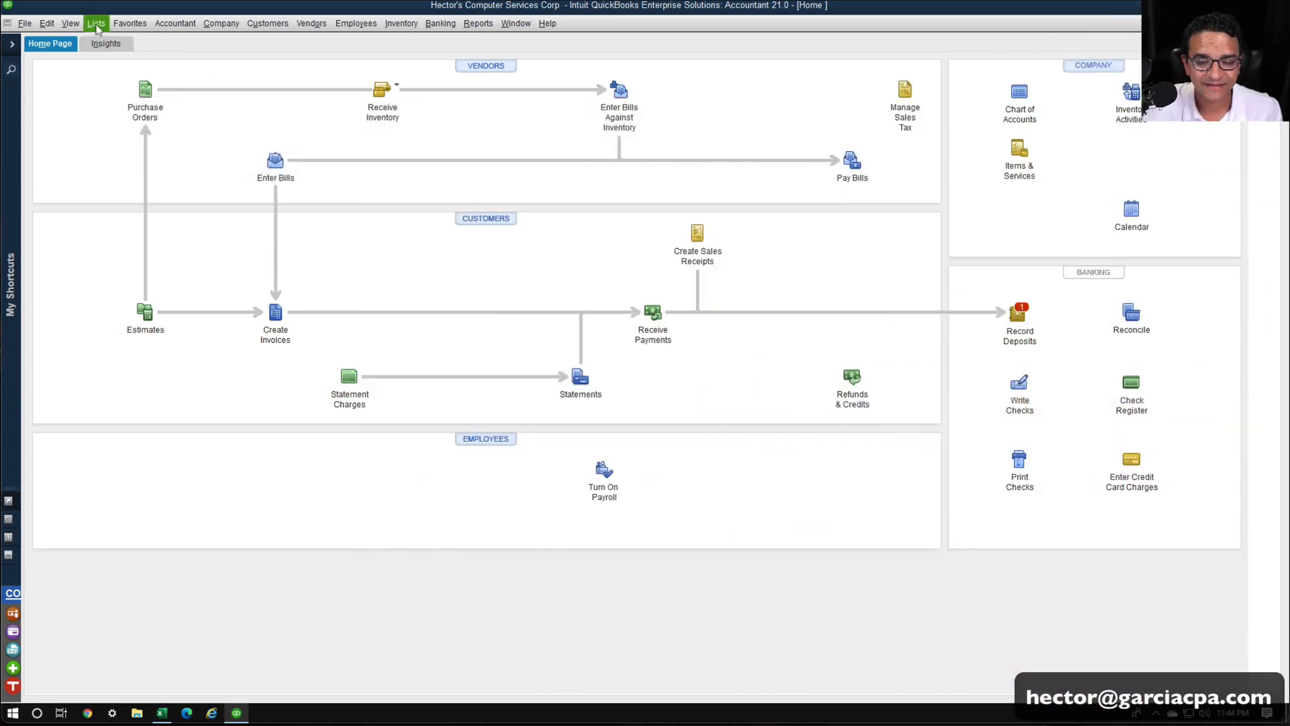
Open the Item List.
left_click(96, 24)
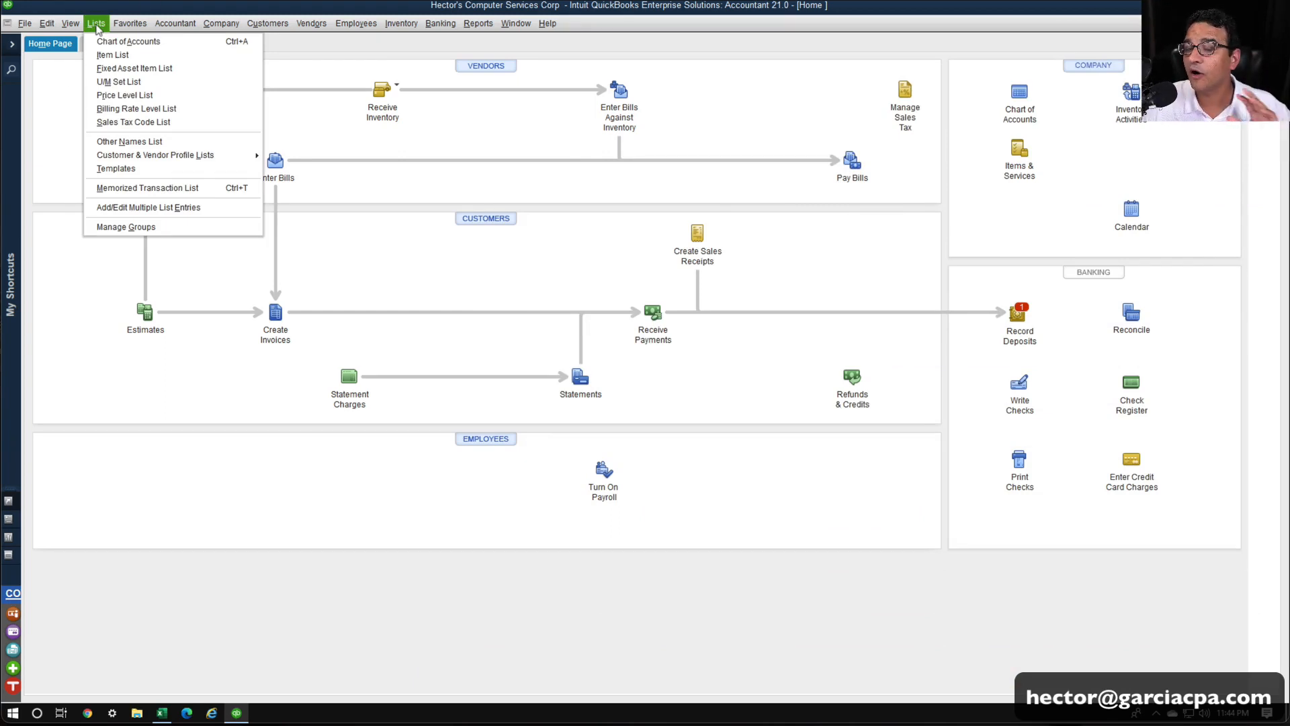
left_click(131, 60)
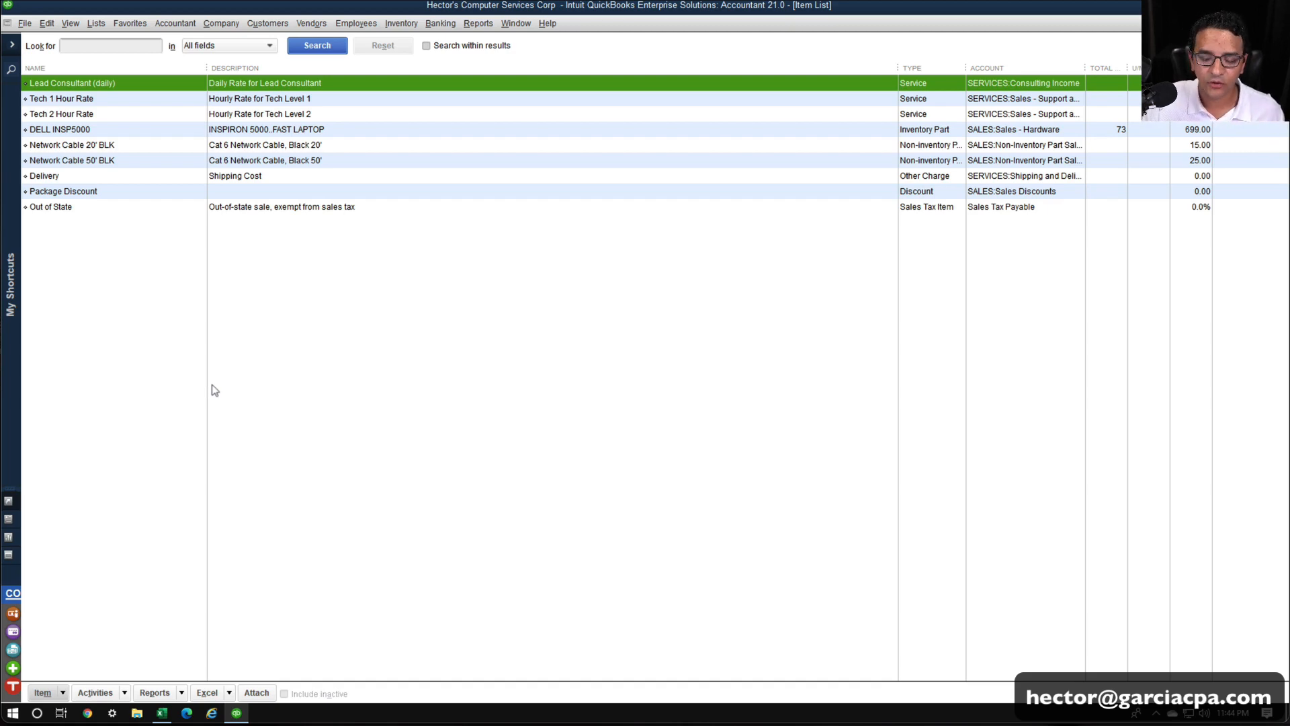
Switch to the Inventory Assemblies workbook in Excel and review the Red RC Car's details and bill of materials components.
left_click(163, 714)
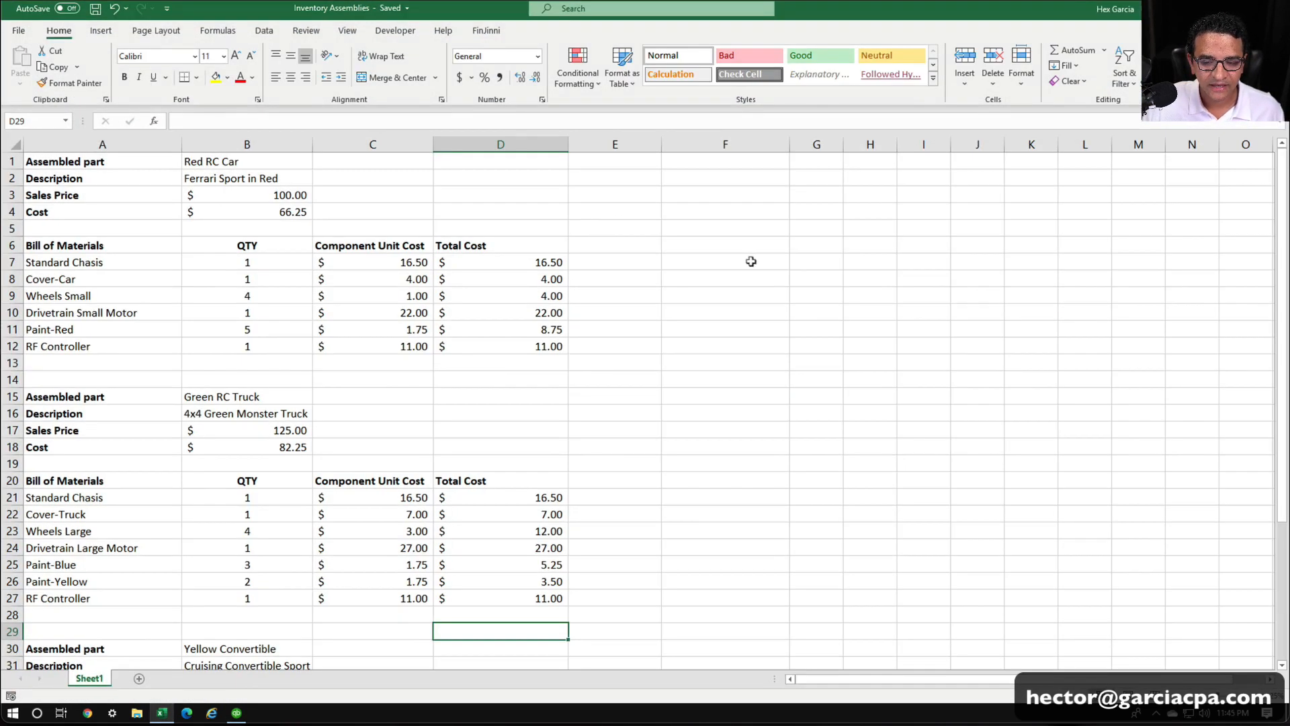
left_click(747, 261)
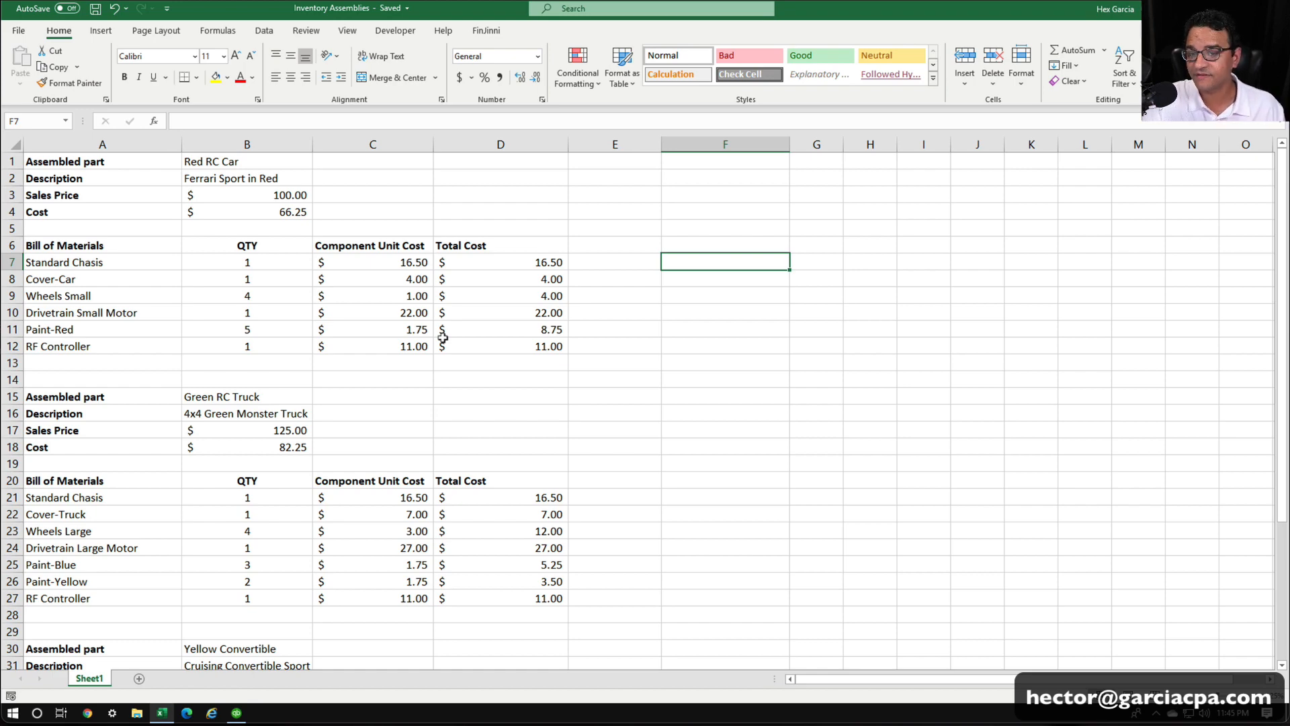
left_click_drag(73, 261, 108, 345)
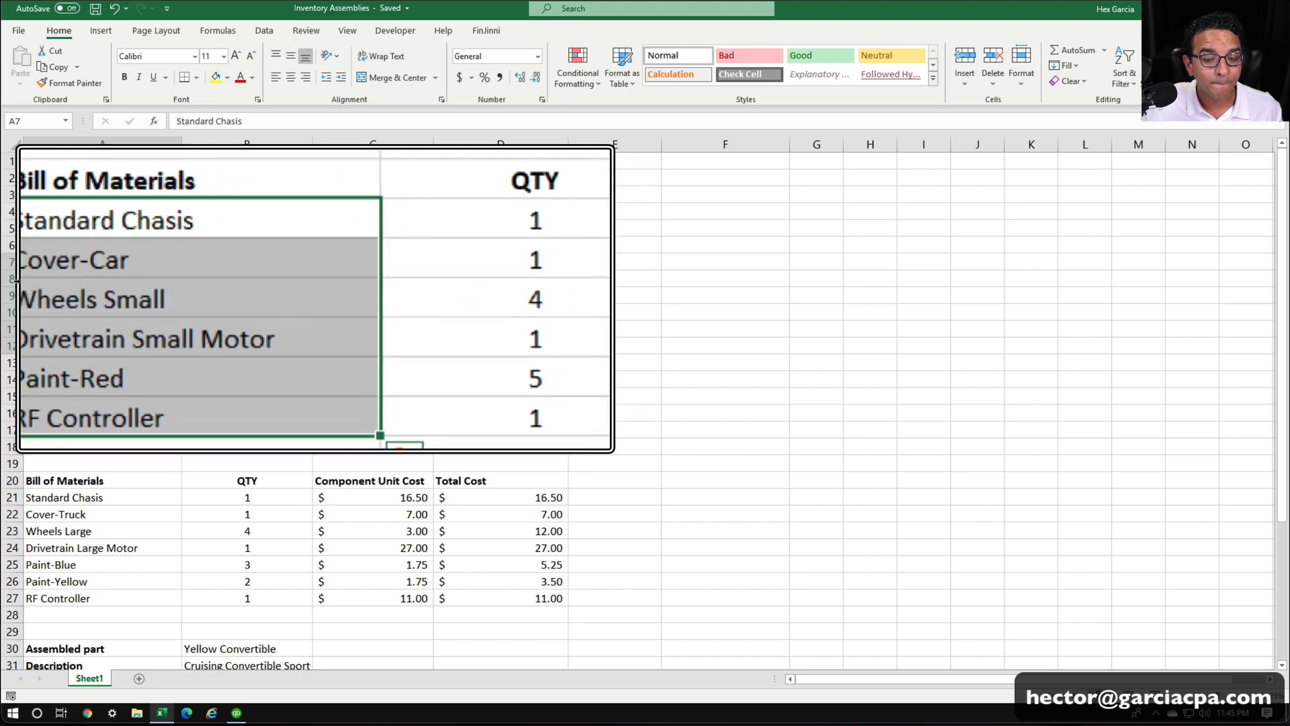
key("ctrl+q")
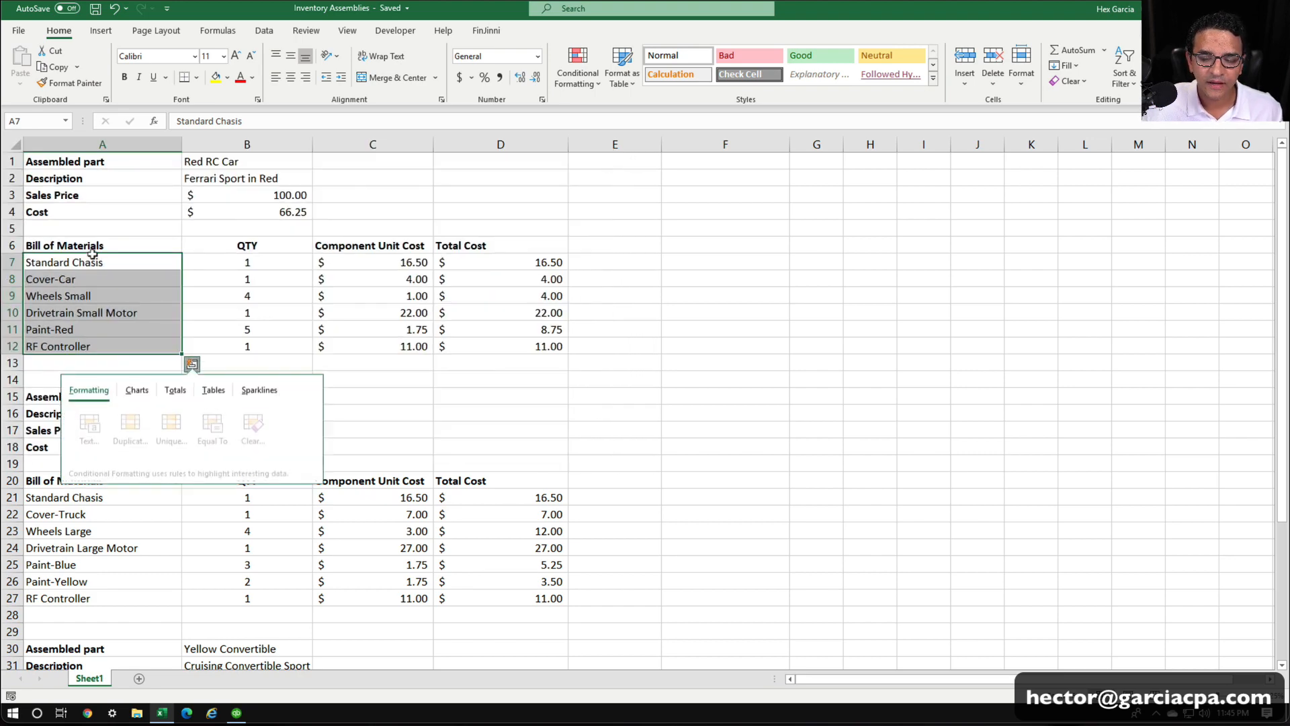
left_click(80, 262)
left_click(75, 280)
left_click(87, 296)
left_click(96, 311)
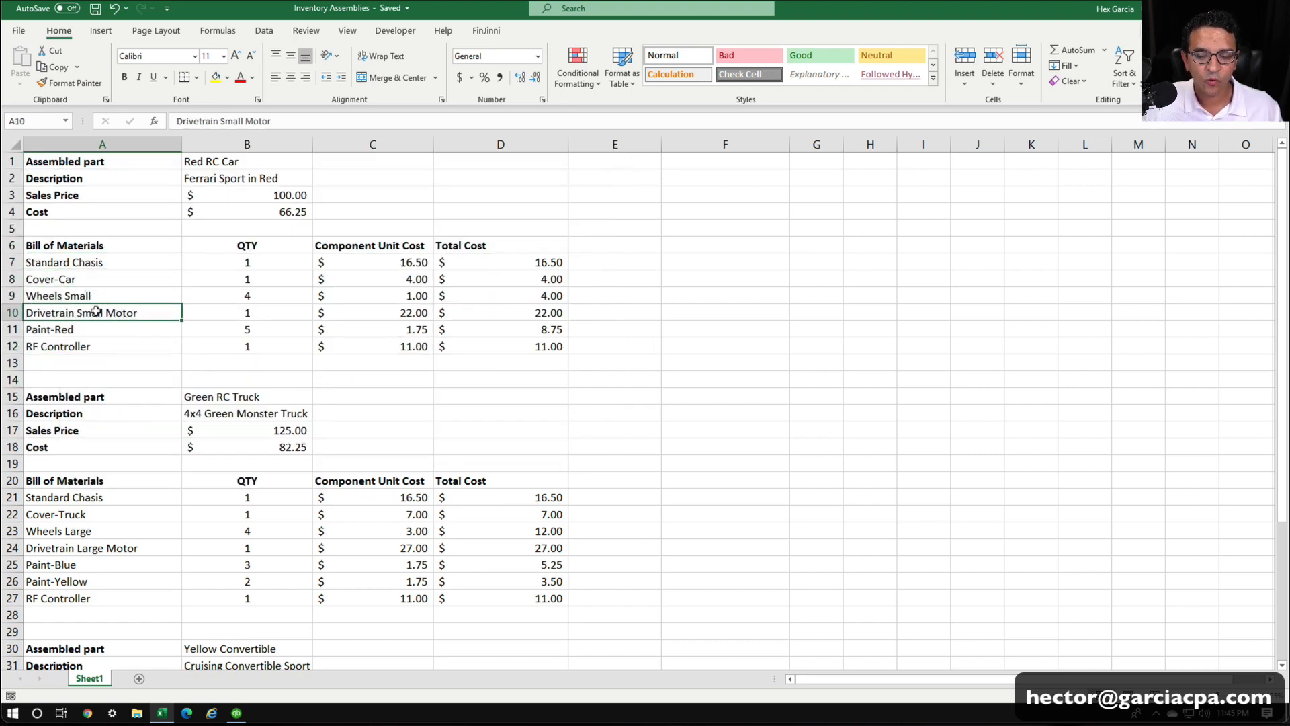
left_click(88, 329)
left_click(75, 344)
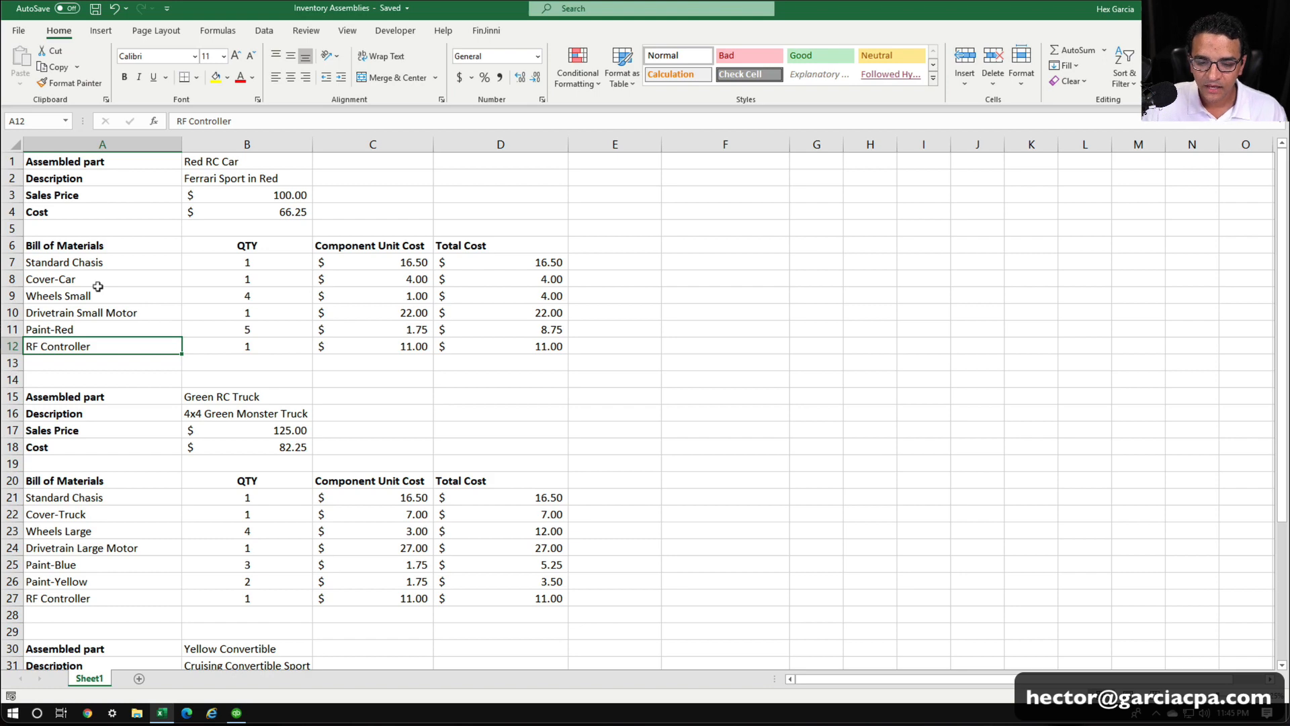
left_click_drag(47, 153, 550, 361)
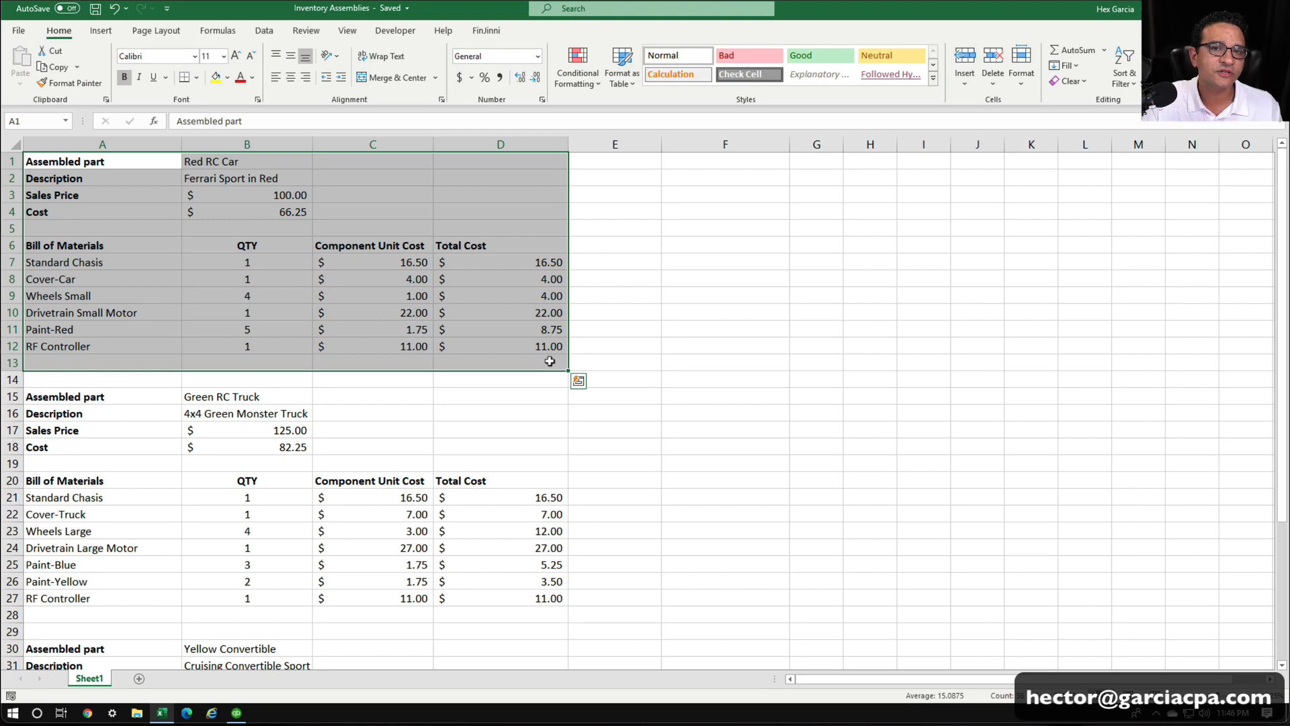
left_click(261, 233)
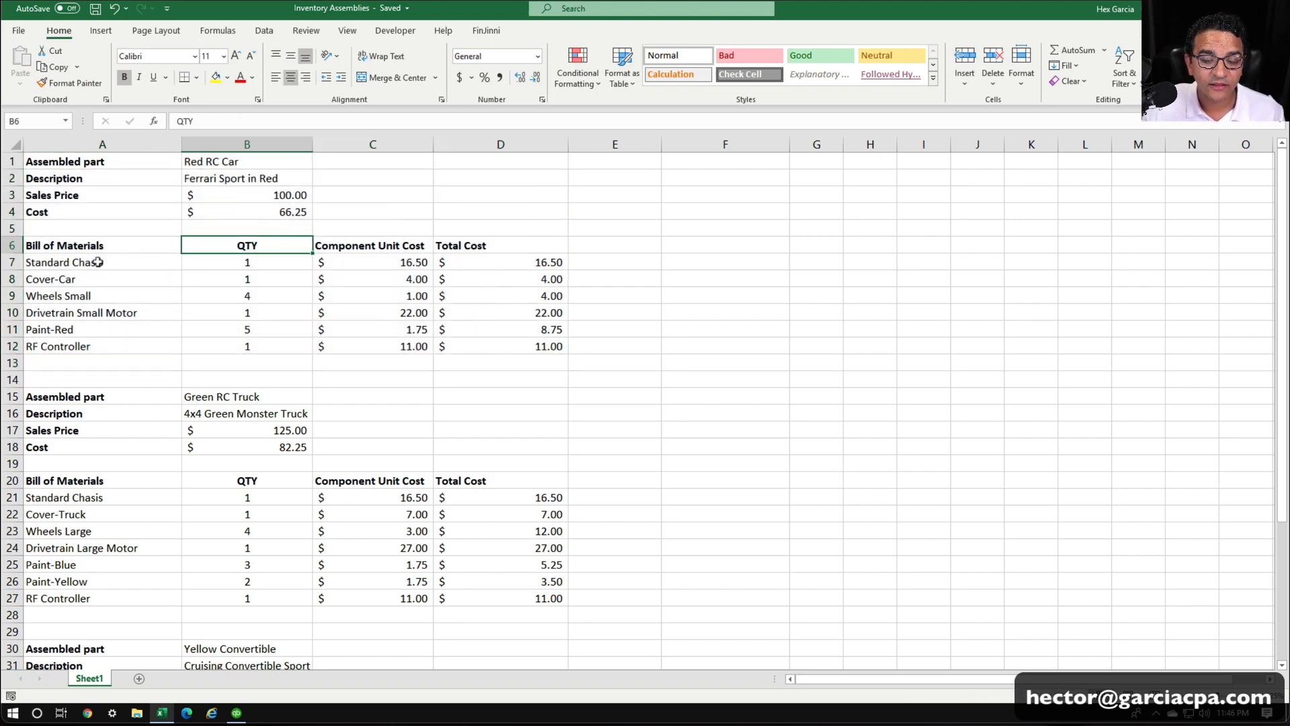
left_click_drag(99, 262, 91, 343)
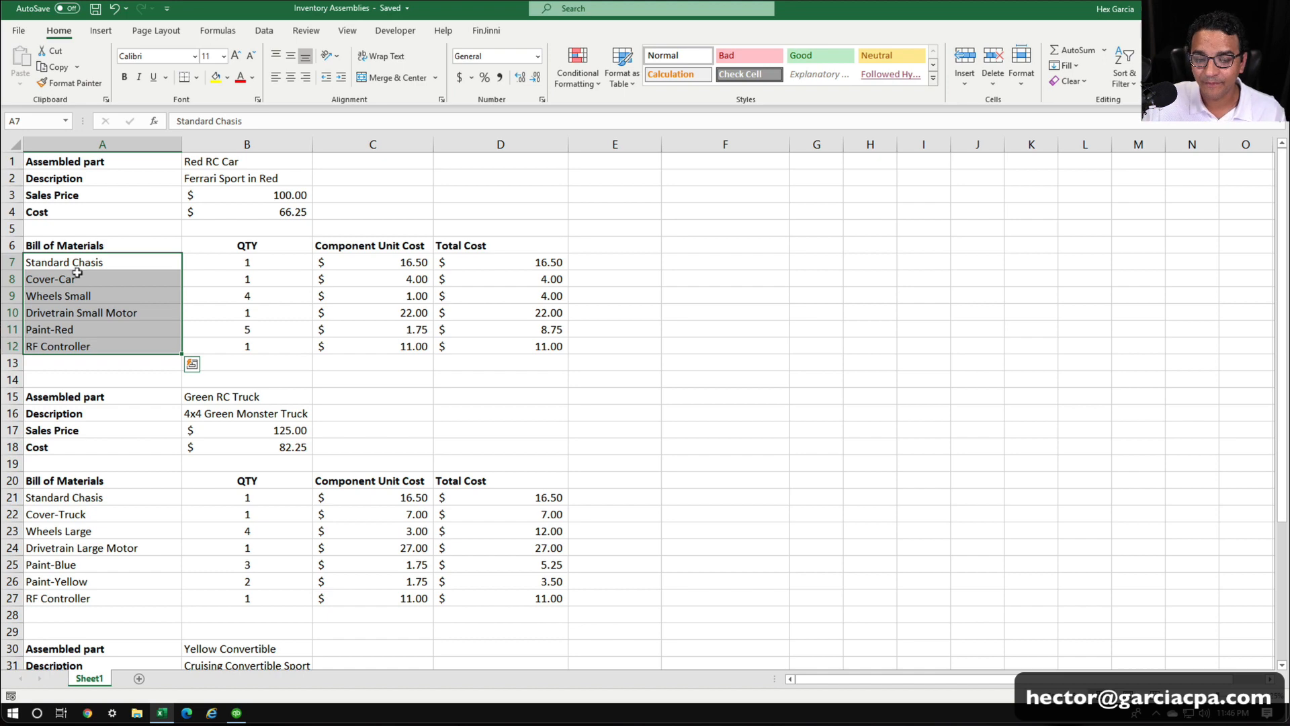
left_click_drag(86, 260, 88, 334)
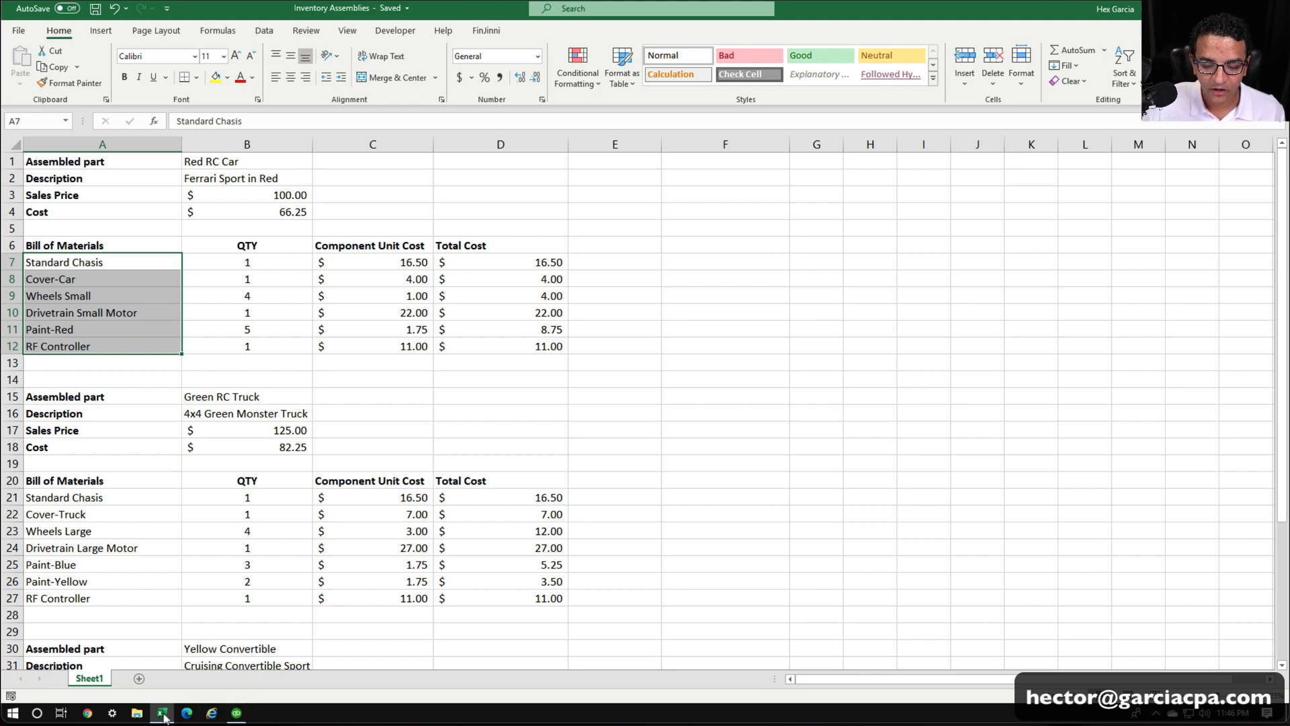
Switch back to QuickBooks and start a new item from the Item List.
left_click(236, 712)
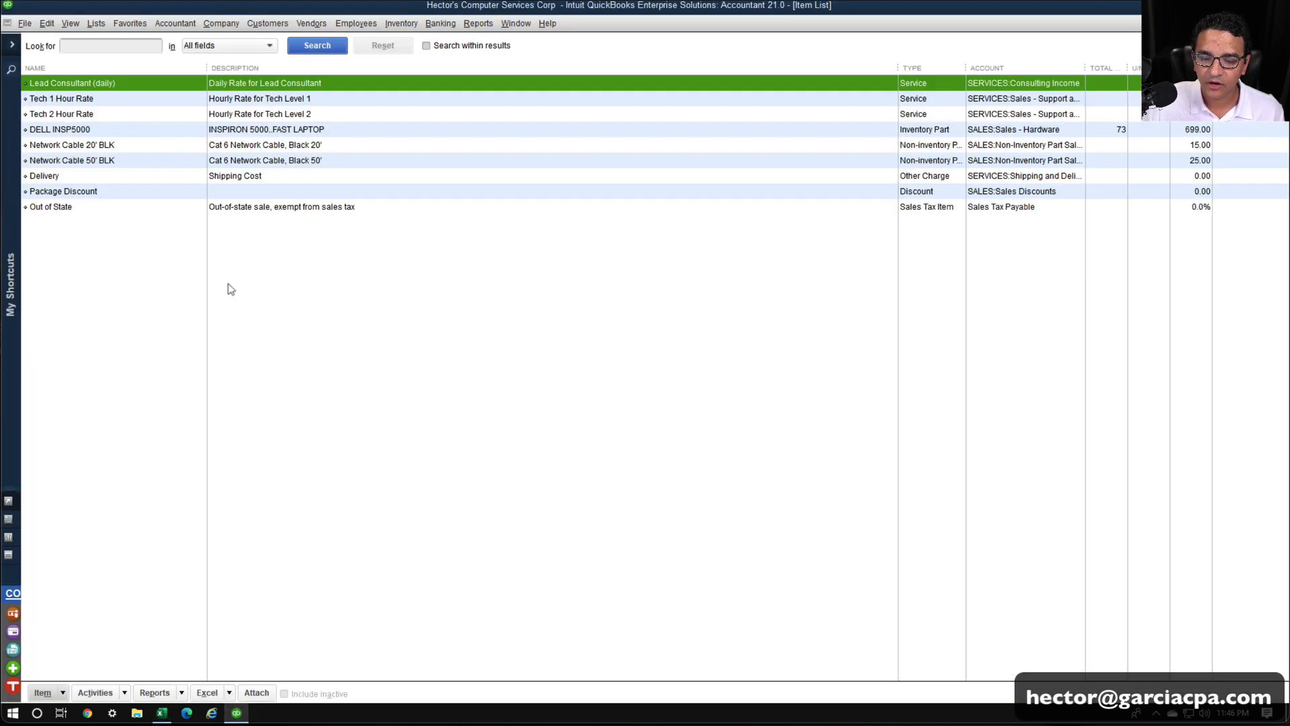
right_click(263, 287)
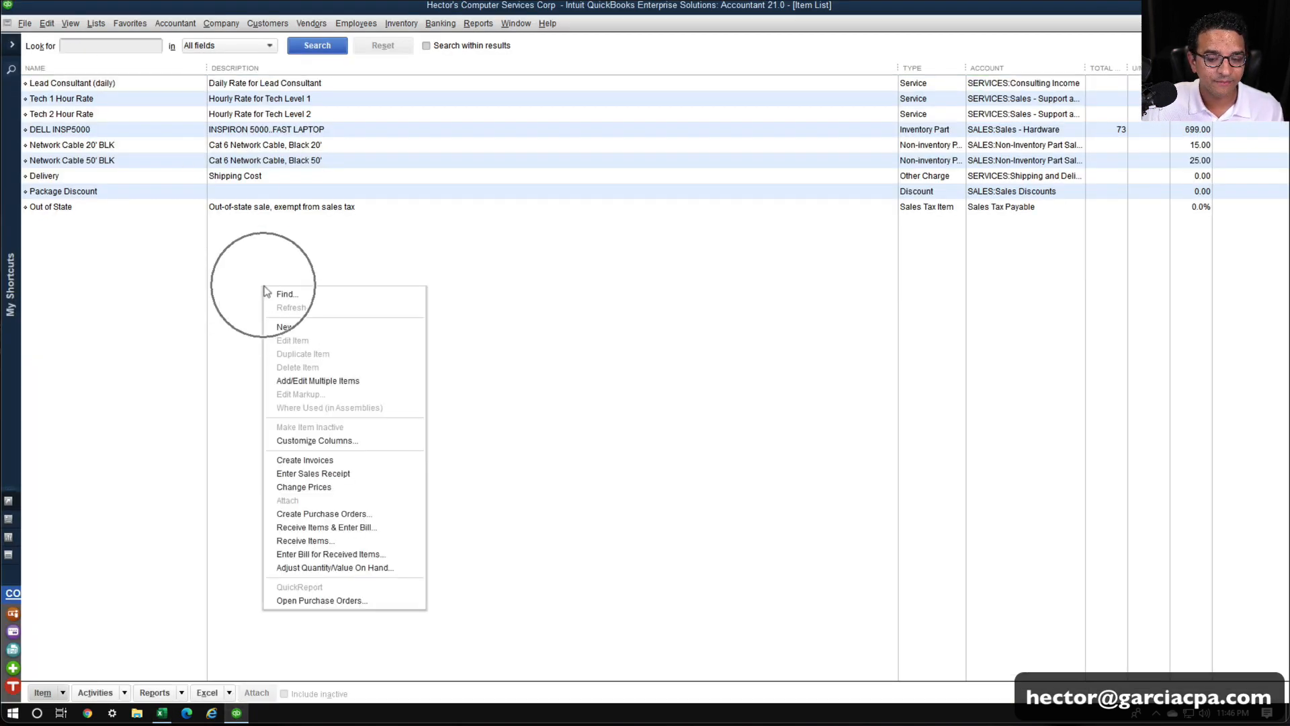
left_click(285, 327)
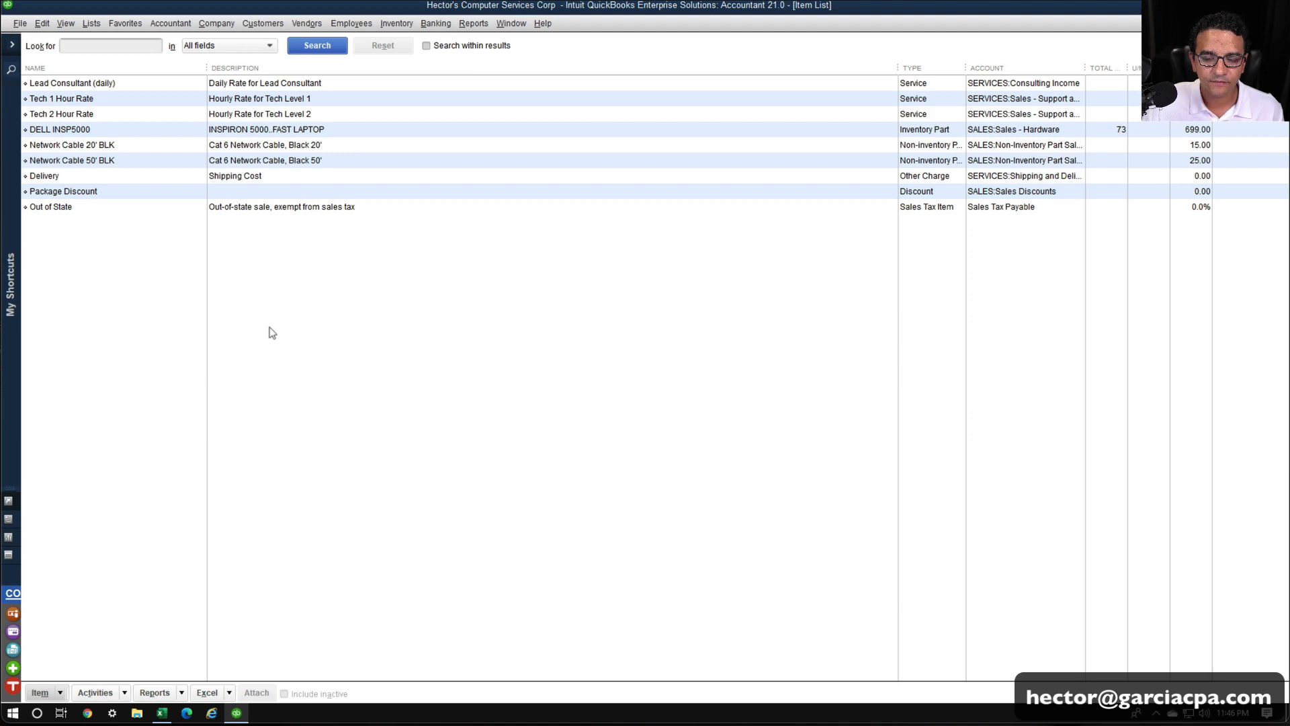
In the Excel workbook, highlight the Paint-Red row of the Red RC Car's bill of materials in yellow and check its component unit cost.
left_click(160, 715)
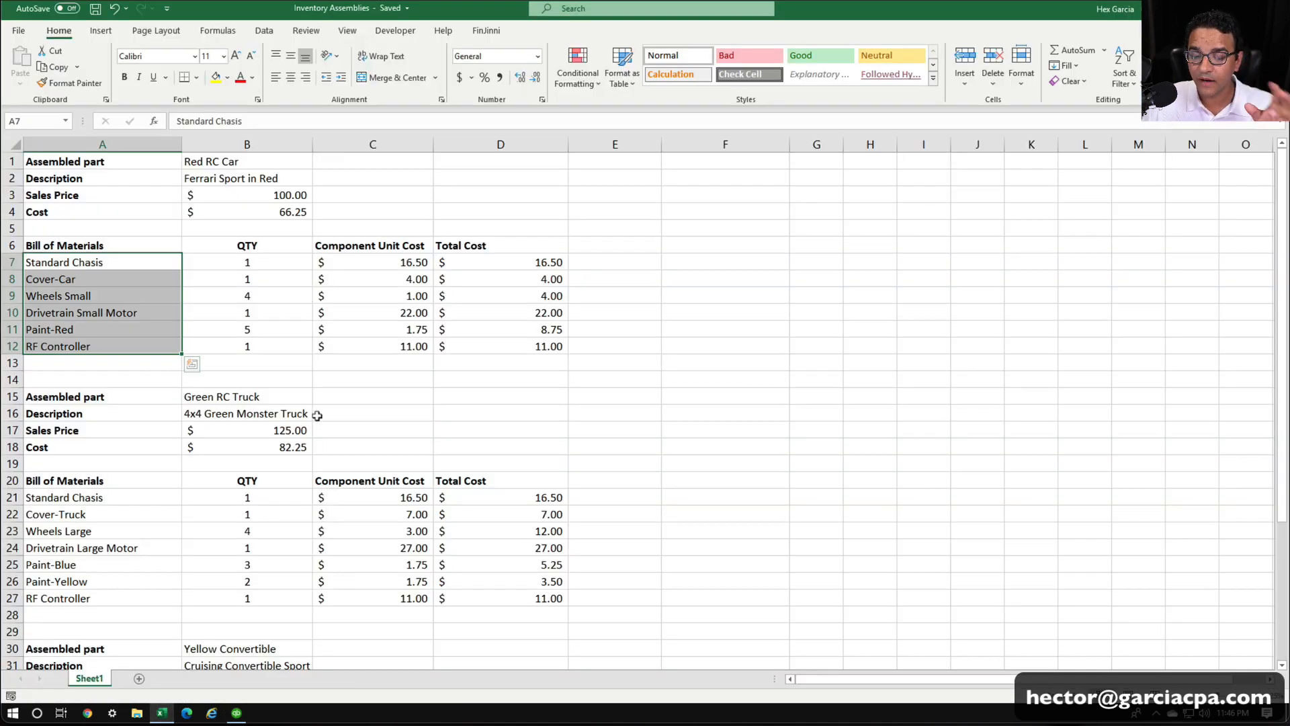
left_click(146, 361)
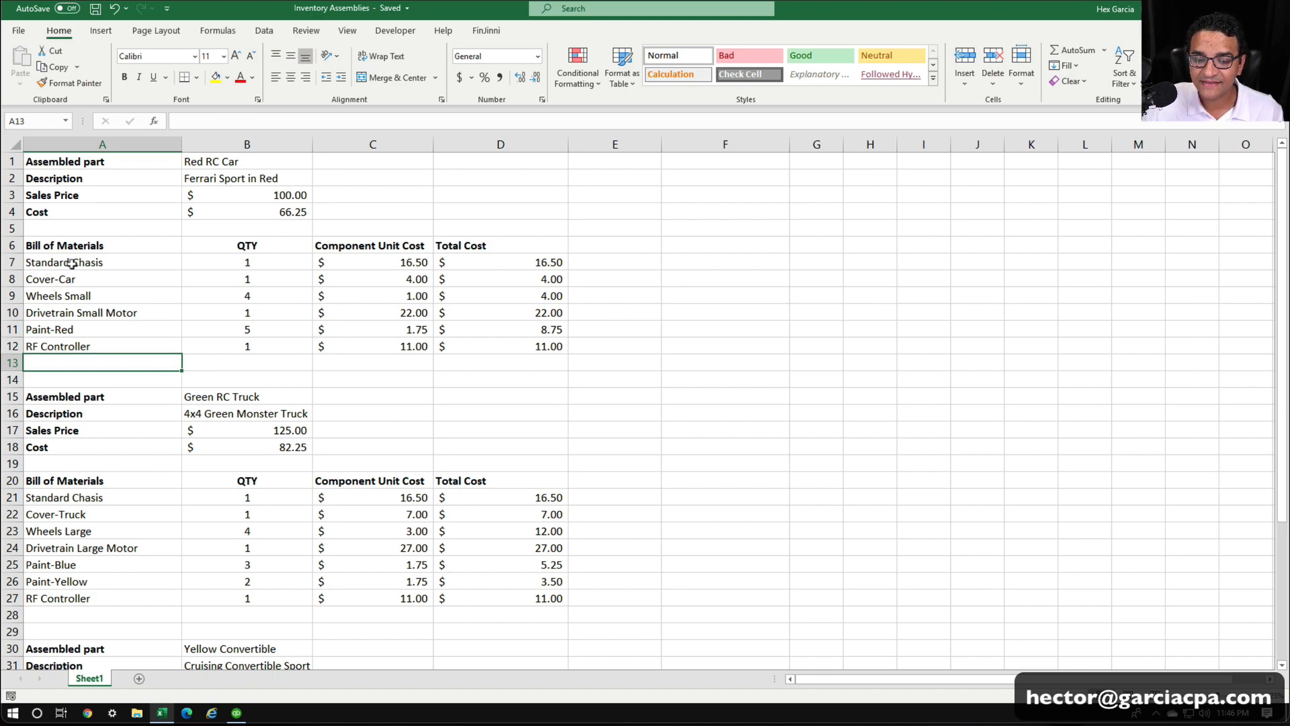
left_click_drag(72, 264, 526, 341)
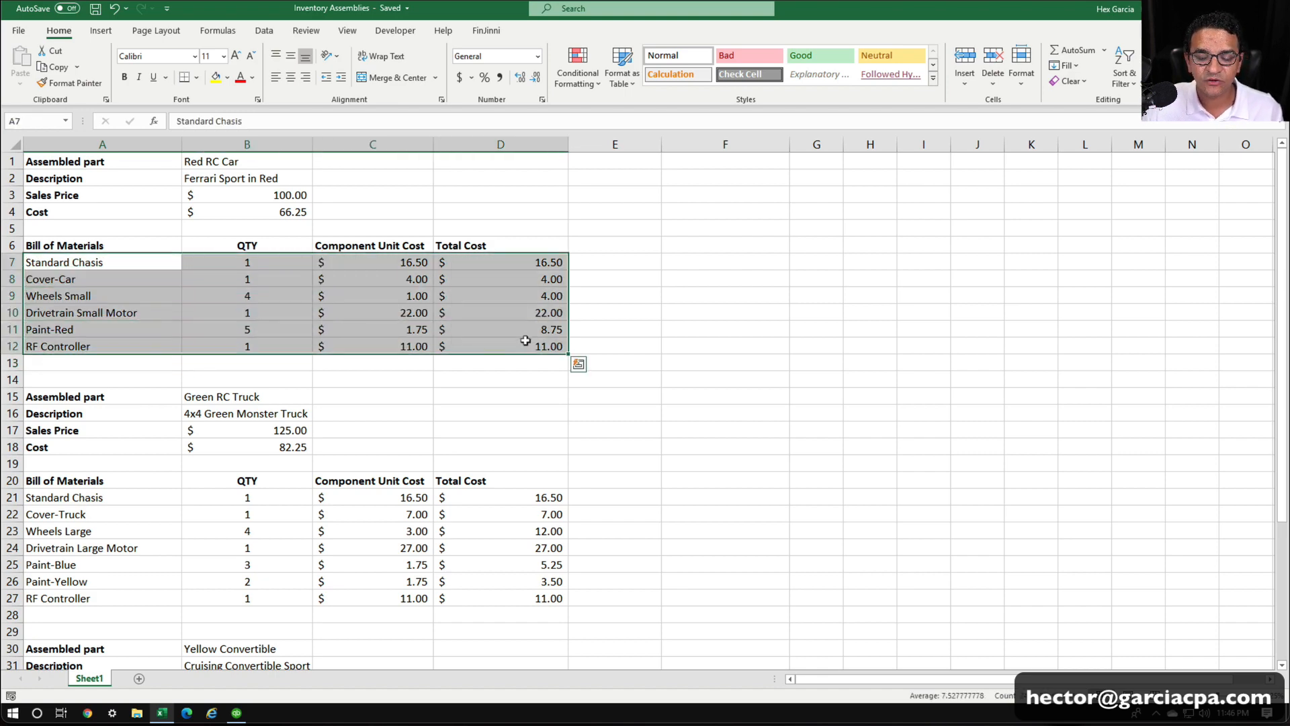
left_click_drag(44, 329, 519, 323)
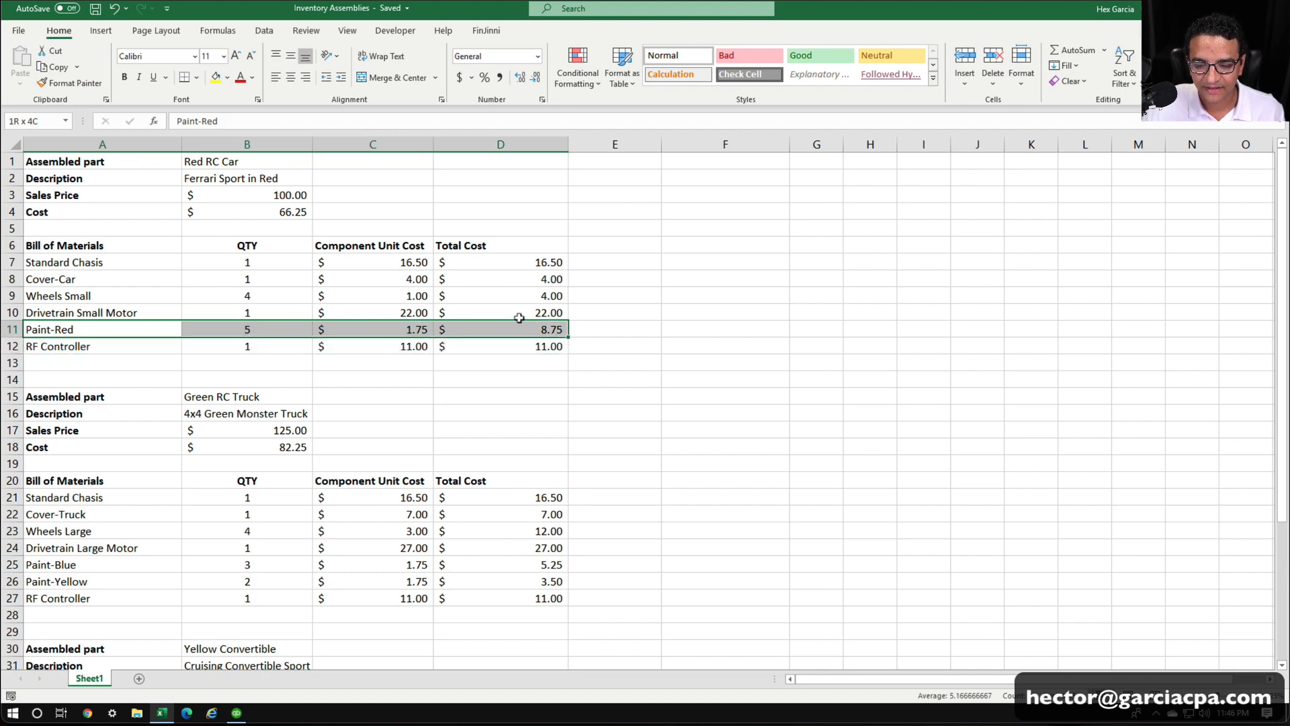
left_click(216, 77)
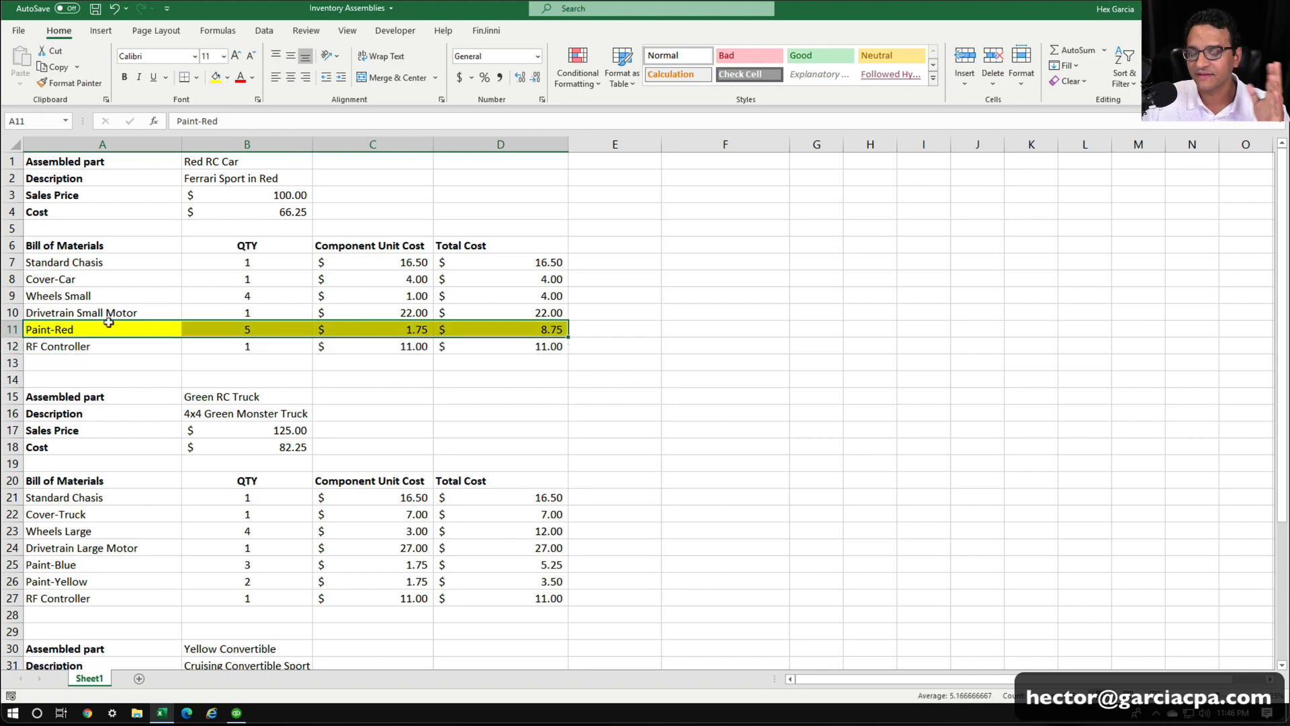
left_click(62, 328)
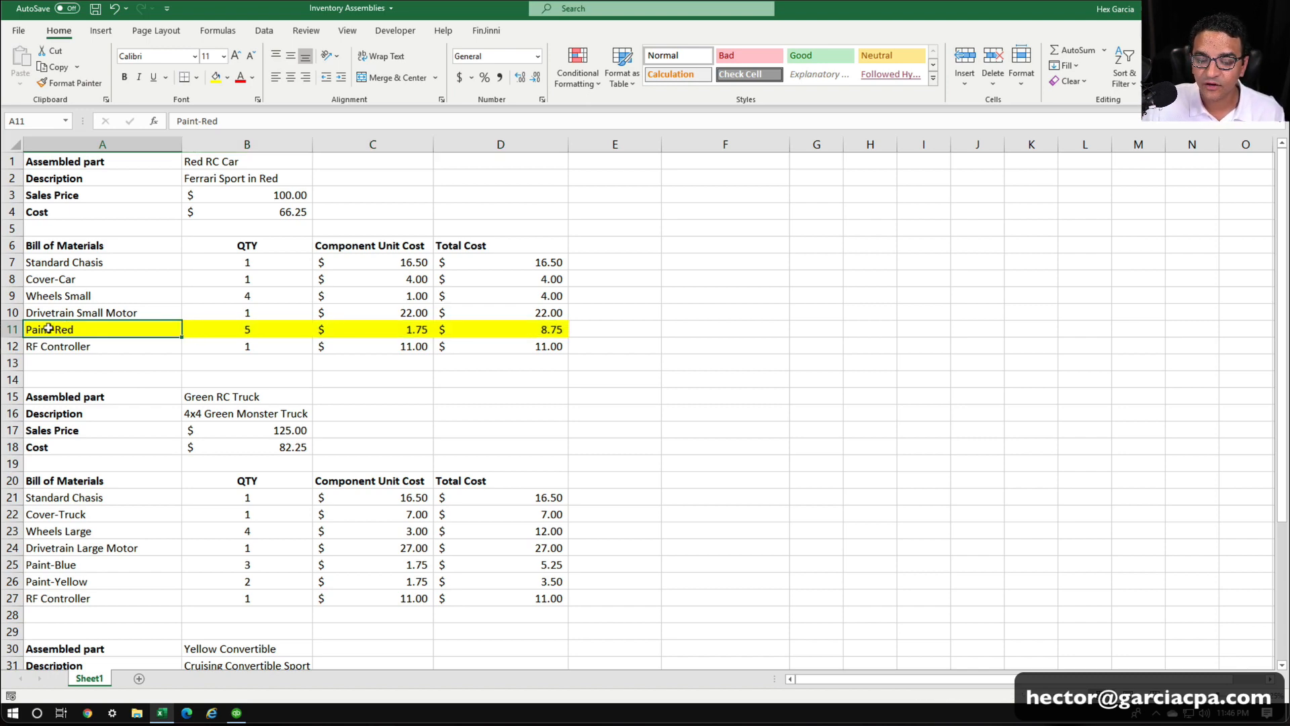
left_click(409, 327)
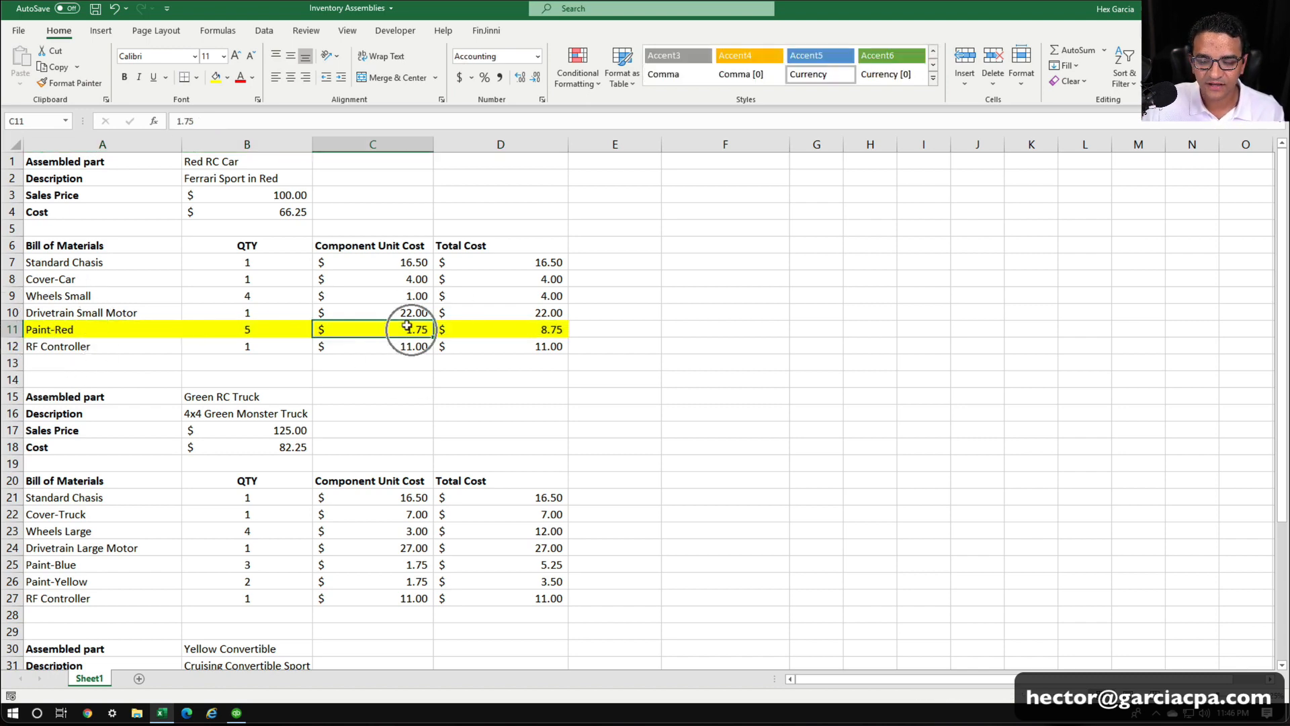
Switch back to QuickBooks and set the new item's type to Non-inventory Part with the name Paint-Red.
left_click(237, 712)
left_click(87, 60)
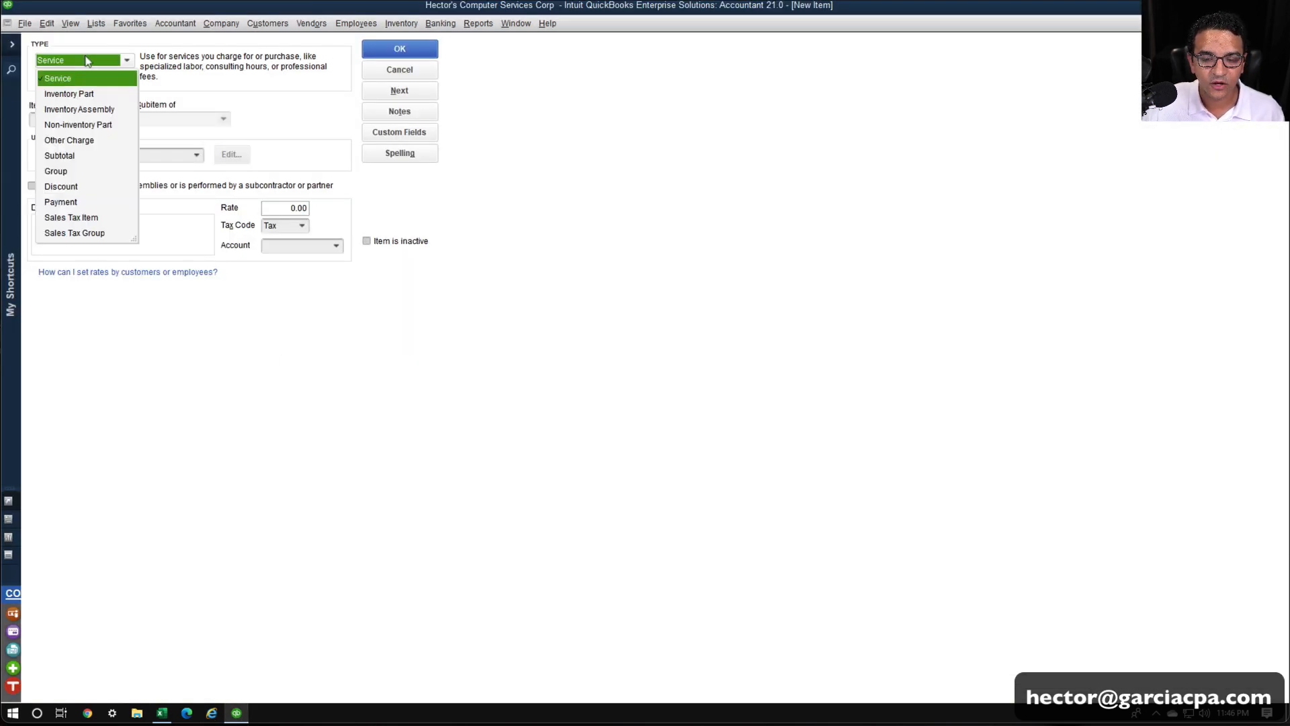
left_click(84, 125)
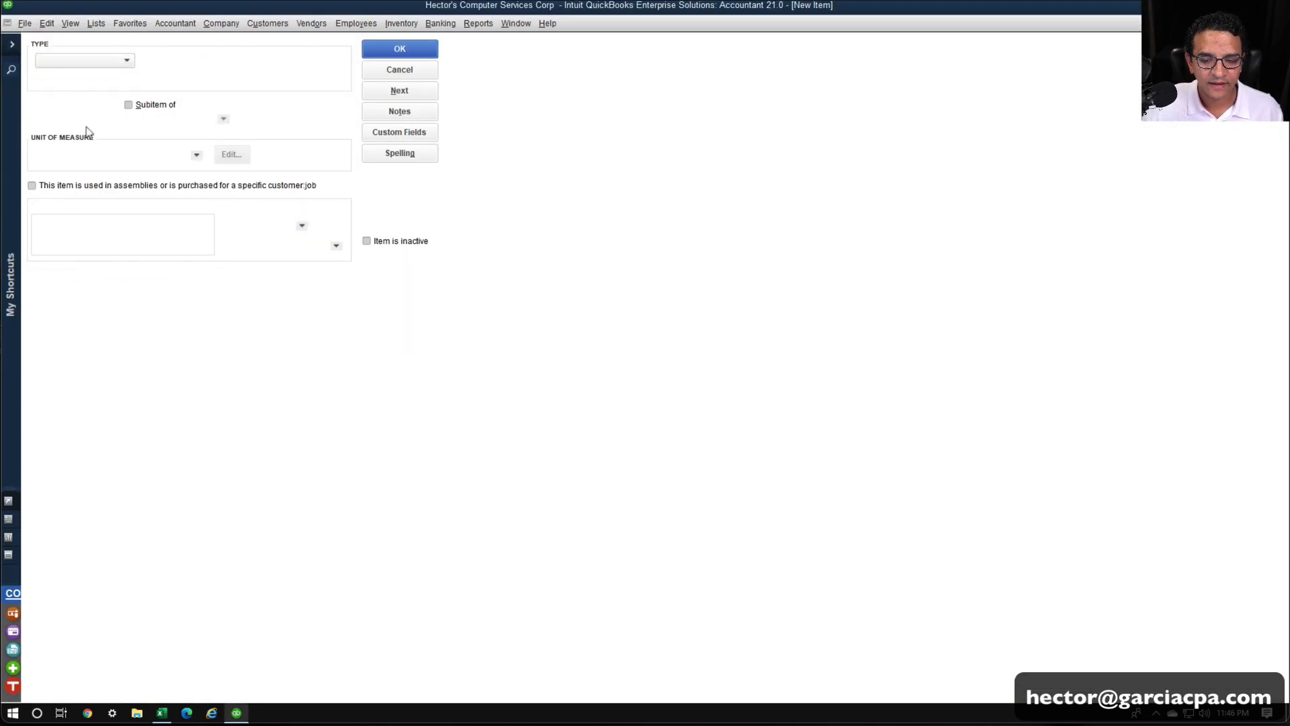
left_click(76, 121)
type("Pain")
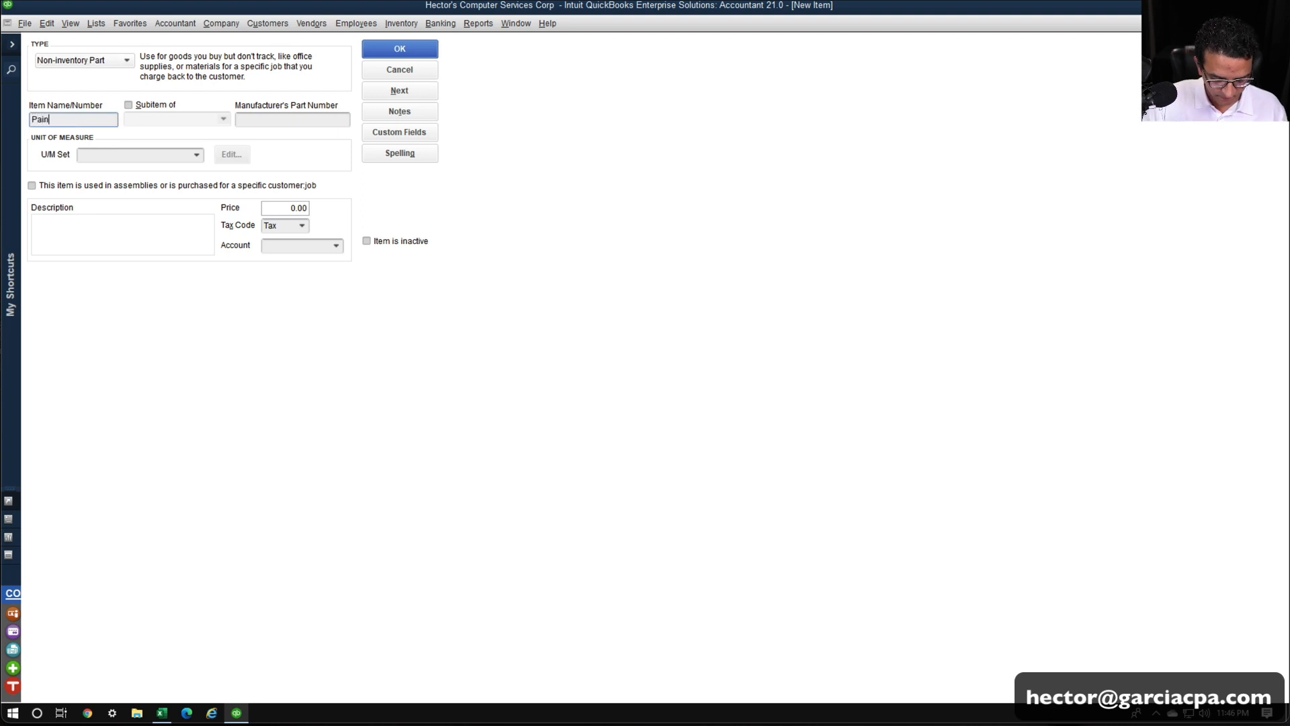
type("t-Red")
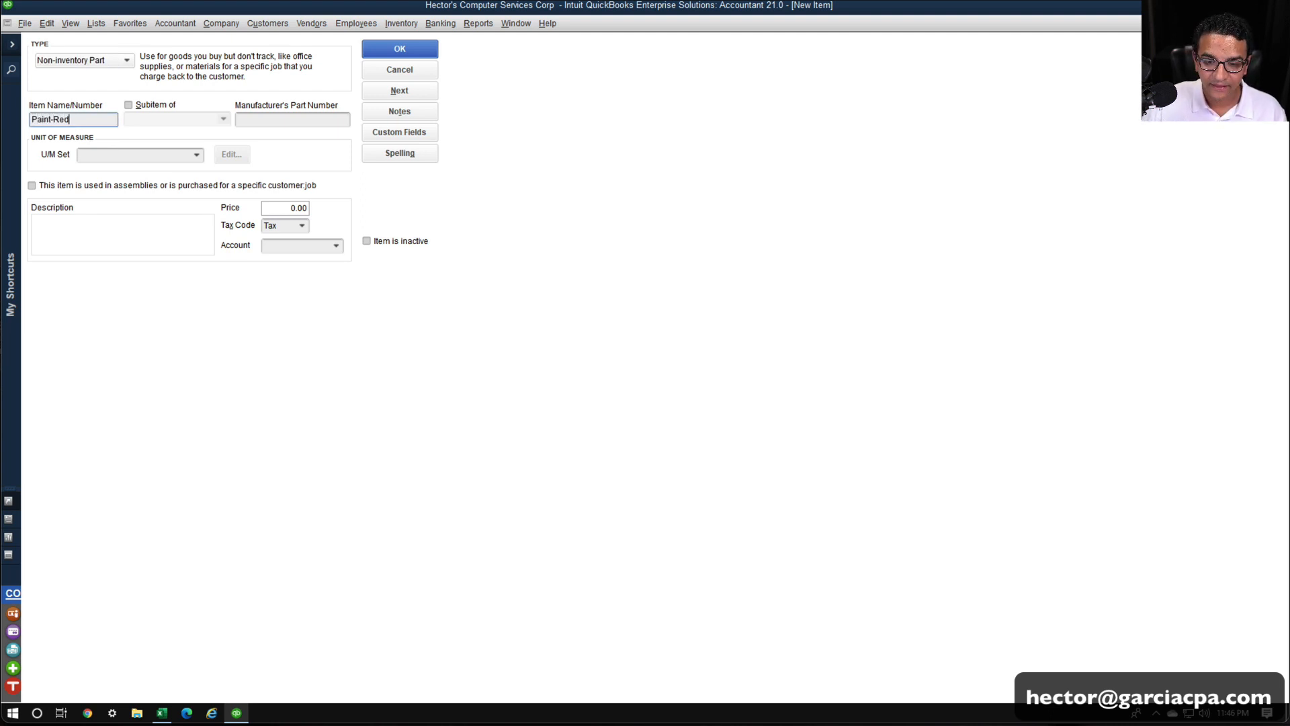
Mark the item as used in assemblies and give it the purchase and sales description "Quart of Paint for Cars (Red)".
left_click(89, 238)
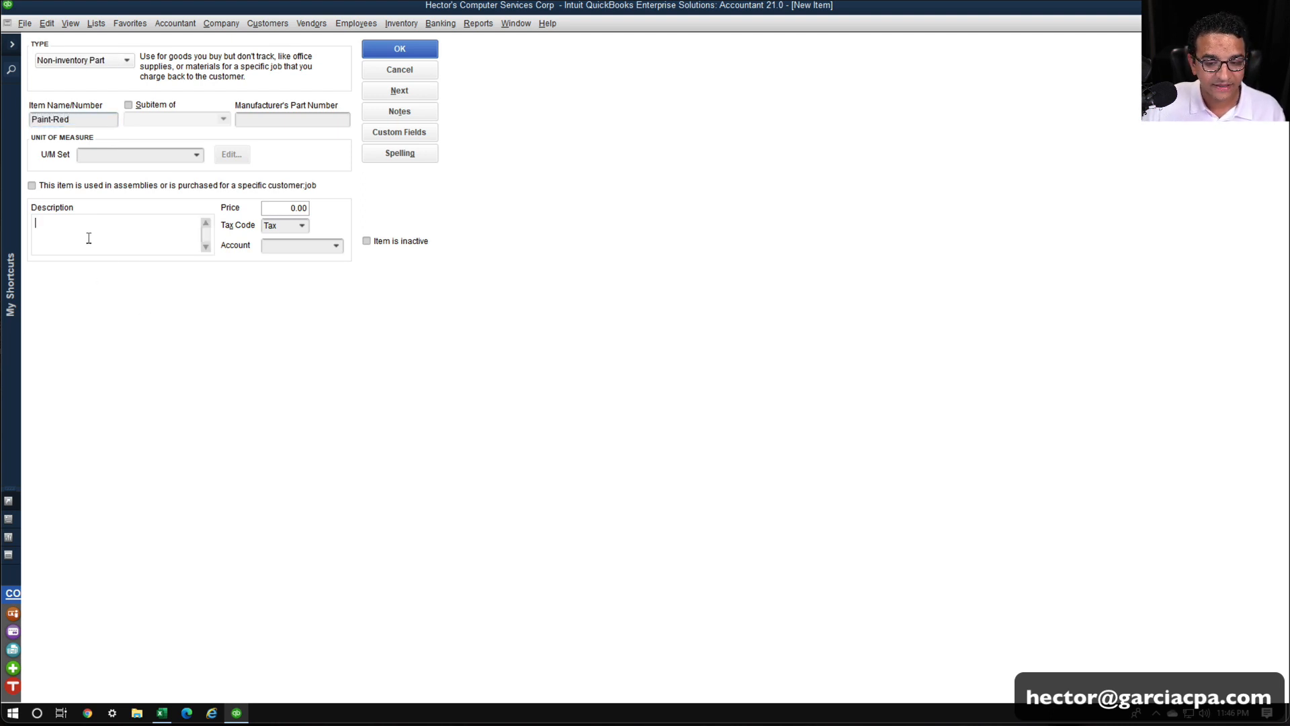
left_click(32, 185)
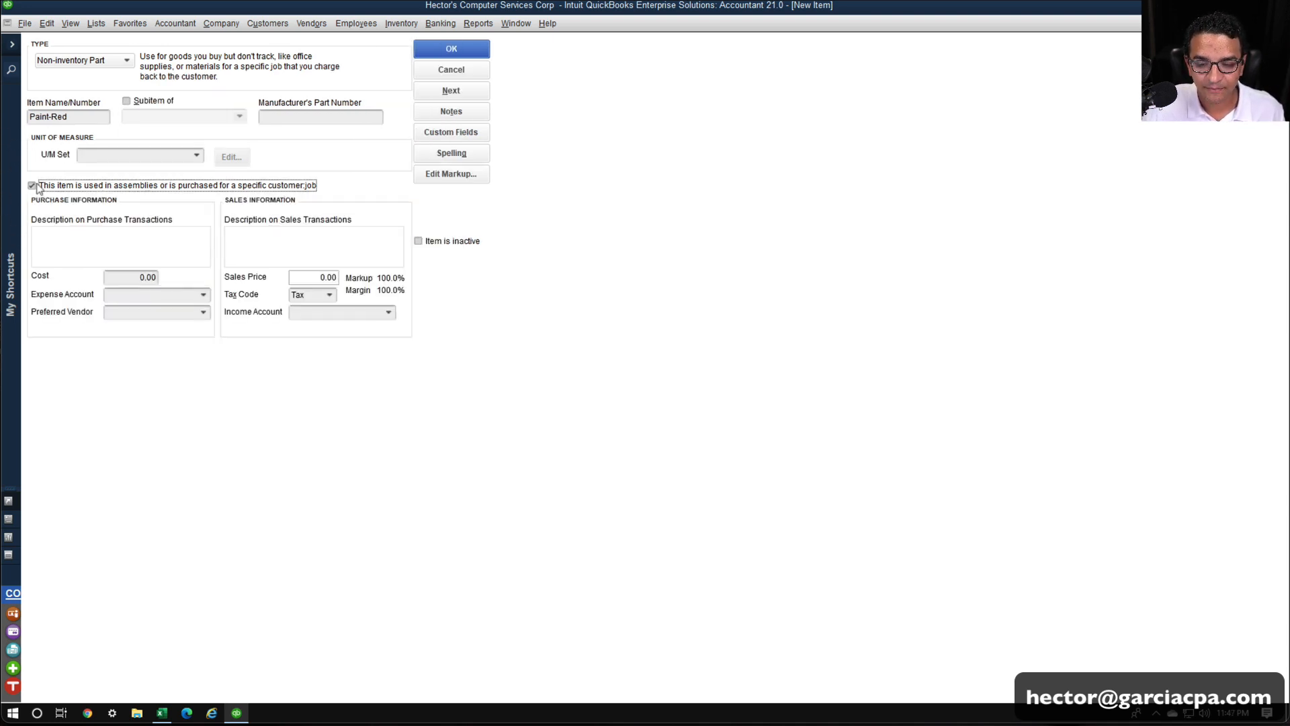
left_click(87, 239)
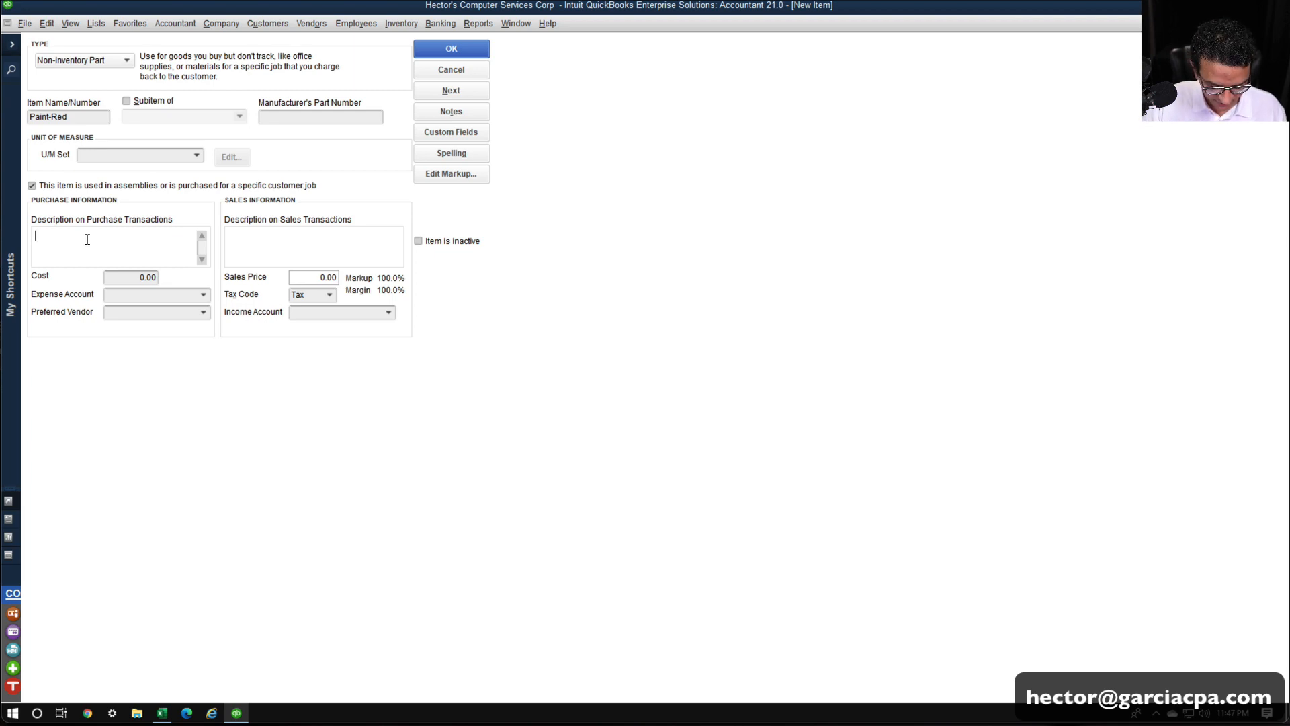
type("Qu")
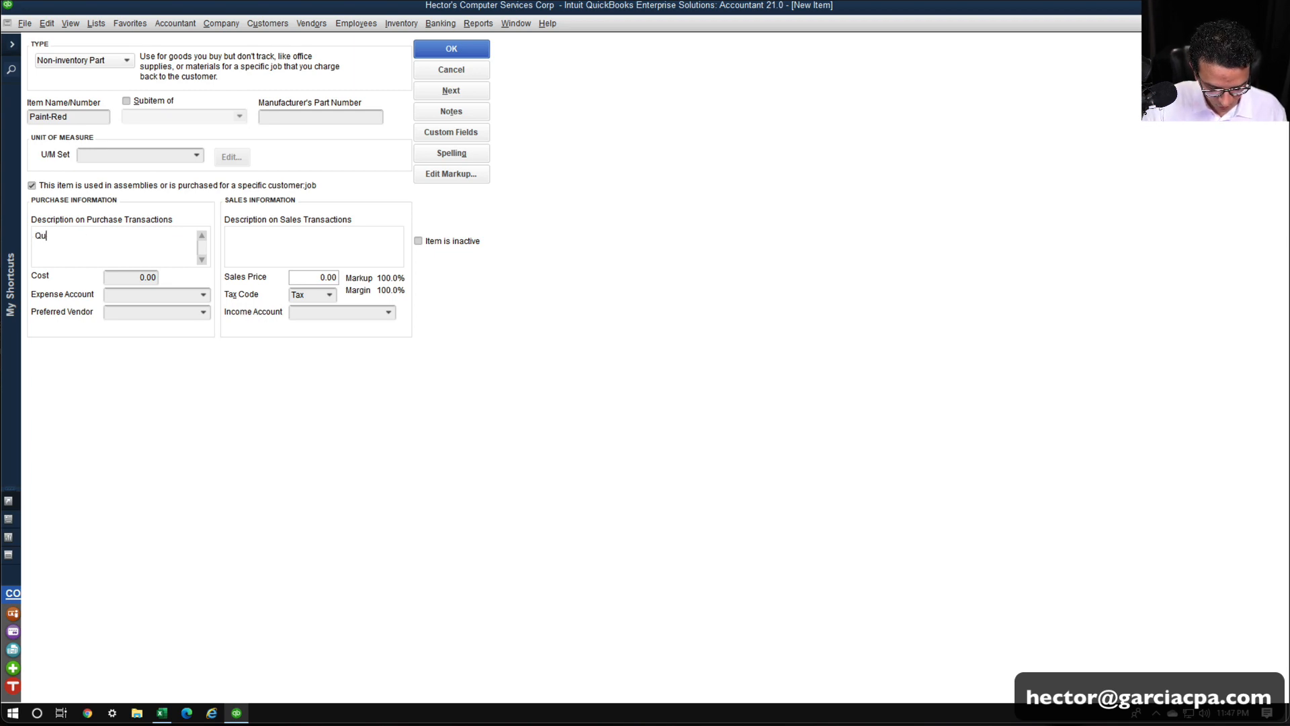
type("art of Paint f")
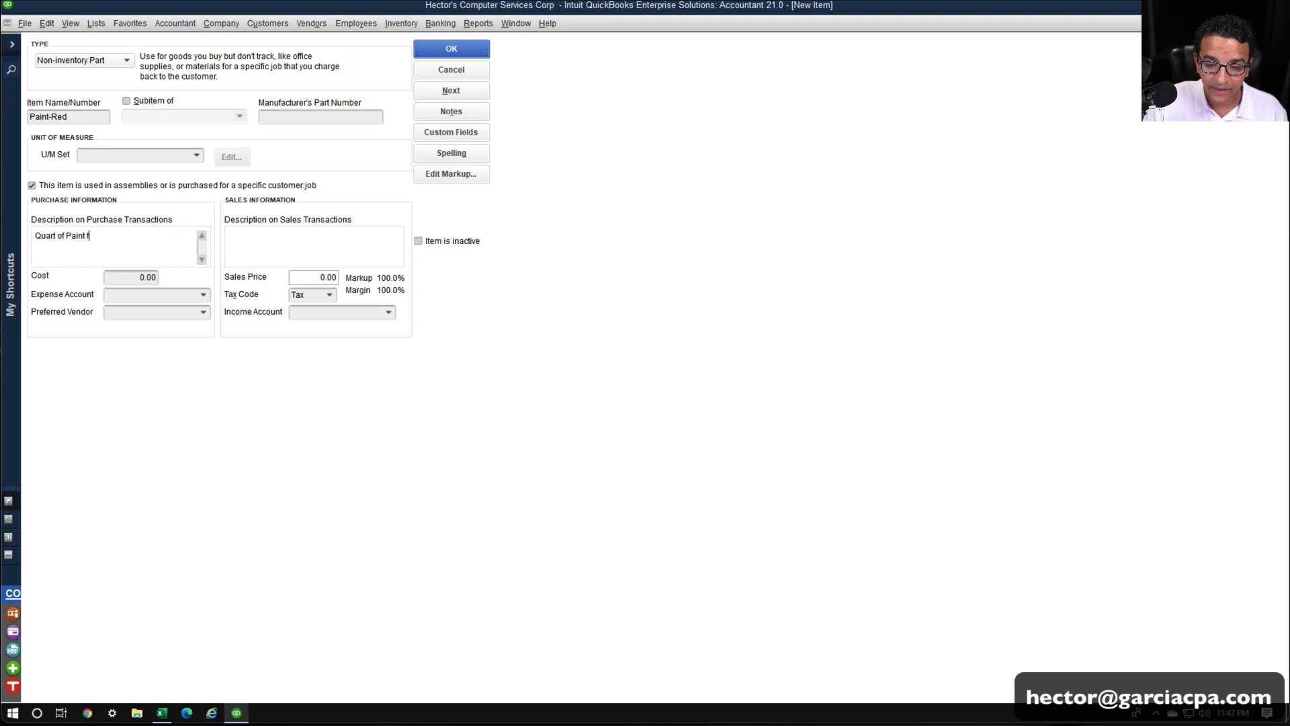
type("or Cars")
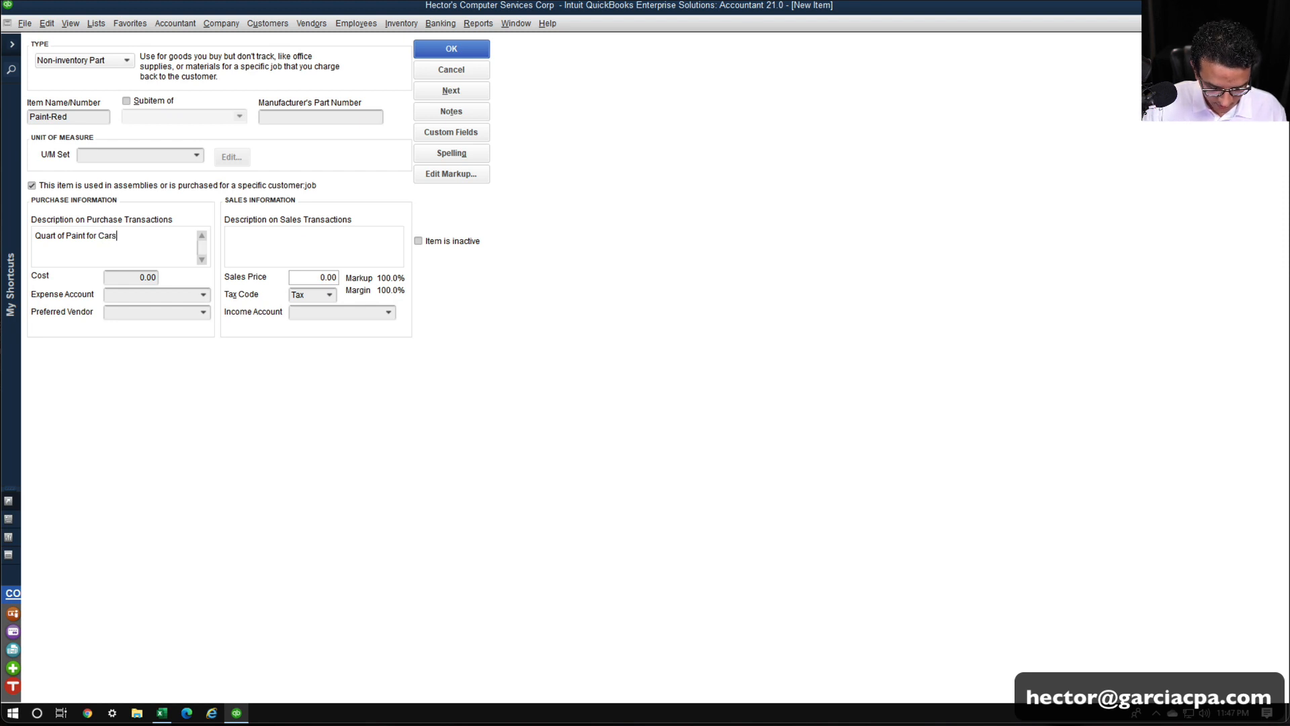
type(" (Red)")
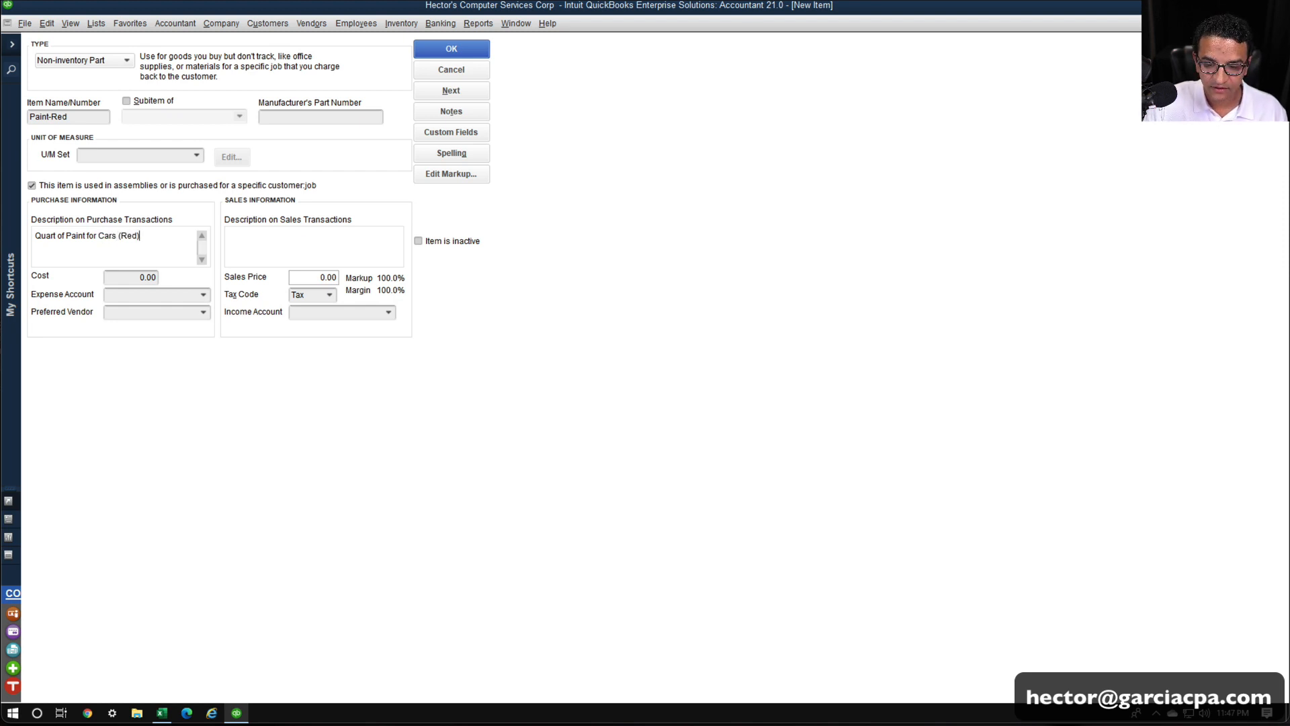
left_click(326, 235)
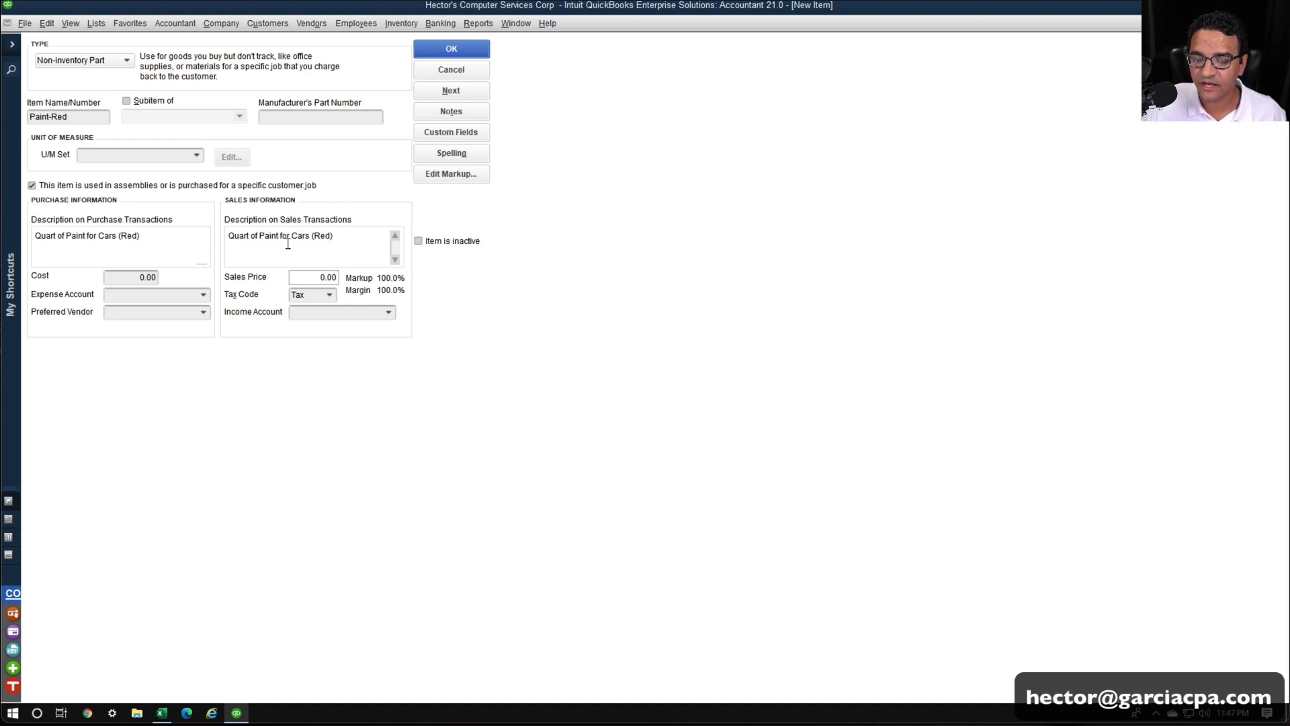
Set the Paint-Red item's cost to 1.75 and its expense account to Cost of Goods Sold.
left_click(136, 277)
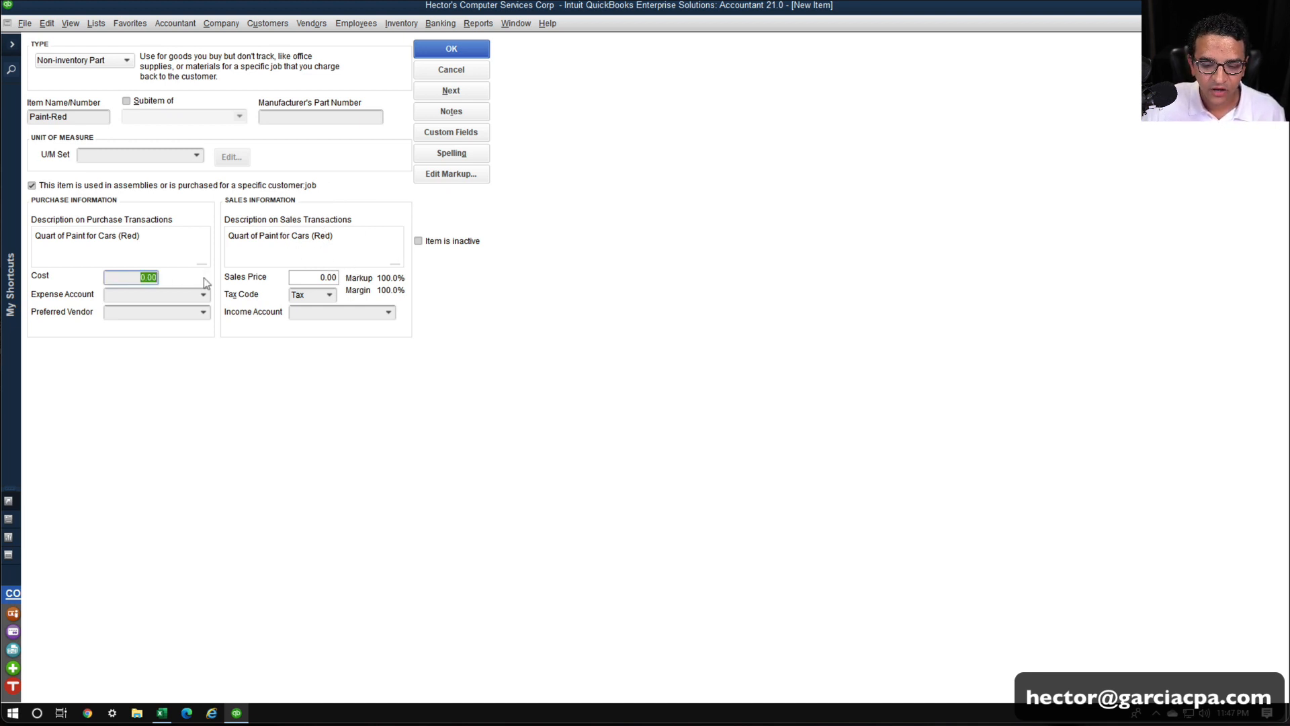
type("1.75")
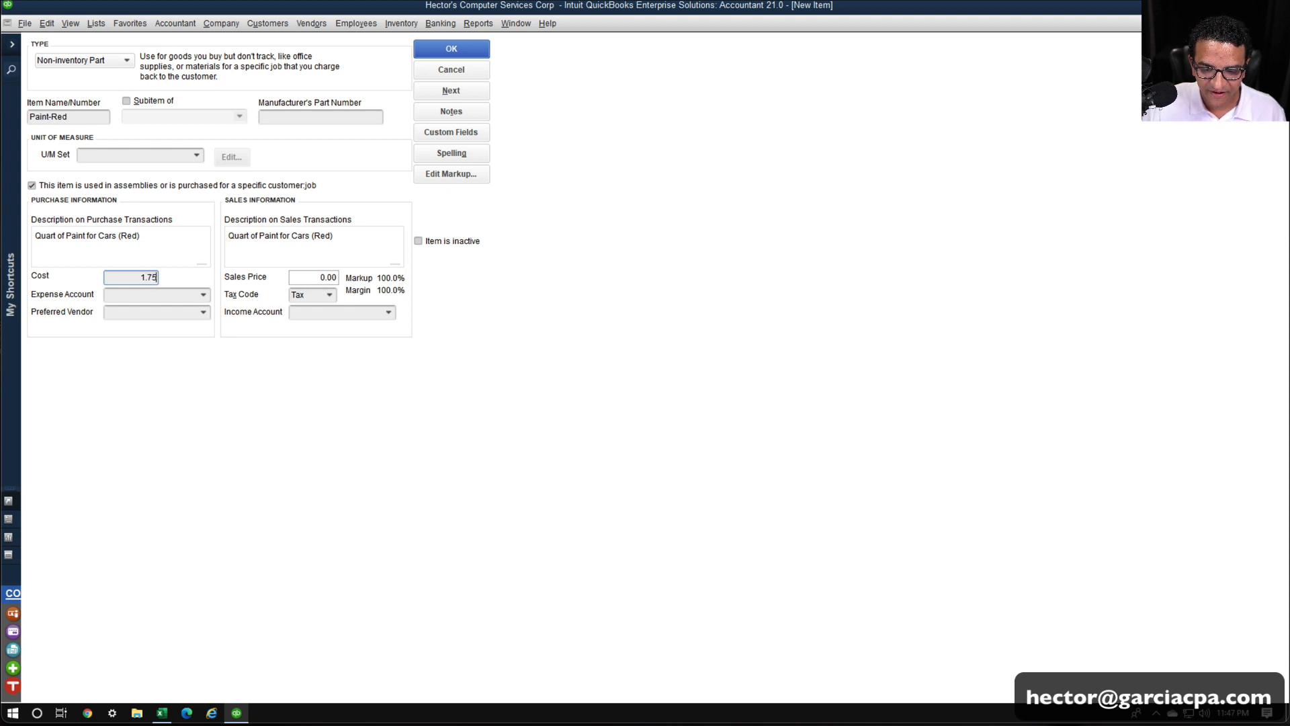
key("Tab")
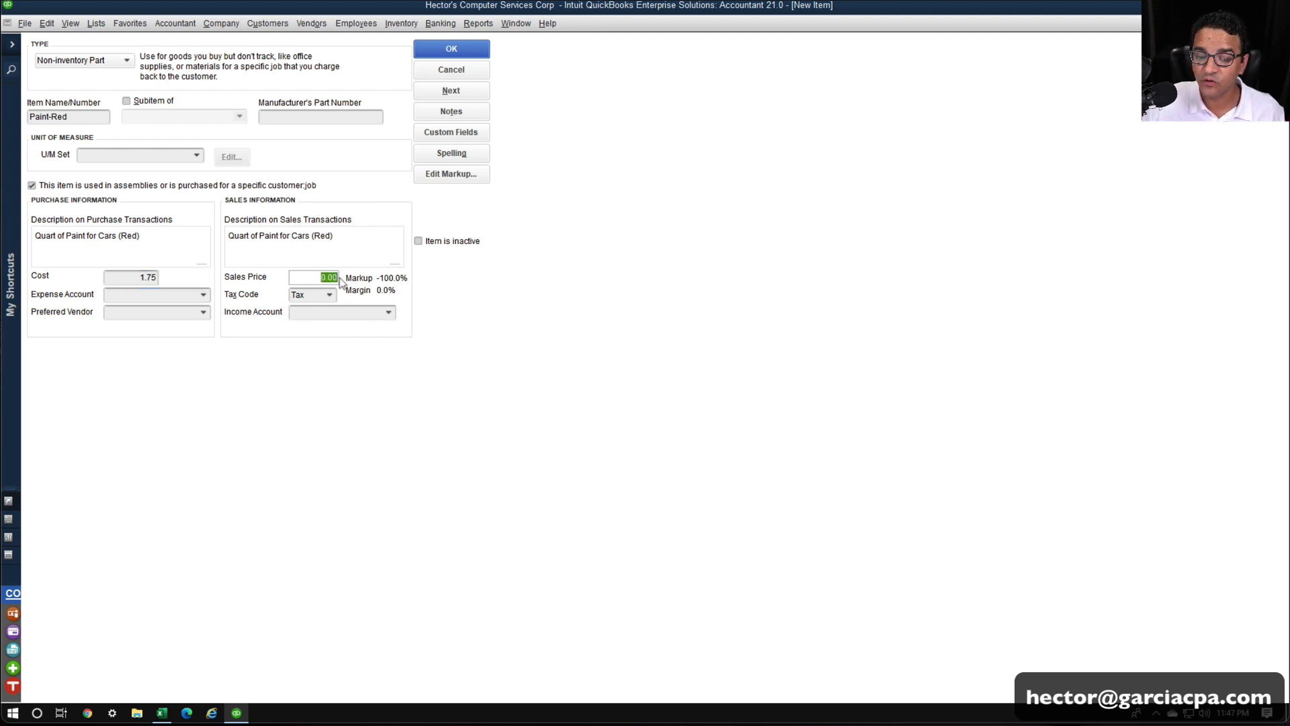
left_click(203, 296)
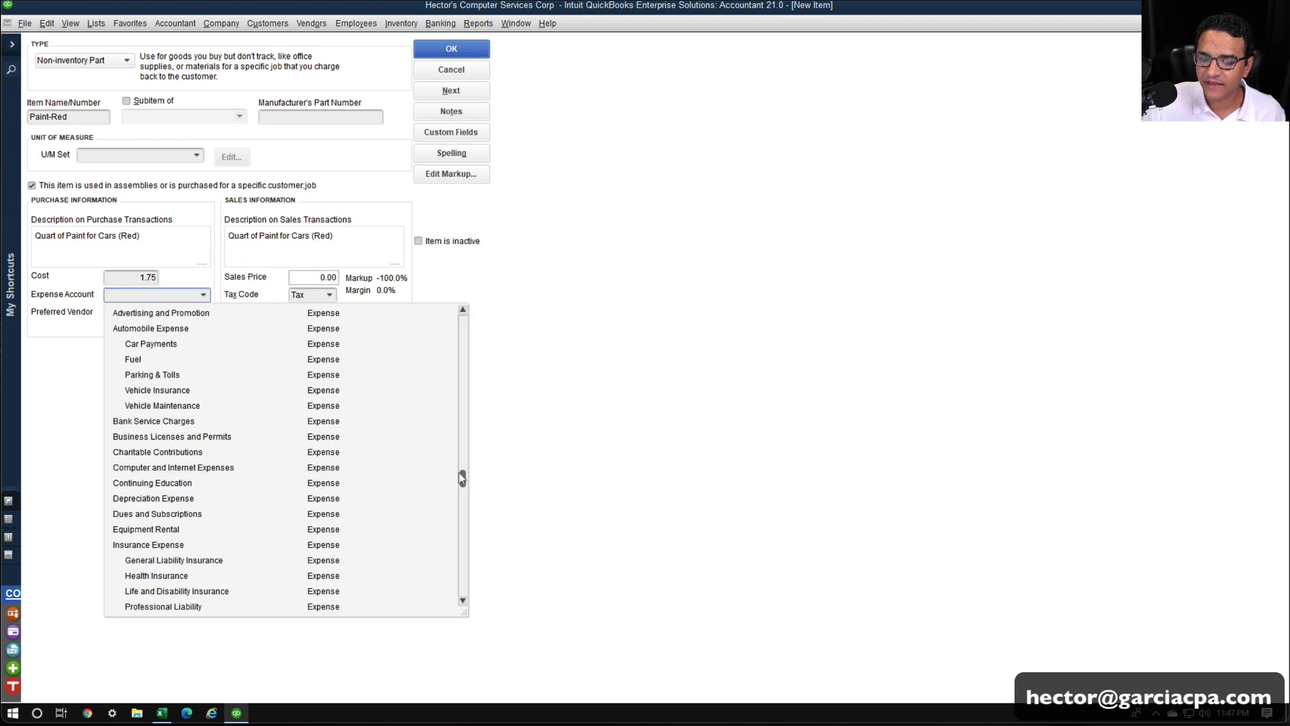
left_click_drag(462, 478, 465, 401)
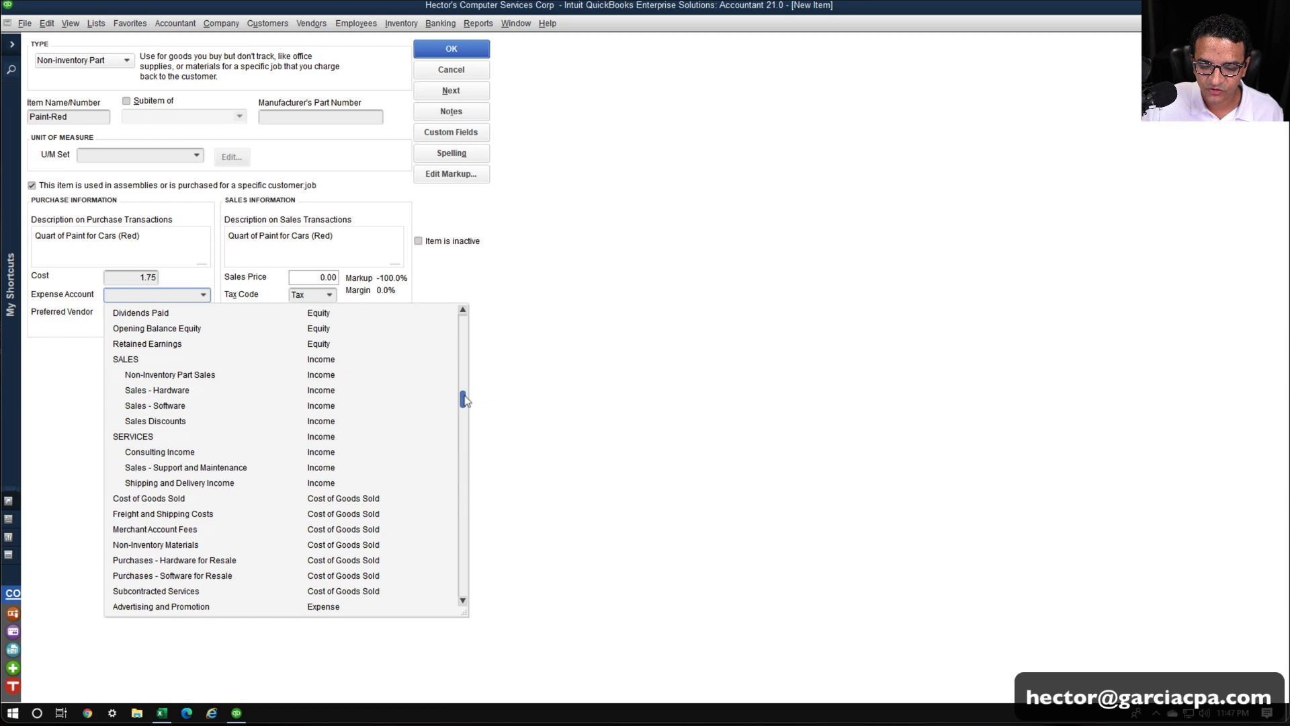
left_click(165, 500)
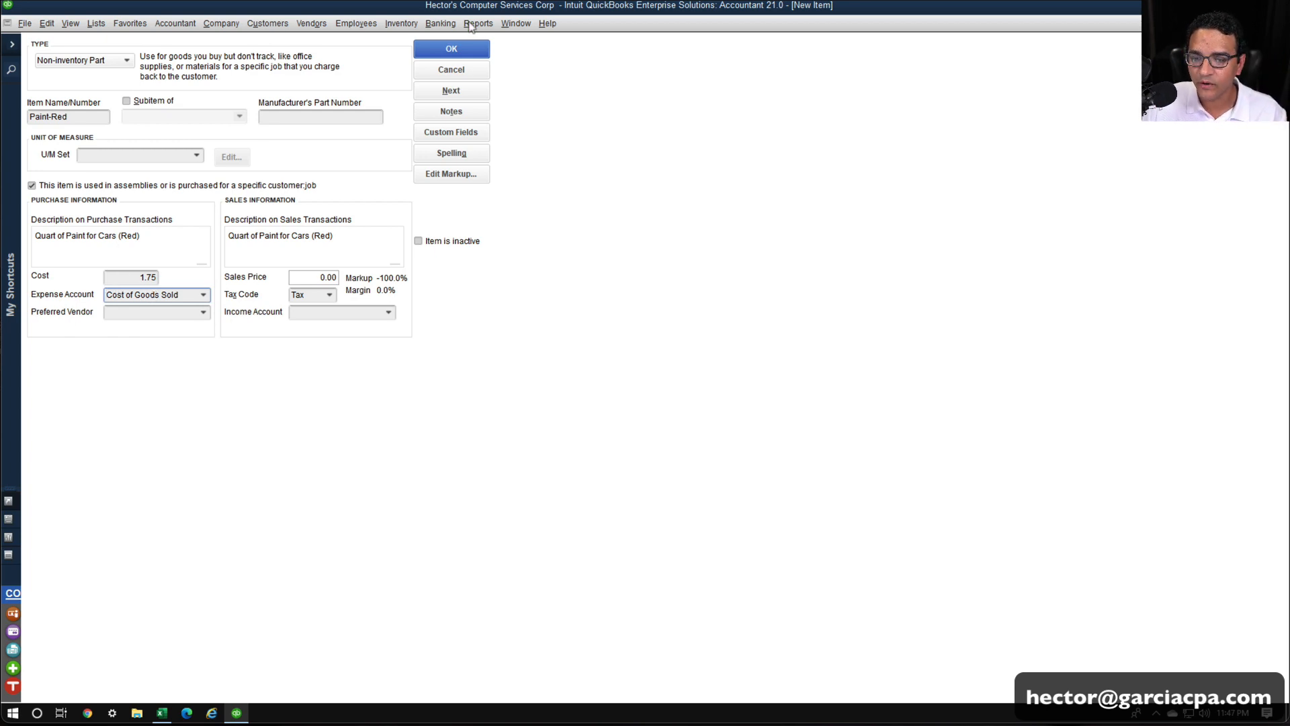
Assign the SALES income account to the Paint-Red item and save it.
left_click(466, 52)
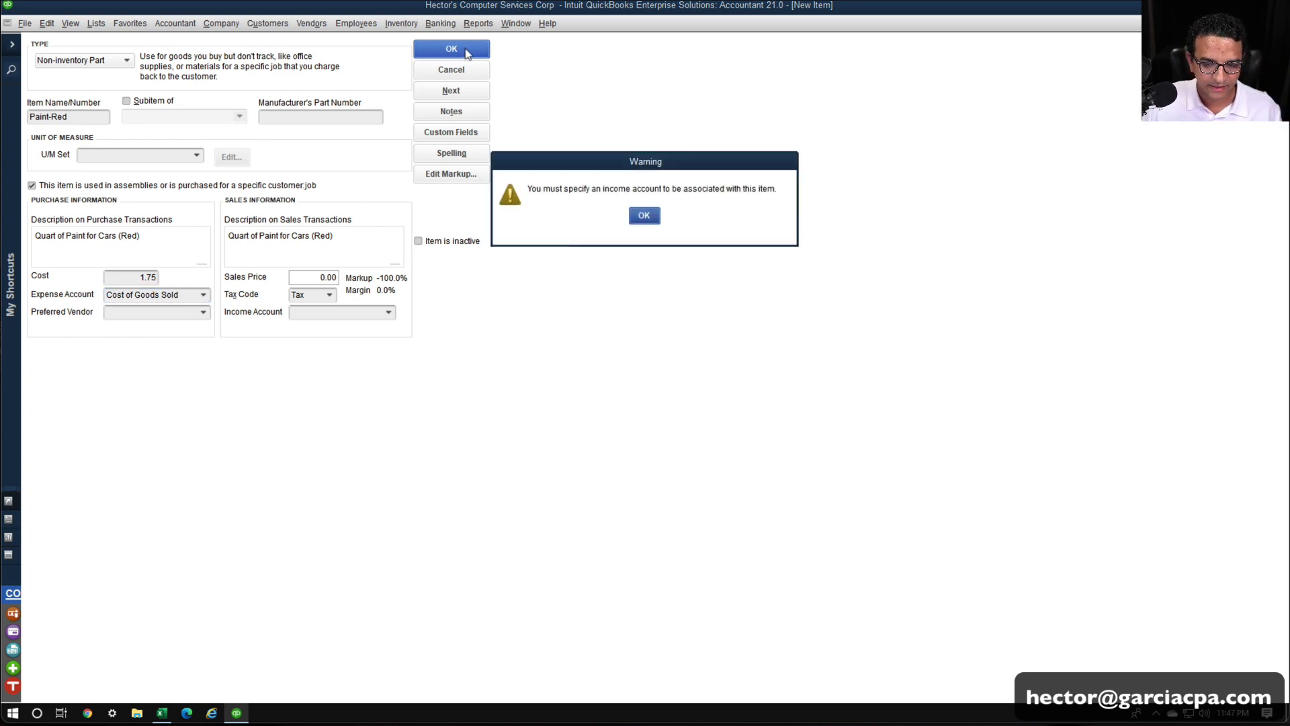
left_click(643, 220)
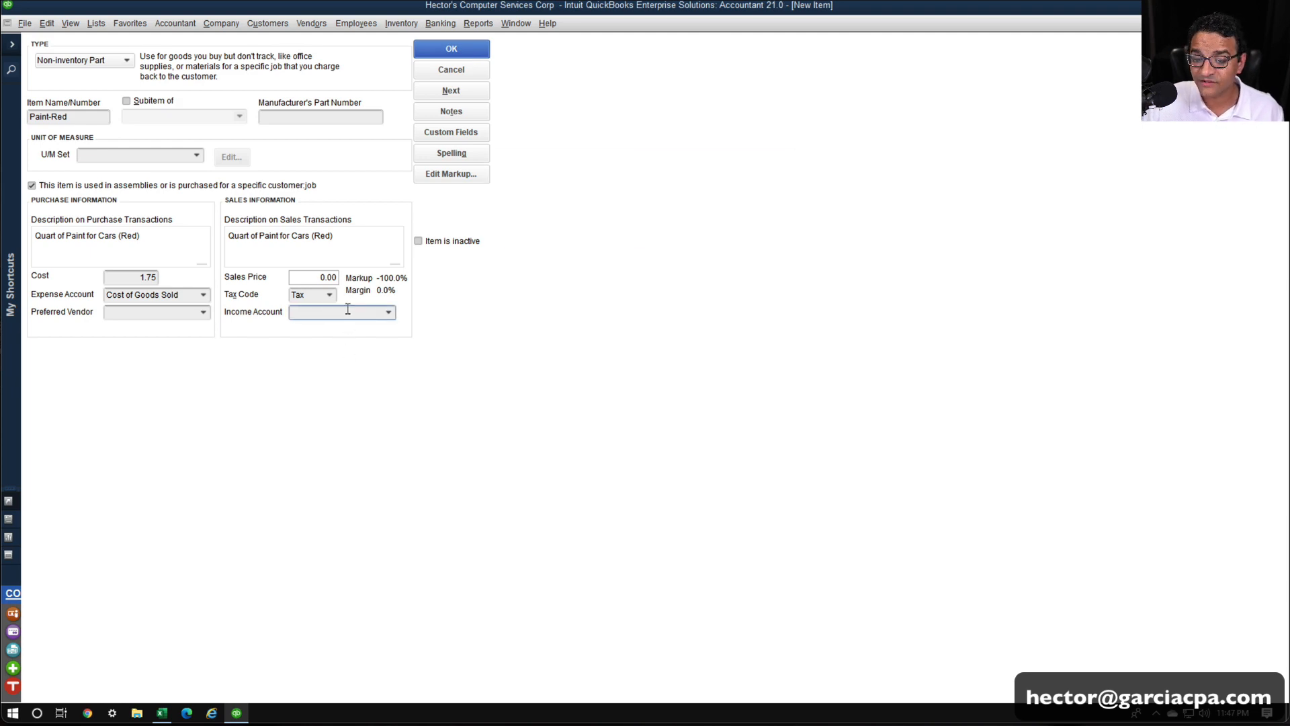
type("Pro")
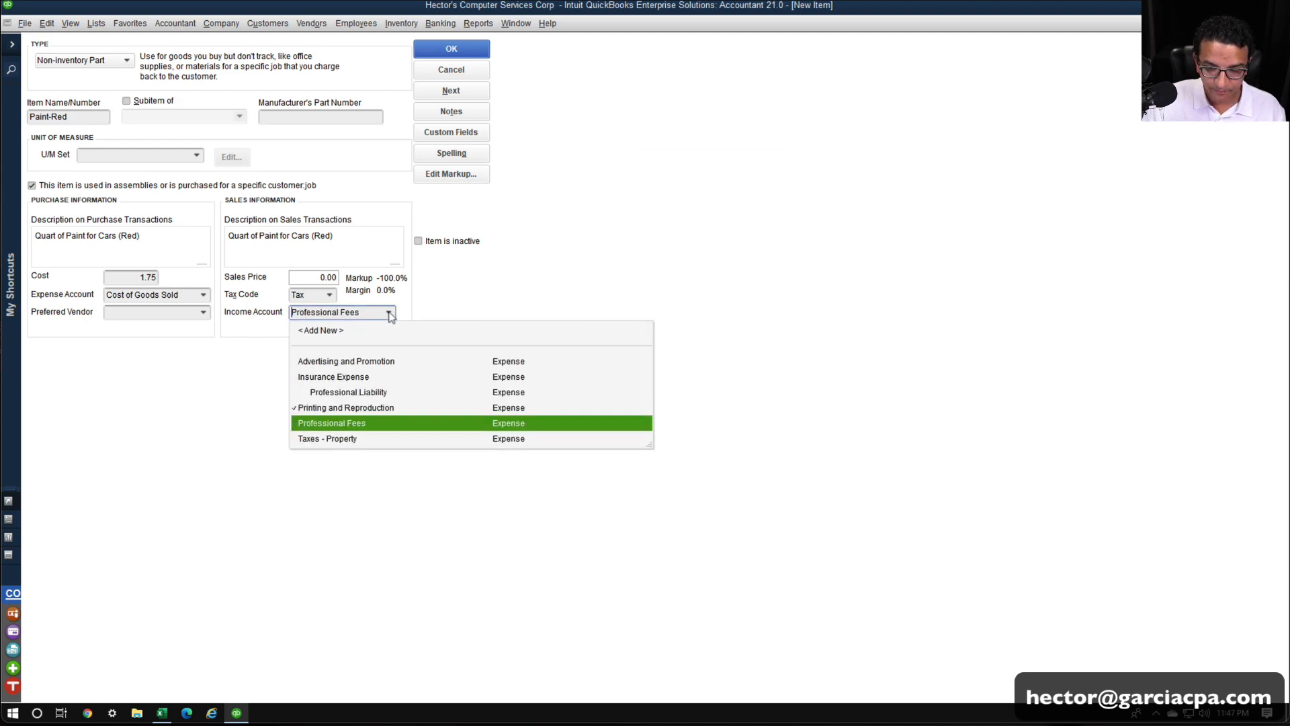
key("BackSpace")
key("BackSpace")
key("BackSpace")
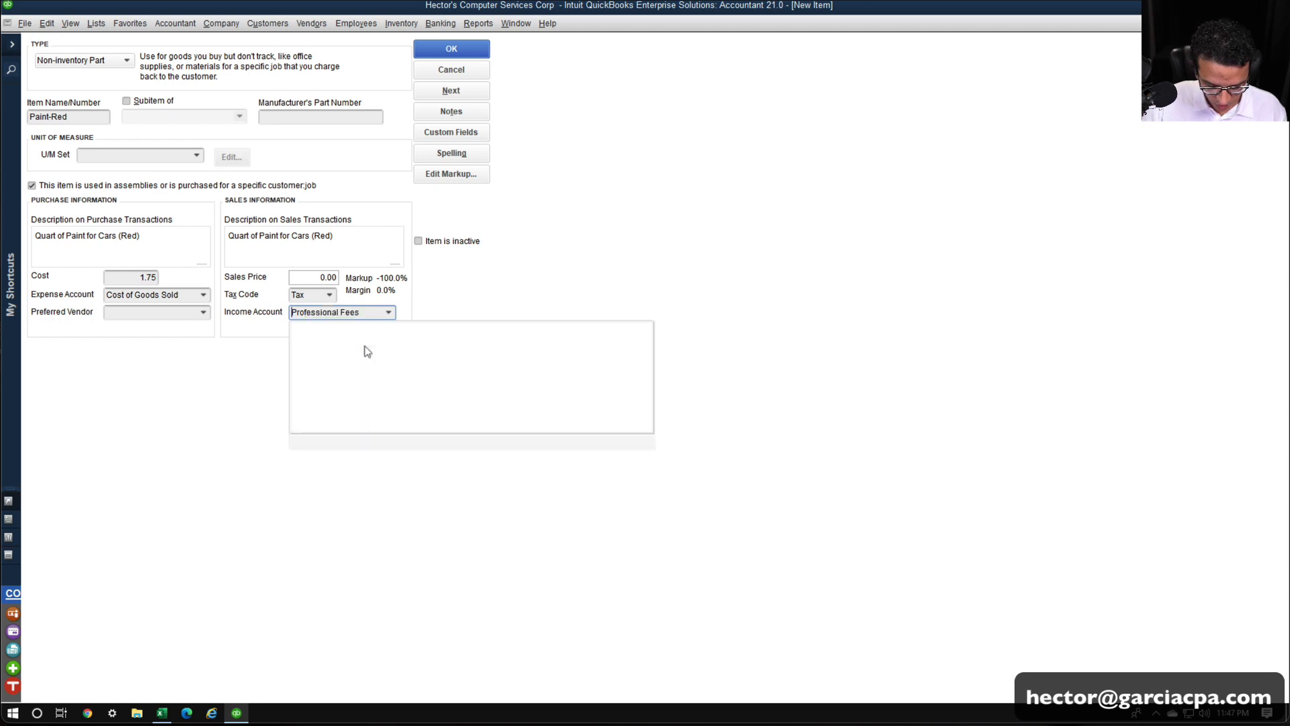
type("SALES")
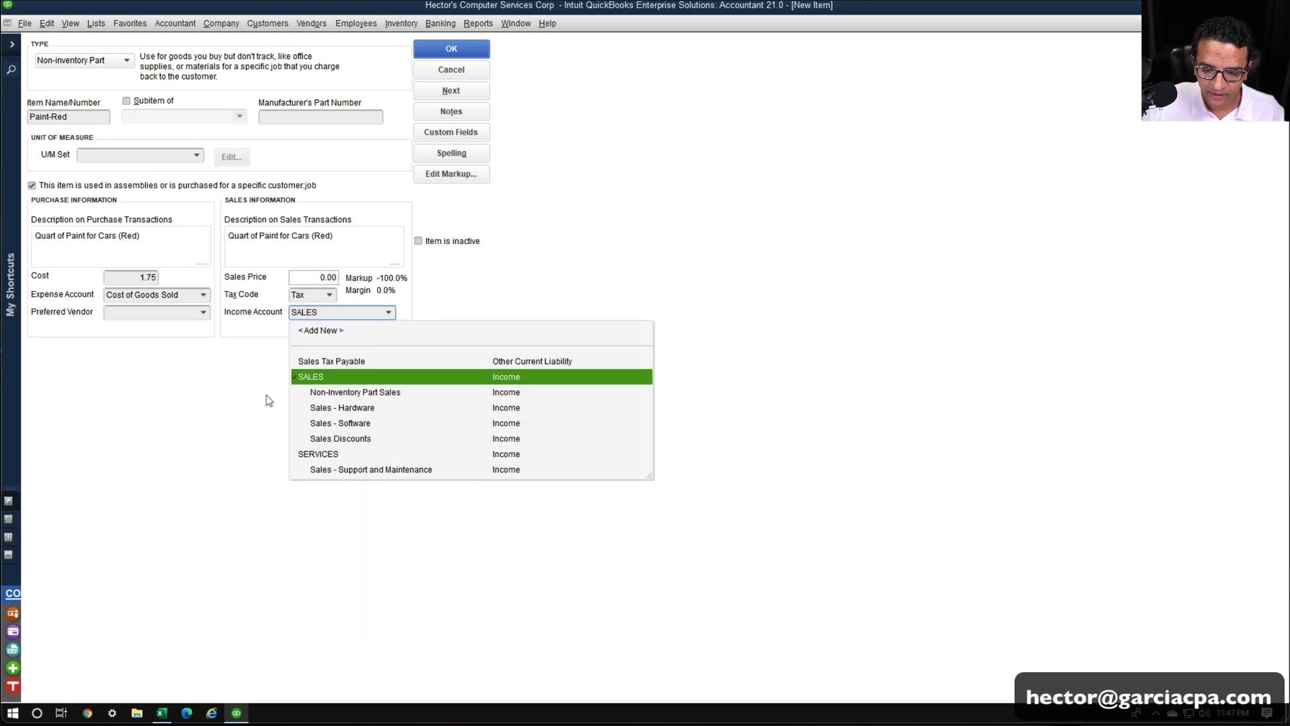
left_click(310, 377)
left_click(440, 54)
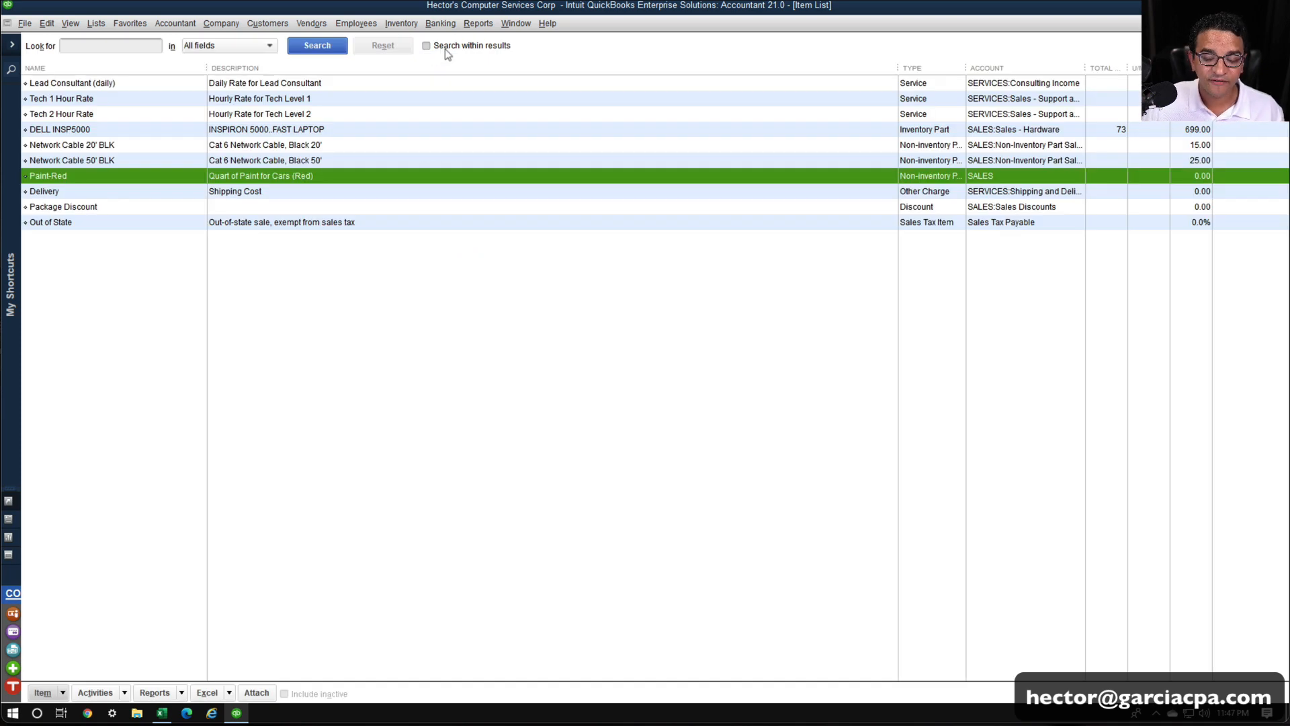
Switch to the Excel workbook and review the Paint-Red row and the component names in the Red RC Car's bill of materials.
left_click(162, 713)
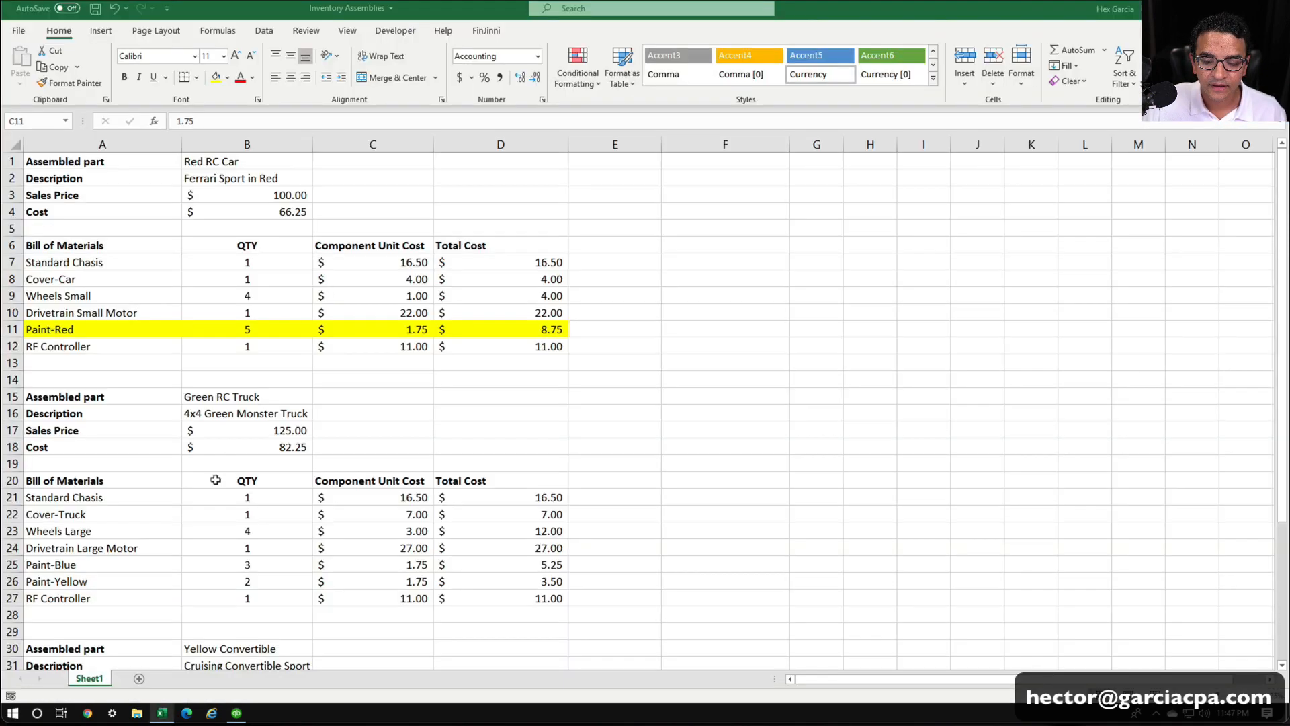
left_click_drag(47, 329, 537, 329)
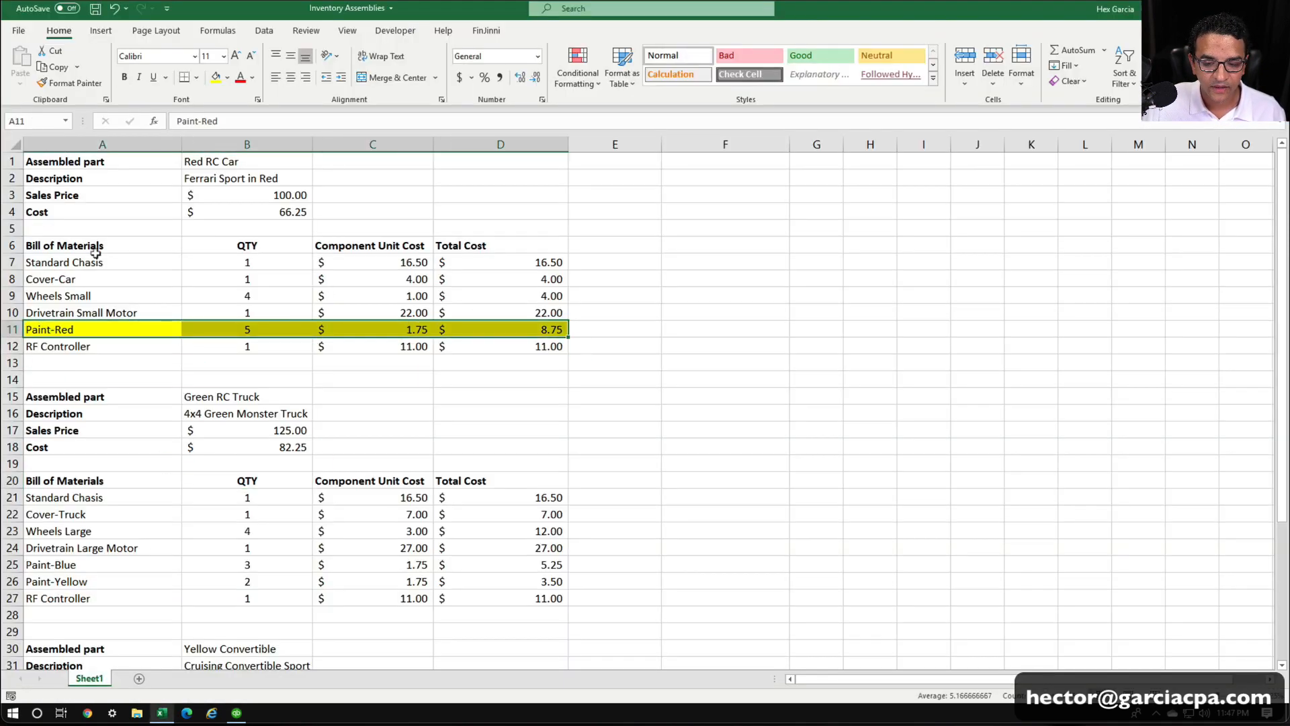
left_click_drag(95, 256, 67, 348)
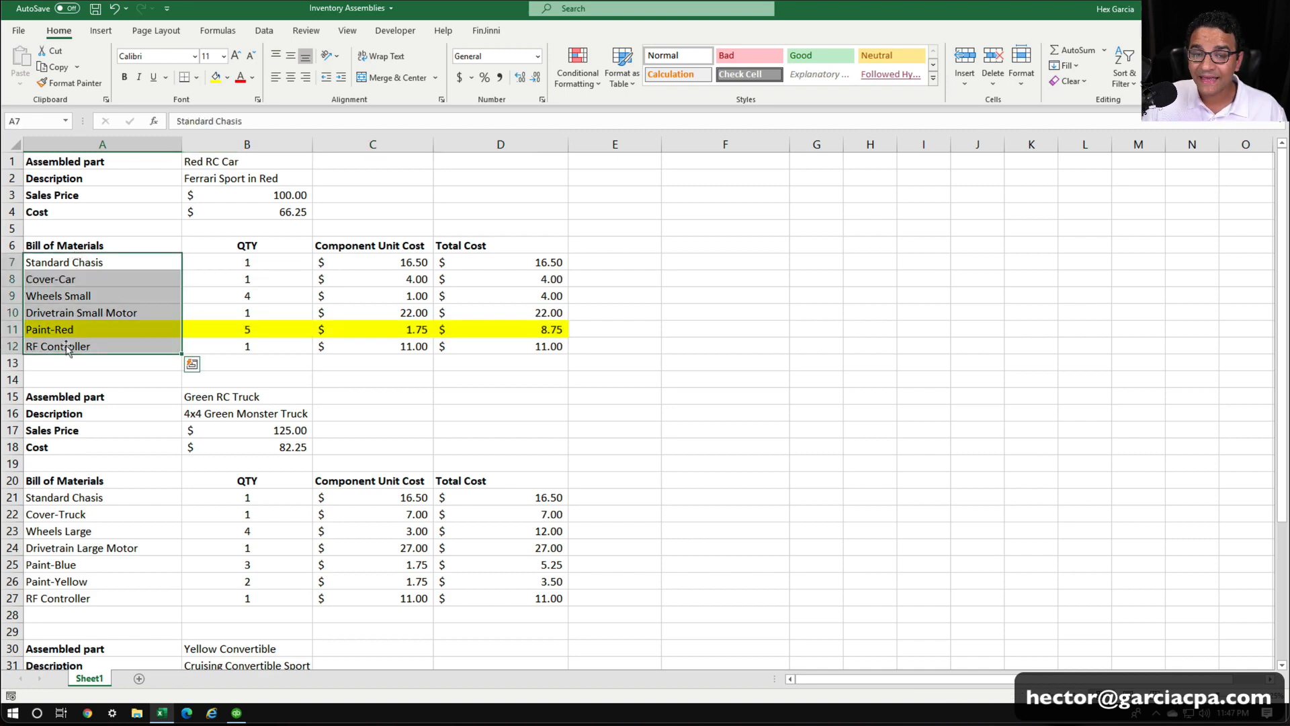
Switch back to QuickBooks and create a new Inventory Part item named Standard Chasis, as spelled in the Excel workbook.
left_click(237, 712)
right_click(125, 355)
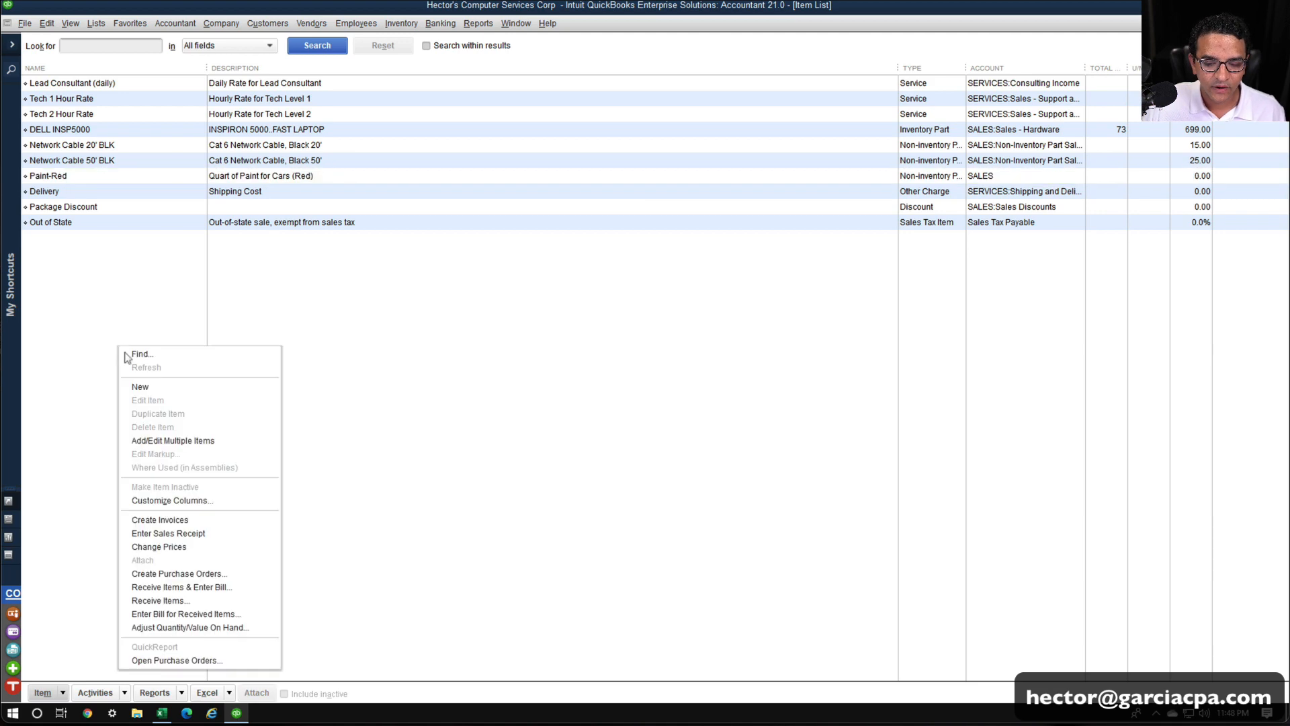
left_click(141, 387)
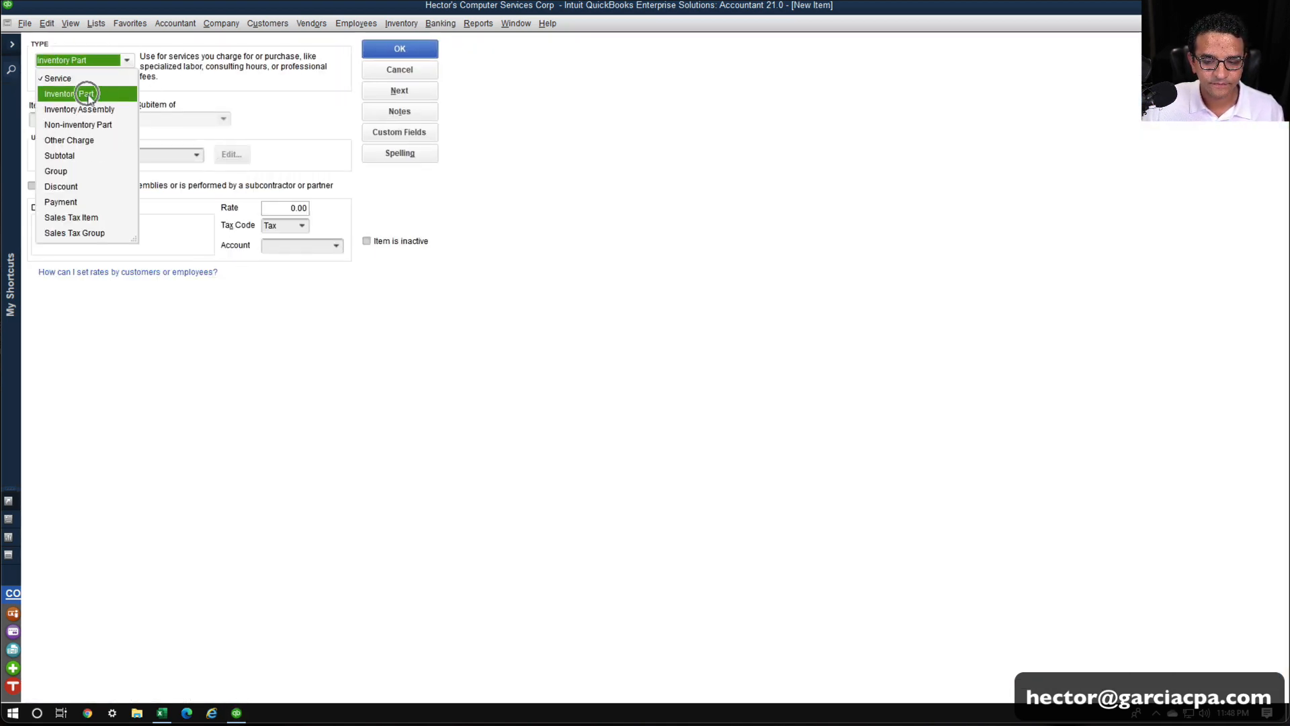
left_click(88, 95)
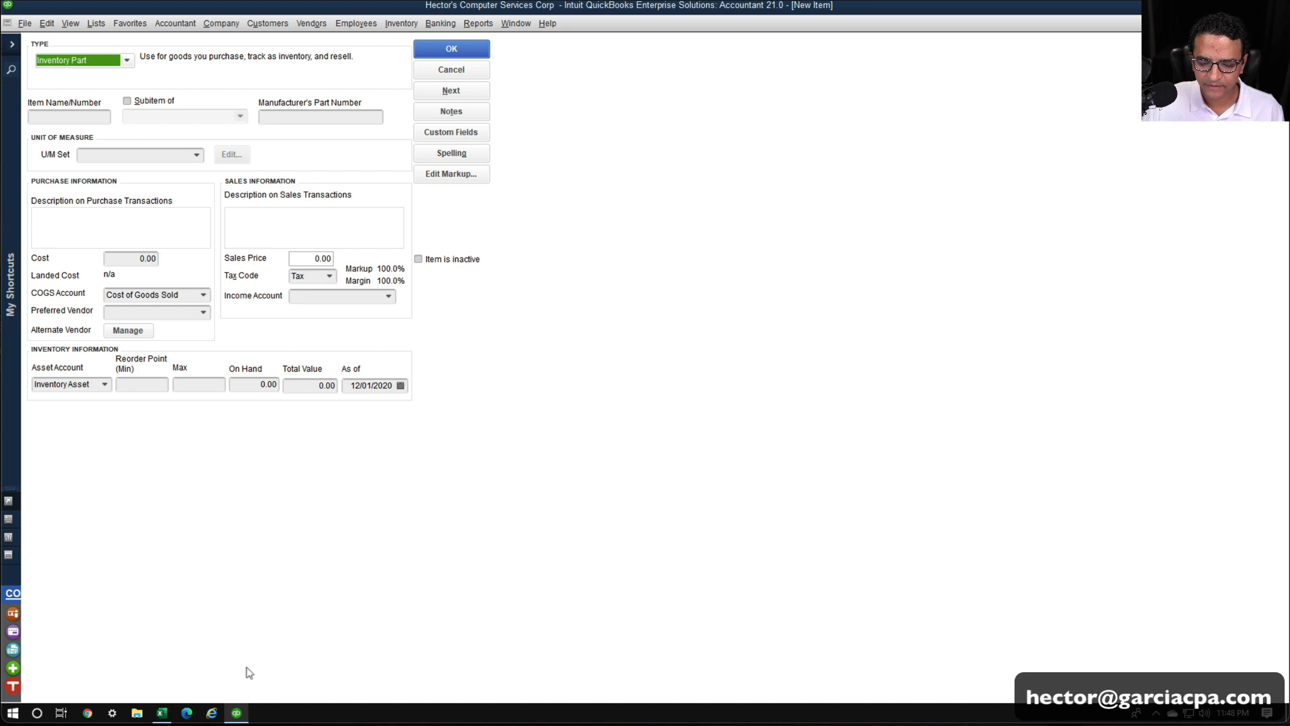
left_click(161, 712)
left_click(237, 712)
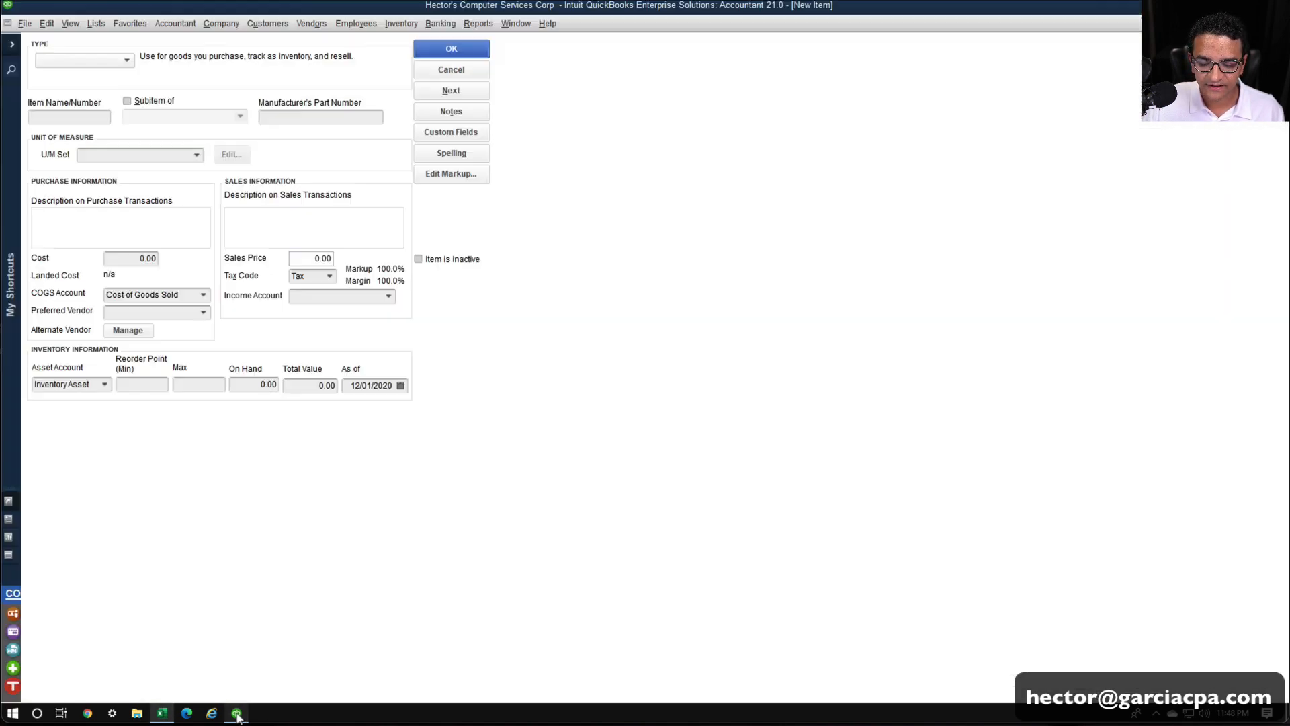
left_click(65, 115)
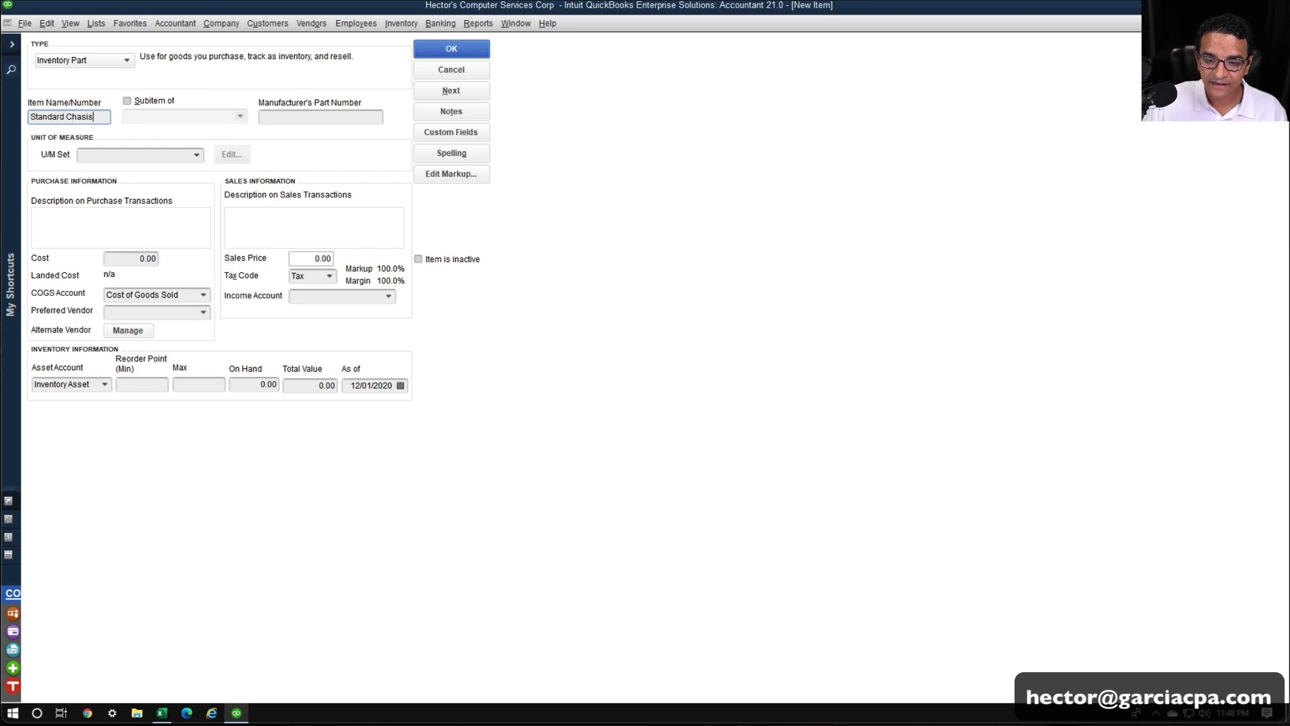
Set the Standard Chasis cost to 16.50, as listed in the Excel workbook, and its income account to SALES in QuickBooks.
left_click(161, 712)
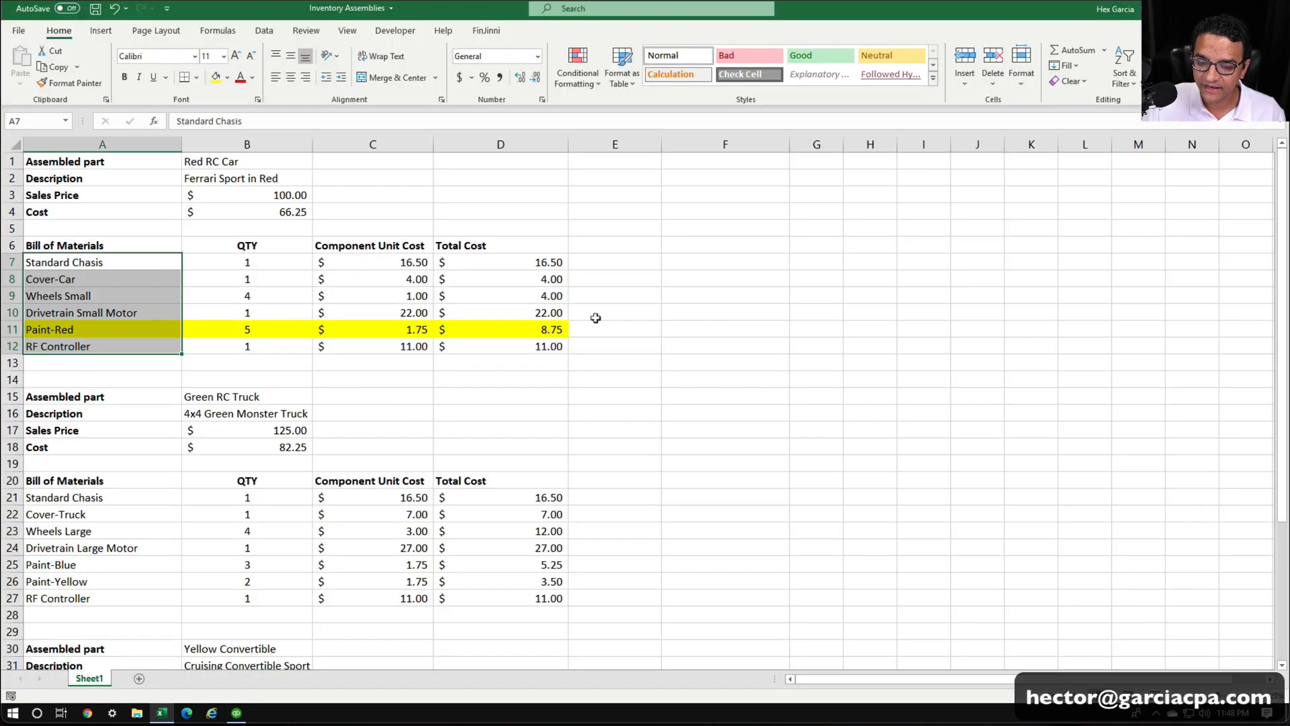
left_click(523, 254)
left_click(237, 712)
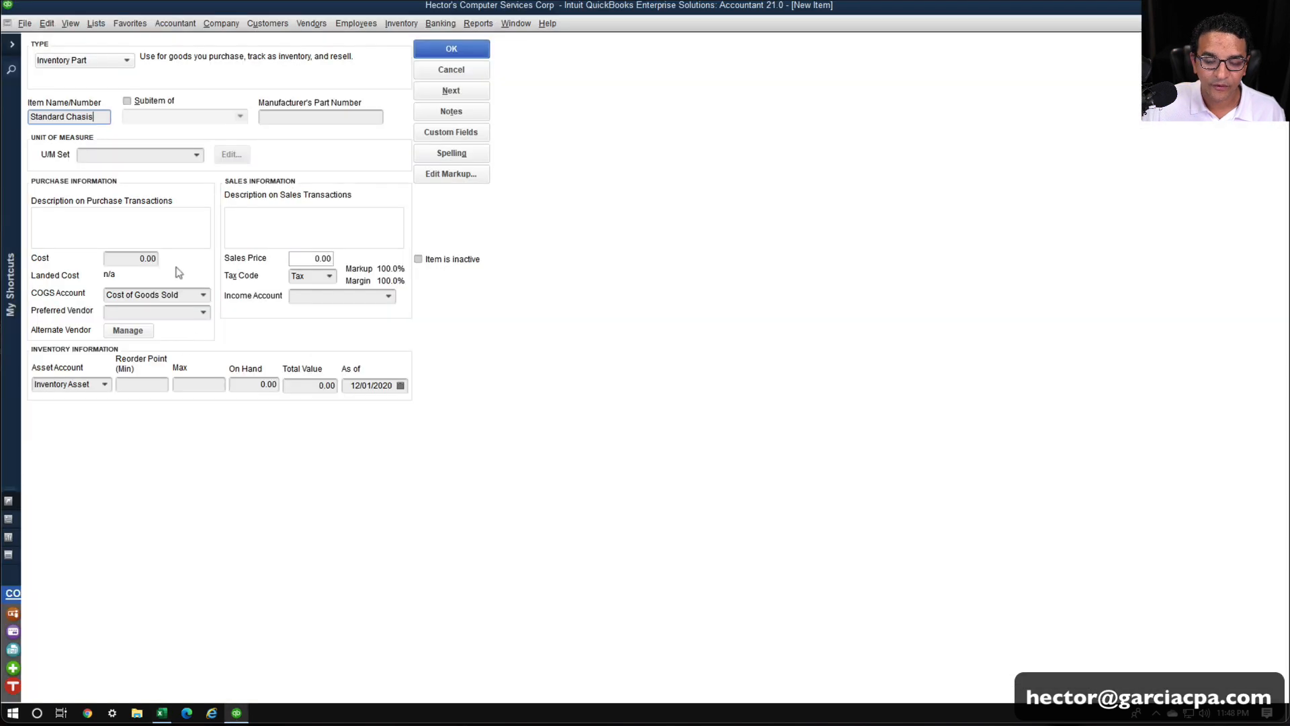
double_click(147, 260)
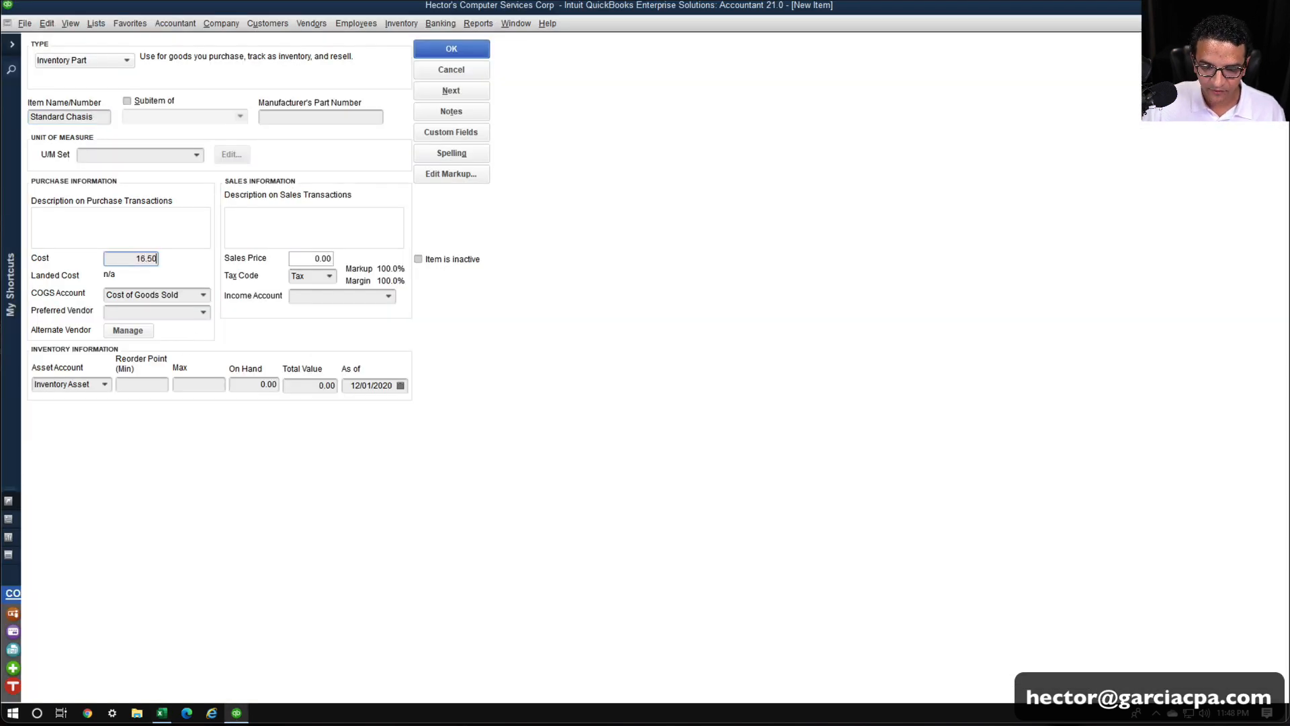
left_click(336, 295)
type("SALES")
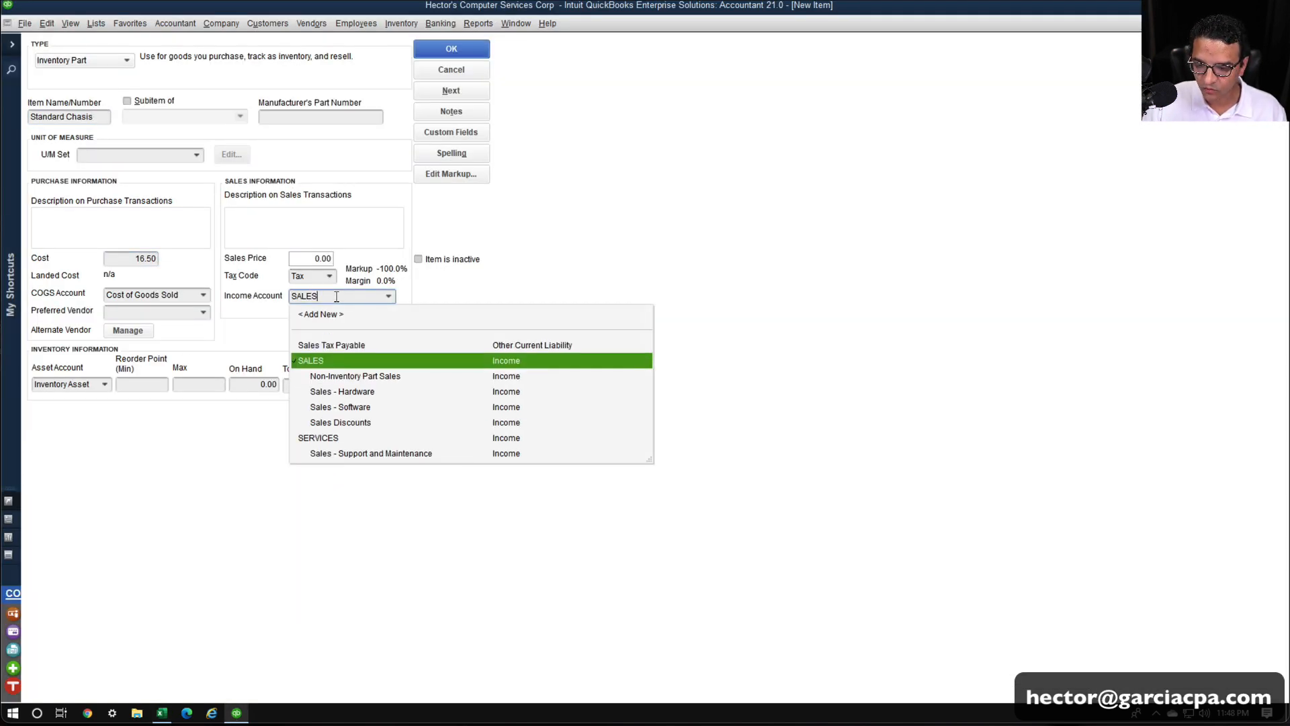
left_click(319, 364)
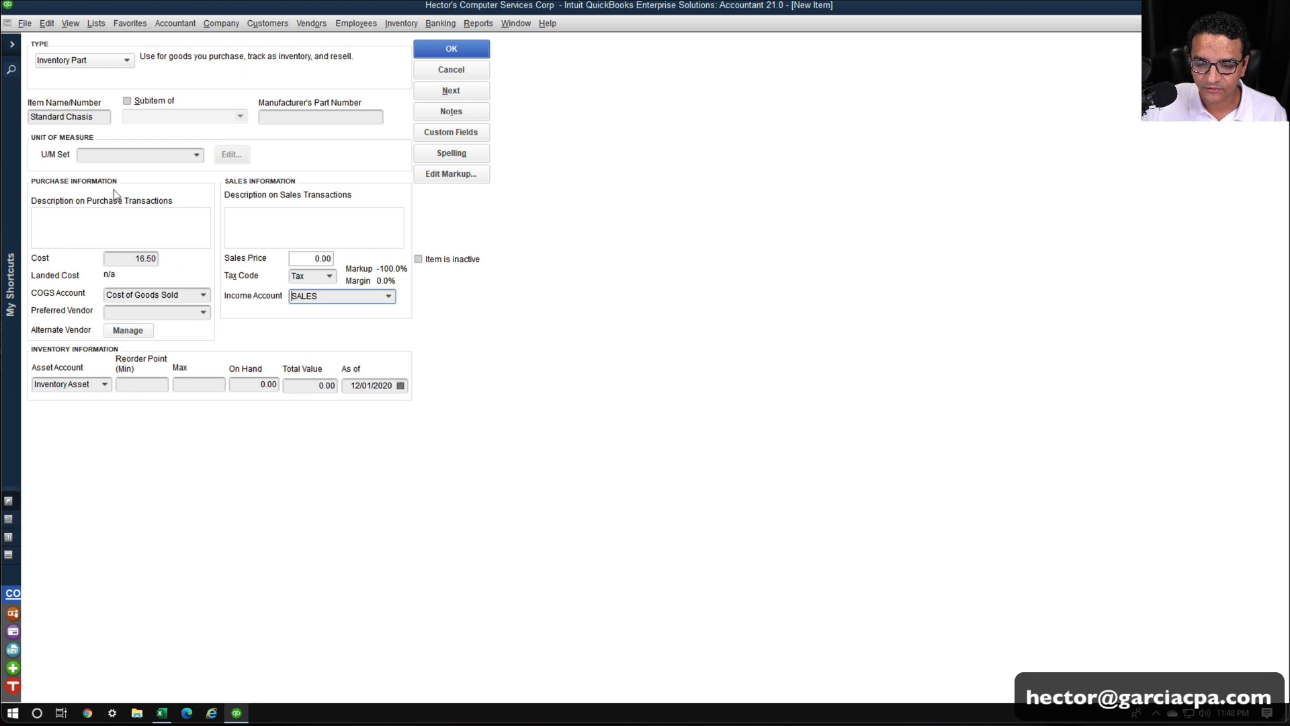
Enter the purchase and sales description "Standard Chasis" and save the item without changing the spelling.
left_click(68, 228)
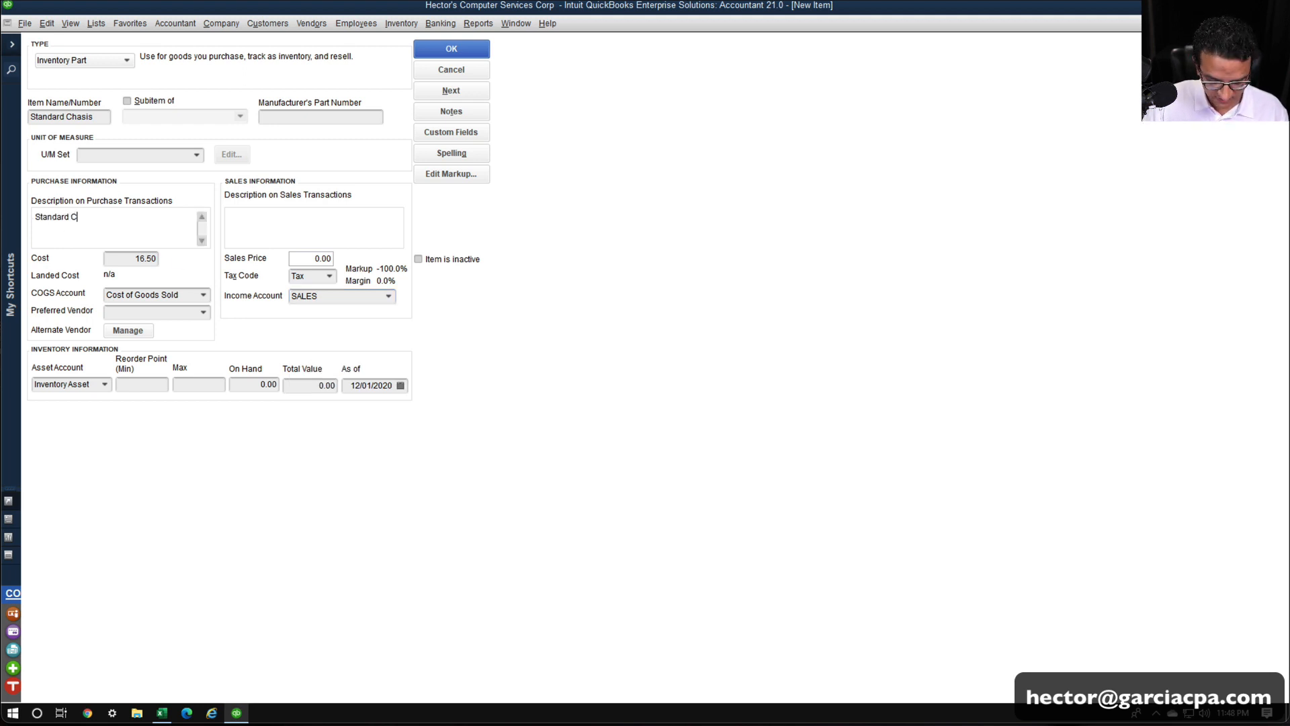
type("Standard Chasi")
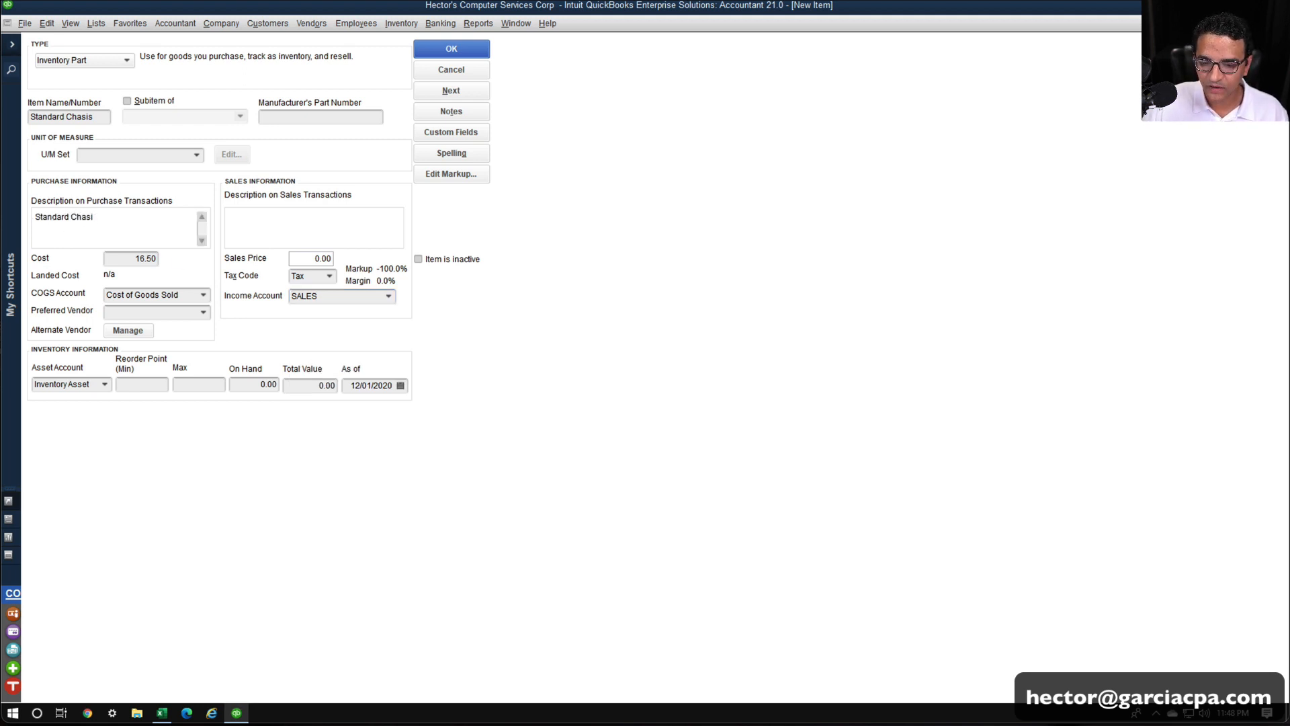
type("s")
key("Tab")
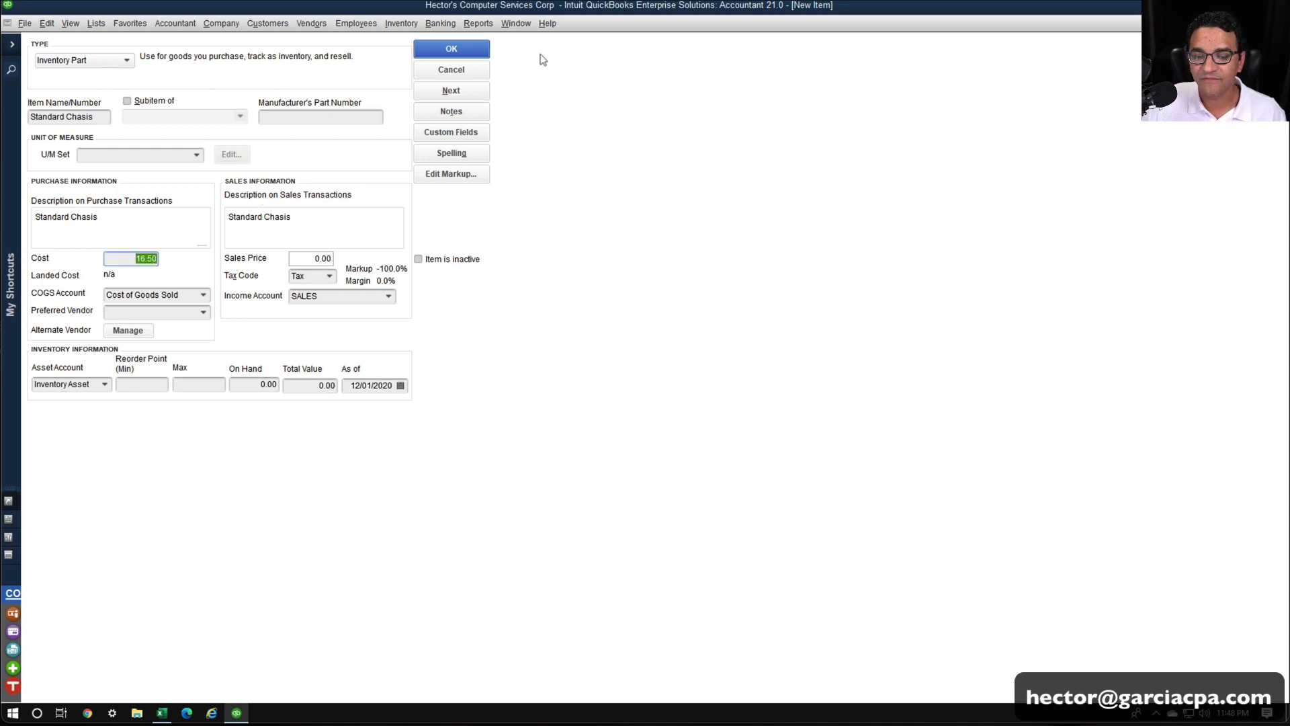
left_click(469, 51)
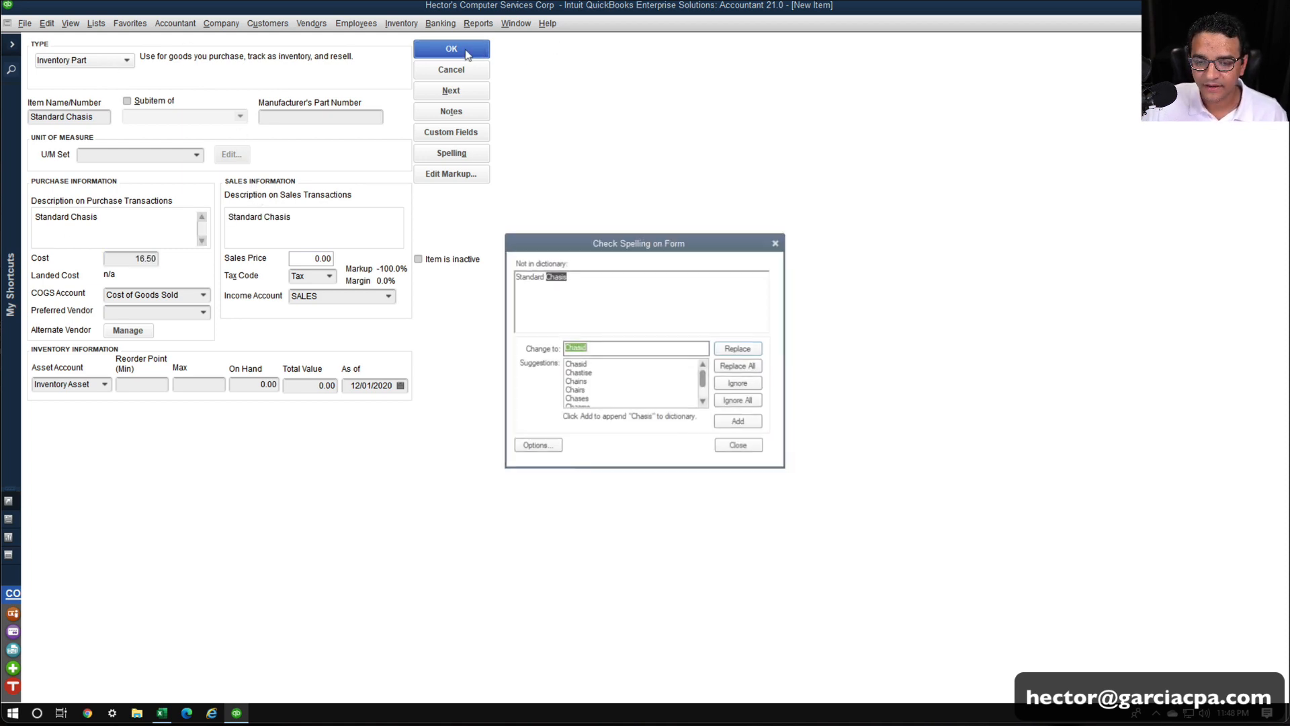
left_click(741, 447)
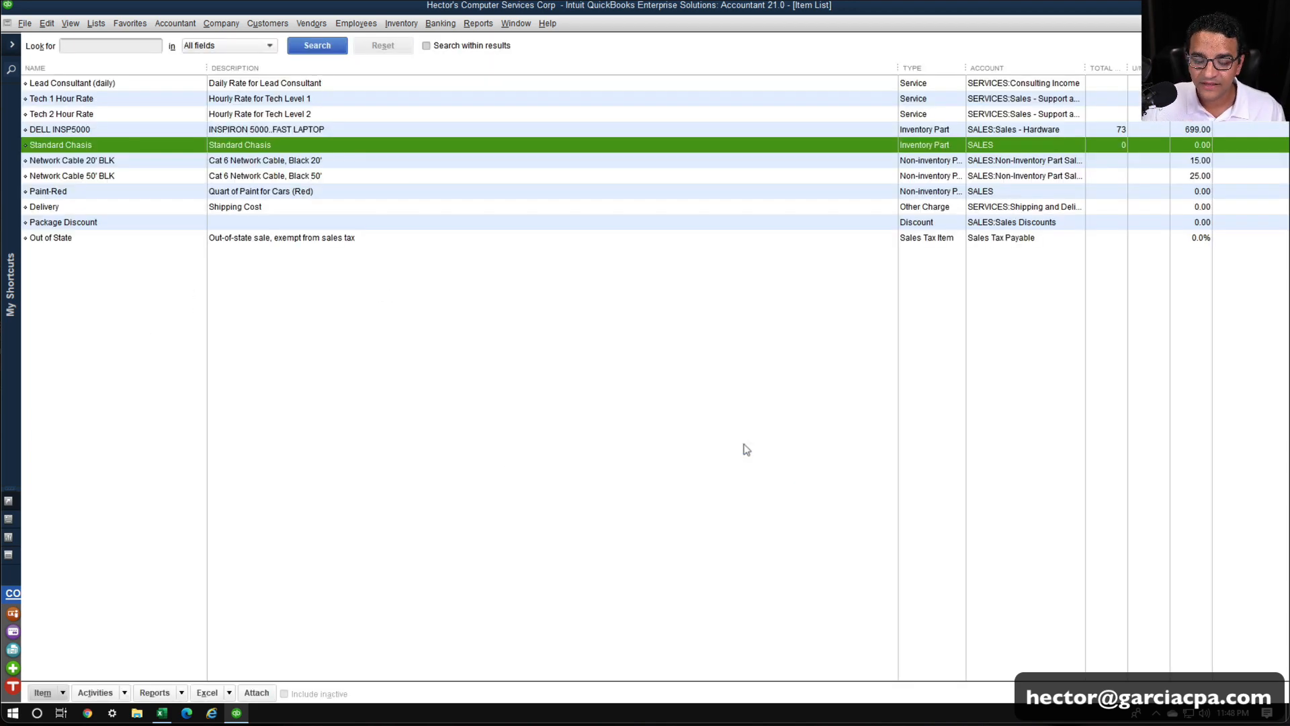
Open the Add/Edit Multiple List Entries window and show the Inventory Parts list.
left_click(99, 24)
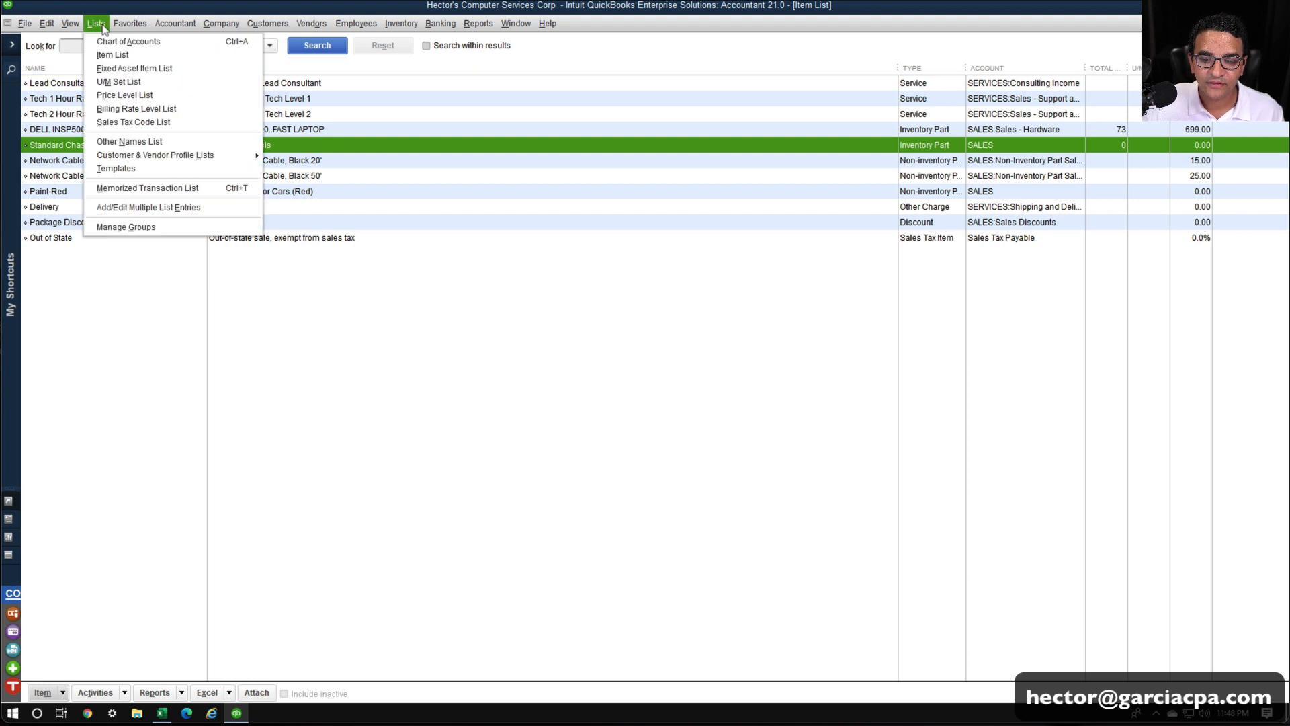
left_click(160, 209)
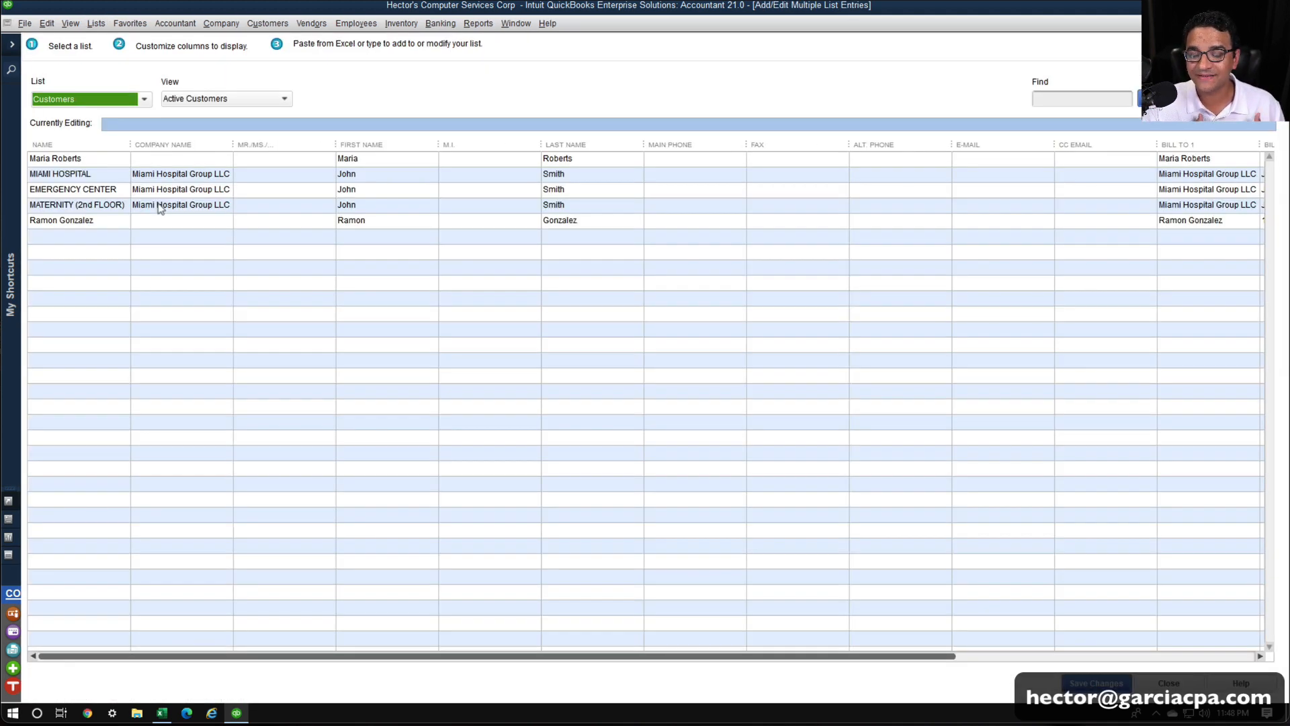
left_click(90, 98)
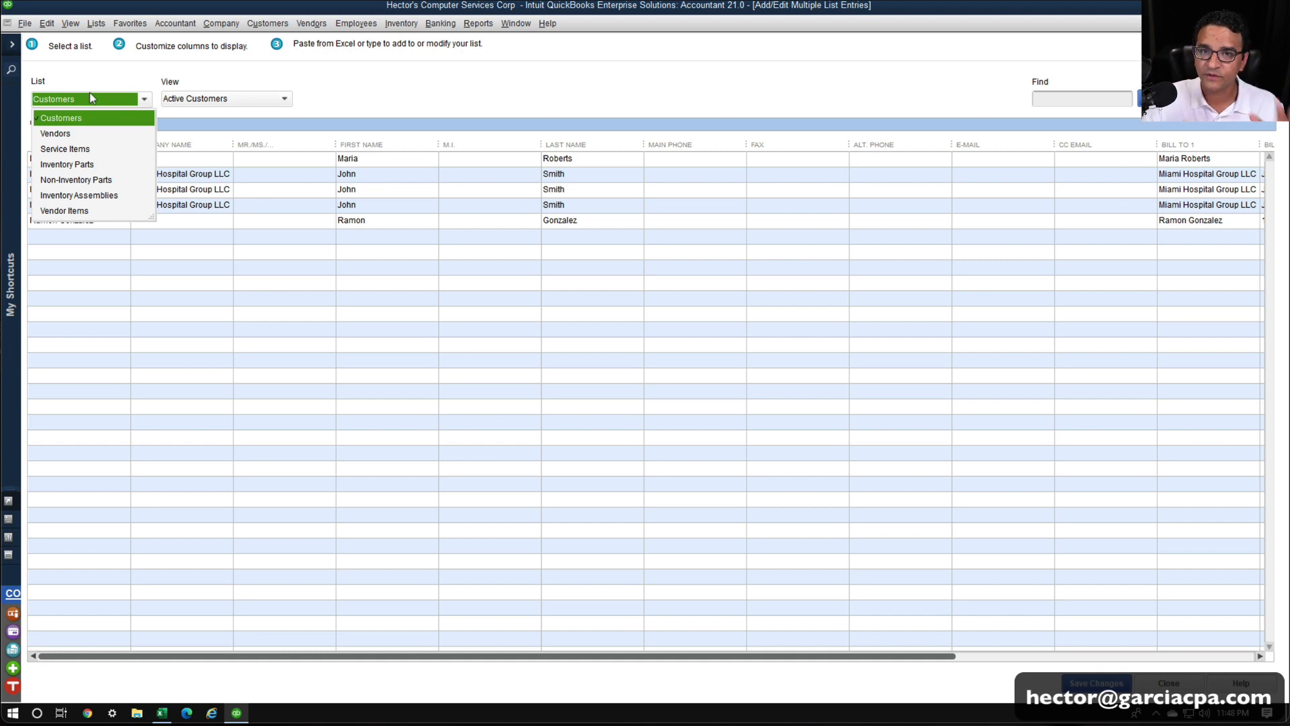
left_click(92, 169)
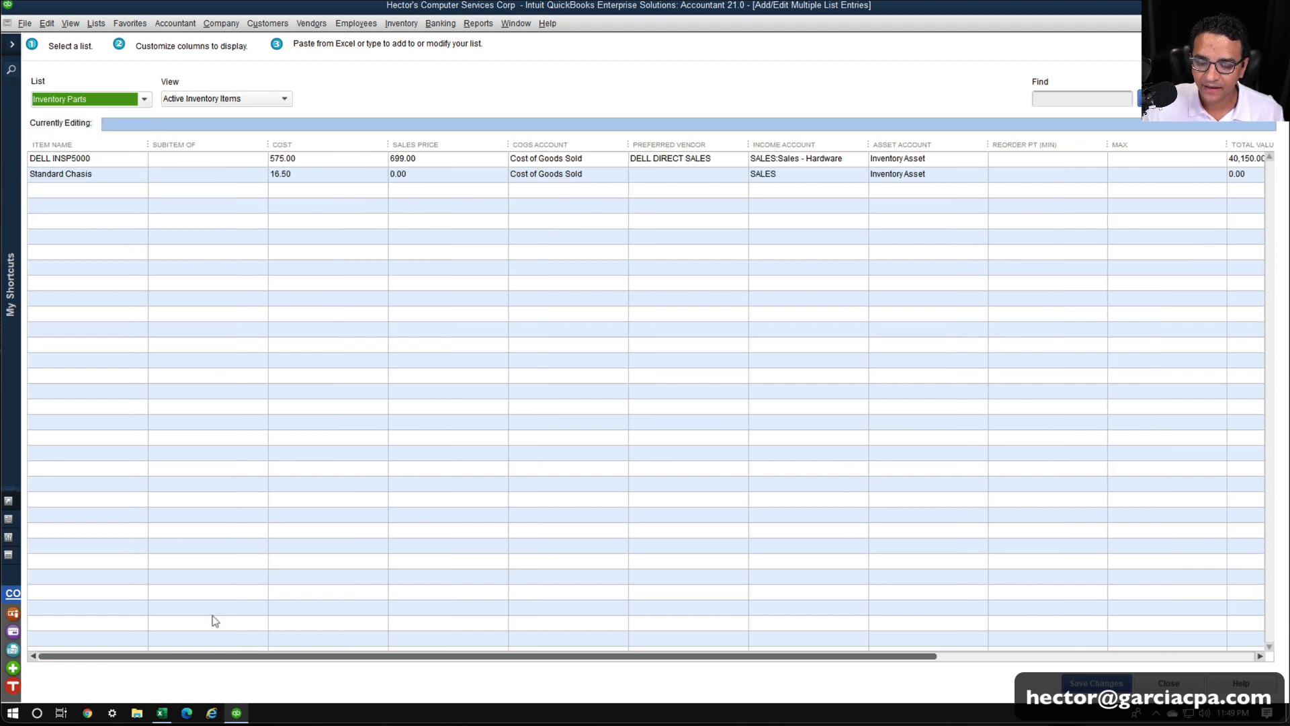
Switch to the Excel workbook and review the component names and unit costs in the Red RC Car bill of materials.
left_click(162, 713)
left_click(470, 498)
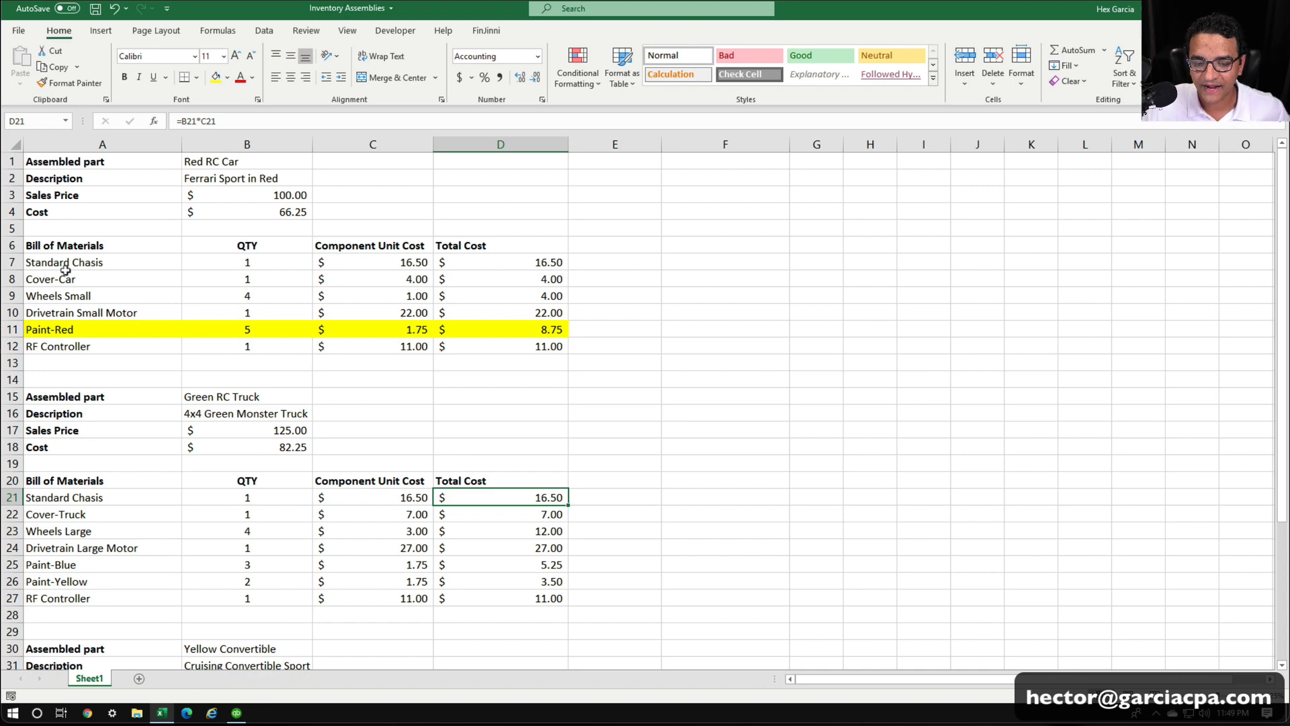
left_click_drag(72, 262, 75, 345)
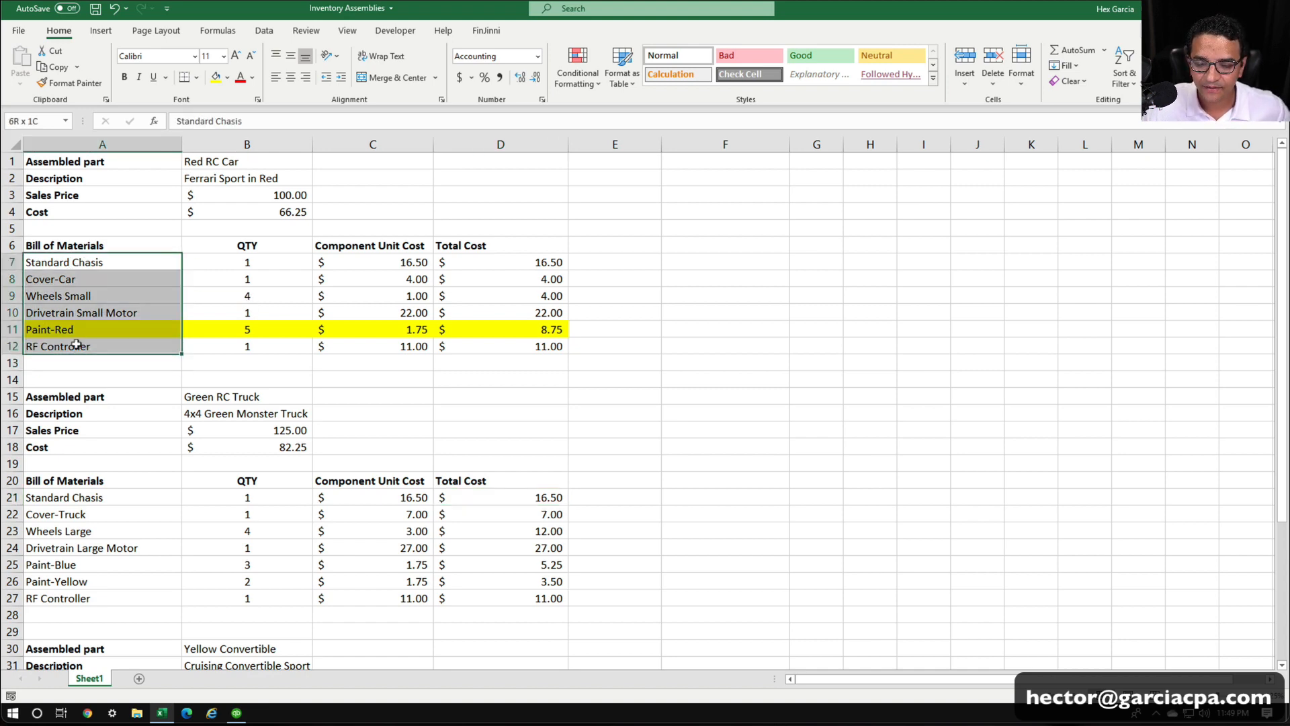
left_click_drag(383, 262, 380, 338)
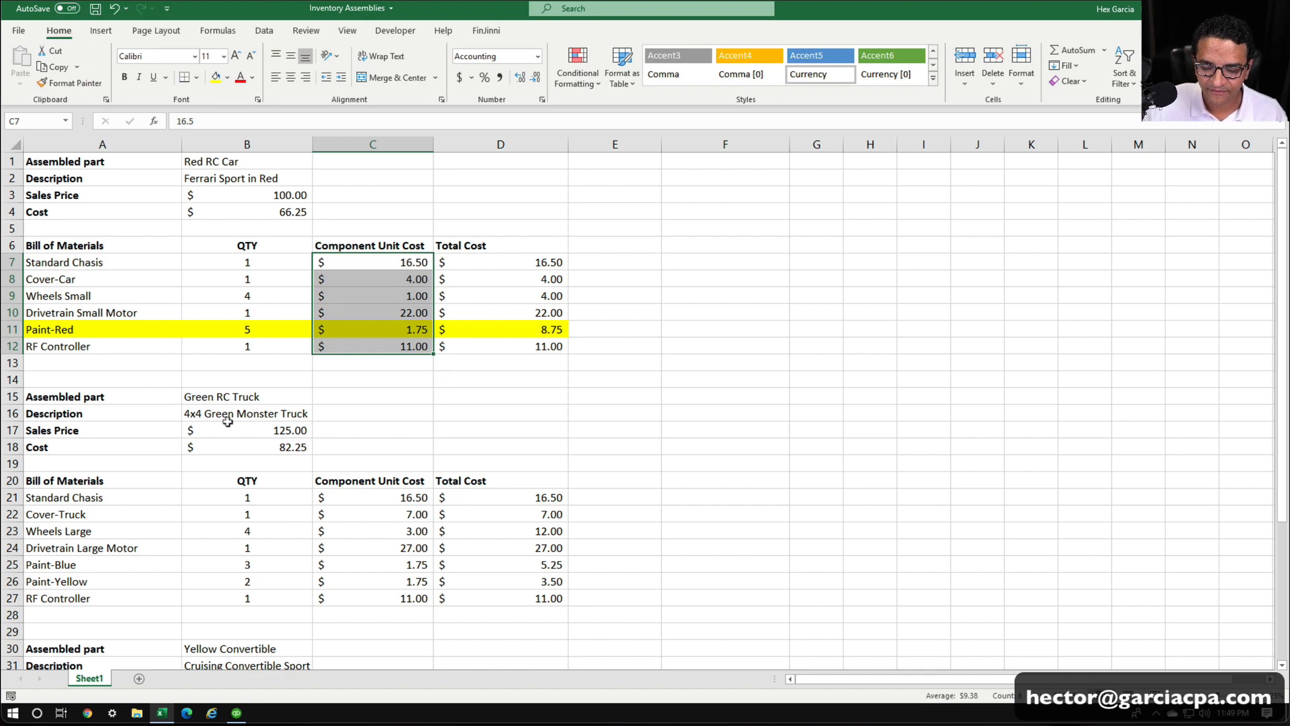
Add a new worksheet with the headings "Coponent Name" in A1 and "Cost" in B1, and widen column A to fit.
left_click(140, 677)
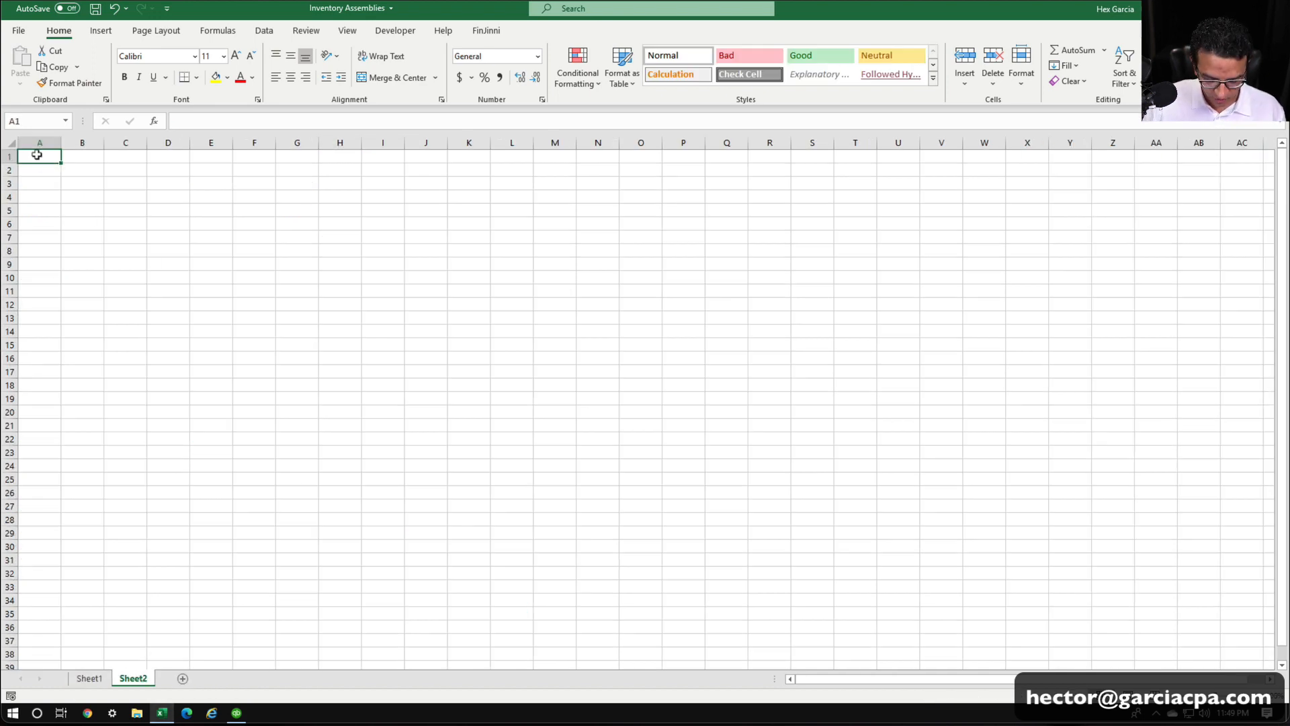
type("Coponen")
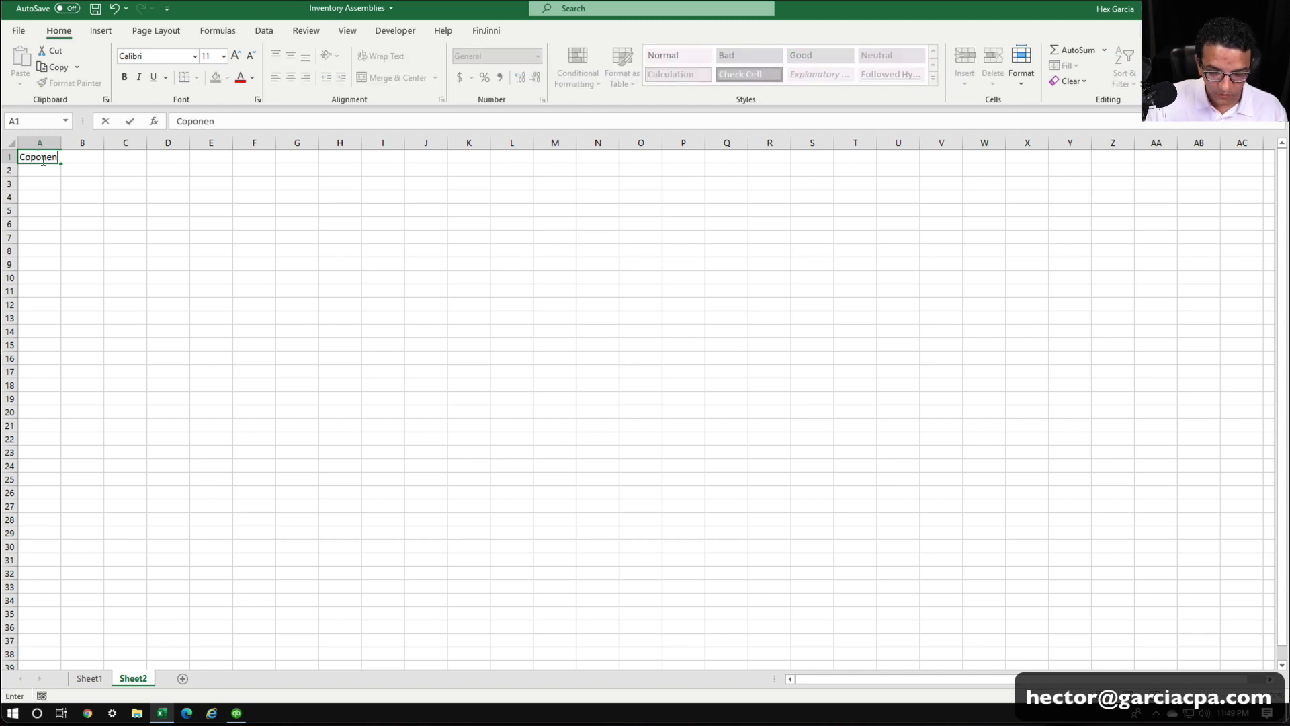
type("t Name")
key("Tab")
type("Cost")
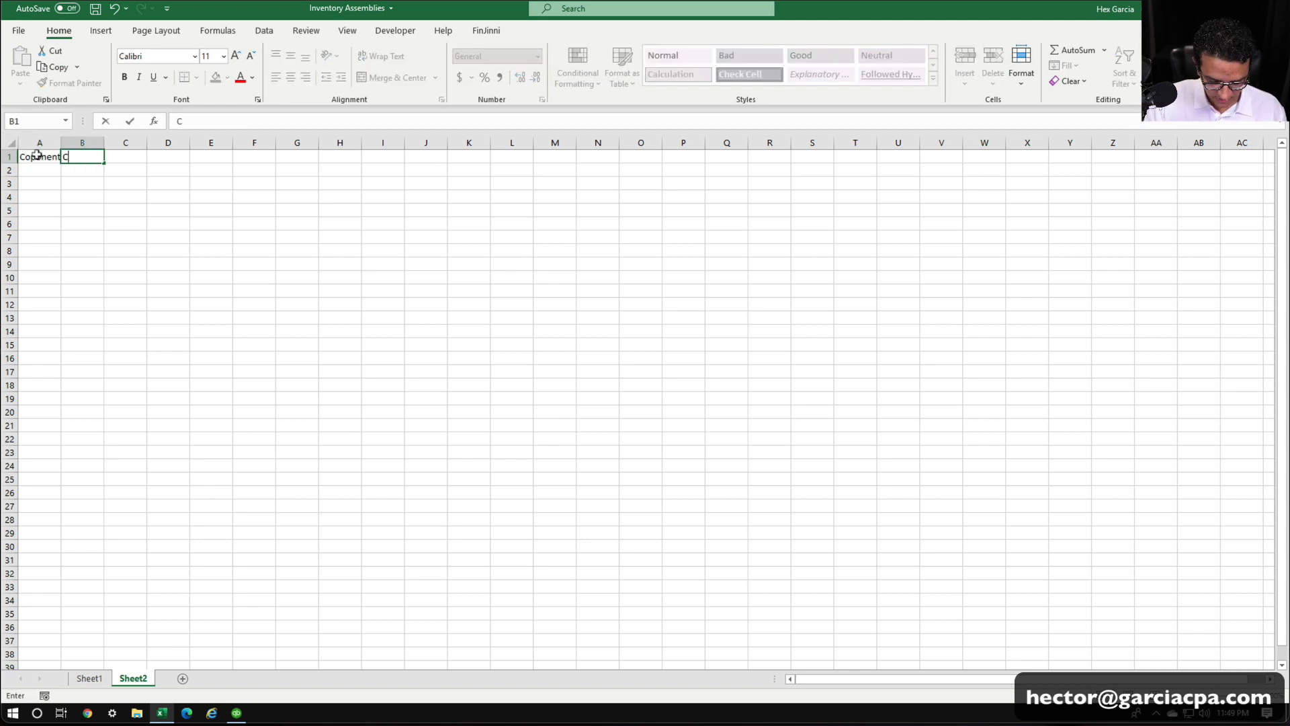
key("Return")
left_click_drag(57, 139, 110, 140)
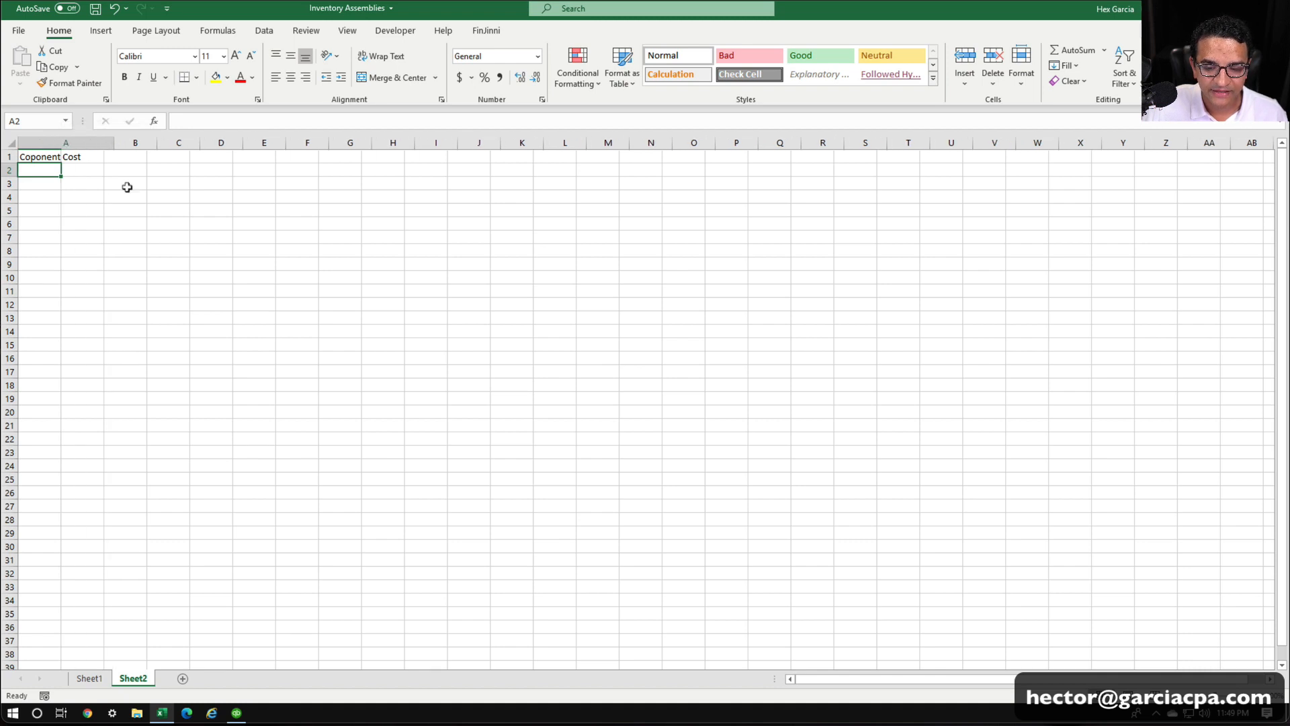
left_click(128, 192)
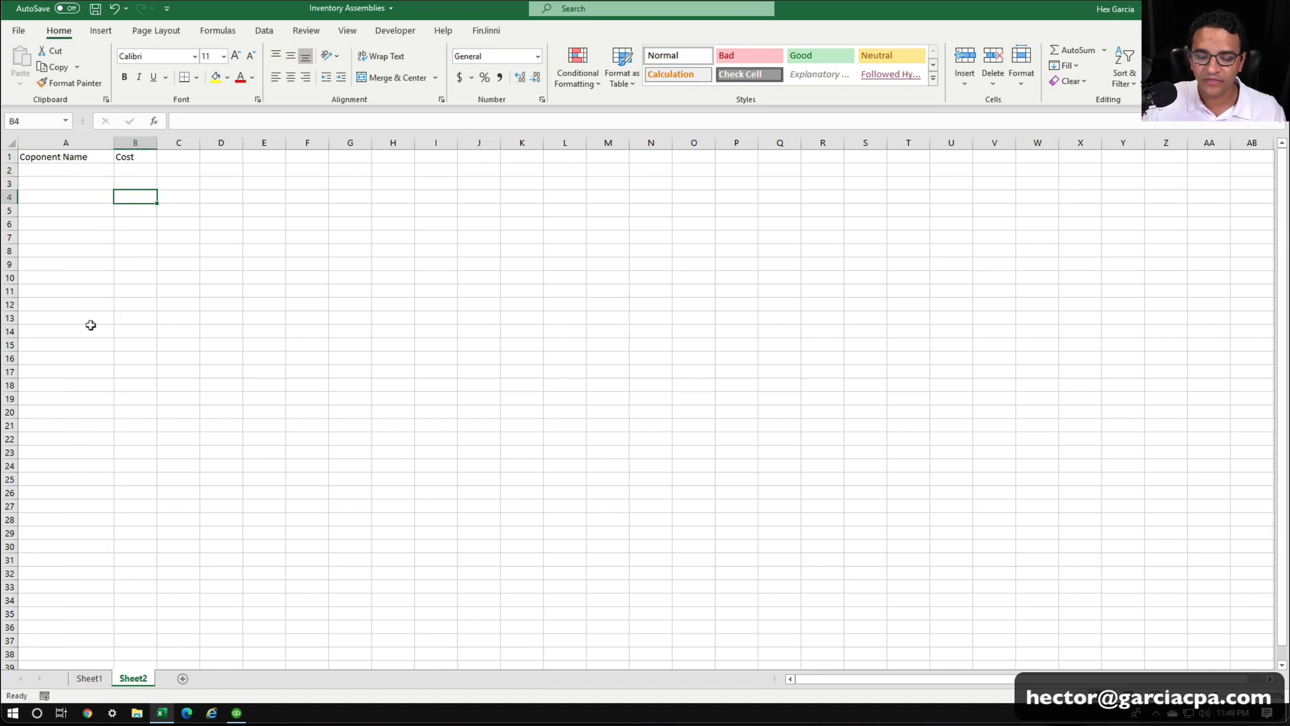
Correct the spelling of the heading in A1 to "Component Name".
left_click(61, 156)
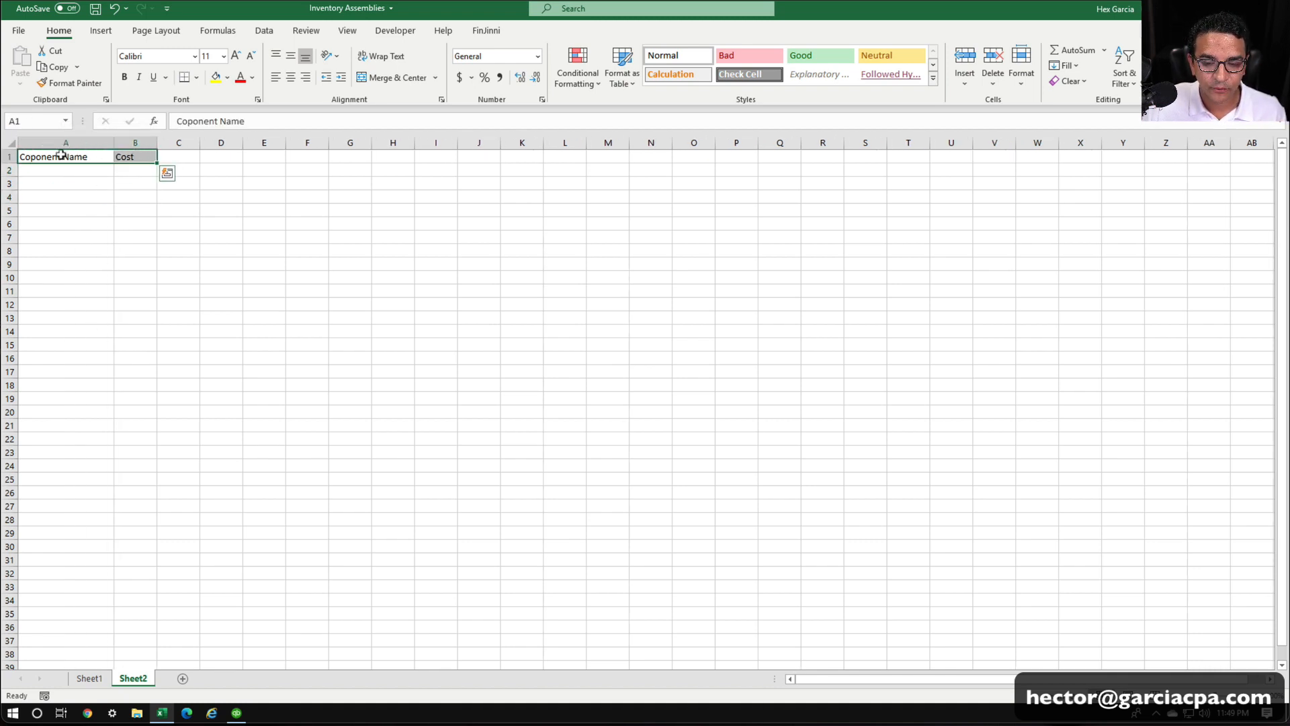
double_click(33, 156)
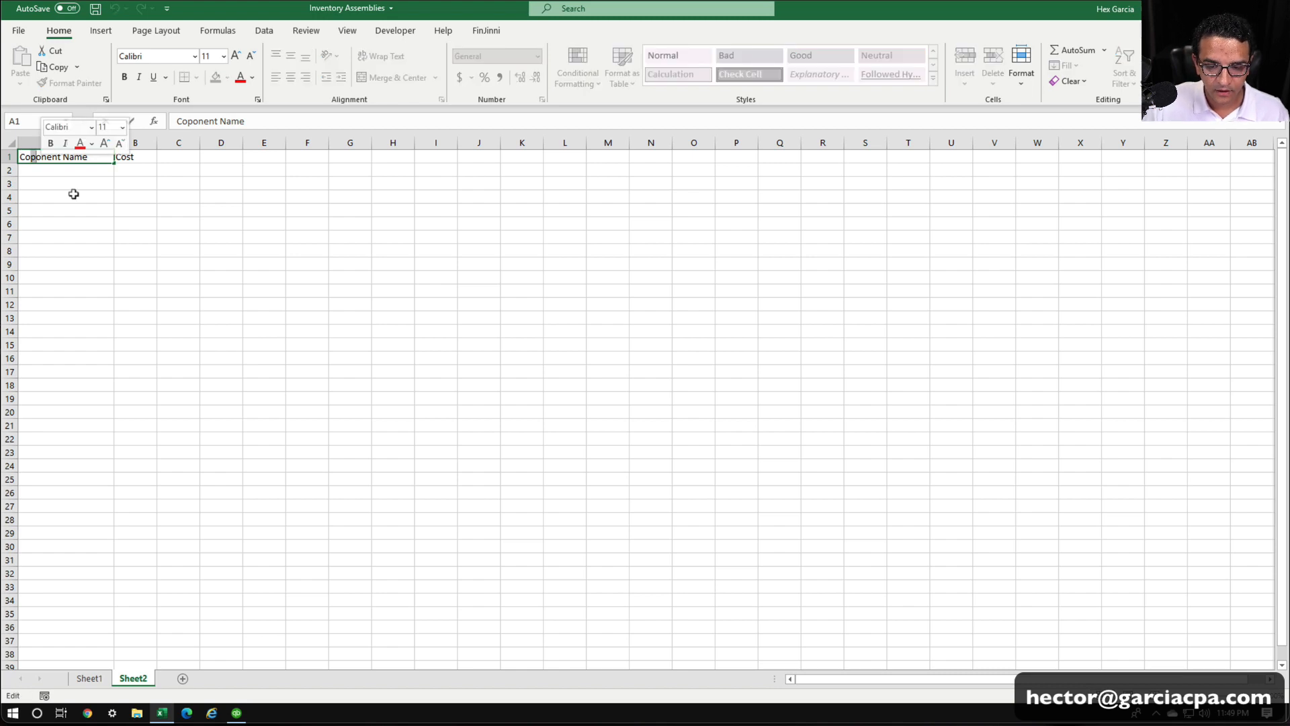
type("m")
key("Return")
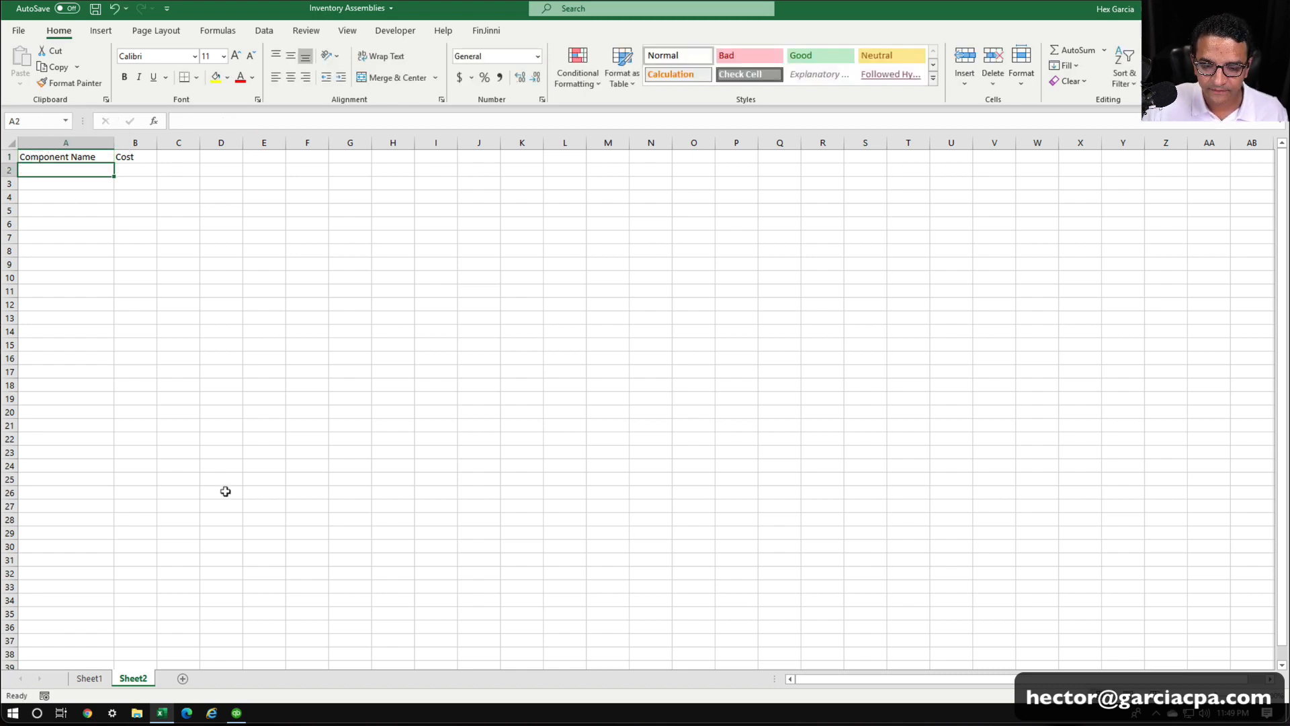
Copy the Red RC Car components with their quantities and unit costs, A7:C12 on Sheet1, to Sheet2 starting at A2.
left_click(90, 678)
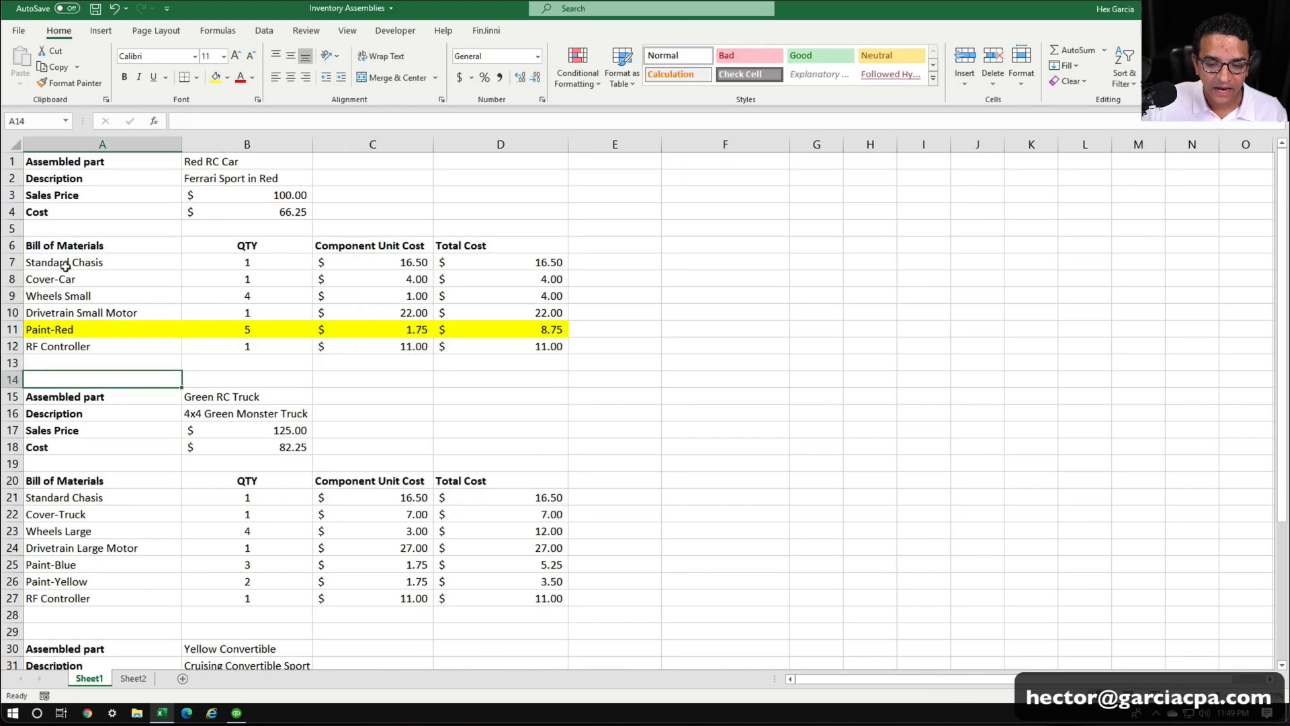
left_click_drag(82, 259, 419, 345)
key("ctrl+c")
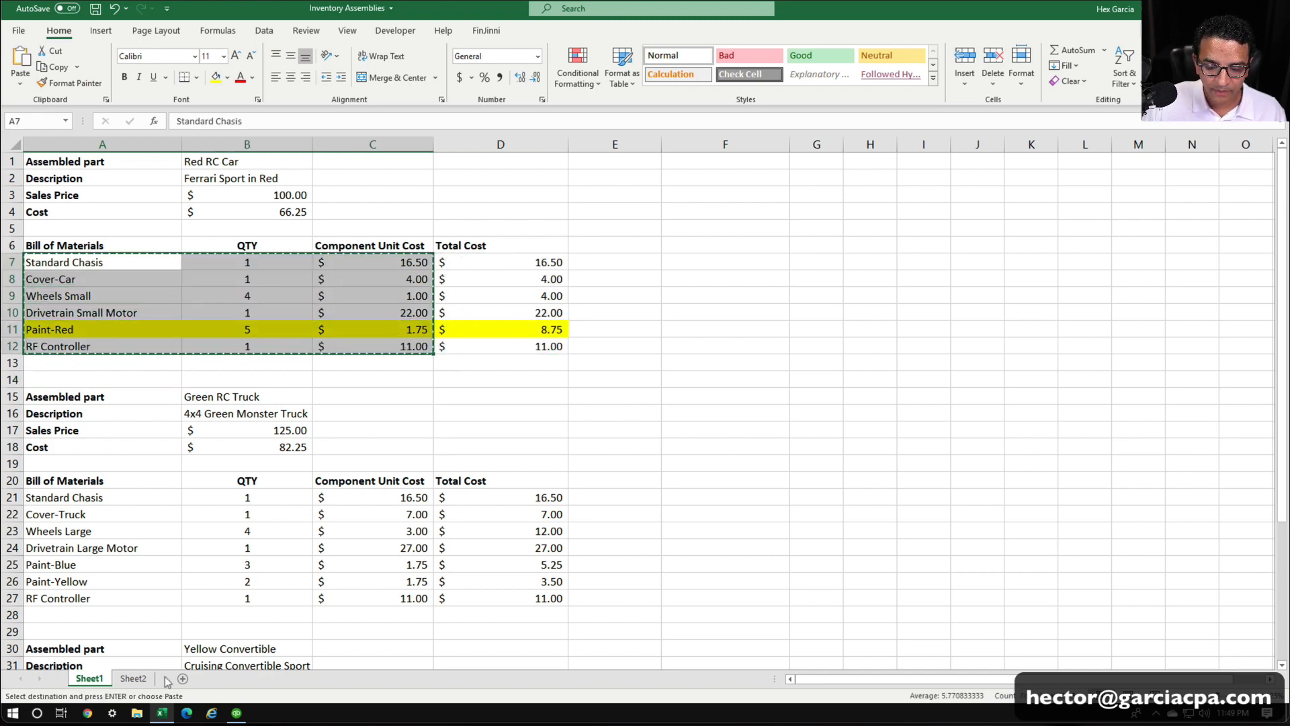
left_click(133, 678)
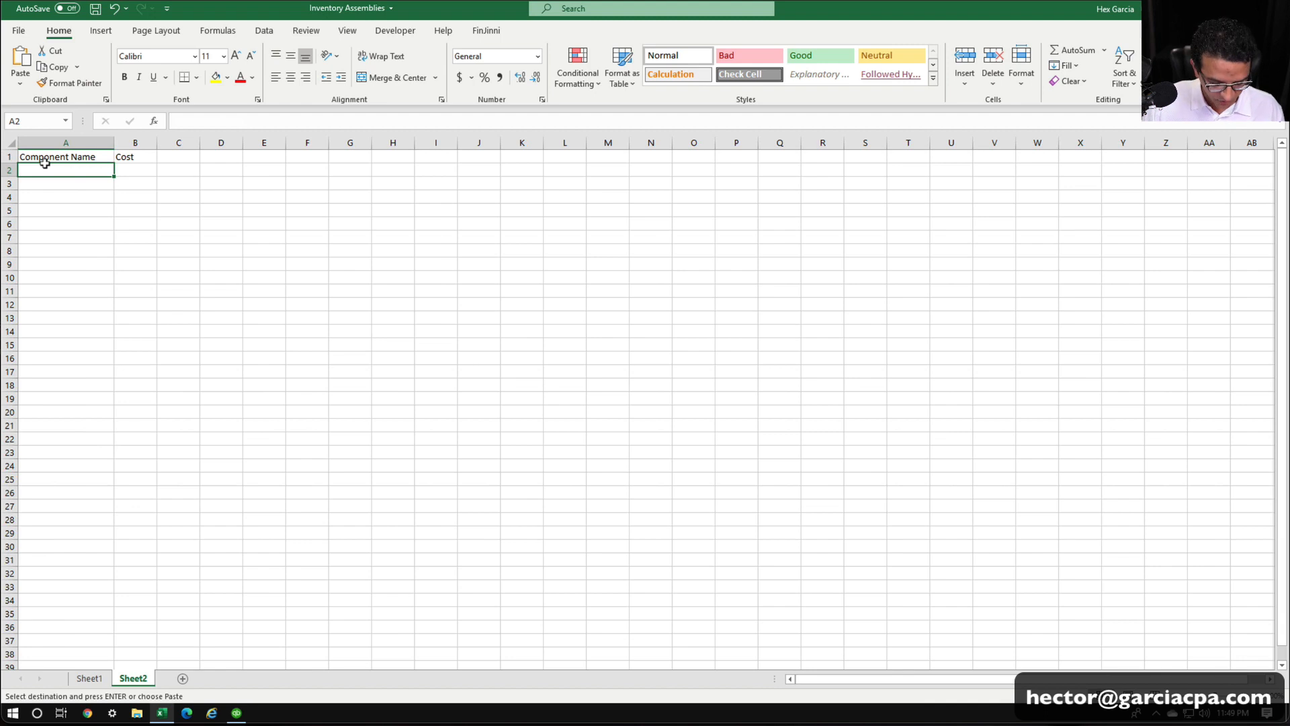
key("ctrl+v")
left_click(187, 268)
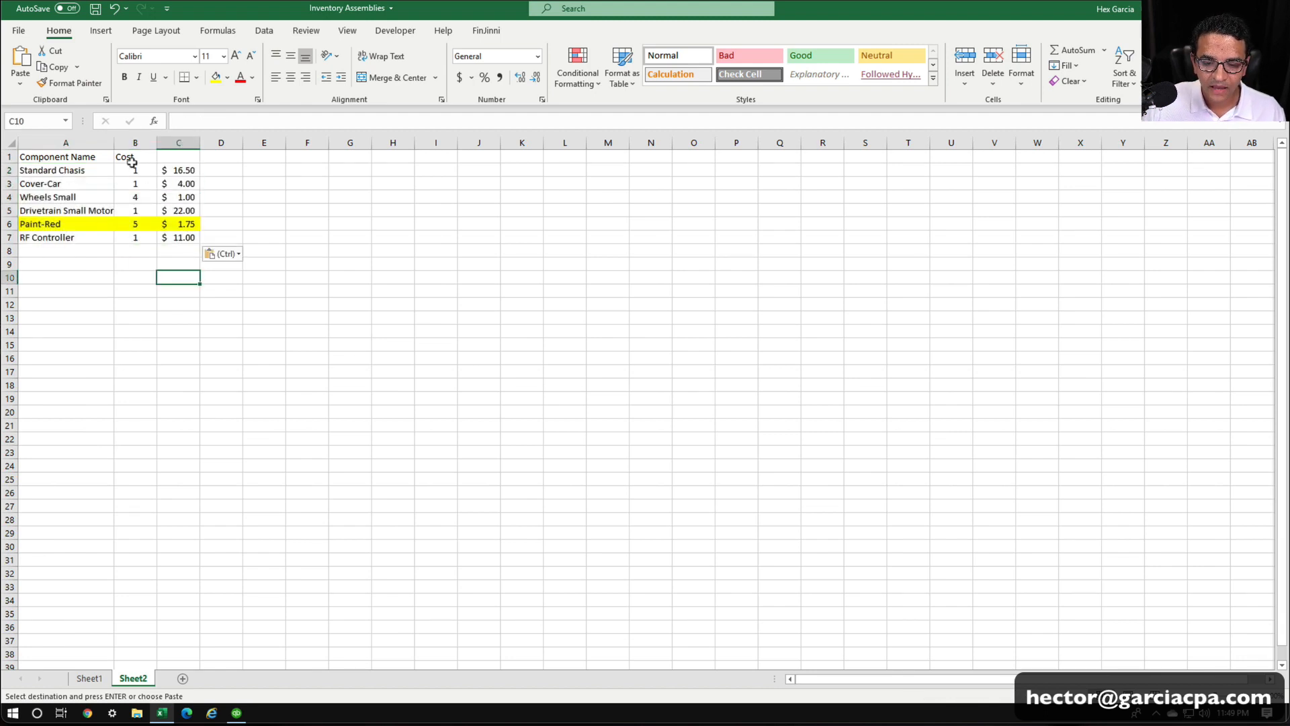
Delete the quantity cells B2:B7 on Sheet2, shifting the remaining cells left so the unit costs fall under Cost.
left_click_drag(135, 170, 134, 237)
right_click(134, 181)
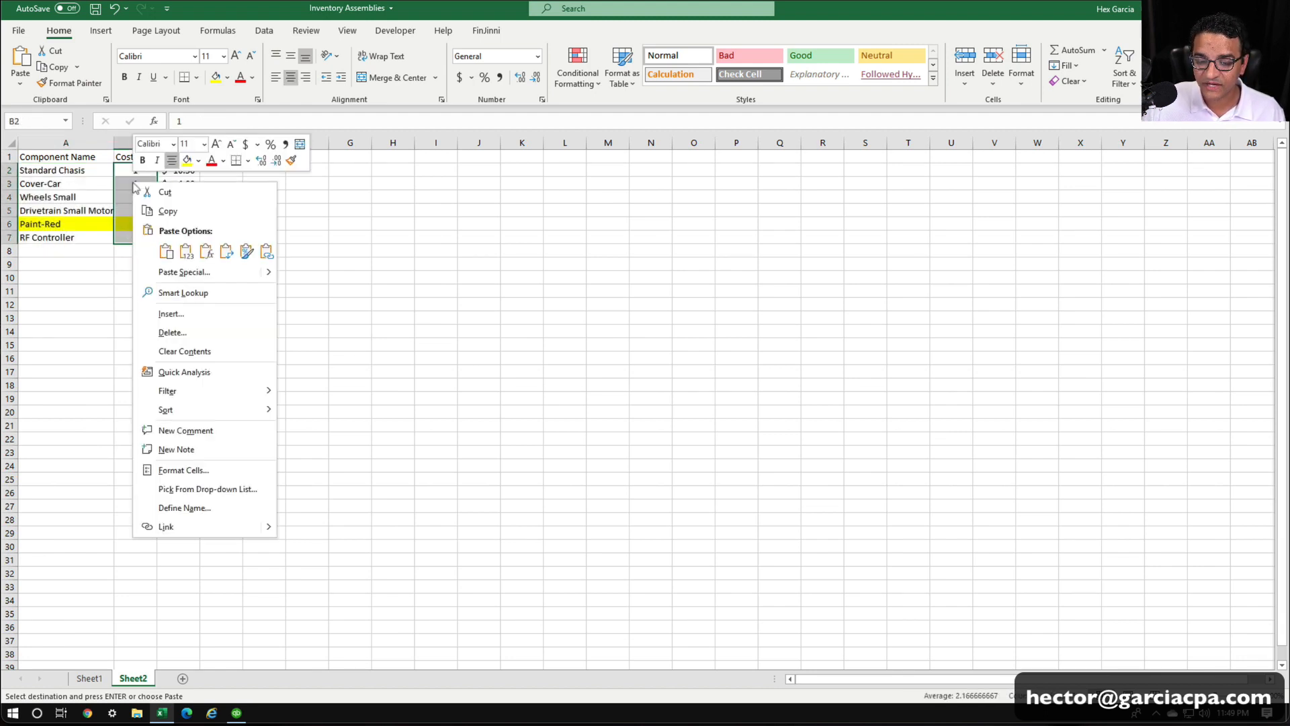
left_click(190, 333)
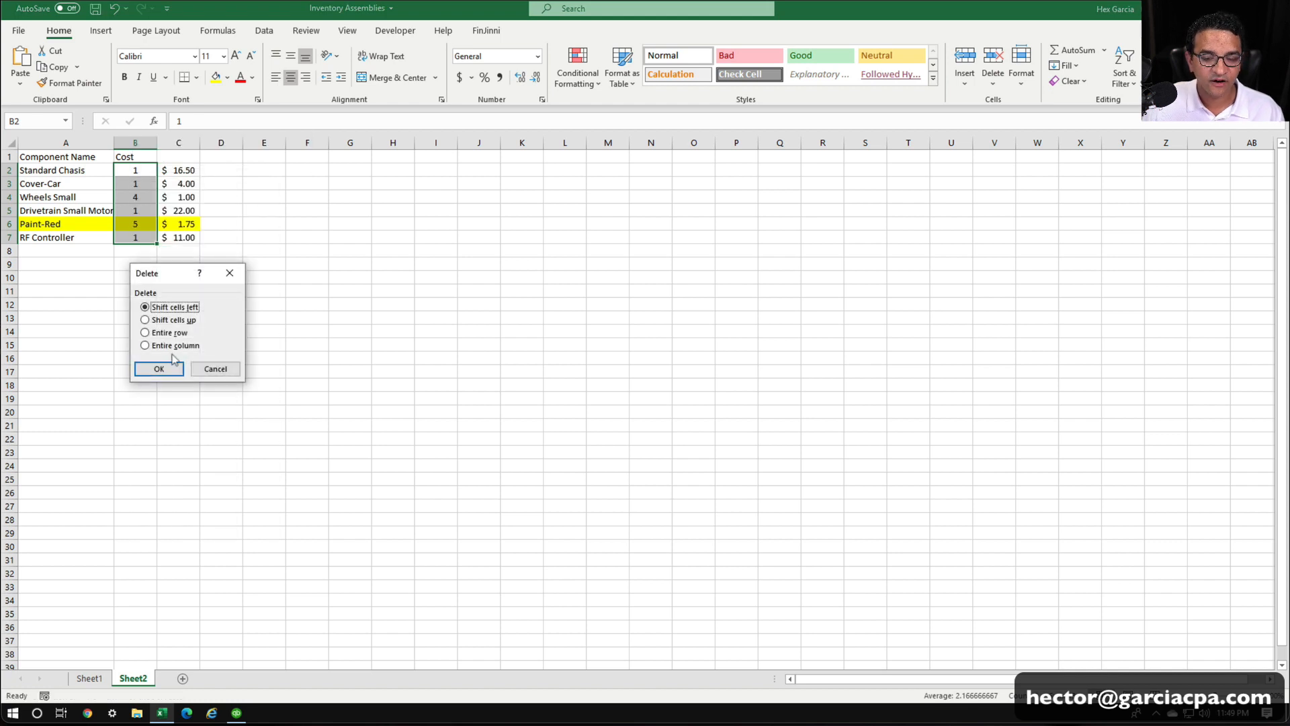
left_click(160, 369)
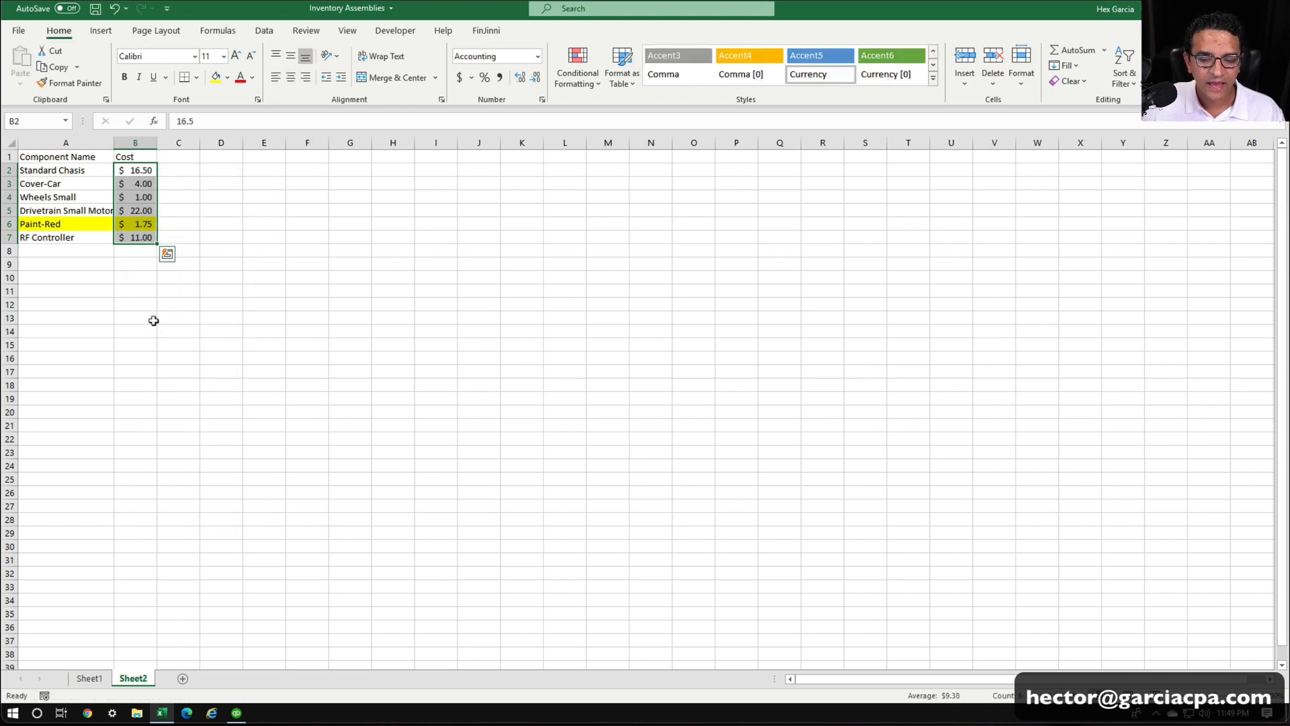
Delete the entire Paint-Red row from the component list on Sheet2.
left_click(6, 222)
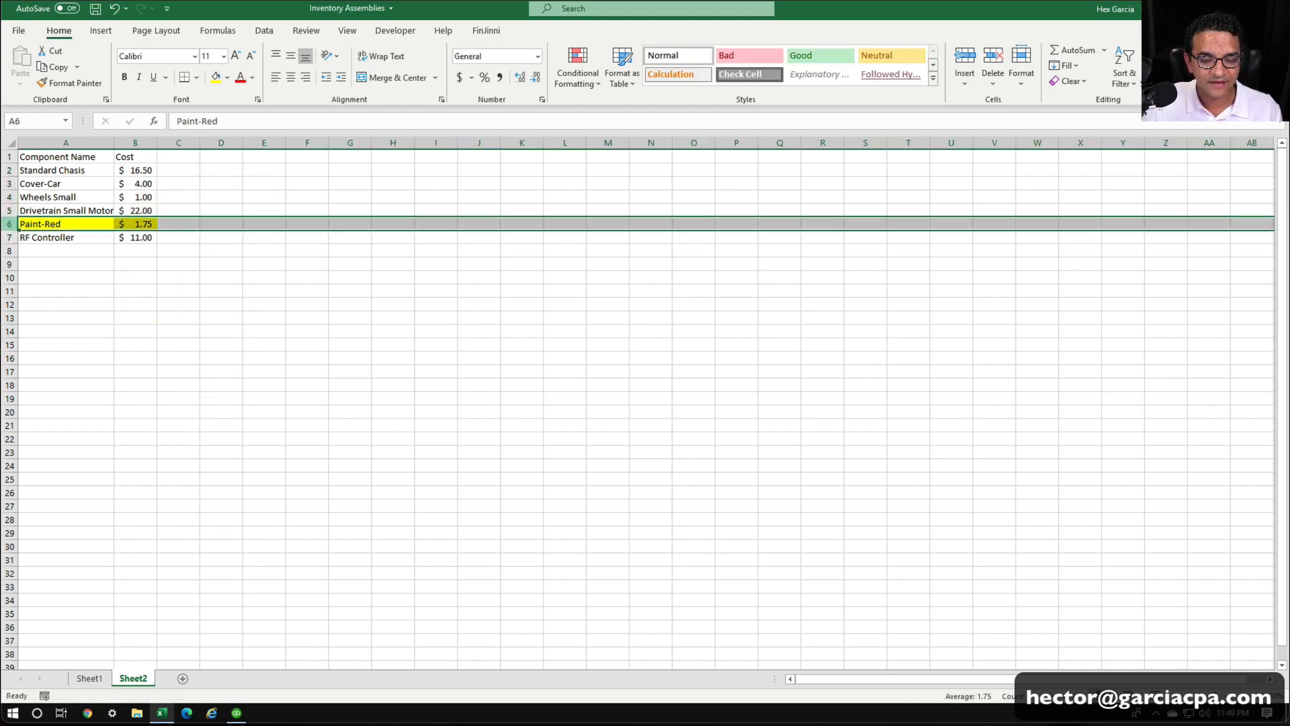
right_click(8, 224)
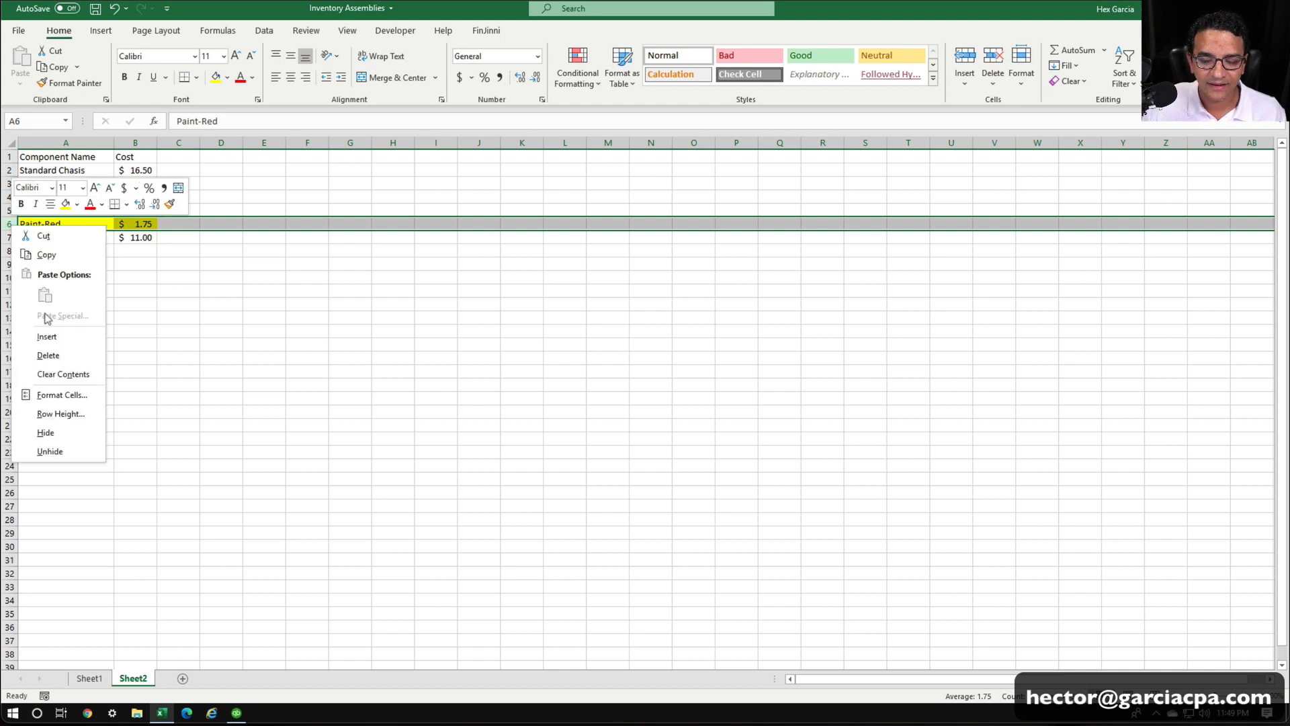
left_click(37, 353)
left_click(209, 289)
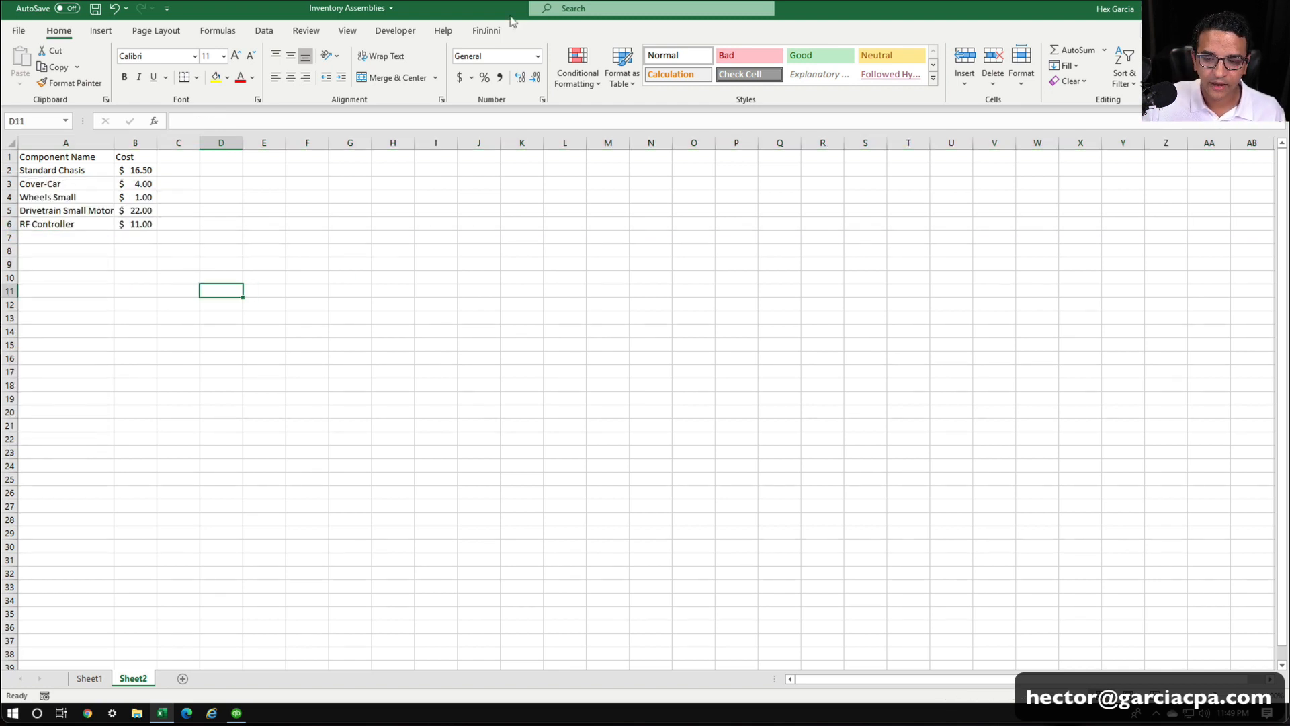
Set the magnification of Sheet2 to a custom 150%.
left_click(347, 30)
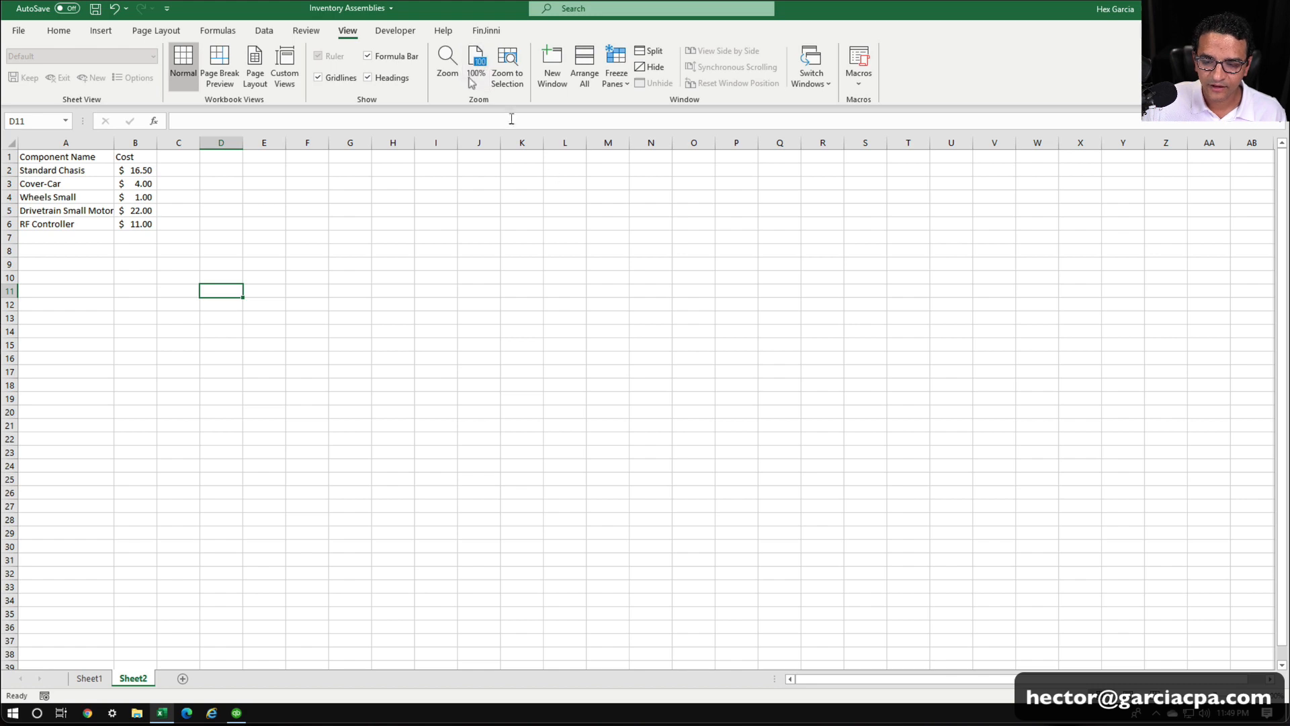
left_click(447, 63)
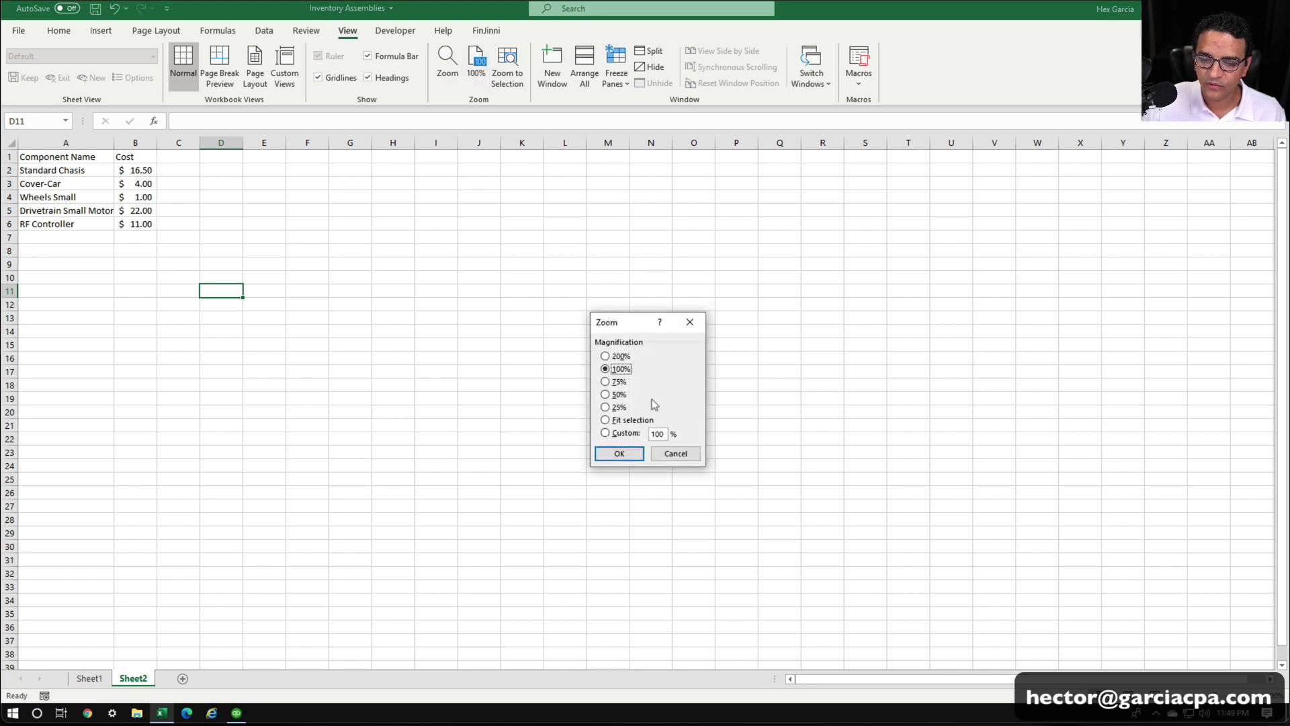
double_click(661, 434)
type("150")
key("Return")
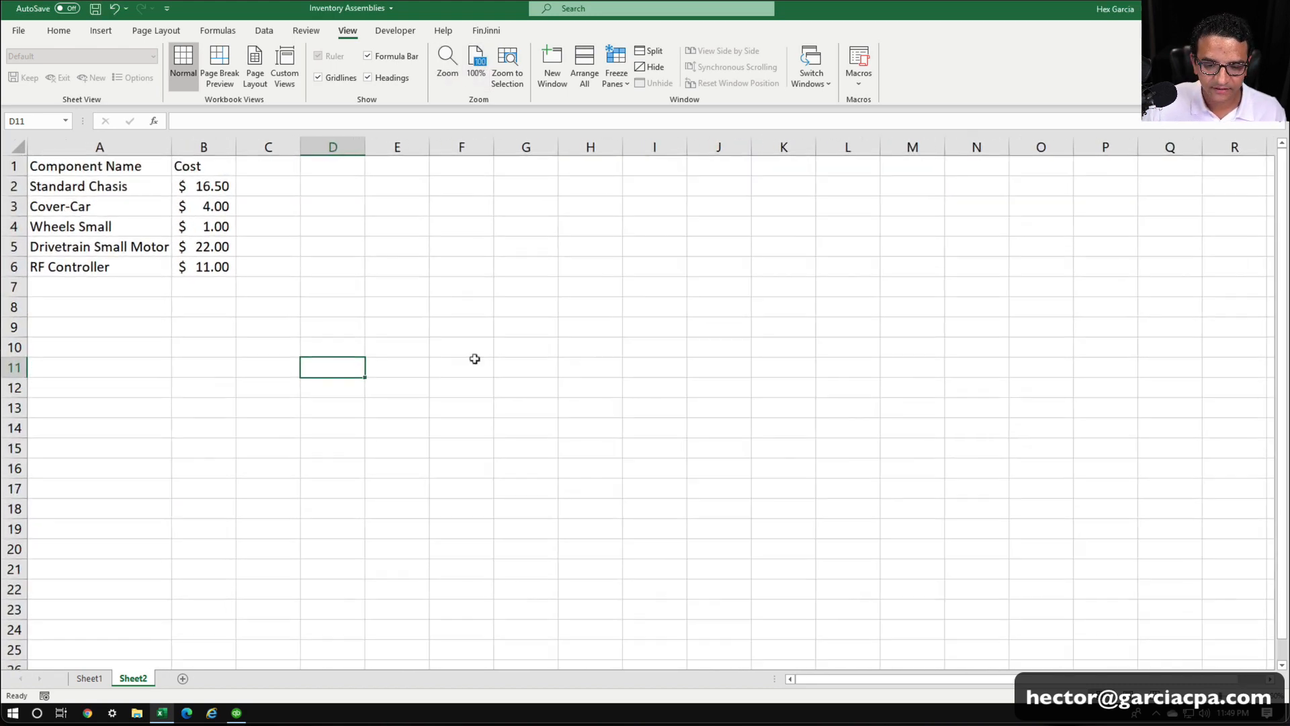
left_click(393, 325)
Review the bills of materials for Red RC Car, Green RC Truck and Yellow Convertible on Sheet1.
left_click(95, 678)
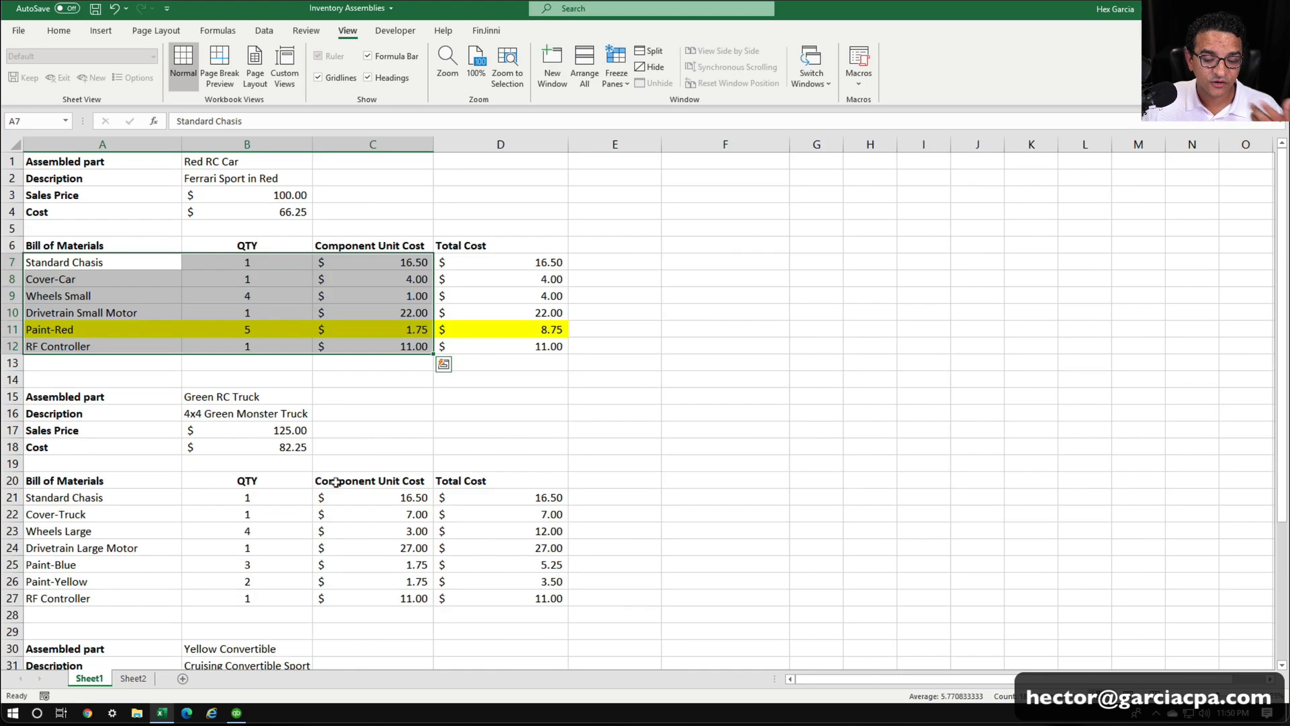
scroll(335, 482, "down", 1)
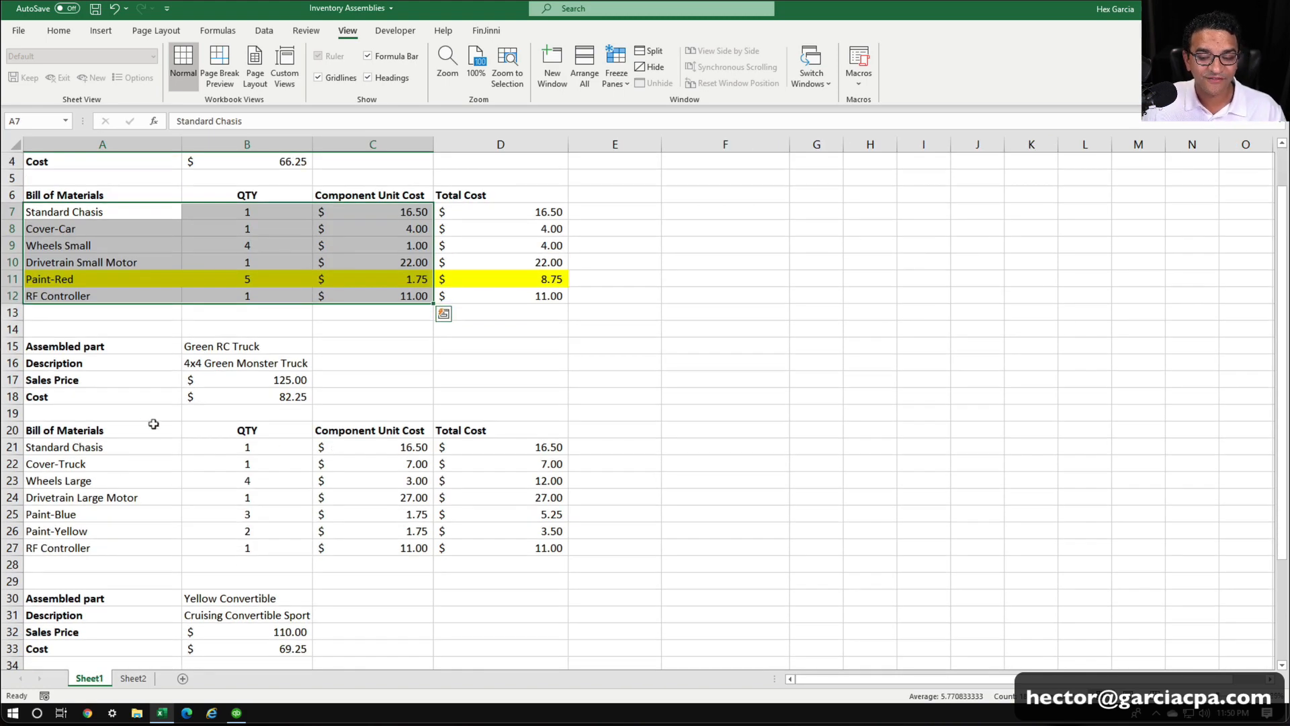
scroll(154, 424, "up", 1)
left_click_drag(76, 154, 558, 346)
left_click_drag(76, 396, 496, 589)
scroll(473, 565, "down", 3)
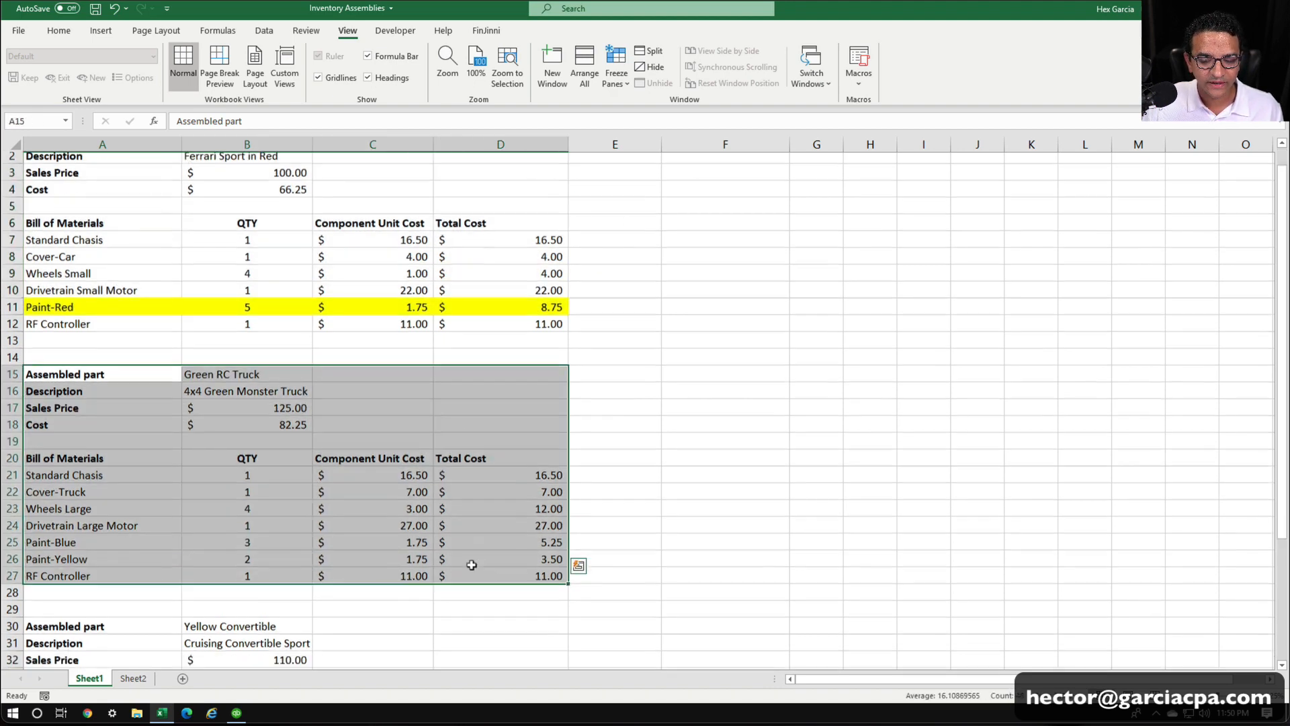
left_click_drag(66, 491, 557, 550)
scroll(556, 551, "up", 4)
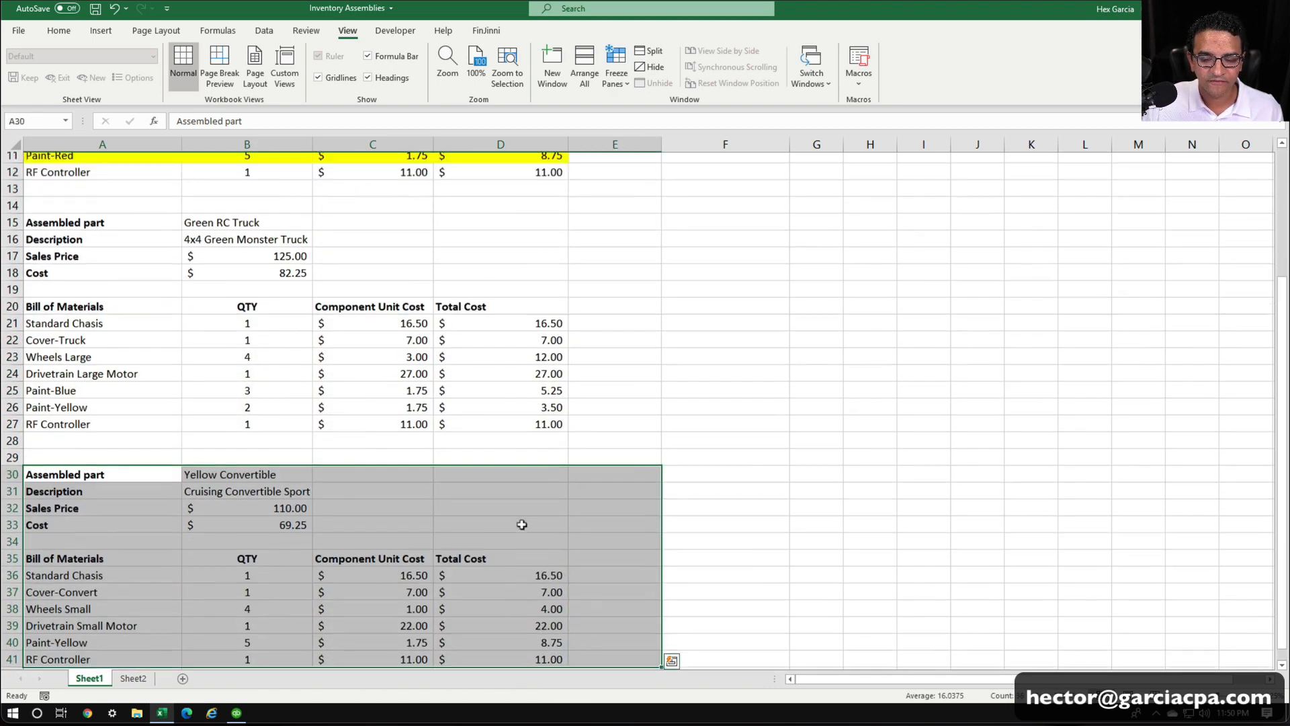
left_click(184, 511)
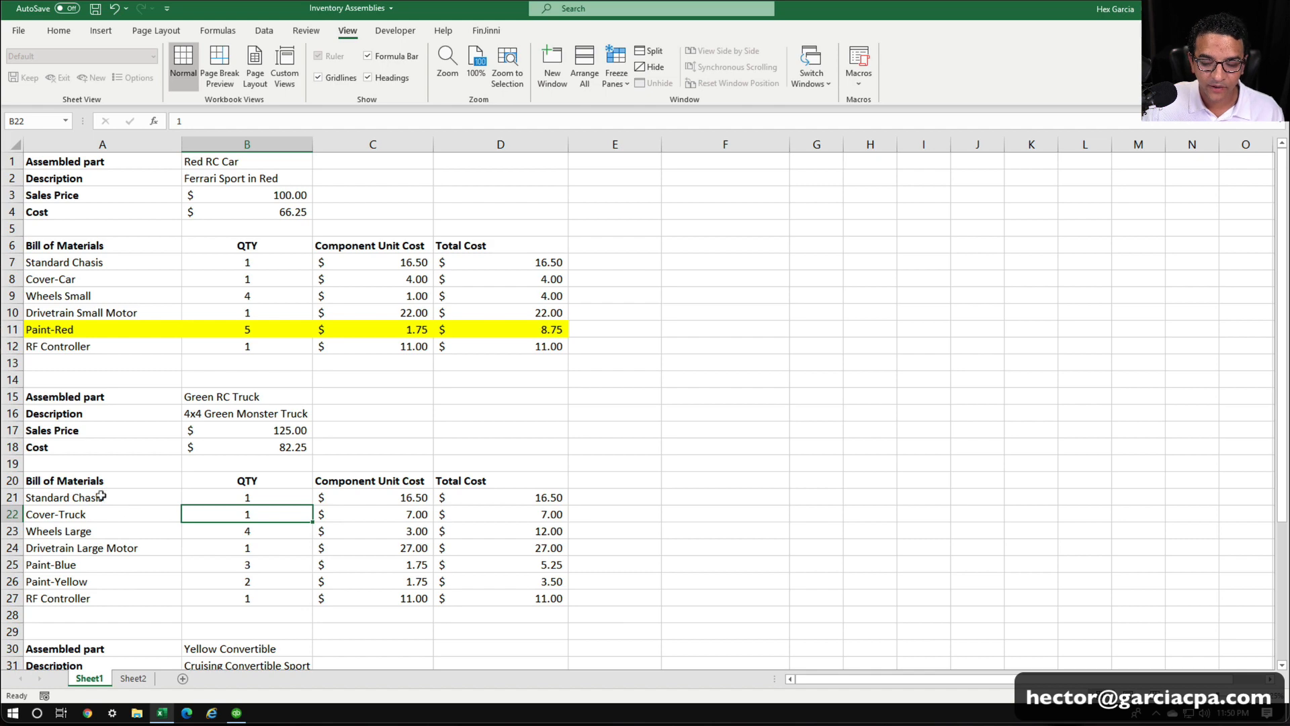
Copy the Green RC Truck component names, A21:A27 on Sheet1, to Sheet2 below the existing list starting at A7.
left_click_drag(88, 494, 85, 595)
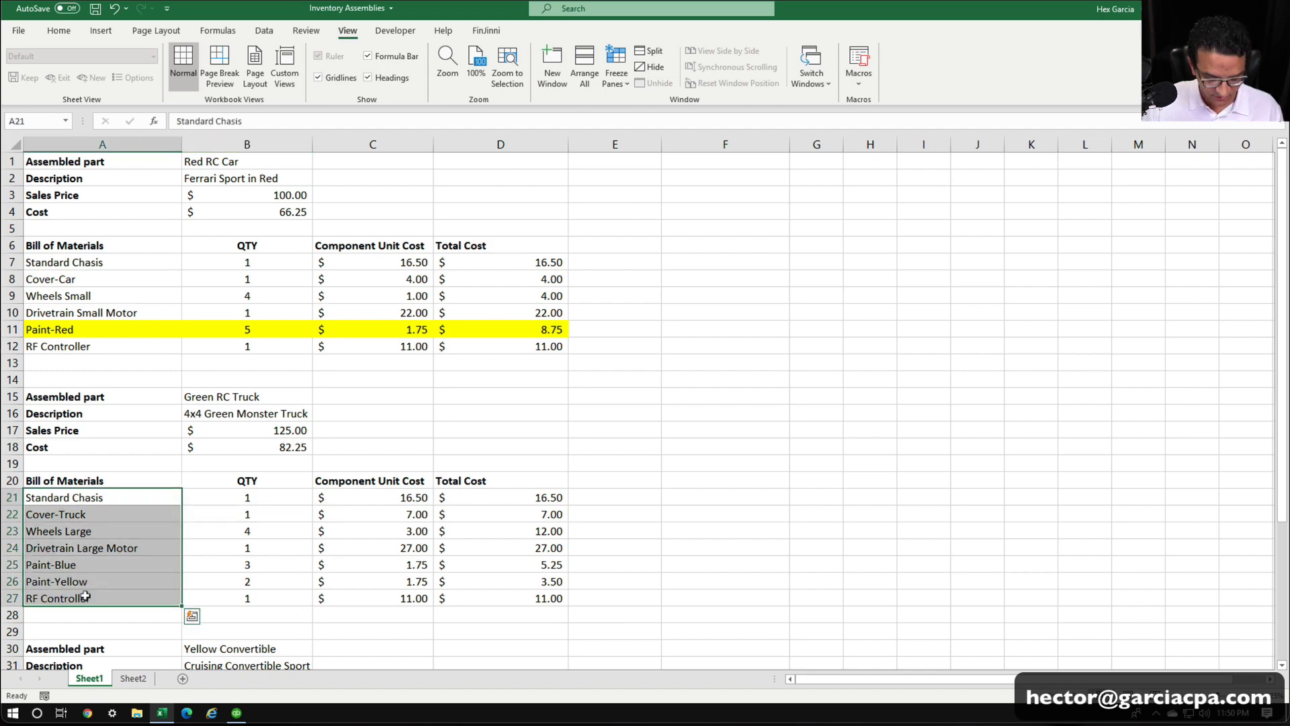
key("ctrl+c")
left_click(133, 678)
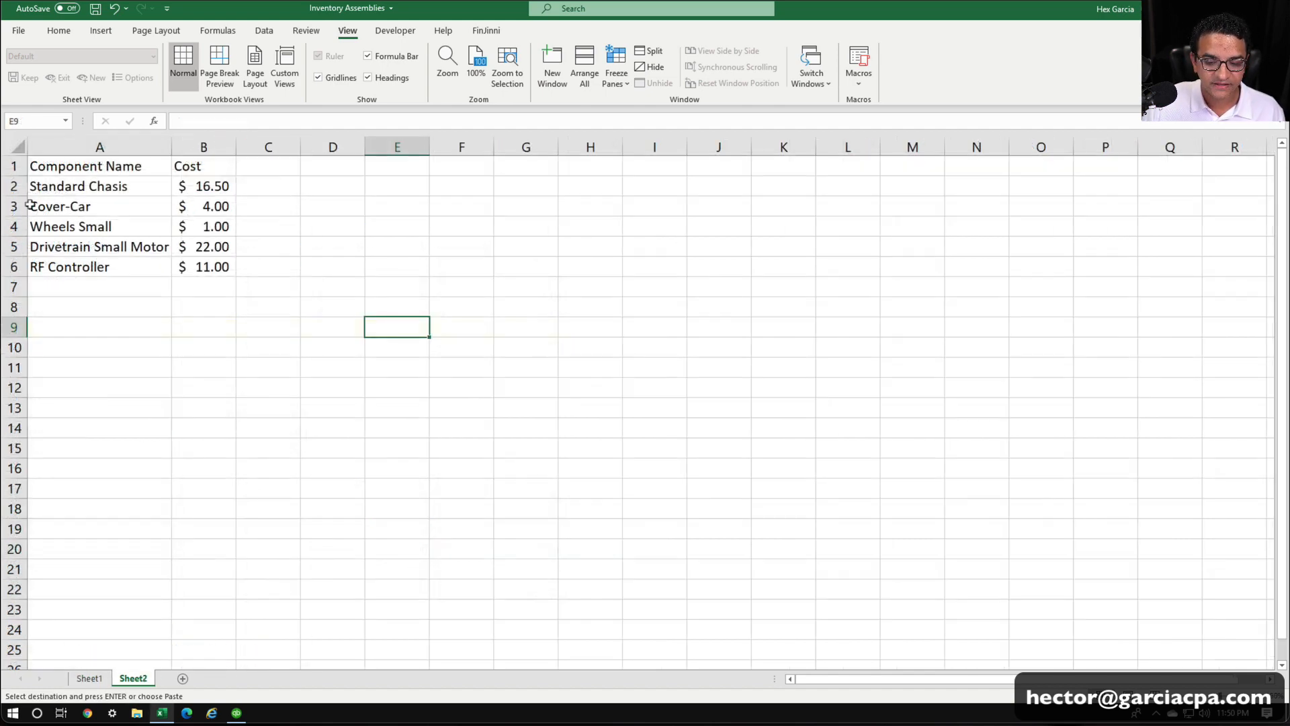
left_click(52, 285)
key("ctrl+v")
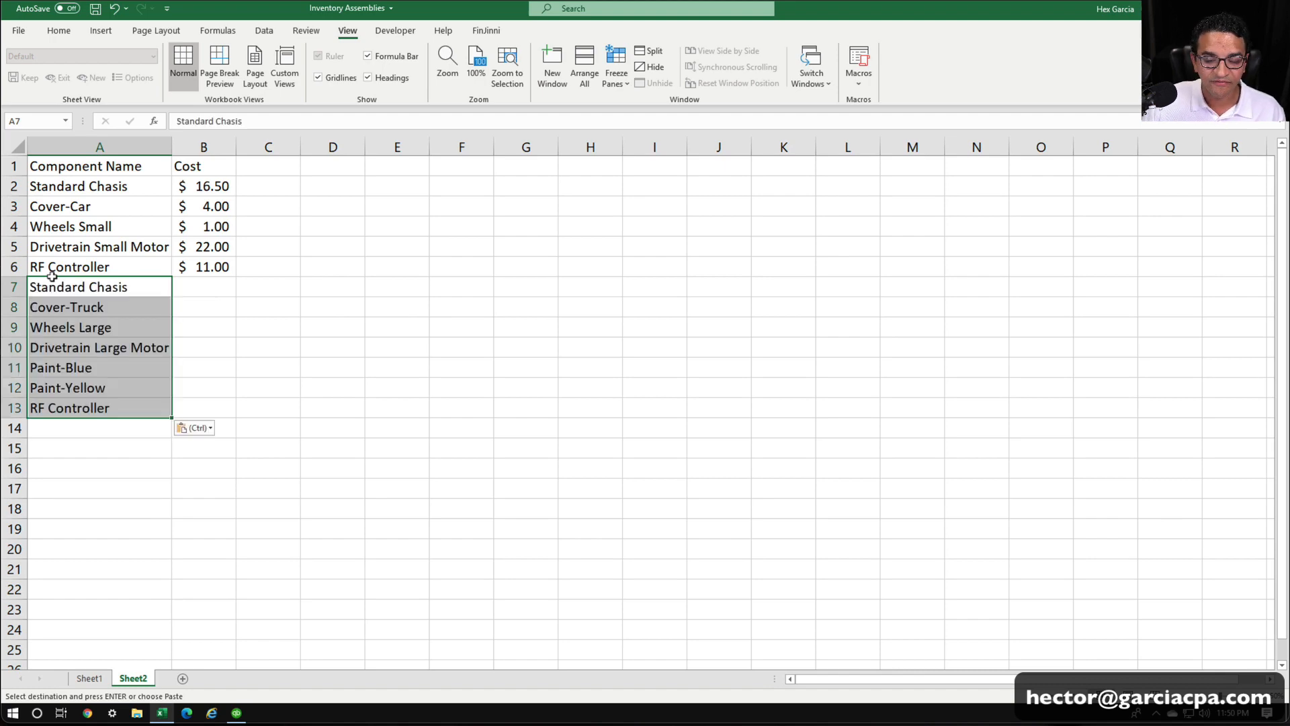
Delete the Paint-Blue and Paint-Yellow rows, 11 and 12, from the component list on Sheet2.
left_click(238, 340)
left_click(12, 383)
left_click_drag(13, 383, 13, 367)
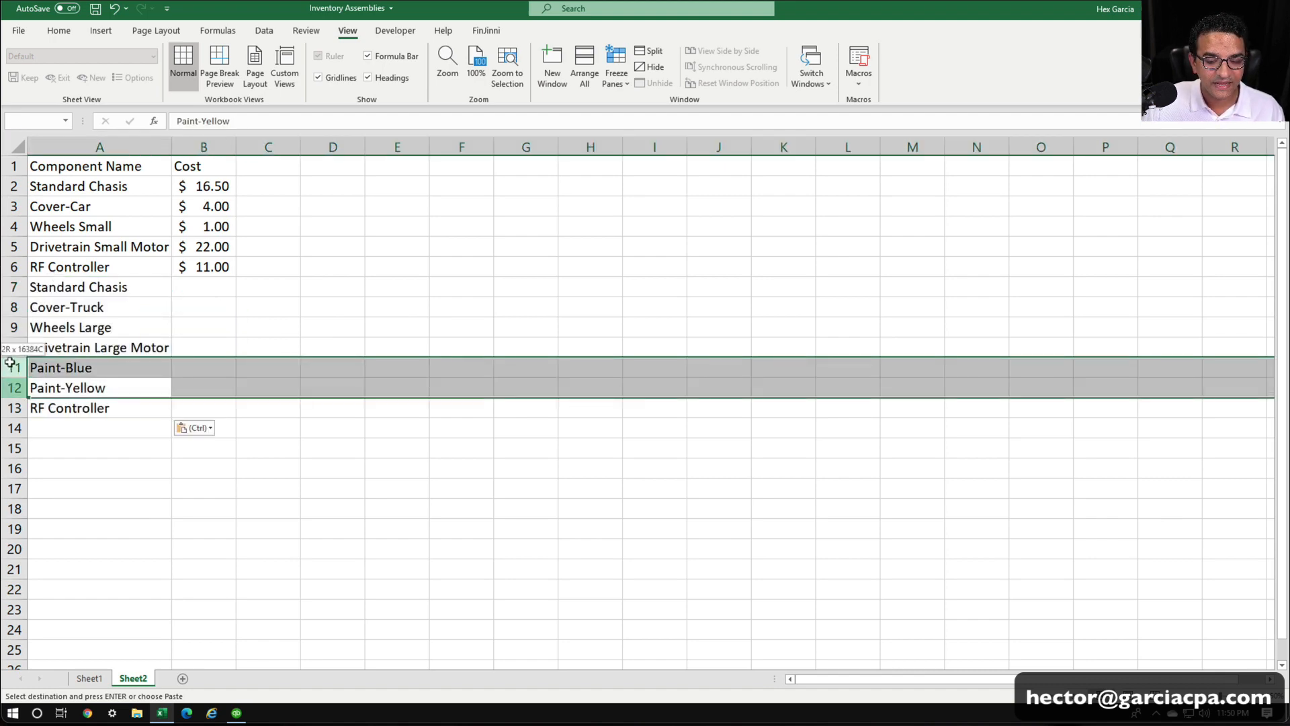
right_click(15, 368)
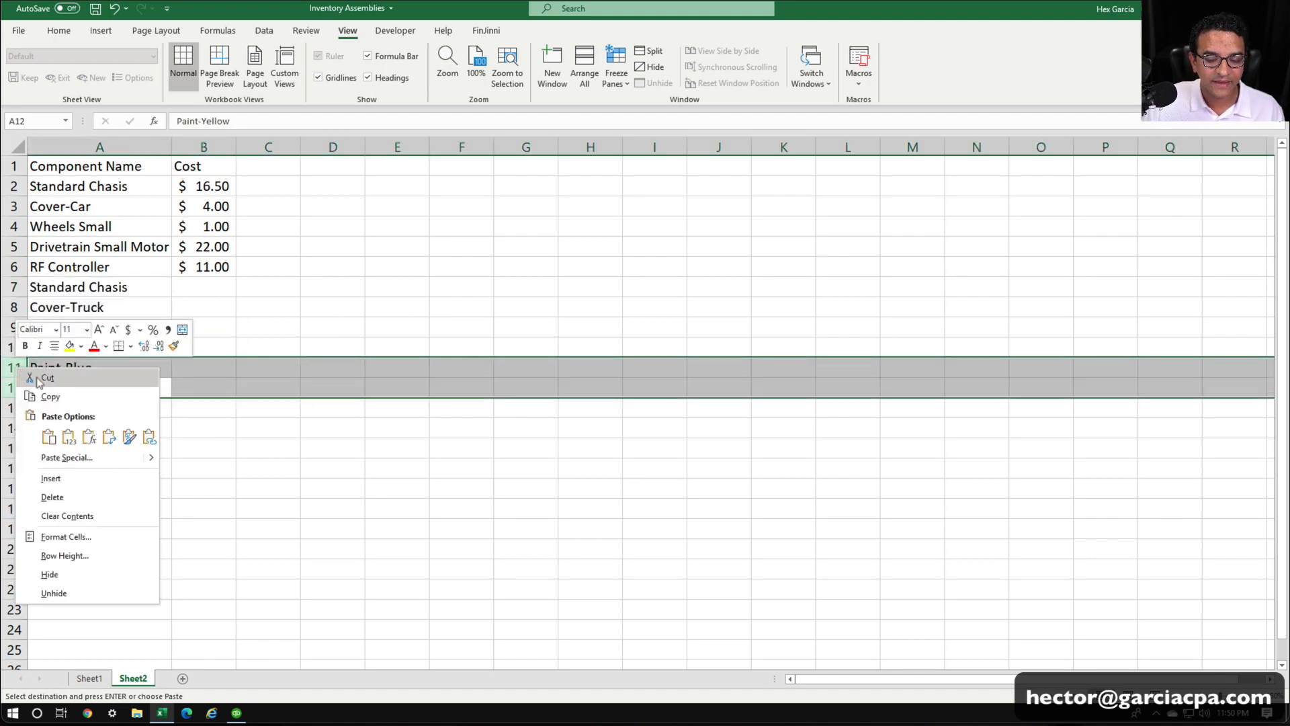
left_click(78, 499)
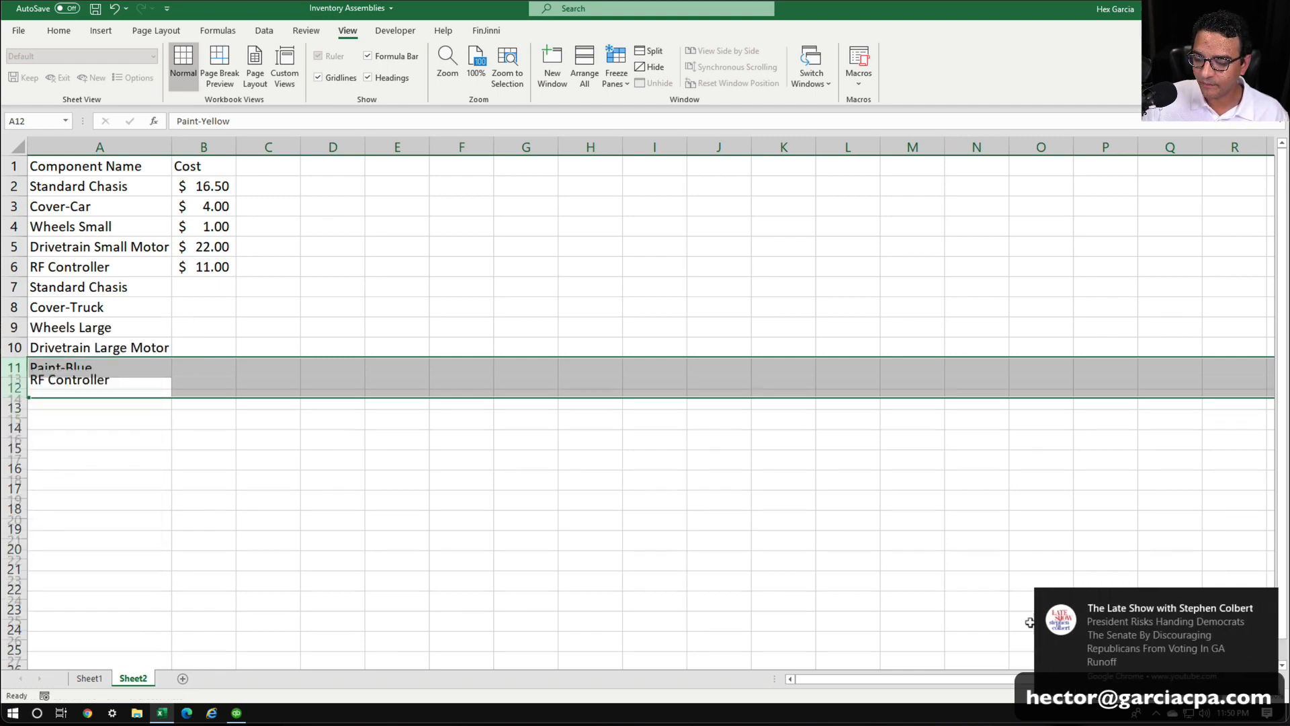
Copy the Green RC Truck component unit costs, C21:C27 on Sheet1, to Sheet2 starting at B7.
left_click(130, 411)
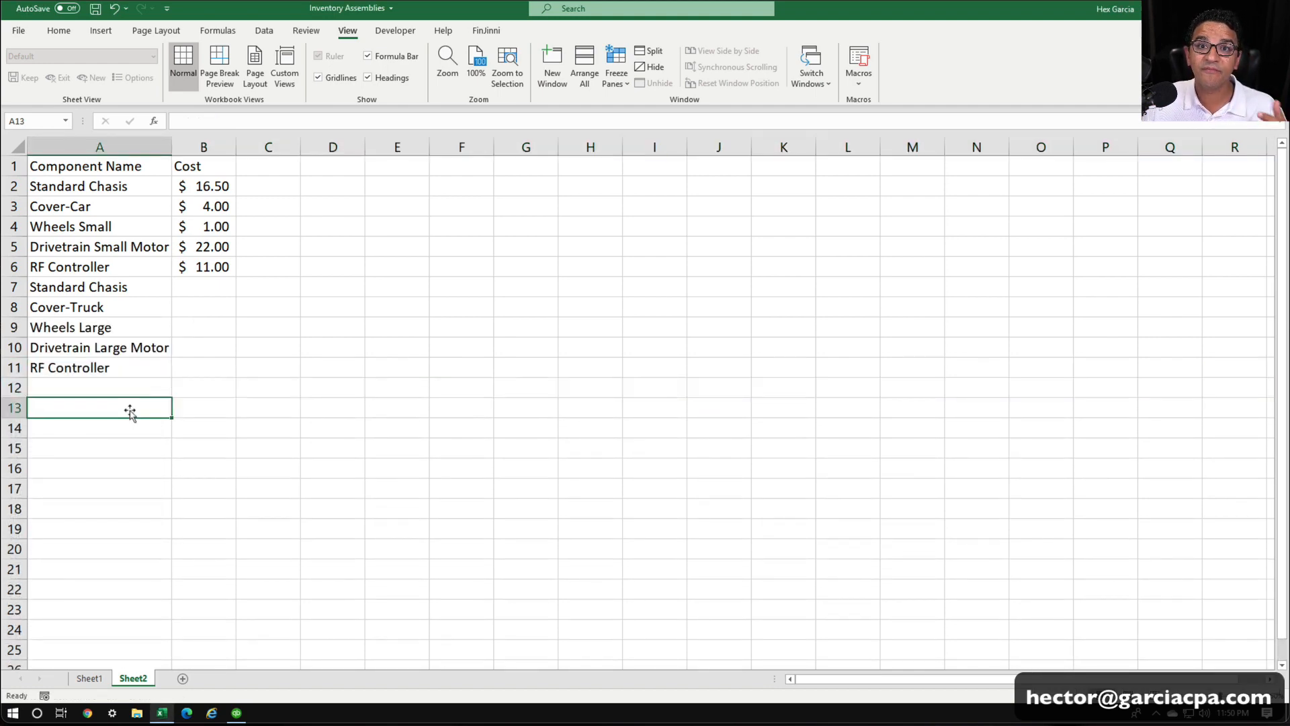
left_click(90, 678)
left_click_drag(391, 496, 385, 595)
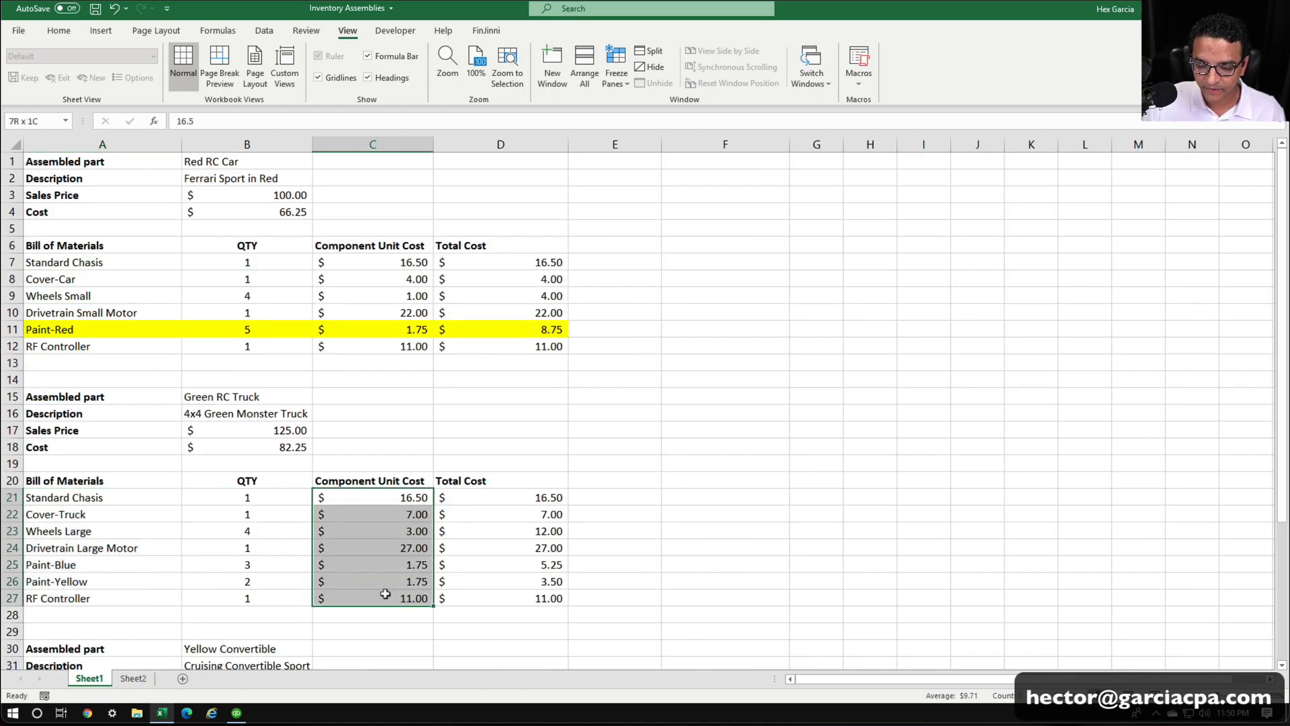
key("ctrl+c")
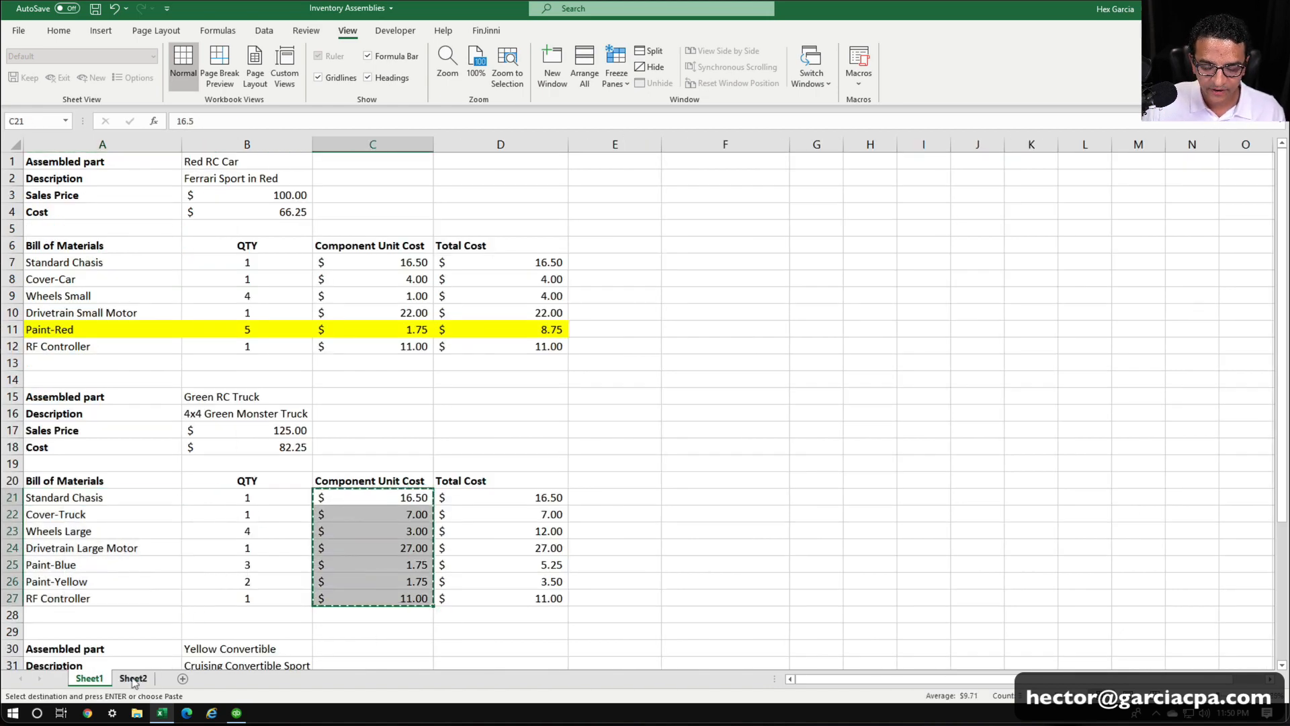
left_click(133, 678)
left_click(185, 277)
key("ctrl+v")
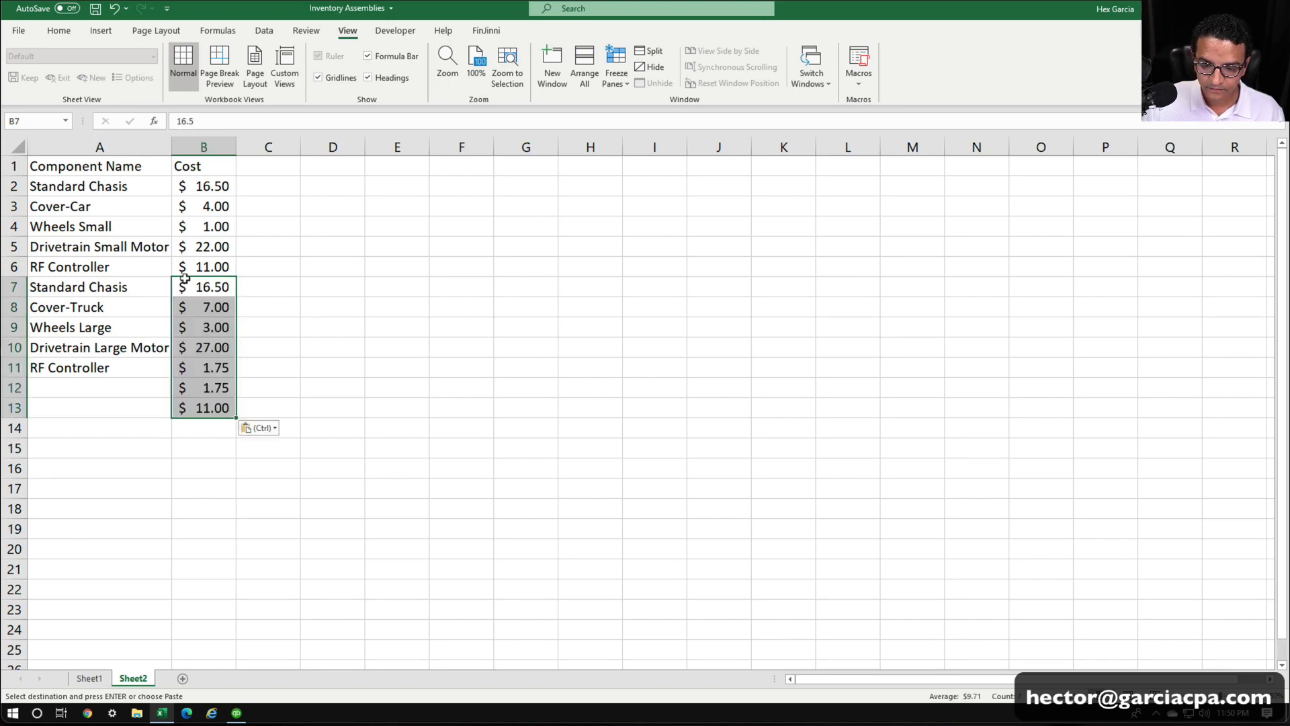
left_click(89, 678)
scroll(229, 510, "down", 4)
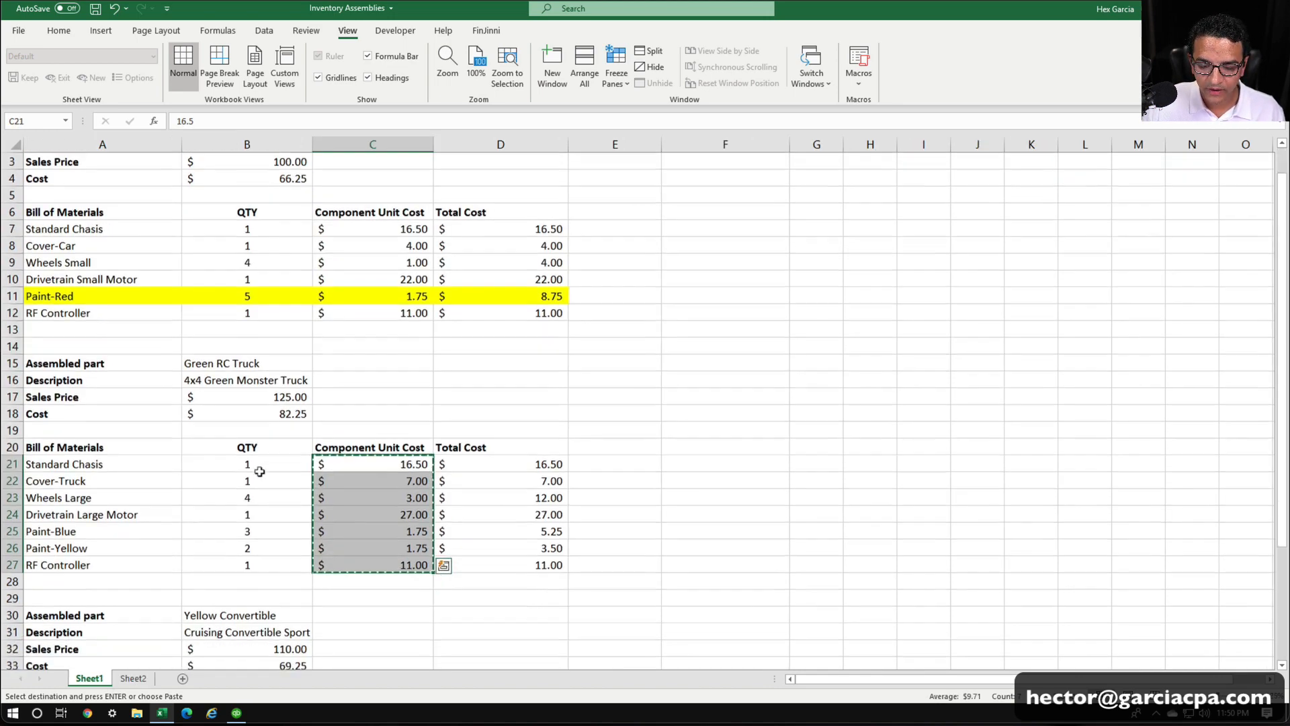
scroll(284, 446, "down", 2)
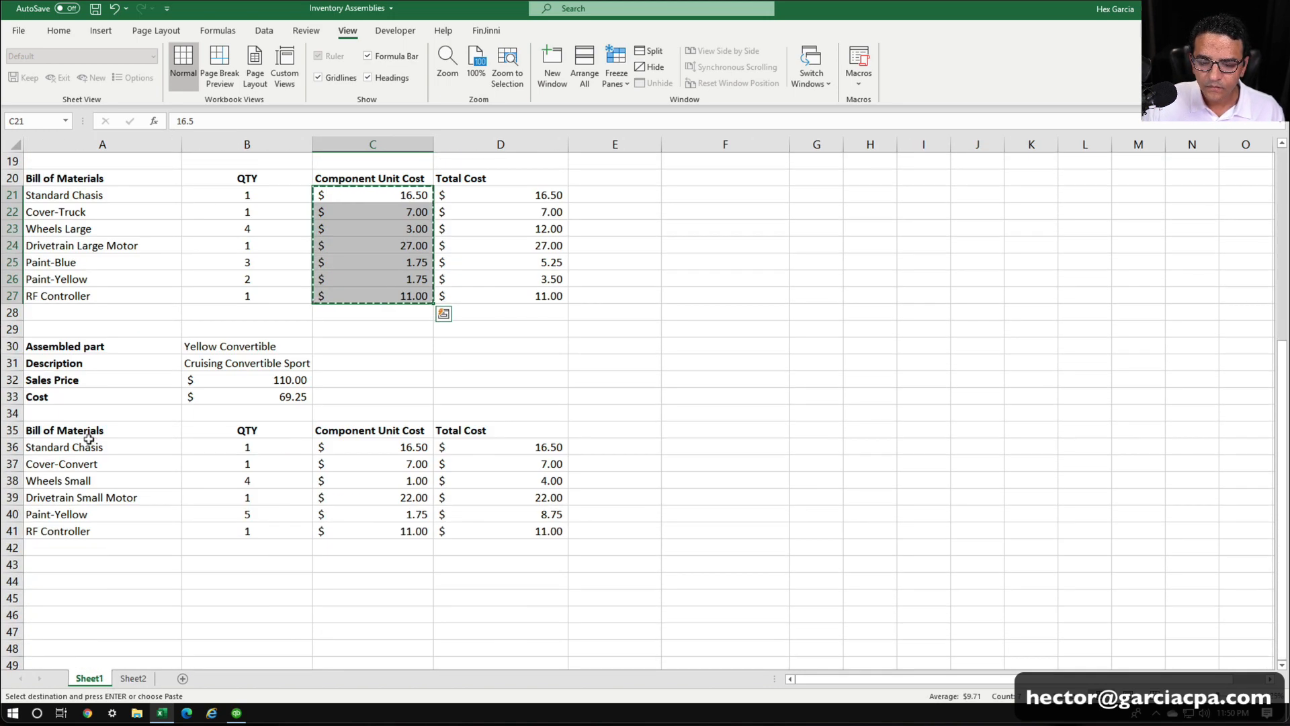
left_click_drag(81, 444, 74, 530)
key("ctrl+c")
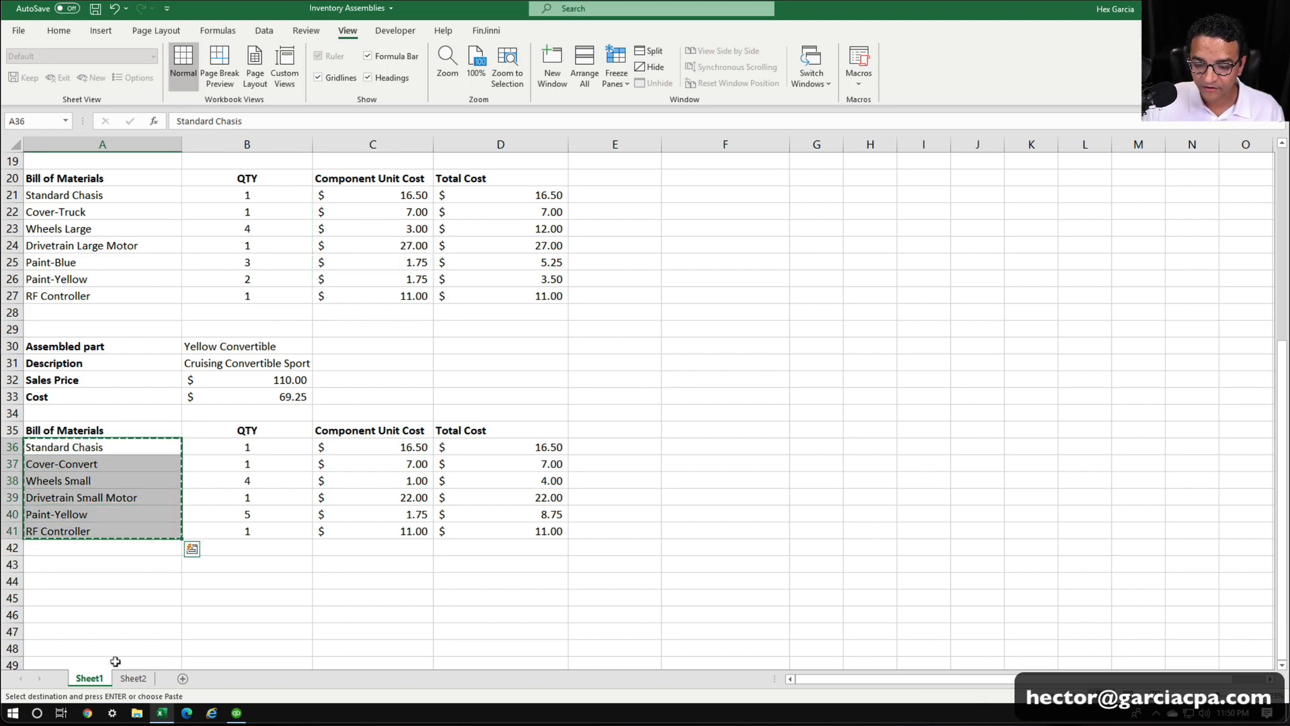
left_click(136, 682)
left_click(63, 382)
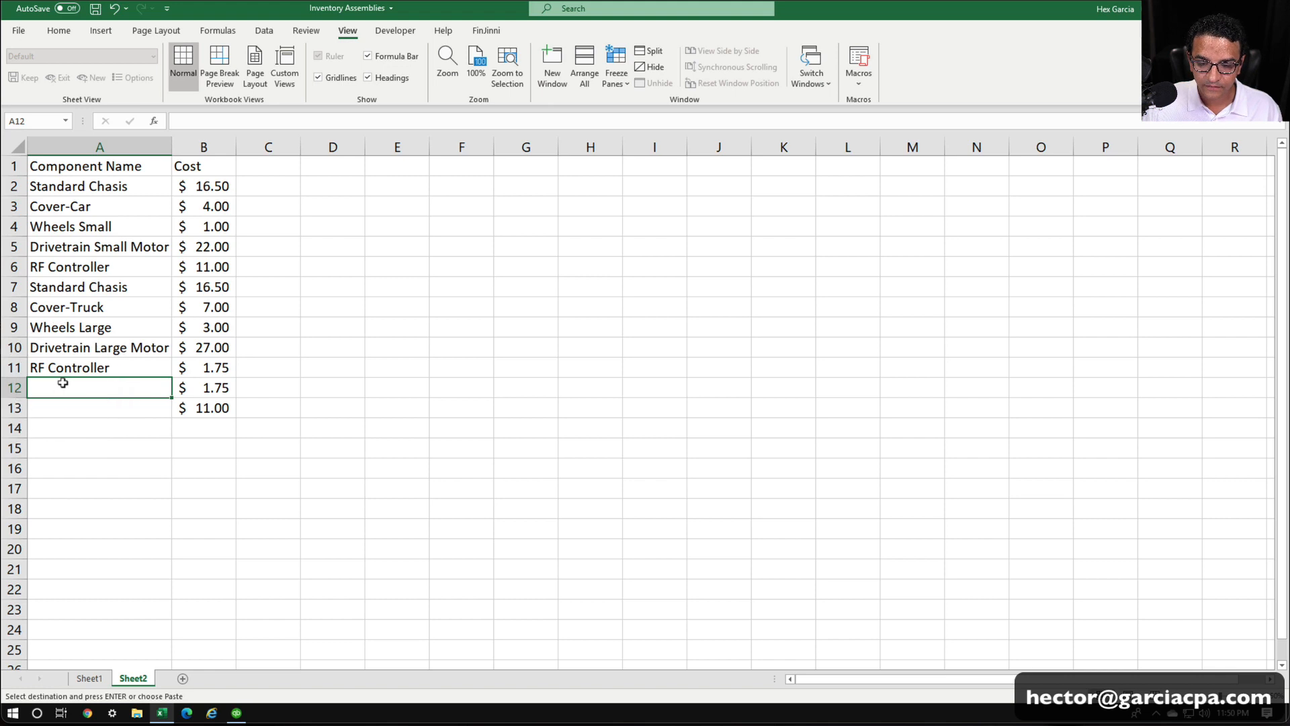
Clear the contents of A2:B13 on Sheet2, keeping the Component Name and Cost headers.
left_click_drag(41, 178, 181, 399)
right_click(183, 386)
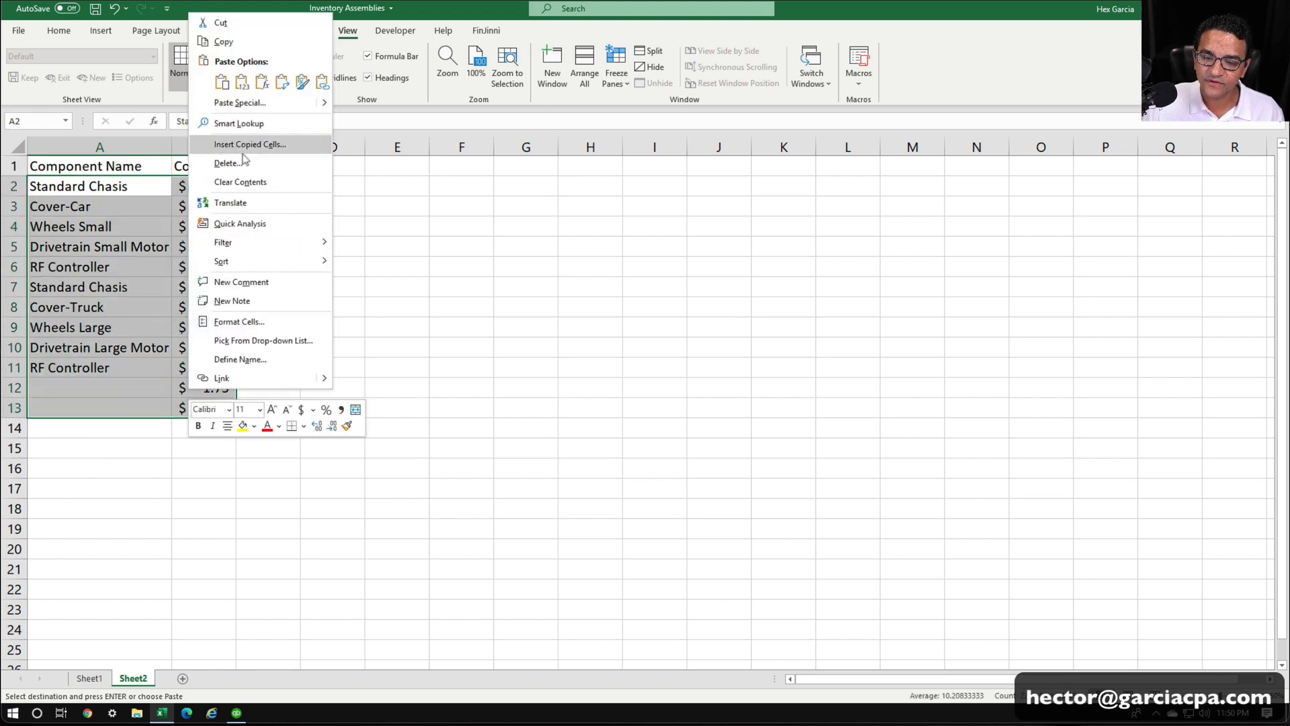
left_click(236, 190)
left_click(187, 605)
Copy the Red RC Car component names, A7:A12 on Sheet1, and paste them as values on Sheet2 starting at A2.
left_click(89, 678)
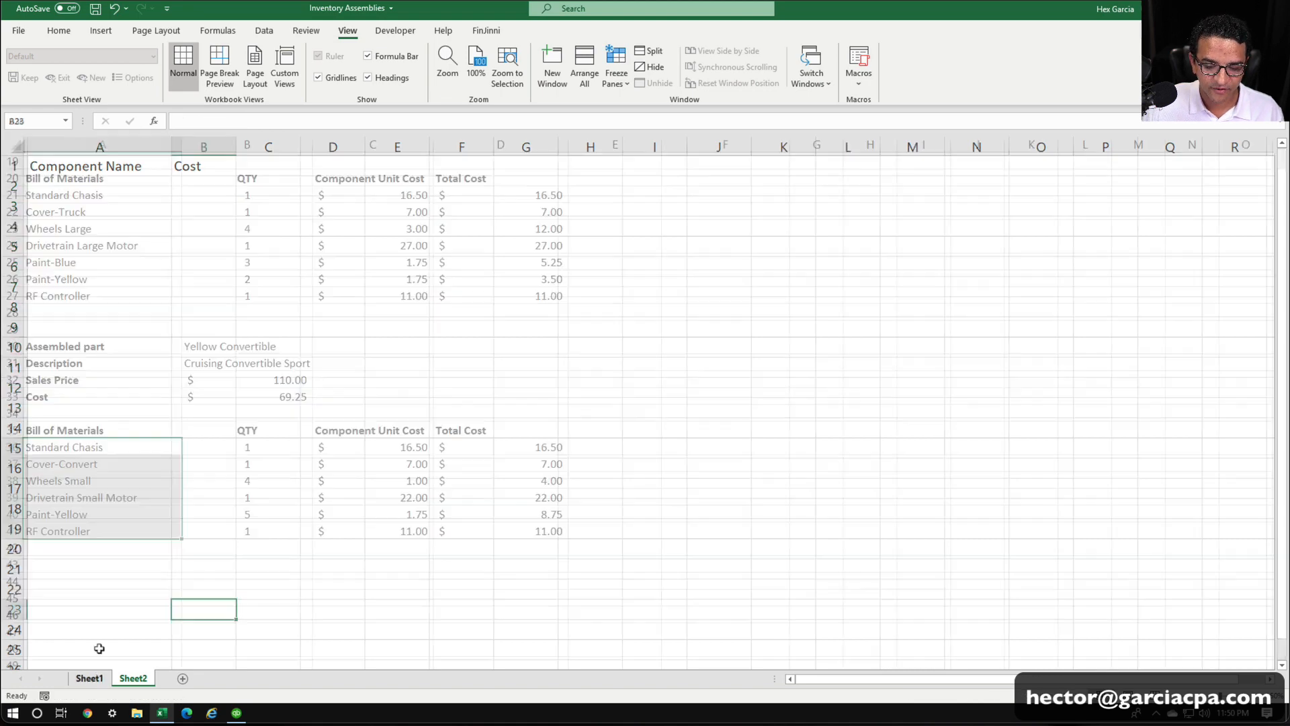
scroll(109, 212, "up", 4)
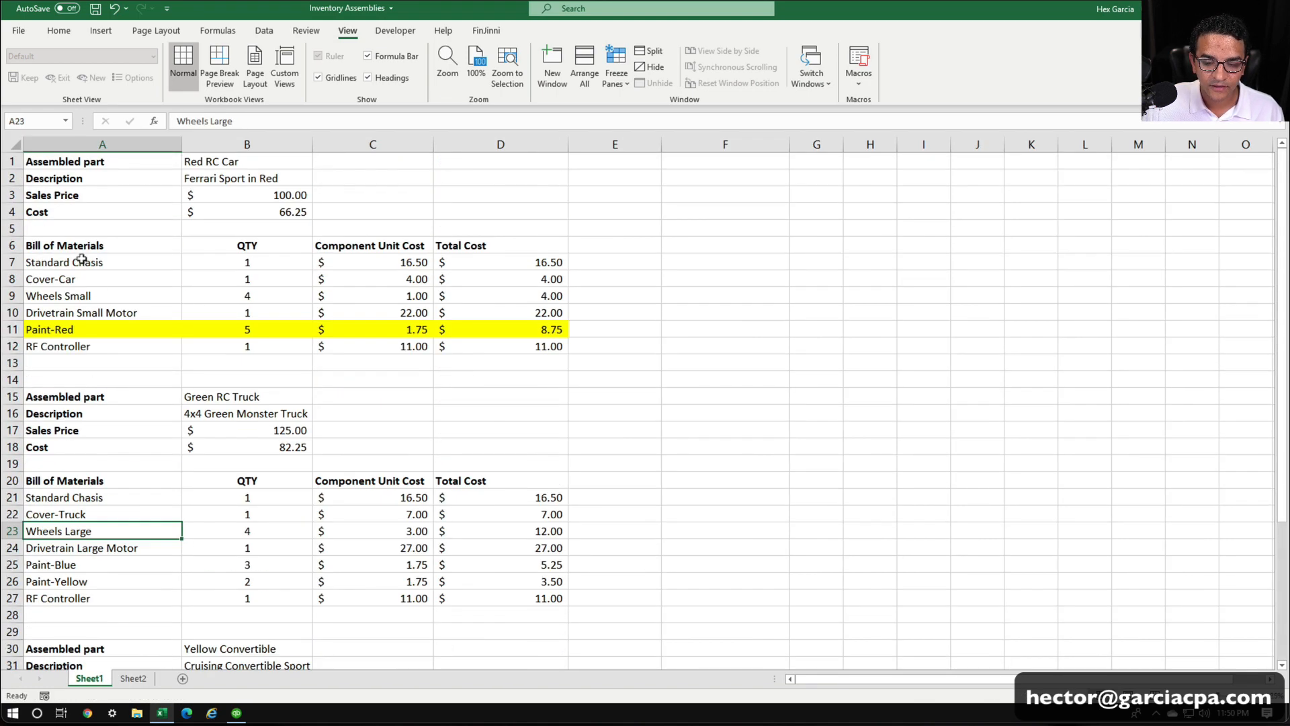
left_click_drag(80, 259, 76, 344)
key("ctrl+c")
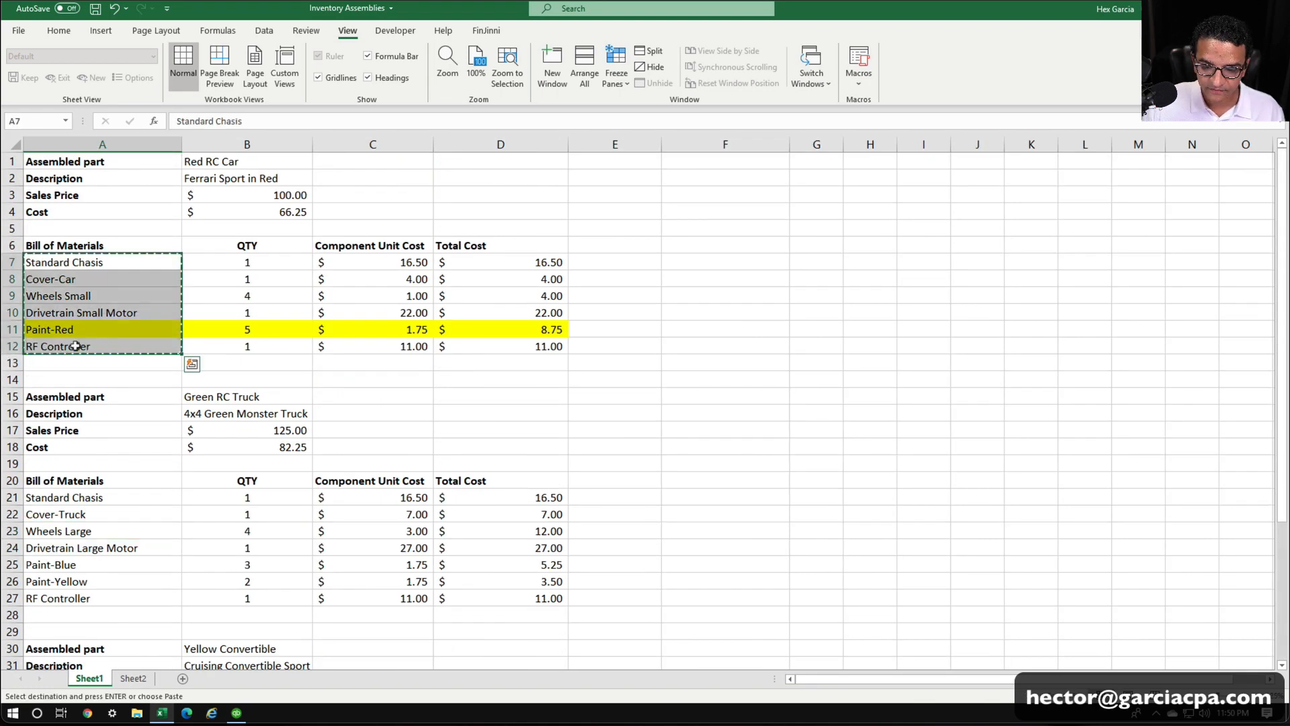
left_click(132, 678)
left_click(59, 185)
right_click(65, 182)
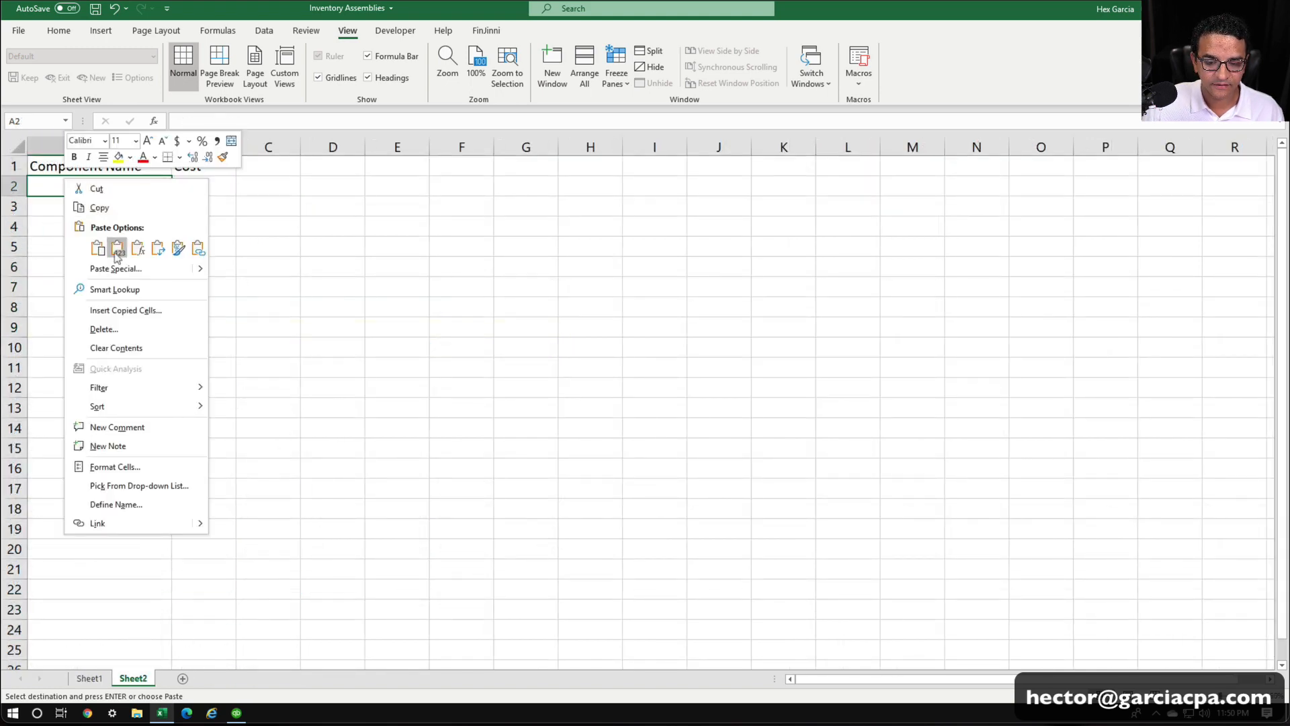
left_click(115, 250)
Copy the Red RC Car component unit costs, C7:C12 on Sheet1, to Sheet2 starting at B2.
left_click(92, 678)
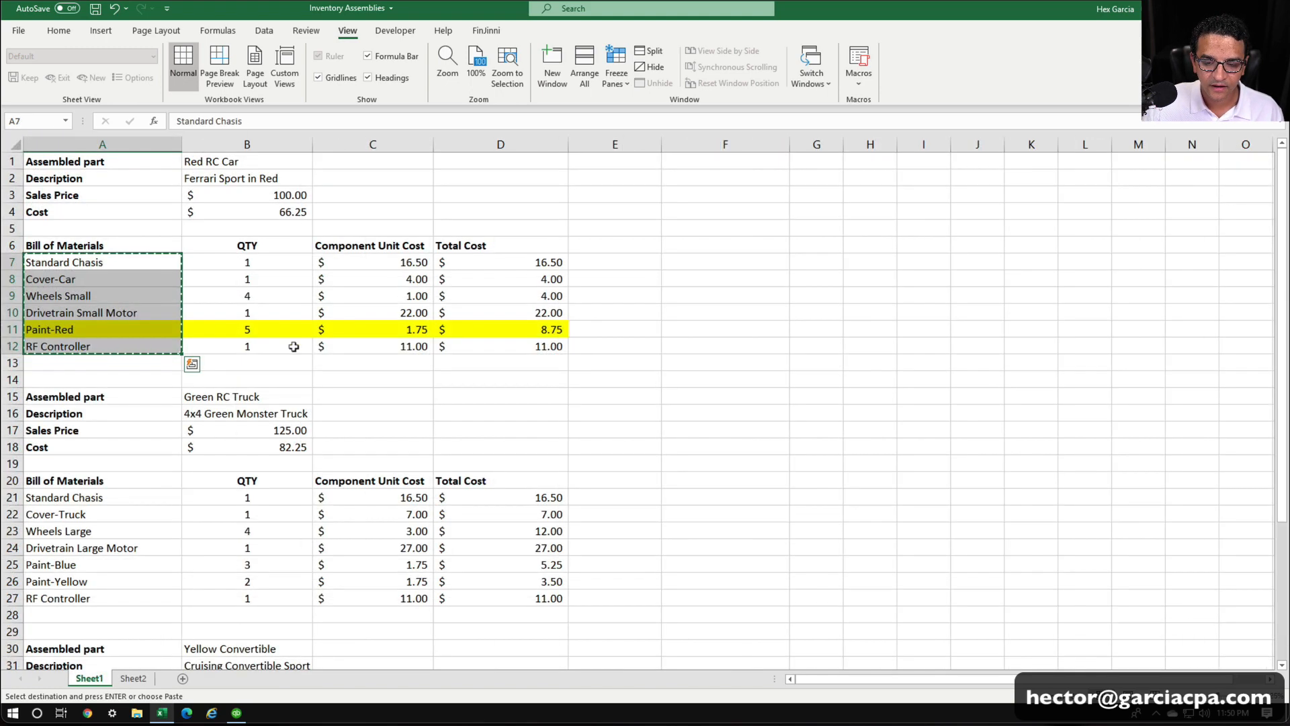
left_click_drag(382, 262, 382, 342)
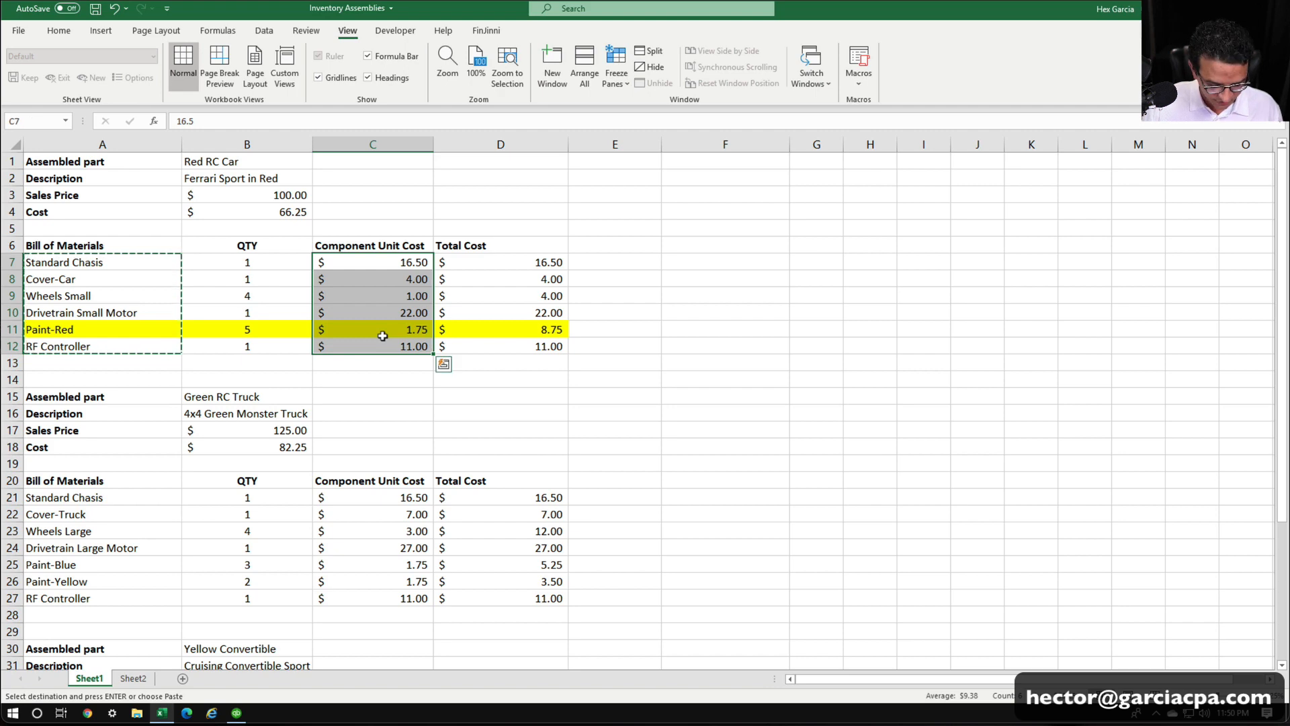
key("ctrl+c")
left_click(132, 678)
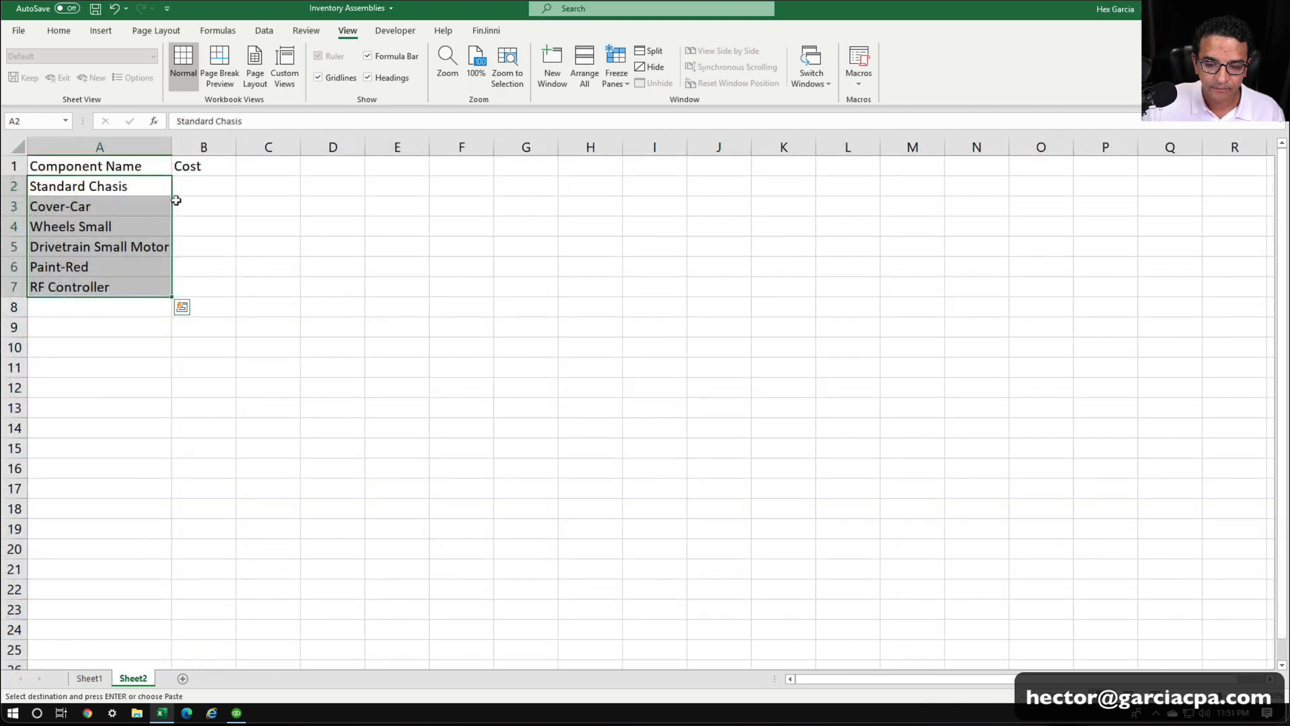
left_click(190, 183)
key("ctrl+v")
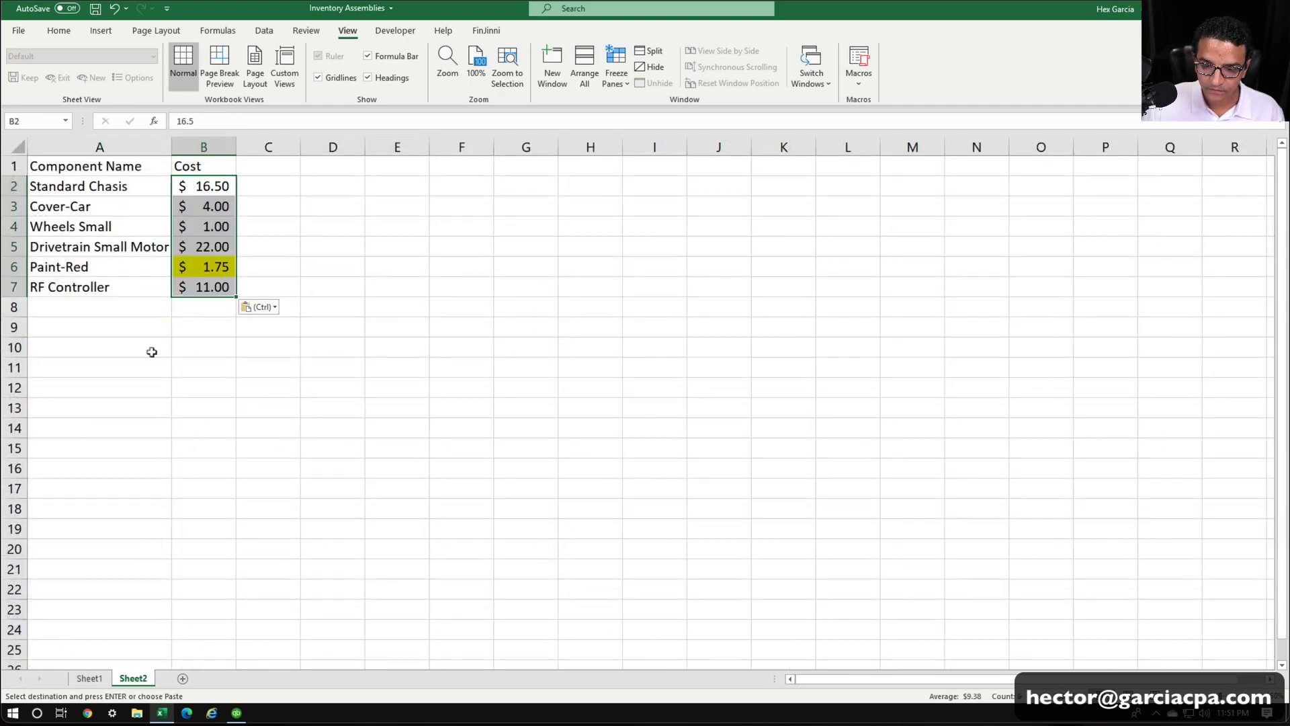
Copy the Green RC Truck component names, A21:A27 on Sheet1, to Sheet2 starting at A8.
left_click(87, 679)
left_click_drag(71, 497, 67, 597)
key("ctrl+c")
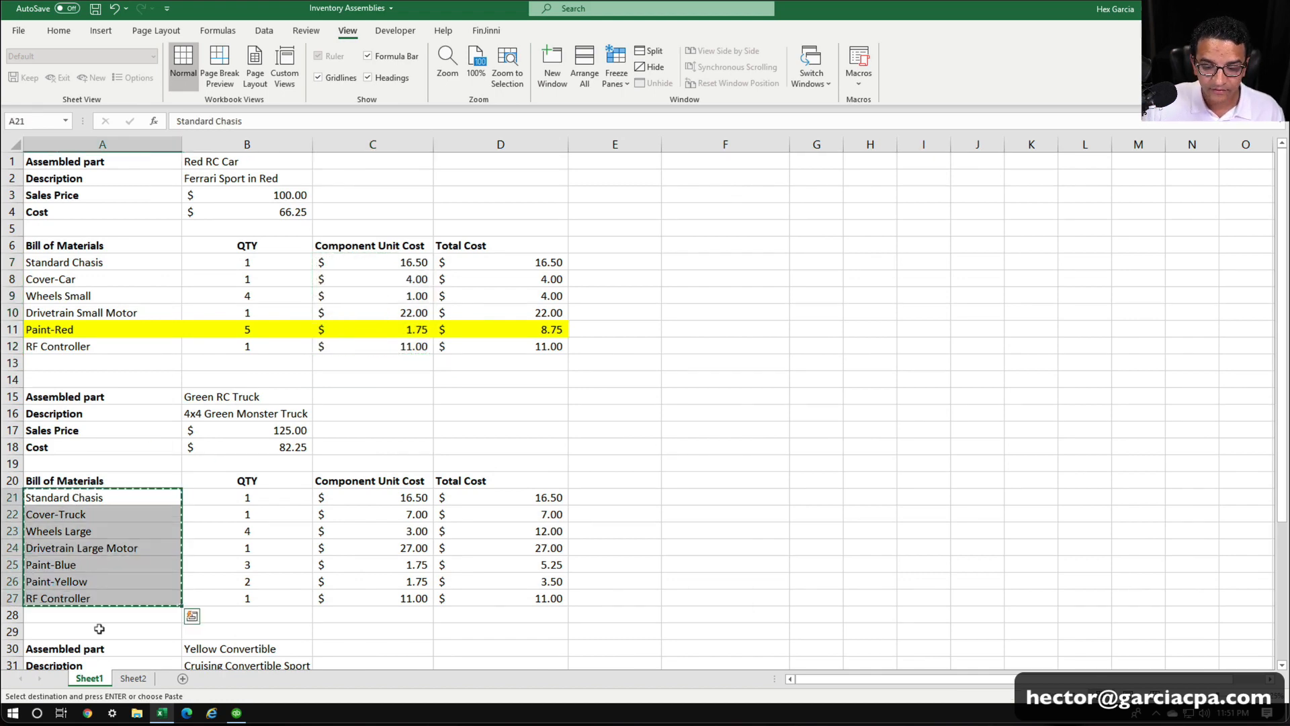
left_click(127, 678)
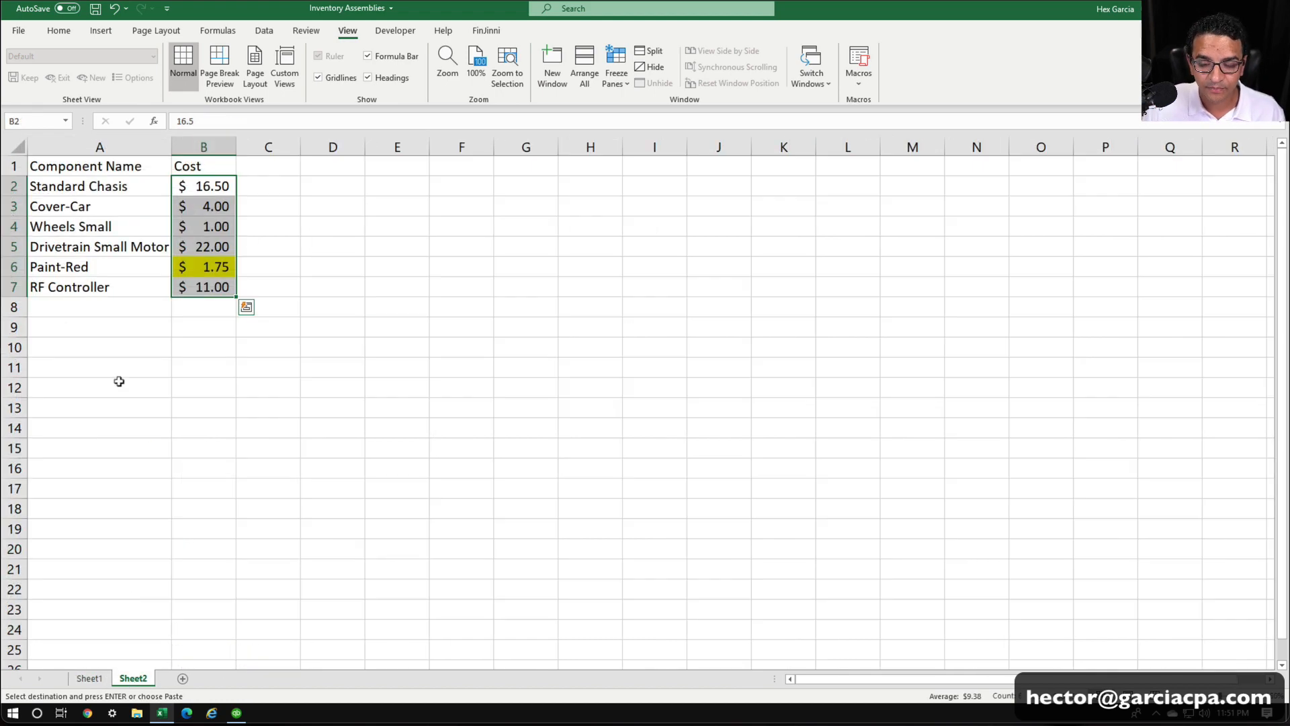
left_click(58, 303)
key("ctrl+v")
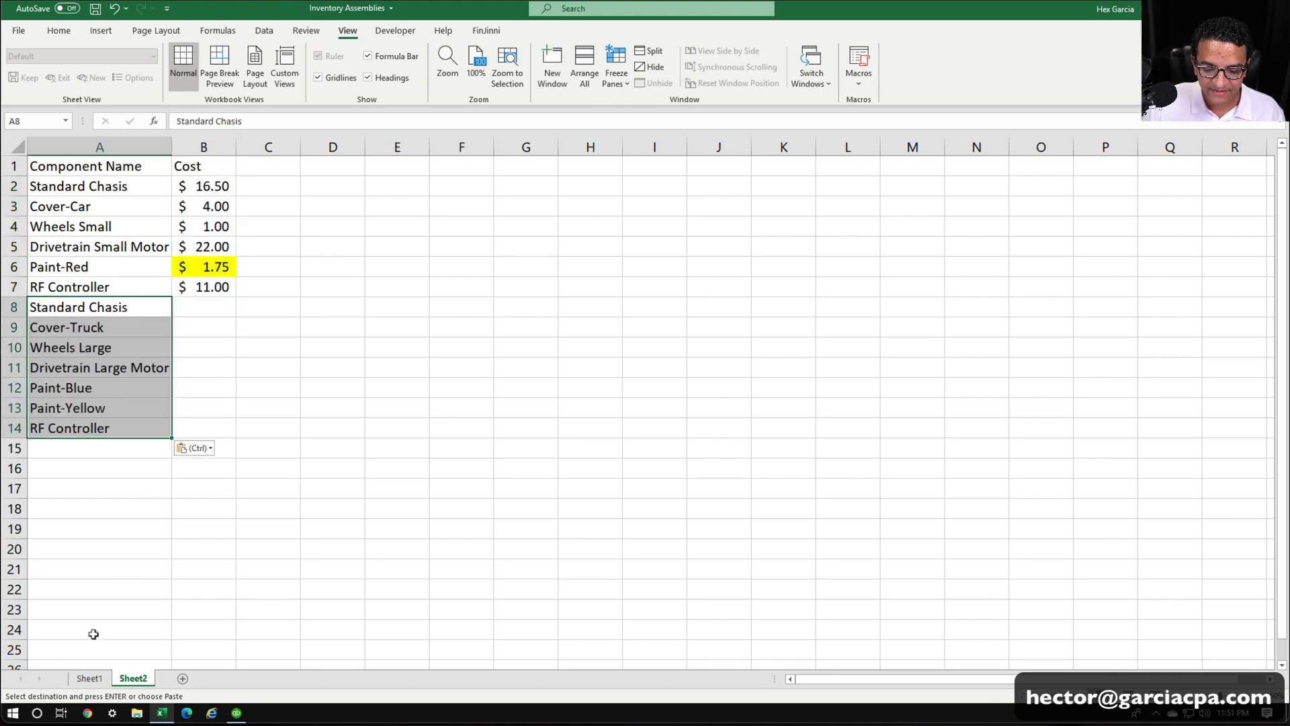
Copy the Green RC Truck component unit costs, C21:C27 on Sheet1, to Sheet2 starting at B8.
left_click(89, 679)
left_click_drag(403, 497, 386, 598)
key("ctrl+c")
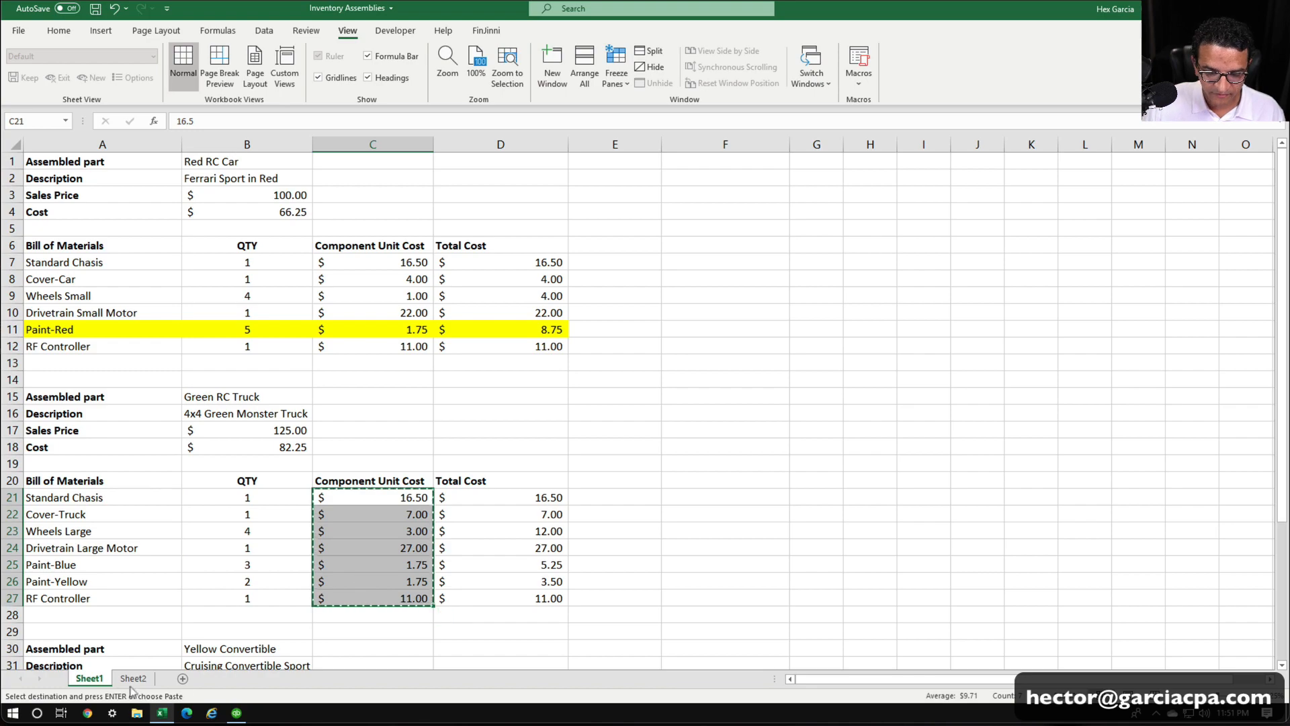
left_click(133, 679)
left_click(186, 304)
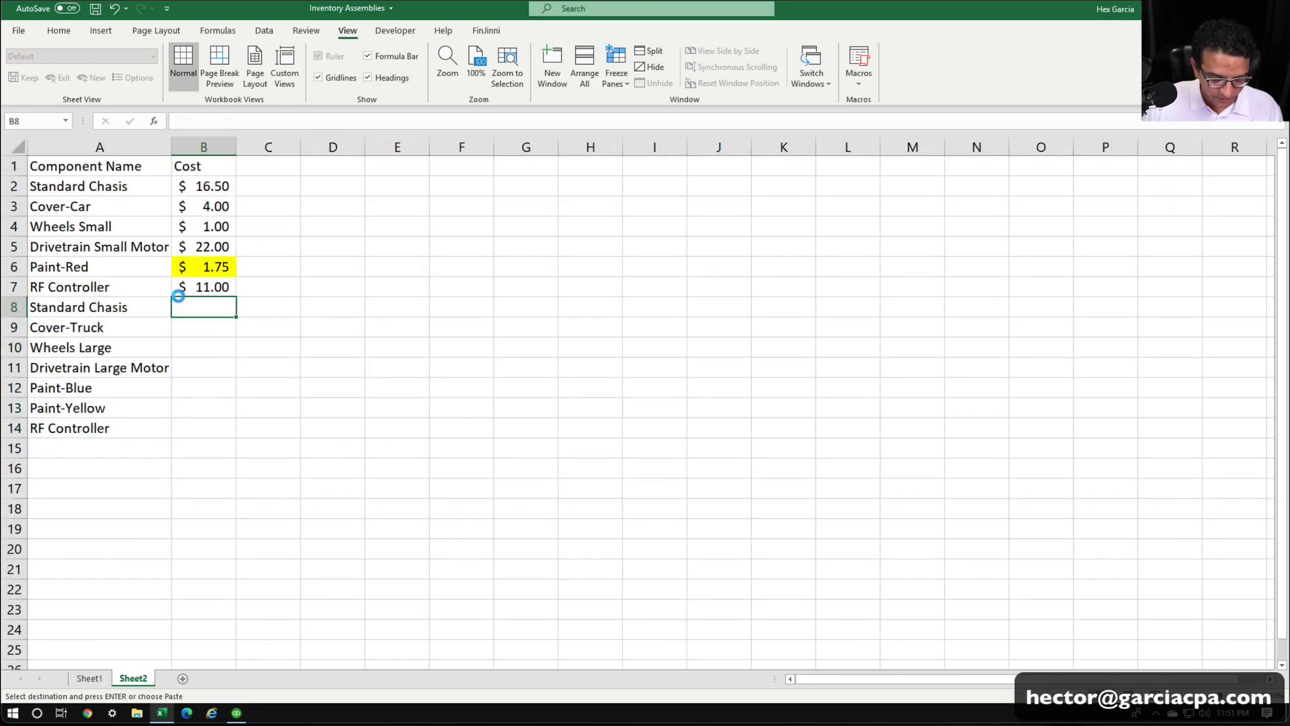
key("ctrl+v")
Copy the Yellow Convertible component names, A36:A41 on Sheet1, to Sheet2 starting at A15.
left_click(106, 679)
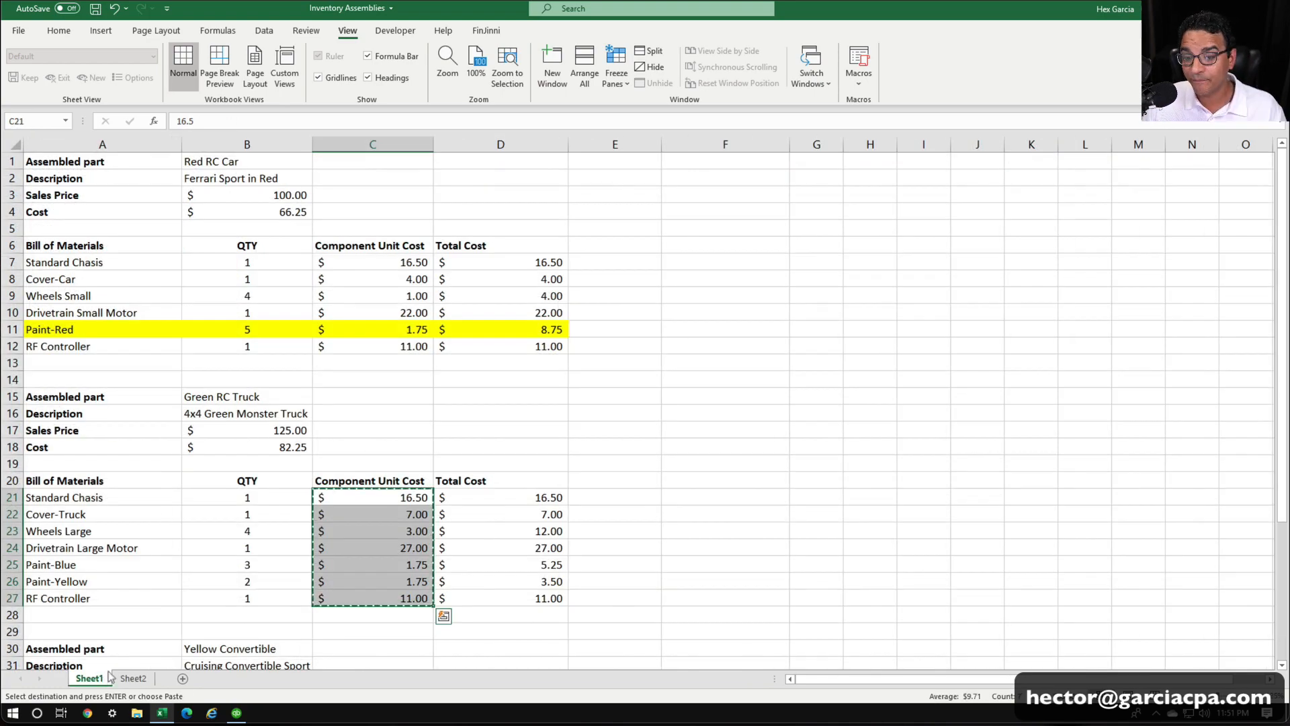
scroll(215, 544, "down", 5)
left_click(214, 545)
left_click_drag(61, 500, 70, 579)
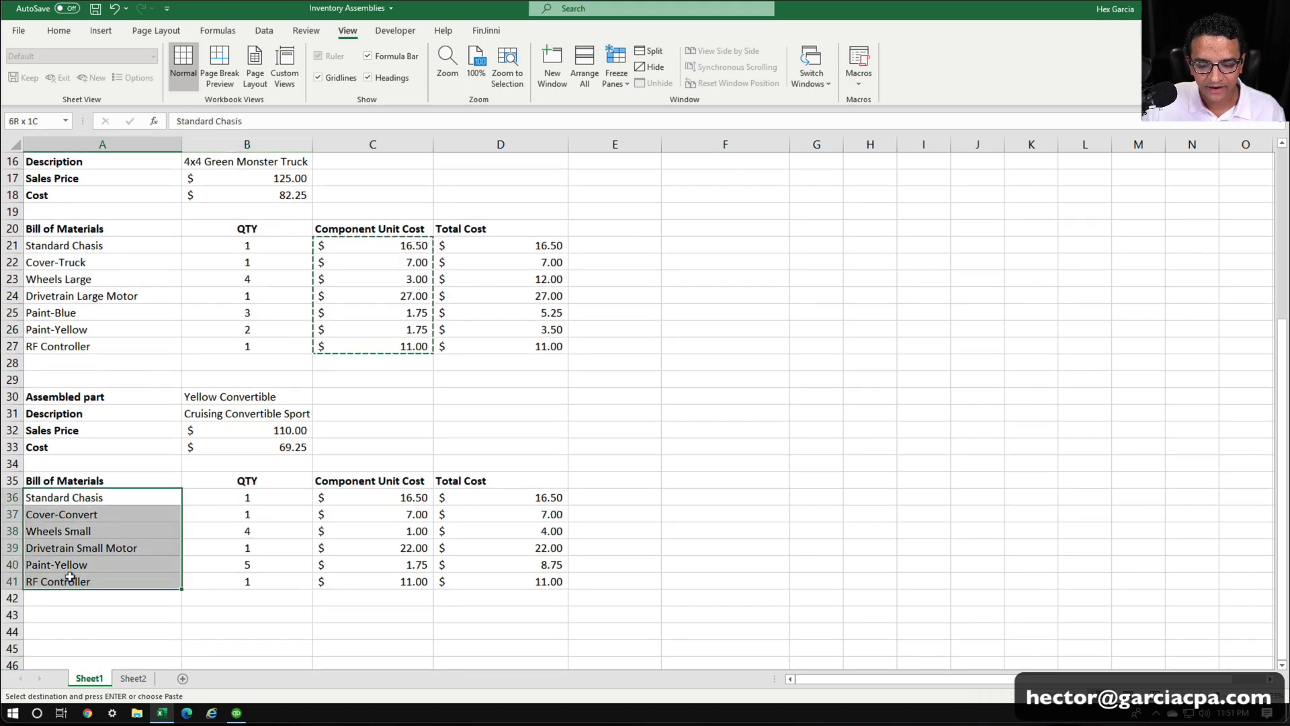
key("ctrl+c")
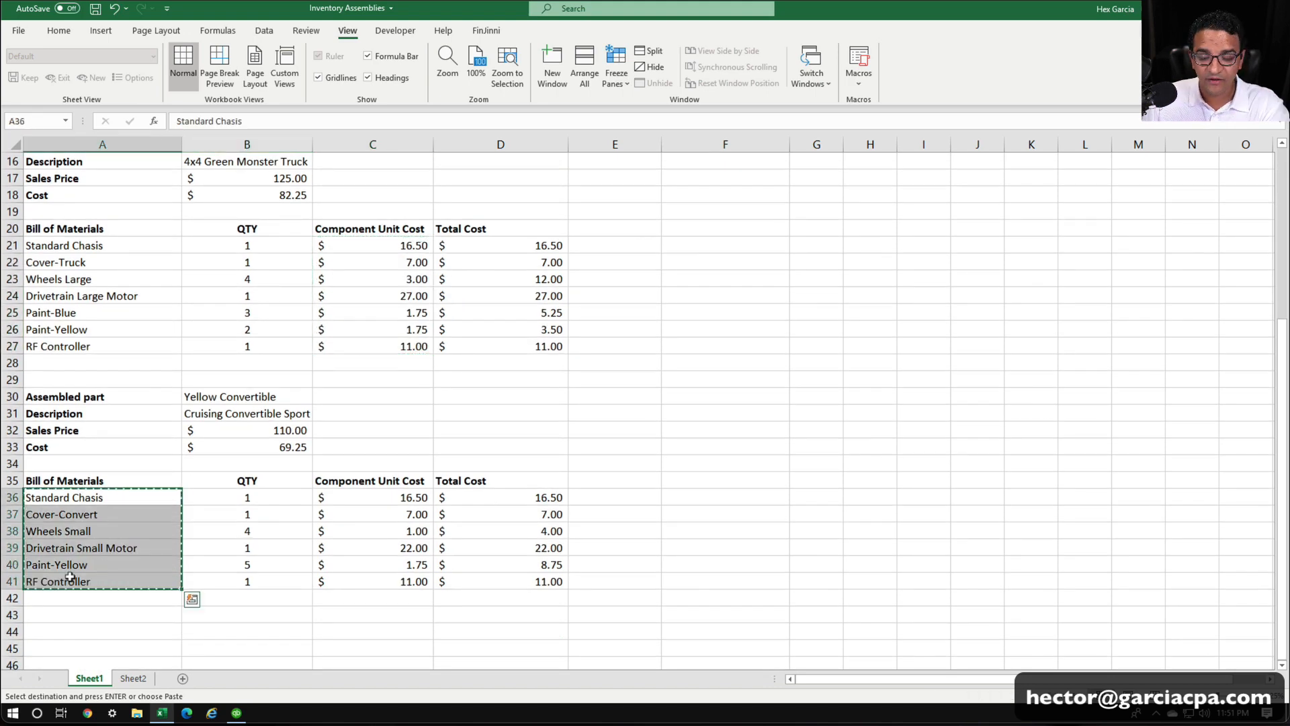
left_click(133, 678)
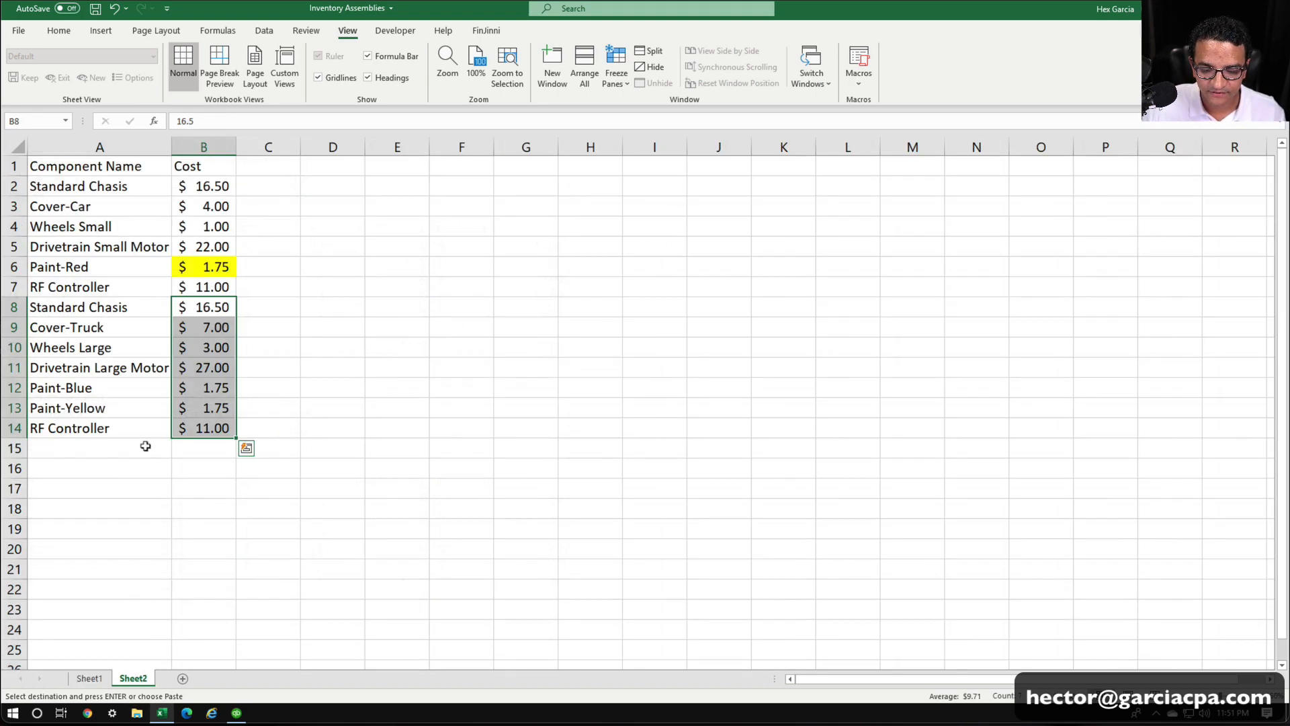
left_click(56, 444)
key("ctrl+v")
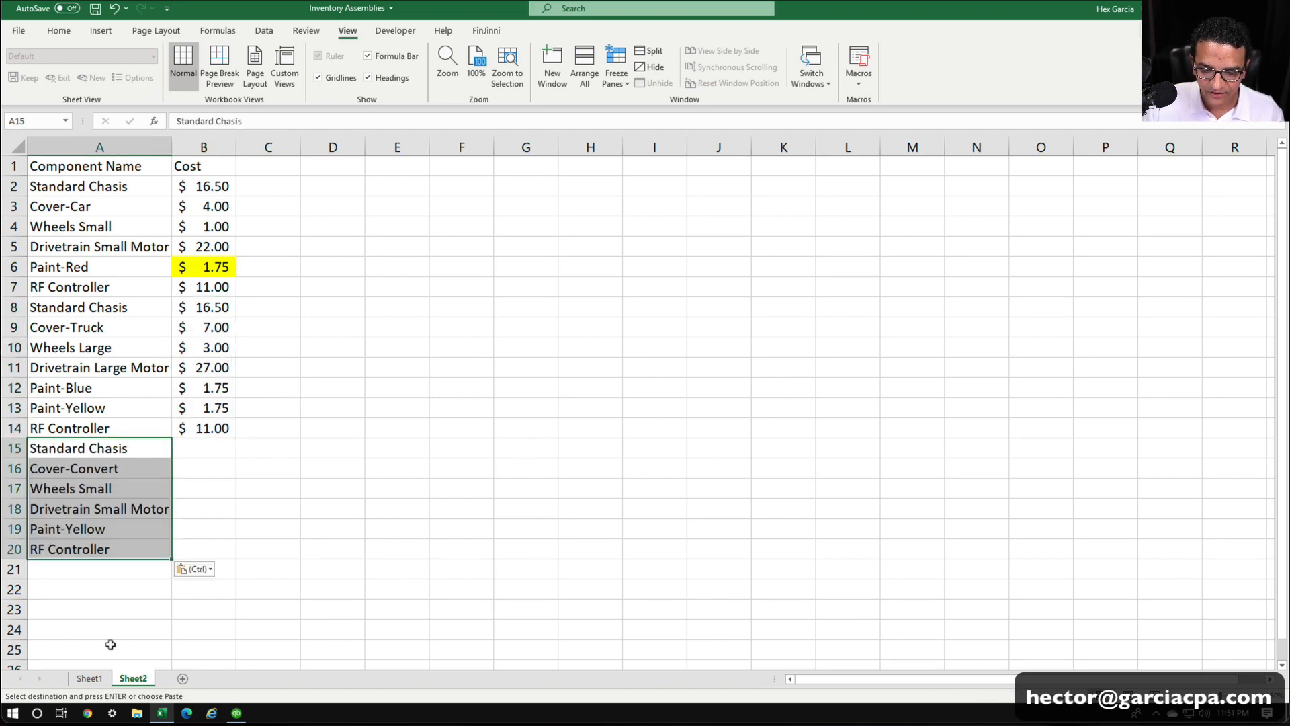
Copy the Yellow Convertible component unit costs, C36:C41 on Sheet1, to Sheet2 starting at B15.
left_click(102, 682)
left_click_drag(397, 497, 397, 572)
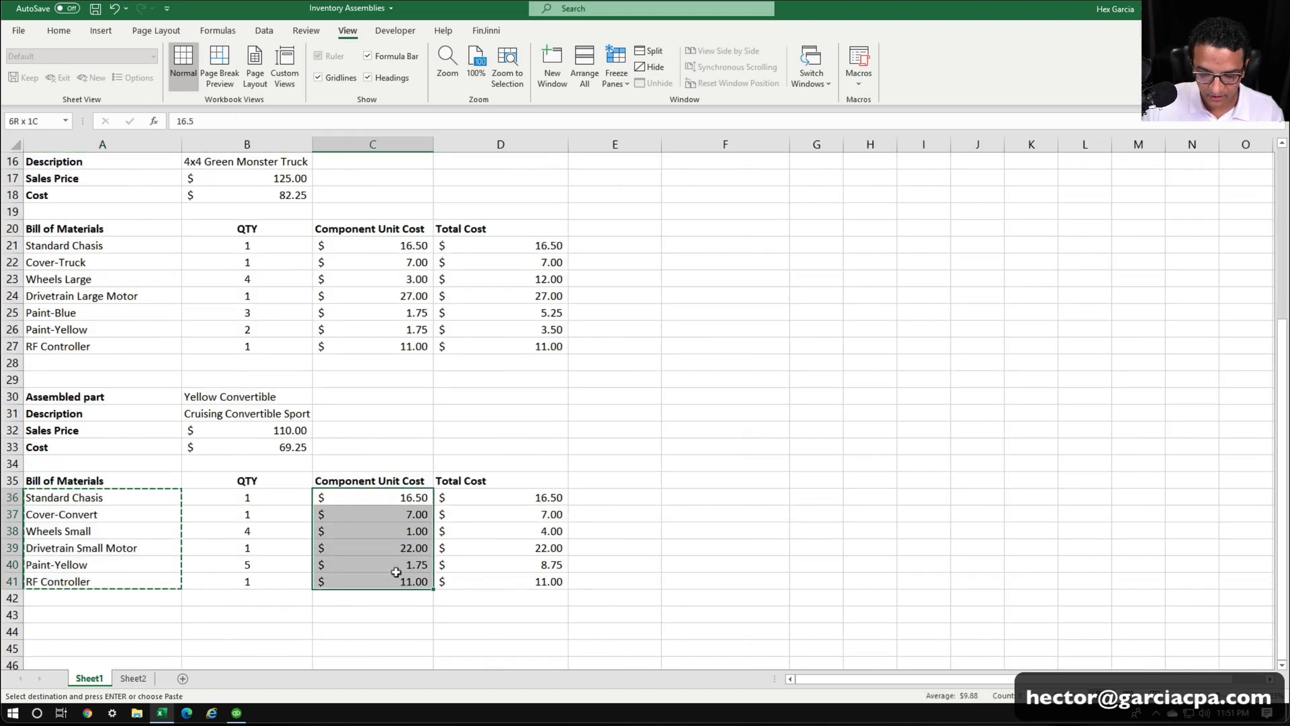
key("ctrl+c")
left_click(133, 678)
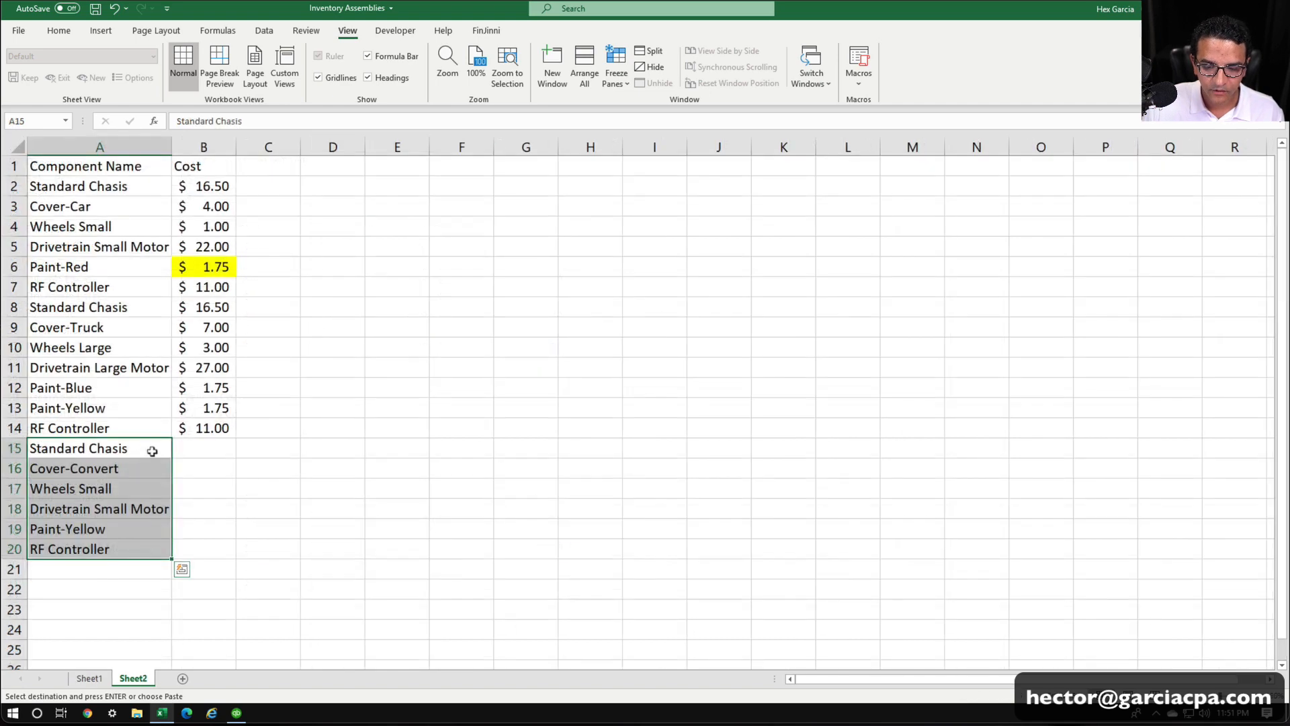
left_click(209, 443)
key("ctrl+v")
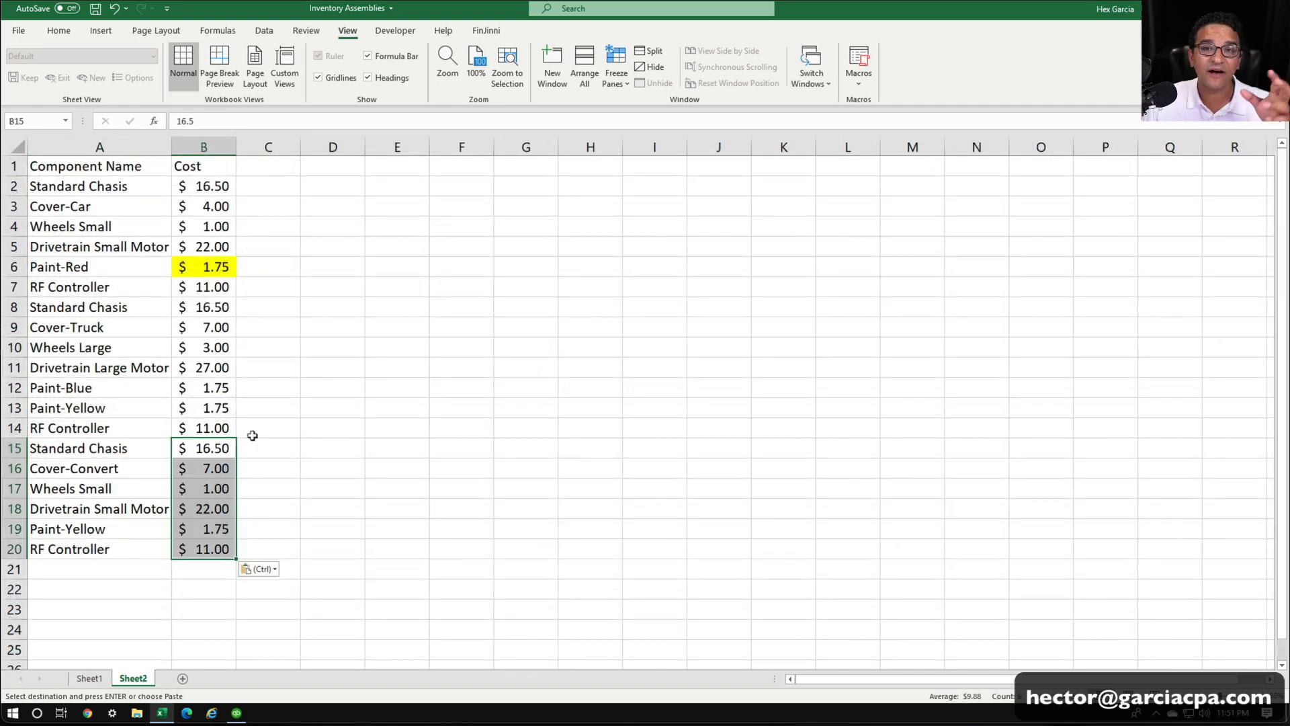
Delete the Paint-Red, Paint-Blue and both Paint-Yellow rows, 6, 12, 13 and 19, from the component list on Sheet2.
left_click(13, 266)
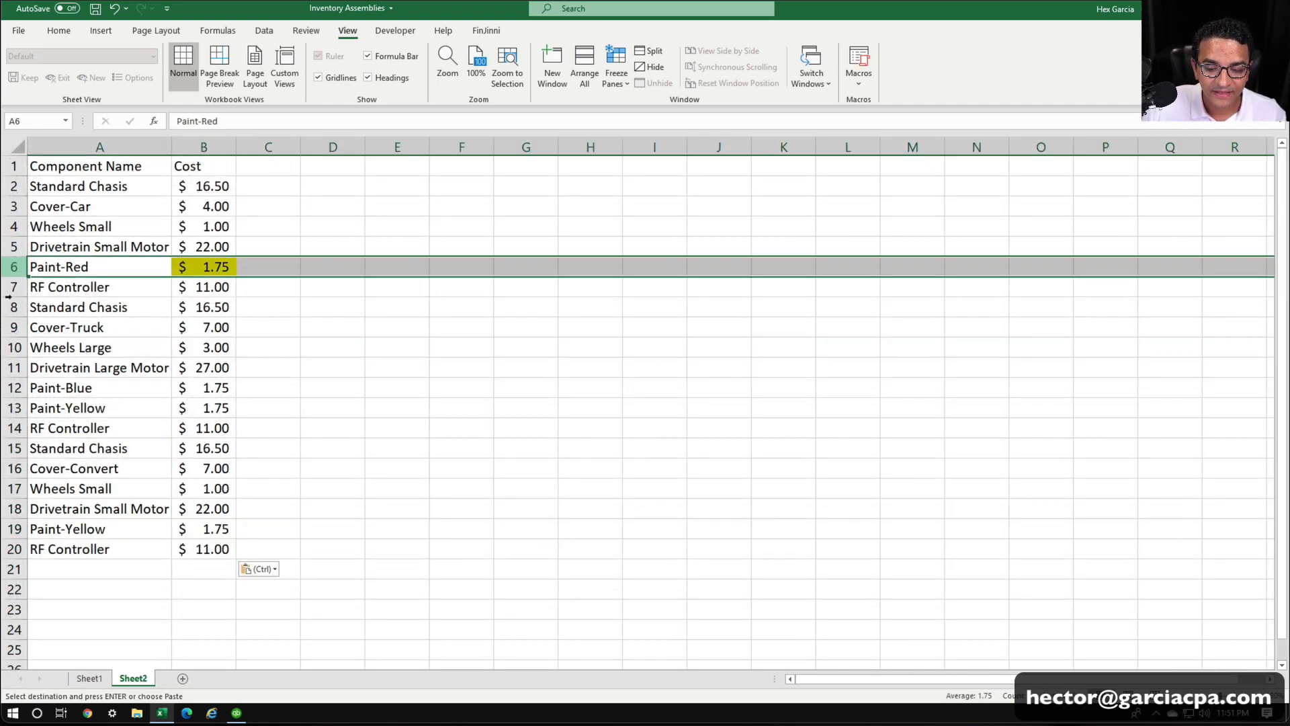
left_click(16, 387, "ctrl")
left_click(14, 408, "ctrl")
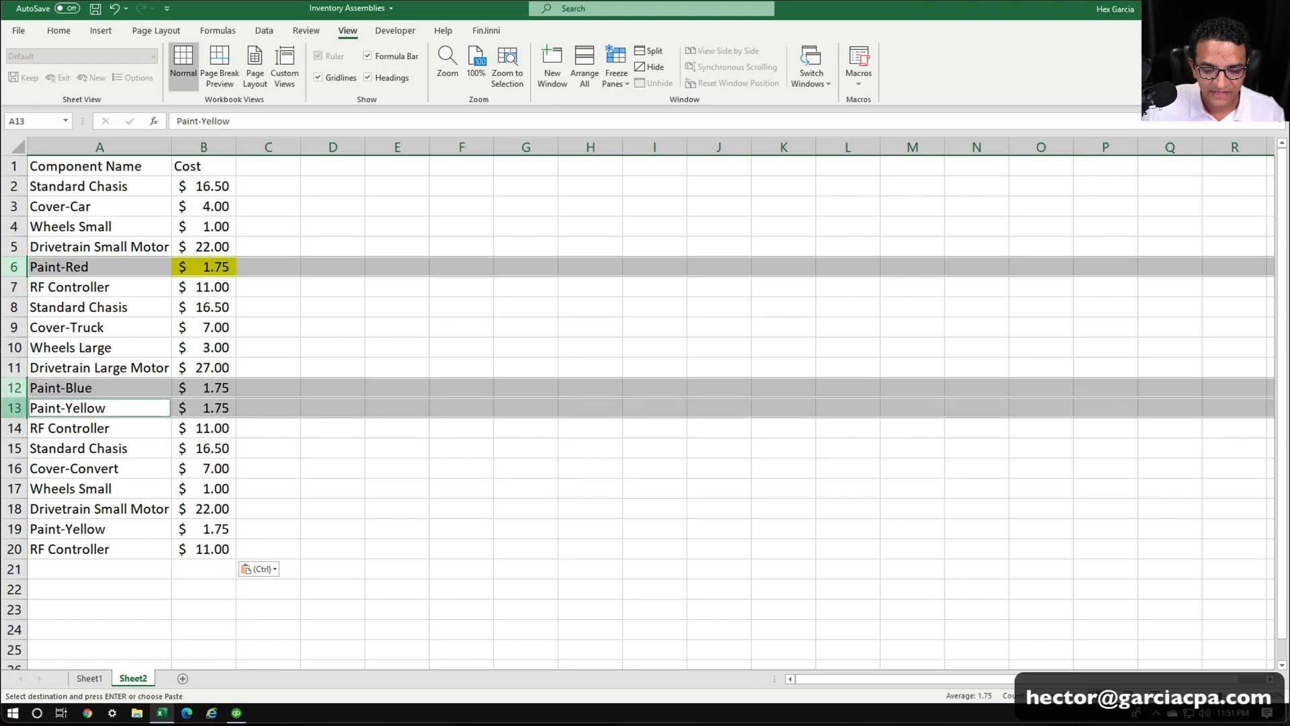
left_click(14, 528, "ctrl")
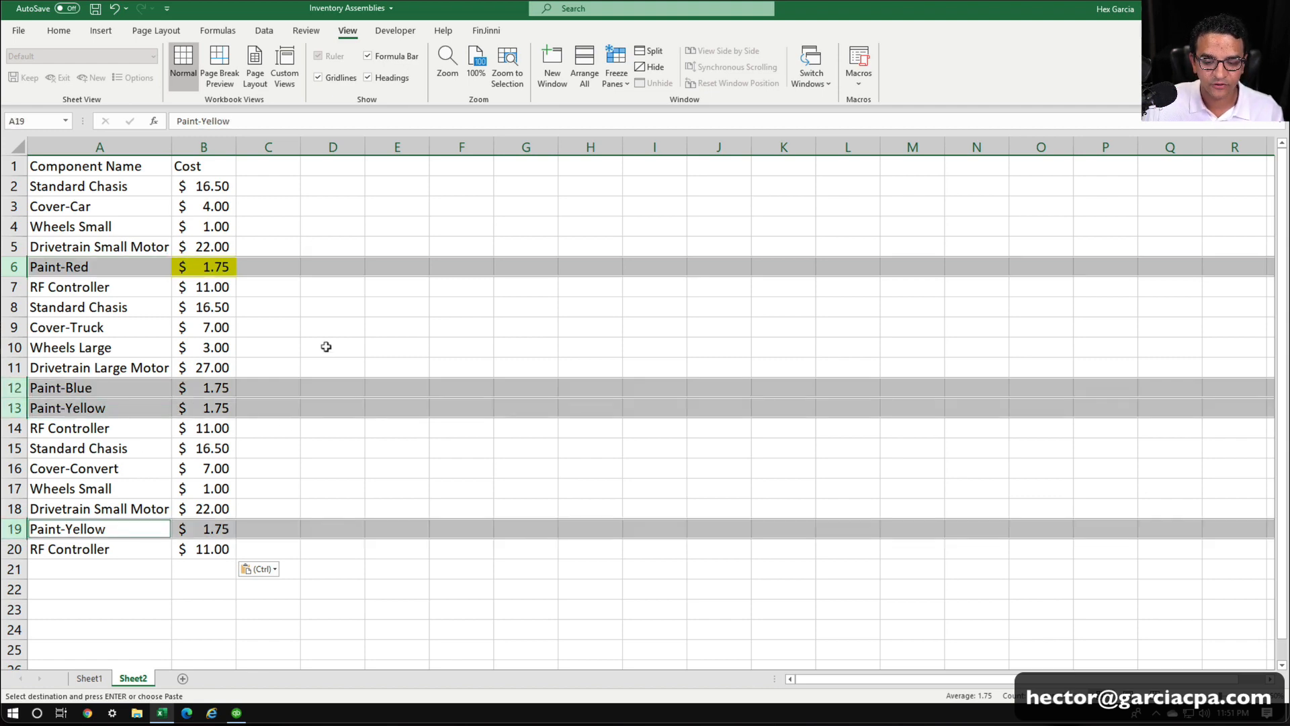
right_click(89, 266)
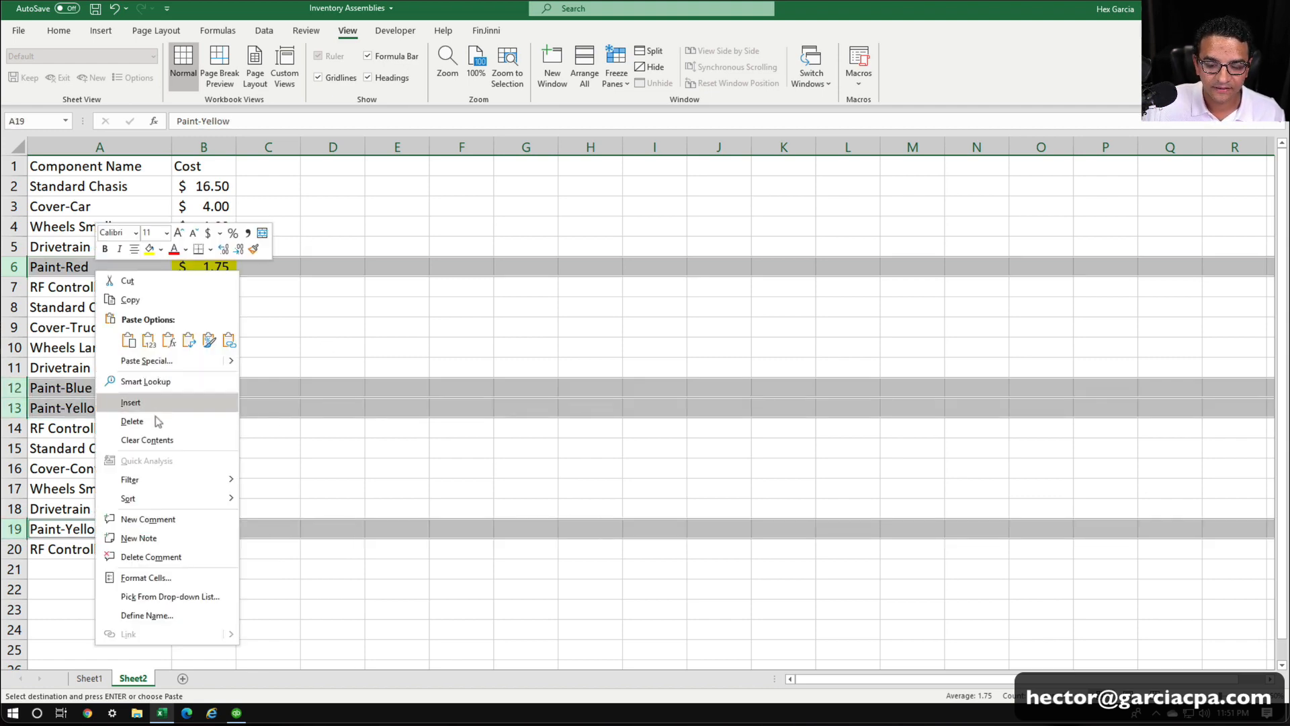
left_click(132, 419)
left_click(300, 358)
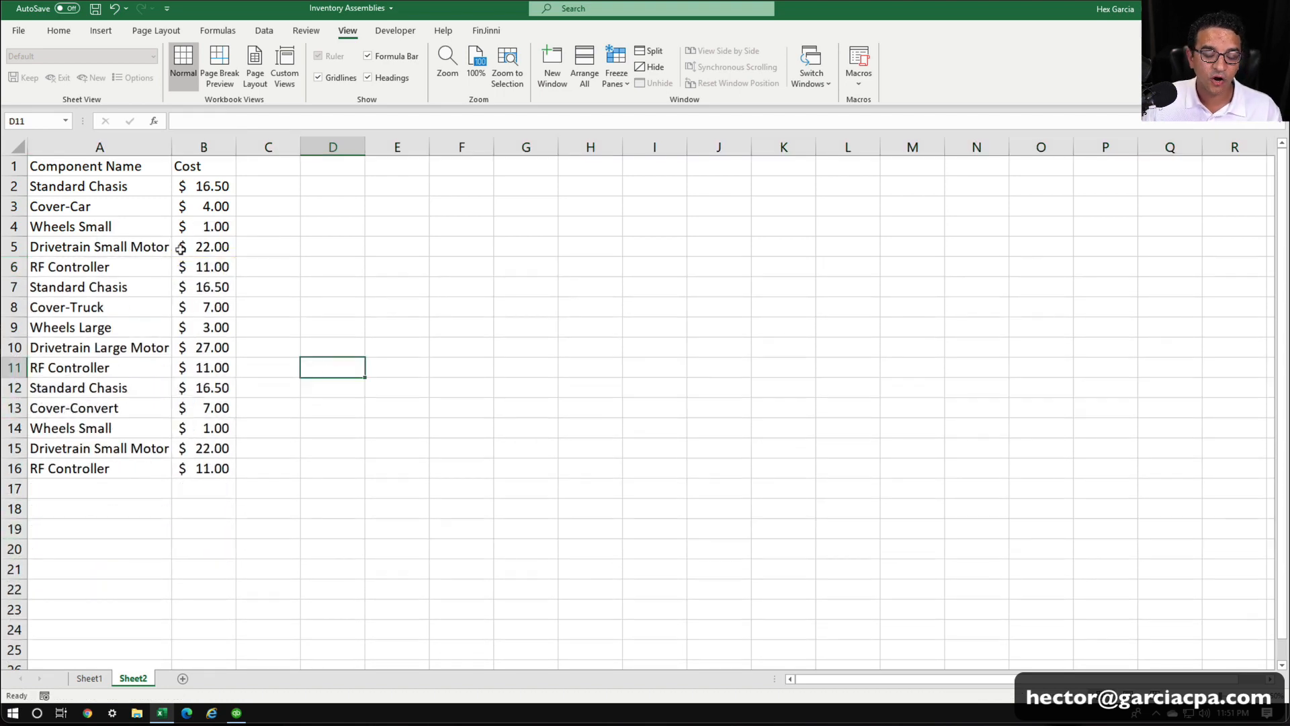
Remove duplicate rows from columns A and B on Sheet2, comparing only the Component Name column.
left_click_drag(131, 133, 187, 135)
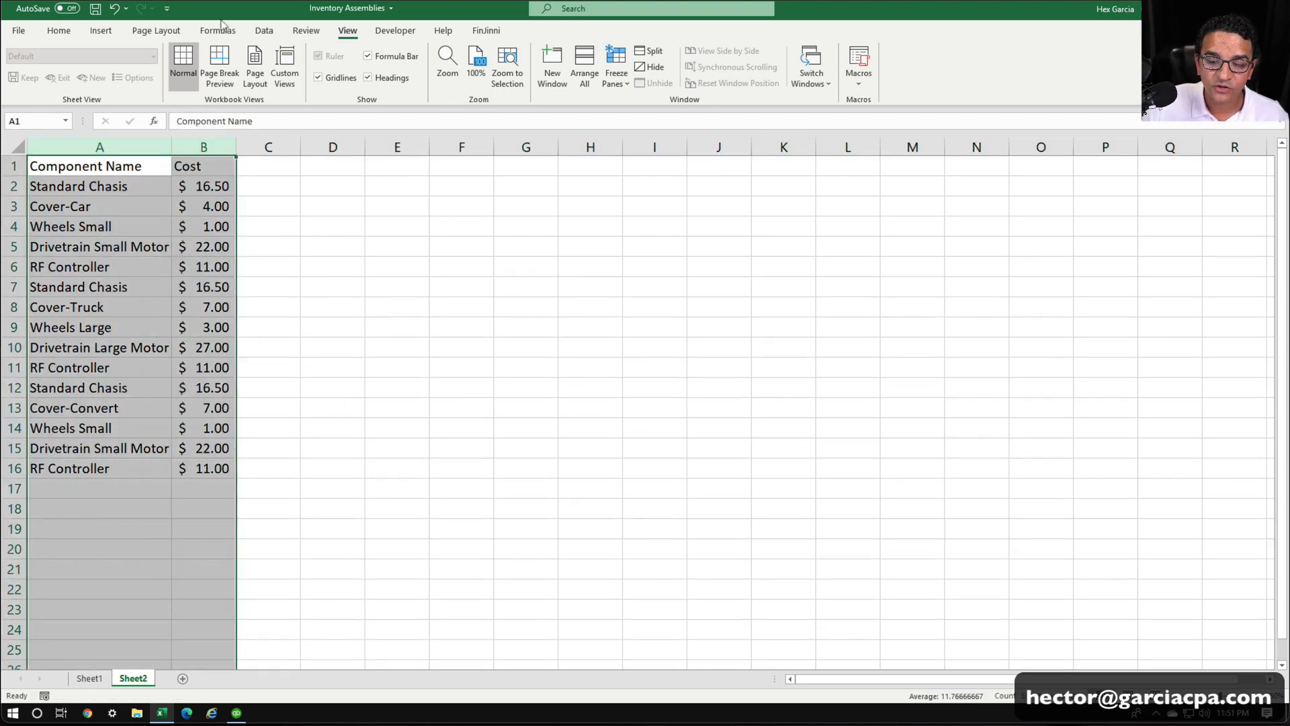
left_click(272, 33)
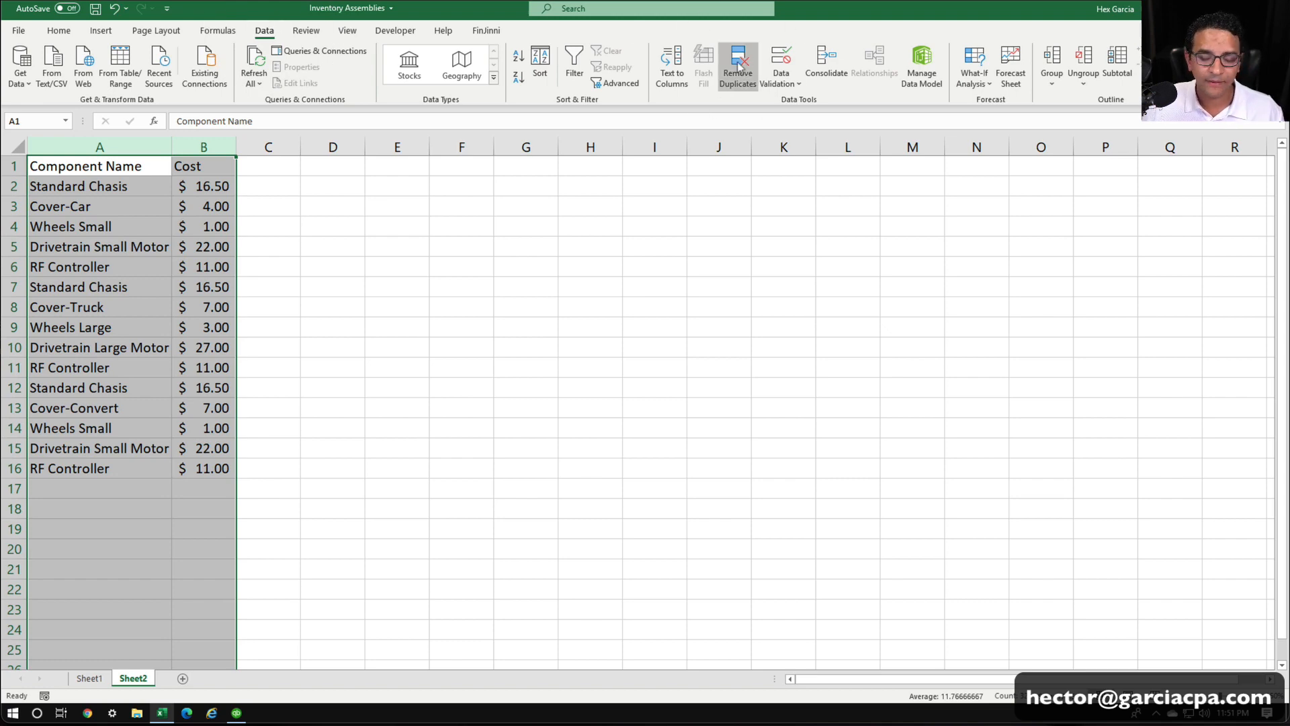
left_click(738, 65)
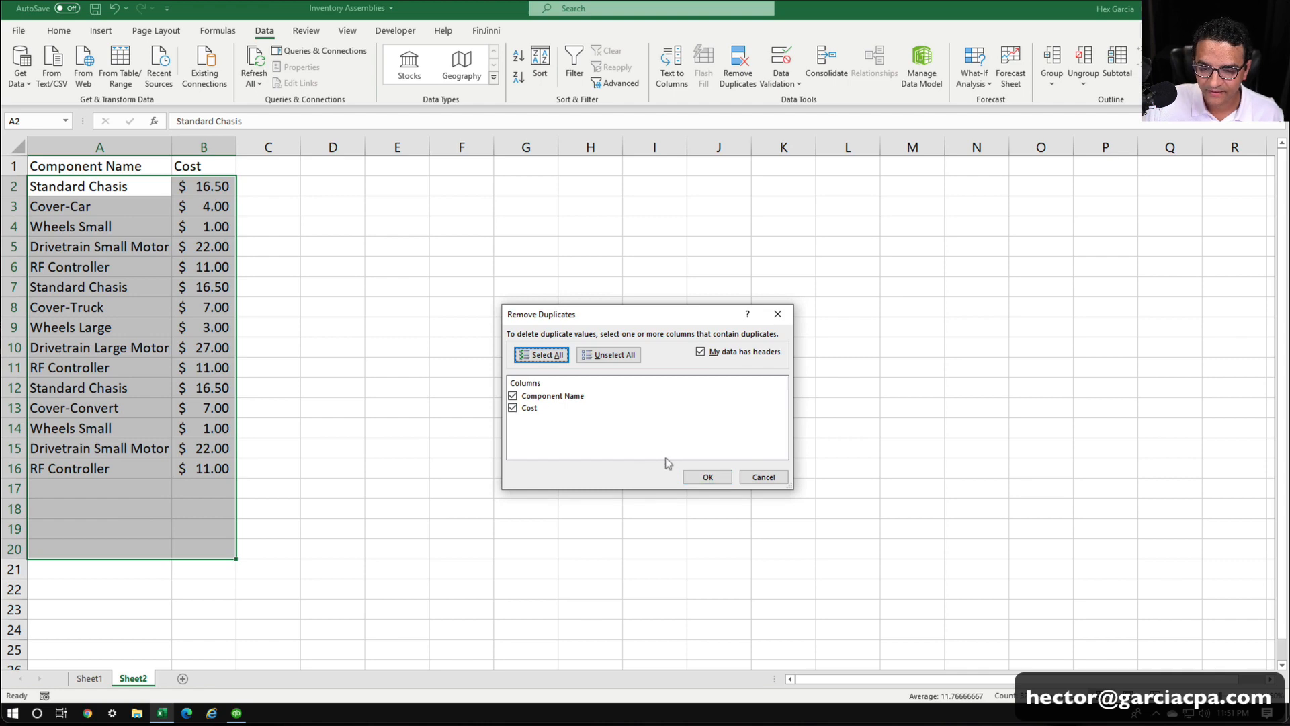
left_click(514, 409)
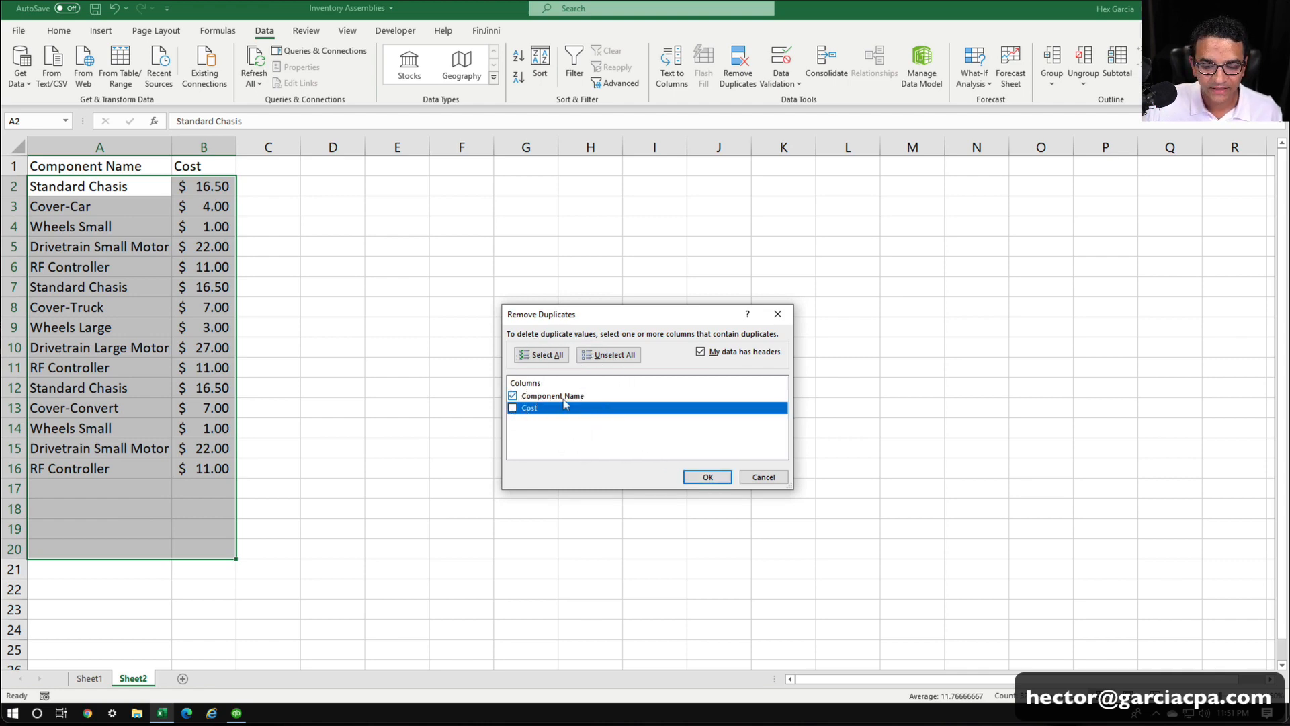
left_click(706, 477)
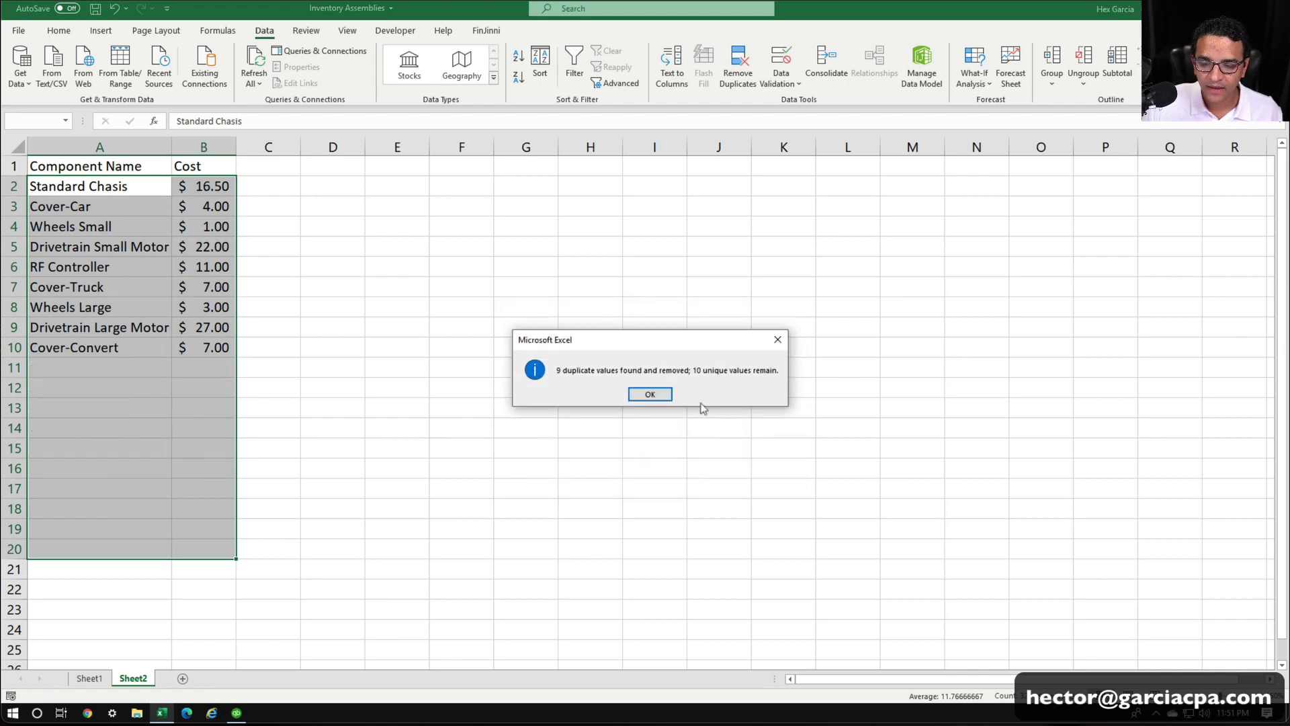
left_click(644, 394)
left_click(461, 347)
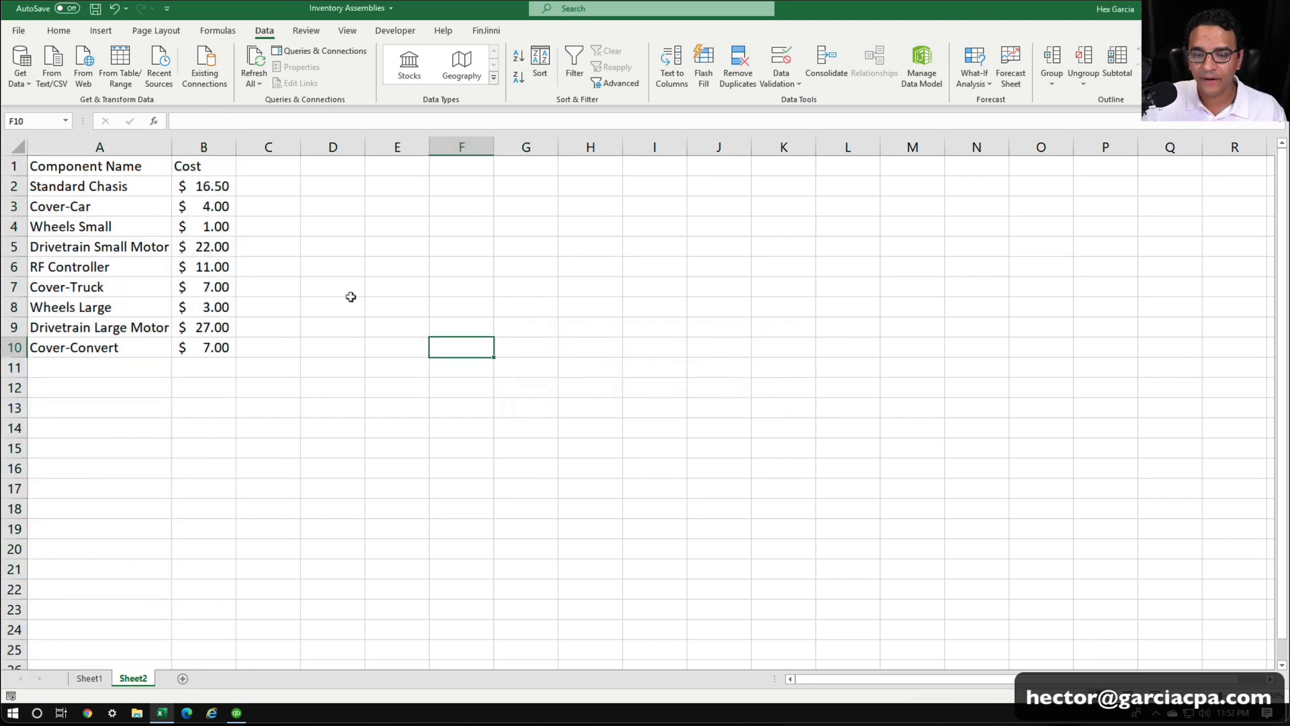
Switch to QuickBooks and move the Cost column directly after Item Name in the Inventory Parts list.
left_click_drag(90, 184, 195, 336)
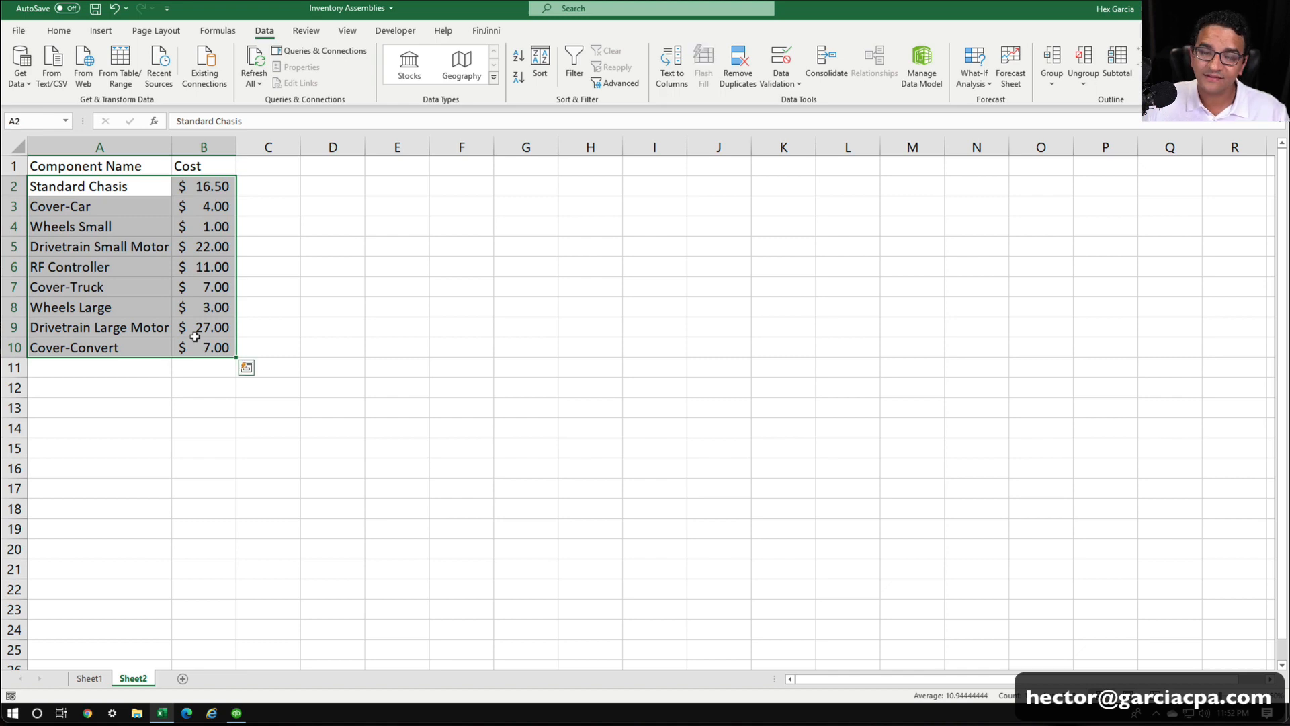
left_click(237, 712)
left_click(100, 100)
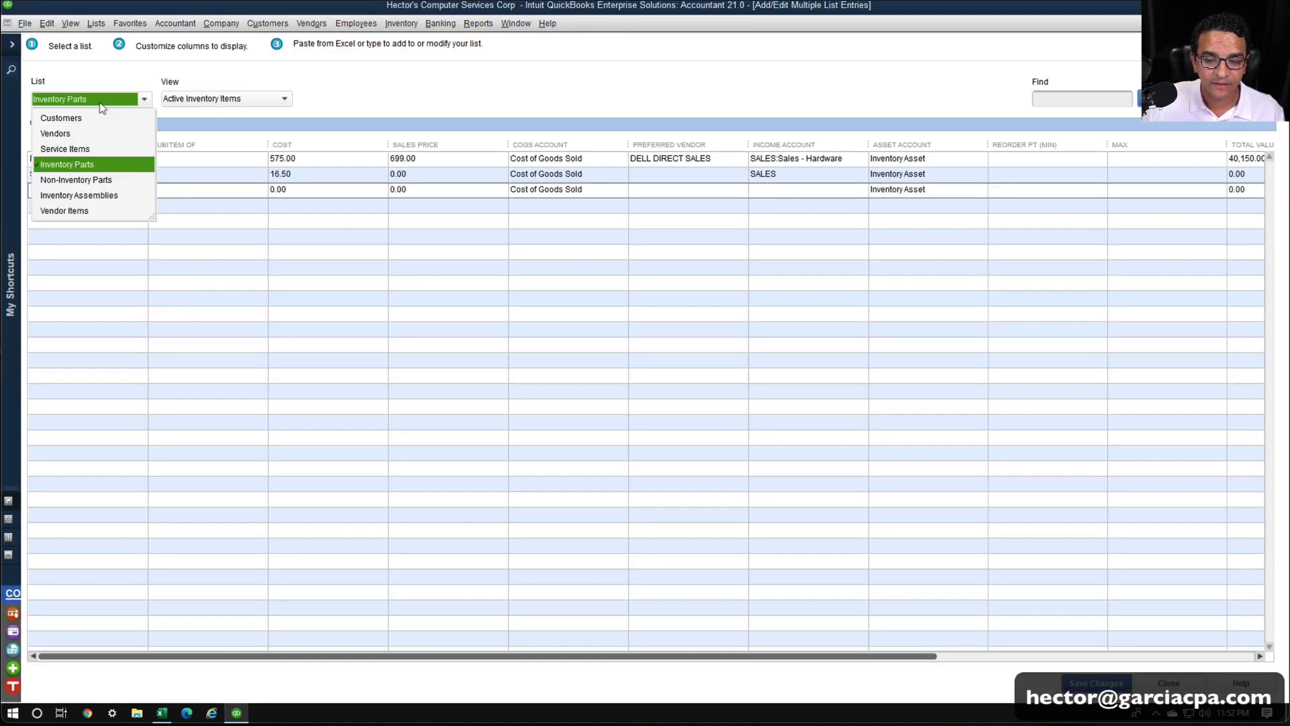
left_click(102, 107)
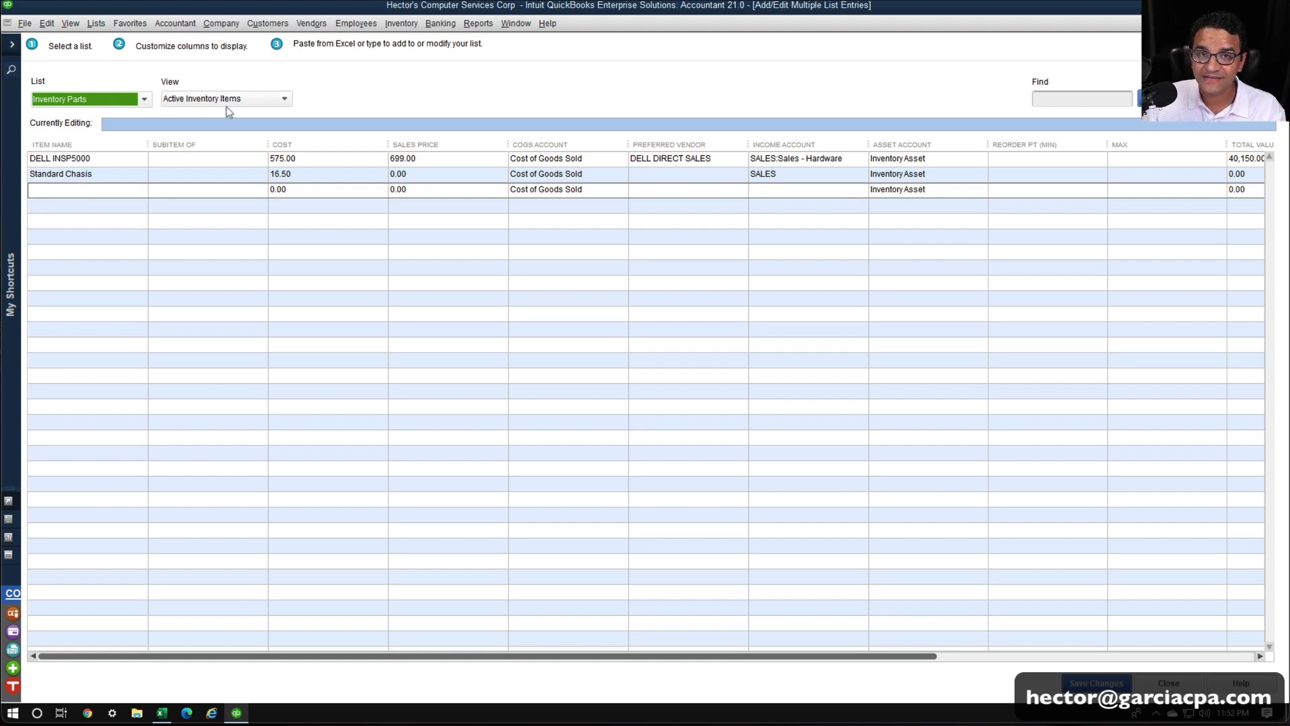
left_click(191, 45)
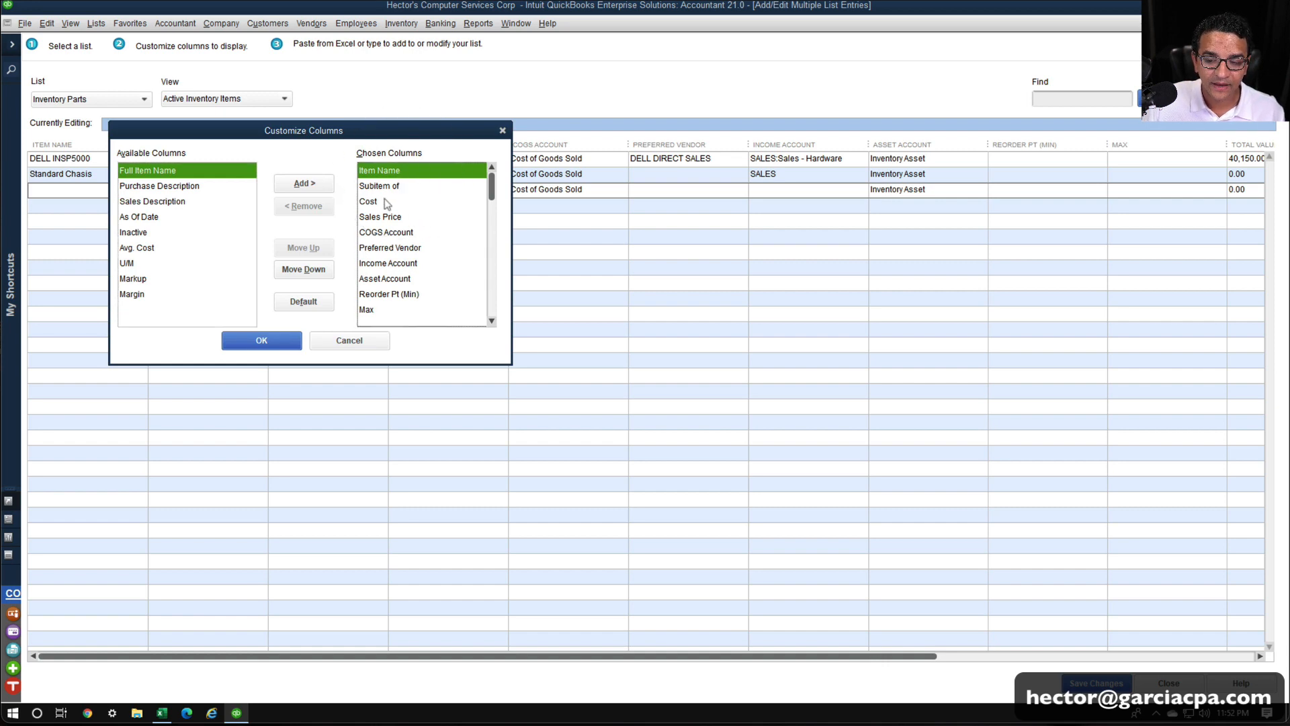
left_click(387, 203)
left_click(314, 250)
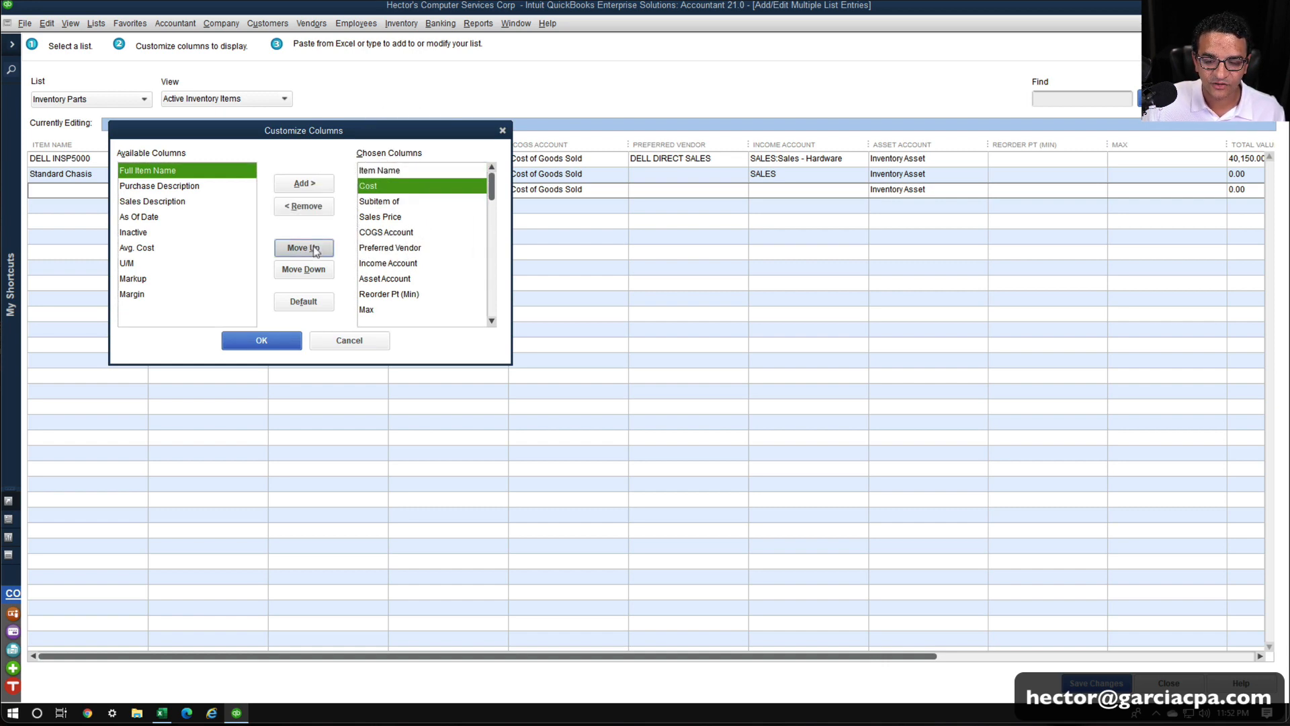
left_click(402, 170)
left_click(383, 187)
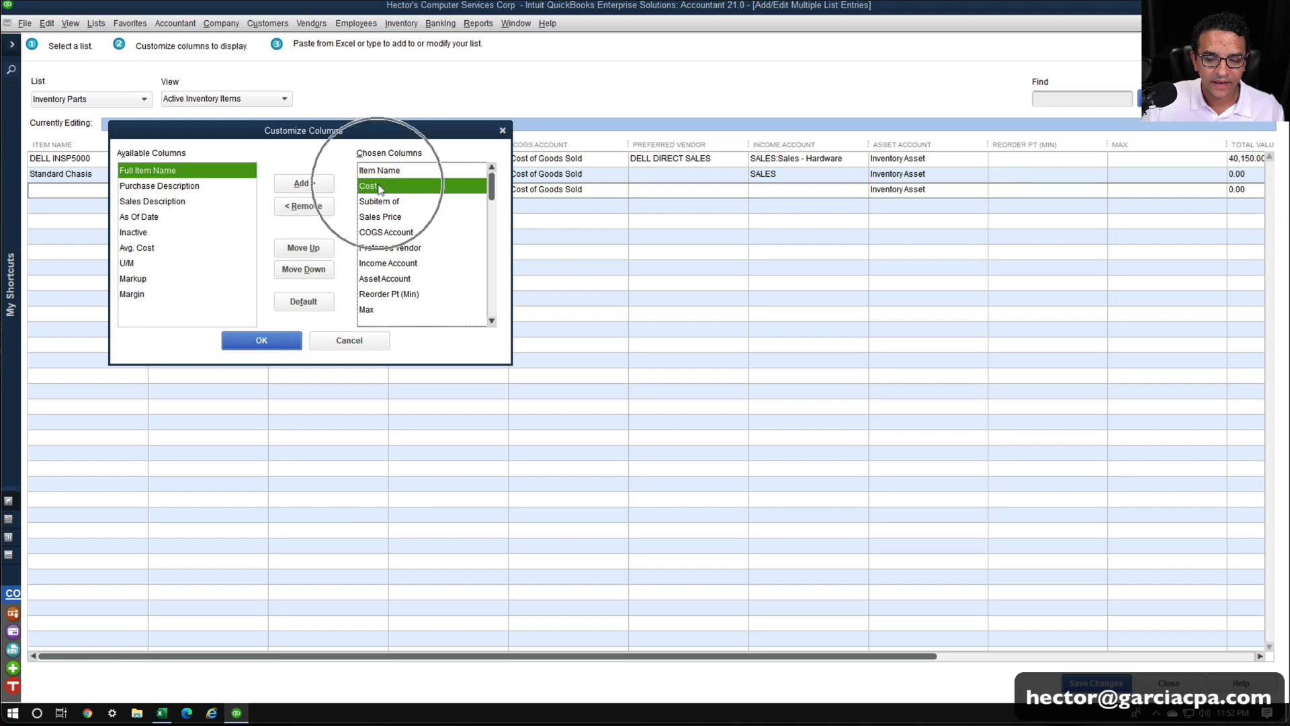
left_click(282, 341)
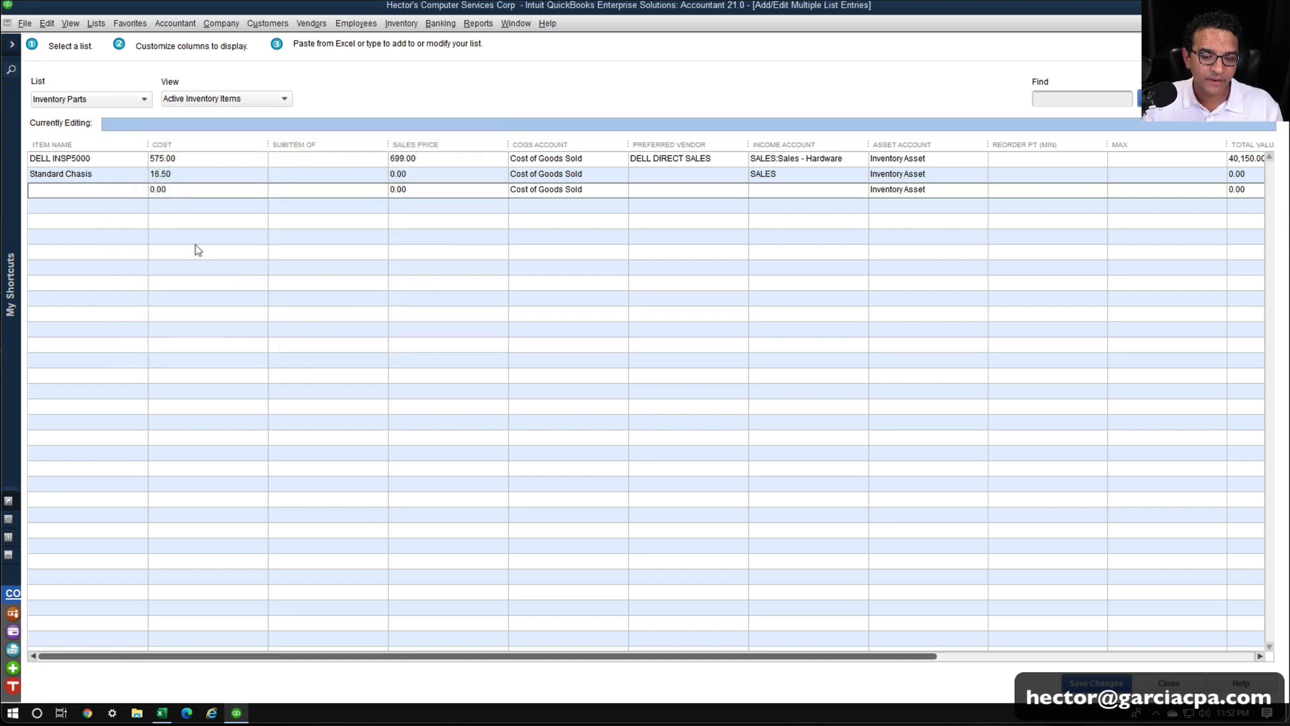
Copy the component names and costs, A2:B10 on Sheet2 in Excel, into the first empty row of the QuickBooks Inventory Parts list.
left_click(88, 190)
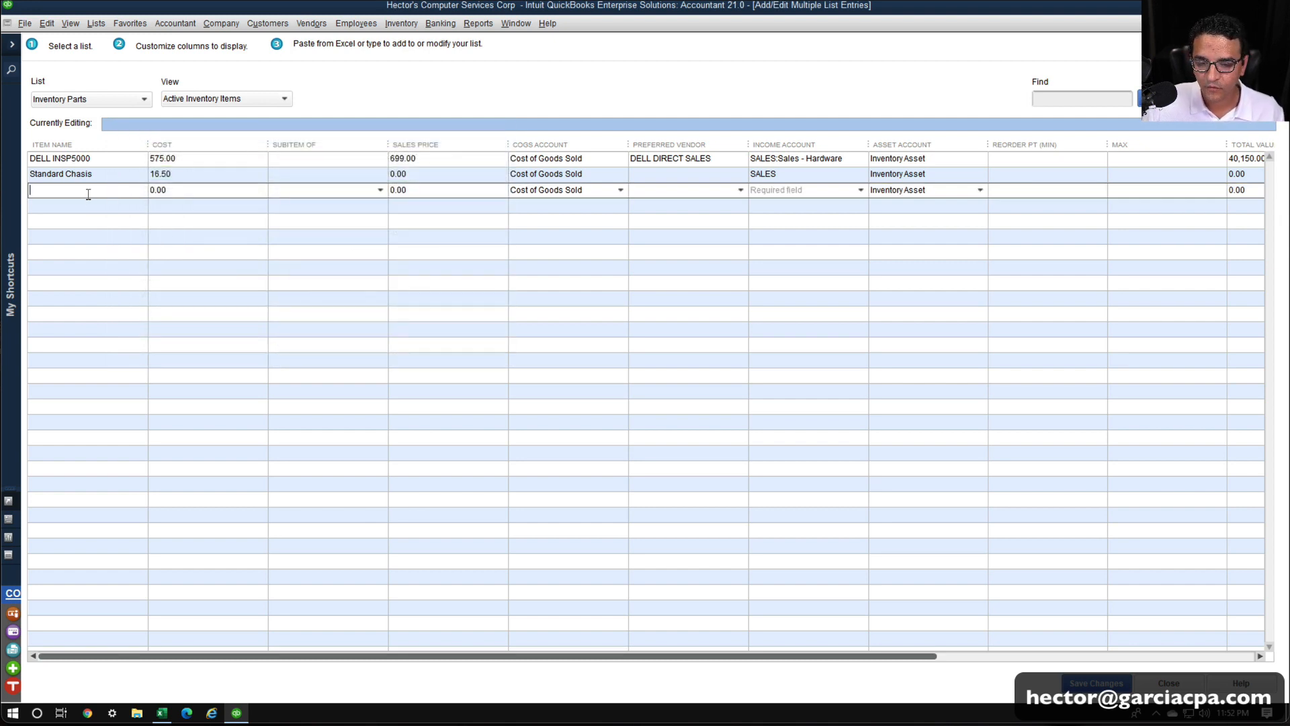
left_click(162, 713)
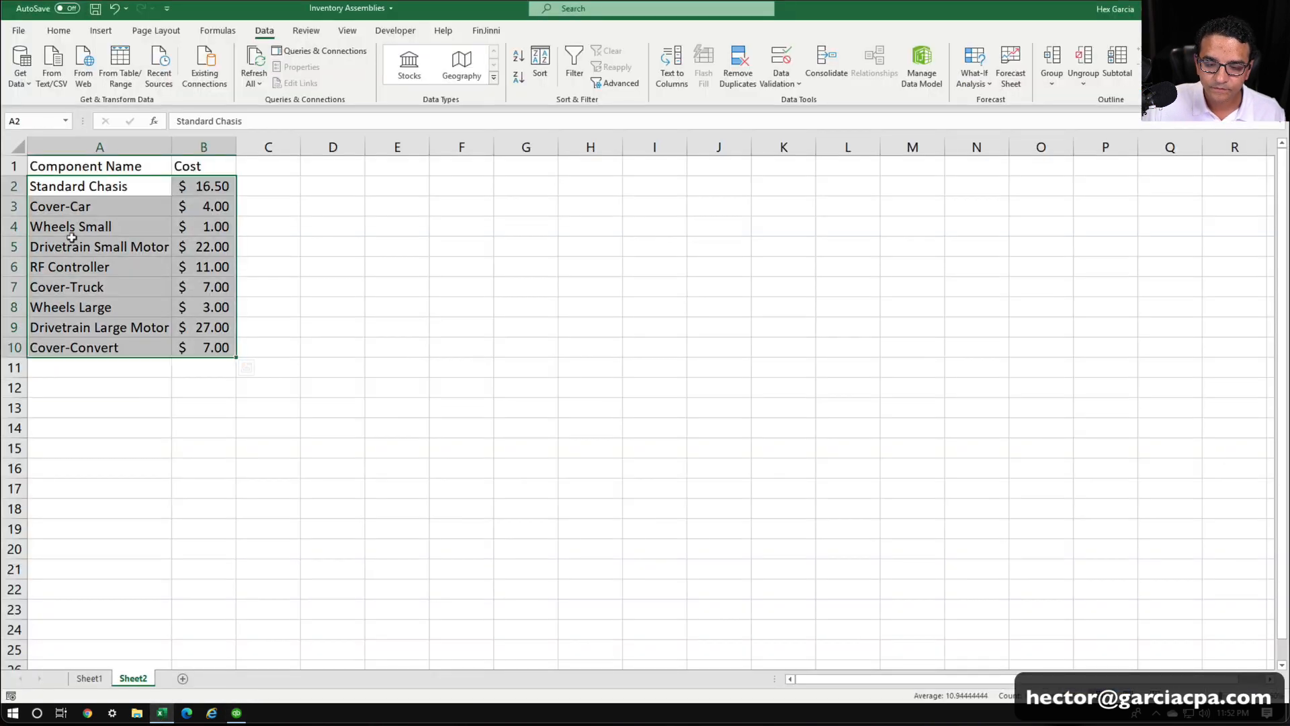
left_click_drag(60, 186, 207, 345)
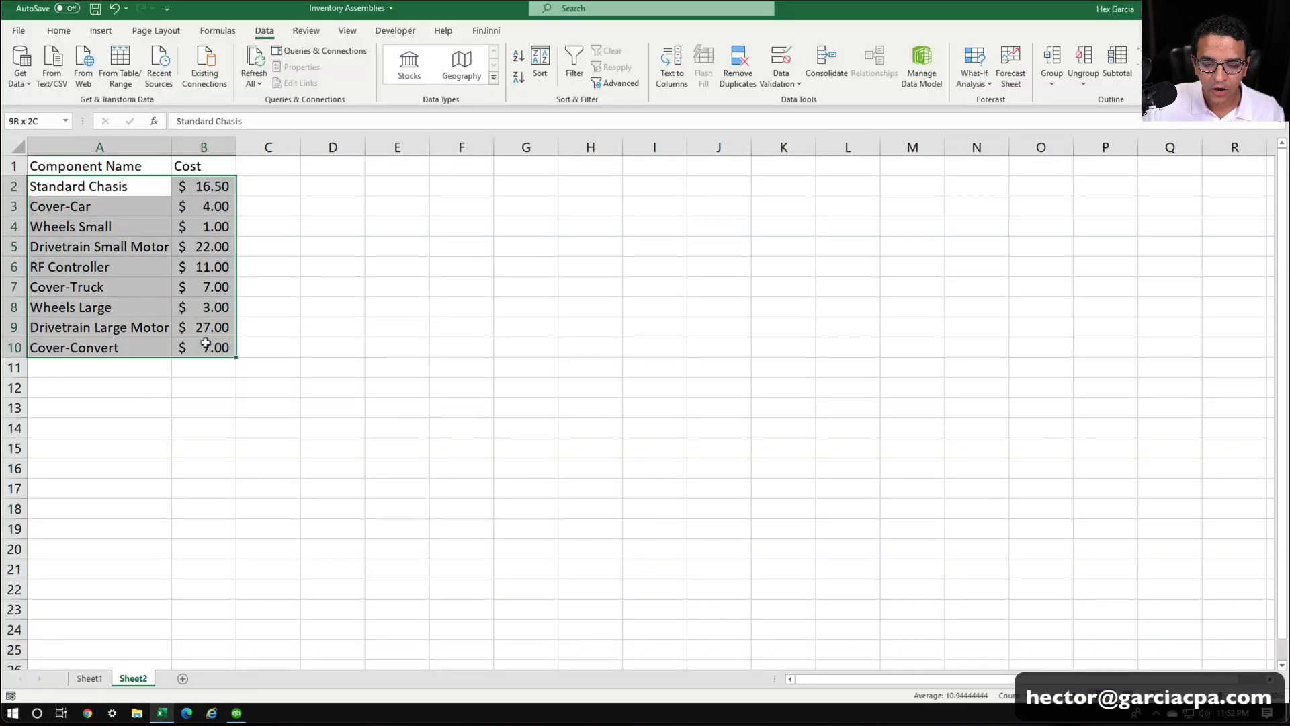
right_click(110, 227)
left_click(138, 251)
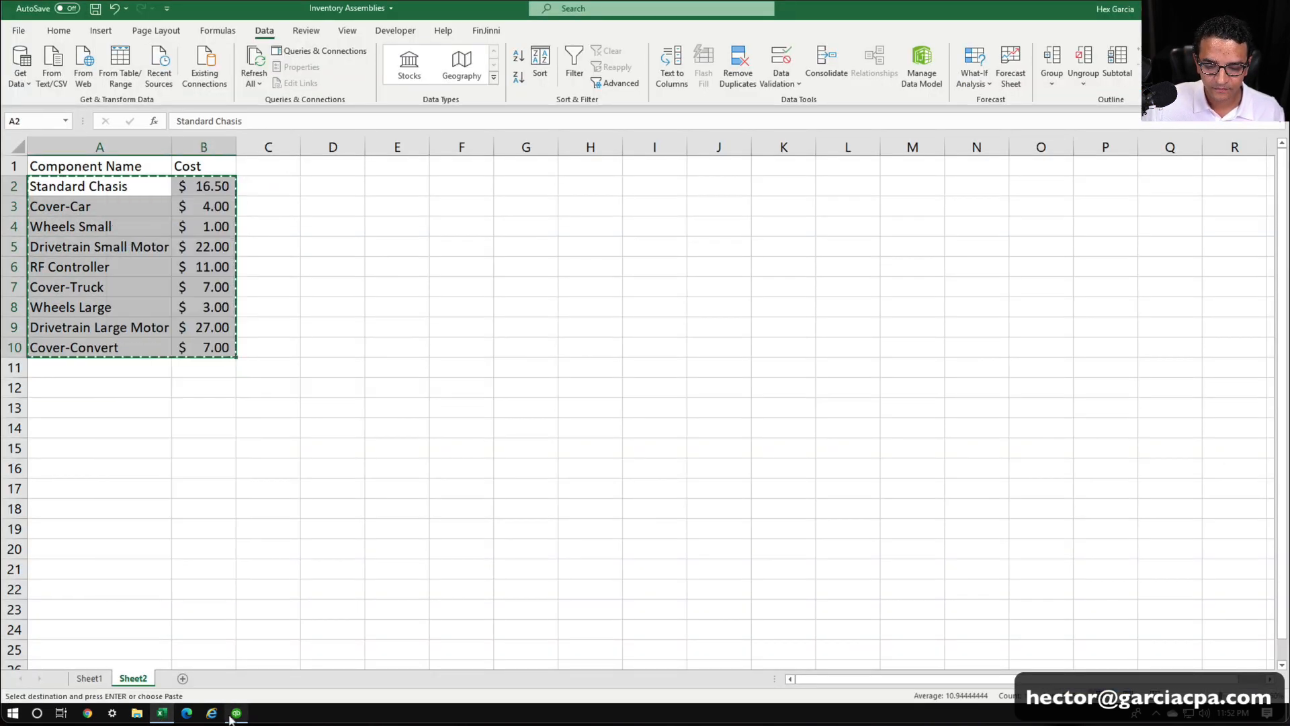
left_click(237, 712)
left_click(89, 215)
right_click(70, 190)
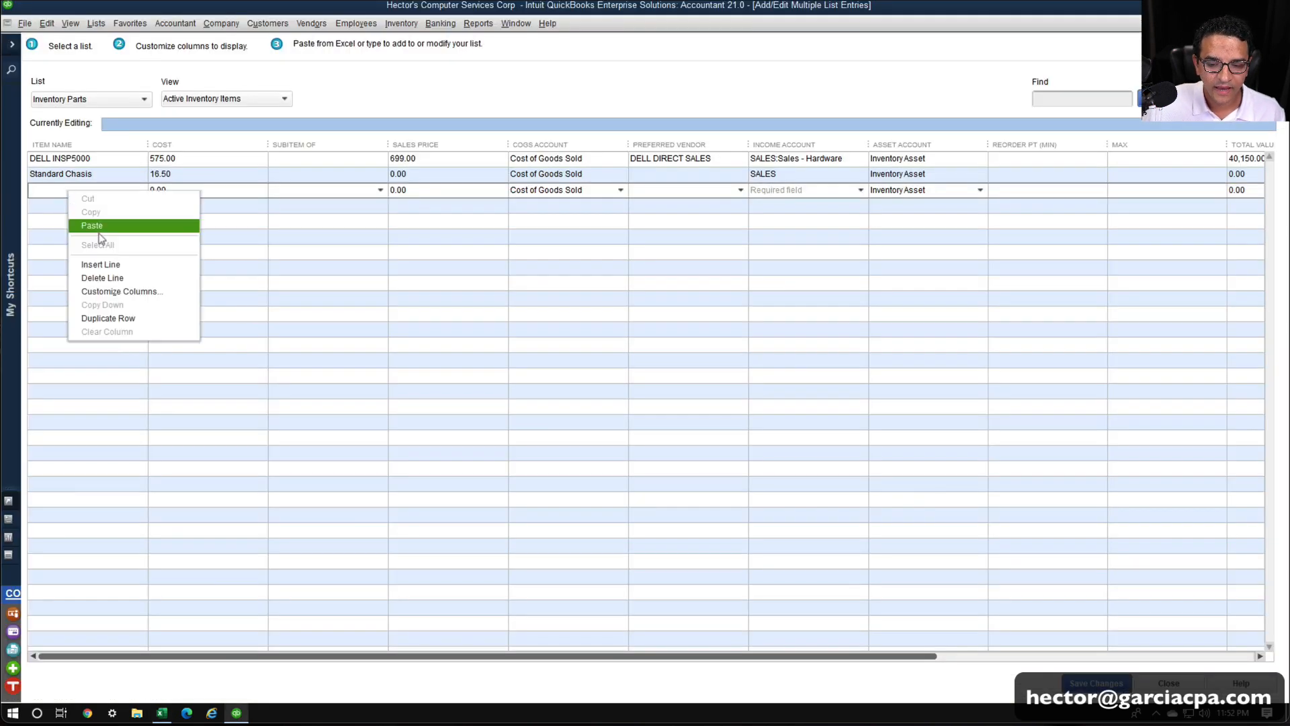
left_click(101, 224)
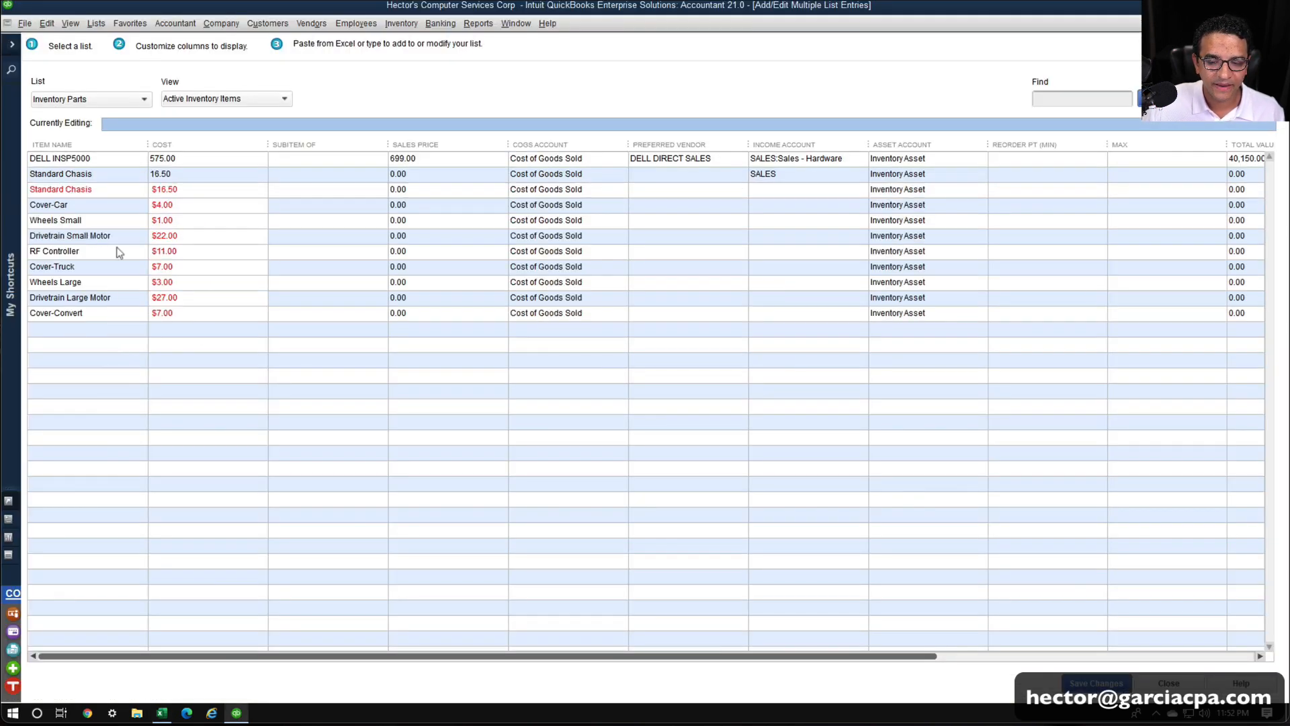
Discard the pasted inventory parts and close the Add/Edit Multiple List Entries window.
left_click(173, 205)
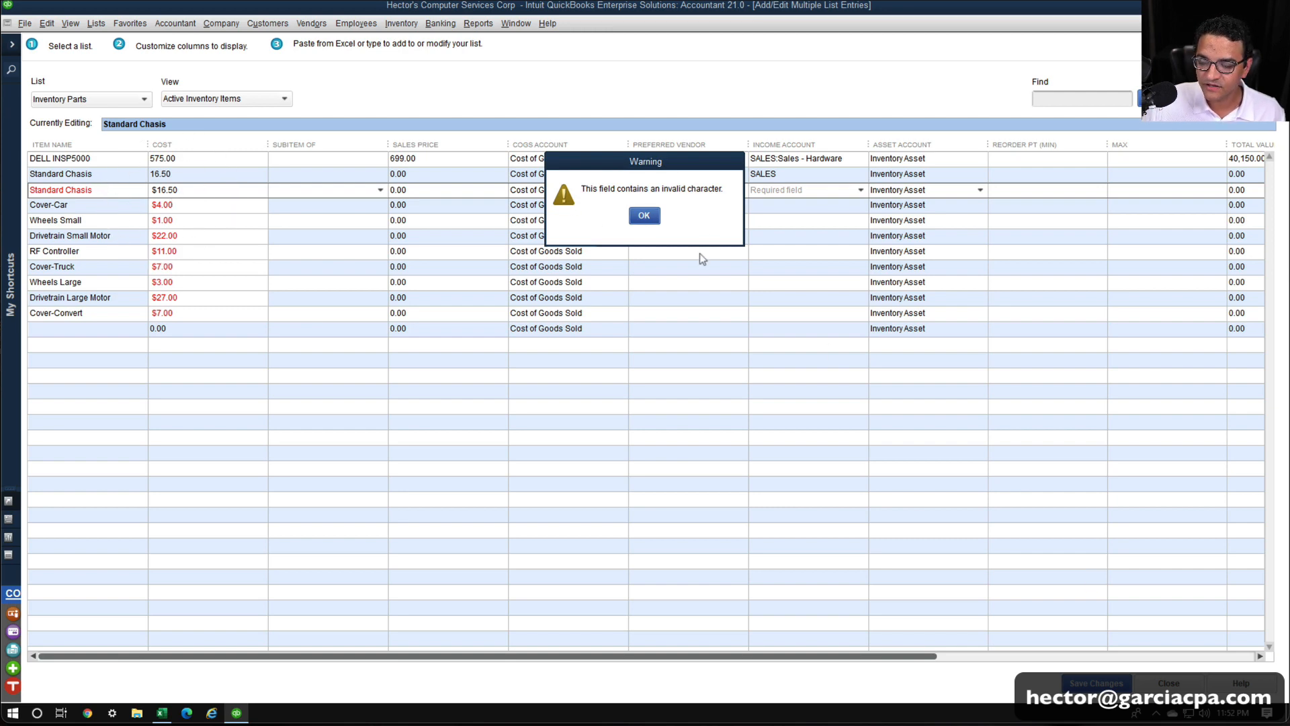
left_click(643, 216)
left_click(728, 264)
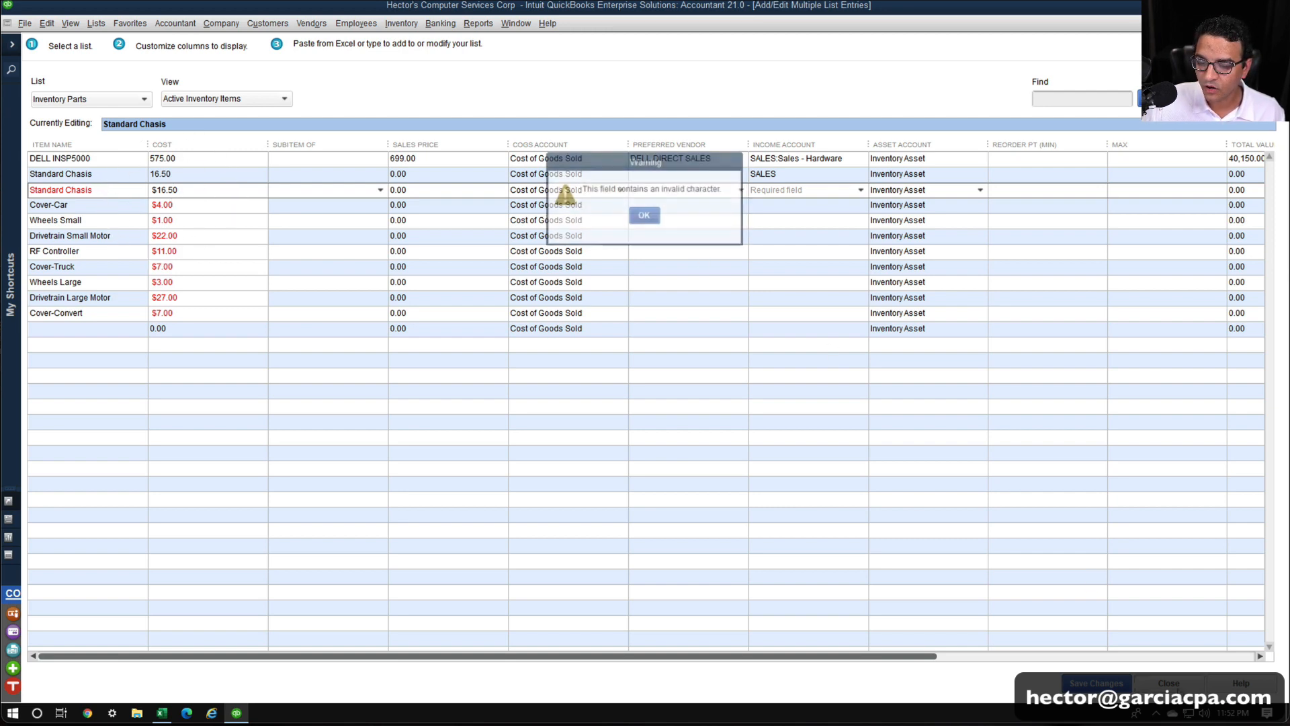
left_click(644, 216)
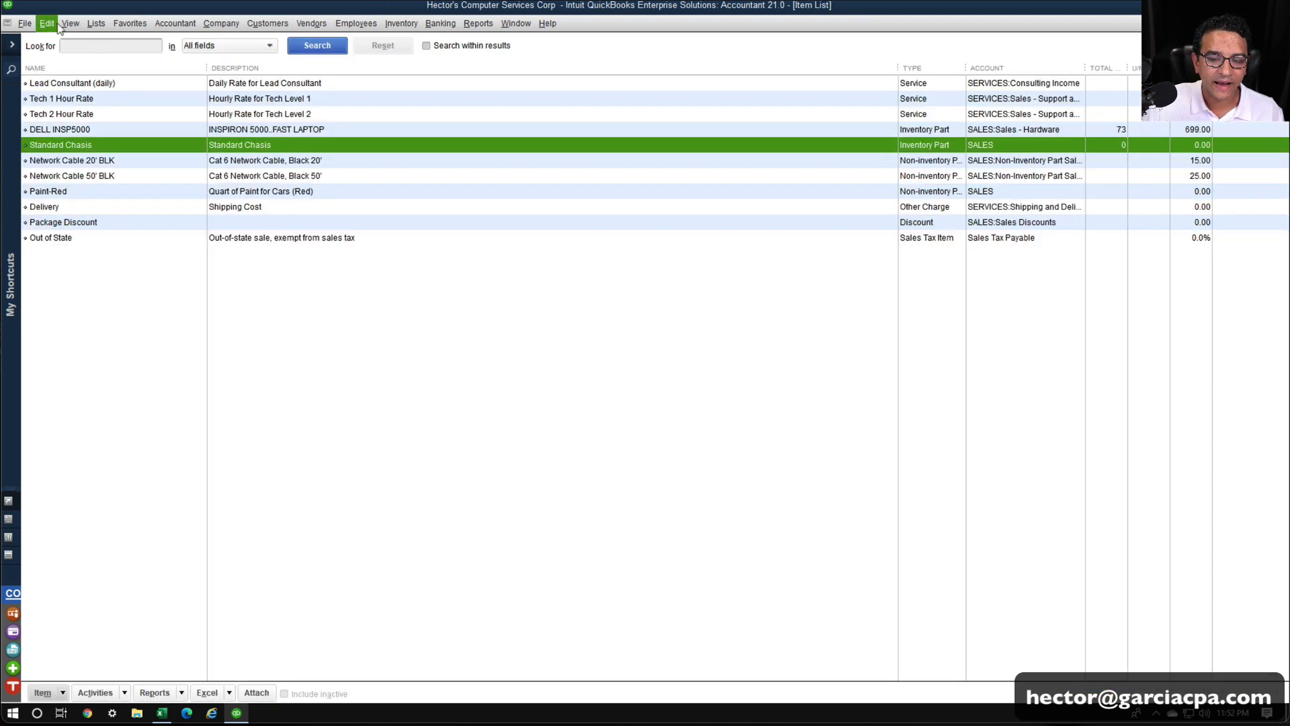
Reopen Add/Edit Multiple List Entries and display the Inventory Parts list.
left_click(55, 23)
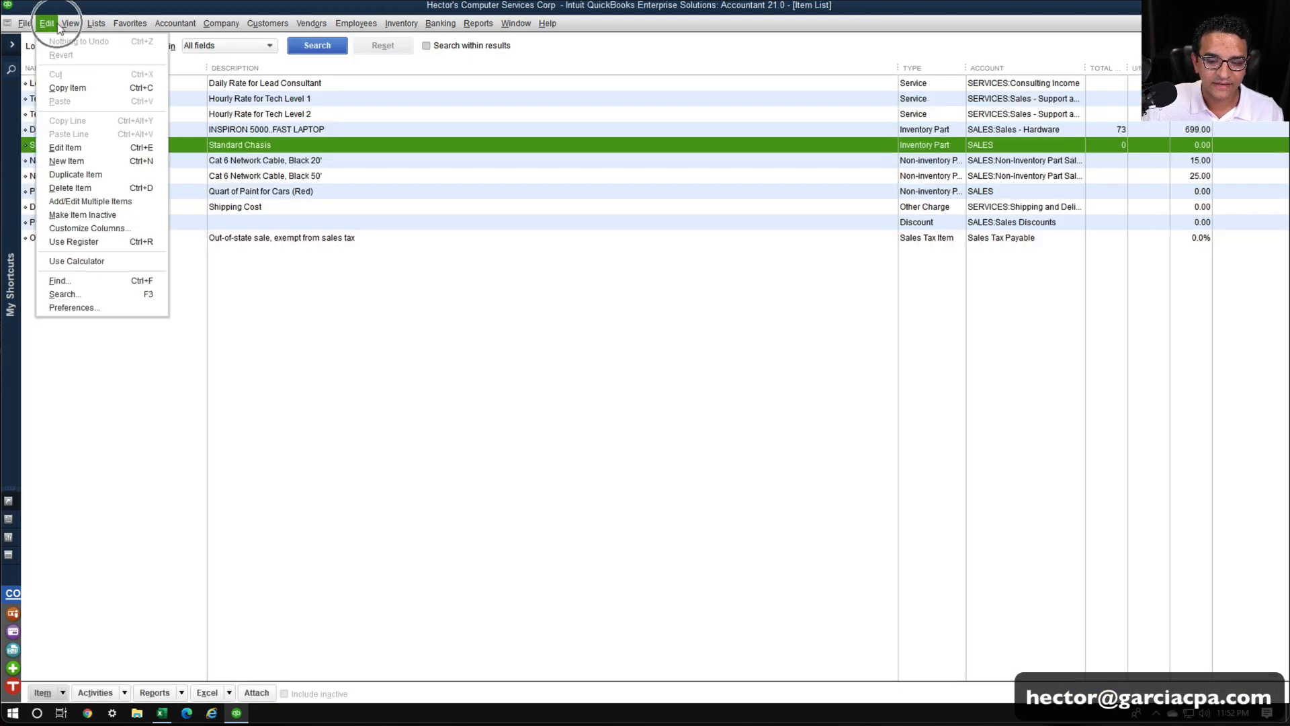
mouse_move(96, 24)
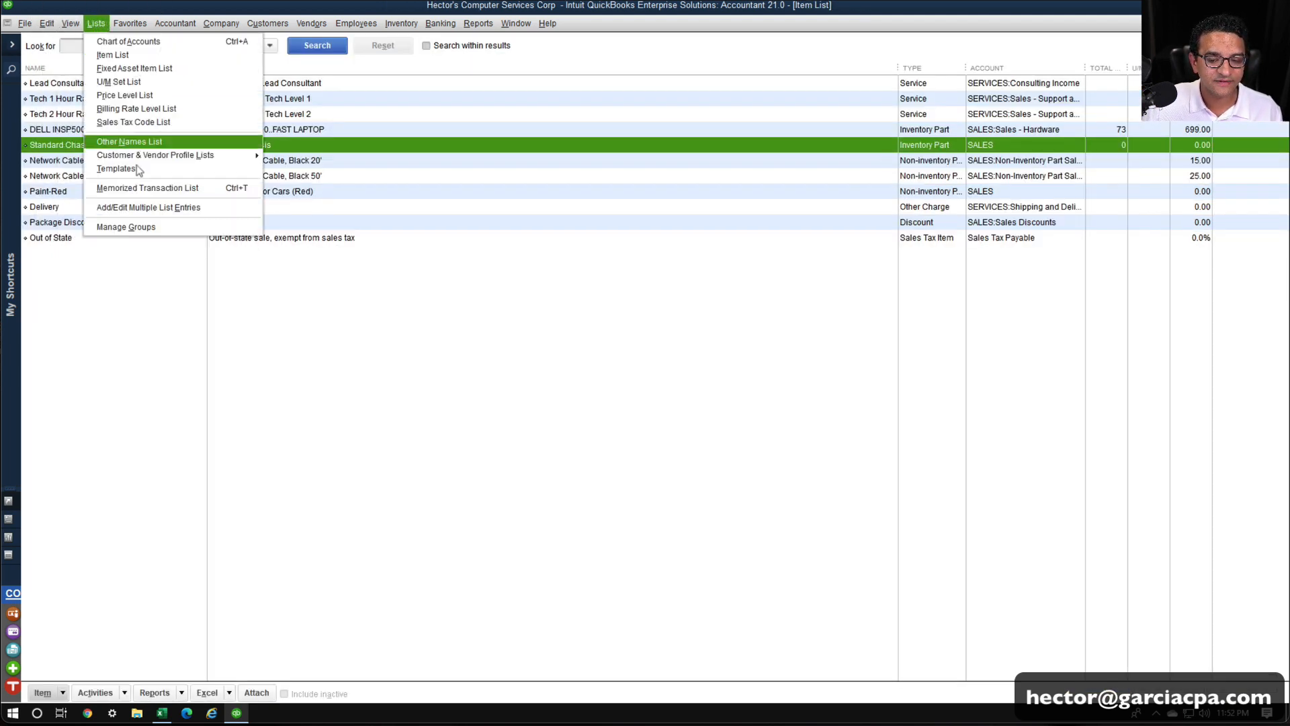
left_click(143, 207)
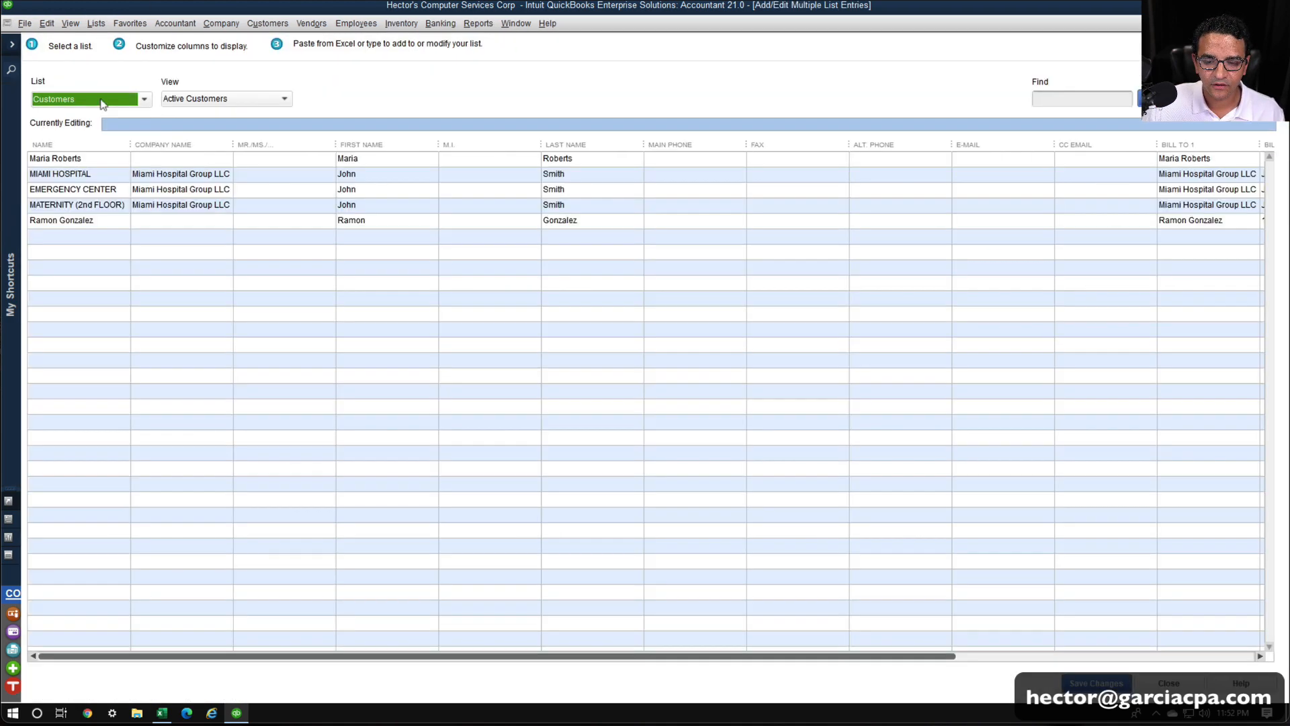
left_click(100, 99)
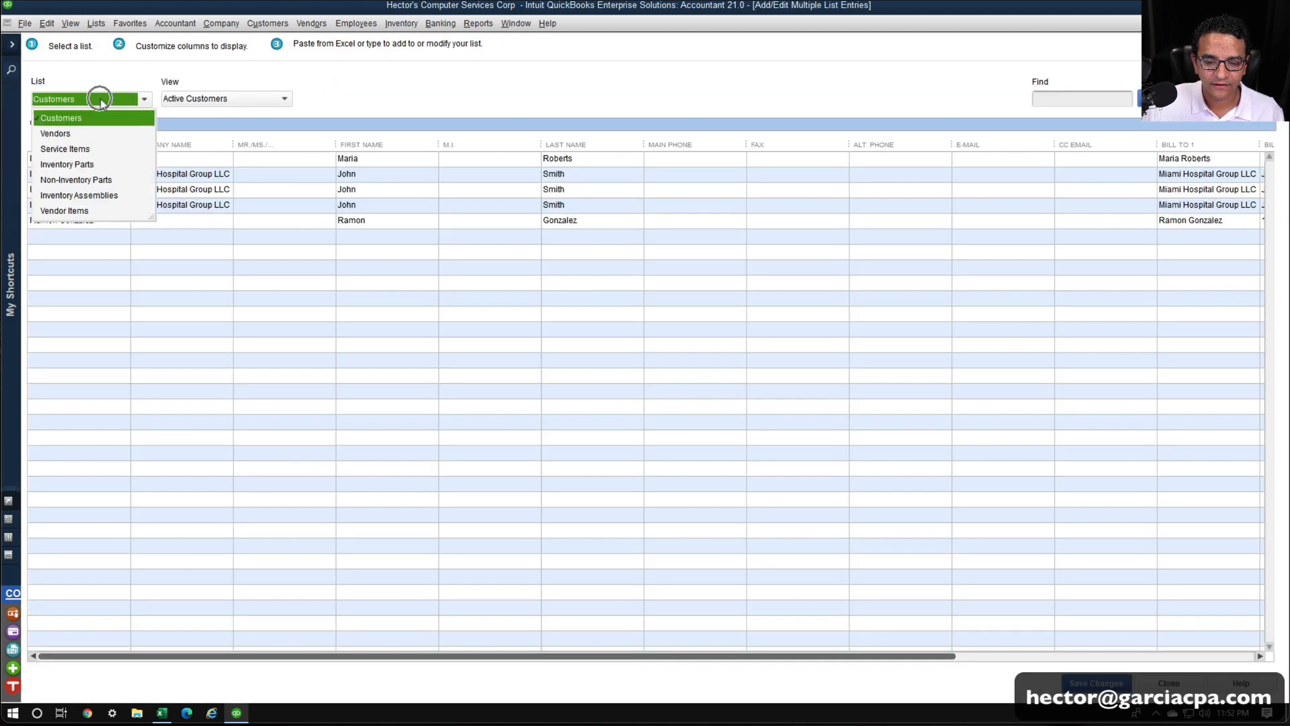
left_click(80, 165)
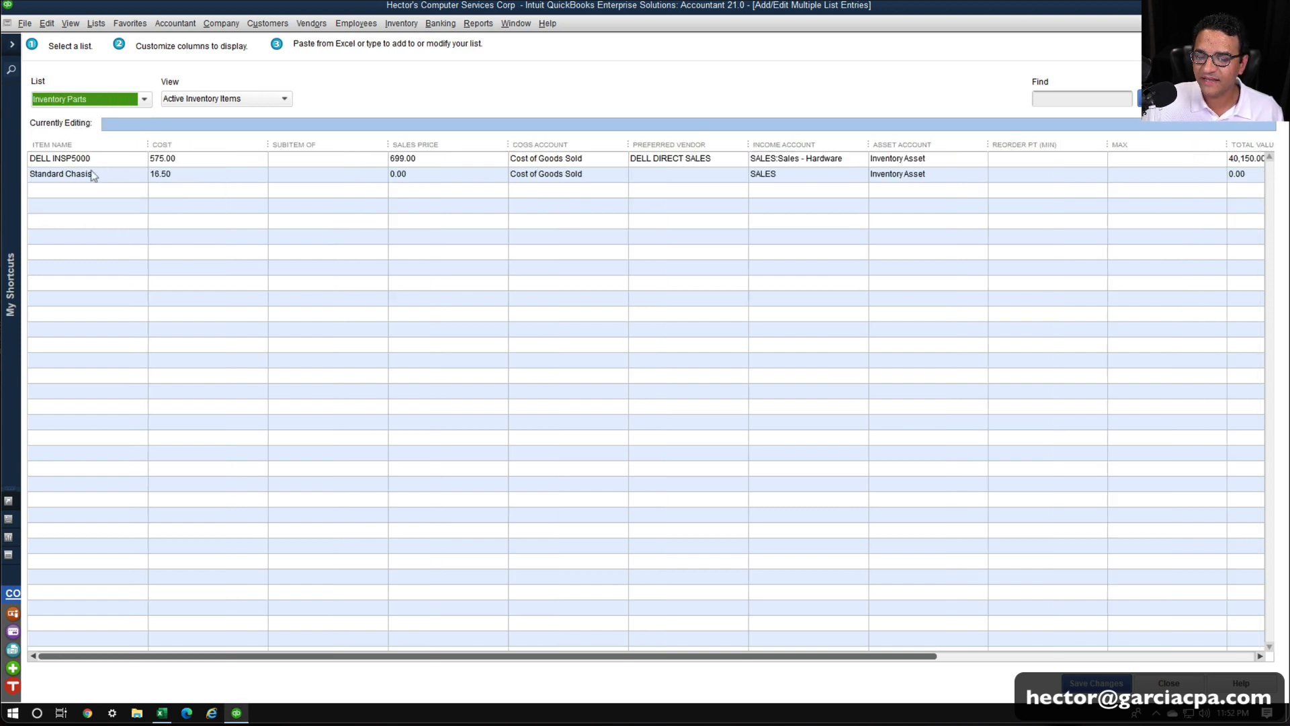
Filter the Inventory Parts list to Unsaved Inventory Items to check for leftover entries.
left_click(203, 100)
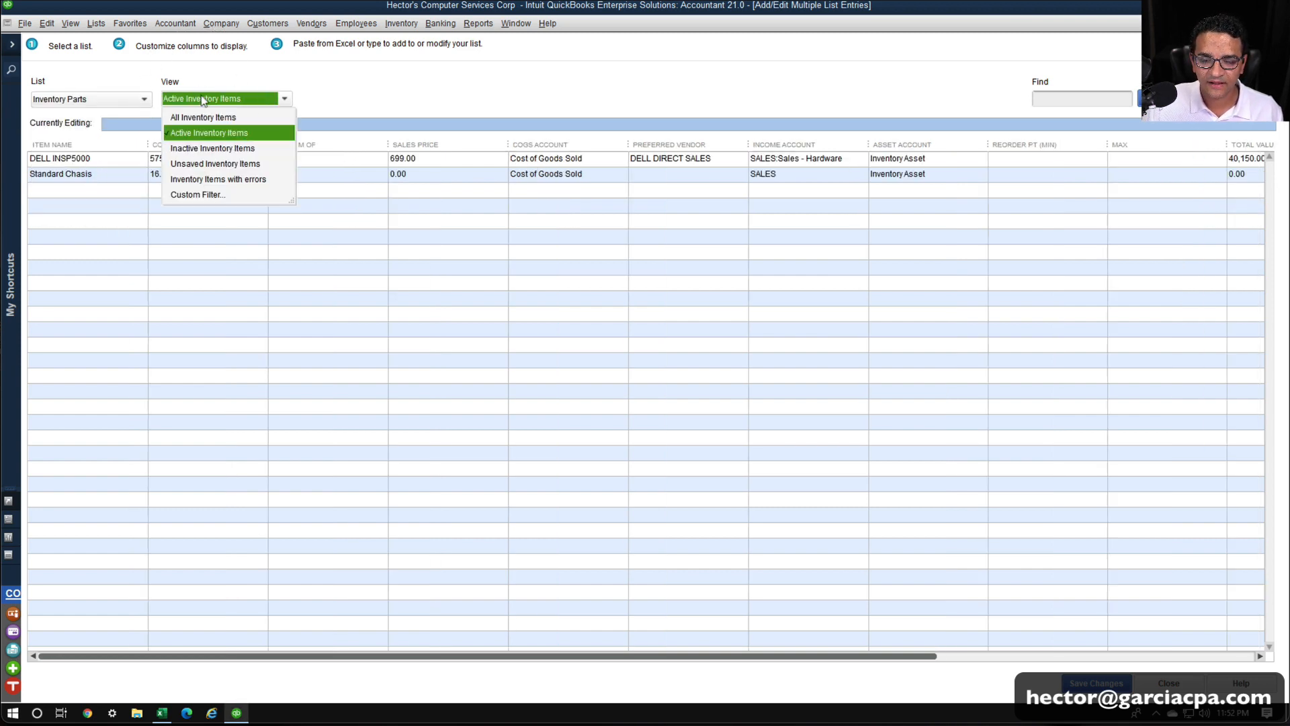
left_click(232, 154)
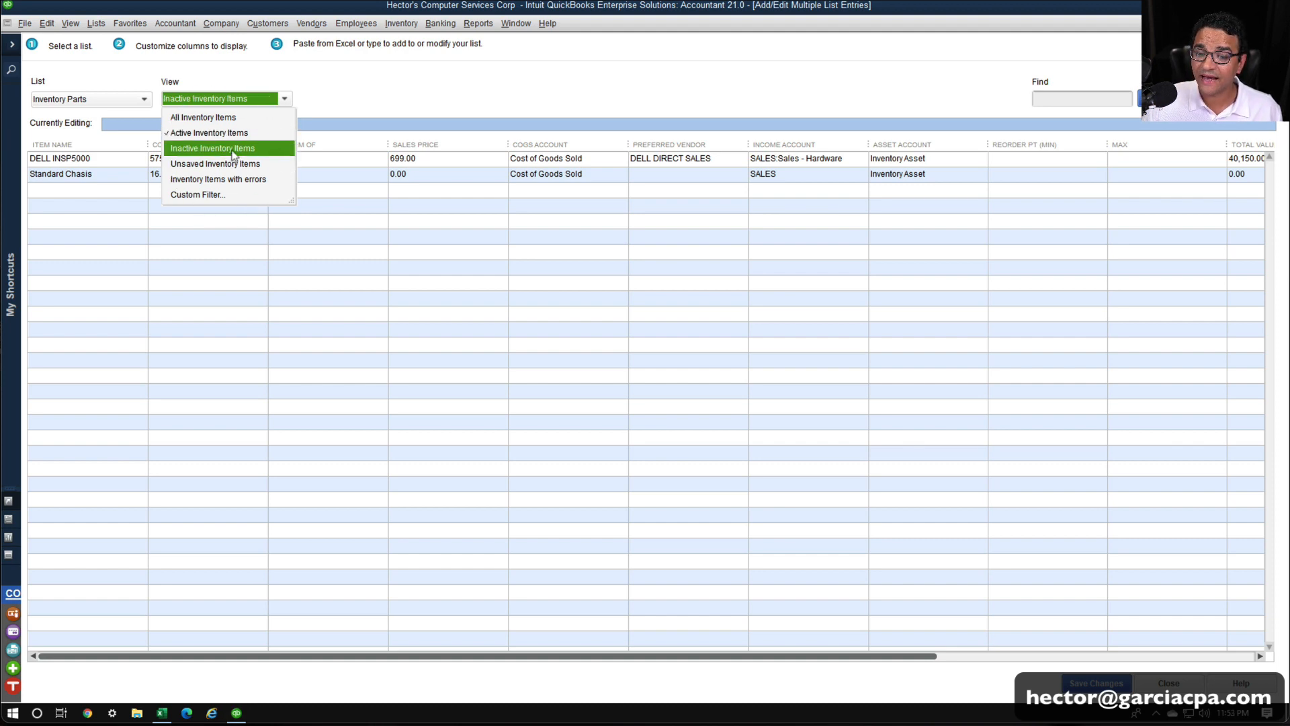
left_click(231, 164)
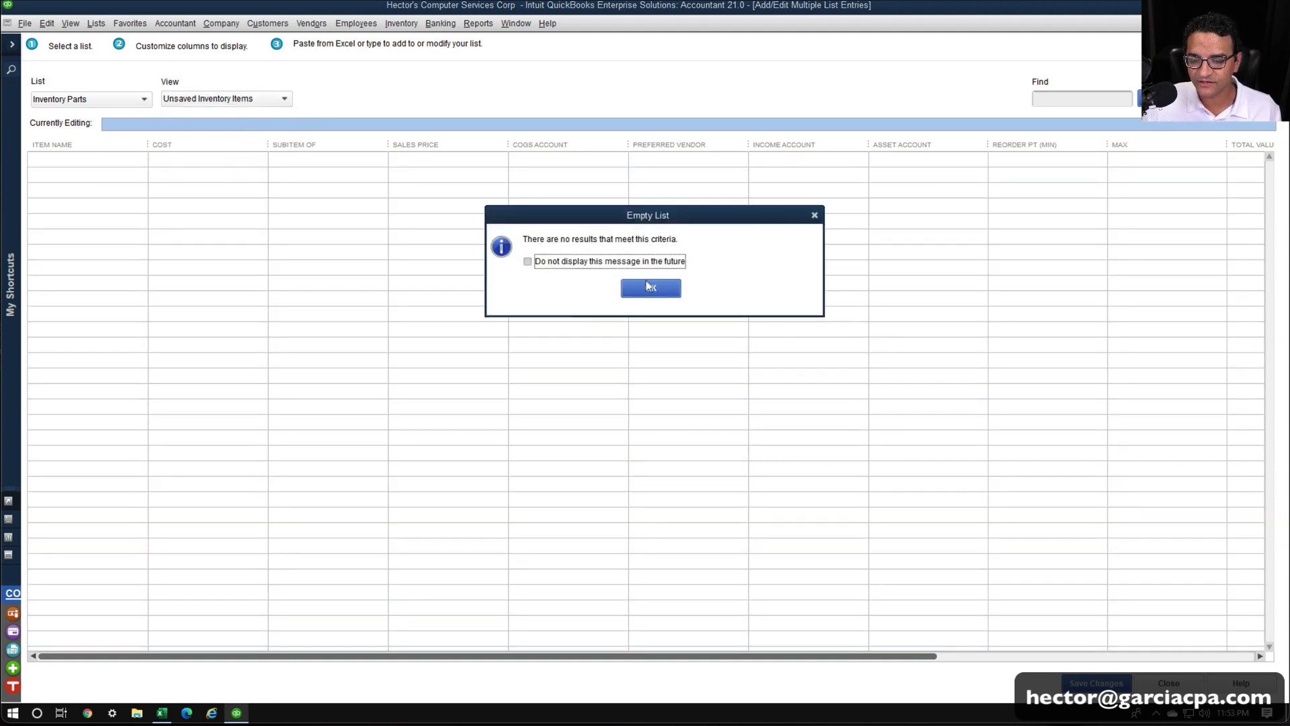
left_click(640, 290)
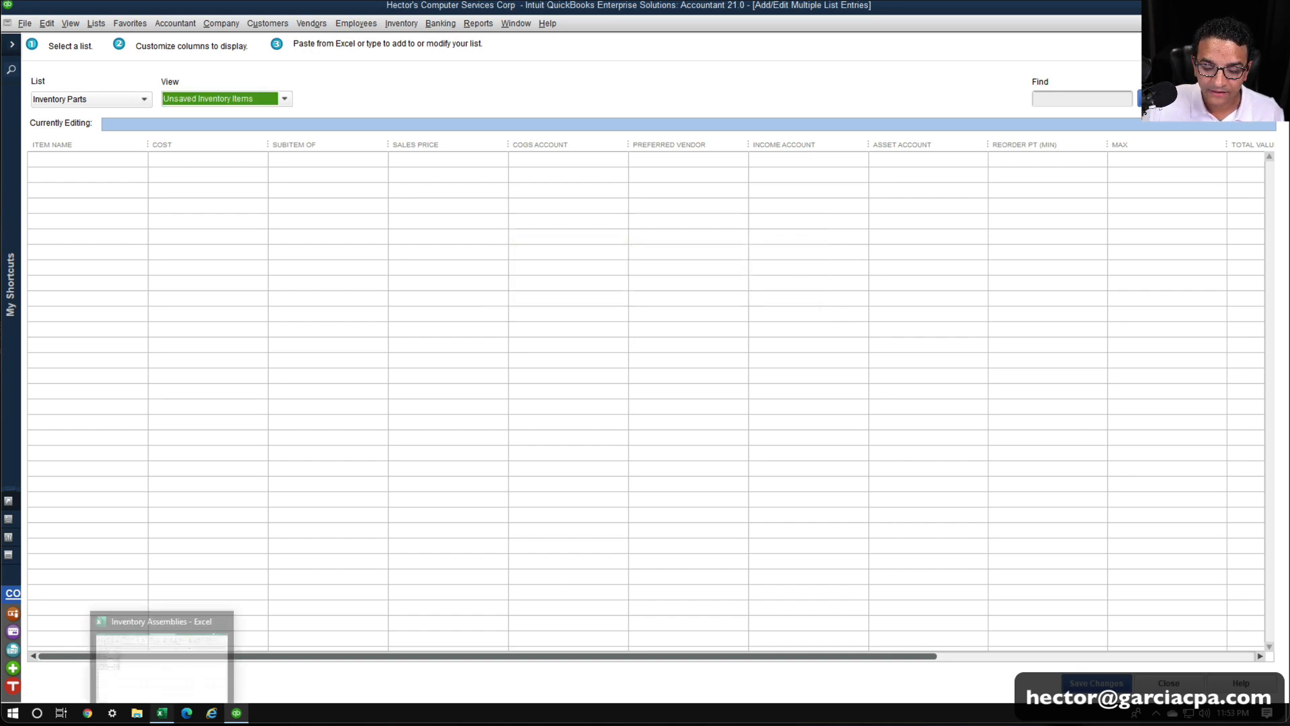
Switch to Excel and change the format of the costs in B2:B10 on Sheet2 to Number.
left_click(161, 716)
left_click(269, 487)
left_click_drag(214, 190, 209, 350)
left_click(59, 31)
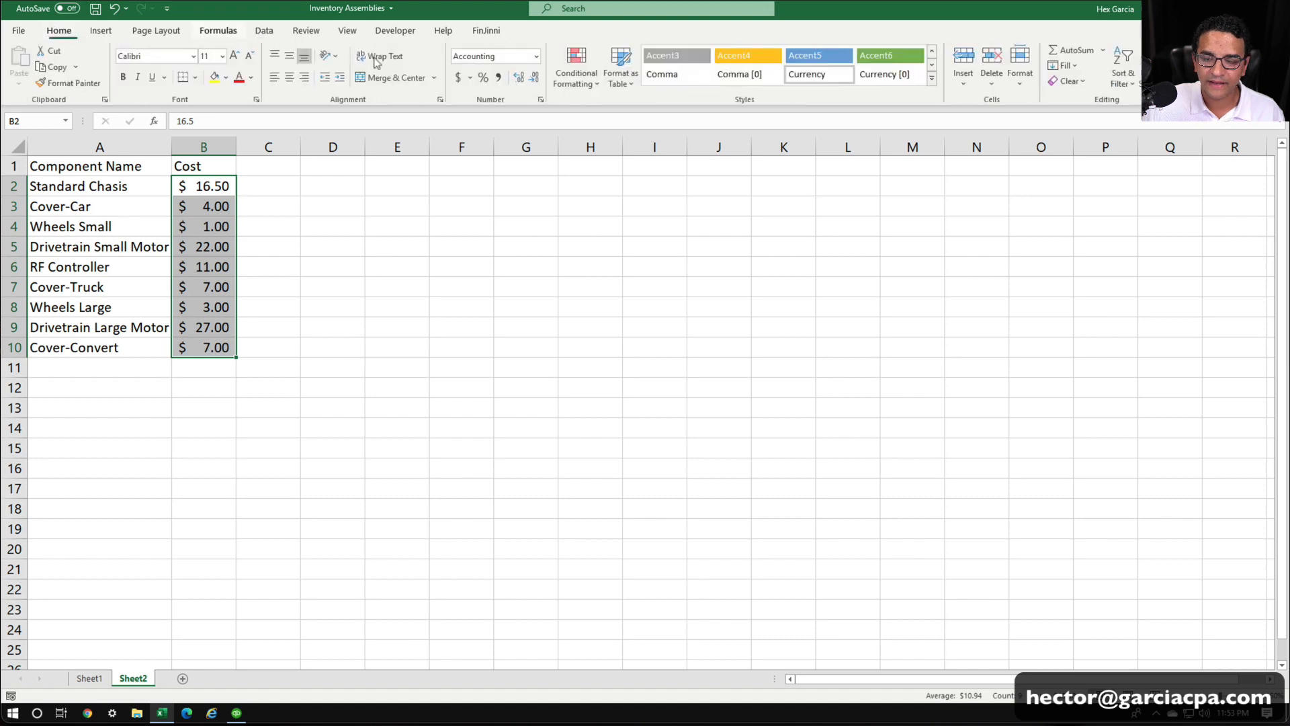
left_click(538, 57)
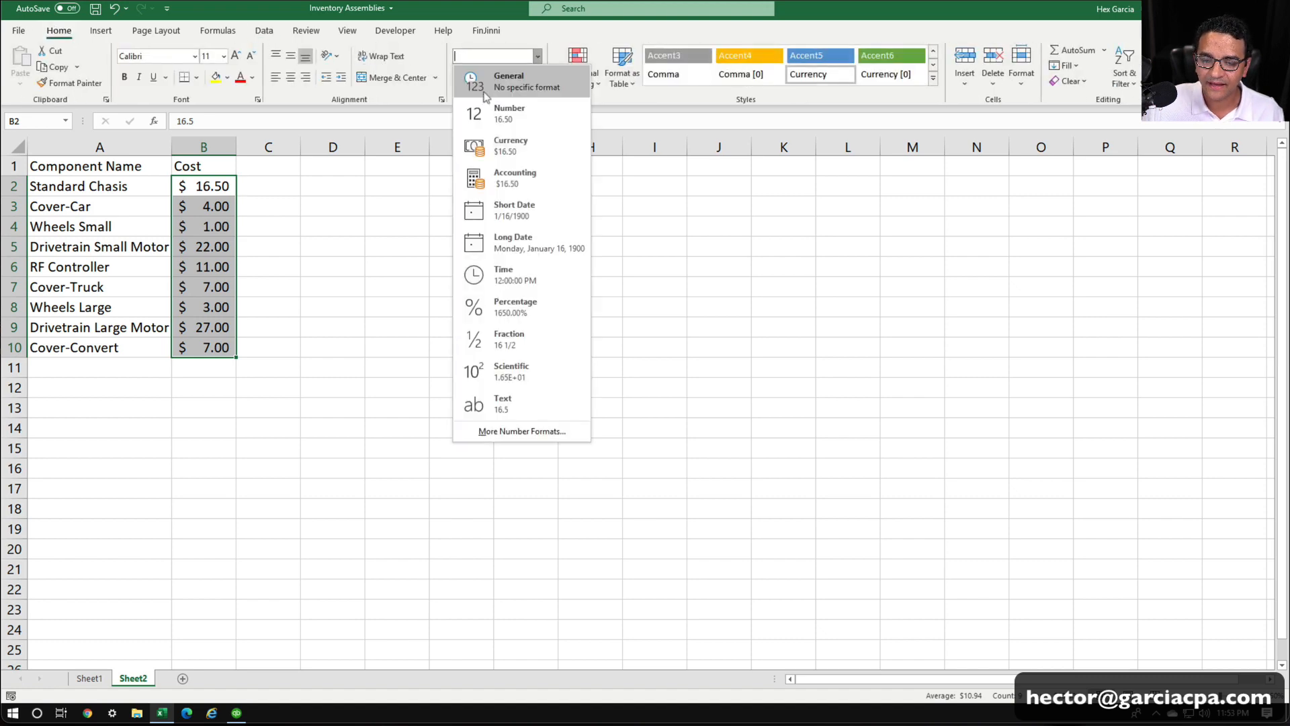
left_click(509, 113)
left_click(329, 327)
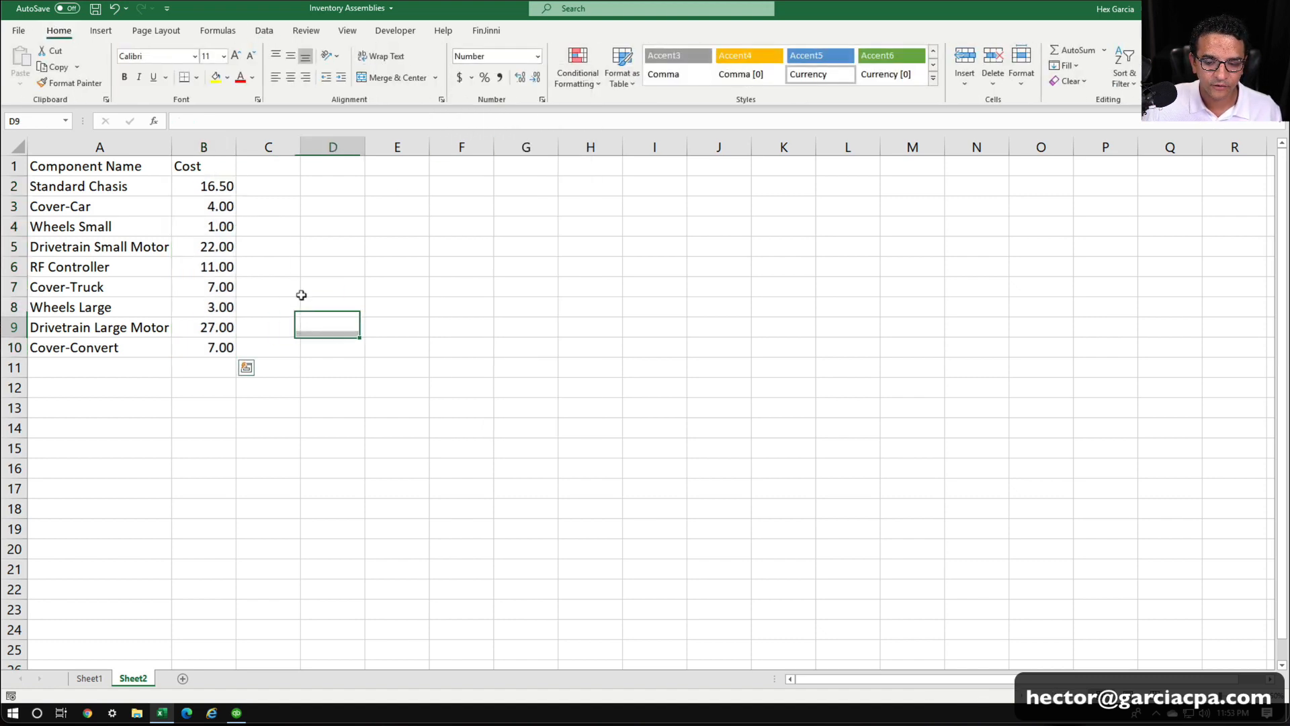
Copy the component names and costs in A2:B10 from Sheet2 and paste them into the QuickBooks Inventory Parts list, starting at the first item name.
left_click_drag(72, 176, 215, 338)
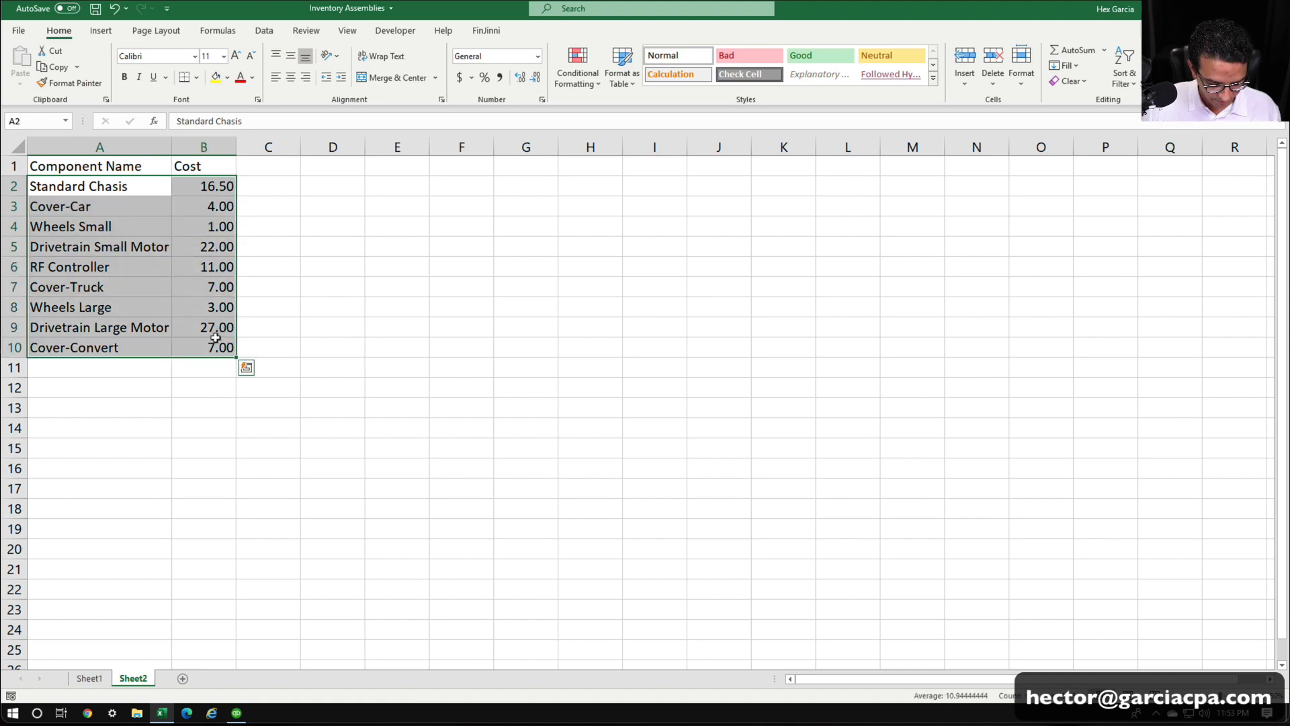
key("ctrl+c")
key("alt+Tab")
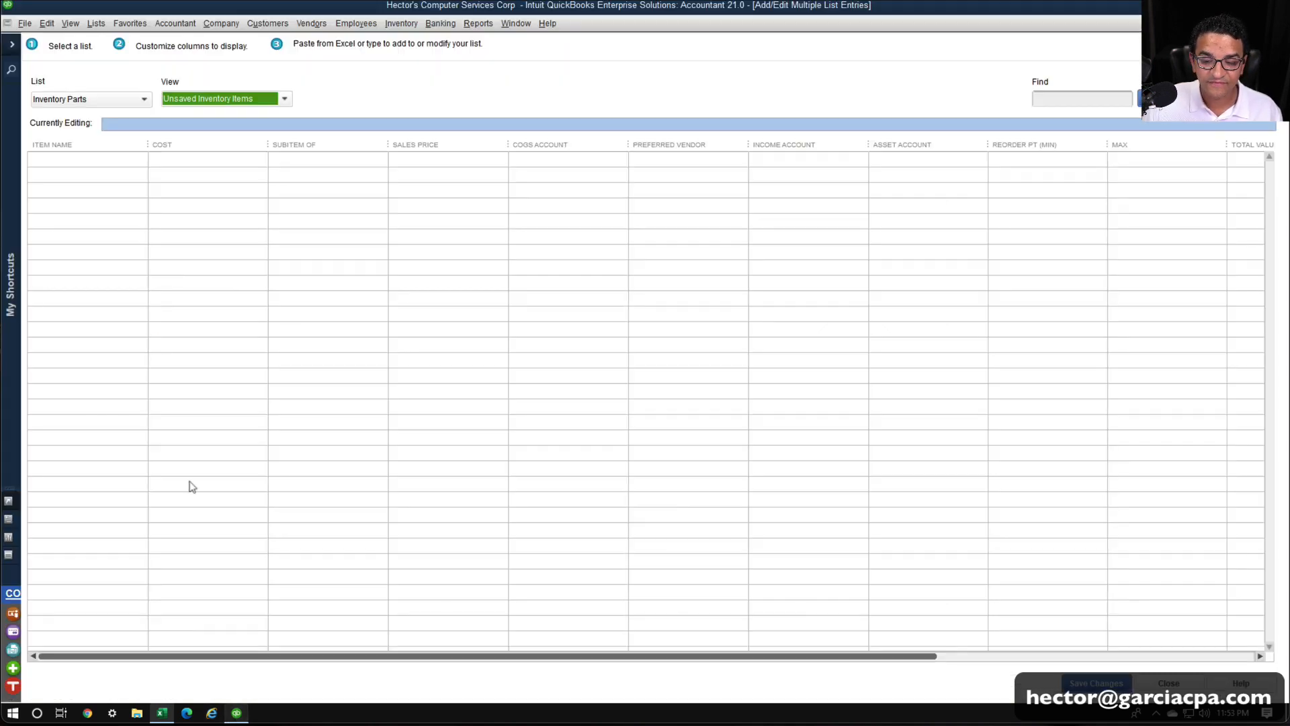
left_click(74, 160)
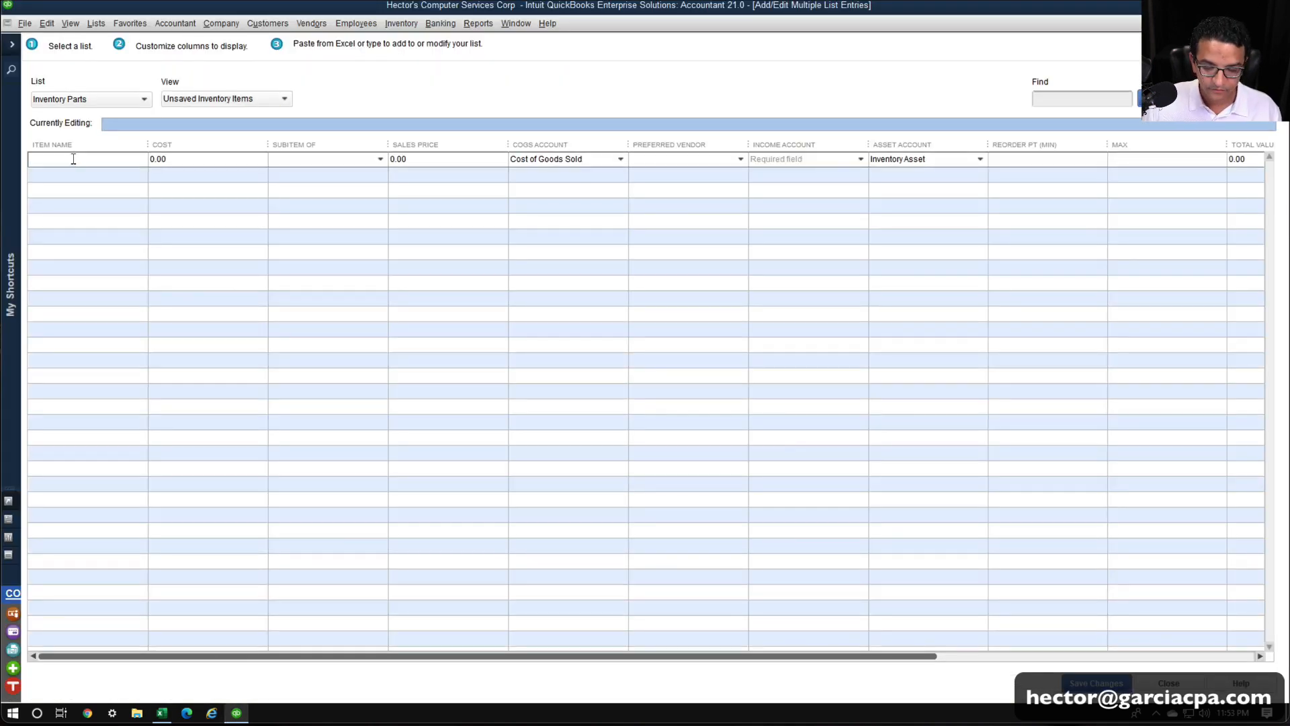
key("ctrl+v")
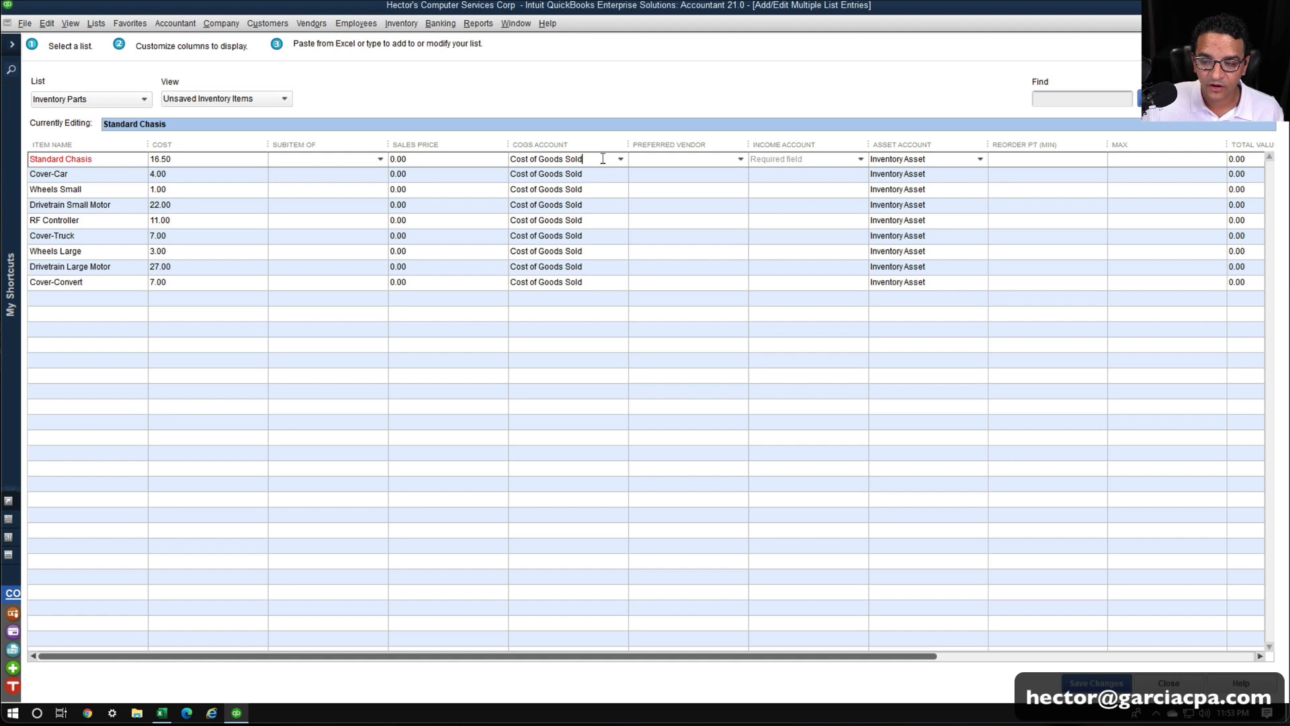
Set the income account of Standard Chasis to SALES and copy it down to all the pasted inventory parts.
left_click(859, 160)
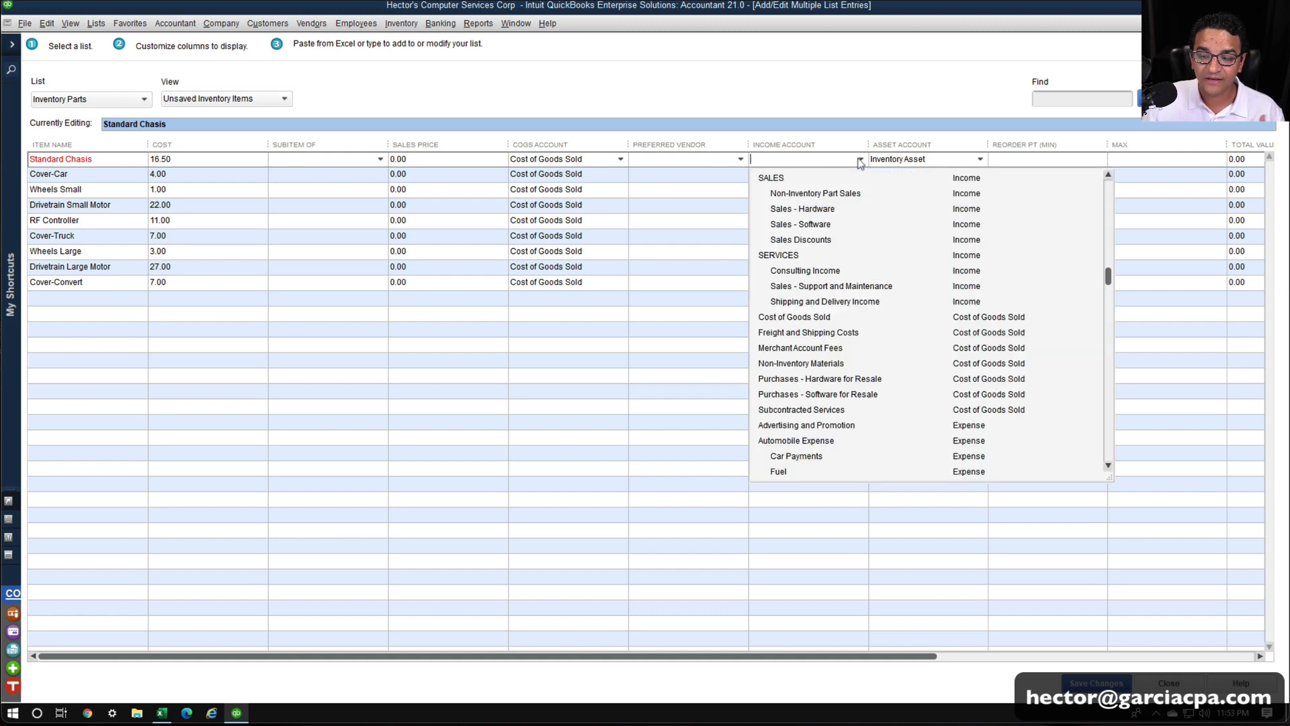
left_click(979, 160)
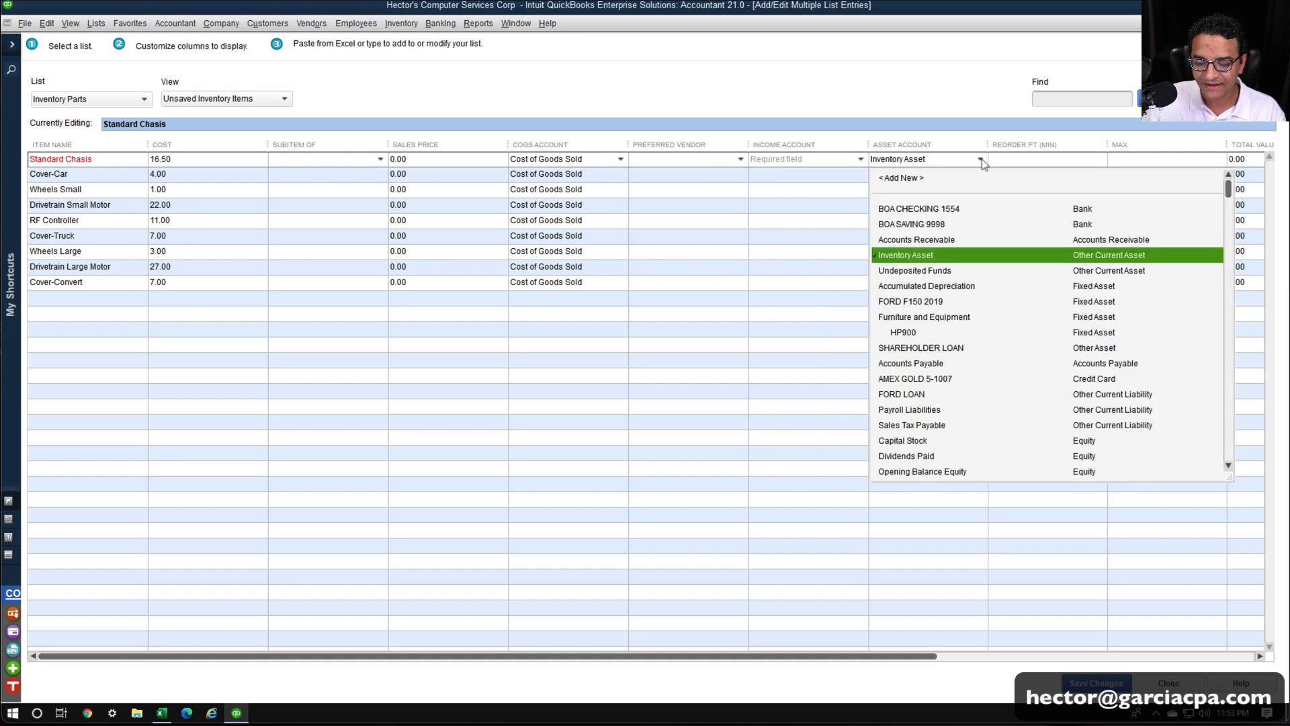
left_click(979, 160)
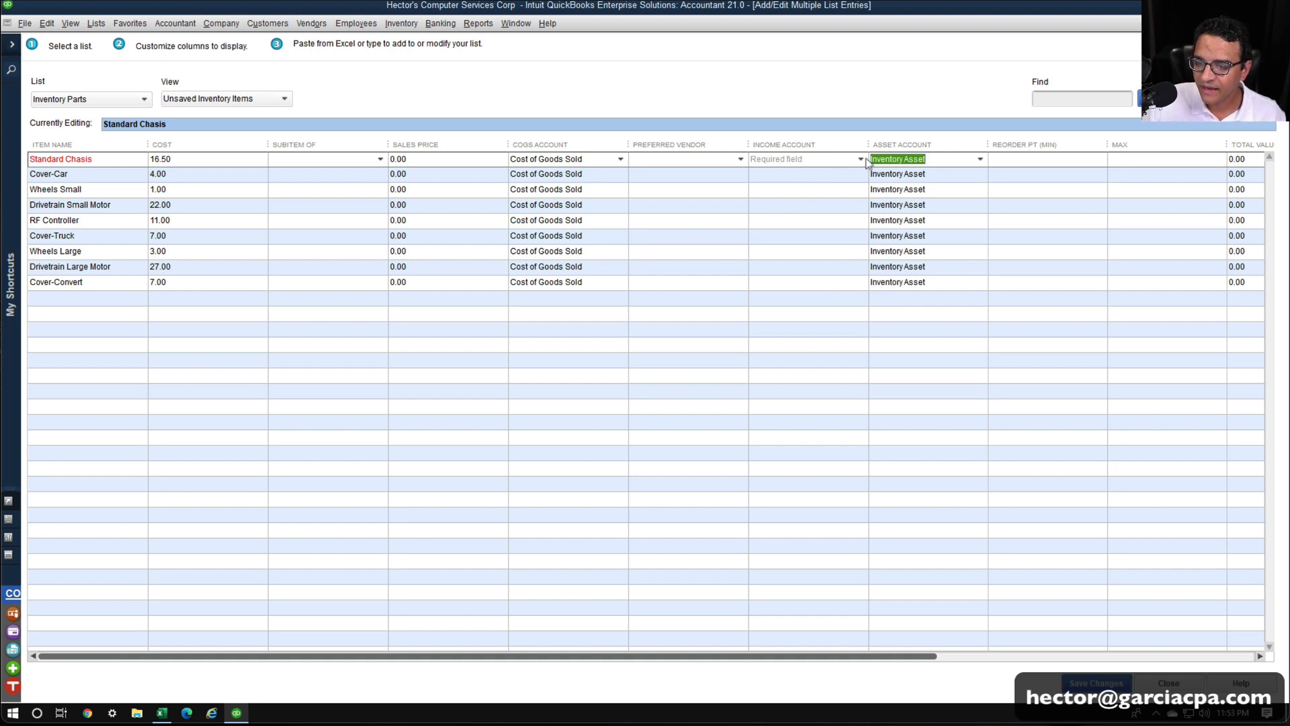
left_click(860, 160)
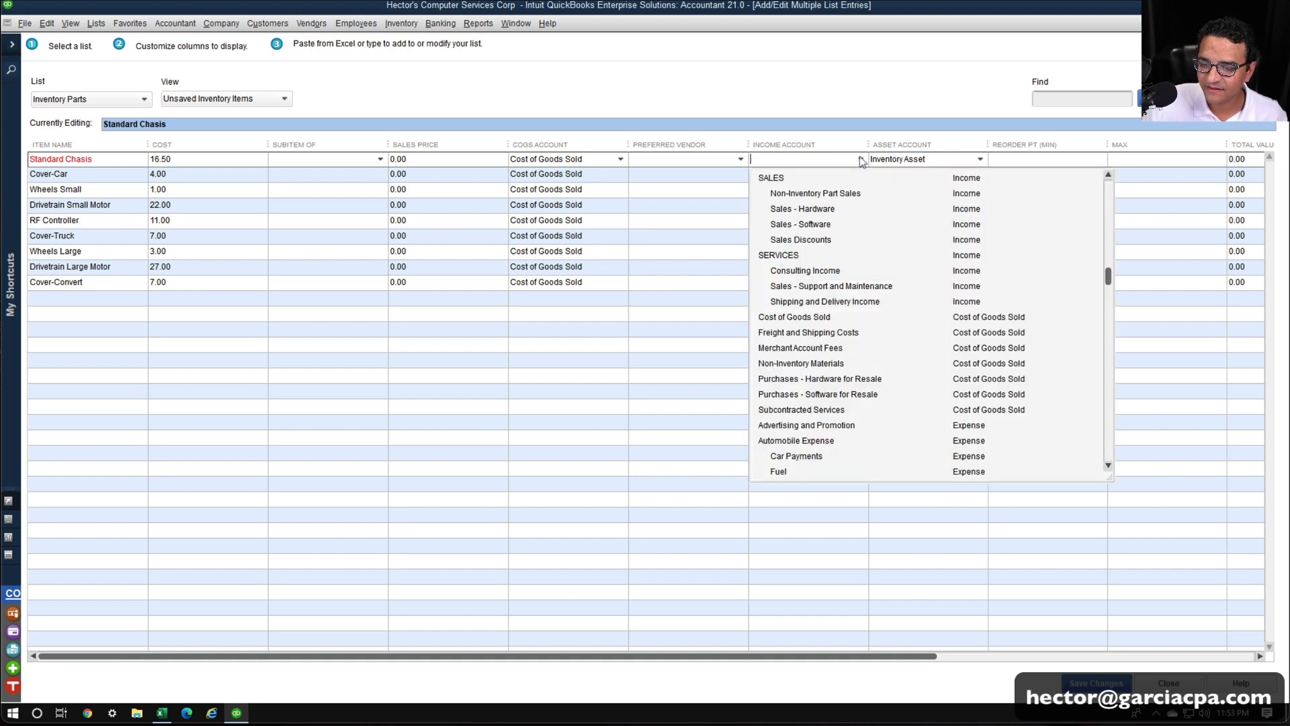
left_click(781, 177)
left_click(780, 177)
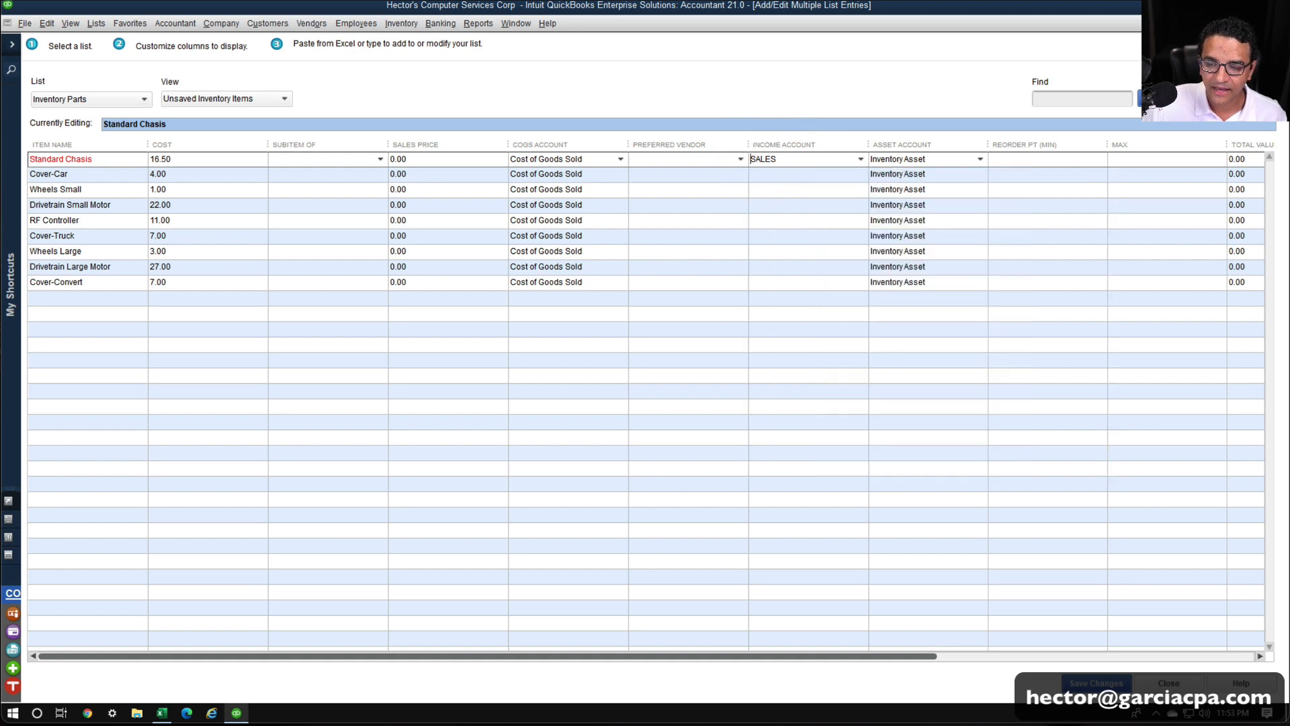
right_click(787, 160)
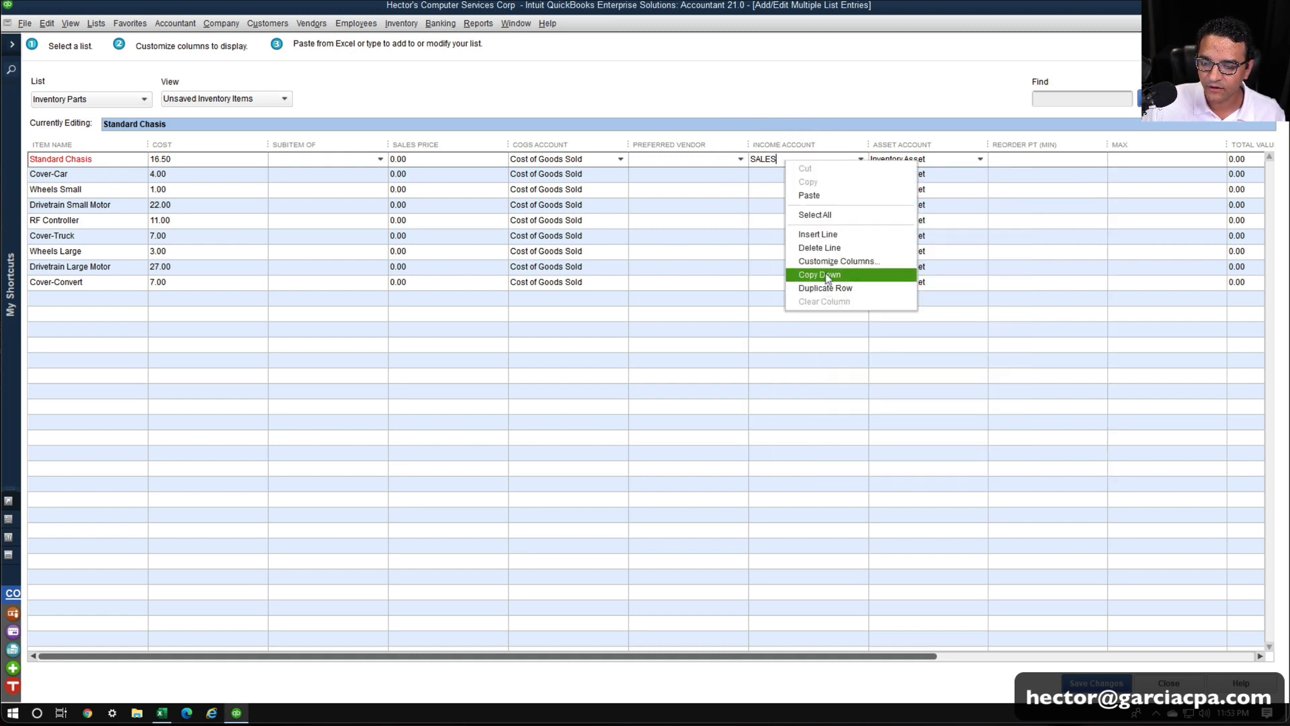
left_click(821, 275)
left_click(541, 296)
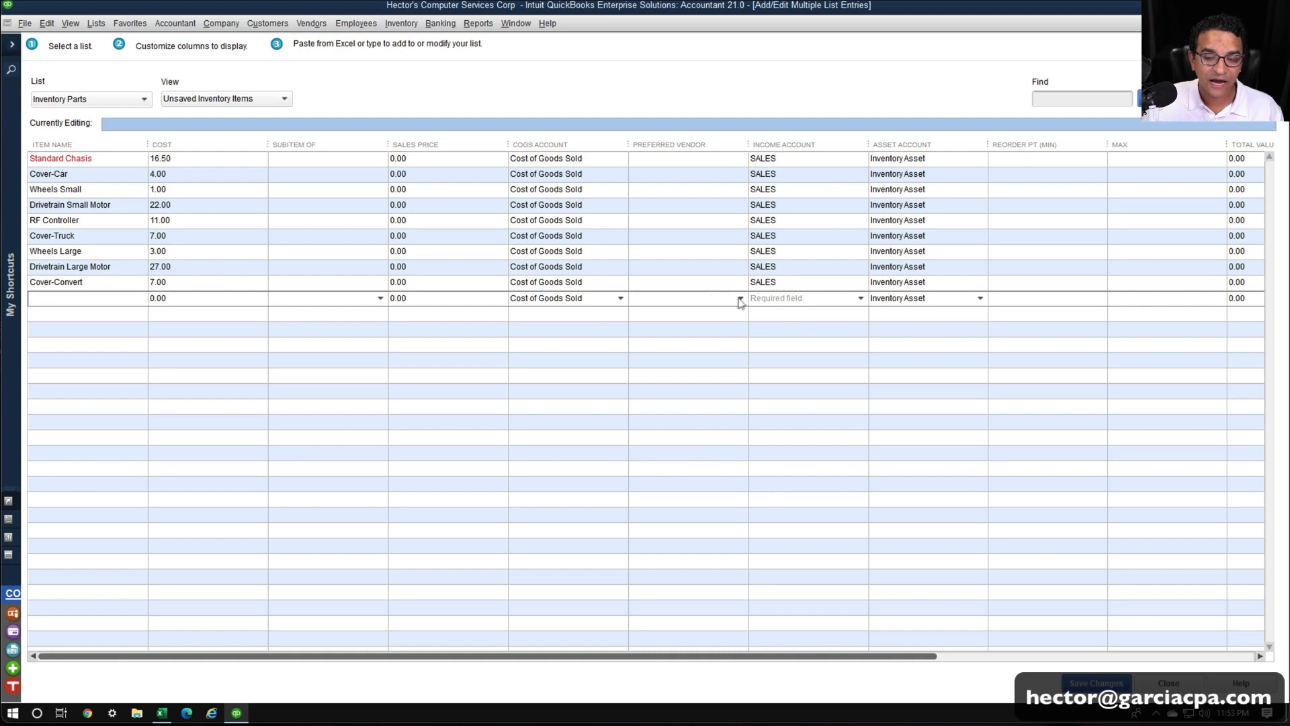
Save the new inventory parts and close Add/Edit Multiple List Entries, discarding the leftover Standard Chasis entry.
left_click(94, 176)
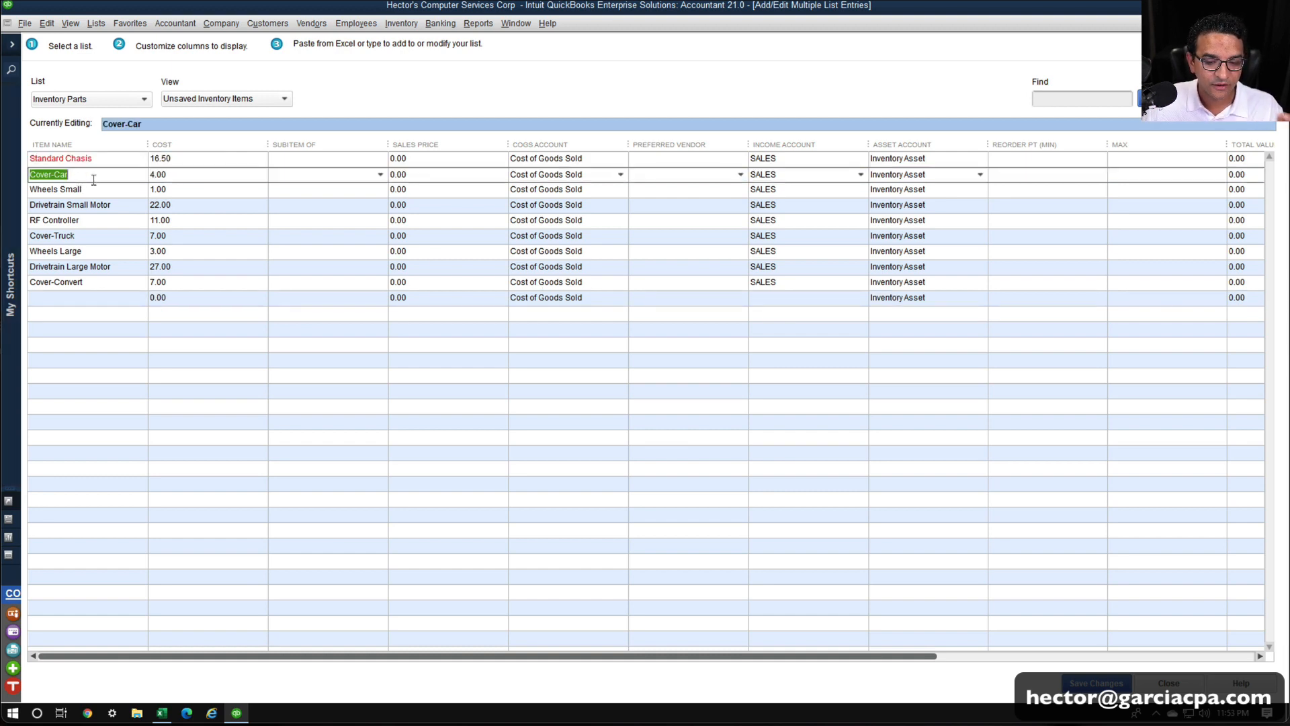
left_click(227, 188)
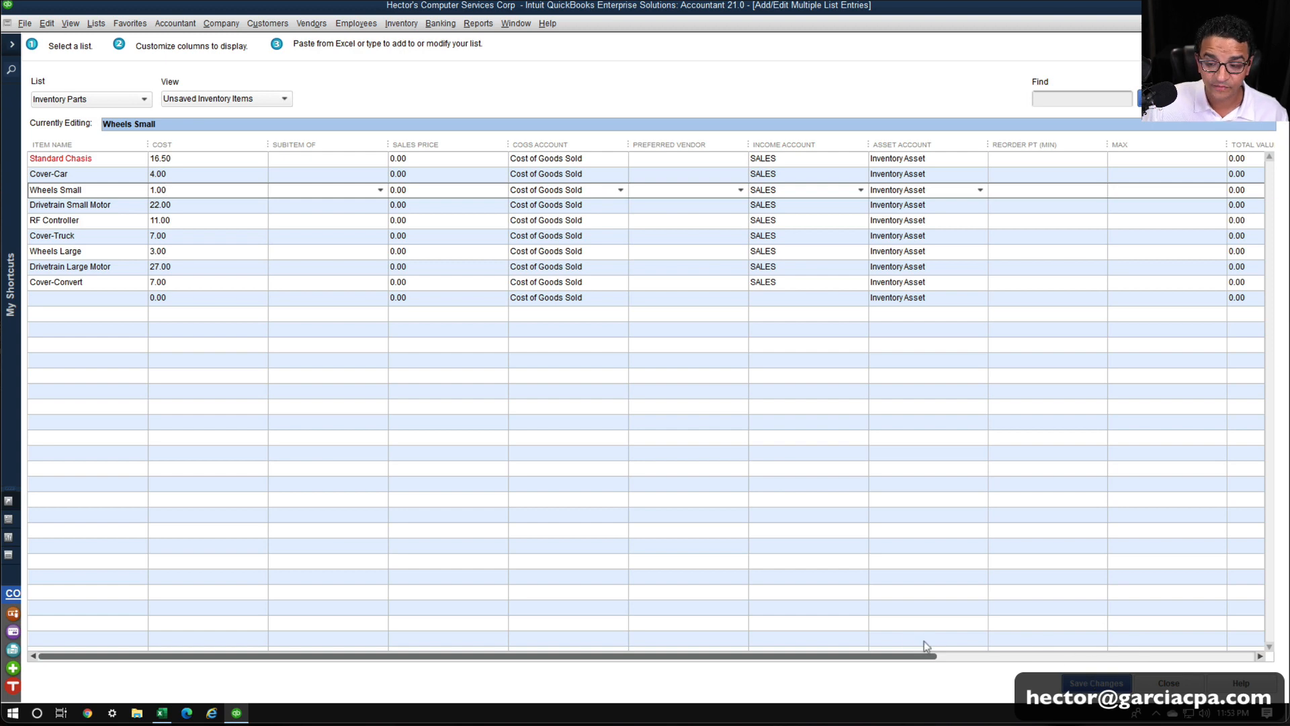
left_click_drag(927, 656, 1135, 672)
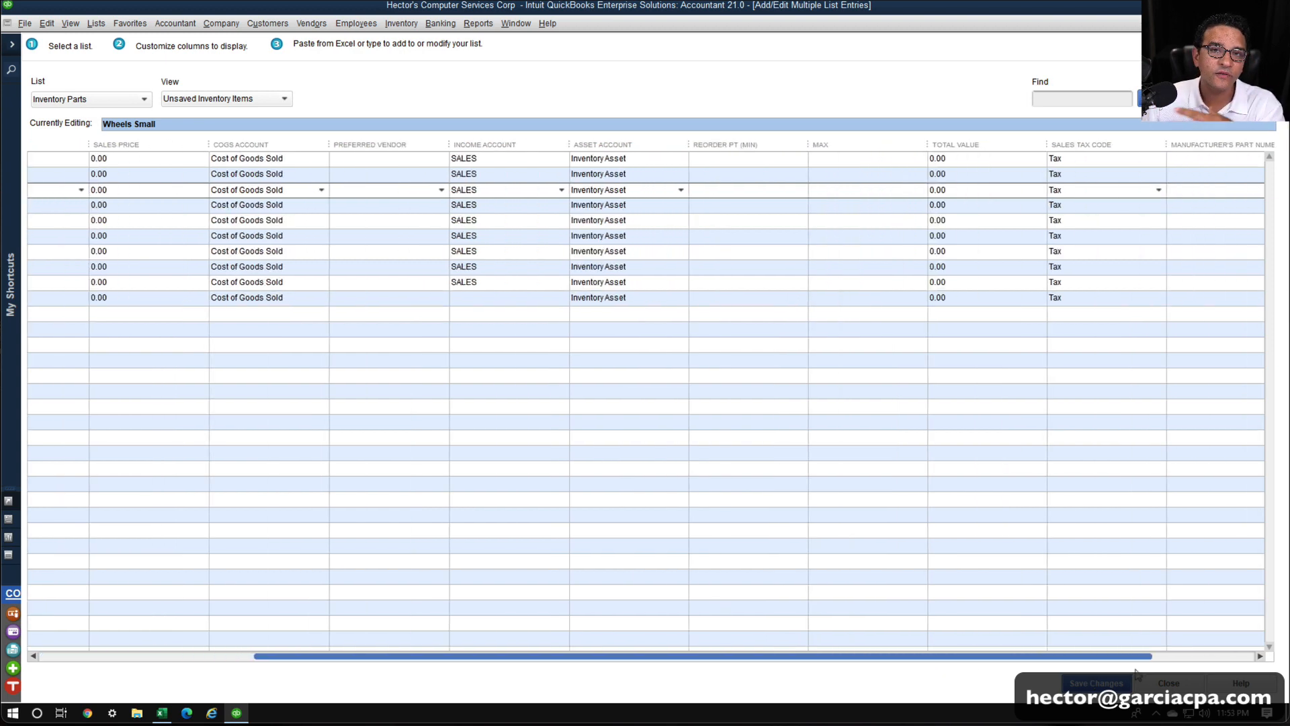
left_click_drag(1136, 671, 927, 668)
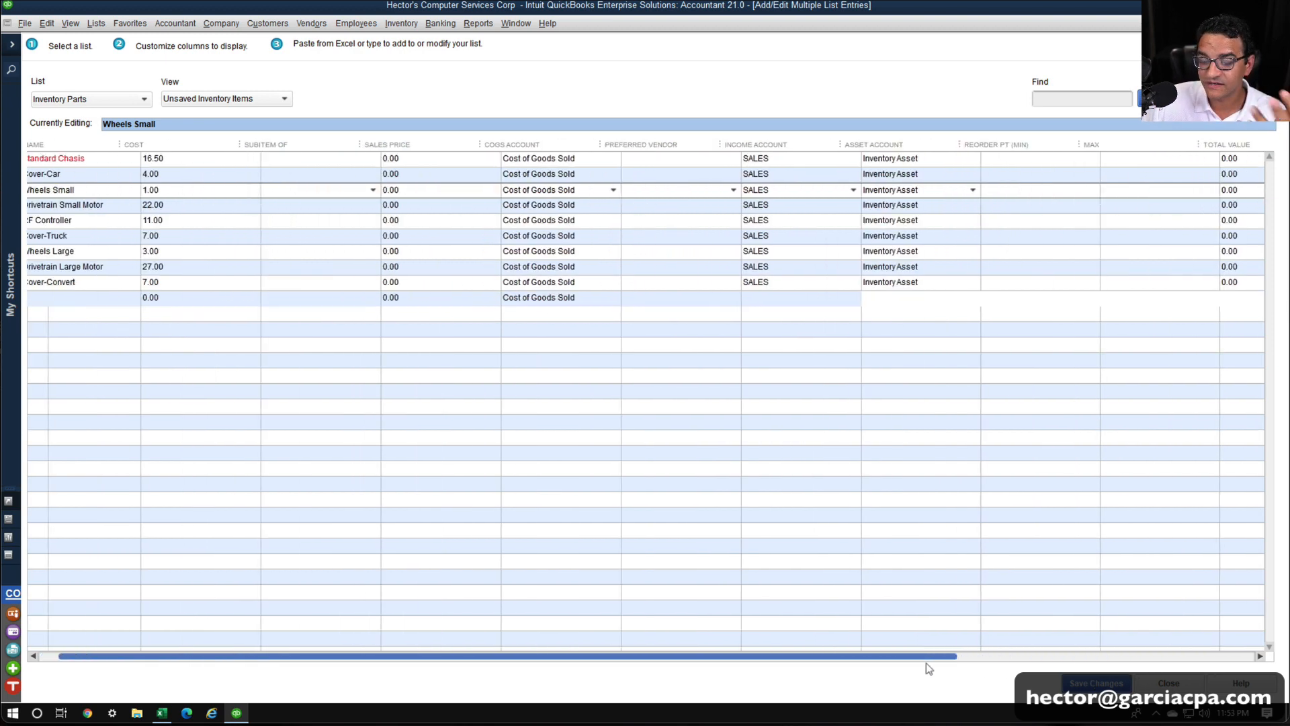
left_click(1083, 684)
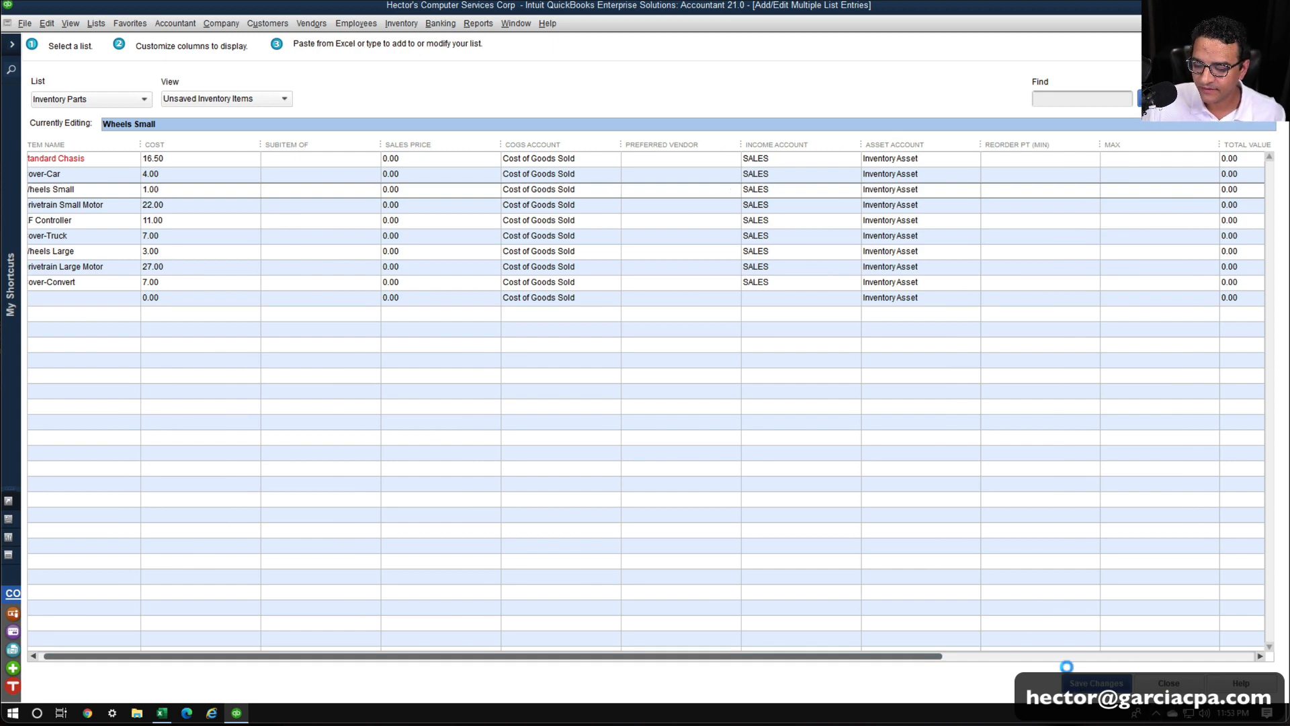
left_click(645, 258)
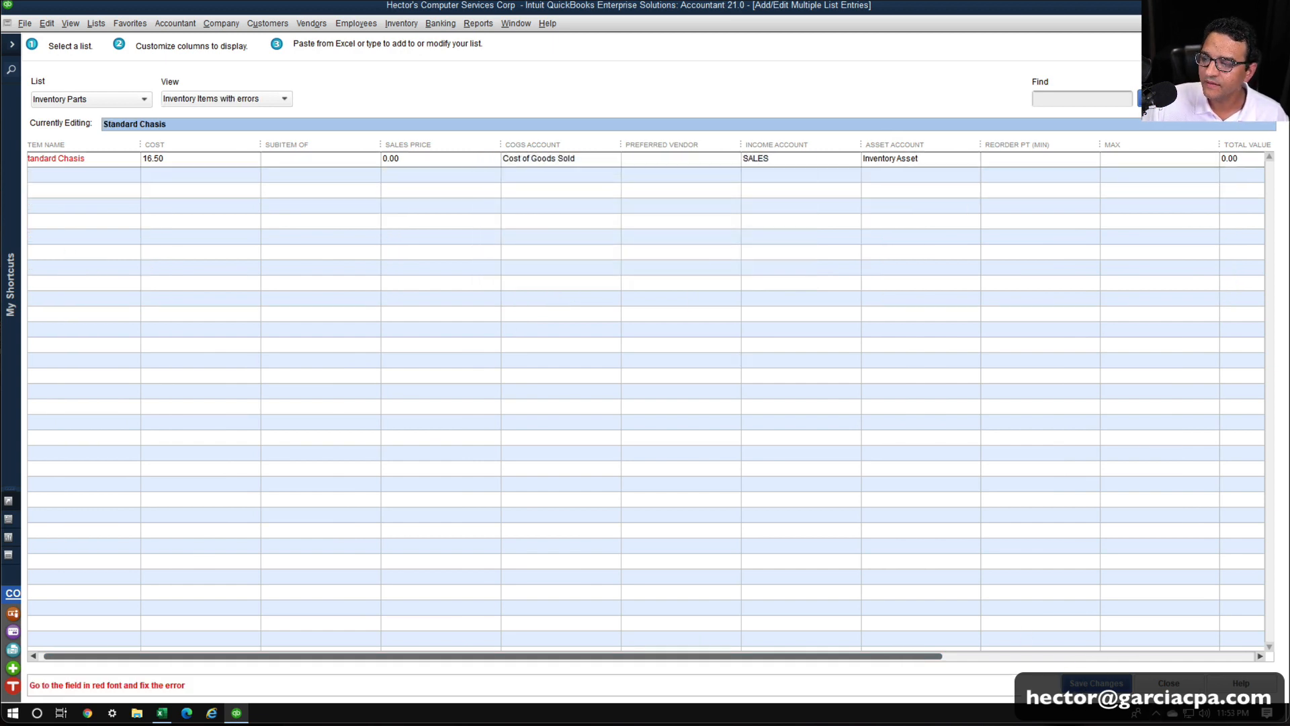
key("Escape")
left_click(635, 218)
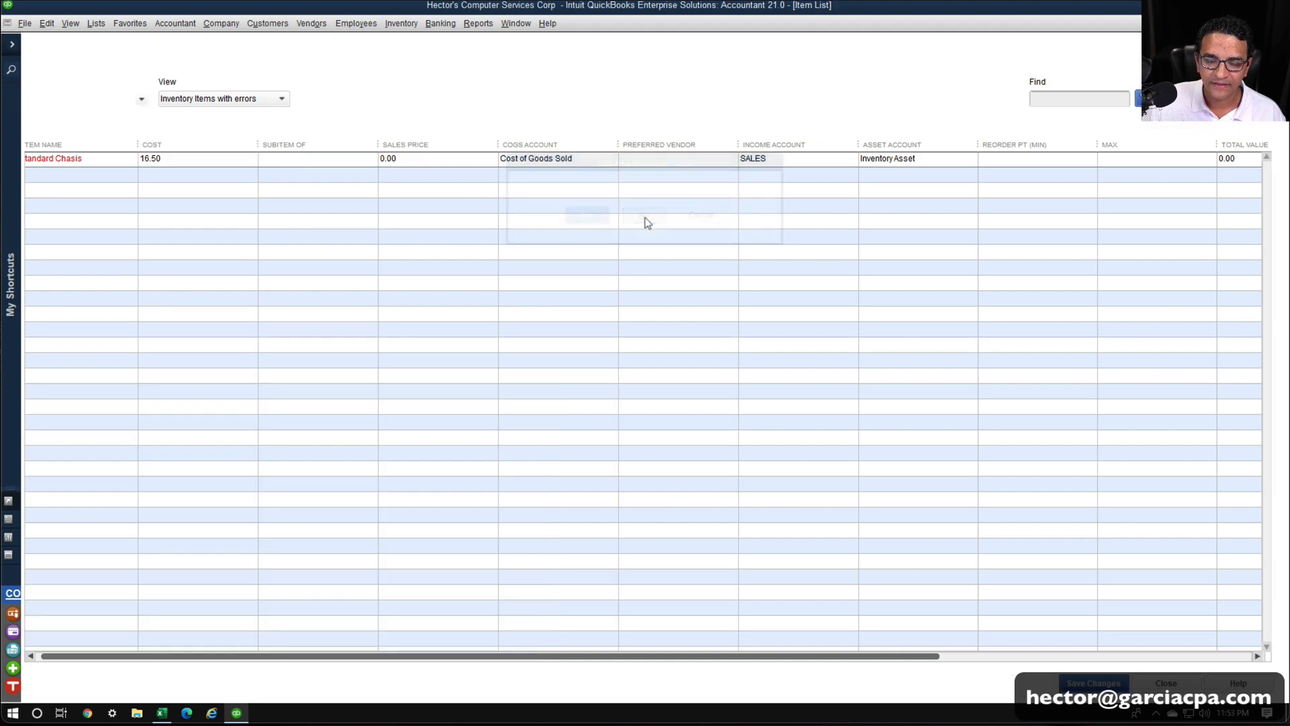
Check the Item List for the newly added components and the existing paint item.
left_click(81, 258)
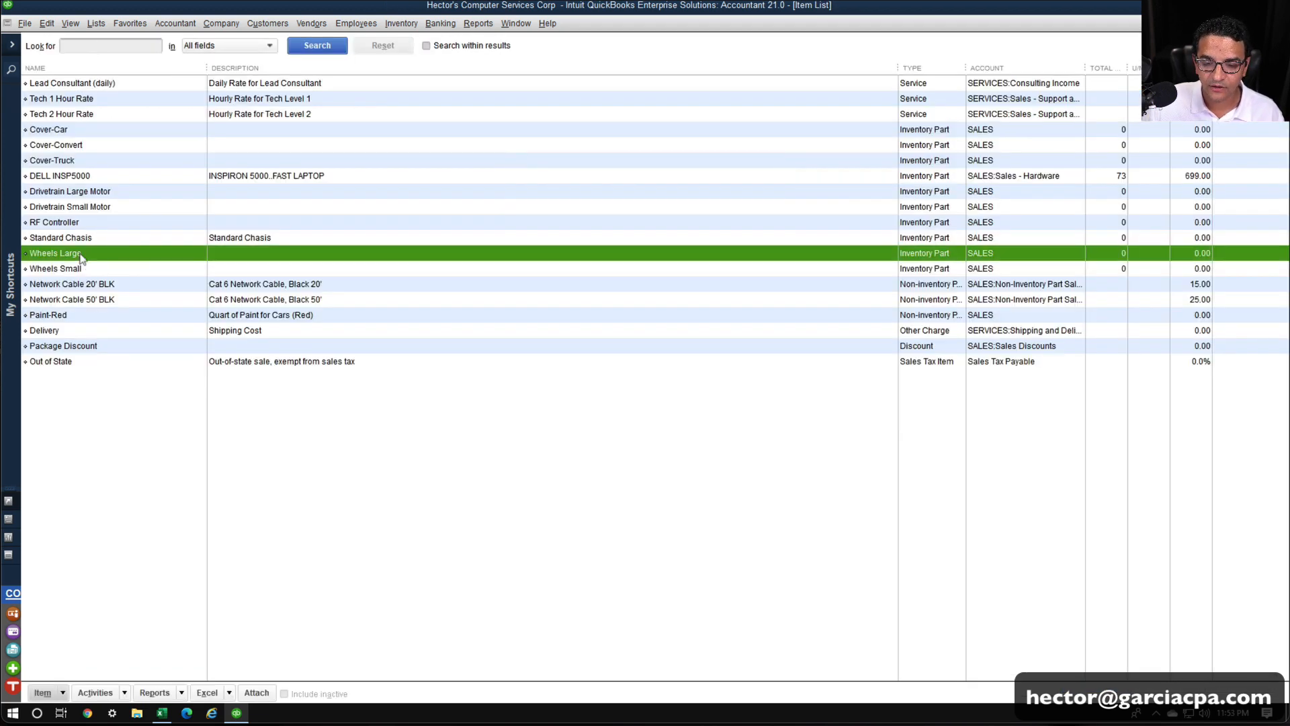
left_click(77, 270)
left_click(65, 314)
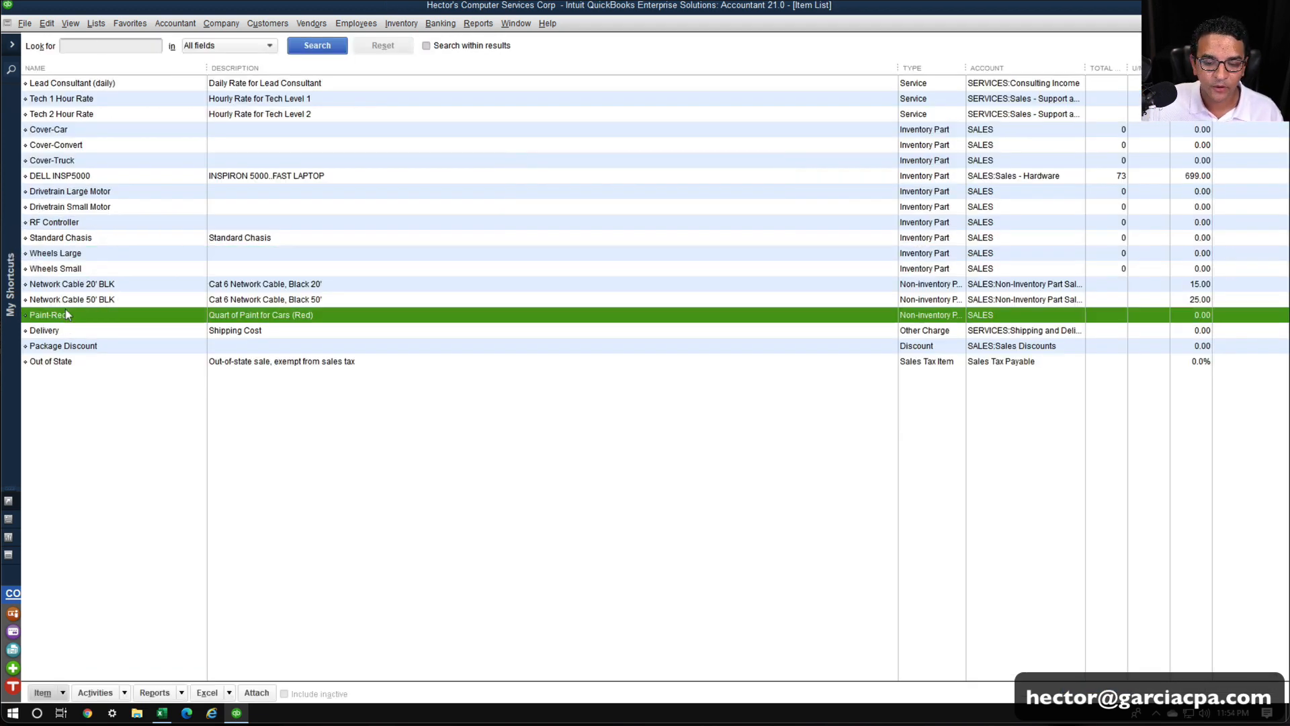
left_click(75, 177)
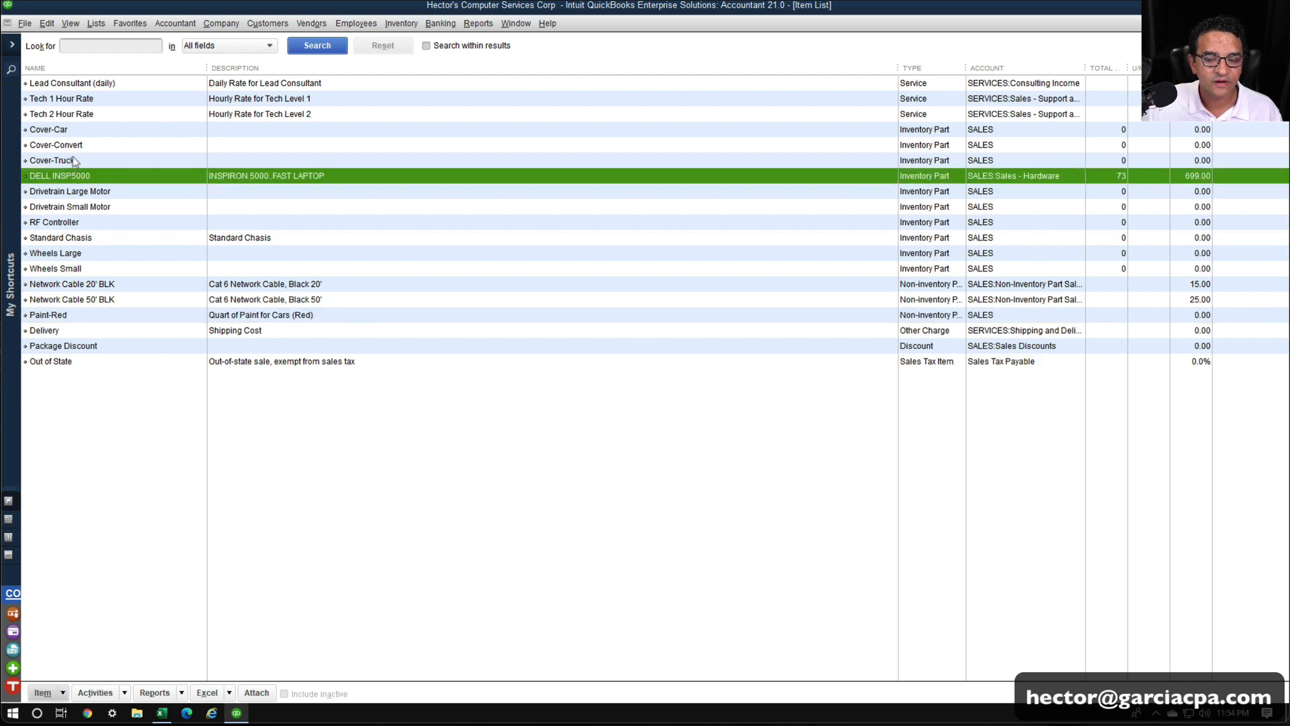
left_click(74, 161)
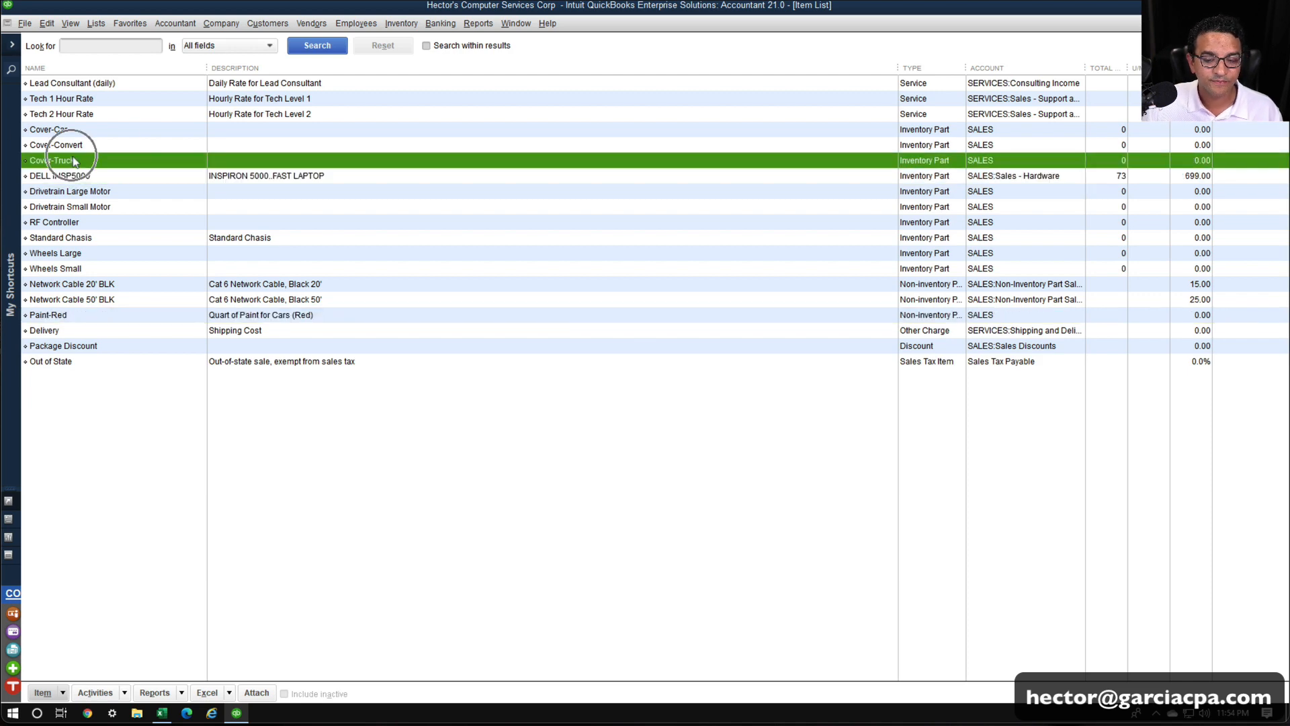
Open Add/Edit Multiple List Entries and display the Non-Inventory Parts list.
left_click(95, 24)
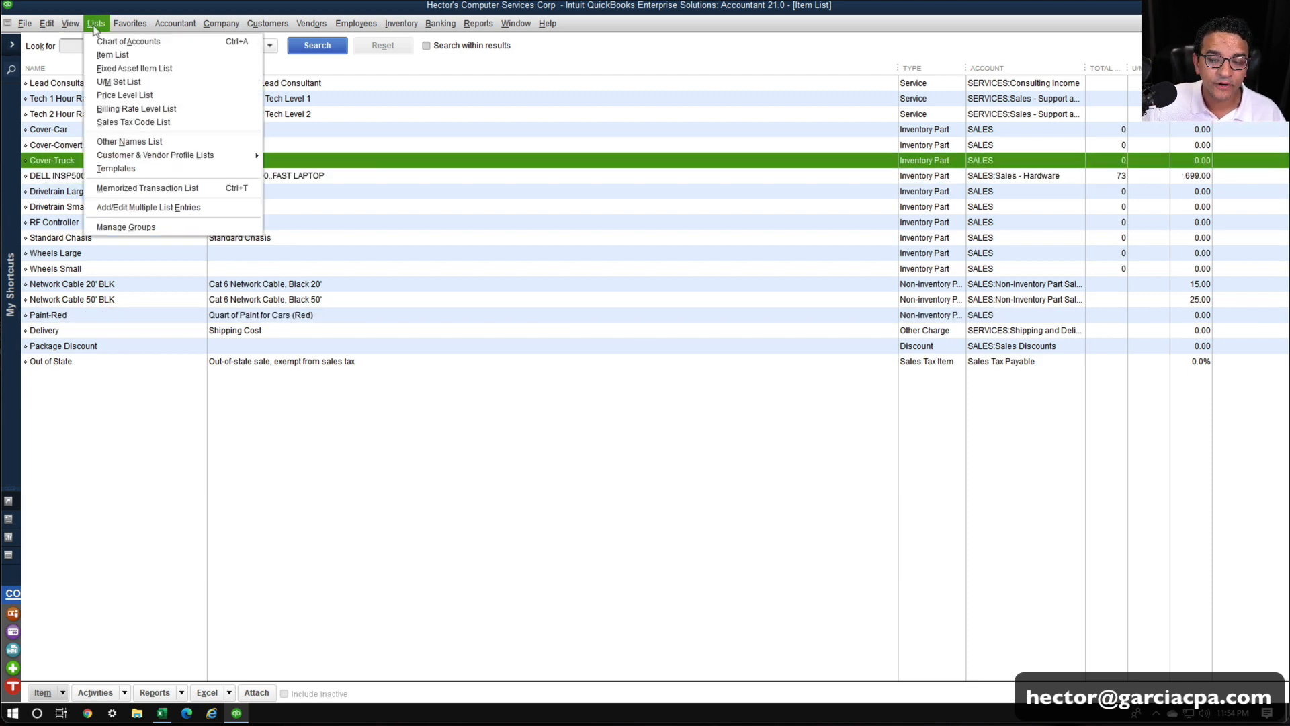
left_click(144, 208)
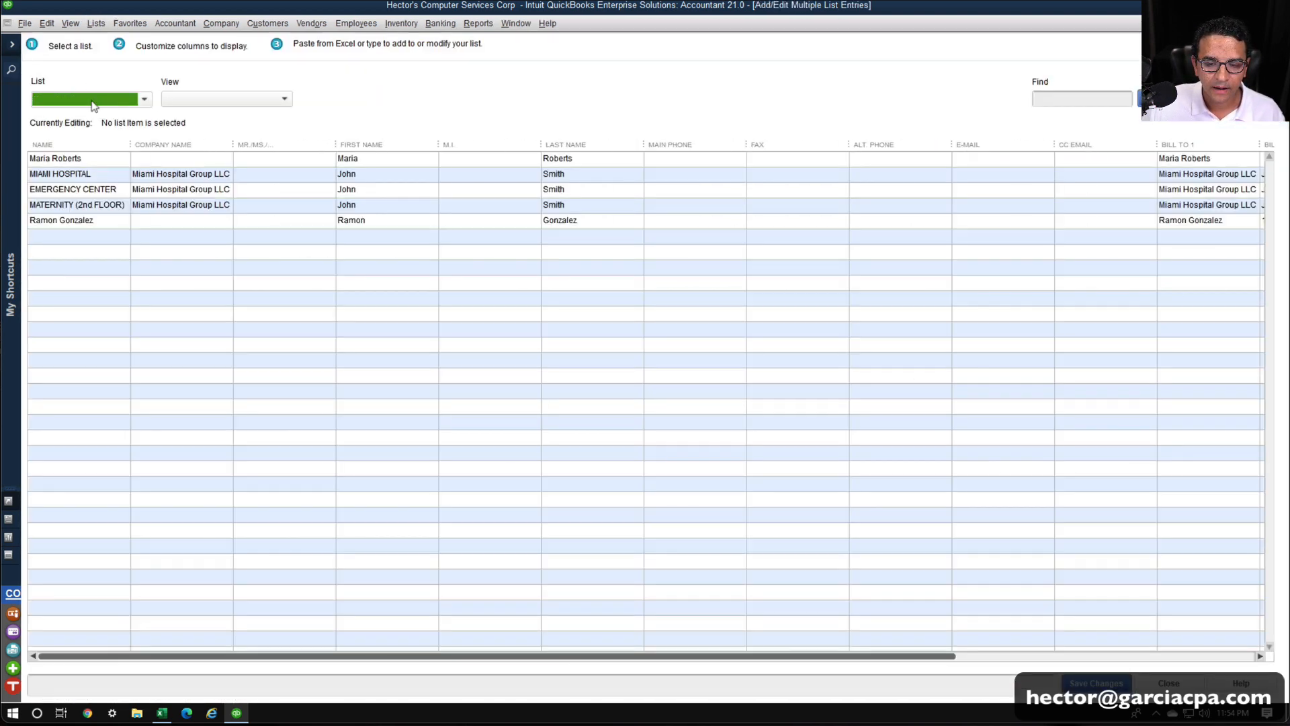
left_click(92, 100)
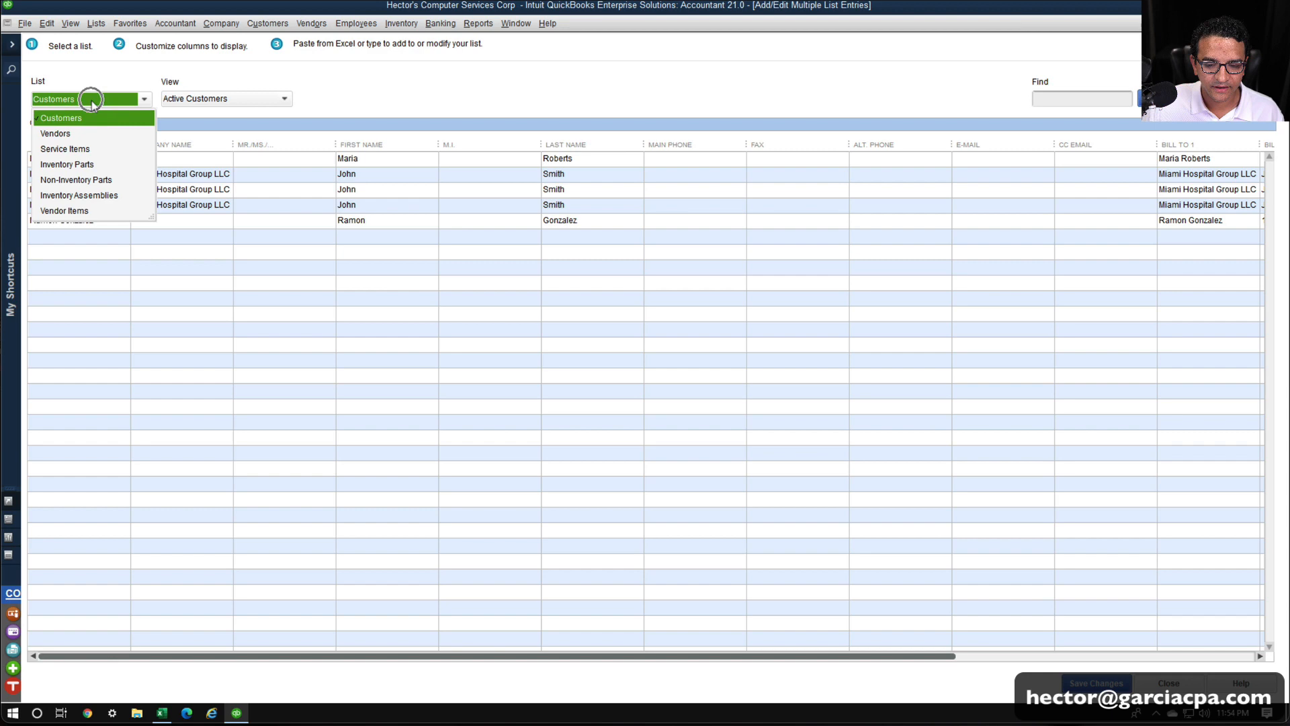
left_click(92, 181)
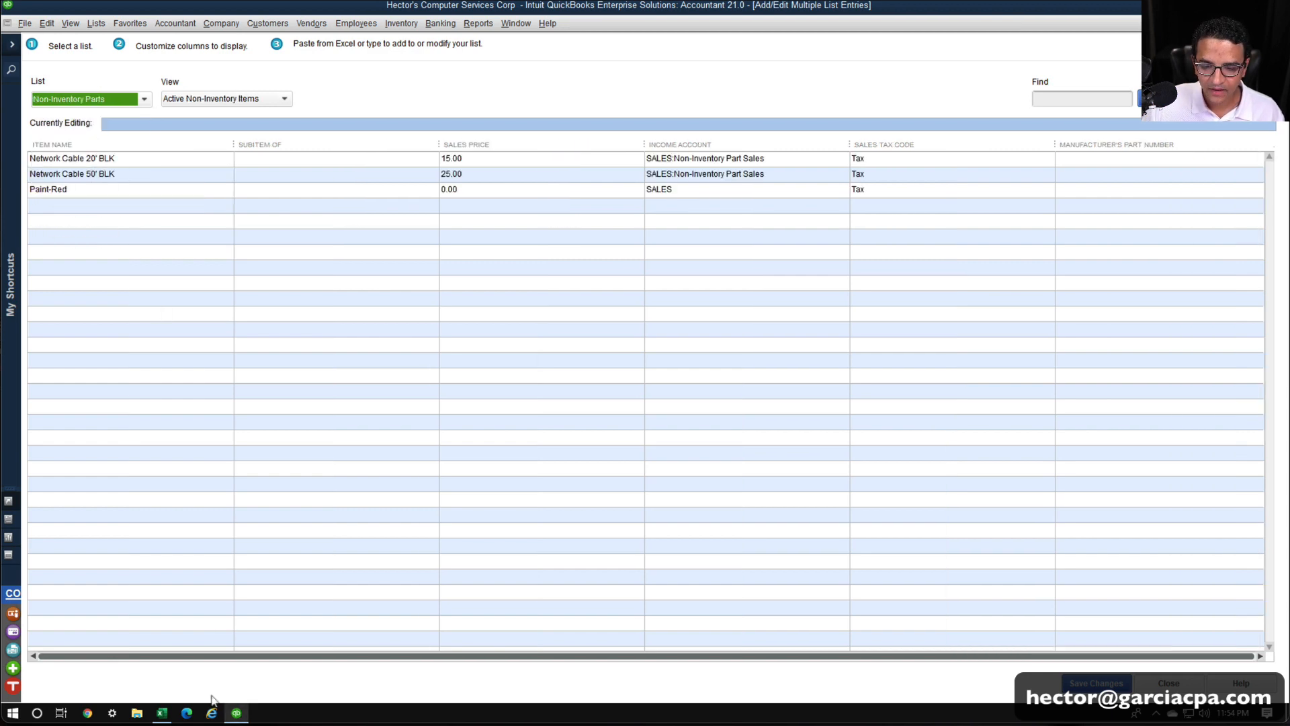
Switch to Excel and copy the Paint-Blue and Paint-Yellow names, quantities and unit costs from Sheet1 to Sheet2, starting at A12.
left_click(162, 712)
left_click_drag(176, 568, 128, 569)
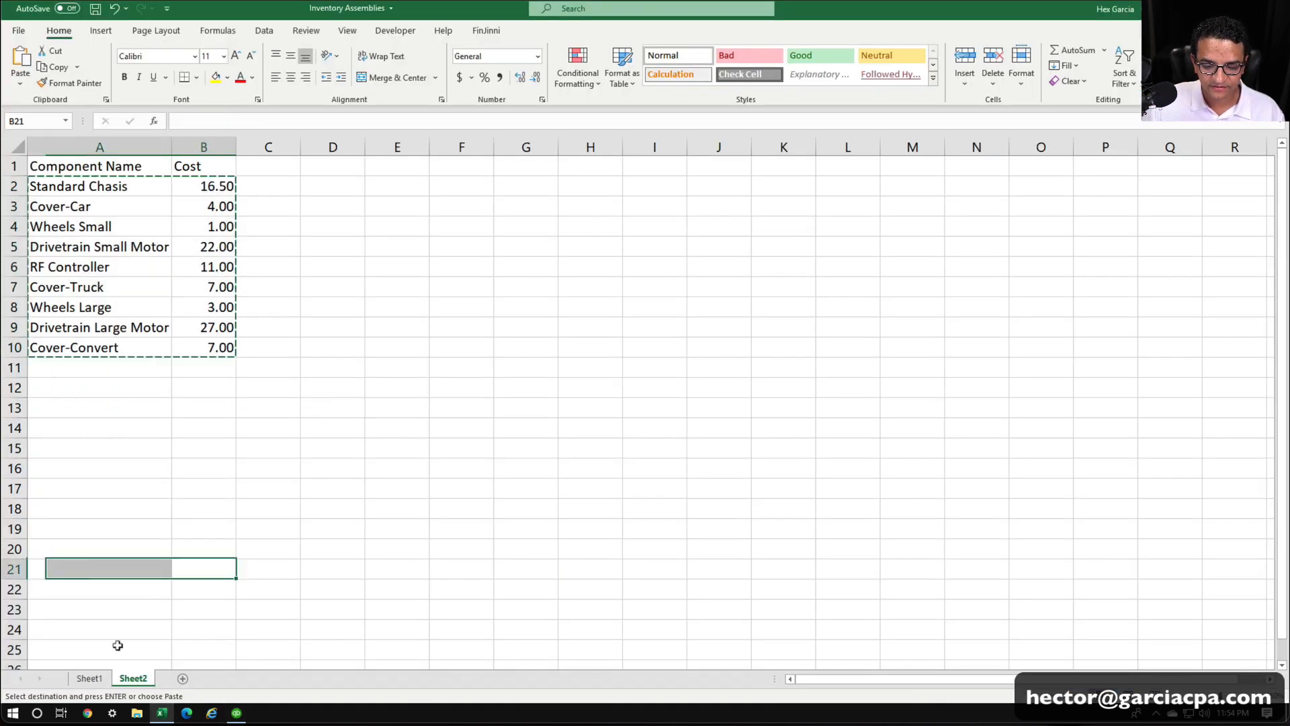
left_click(101, 678)
left_click(167, 379)
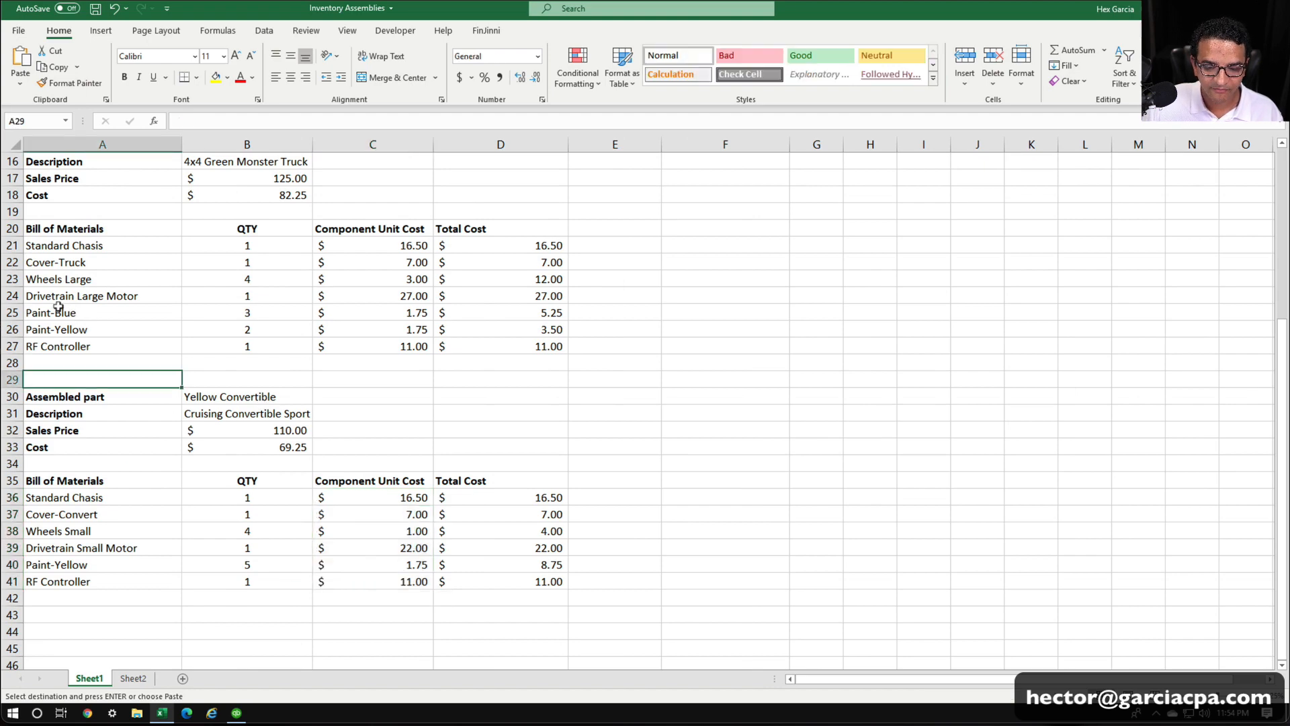
left_click_drag(59, 307, 374, 329)
key("ctrl+v")
key("ctrl+v")
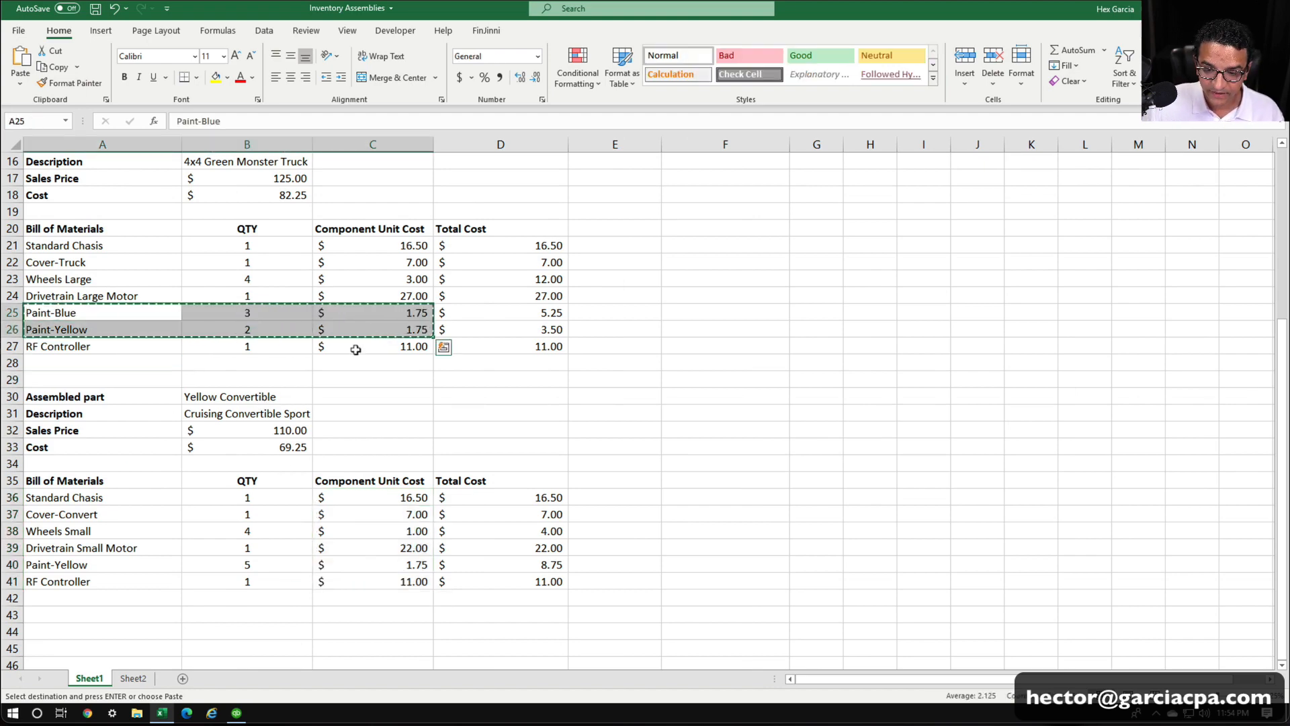
left_click(133, 679)
left_click(56, 383)
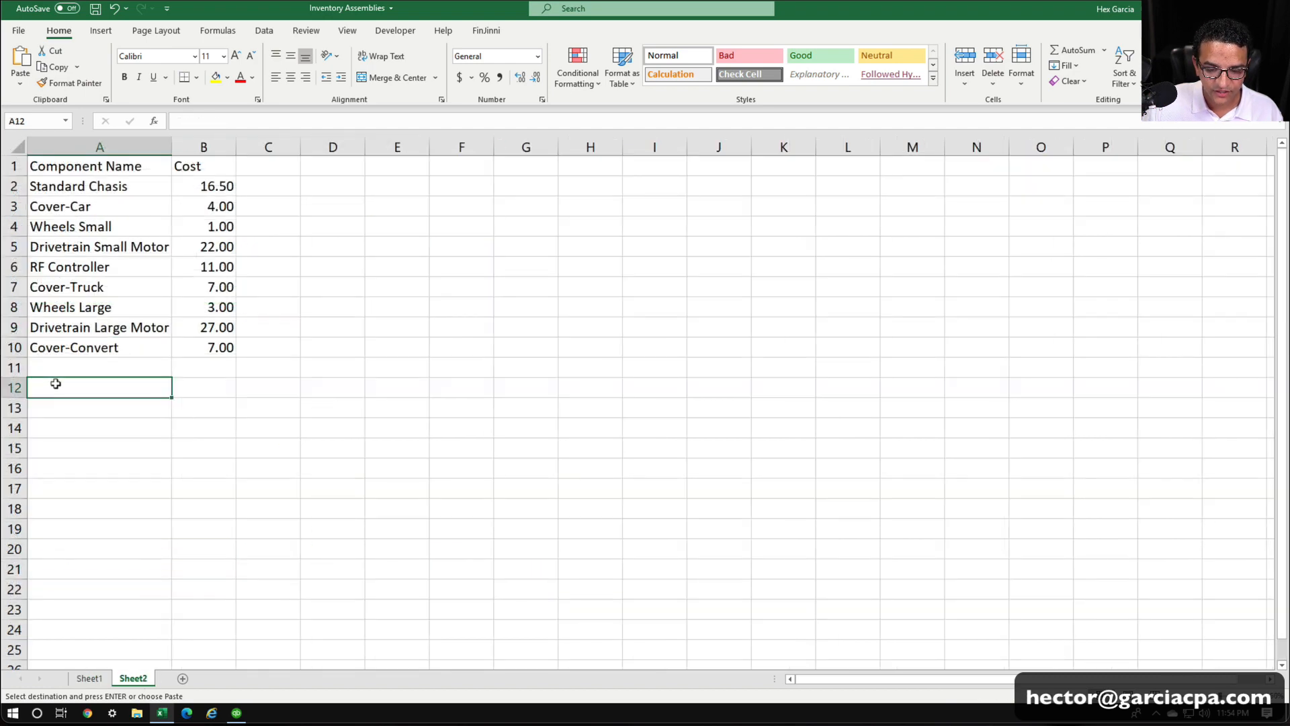
key("ctrl+v")
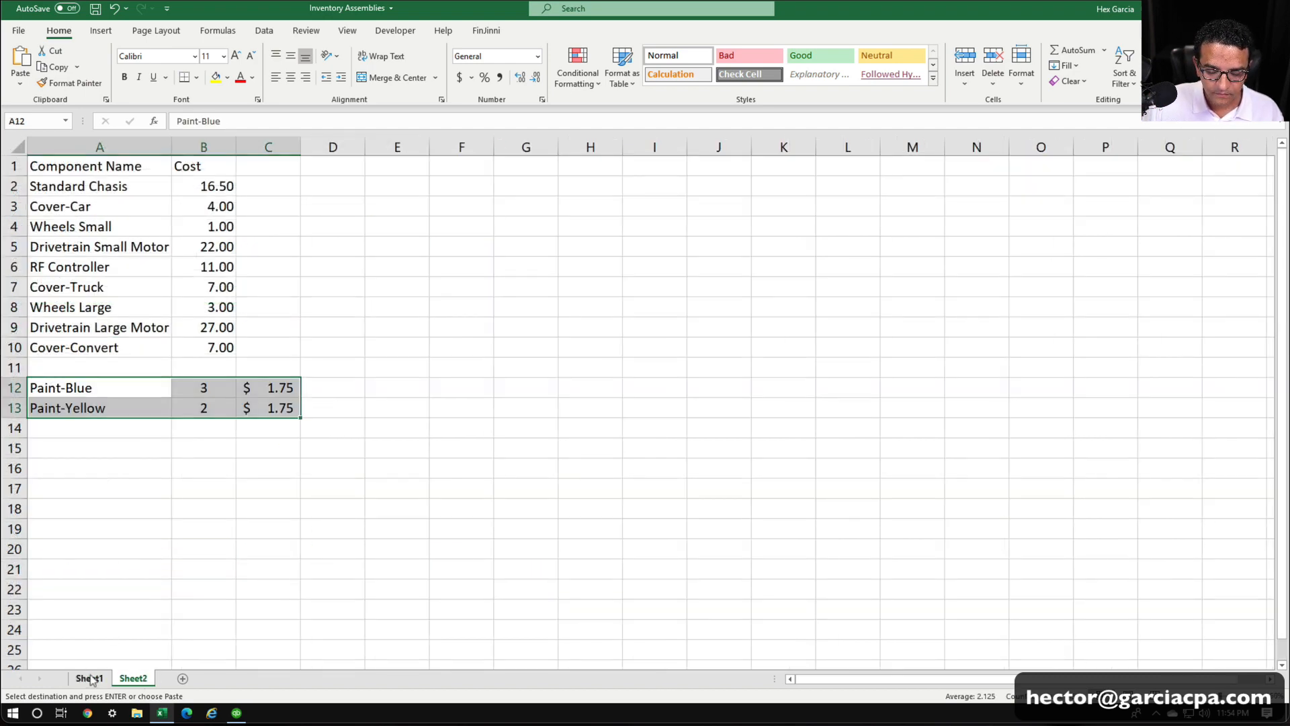
Copy the Paint-Red name, quantity and unit cost from Sheet1 into row 14 of Sheet2, below the other paints.
left_click(89, 679)
scroll(62, 223, "up", 5)
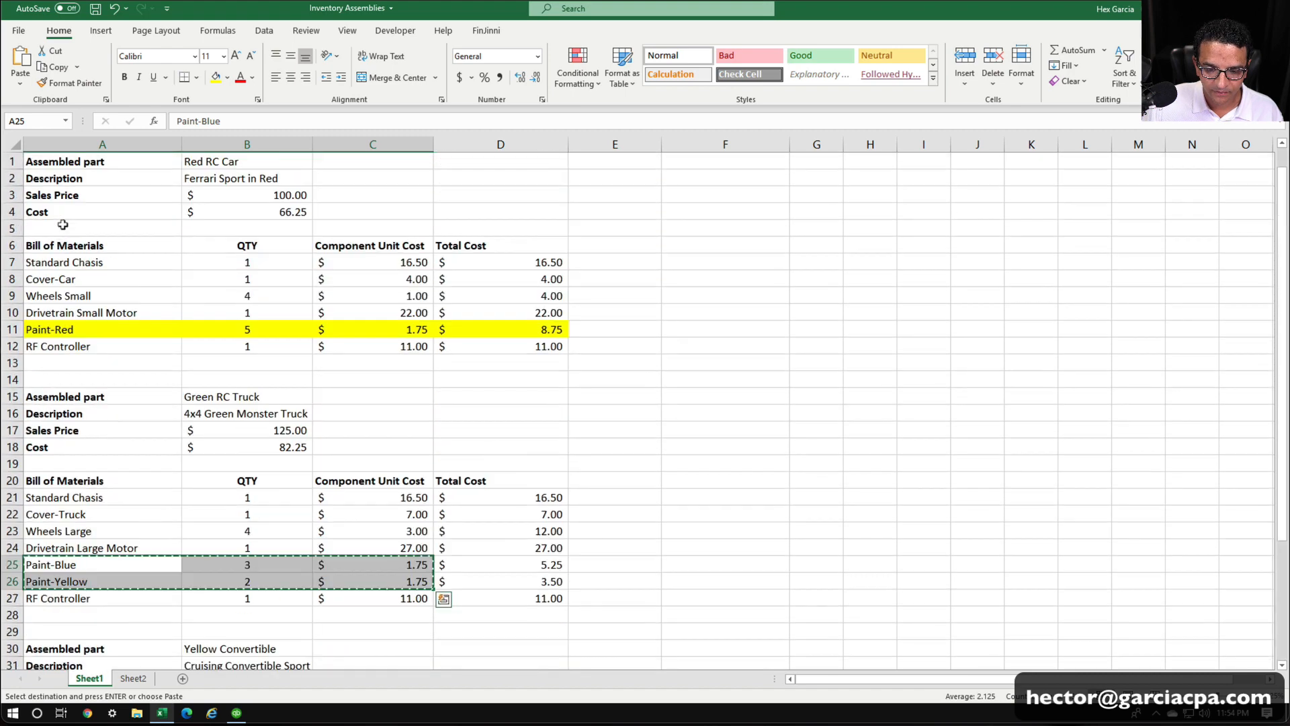
left_click_drag(54, 328, 361, 325)
key("ctrl+c")
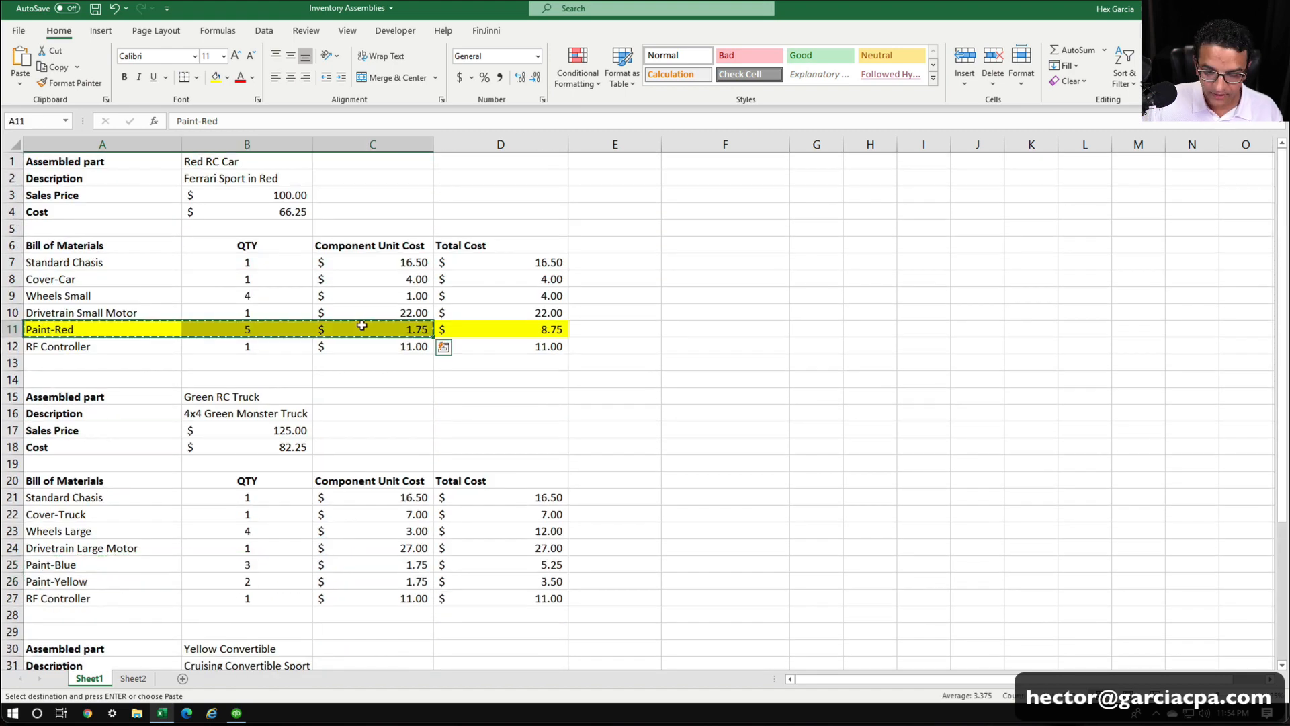
left_click(133, 678)
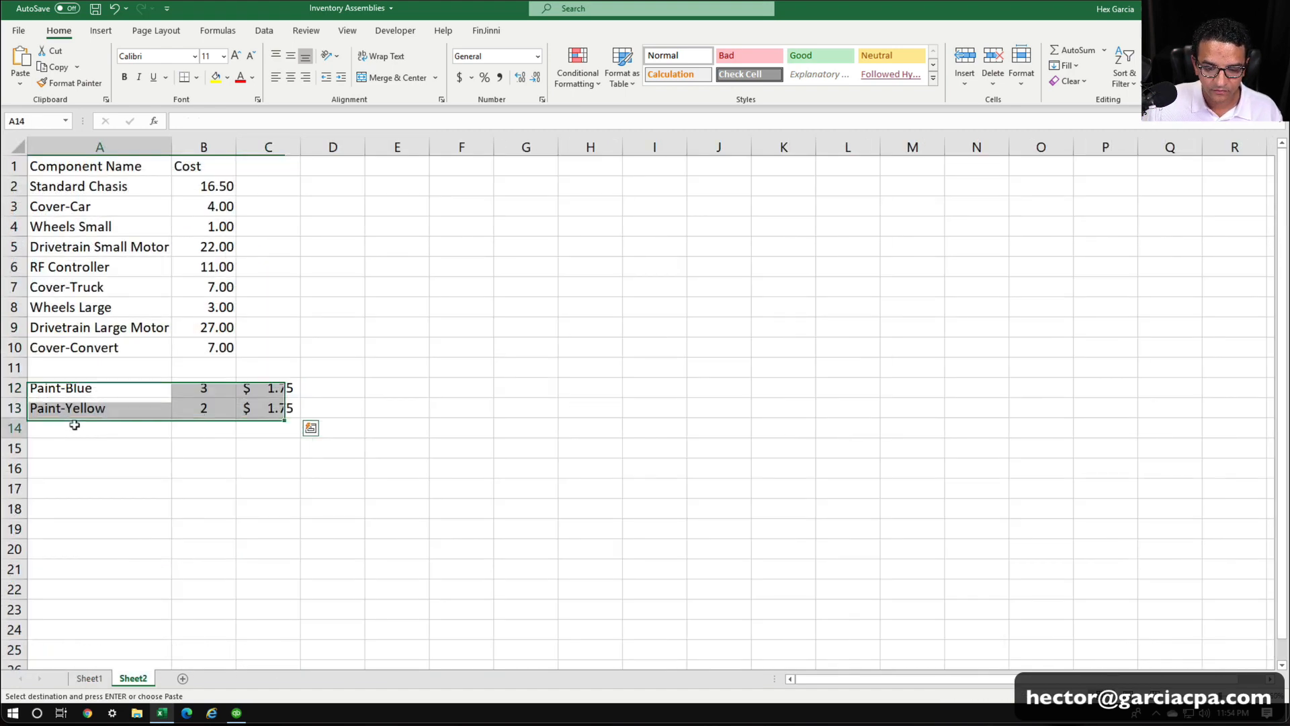
left_click(72, 424)
key("ctrl+v")
Delete the paint quantity cells B12:B14 on Sheet2, shifting the unit costs left into column B.
left_click(203, 468)
left_click_drag(202, 388, 198, 427)
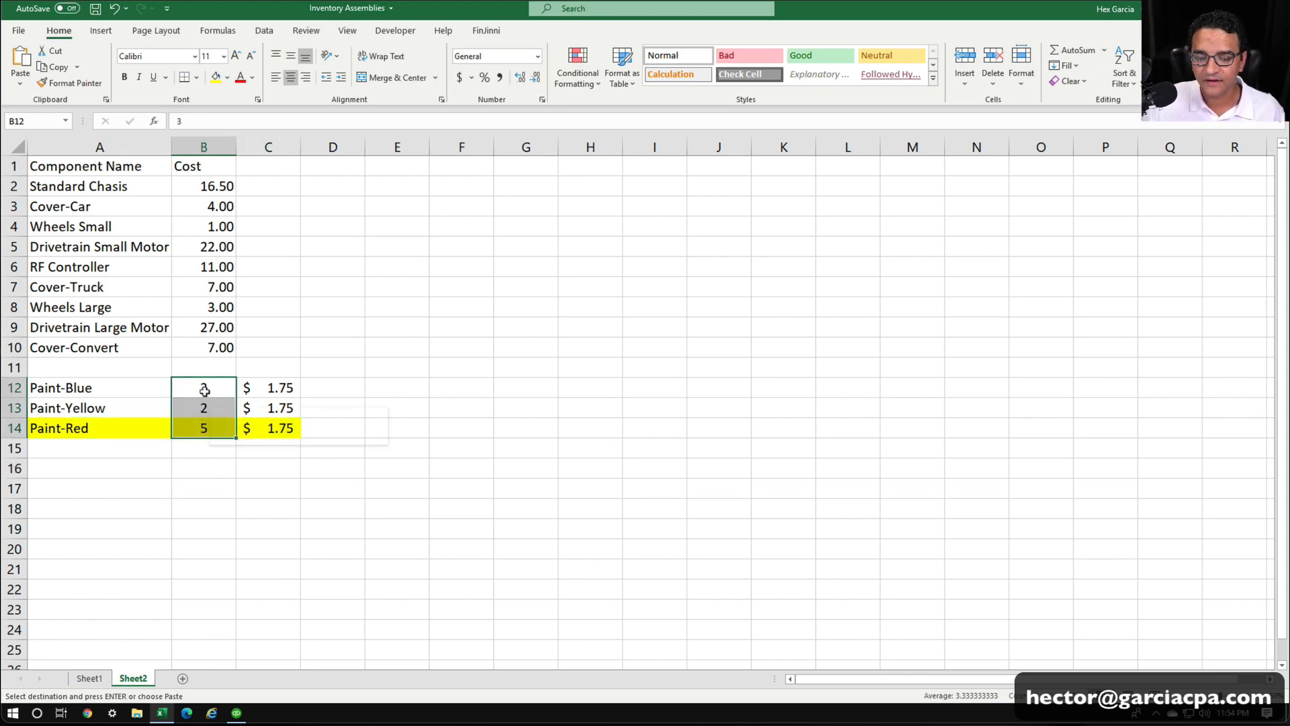
right_click(210, 402)
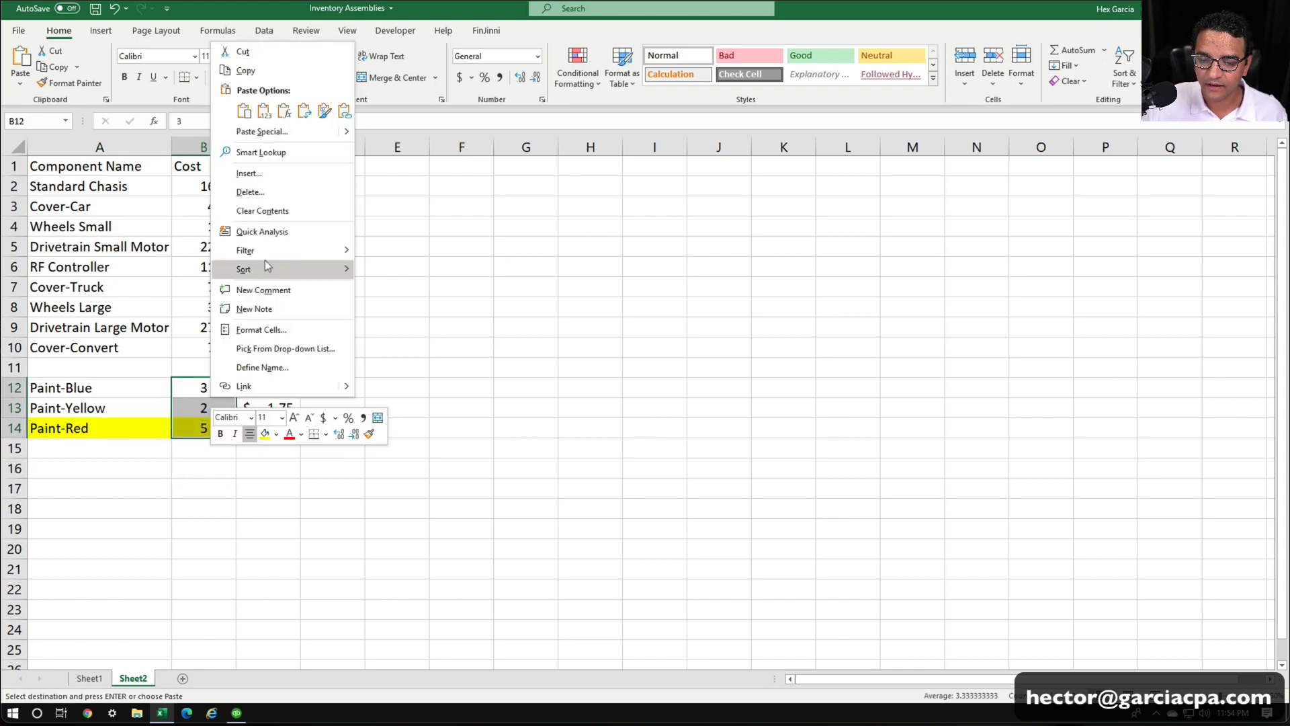
left_click(261, 193)
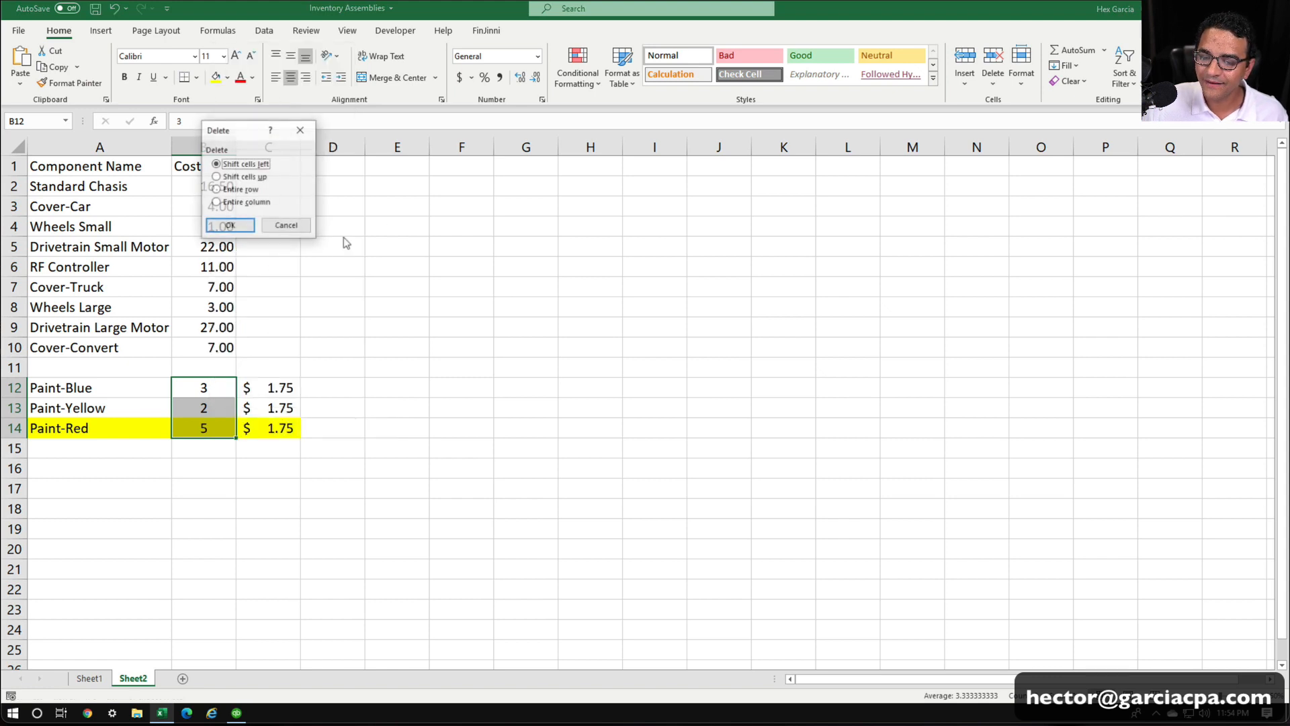
left_click(229, 228)
left_click(356, 440)
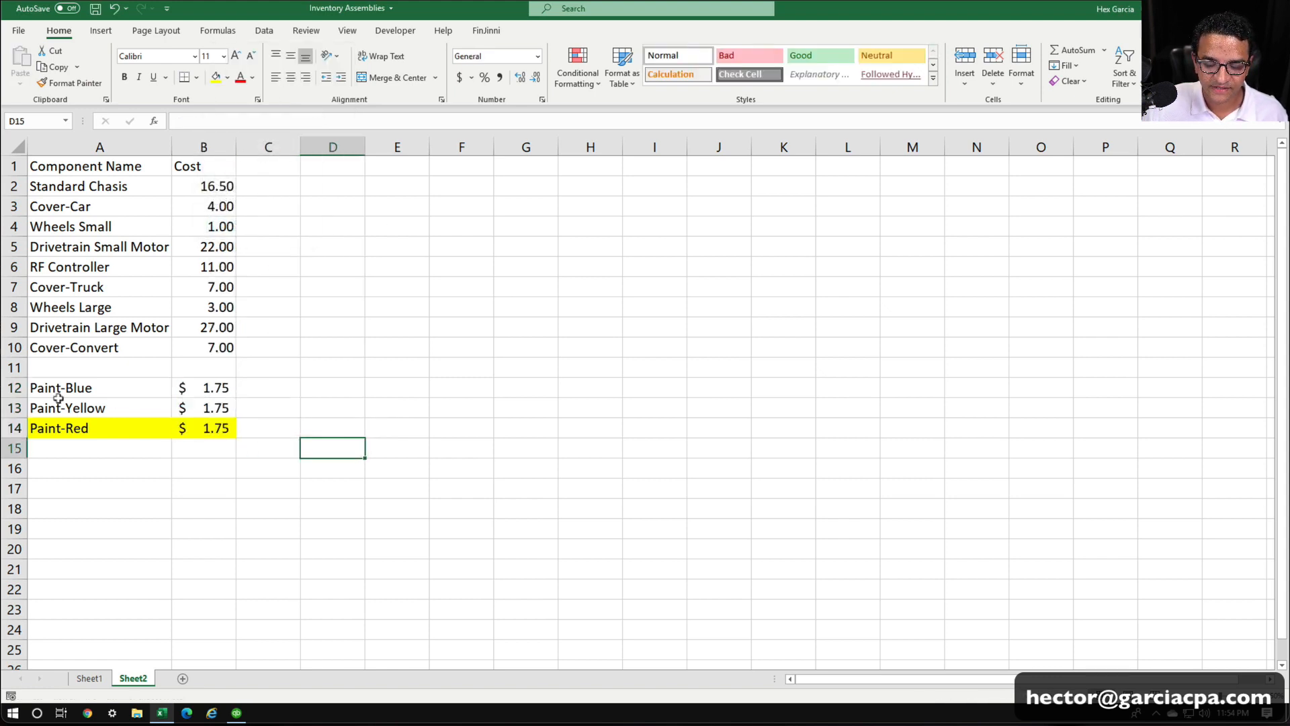
Copy the three paint names and costs in A12:B14 and switch to QuickBooks.
left_click_drag(43, 388, 189, 426)
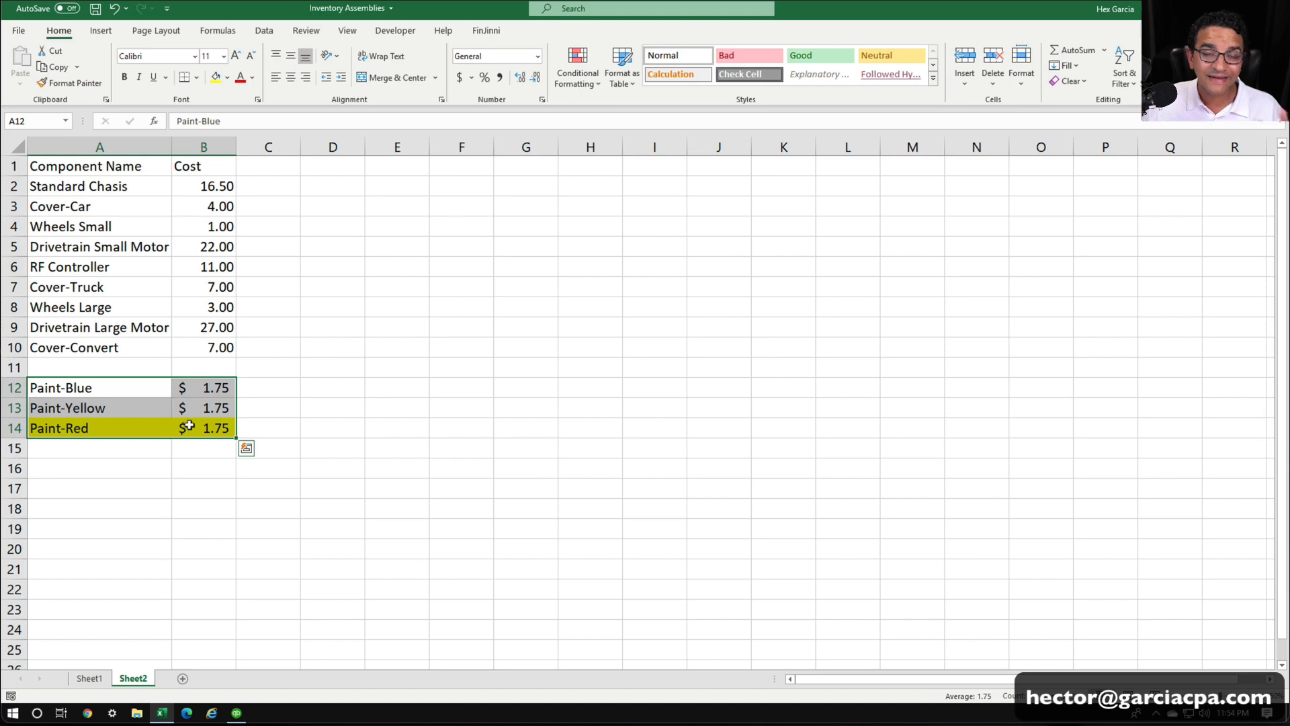
key("ctrl+c")
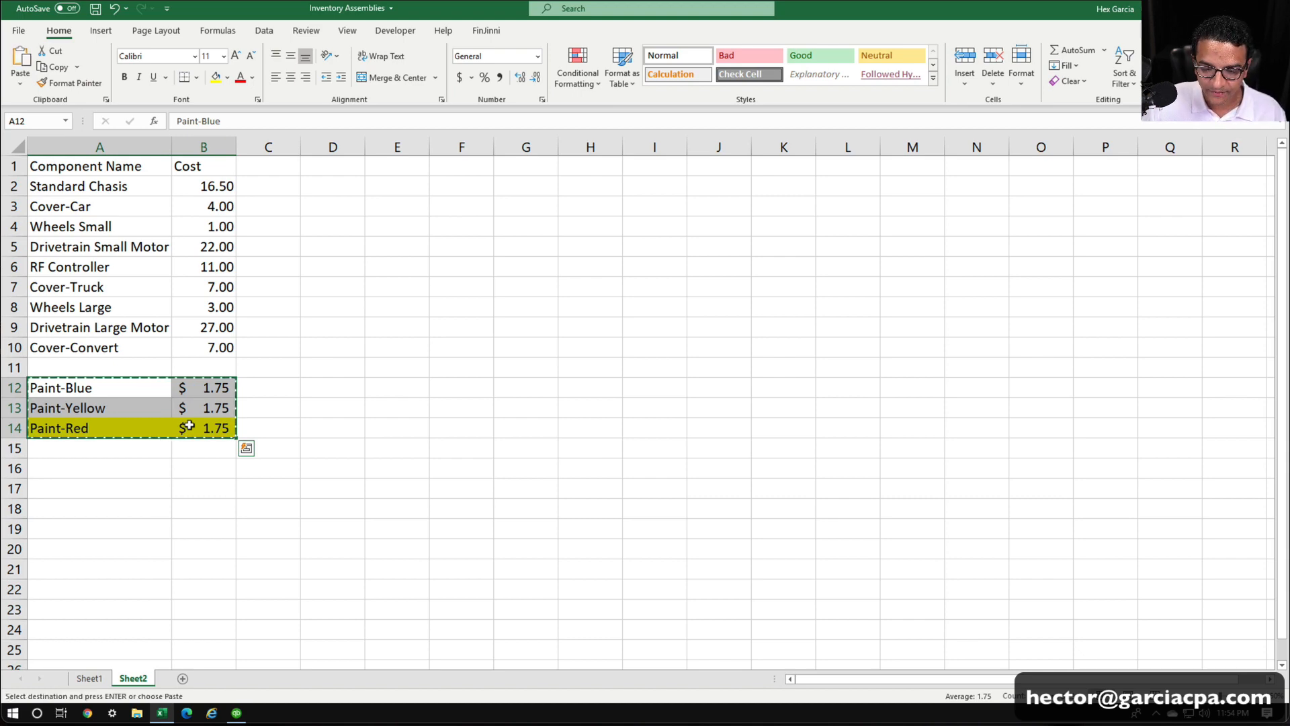
left_click(237, 712)
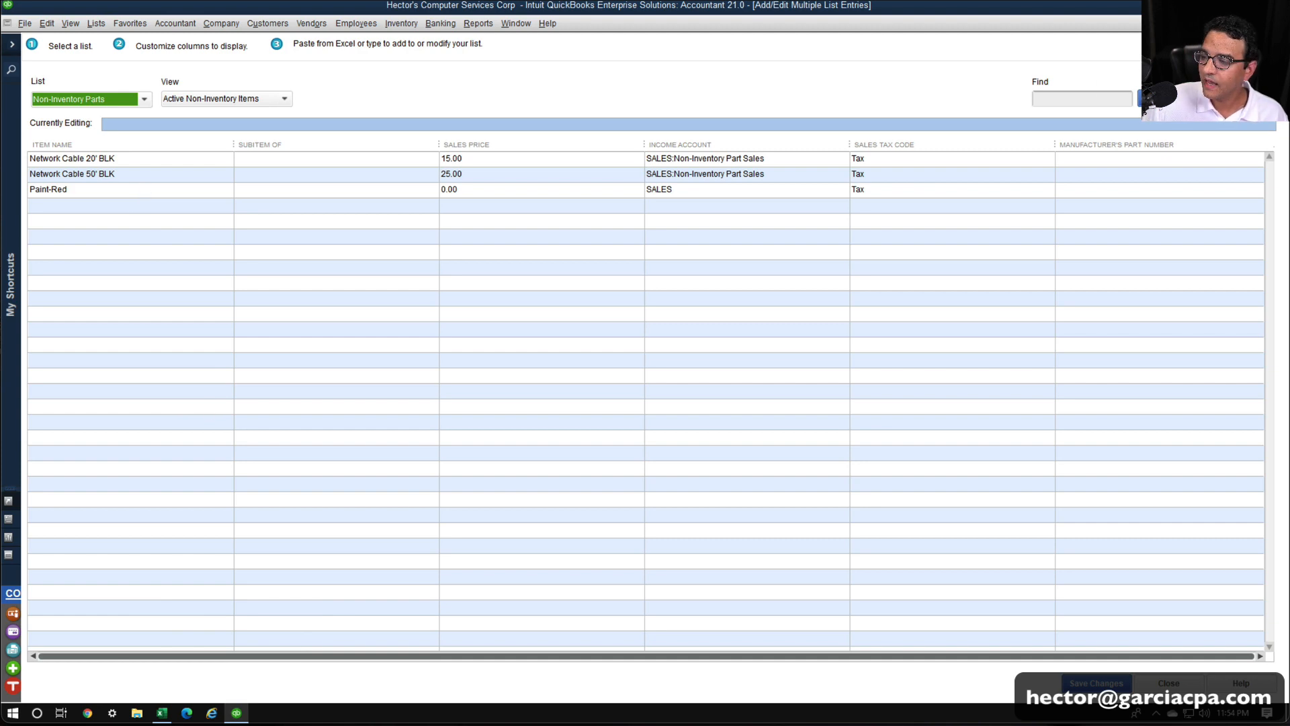
Add the Cost column to the Non-Inventory Parts list and place it directly after Item Name.
left_click(1228, 99)
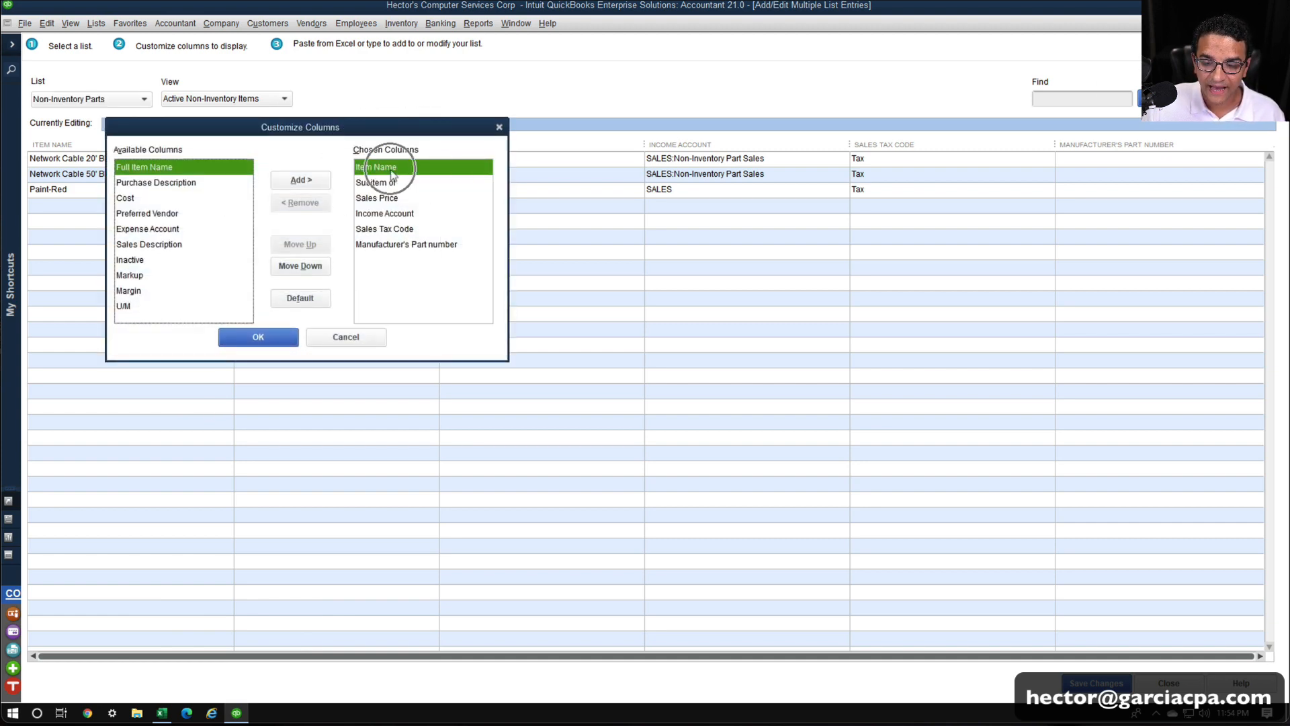
left_click(156, 198)
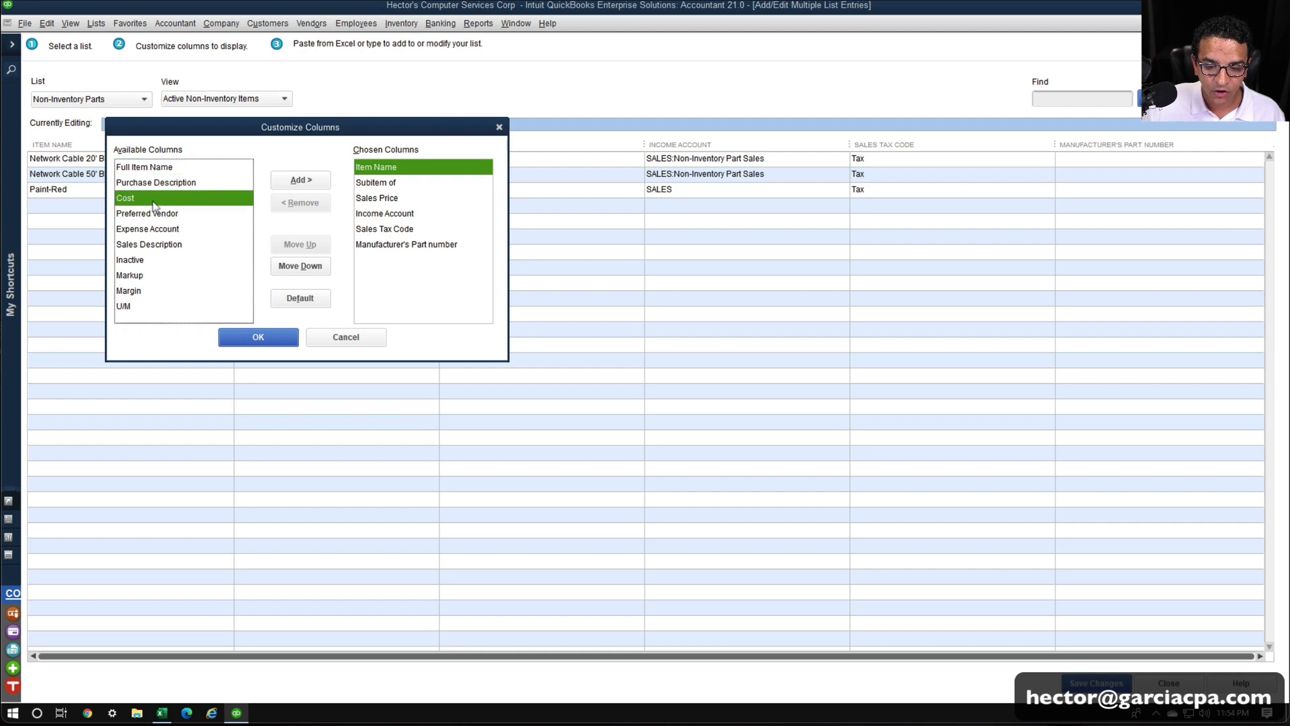
left_click(297, 181)
left_click(300, 244)
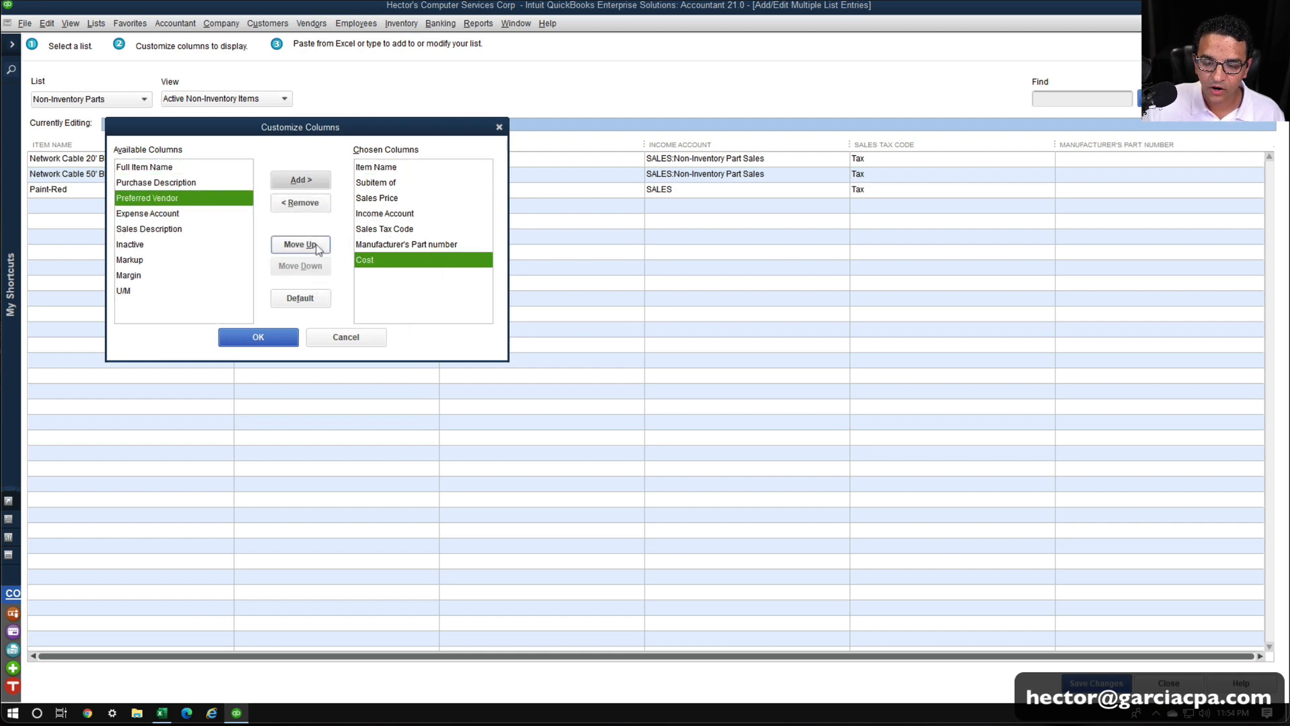
left_click(299, 244)
left_click(299, 245)
left_click(300, 245)
left_click(299, 245)
left_click(387, 166)
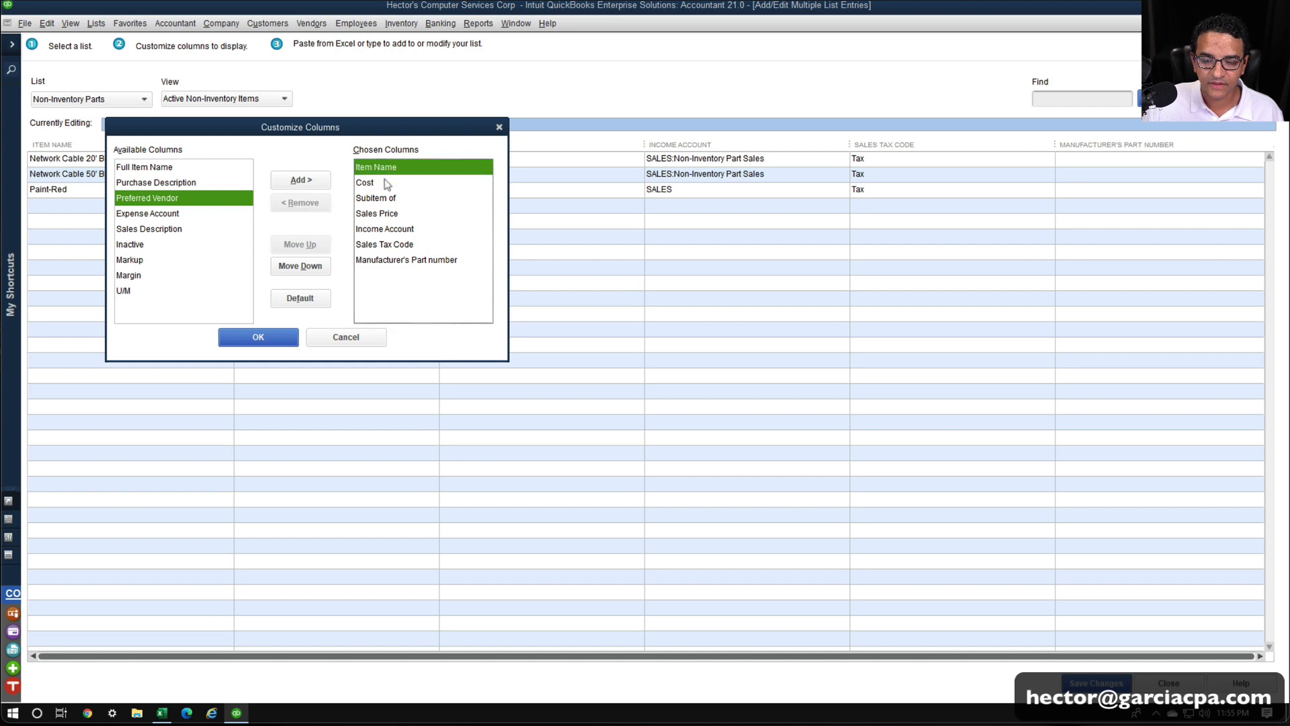
left_click(387, 182)
left_click(268, 337)
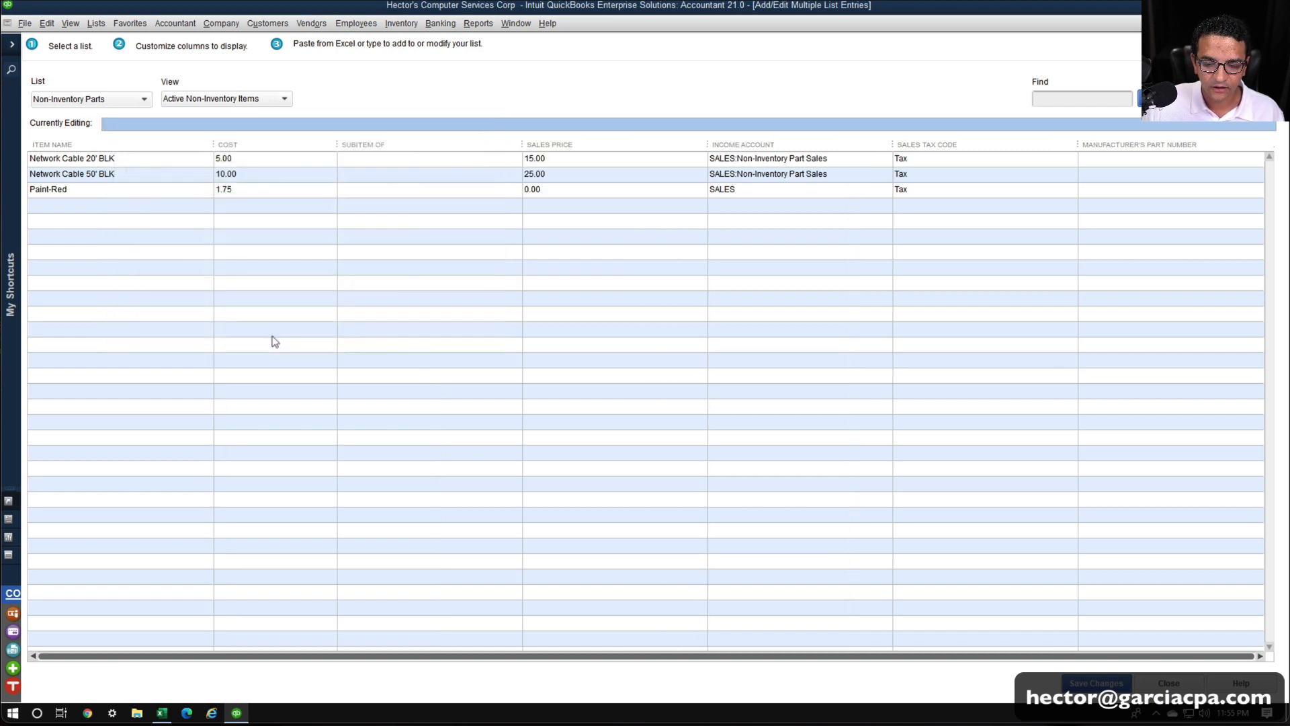
Paste the copied paint names and costs into the first empty row below the existing Paint-Red item.
left_click(121, 204)
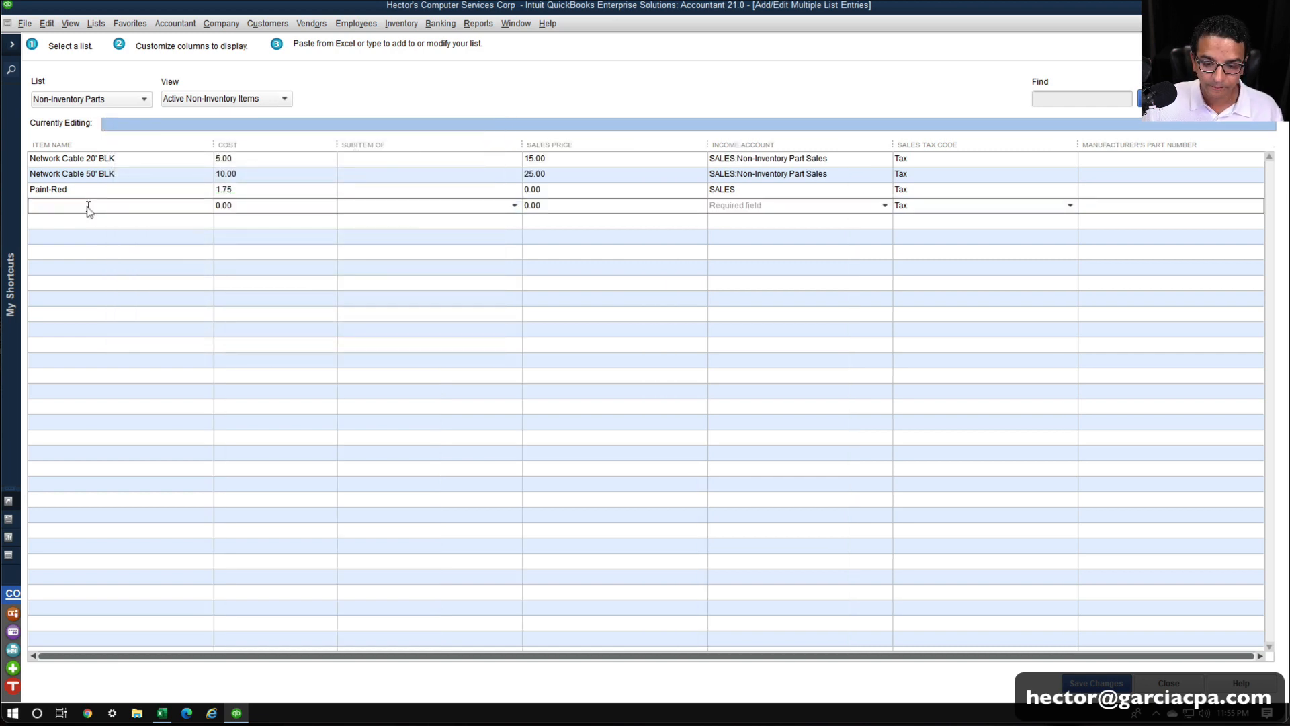
key("ctrl+v")
left_click(104, 219)
left_click(95, 236)
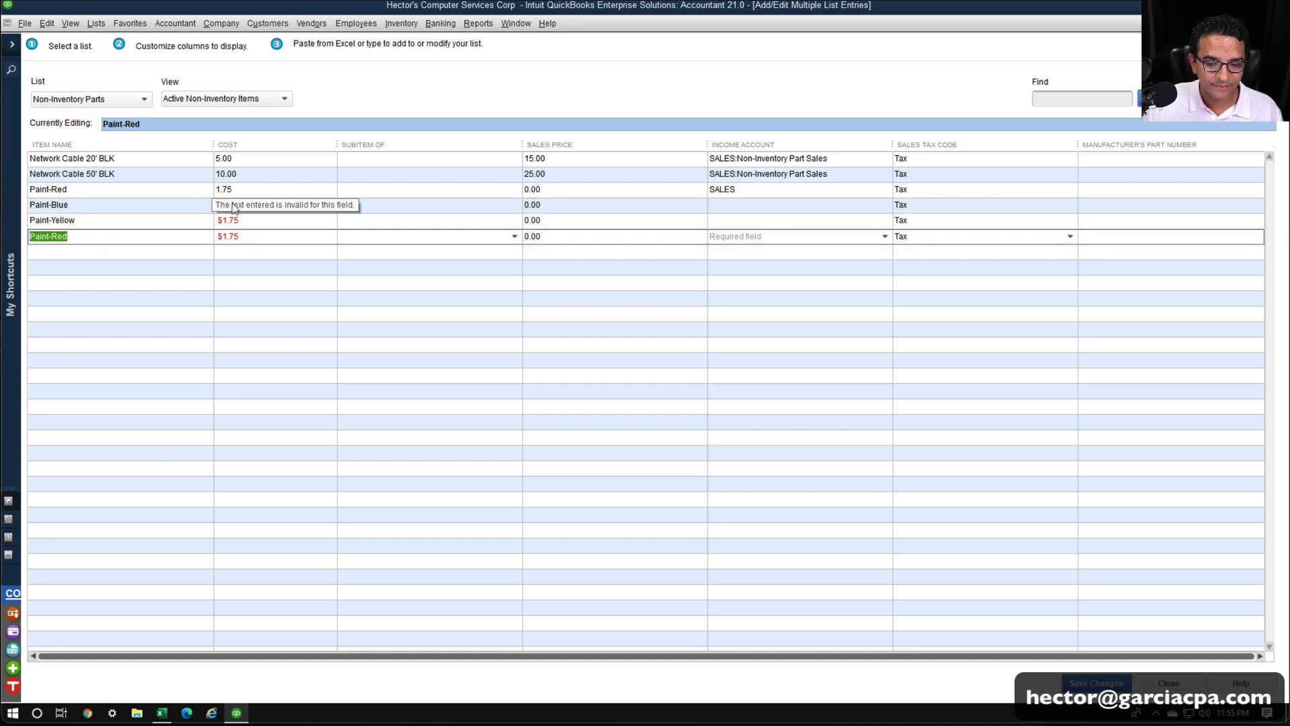
Correct the pasted Paint-Blue cost to 1.75 by removing the dollar sign and leading space.
left_click(233, 208)
left_click(655, 222)
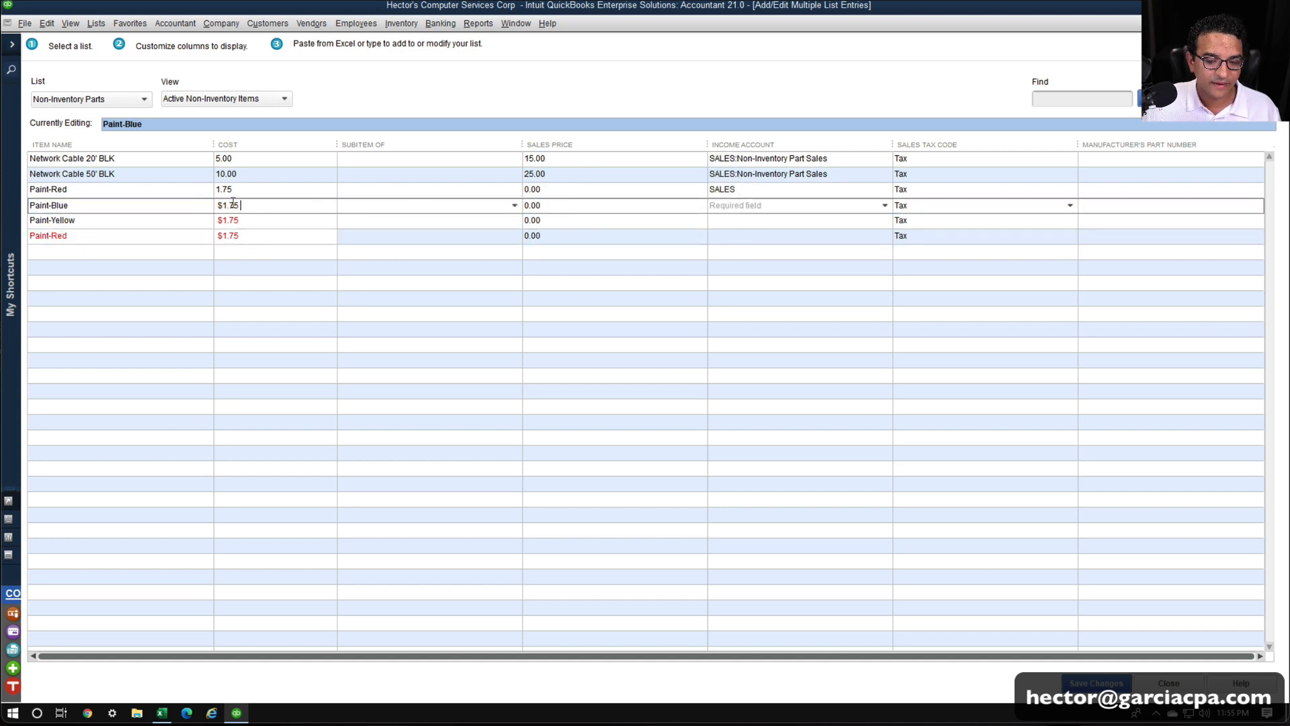
left_click(110, 208)
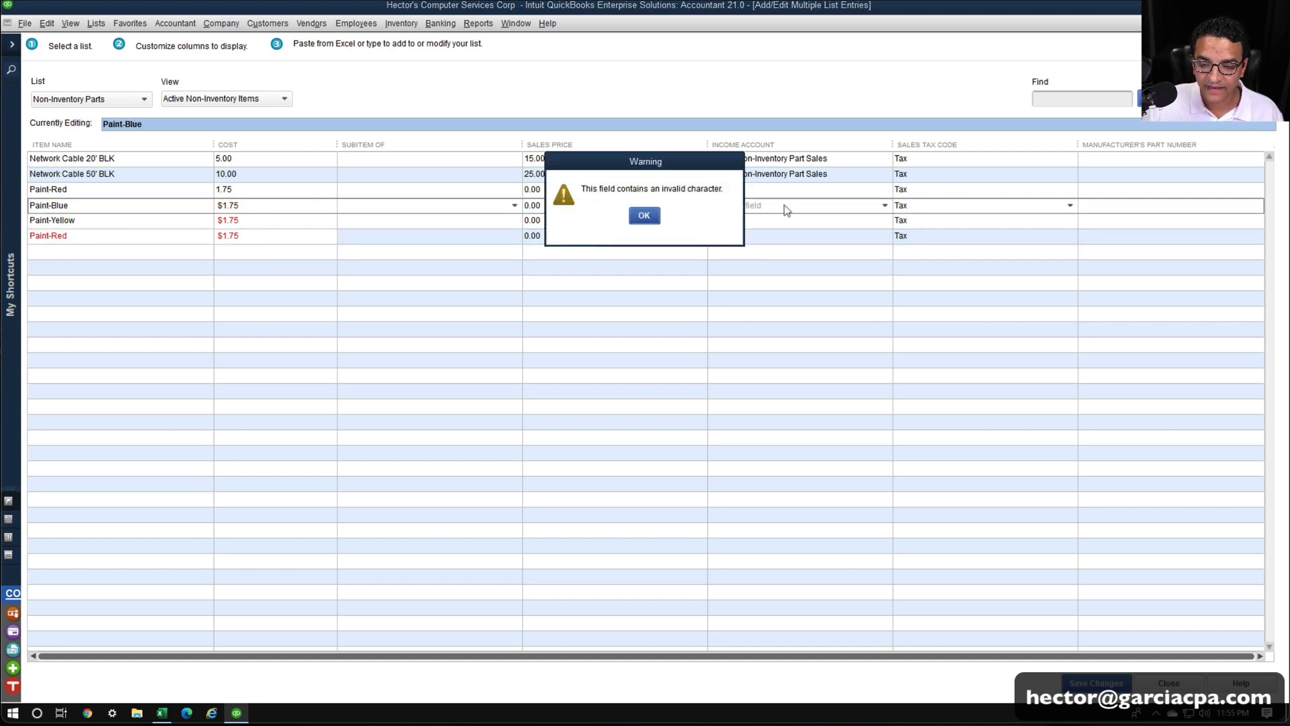
left_click(646, 219)
left_click(227, 205)
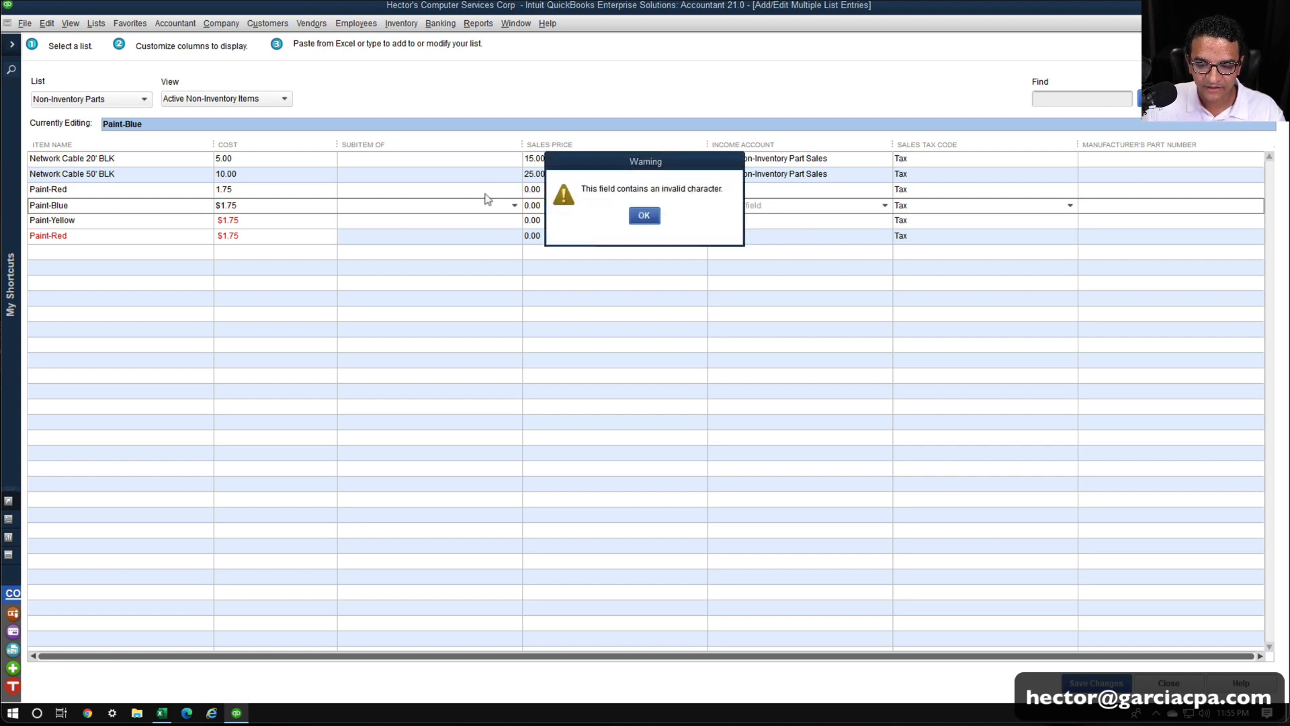
left_click(643, 216)
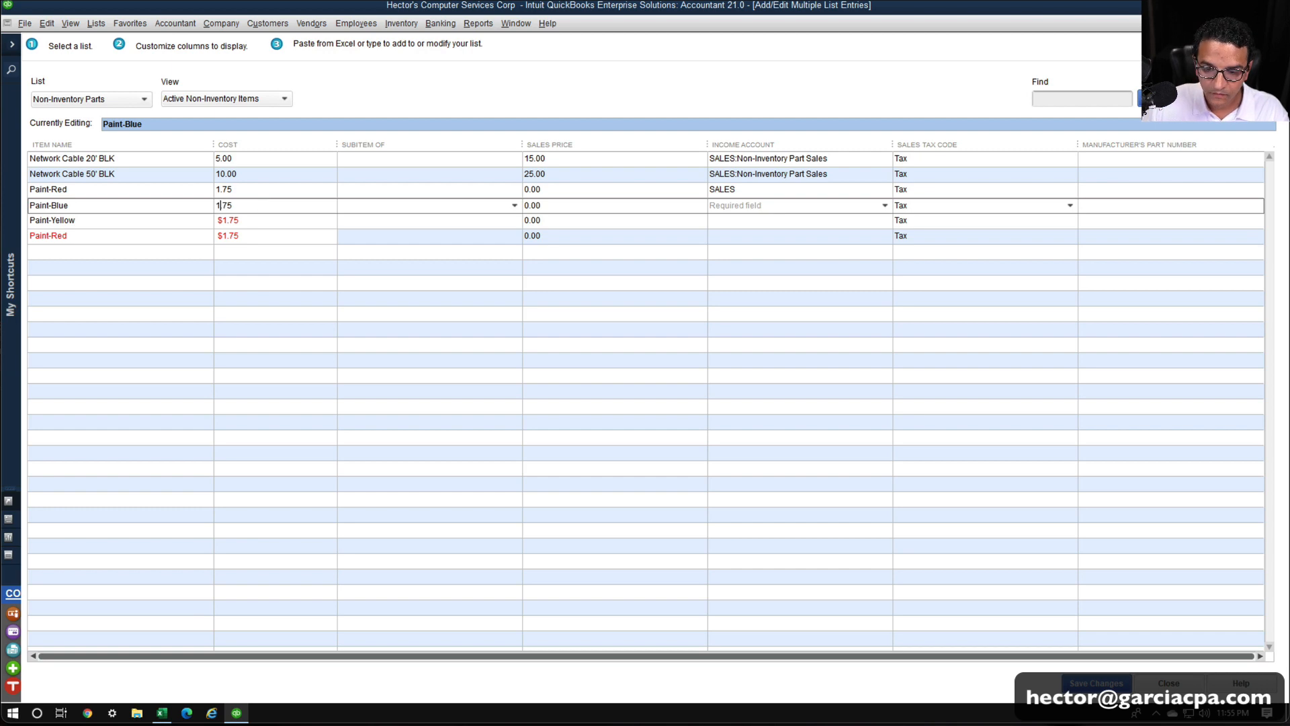
Remove the dollar signs from the pasted Paint-Yellow and Paint-Red costs so that each reads 1.75.
left_click(232, 222)
left_click(644, 215)
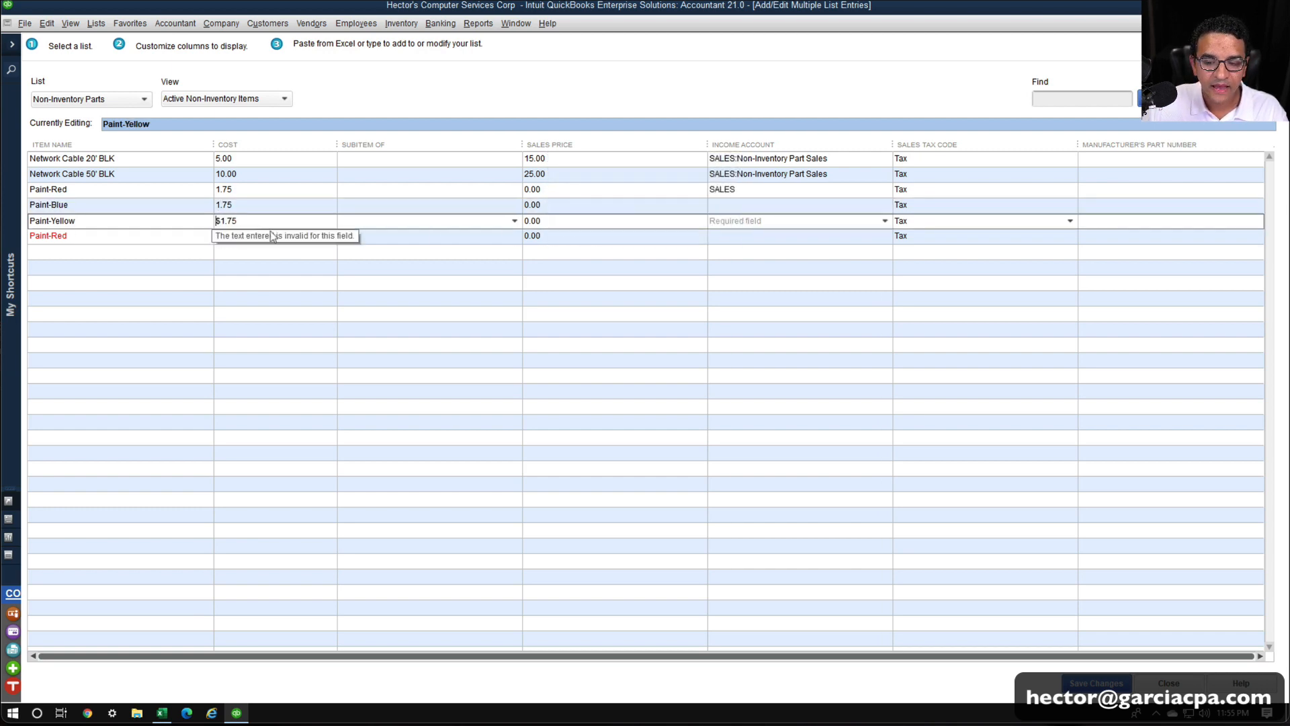
key("BackSpace")
left_click(265, 259)
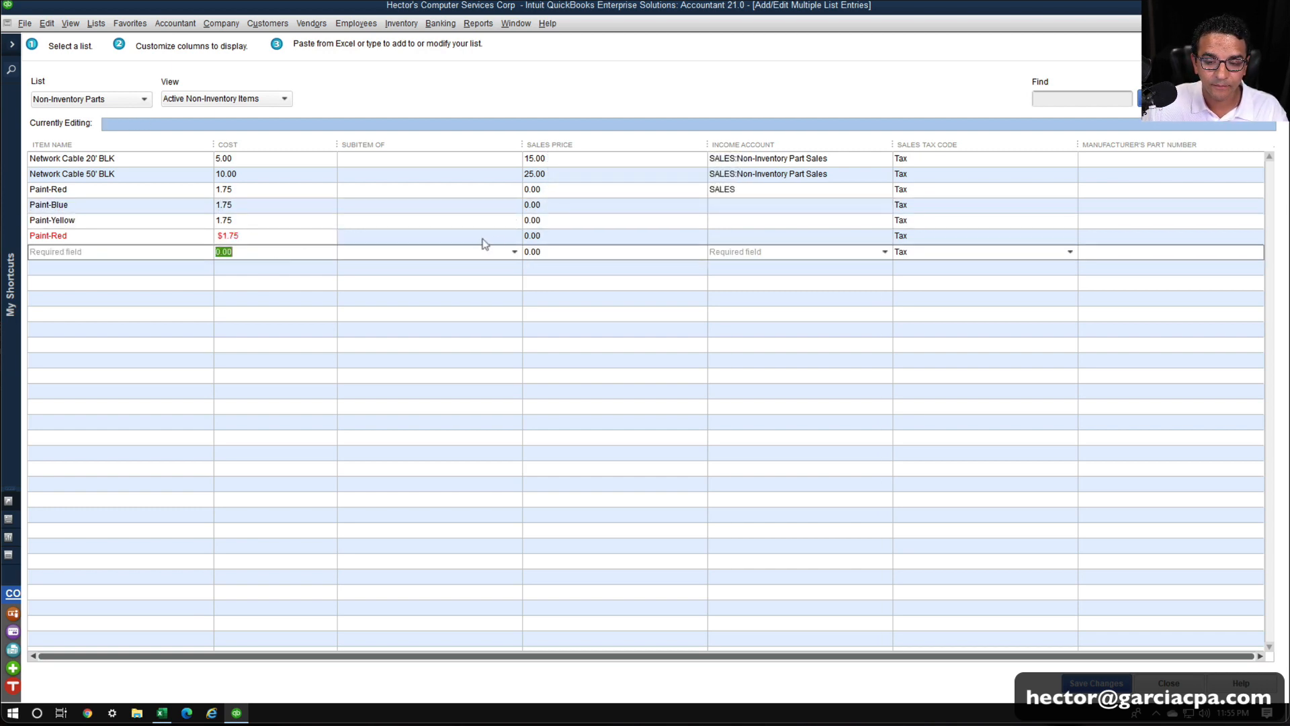
left_click(224, 237)
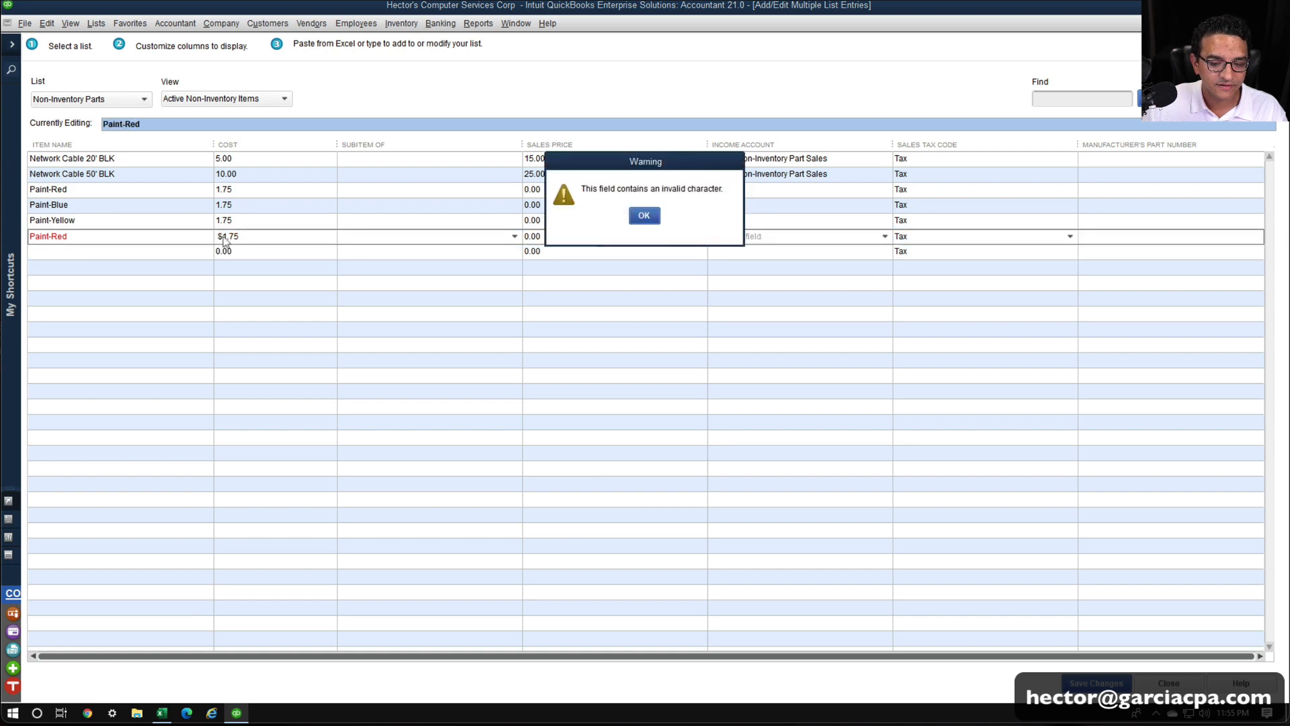
left_click(649, 216)
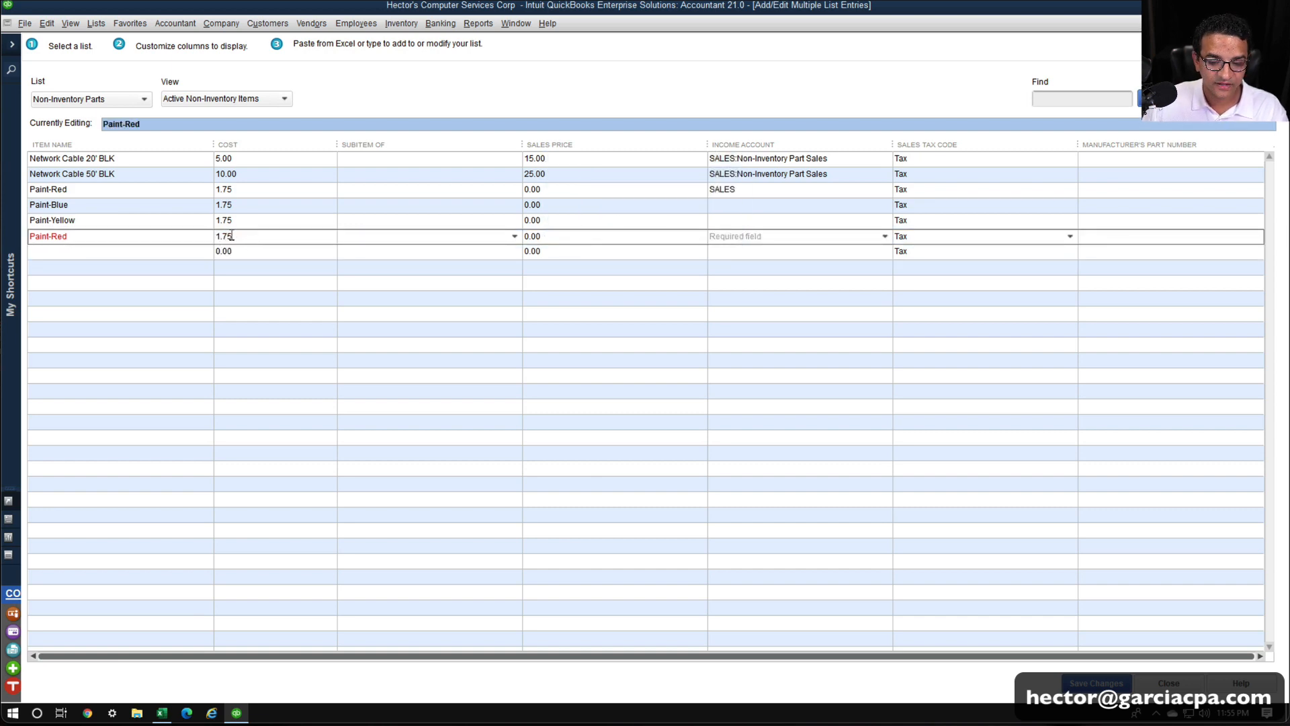
left_click(302, 269)
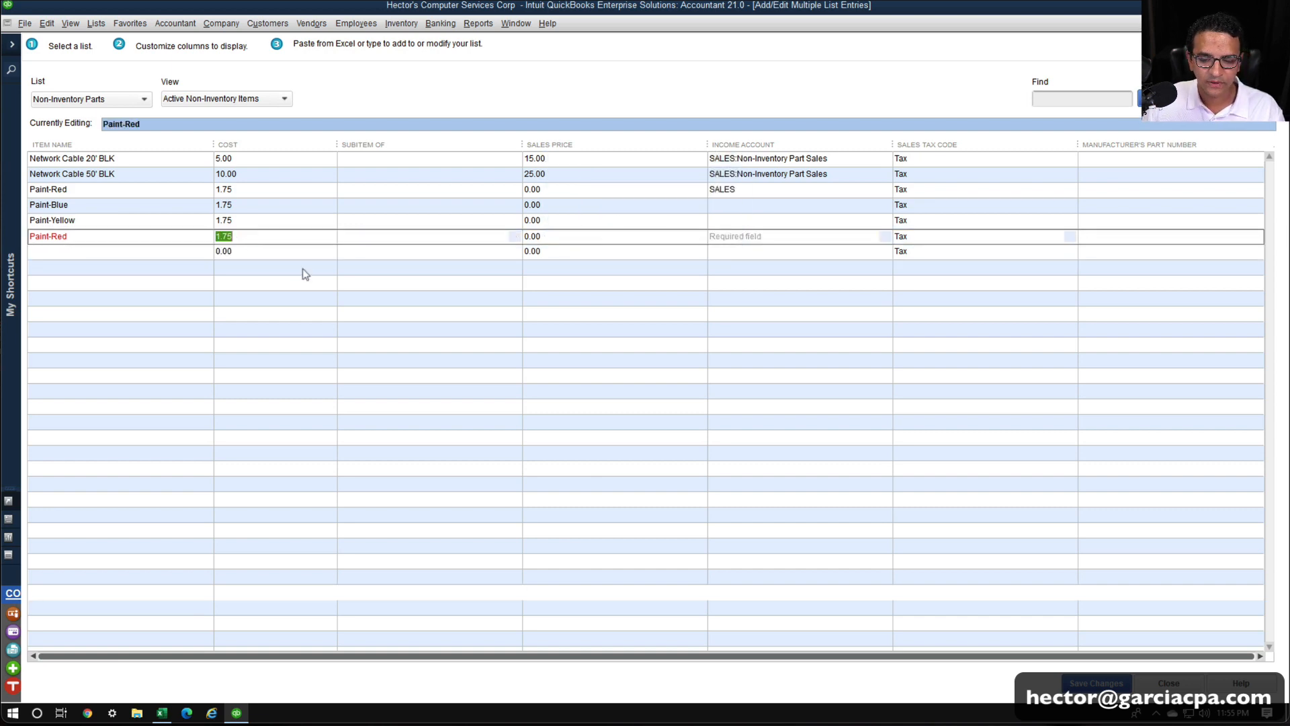
Copy the SALES income account from the existing Paint-Red item down to all rows below it.
left_click(765, 190)
right_click(765, 190)
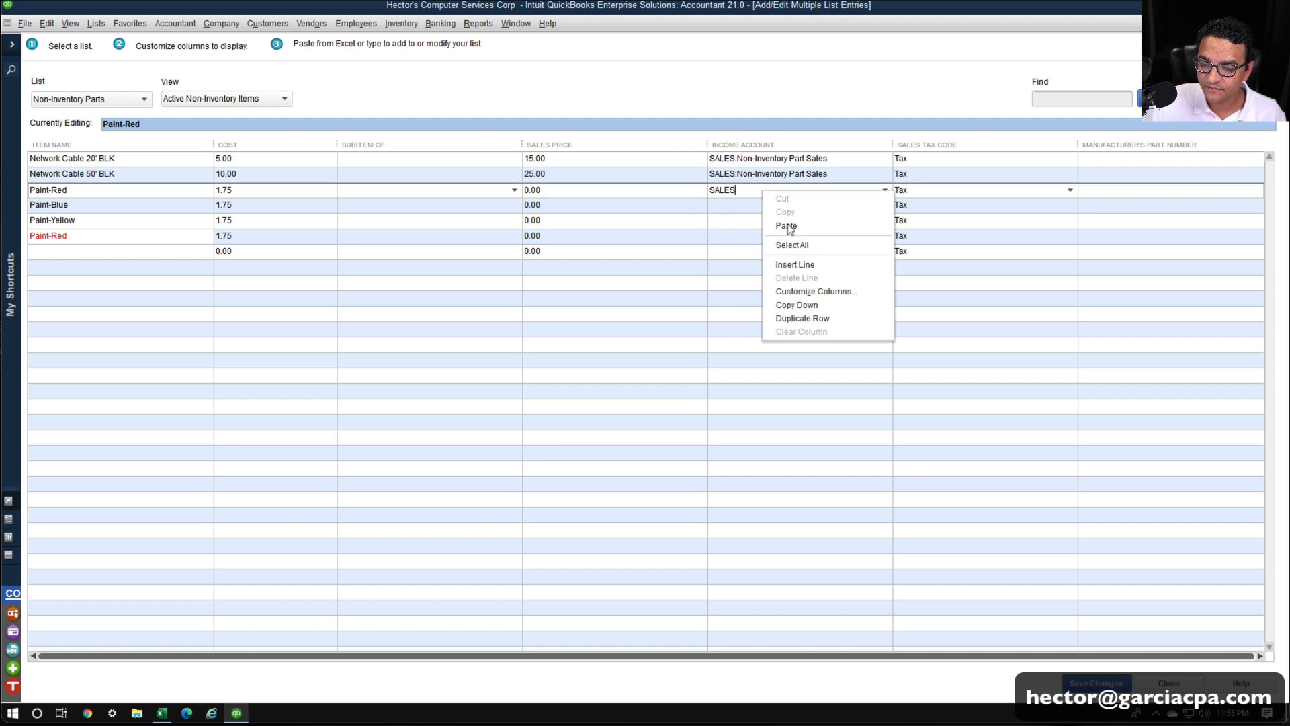
left_click(800, 307)
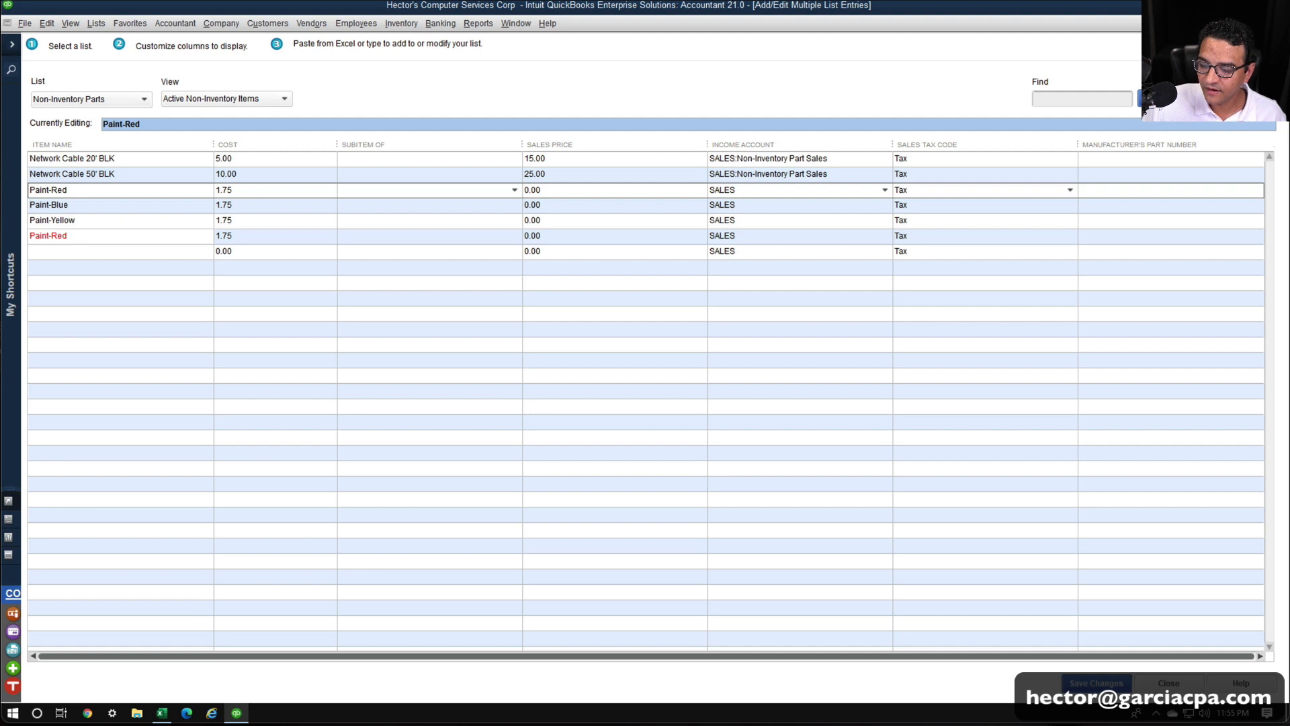
Add the Expense Account column and copy the existing Paint-Red item's Cost of Goods Sold account down to the rows below.
left_click(1219, 99)
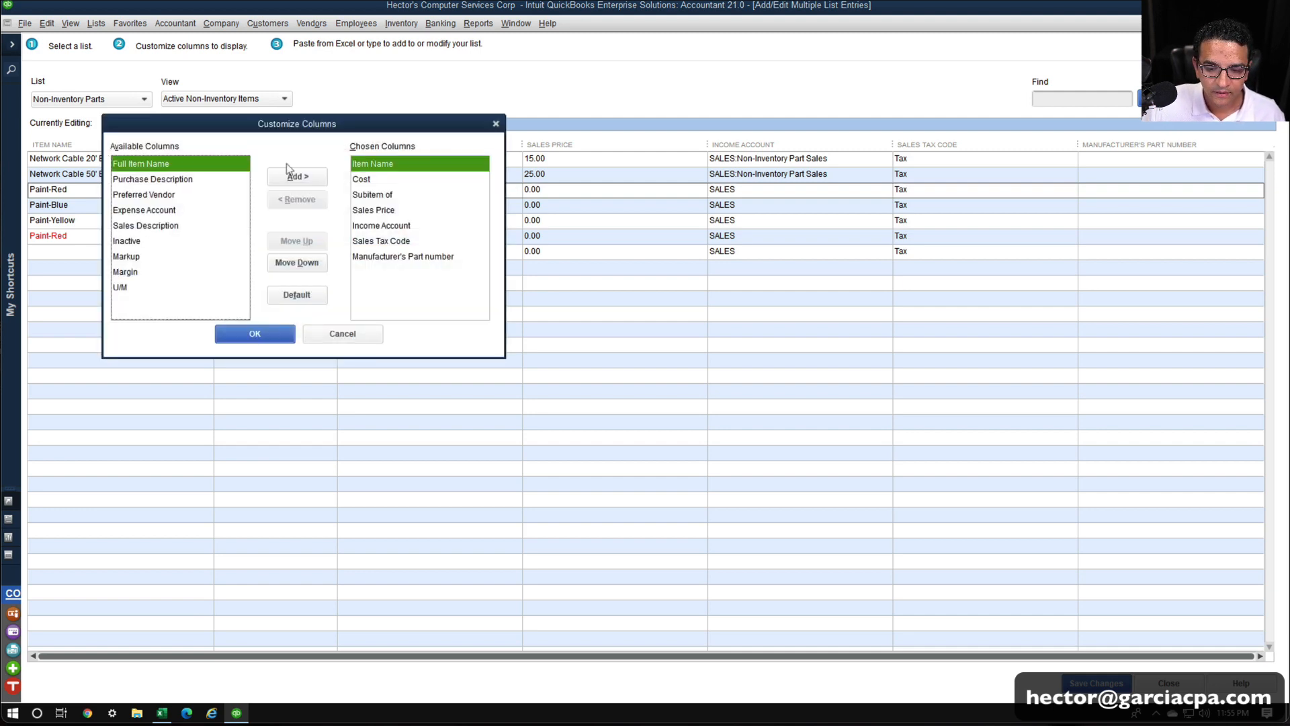
left_click(161, 210)
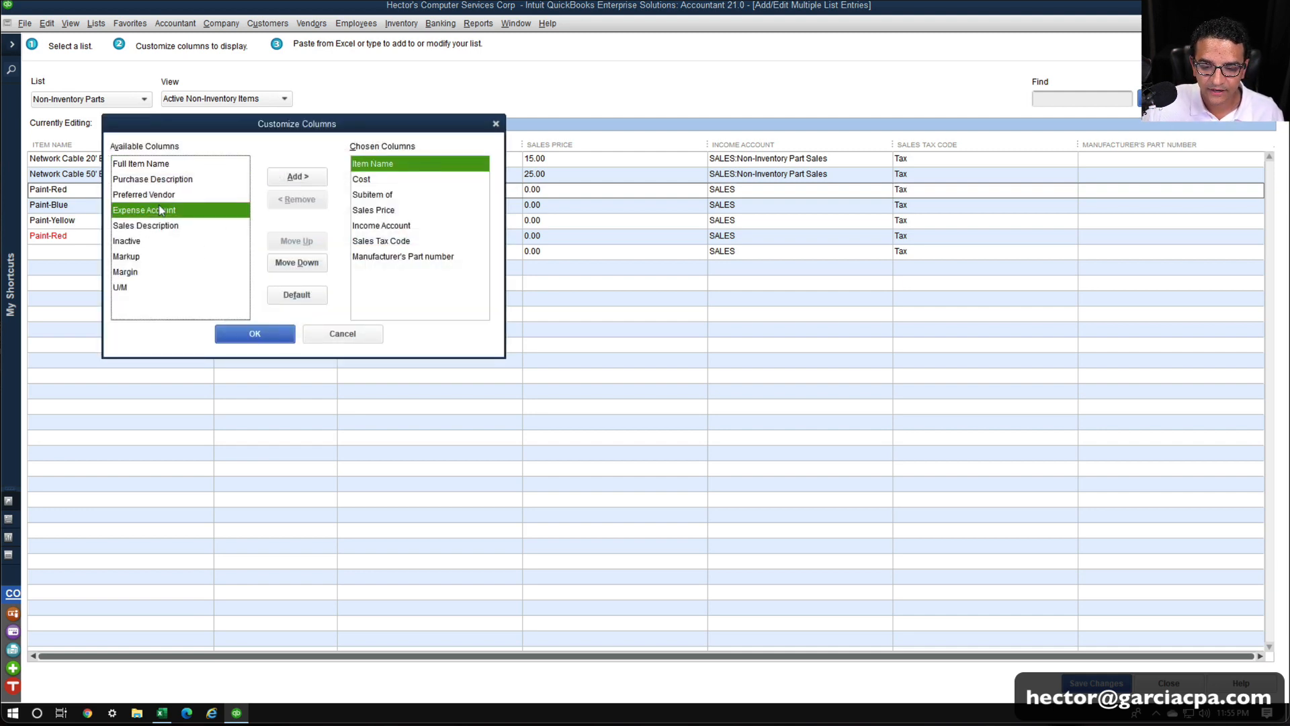
left_click(290, 180)
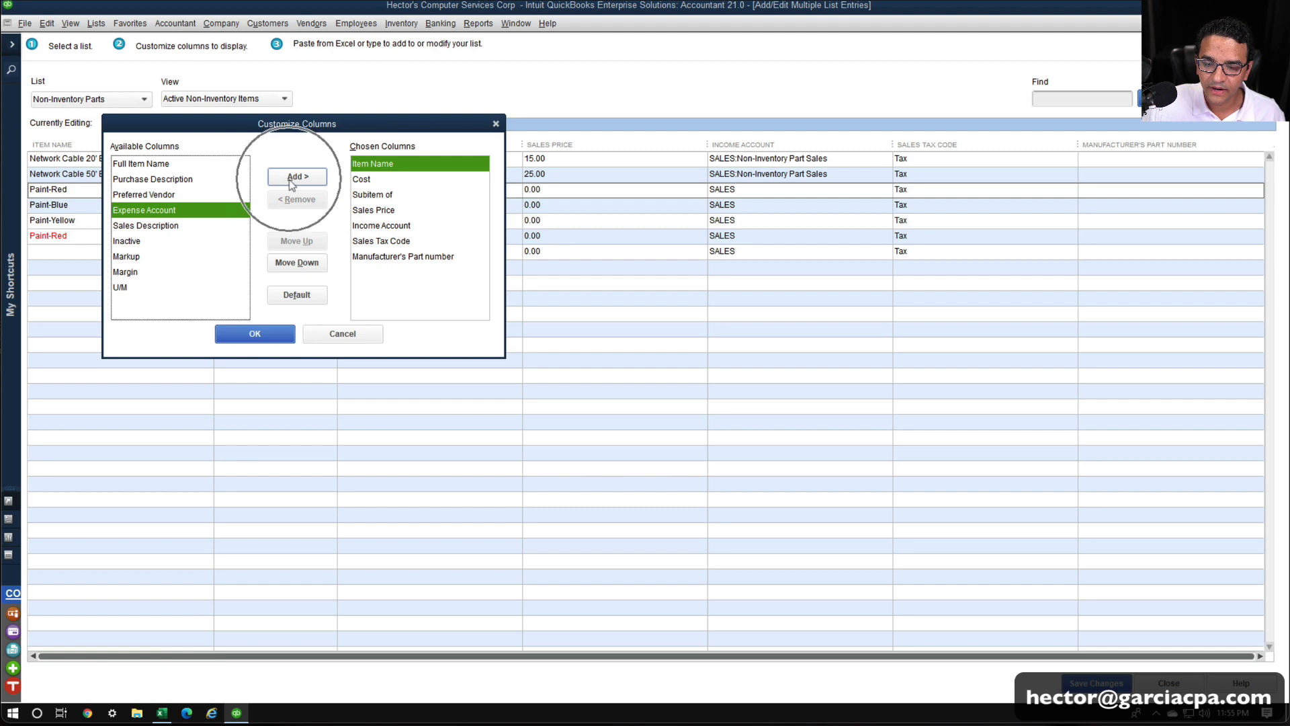
left_click(255, 334)
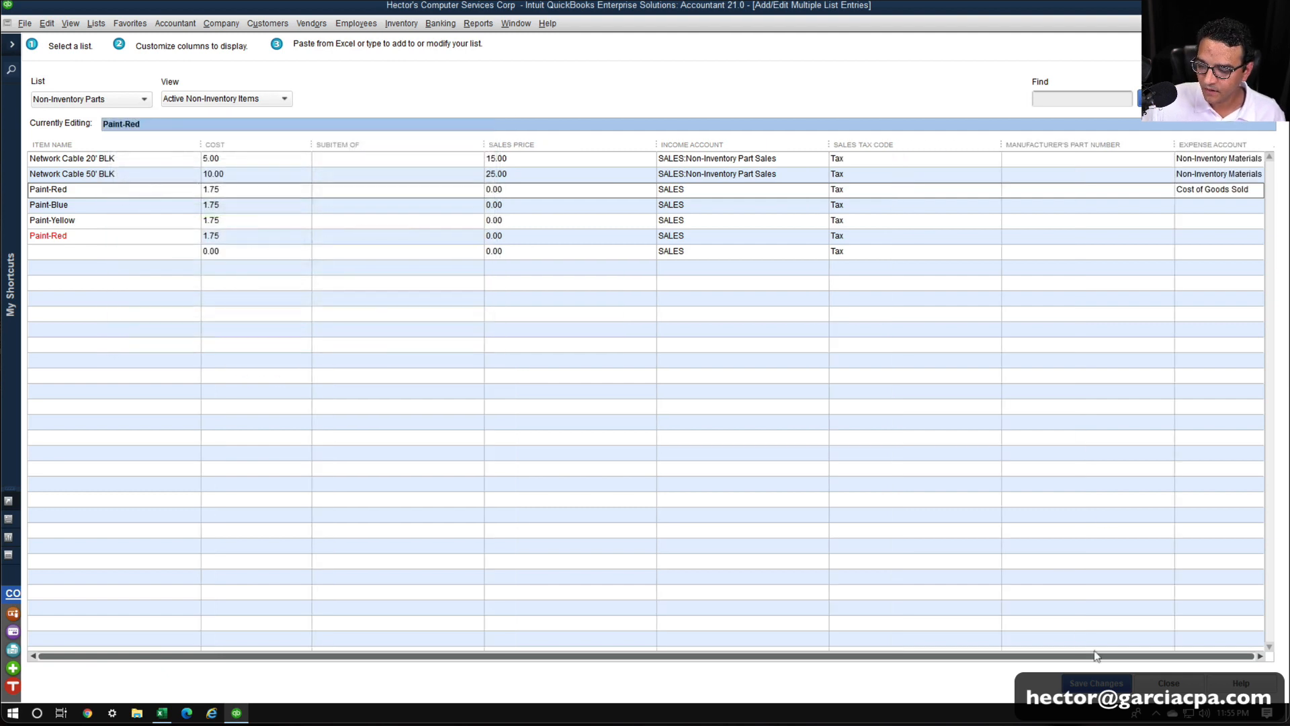
left_click(1188, 192)
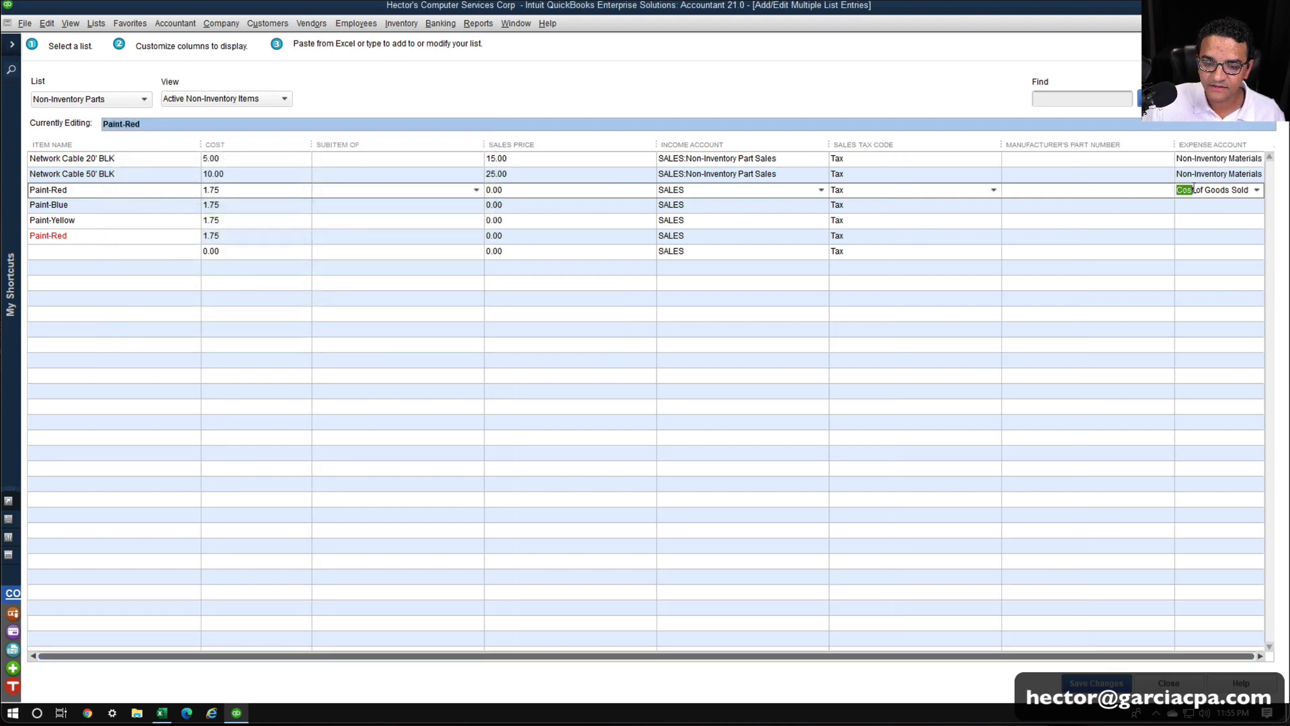
right_click(1187, 192)
left_click(1095, 303)
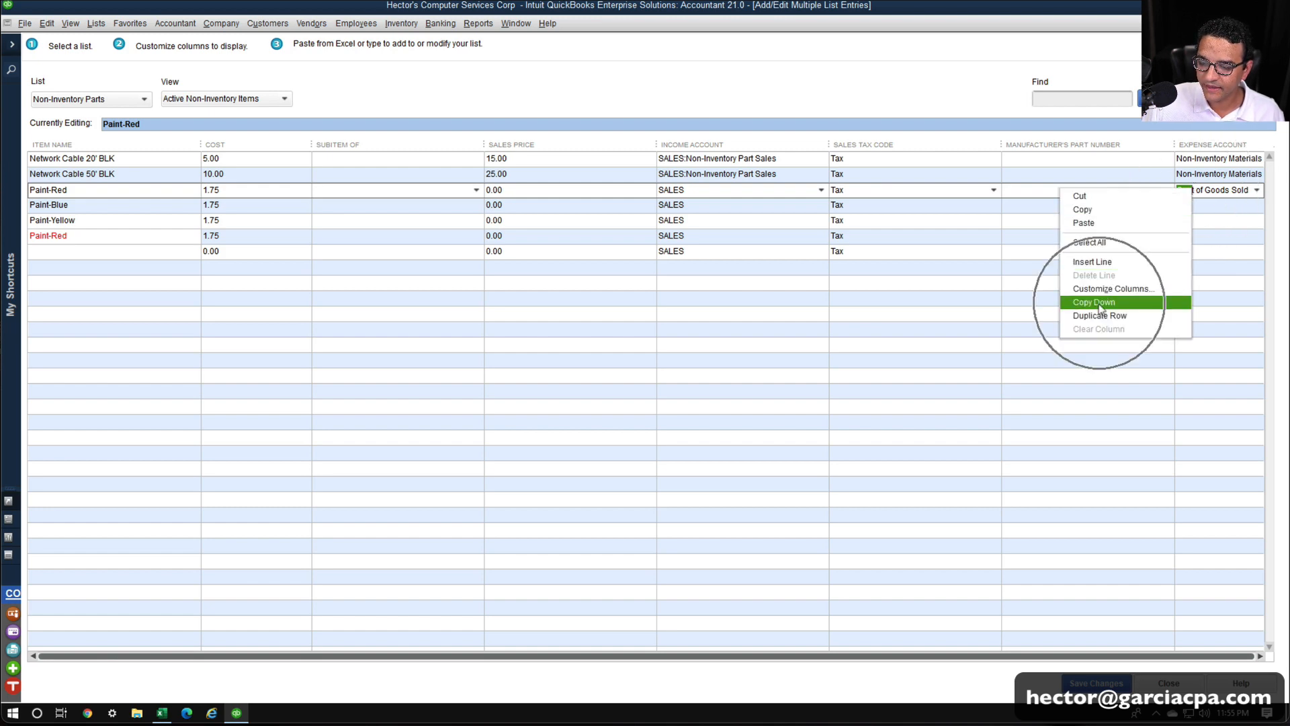
Save the new paint parts and leave the list editor for the Item List, discarding the duplicate Paint-Red and blank rows.
left_click(1081, 684)
left_click(644, 256)
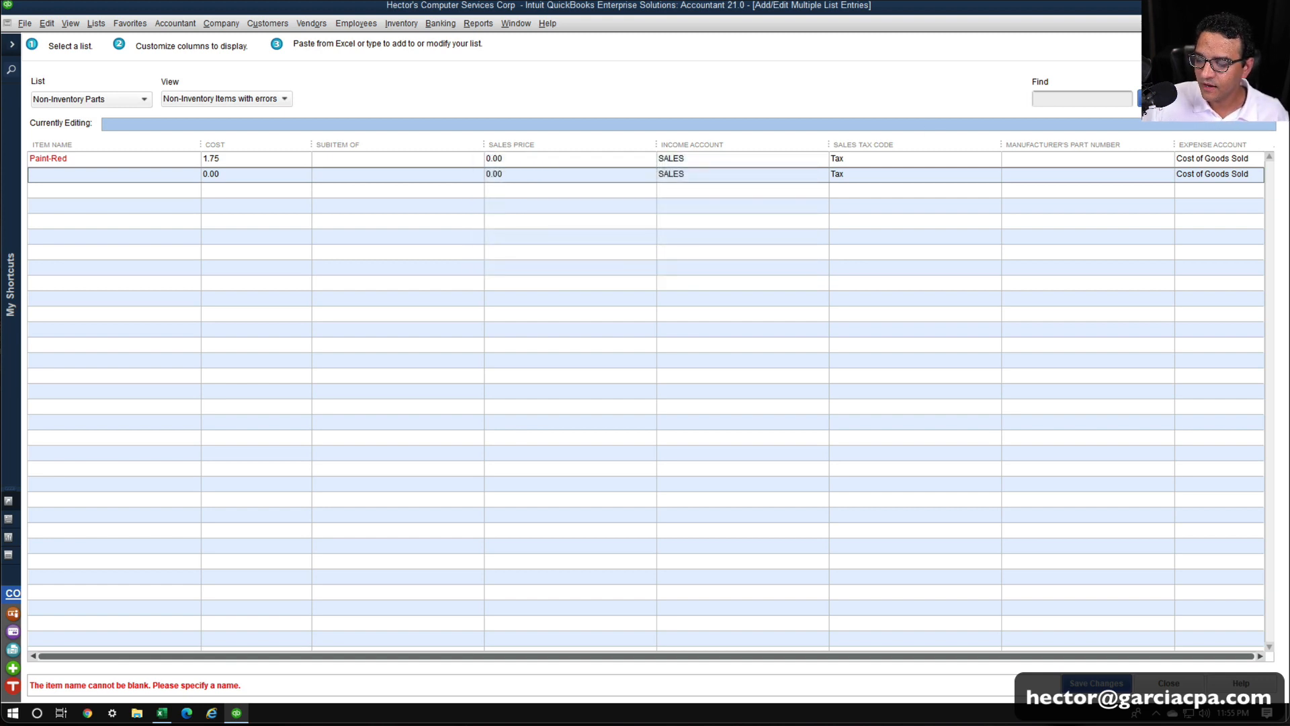
key("Escape")
left_click(645, 215)
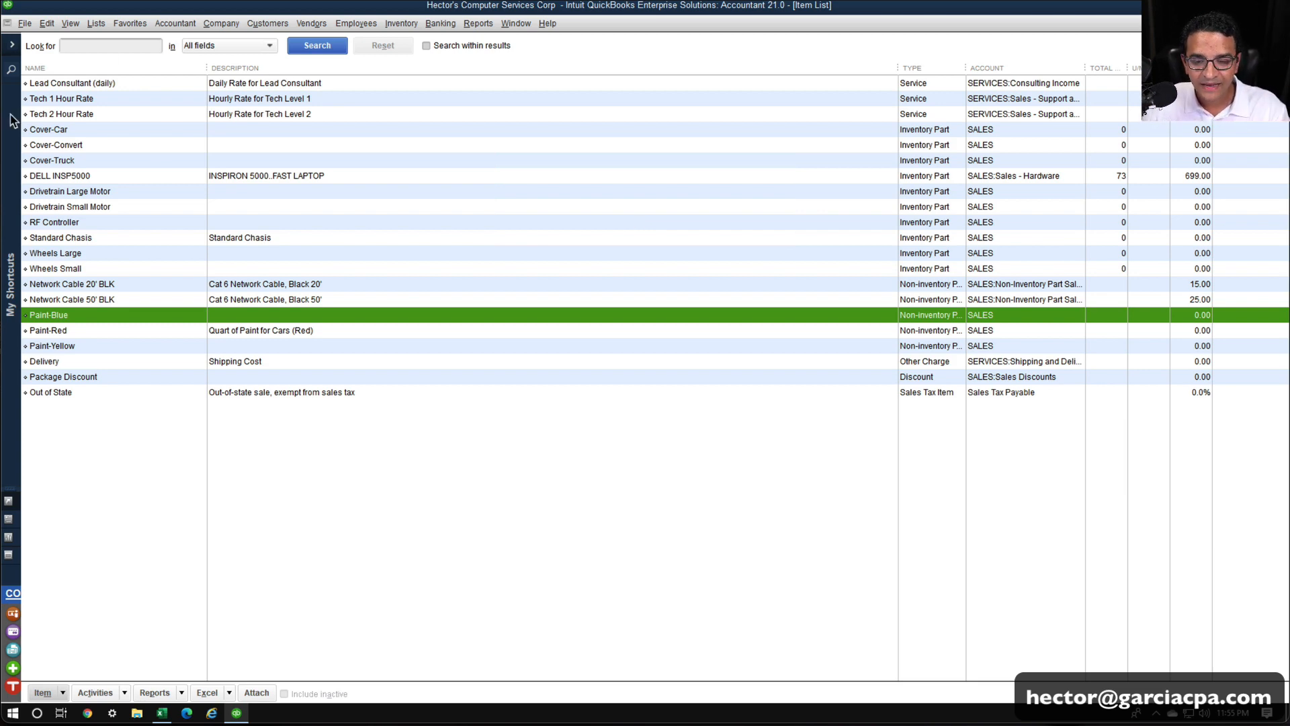
left_click(199, 219)
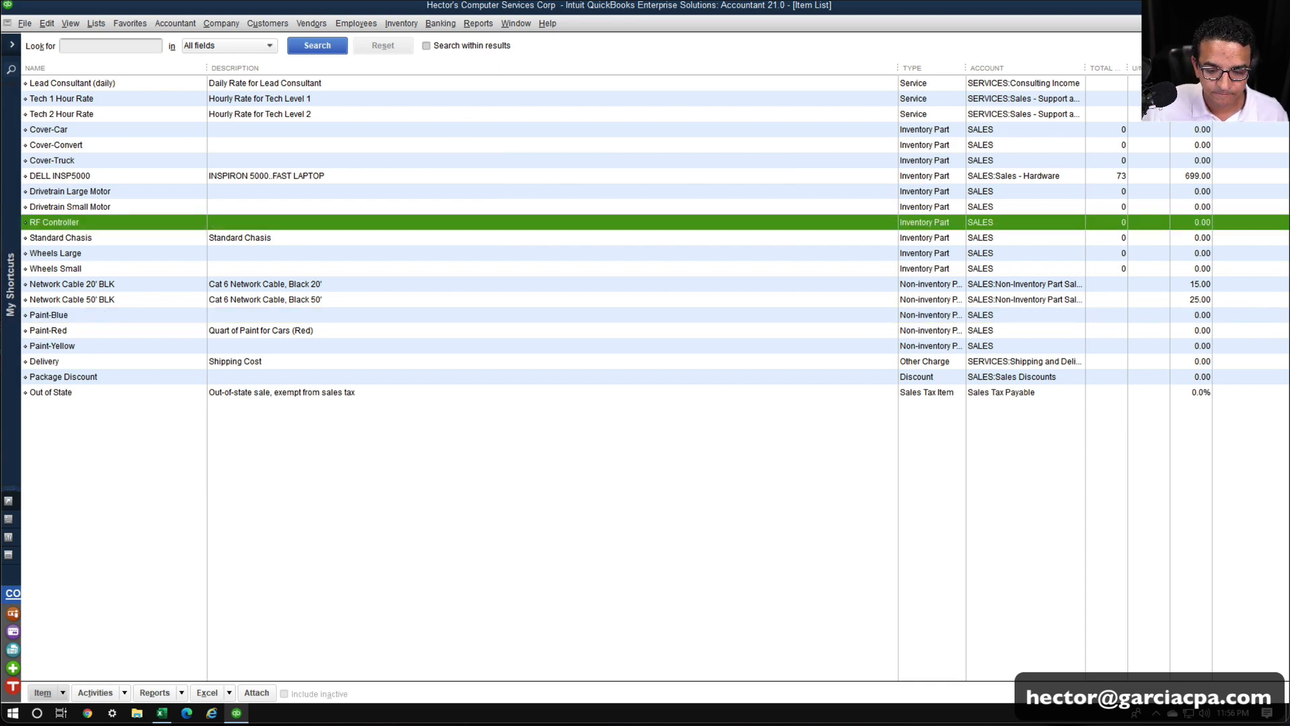
Switch to Excel and review the Red RC Car's assembly details and bill of materials on Sheet1.
left_click(162, 712)
left_click(252, 507)
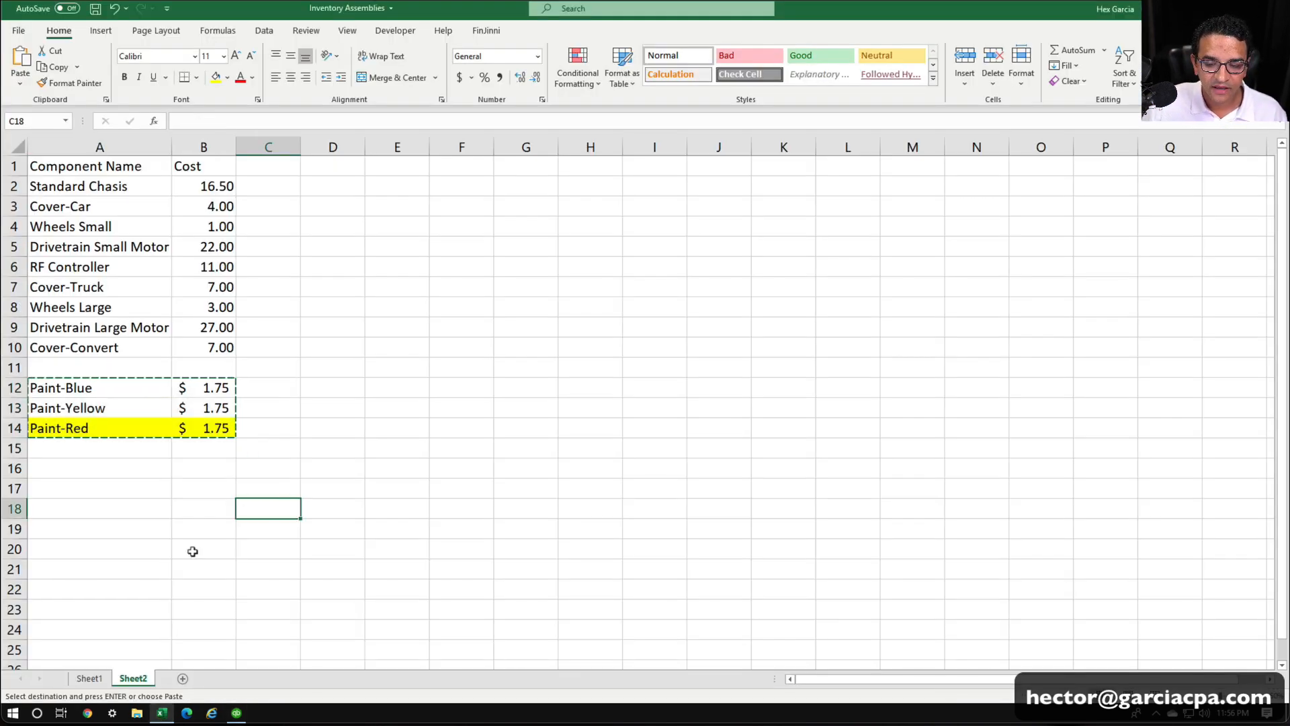
left_click(89, 677)
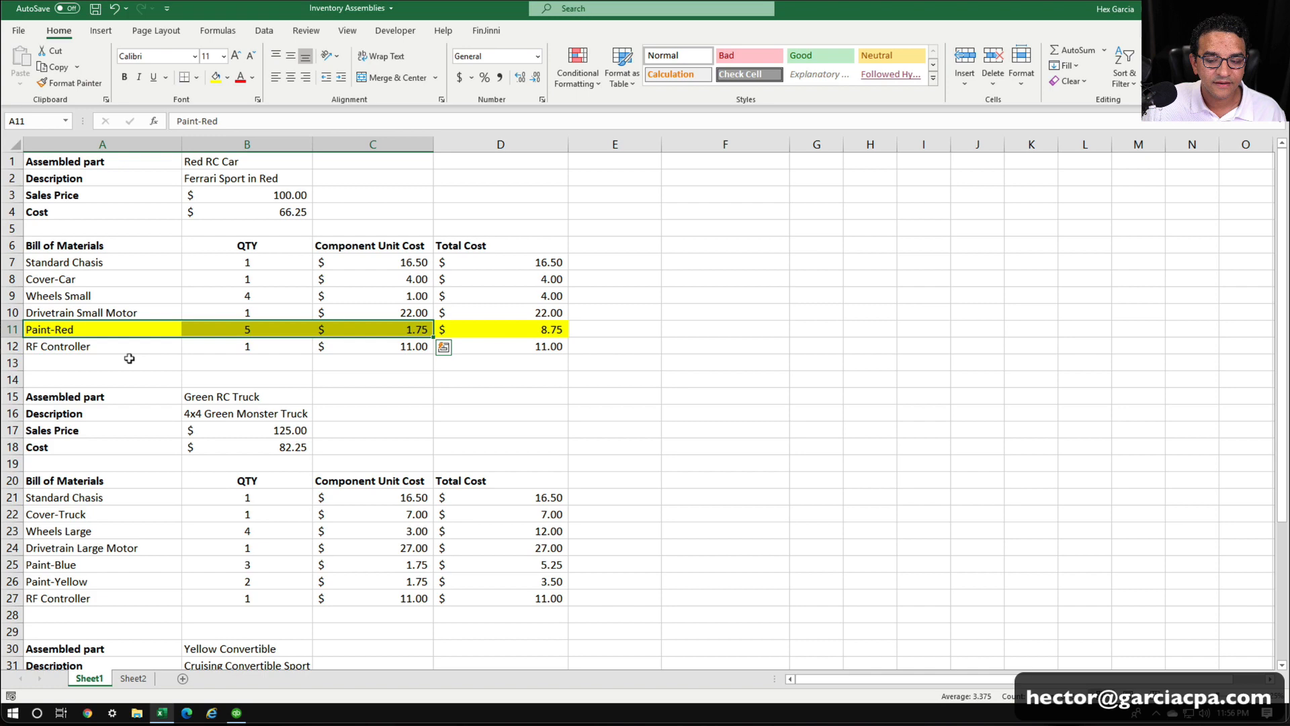
left_click(129, 361)
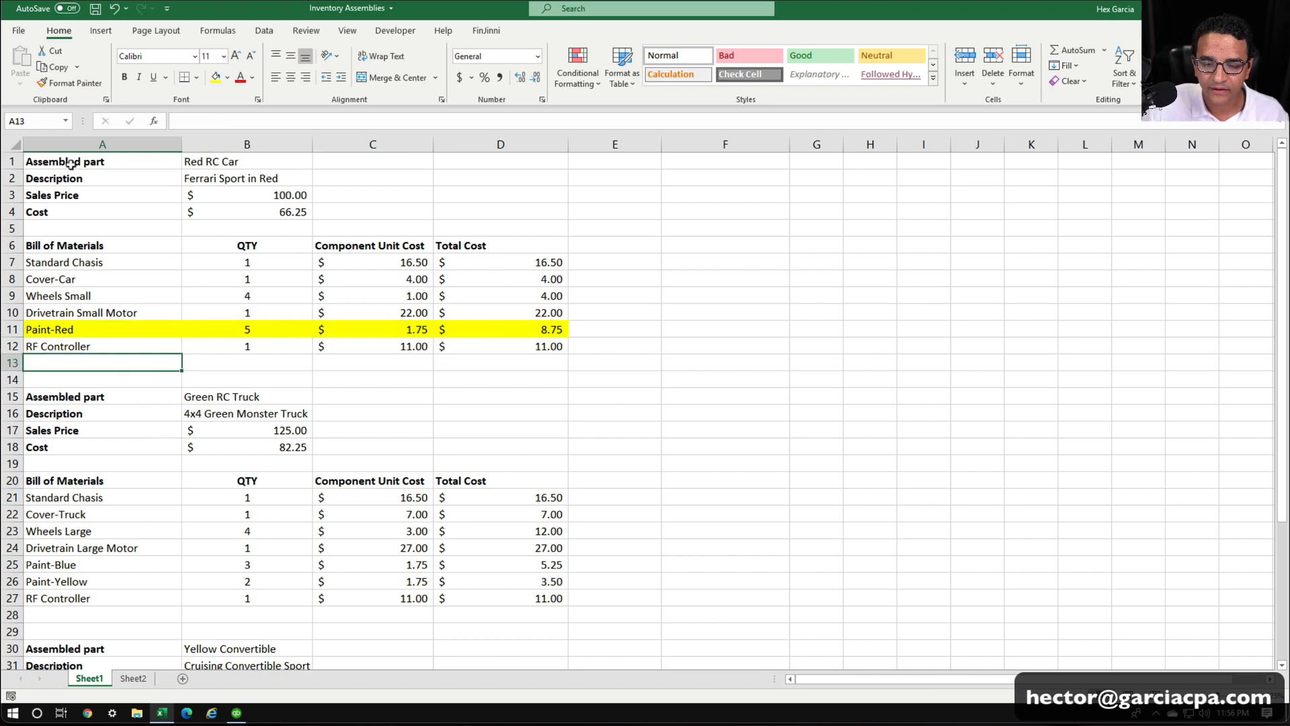
left_click_drag(71, 163, 527, 337)
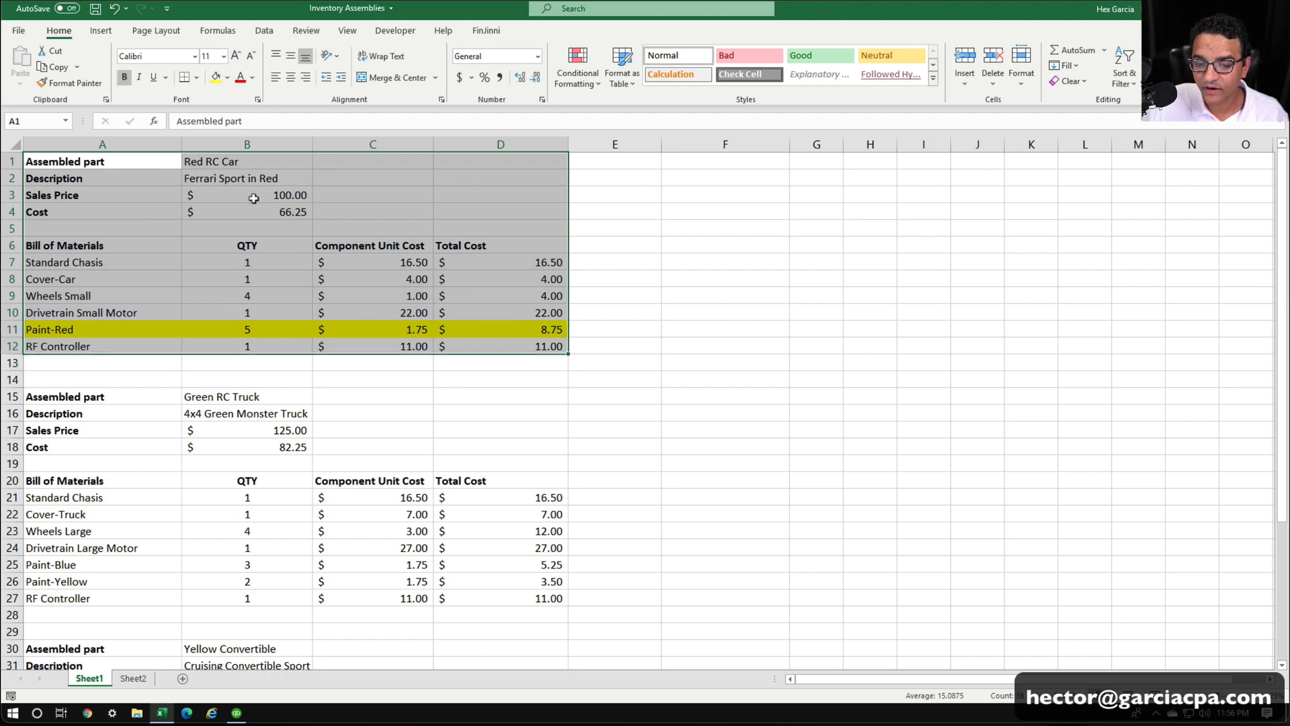
left_click_drag(236, 165, 247, 212)
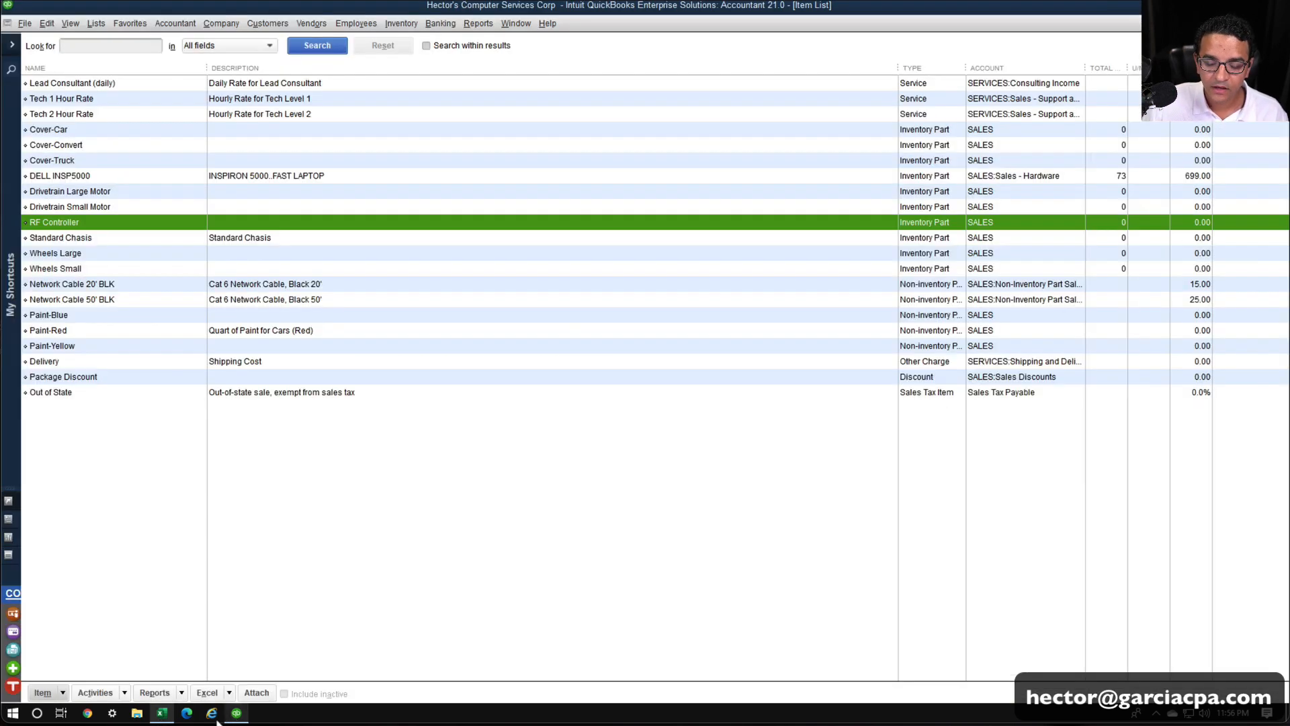
Return to QuickBooks and start a new Inventory Assembly item named Red RC Car.
left_click(237, 713)
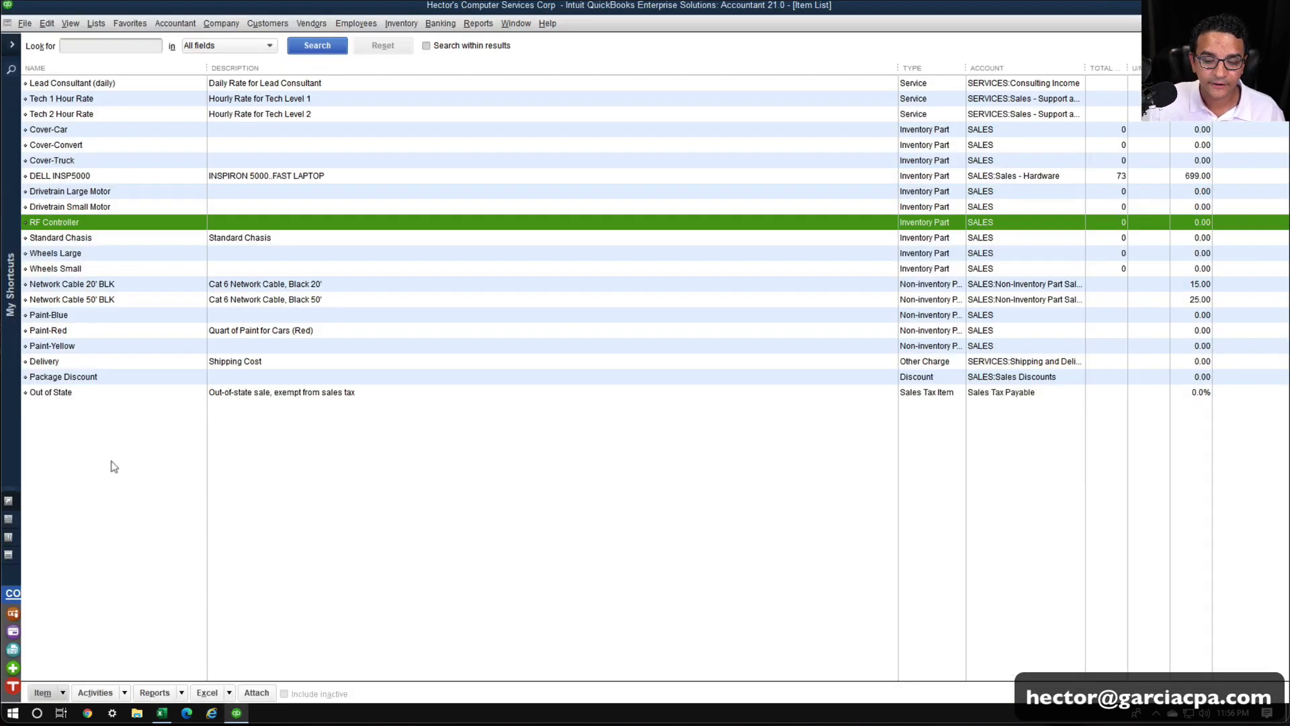
right_click(113, 464)
left_click(168, 176)
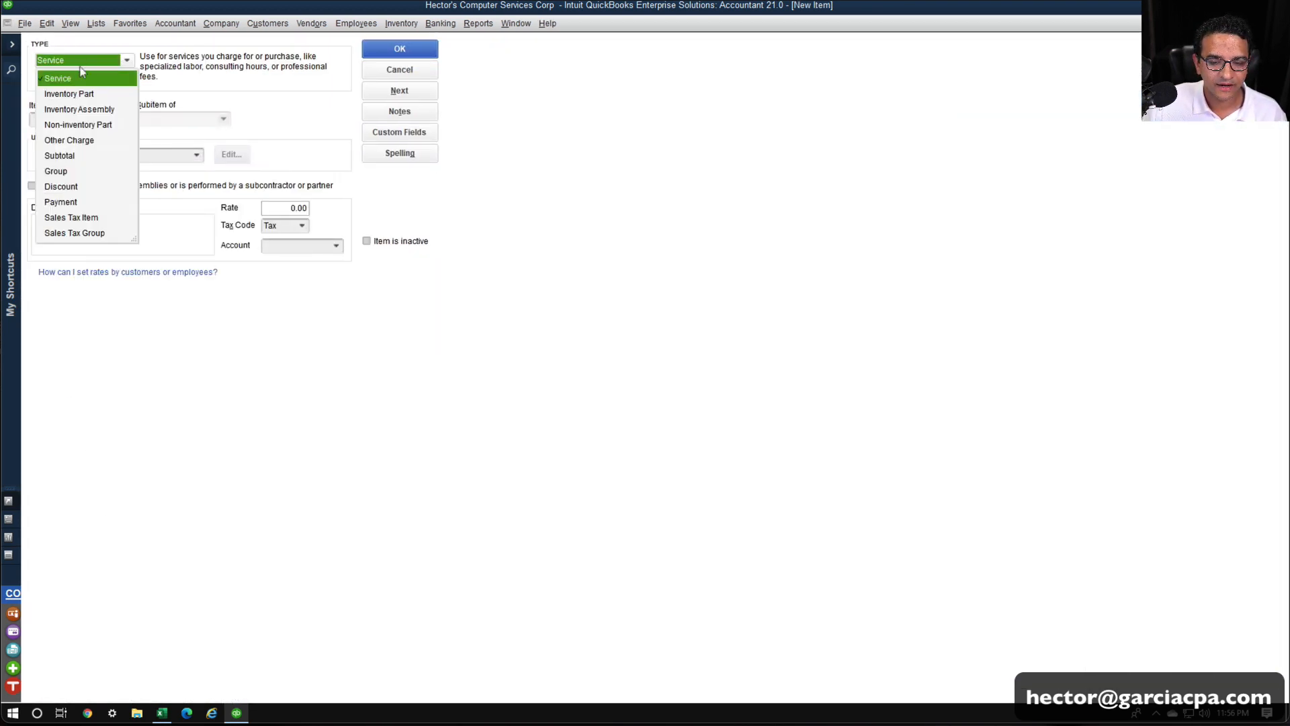
left_click(86, 110)
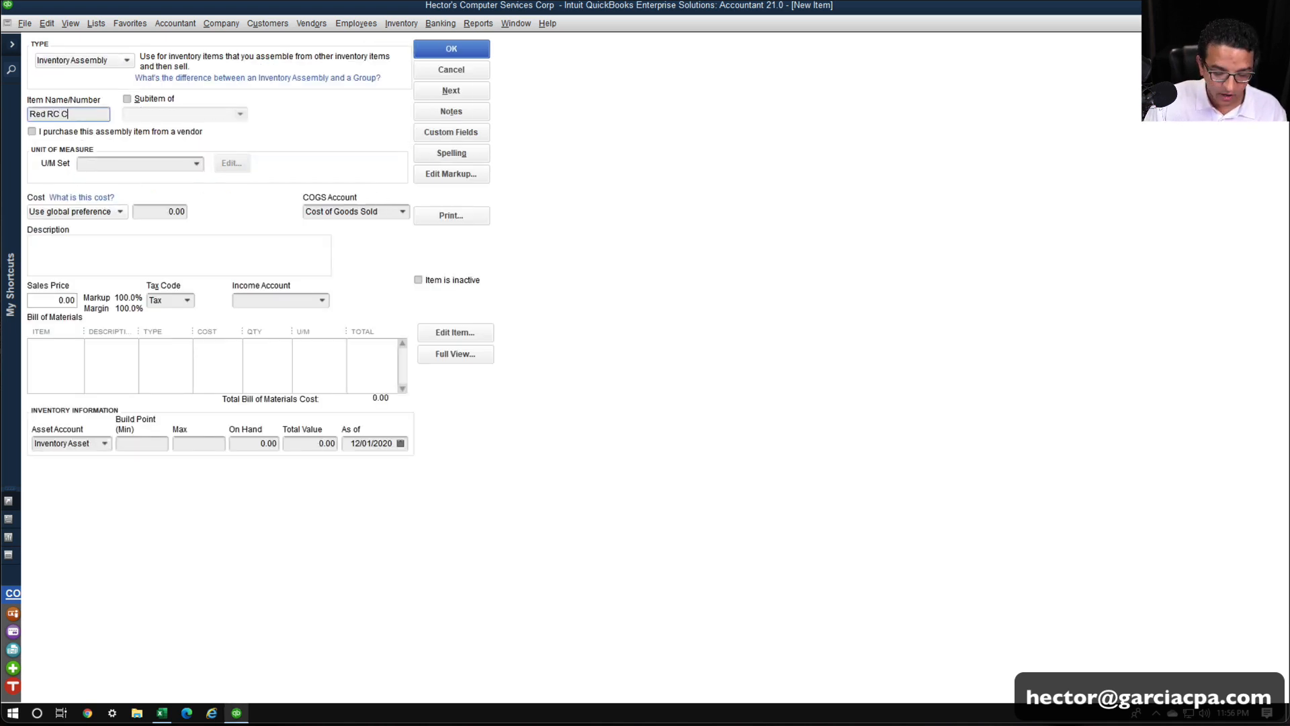
Copy the description "Ferrari Sport in Red" from the Excel sheet into the new assembly's description in QuickBooks.
left_click(161, 712)
left_click(247, 177)
left_click(247, 160)
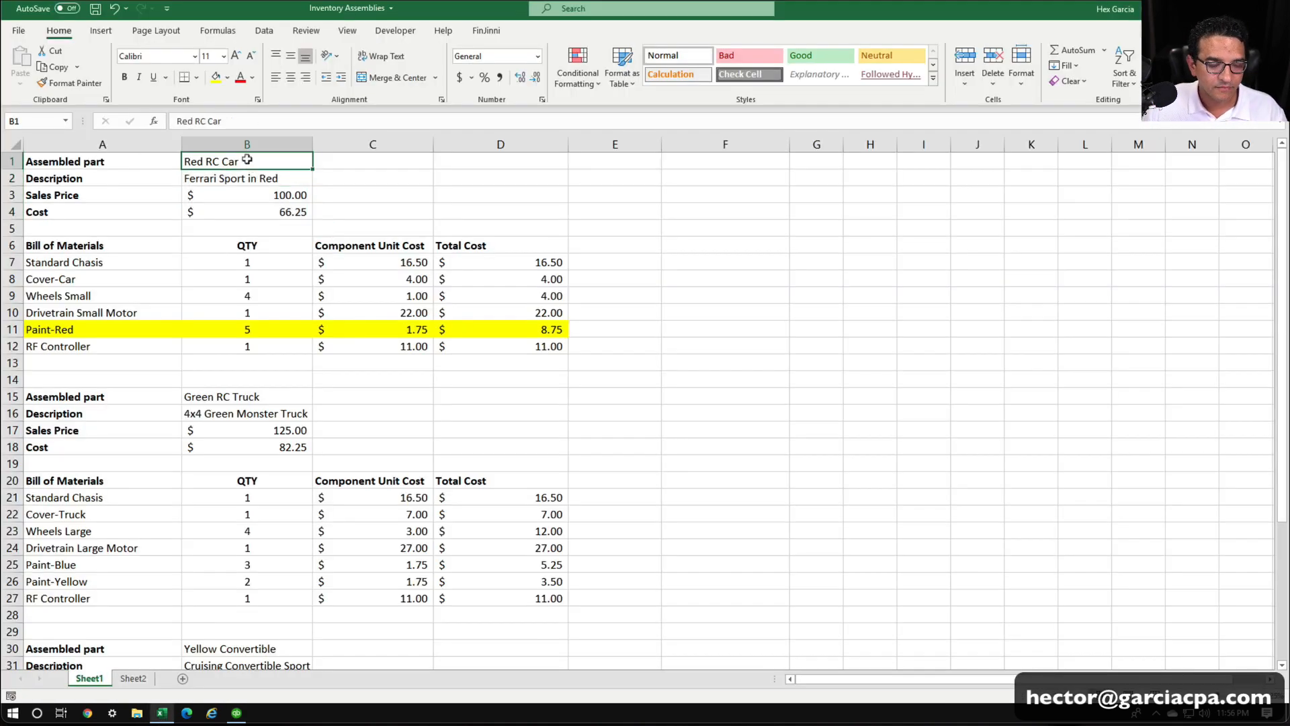
left_click(250, 172)
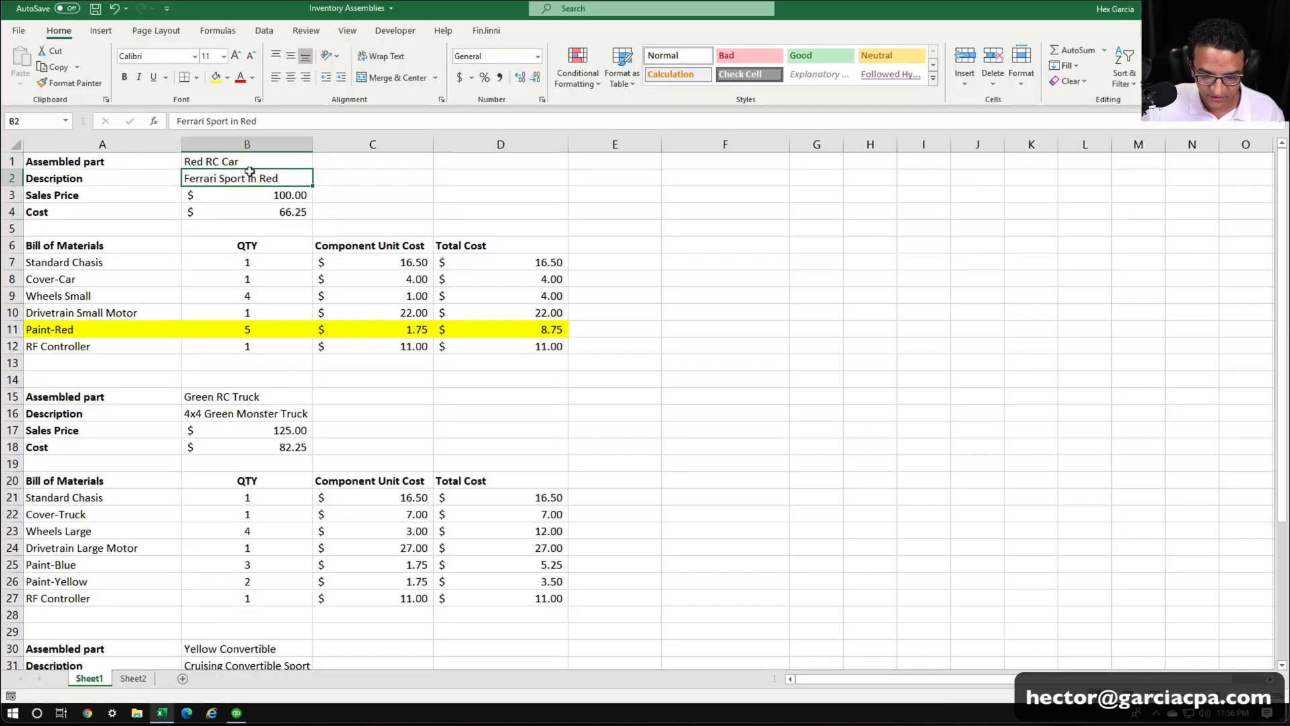
key("ctrl+c")
left_click(236, 712)
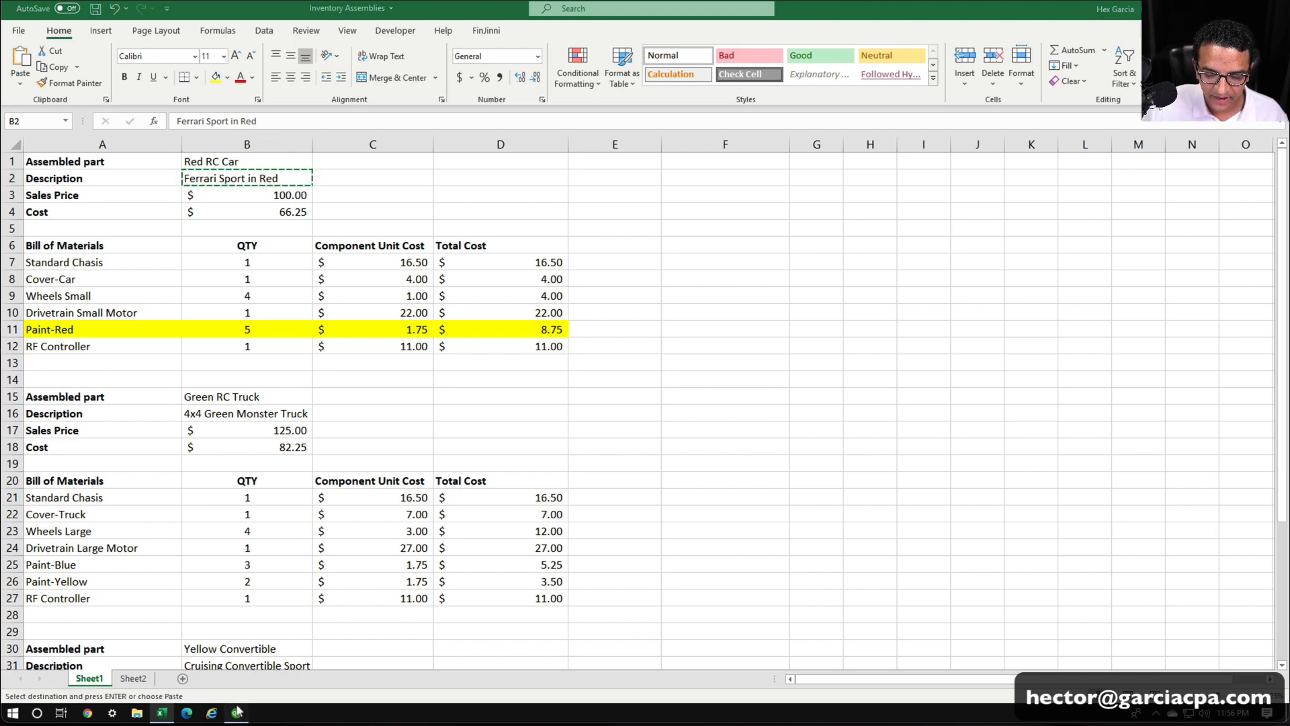
left_click(63, 246)
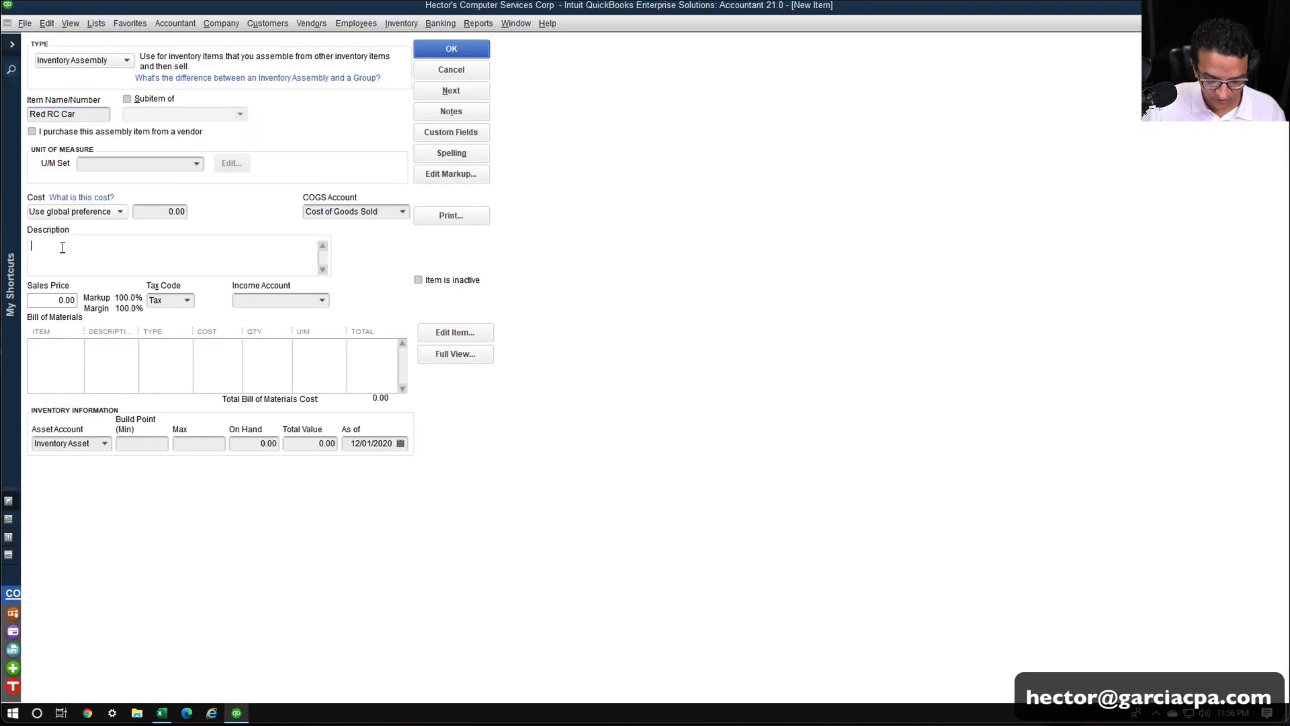
key("ctrl+v")
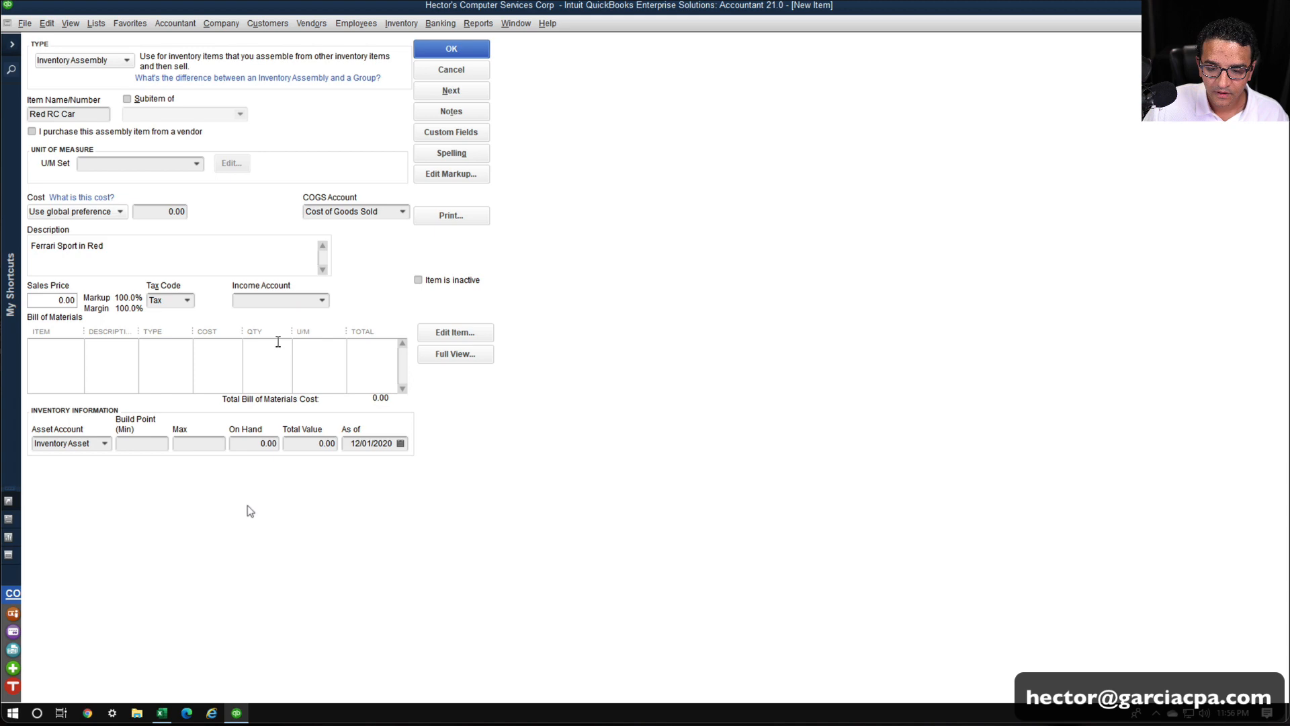
Look up the Red RC Car's cost in Excel and enter it in QuickBooks as a user defined cost of 66.25.
left_click(161, 712)
left_click(489, 344)
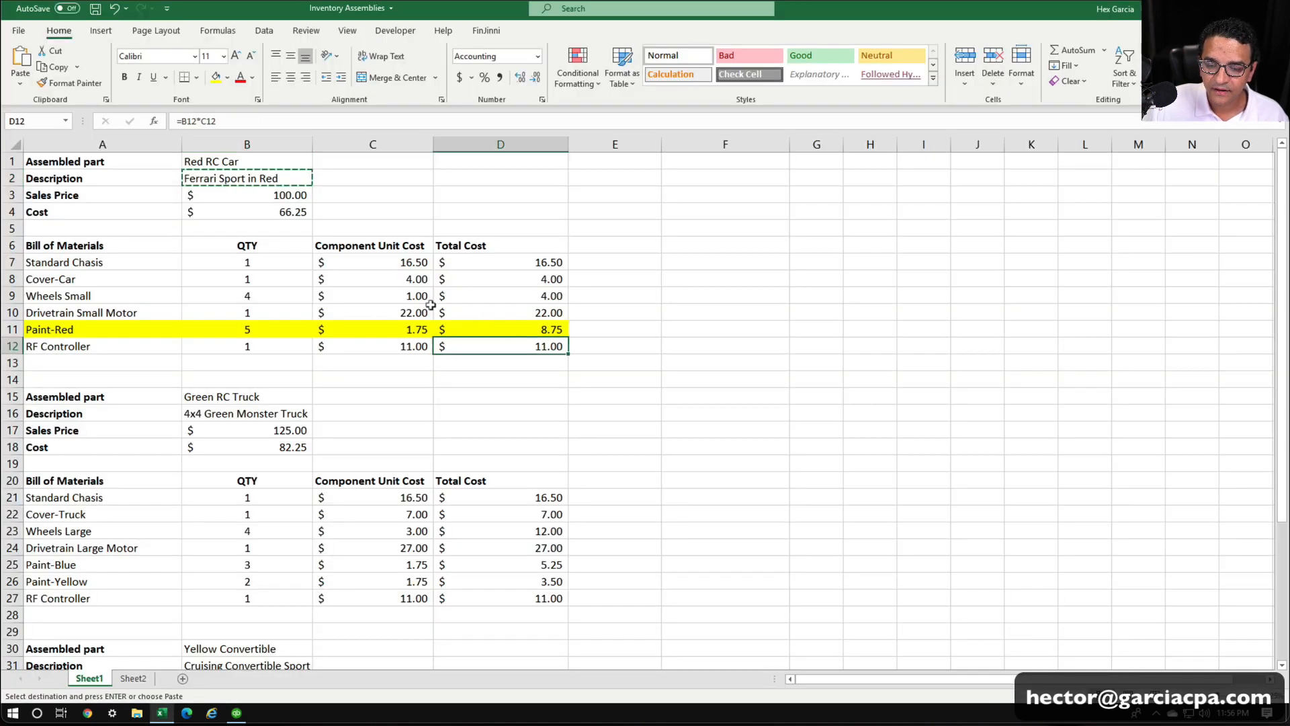
left_click(280, 207)
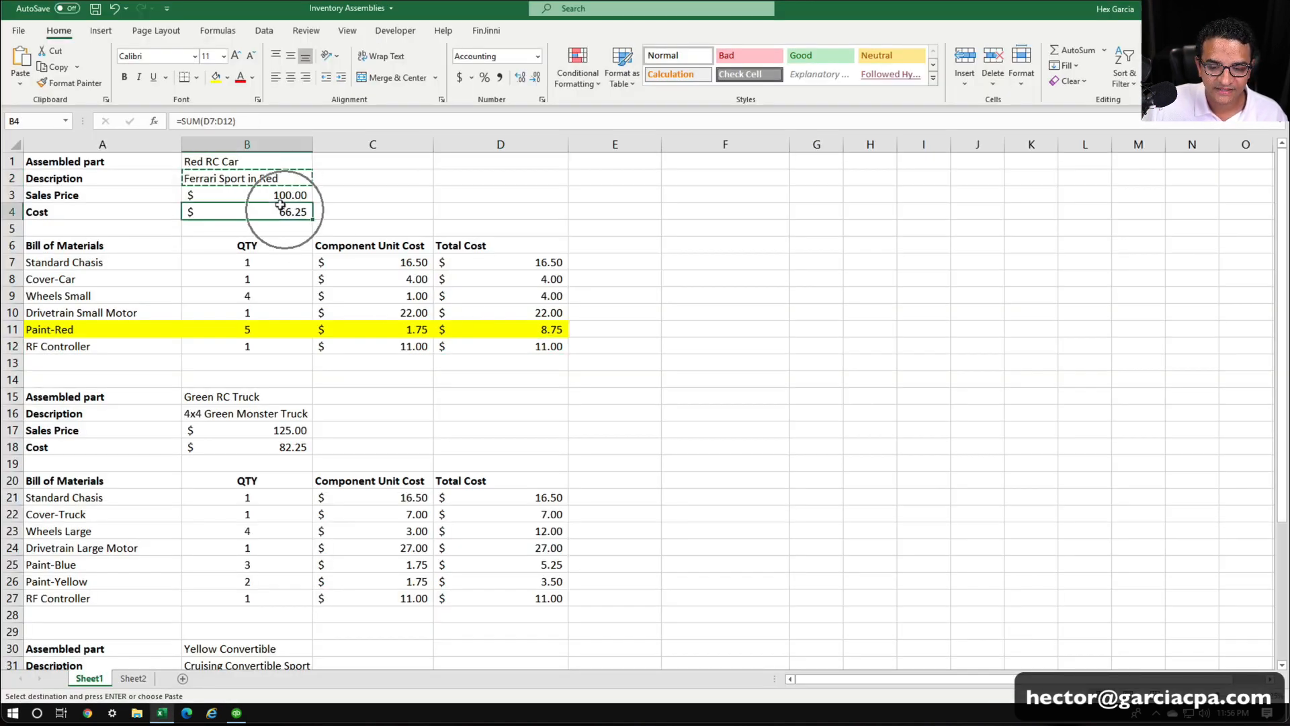
left_click(236, 712)
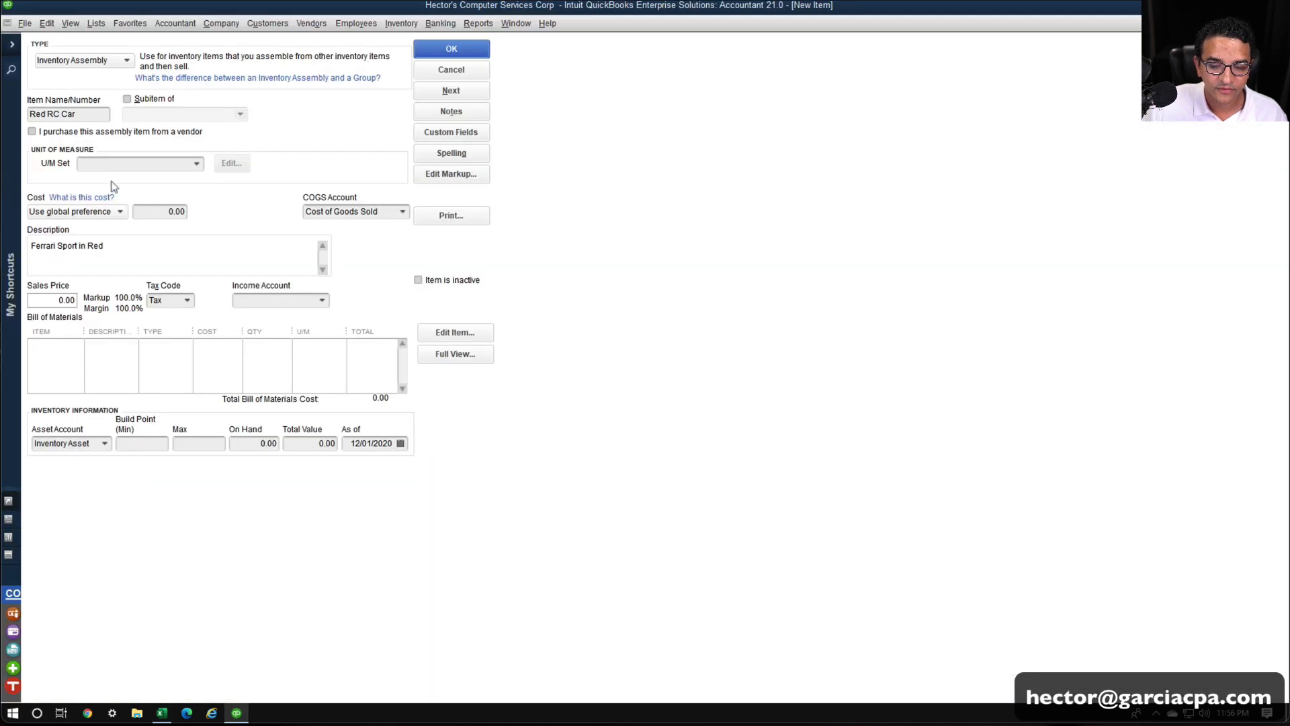
left_click(88, 213)
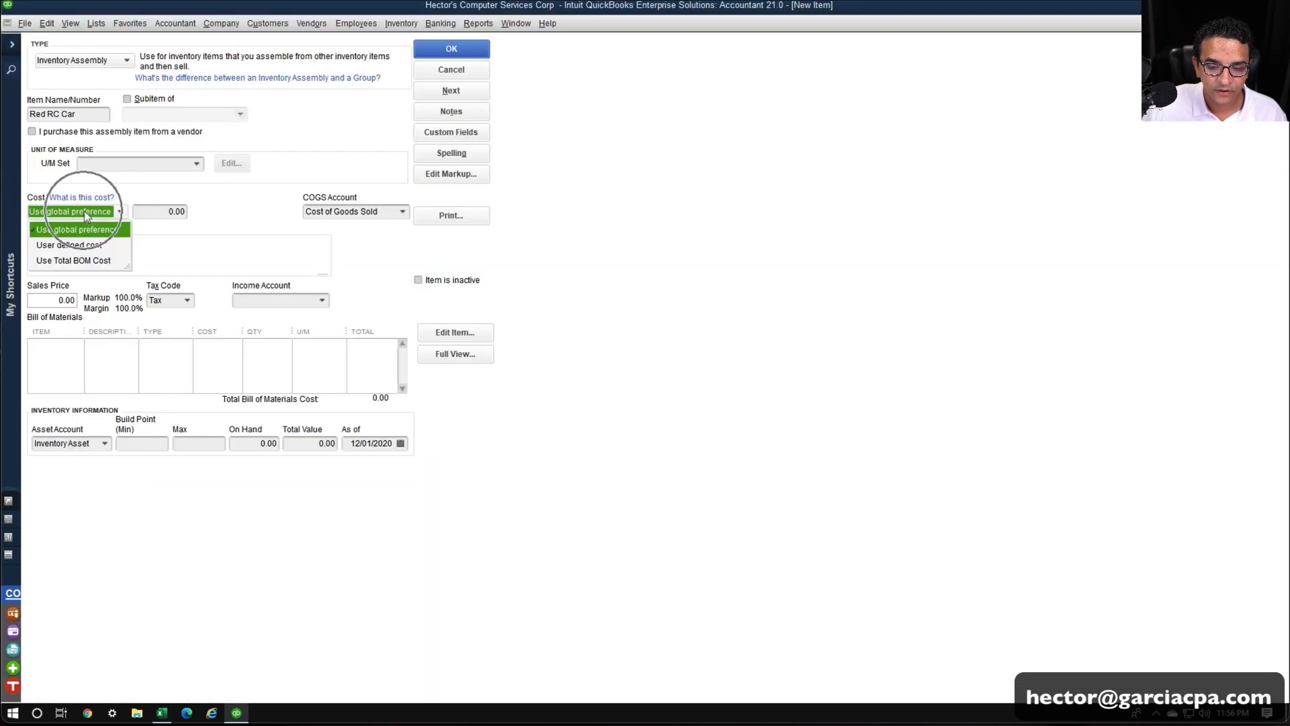
left_click(89, 246)
left_click(167, 210)
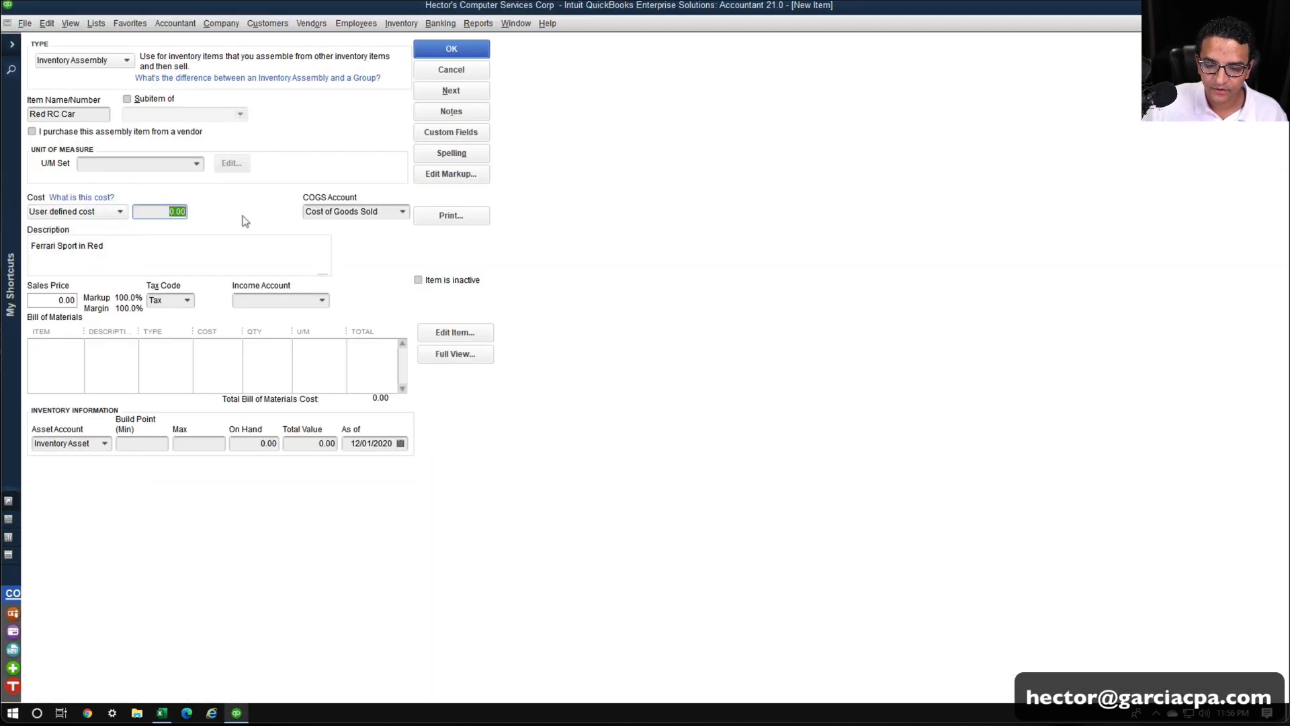
key("shift+Tab")
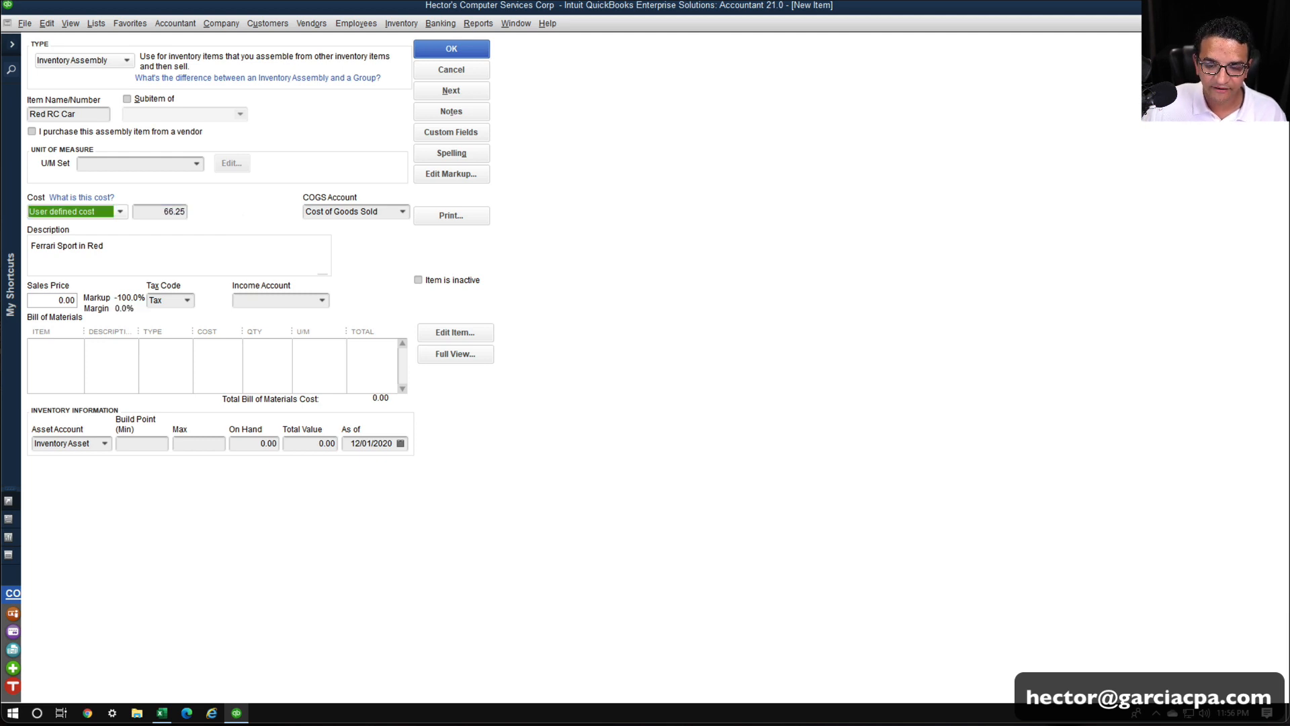
Open the full view of the assembly's bill of materials and consult the Red RC Car's component list in Excel.
left_click(51, 348)
left_click(468, 354)
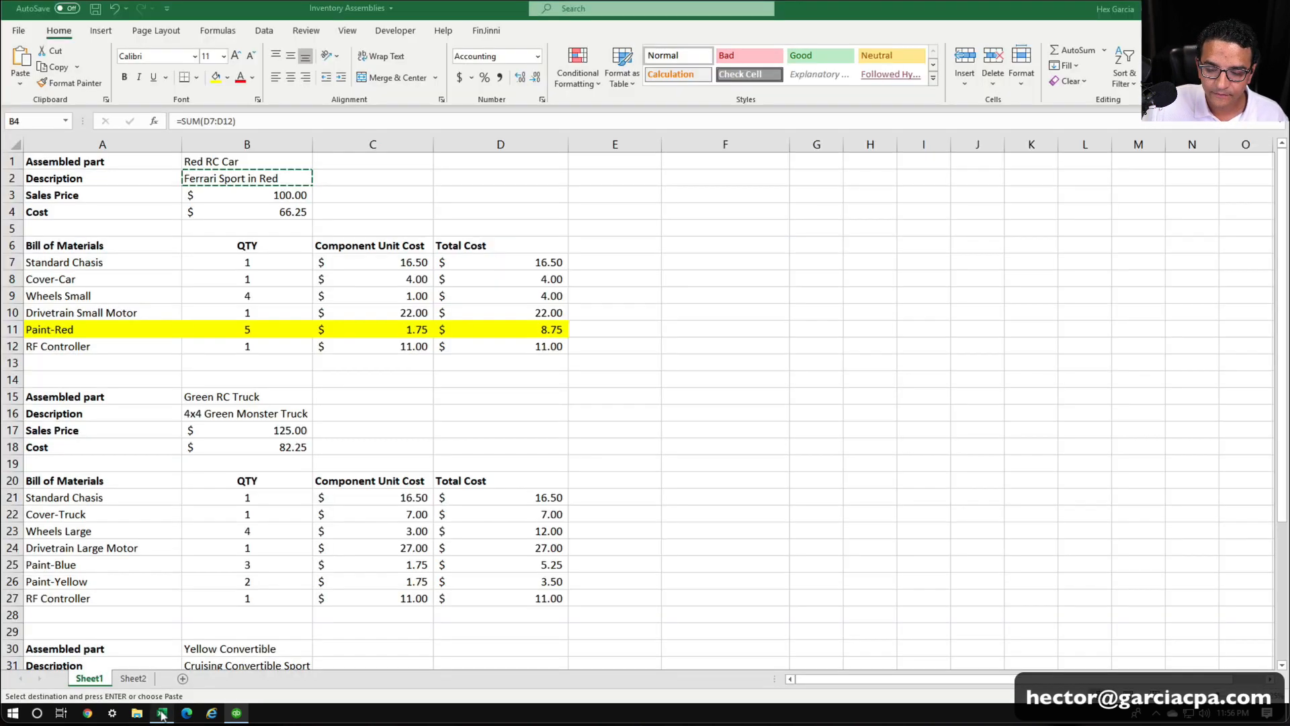
left_click(161, 712)
left_click(87, 346)
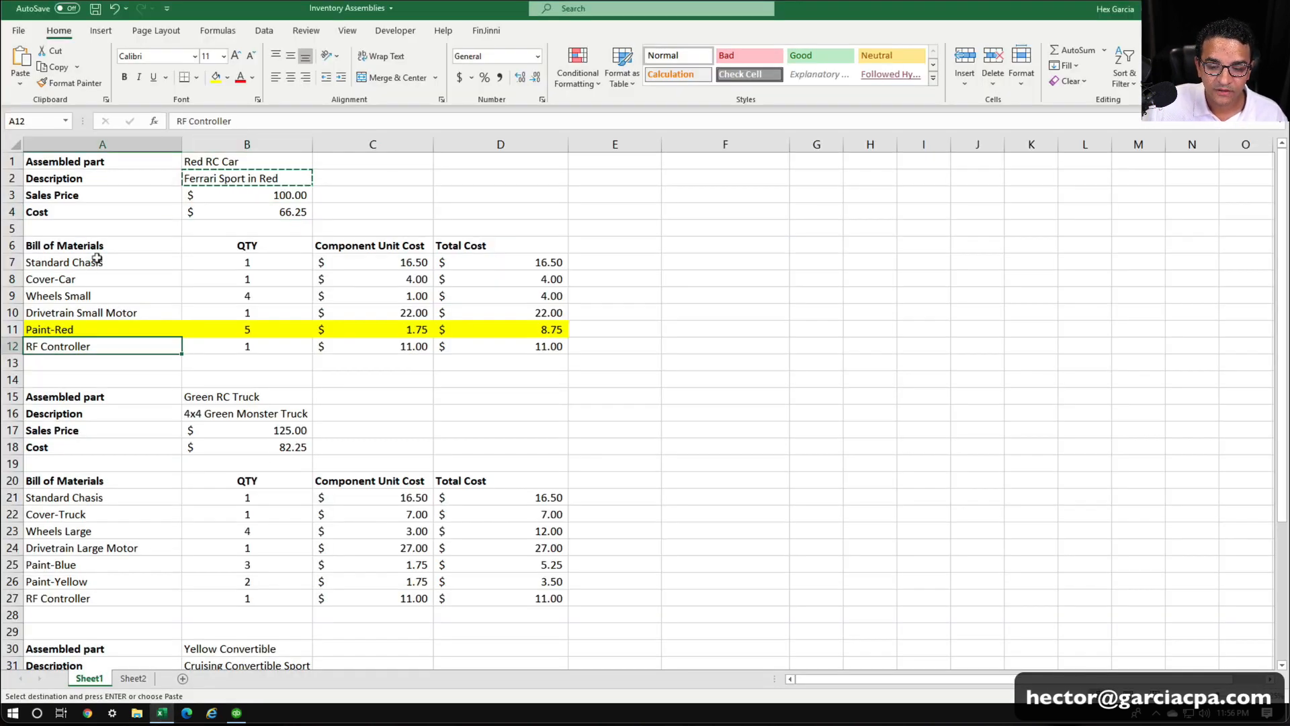
left_click_drag(92, 268, 108, 343)
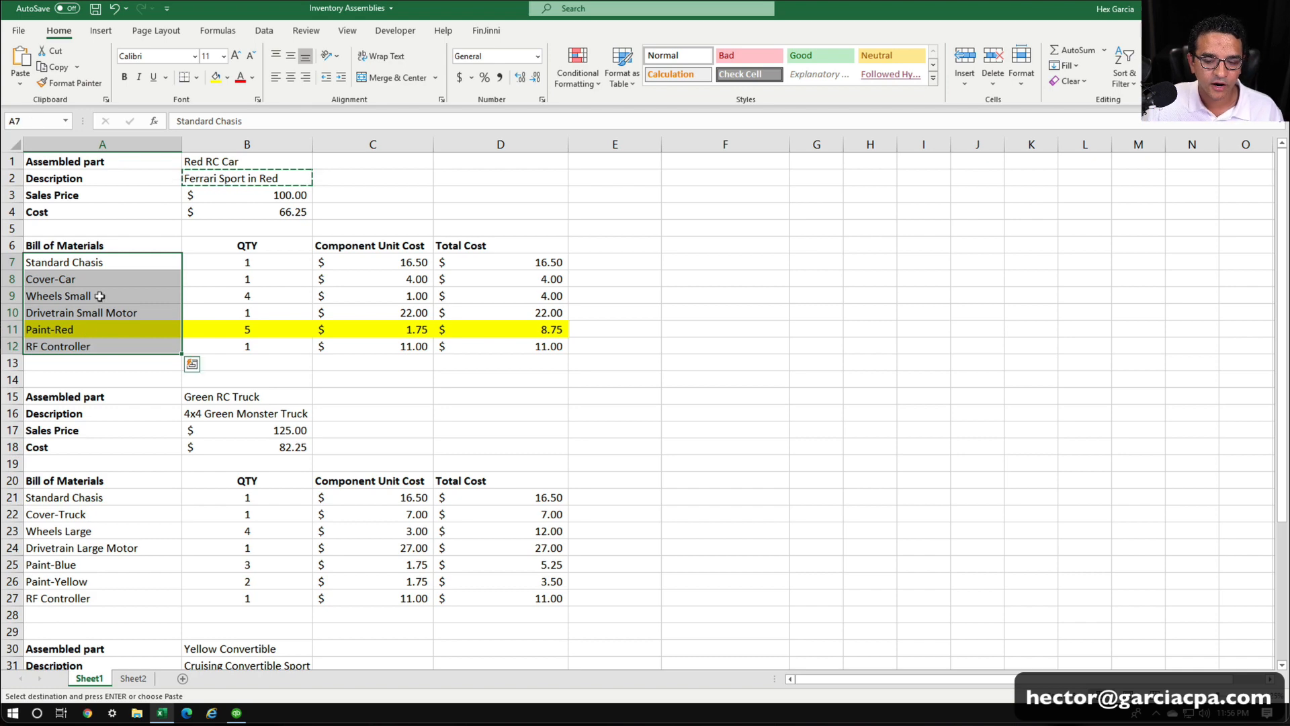
Add Standard Chasis, Wheels Small and Drivetrain Small Motor as components in the QuickBooks bill of materials.
left_click(237, 712)
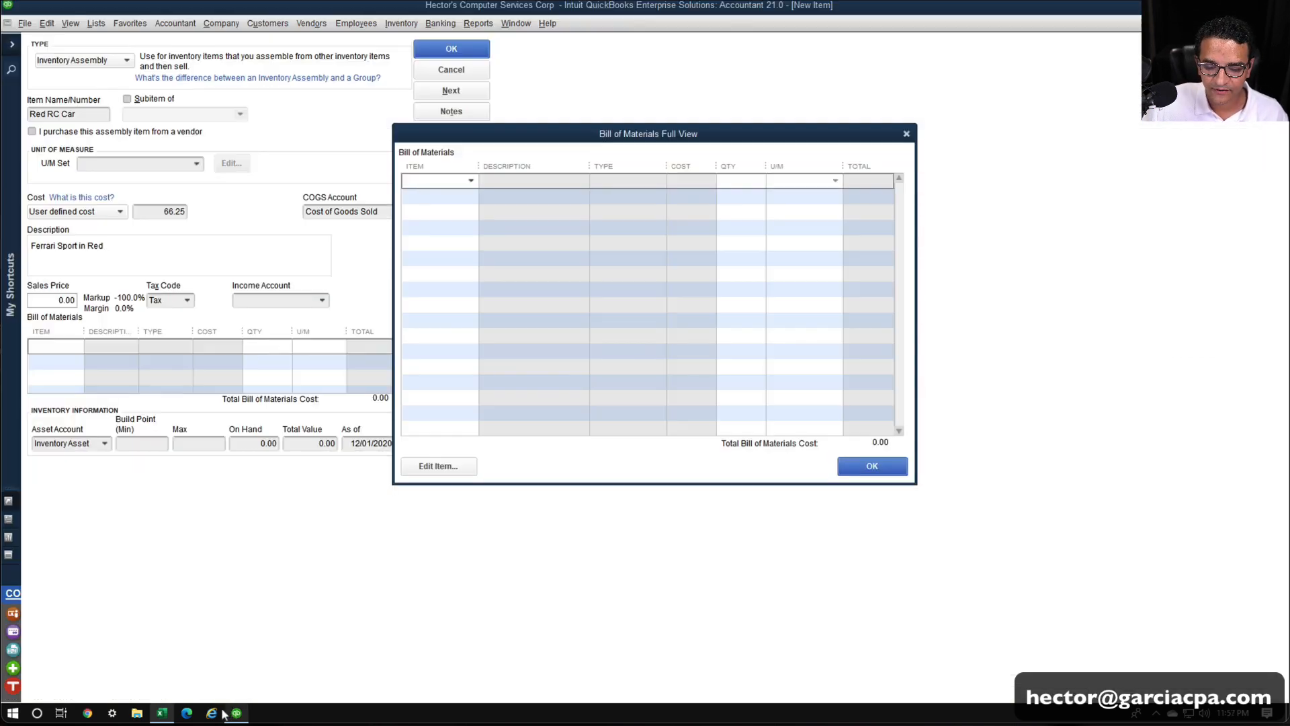
left_click(471, 182)
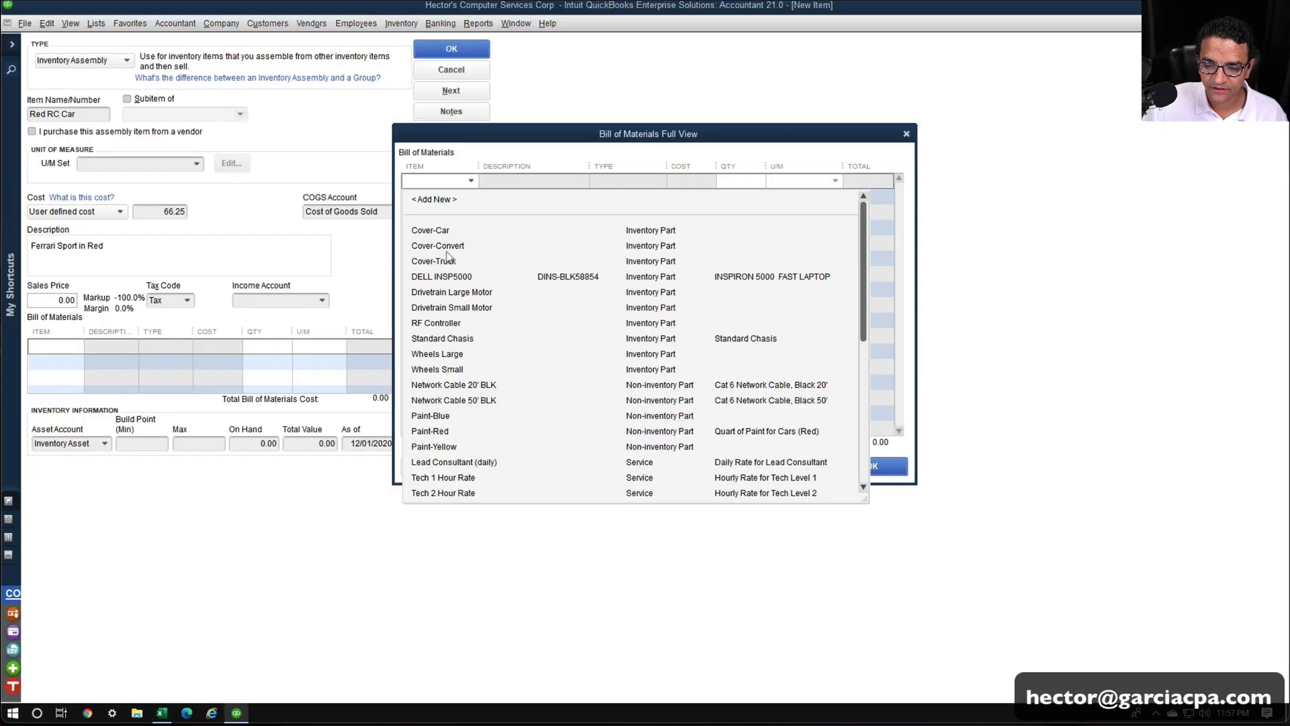
left_click(441, 339)
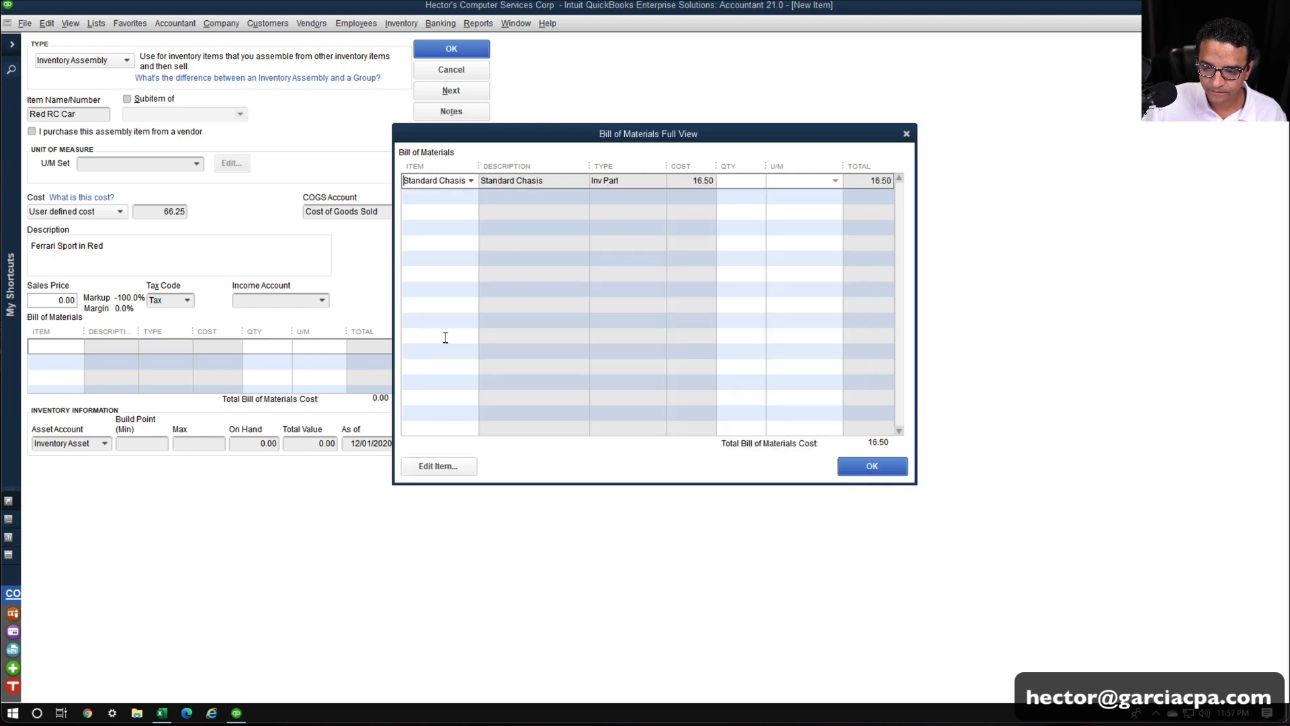
left_click(473, 195)
left_click(469, 197)
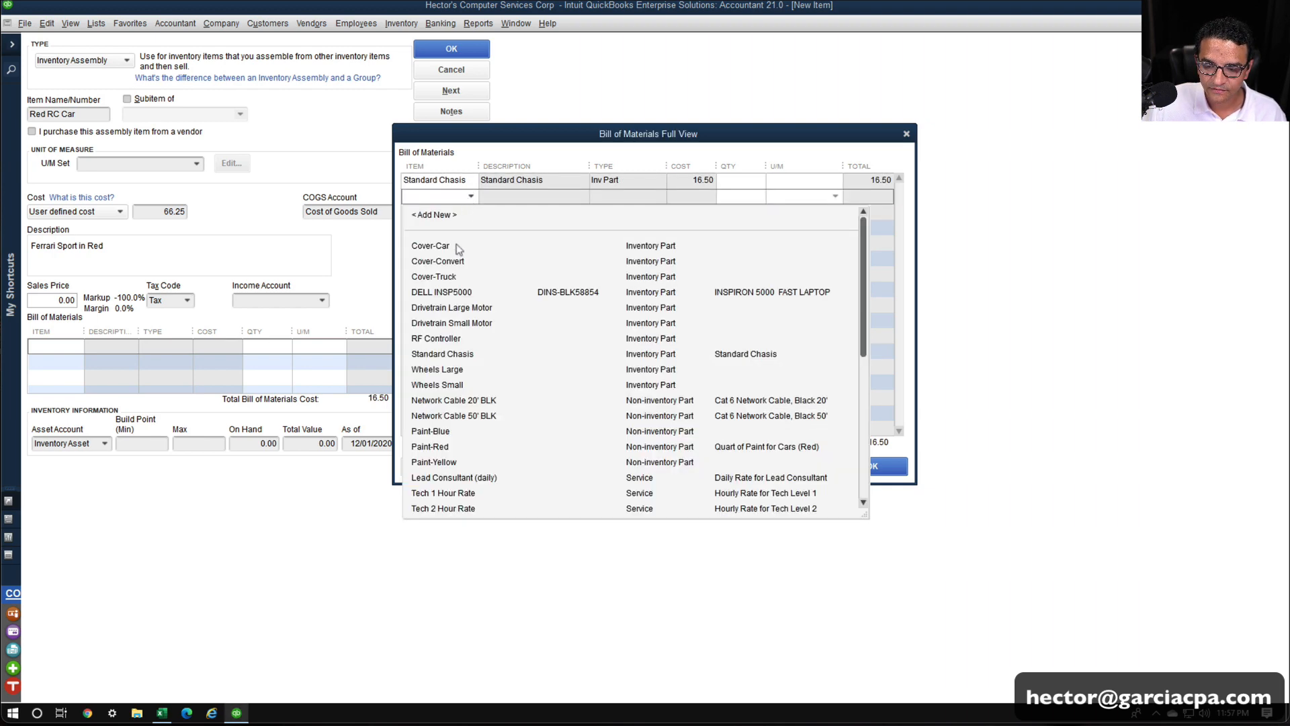
left_click(459, 383)
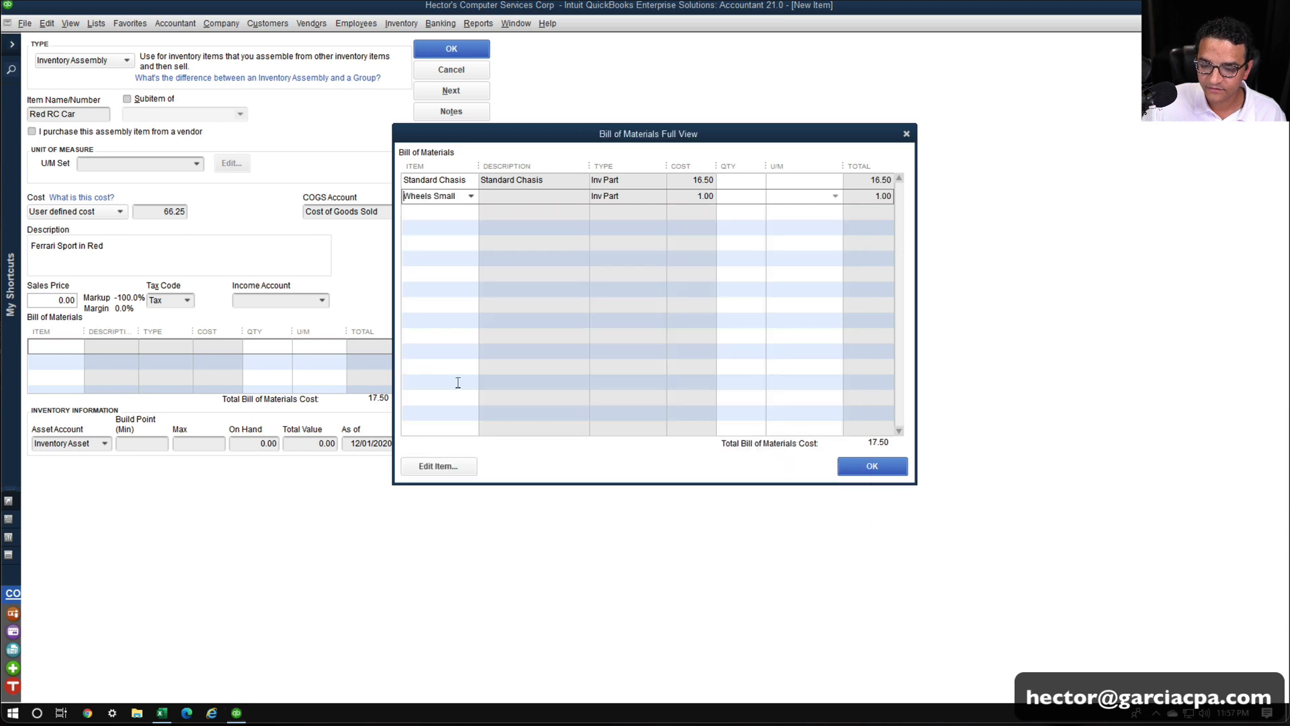
left_click(472, 210)
left_click(472, 212)
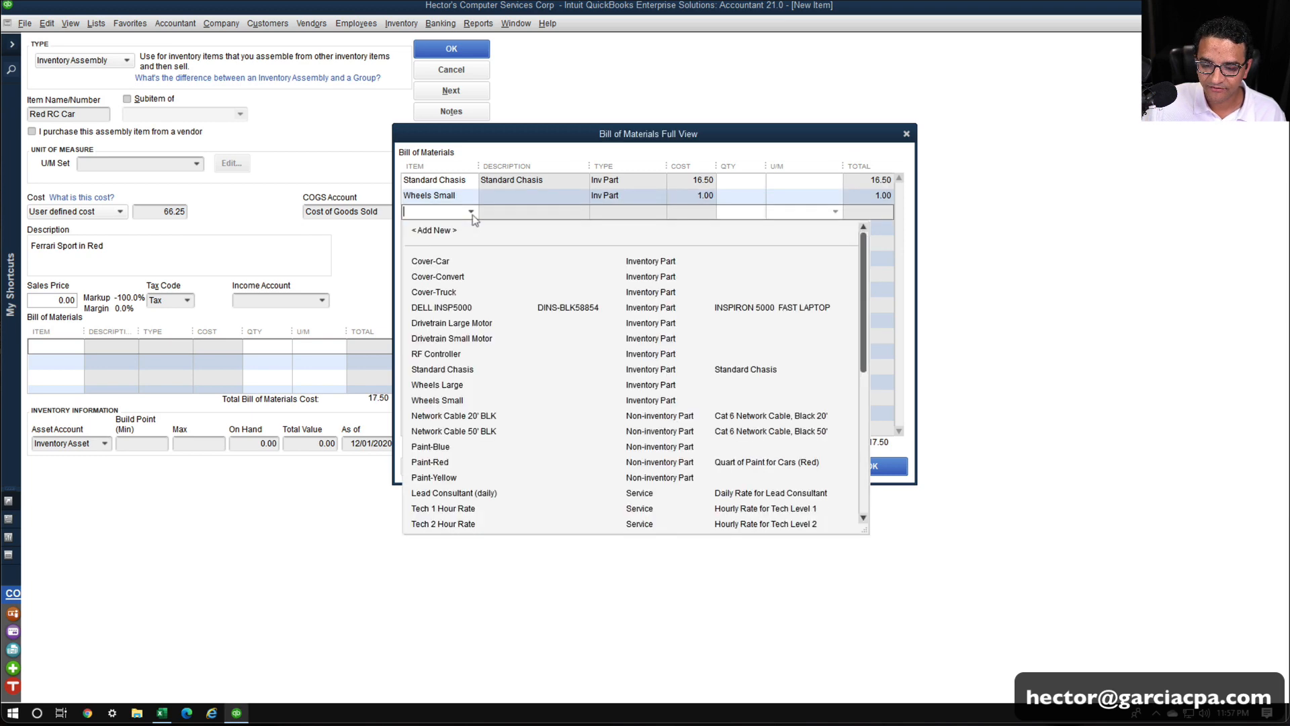
left_click(462, 338)
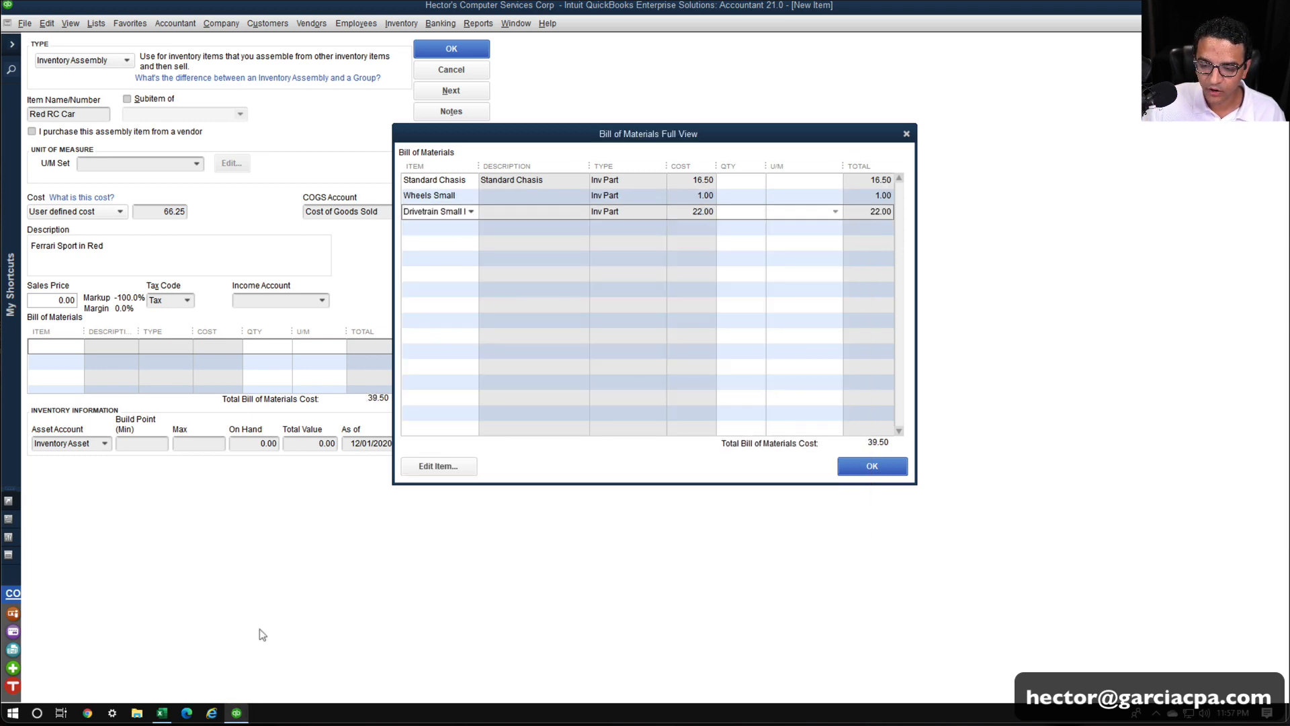
Check the remaining Red RC Car components in Excel and add Paint-Red and RF Controller to the QuickBooks bill of materials.
left_click(162, 712)
left_click(94, 311)
key("Down")
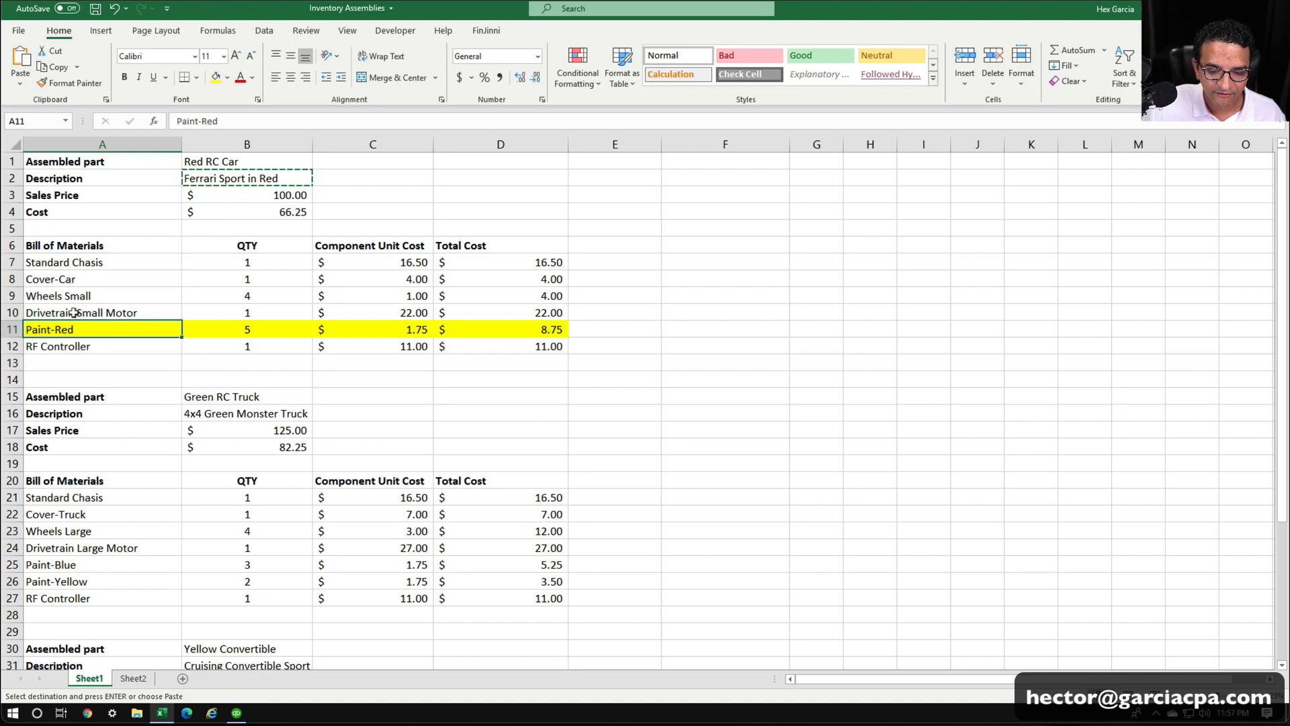
left_click_drag(71, 329, 71, 346)
left_click(237, 713)
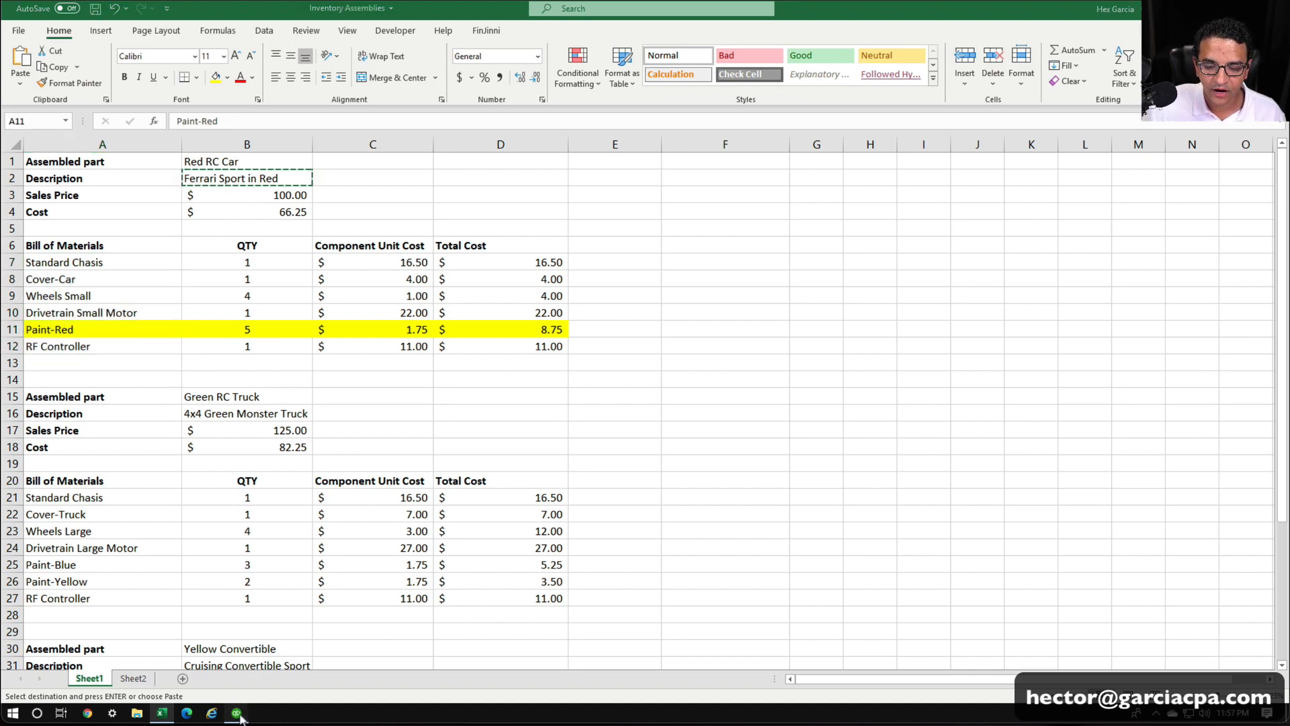
left_click(472, 231)
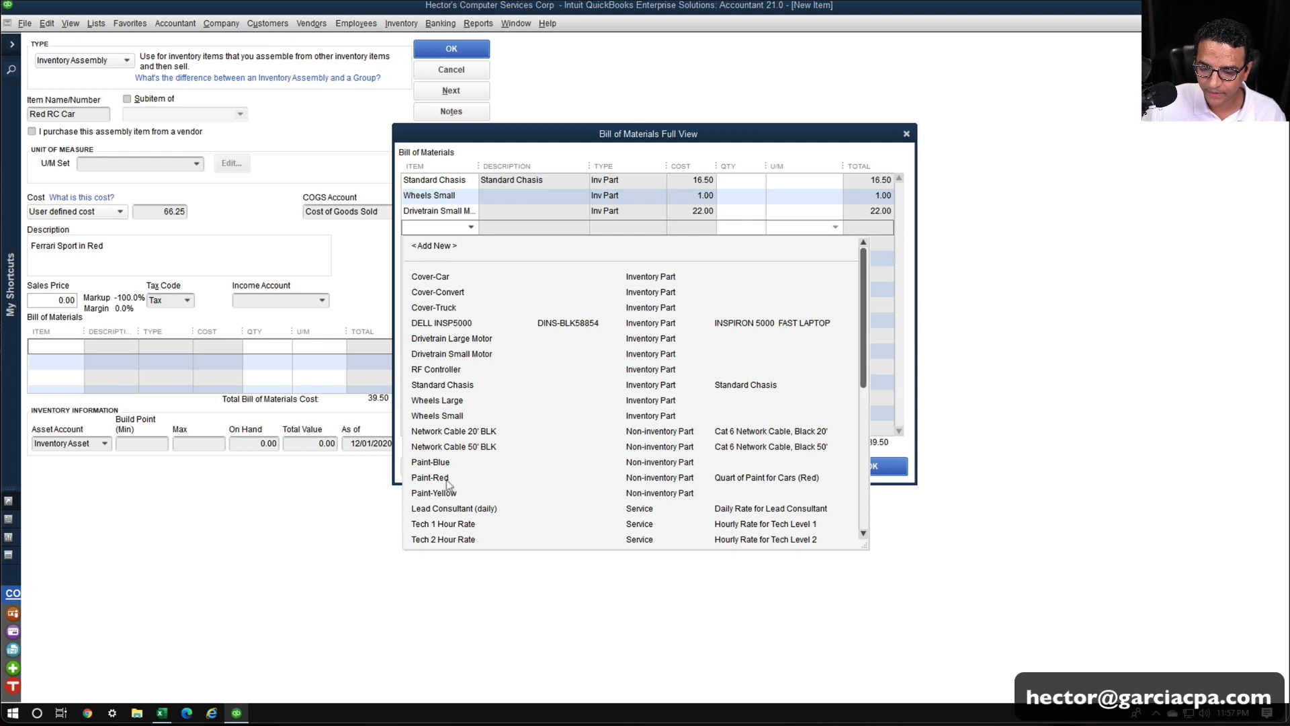
left_click(447, 479)
left_click(471, 243)
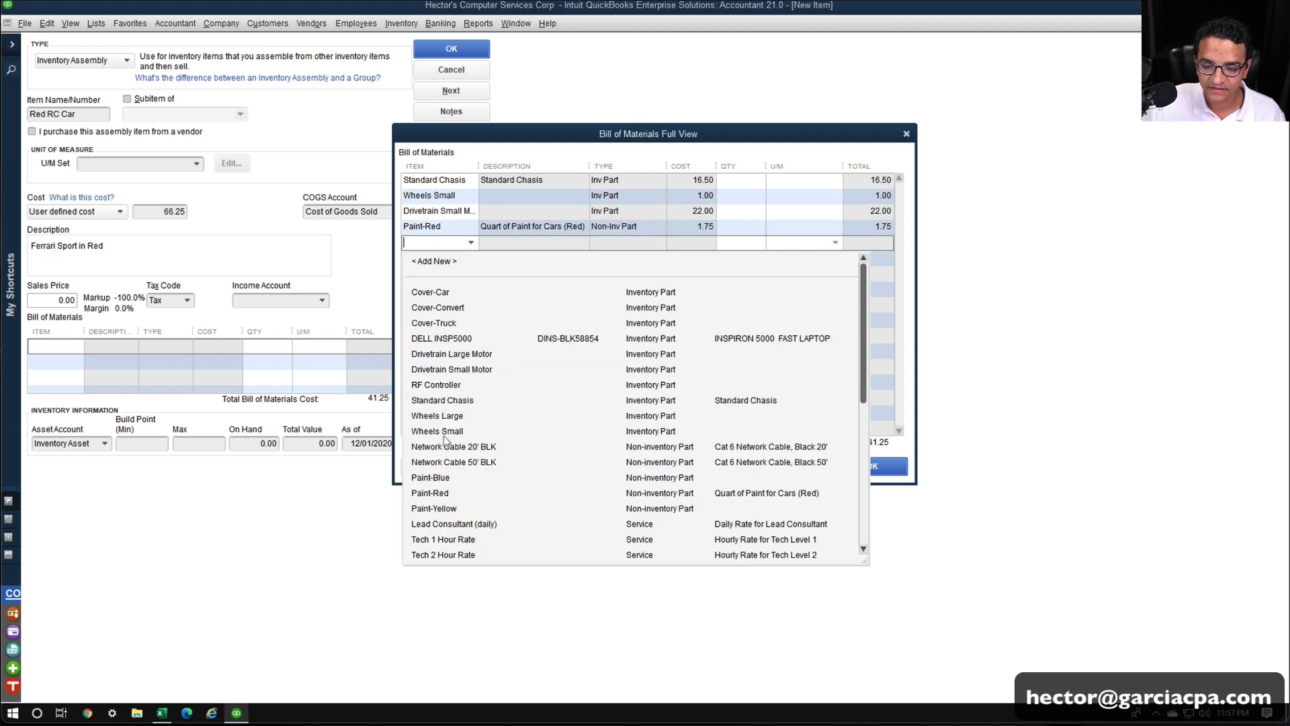
left_click(435, 383)
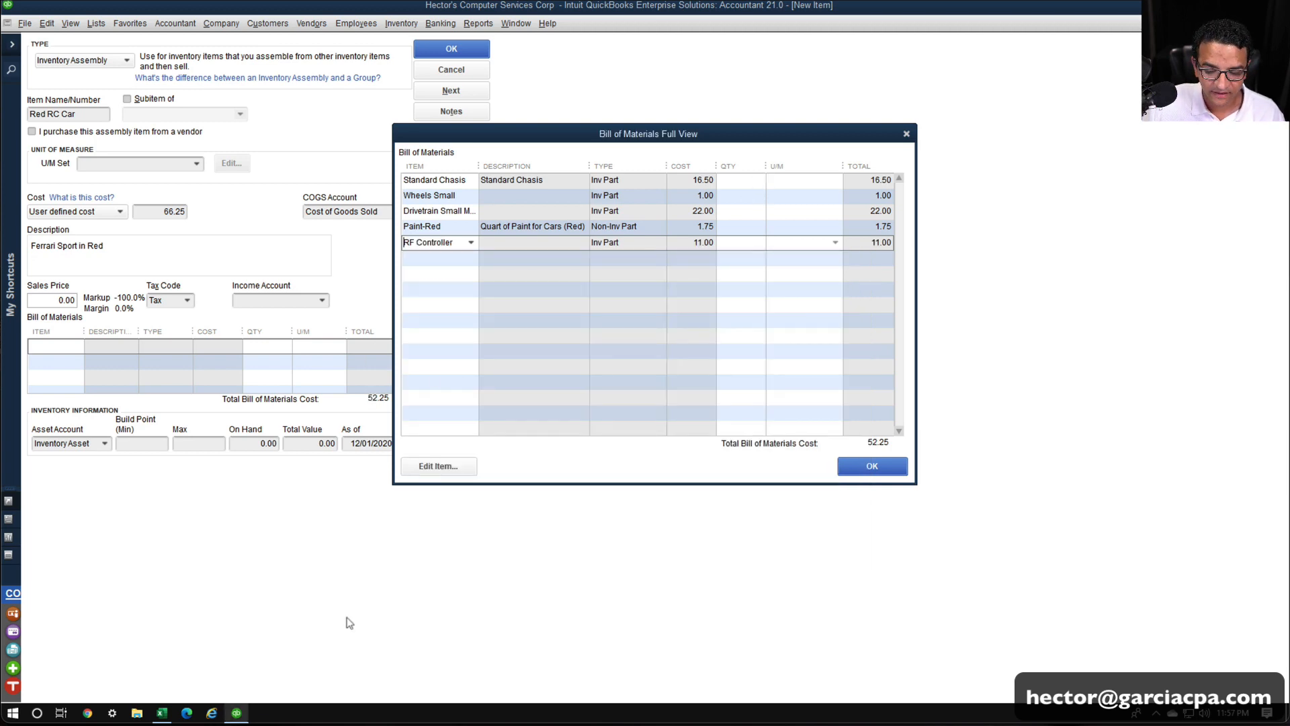
Look up the Red RC Car quantities in Excel and enter 1, 1, 4, 1 and 5 for Standard Chasis through RF Controller in QuickBooks.
left_click(179, 690)
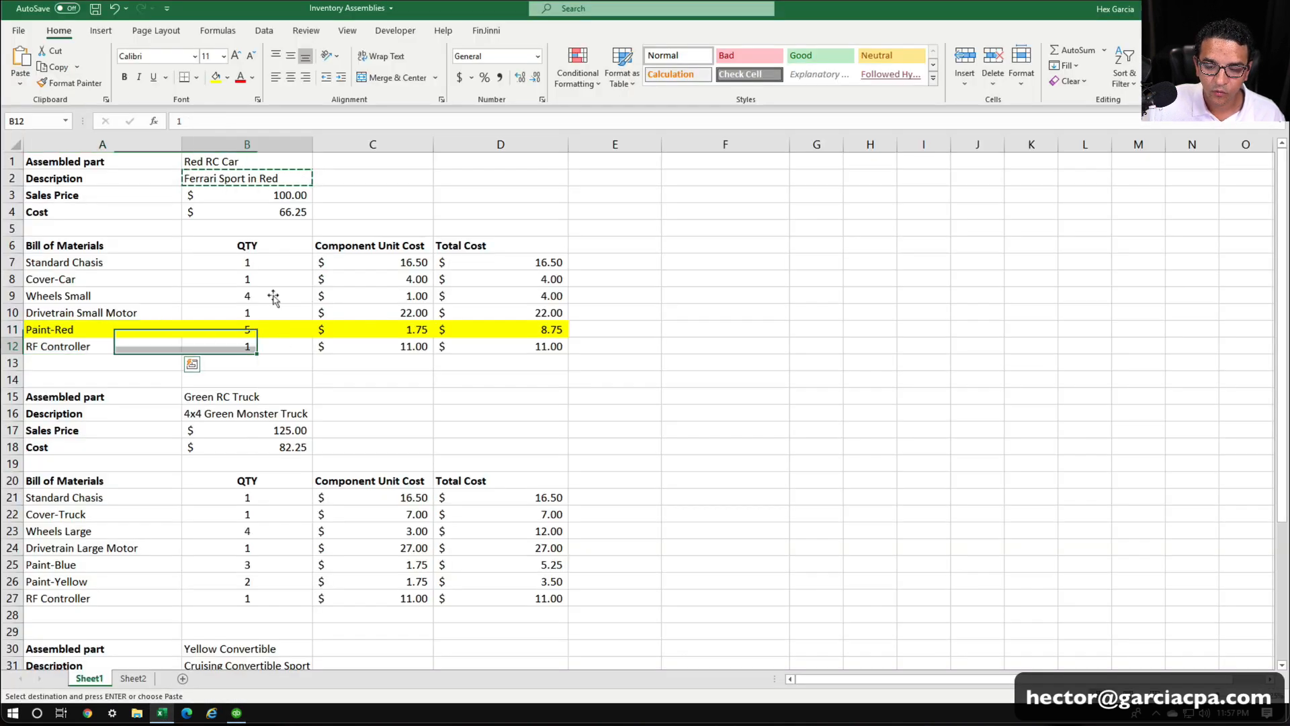
left_click_drag(247, 262, 250, 346)
left_click(244, 717)
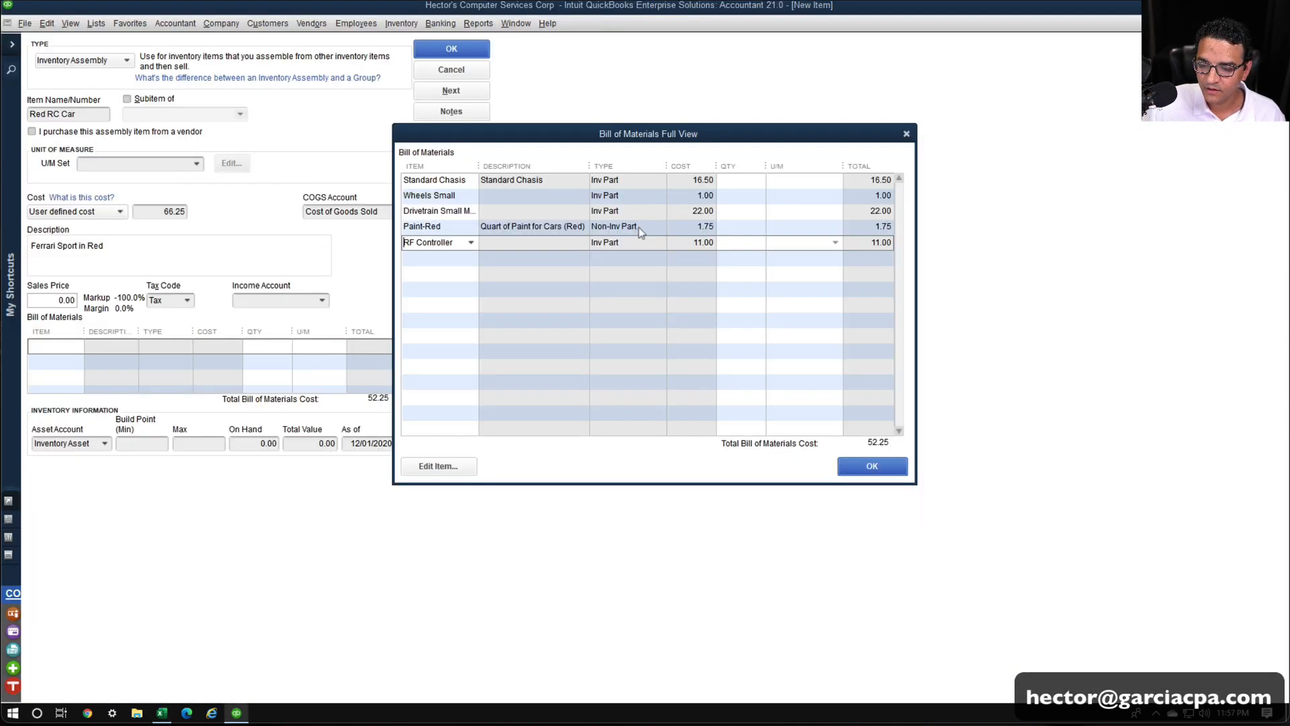
left_click(740, 179)
type("1")
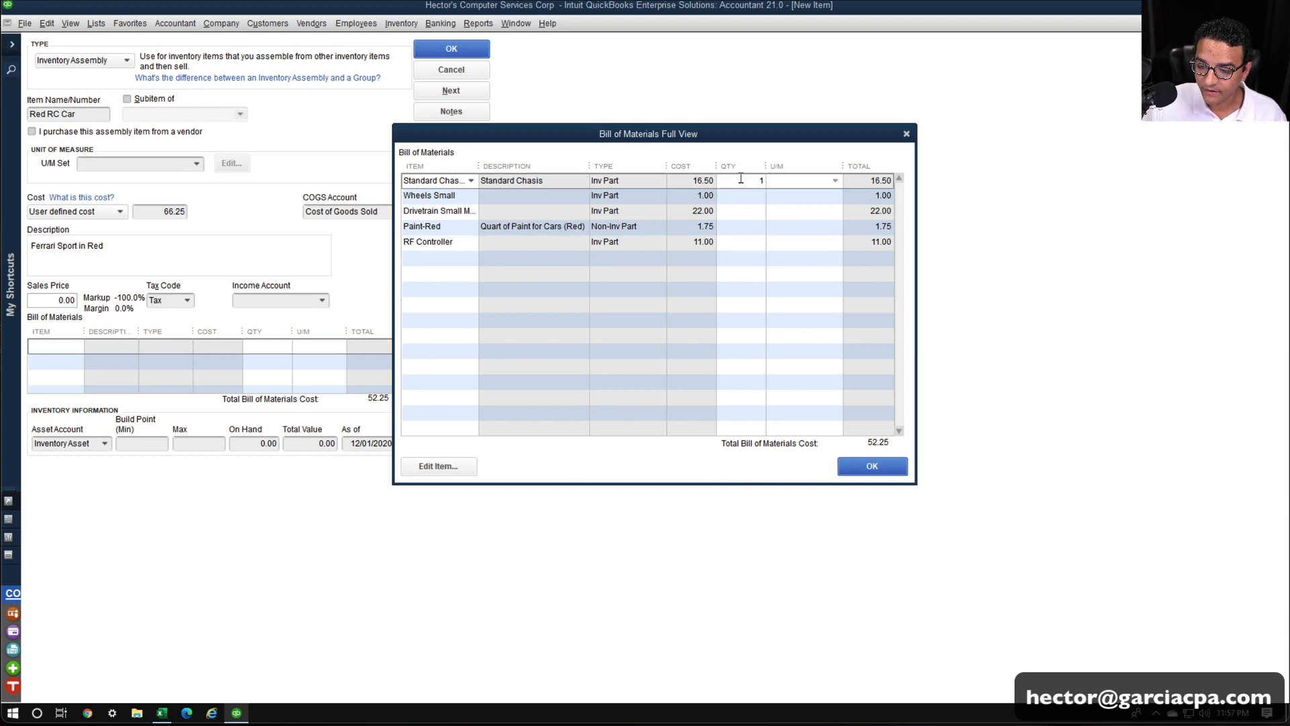
key("Down")
type("1")
key("Down")
key("Down")
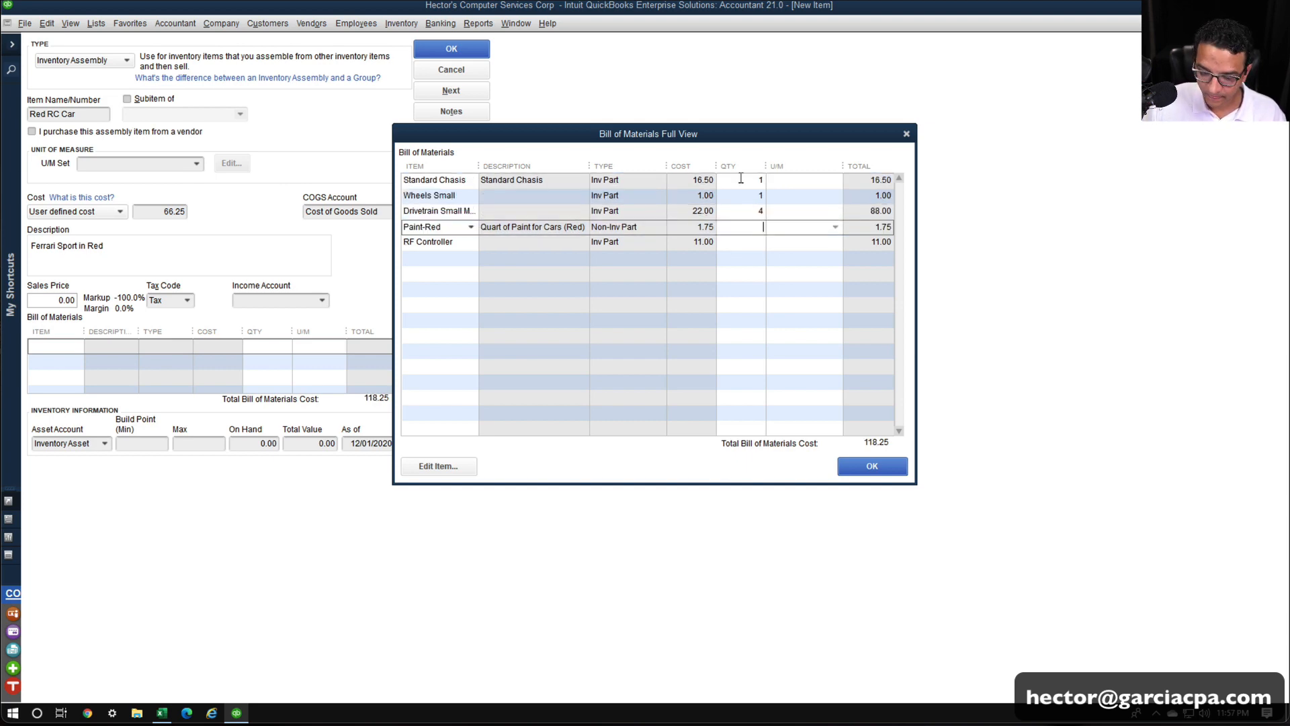
type("1")
key("Down")
key("Down")
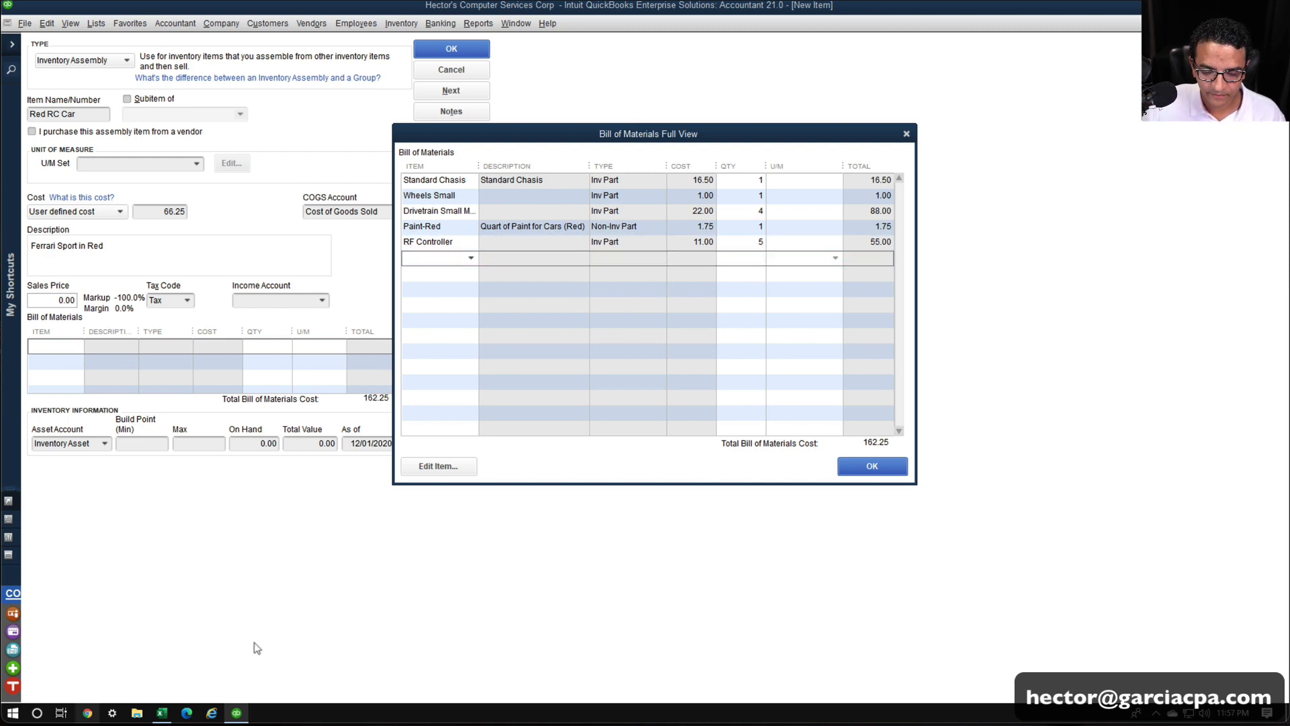
Compare the Red RC Car's component list in Excel with the components entered in the QuickBooks bill of materials.
left_click(162, 712)
left_click(72, 298)
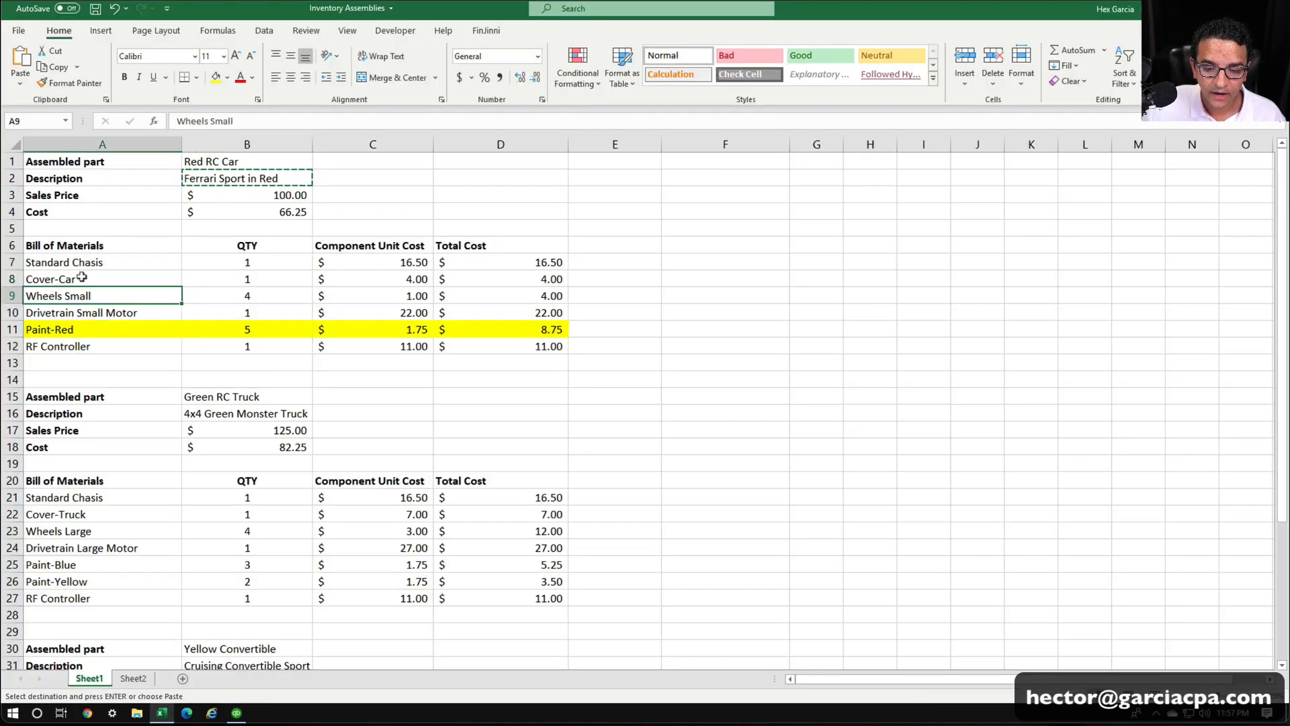
left_click(237, 712)
left_click(440, 211)
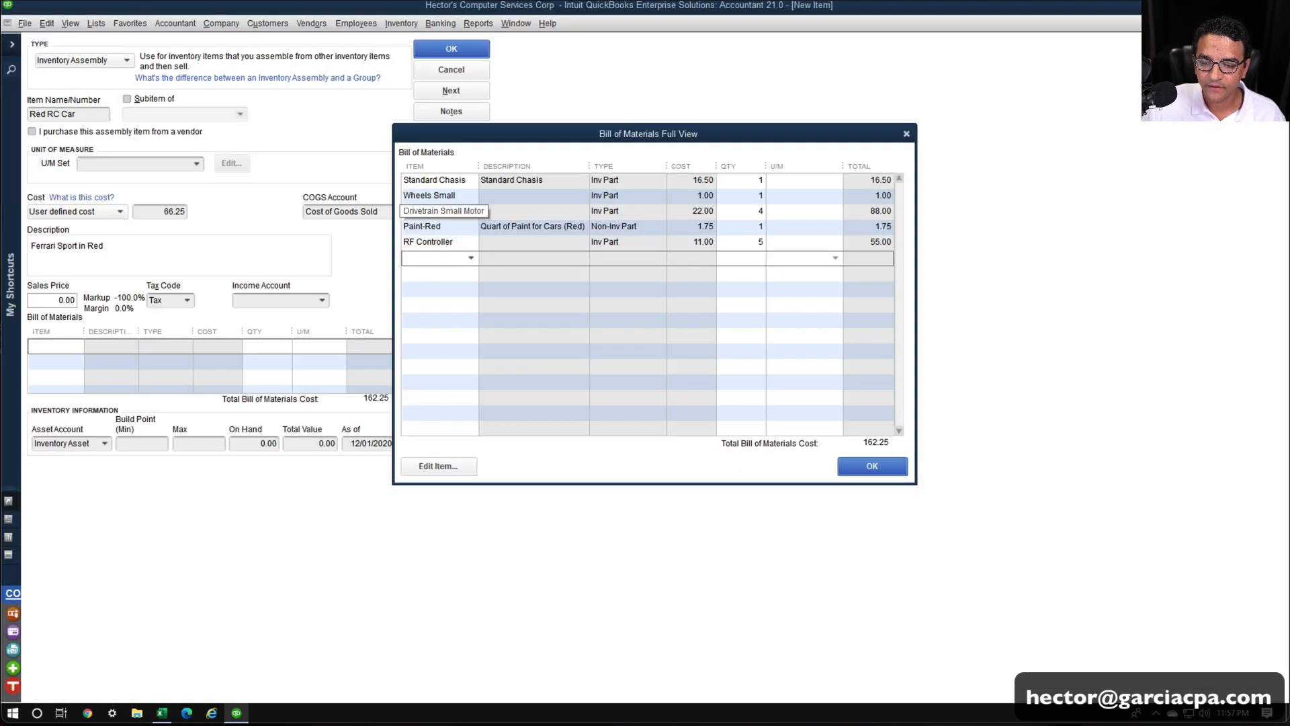
Add Cover-Car as a new component line in the Red RC Car's bill of materials.
right_click(454, 196)
left_click(446, 196)
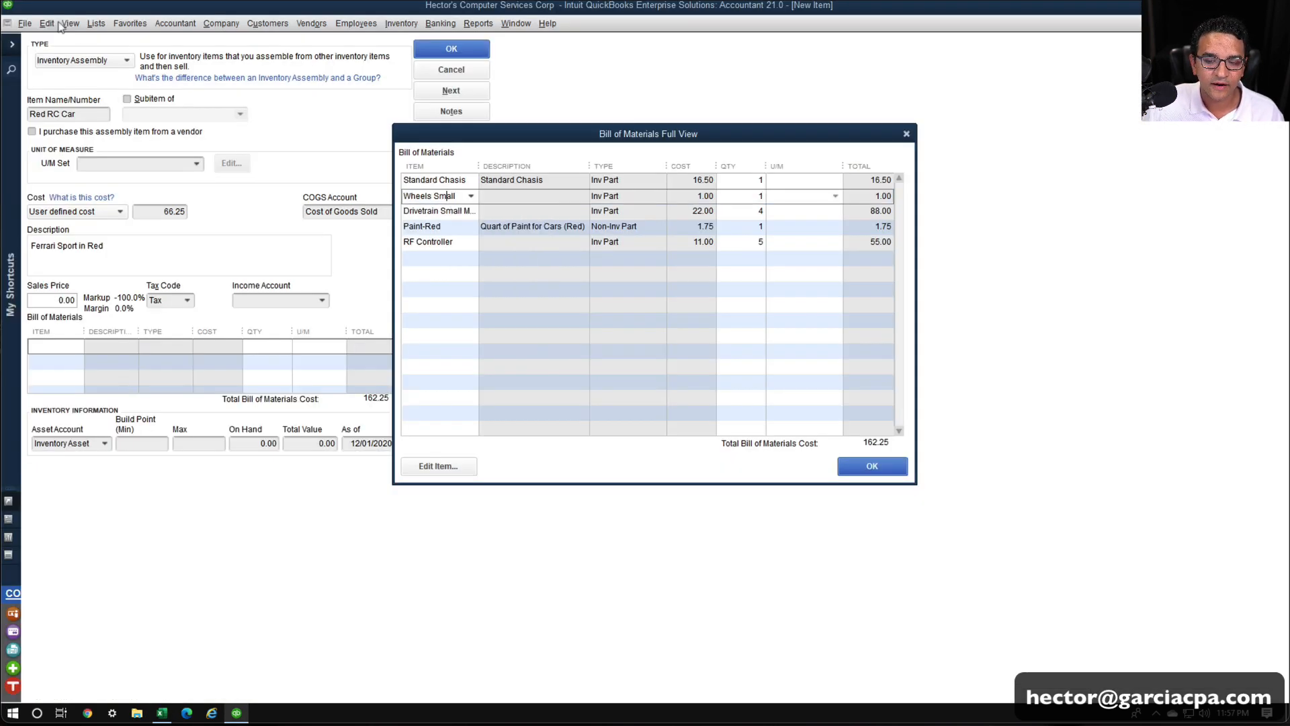
left_click(459, 257)
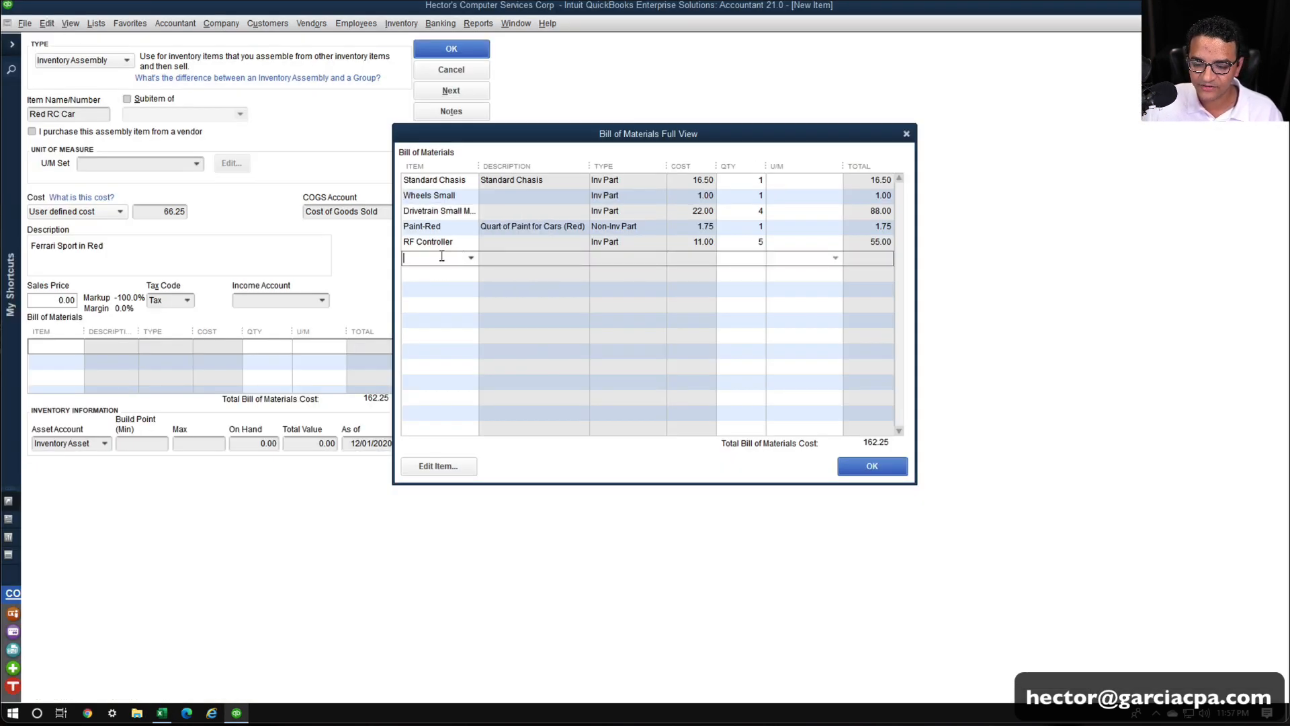
type("Cover-Car")
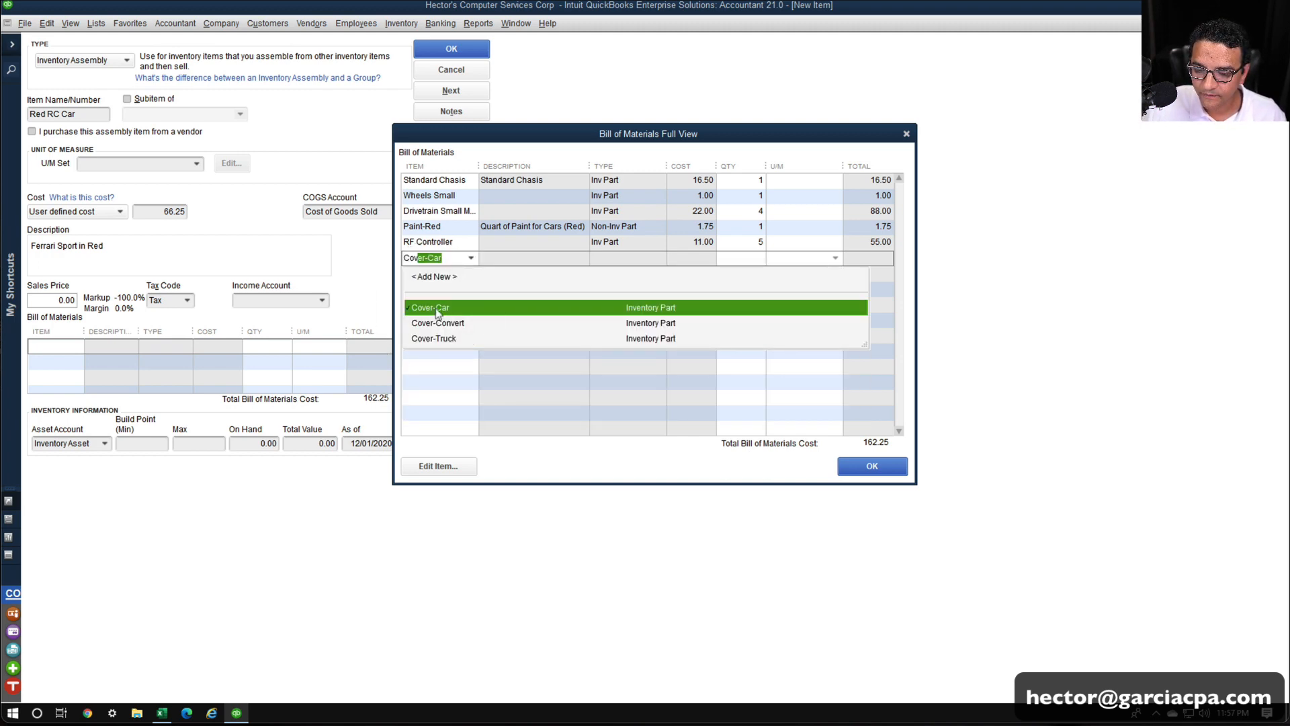
left_click(765, 257)
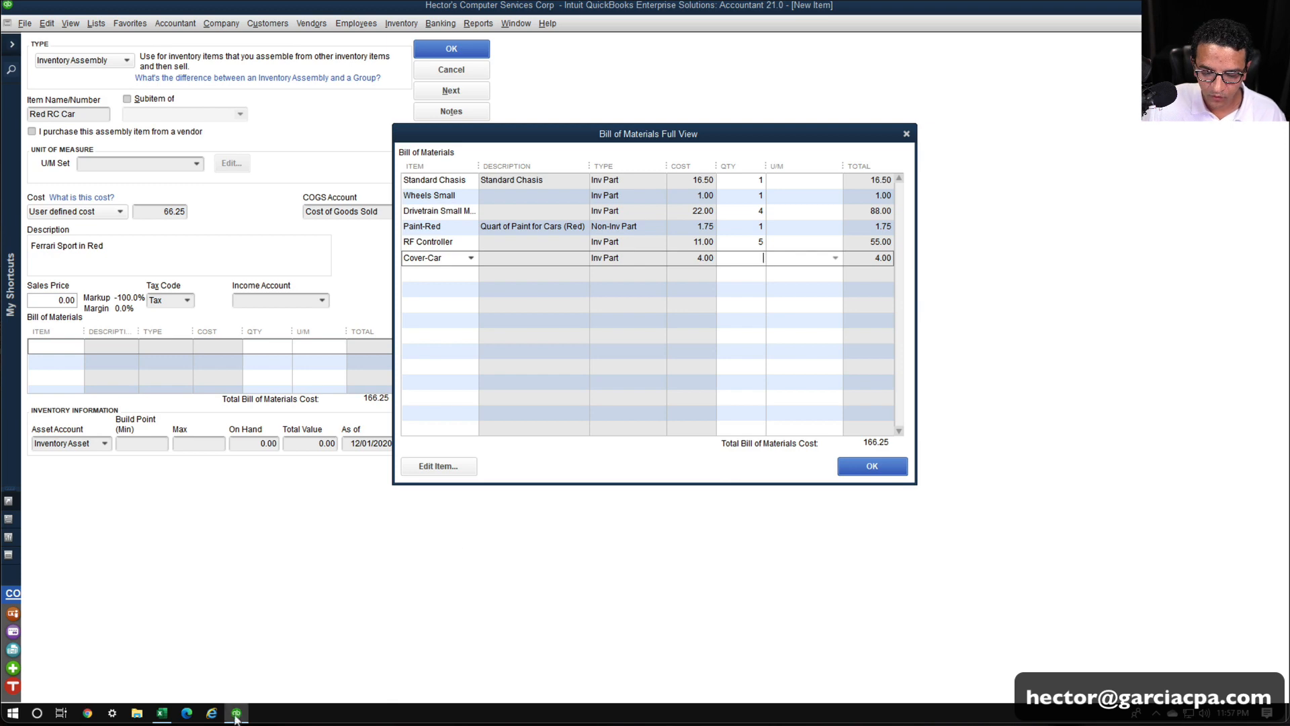
Consult the Red RC Car quantities in Excel, then in QuickBooks set Wheels Small to 4, Drivetrain Small Motor to 1 and Paint-Red to 5.
left_click(162, 712)
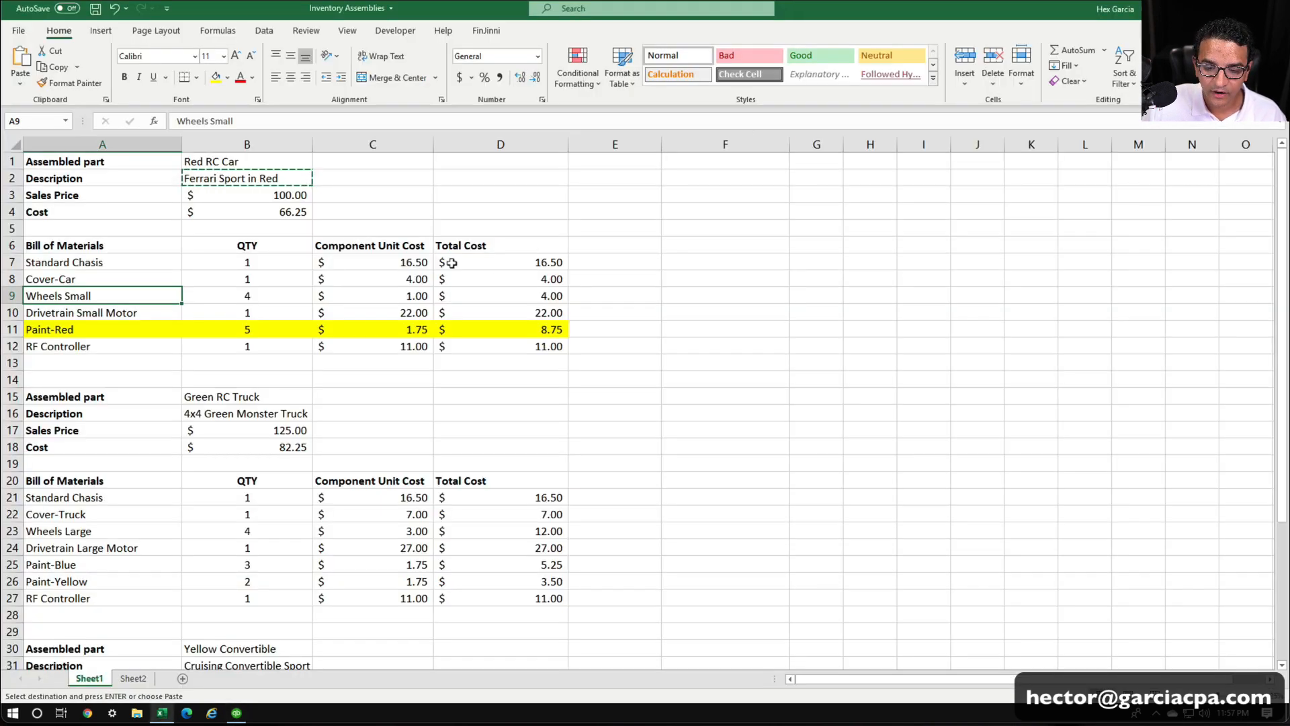
left_click(254, 256)
left_click(250, 273)
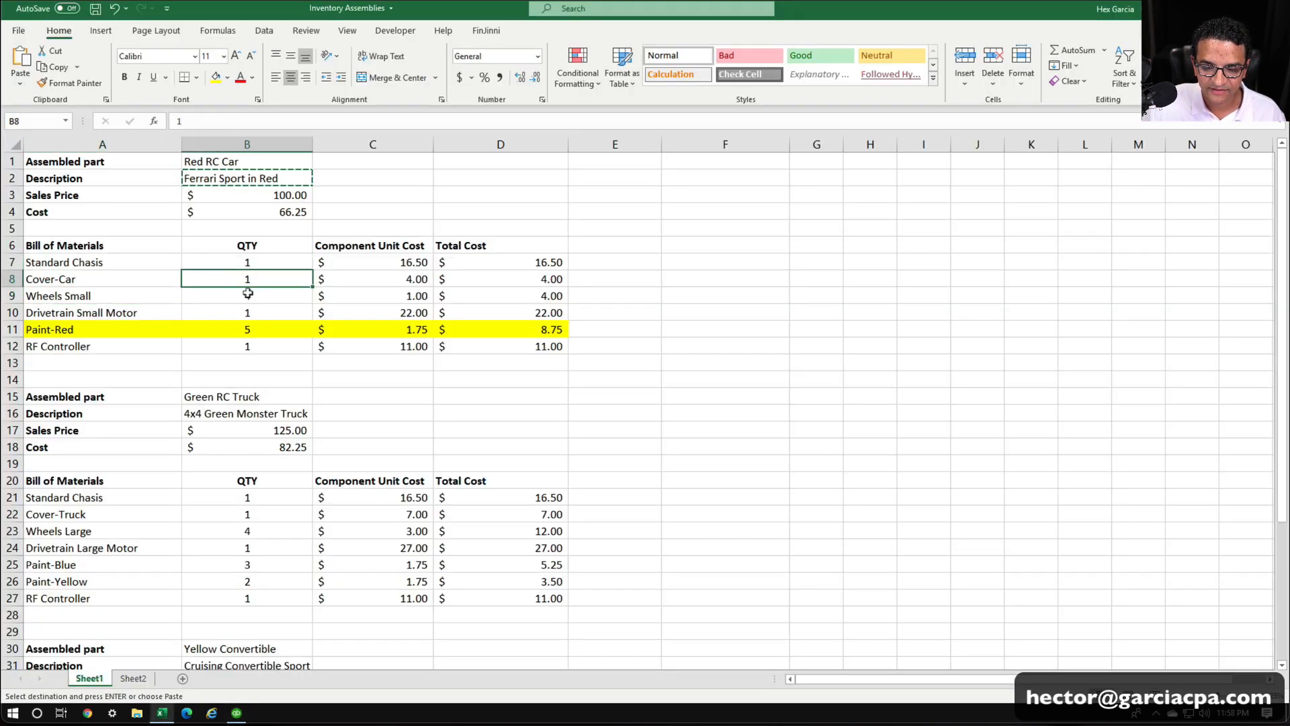
left_click(248, 292)
left_click(236, 712)
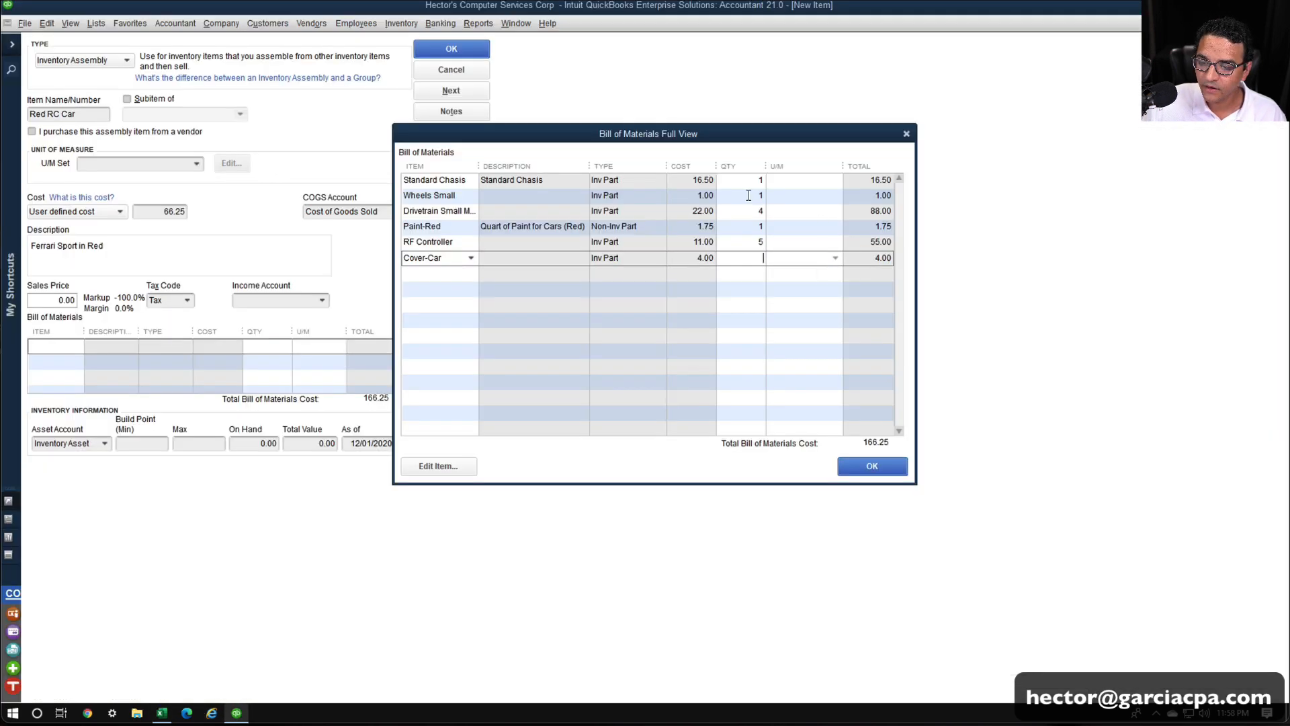
left_click(743, 181)
left_click(754, 195)
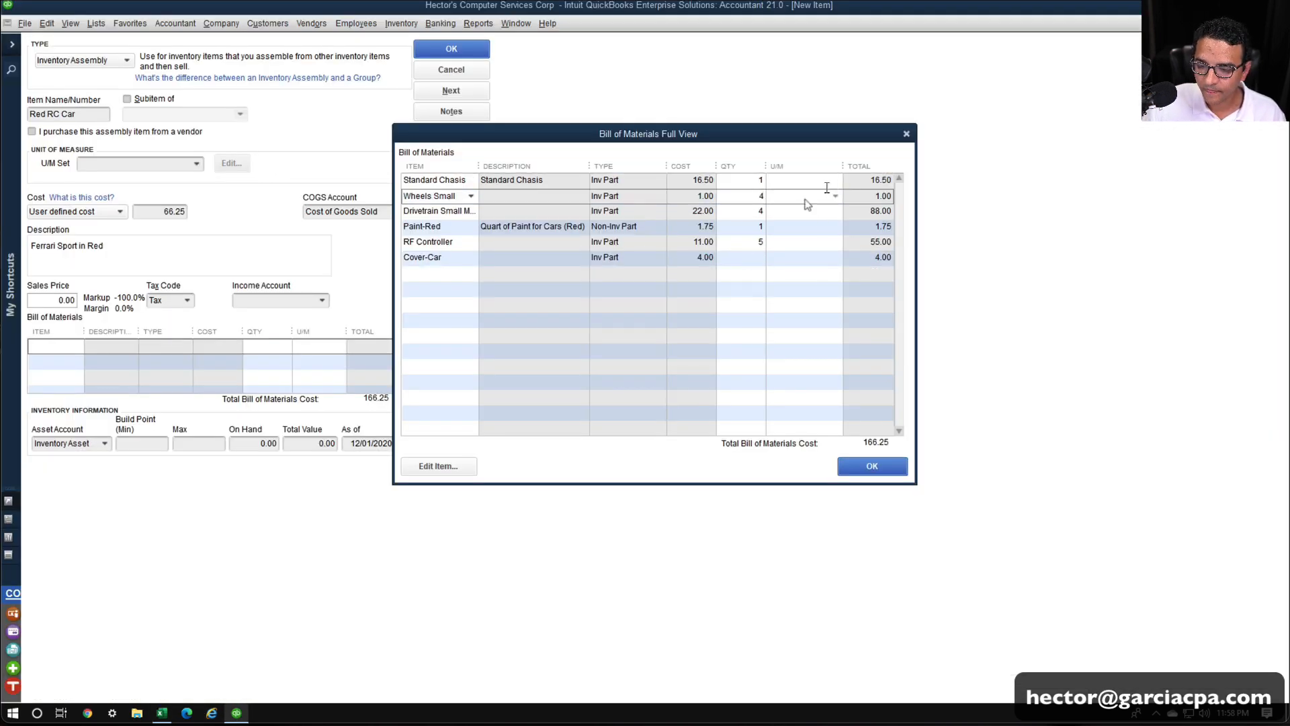
left_click(740, 211)
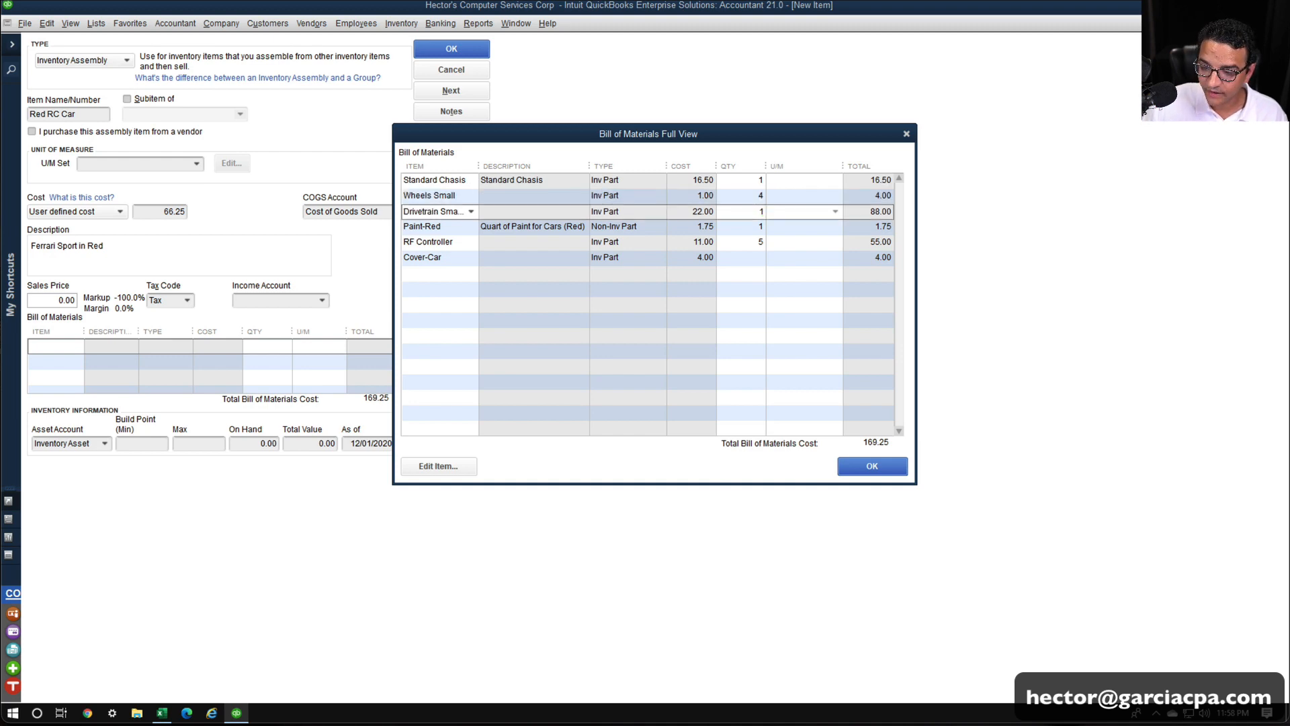
left_click(746, 227)
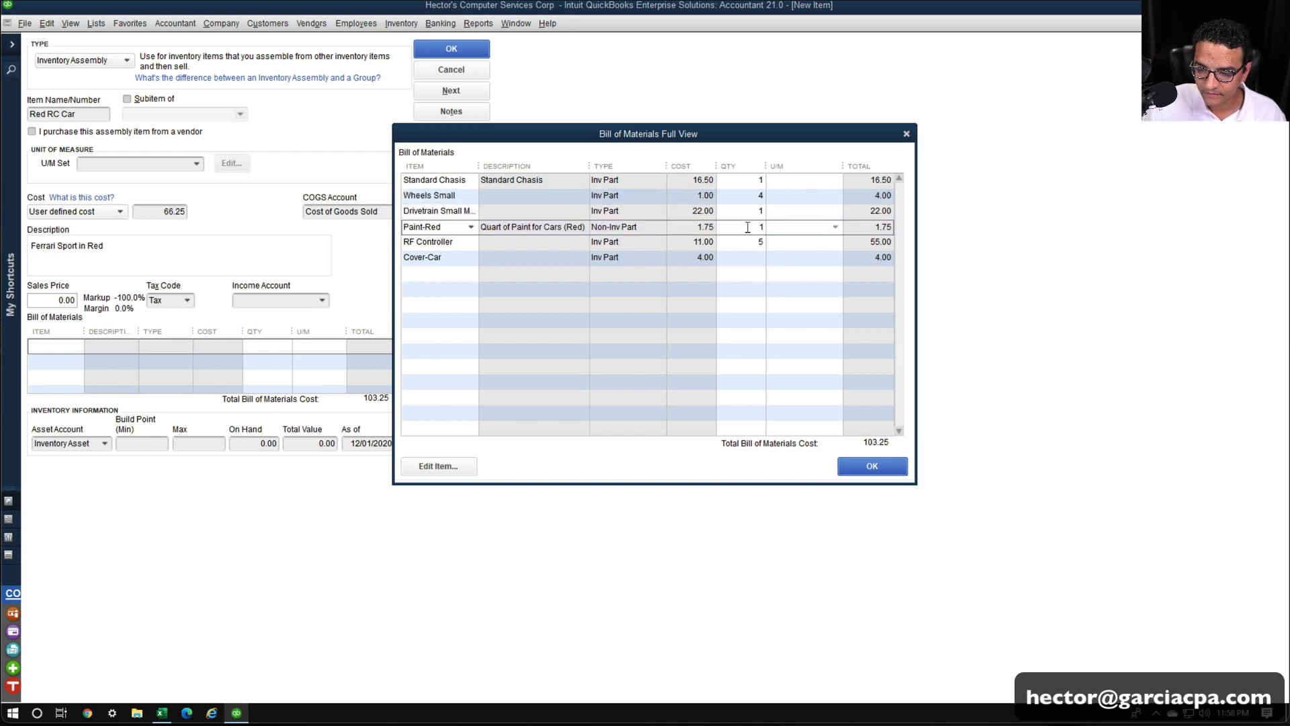
double_click(747, 227)
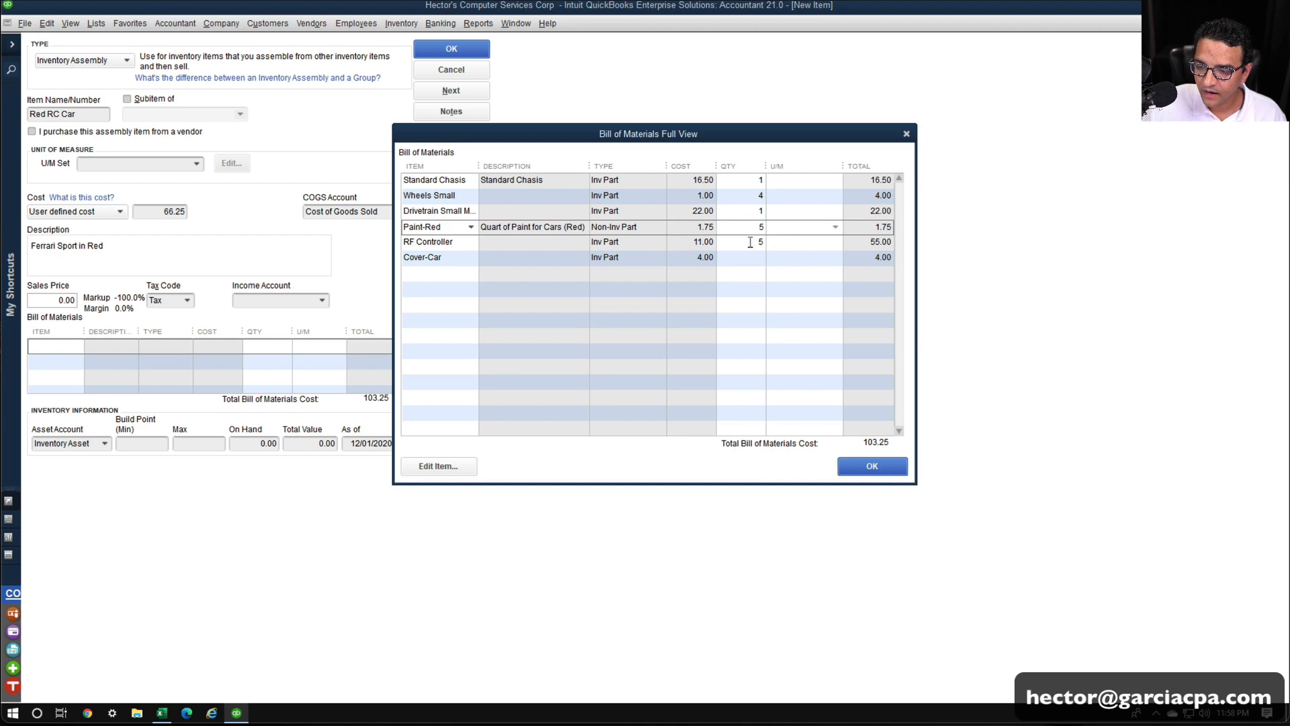
Set the quantities of RF Controller and Cover-Car to 1 each in the bill of materials.
left_click(750, 242)
type("1")
left_click(737, 258)
type("1")
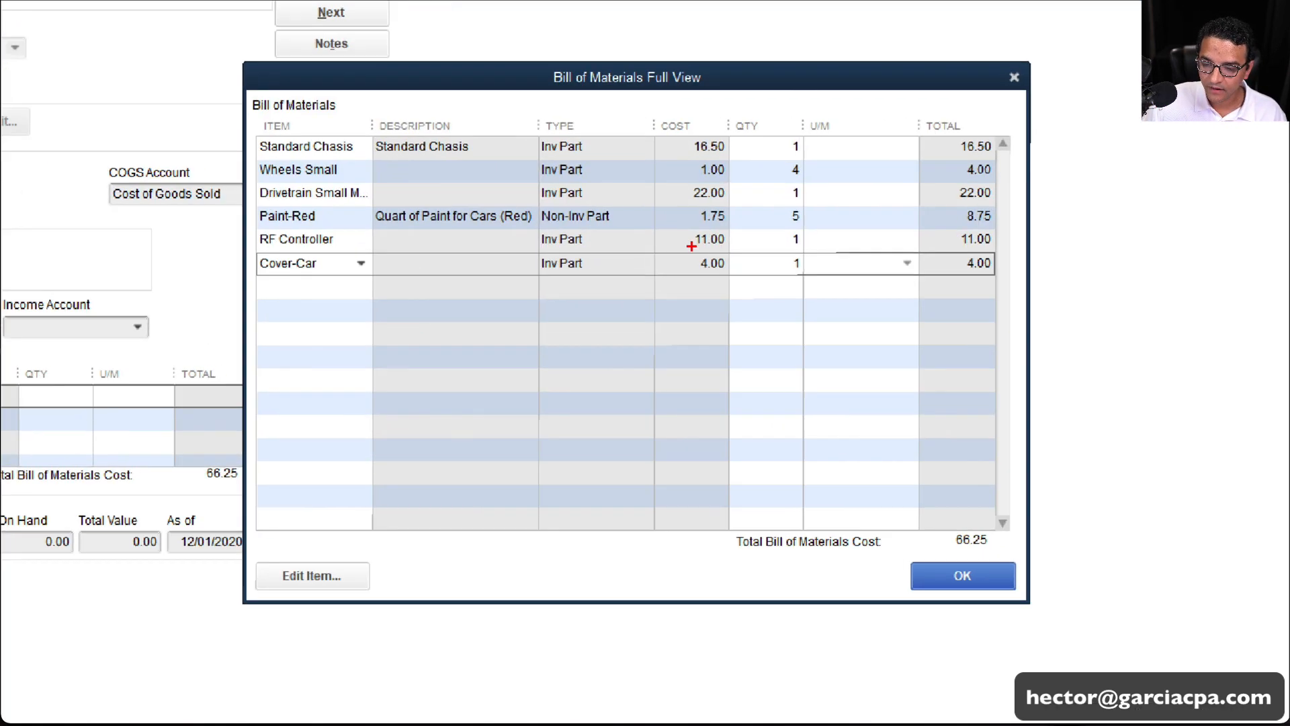
Check the Paint-Red quantity against the Excel sheet, then return to QuickBooks and accept the full bill of materials.
mouse_move(814, 96)
left_mouse_down()
mouse_move(225, 94)
mouse_move(615, 283)
mouse_move(819, 88)
left_mouse_up()
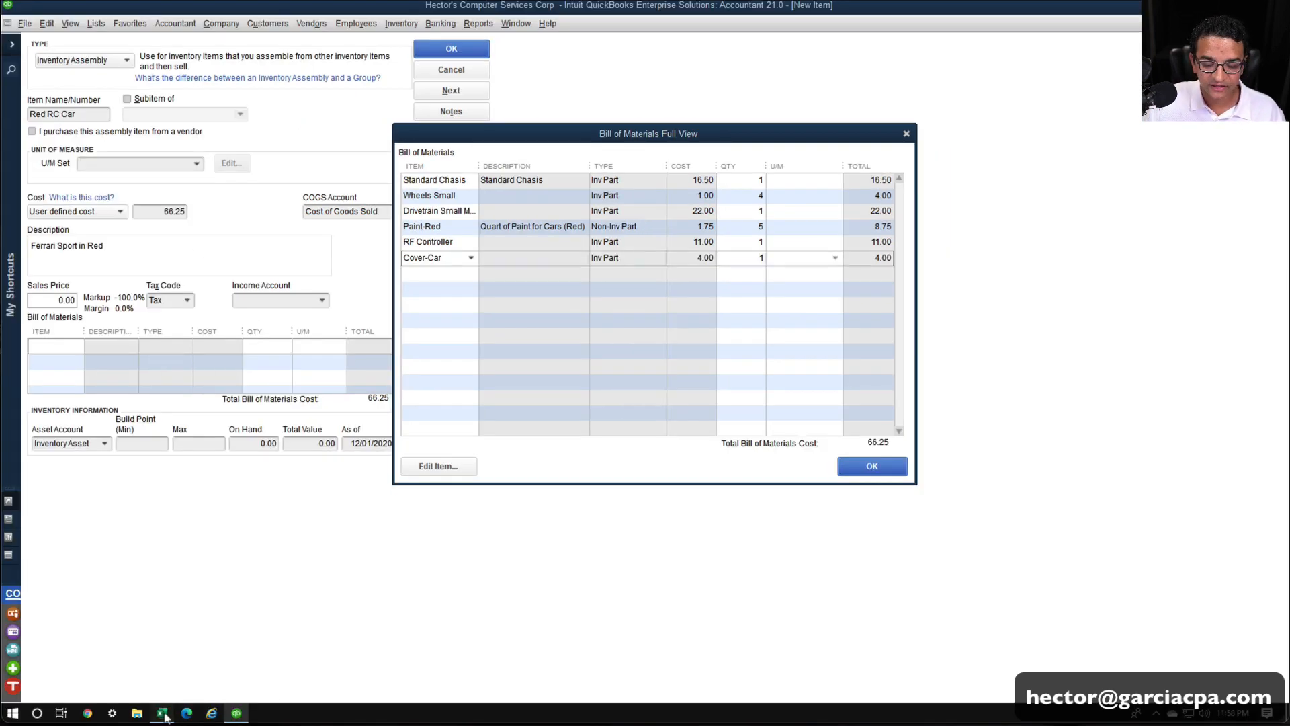
left_click(162, 713)
left_click(285, 327)
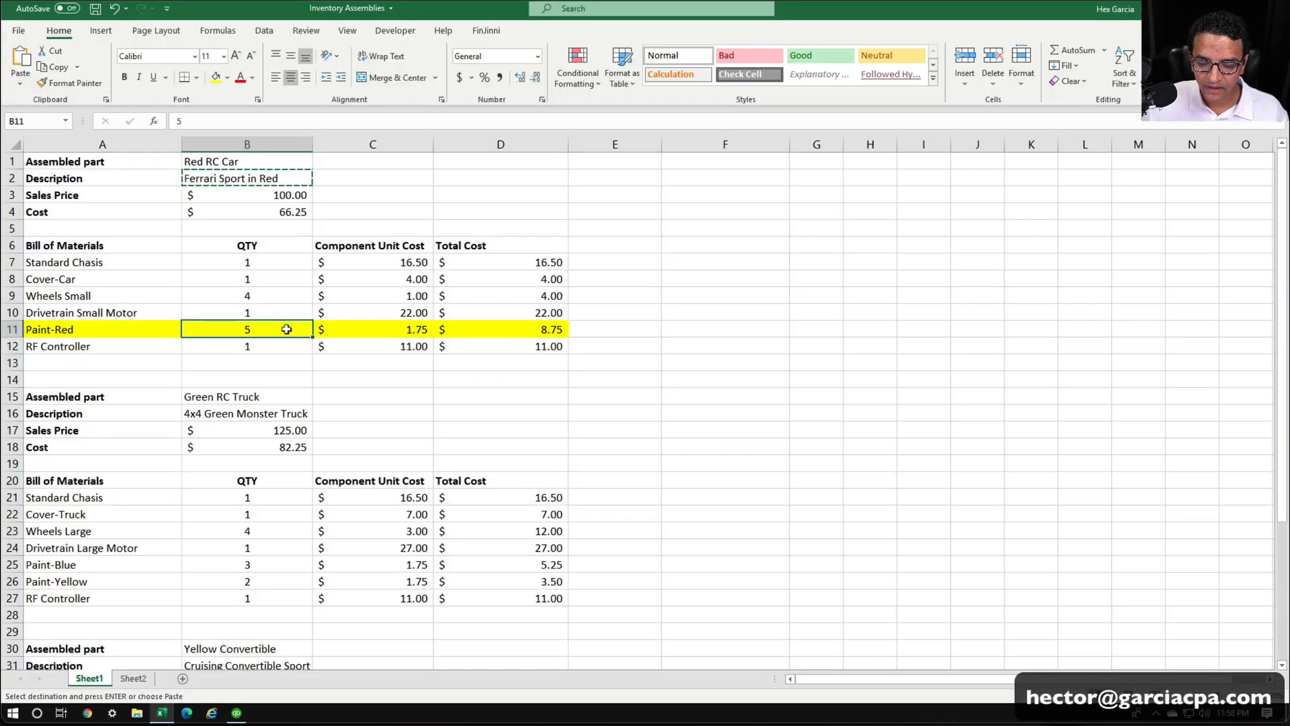
left_click(236, 712)
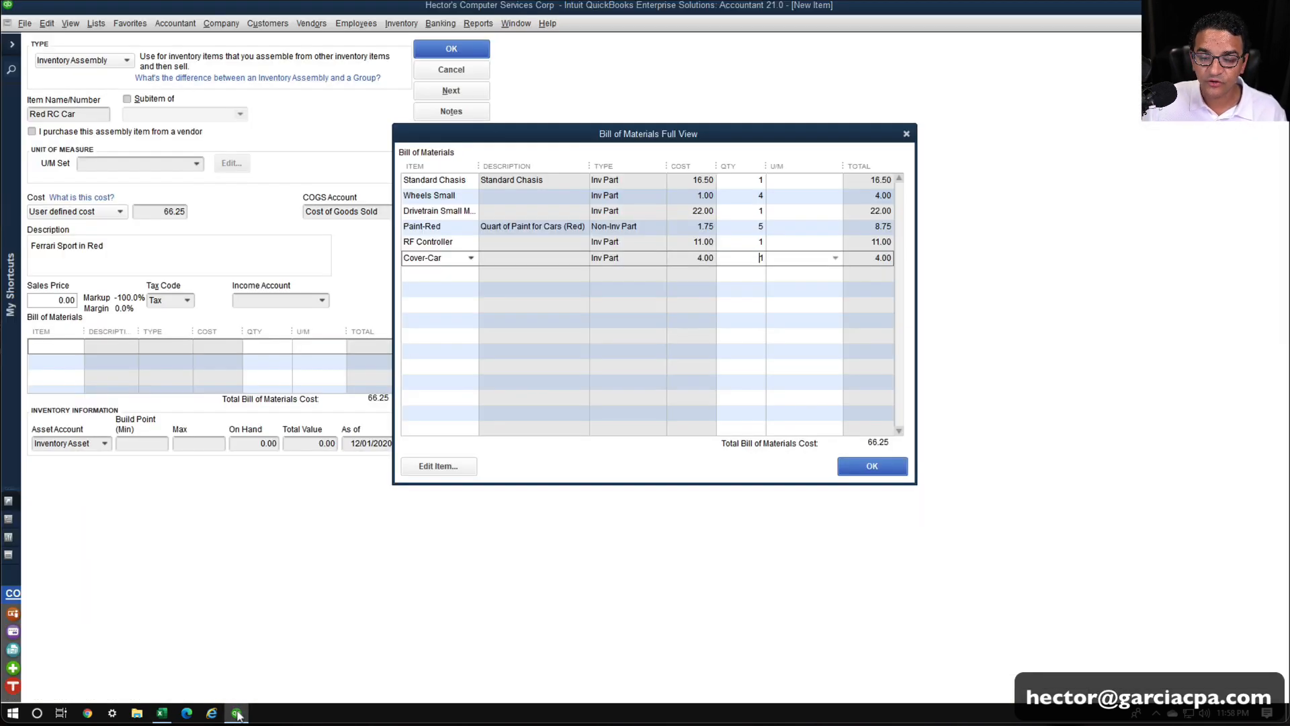
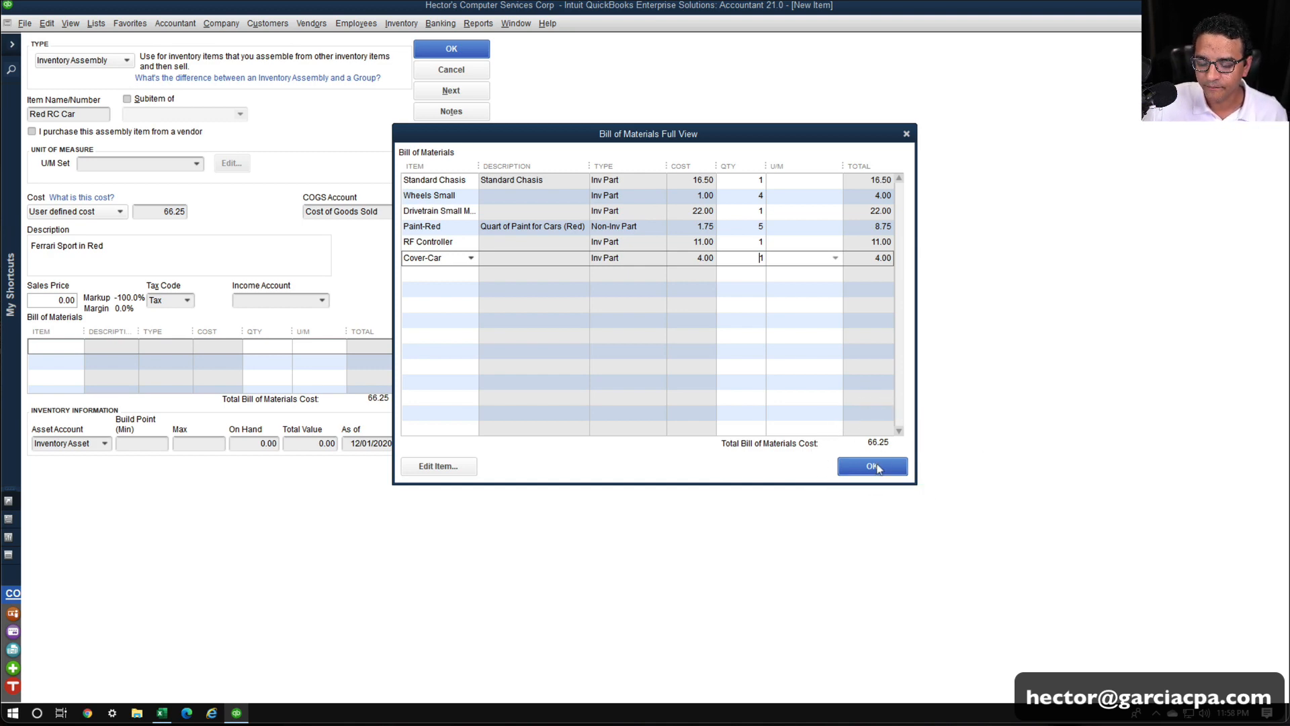
left_click(872, 466)
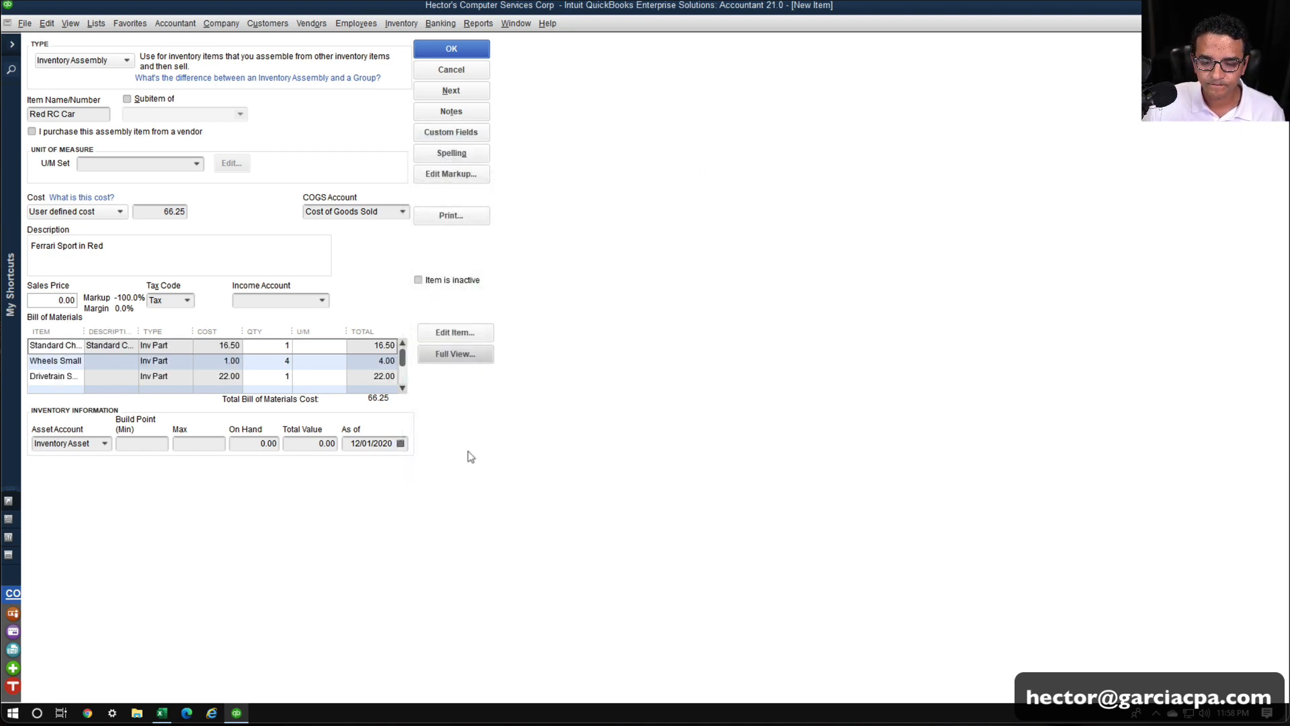
Assign SALES as the income account and save the Red RC Car assembly item, declining the sales price update.
left_click(452, 50)
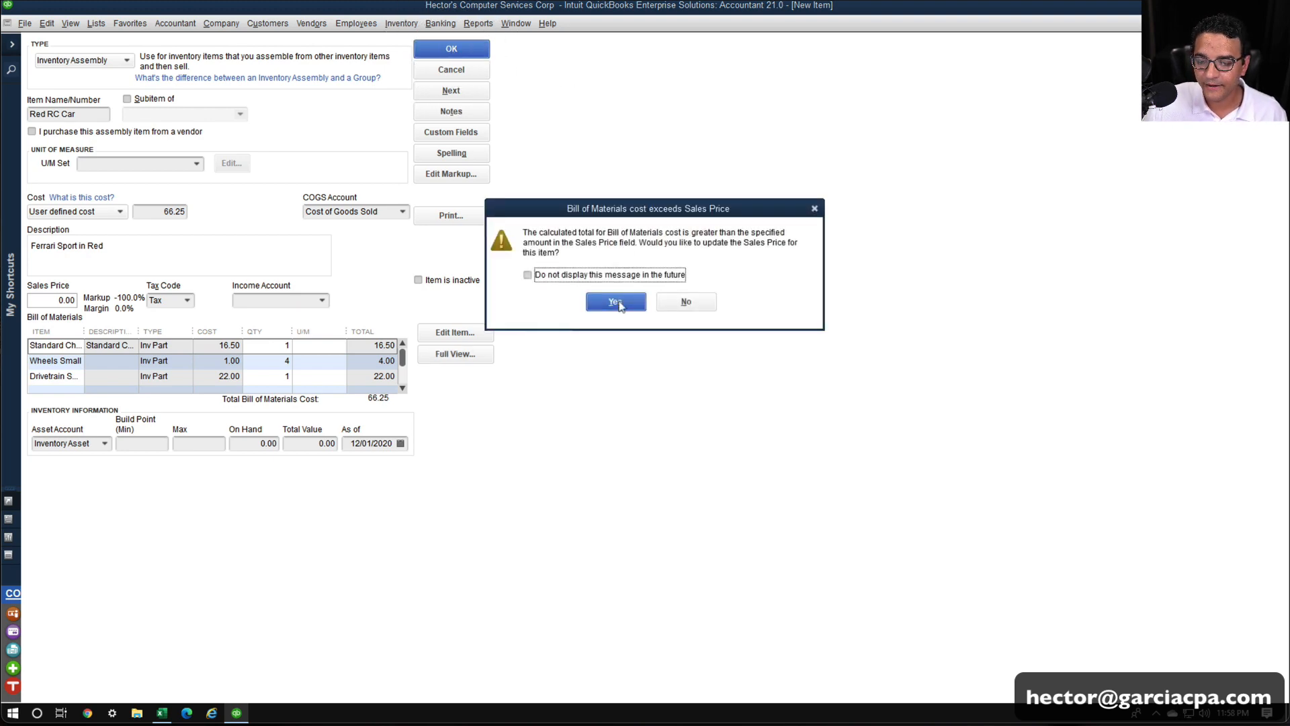
left_click(673, 301)
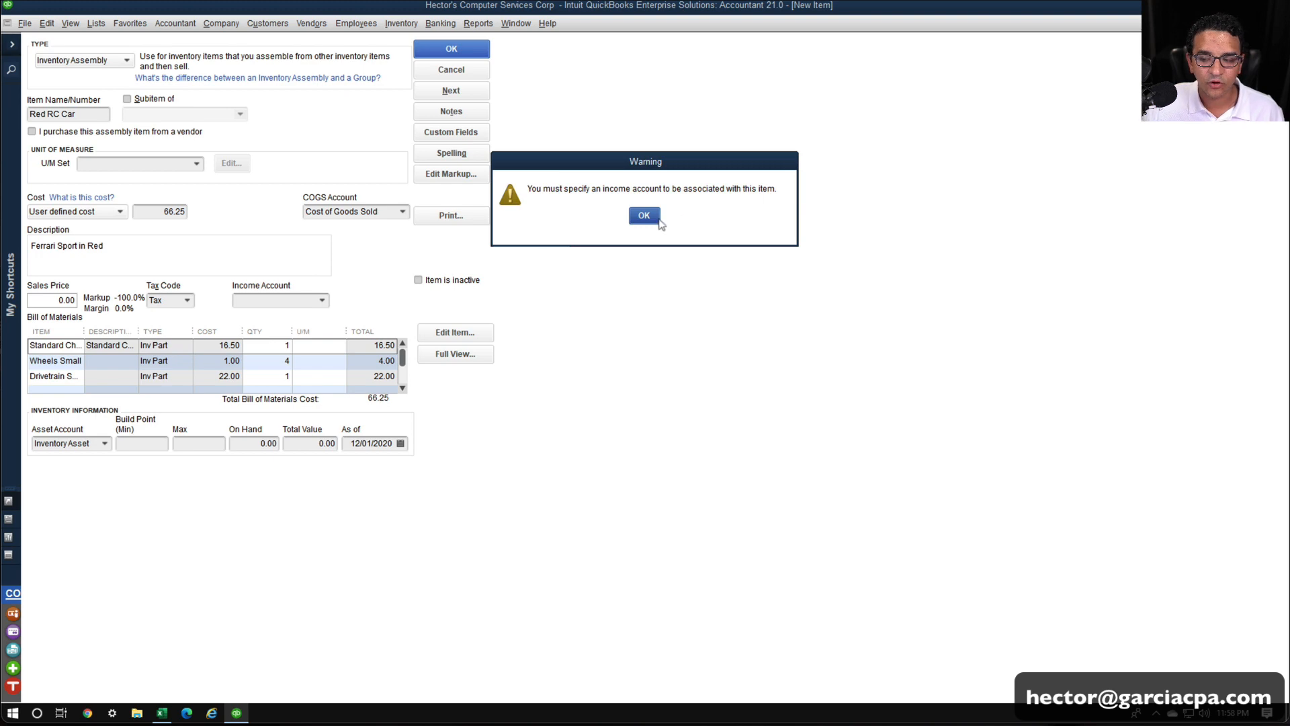
left_click(659, 222)
left_click(322, 302)
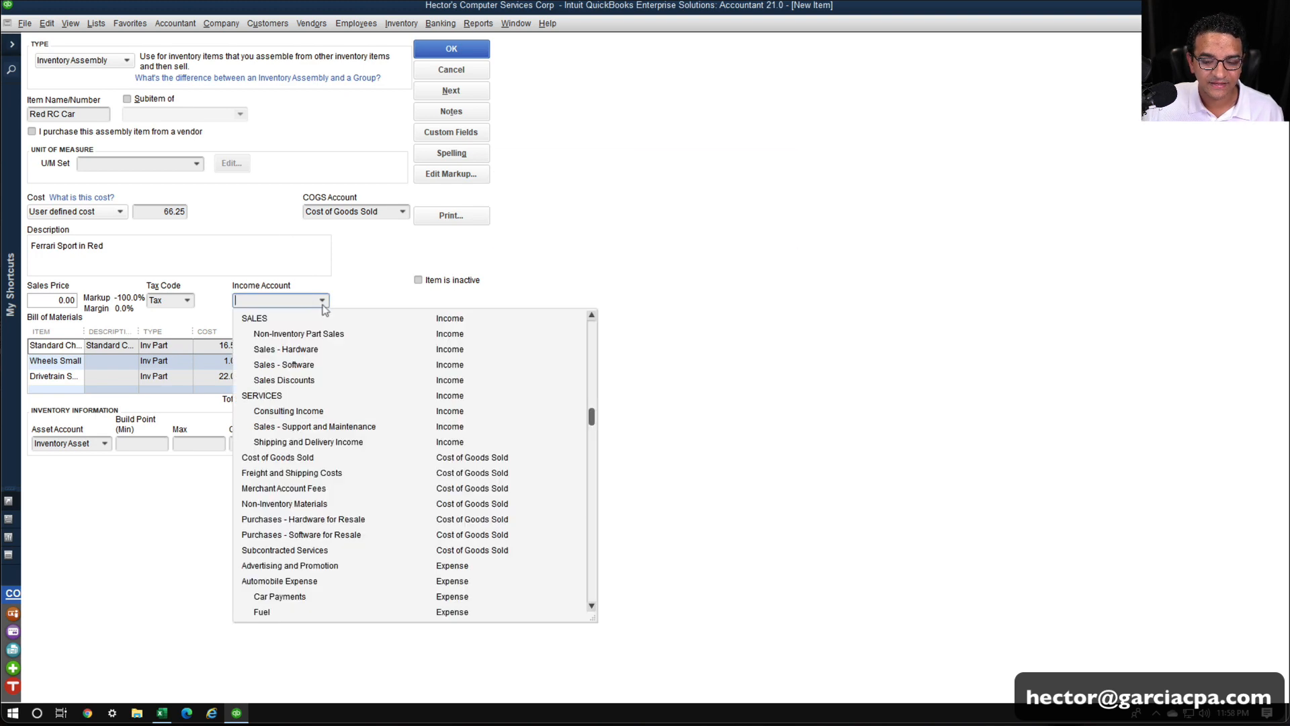
left_click(277, 318)
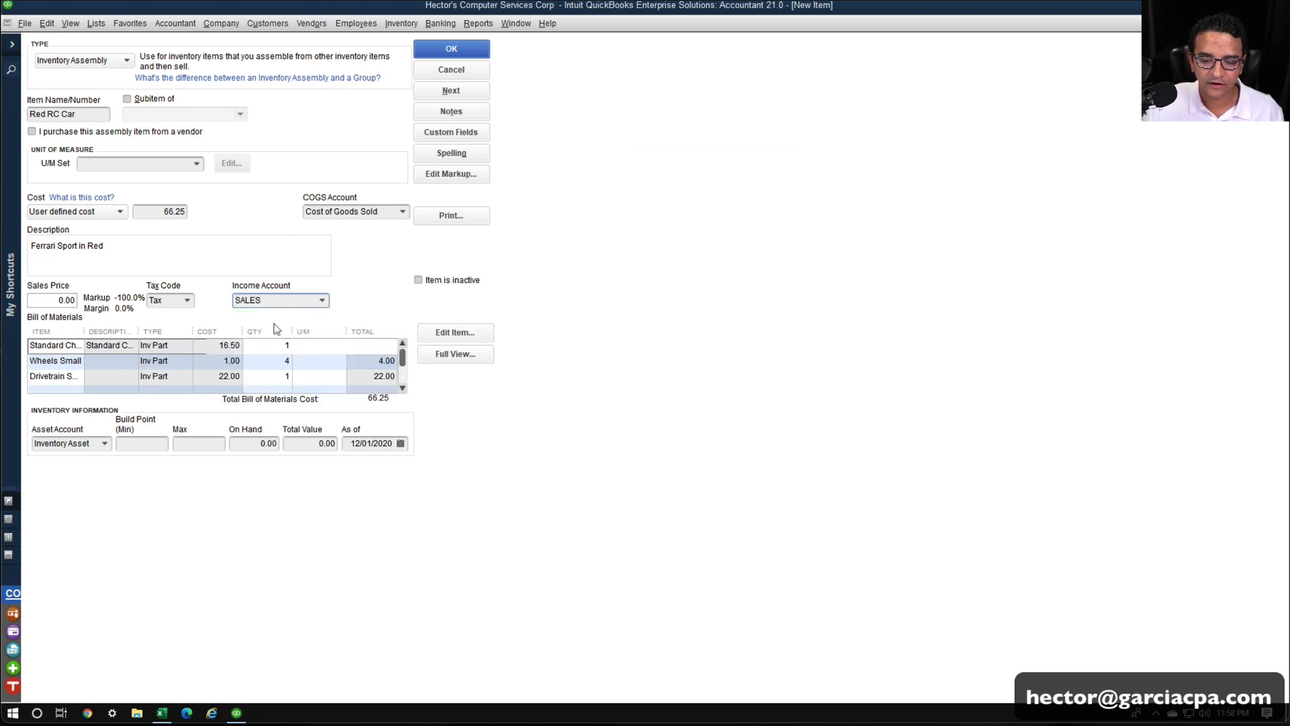
left_click(461, 49)
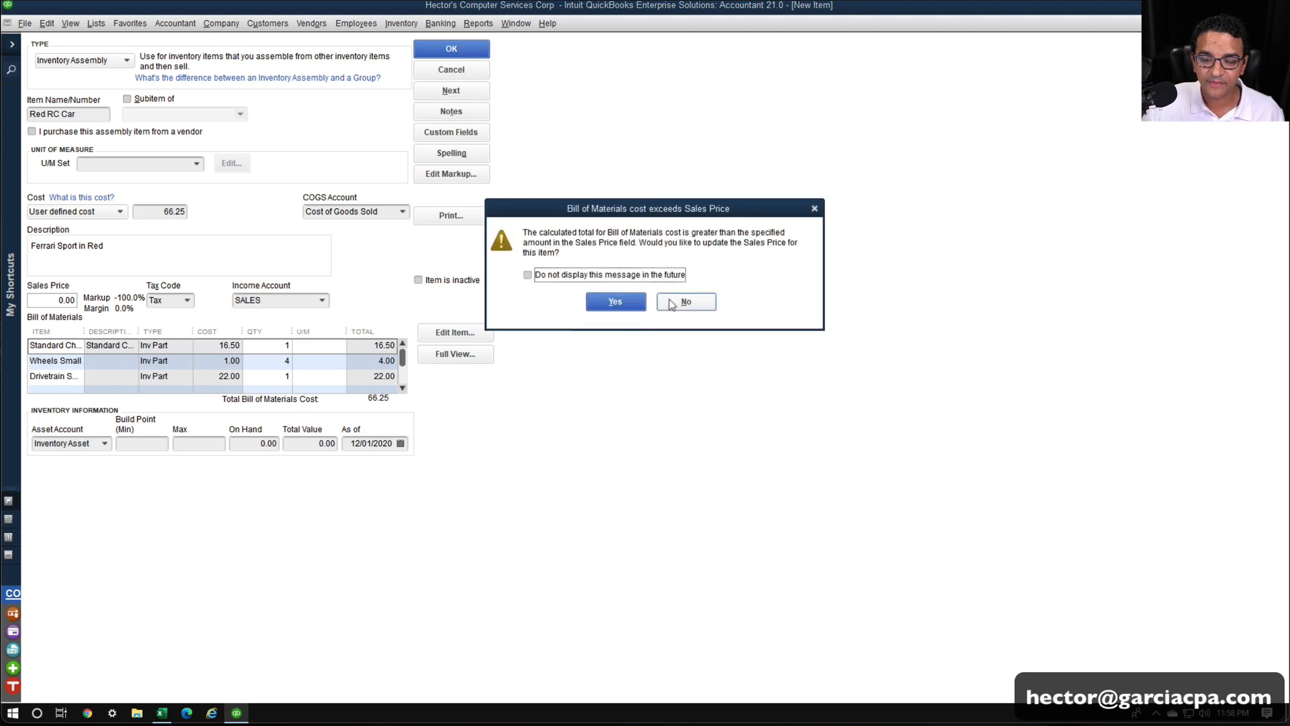
left_click(672, 303)
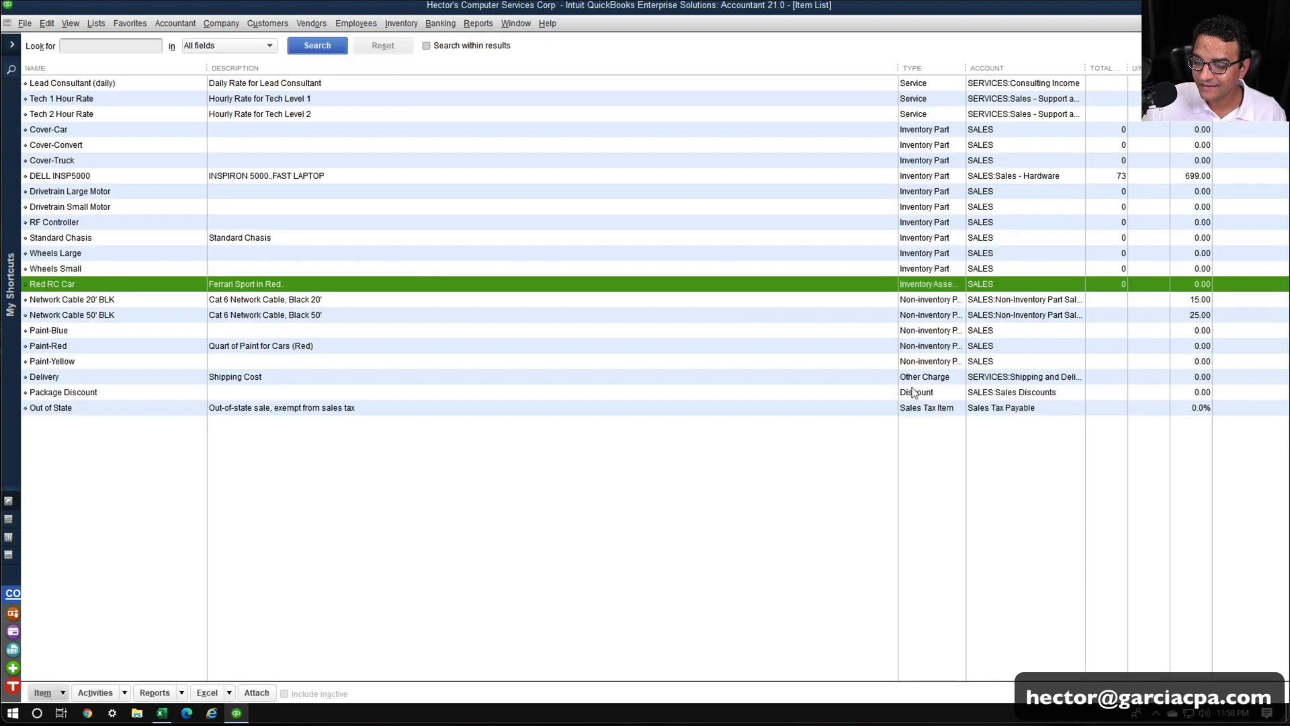
Reopen the Red RC Car item to review its full bill of materials, then close the item and the item list.
double_click(122, 287)
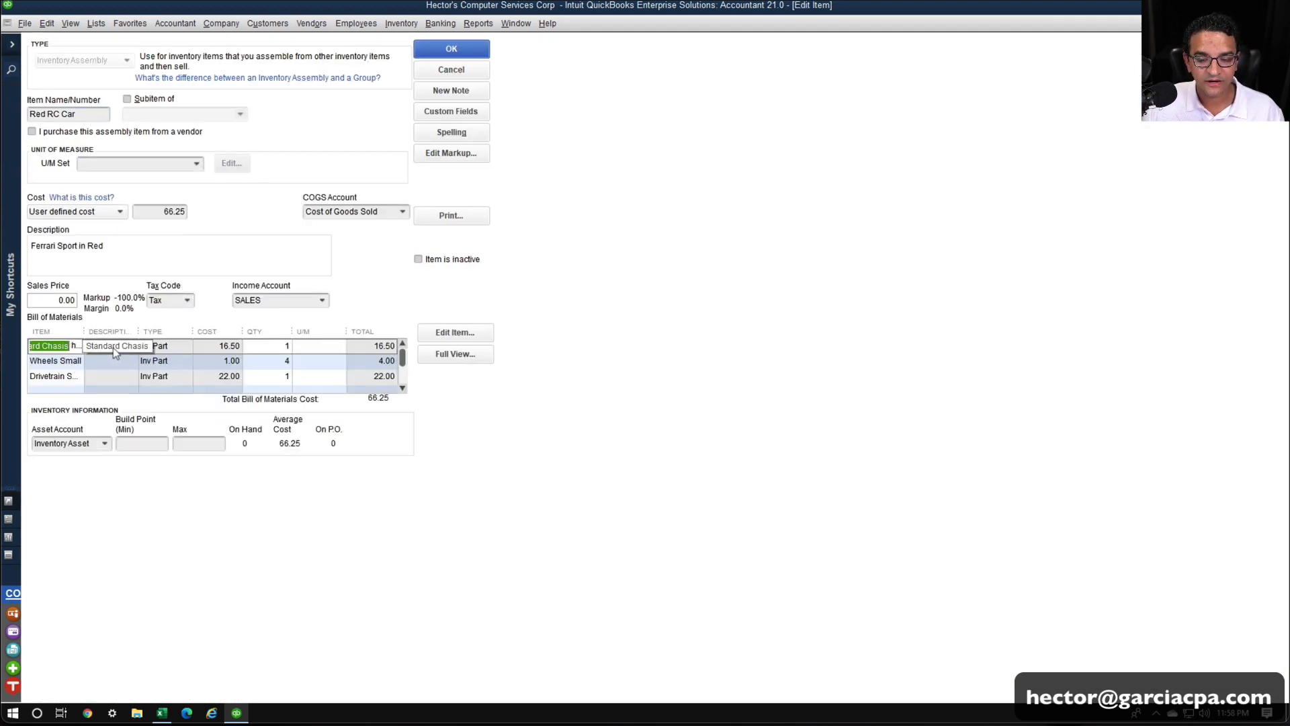
left_click(472, 357)
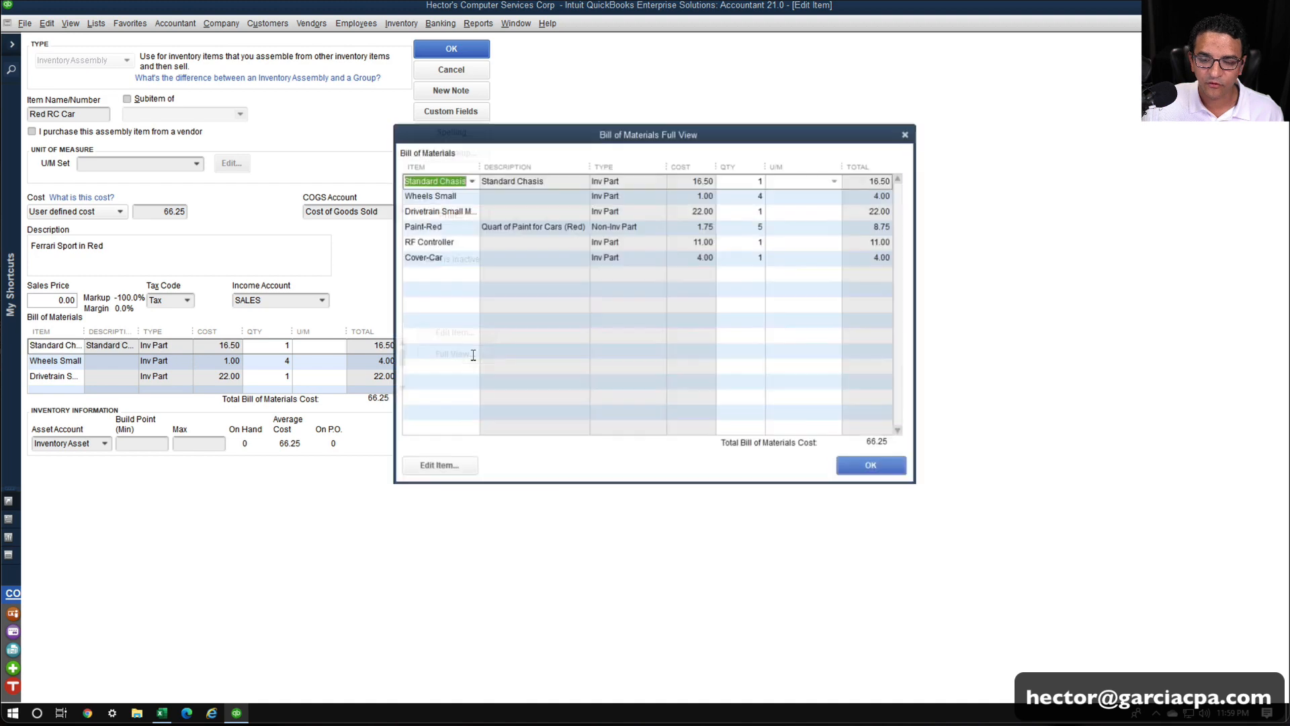
left_click(907, 133)
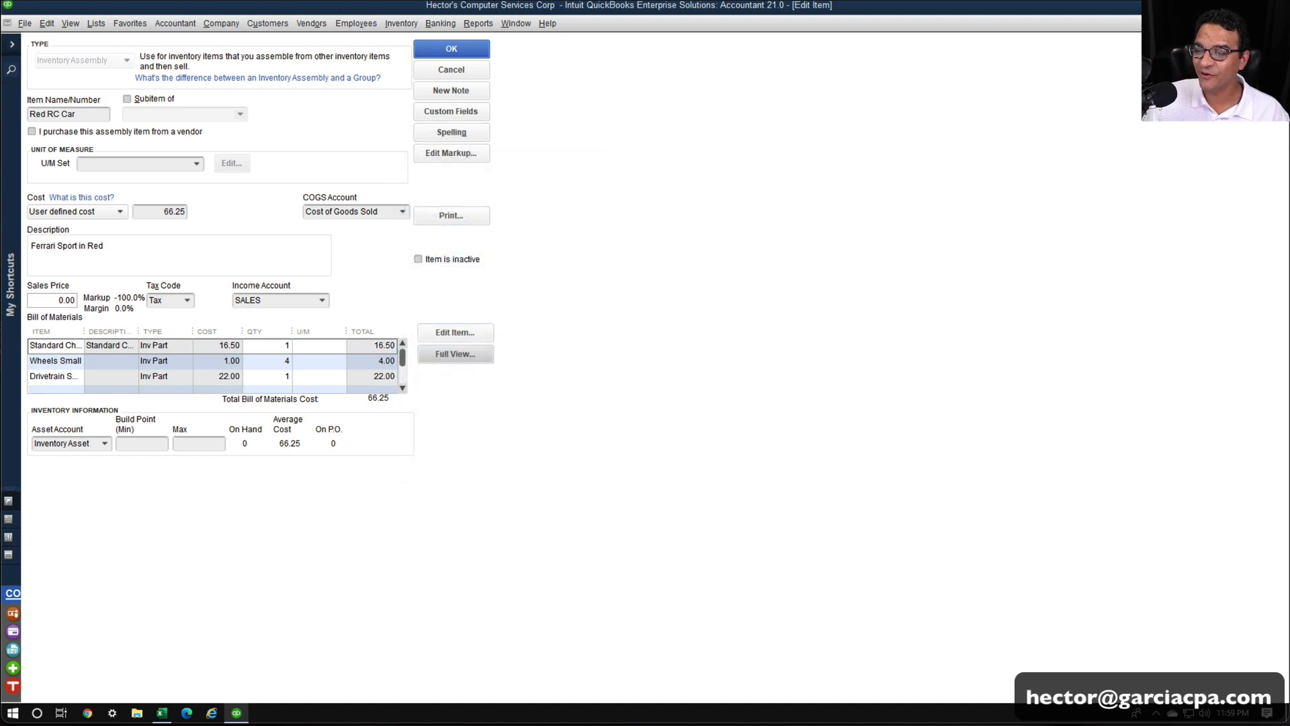
key("Escape")
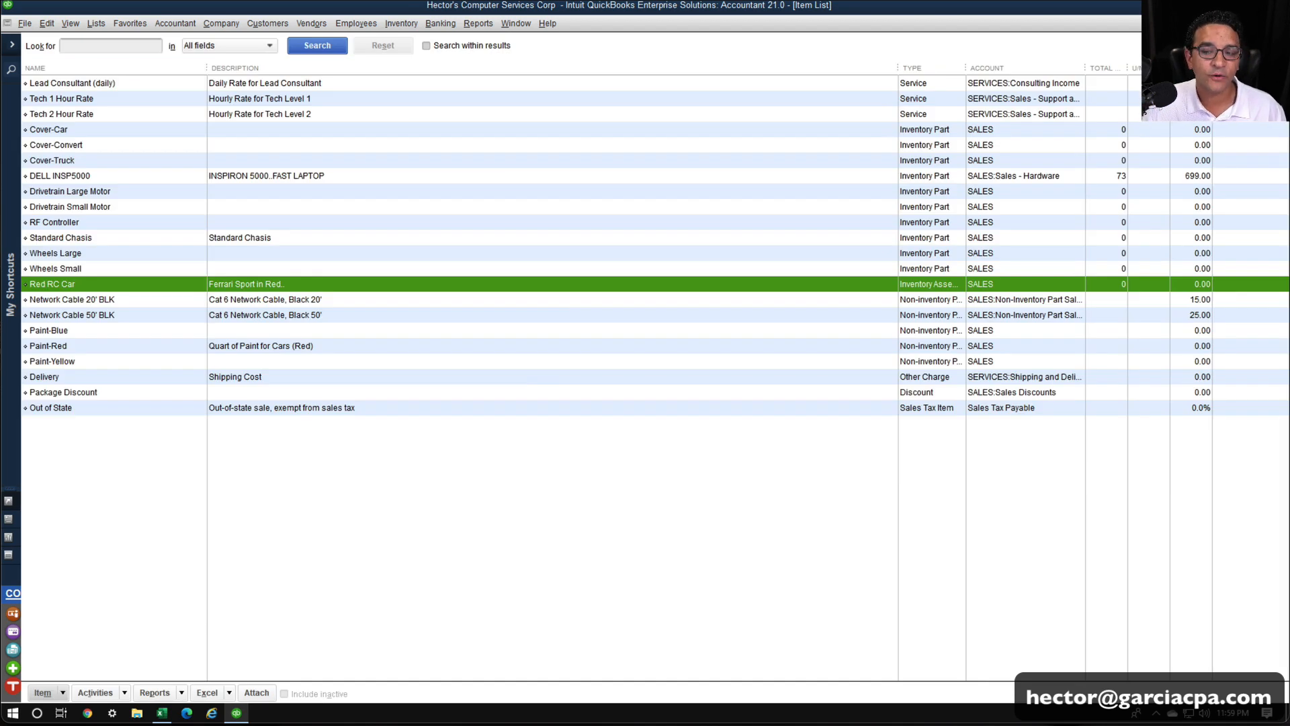
key("Escape")
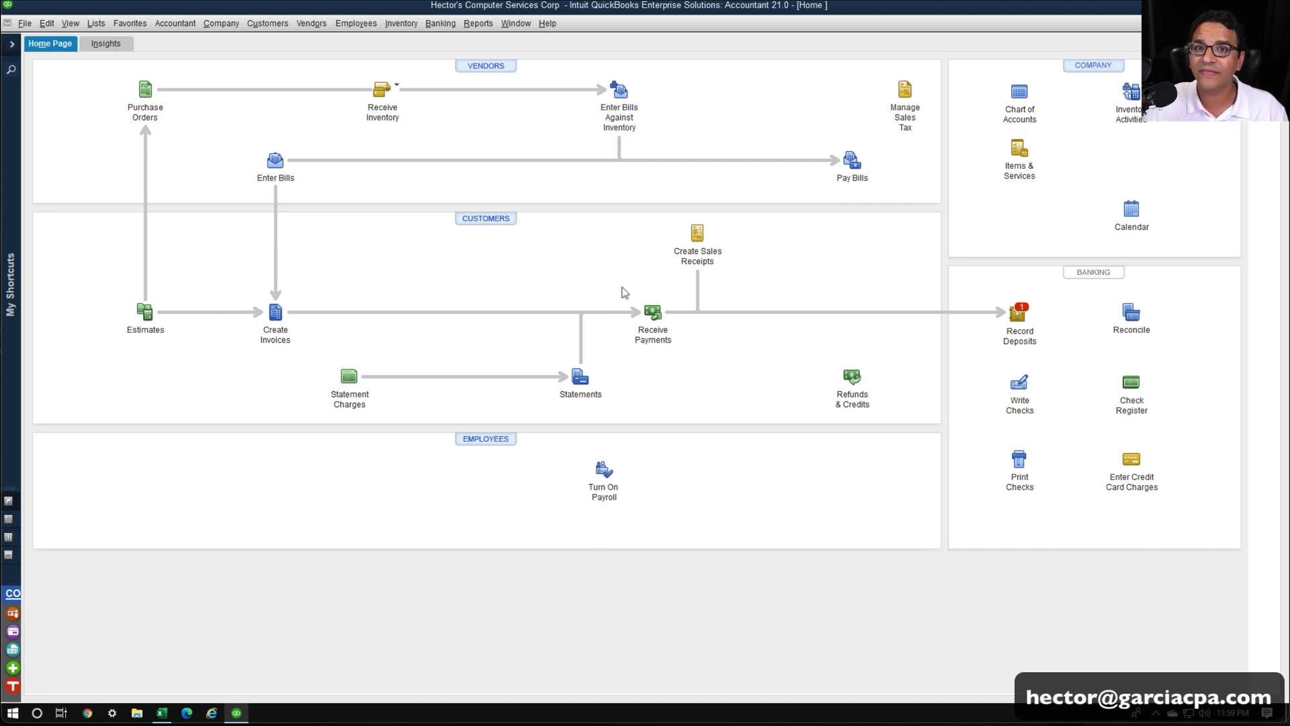
Open Add/Edit Multiple List Entries and display the Inventory Assemblies list.
left_click(100, 24)
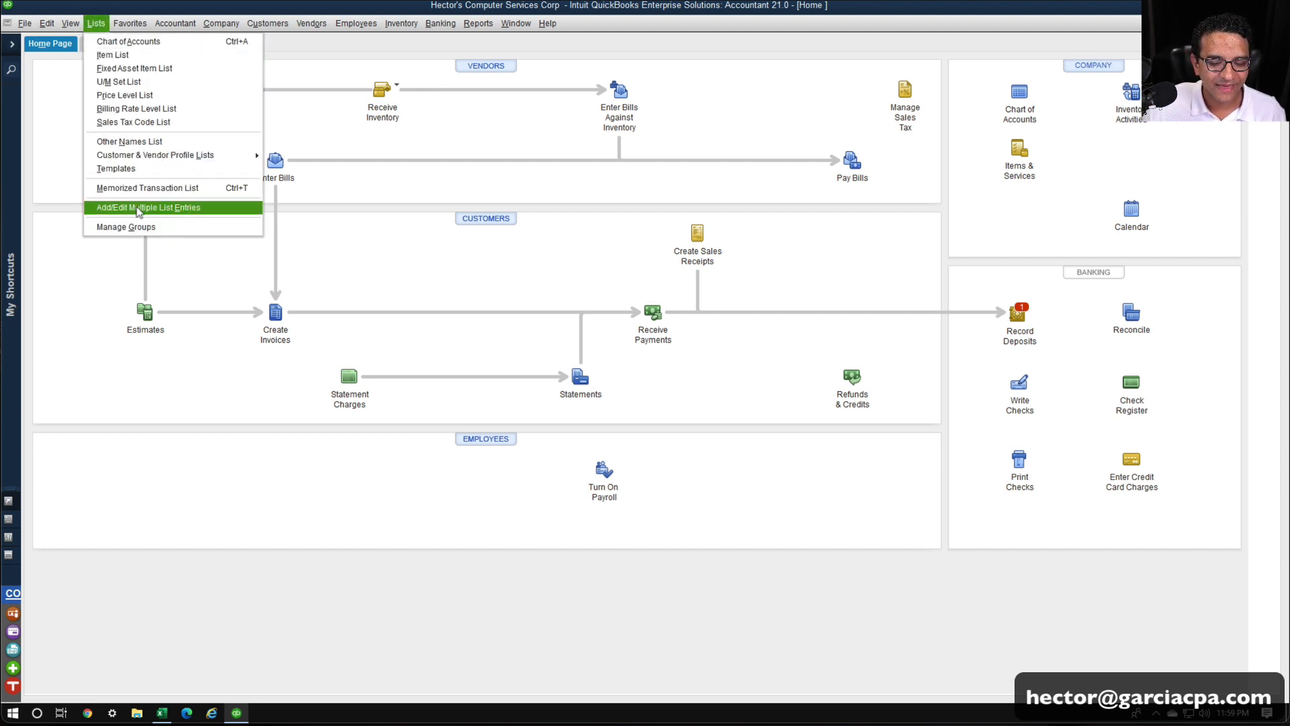
left_click(138, 209)
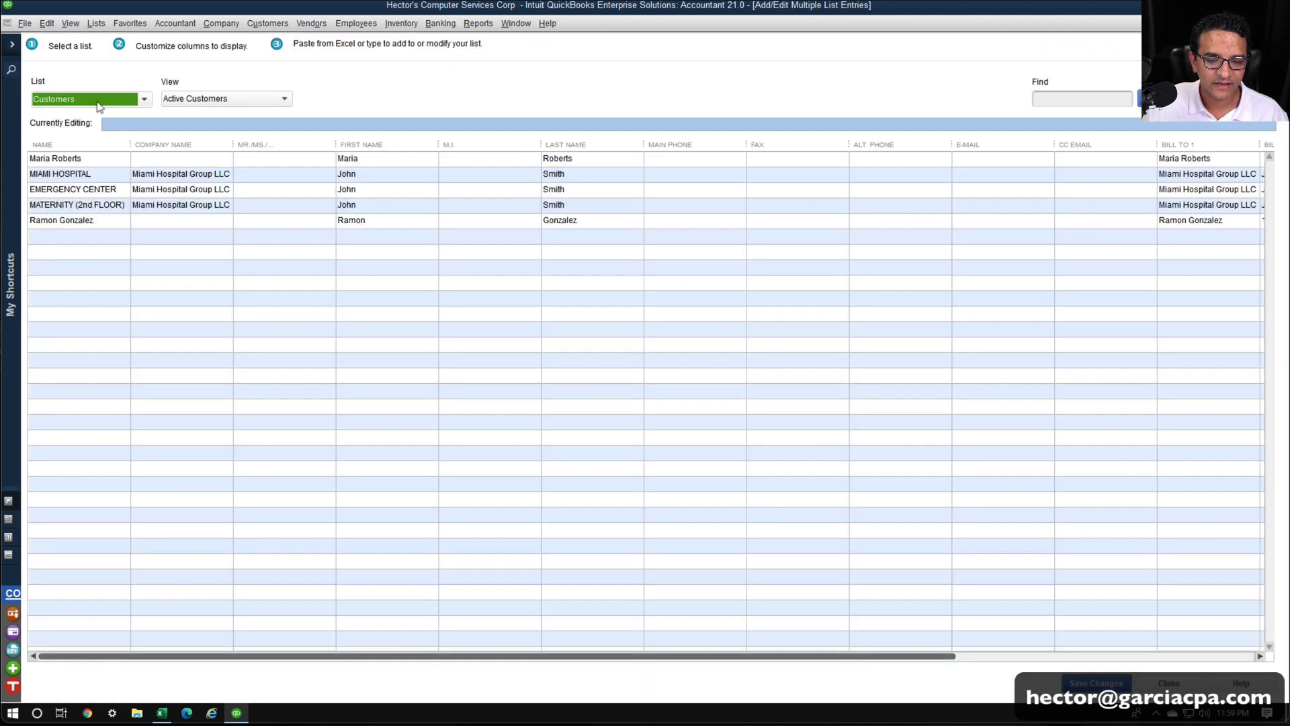
left_click(87, 98)
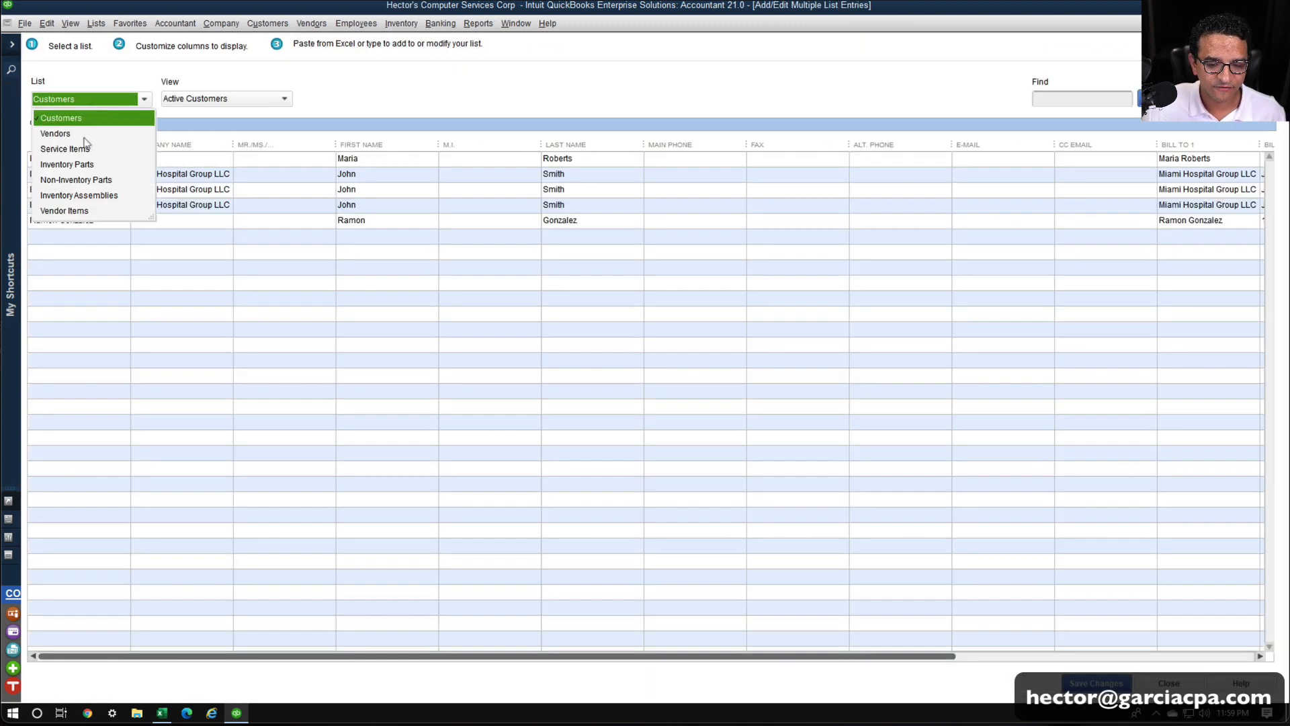
left_click(100, 196)
left_click(101, 196)
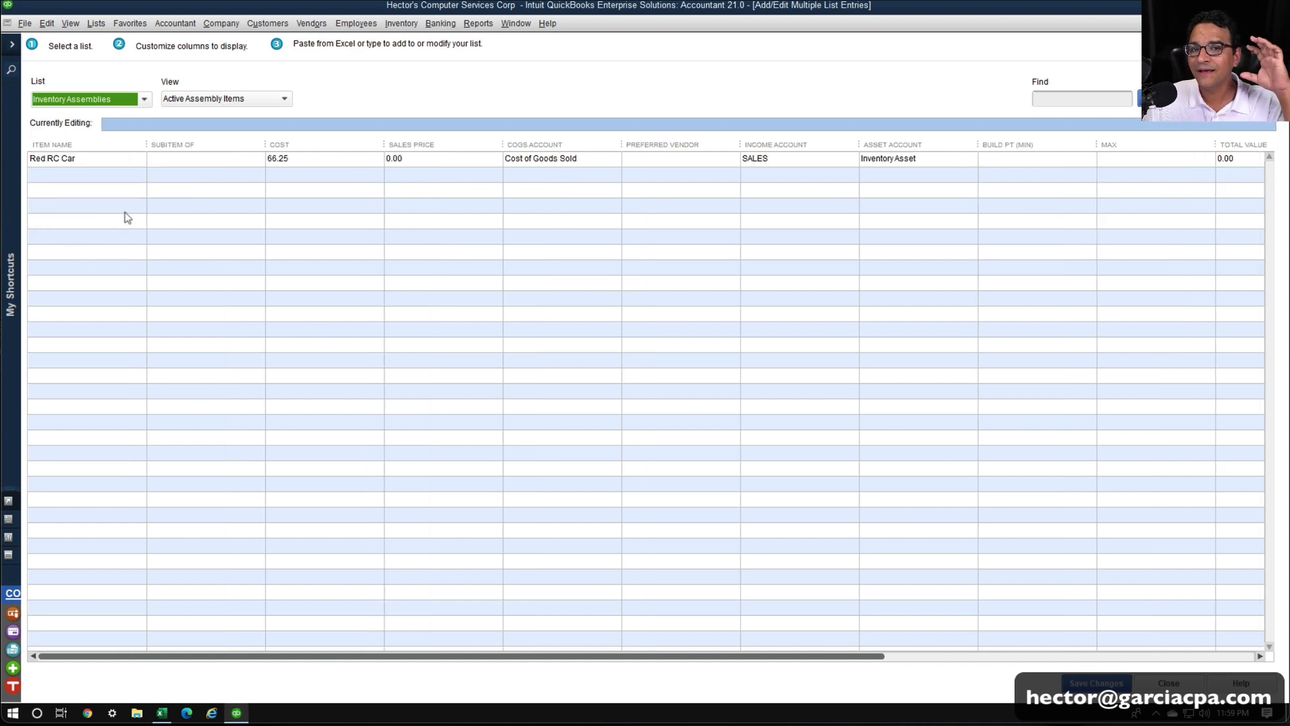
Switch to Excel and delete the entire component cost list from Sheet2.
left_click(162, 713)
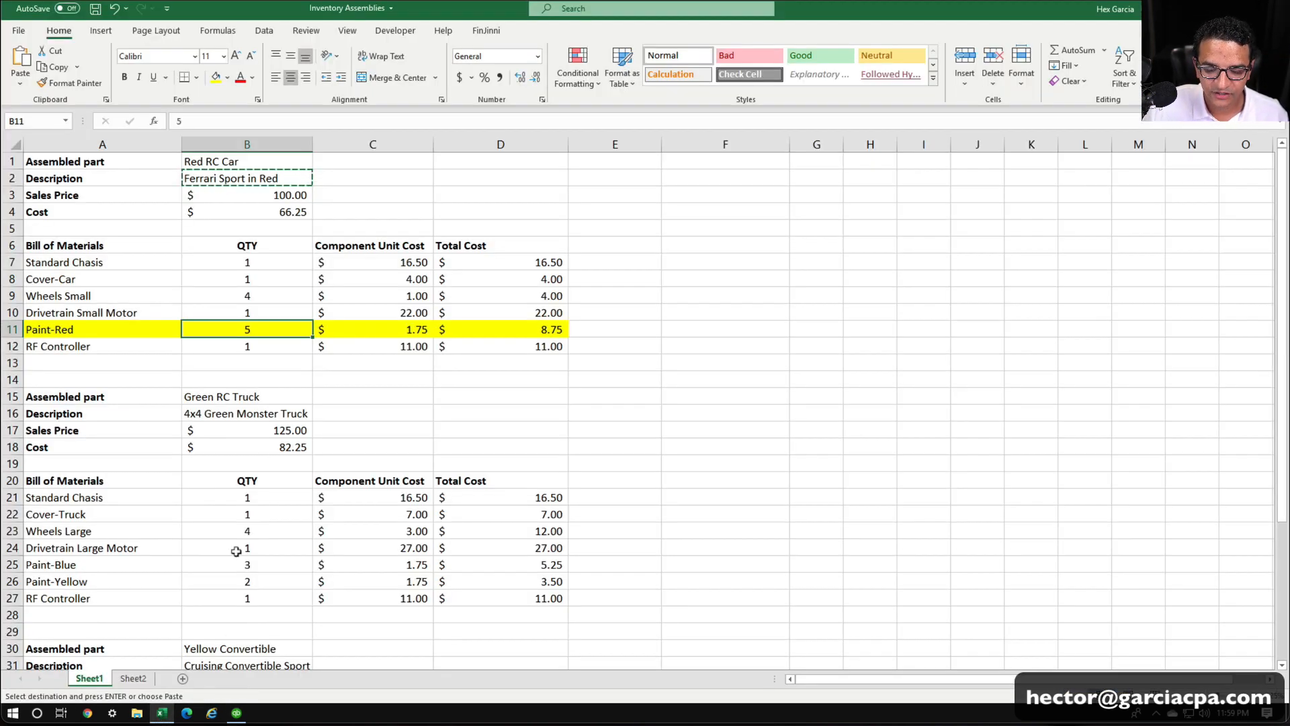
left_click(132, 679)
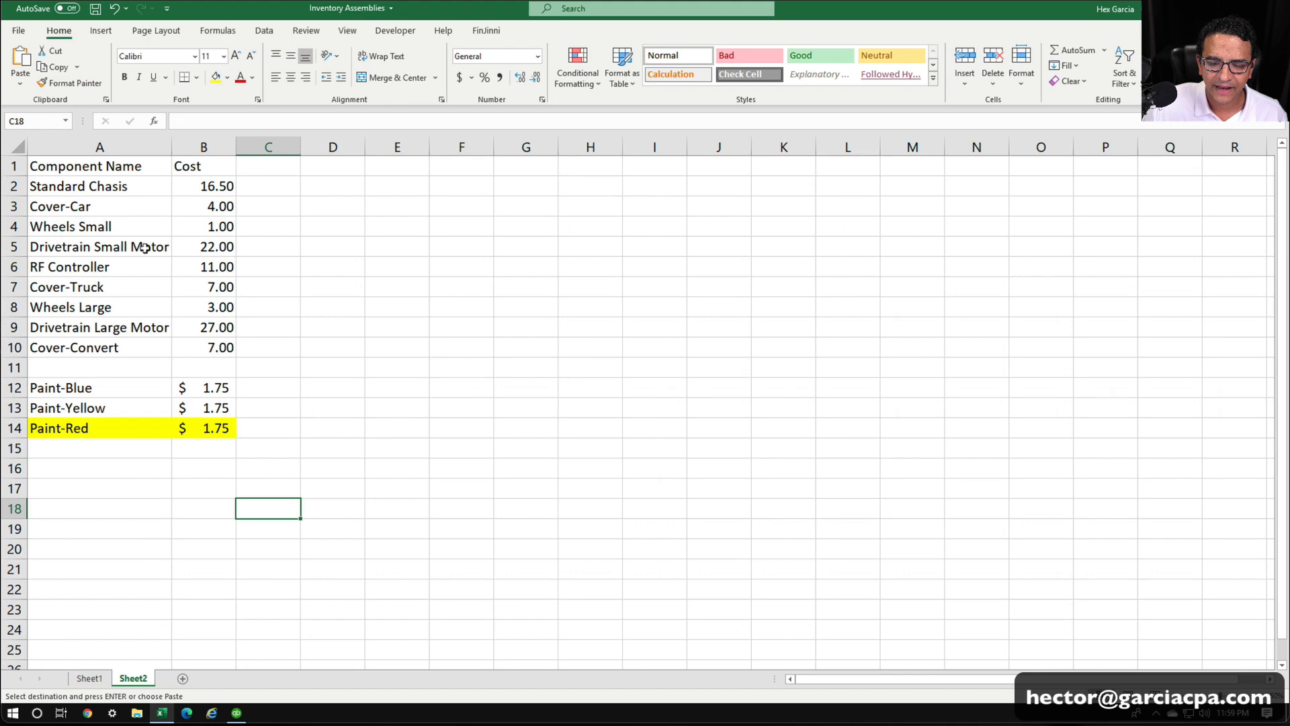
right_click(16, 145)
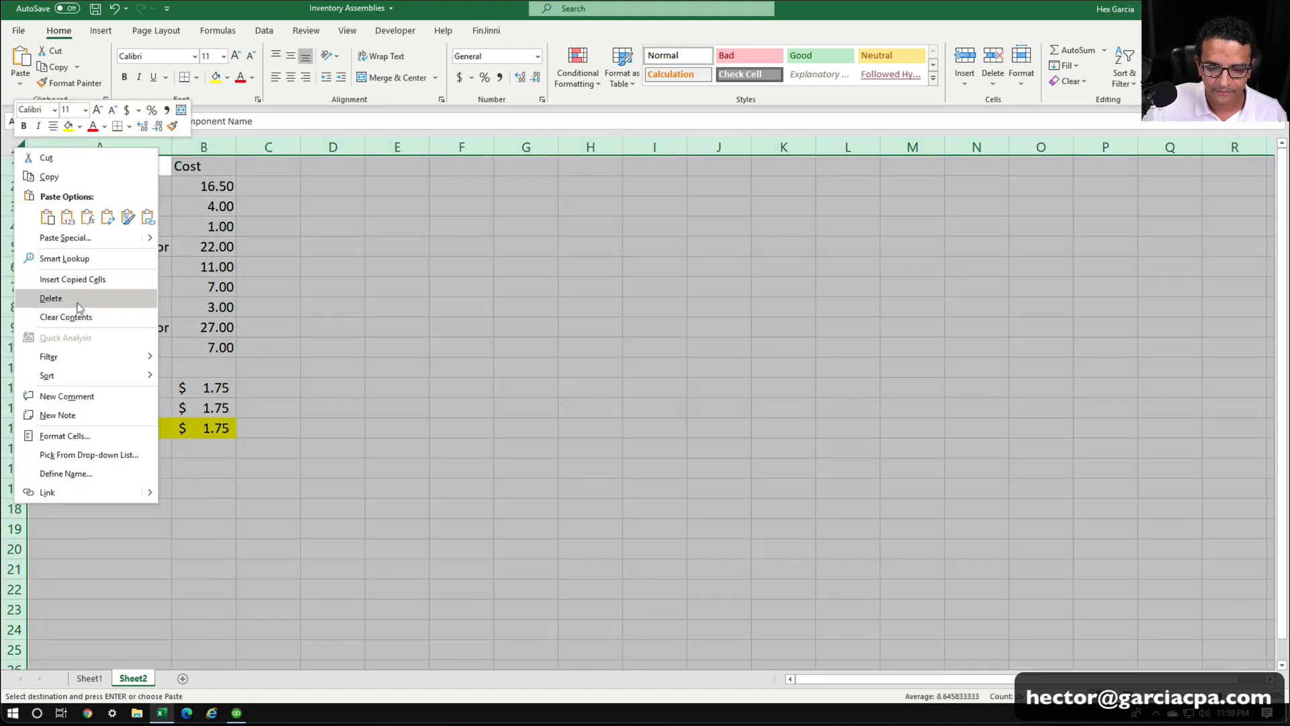
left_click(50, 297)
left_click_drag(193, 266, 194, 288)
Review the Red RC Car details on Sheet1, then enter the headers Assembly Part and Description in A1 and B1 of Sheet2.
left_click(89, 678)
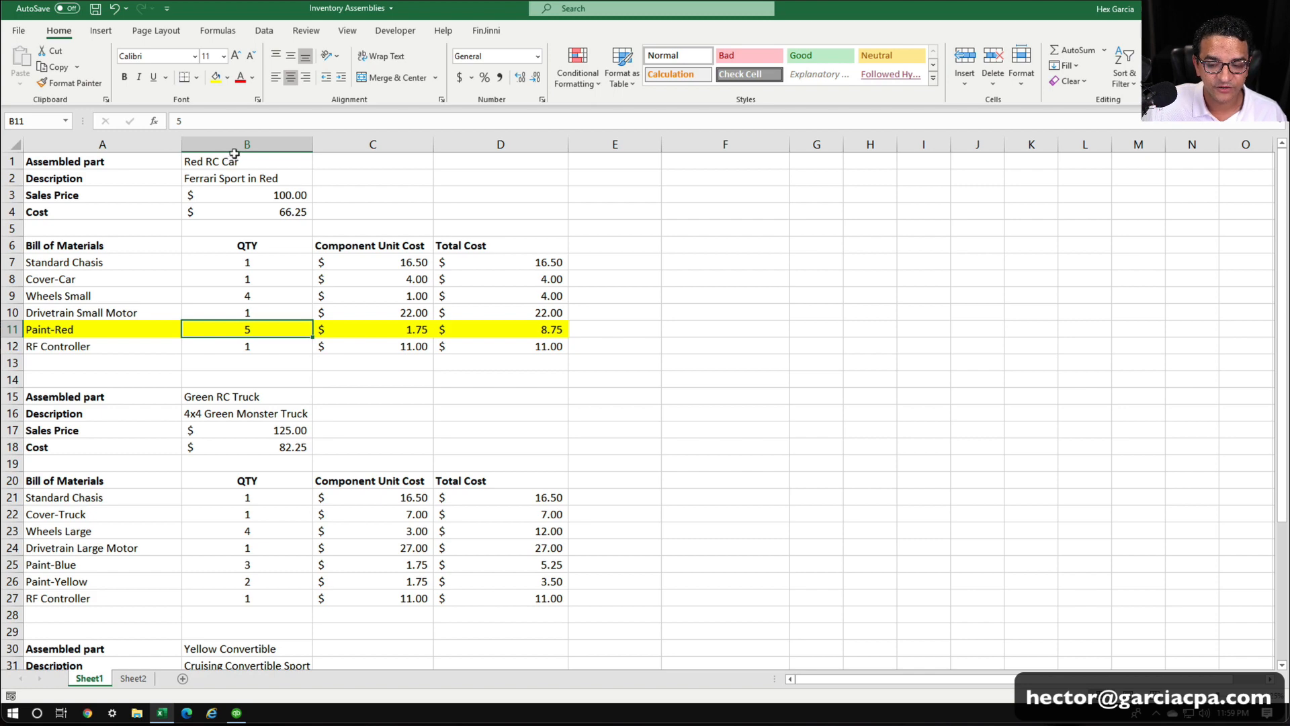
left_click_drag(232, 163, 249, 205)
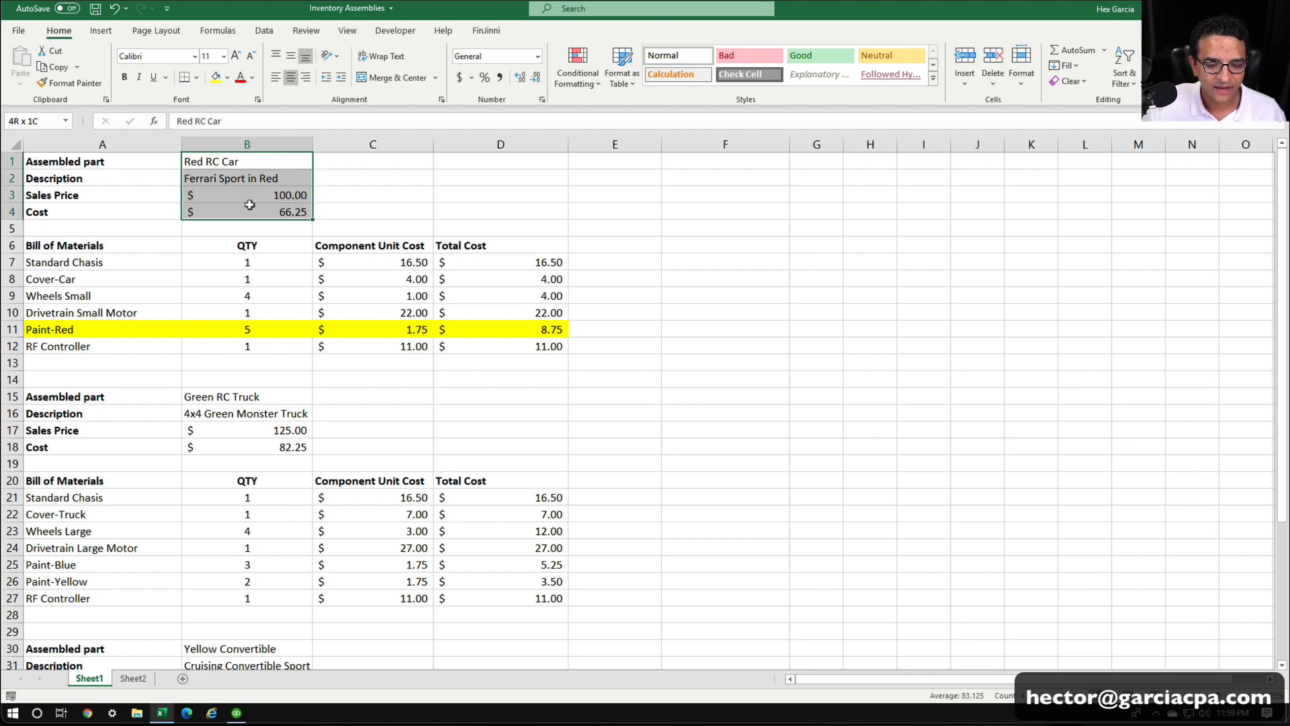
left_click(133, 679)
left_click(65, 164)
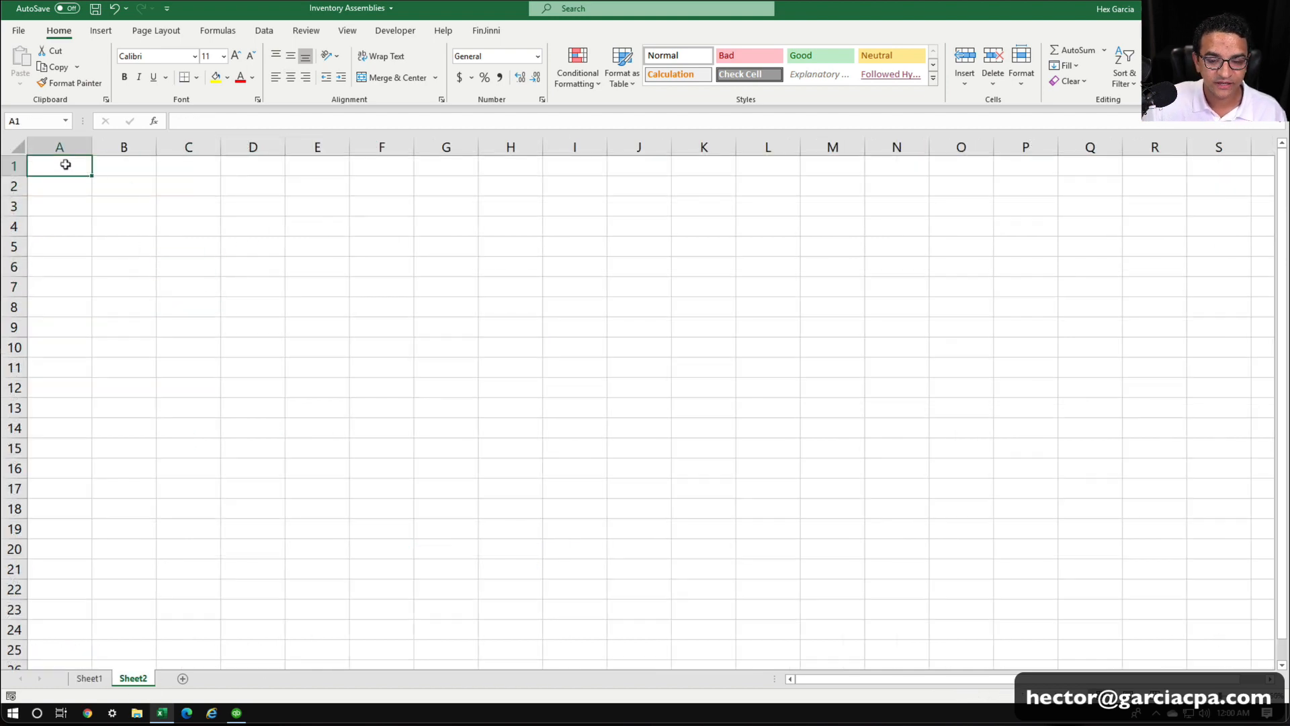
type("Assem")
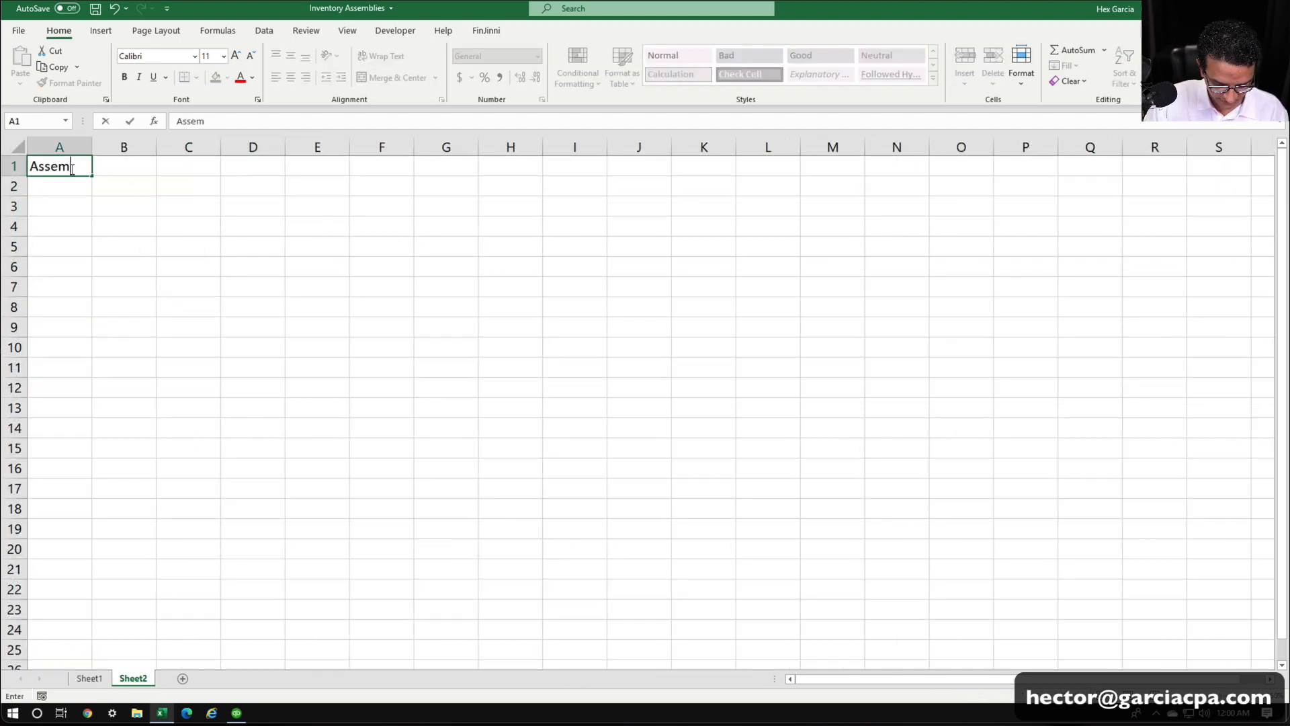
type("bly Part")
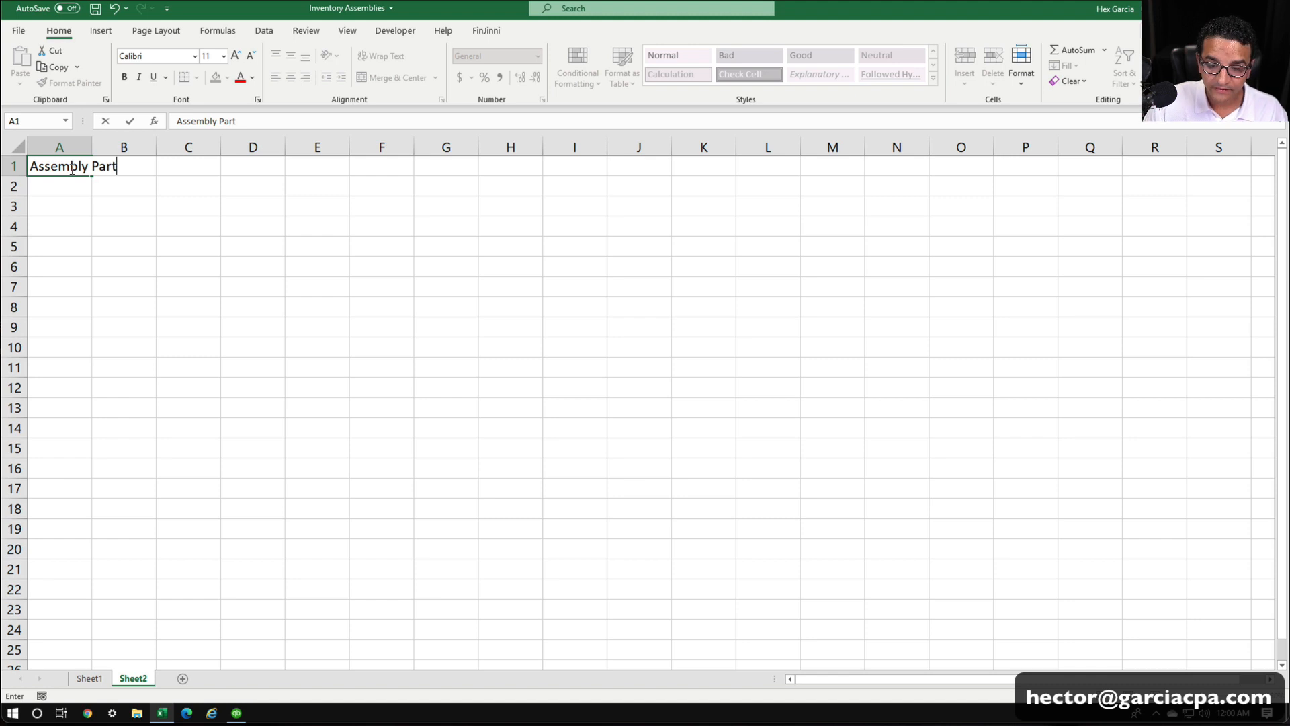
key("Tab")
type("Description")
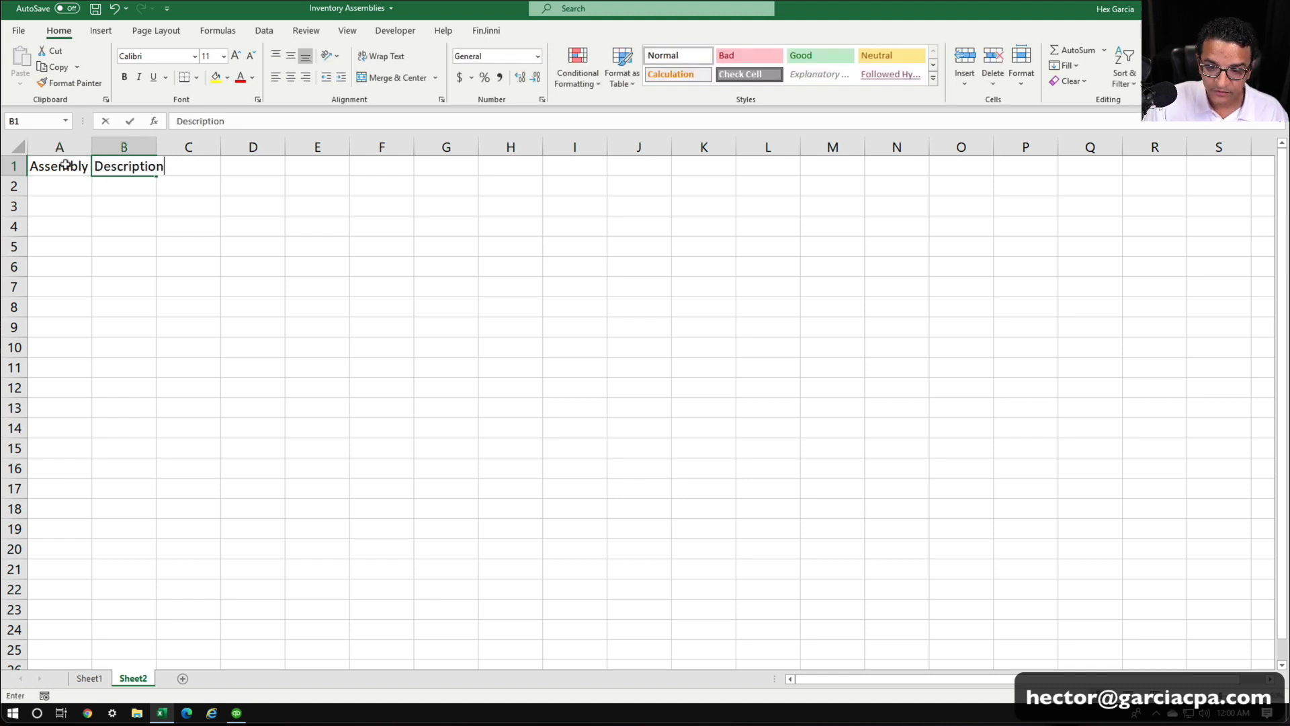
key("Return")
key("Up")
key("Right")
key("Right")
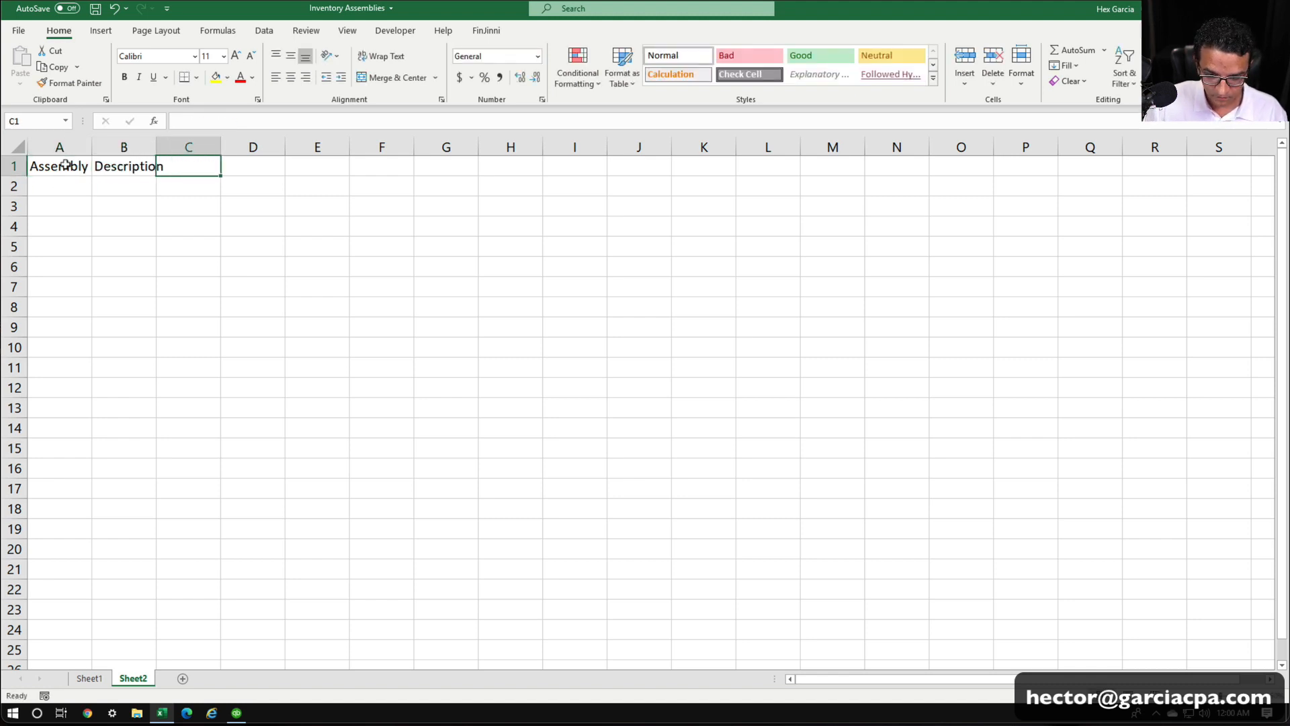
Add the headers Price and Cost in cells C1 and D1.
type("Price")
key("Tab")
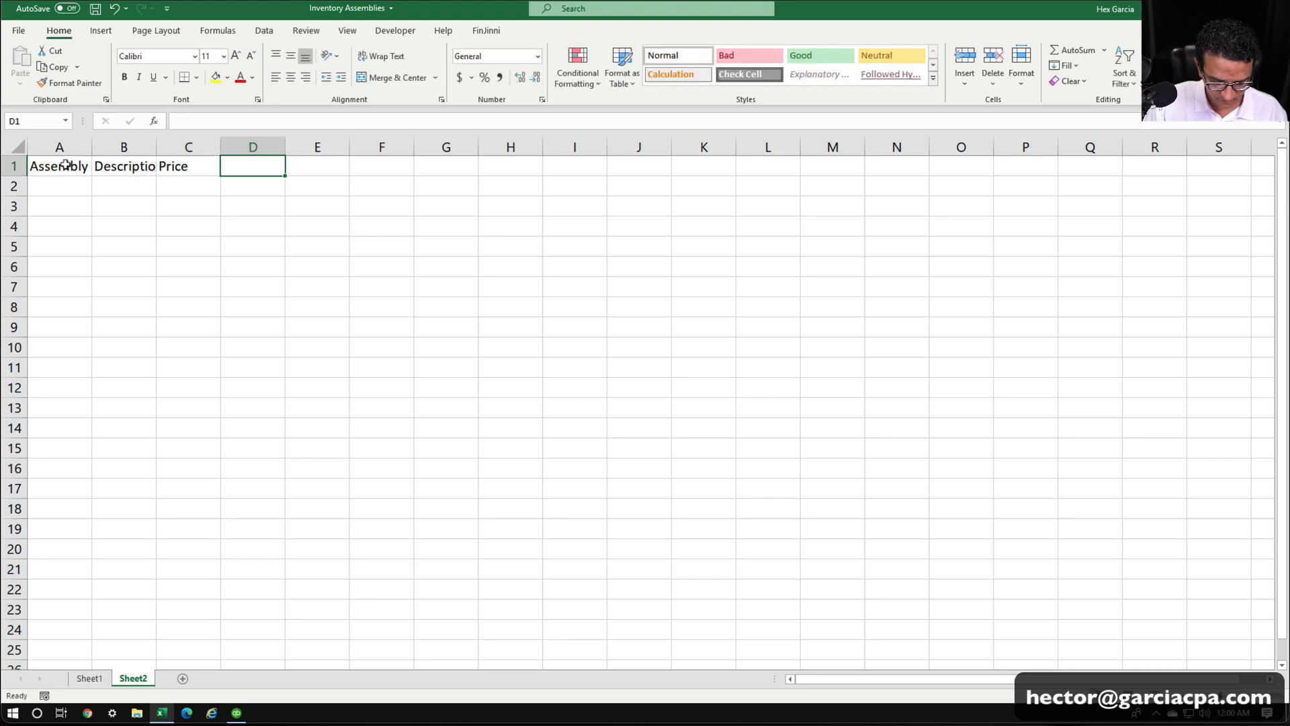
type("Costr")
key("Return")
double_click(258, 166)
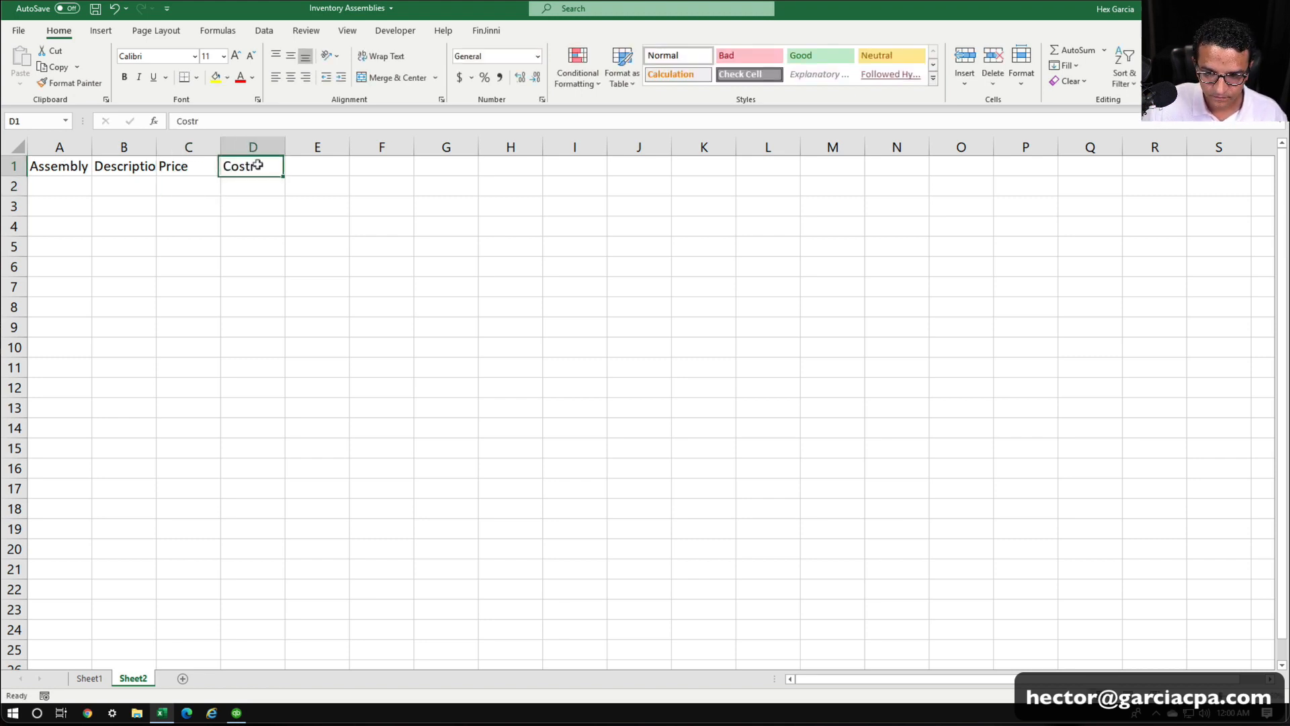
key("BackSpace")
key("Return")
Widen columns A through D equally so the headers fit, and select the header cells A1:D1.
left_click(286, 227)
left_click_drag(46, 145, 247, 138)
left_click_drag(93, 145, 406, 164)
Format the header cells A1:D1 with a black fill and white text.
left_click(227, 77)
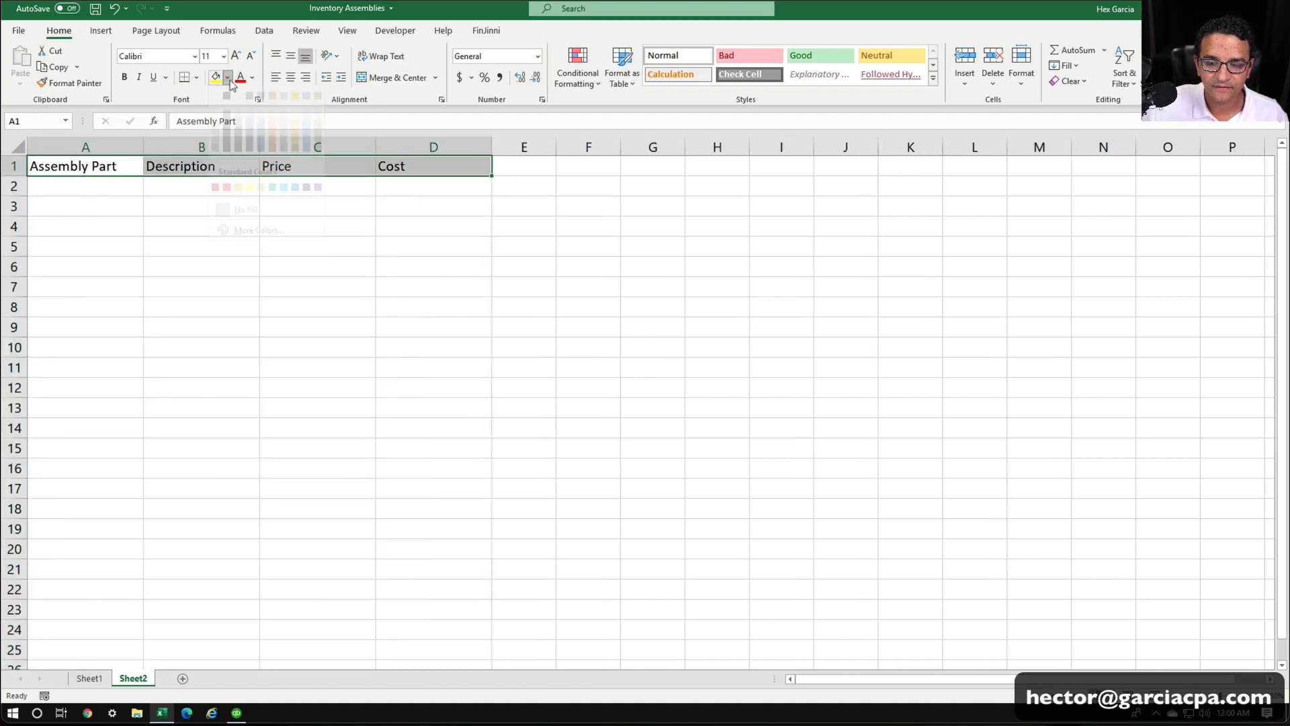
left_click(232, 113)
left_click(253, 78)
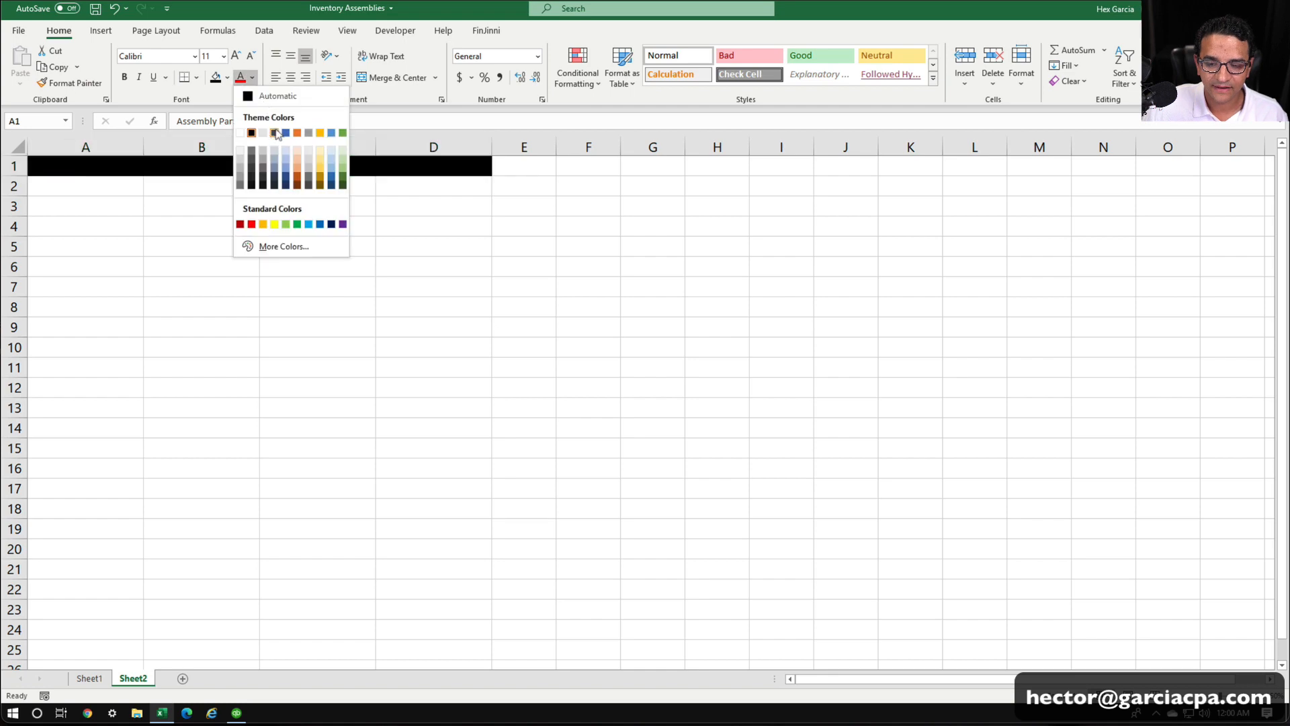
left_click(240, 133)
left_click(182, 278)
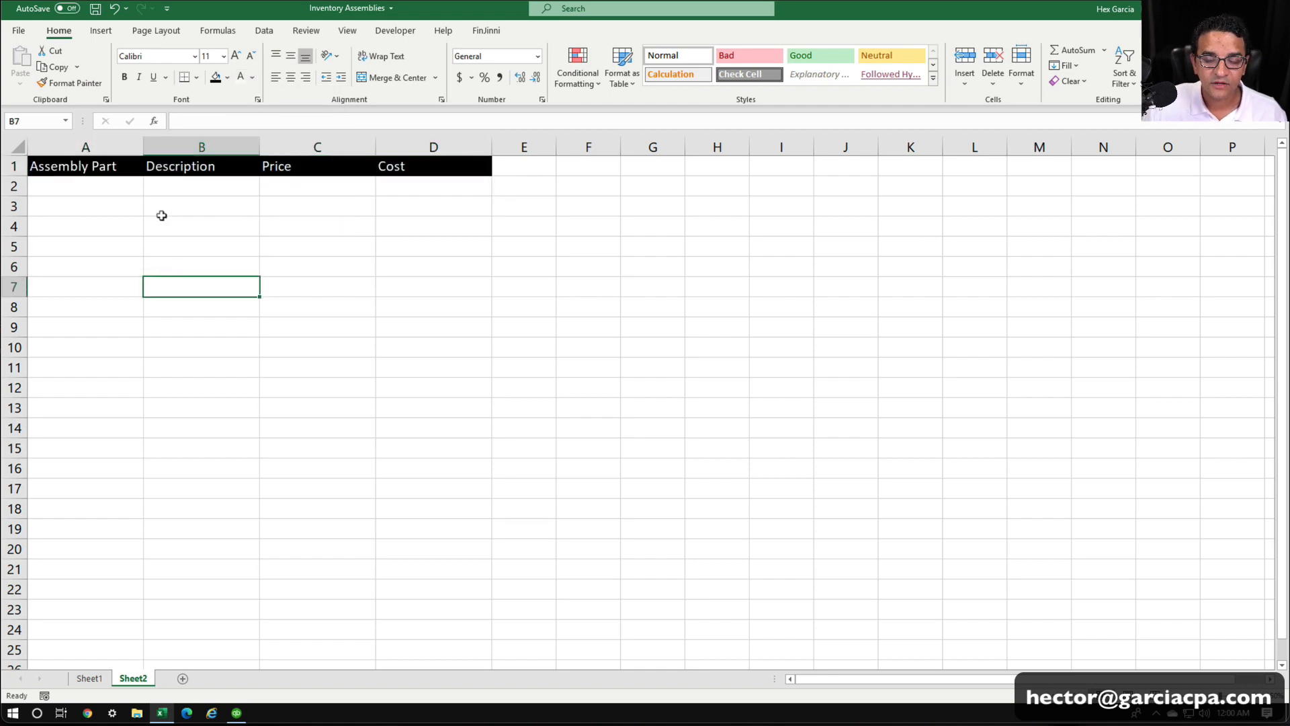
Copy the Red RC Car details in B1:B4 of Sheet1 and paste them transposed into row 2 of Sheet2, starting at A2.
left_click(88, 679)
left_click(436, 392)
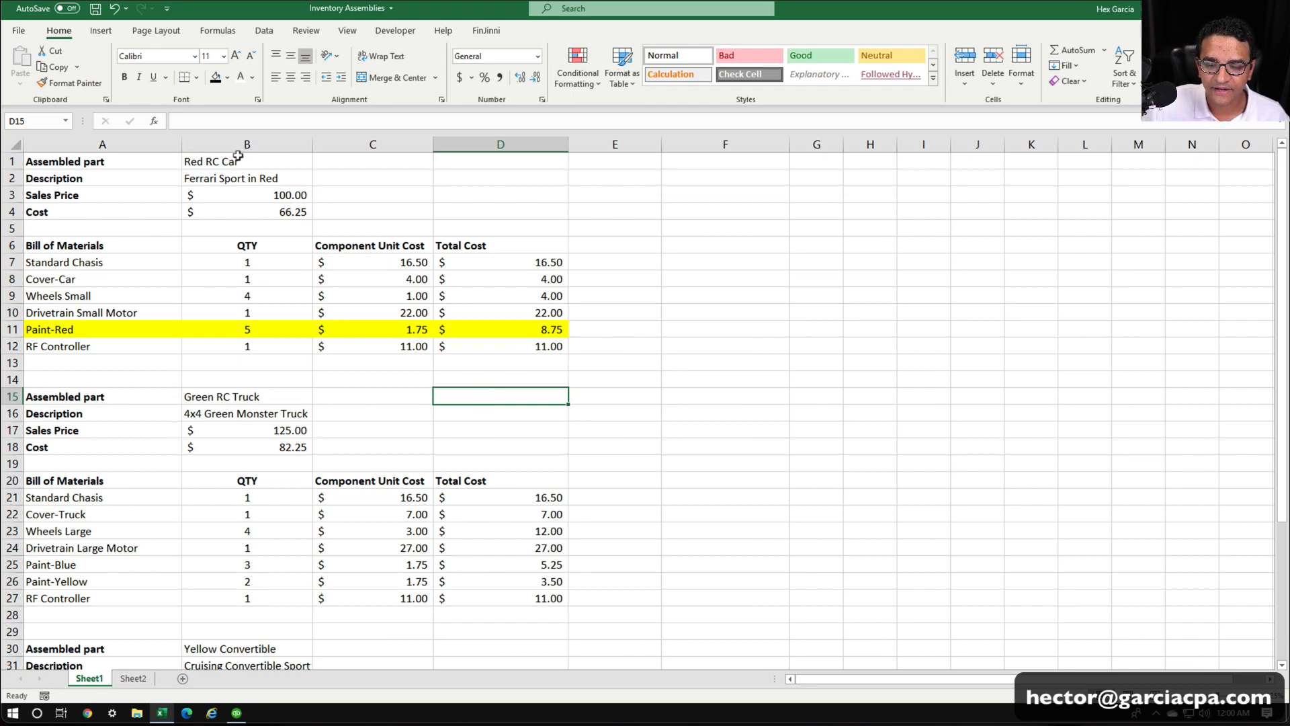
left_click_drag(238, 157, 237, 211)
right_click(230, 175)
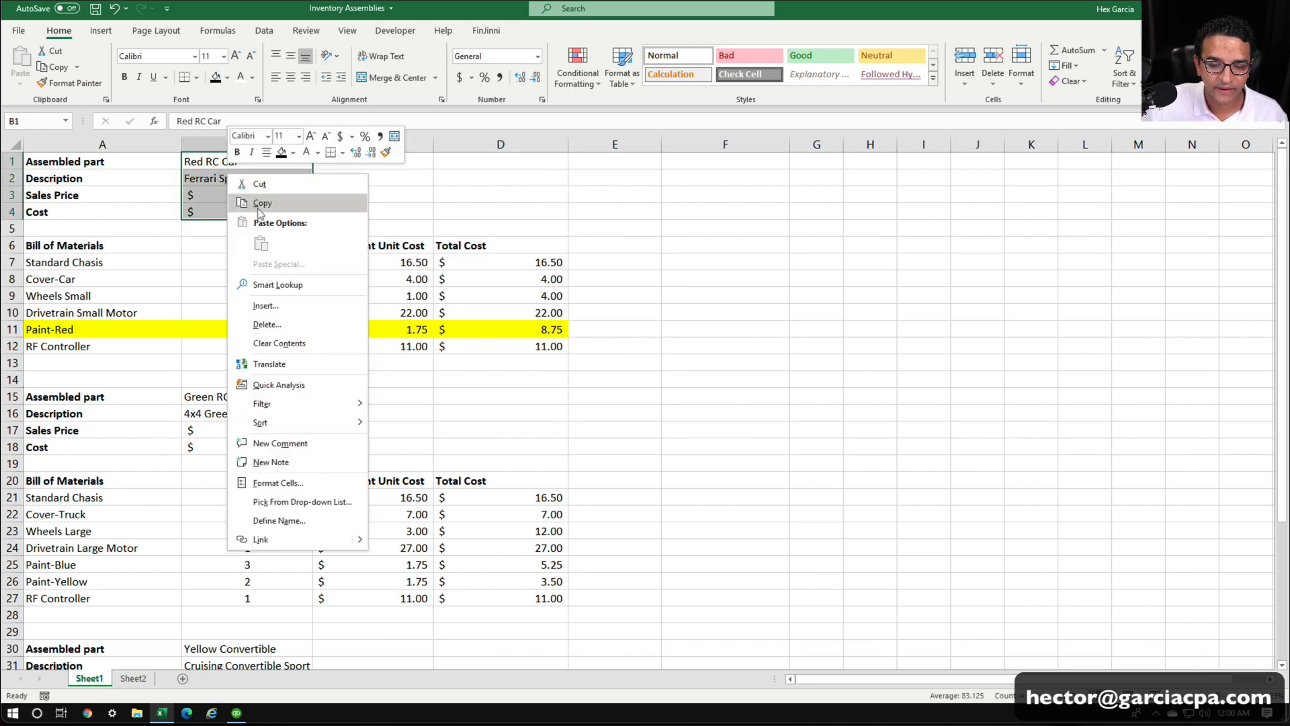
left_click(259, 203)
left_click(133, 678)
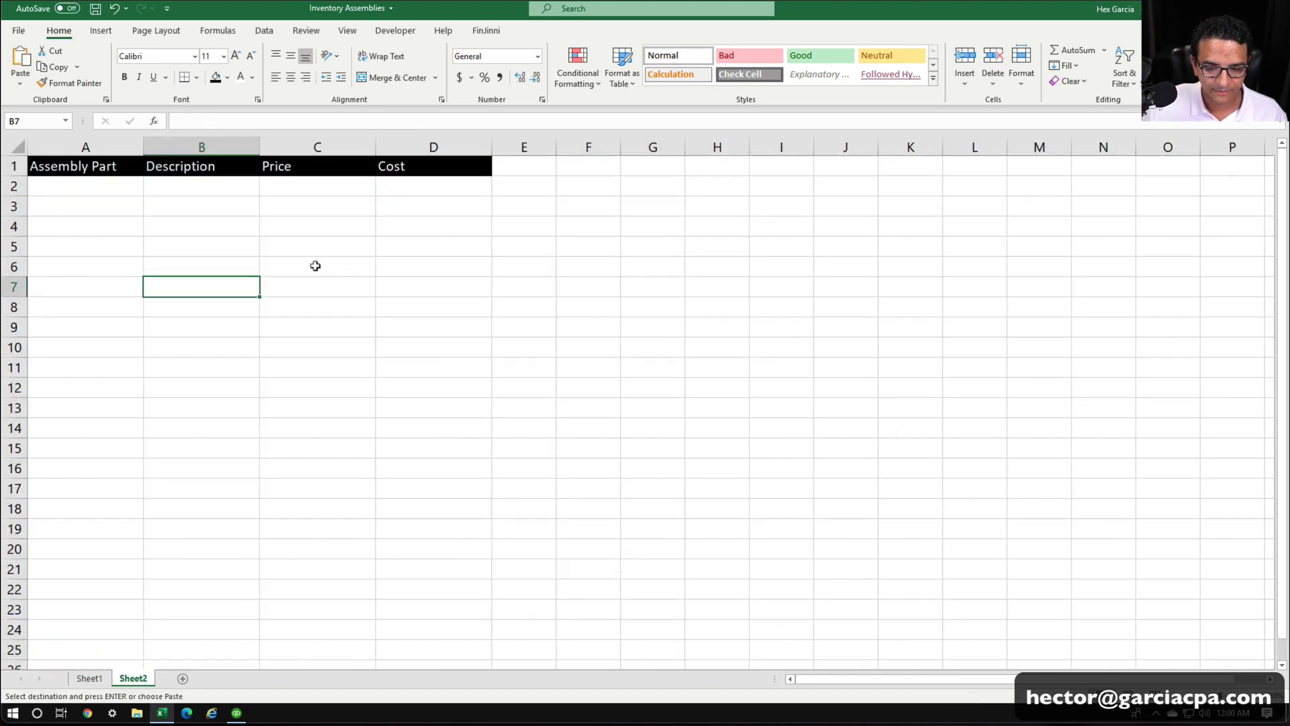
right_click(88, 190)
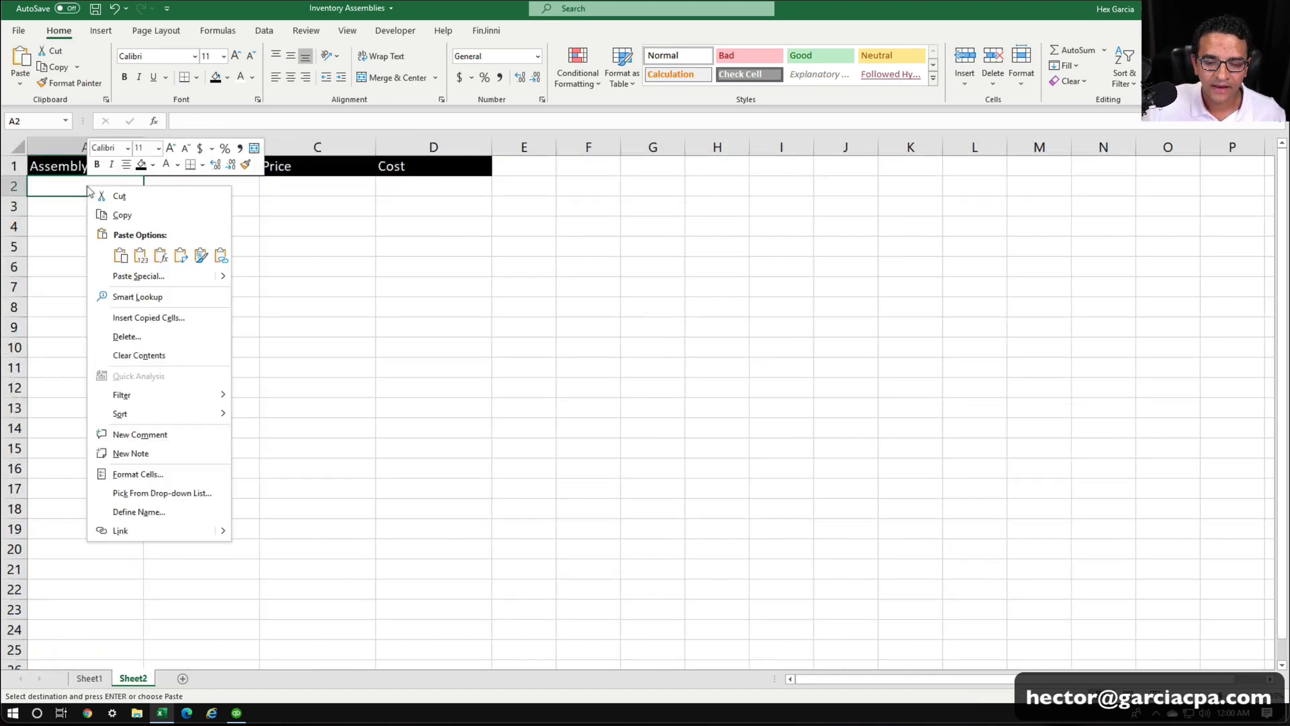
left_click(145, 277)
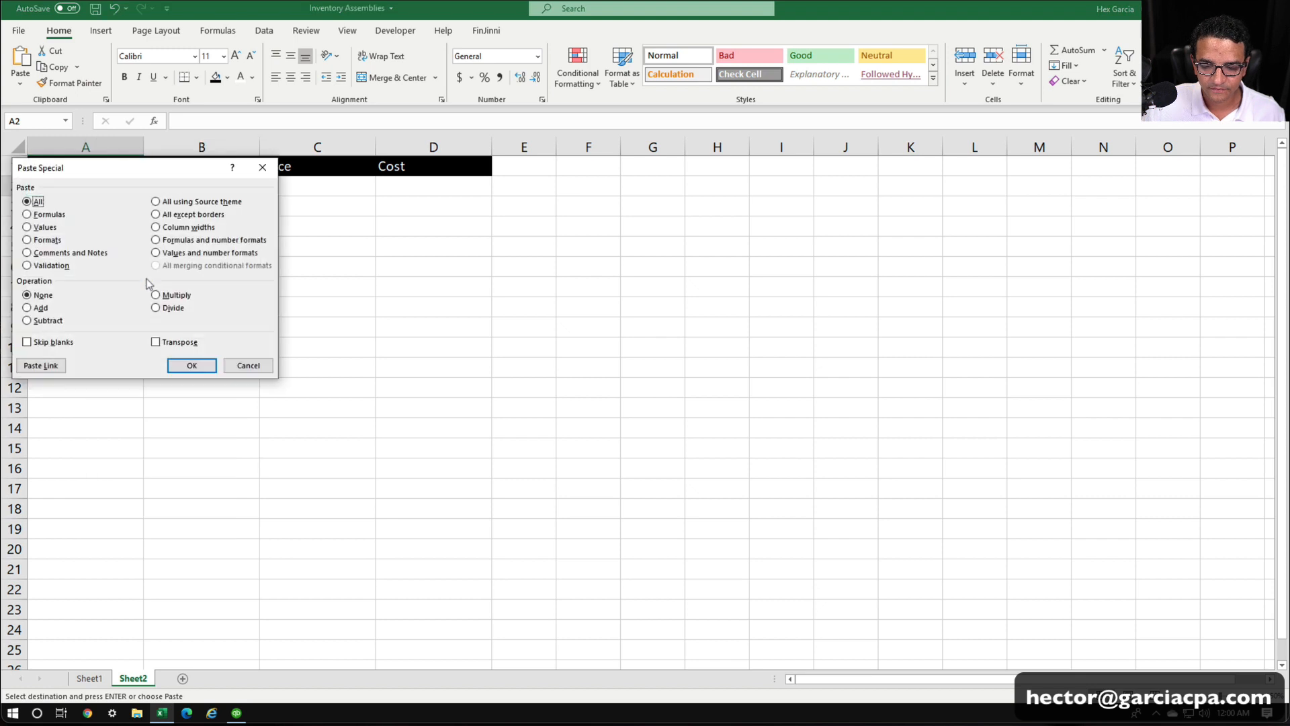
left_click(178, 341)
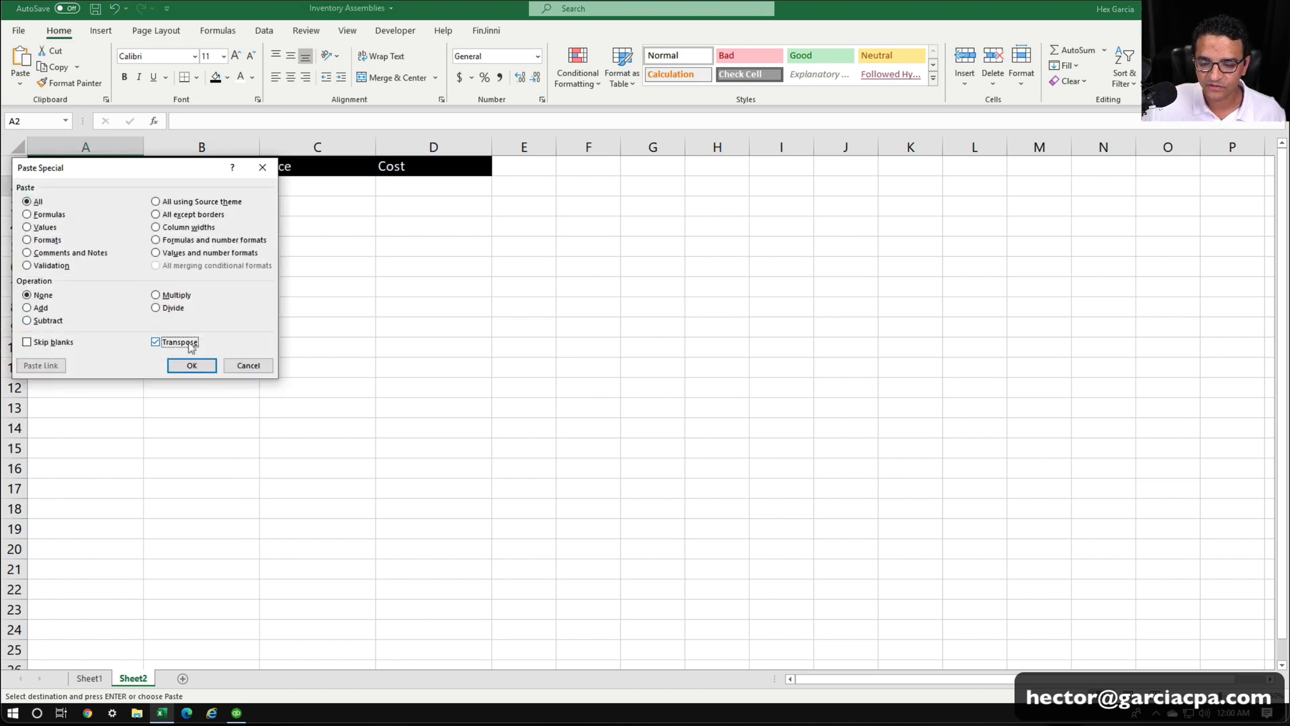
left_click(190, 363)
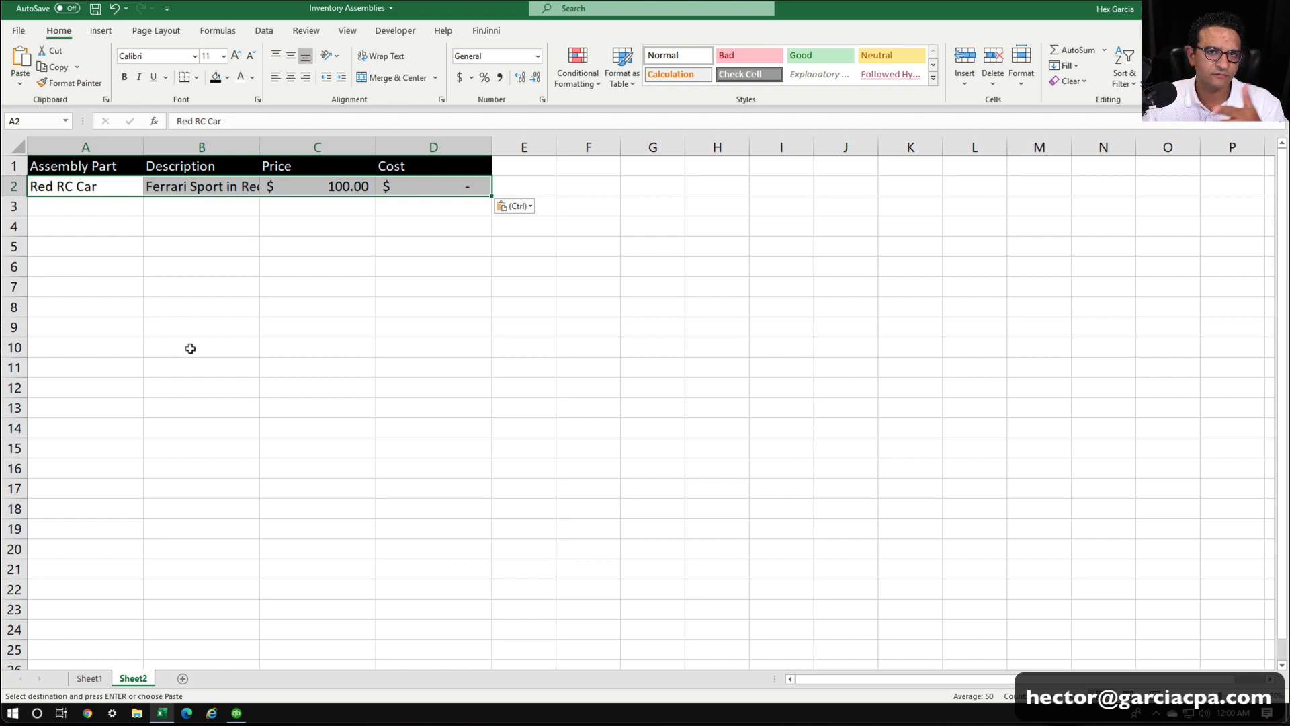
Return to Sheet1 and inspect the formula behind the Red RC Car cost in B4.
left_click(90, 678)
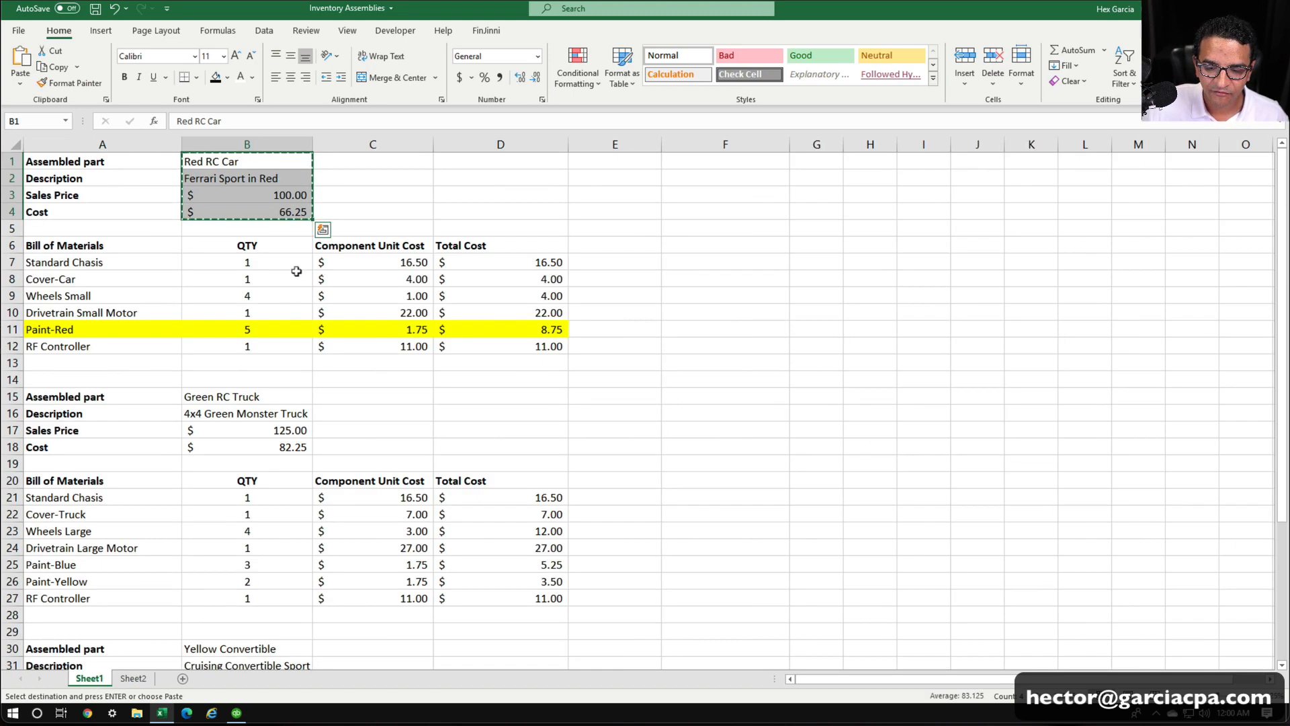
left_click(282, 209)
key("Escape")
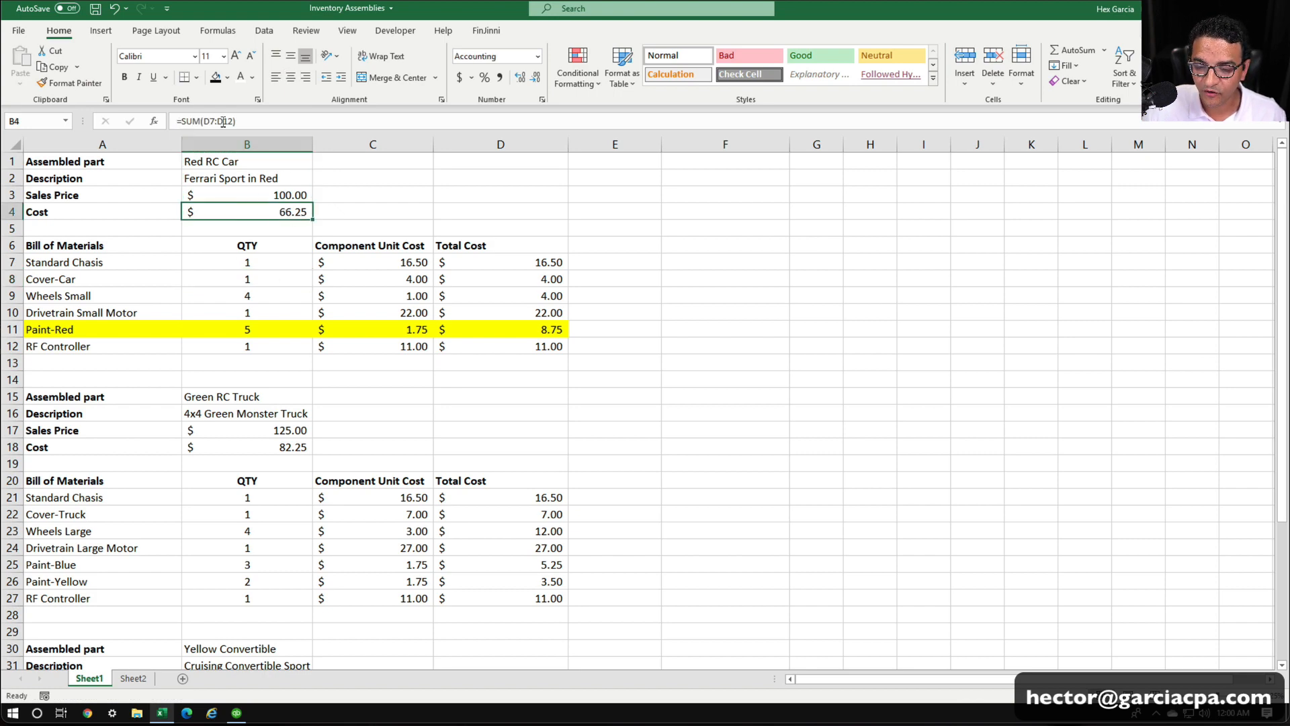
left_click(393, 210)
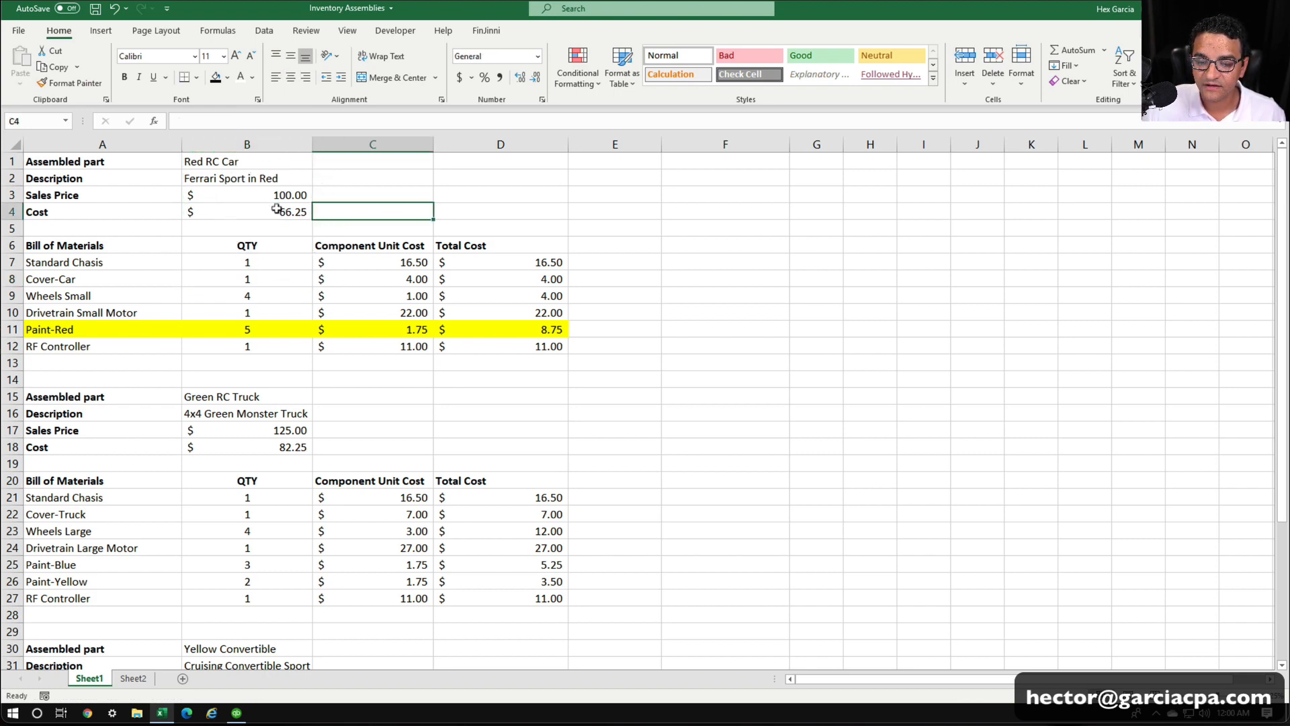
Convert column B of Sheet1 from formulas to values by copying it and pasting it over itself as values.
left_click(267, 144)
right_click(269, 145)
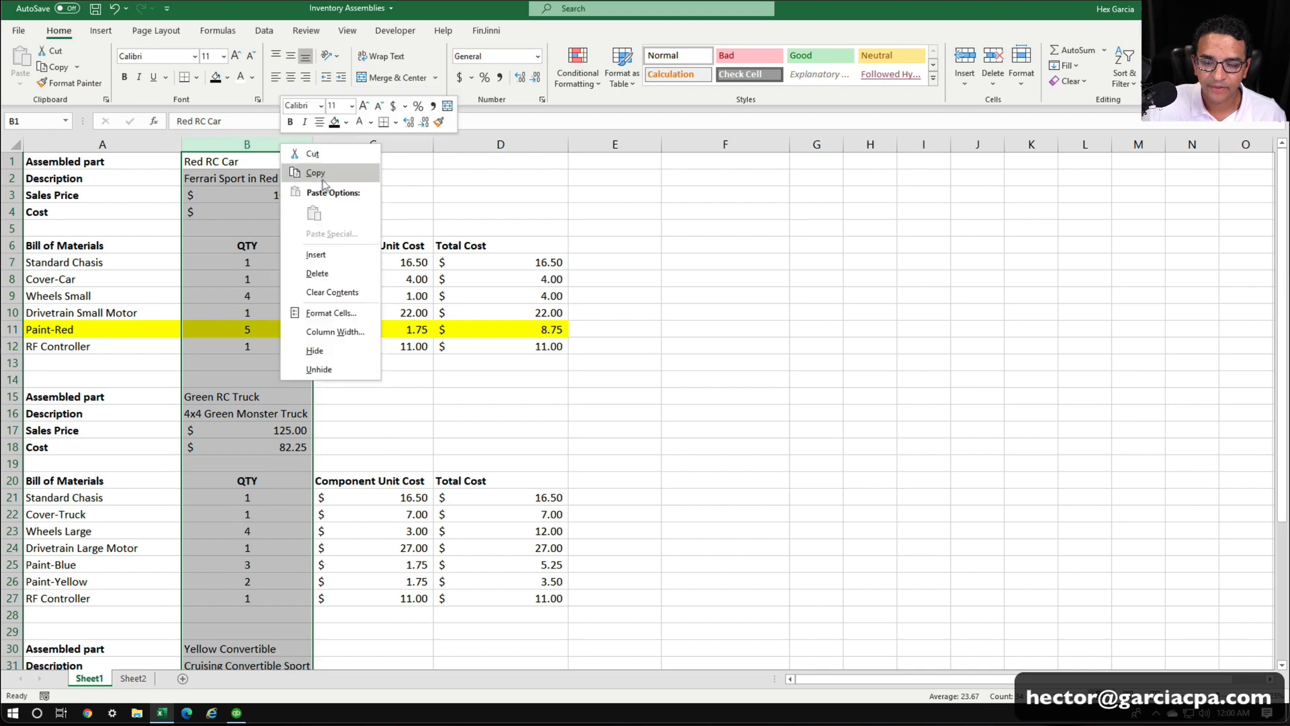
left_click(303, 173)
right_click(270, 146)
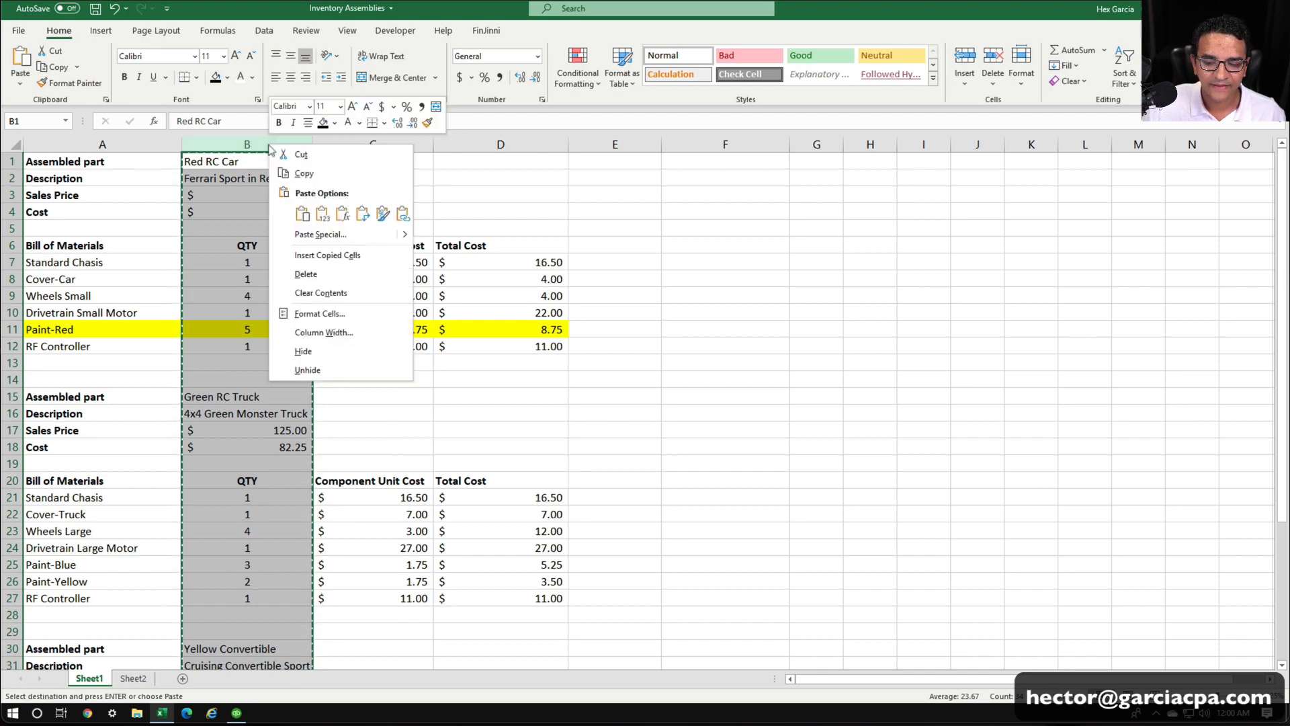
left_click(323, 215)
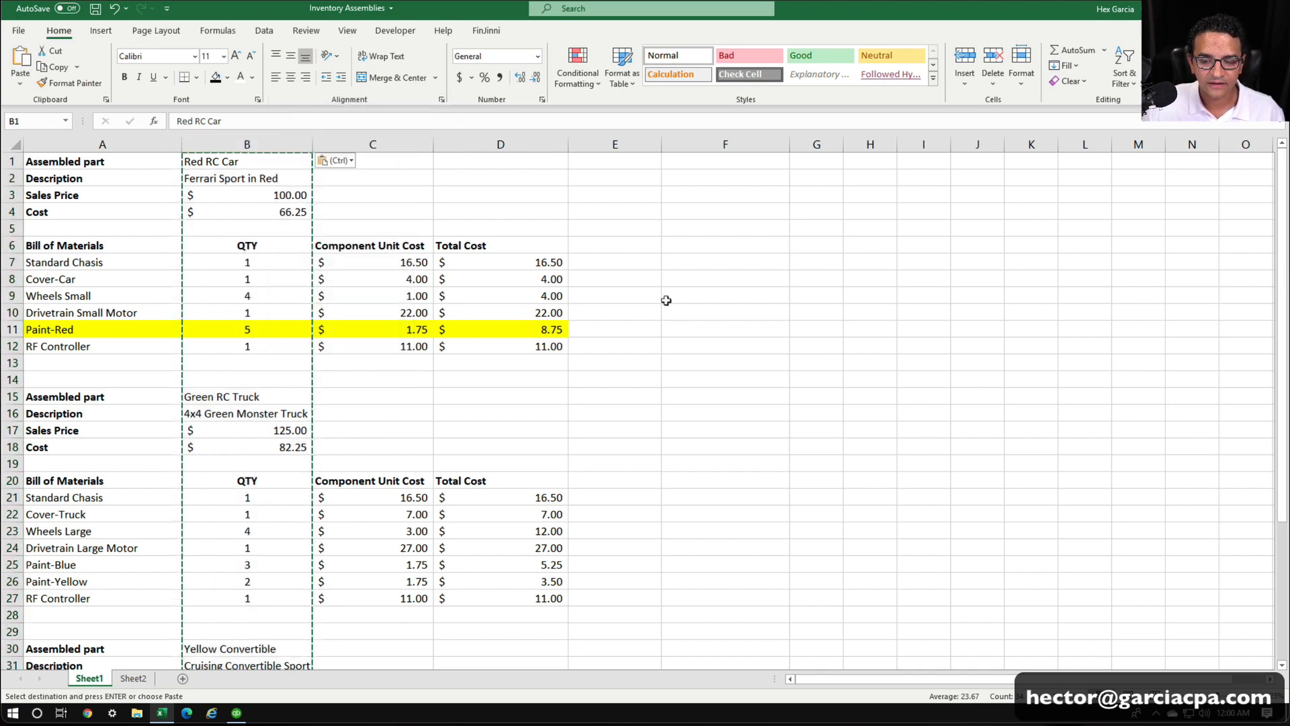
left_click(677, 309)
key("Escape")
left_click_drag(228, 156, 229, 209)
key("ctrl+c")
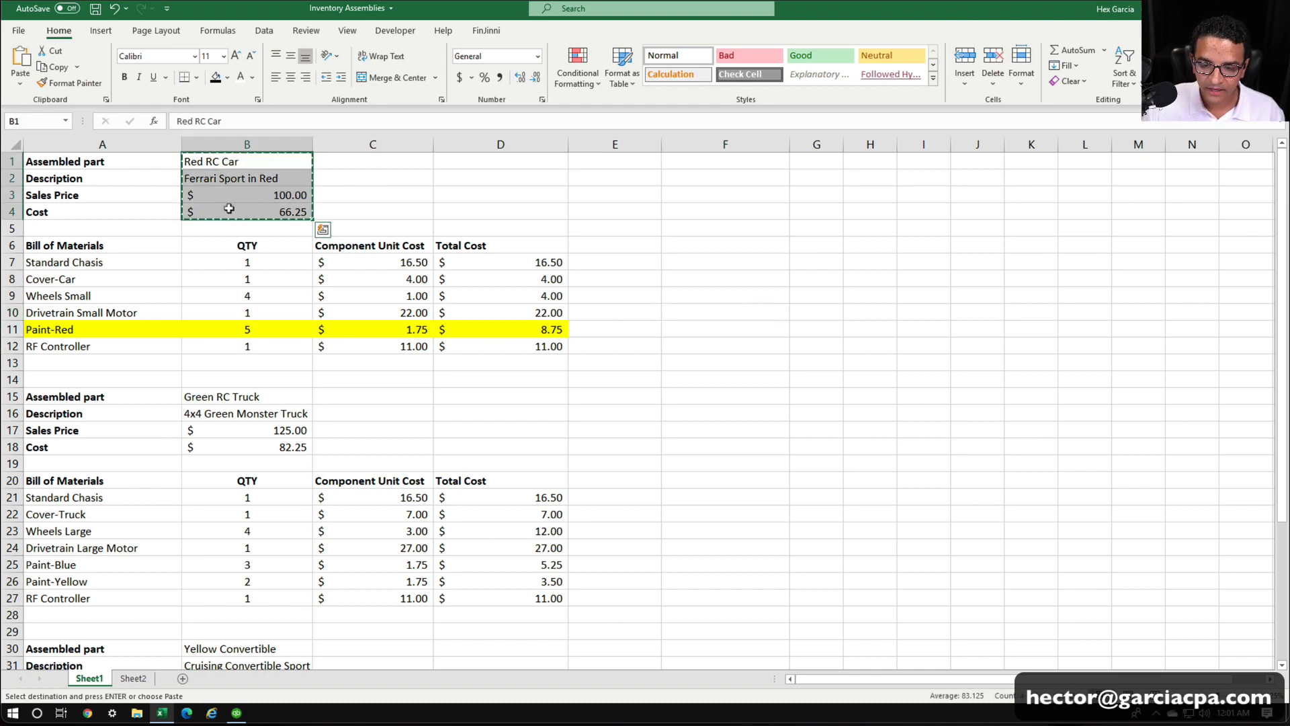
left_click(133, 679)
left_click(83, 186)
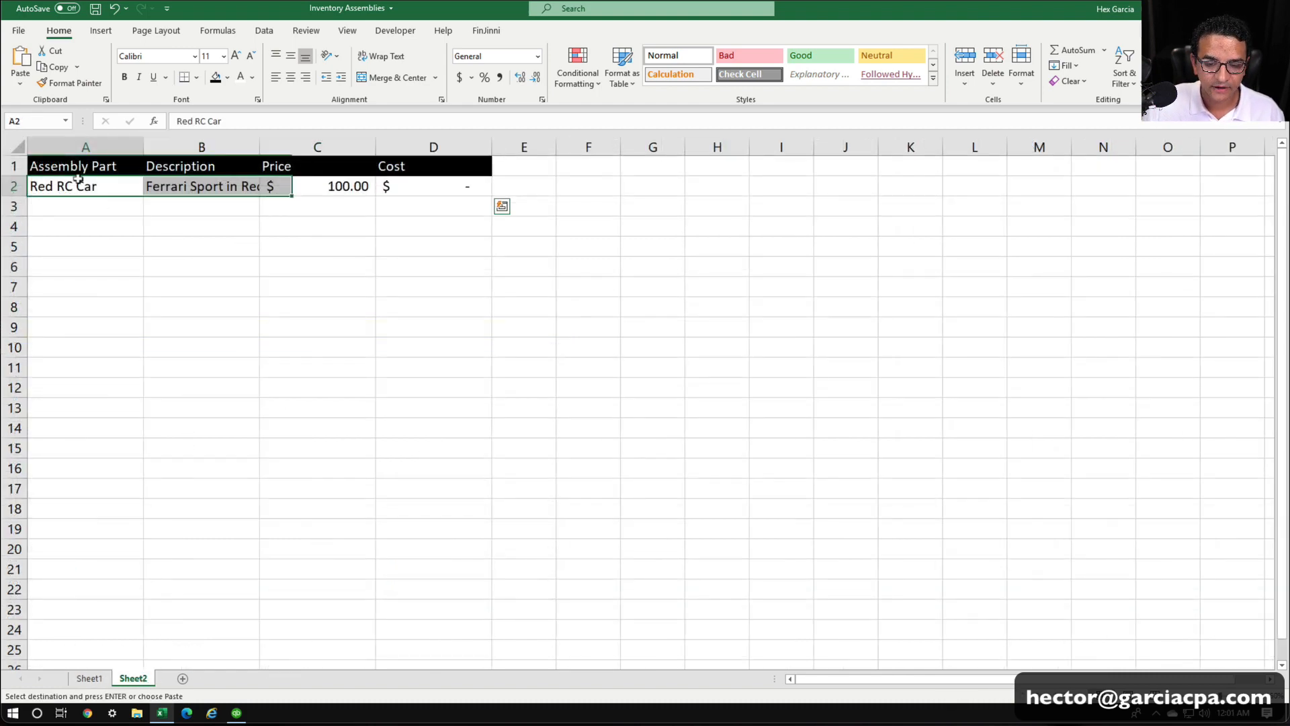
key("Escape")
right_click(81, 186)
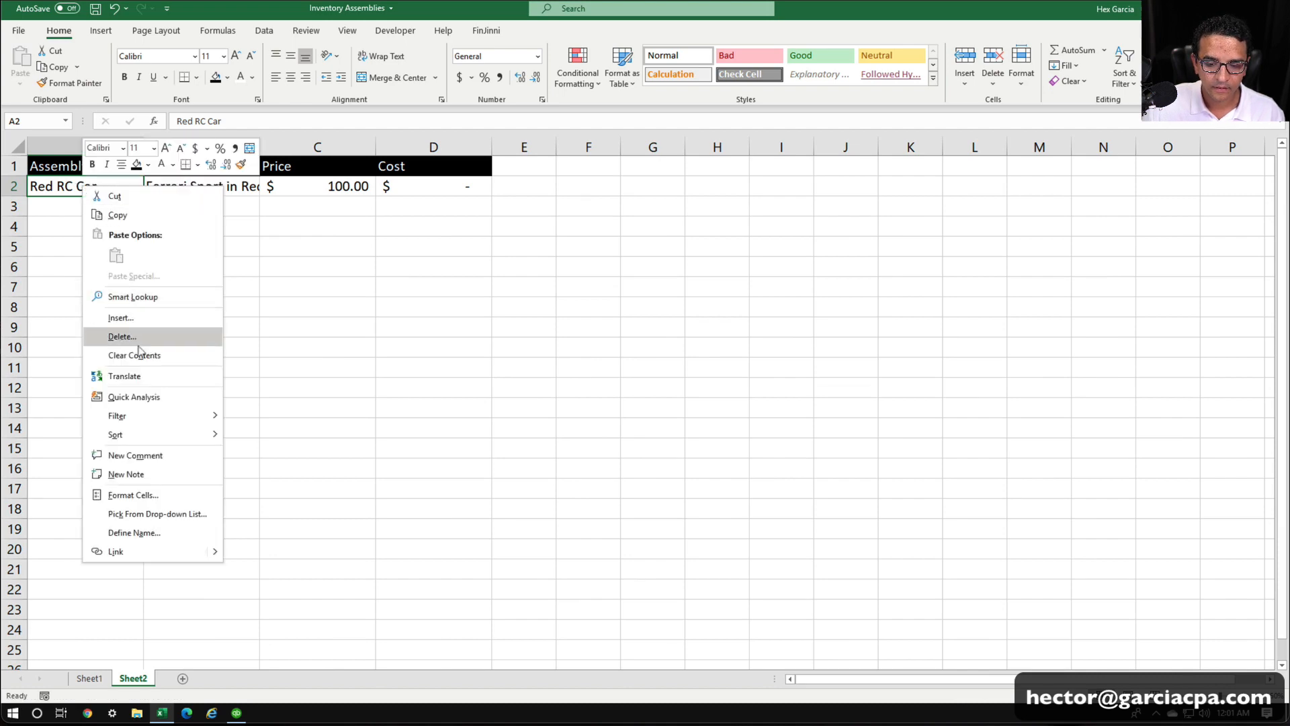
key("Escape")
Copy the Red RC Car values in B1:B4 of Sheet1 again and paste them transposed over row 2 of Sheet2, starting at A2.
left_click(89, 678)
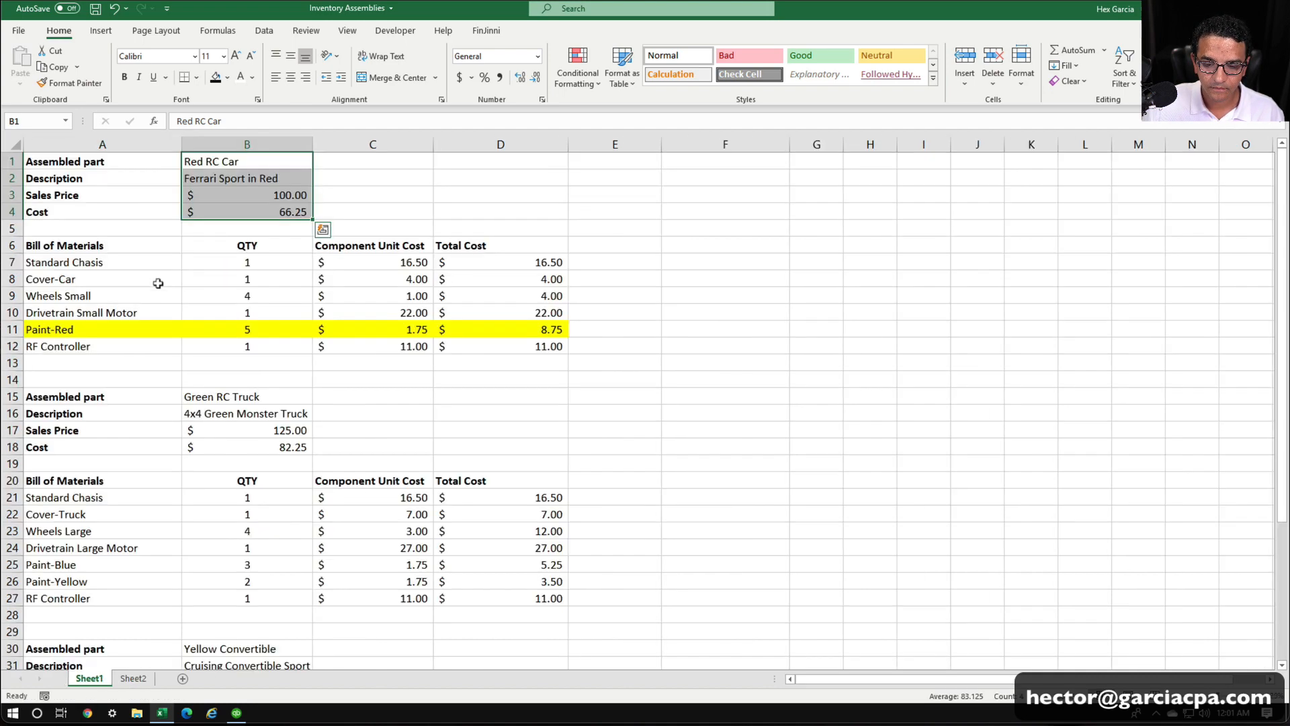
right_click(213, 193)
left_click(255, 222)
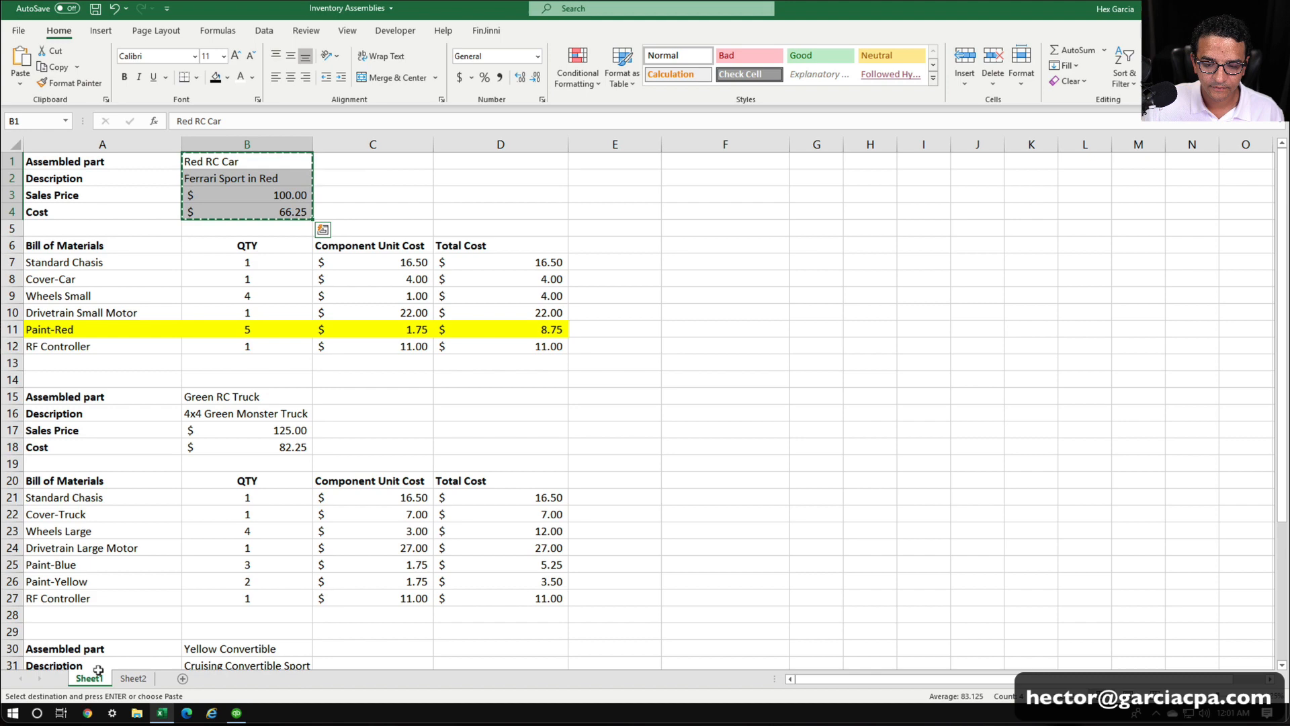
left_click(133, 678)
right_click(83, 180)
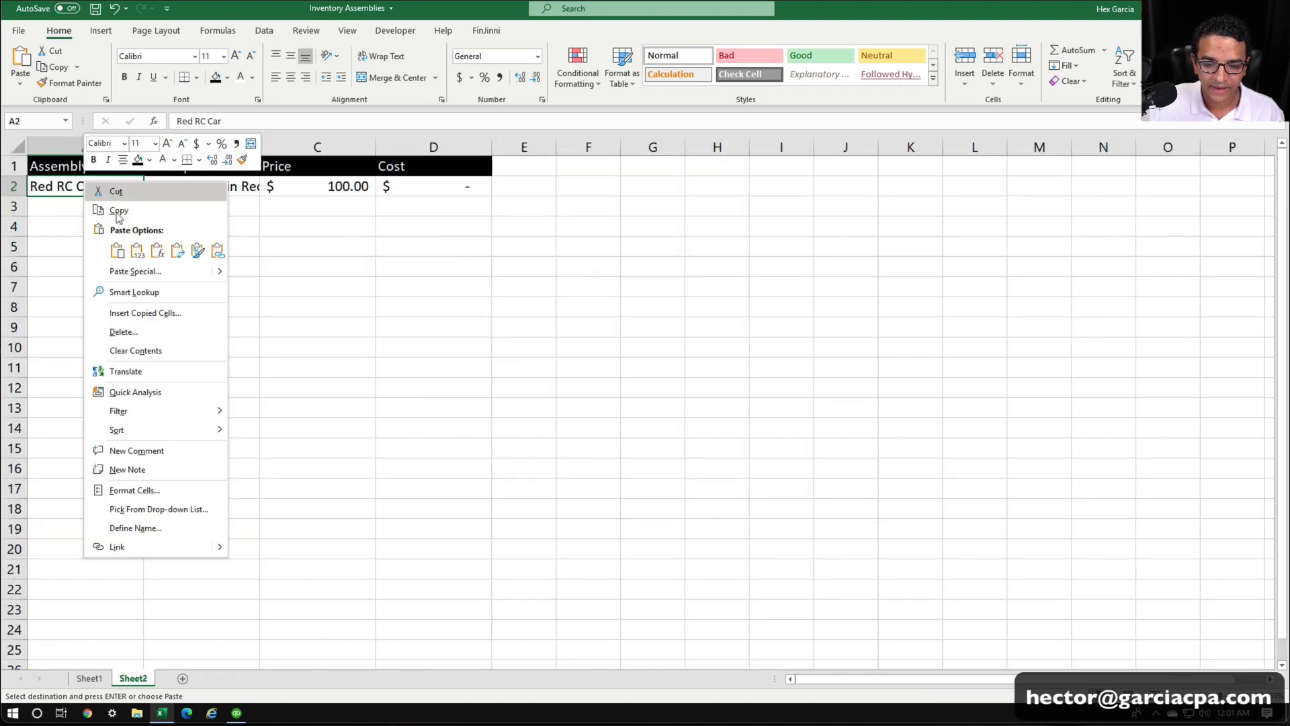
left_click(130, 272)
left_click(161, 336)
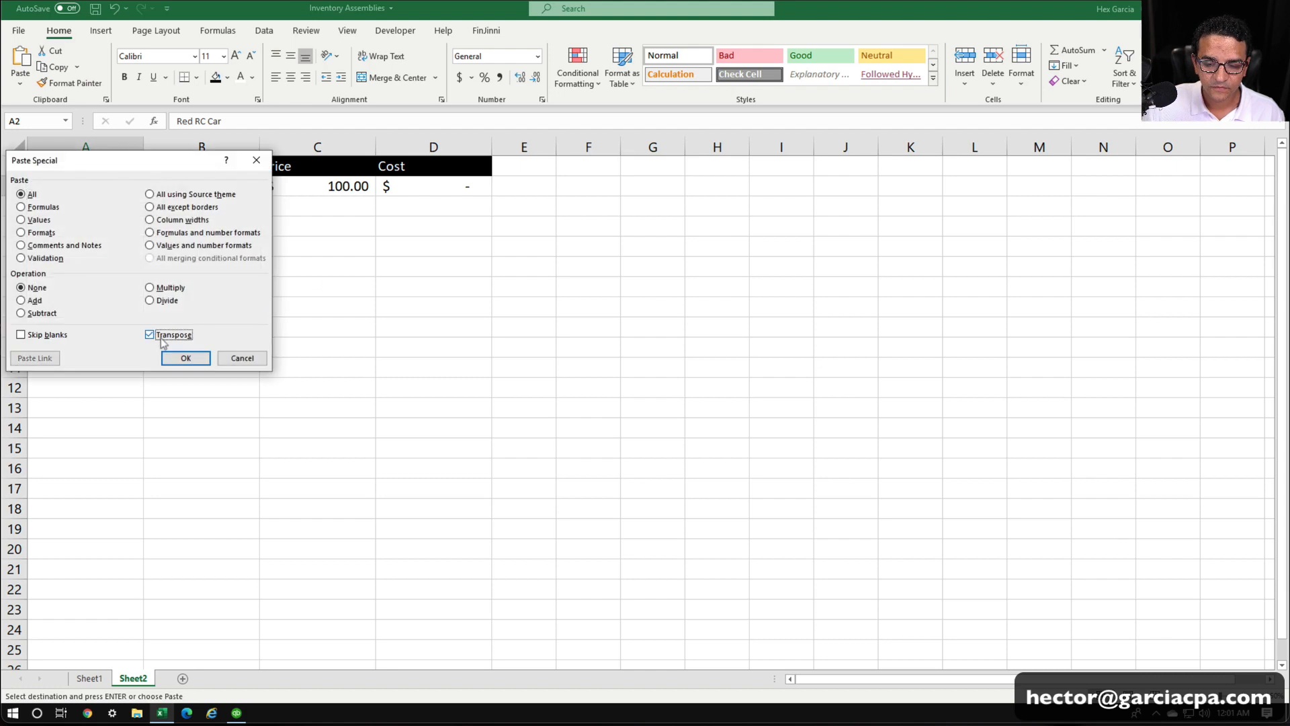
left_click(186, 356)
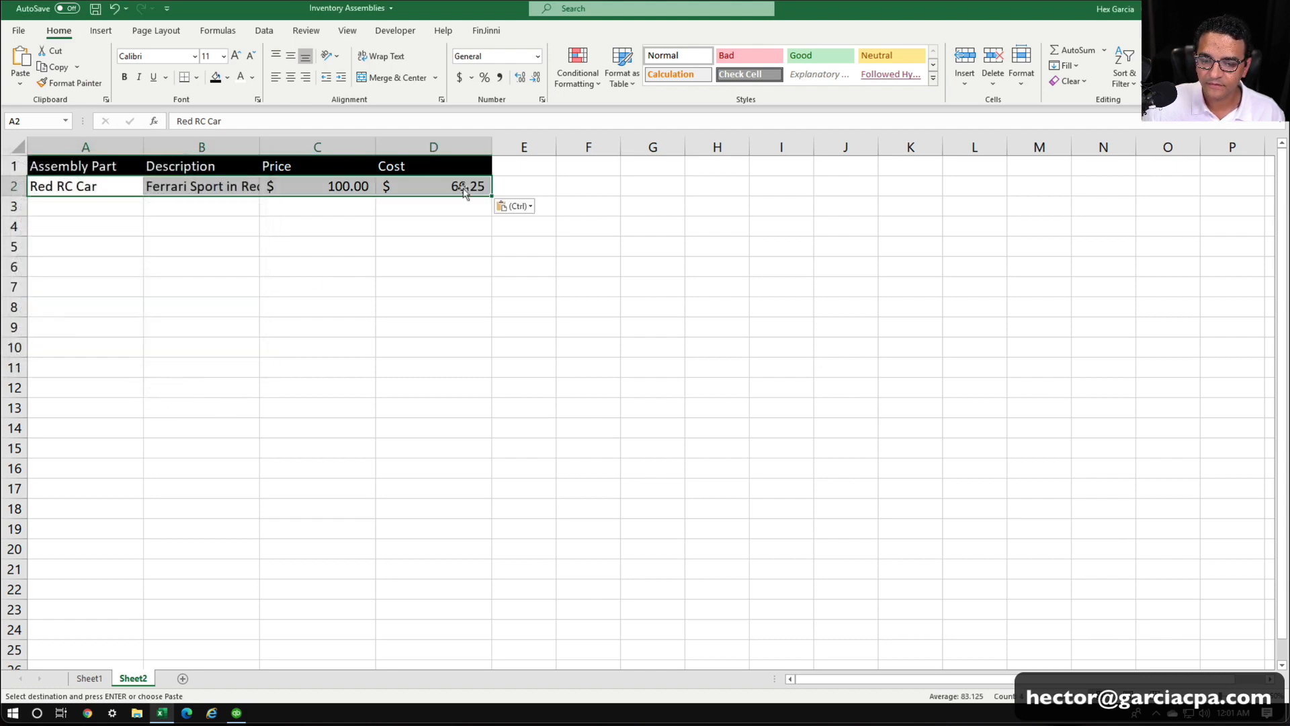
Copy the Green RC Truck details in B15:B18 of Sheet1 and paste them transposed into row 3 of Sheet2, starting at A3.
left_click(97, 678)
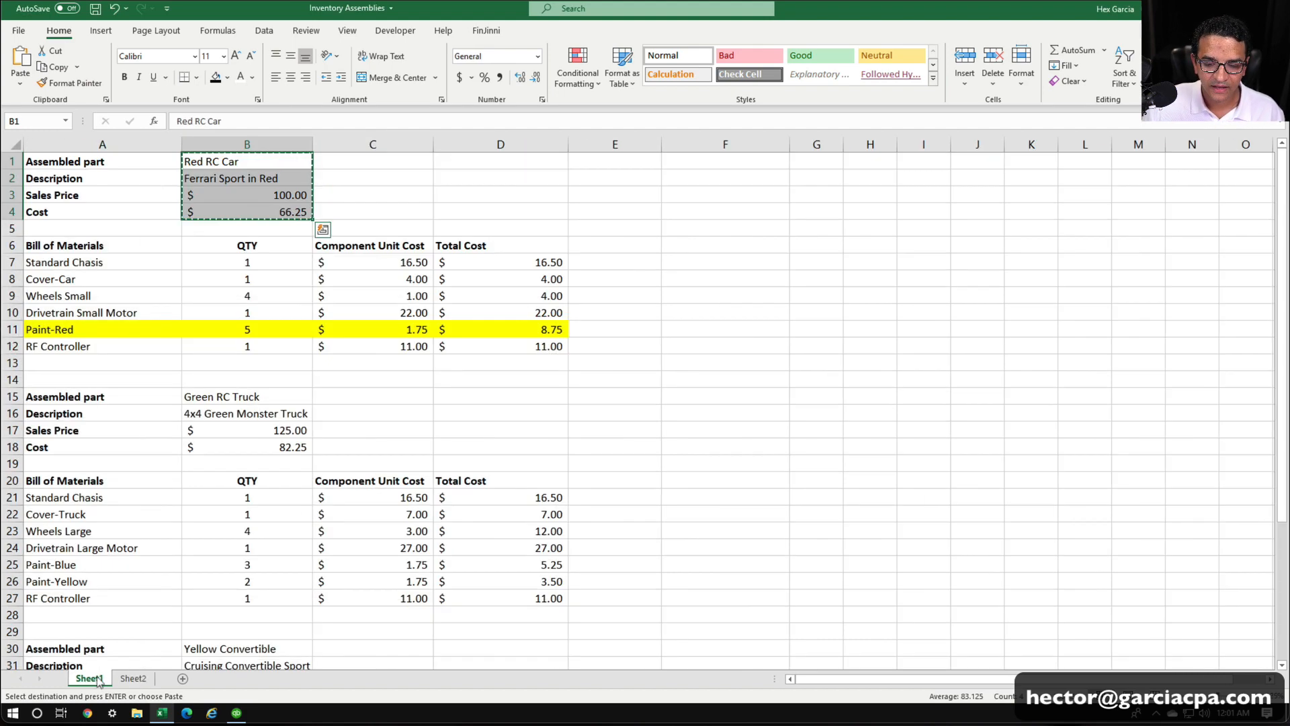
left_click(224, 444)
left_click_drag(261, 397, 258, 447)
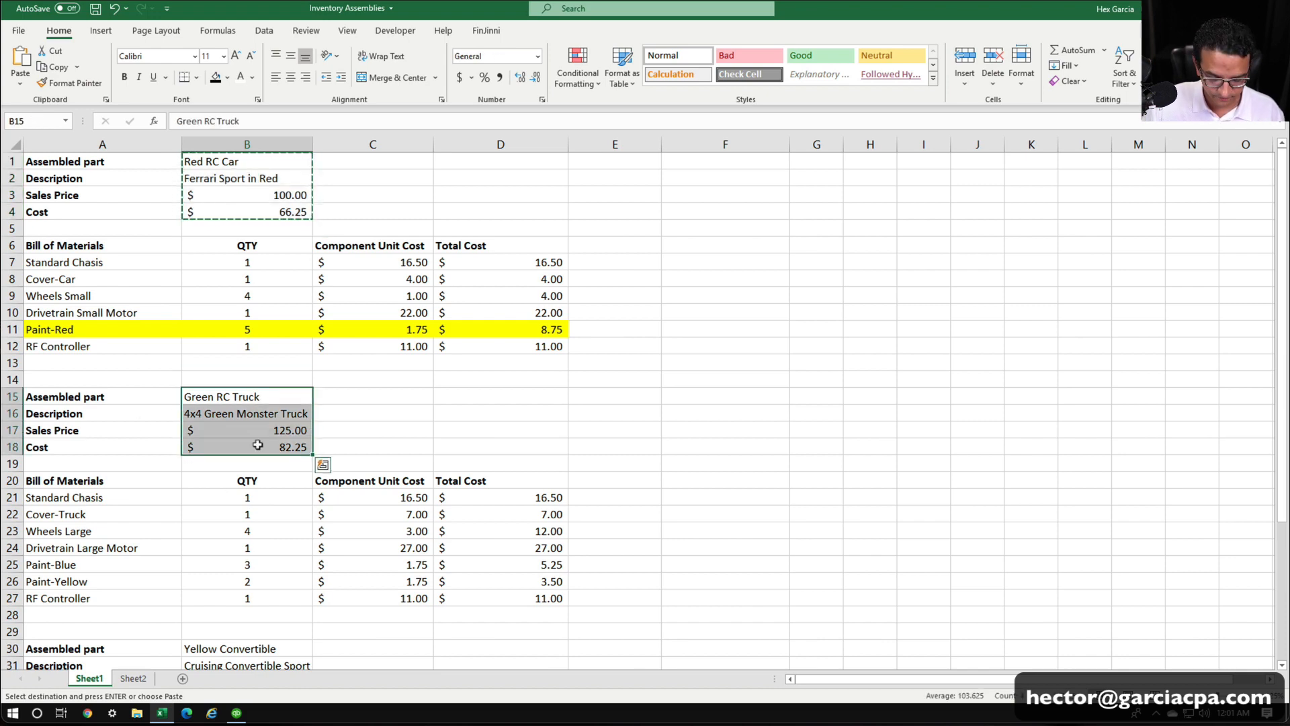
key("ctrl+c")
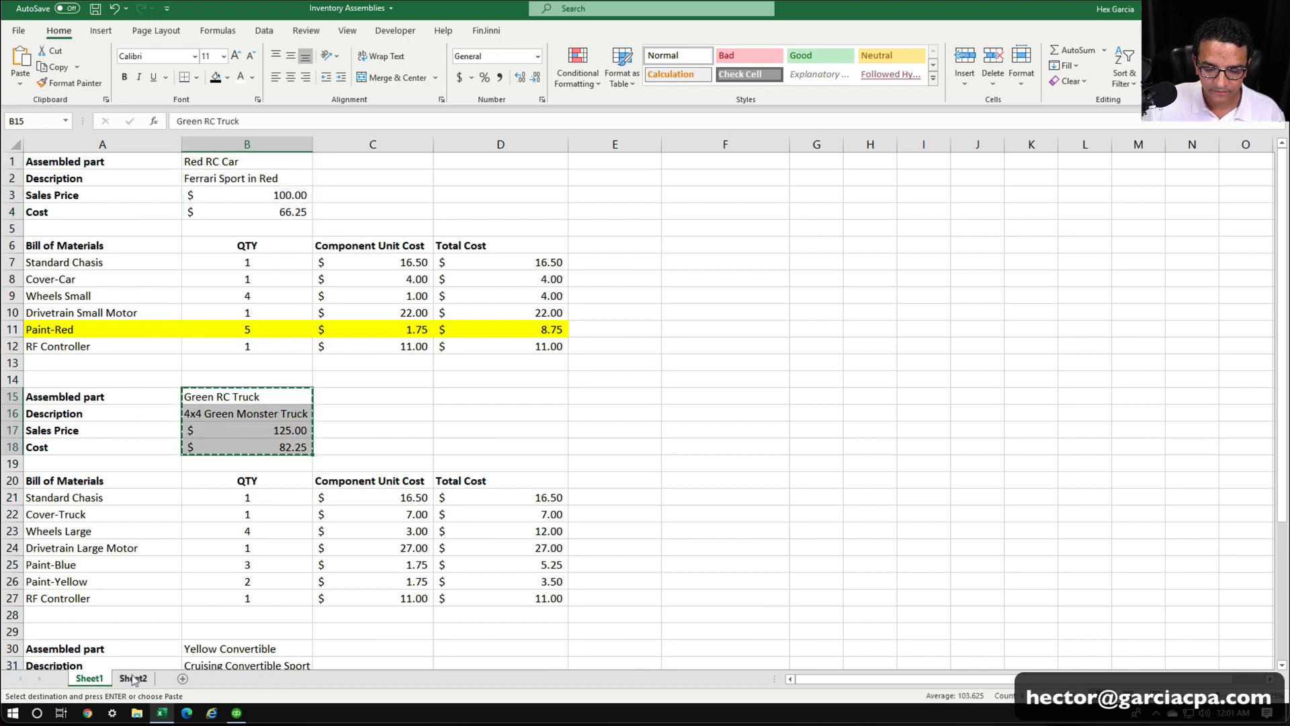
left_click(133, 679)
left_click(89, 202)
right_click(93, 205)
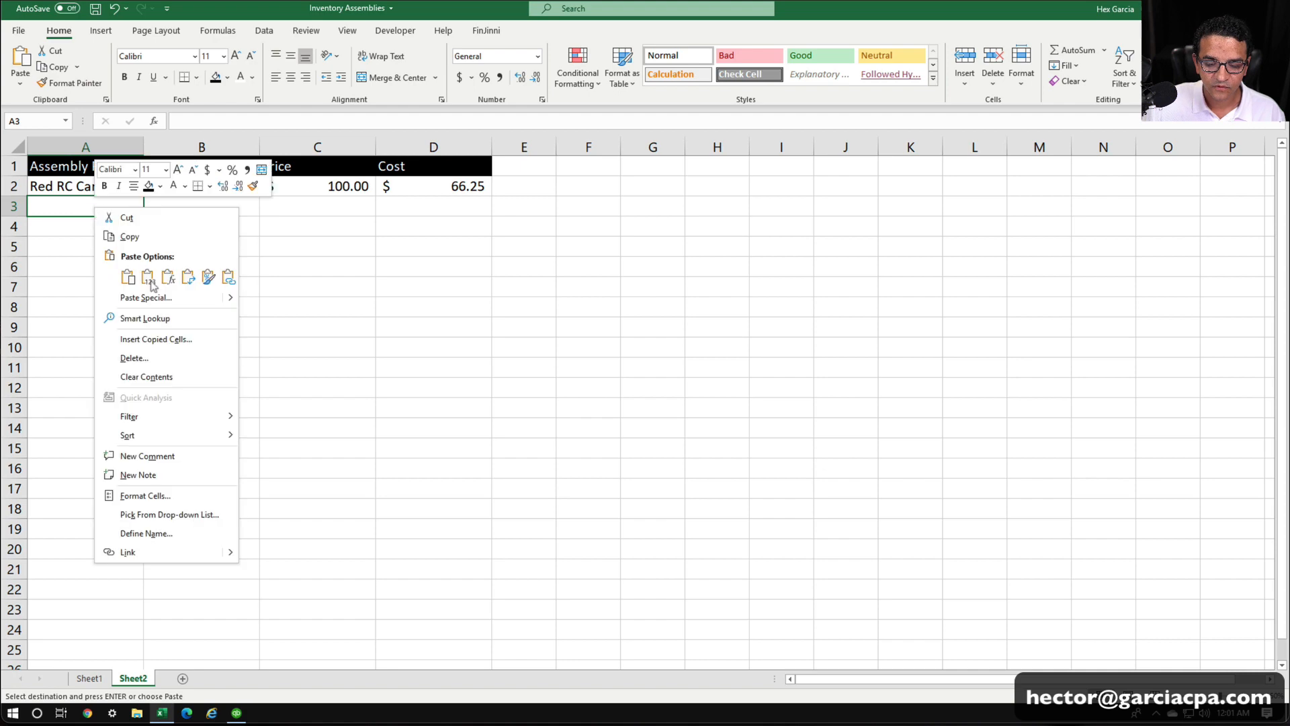
left_click(155, 304)
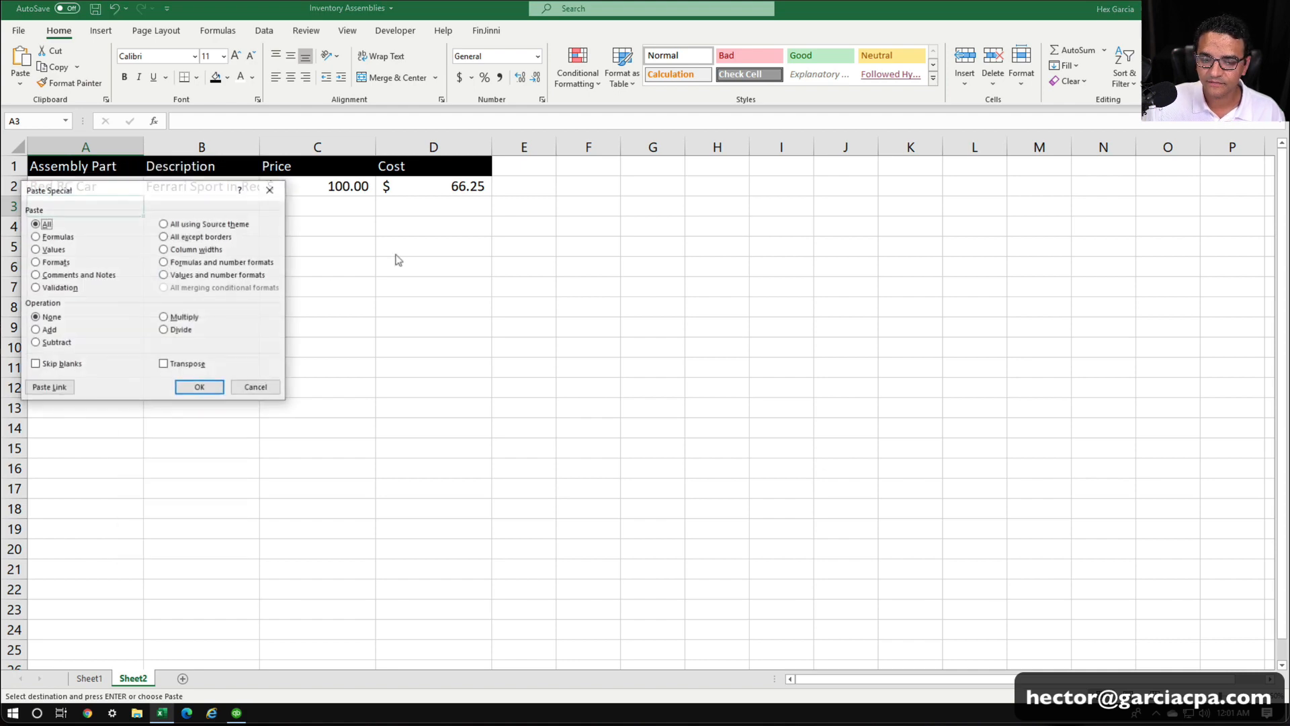
left_click(191, 385)
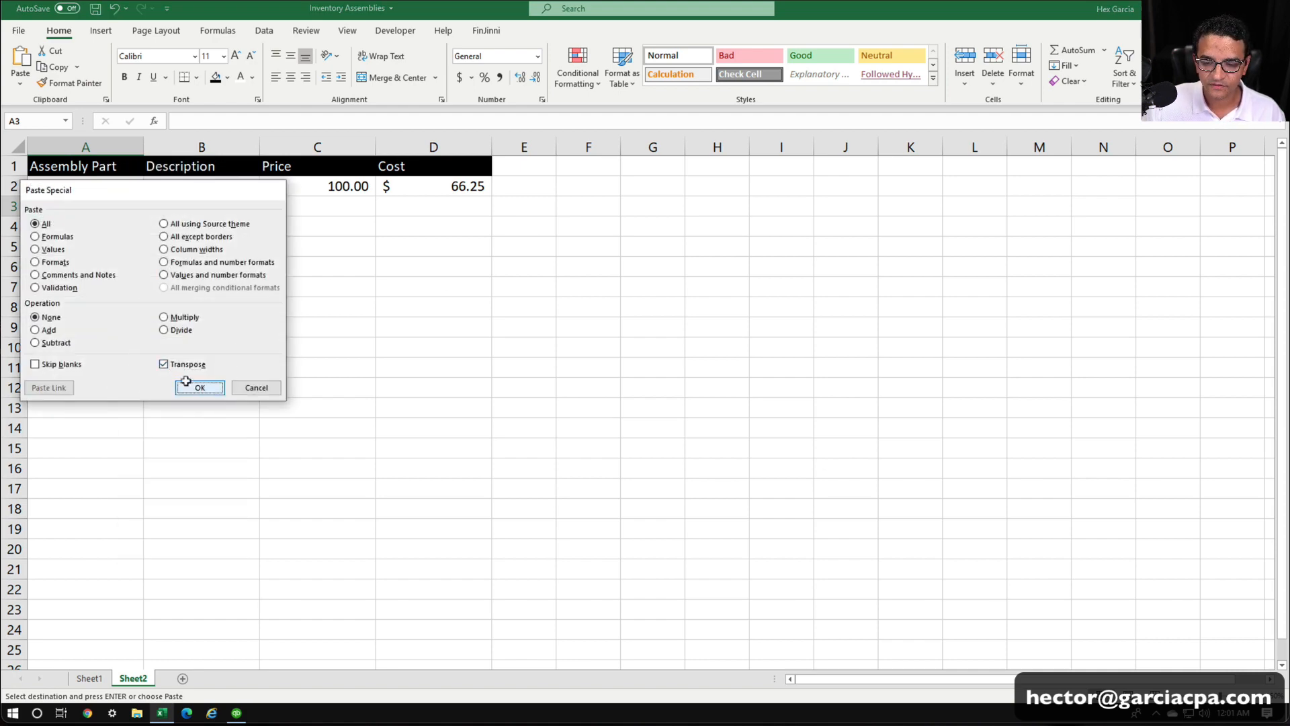
left_click(417, 329)
Copy the Yellow Convertible details in B30:B33 of Sheet1, paste them transposed at A4 of Sheet2, and select the data rows A2:D4.
left_click(90, 679)
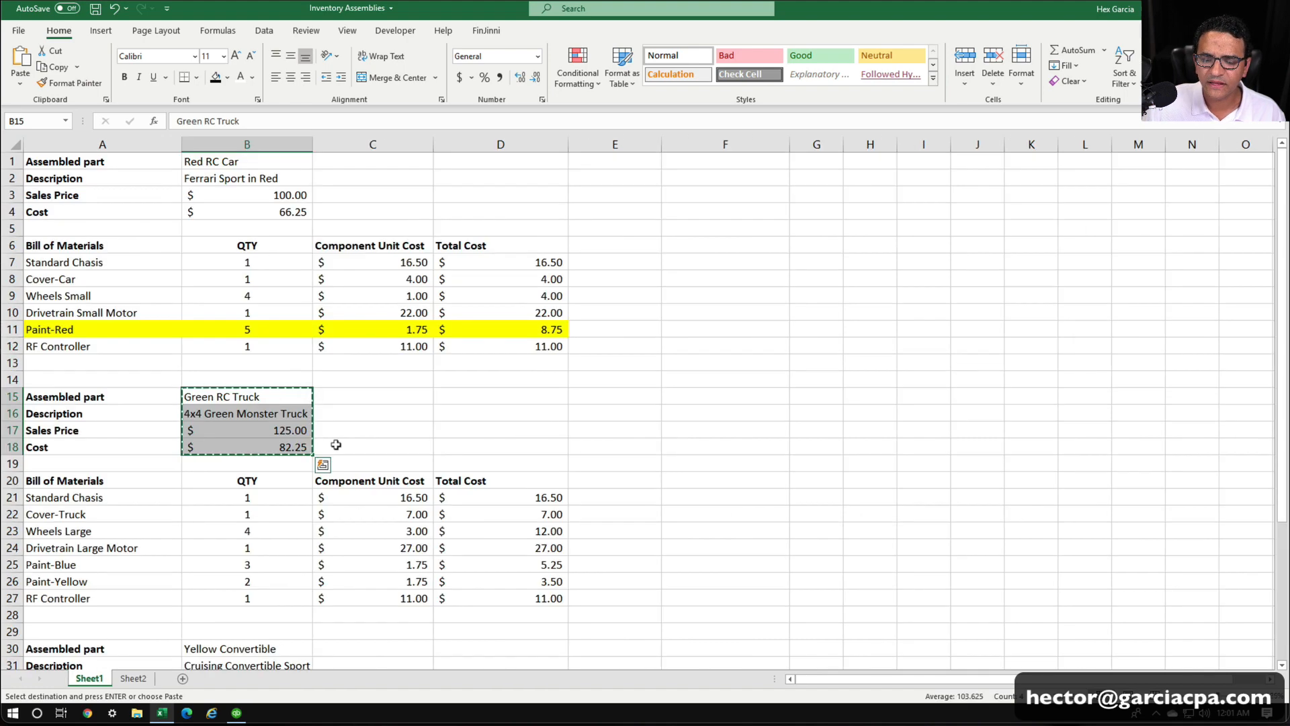
scroll(334, 446, "down", 4)
left_click_drag(245, 442, 243, 494)
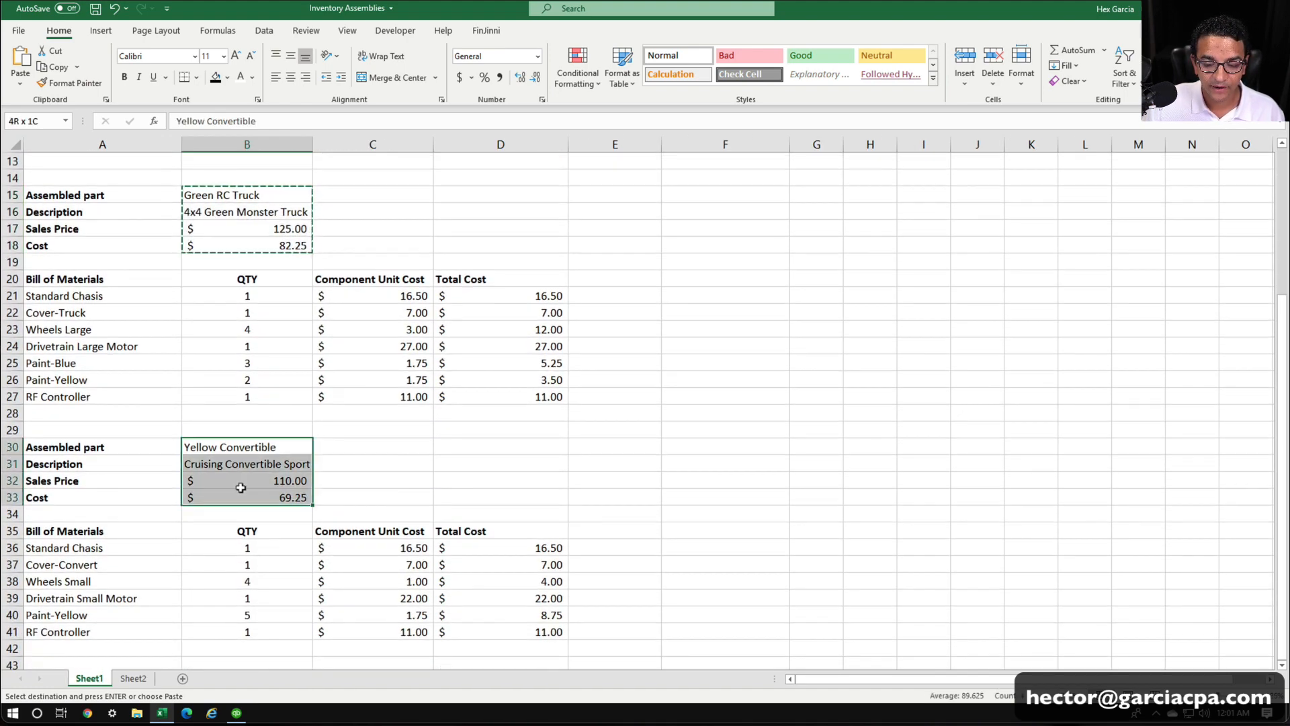
key("ctrl+c")
left_click(133, 678)
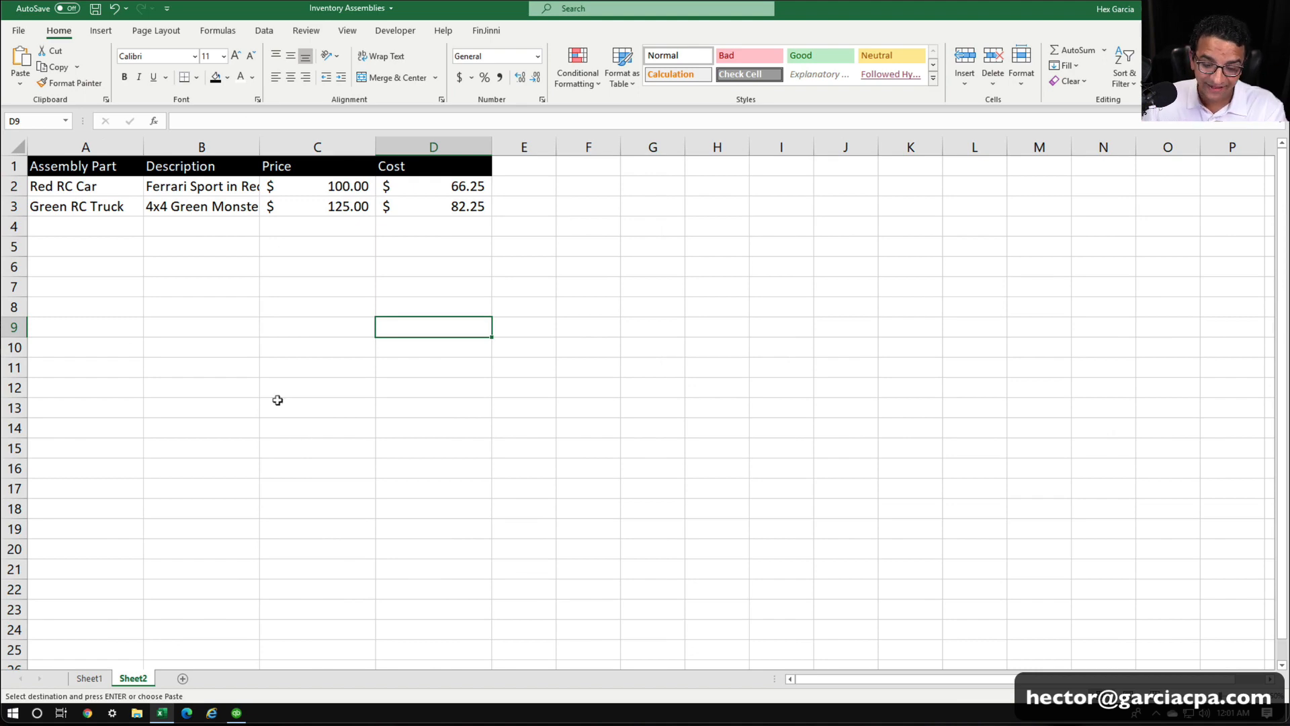
right_click(86, 230)
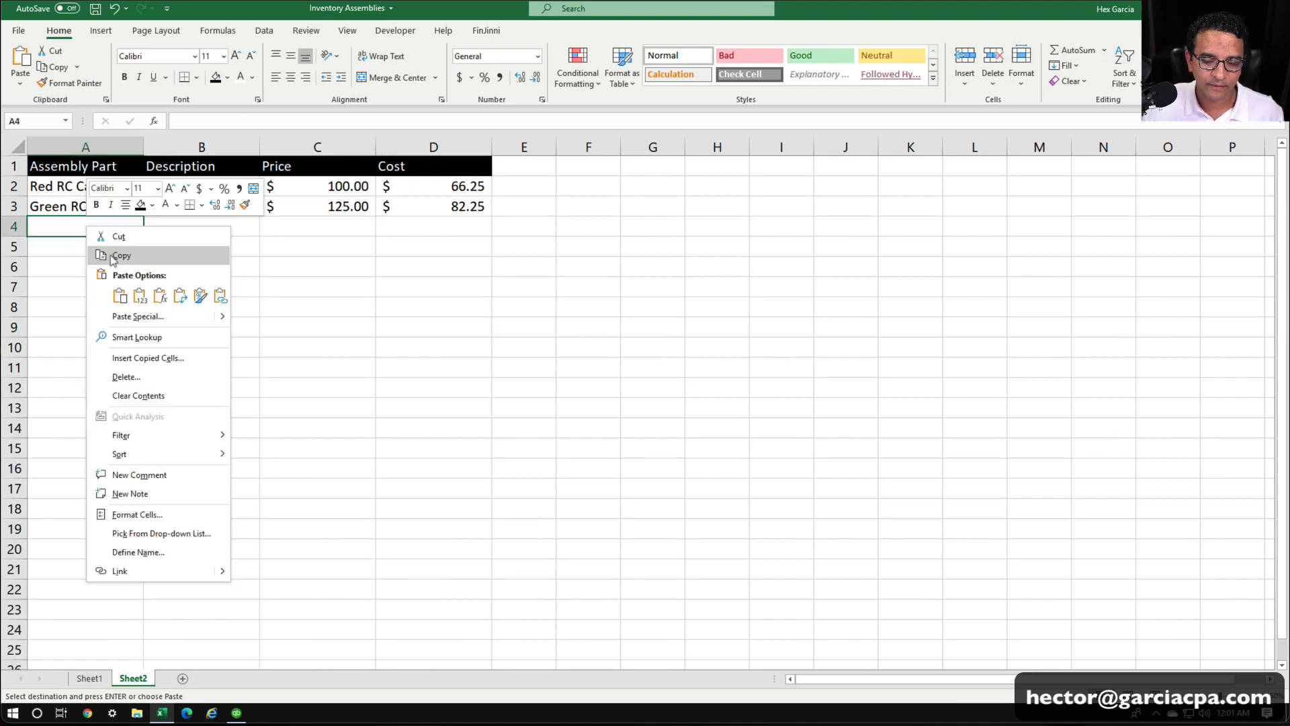
left_click(137, 317)
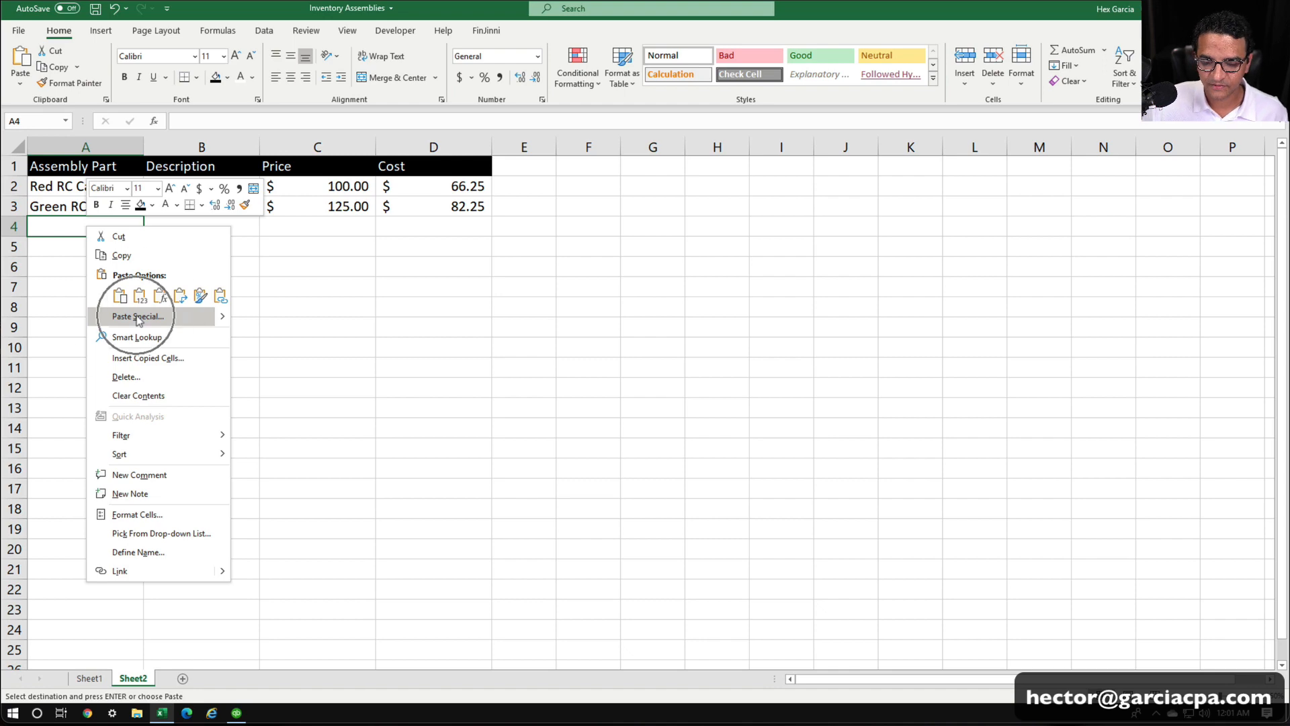
left_click(176, 381)
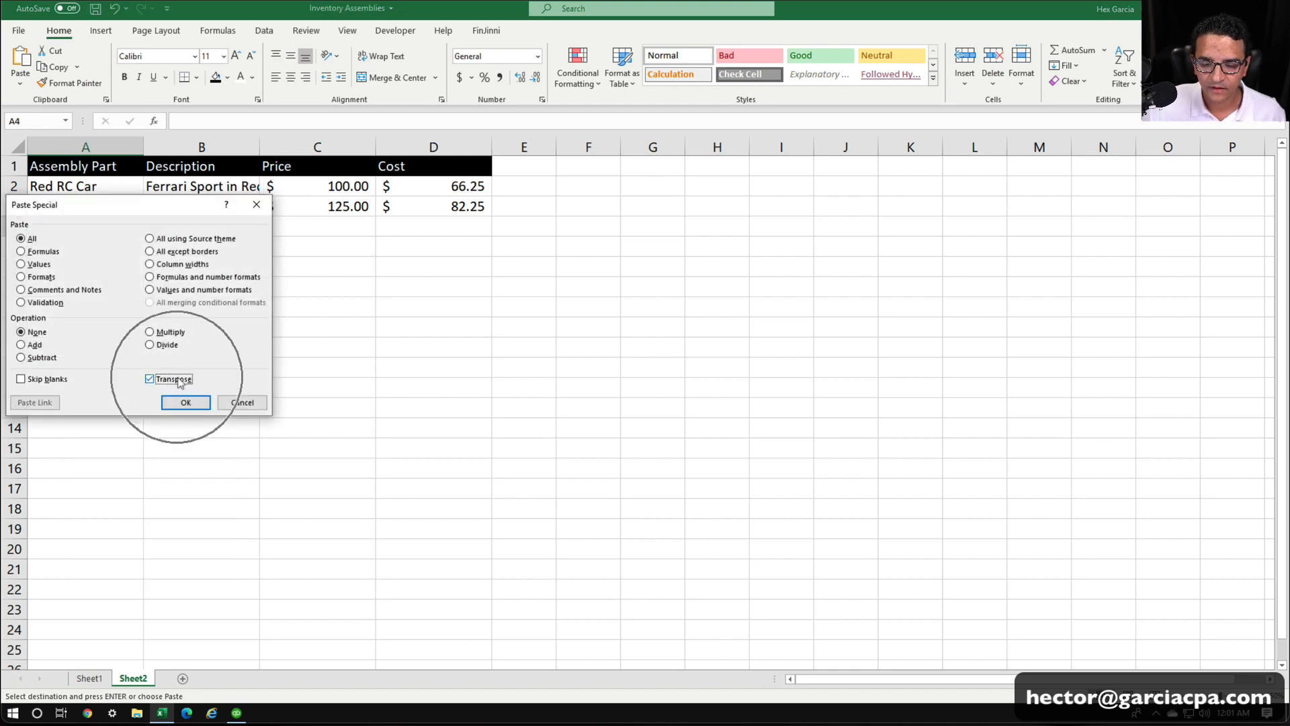
left_click(183, 402)
left_click(595, 302)
left_click(319, 301)
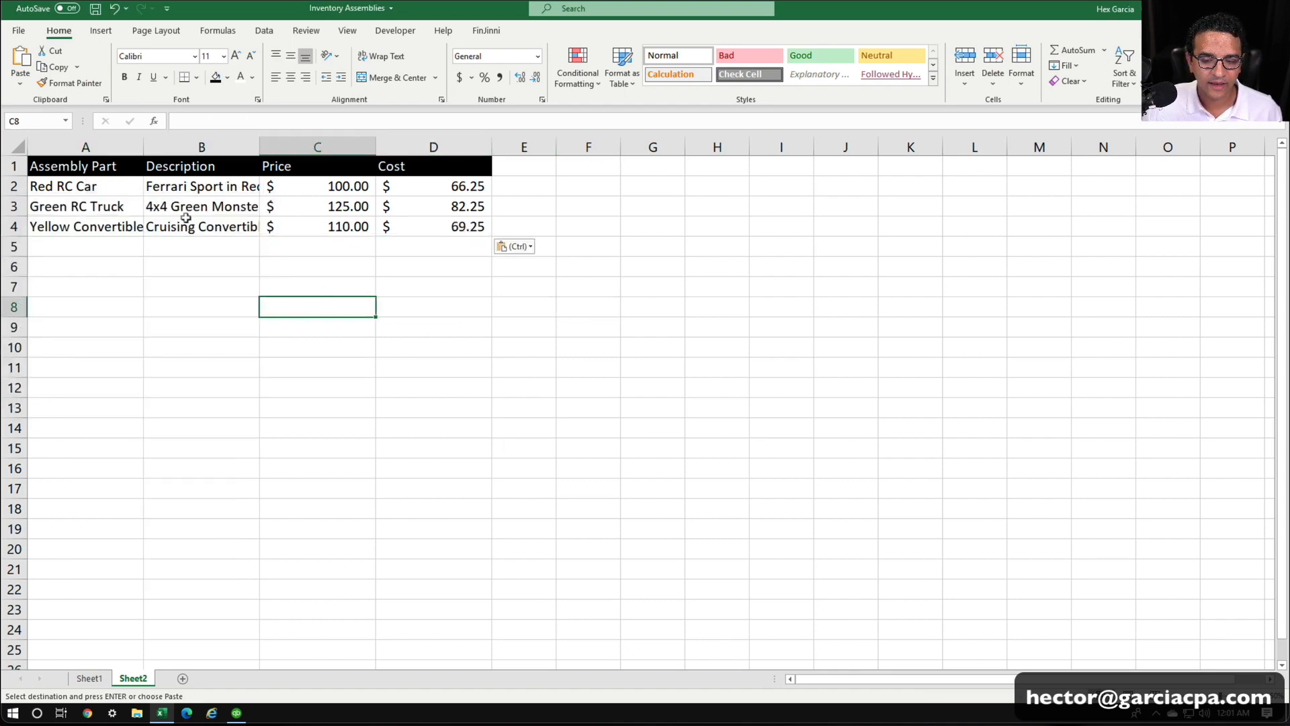
left_click_drag(92, 186, 422, 220)
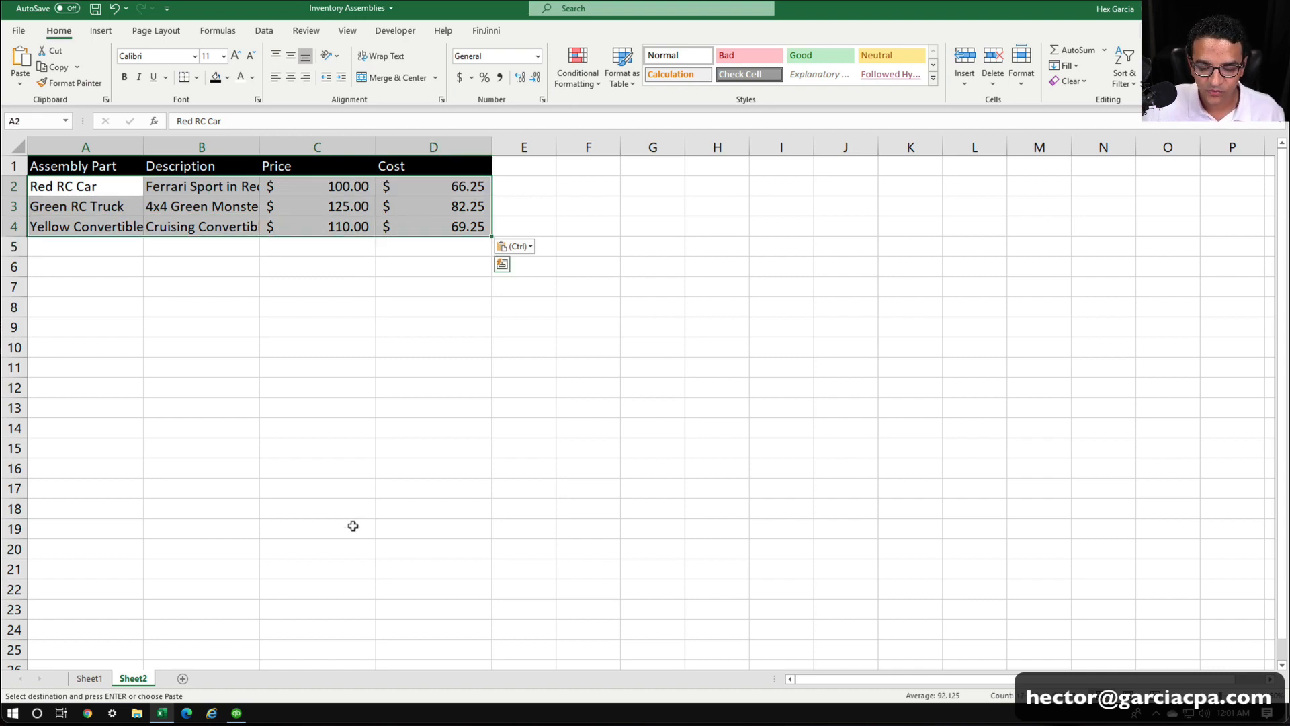
Switch to QuickBooks and open the Item List in a maximized window.
left_click(237, 712)
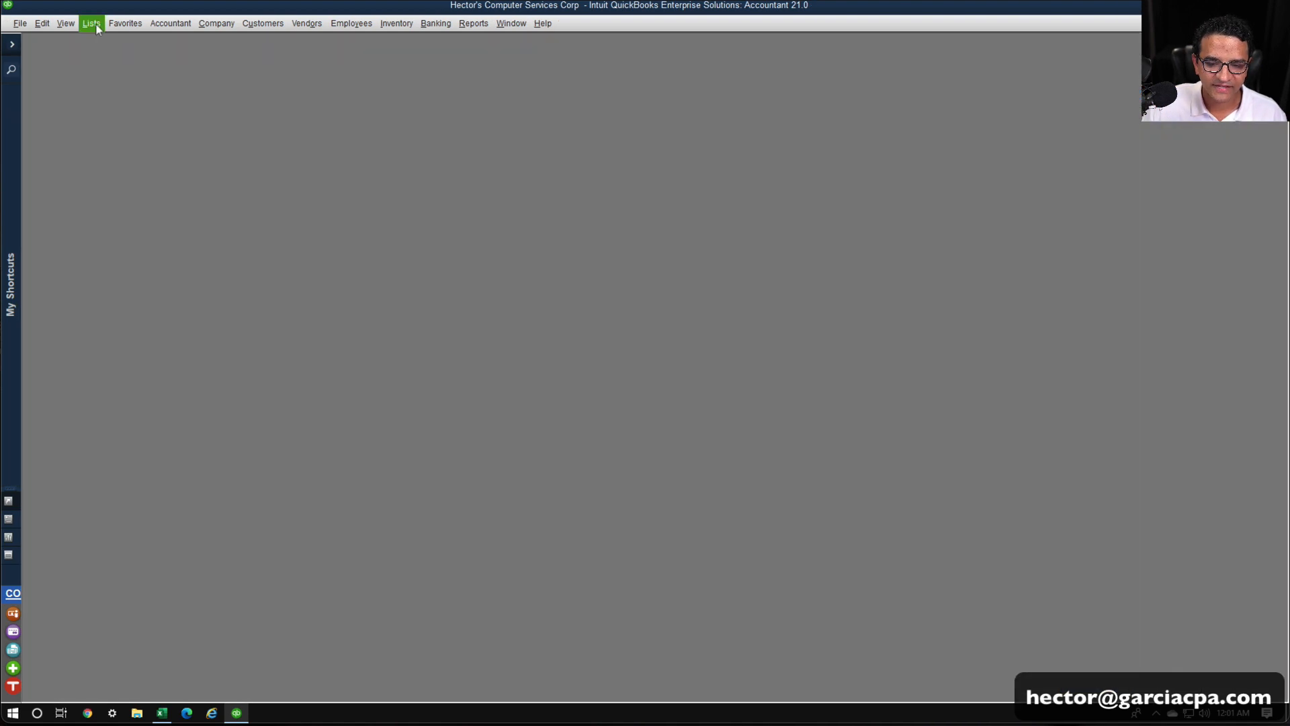
left_click(98, 25)
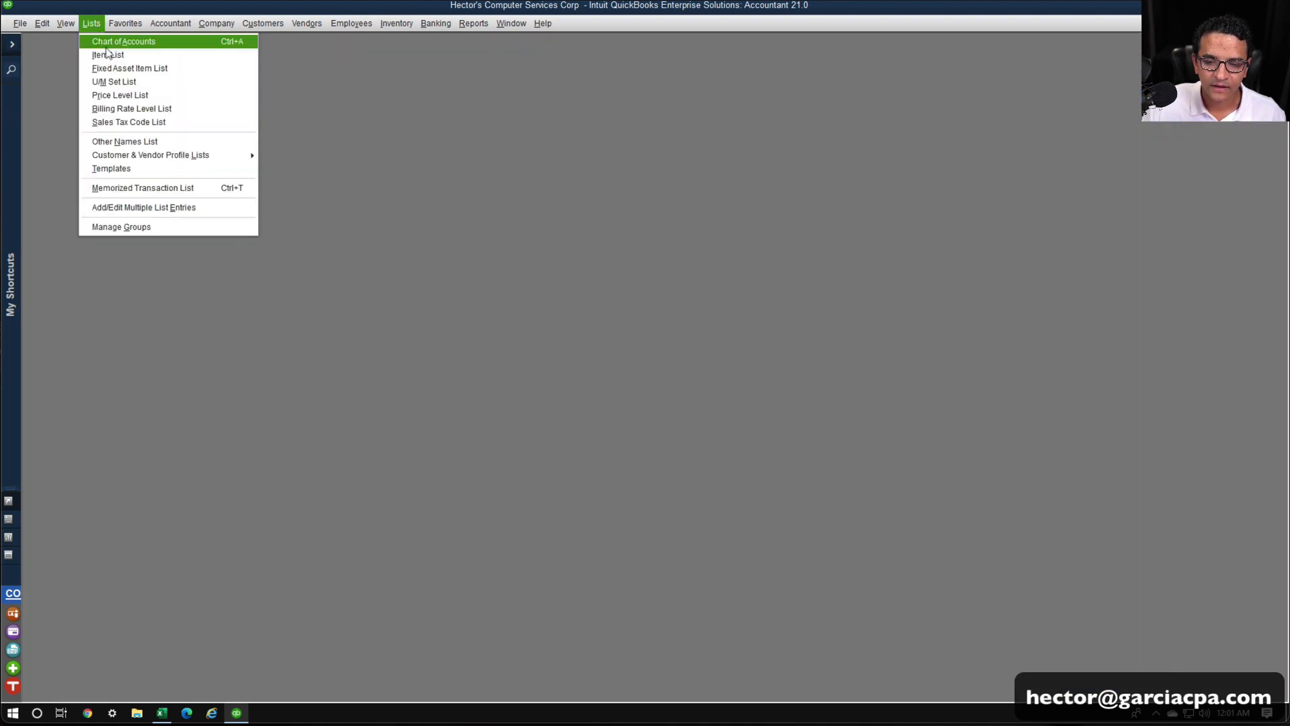
left_click(106, 52)
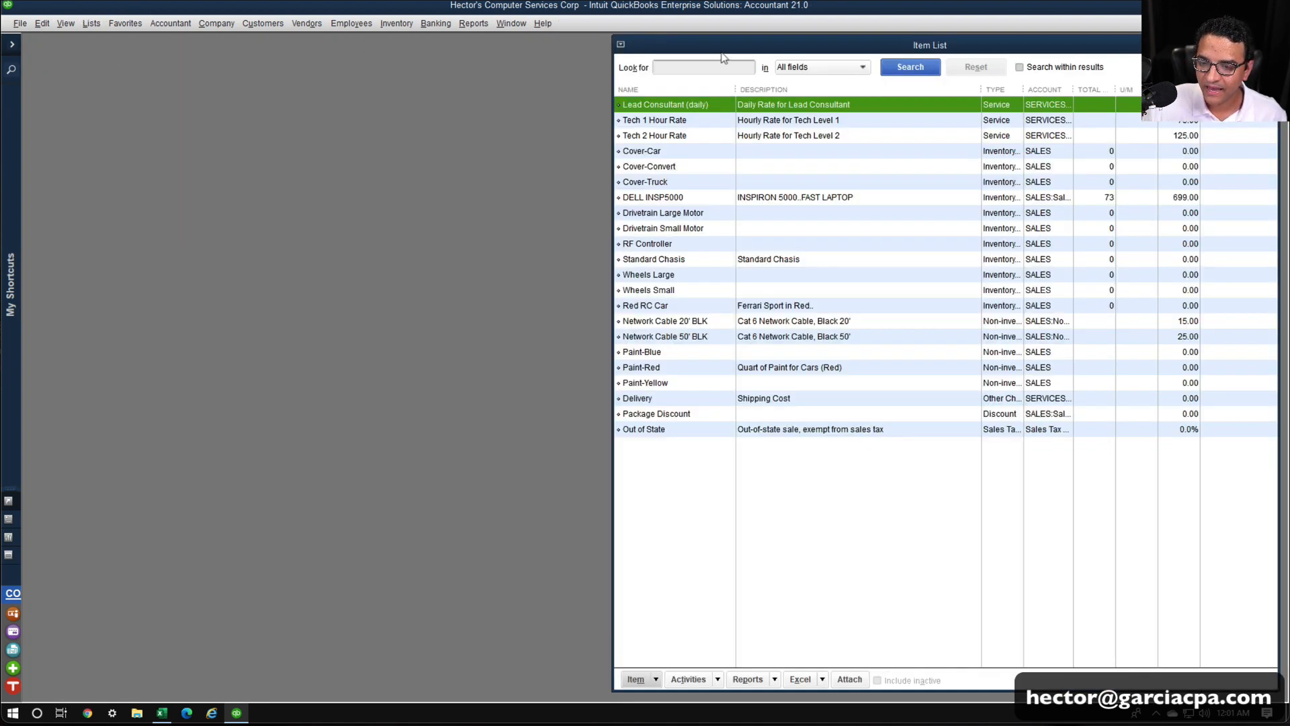
double_click(719, 44)
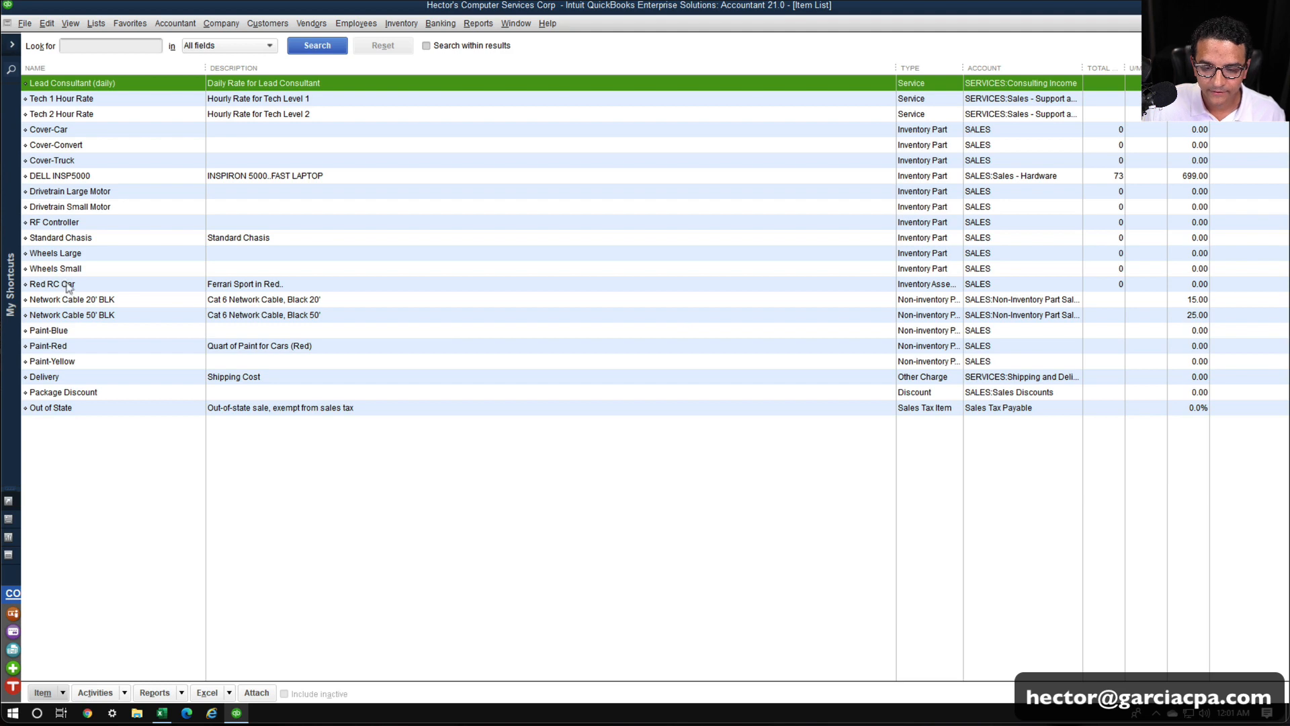
Delete the existing Red RC Car assembly from the Item List.
left_click(68, 285)
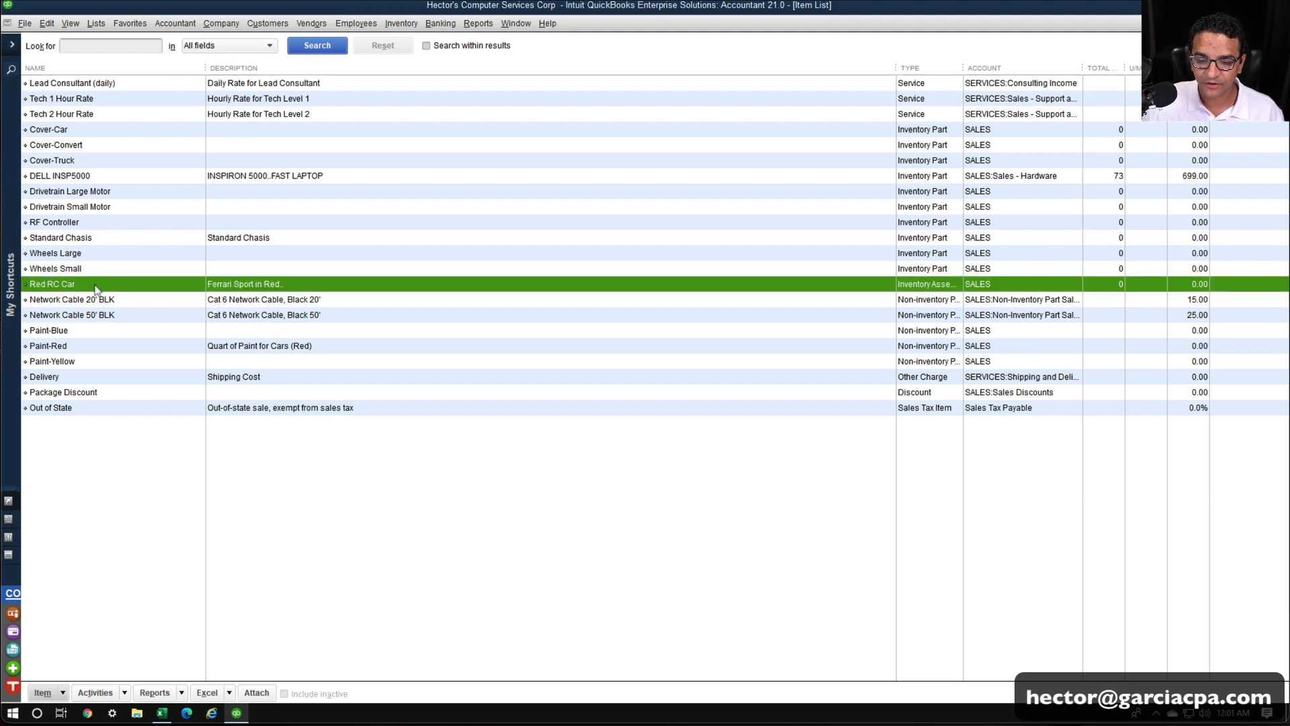
right_click(94, 286)
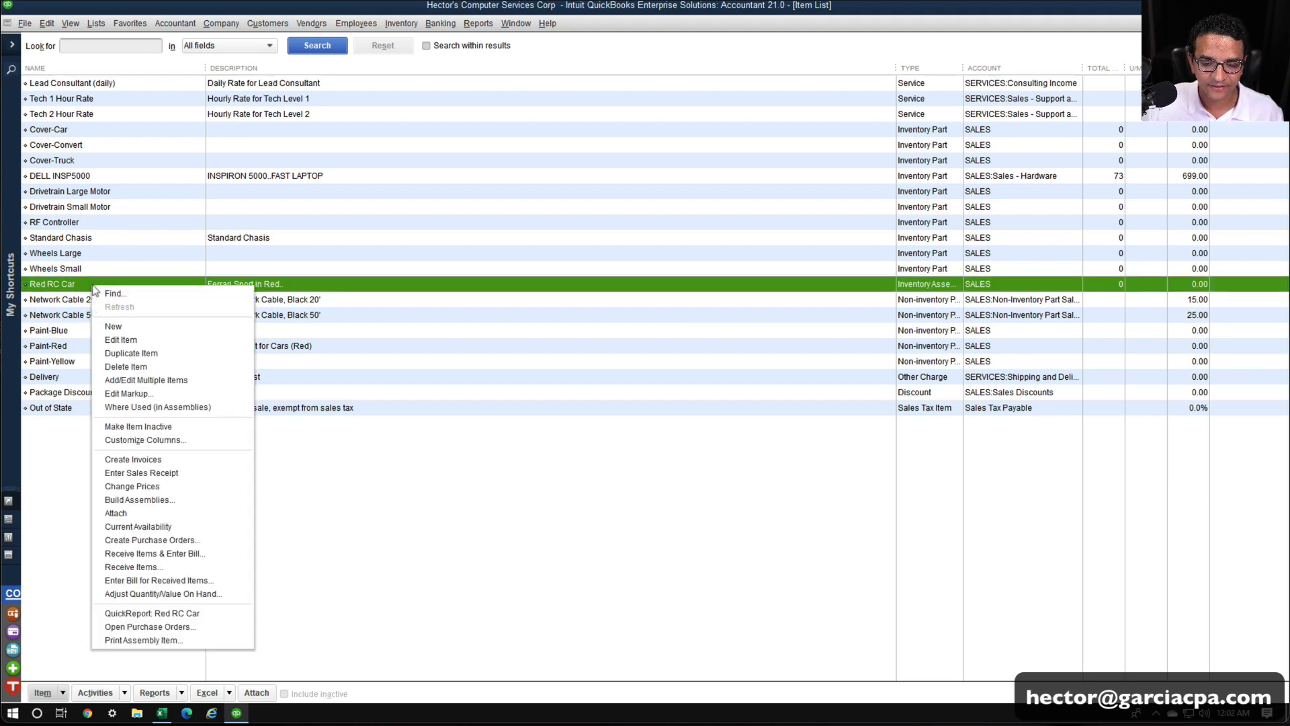
left_click(144, 368)
left_click(617, 222)
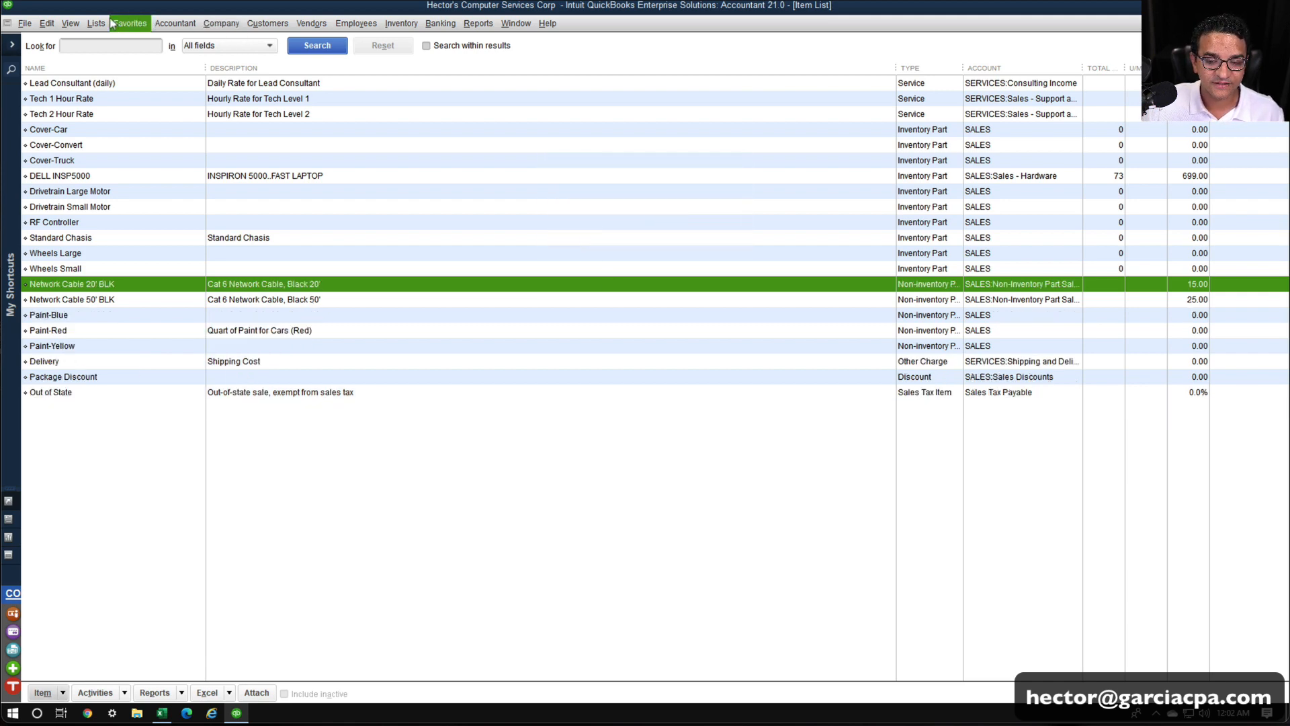
Open Add/Edit Multiple List Entries and set the list to Inventory Assemblies.
left_click(96, 23)
left_click(182, 209)
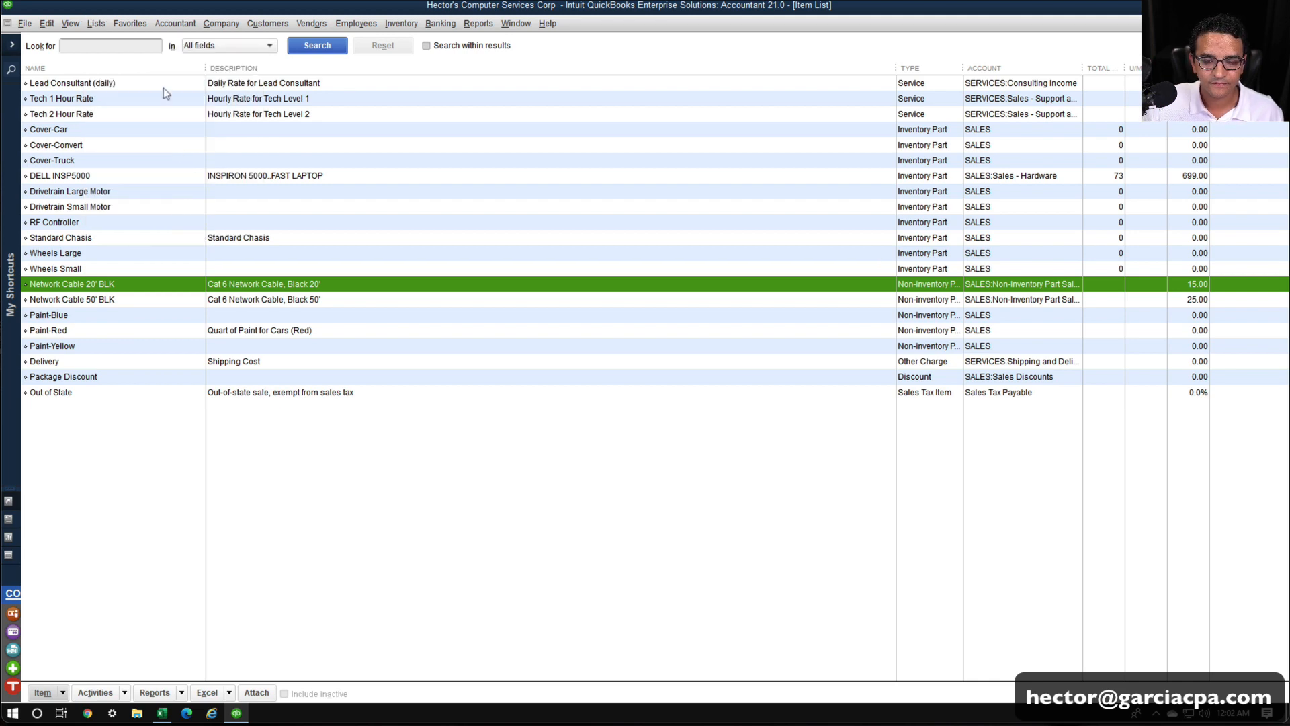
left_click(91, 100)
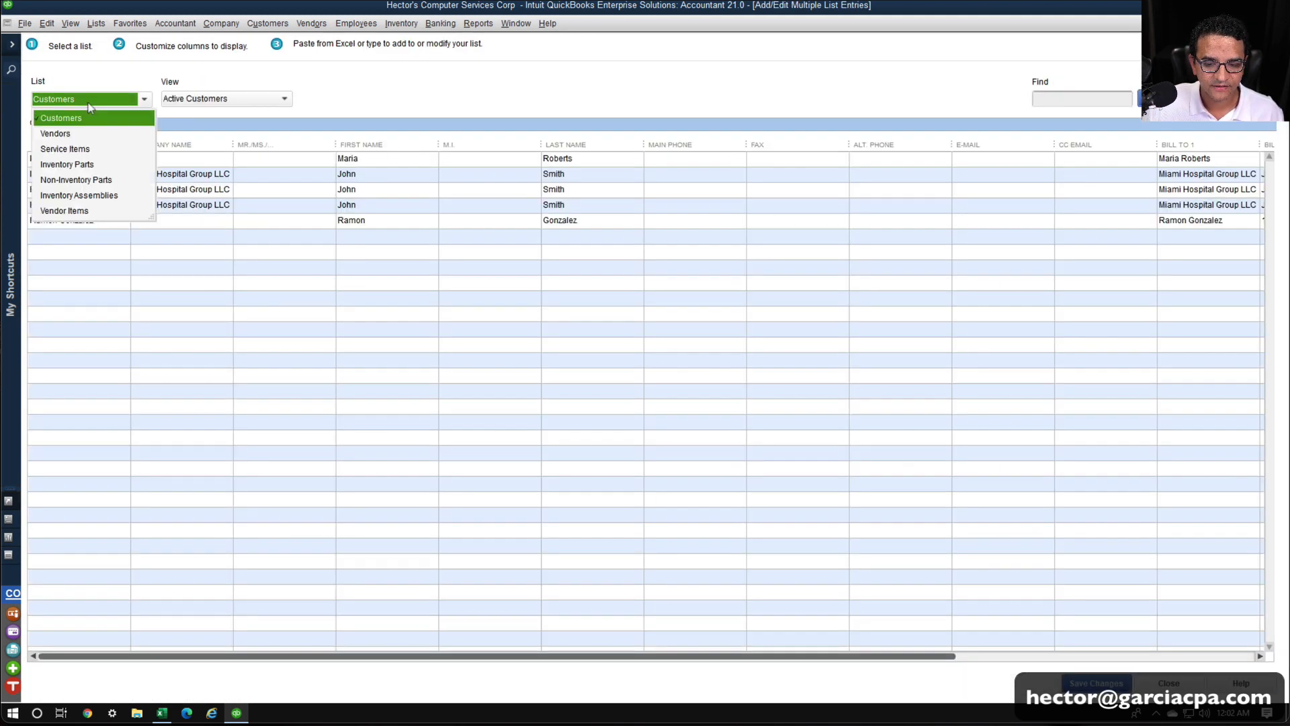
left_click(85, 197)
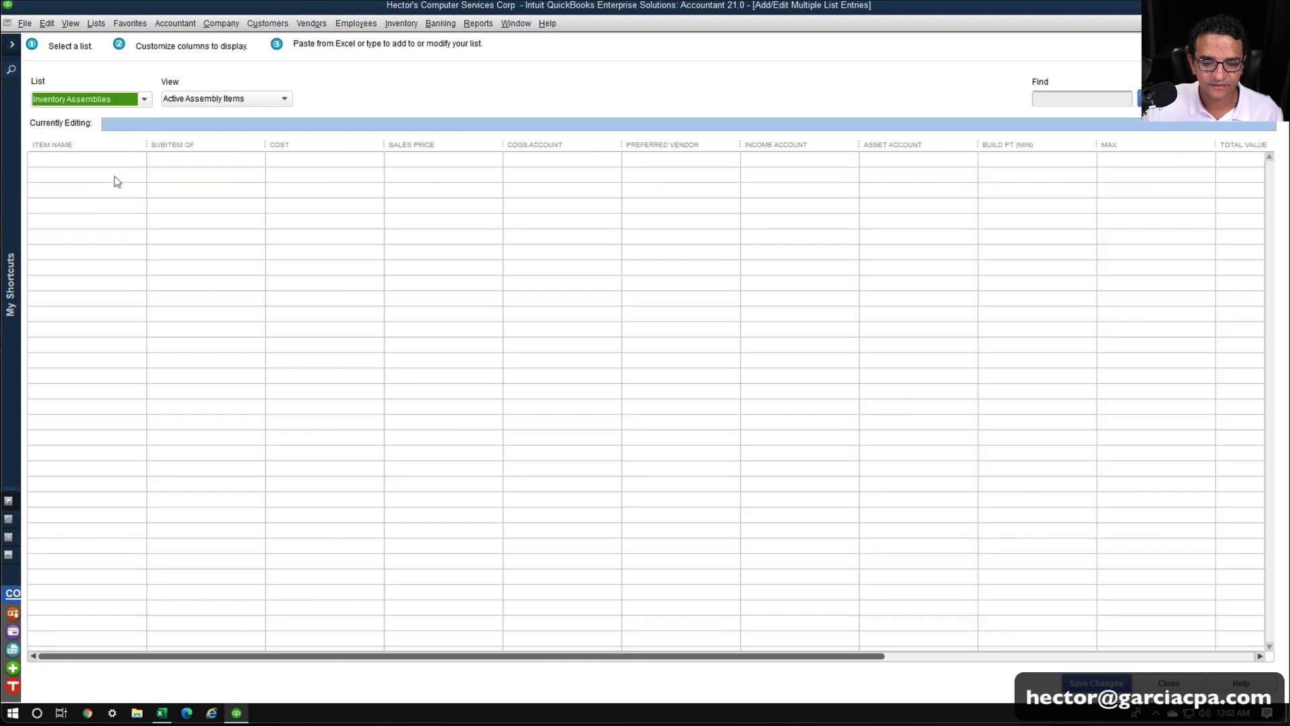
Switch to Excel and review the order of the Assembly Part, Description, Price and Cost columns in Sheet2.
left_click(161, 712)
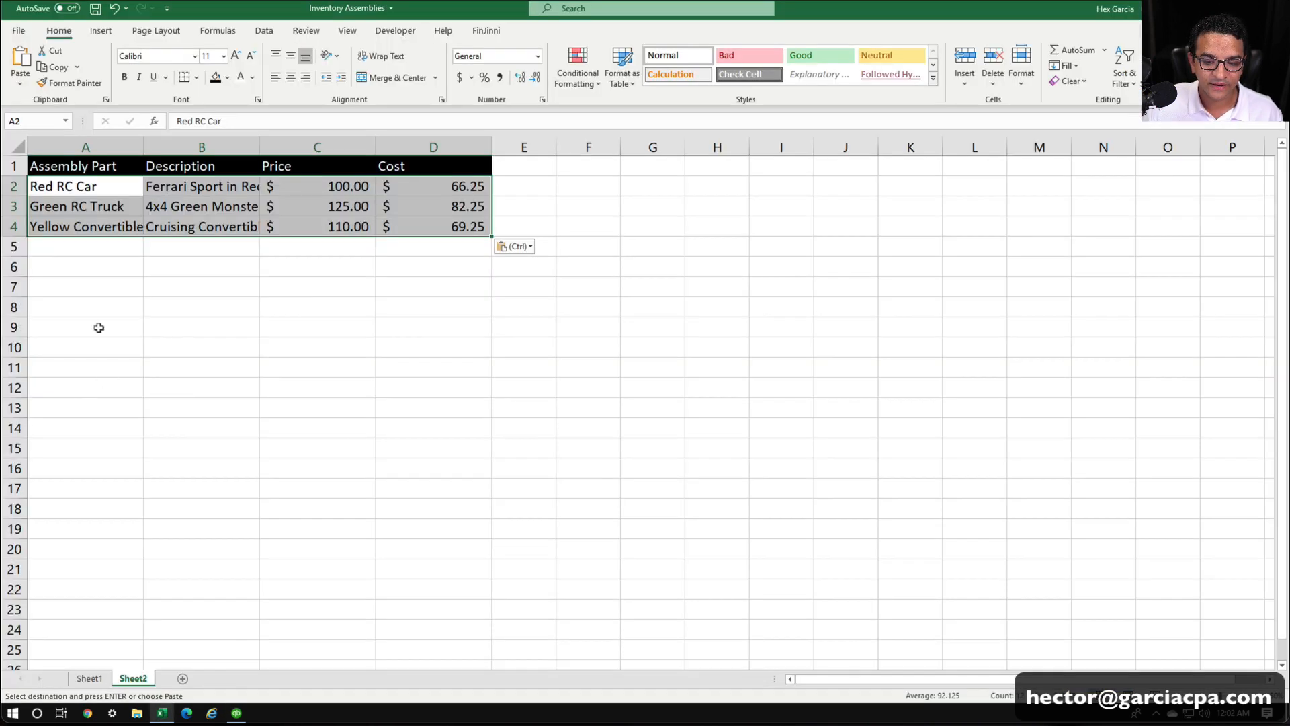
left_click_drag(86, 404, 83, 391)
left_click(66, 141)
left_click(202, 145)
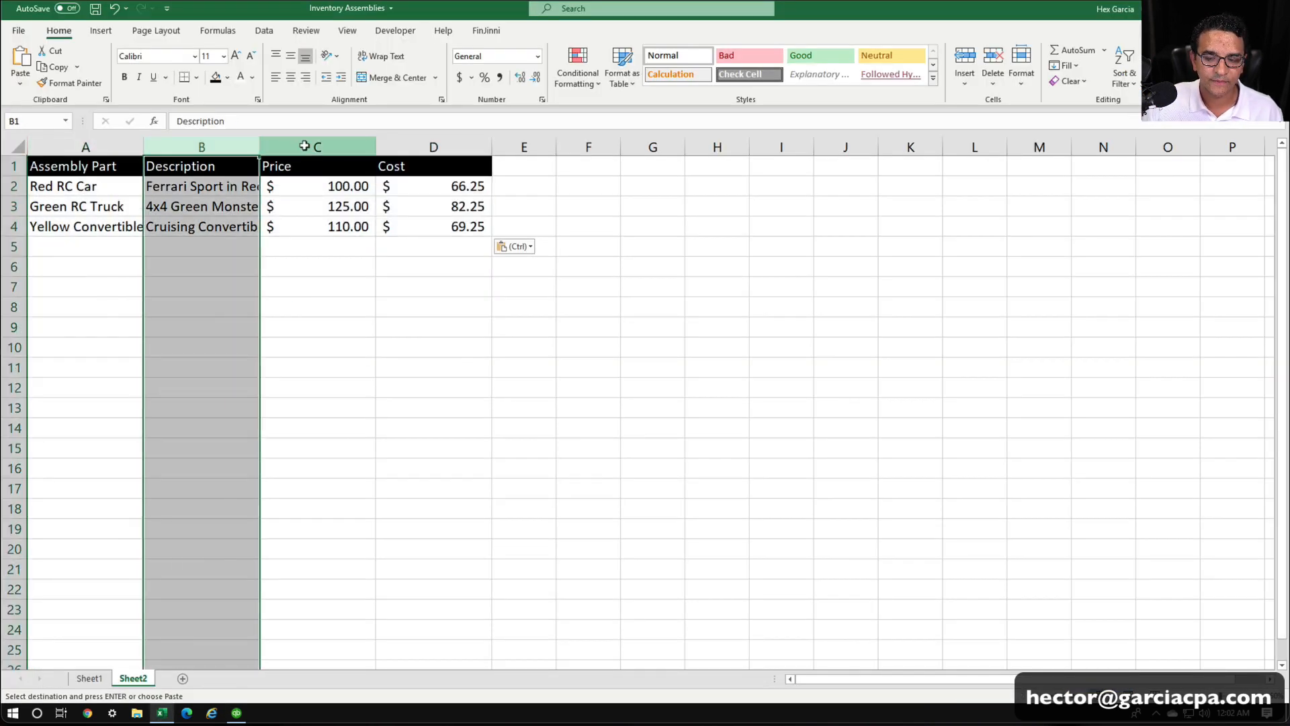
left_click_drag(308, 142, 437, 138)
left_click(437, 138)
Back in QuickBooks, customize the Inventory Assemblies columns by moving Sales Price up to directly after Item Name.
left_click(237, 713)
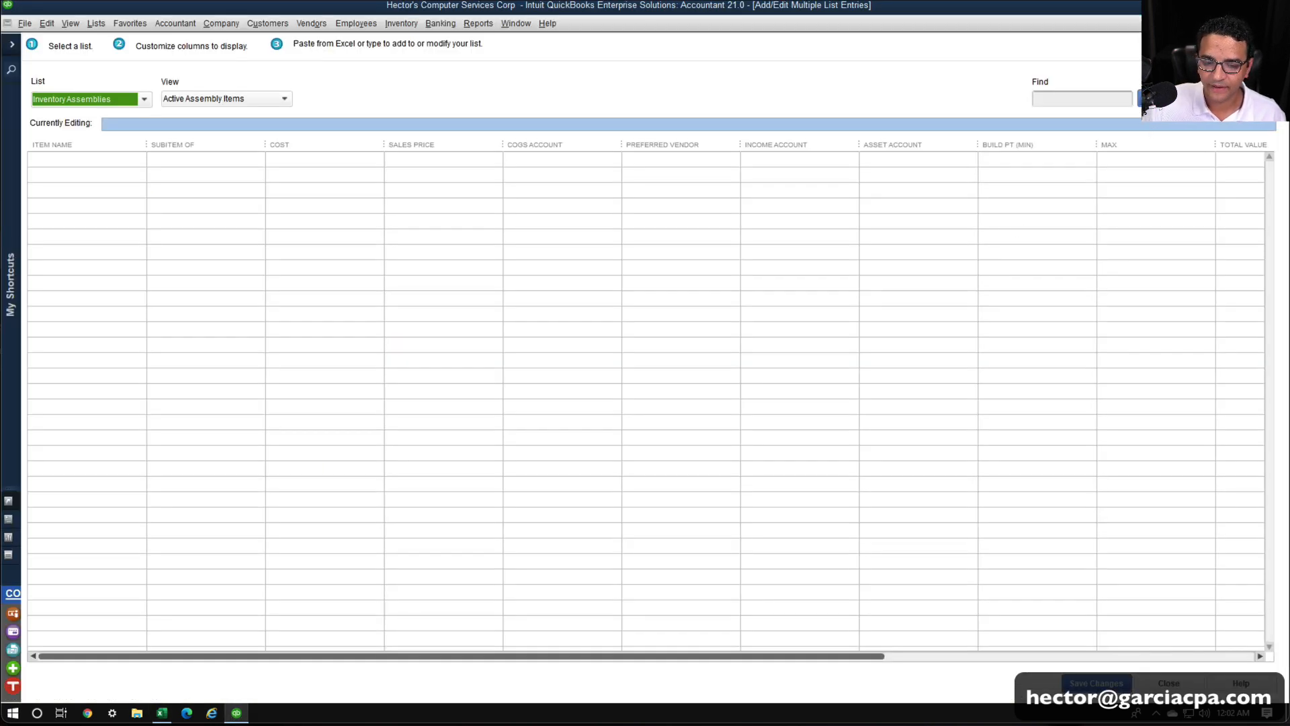
left_click(1222, 99)
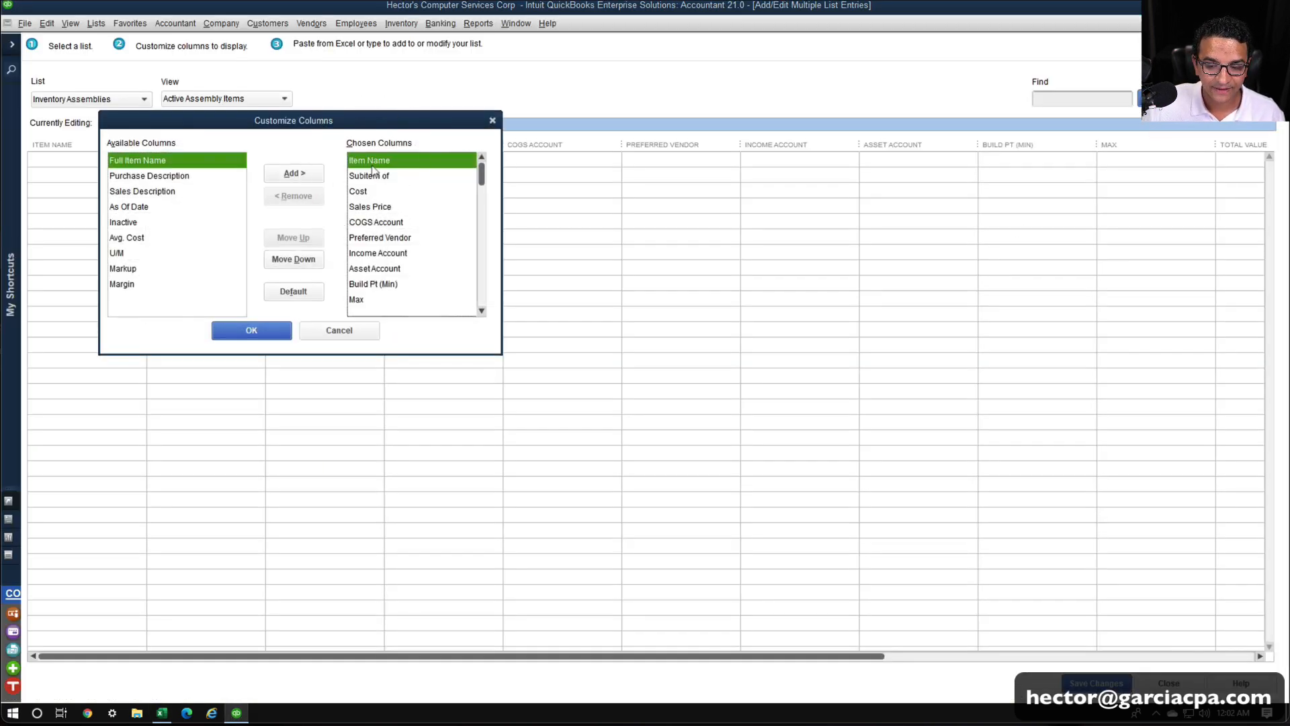
left_click(373, 164)
left_click(379, 210)
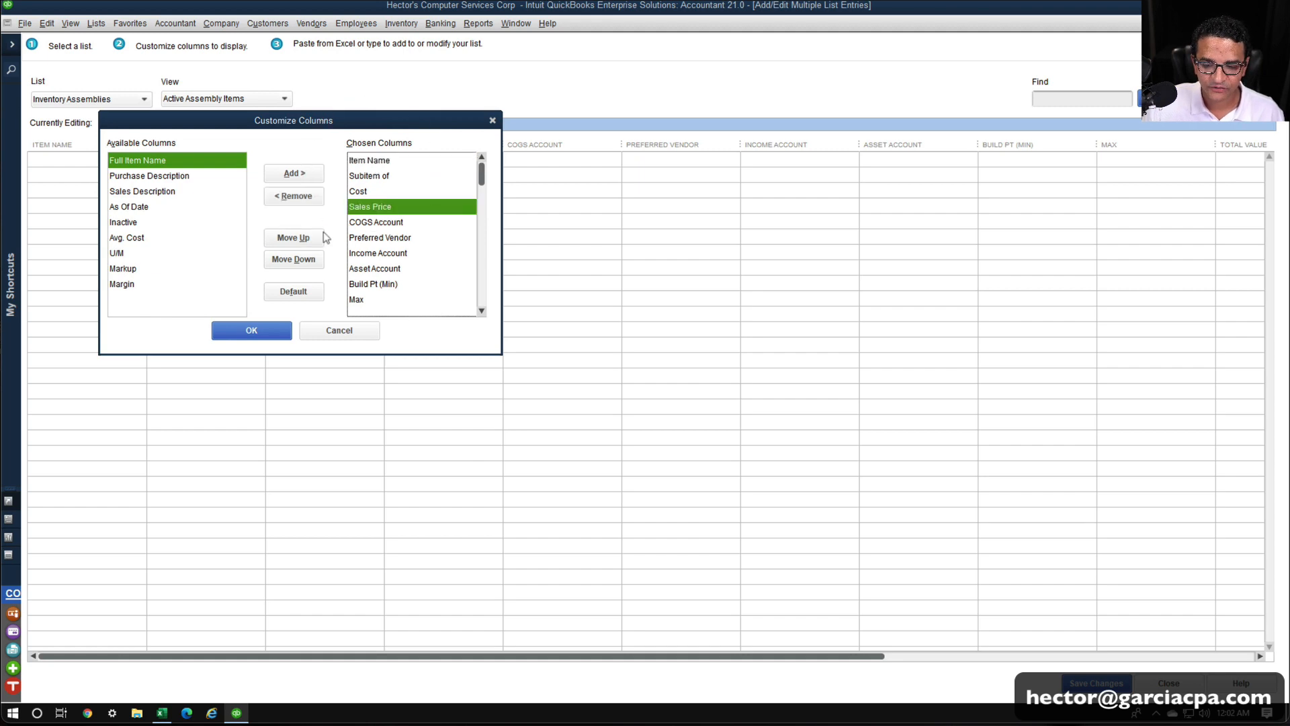
left_click(292, 238)
left_click(293, 237)
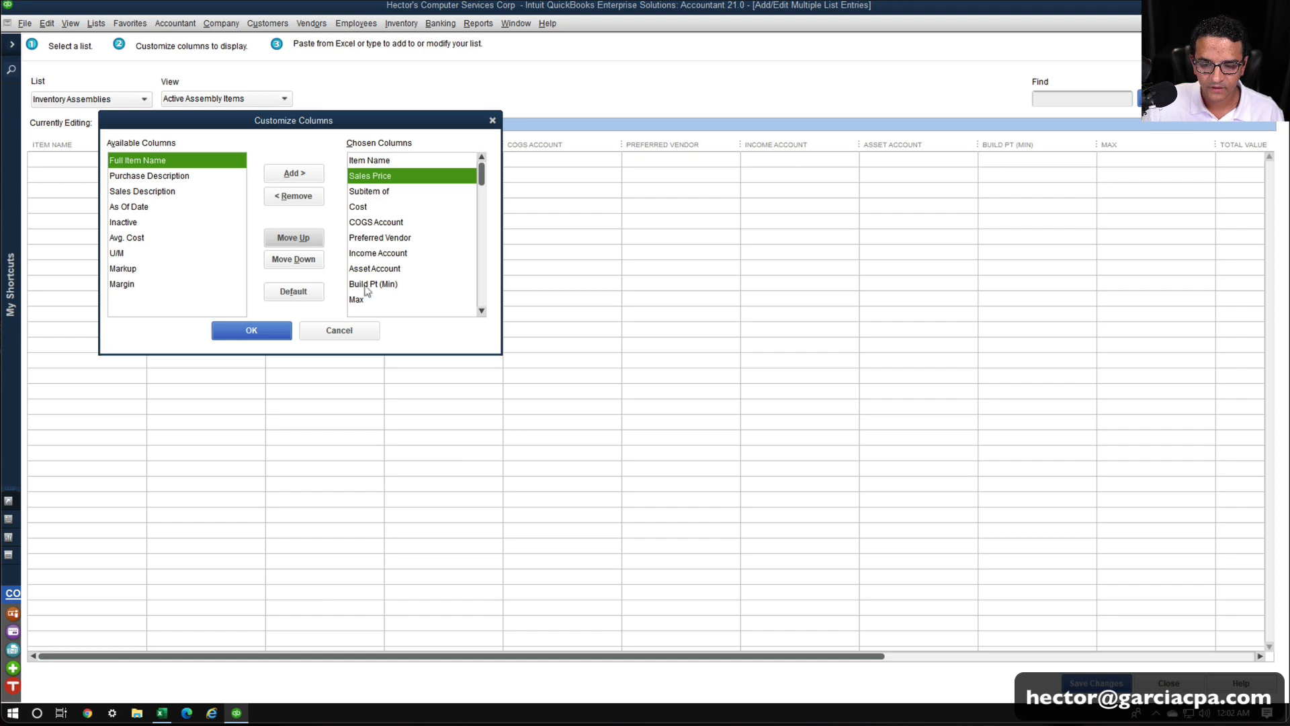
Add Sales Description to the chosen columns and position it between Item Name and Sales Price.
left_click(151, 191)
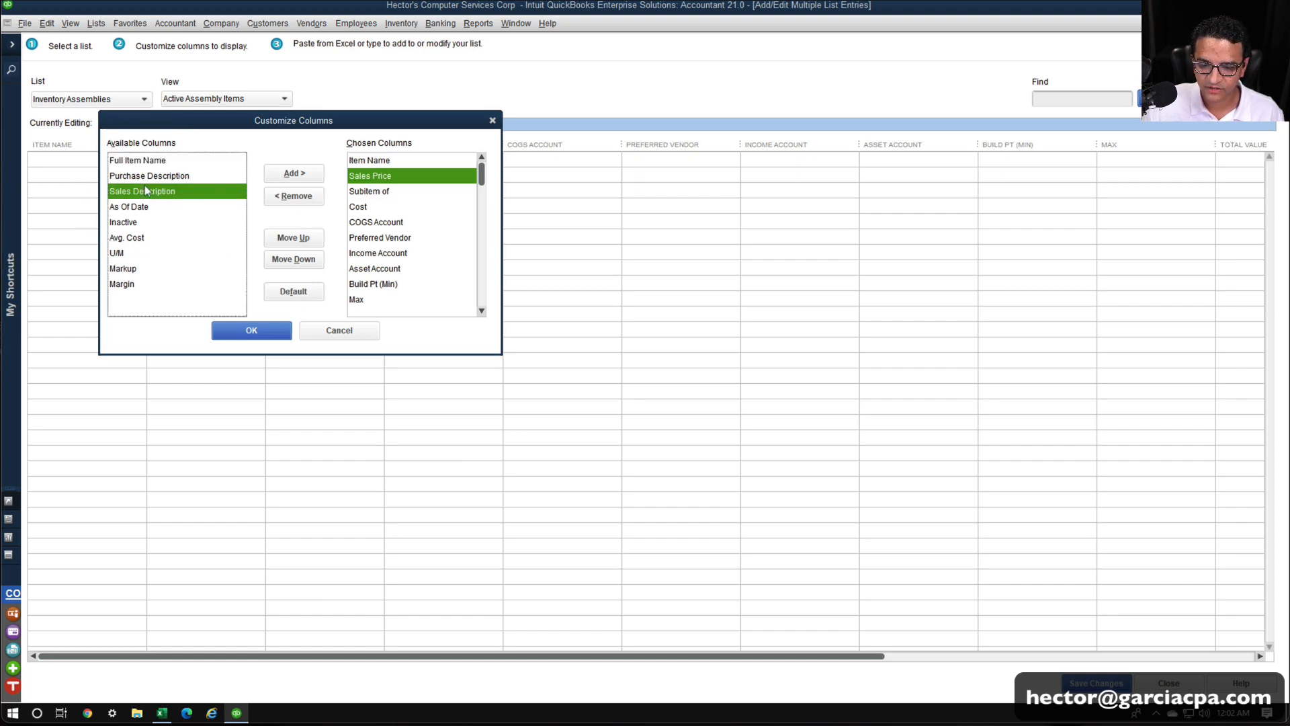
left_click(298, 174)
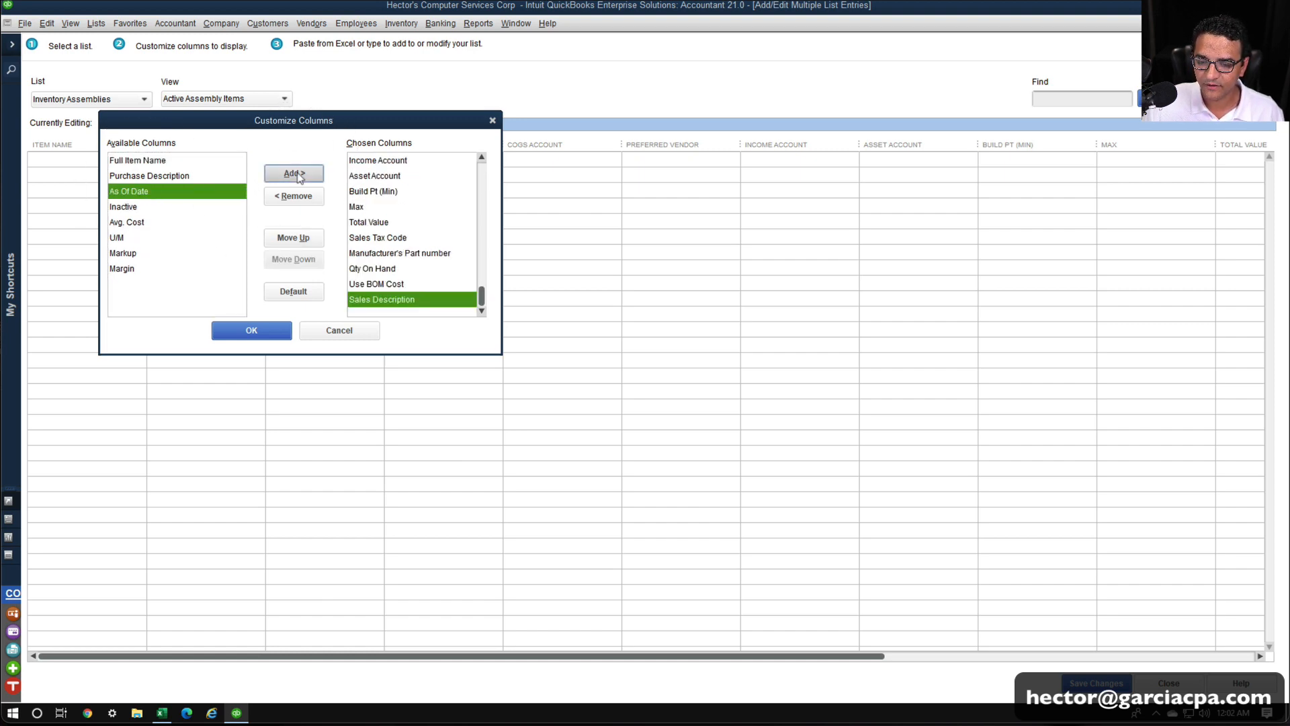
left_click(293, 237)
left_click(293, 237)
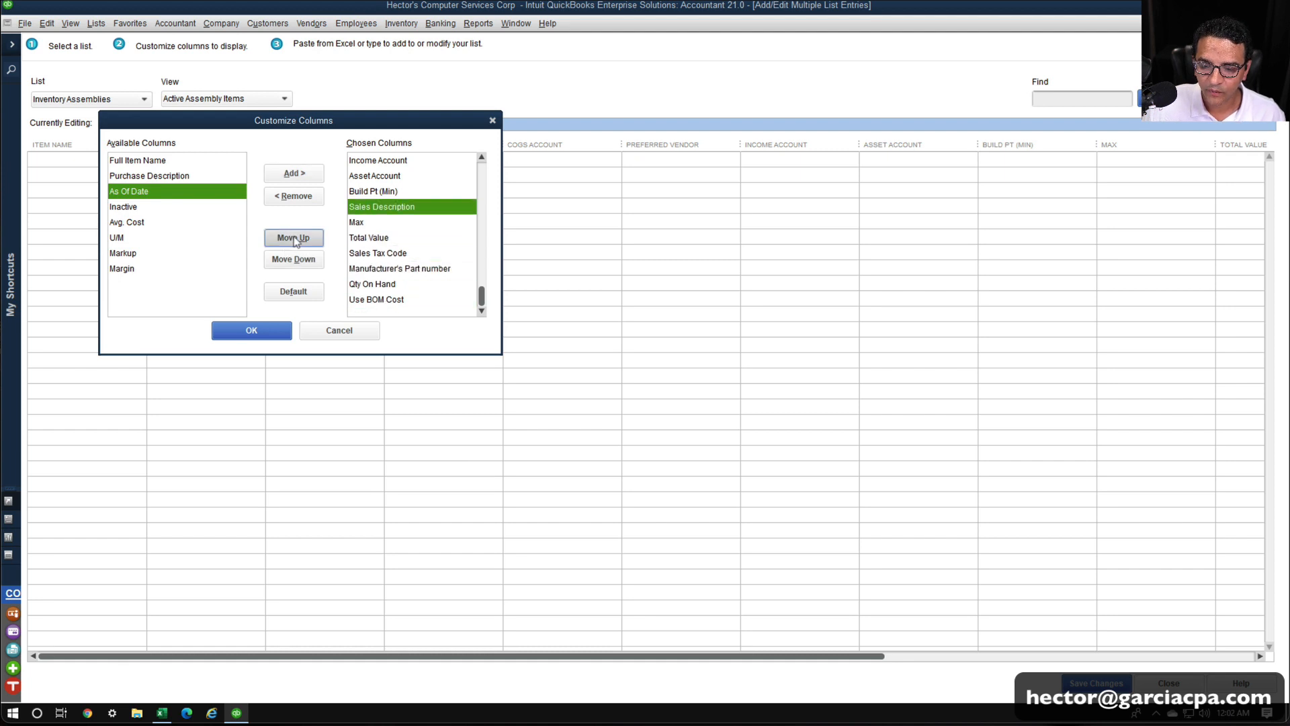
left_click(293, 237)
left_click(293, 237)
left_click(293, 237)
left_click(293, 237)
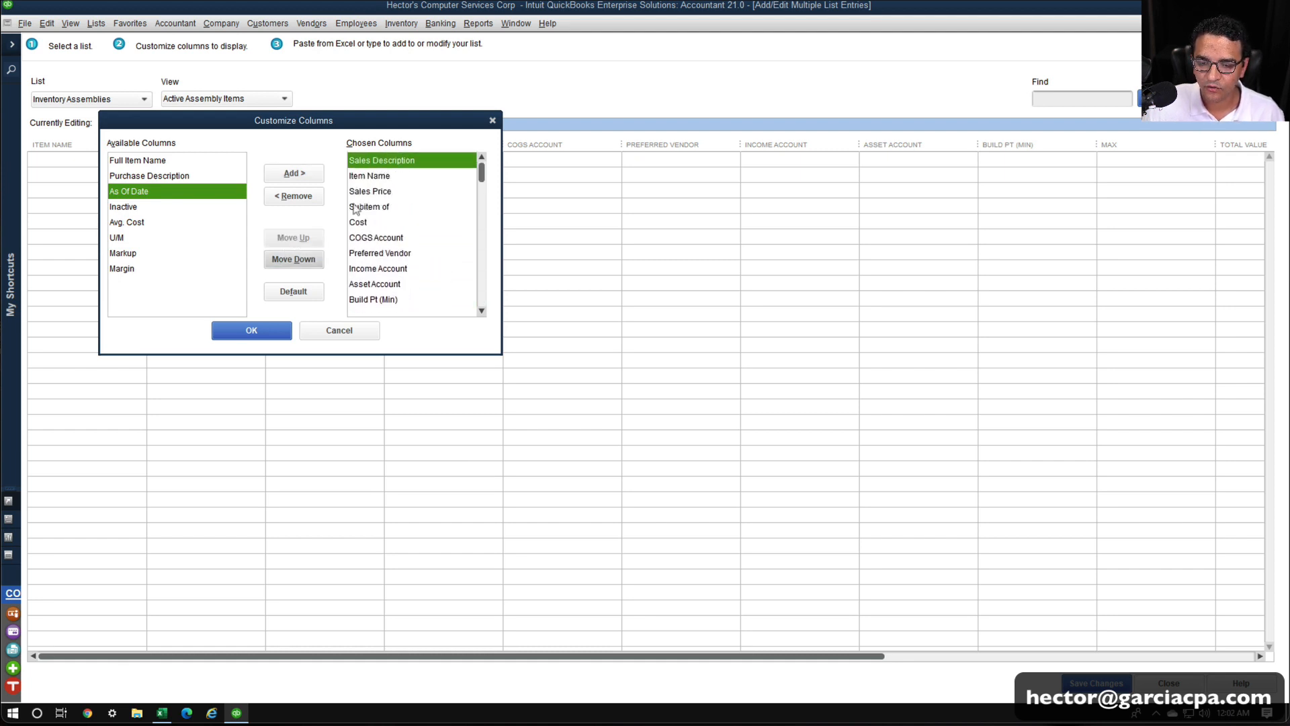
left_click(293, 259)
Check the order of the first chosen columns and move Cost up to directly after Sales Price.
left_click(379, 161)
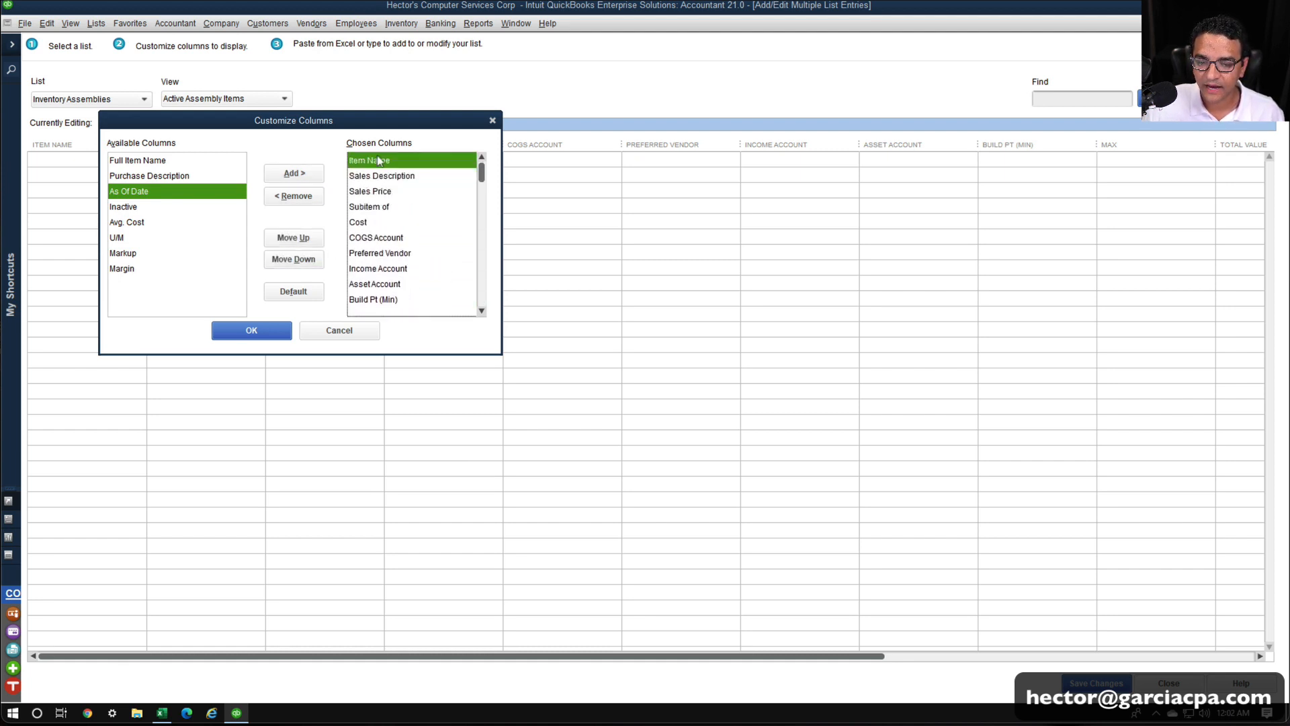
left_click(383, 176)
left_click(384, 193)
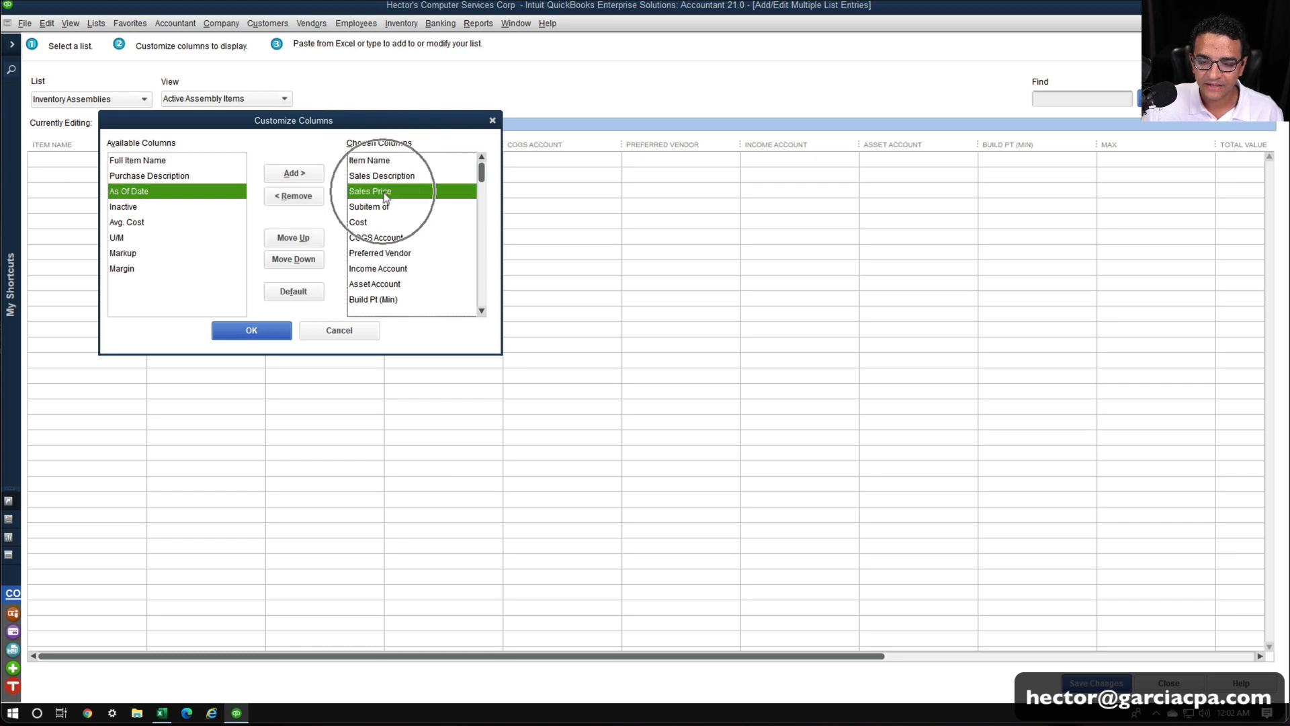
left_click(371, 223)
left_click(294, 237)
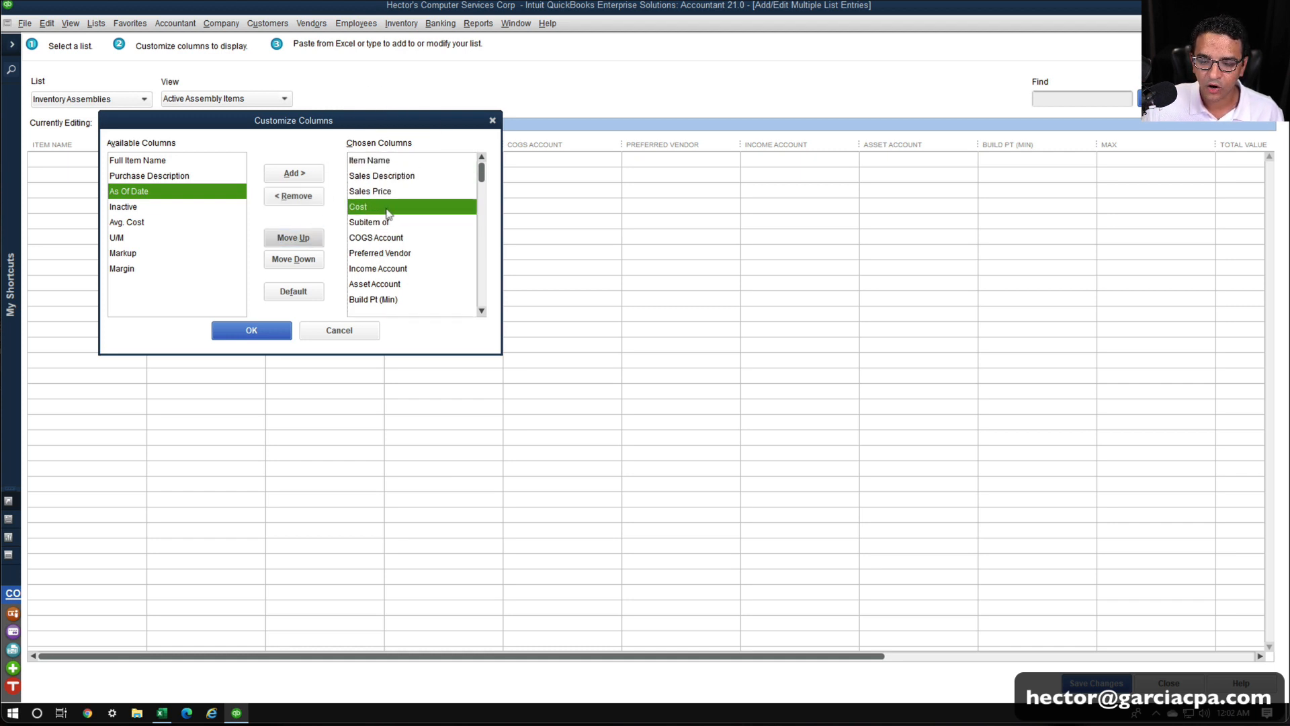
Remove the Subitem of and Preferred Vendor columns from the chosen columns.
left_click(389, 222)
left_click(310, 198)
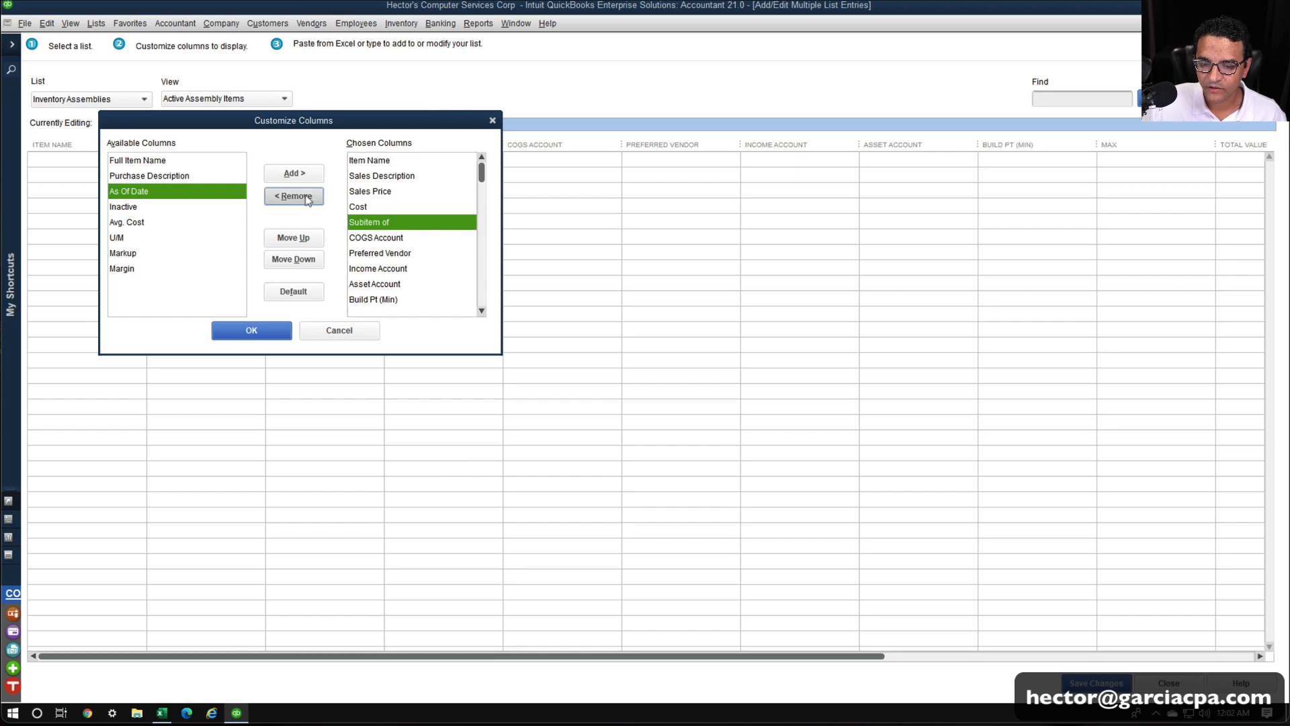
left_click(364, 237)
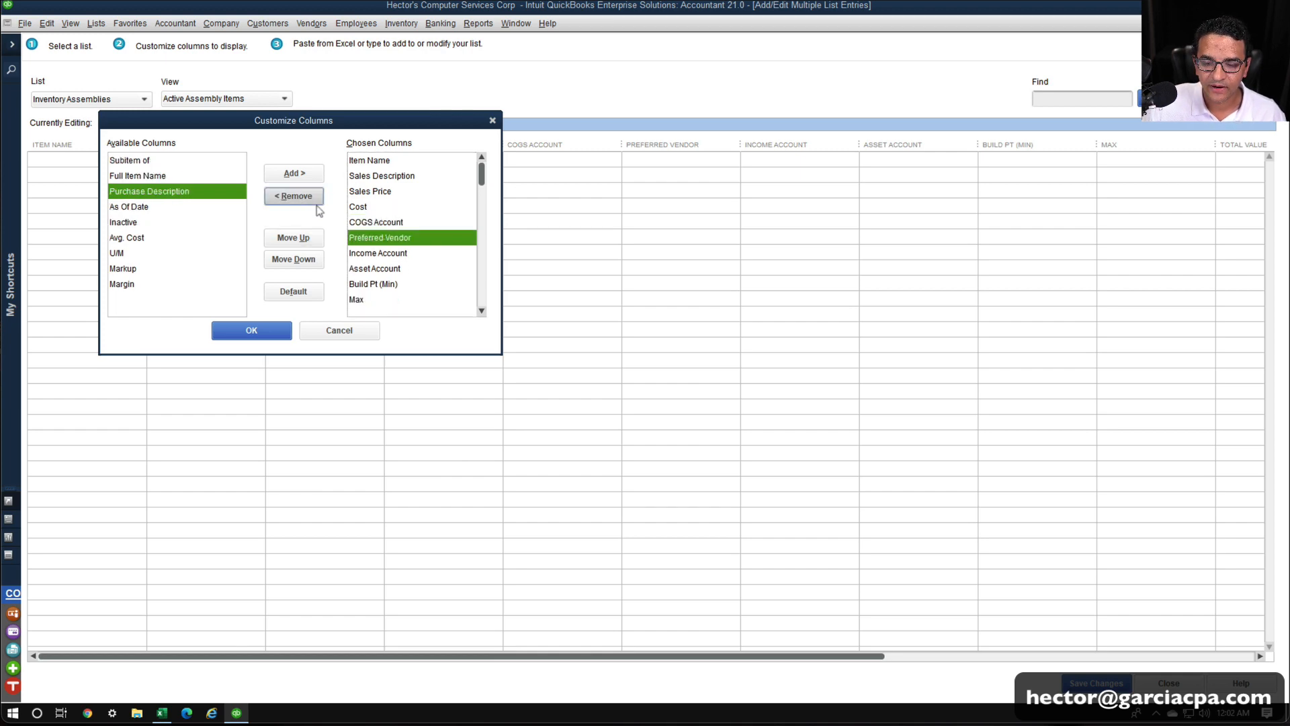
left_click(294, 196)
Remove Build Pt (Min), Max, Total Value, Sales Tax Code, Manufacturer's Part number, Qty On Hand and Use BOM Cost from the chosen columns.
left_click(377, 252)
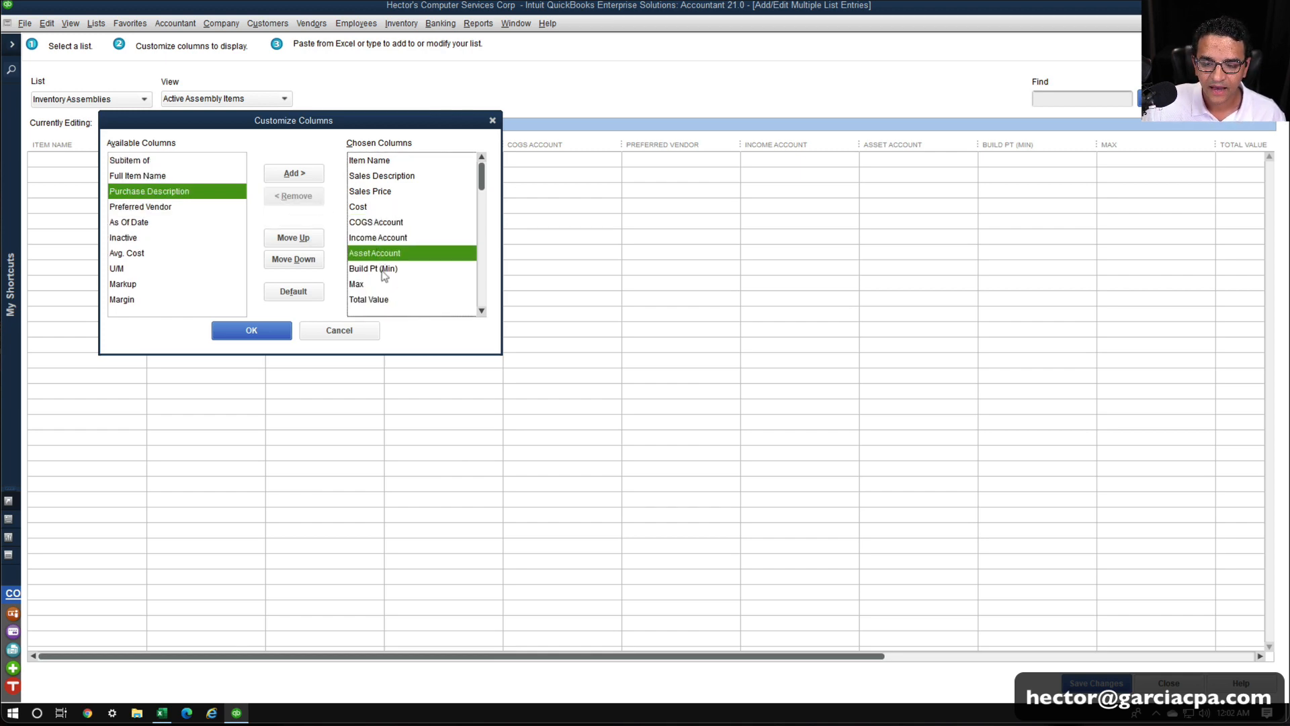
left_click(384, 269)
left_click(311, 197)
left_click(313, 200)
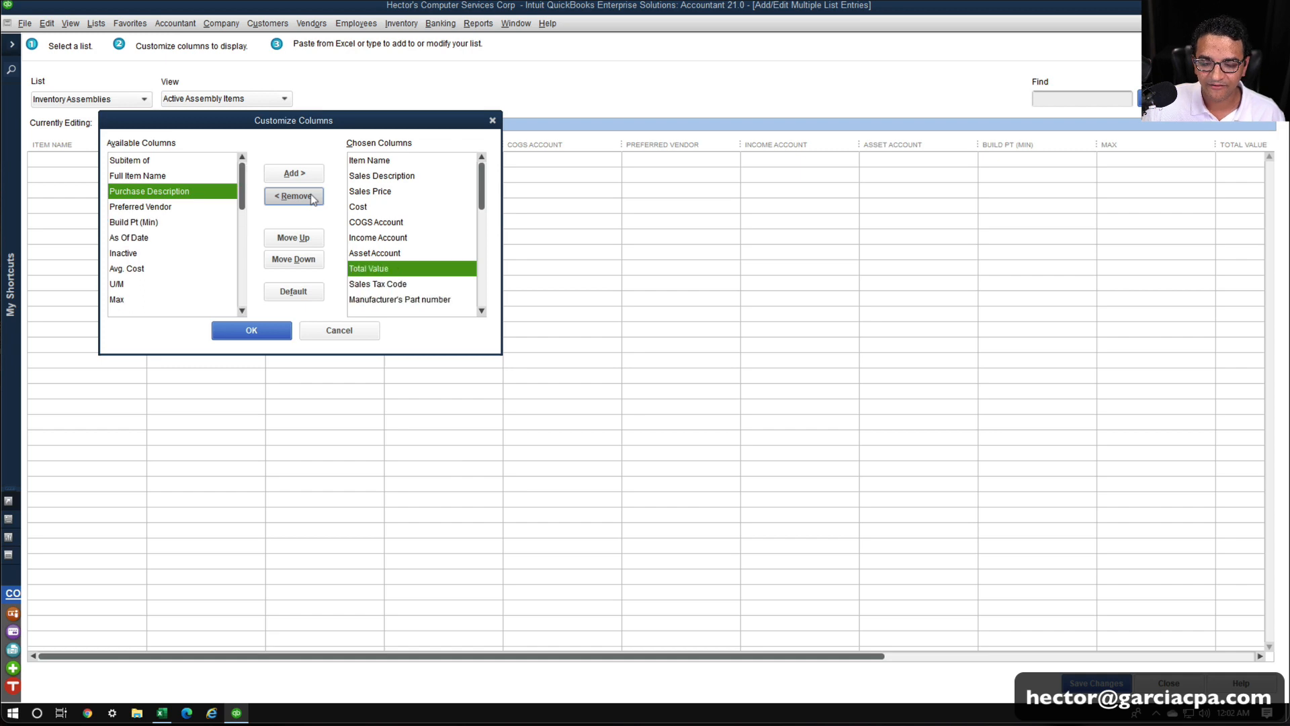
left_click(313, 199)
left_click(313, 199)
left_click(313, 199)
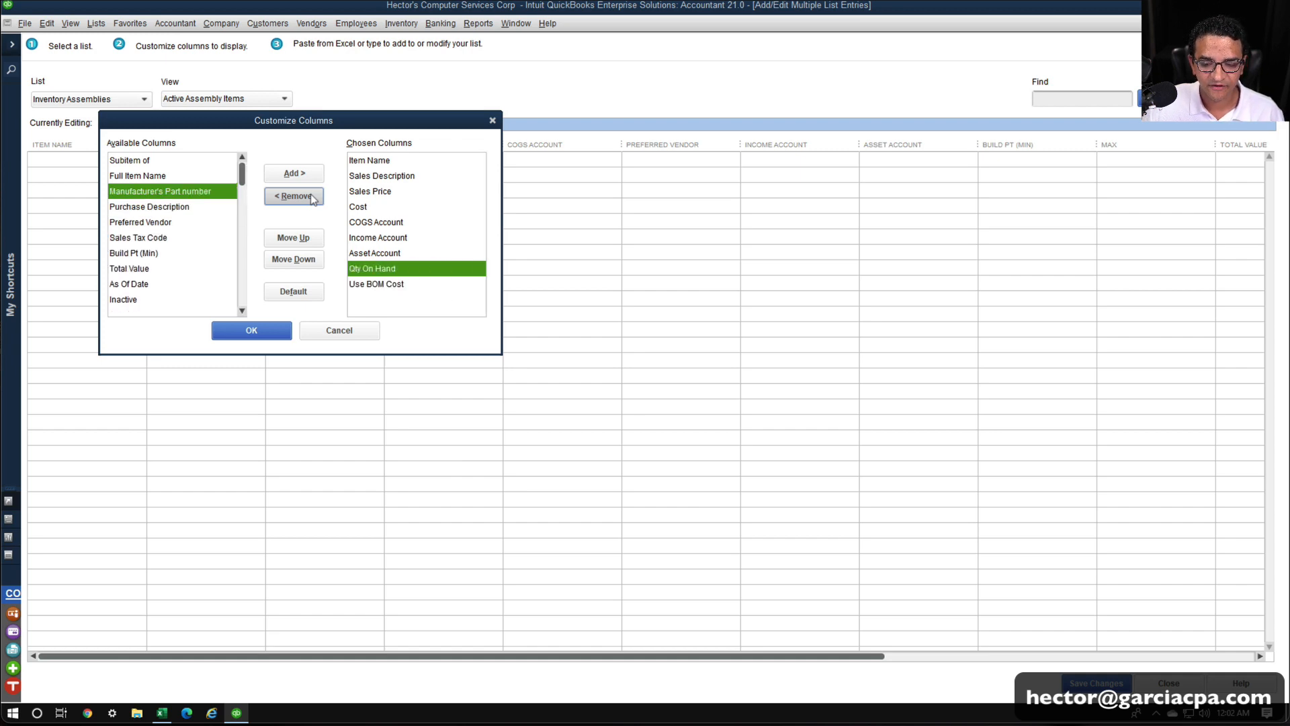
left_click(313, 199)
left_click(313, 199)
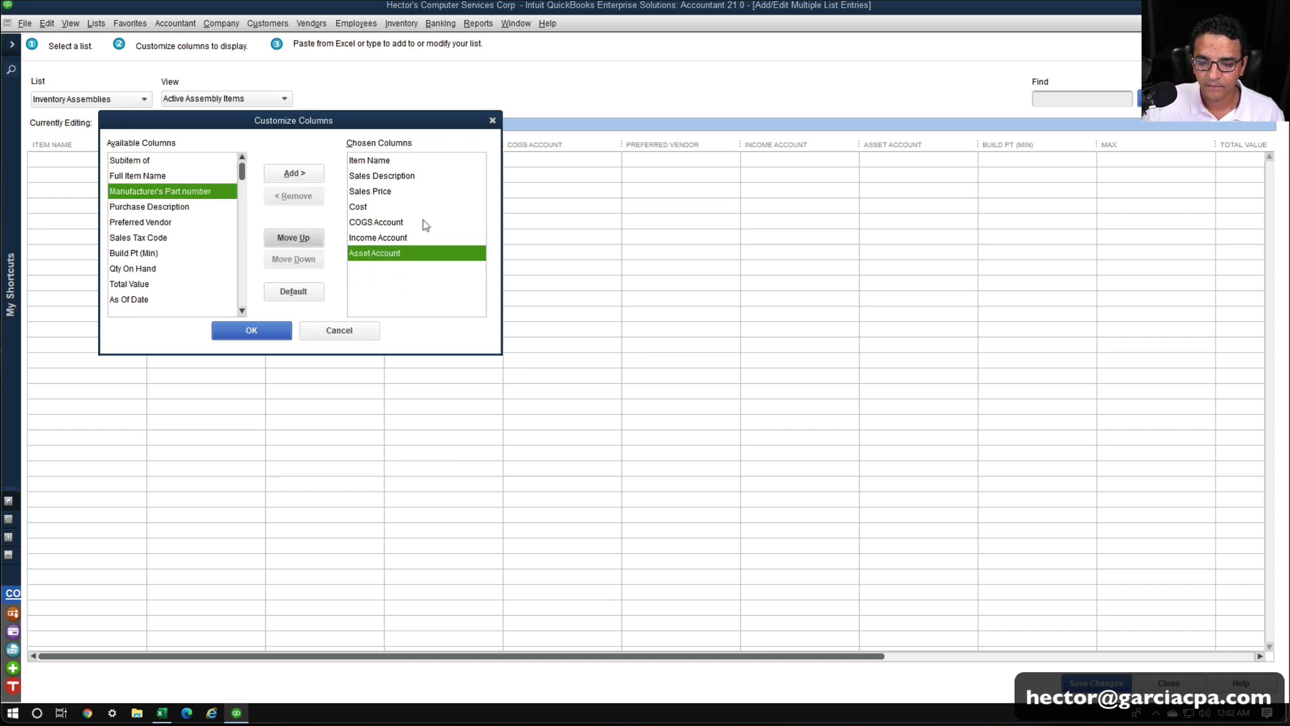
Review the remaining chosen columns, including the COGS, Income and Asset accounts, and apply the column layout.
left_click(390, 161)
left_click(382, 237)
left_click(383, 254)
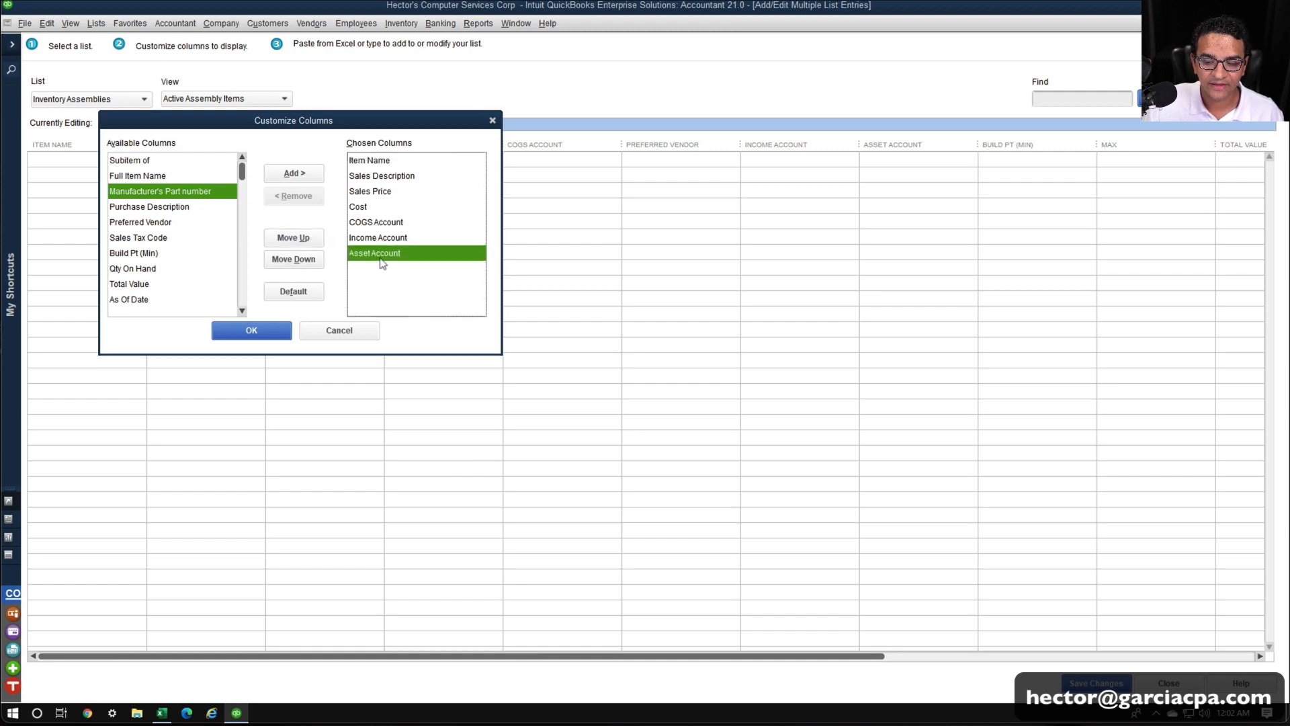
left_click(387, 224)
left_click(250, 329)
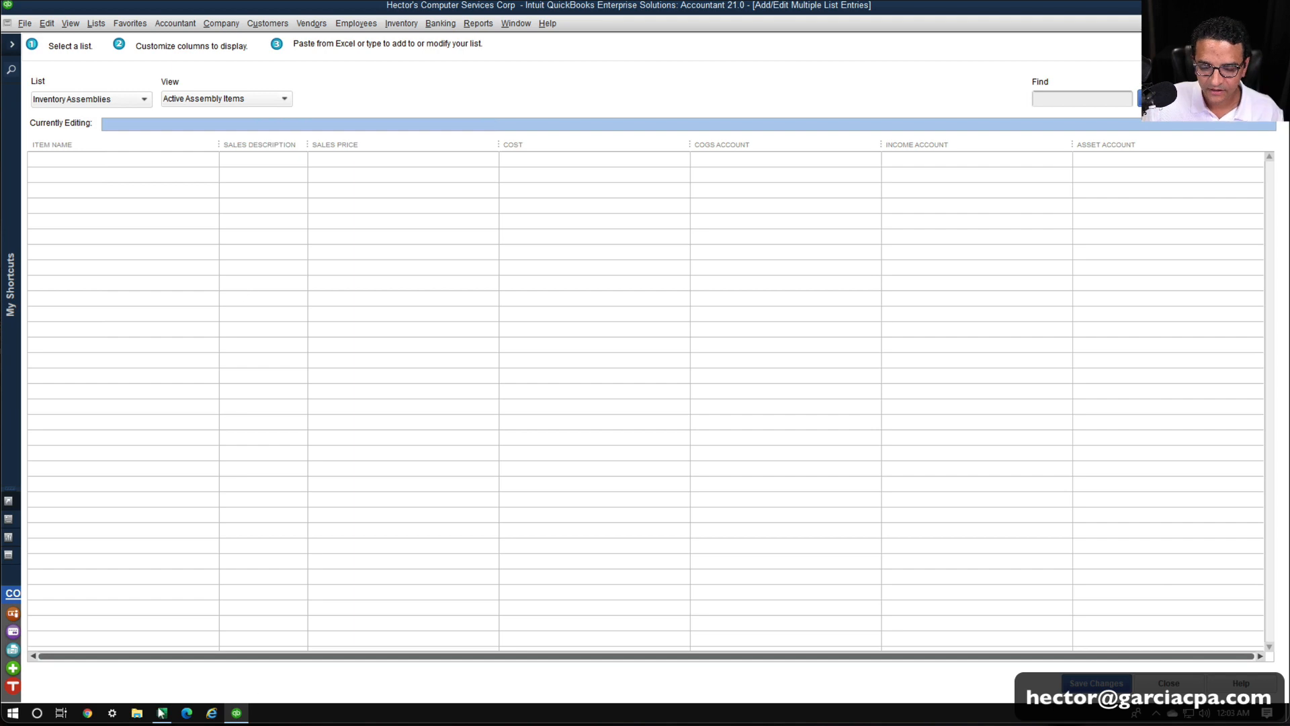
Switch to Excel and copy the three assembly rows A2:D4 in Sheet2, without the header row.
left_click(161, 712)
left_click(138, 363)
left_click_drag(53, 192, 430, 229)
right_click(450, 196)
left_click(482, 222)
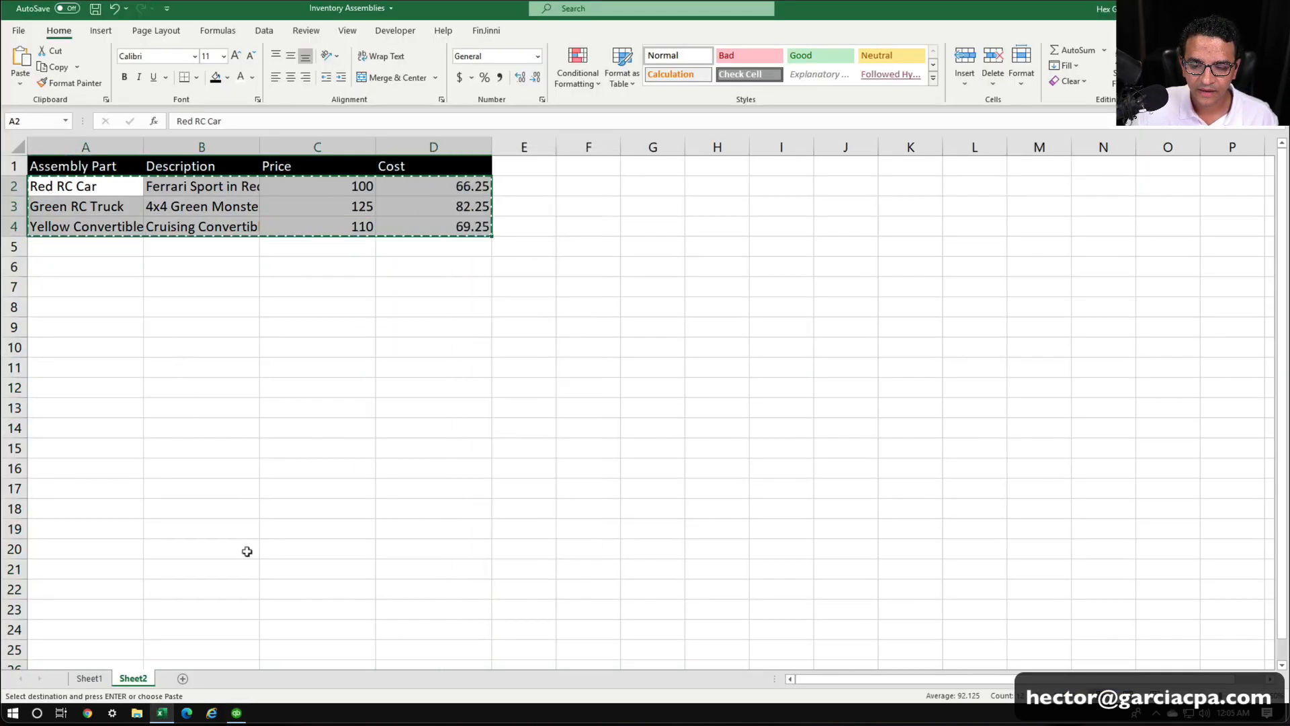
Switch back to QuickBooks and paste the copied assembly rows starting at the first Item Name cell.
left_click(236, 712)
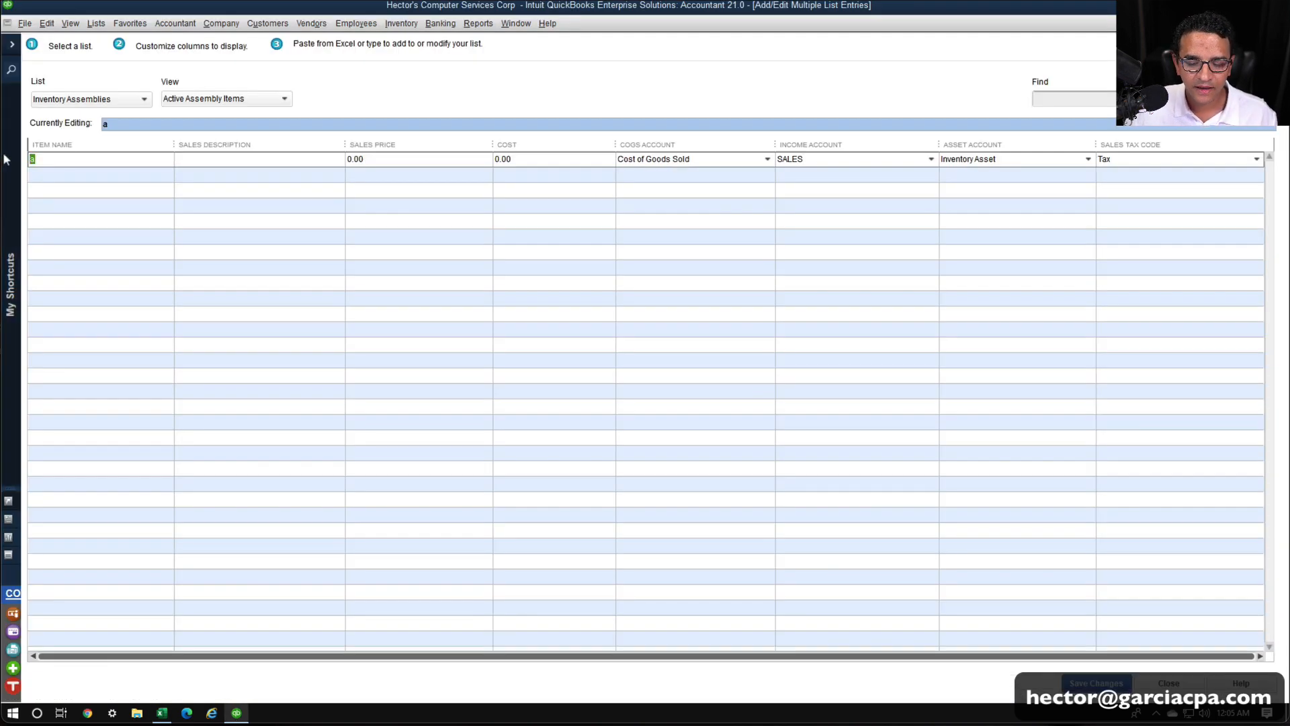
right_click(47, 158)
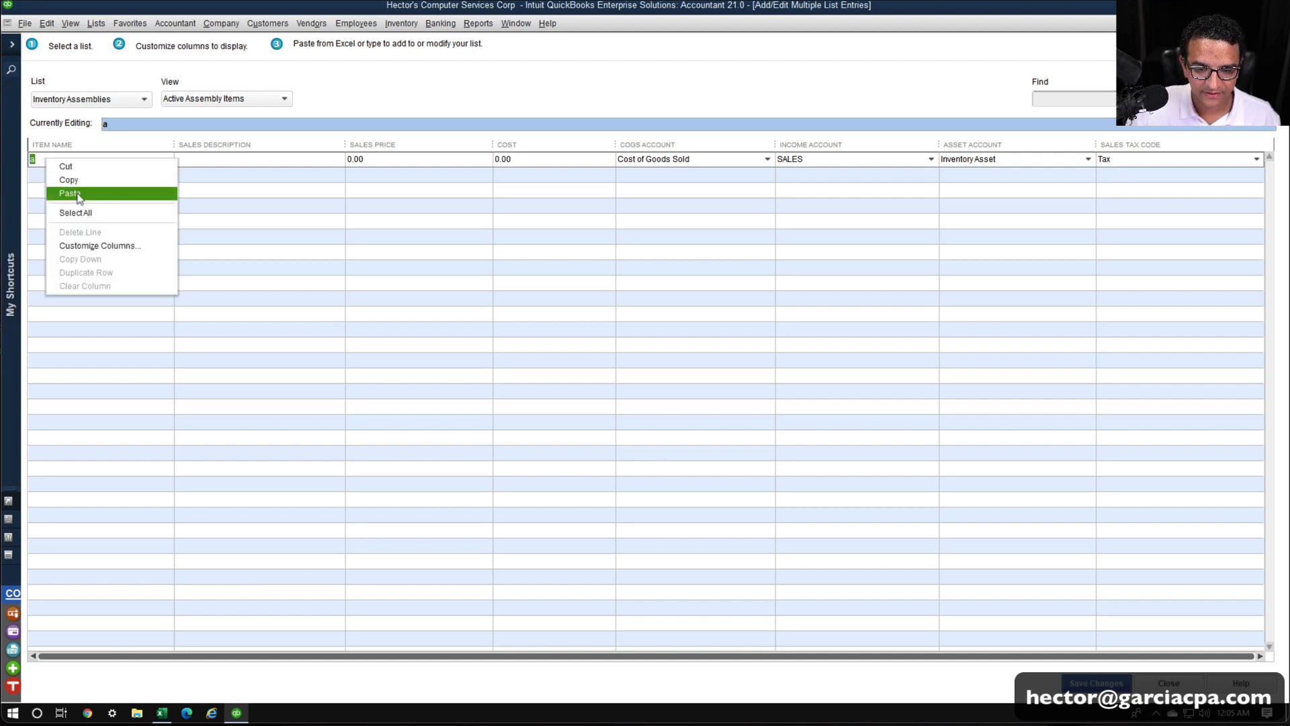
left_click(70, 194)
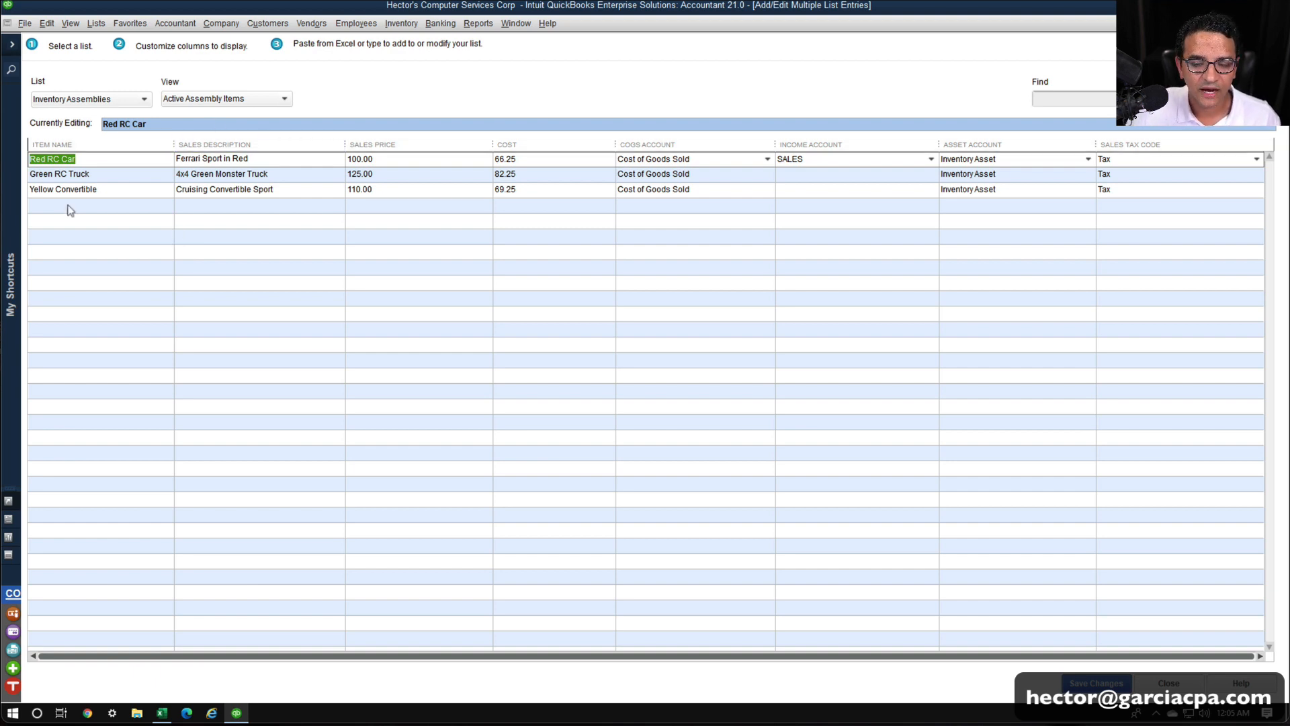
Copy the SALES income account of Red RC Car down to the other assembly rows.
left_click(699, 161)
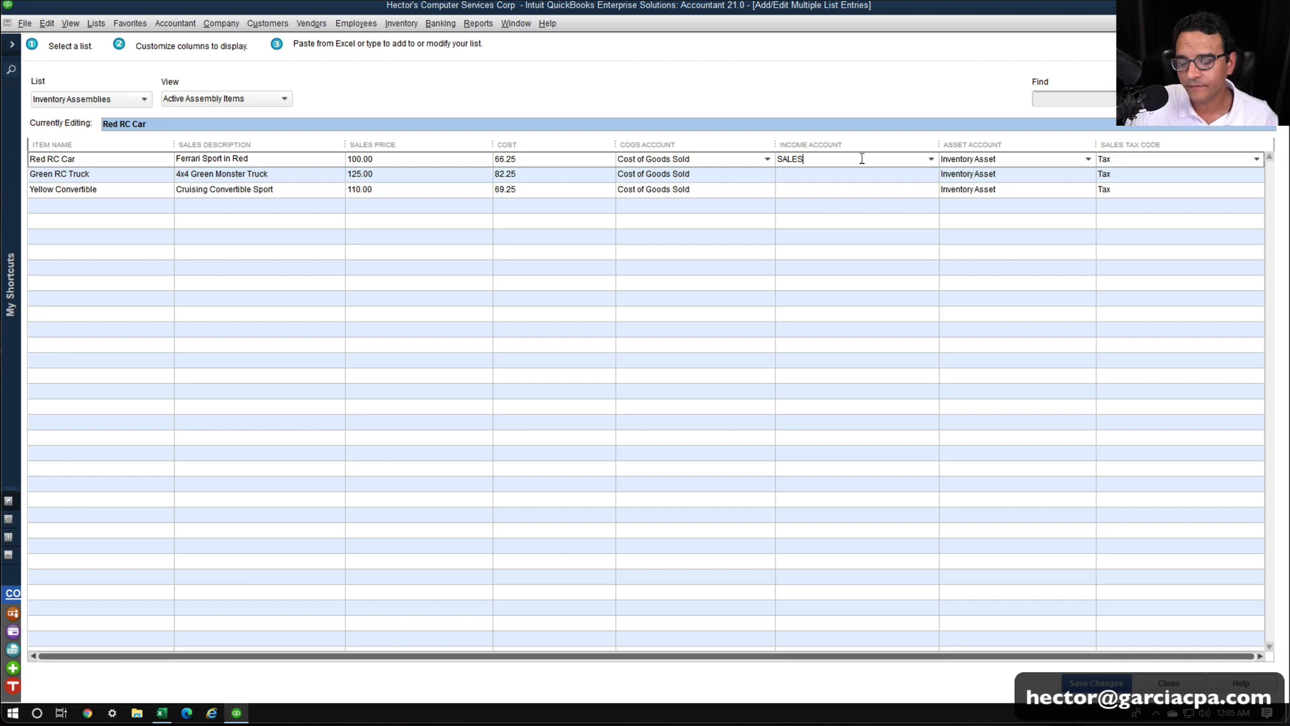
right_click(832, 164)
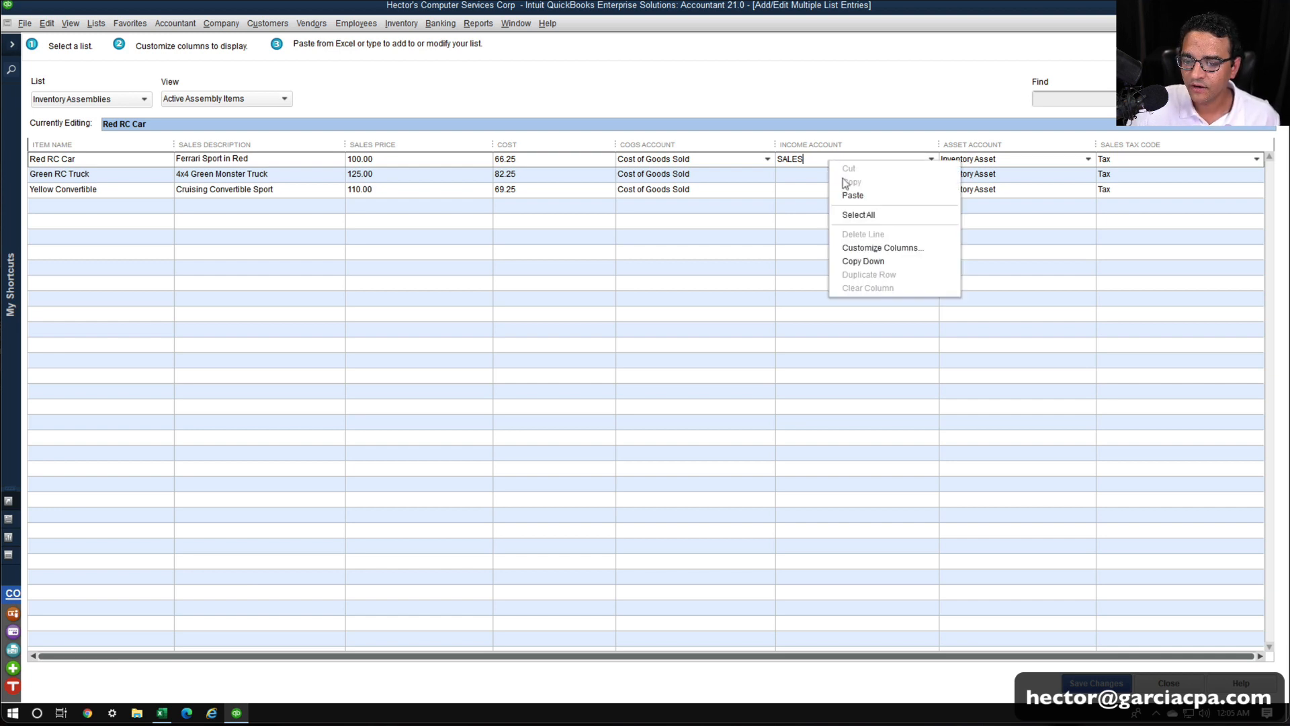
left_click(869, 262)
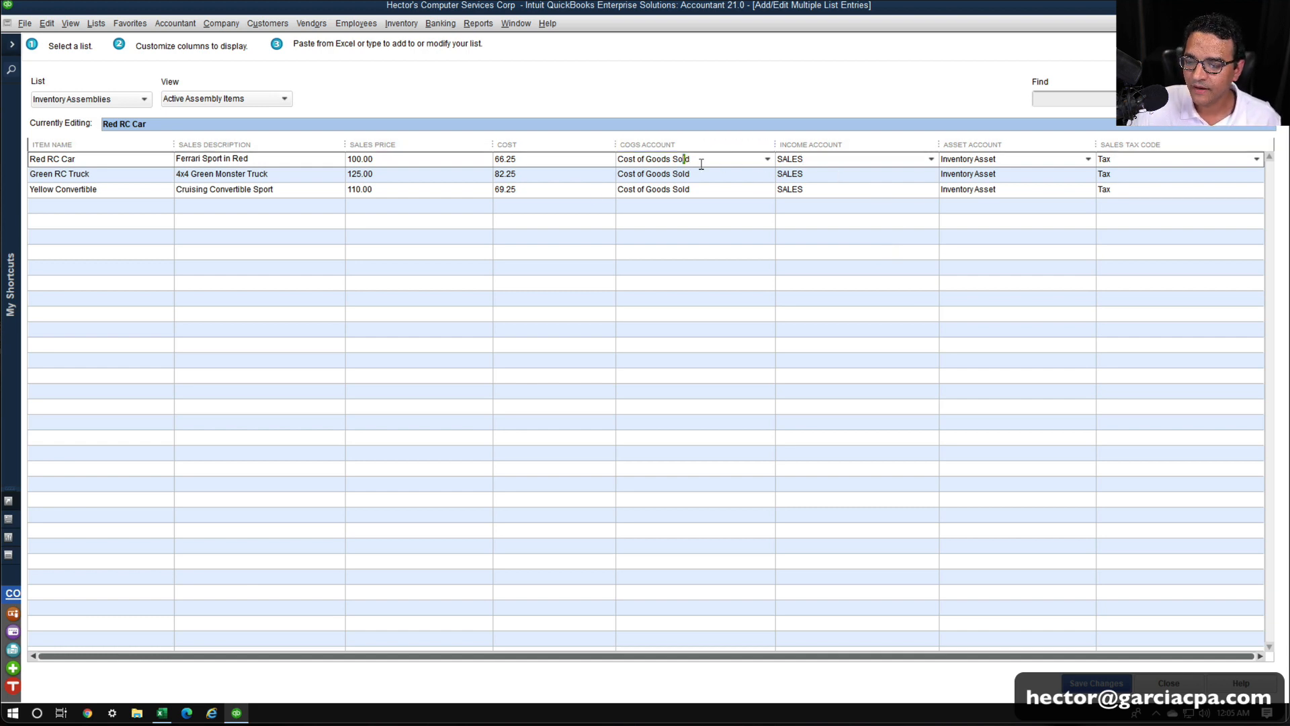
Check the asset account entries, save the new assembly items and dismiss the confirmation.
left_click(1062, 173)
left_click(1061, 174)
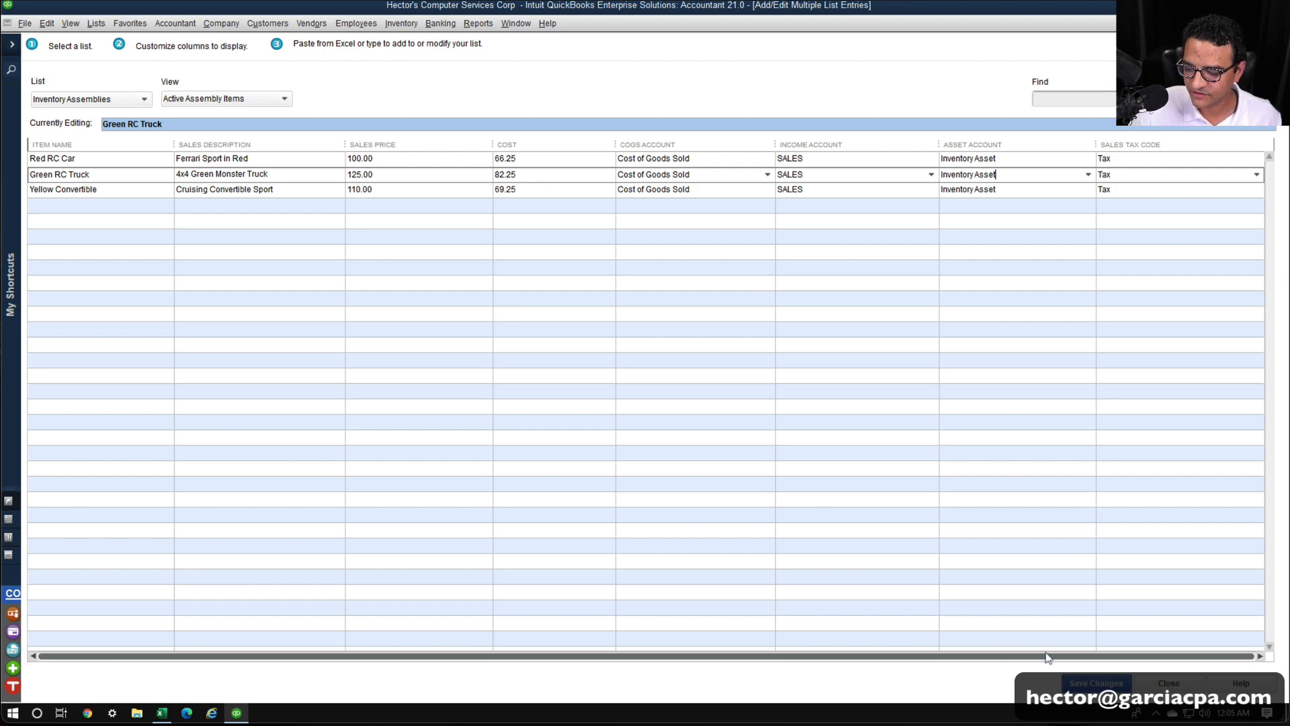
left_click(1102, 682)
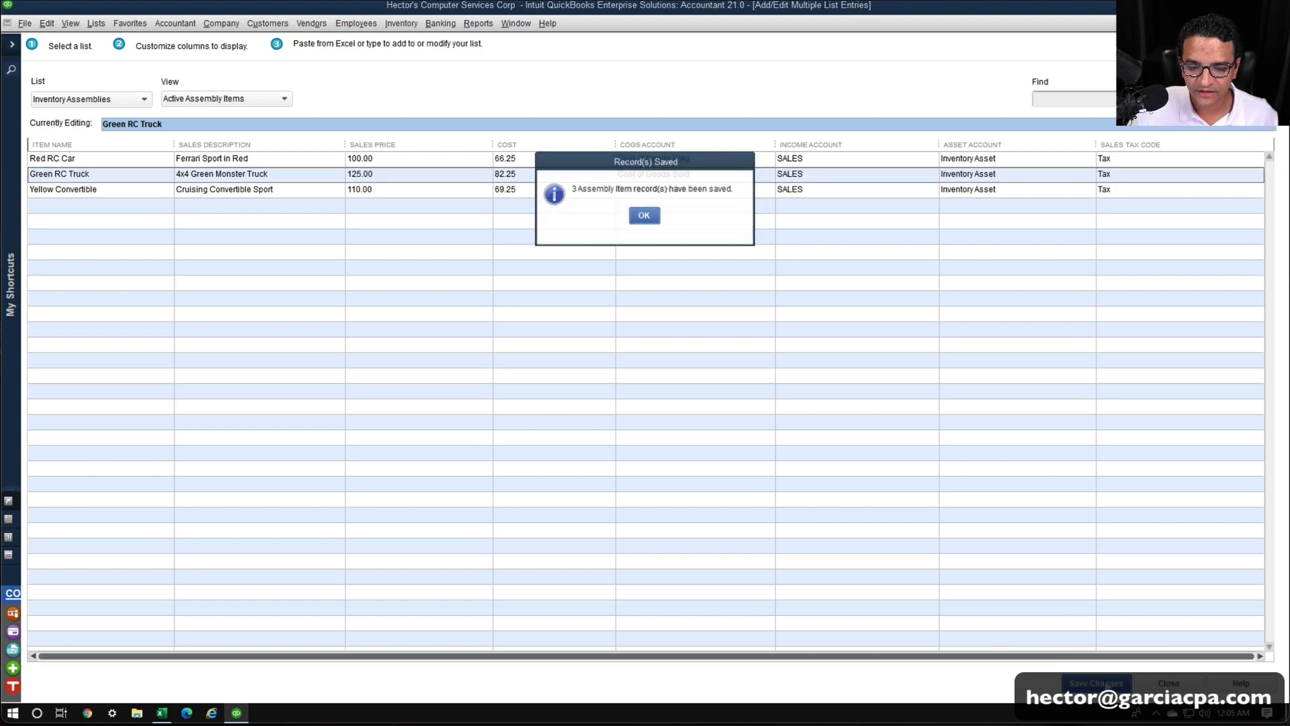
left_click(645, 217)
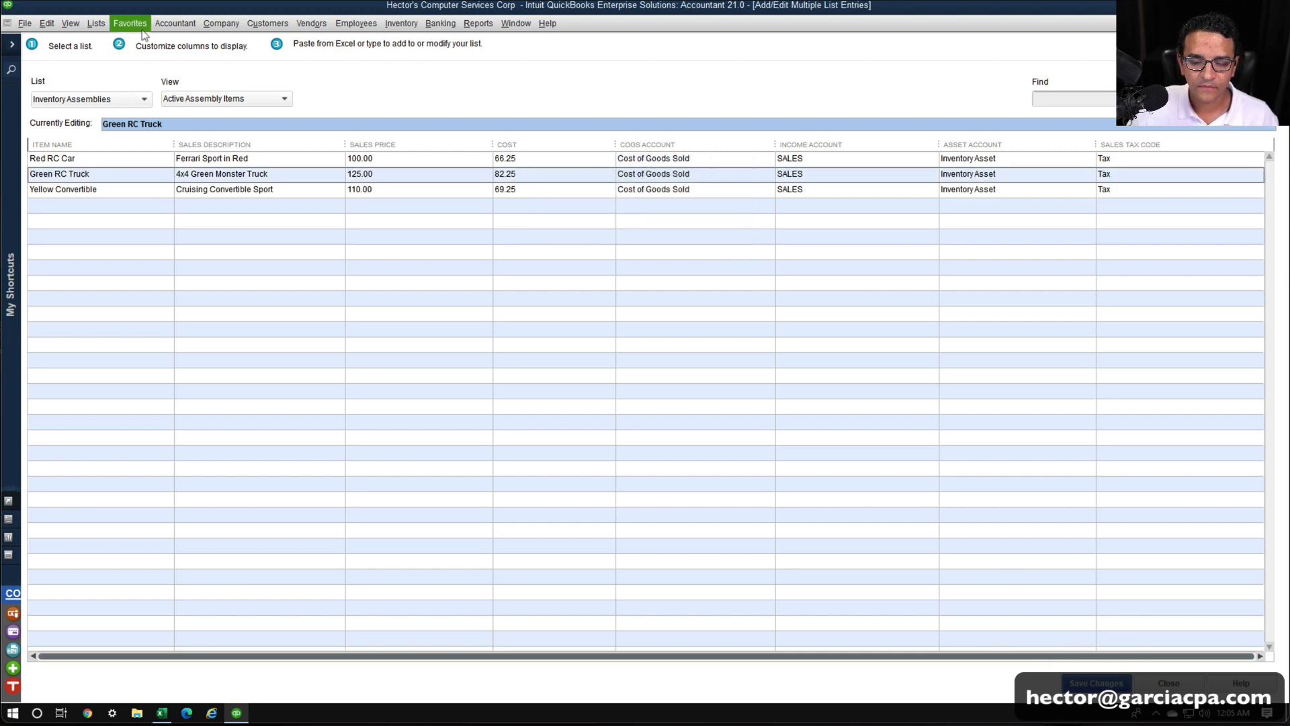
Open the Item List at full size and widen its Type column to check the types of the new assemblies.
key("Escape")
left_click(102, 22)
left_click(97, 55)
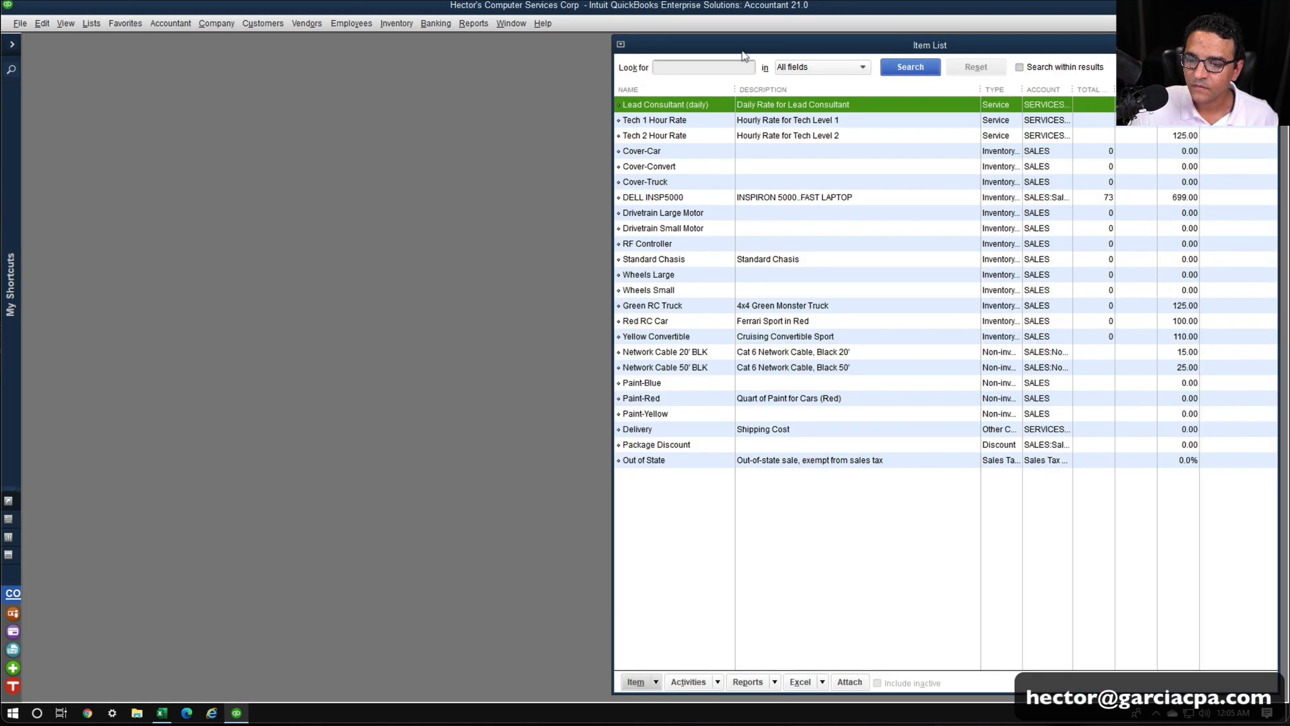
double_click(741, 45)
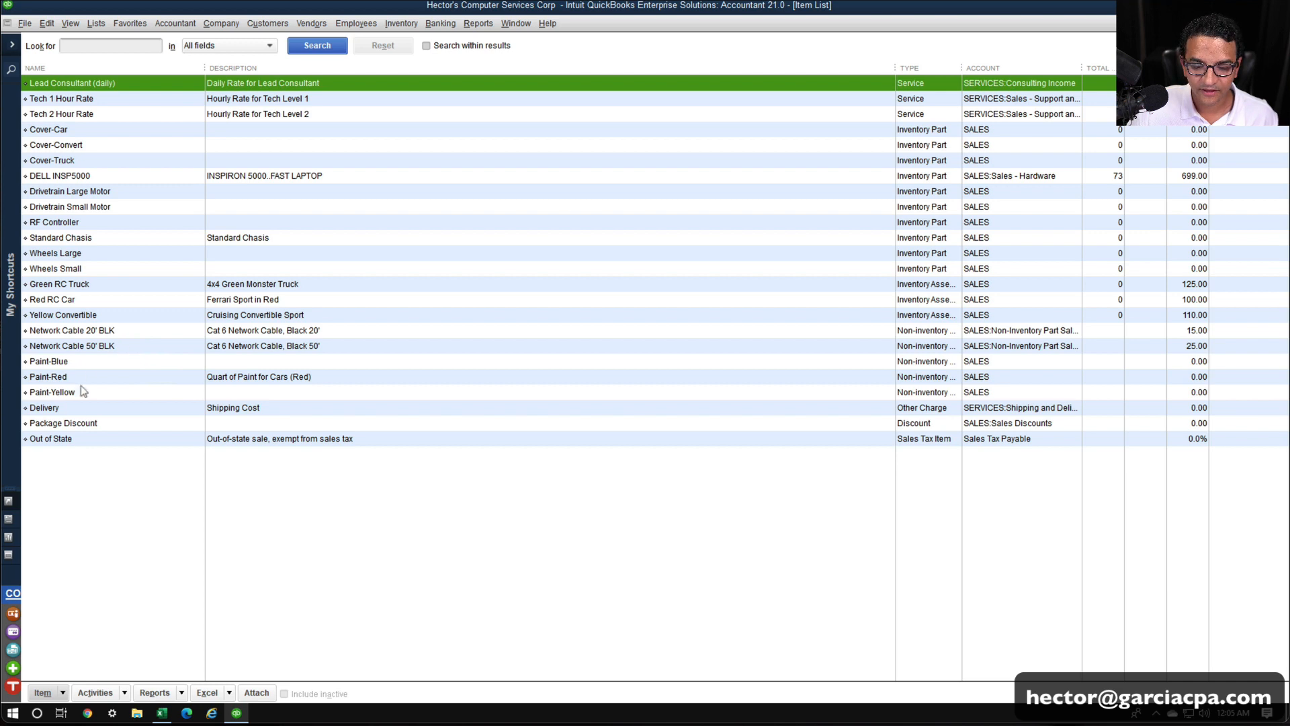
left_click_drag(962, 67, 1017, 67)
left_click(935, 285)
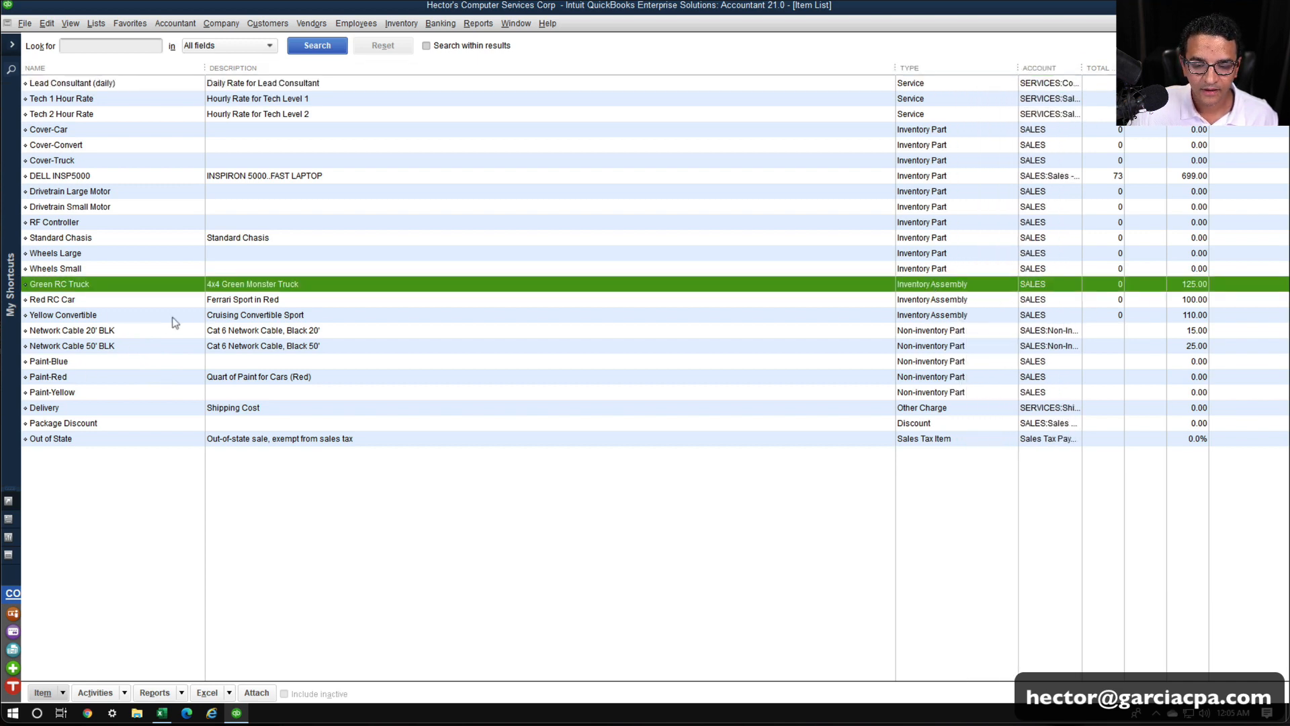
Open the Green RC Truck assembly, inspect its cost and Bill of Materials, and close it without changes.
left_click(88, 287)
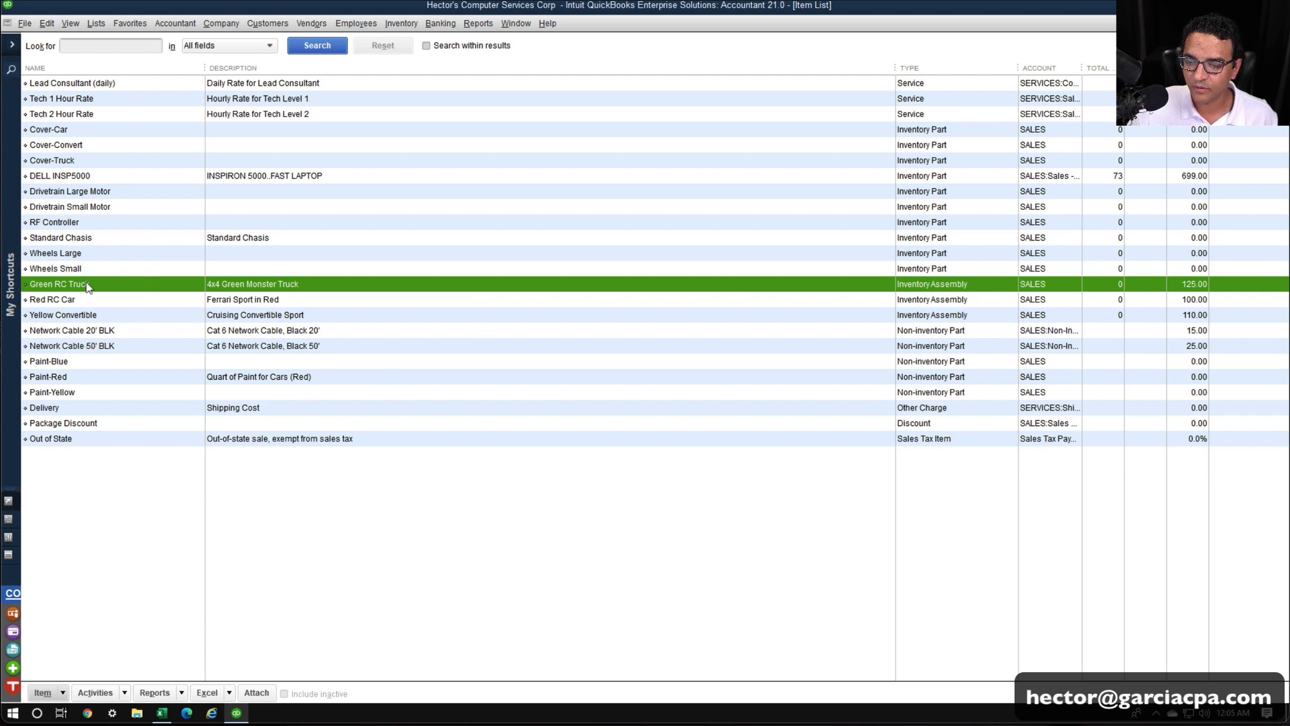
double_click(87, 287)
left_click_drag(162, 212, 233, 216)
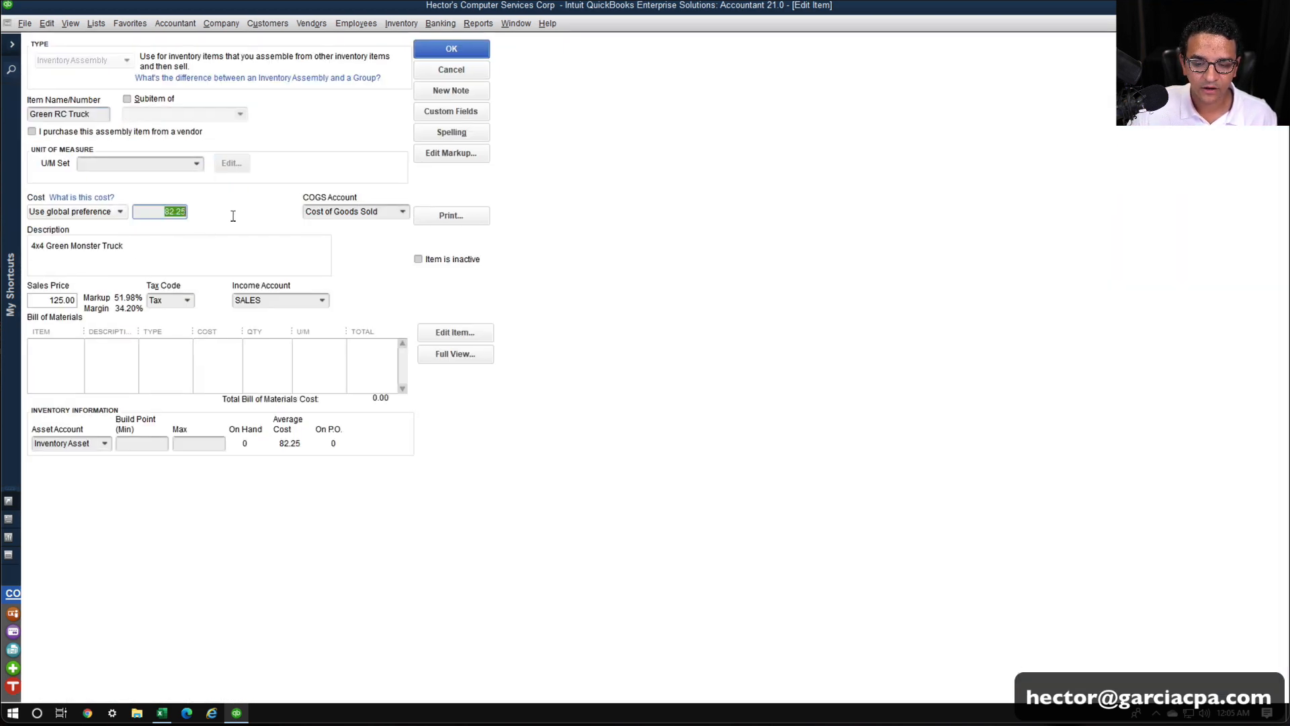
left_click(40, 346)
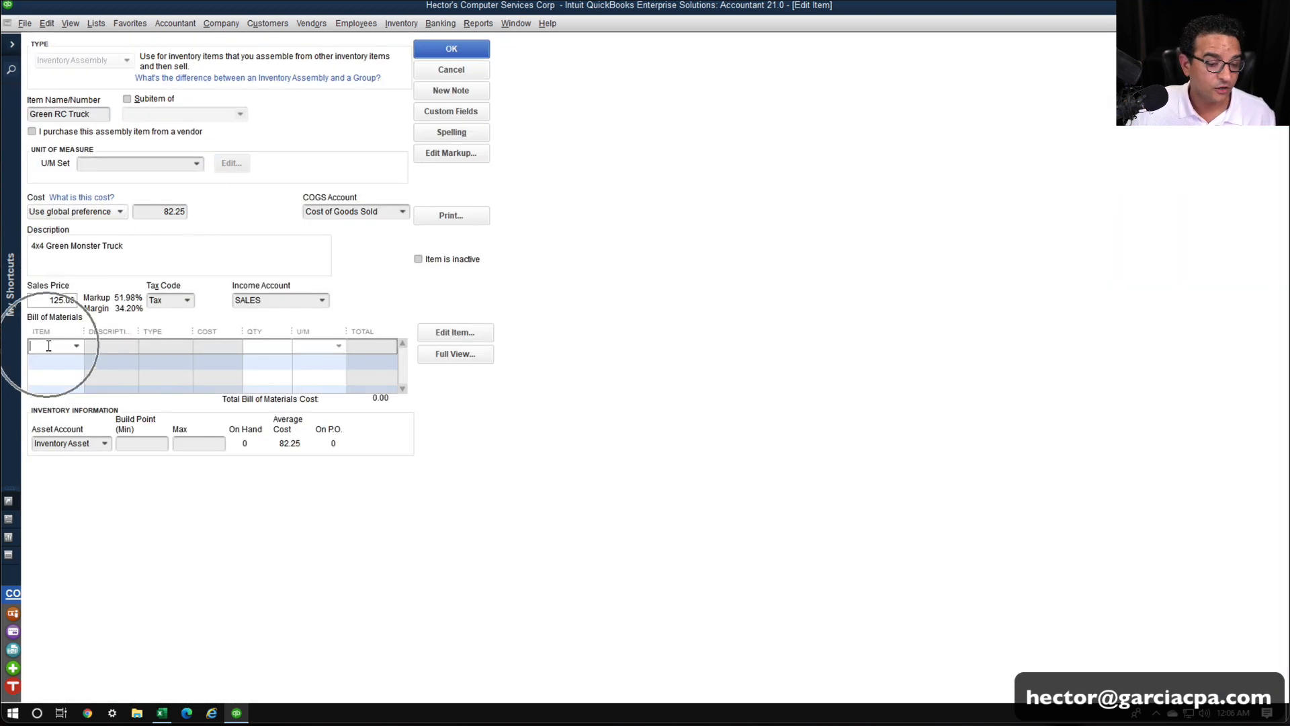
left_click(462, 69)
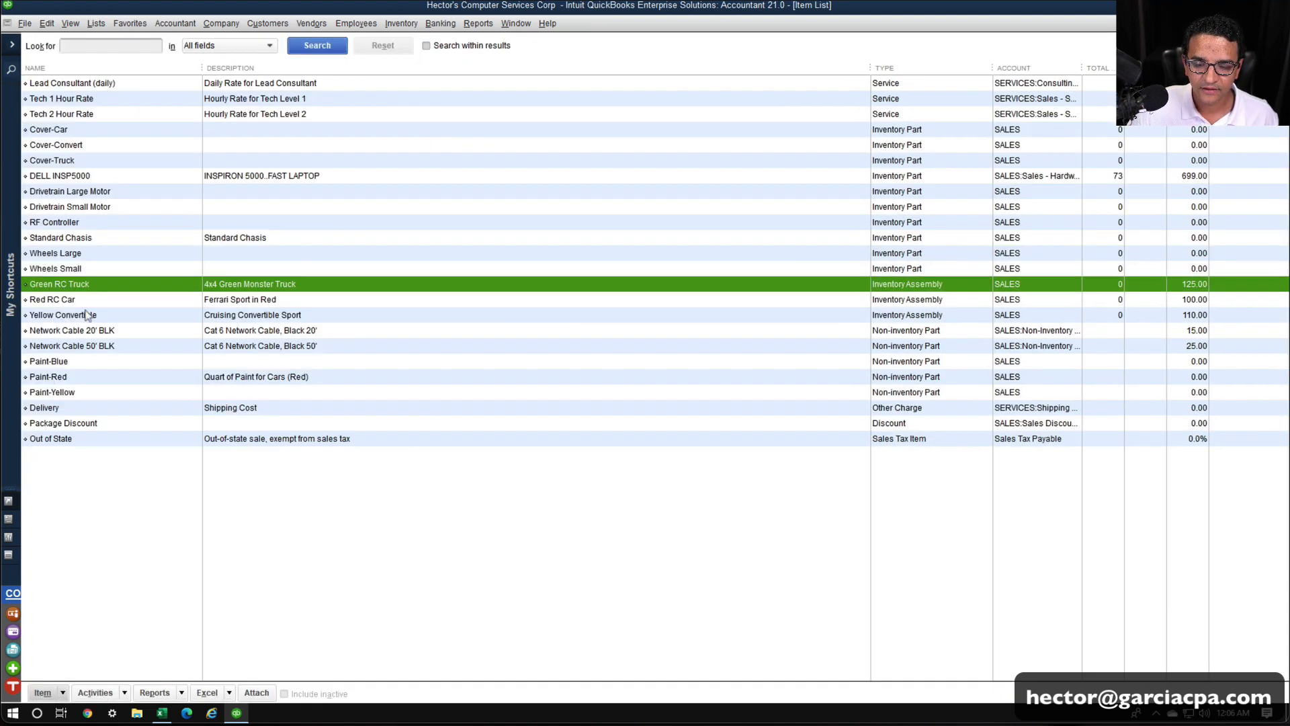
Open the Red RC Car assembly, inspect its Bill of Materials, and close it without changes.
double_click(108, 300)
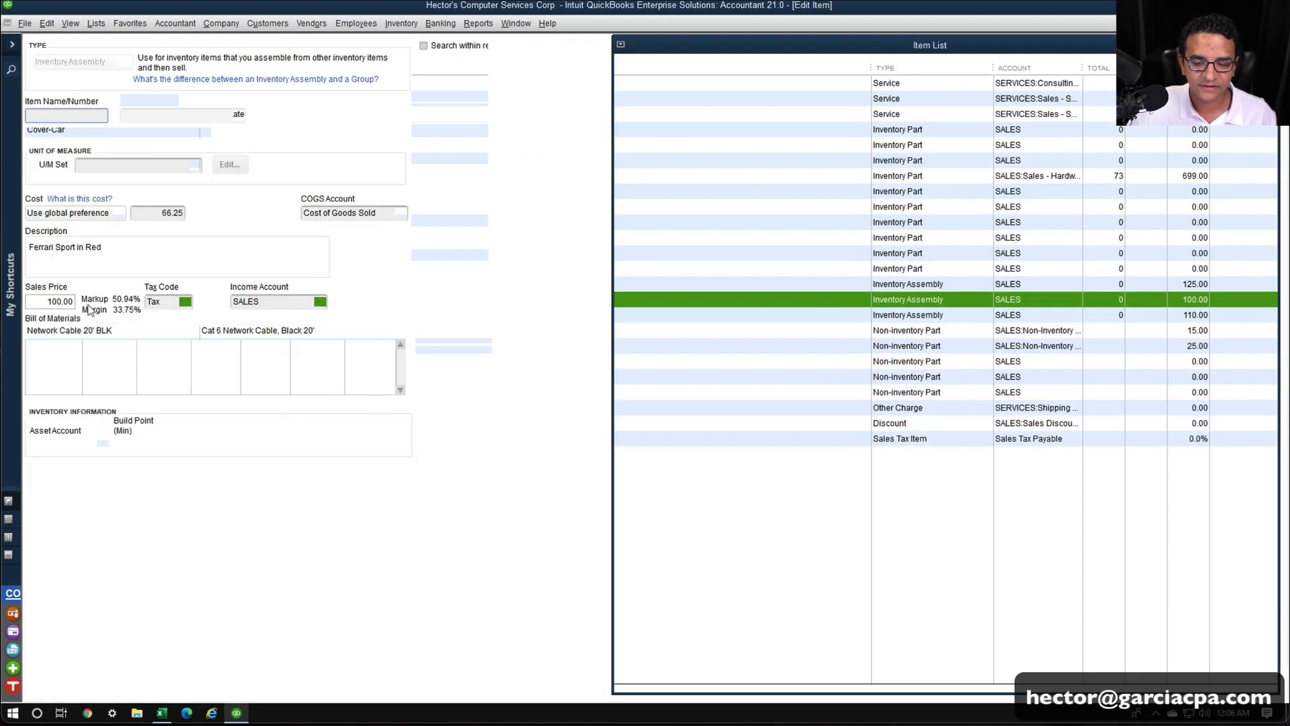
left_click(70, 345)
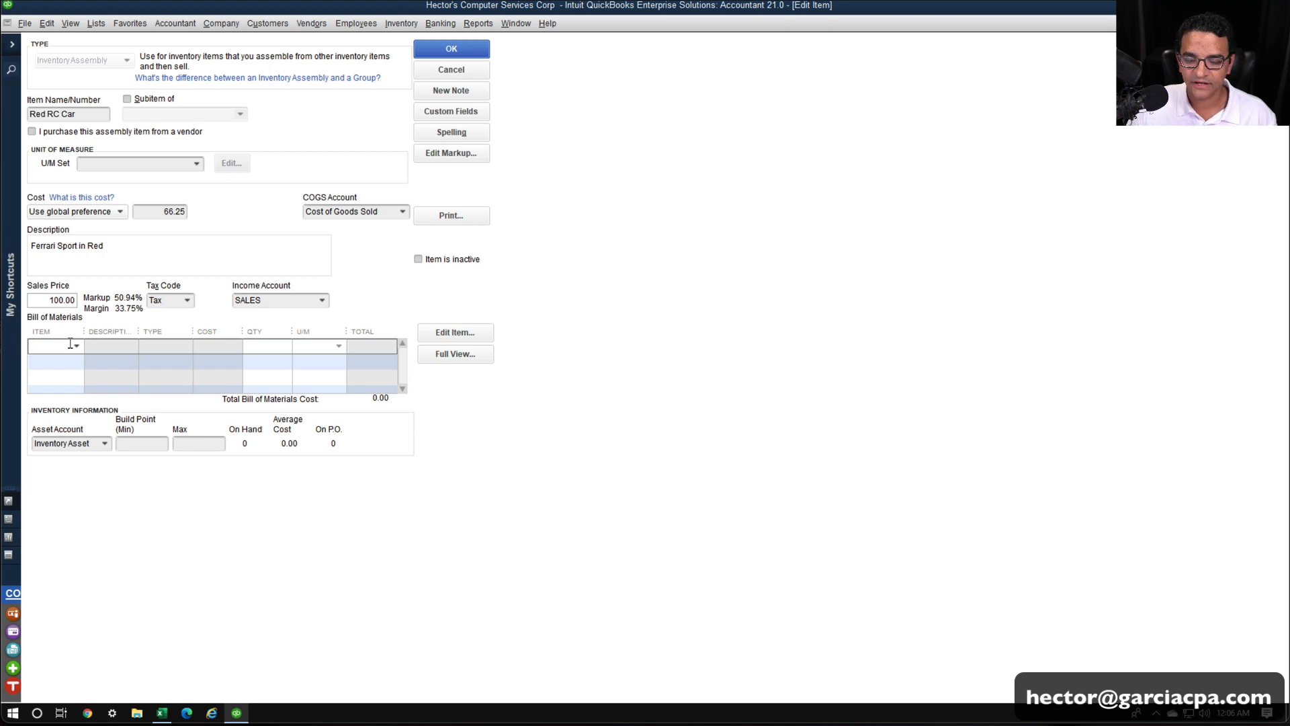
left_click(470, 72)
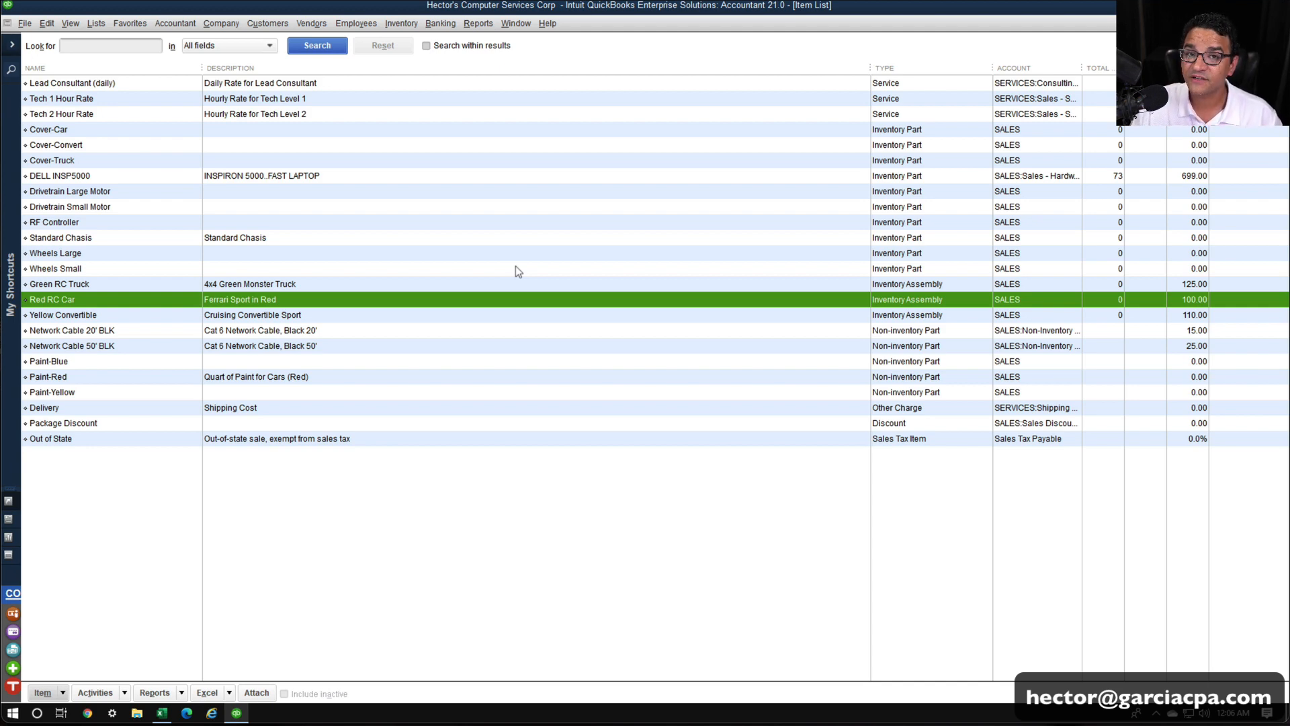
Open the Red RC Car assembly for editing and bring up its component list on Sheet1 of the Excel Inventory Assemblies workbook.
double_click(269, 300)
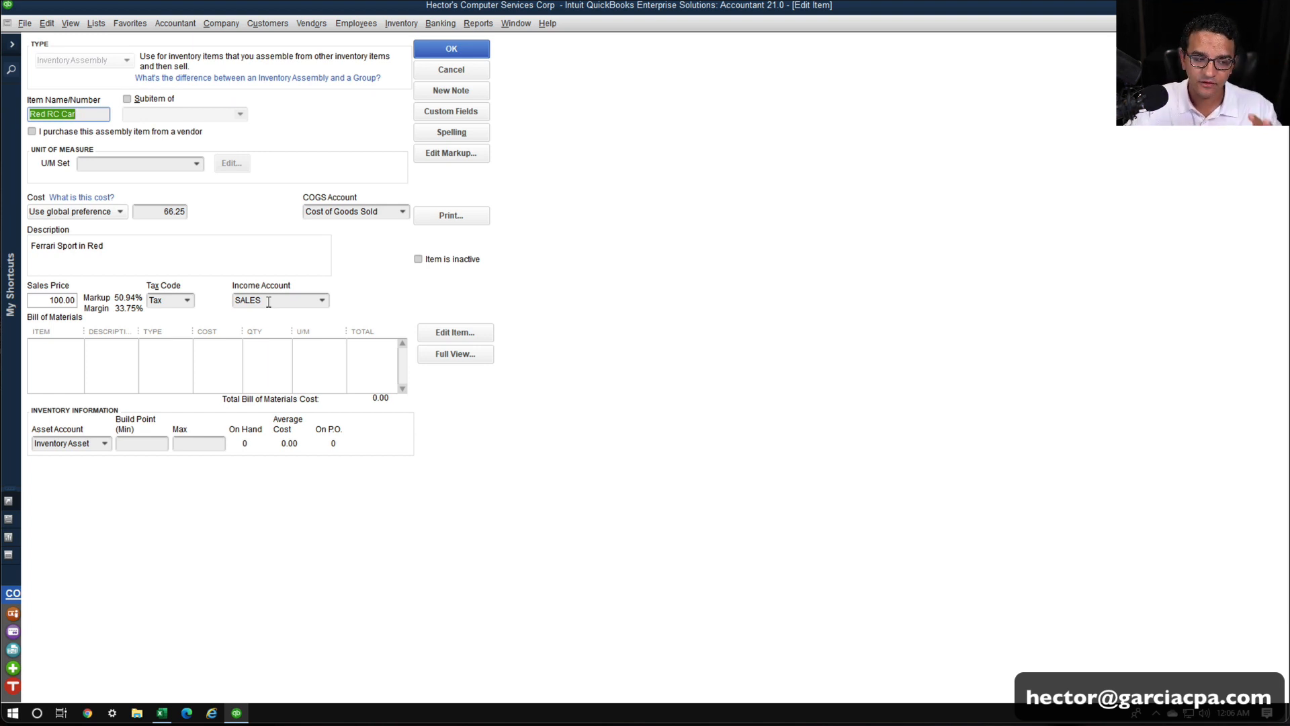
left_click(162, 714)
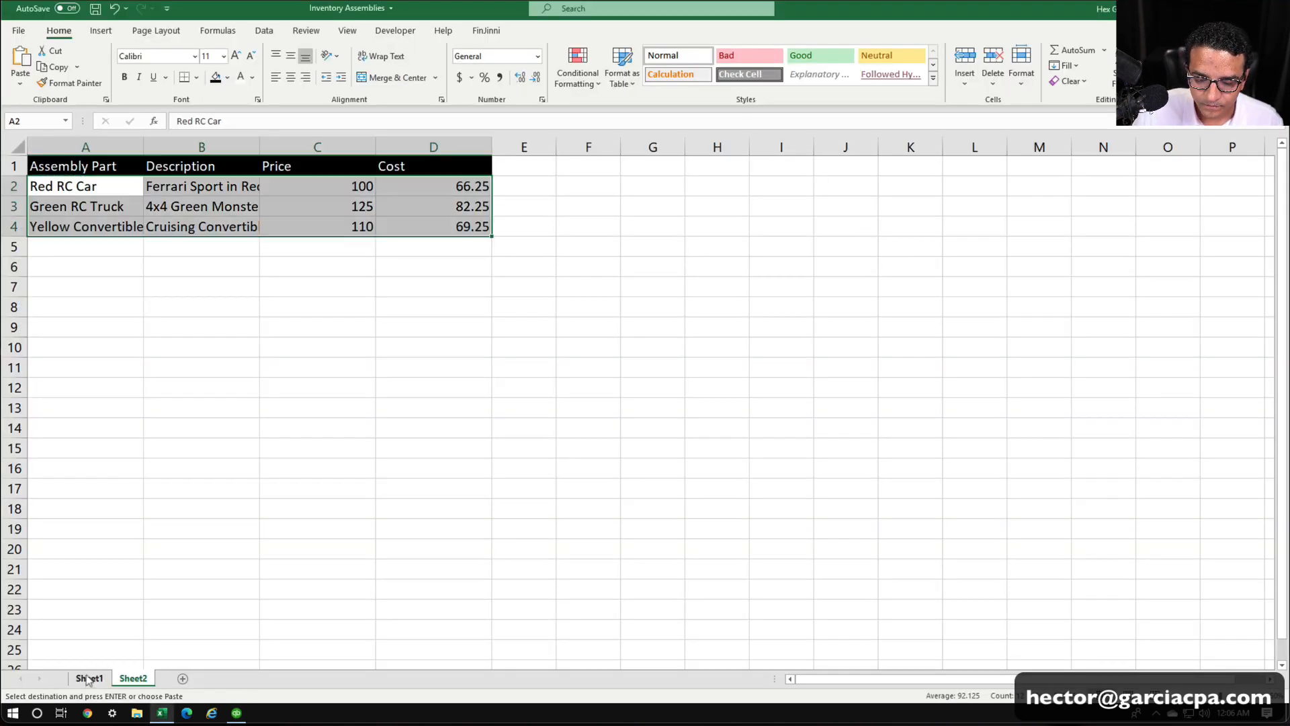
left_click(89, 678)
scroll(849, 274, "up", 4)
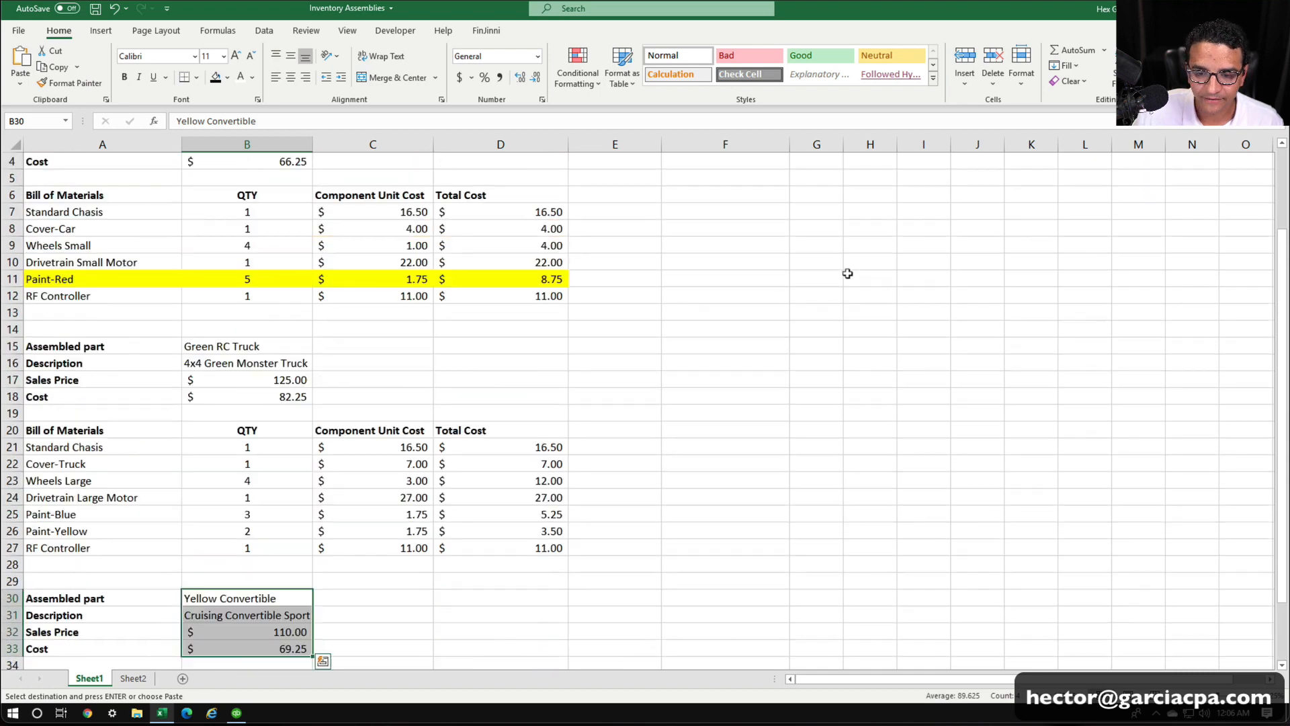
left_click(758, 288)
Resize and arrange the QuickBooks and Excel windows side by side, keeping the item form and the component list in view.
left_click(1243, 8)
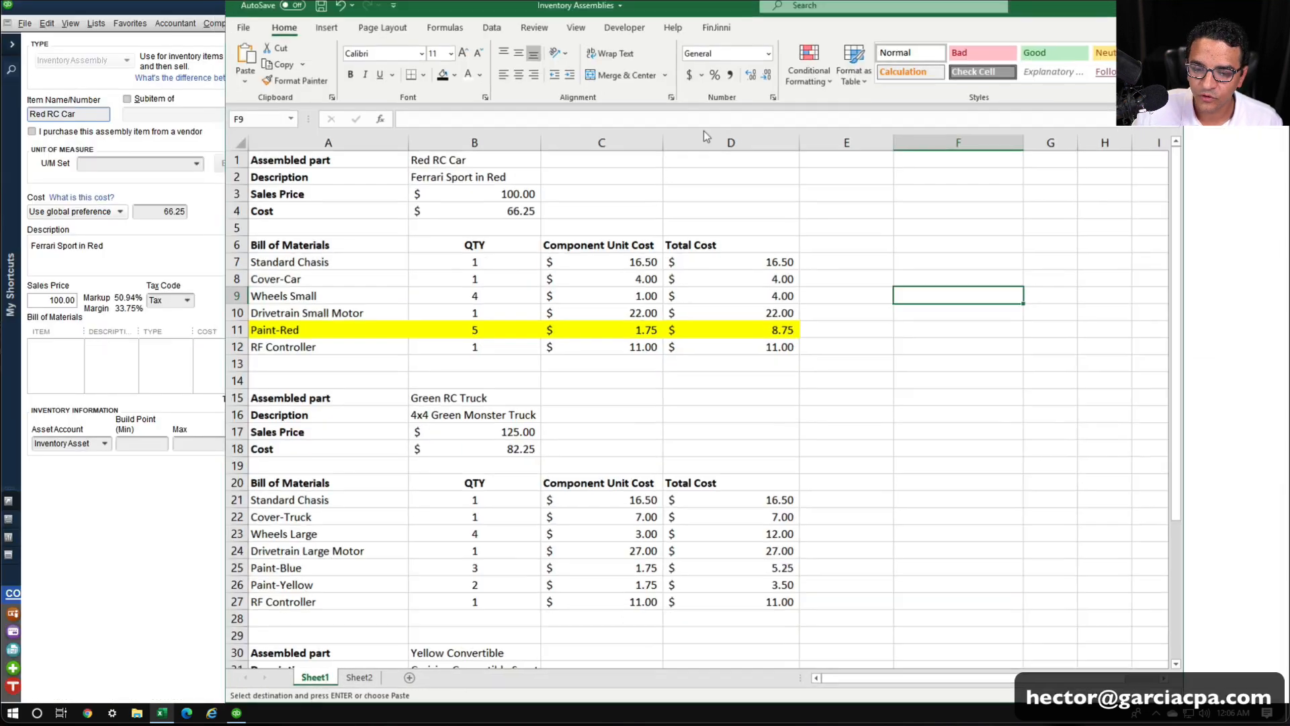
left_click_drag(429, 12, 1003, 25)
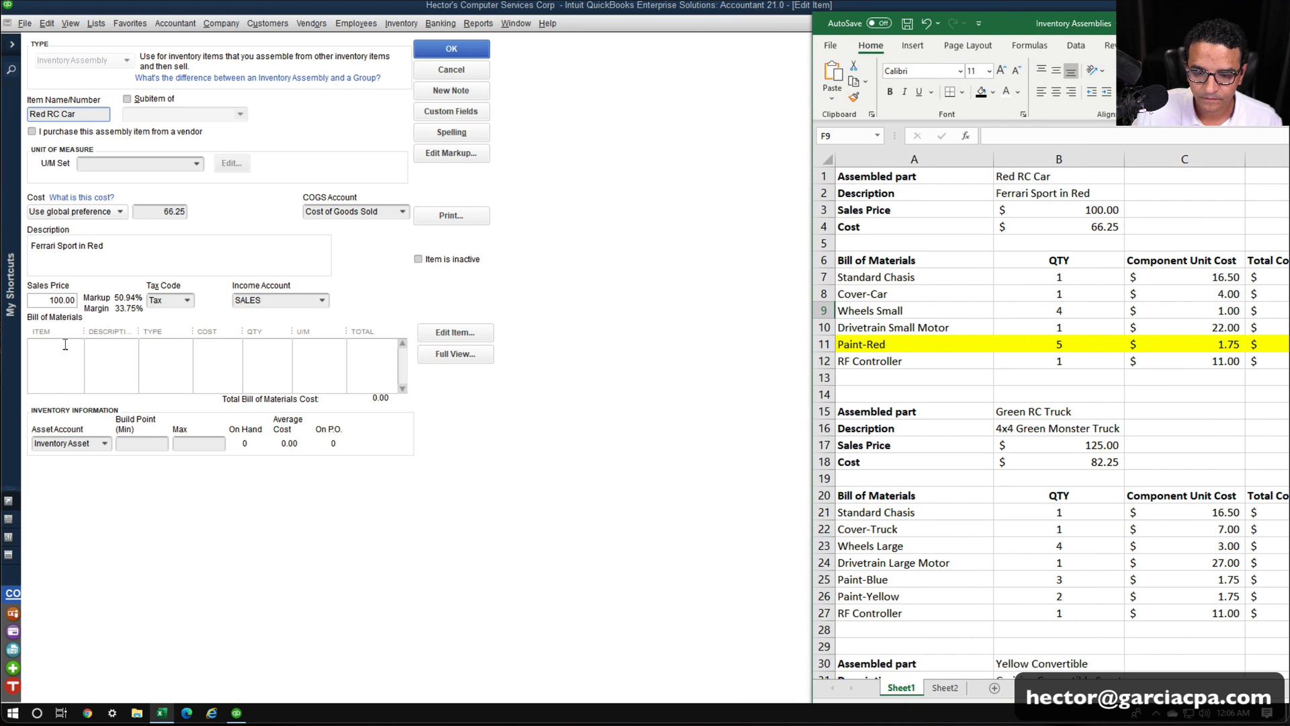
left_click(490, 320)
left_click(1243, 7)
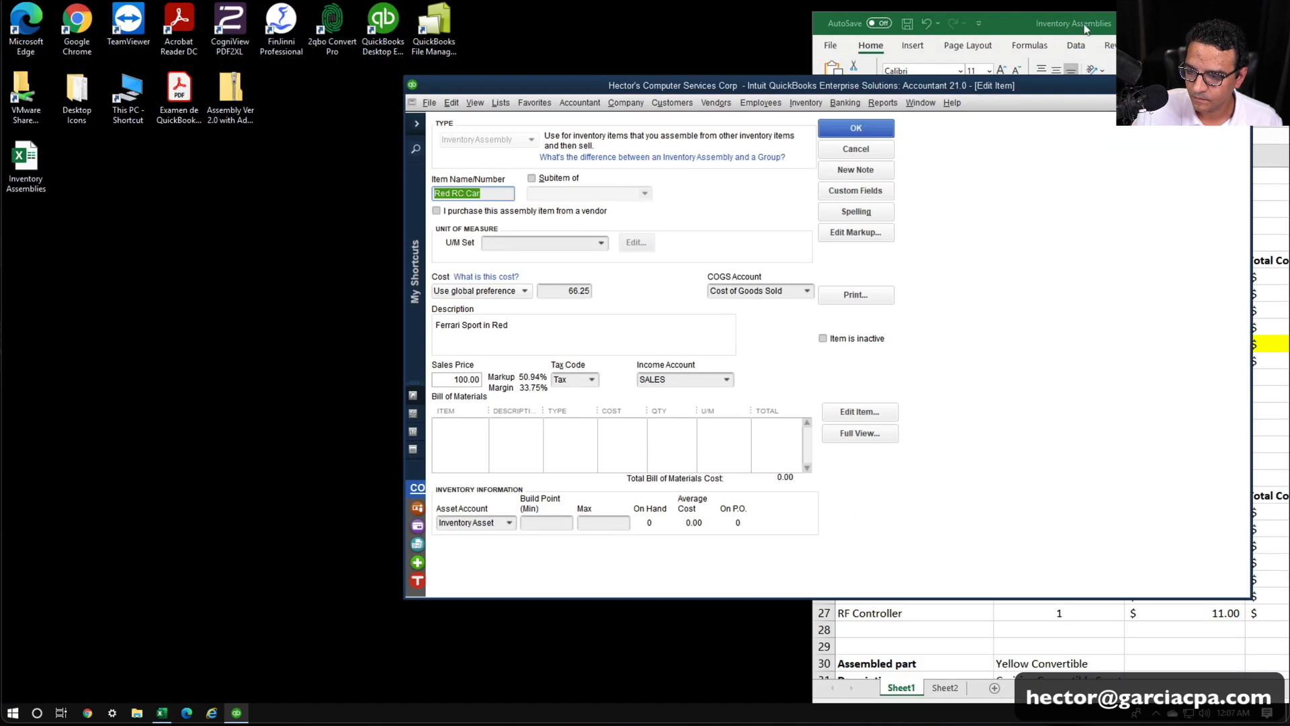
left_click_drag(988, 87, 582, 18)
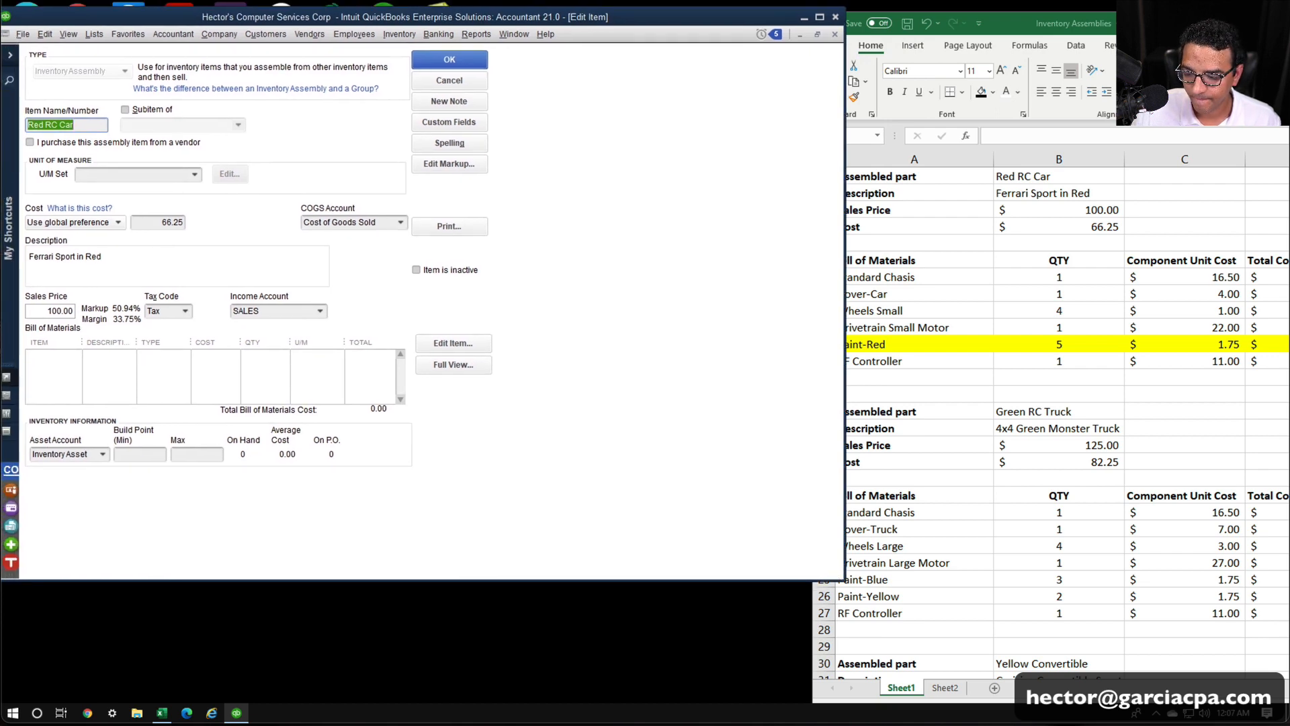
left_click_drag(846, 580, 875, 710)
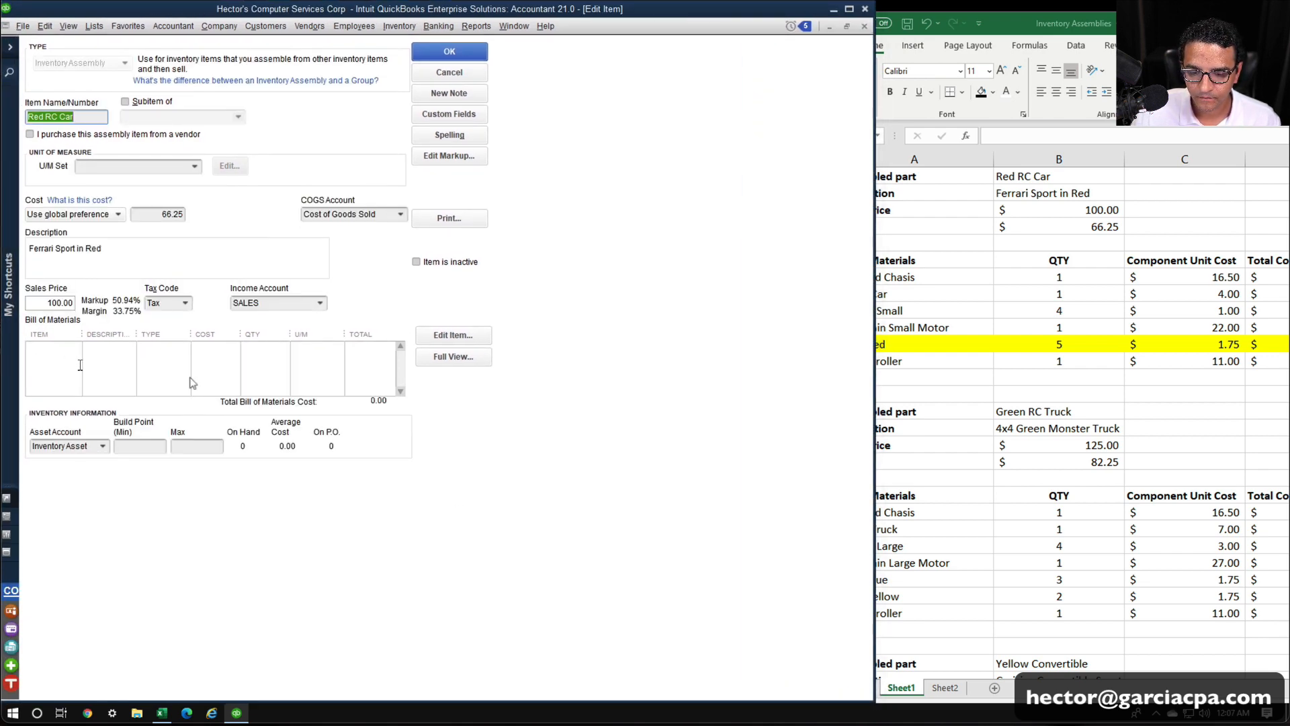
left_click(899, 311)
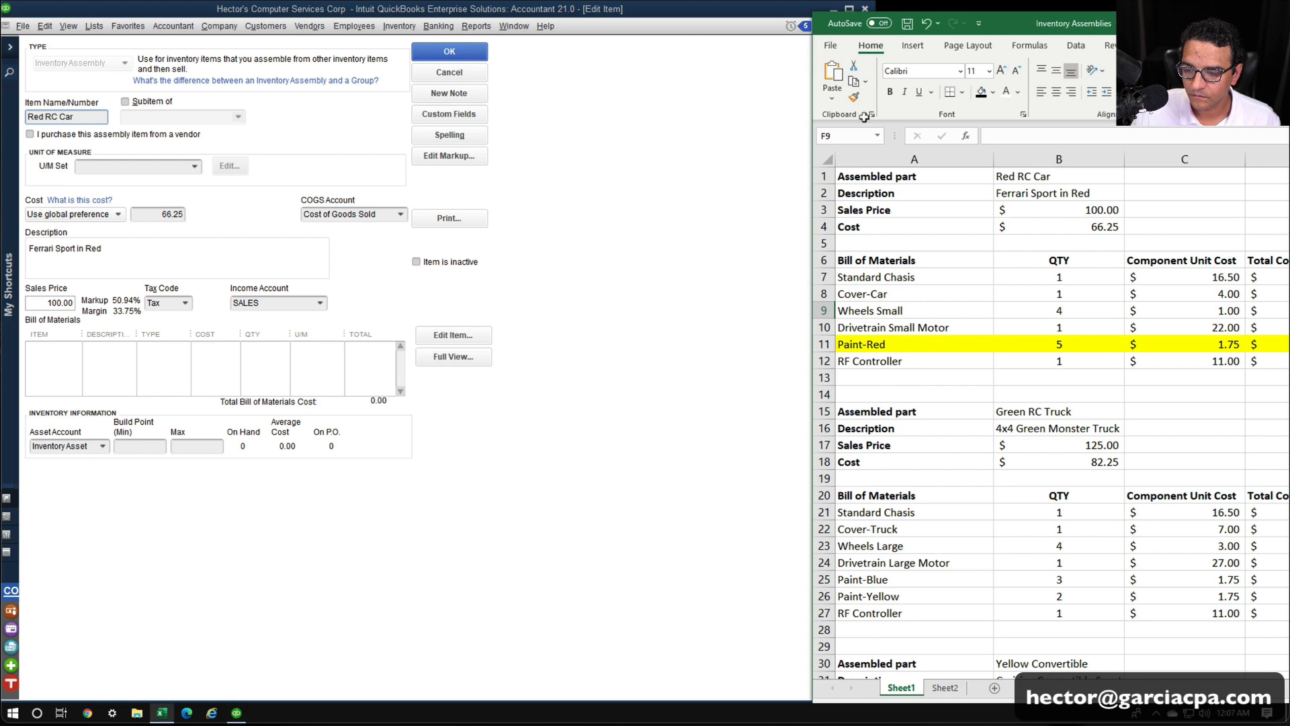
left_click_drag(814, 15, 873, 10)
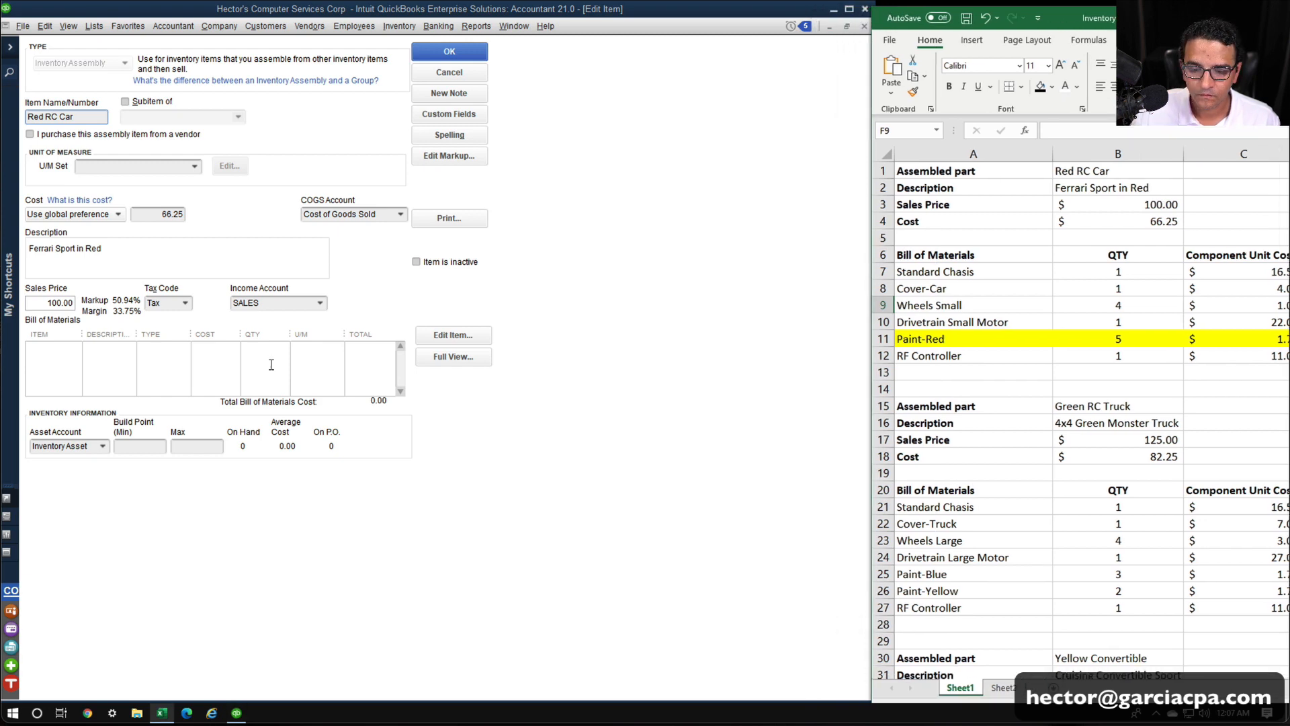
left_click(41, 347)
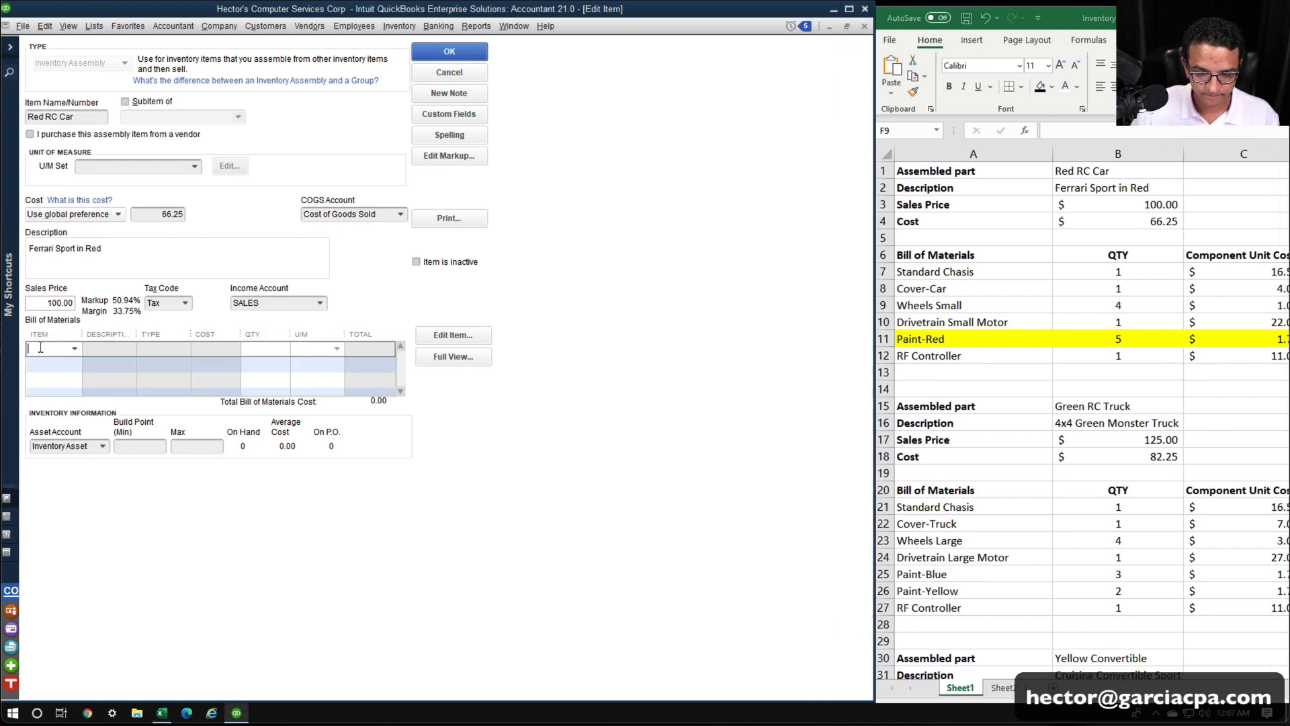
type("Red")
left_click(65, 401)
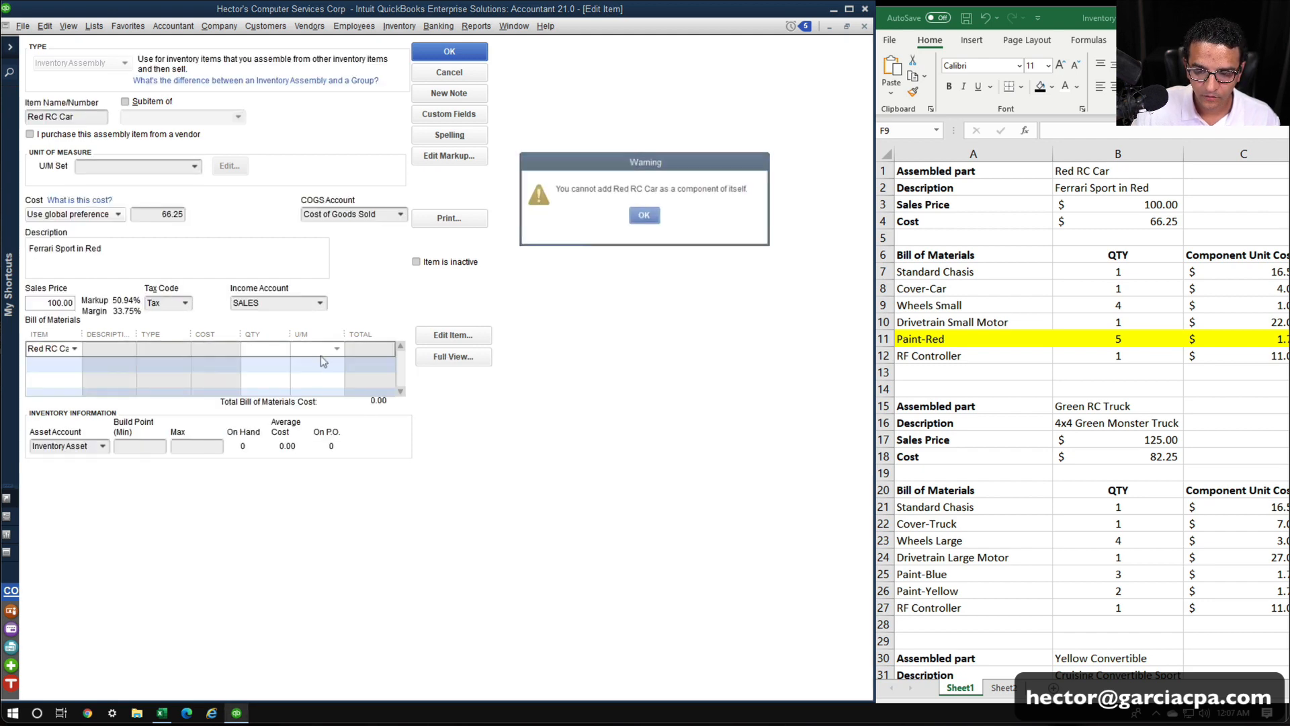
left_click(648, 216)
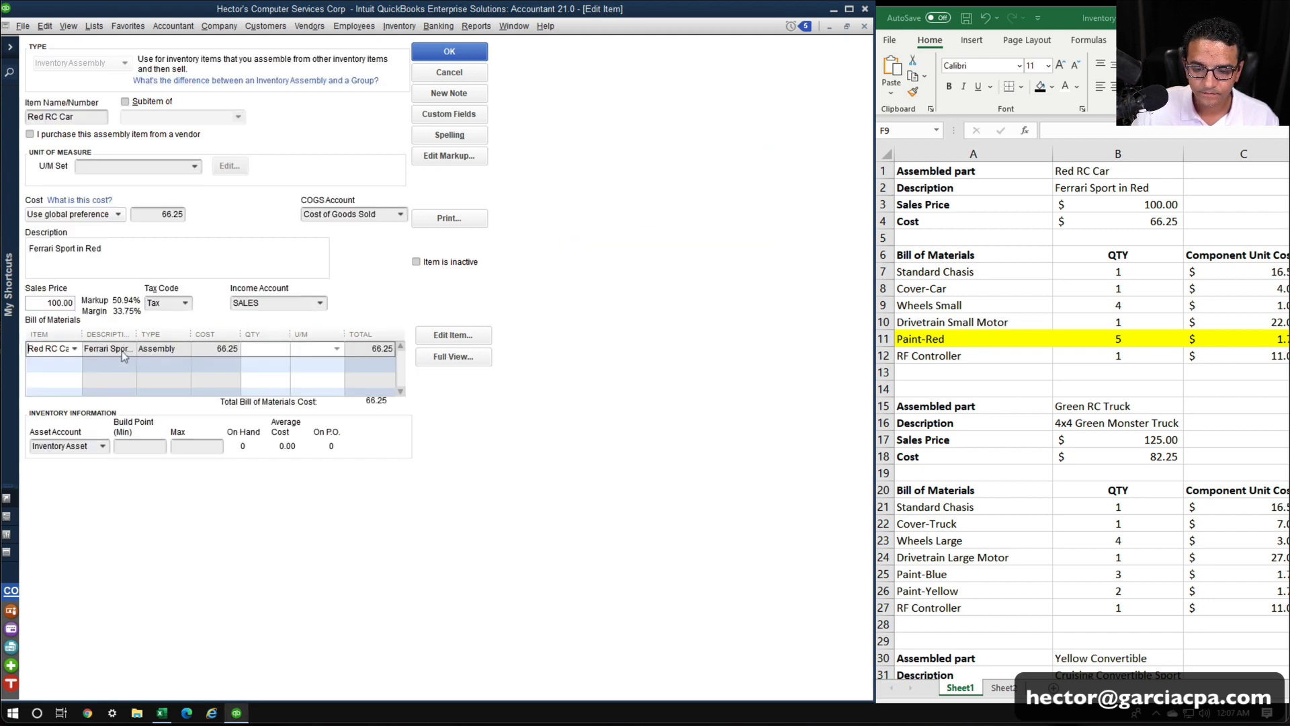
Enter Standard Chasis and Cover-Car as the first two components in the Red RC Car's Bill of Materials.
left_click_drag(28, 349, 225, 366)
type("Standard Chasis")
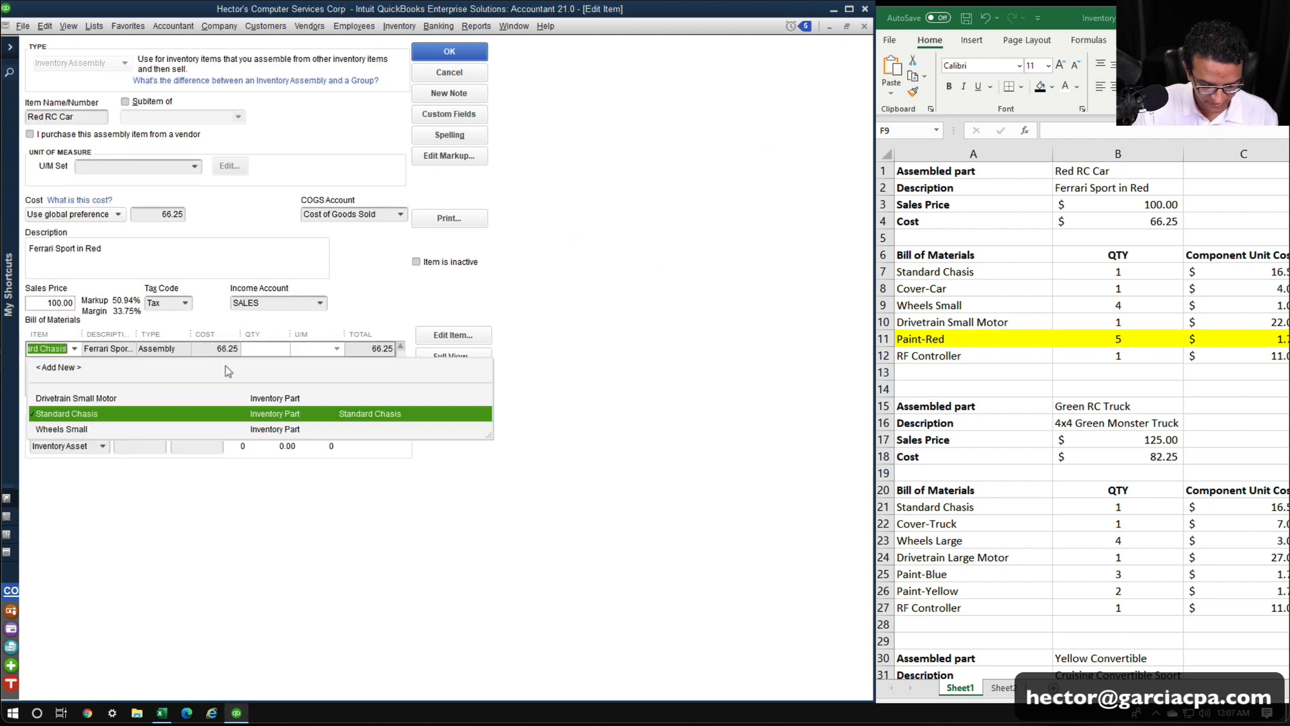
key("Tab")
left_click(54, 363)
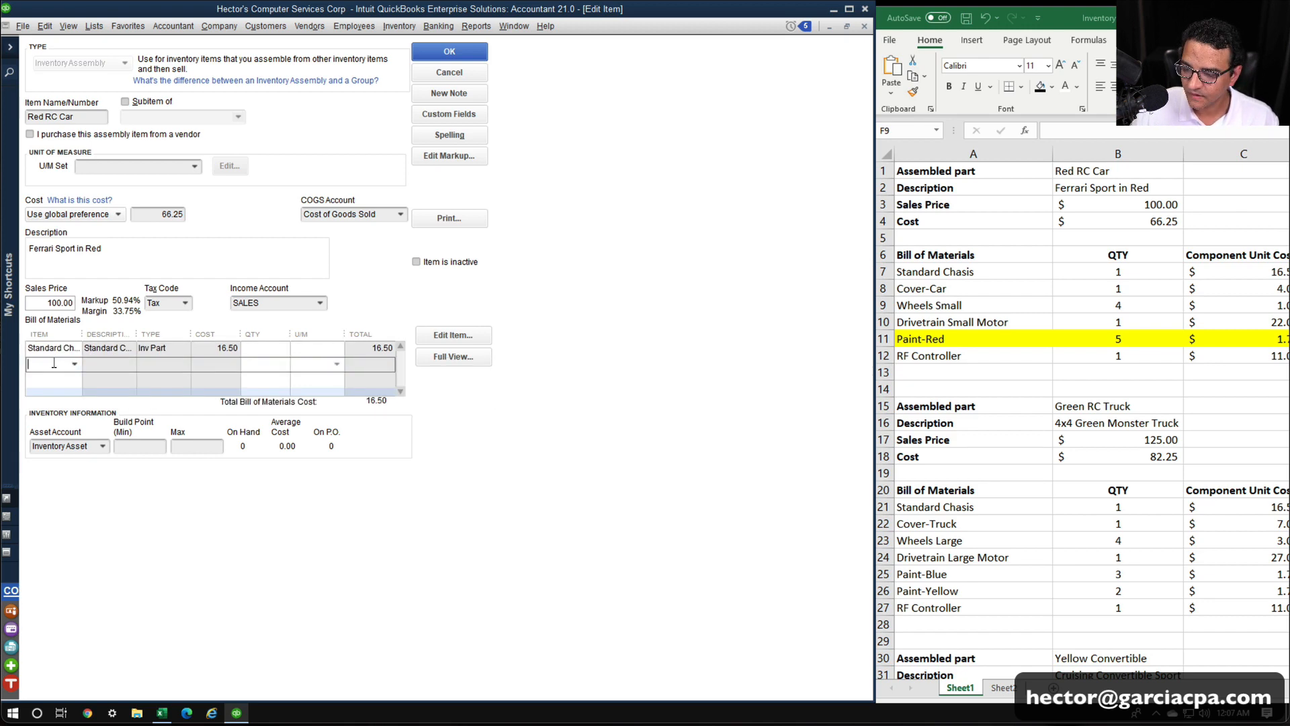
type("Cover-Car")
key("Tab")
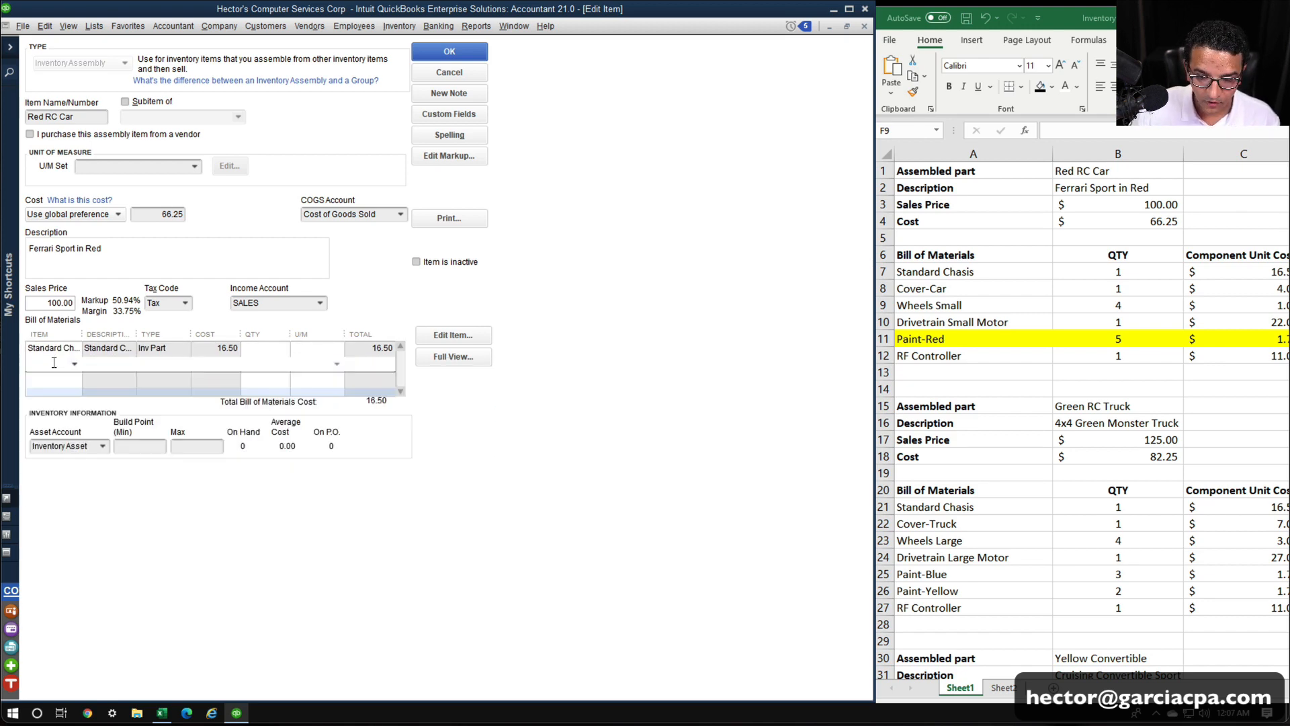
Add Wheels Small and Drivetrain Small Motor as the third and fourth Bill of Materials components.
left_click(39, 379)
type("W")
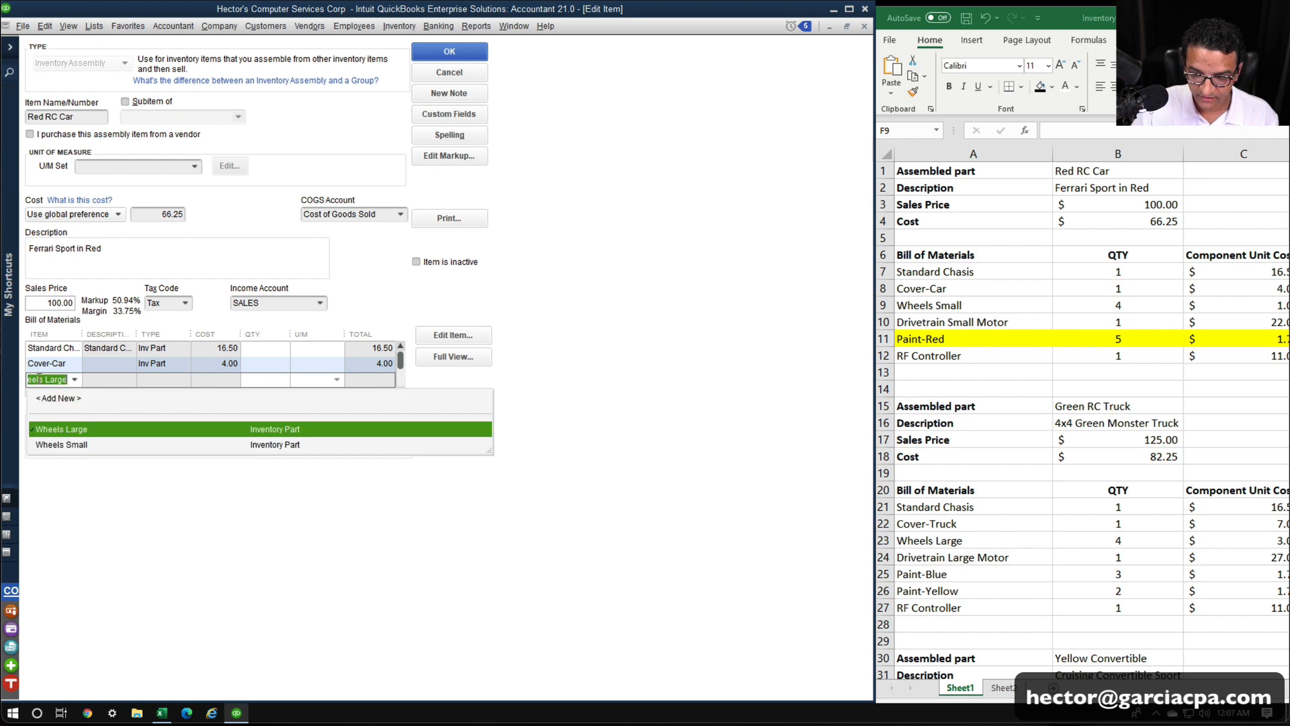
left_click(60, 445)
left_click(59, 393)
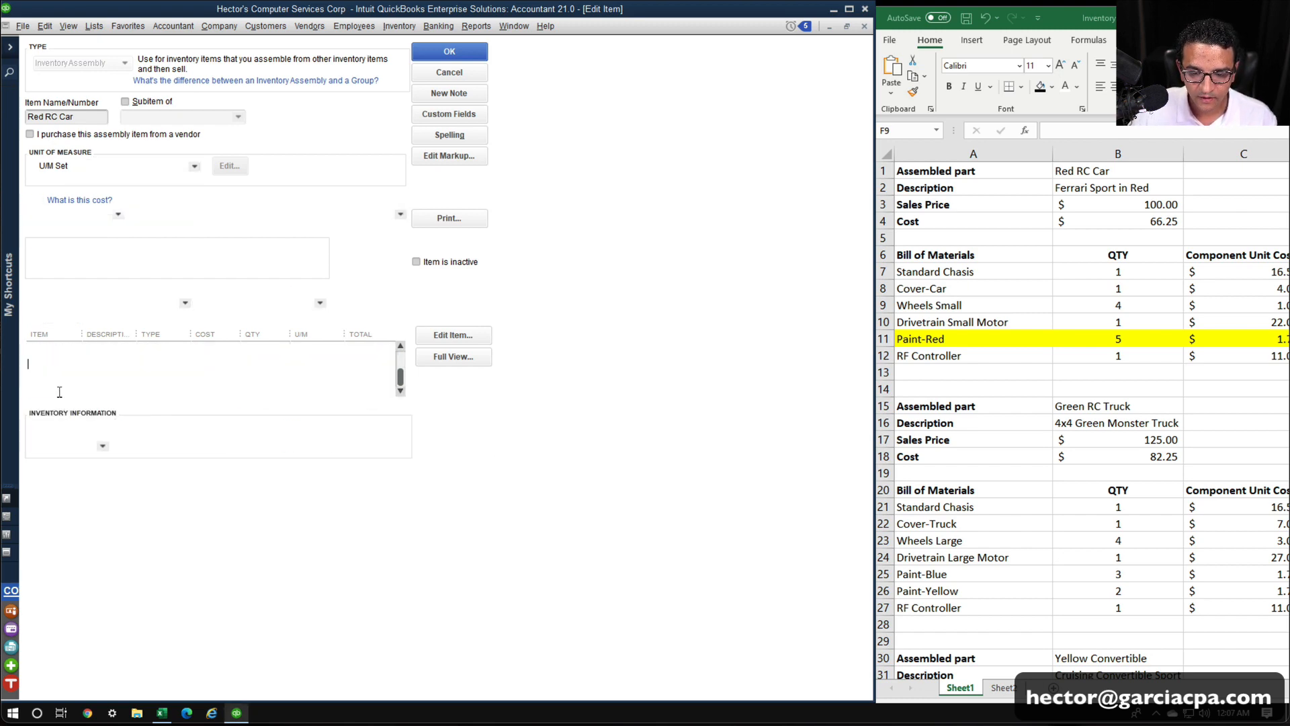
type("Dr")
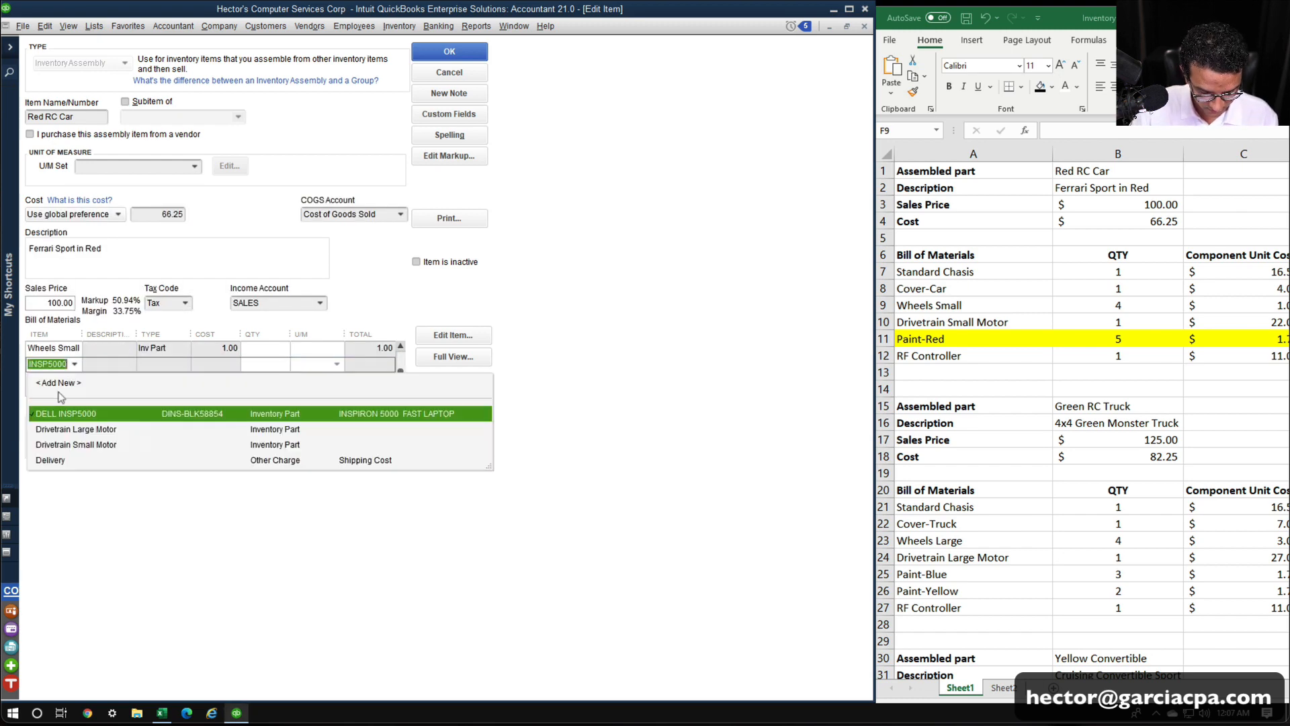
key("Tab")
left_click(78, 367)
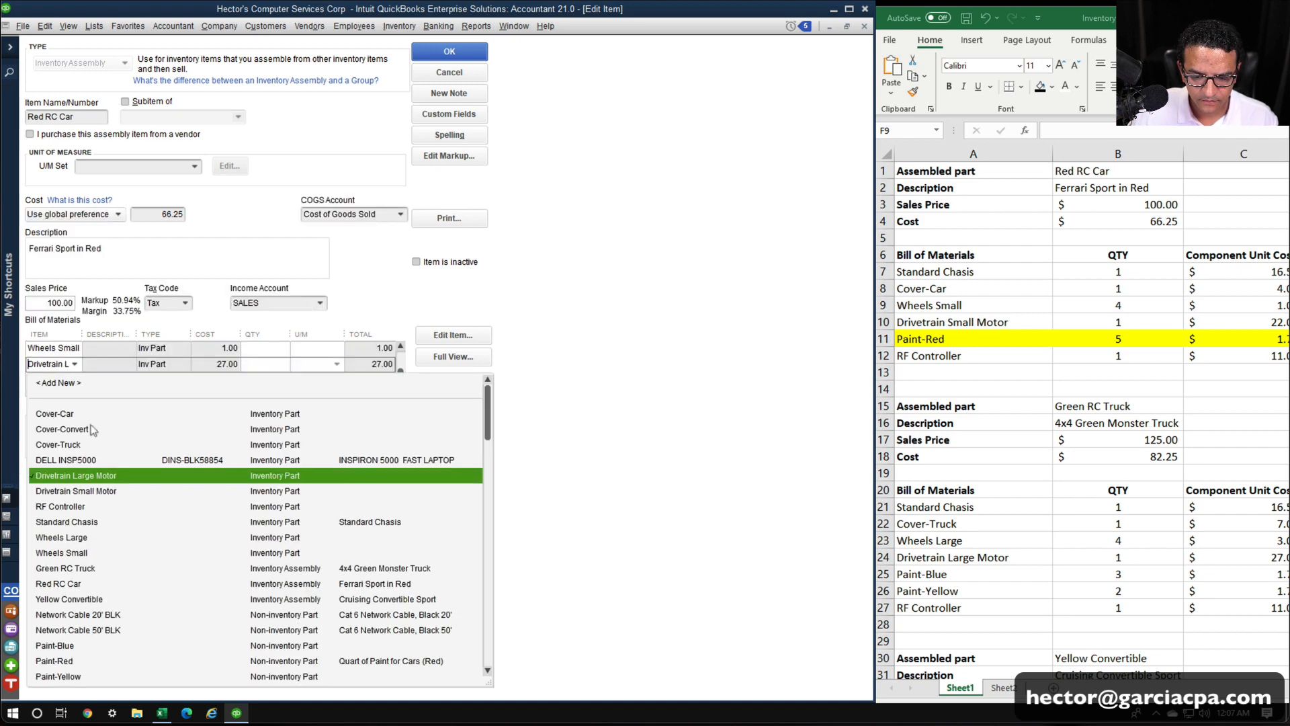
left_click(92, 485)
Add Paint-Red and RF Controller as the last two components of the Red RC Car's Bill of Materials.
left_click(56, 382)
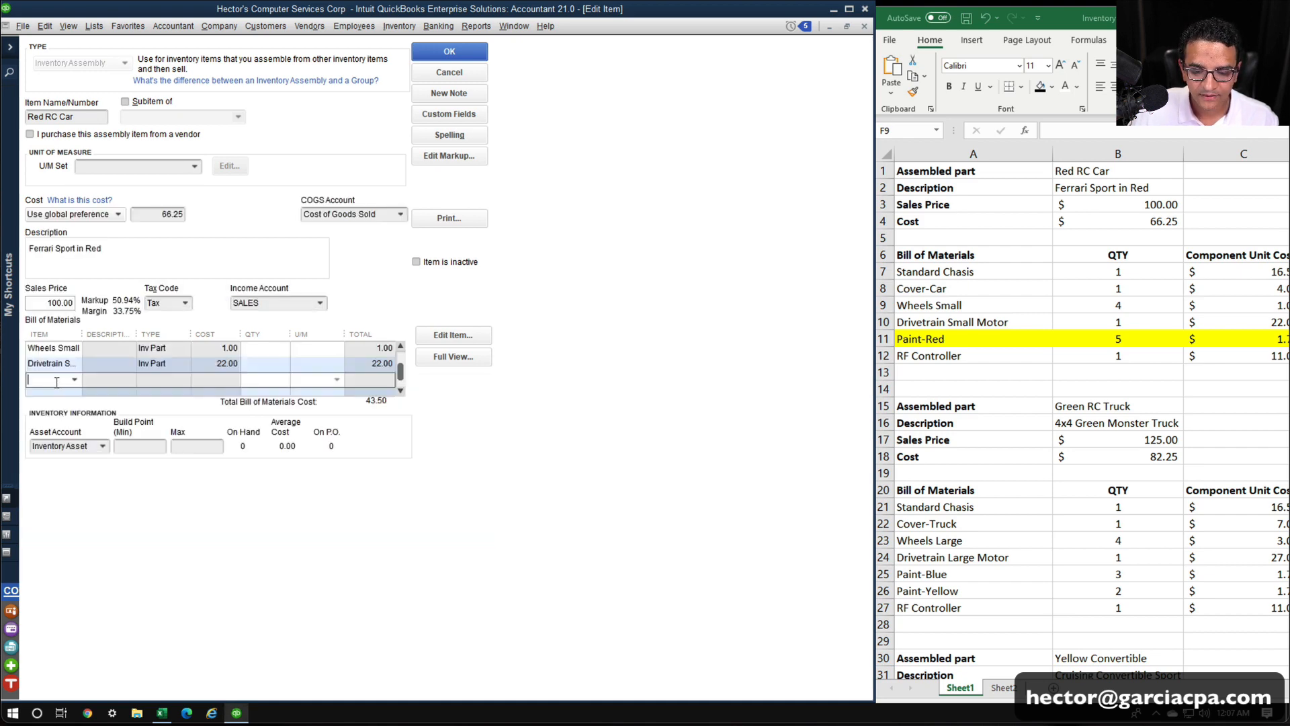
type("Paint-Blue")
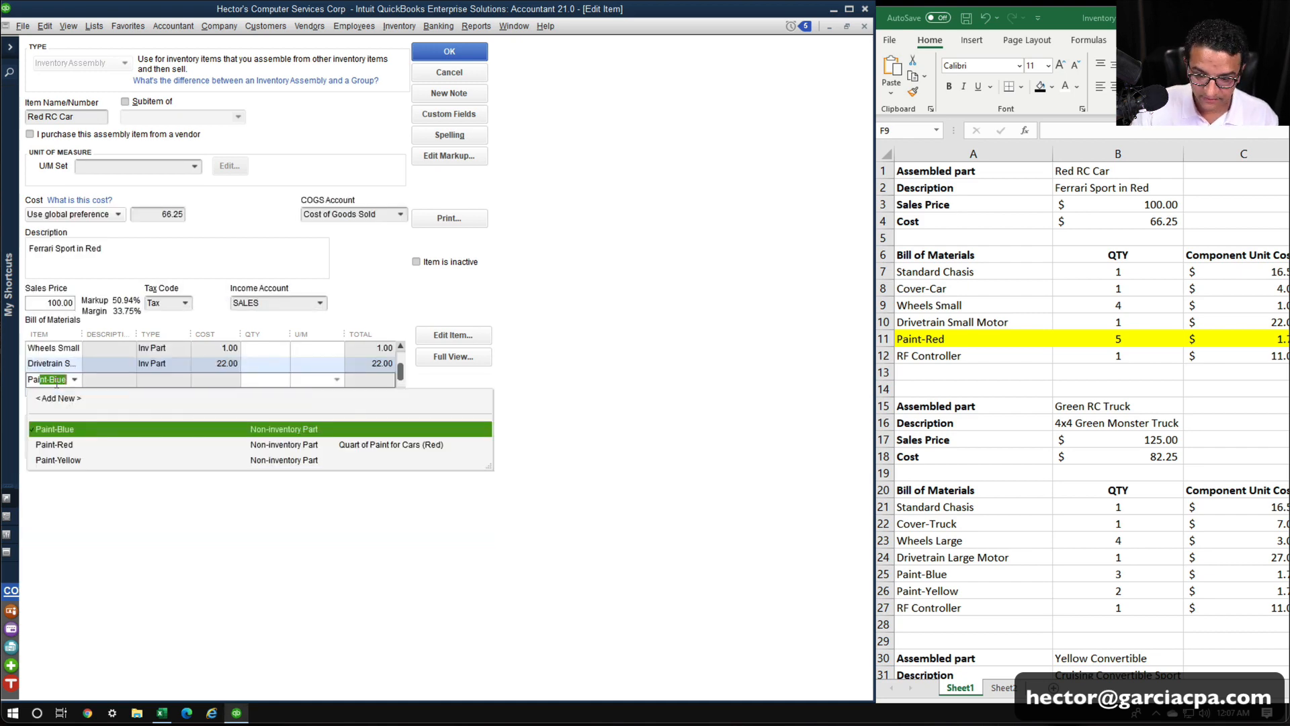
left_click(67, 445)
left_click(69, 392)
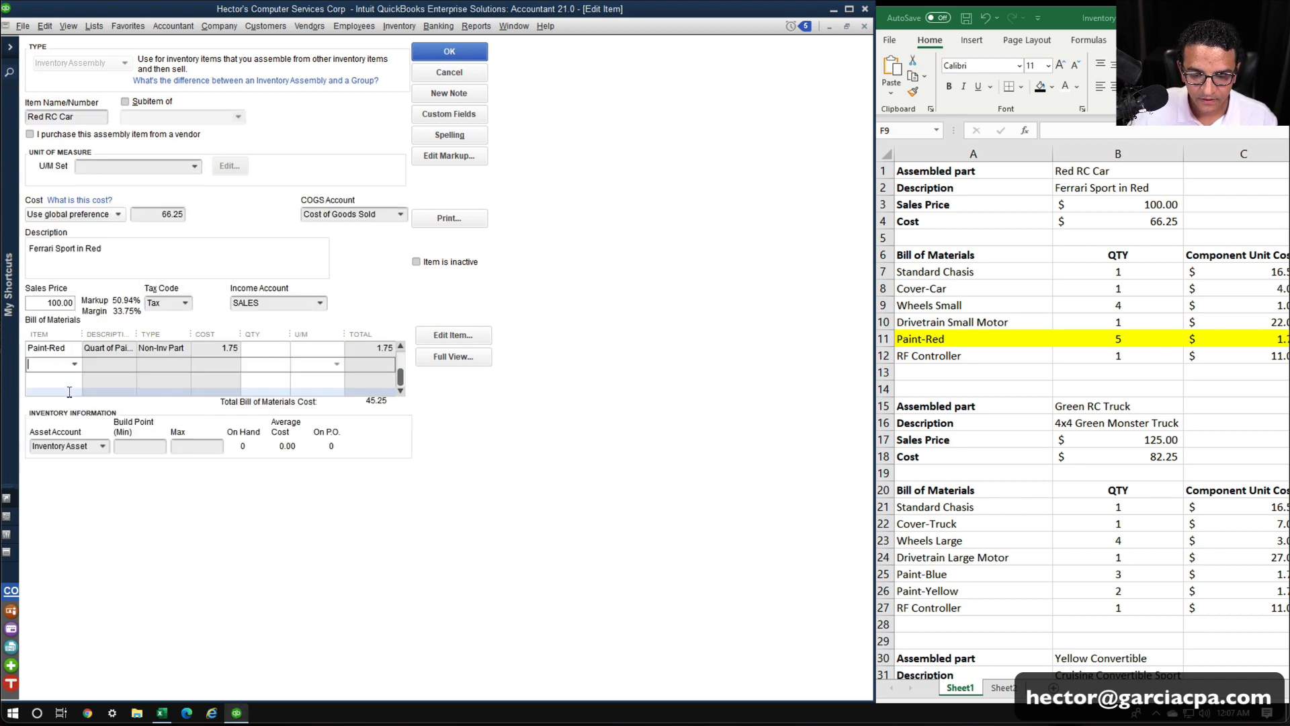
type("RF Controll")
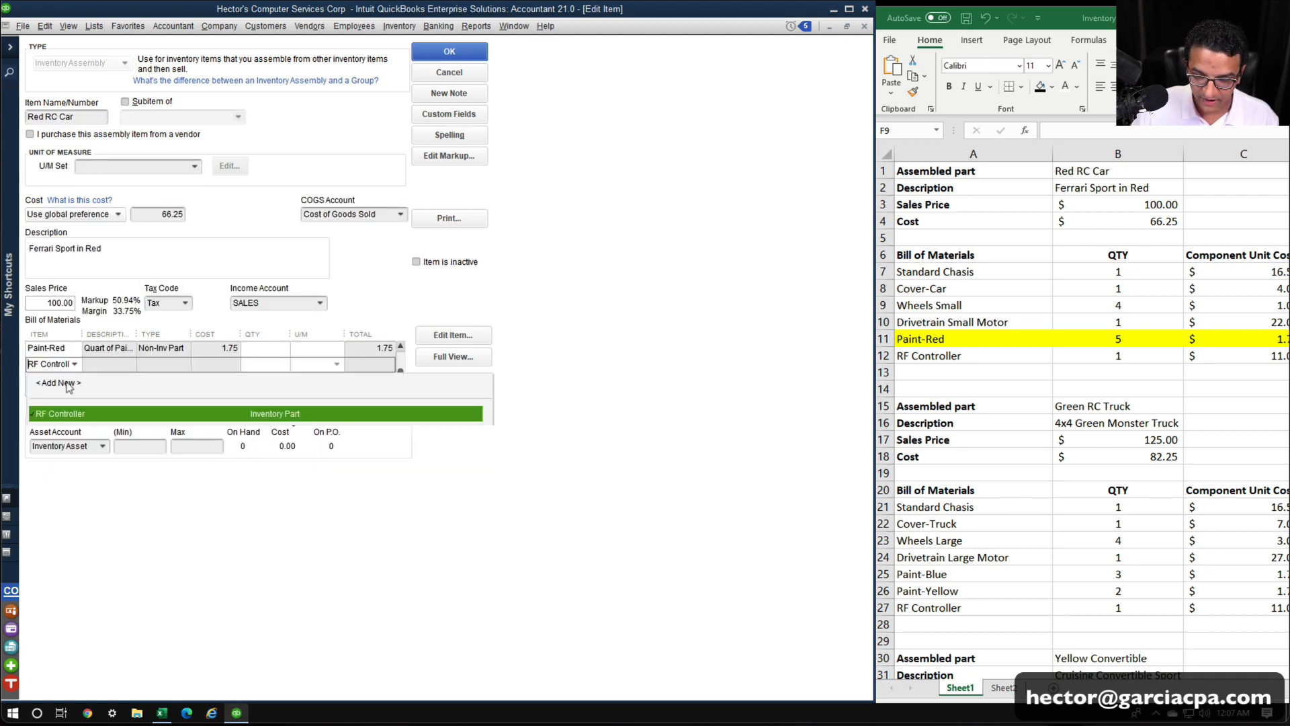
left_click(66, 412)
In the Bill of Materials Full View, set quantities of 1 for Standard Chasis, 1 for Cover-Car and 4 for Wheels Small.
scroll(388, 392, "up", 5)
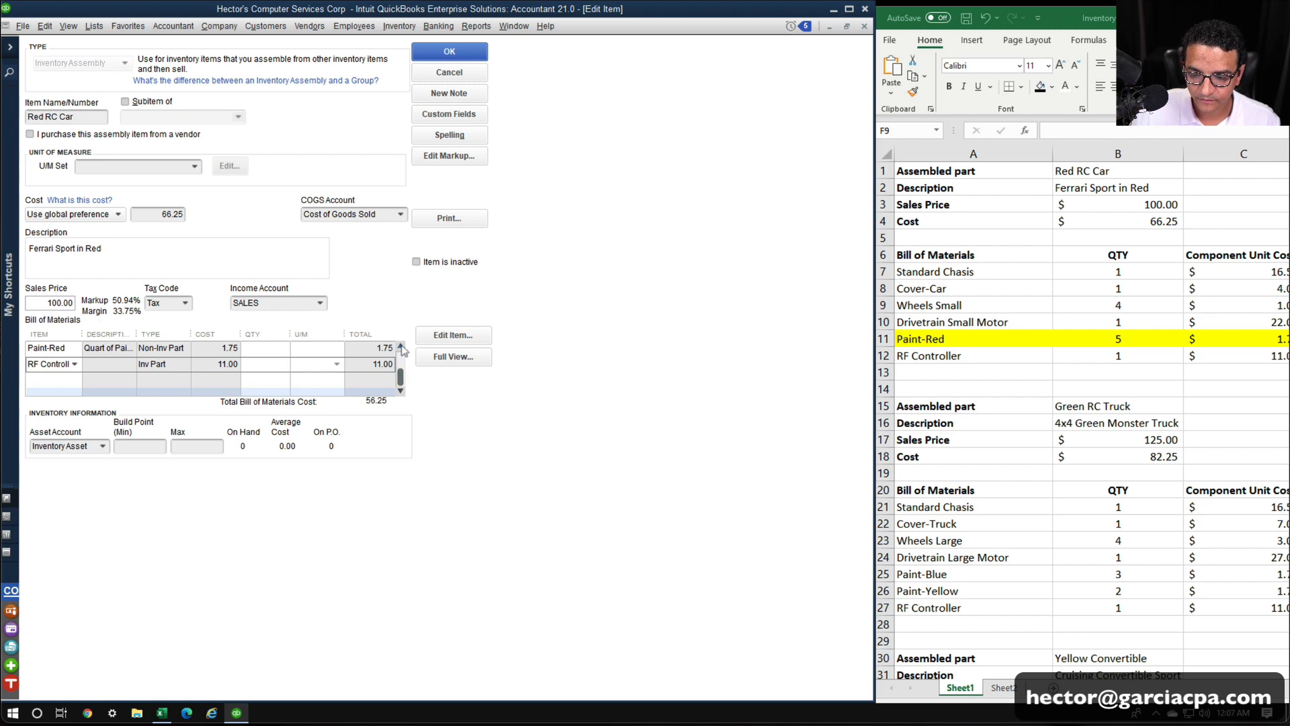
left_click(454, 357)
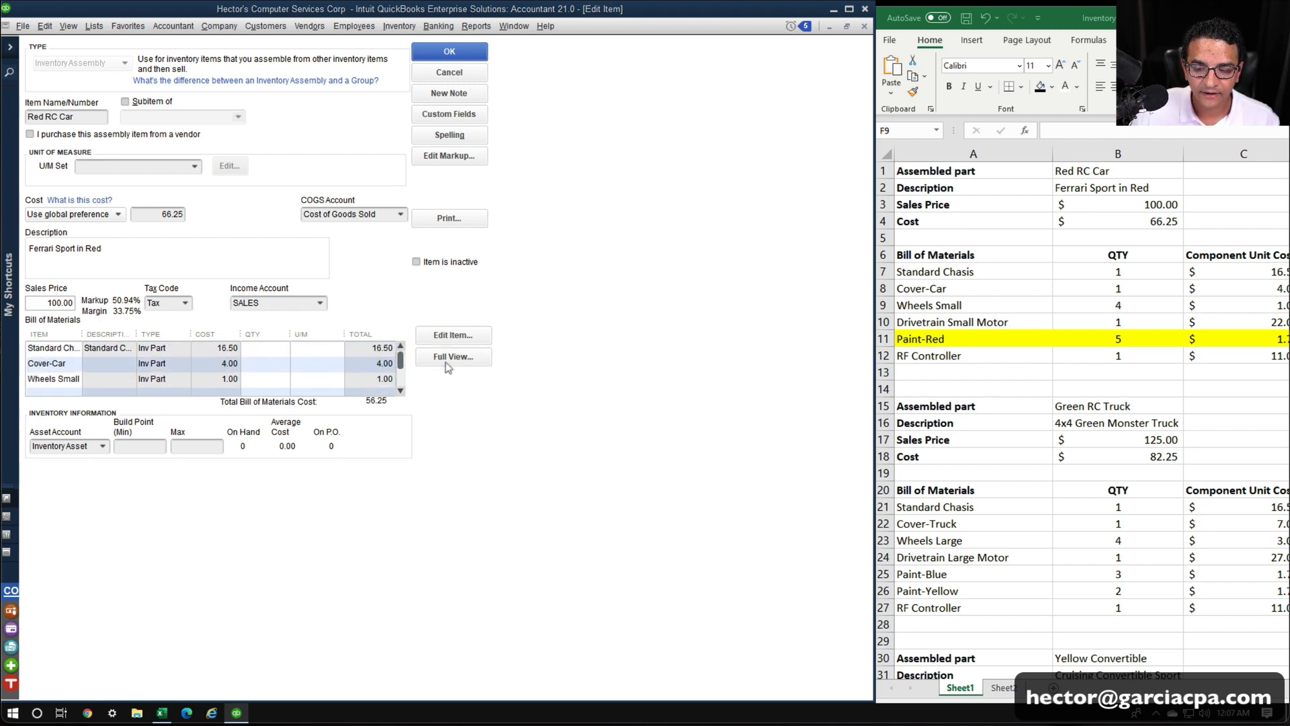
left_click(539, 182)
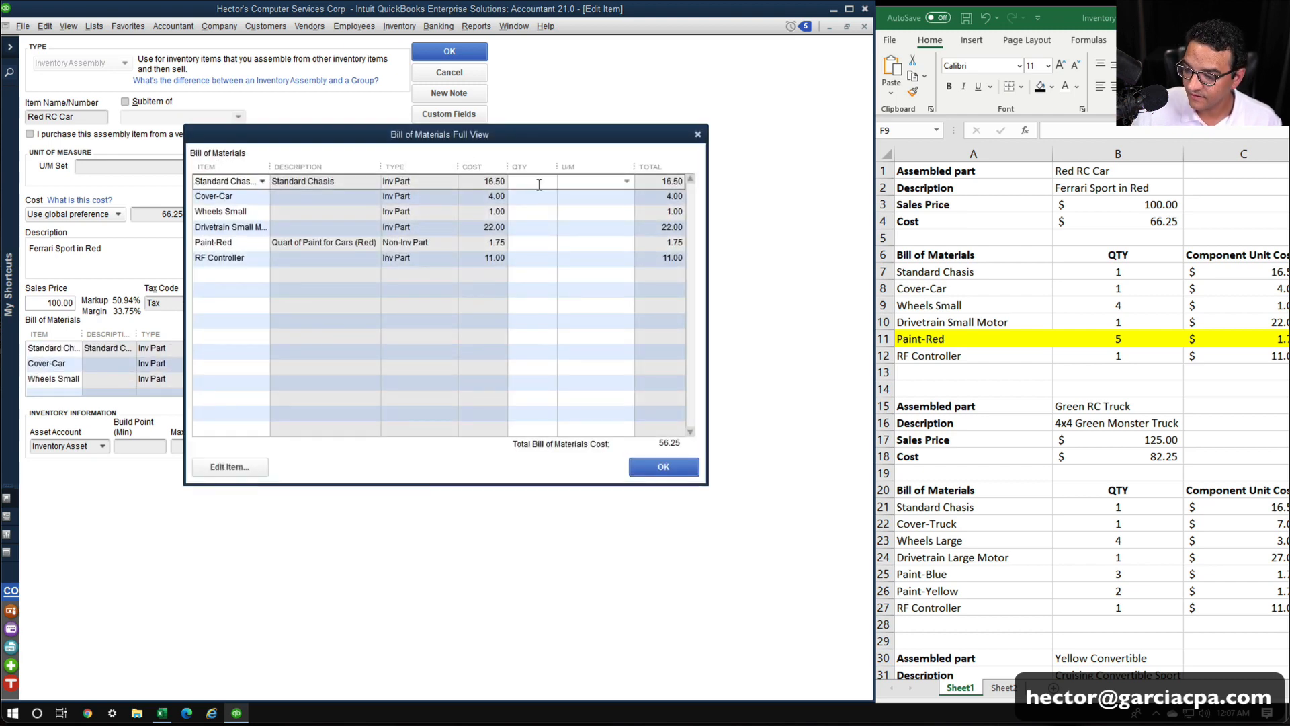
type("1")
left_click(555, 197)
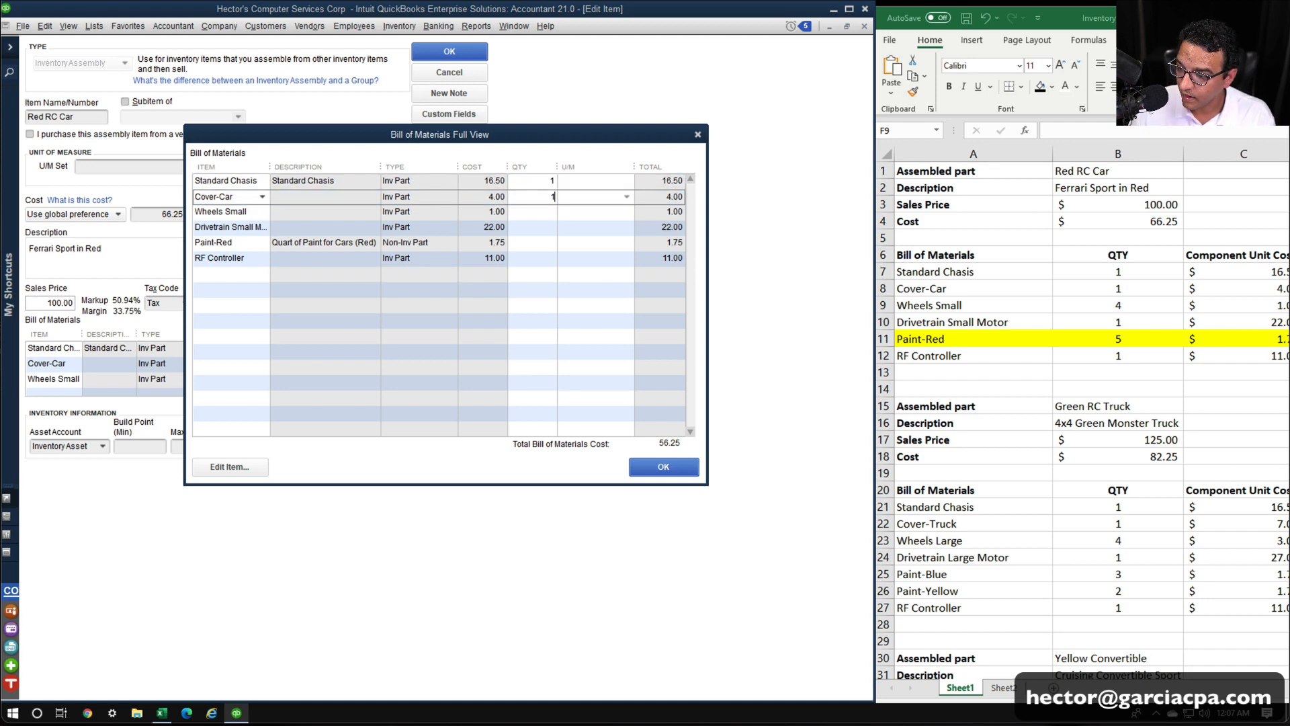
key("Down")
type("4")
key("Down")
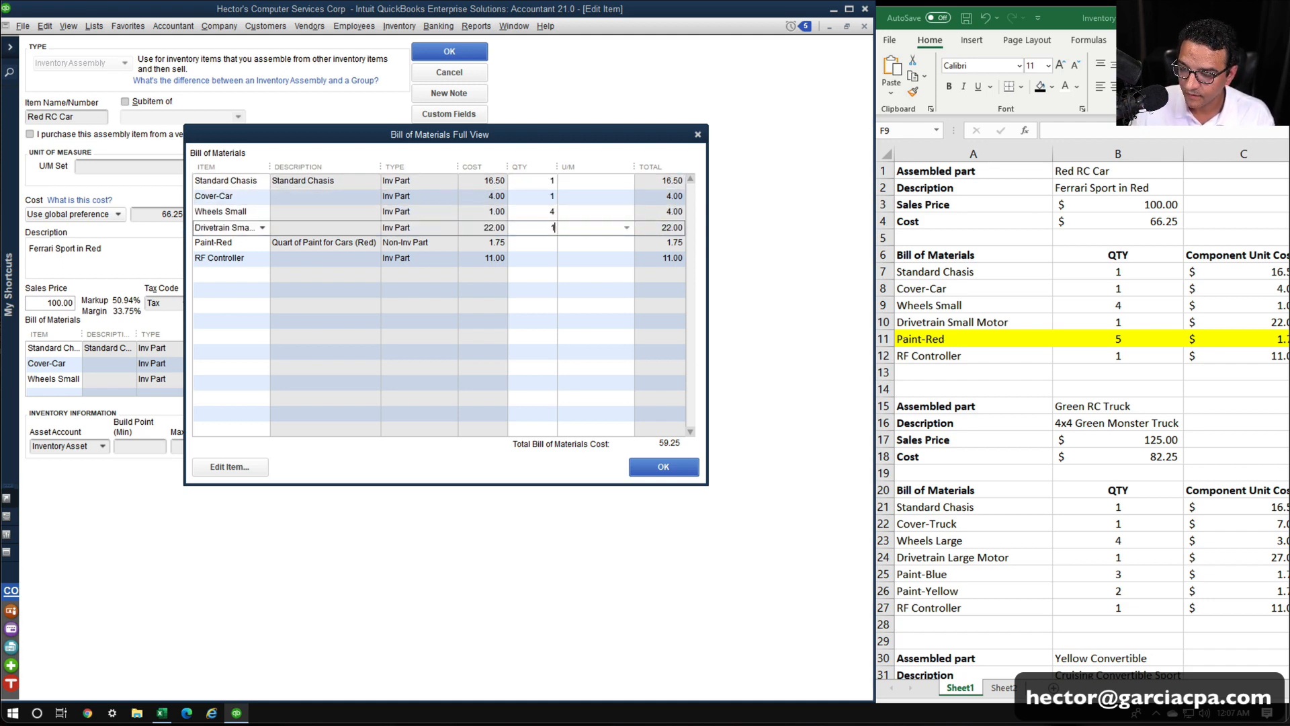
Set quantities of 1 for Drivetrain Small Motor, 5 for Paint-Red and 1 for RF Controller, and save the Red RC Car assembly.
type("1")
key("Down")
type("5")
key("Down")
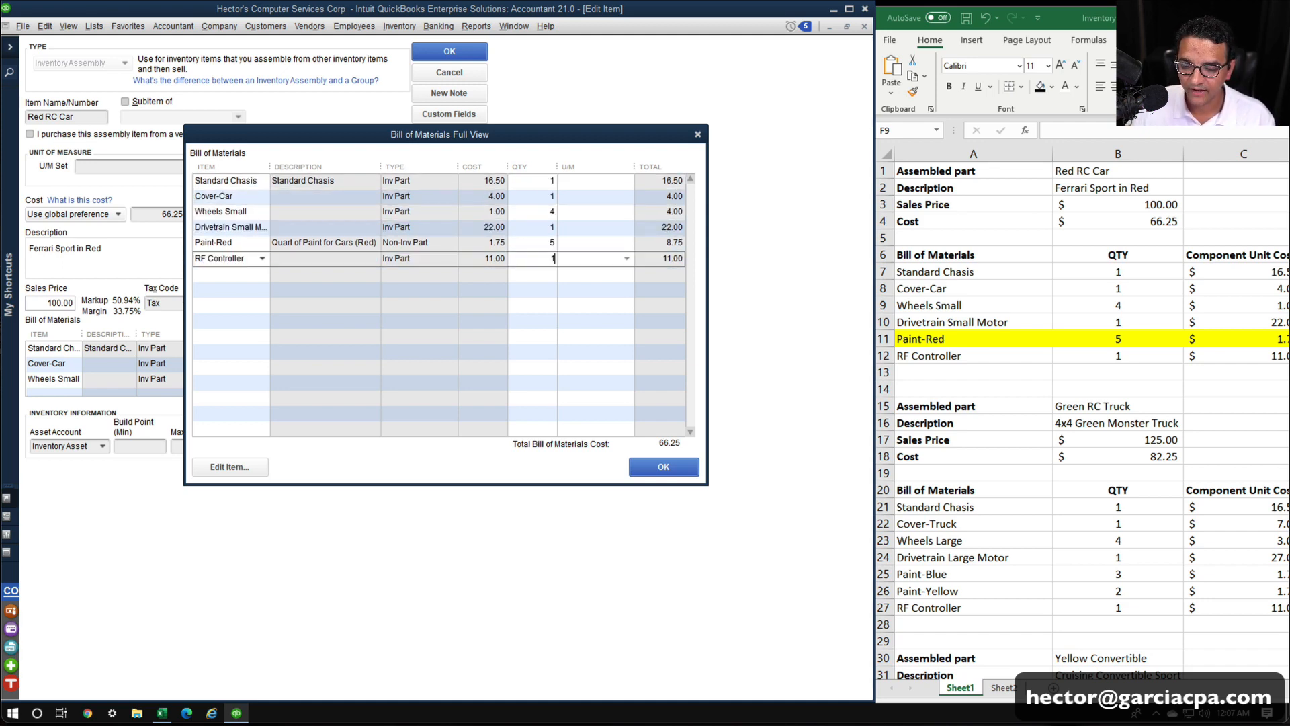
left_click(649, 470)
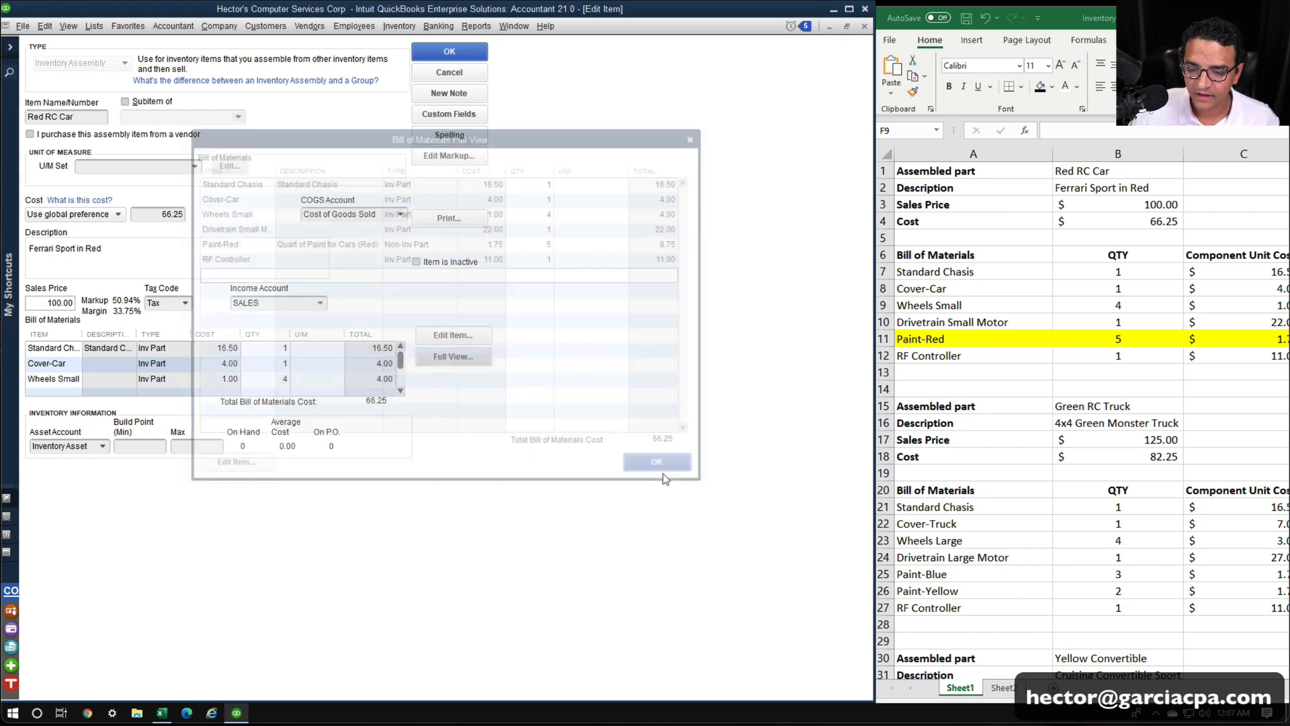
left_click(485, 56)
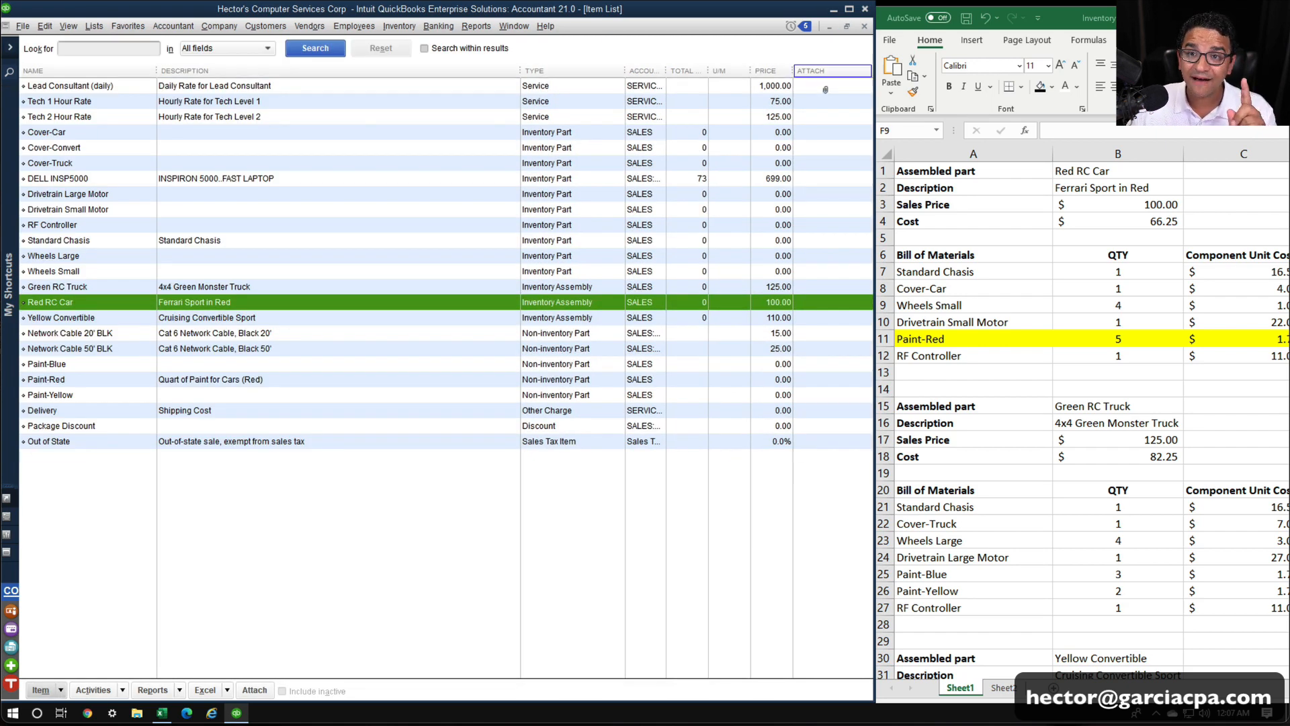
Close the Item List window and export the Item List to an IIF file named "item list" on the Desktop.
left_click(864, 26)
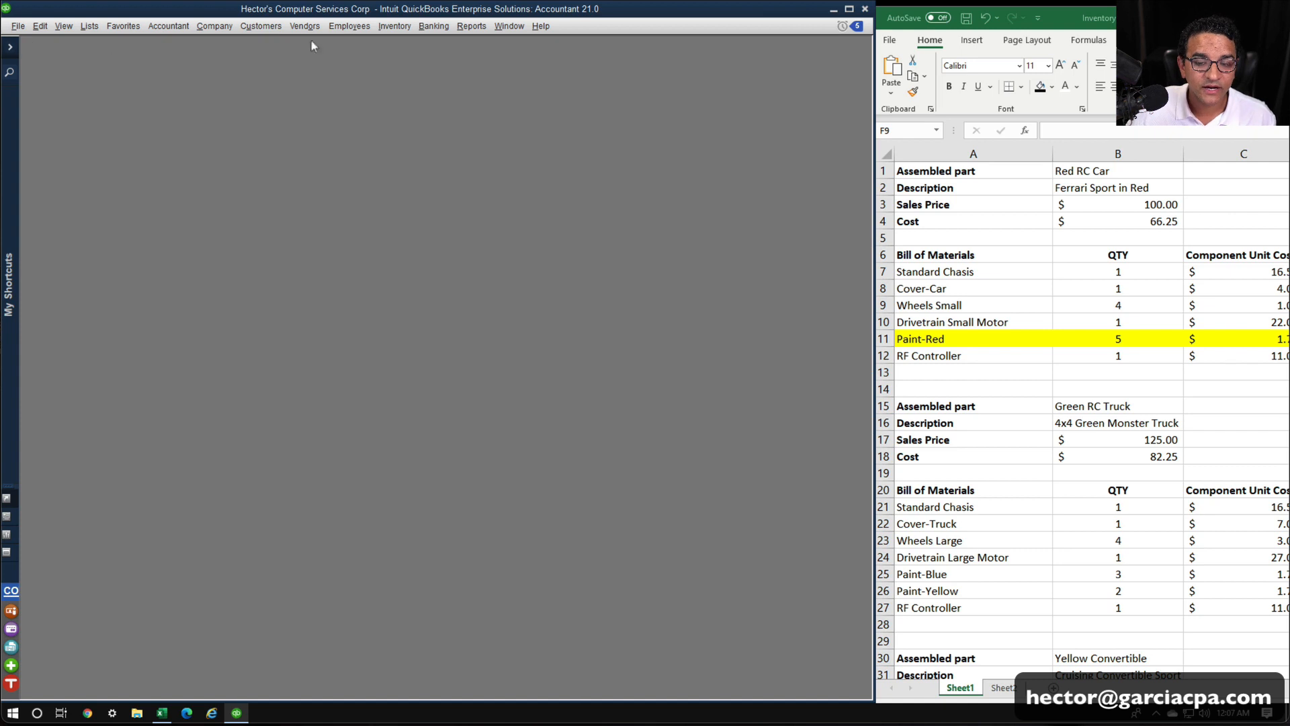
left_click(19, 27)
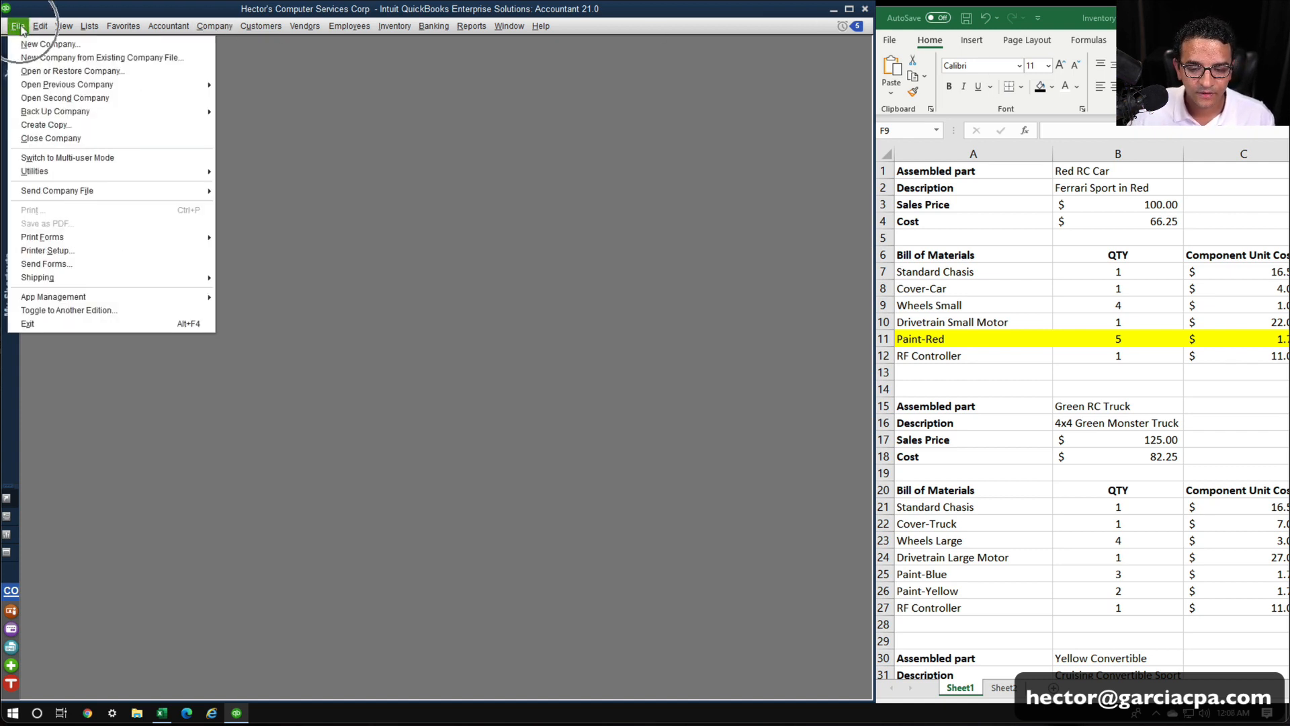
left_click(44, 172)
left_click(359, 187)
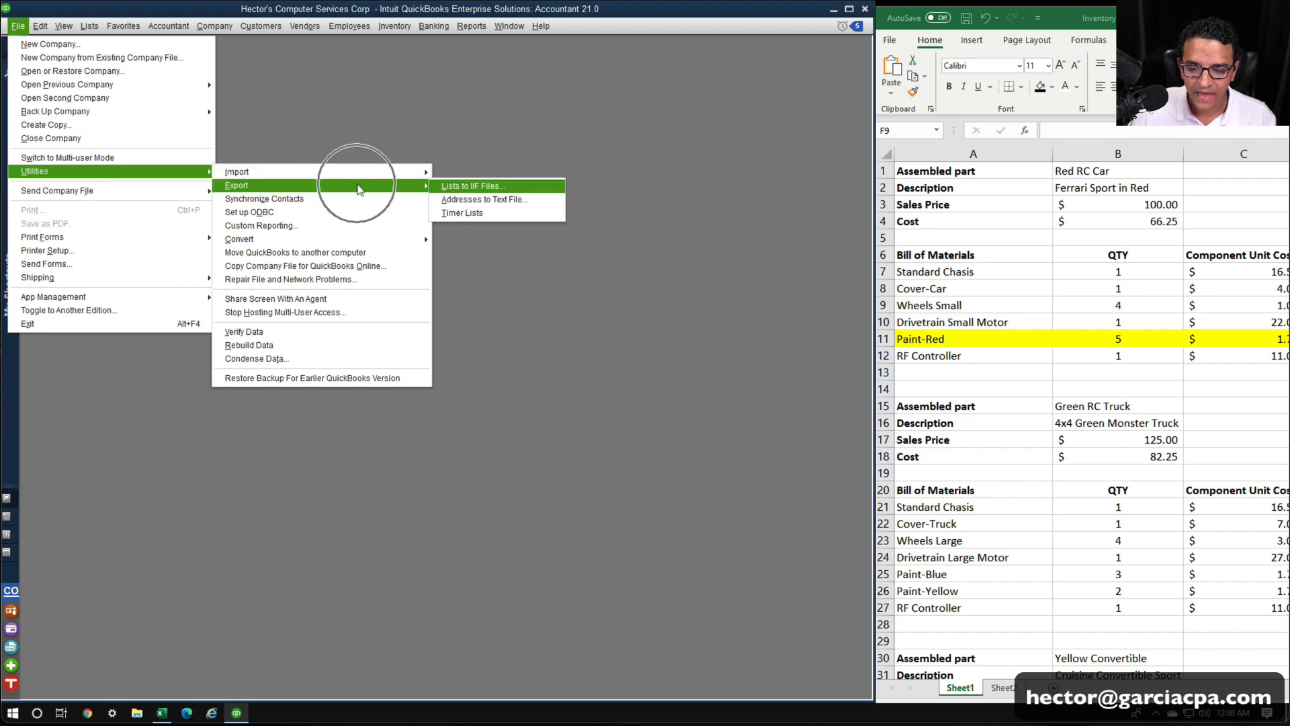
left_click(492, 188)
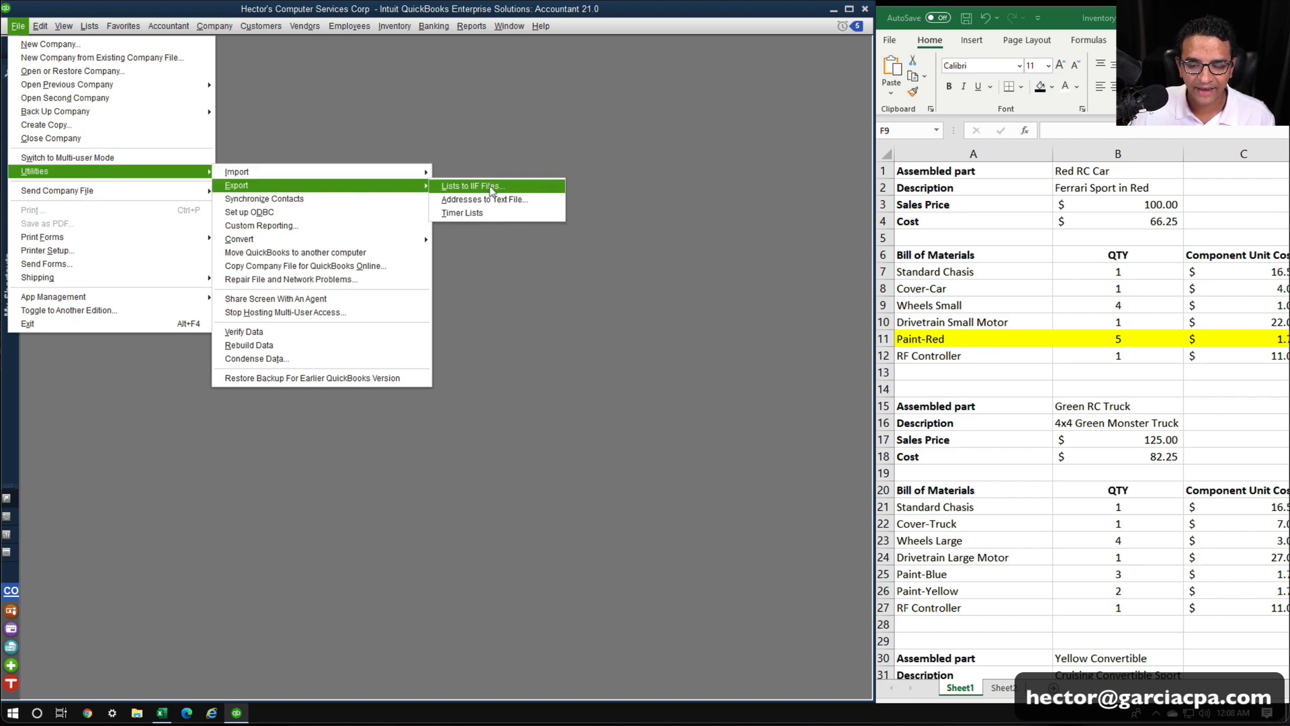
left_click(138, 296)
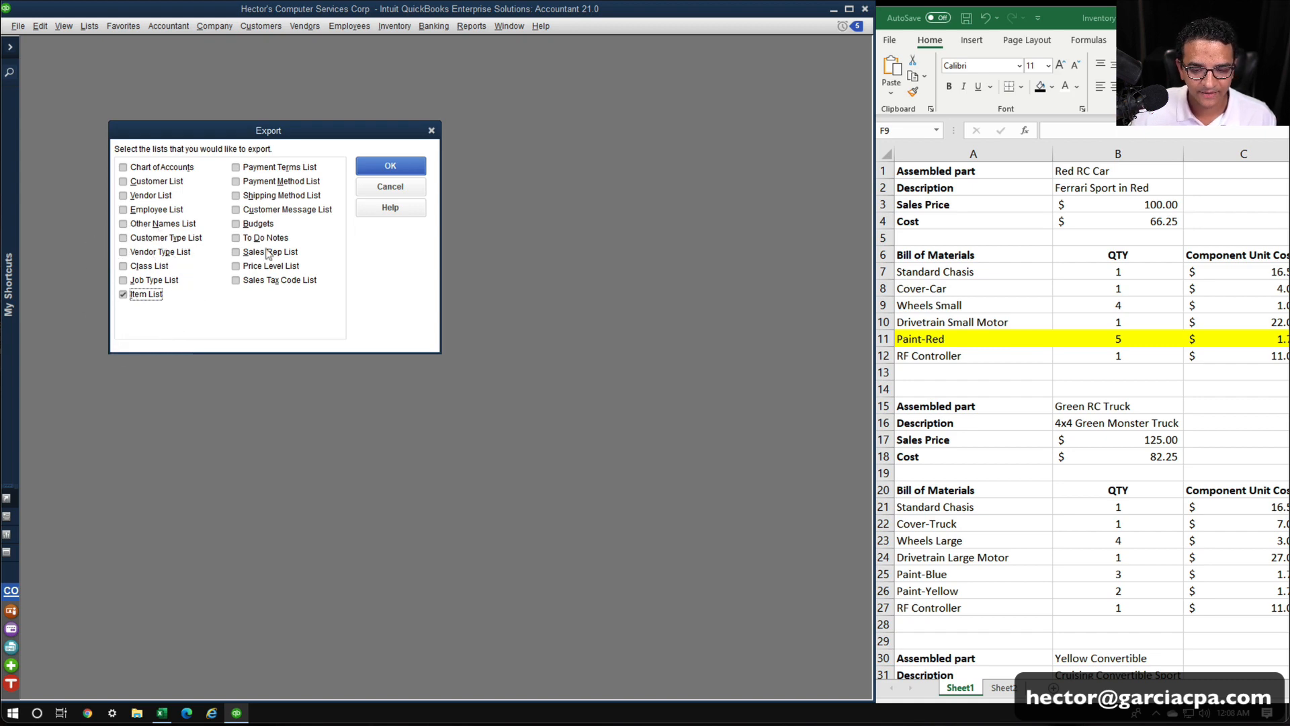
left_click(390, 167)
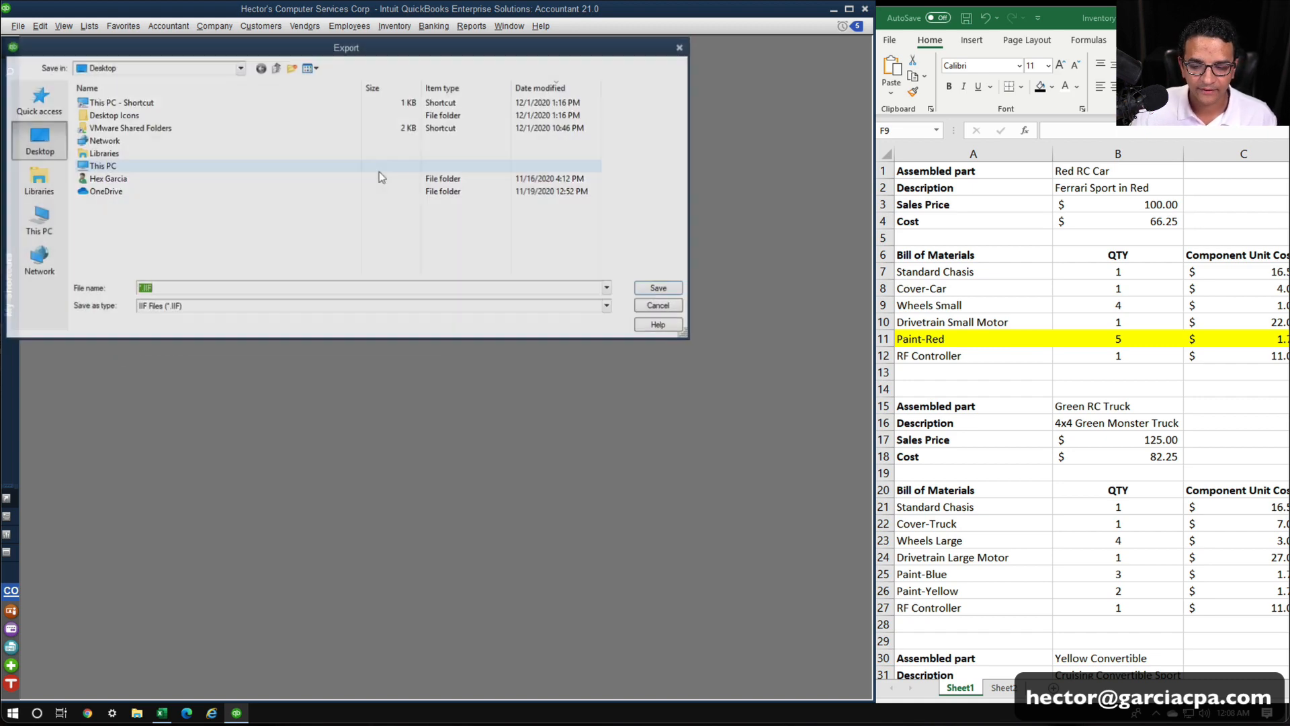
type("item list")
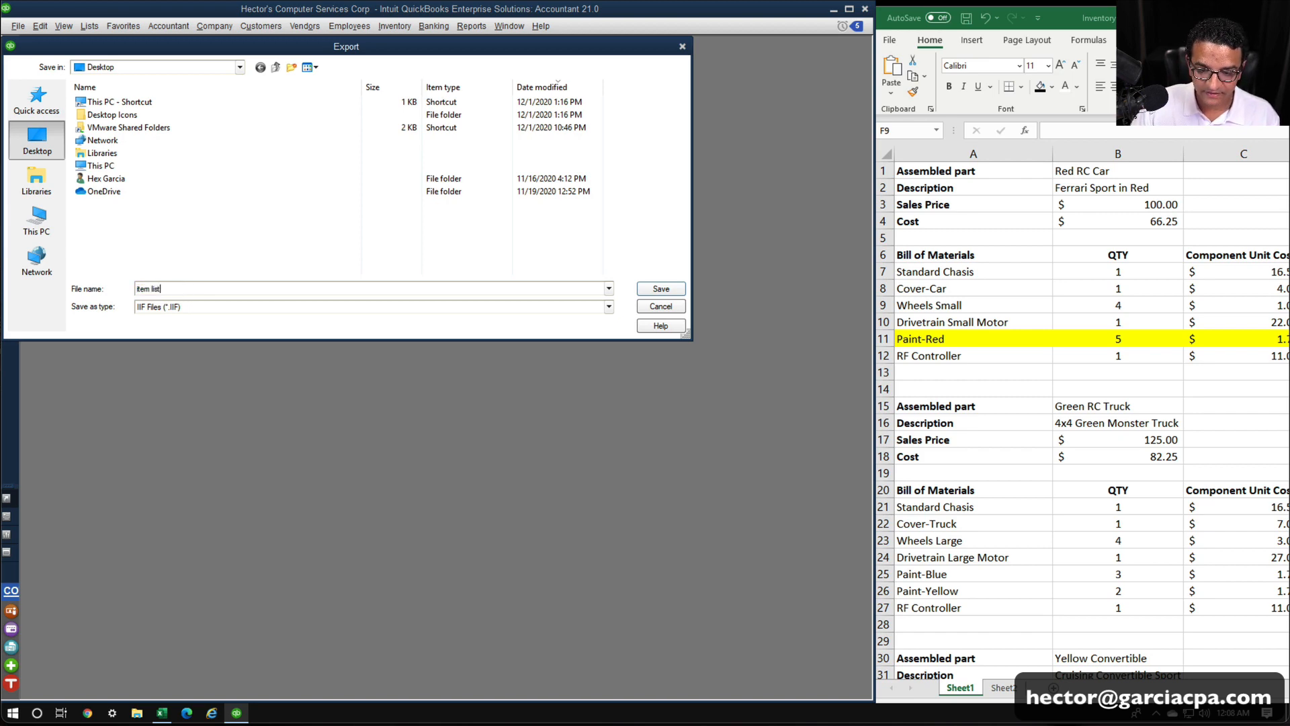
key("Return")
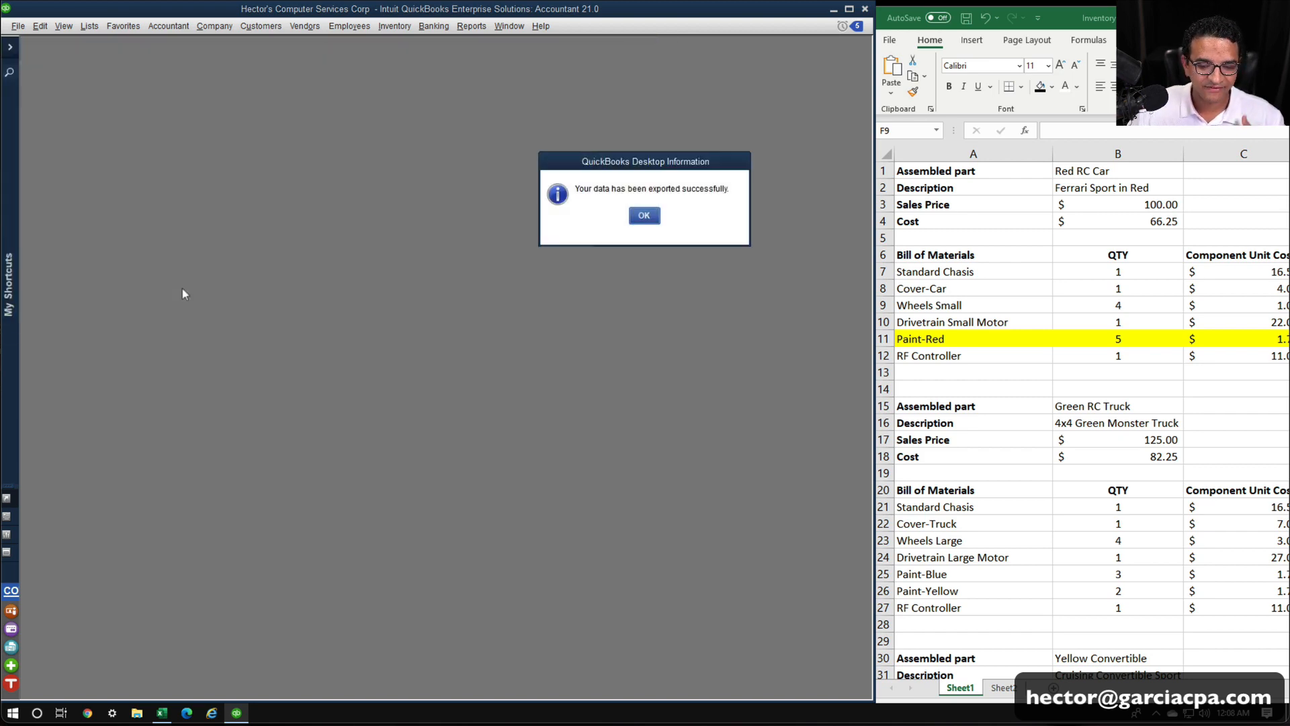
left_click(642, 216)
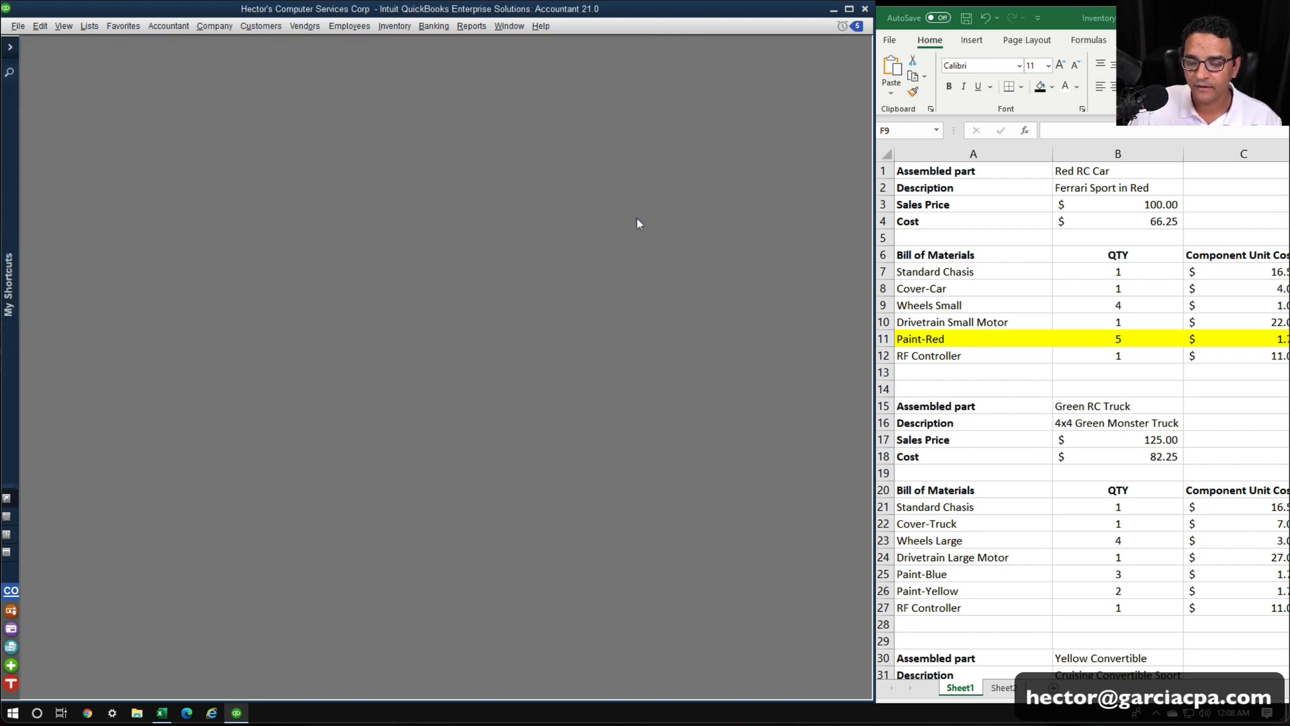
Minimize QuickBooks and open the exported item list file from the desktop in Excel.
left_click(833, 10)
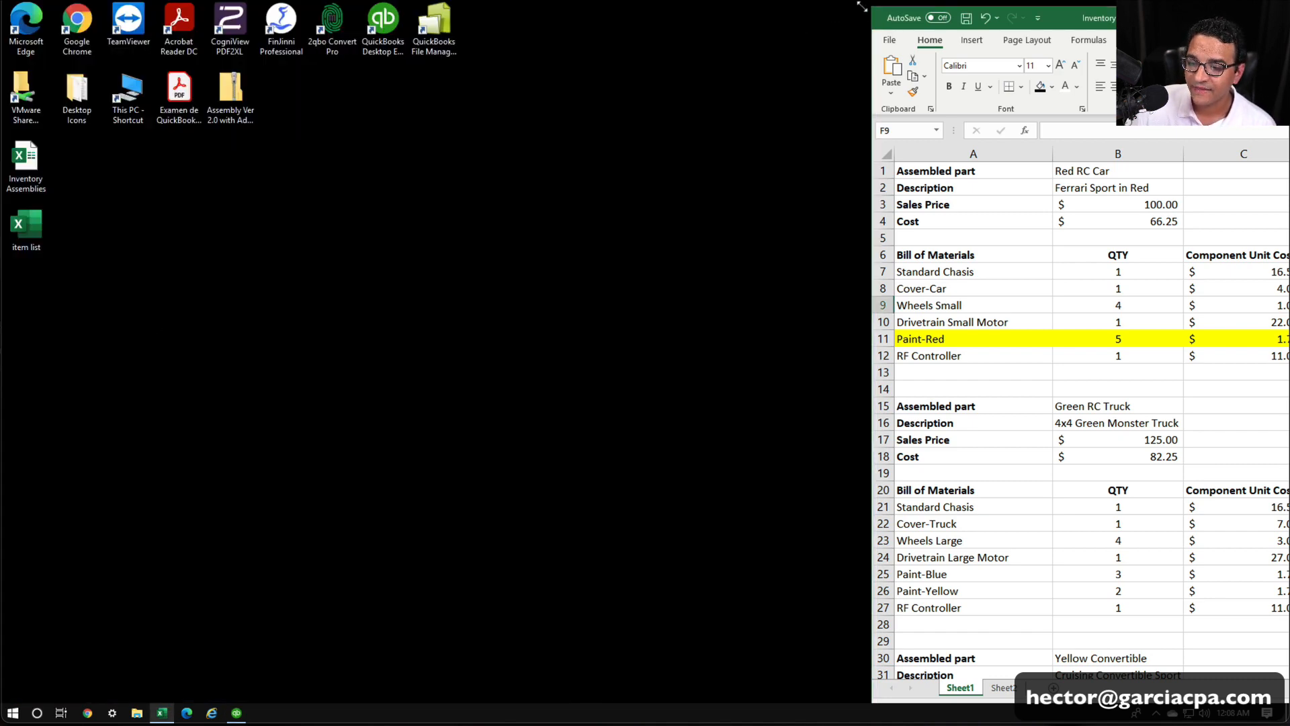
left_click_drag(1247, 18, 871, 35)
left_click_drag(27, 228, 884, 280)
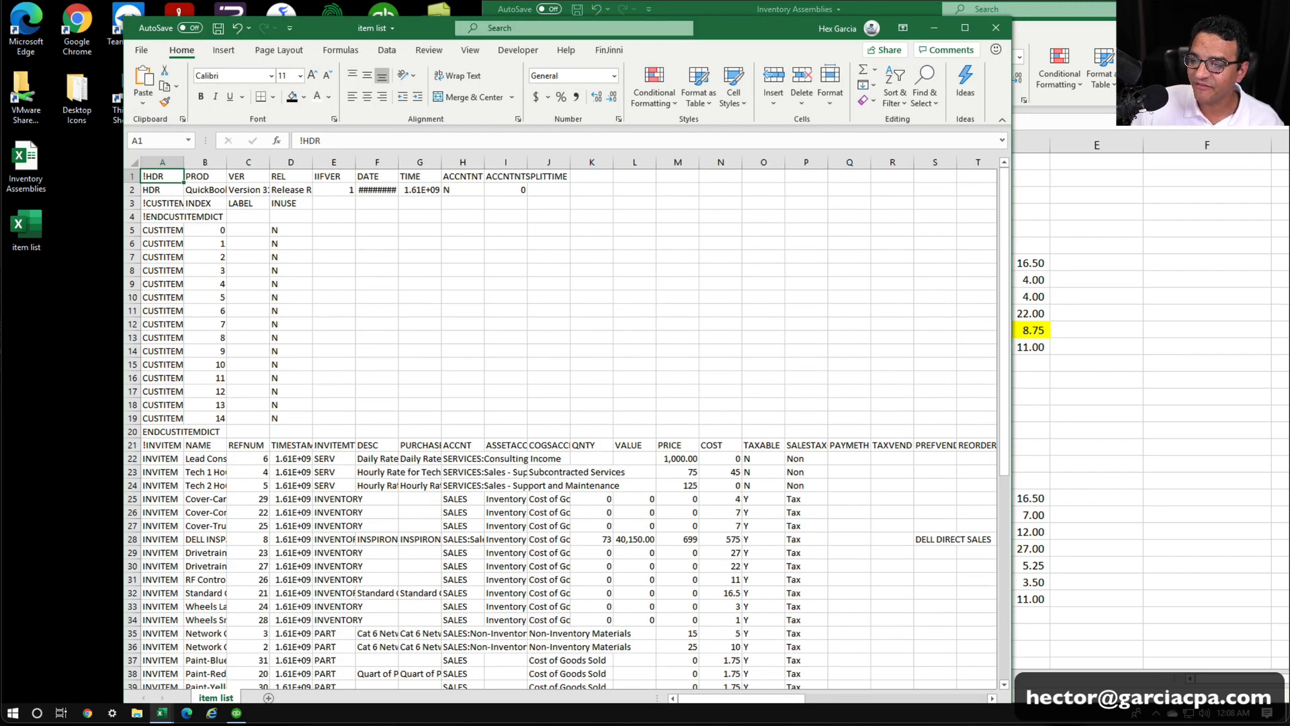
Dismiss the AutoSave prompt and close the Inventory Assemblies workbook without saving its changes.
left_click(493, 12)
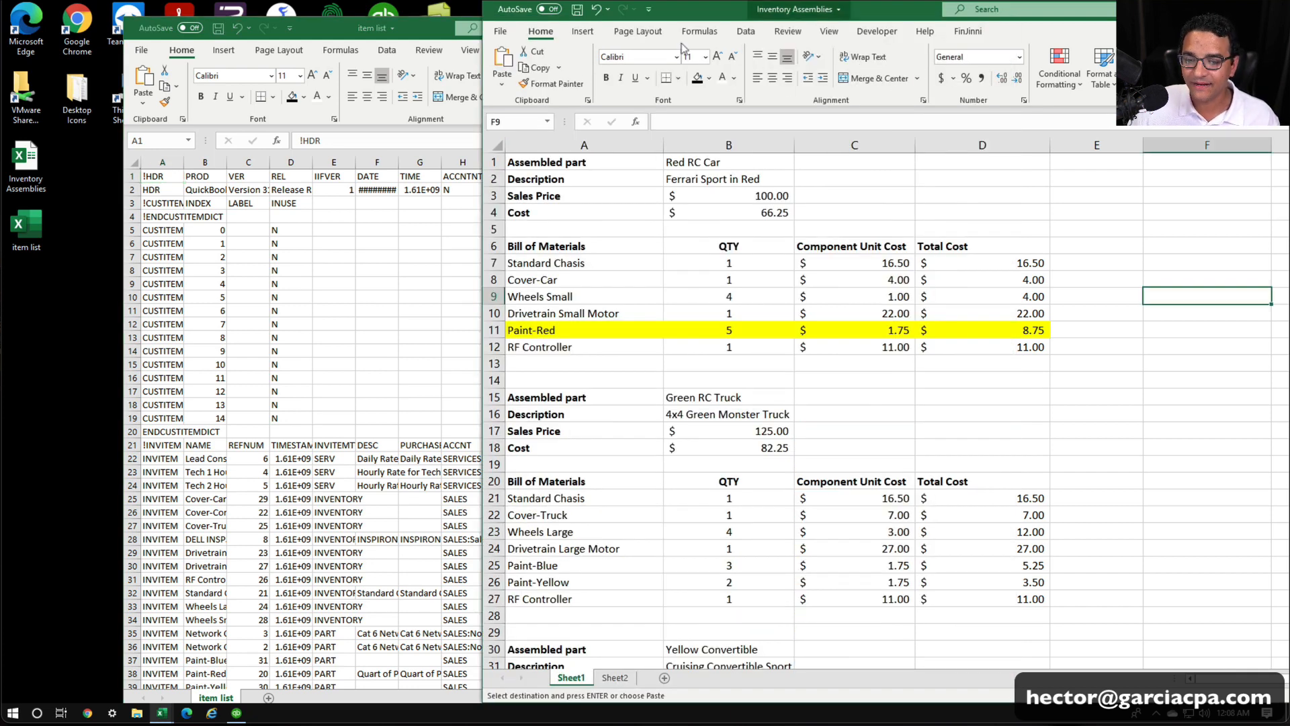
left_click(494, 11)
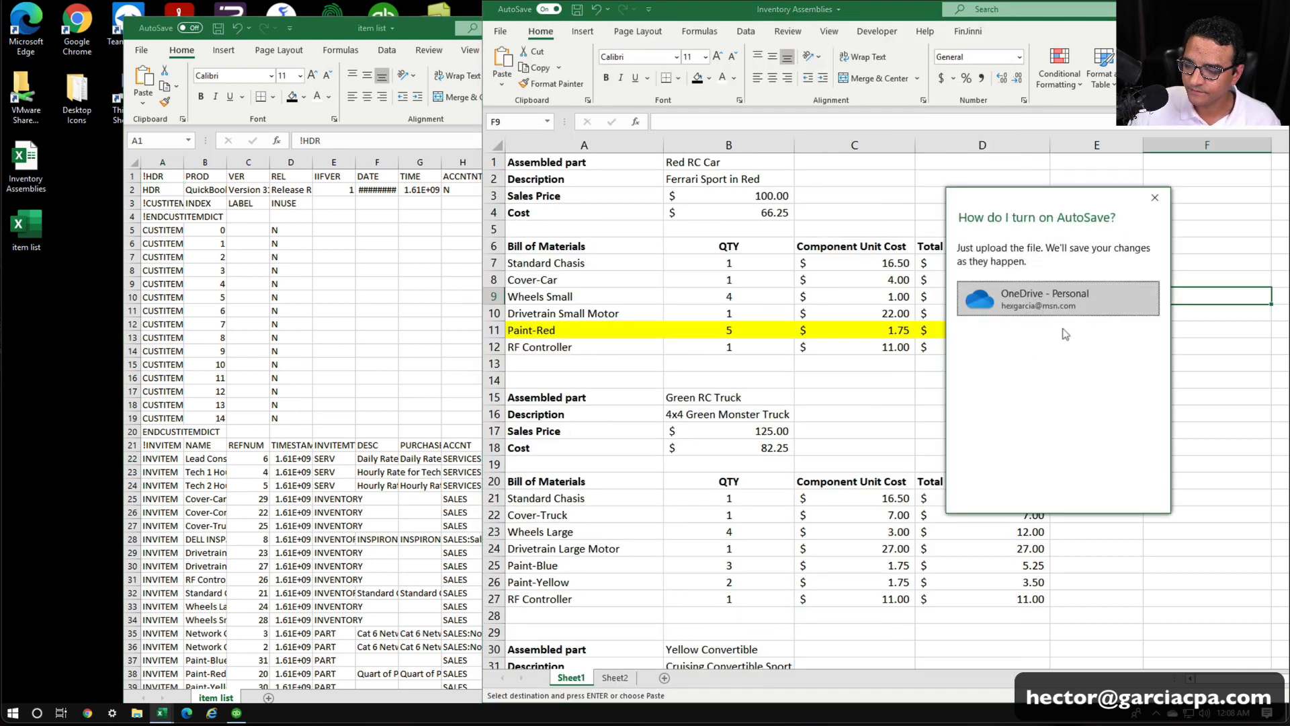
left_click(1155, 196)
left_click_drag(976, 10, 377, 135)
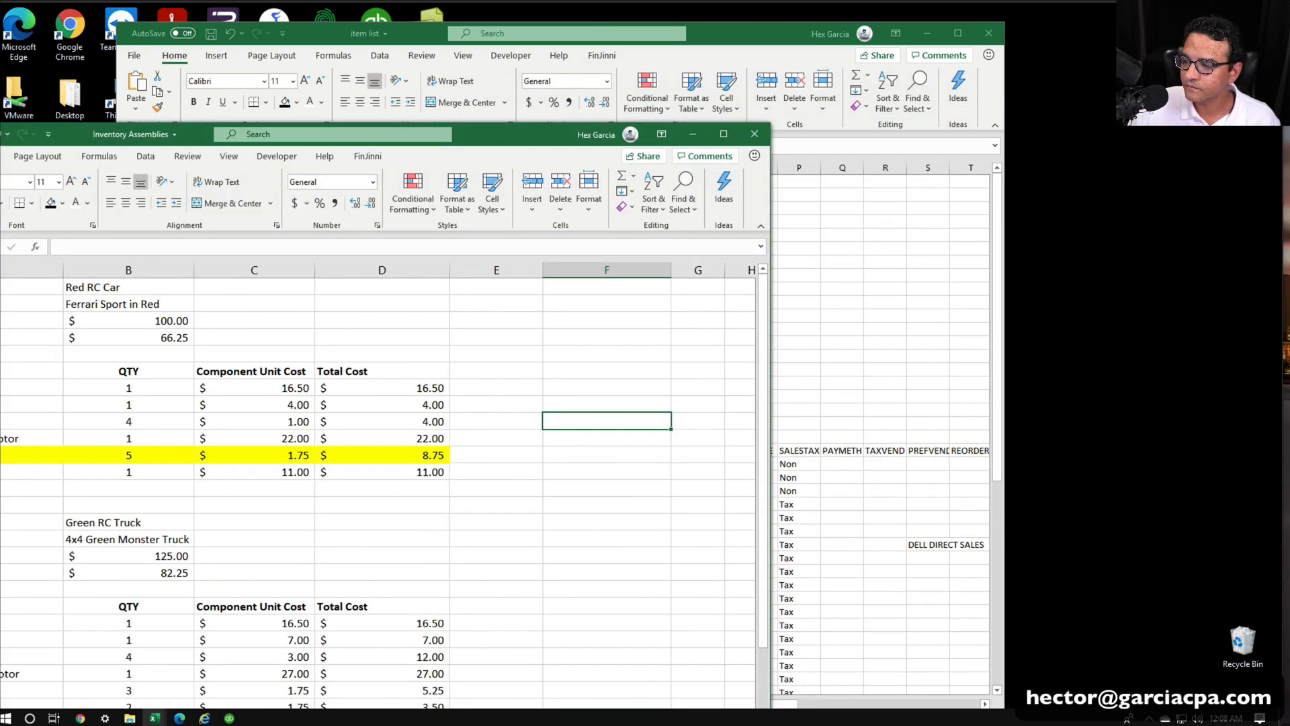
left_click(755, 134)
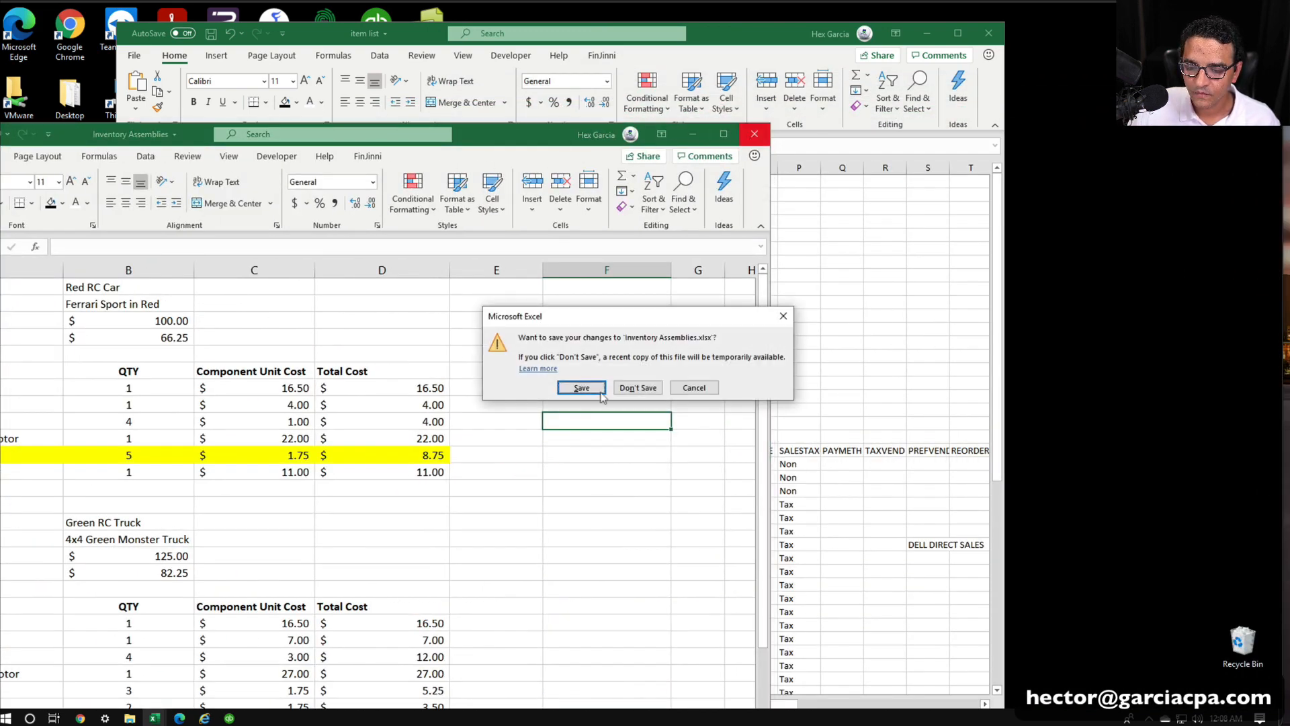
left_click(637, 387)
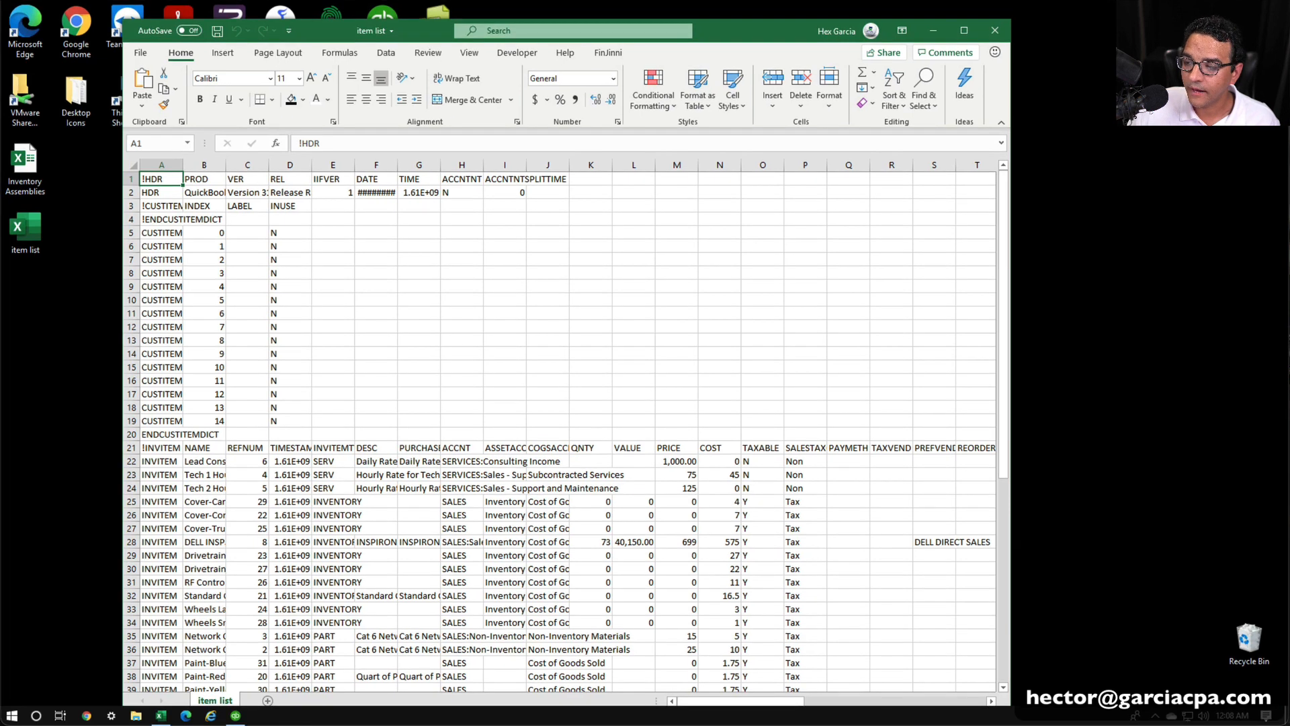
Widen column B of the item list so the full item names in the assembly sections can be read.
left_click(646, 324)
scroll(474, 374, "down", 4)
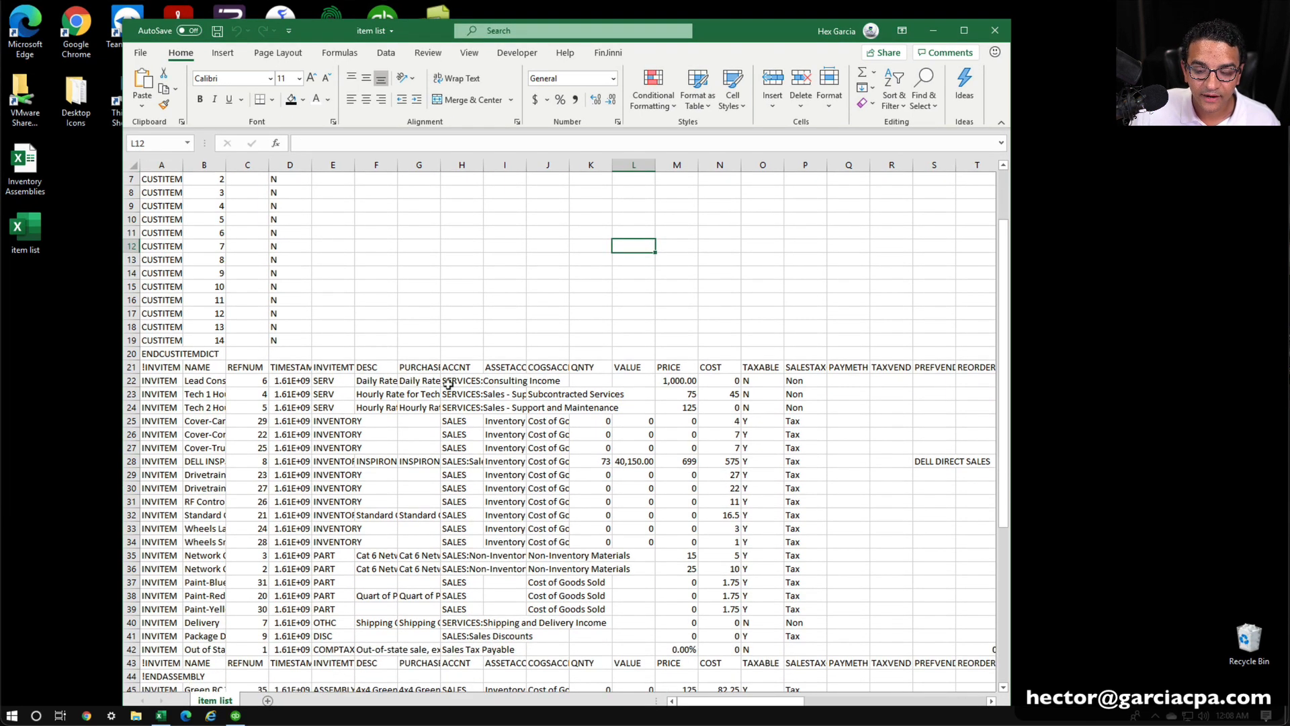
scroll(446, 383, "down", 5)
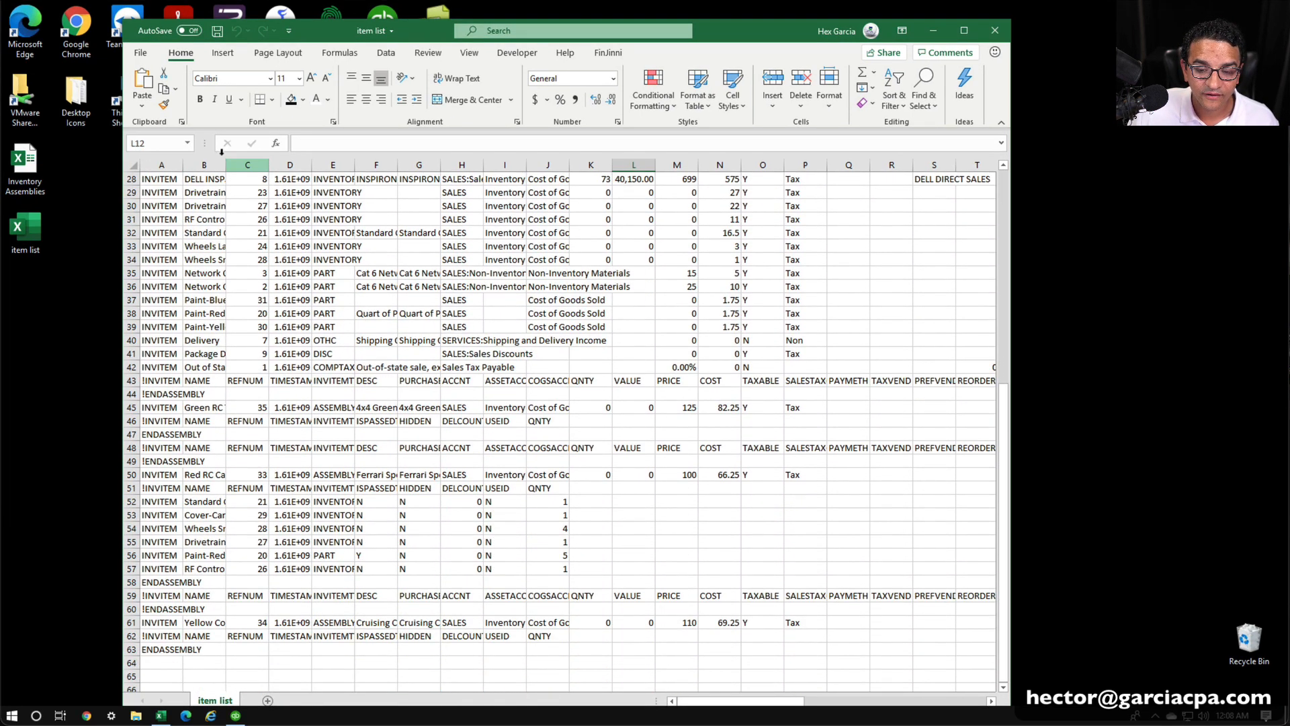
left_click_drag(226, 164, 355, 164)
scroll(292, 379, "up", 1)
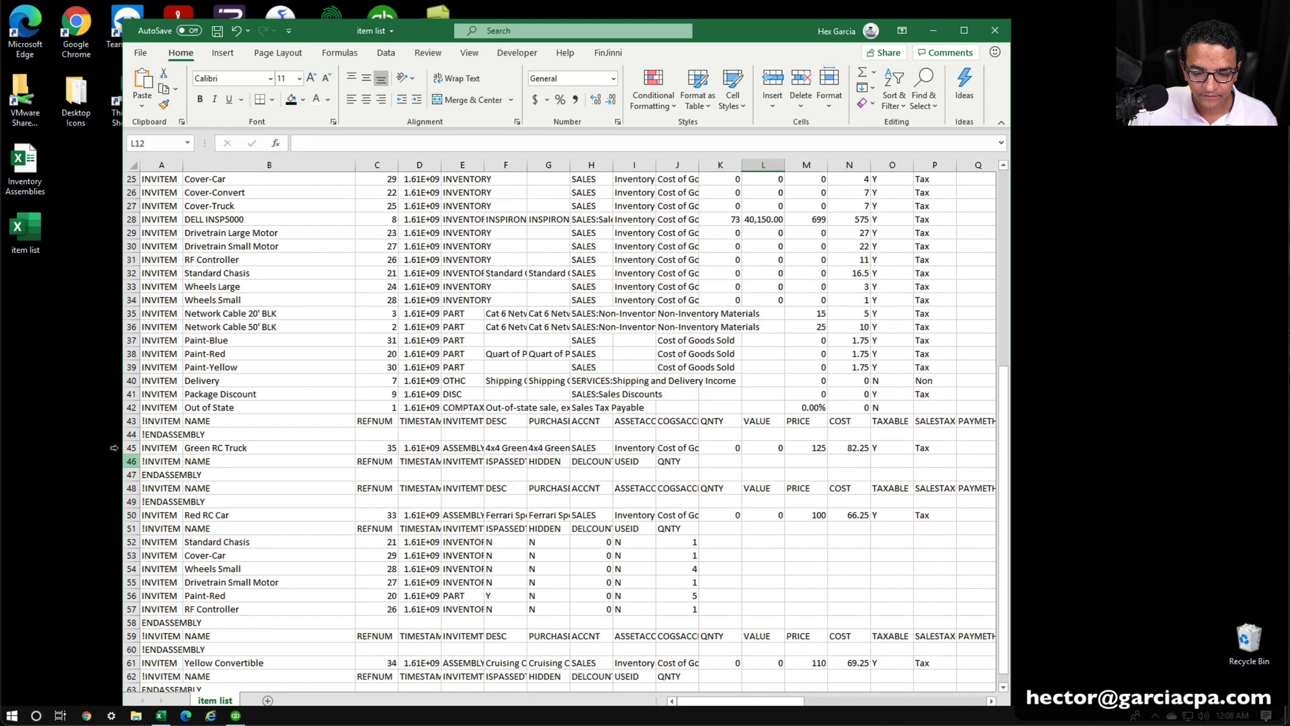
Examine the Green RC Truck and Red RC Car blocks to identify where the Red RC Car assembly definition starts and ends.
left_click(127, 420)
left_click(126, 445)
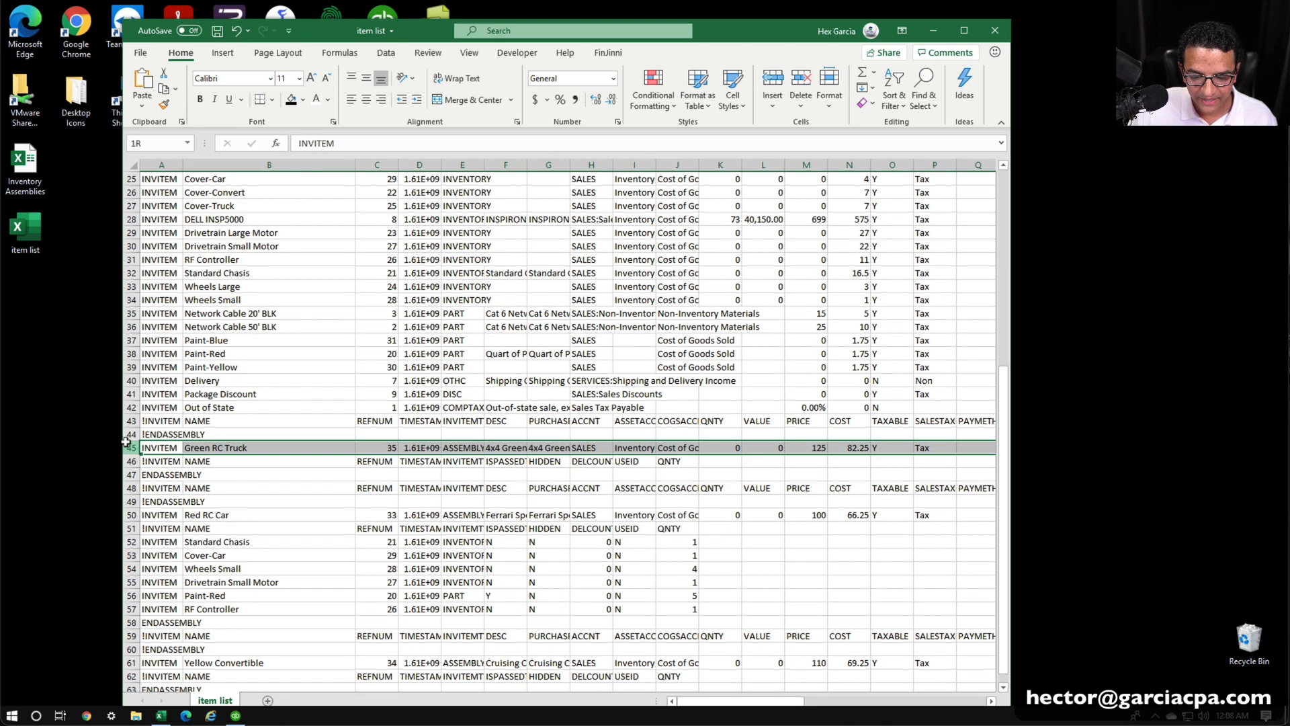
left_click(127, 514)
scroll(240, 532, "down", 1)
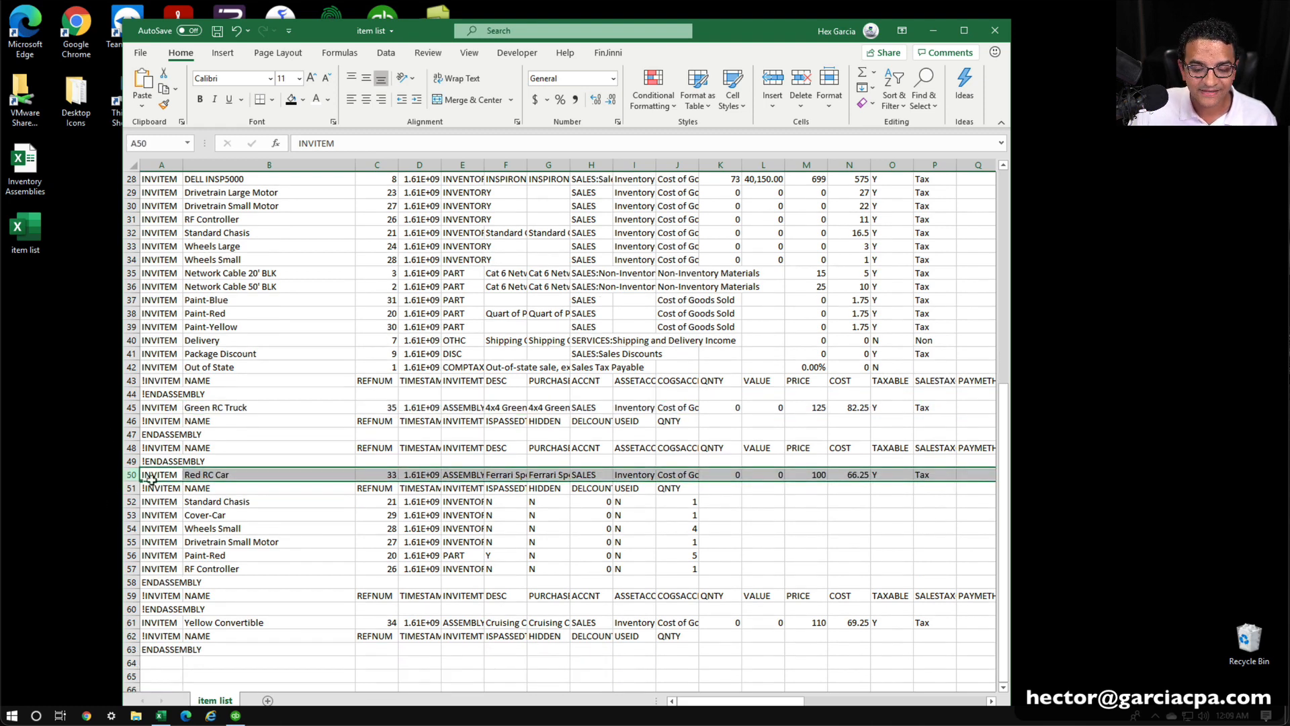
scroll(245, 517, "down", 1)
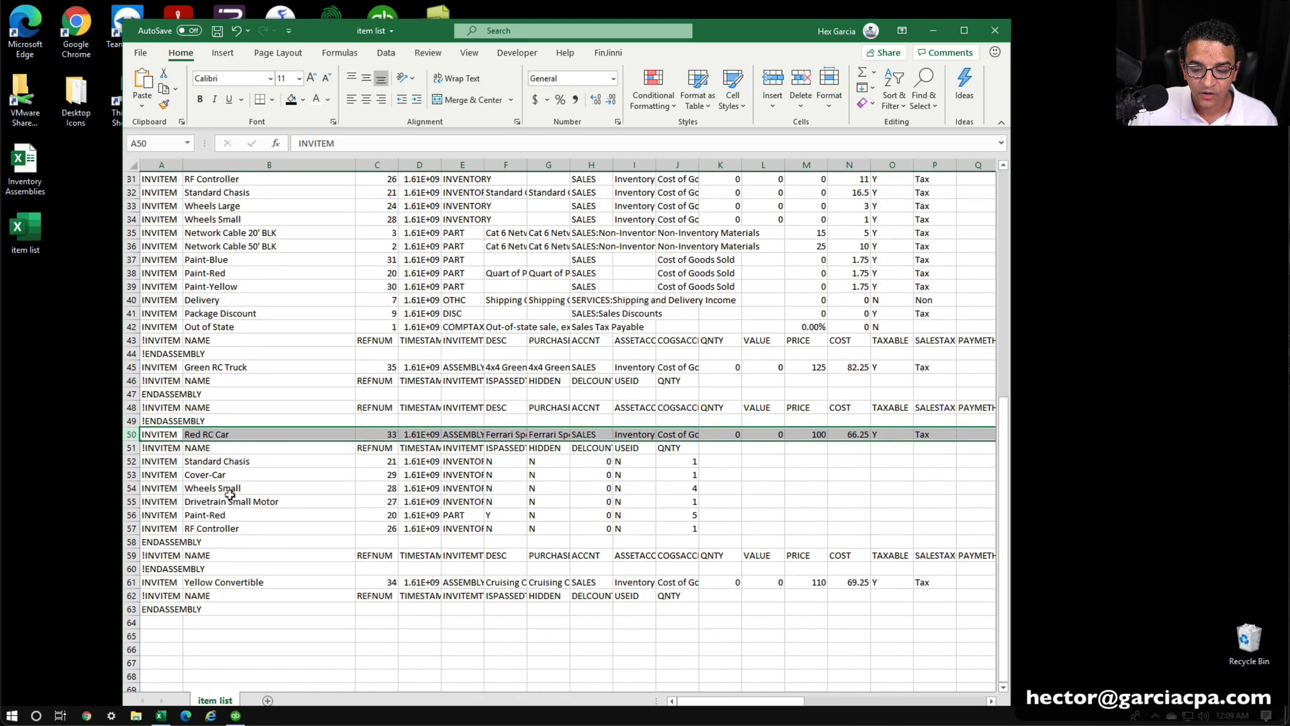
left_click(129, 407)
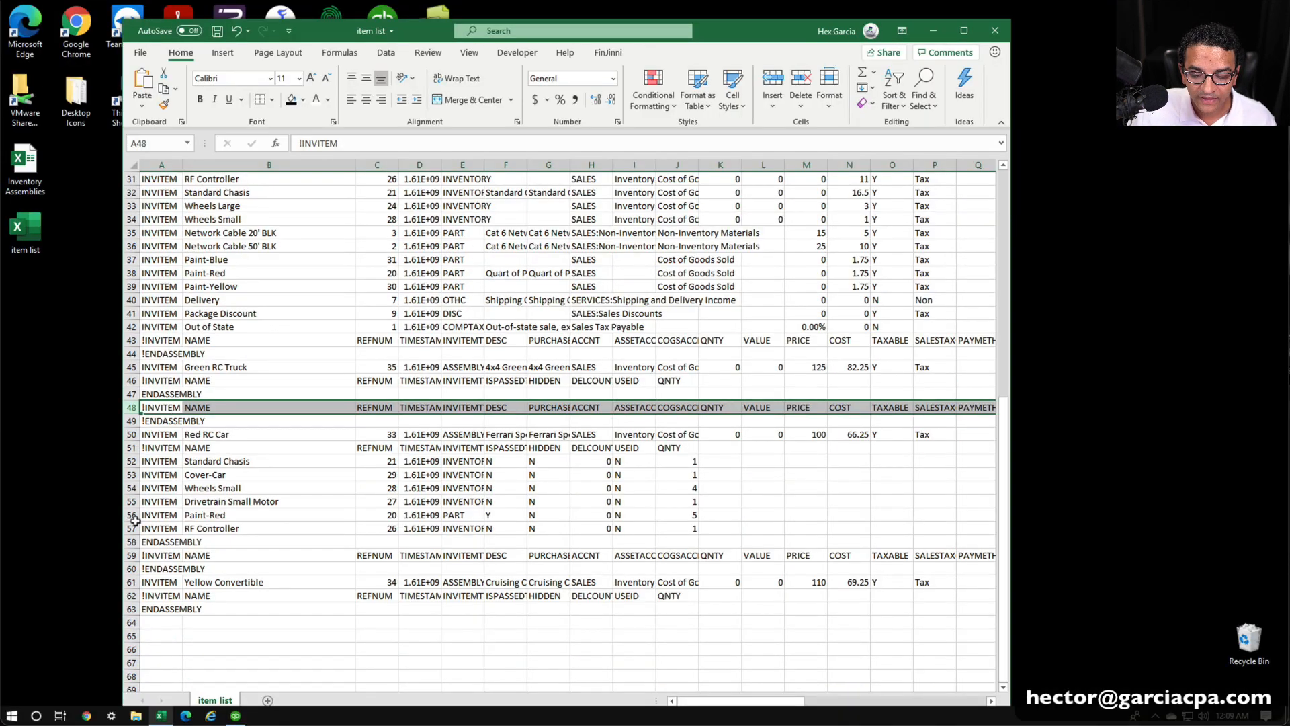
left_click(117, 538)
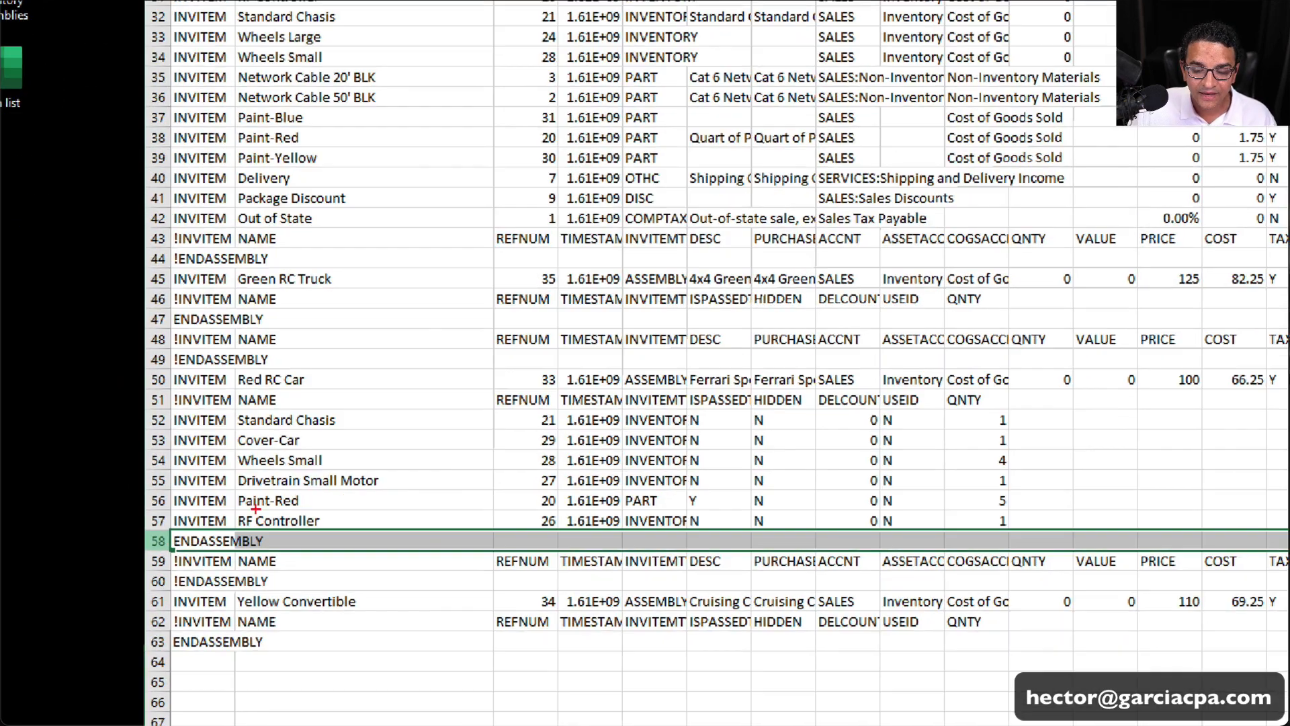
mouse_move(256, 509)
left_mouse_down()
mouse_move(191, 574)
mouse_move(235, 507)
left_mouse_up()
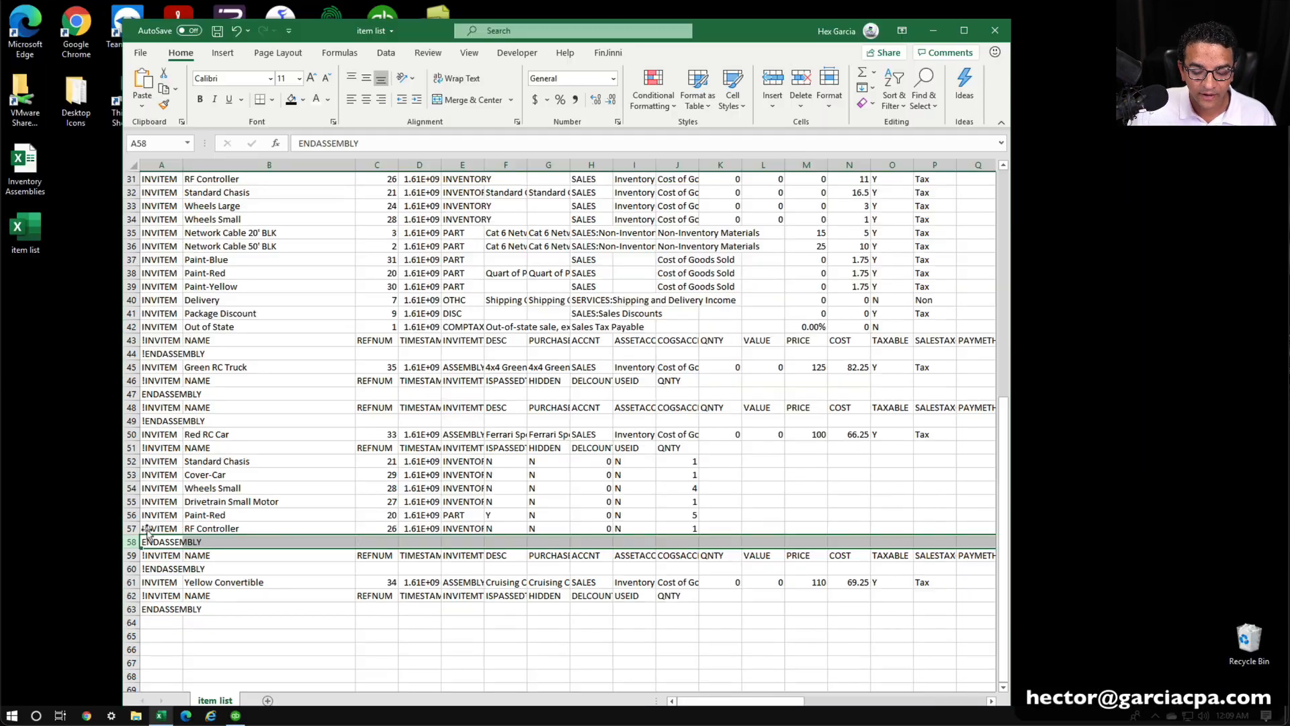
Delete rows 59 to 68, which hold the Yellow Convertible block below the Red RC Car's ENDASSEMBLY row.
left_click(156, 561)
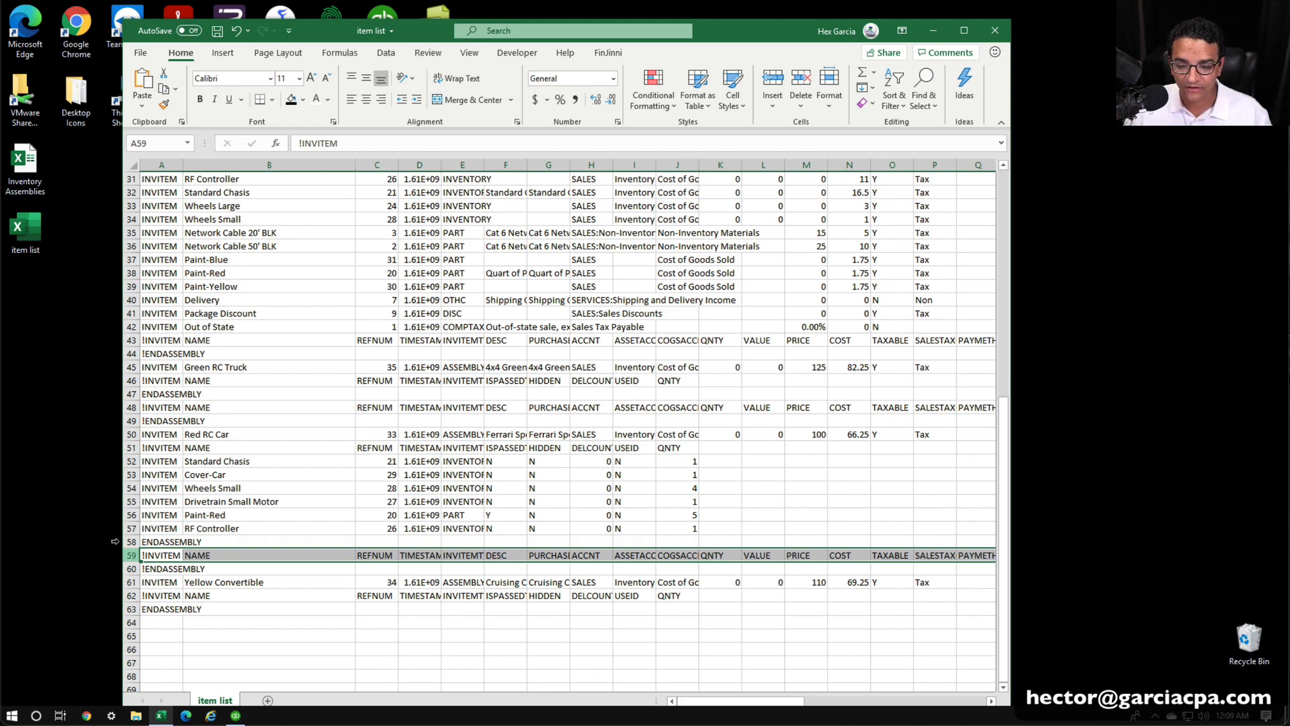
left_click_drag(131, 555, 131, 676)
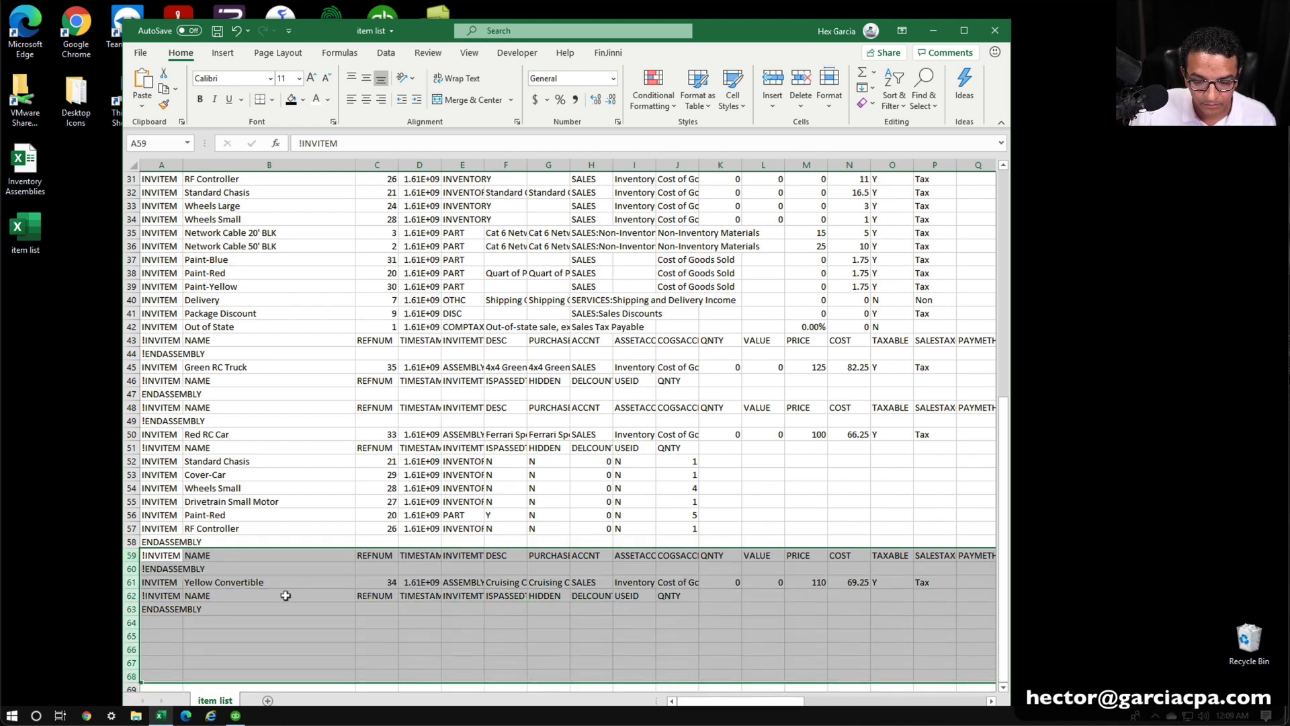
right_click(282, 595)
left_click(316, 489)
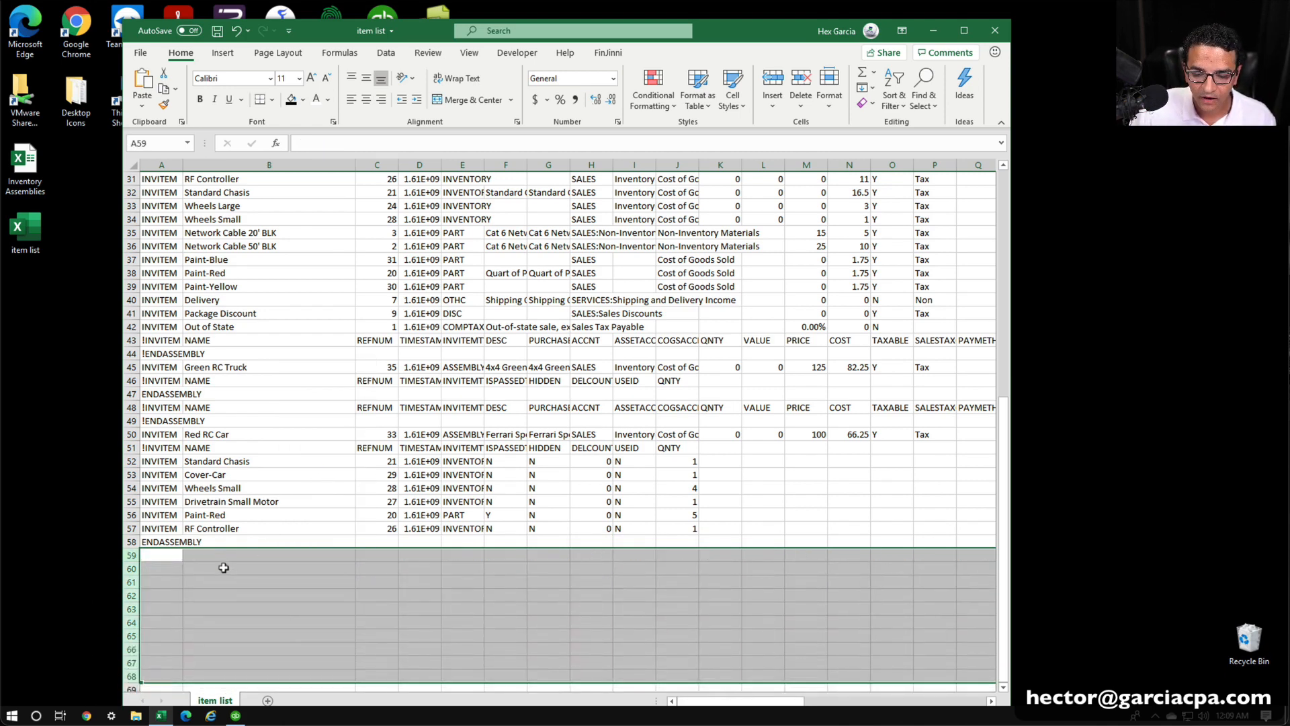
left_click(225, 568)
Delete rows 1 to 47, everything above the header row of the Red RC Car assembly block.
left_click(126, 405)
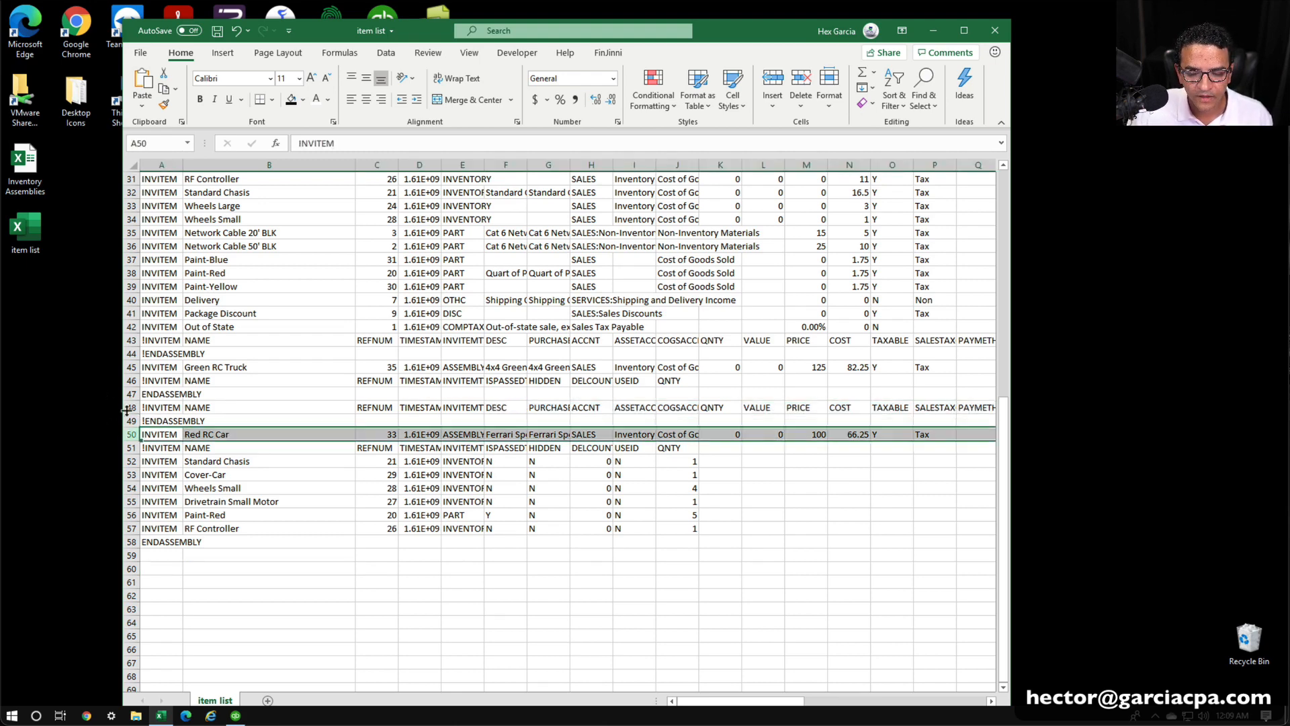
left_click(127, 408)
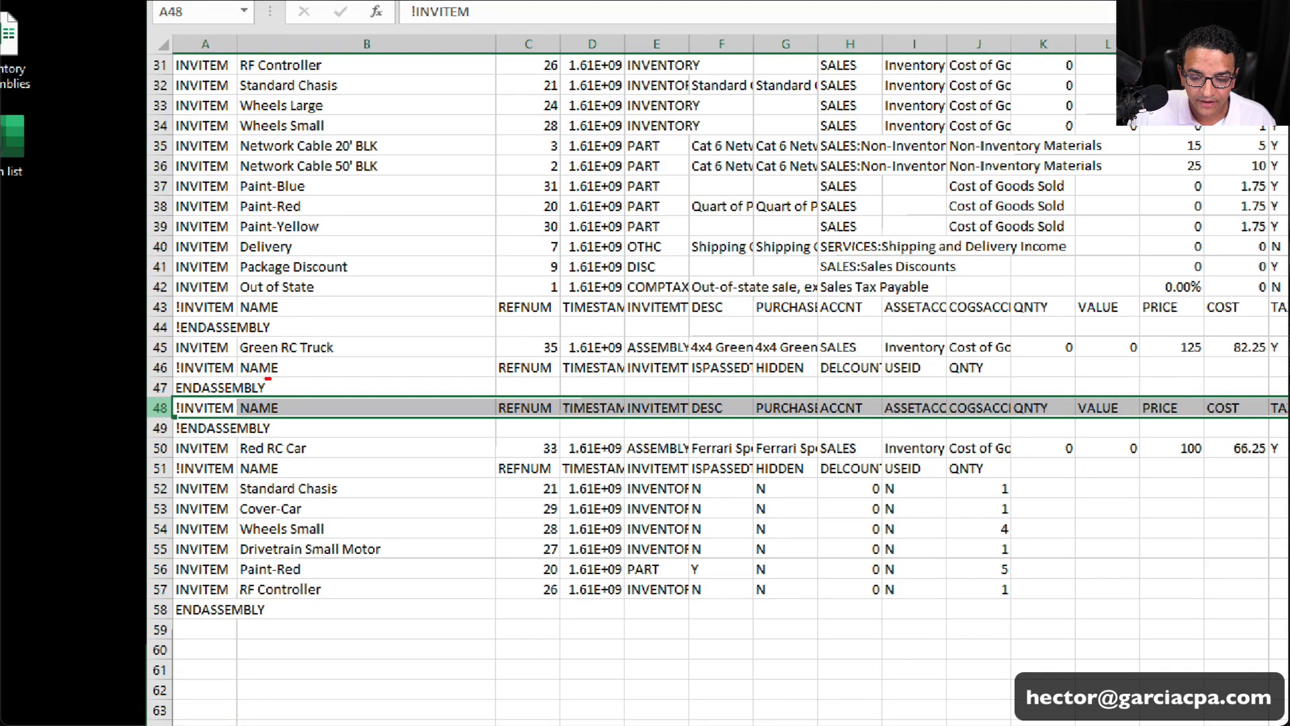
mouse_move(268, 378)
left_mouse_down()
mouse_move(154, 417)
mouse_move(270, 377)
left_mouse_up()
left_click_drag(247, 461, 299, 461)
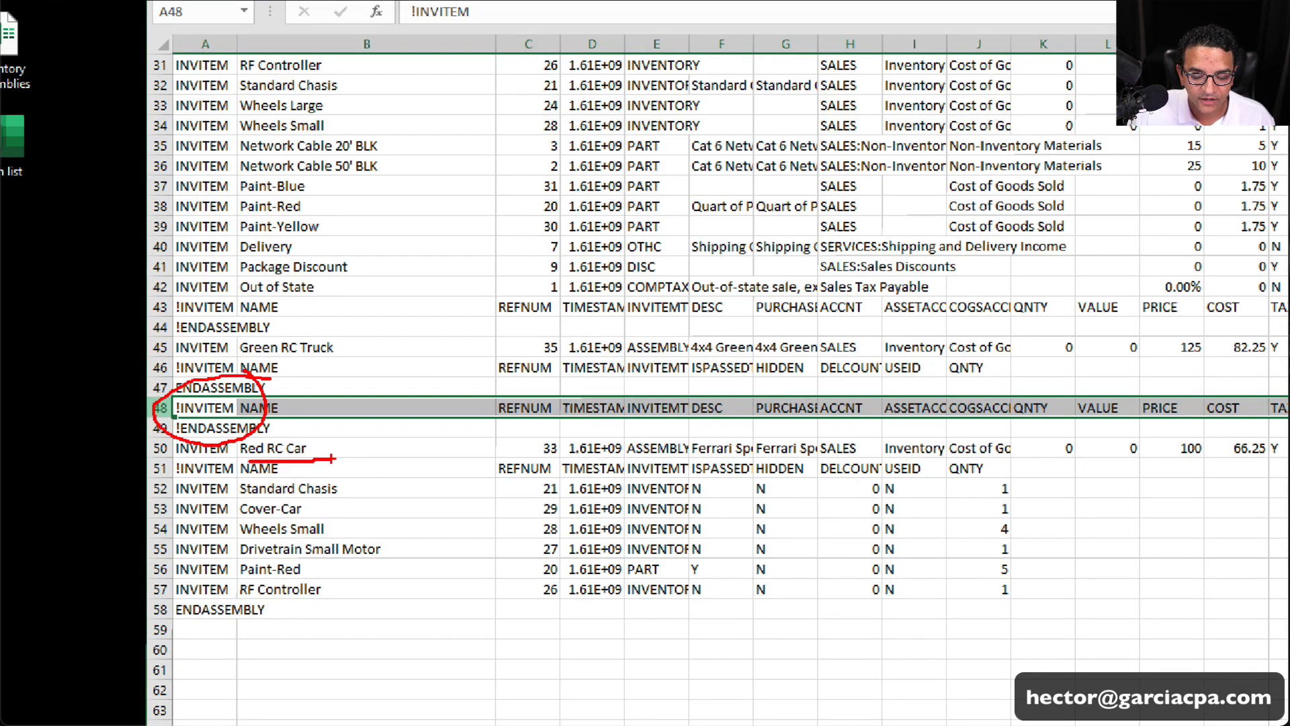
key("Escape")
left_click_drag(128, 393, 121, 171)
right_click(322, 310)
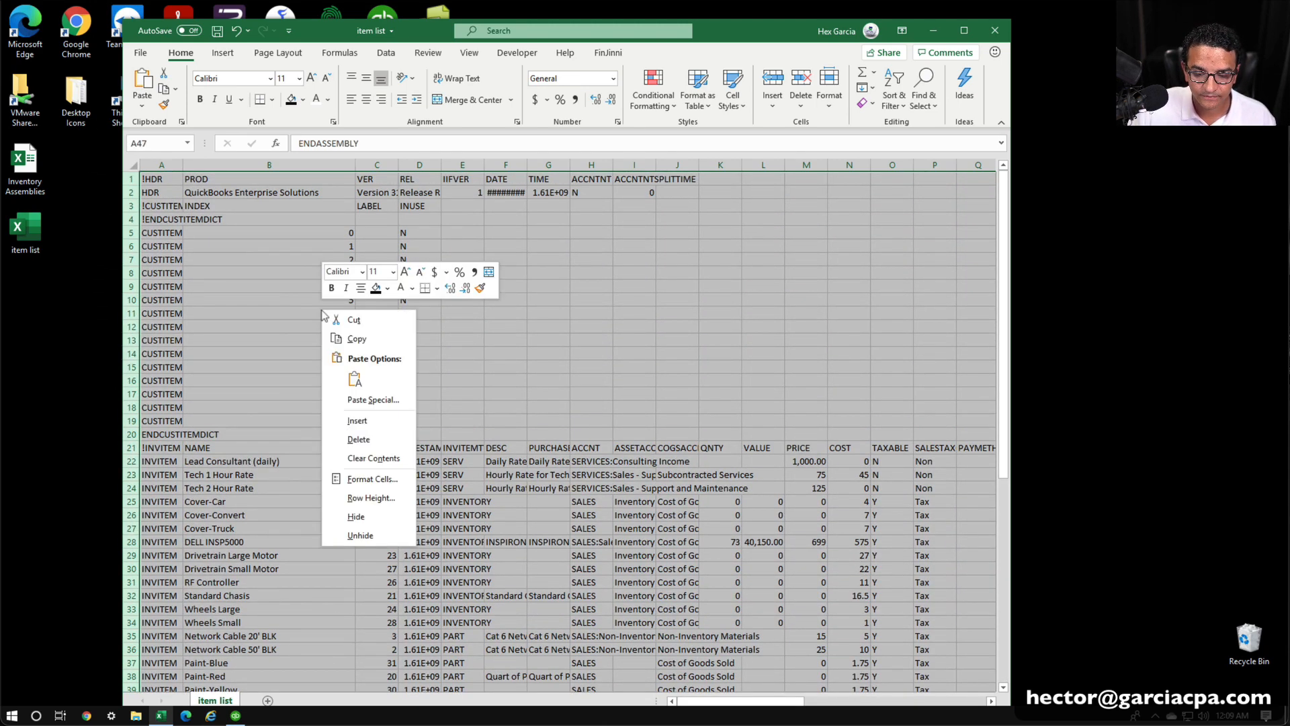
left_click(358, 439)
left_click(311, 382)
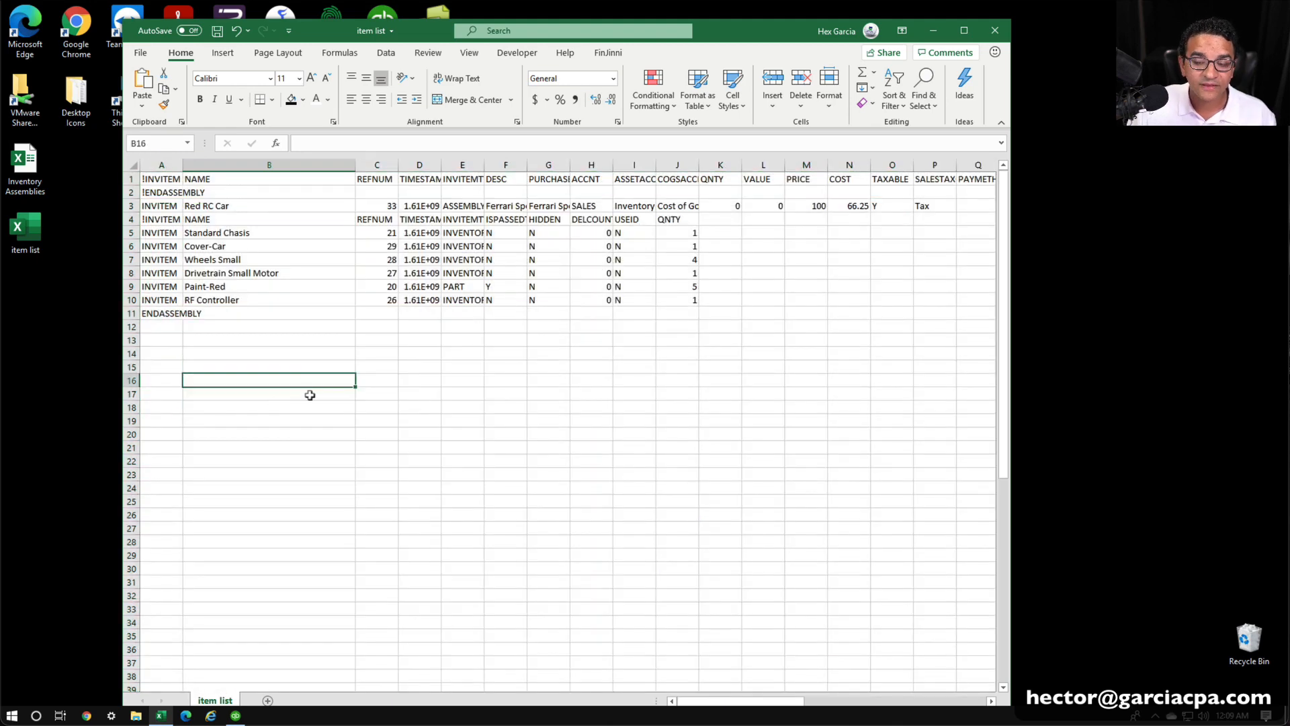
Widen column A to fit its row keywords and select the Red RC Car name cell, B3.
left_click_drag(183, 164, 245, 164)
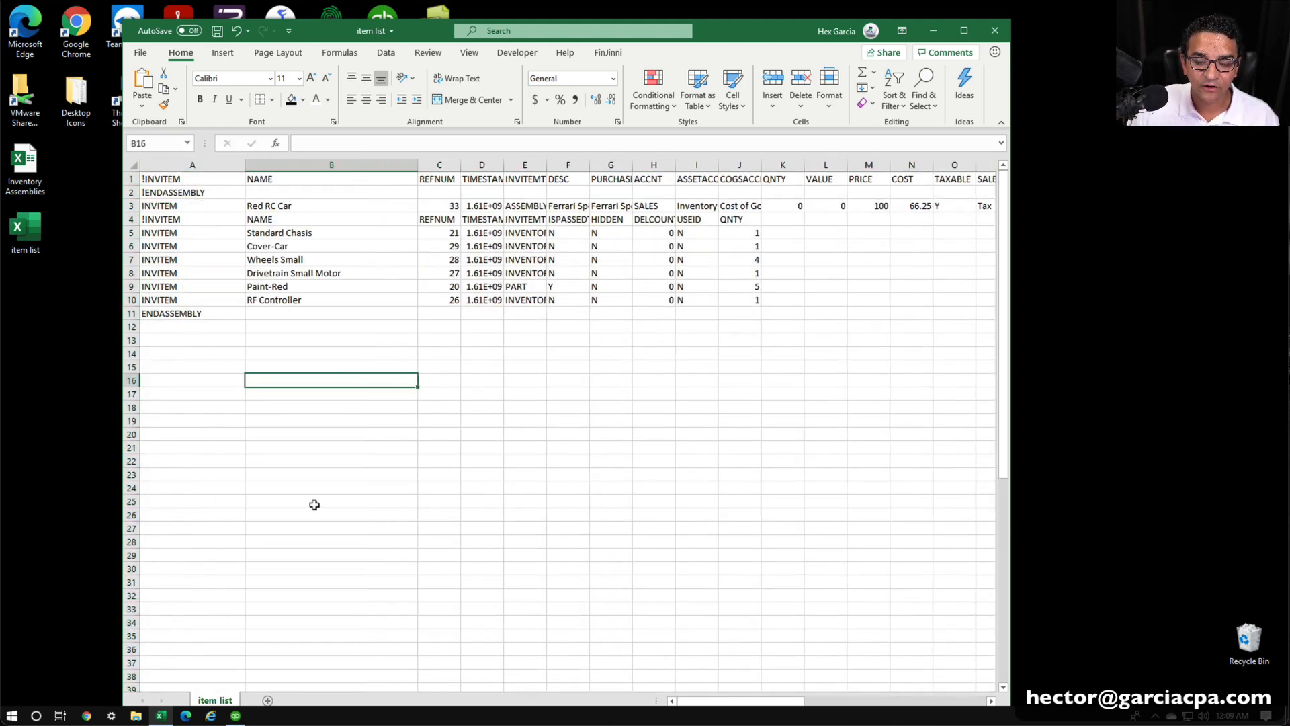
left_click_drag(311, 514, 311, 502)
left_click(294, 204)
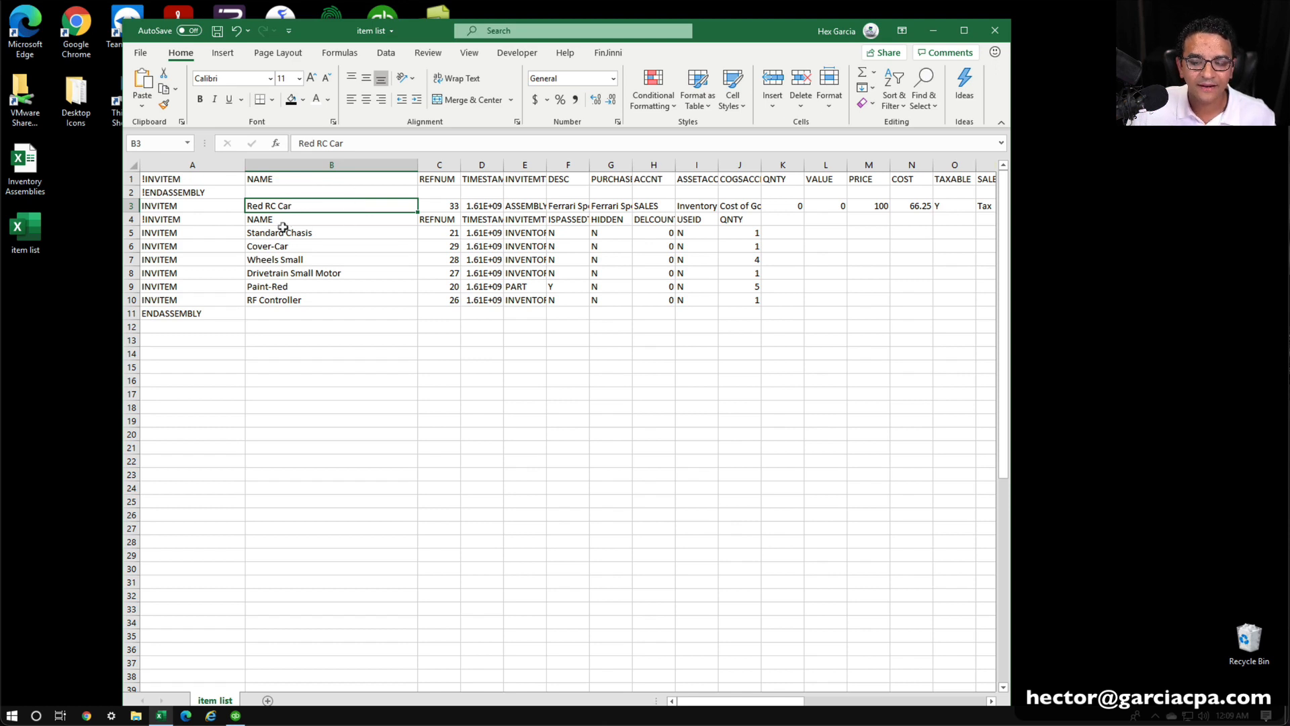
left_click_drag(283, 228, 284, 304)
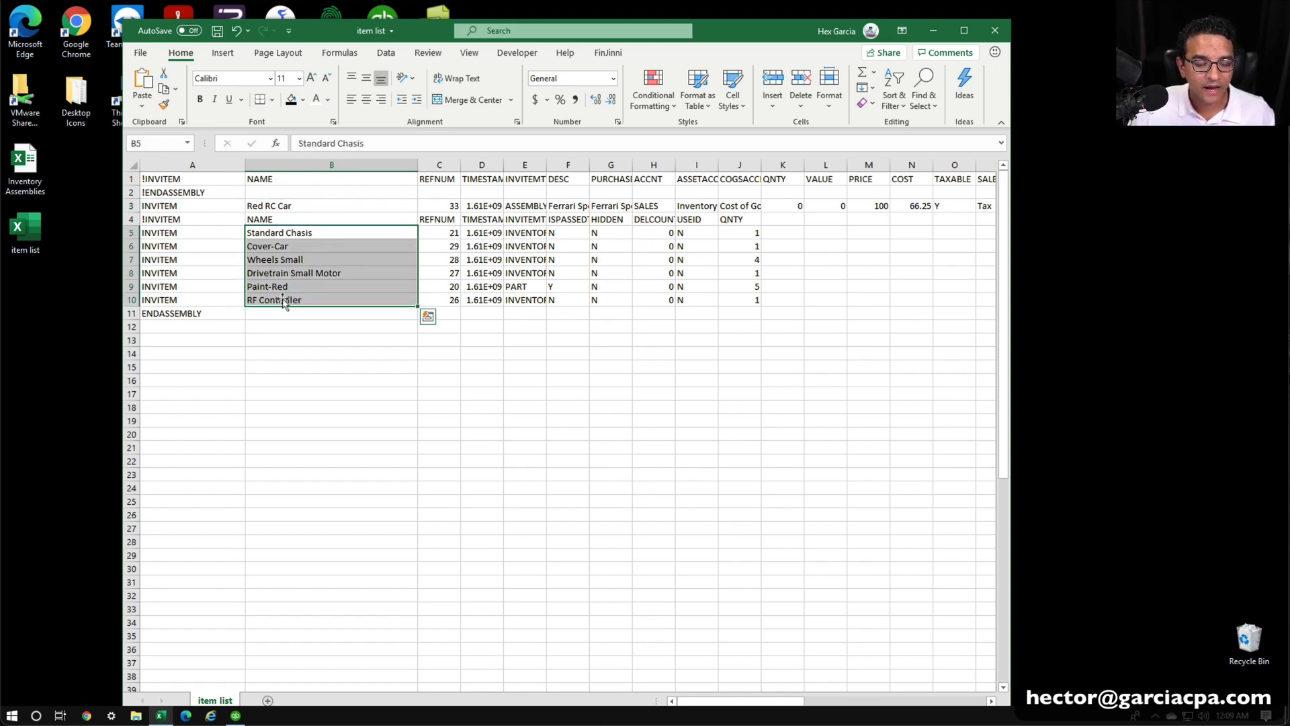
left_click(359, 388)
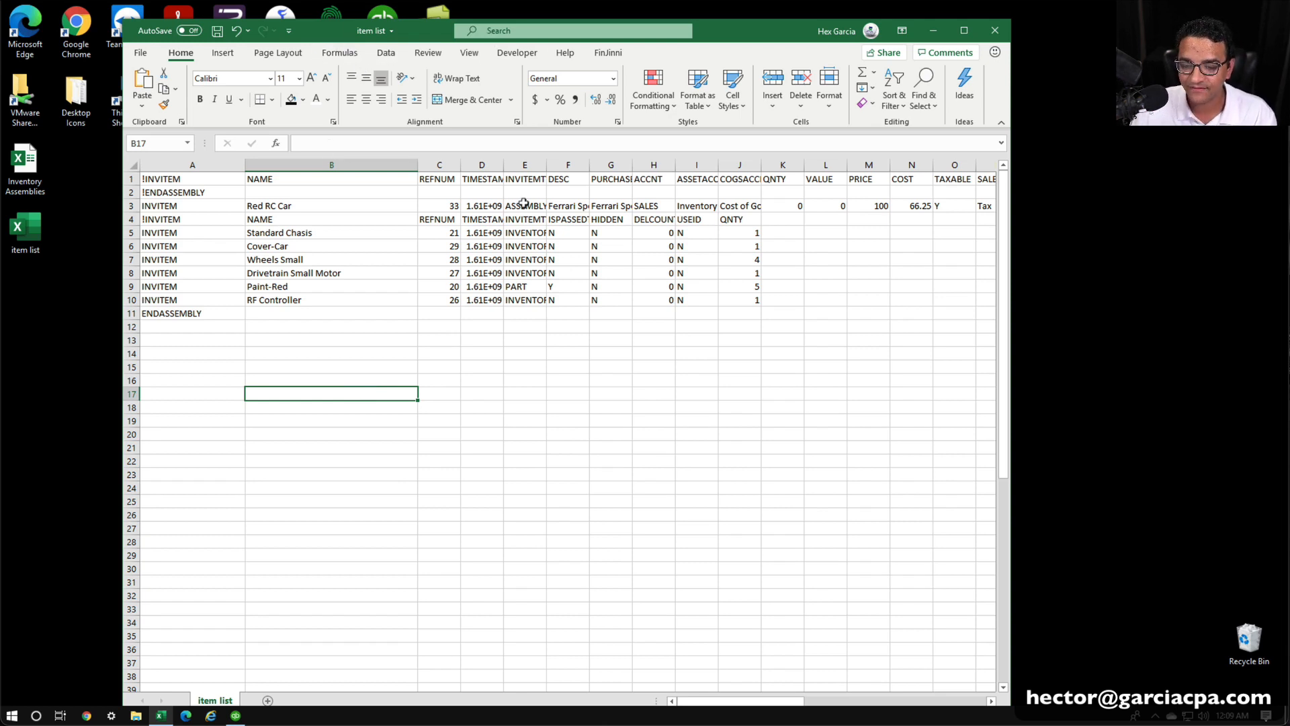
Clear the REFNUM and TIMESTAMP values in the Red RC Car assembly row, cells C3 and D3.
left_click(430, 203)
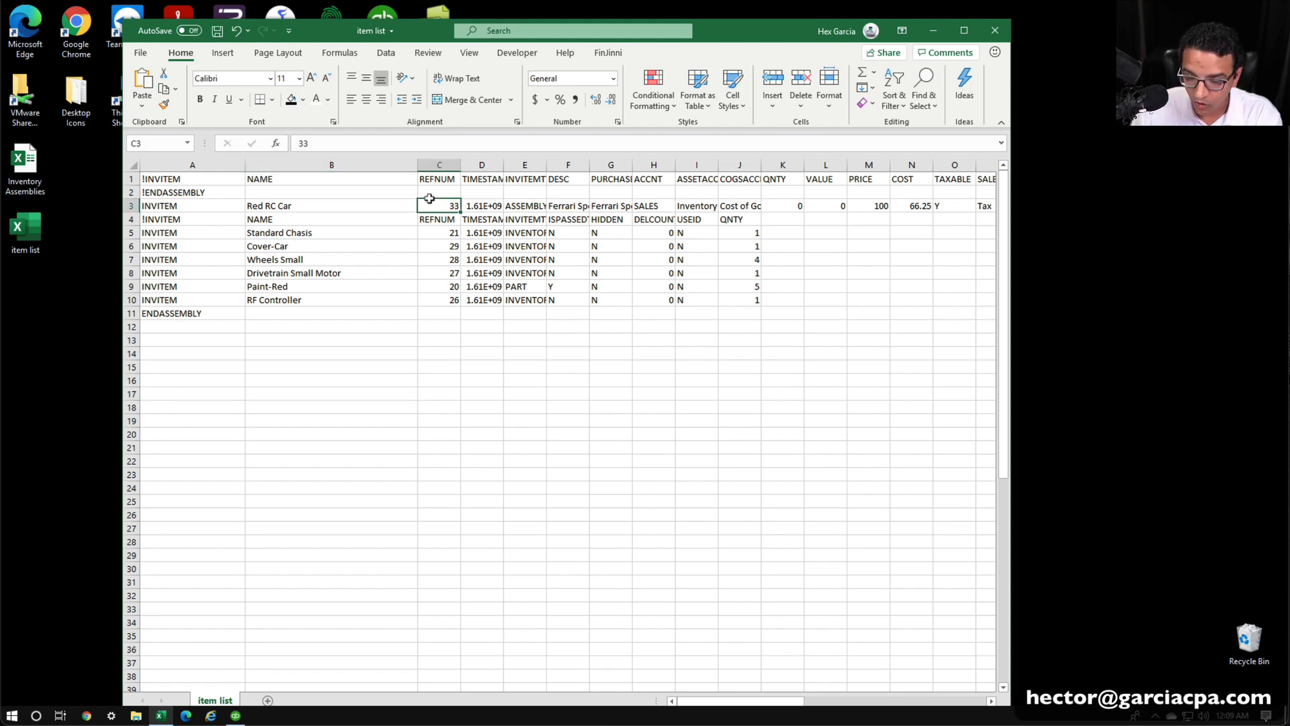
key("Delete")
left_click(474, 206)
key("Delete")
Clear the REFNUM and TIMESTAMP values in component rows 5 to 10 and widen column E to fit its item types.
left_click(436, 233)
left_click(475, 233)
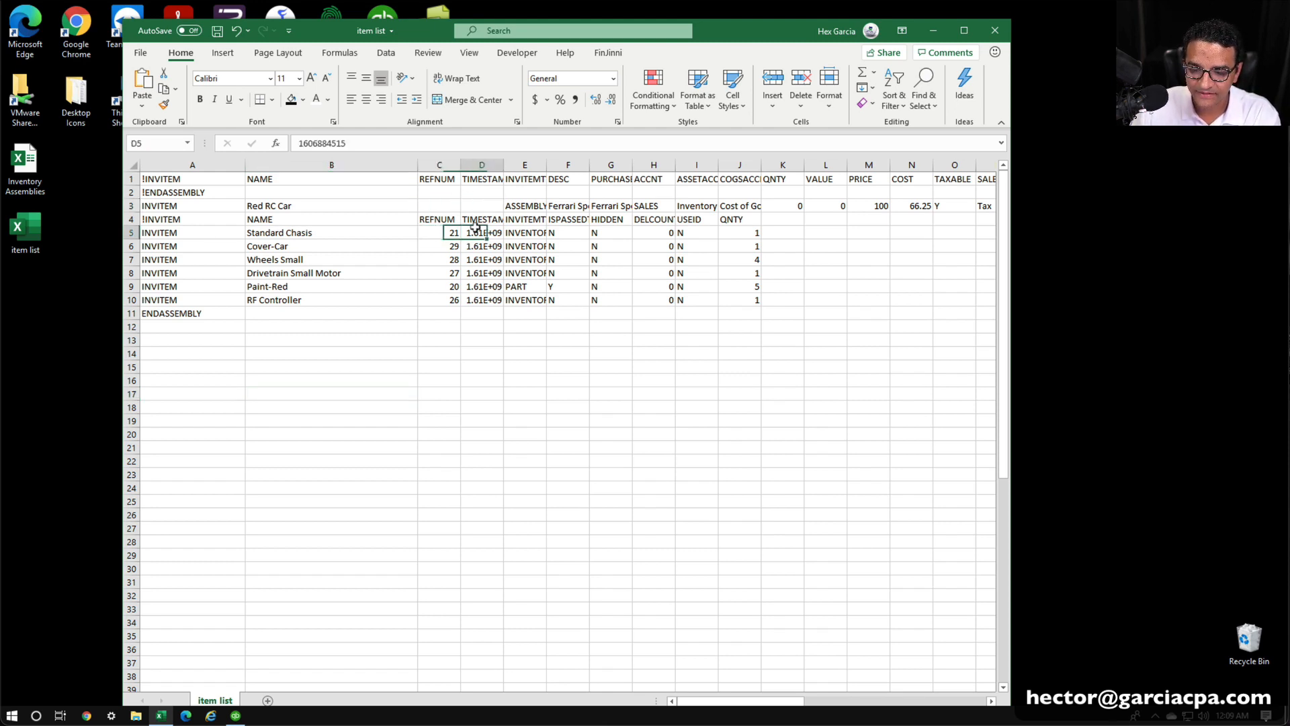
key("Delete")
left_click(438, 233)
key("Delete")
left_click_drag(438, 245, 469, 290)
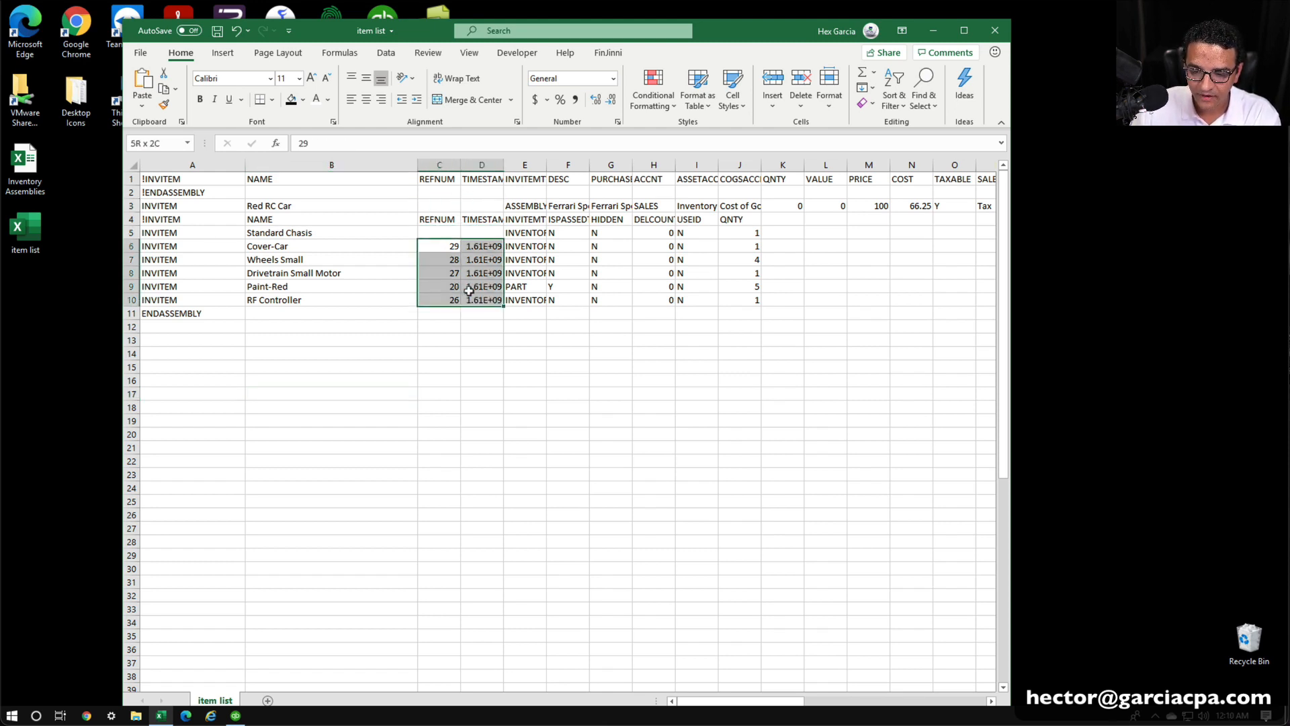
key("Delete")
left_click(475, 379)
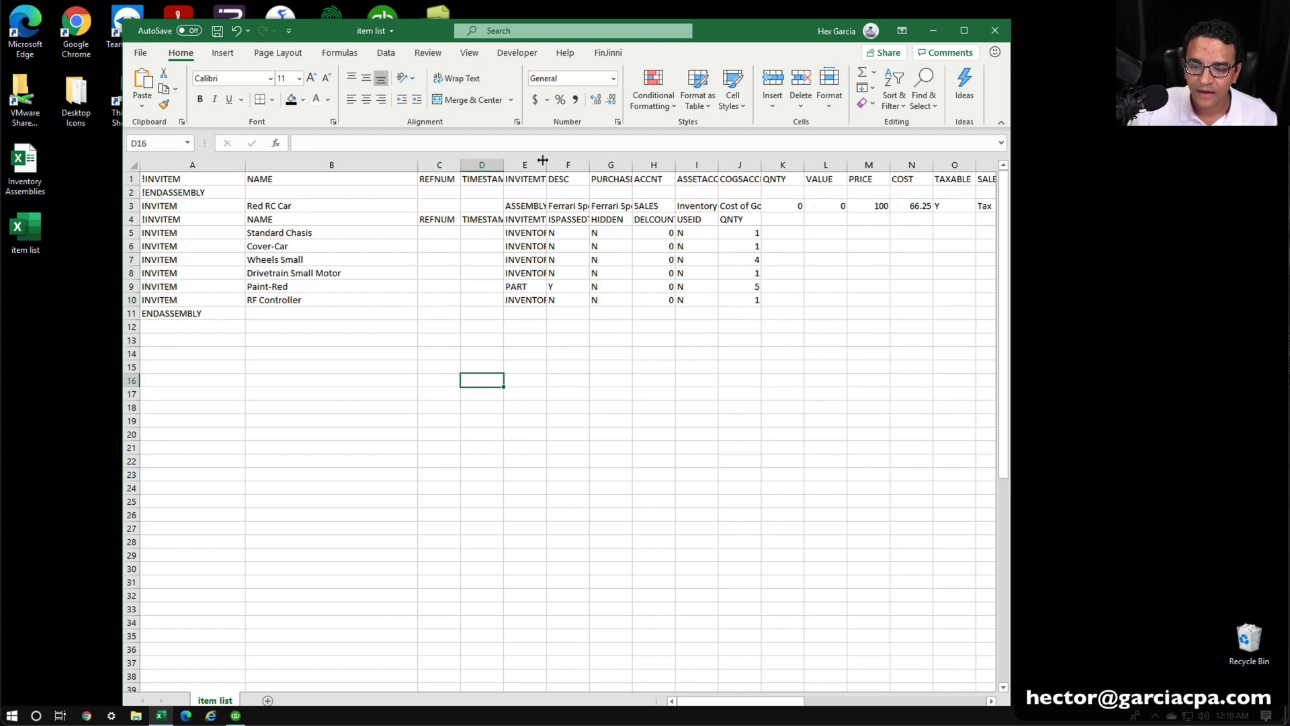
left_click_drag(542, 160, 587, 160)
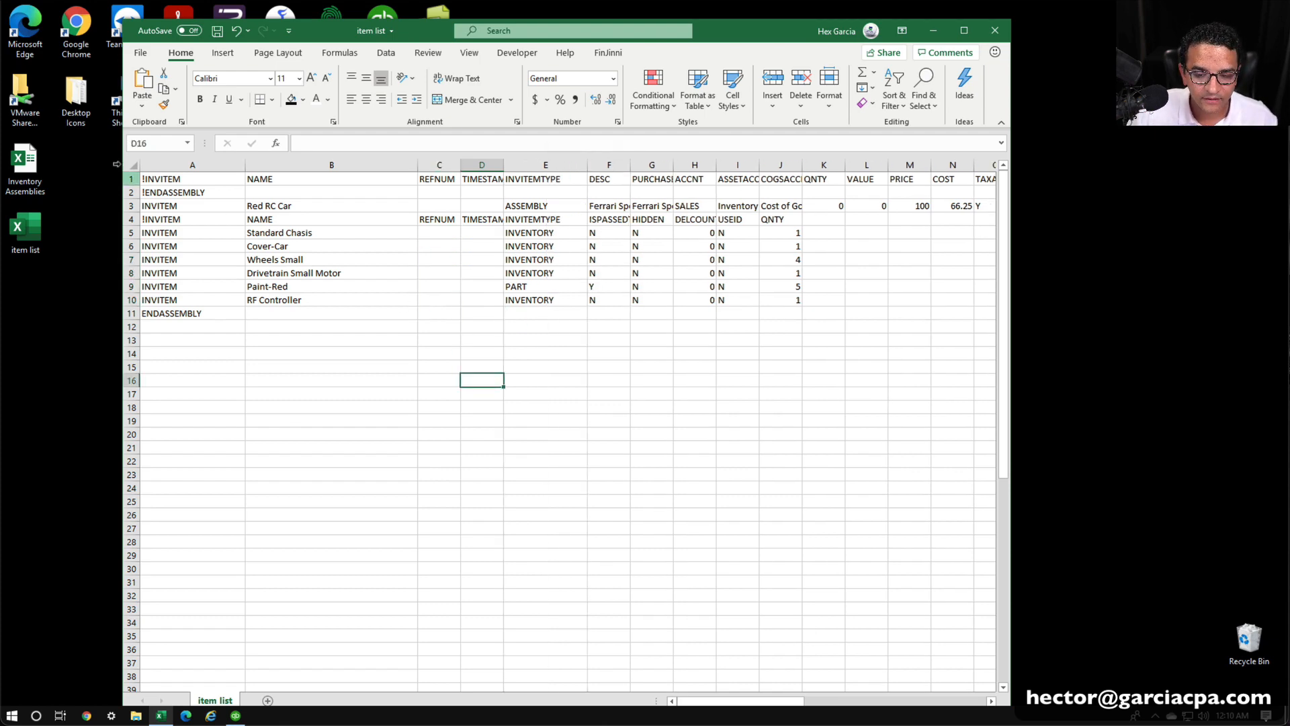
left_click_drag(131, 179, 127, 246)
left_click(149, 233)
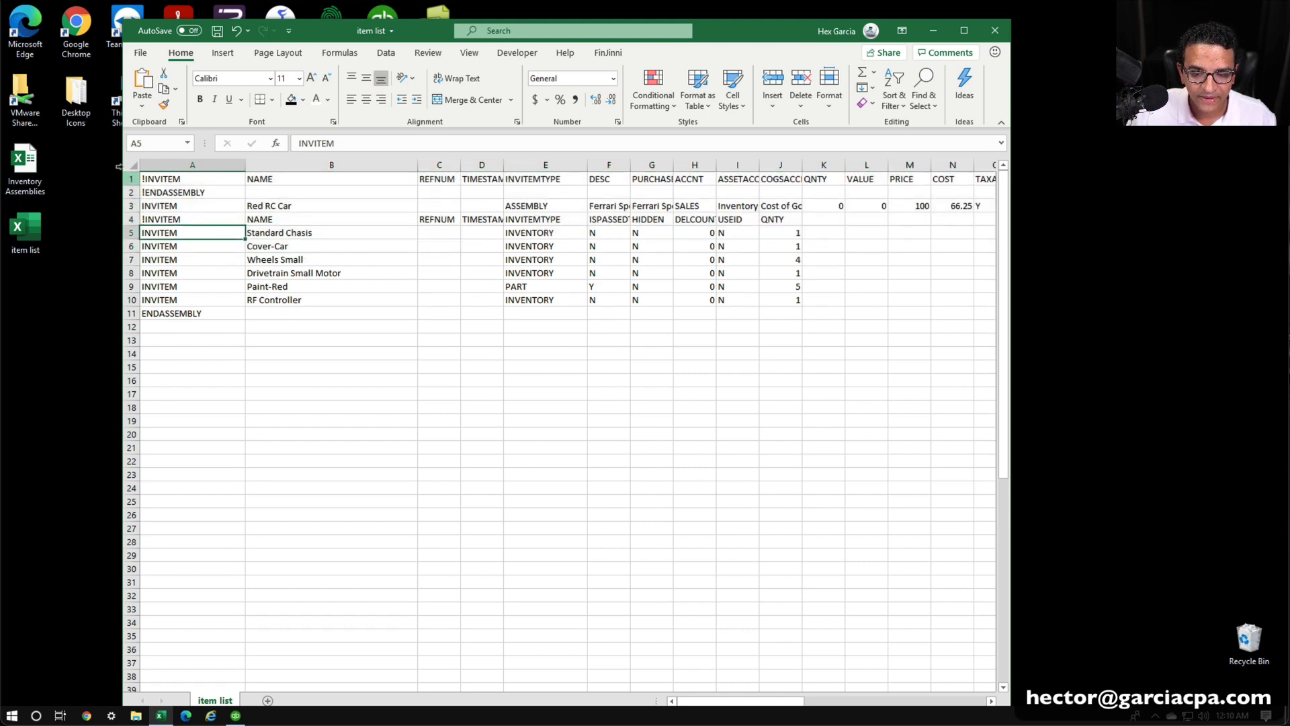
left_click_drag(130, 180, 129, 191)
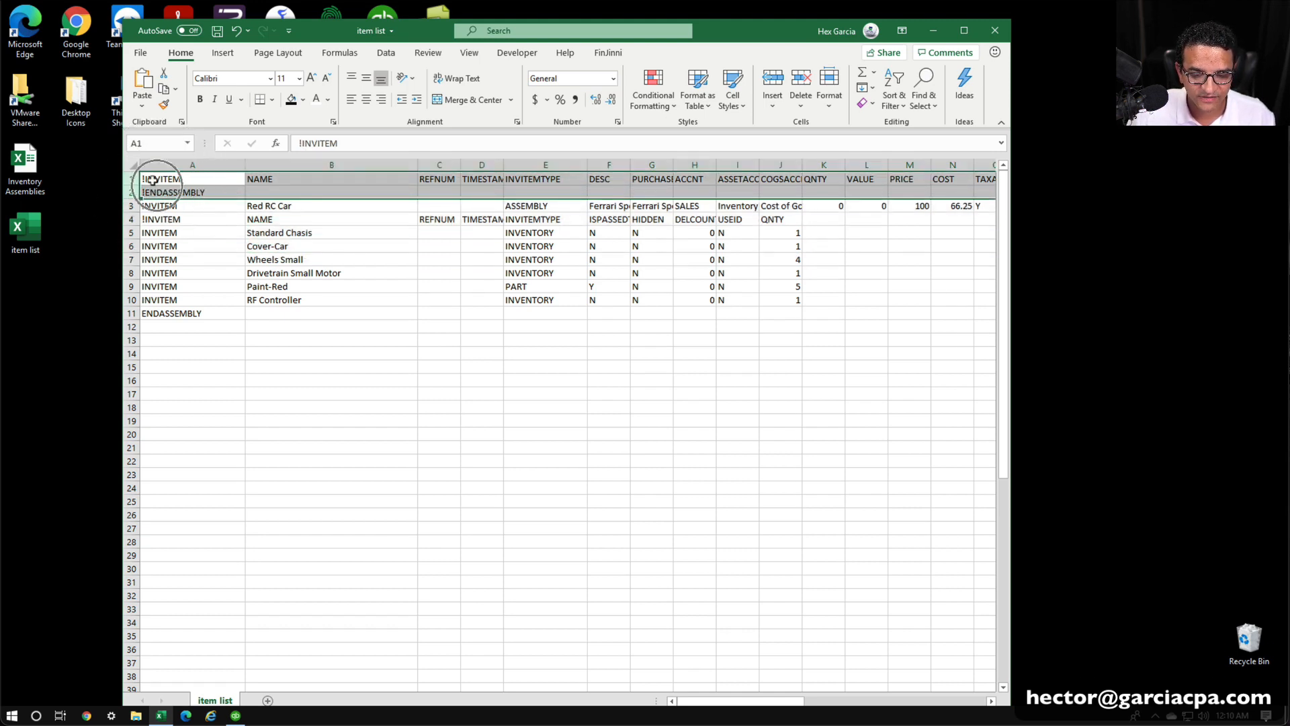
left_click(165, 233)
left_click(129, 204)
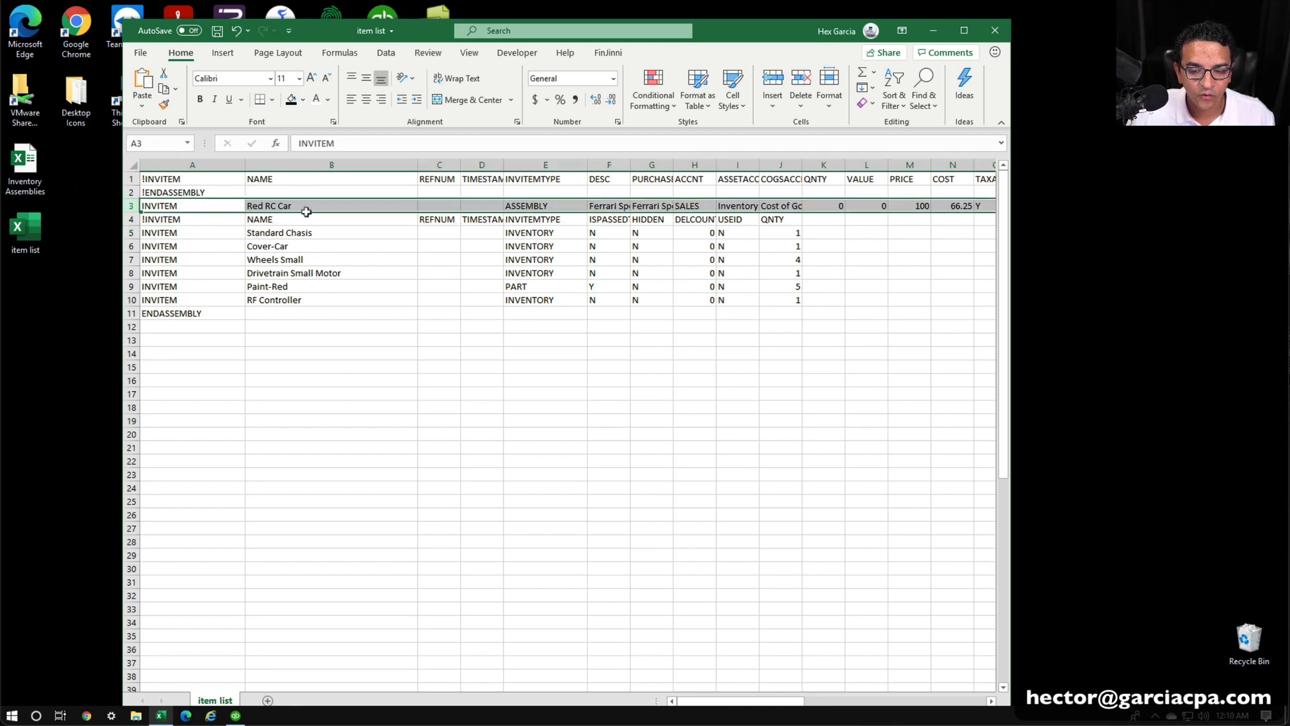
left_click(280, 326)
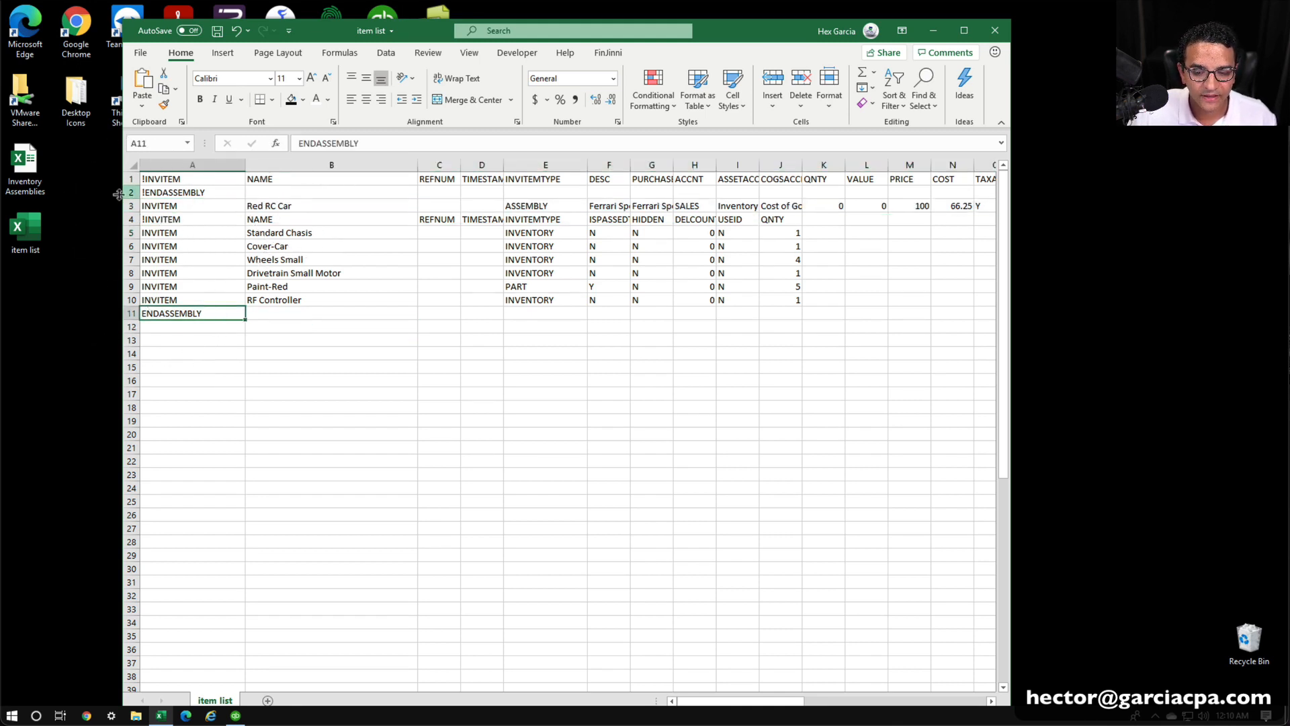
Duplicate the Red RC Car block, rows 3 to 11, to start at row 13 and again at row 23.
left_click_drag(129, 204, 125, 315)
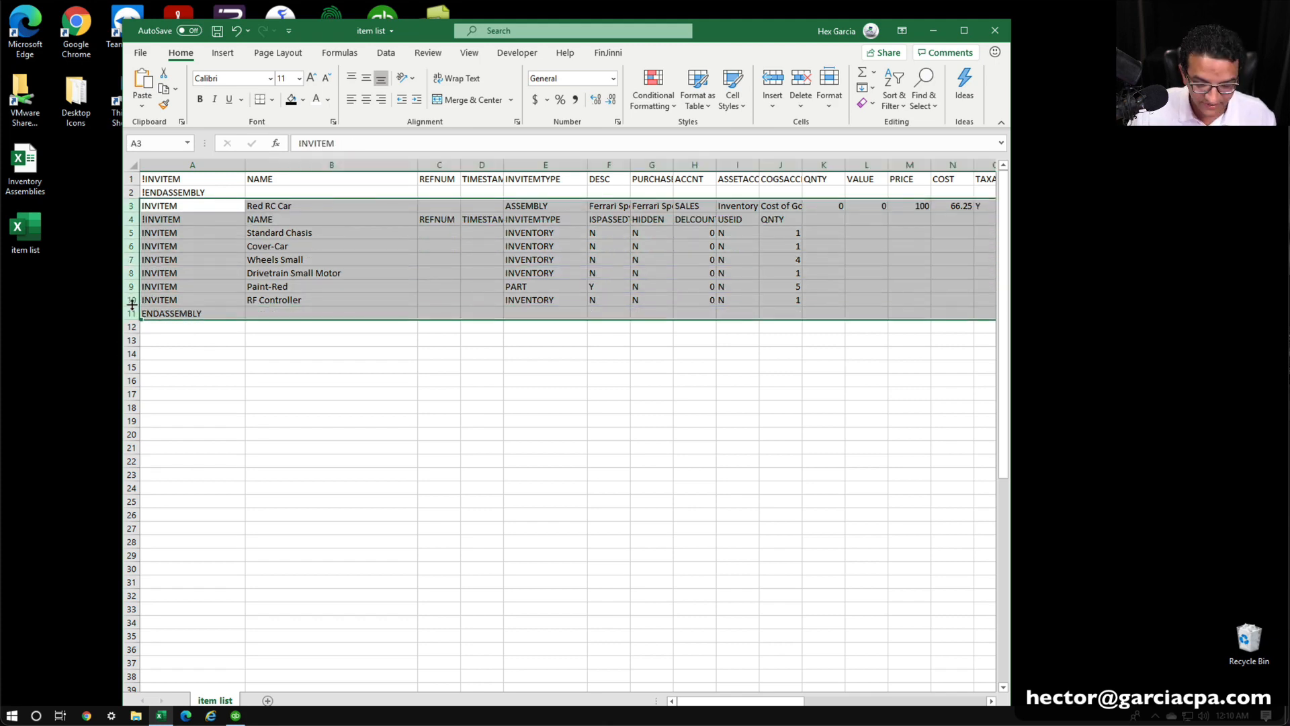
key("ctrl+c")
left_click(117, 340)
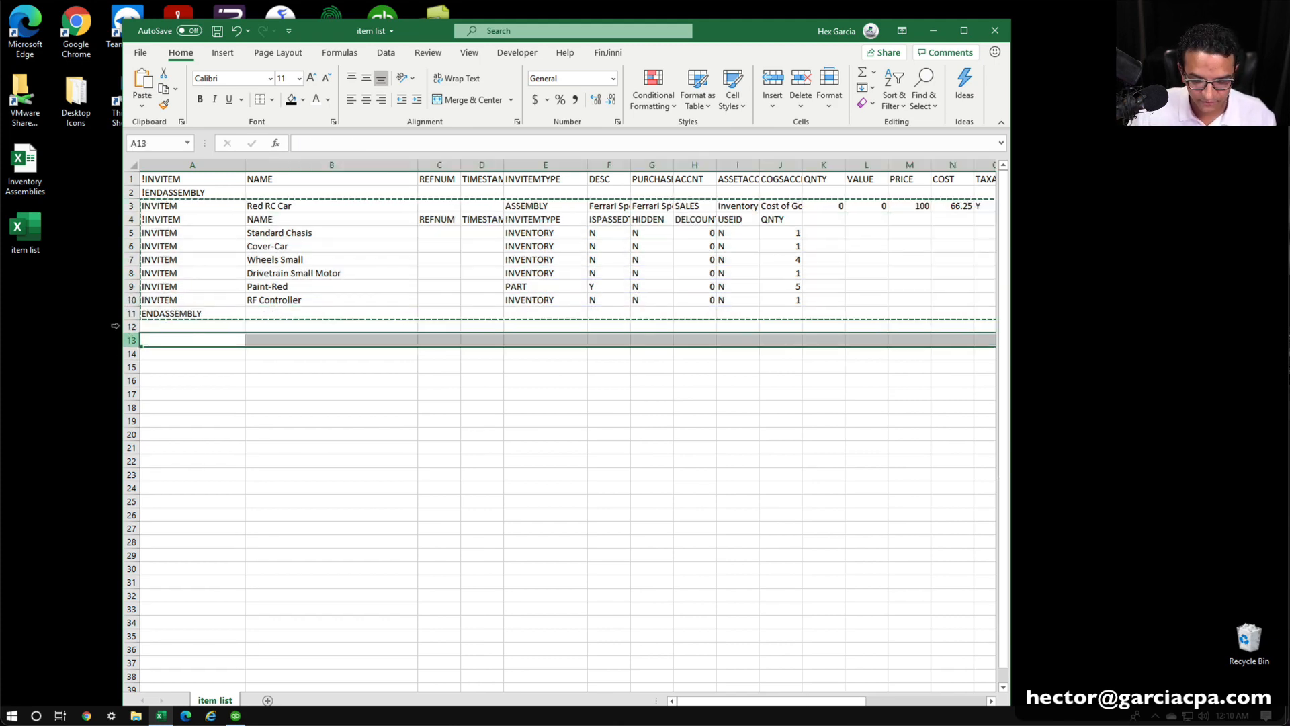
key("ctrl+v")
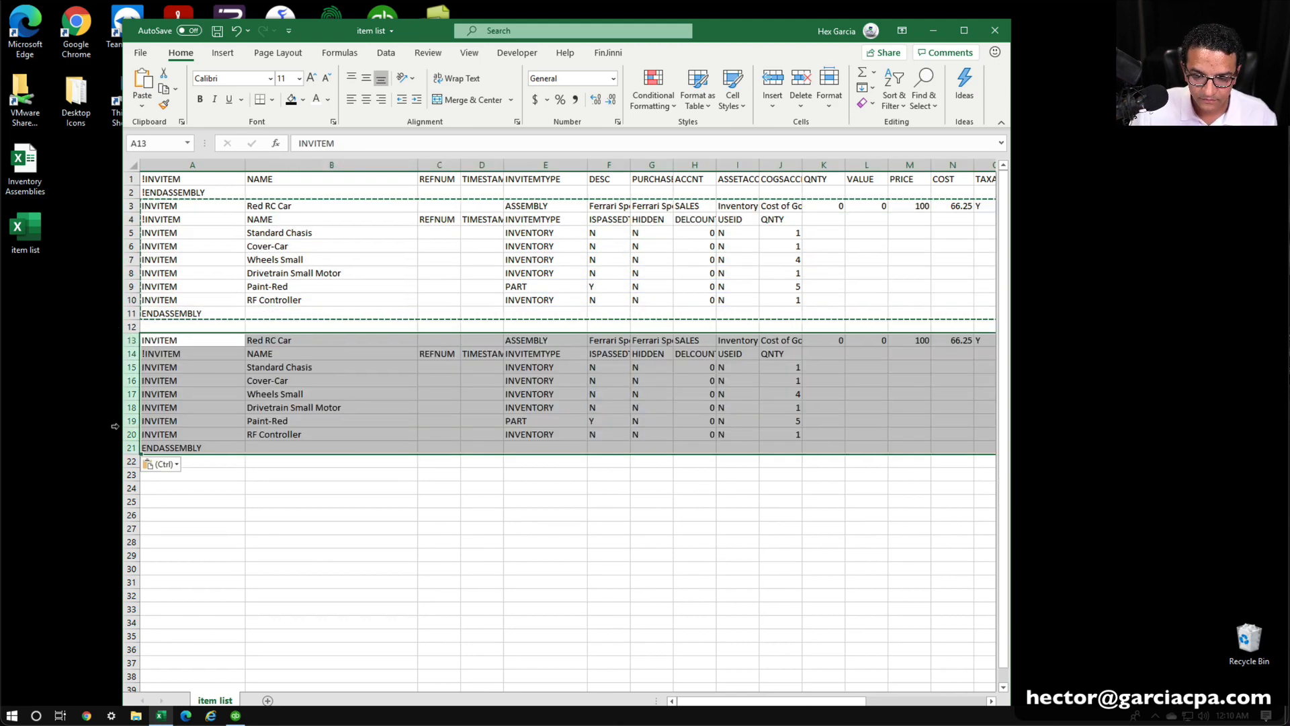
left_click(118, 474)
key("ctrl+v")
left_click(438, 607)
key("Escape")
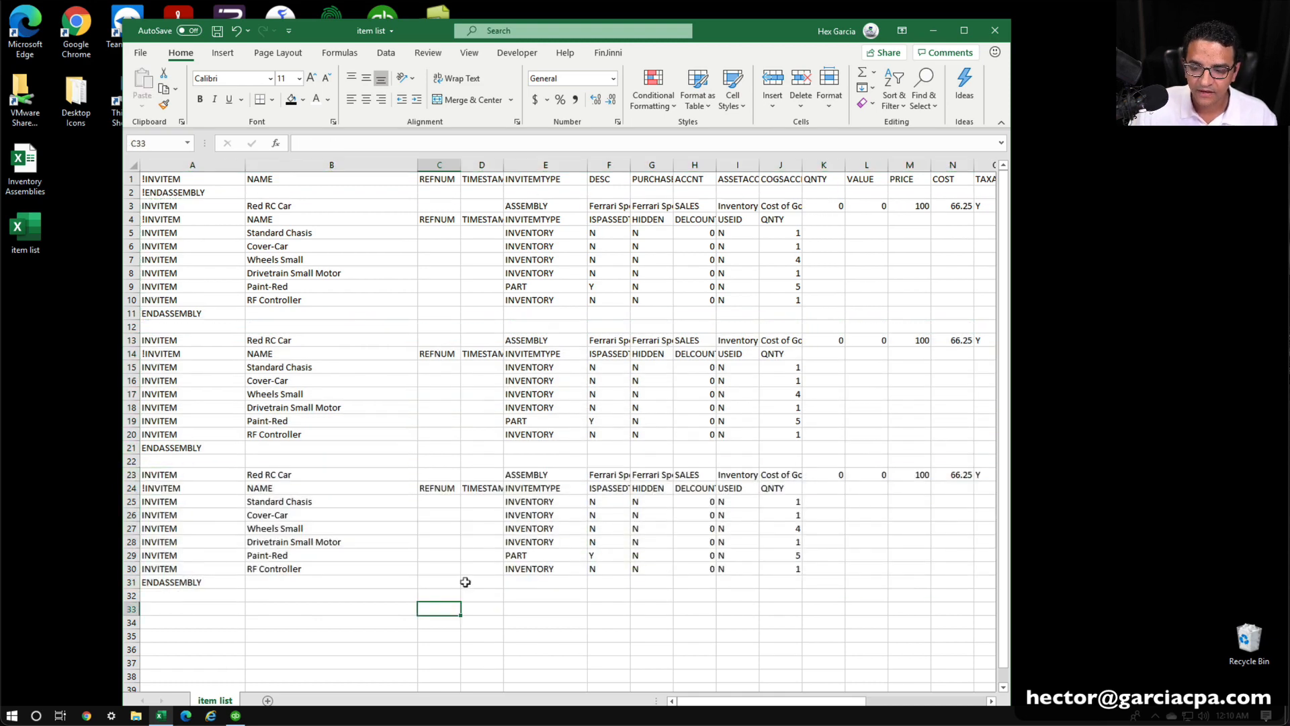
Open the Inventory Assemblies workbook and arrange its narrowed window on the left with the item list window on the right.
left_click_drag(751, 27, 1033, 9)
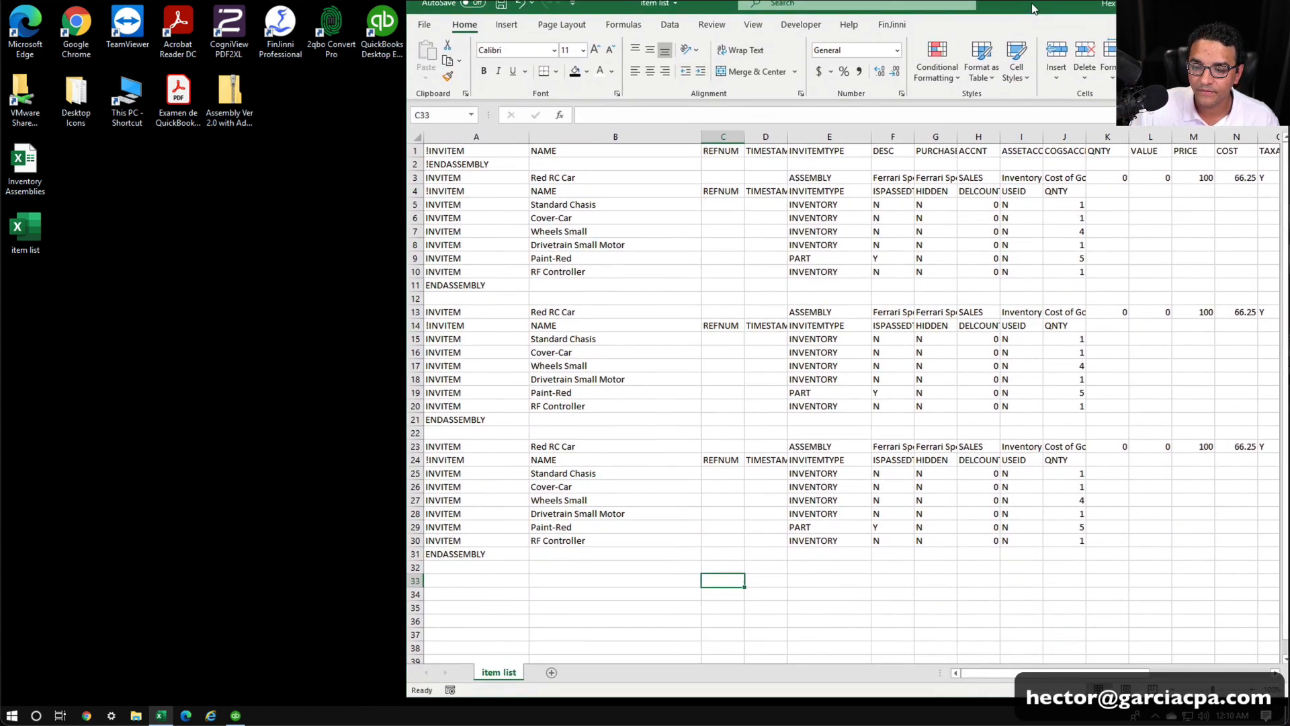
left_click(22, 167)
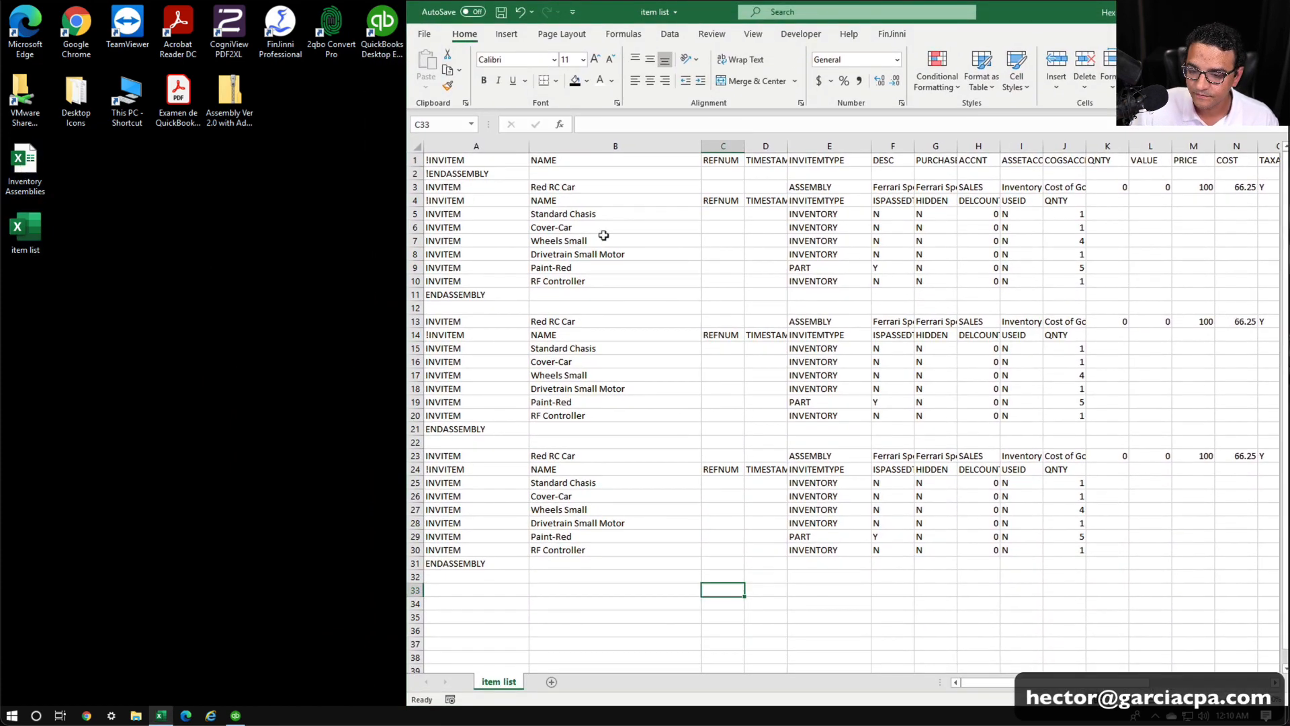
double_click(23, 166)
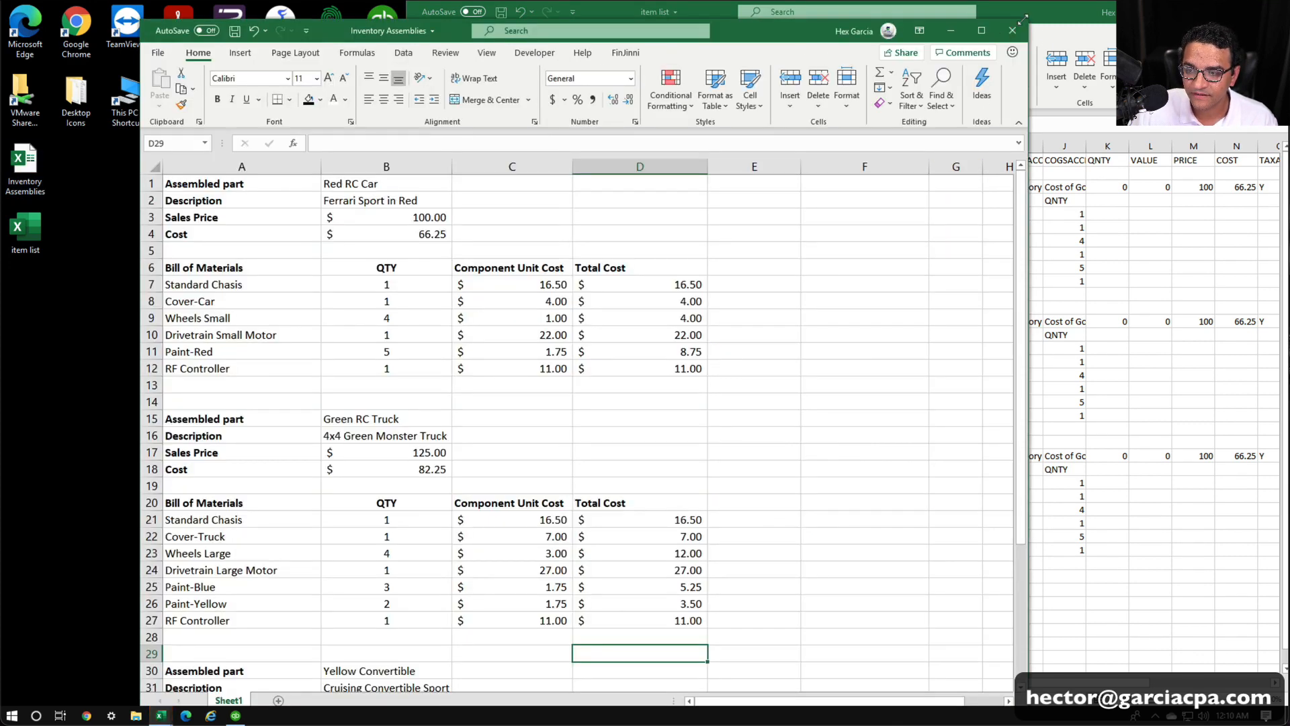
left_click_drag(1027, 20, 692, 58)
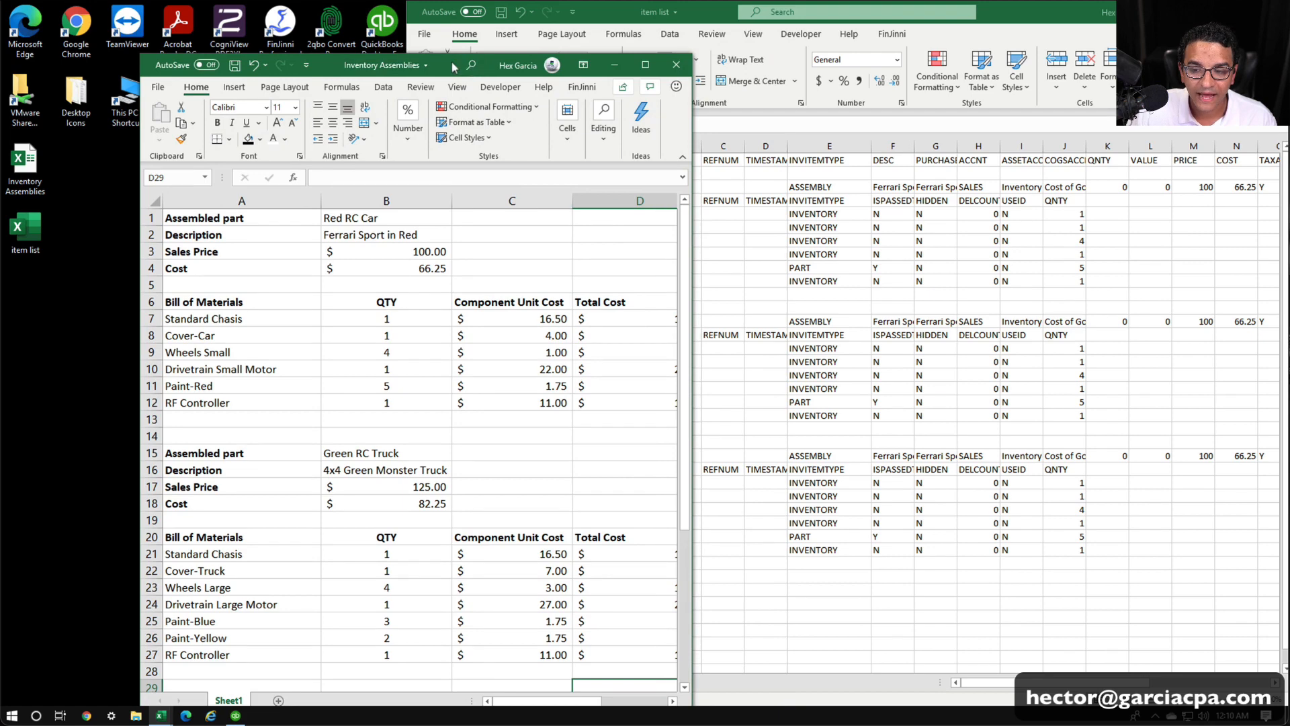
left_click_drag(449, 67, 338, 27)
Copy the name Green RC Truck from the Inventory Assemblies workbook into cell B13 of the item list.
scroll(227, 450, "down", 3)
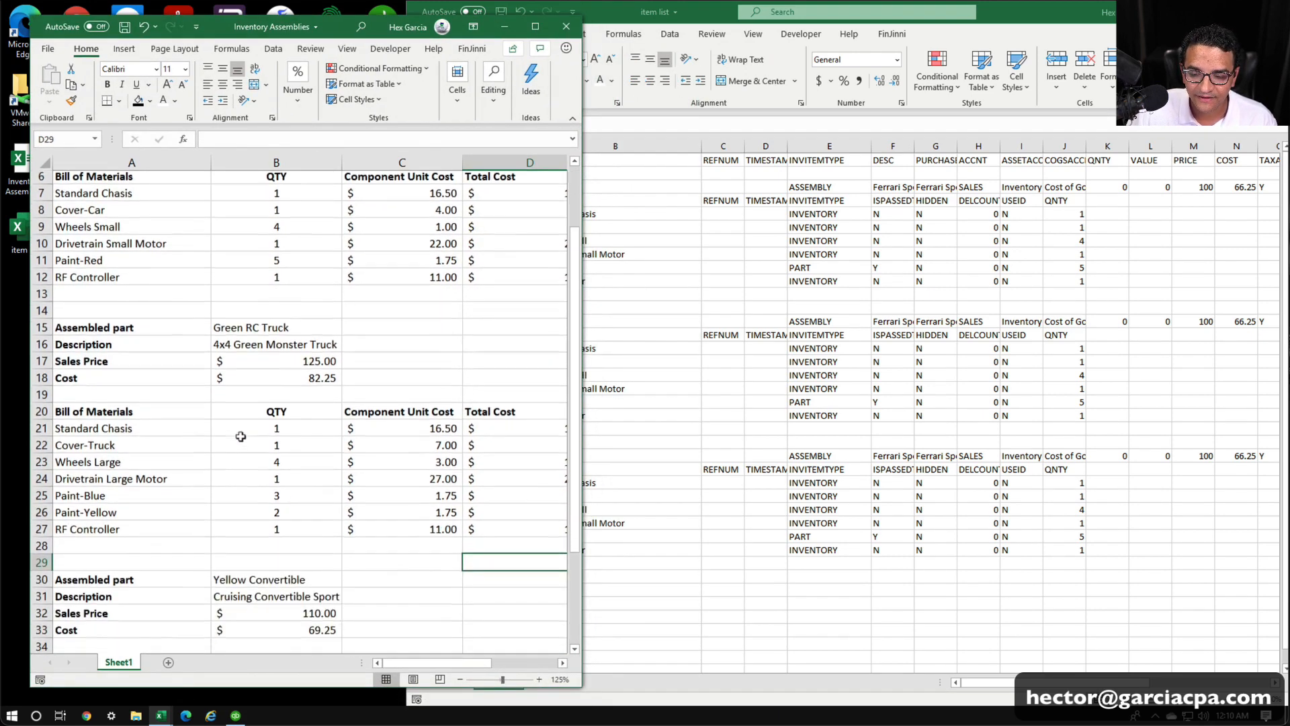
left_click(704, 385)
left_click(576, 318)
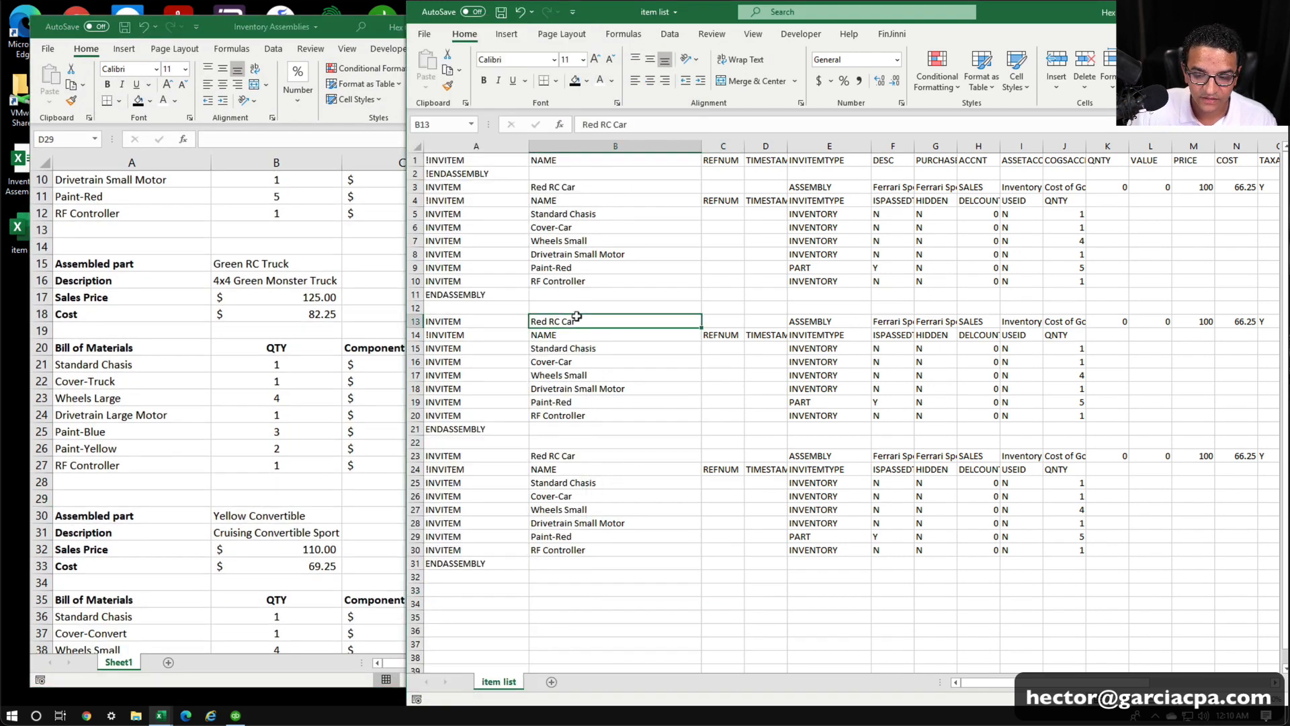
left_click(356, 299)
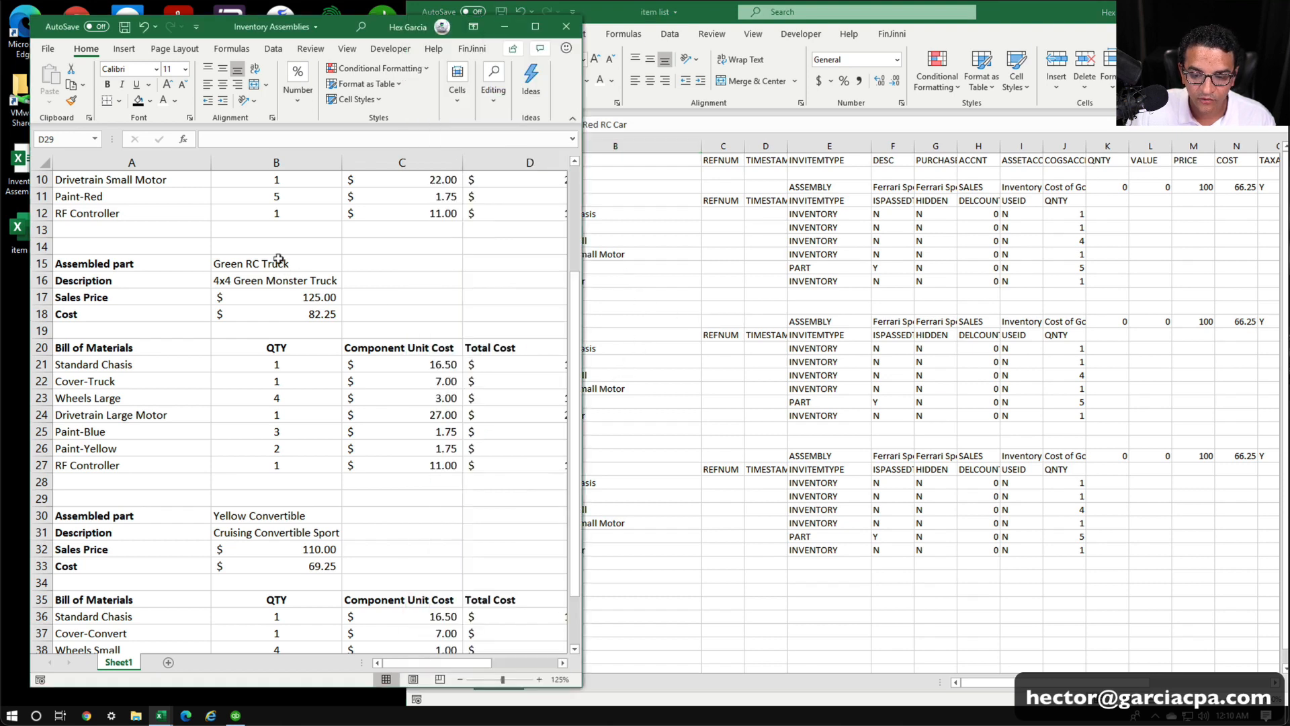
left_click(279, 262)
key("ctrl+c")
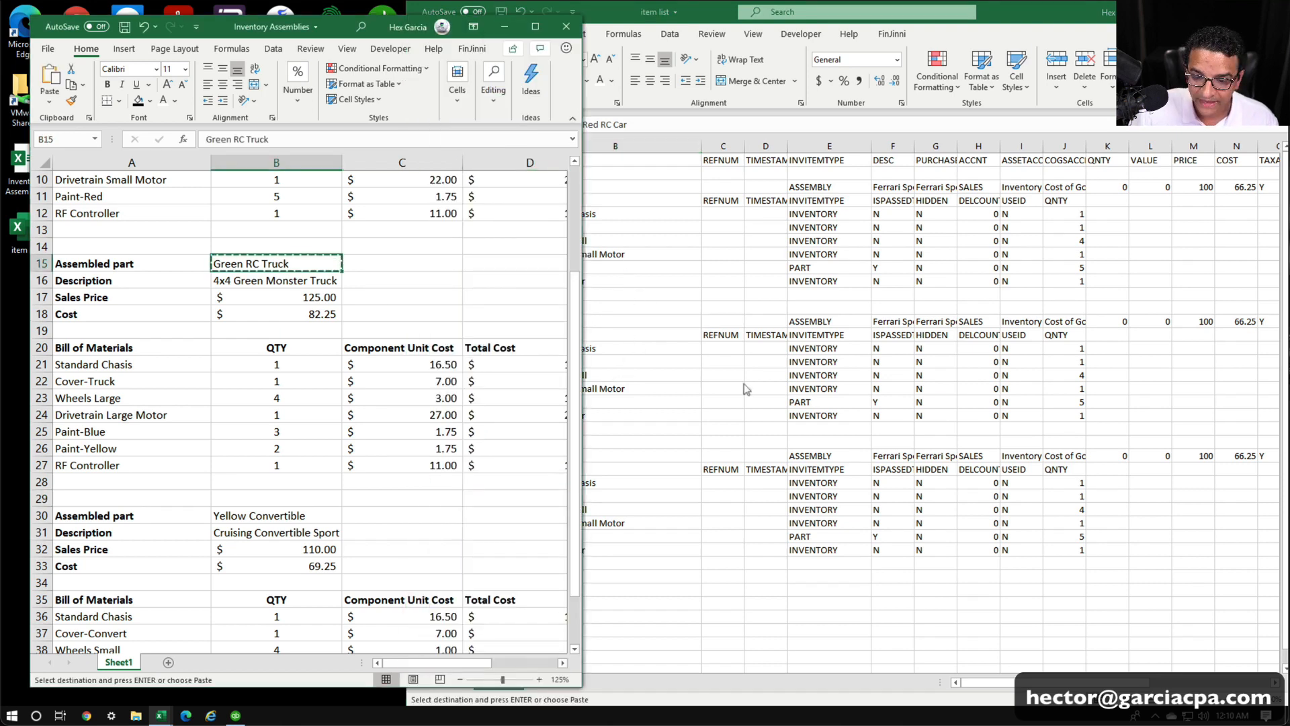
left_click(565, 317)
key("ctrl+v")
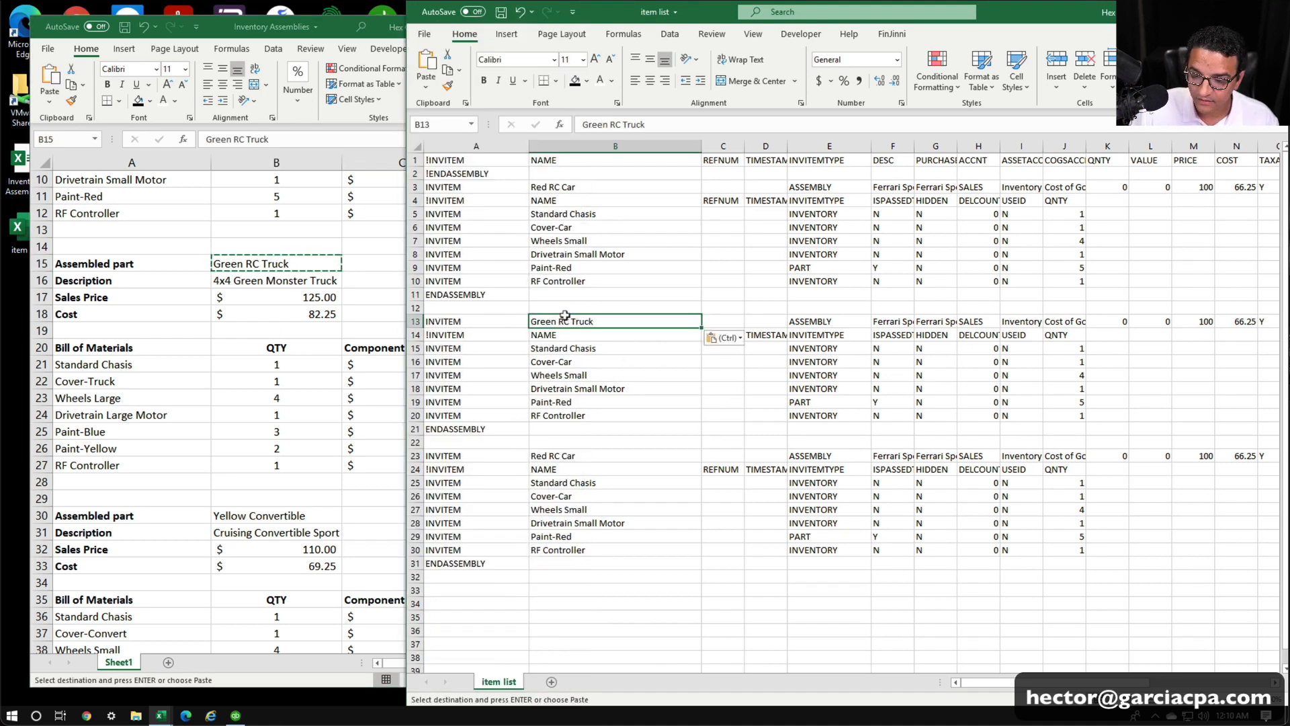
left_click(635, 413)
key("Escape")
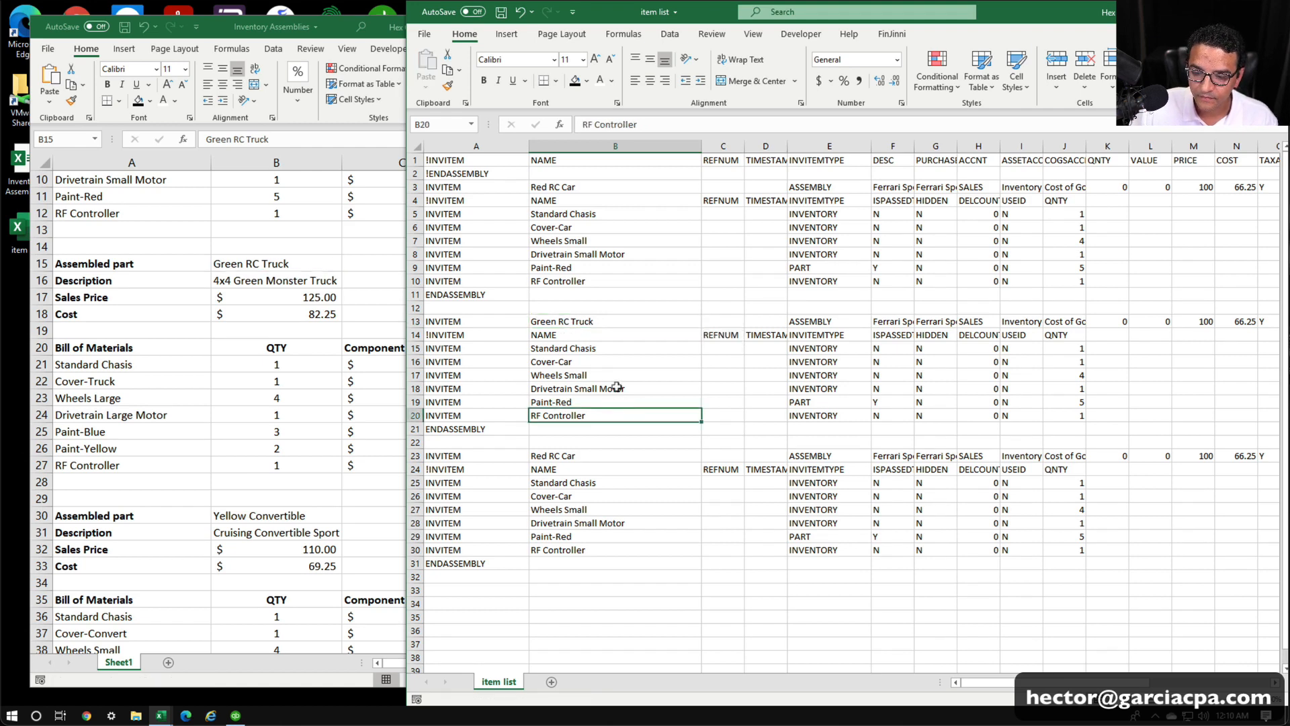
left_click(572, 315)
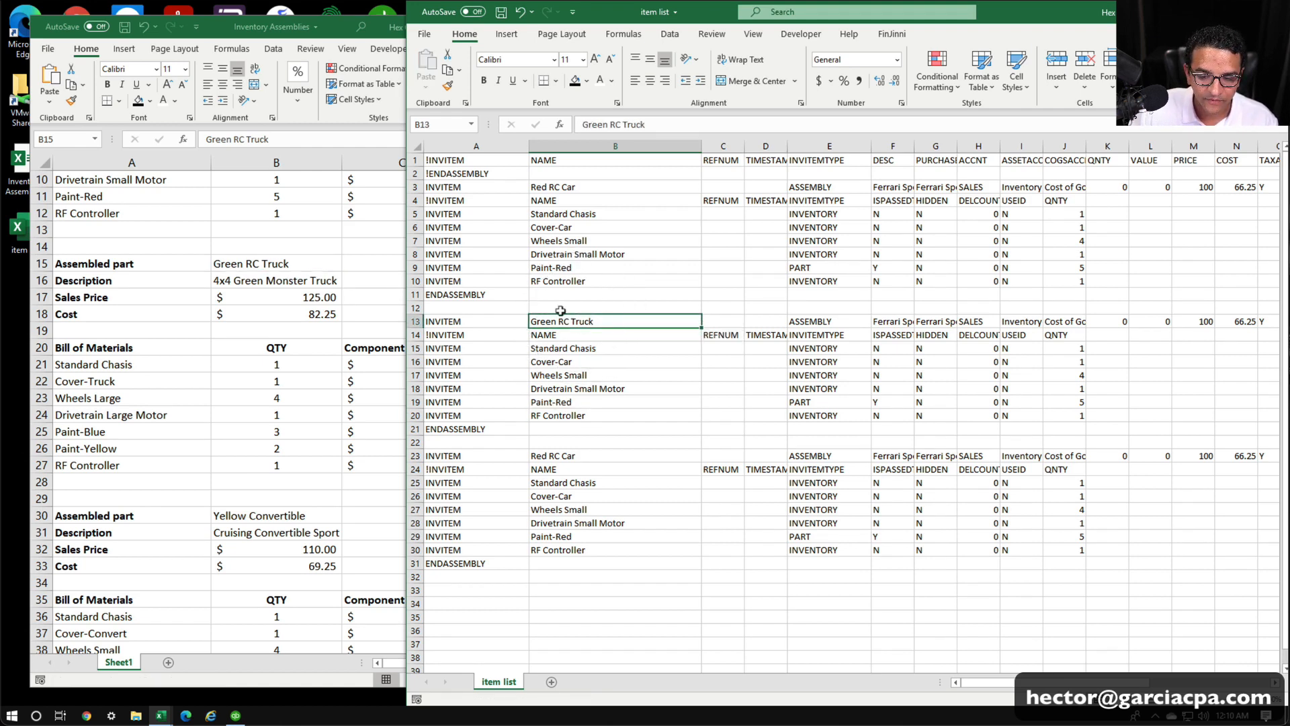
left_click(269, 281)
left_click(282, 278)
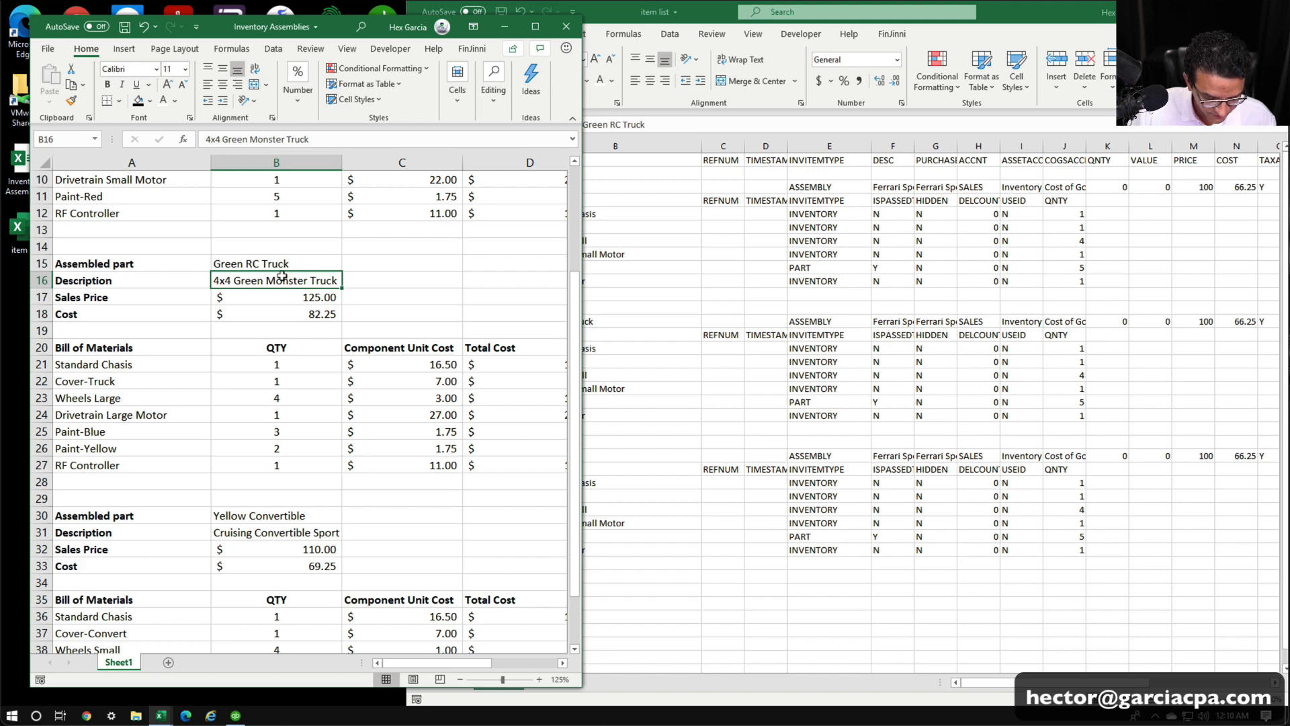
key("ctrl+c")
Widen the PURCHASEDESC and DESC columns, G and F, in the item list to fit their descriptions.
left_click(967, 394)
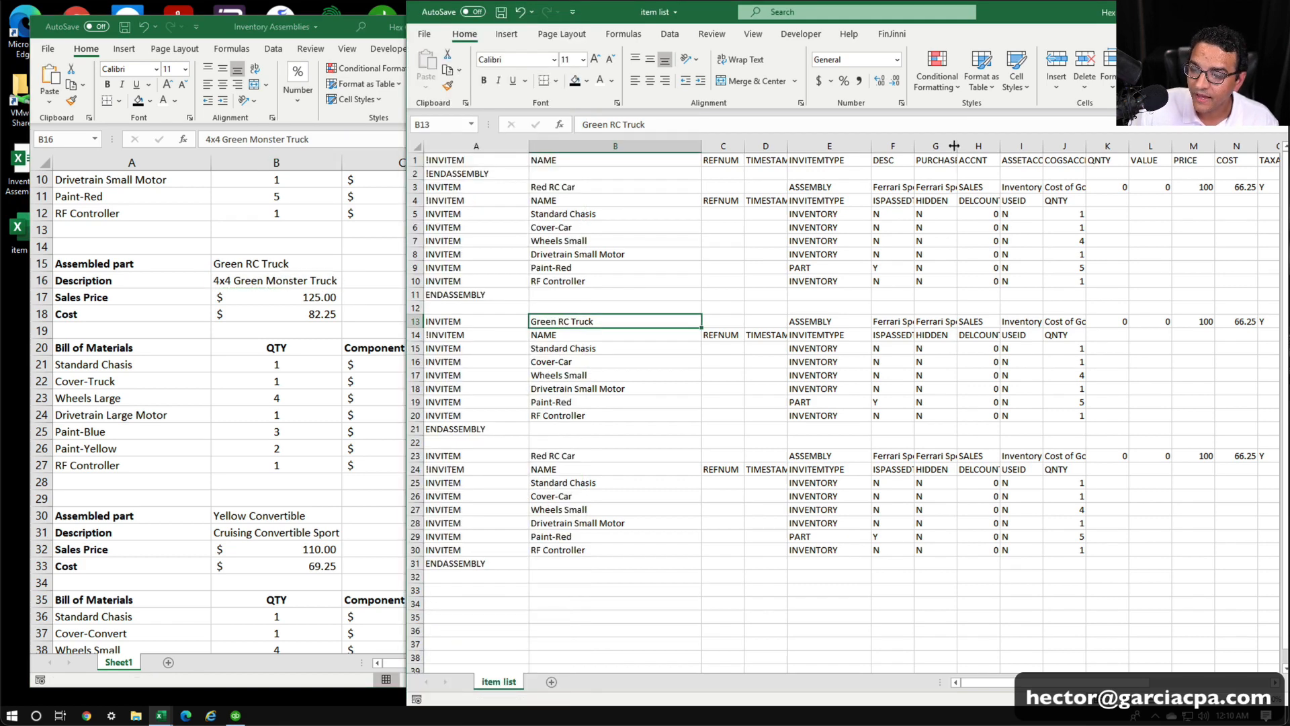
left_click_drag(954, 146, 1078, 145)
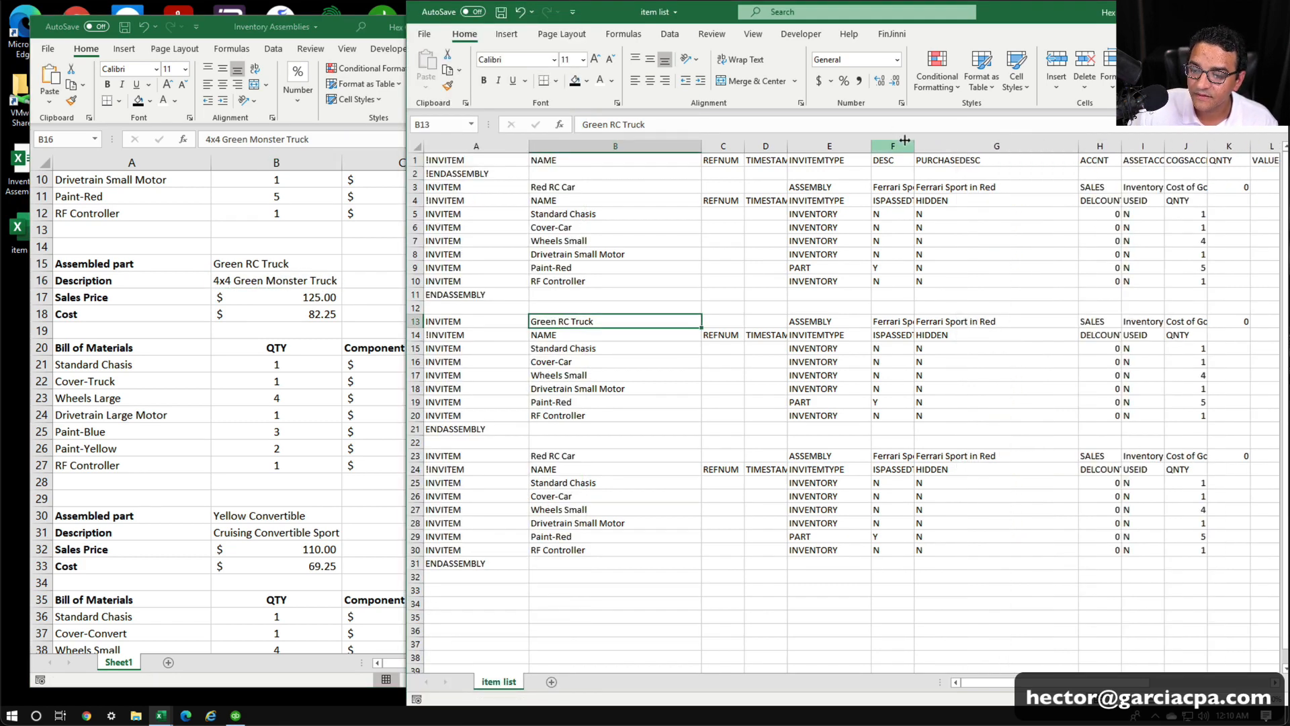
left_click_drag(904, 140, 1006, 141)
Copy the description 4x4 Green Monster Truck from Inventory Assemblies into the Green RC Truck's DESC and PURCHASEDESC cells, F13 and G13.
left_click(903, 320)
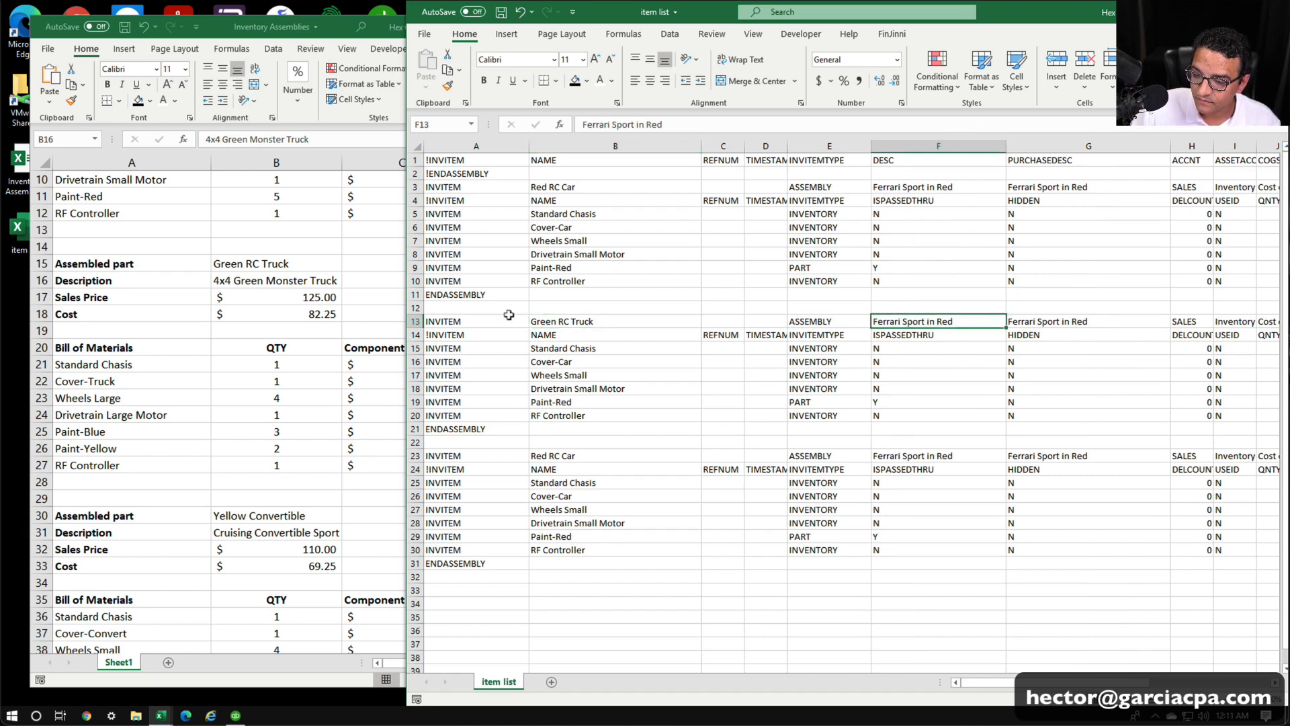
left_click(260, 280)
key("ctrl+c")
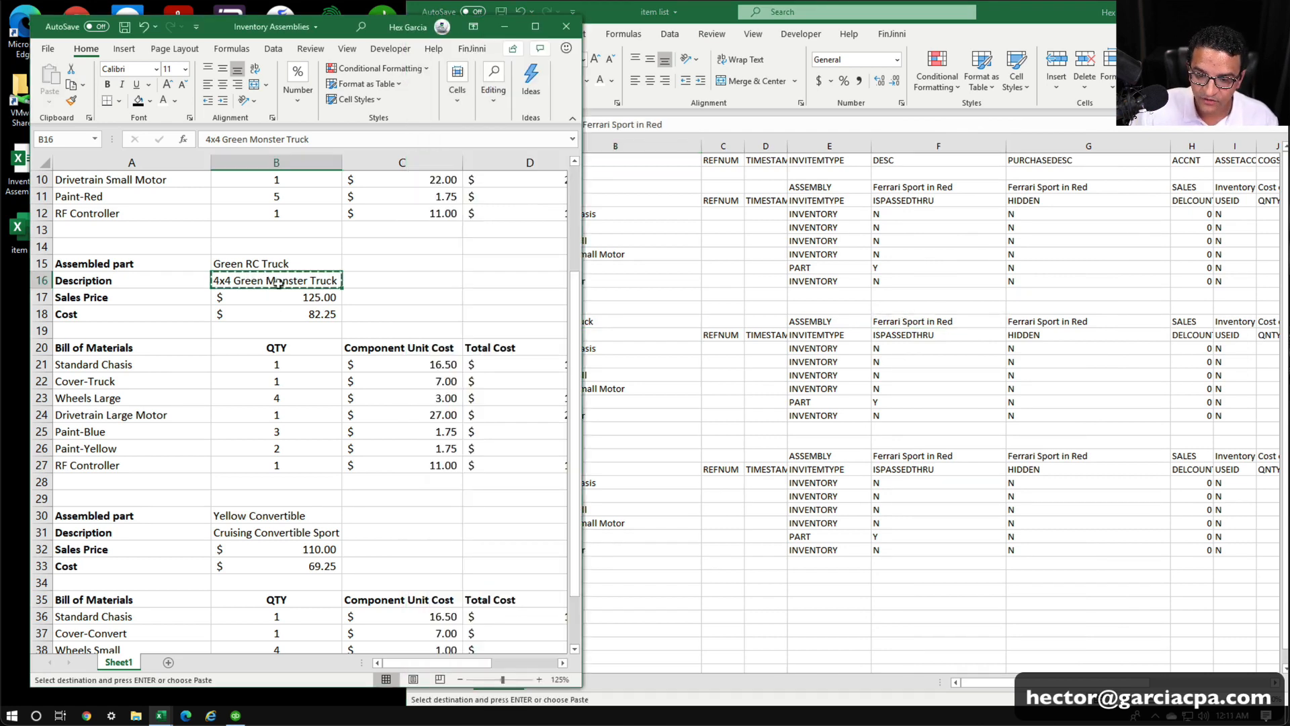
left_click(927, 321)
key("ctrl+v")
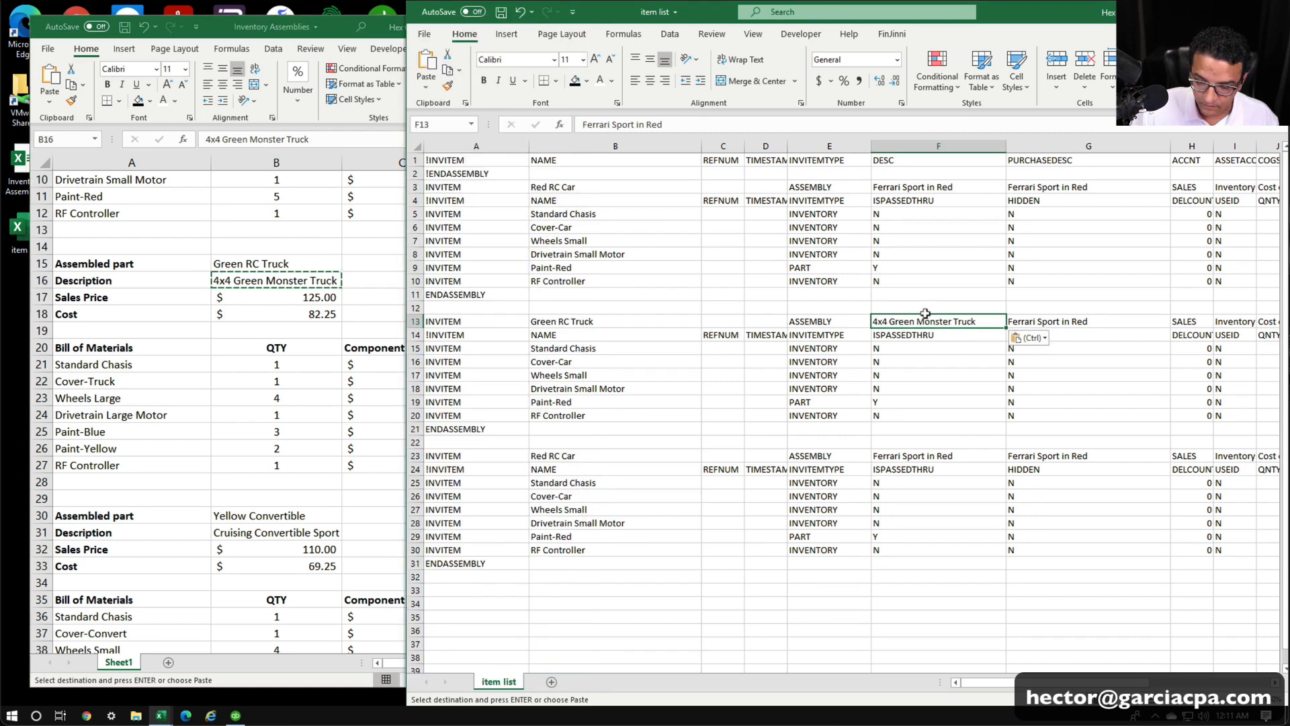
left_click(1044, 320)
key("ctrl+v")
left_click(937, 360)
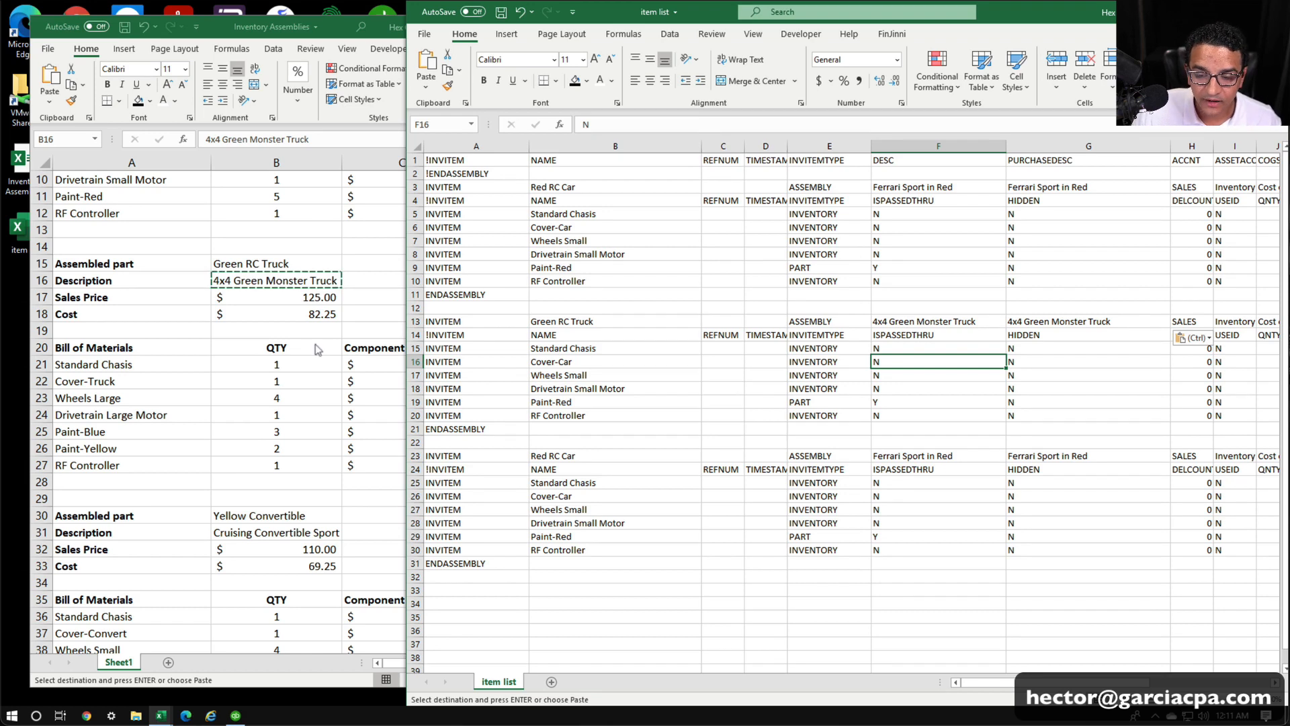
Copy the Green RC Truck's sales price of 125 from Inventory Assemblies into its PRICE cell, M13, in the item list.
left_click(291, 350)
left_click(300, 293)
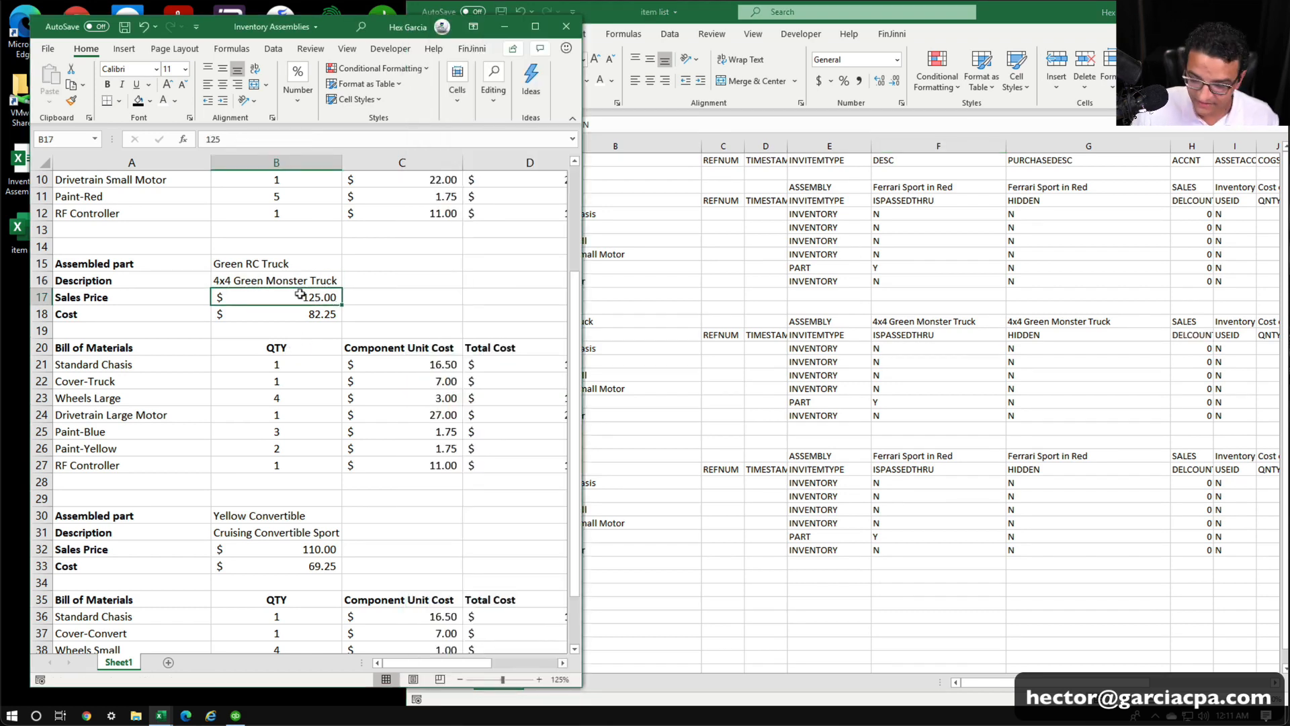
key("ctrl+c")
left_click(1074, 684)
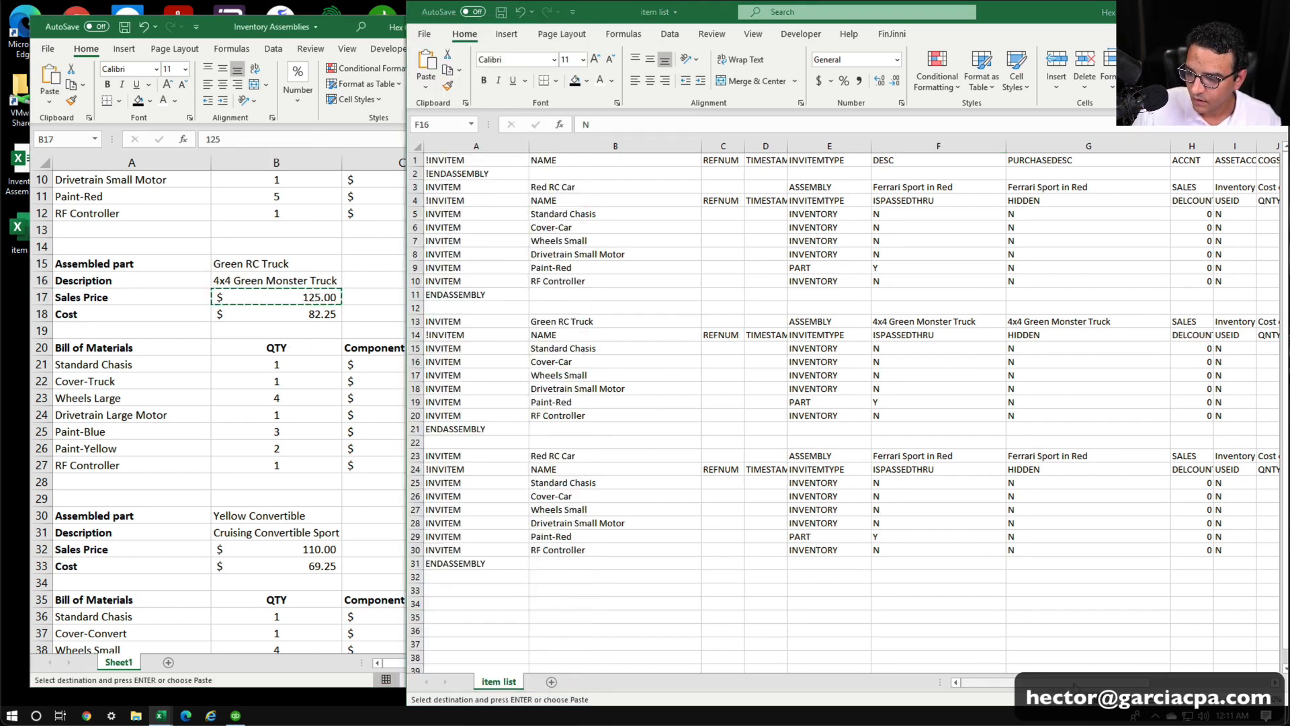
left_click_drag(1074, 683, 1117, 682)
left_click(816, 330)
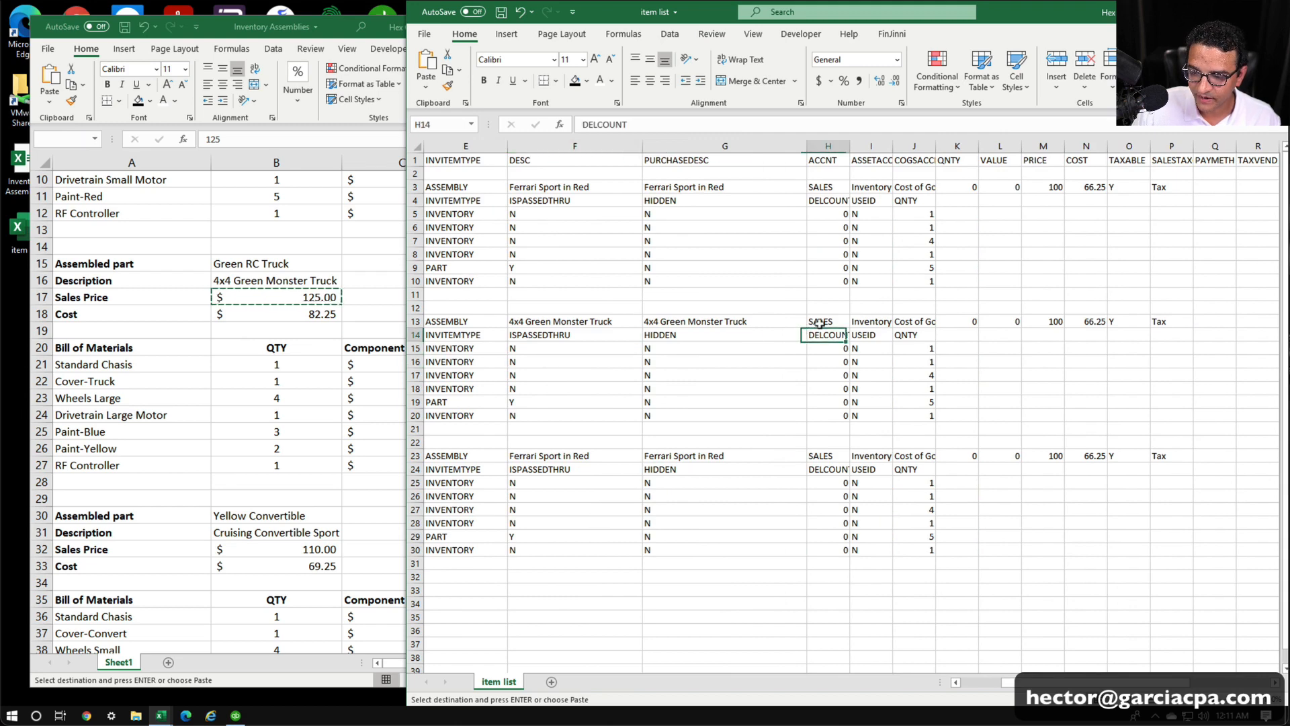
left_click(1041, 319)
key("ctrl+v")
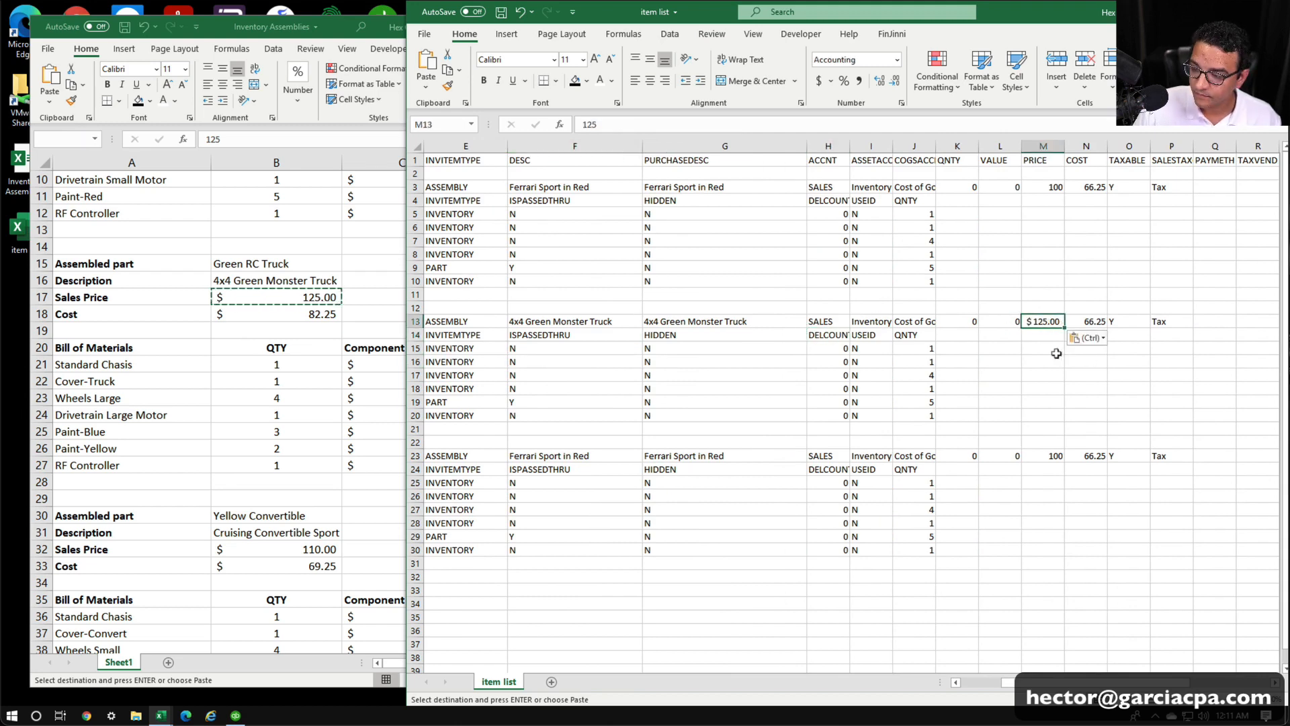
Set the number format of the Green RC Truck's PRICE cell, M13, to General.
double_click(1024, 317)
key("Escape")
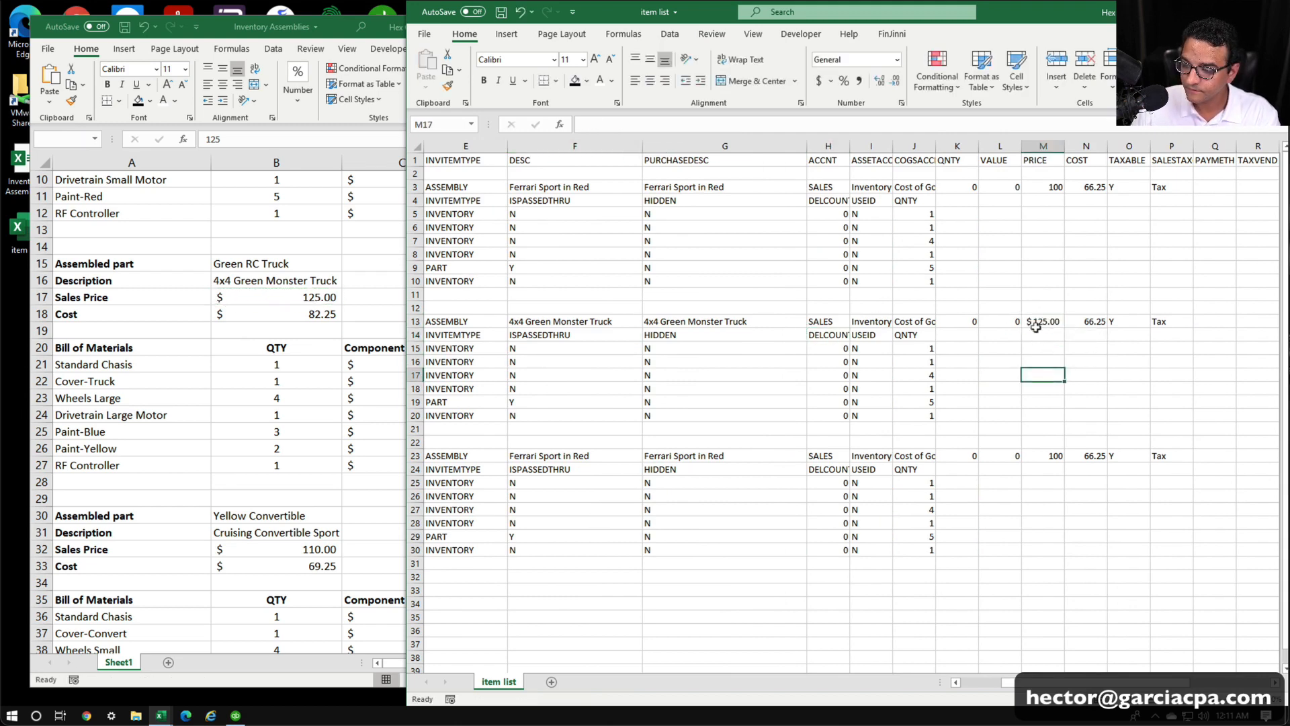
left_click(896, 59)
left_click(848, 83)
Copy the Green RC Truck's cost of 82.25 from Inventory Assemblies into COST cell N13 as a value only, formatted as General.
left_click(1094, 321)
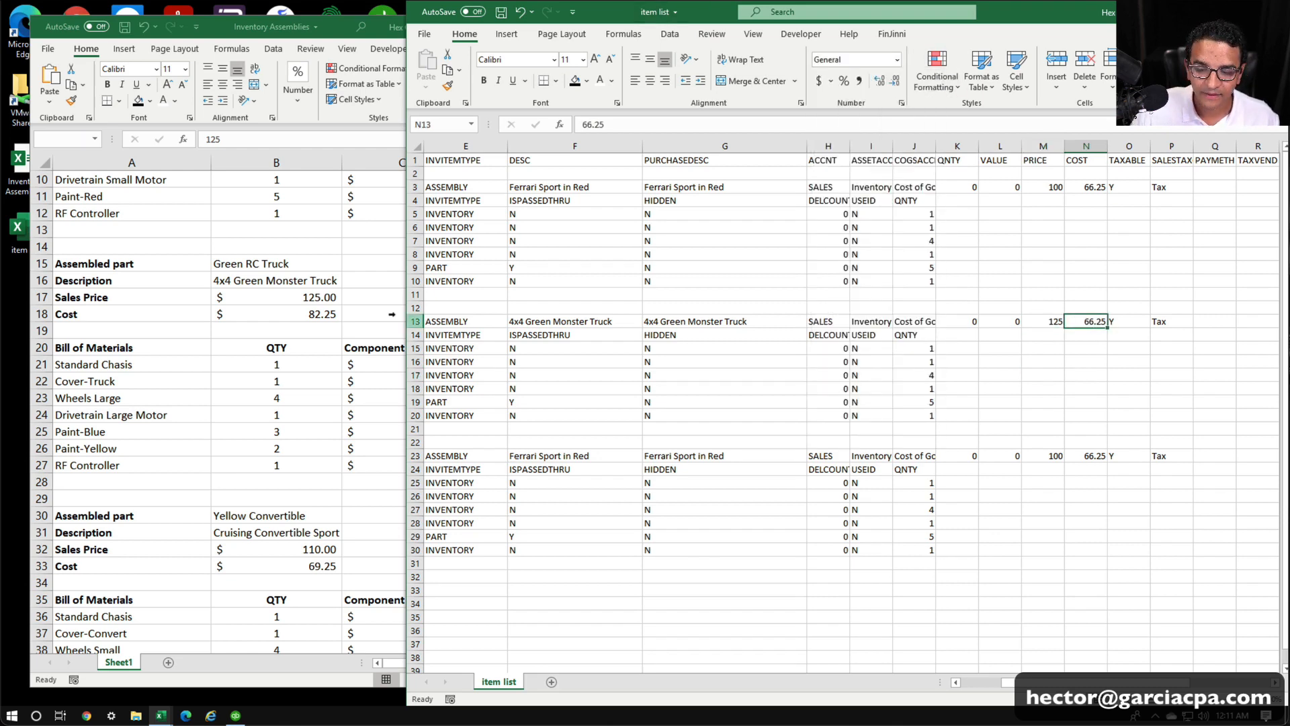
left_click(392, 313)
left_click(309, 308)
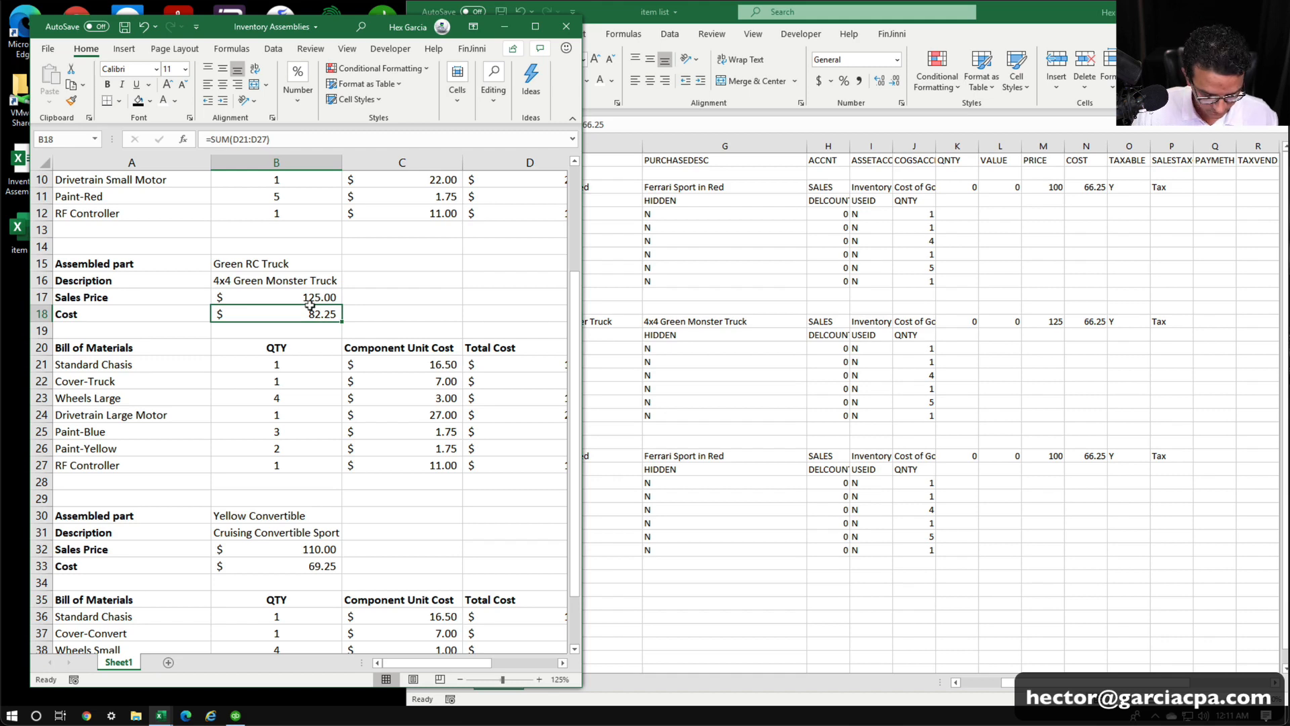
key("ctrl+c")
left_click(1080, 316)
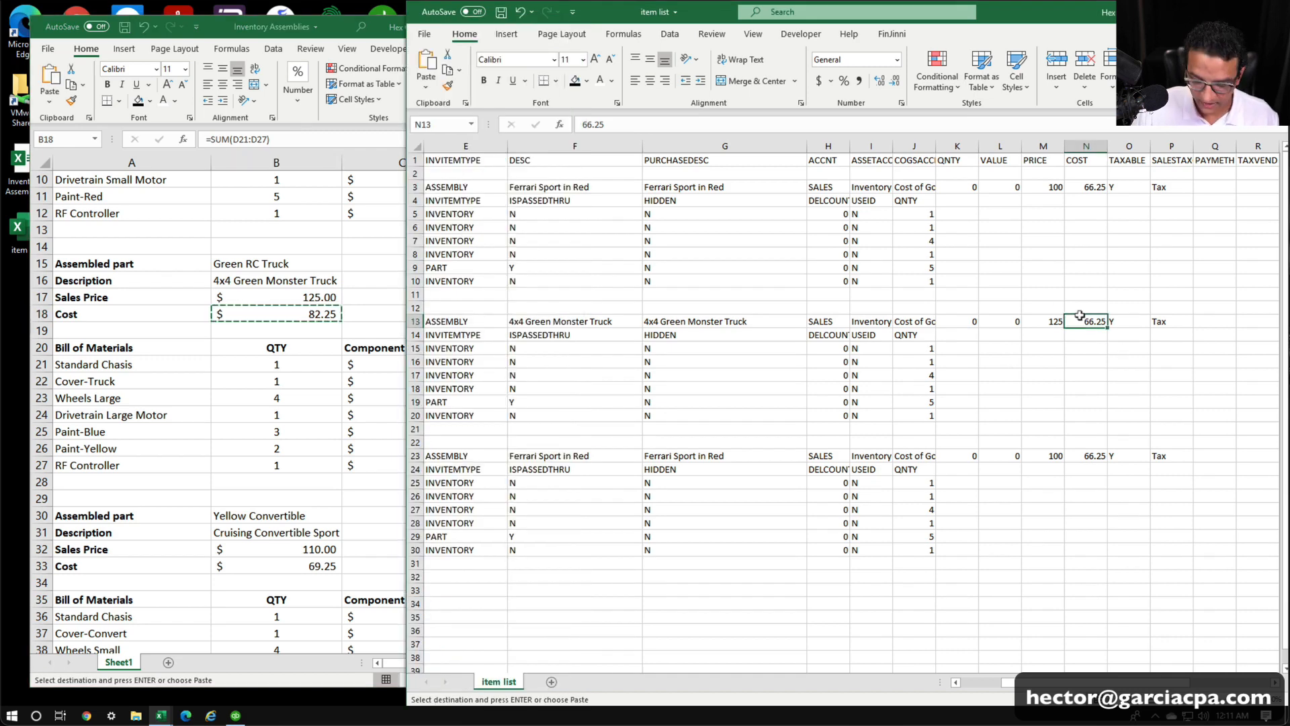
key("ctrl+v")
key("Down")
key("Up")
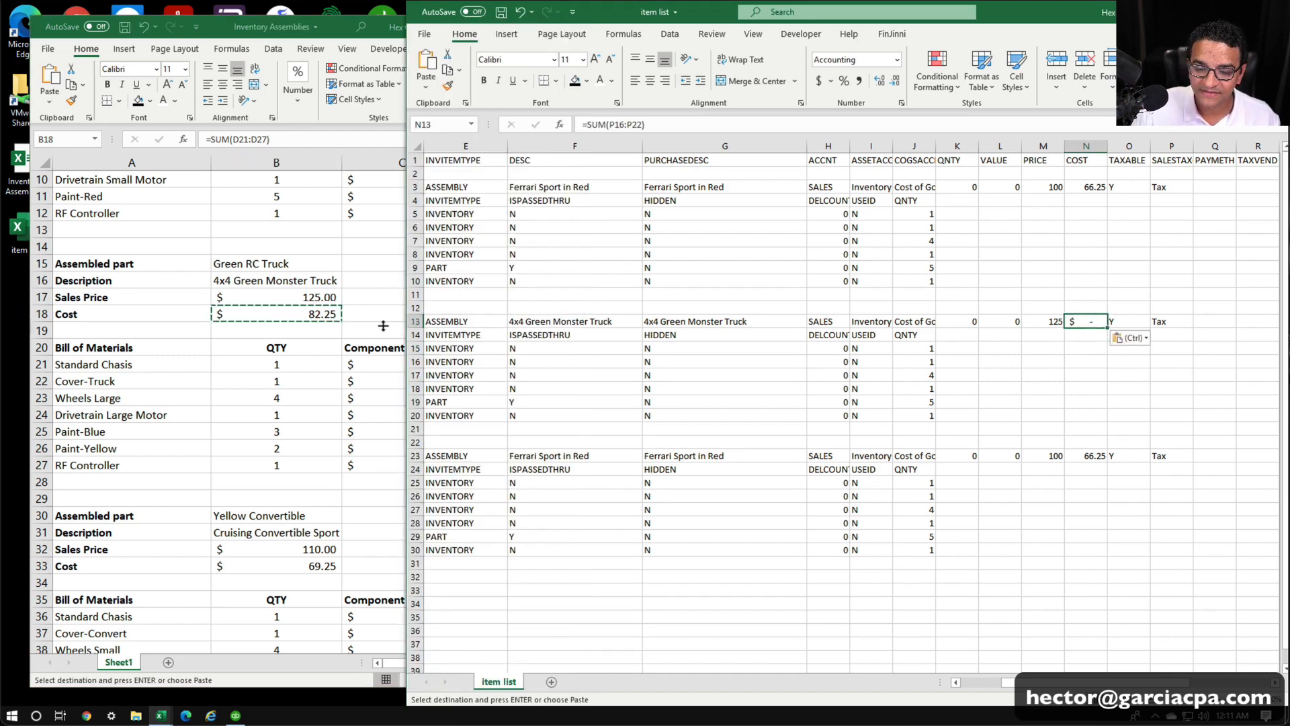
right_click(1087, 321)
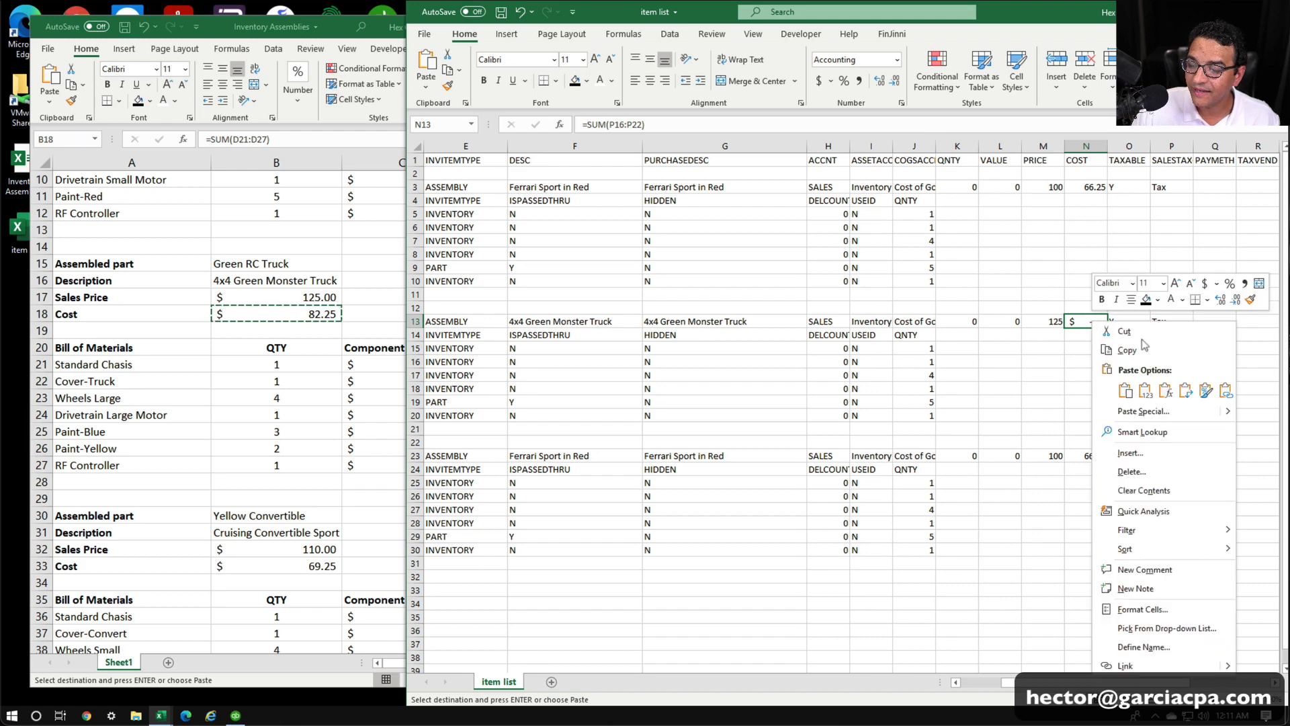
left_click(1145, 390)
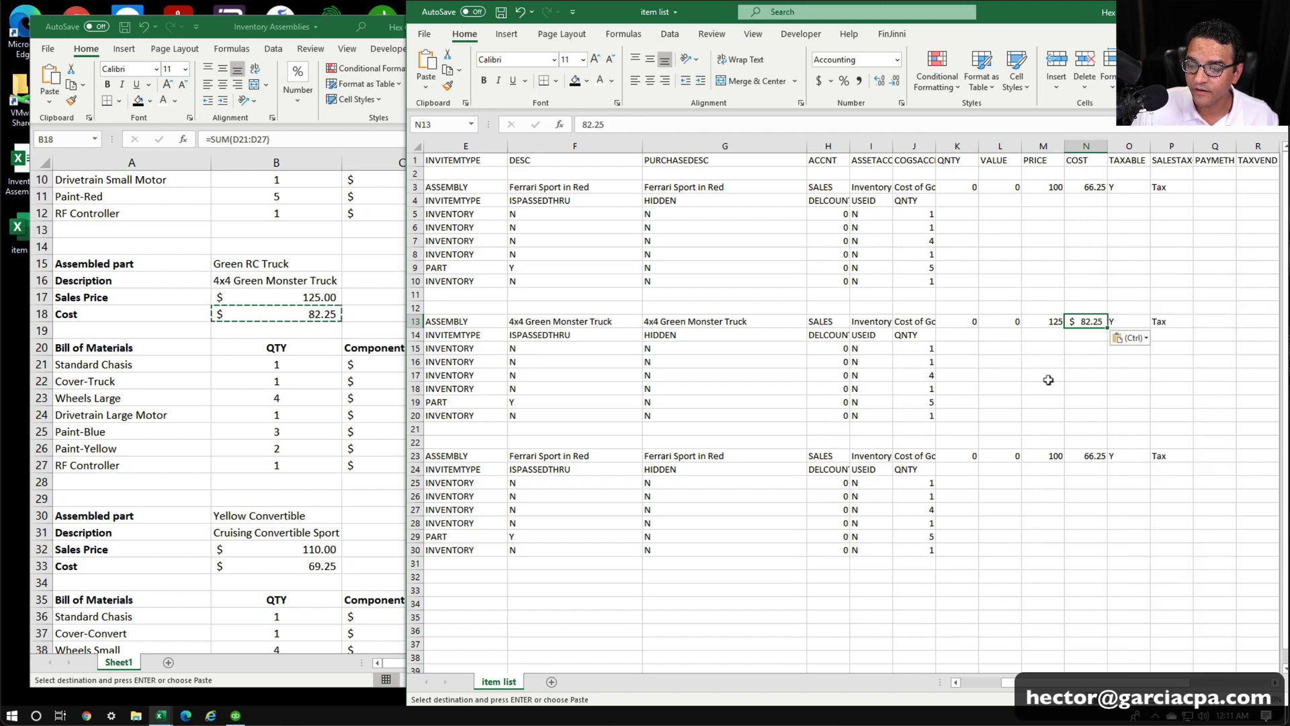
left_click(897, 59)
left_click(867, 75)
Check the Green RC Truck's price, cost and description entries in row 13 of the item list.
key("alt+Tab")
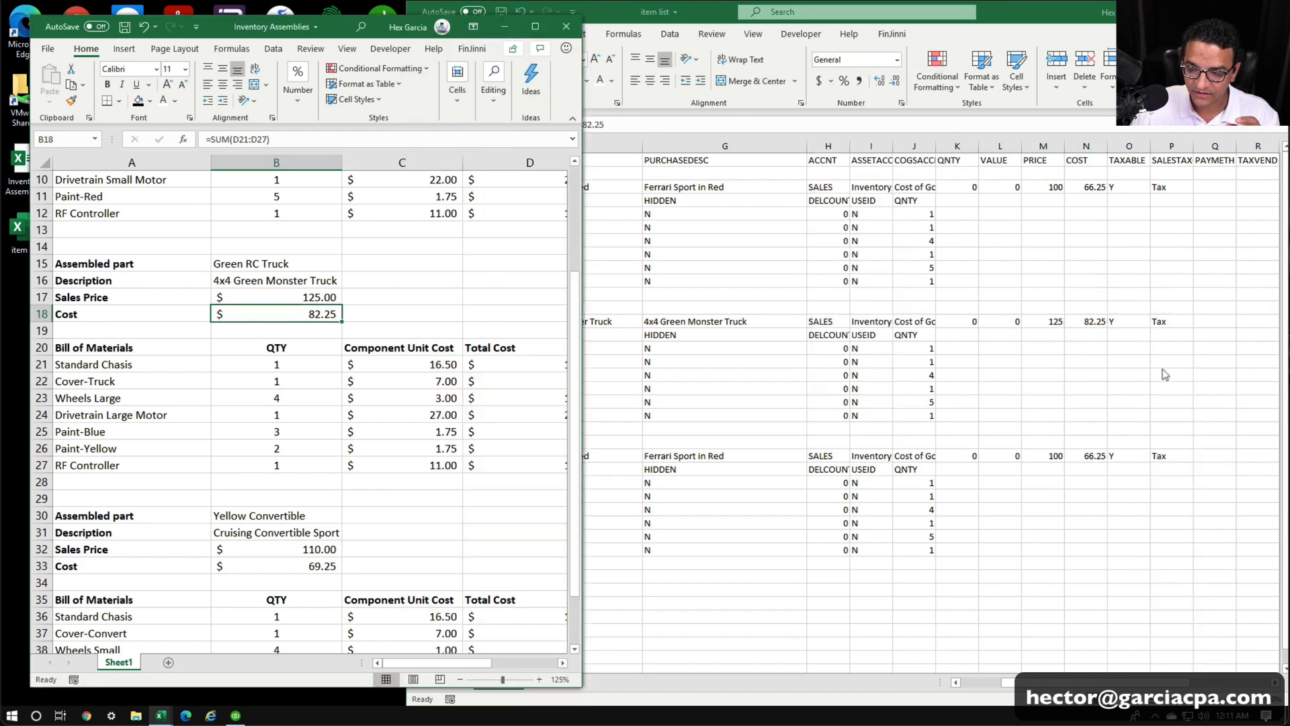
left_click(1086, 324)
left_click(1034, 314)
left_click(1075, 315)
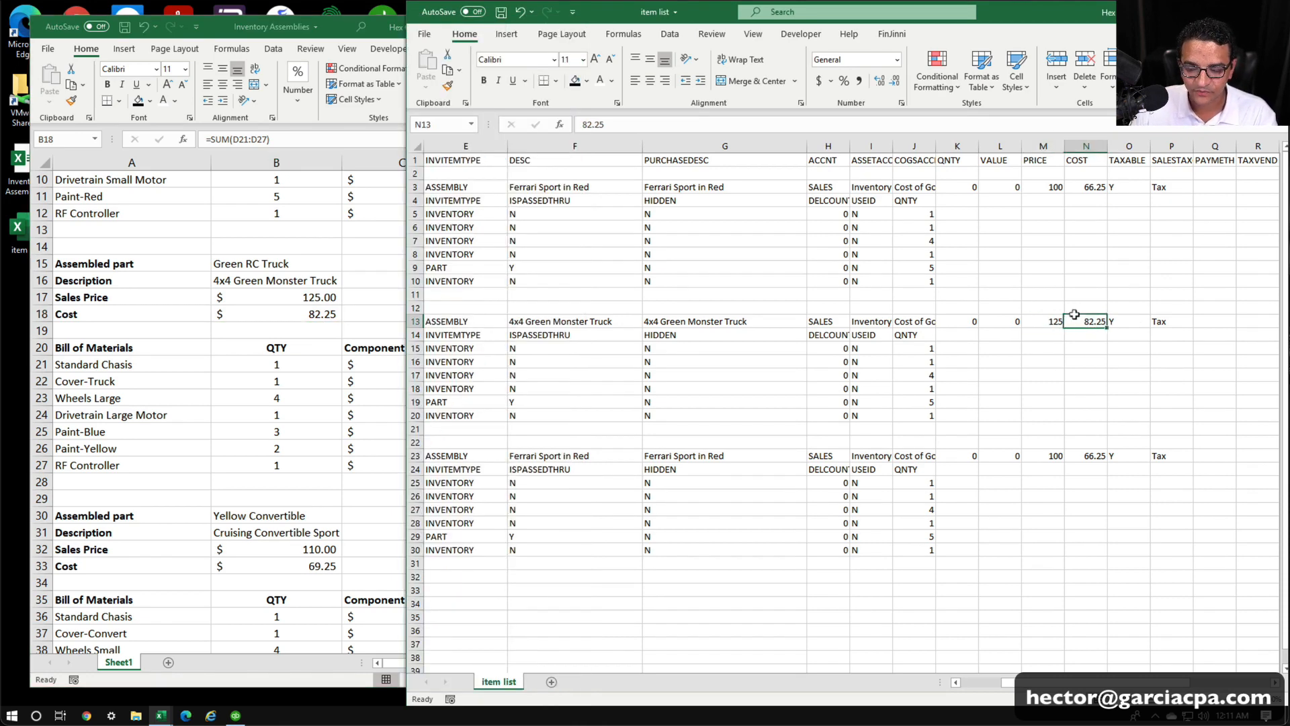
left_click(665, 315)
left_click(579, 318)
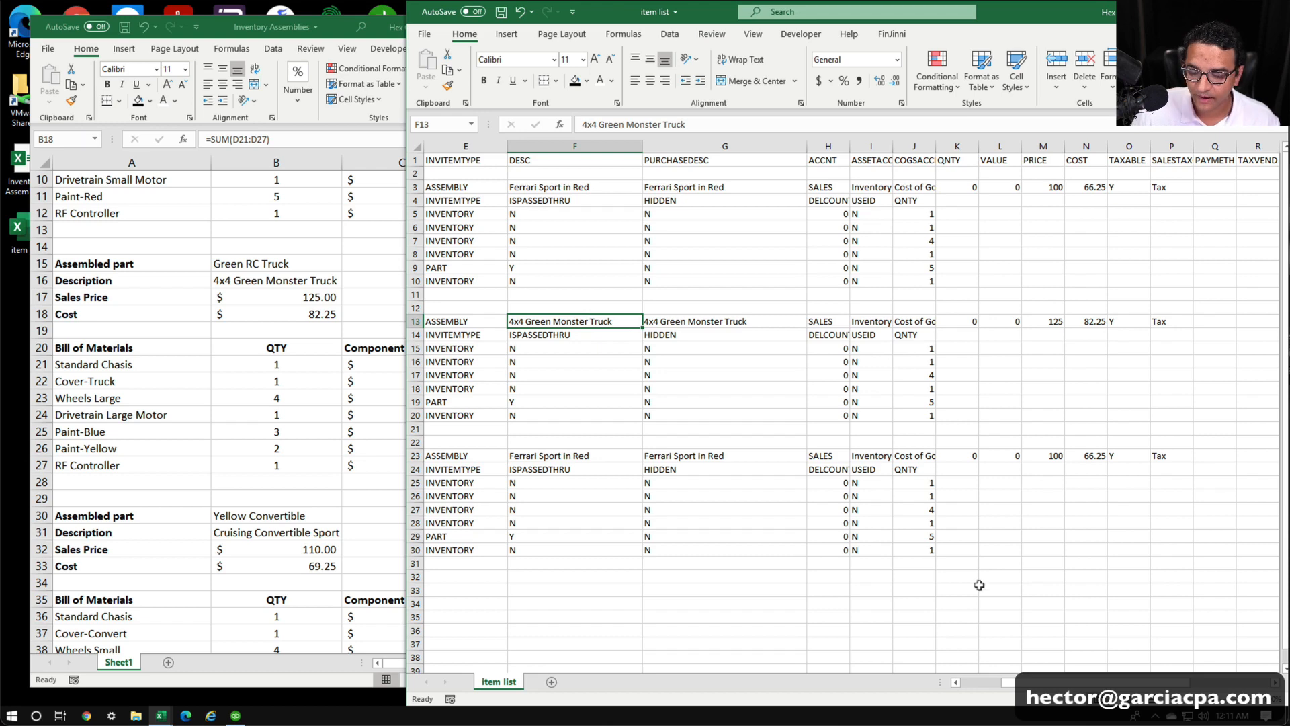
left_click_drag(1018, 683, 968, 682)
left_click(608, 334)
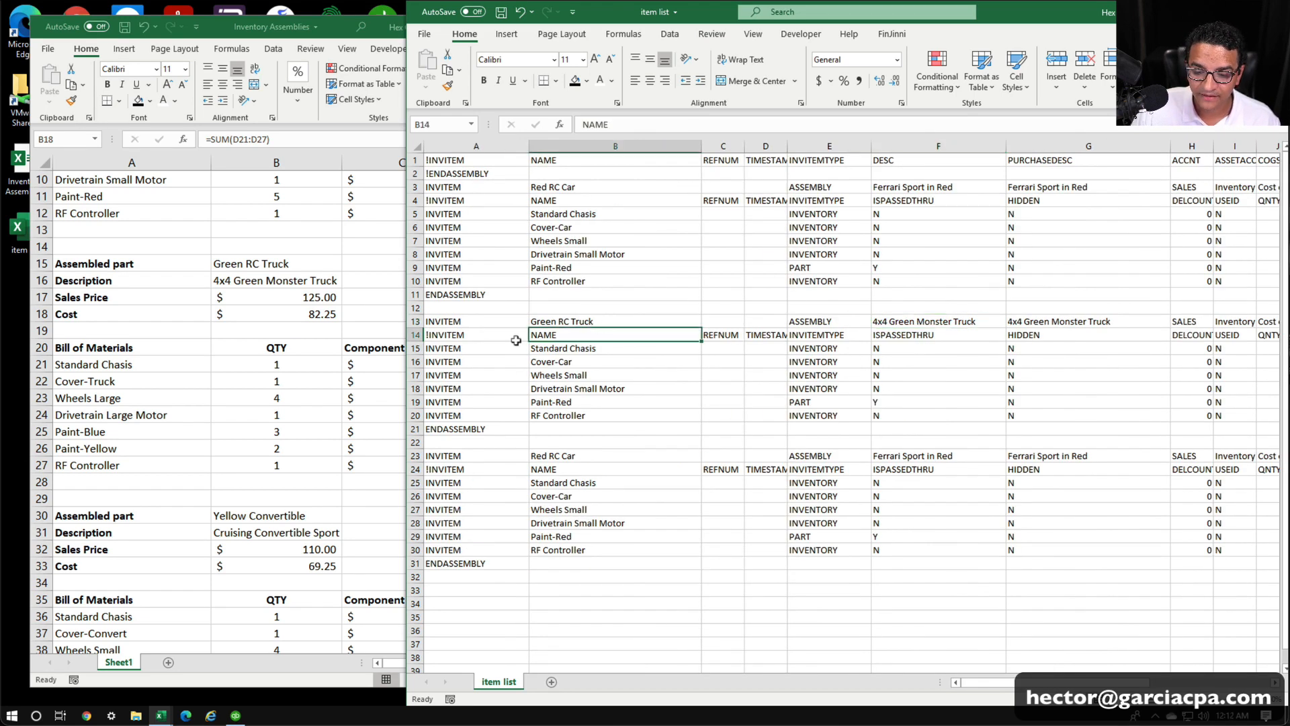
left_click(238, 412)
left_click(784, 386)
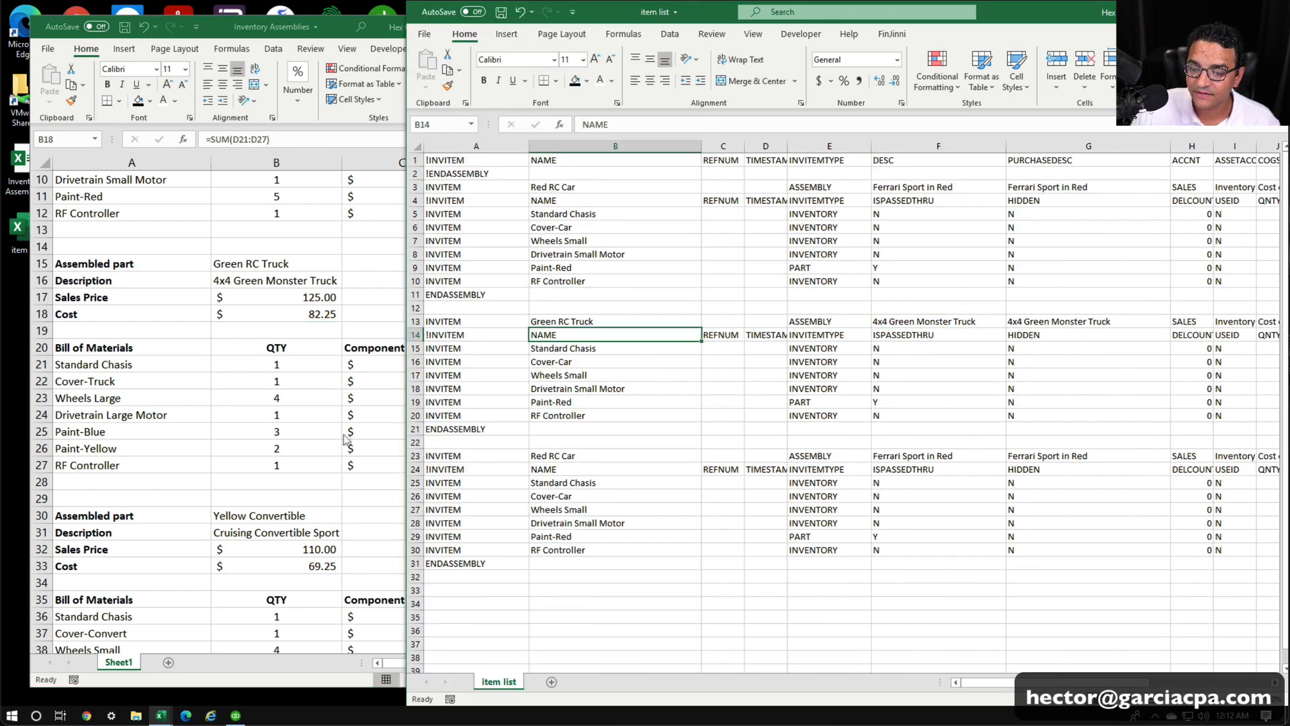
left_click(173, 377)
left_click_drag(107, 362, 102, 461)
key("ctrl+c")
left_click(739, 473)
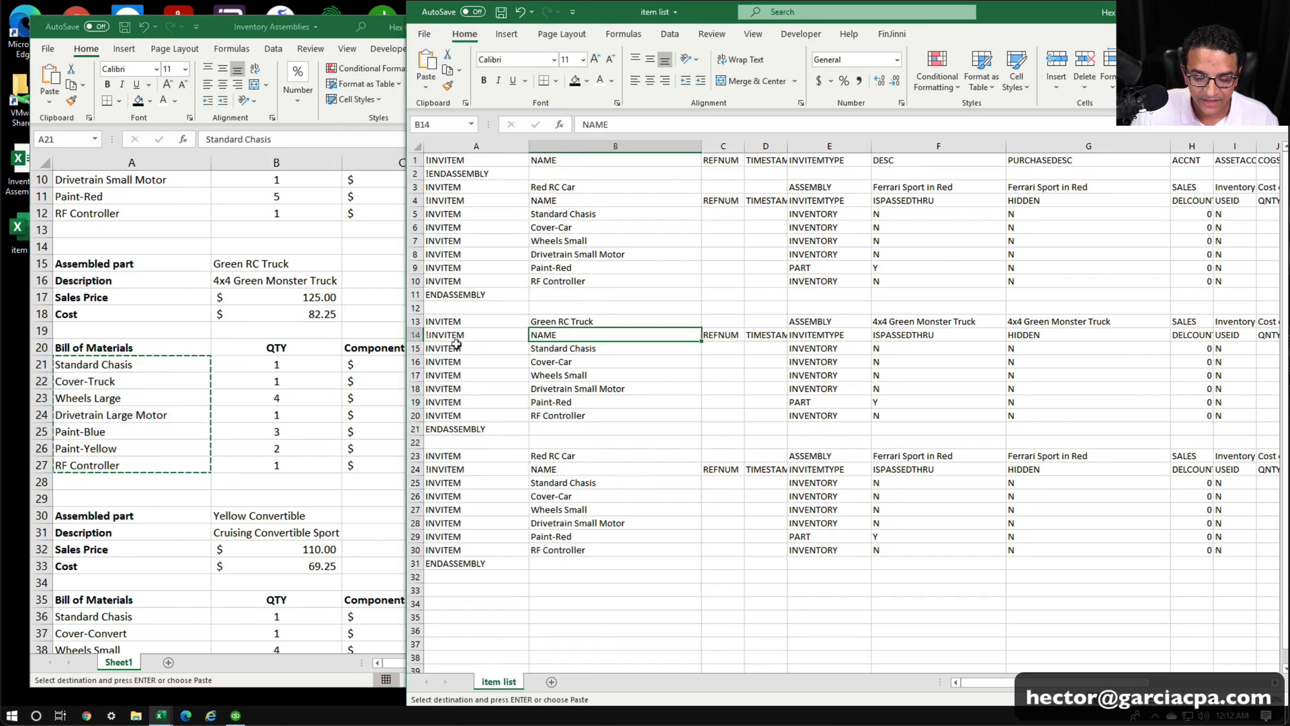
left_click(658, 490)
key("Escape")
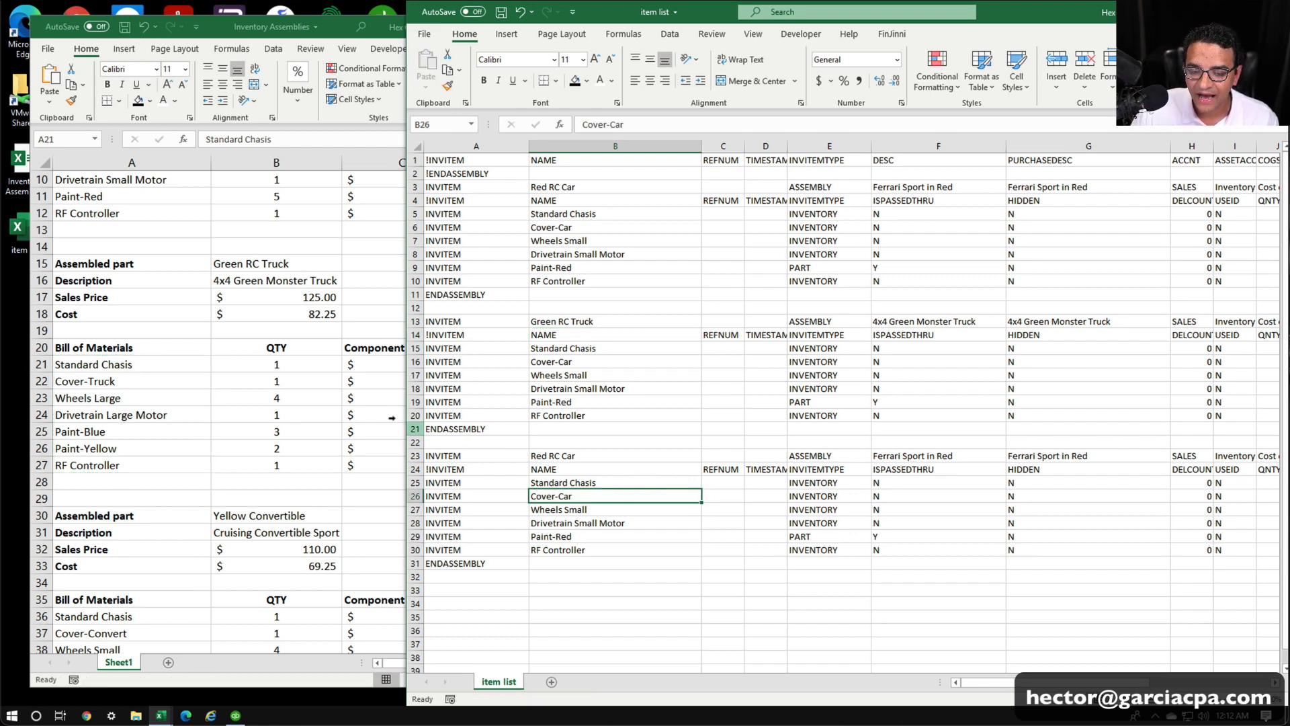
Insert four blank rows above the Green RC Truck block's ENDASSEMBLY line, starting at row 21 of the item list.
left_click(414, 428)
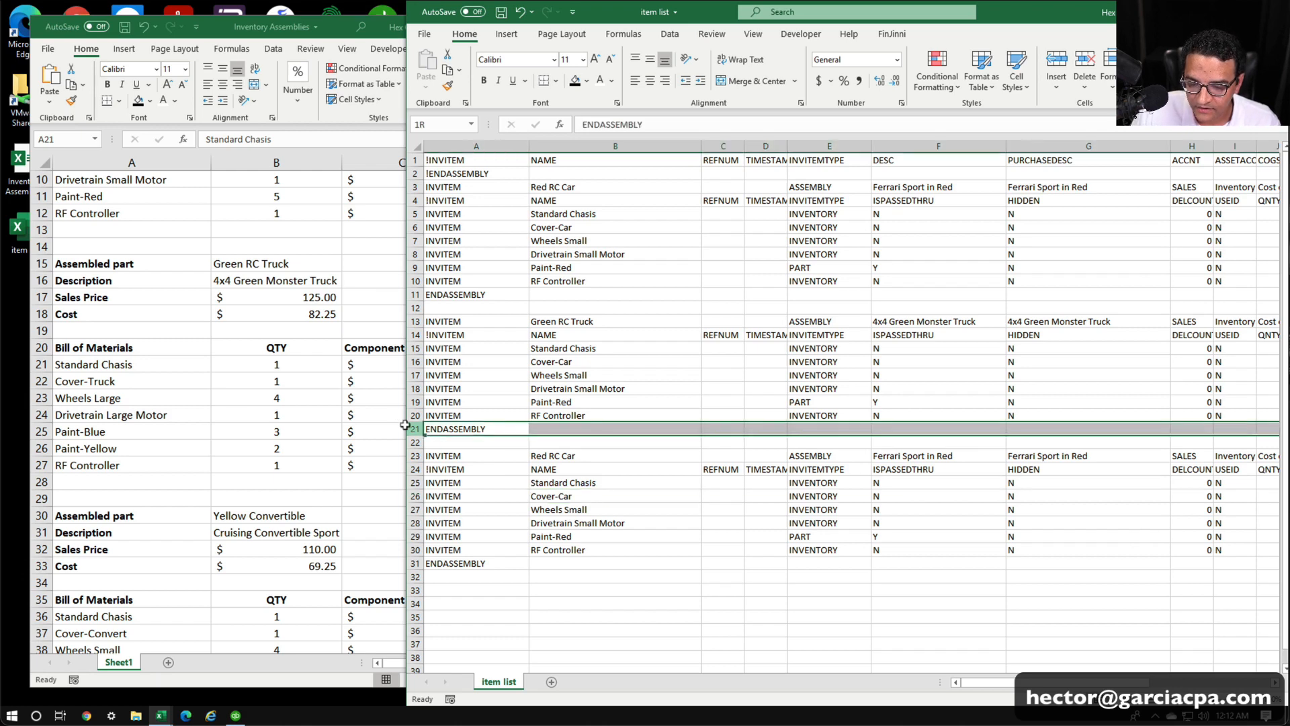
right_click(414, 432)
left_click(449, 542)
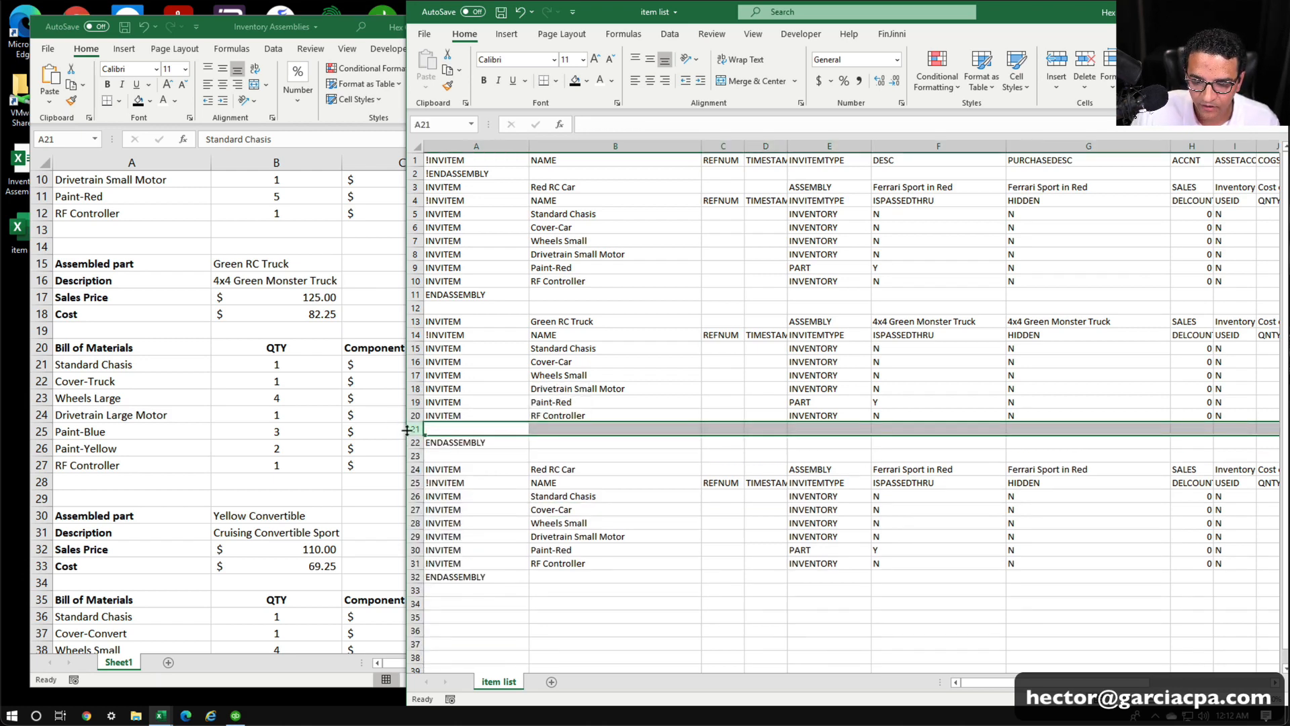
right_click(416, 430)
left_click(444, 542)
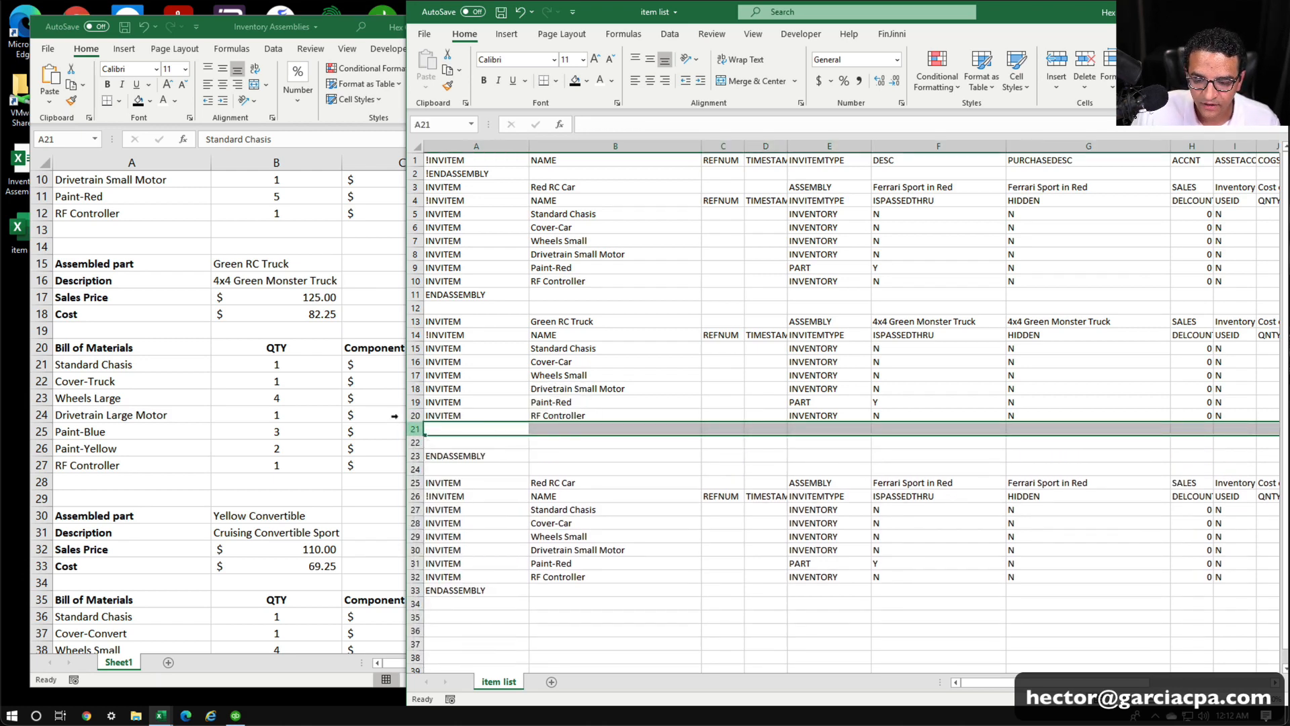
right_click(415, 430)
left_click(445, 542)
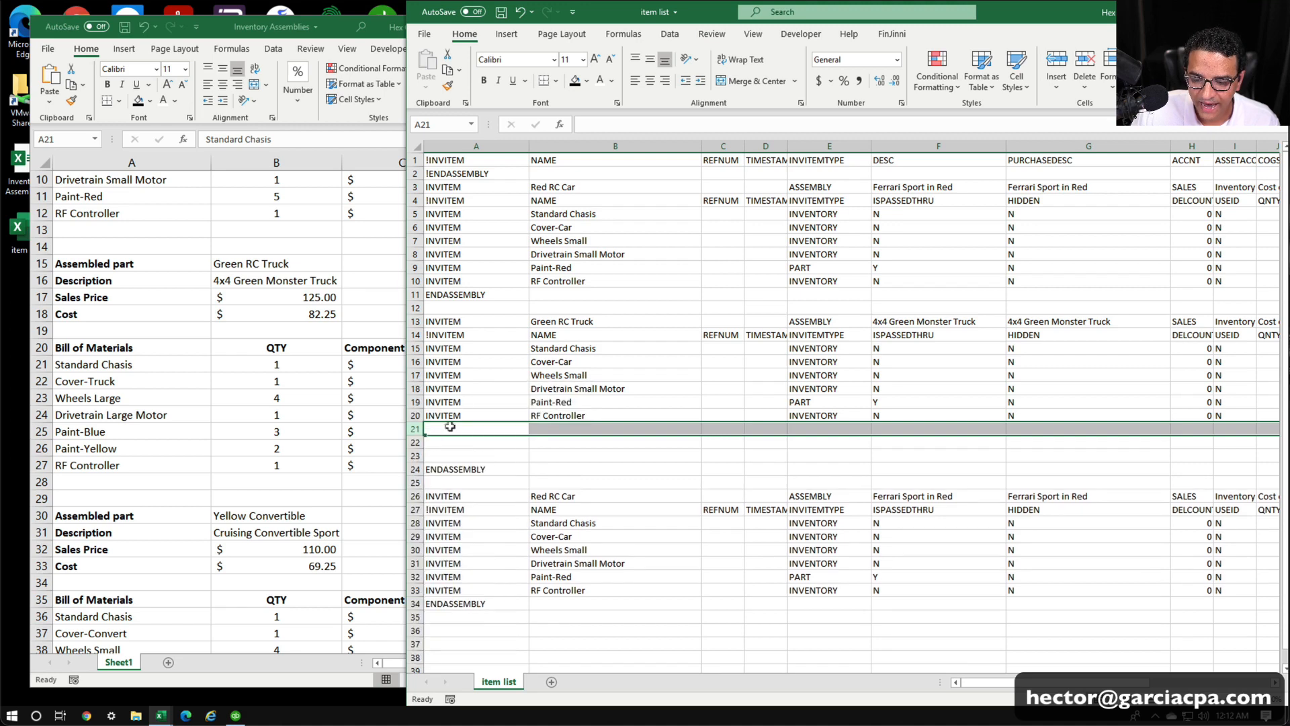
right_click(415, 430)
left_click(444, 542)
left_click(567, 510)
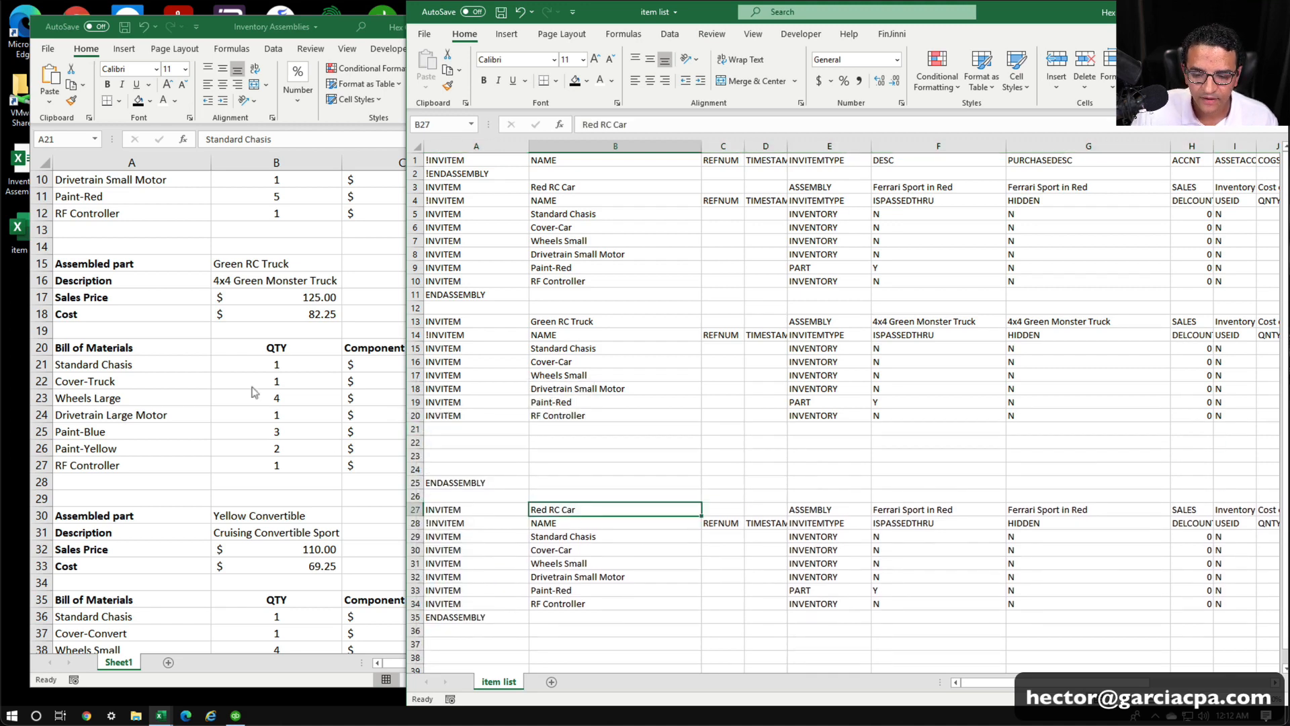
Copy the Green RC Truck's component names, A21:A27 in Inventory Assemblies, into the item list's NAME cells starting at B15.
left_click(113, 369)
left_click_drag(113, 368, 102, 455)
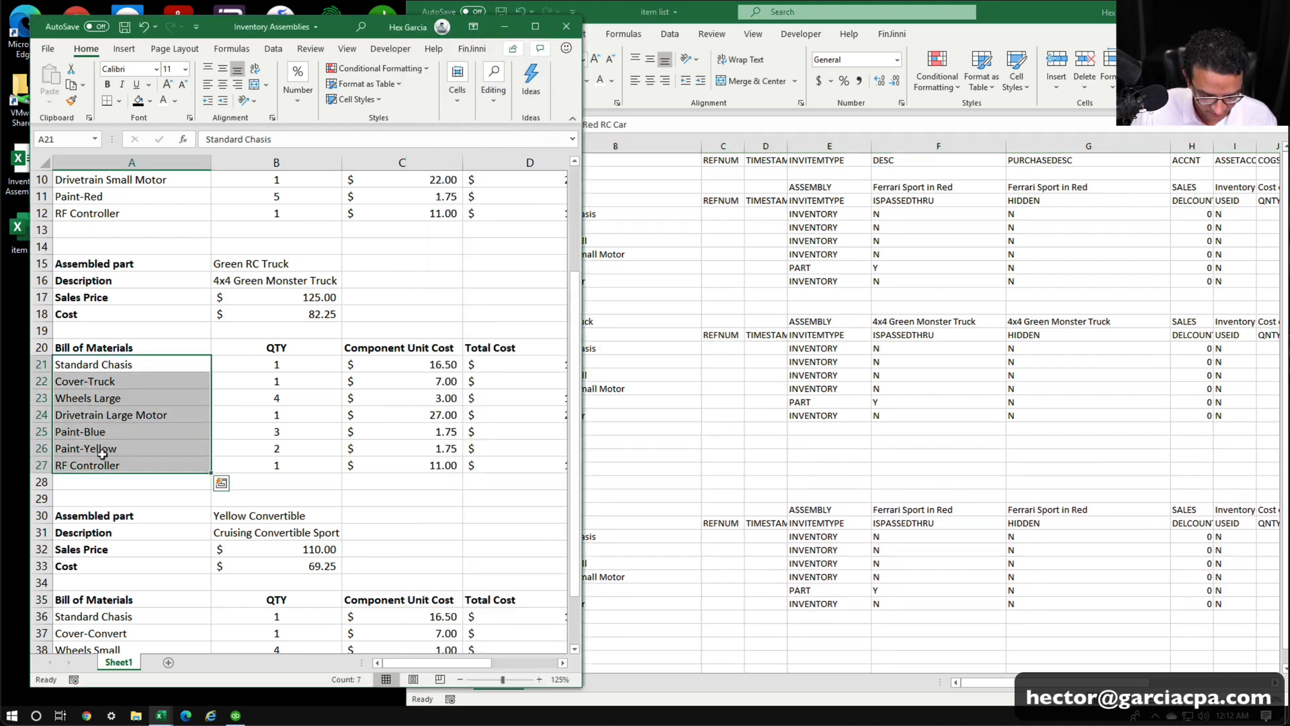
key("ctrl+c")
left_click(830, 406)
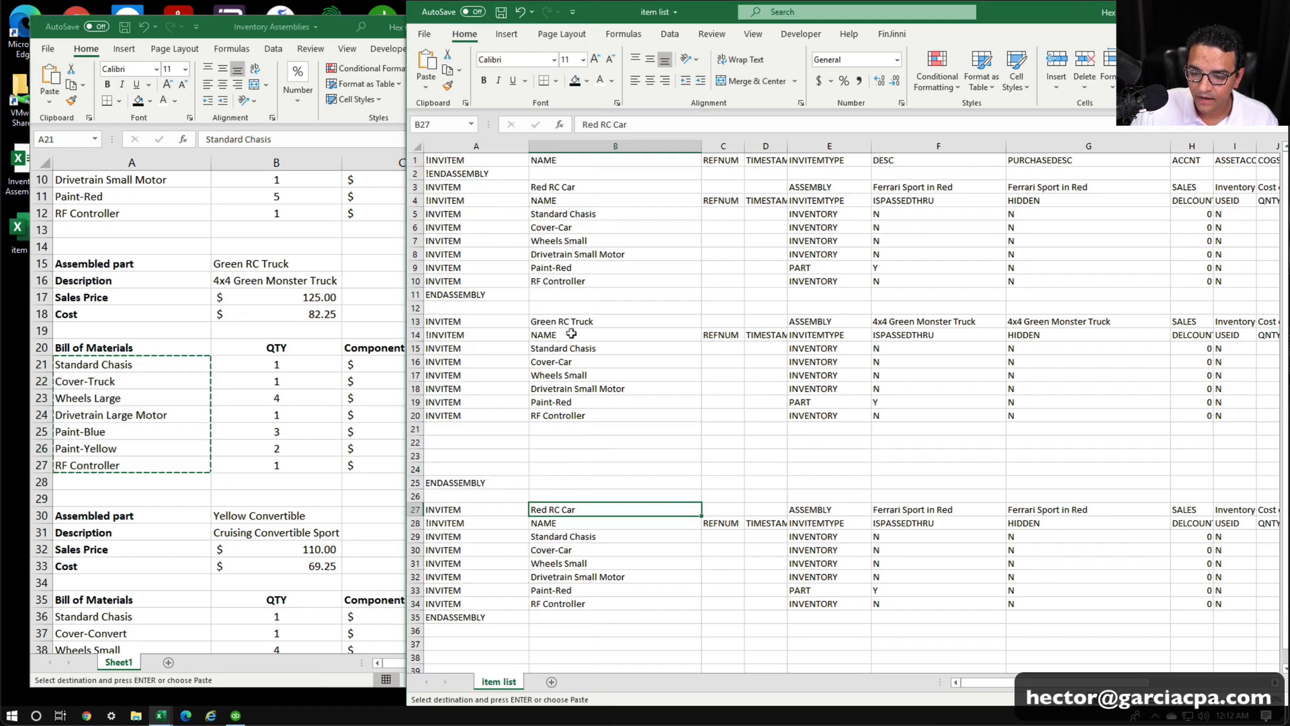
left_click(549, 344)
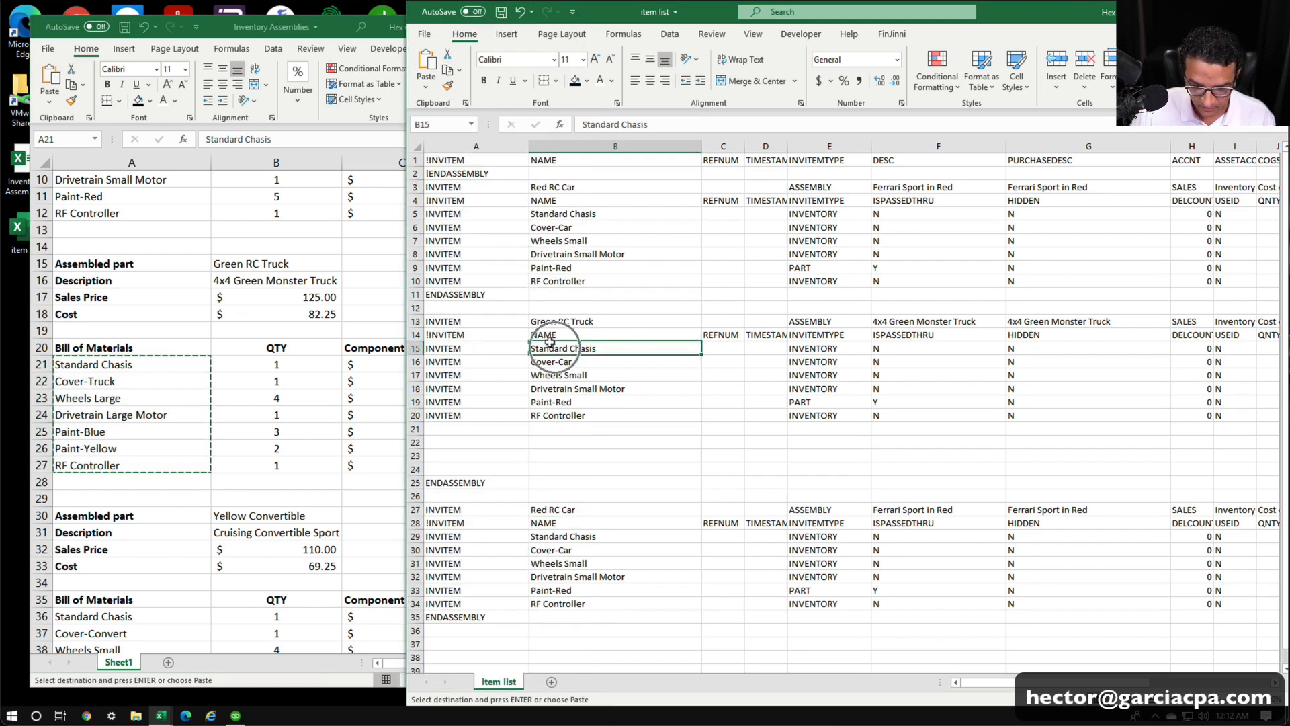
key("ctrl+v")
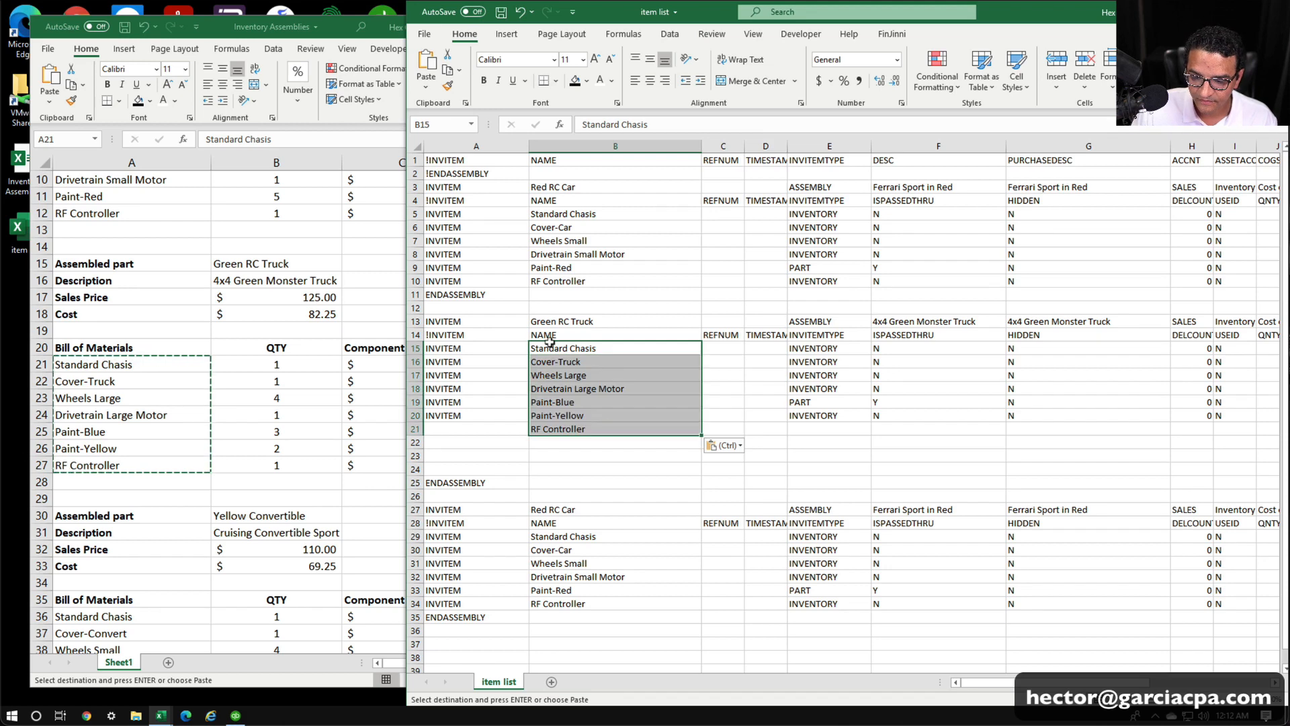
Delete the three surplus blank rows, 22 to 24, between RF Controller and ENDASSEMBLY in the Green RC Truck block.
left_click(440, 442)
left_click(411, 441)
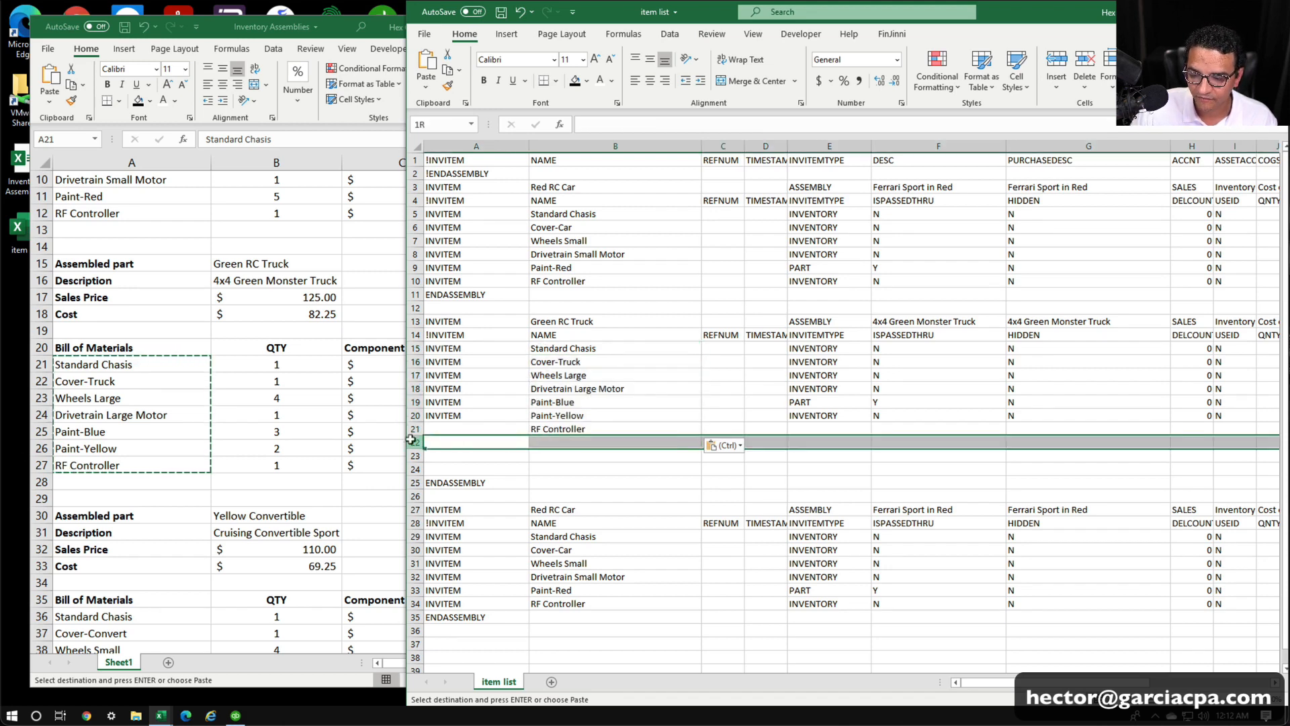
left_click_drag(411, 440, 411, 469)
right_click(571, 448)
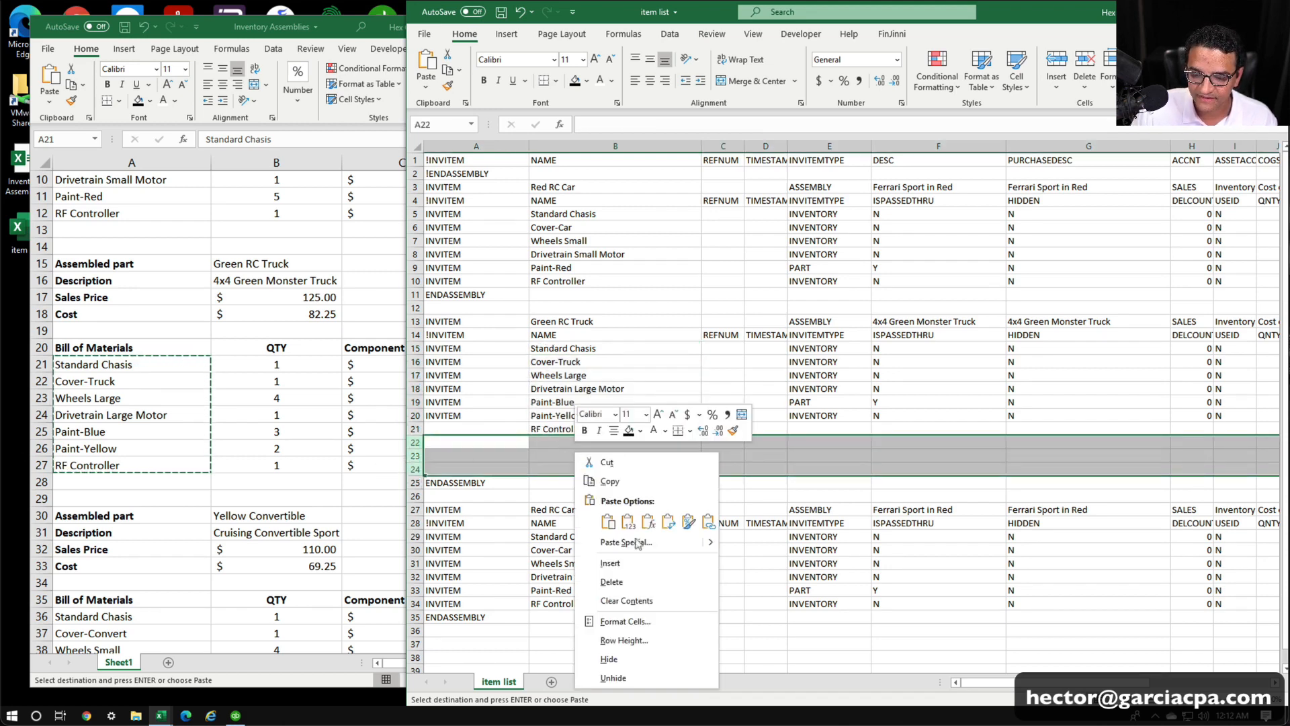
left_click(610, 581)
Fill the INVITEM label from A20 down to A21 for the Green RC Truck's RF Controller row.
left_click(469, 415)
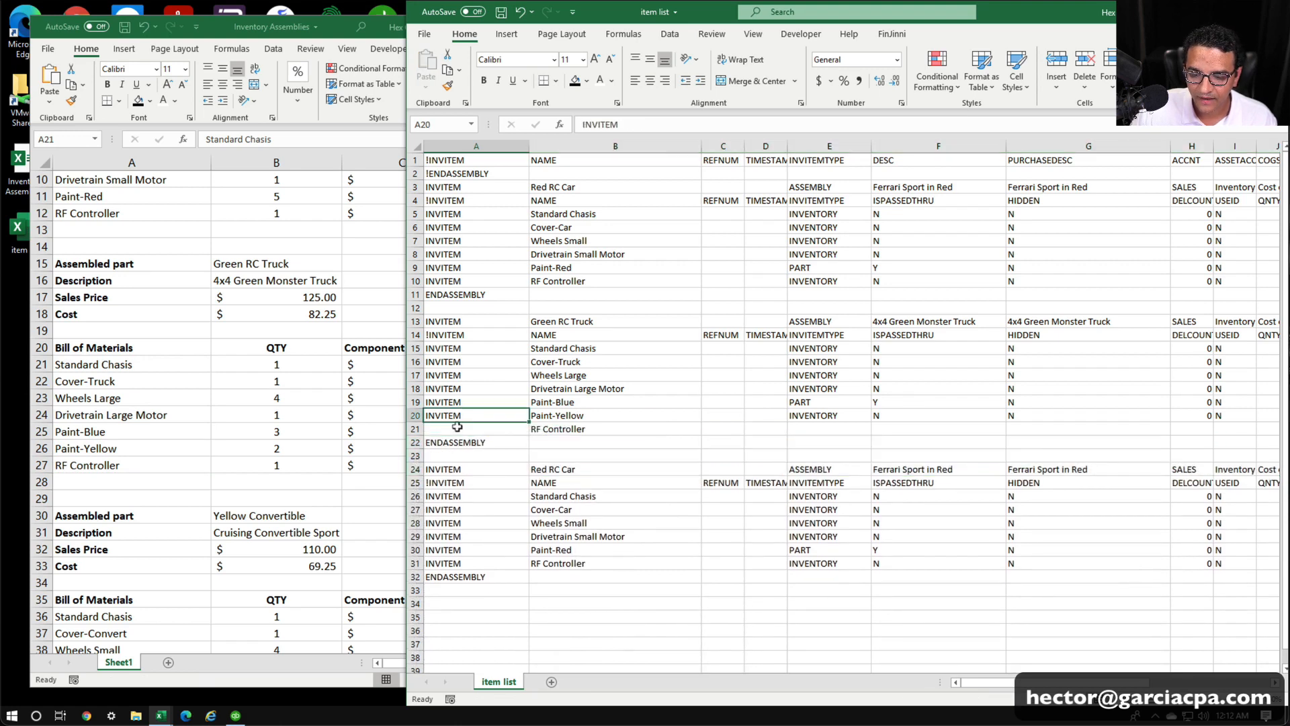
left_click(457, 427)
left_click(472, 413)
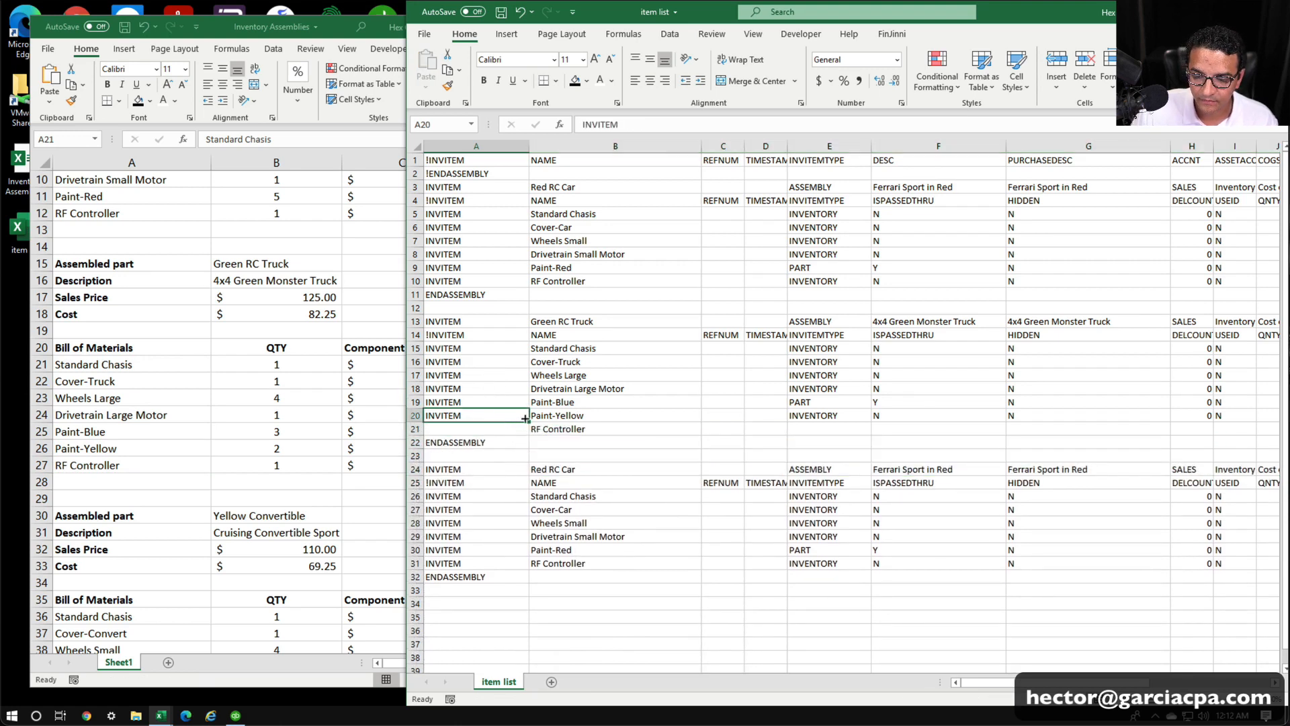
left_click_drag(526, 418, 523, 435)
Fill the PART item type from Paint-Blue's E19 down to E20 for Paint-Yellow in the Green RC Truck block.
left_click(594, 416)
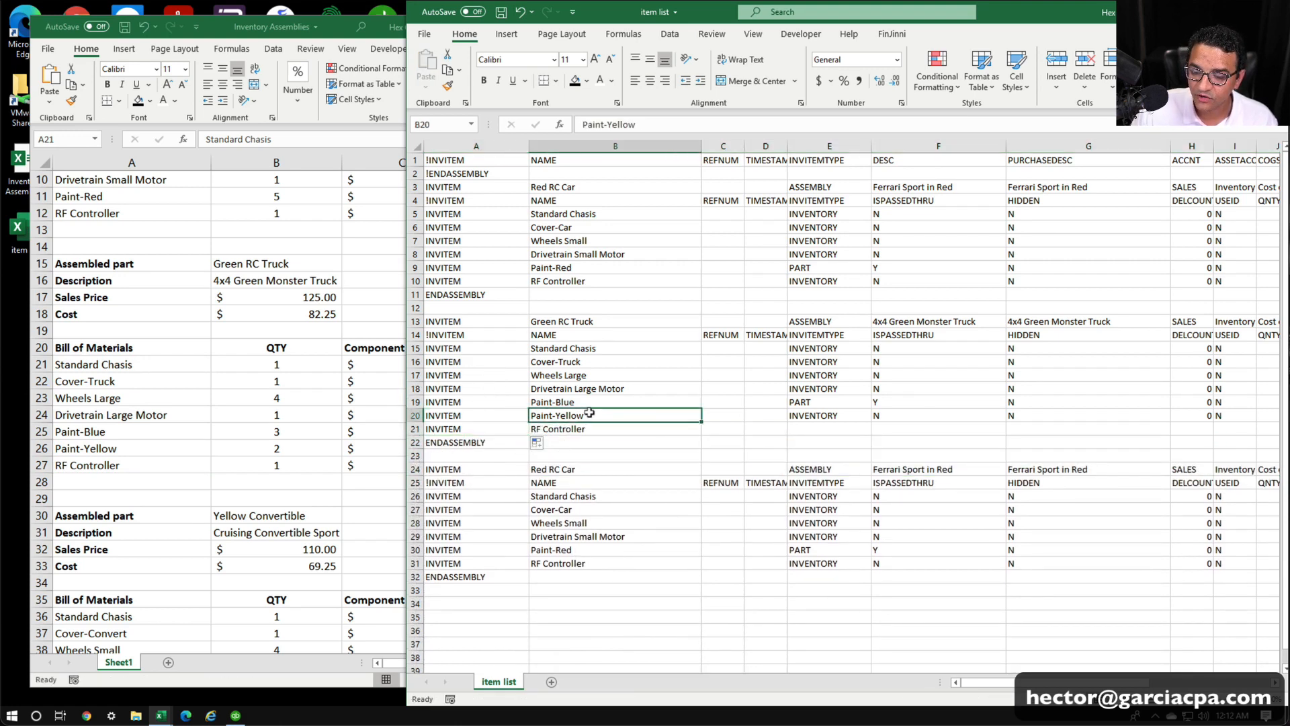
key("ctrl")
key("ctrl")
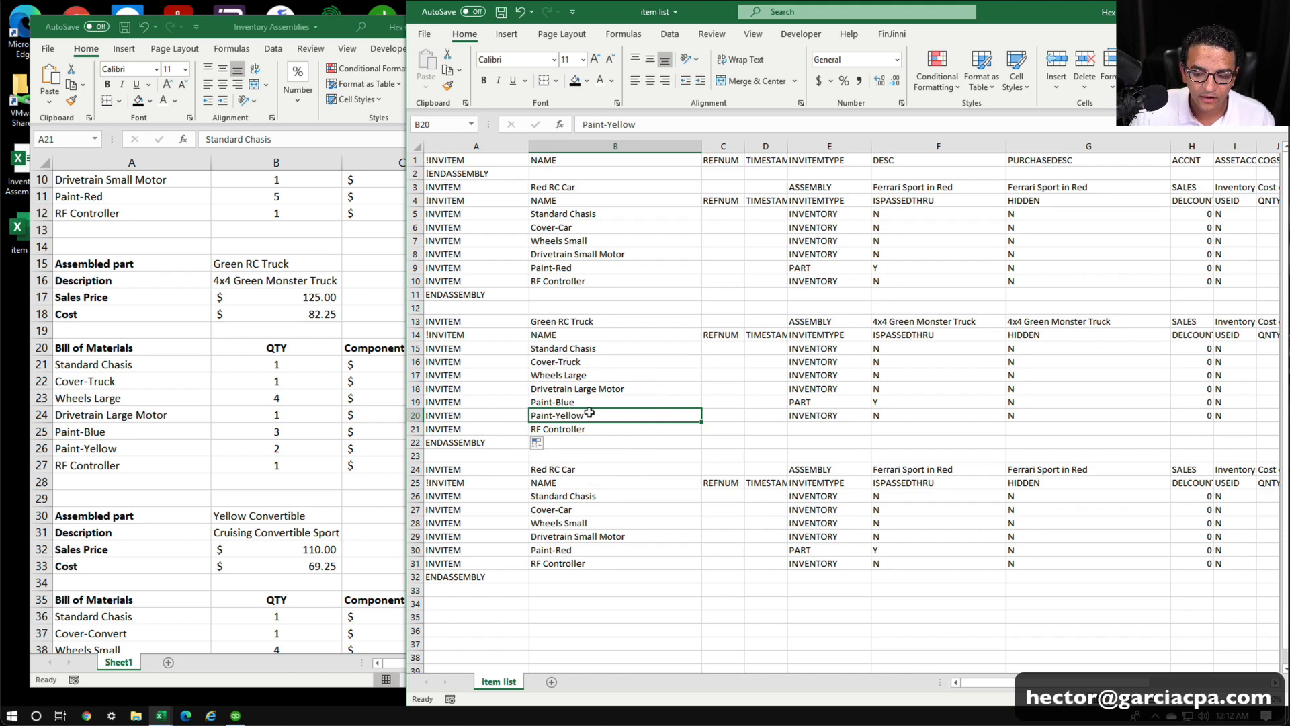
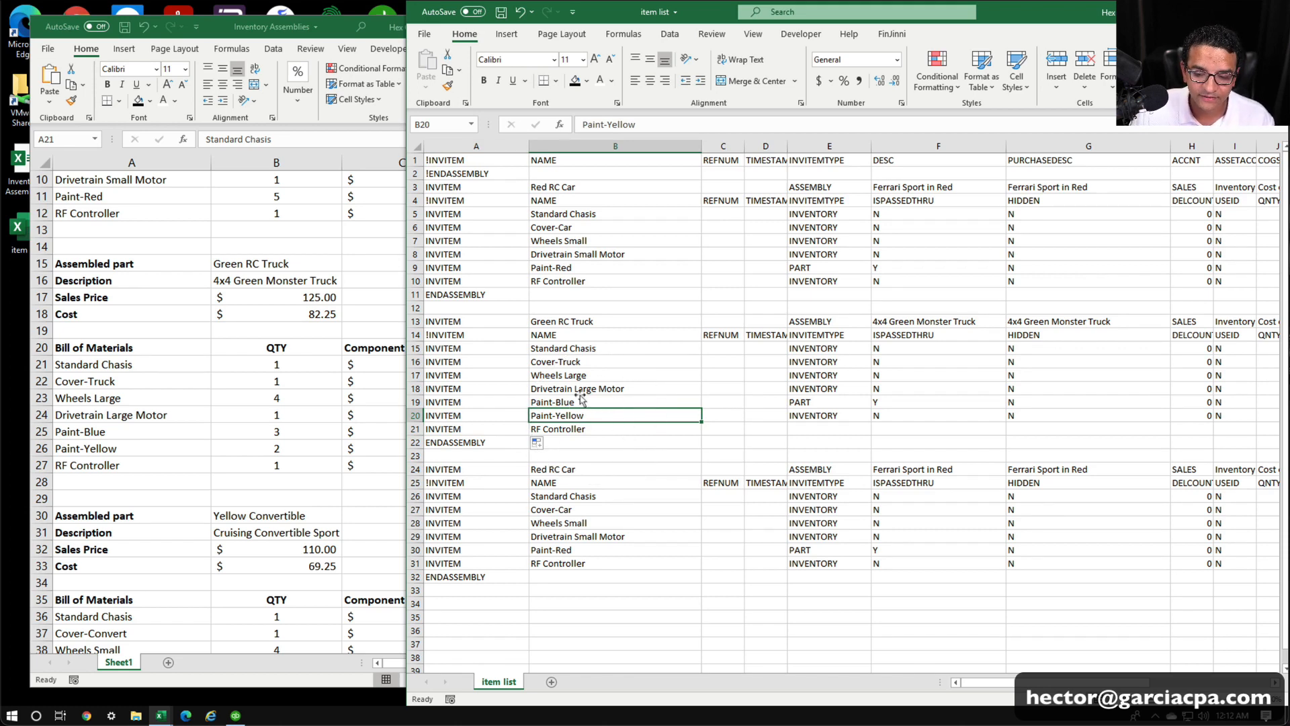
left_click(805, 411)
left_click(574, 400)
left_click(814, 401)
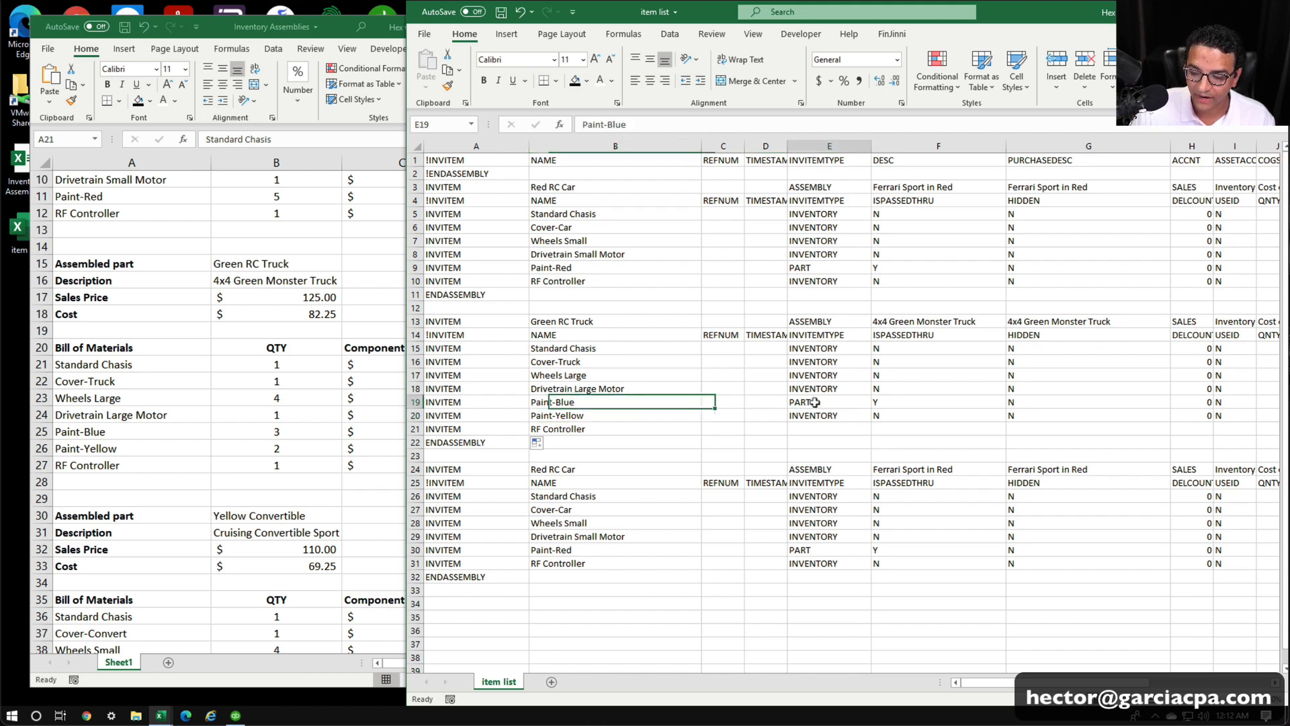
left_click_drag(591, 400, 591, 411)
left_click(825, 397)
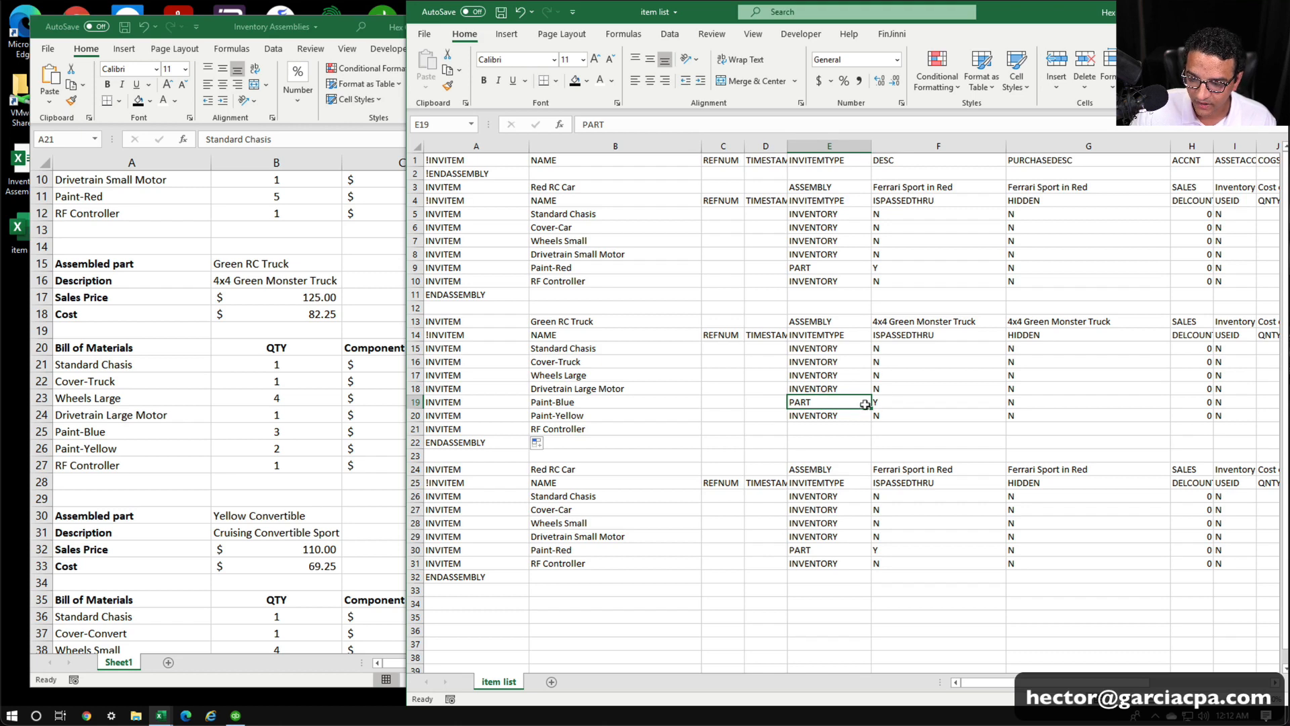
left_click_drag(865, 404, 865, 418)
Copy the INVENTORY item type from E18 into E21 for the Green RC Truck's RF Controller row.
left_click(828, 386)
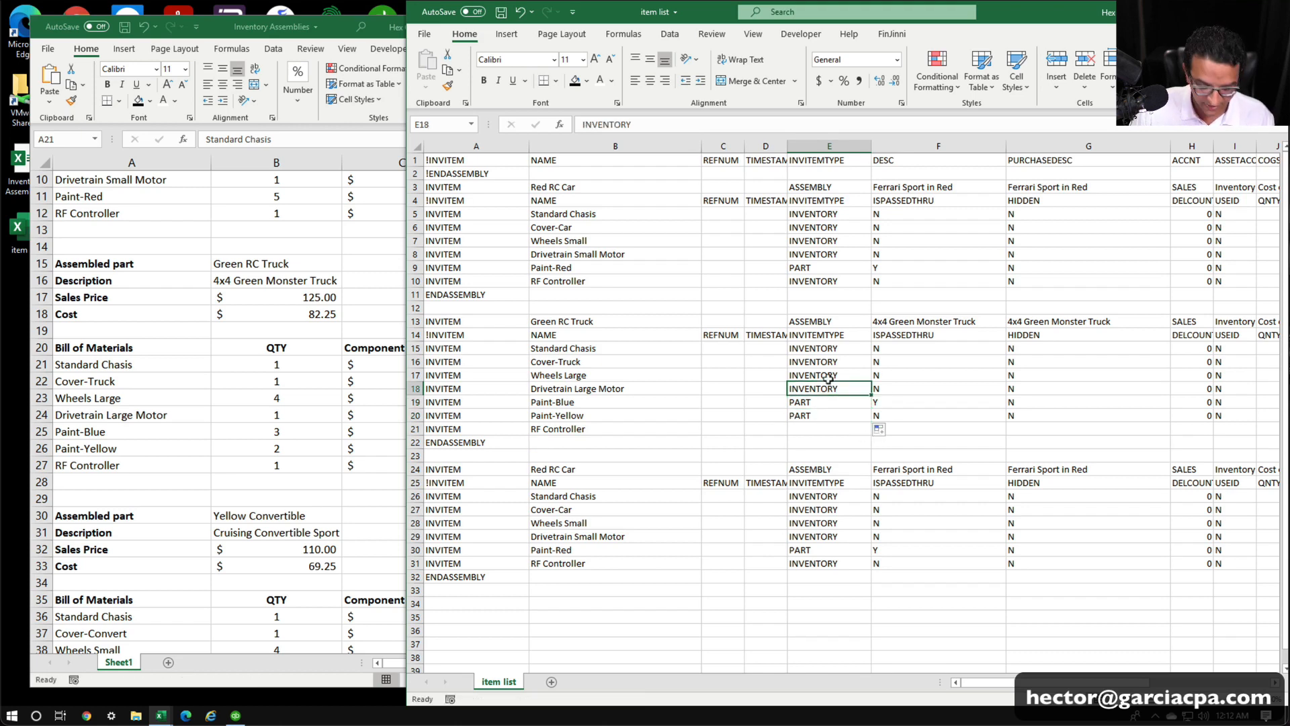
key("ctrl+c")
left_click(805, 425)
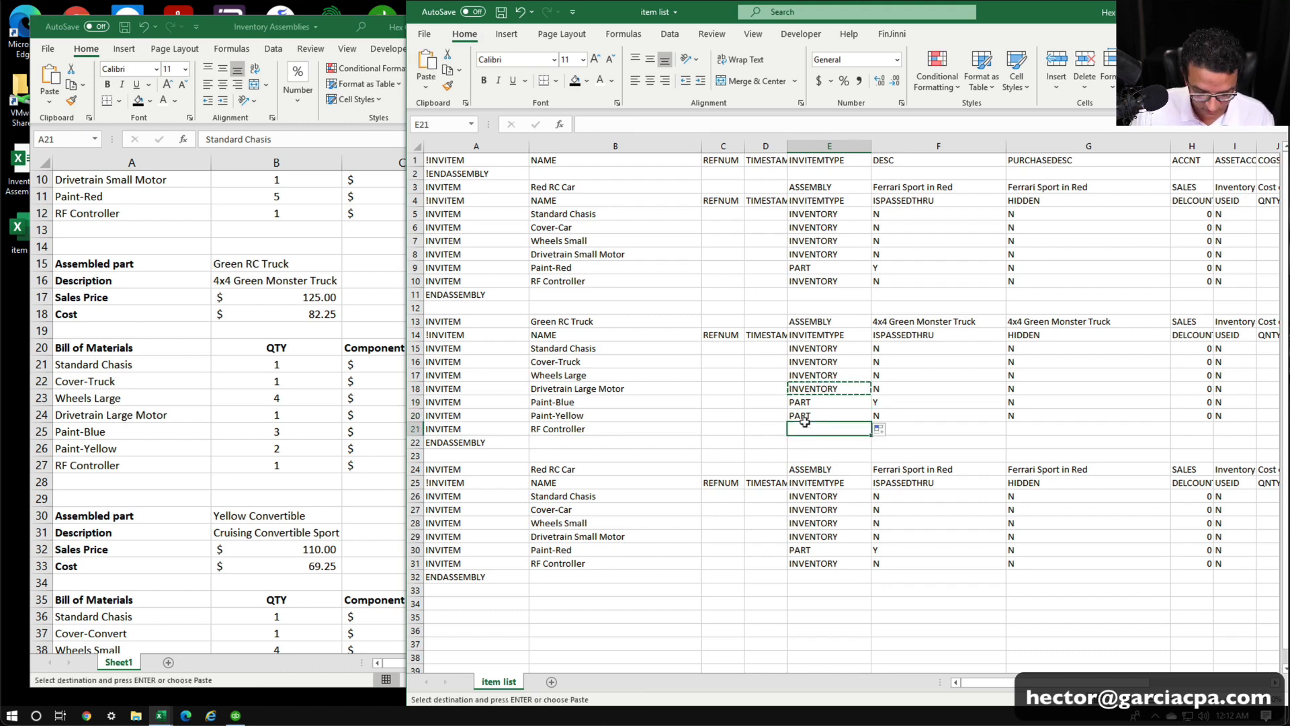
key("ctrl+v")
left_click(746, 425)
key("Escape")
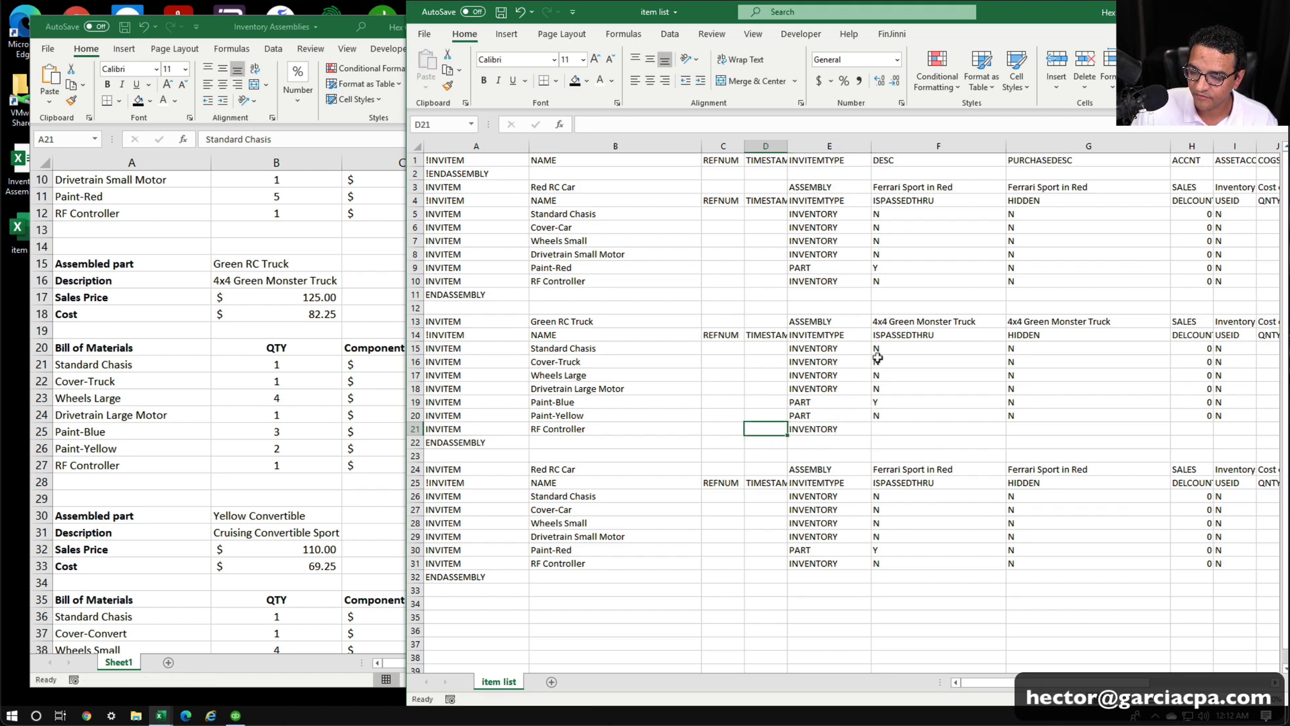
Fill N through the ISPASSEDTHRU and HIDDEN columns, F15:G21, for all of the Green RC Truck's components.
left_click_drag(877, 344, 1018, 412)
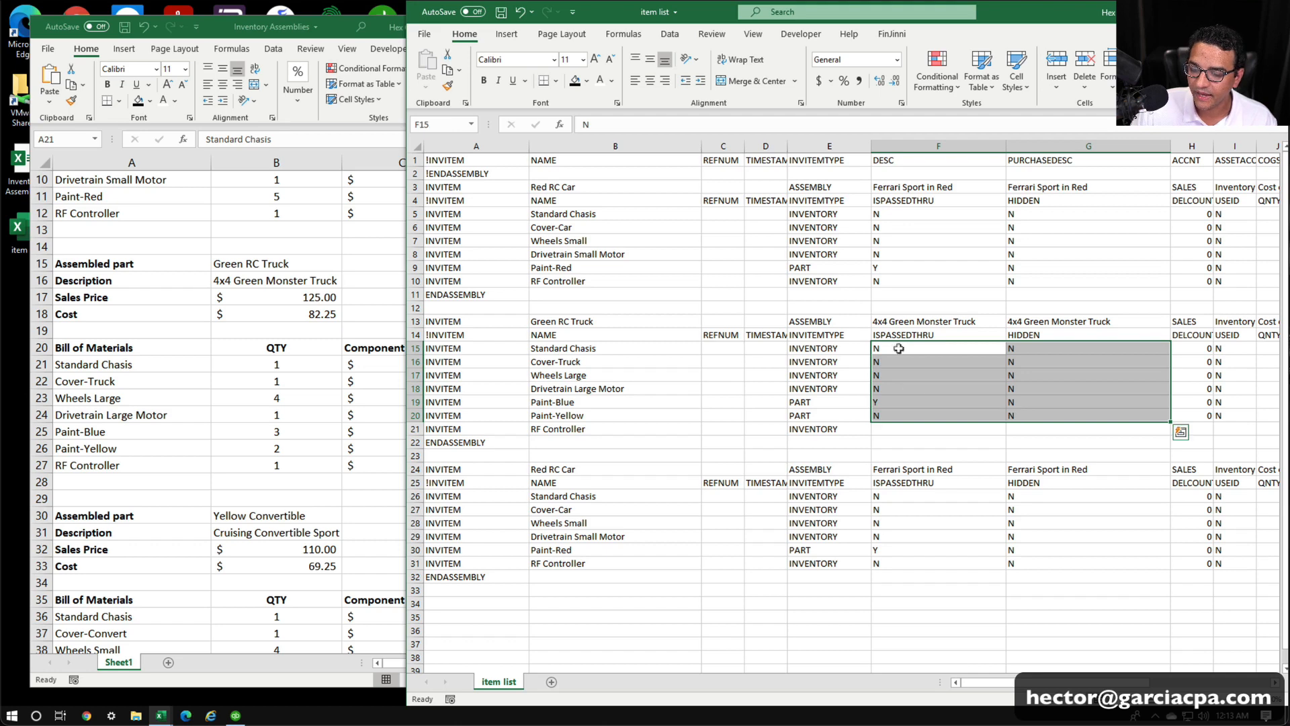
left_click_drag(882, 346, 1142, 430)
key("ctrl+d")
left_click(1017, 386)
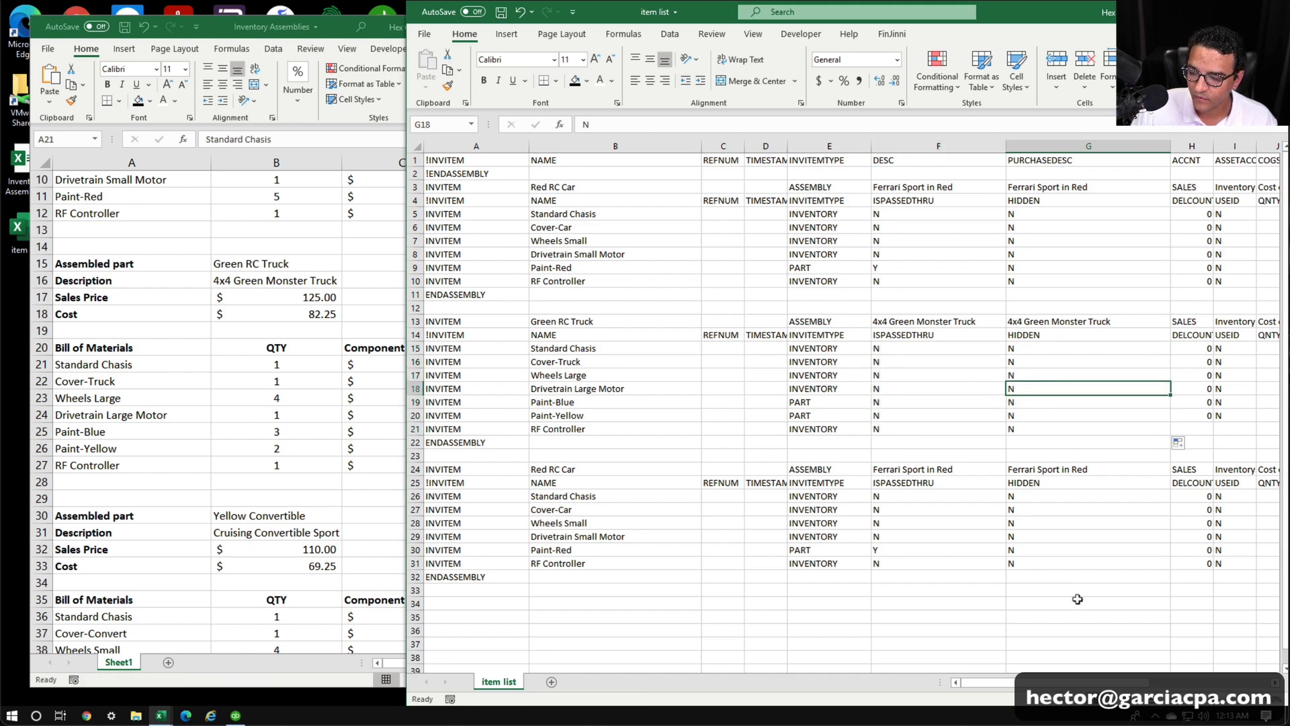
Clear the contents of the Green RC Truck's QNTY cells, J15:J21, in the item list.
scroll(1214, 614, "right", 3)
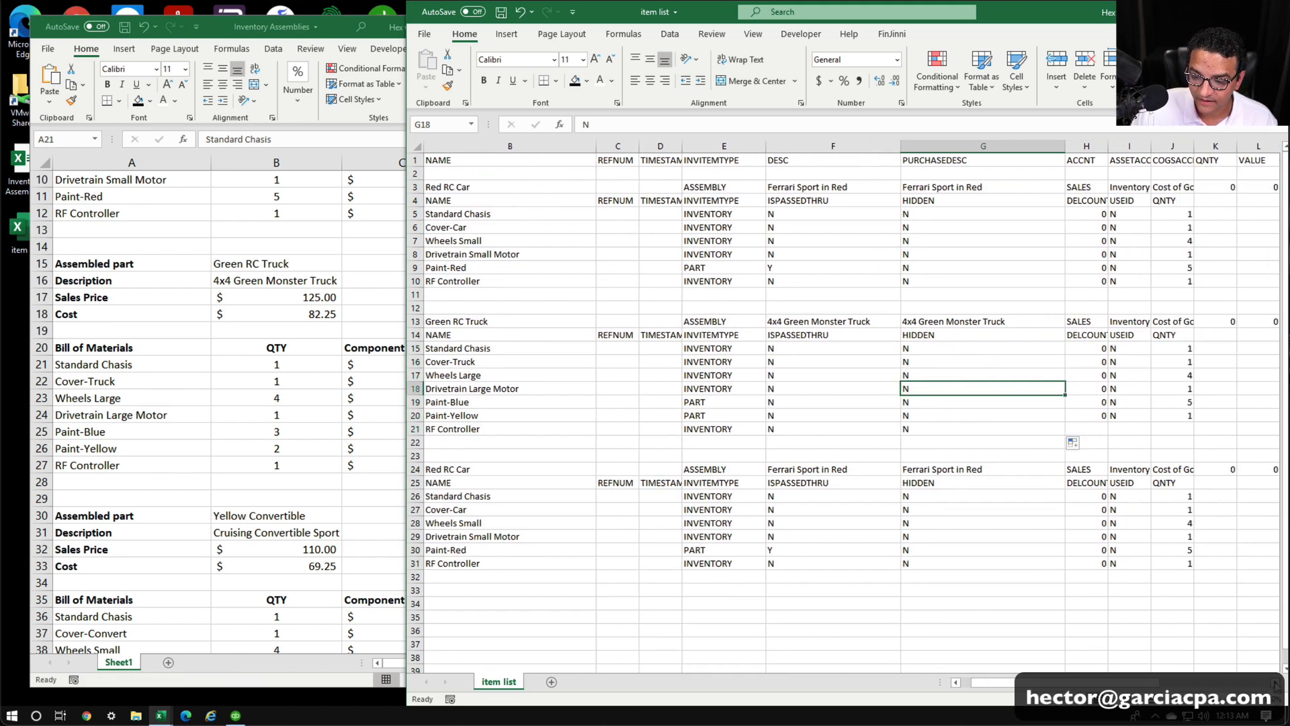
left_click_drag(955, 345, 958, 432)
right_click(957, 371)
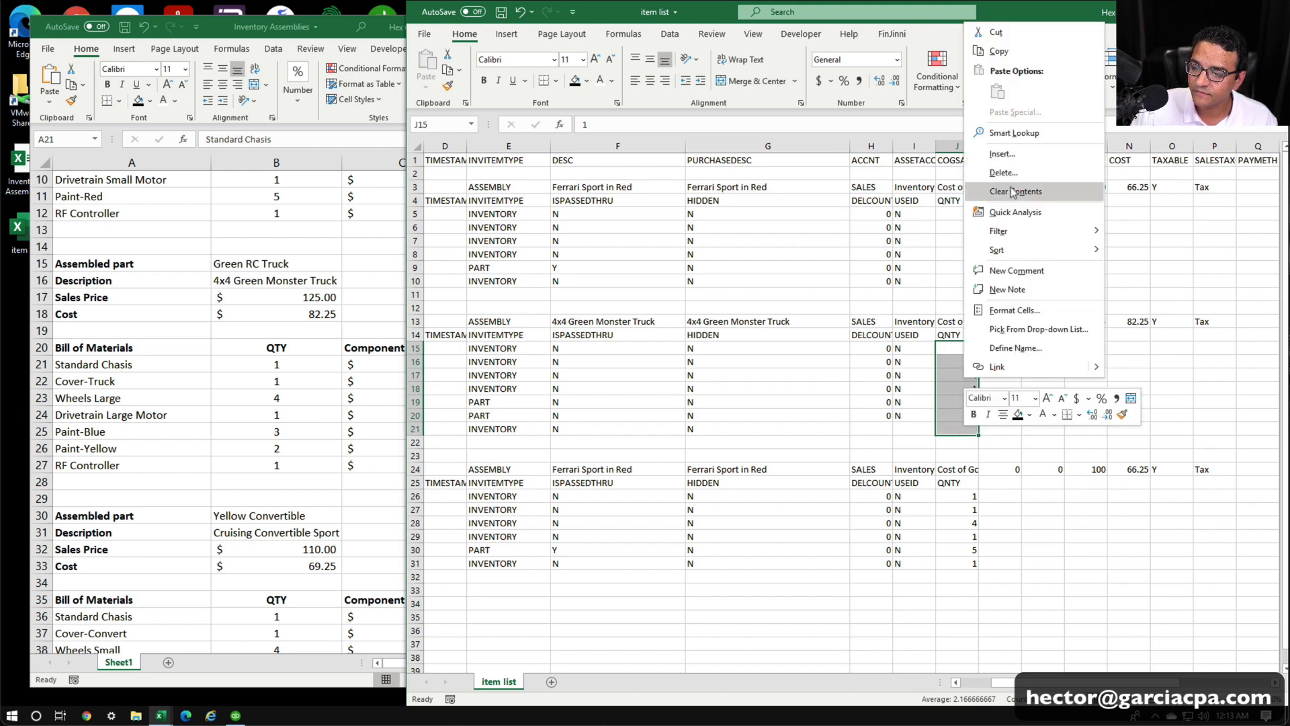
left_click(1013, 191)
Copy the Green RC Truck's component quantities, B21:B27 in Inventory Assemblies, into the item list's QNTY cells starting at J15.
left_click(265, 406)
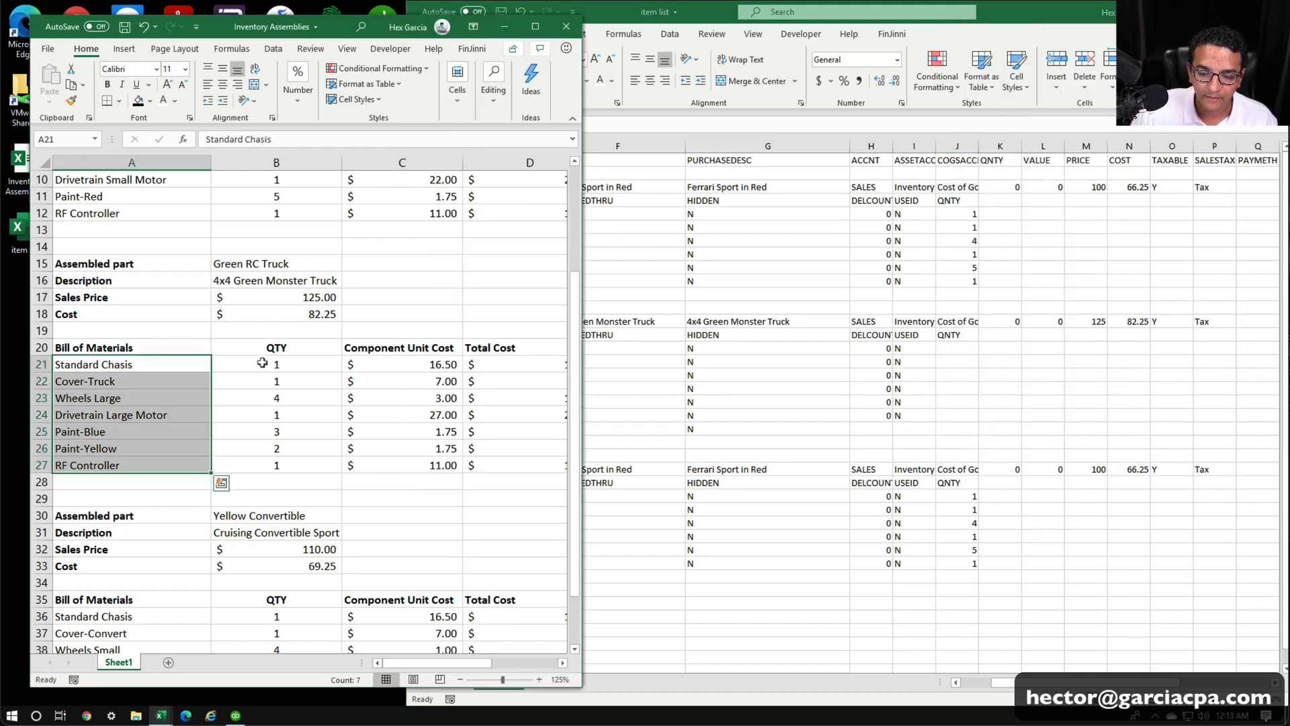
left_click_drag(267, 362, 274, 460)
key("ctrl+c")
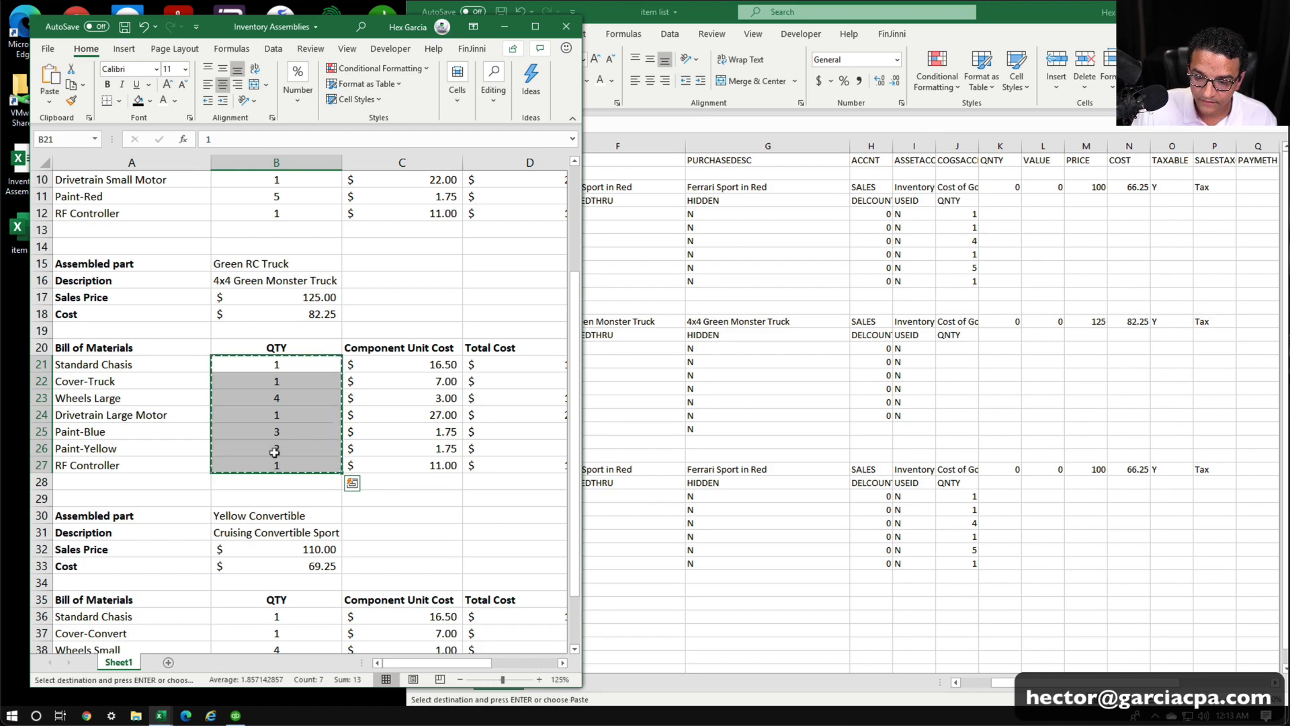
left_click(959, 342)
left_click(954, 344)
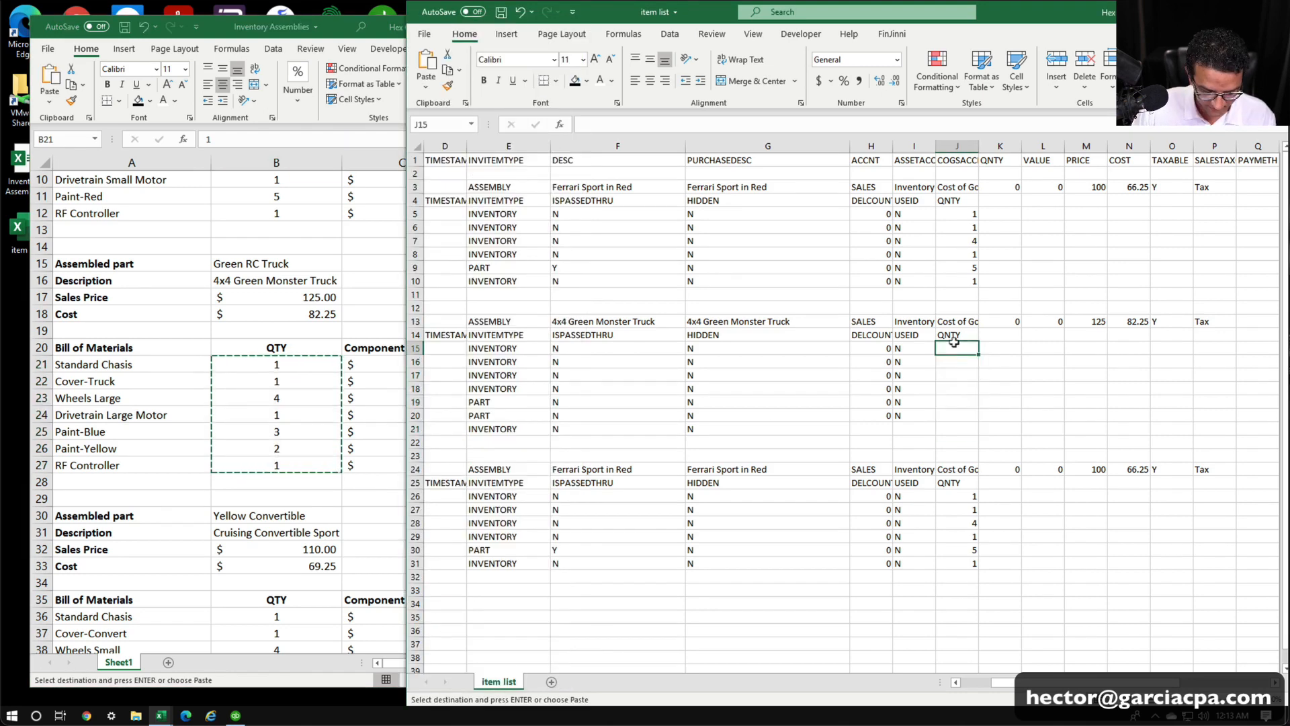
key("ctrl+v")
Fill the DELCOUNT and USEID cells from H20:I20 down to row 21 for the Green RC Truck's RF Controller.
left_click(903, 414)
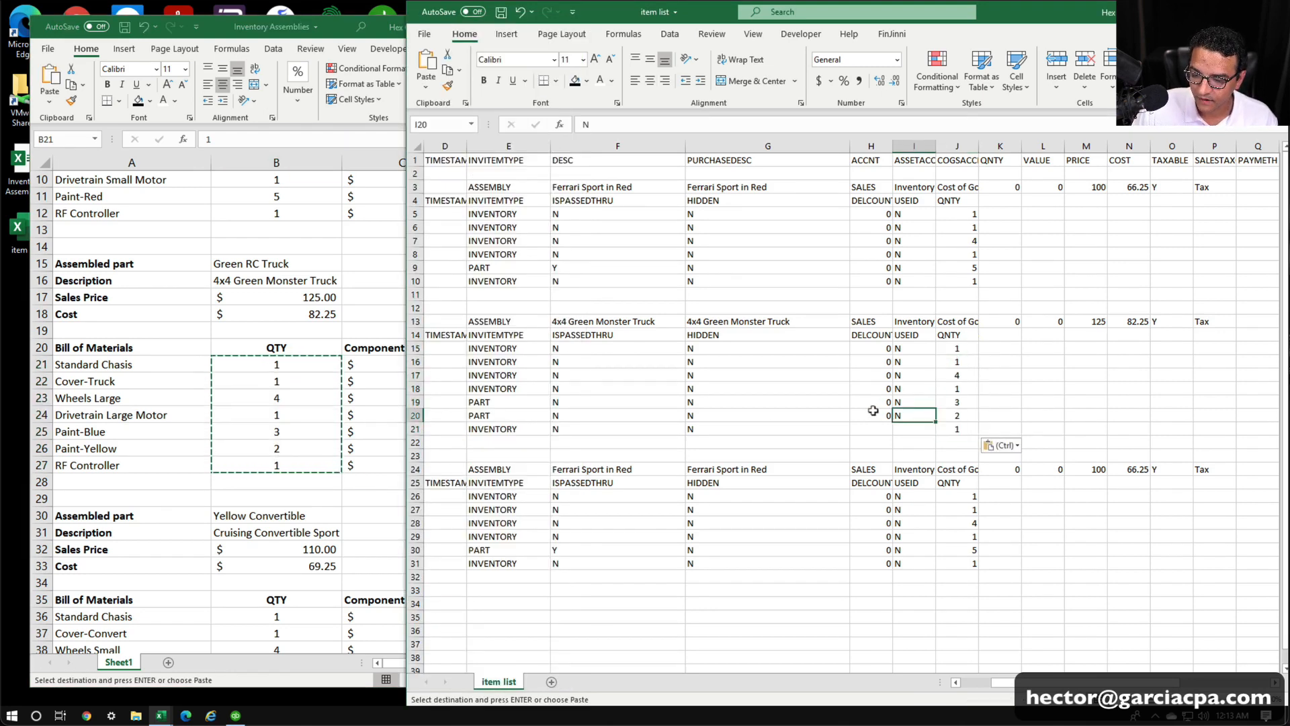
left_click_drag(877, 415, 924, 432)
left_click(873, 428)
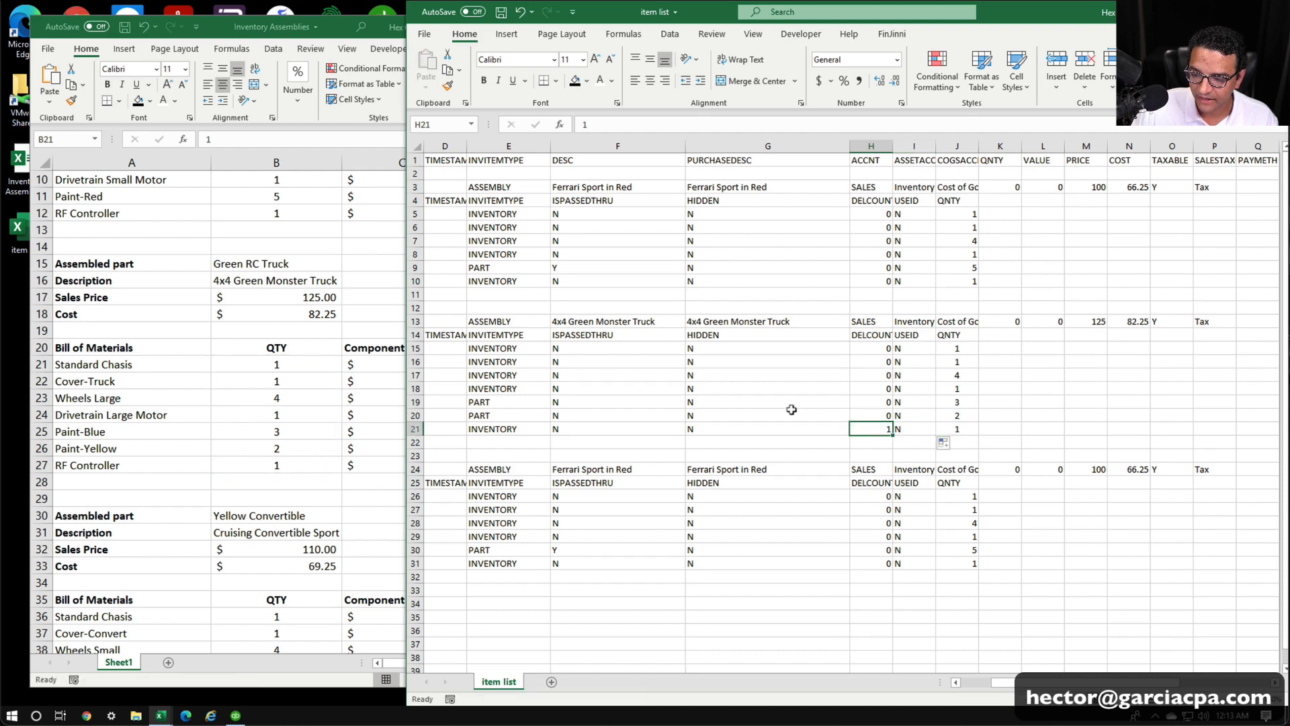
Set the DELCOUNT value of the Green RC Truck's RF Controller row to 0 in cell H21.
type("0")
left_click(823, 410)
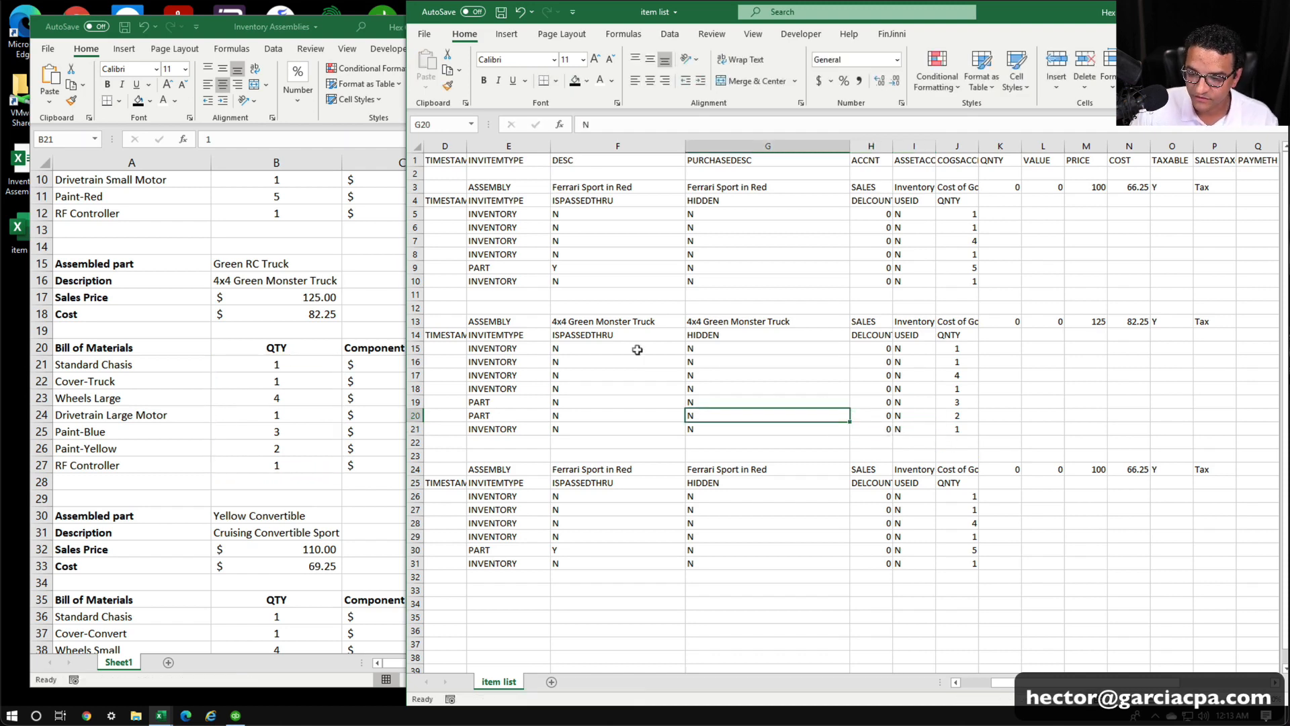
left_click_drag(1078, 683, 1034, 682)
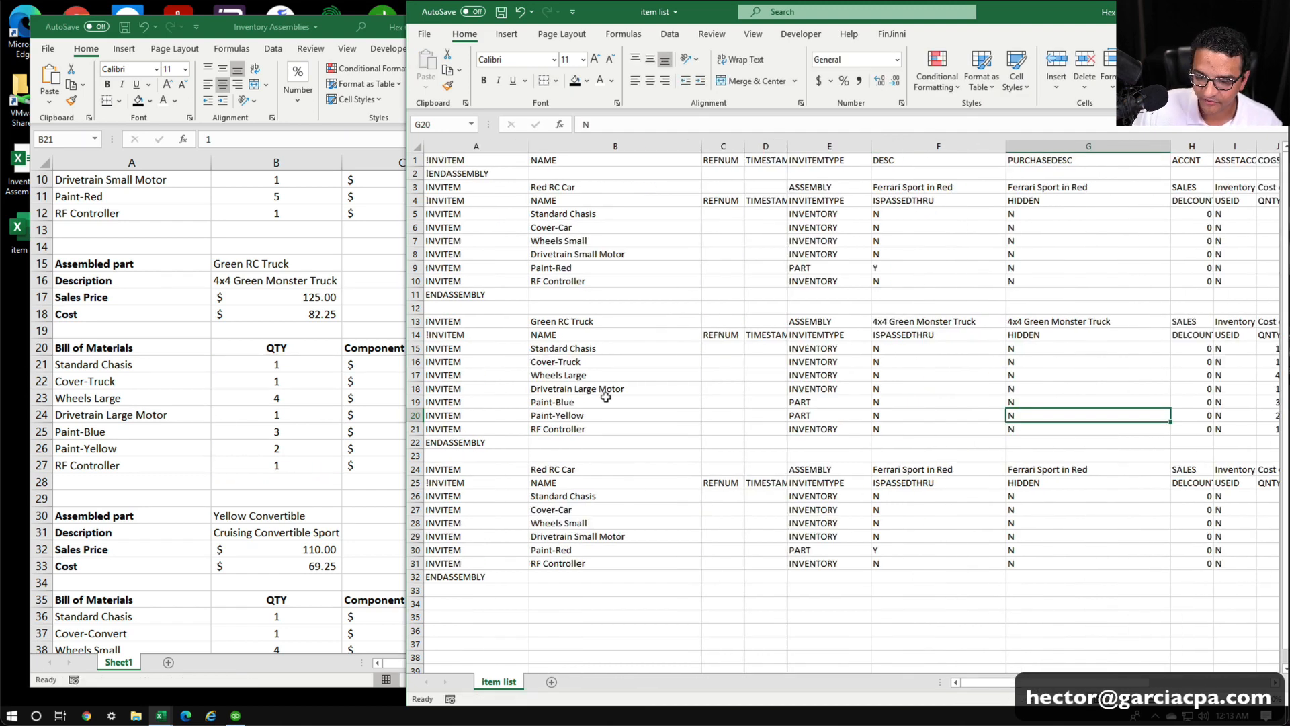
Insert two blank rows above the third assembly block's ENDASSEMBLY row in the item list.
left_click_drag(417, 321, 407, 425)
left_click(548, 483)
scroll(271, 459, "down", 4)
scroll(297, 432, "up", 3)
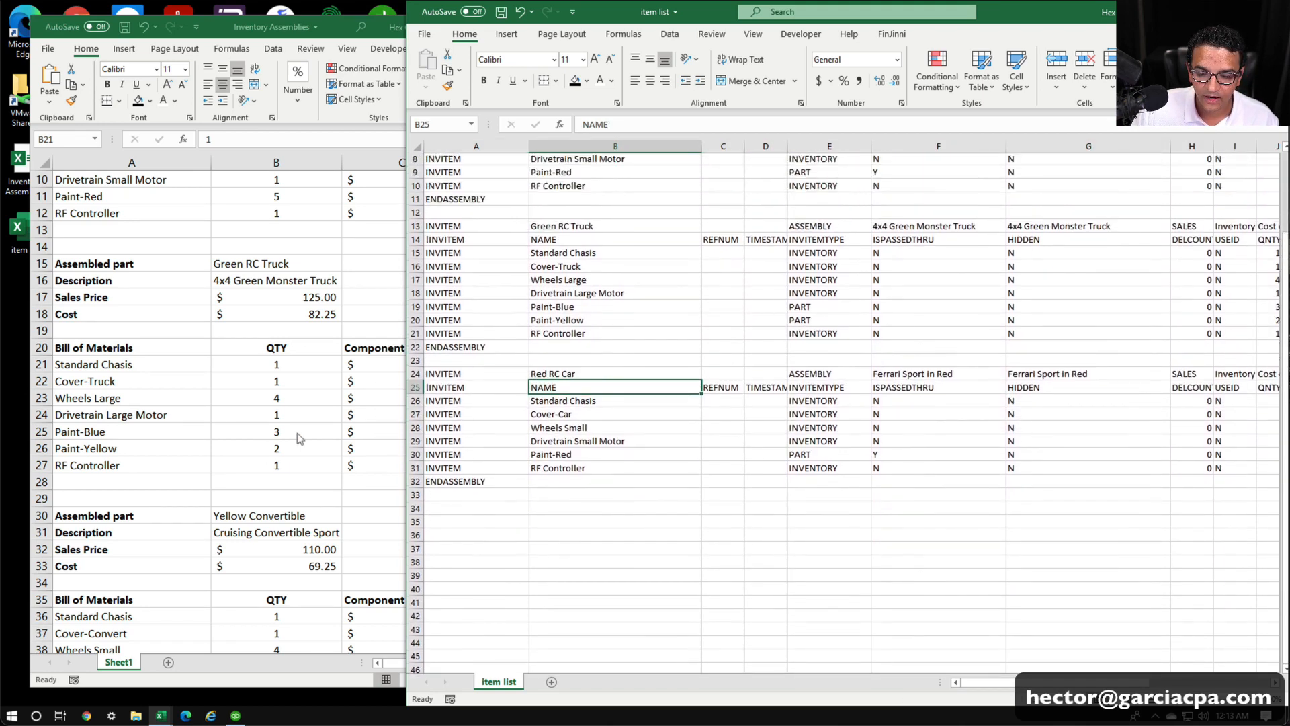
left_click(270, 438)
scroll(270, 439, "down", 4)
left_click(757, 505)
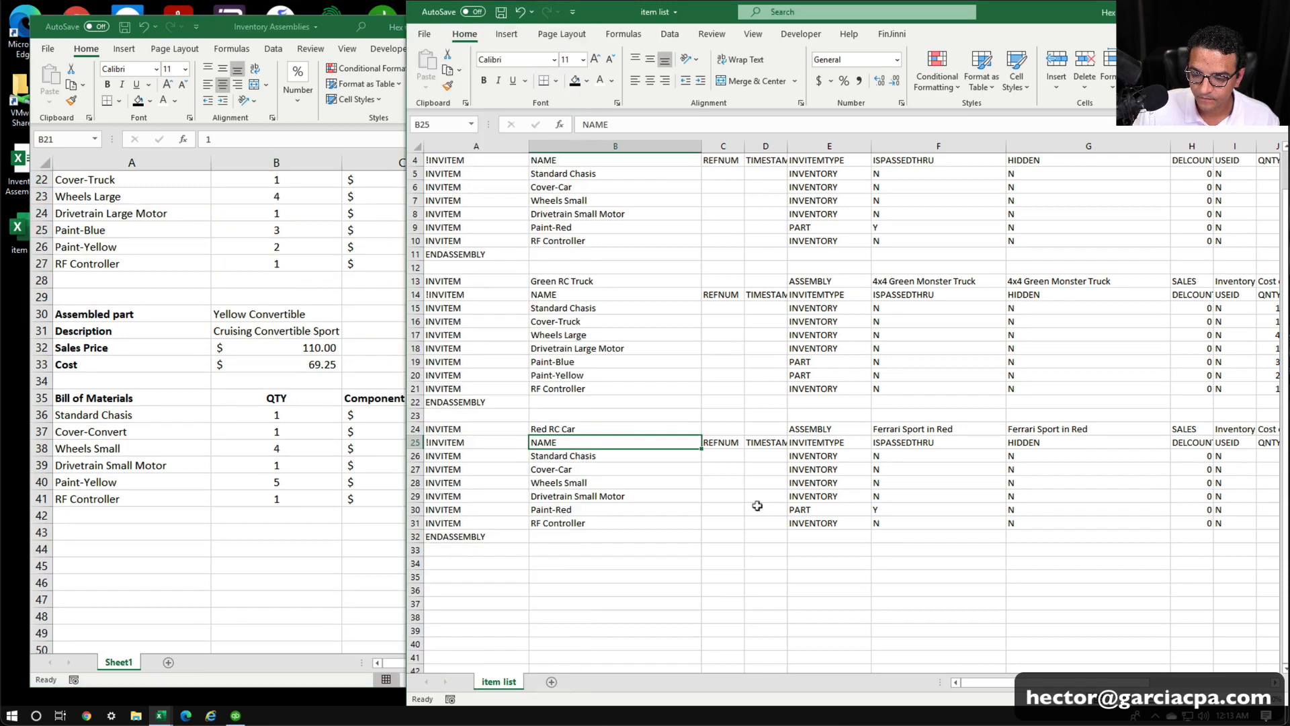
left_click(415, 536)
right_click(414, 536)
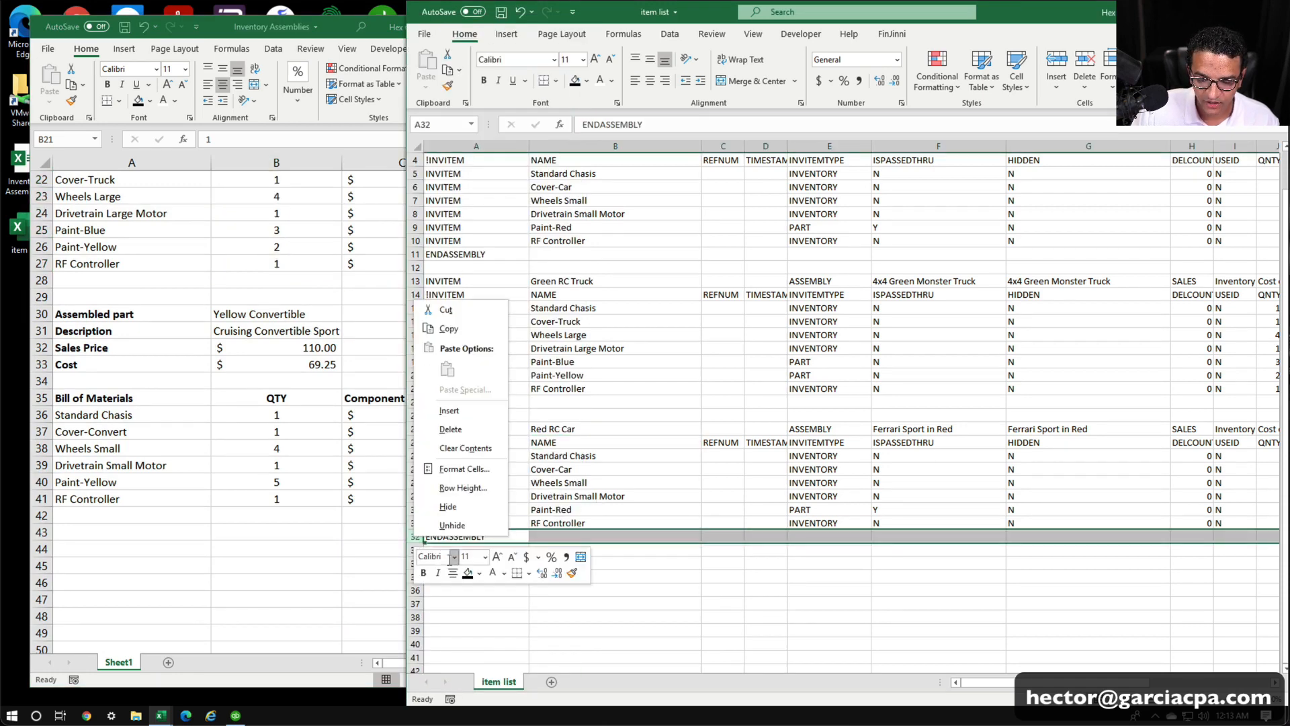
left_click(460, 415)
right_click(416, 536)
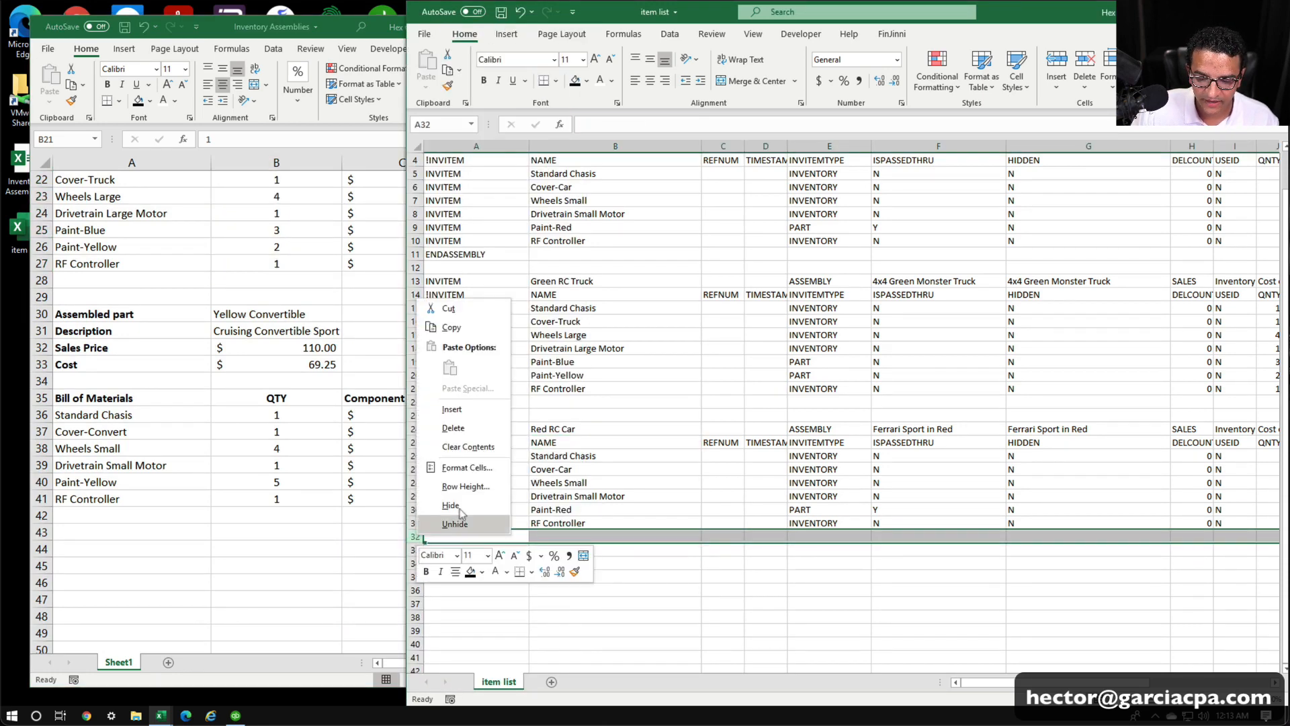
left_click(461, 409)
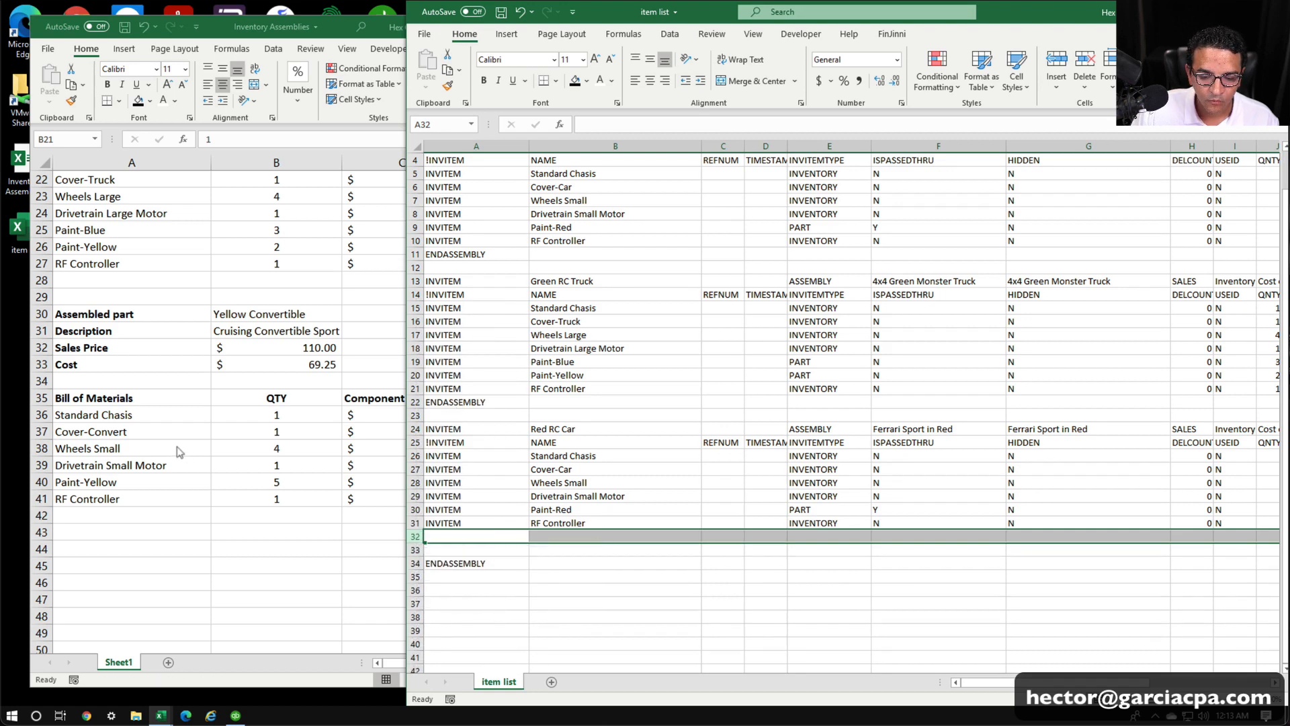
Copy the Yellow Convertible's six component names from the Inventory Assemblies workbook into B26:B31 of the item list.
left_click_drag(94, 415, 107, 494)
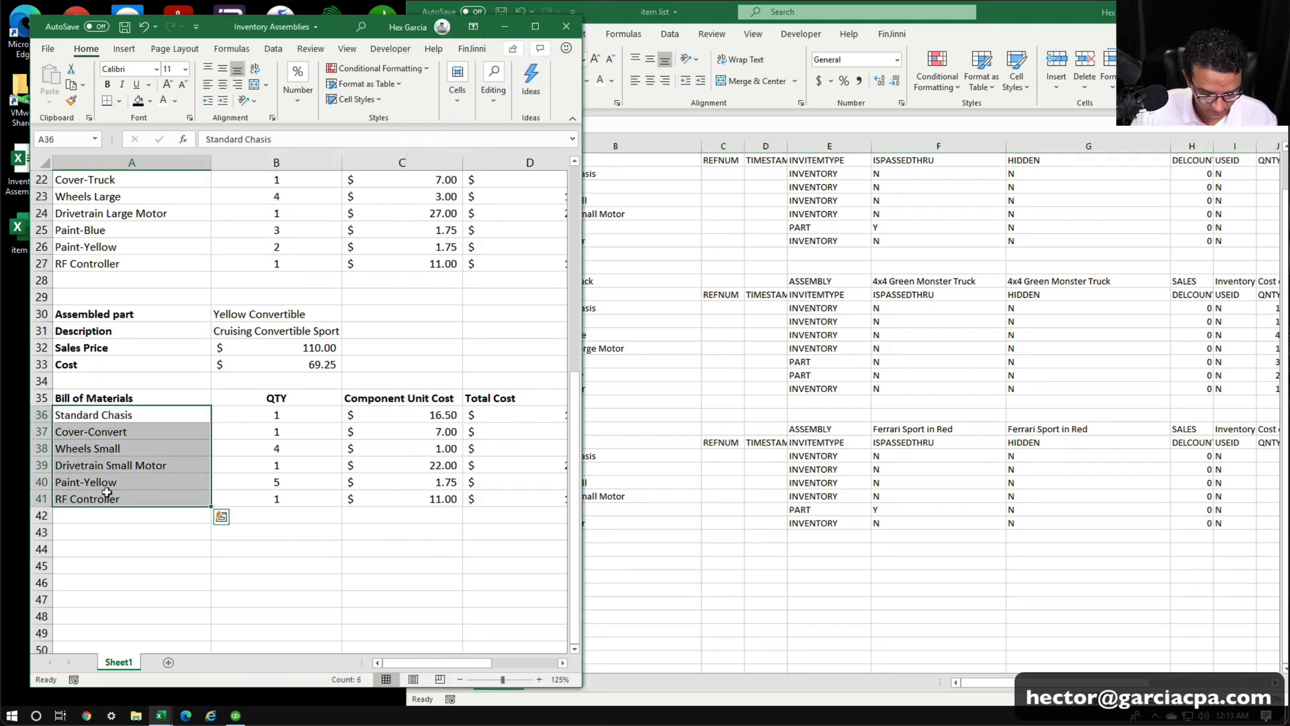
key("ctrl+c")
left_click(820, 527)
left_click(549, 441)
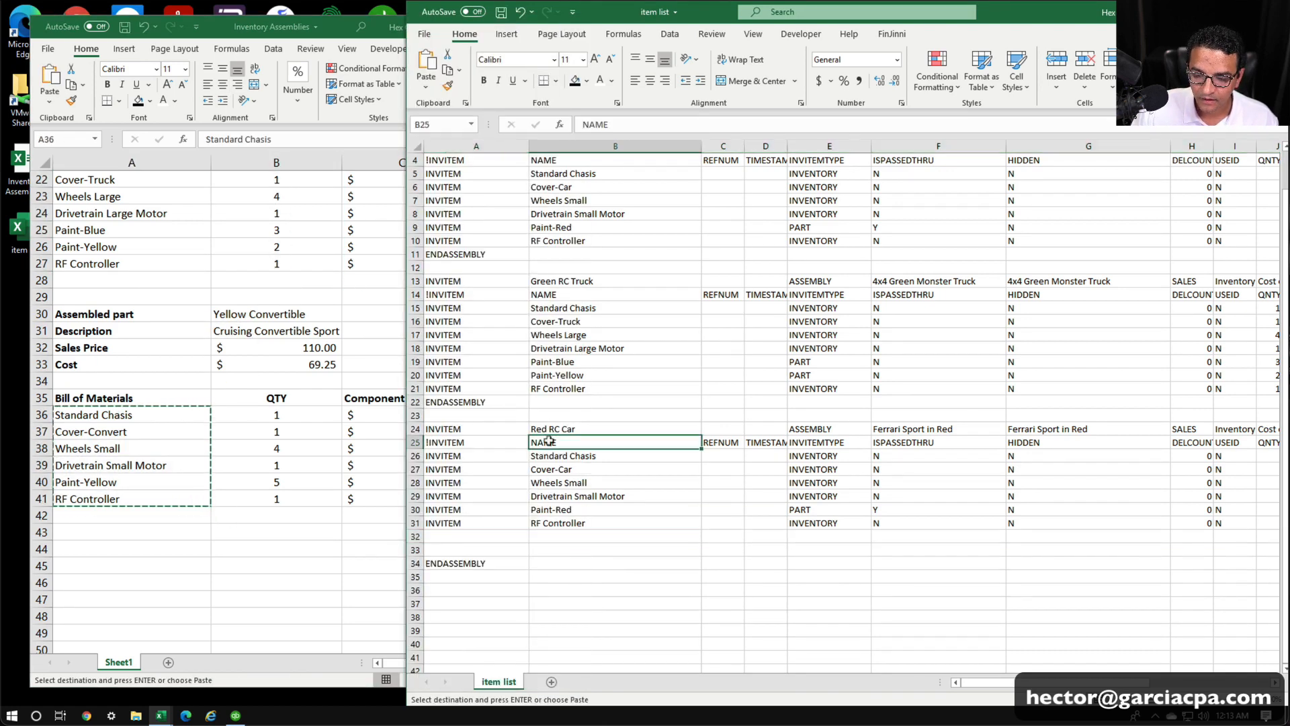
left_click(552, 454)
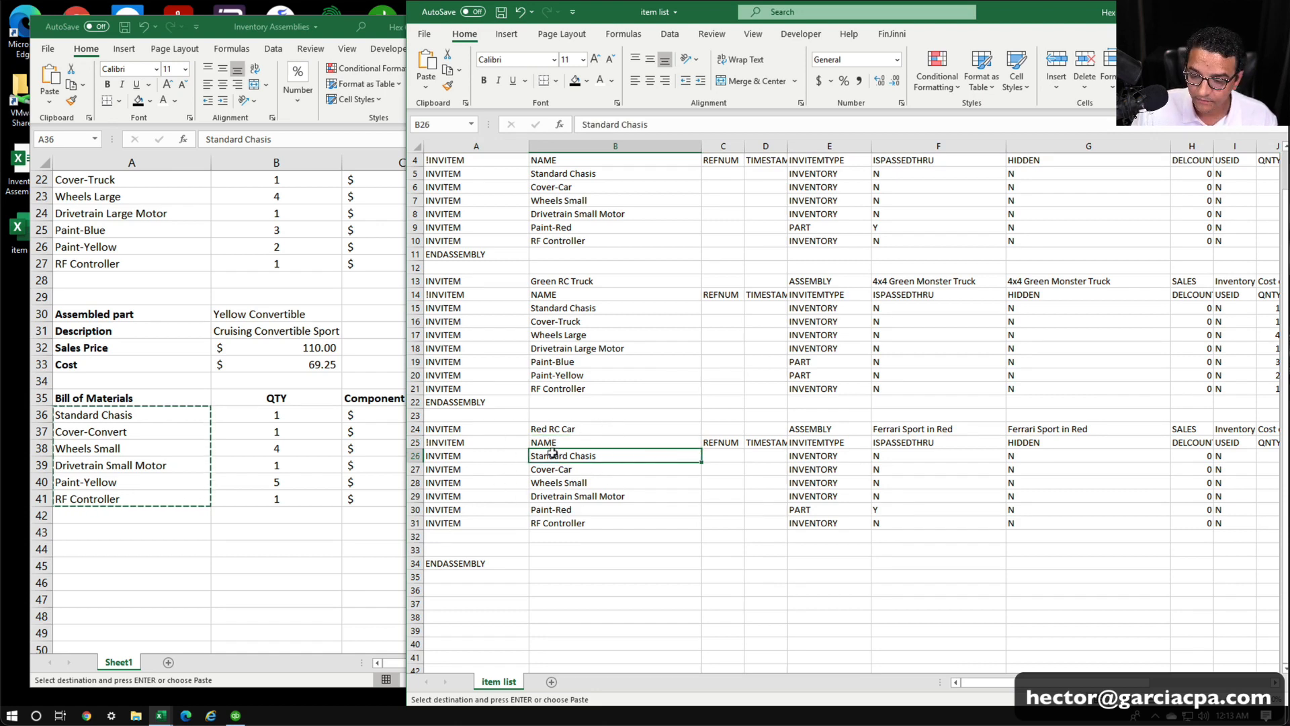
key("ctrl+v")
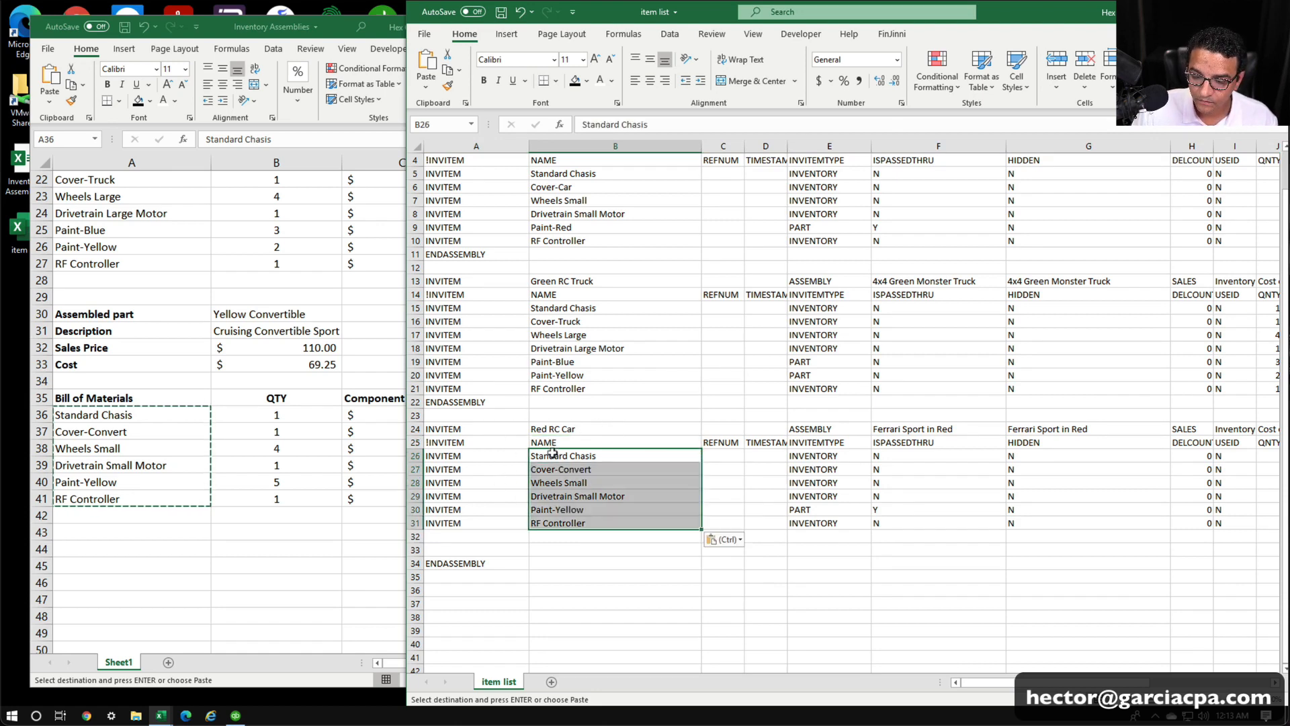
left_click(647, 475)
Set ISPASSEDTHRU to N for the Paint-Yellow row of the third assembly block.
left_click_drag(815, 458, 815, 522)
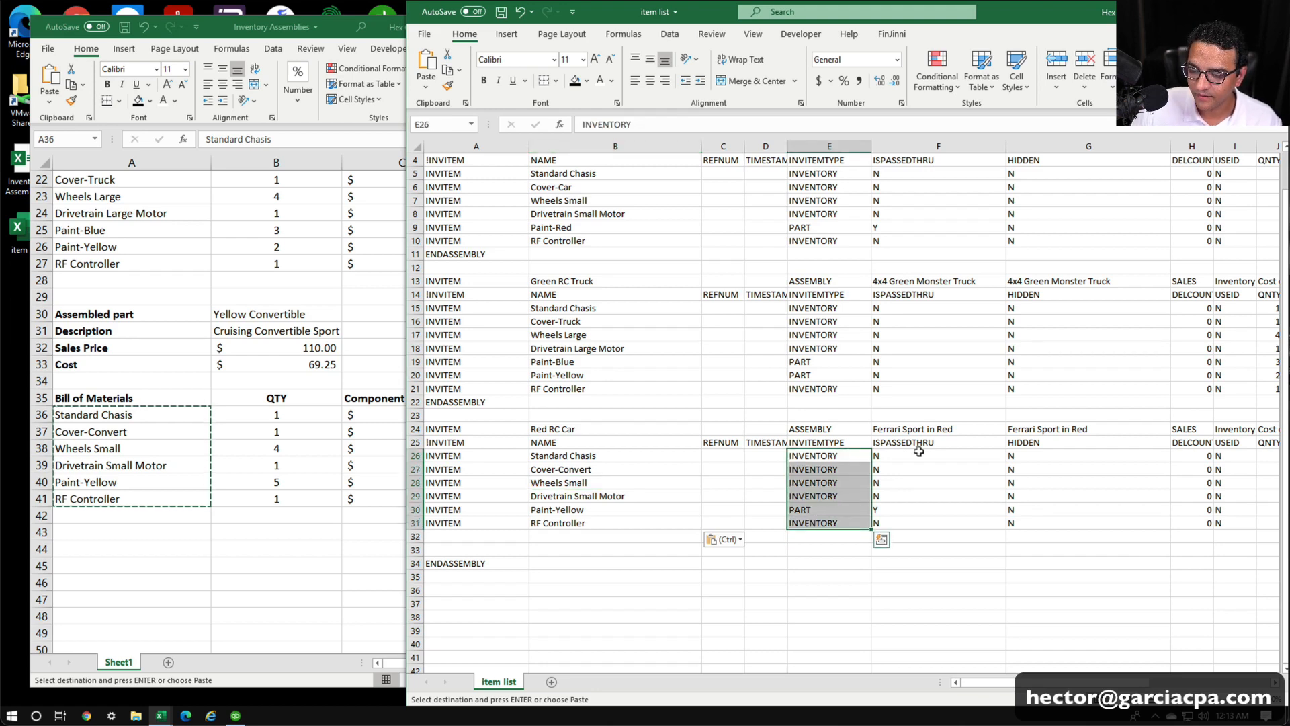
left_click(884, 506)
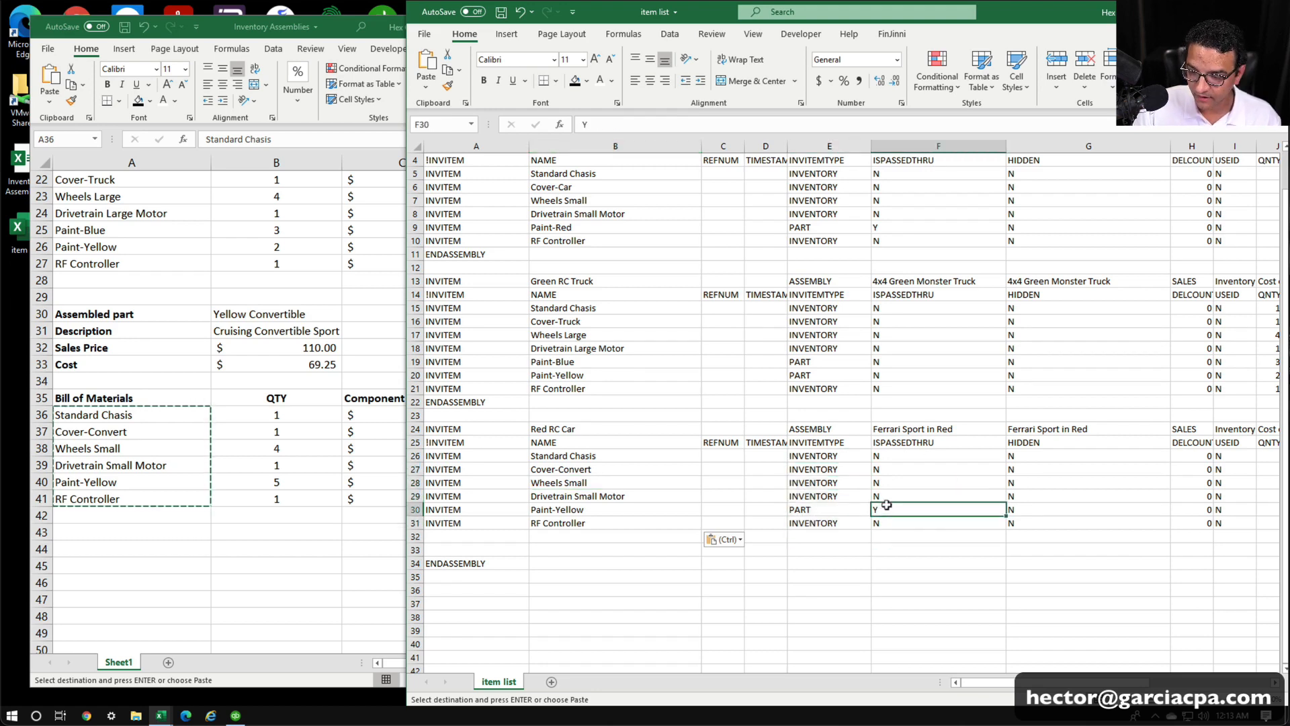
type("N")
key("Return")
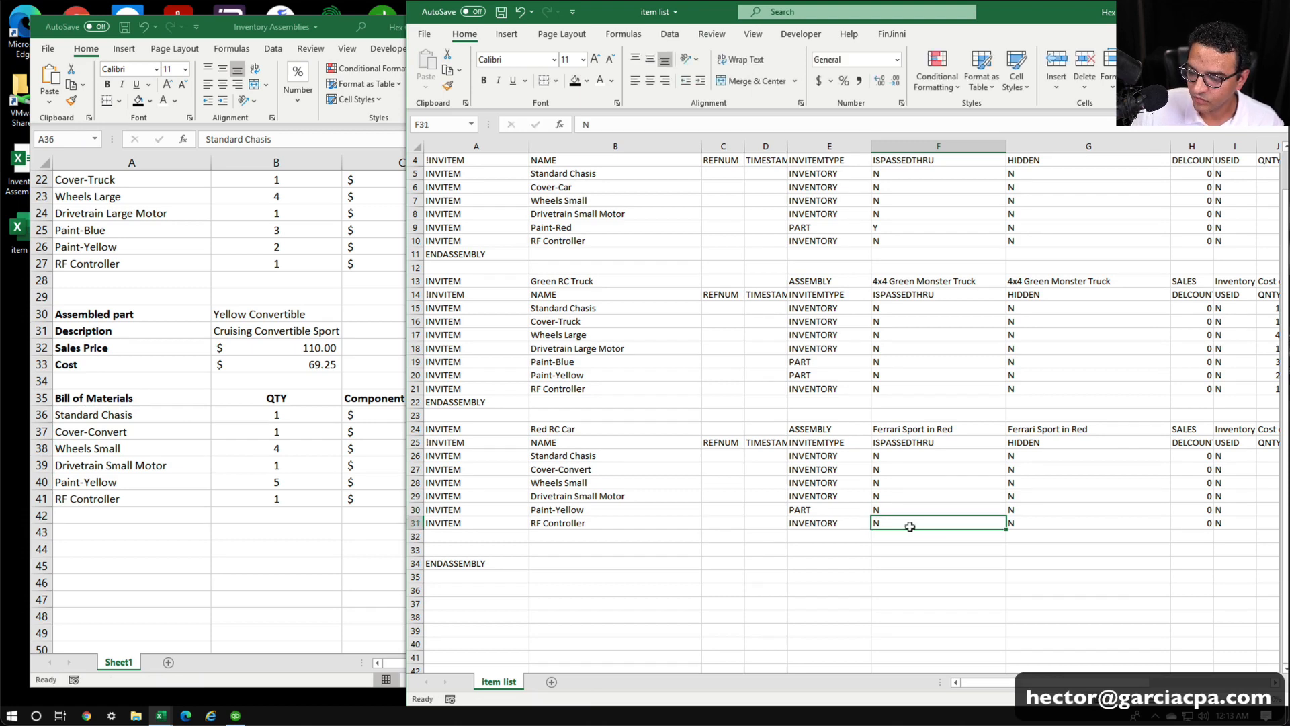
Copy the Yellow Convertible's component quantities from Inventory Assemblies into the third block's QNTY column, starting at J26.
left_click_drag(888, 482, 1009, 493)
scroll(959, 464, "right", 3)
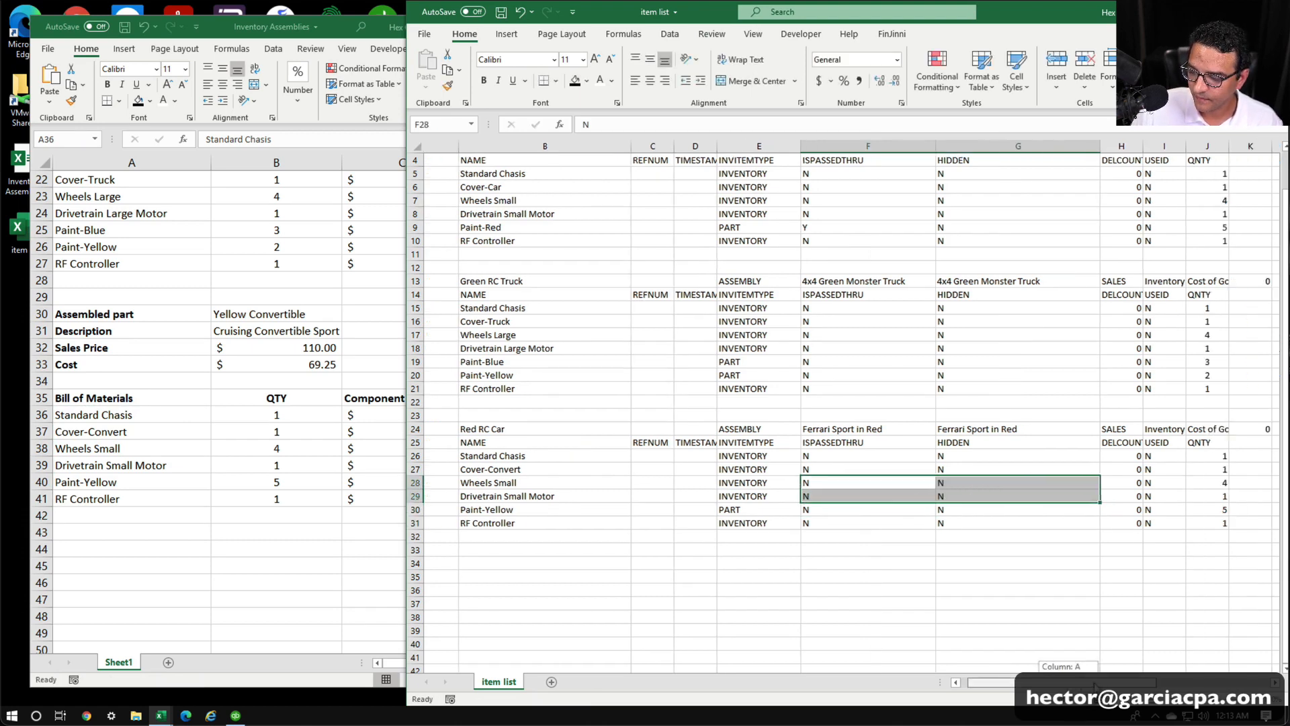
left_click(283, 447)
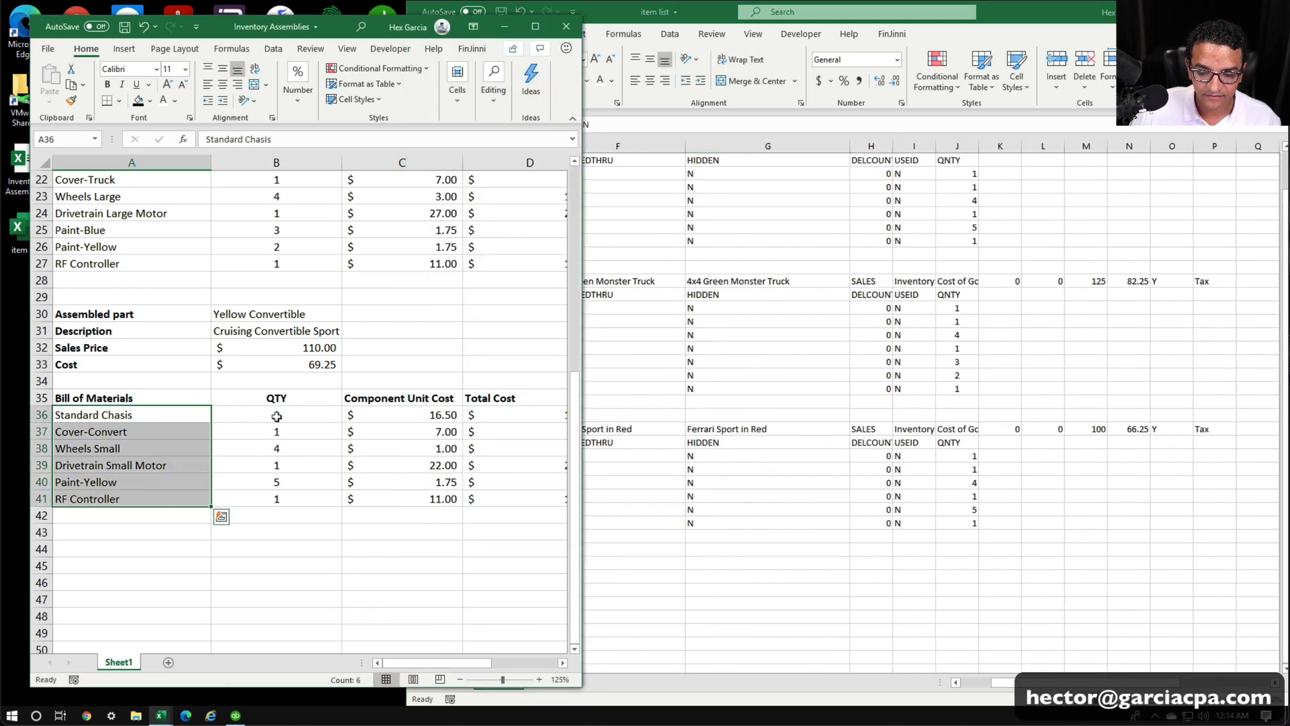
left_click_drag(276, 414, 278, 497)
key("ctrl+c")
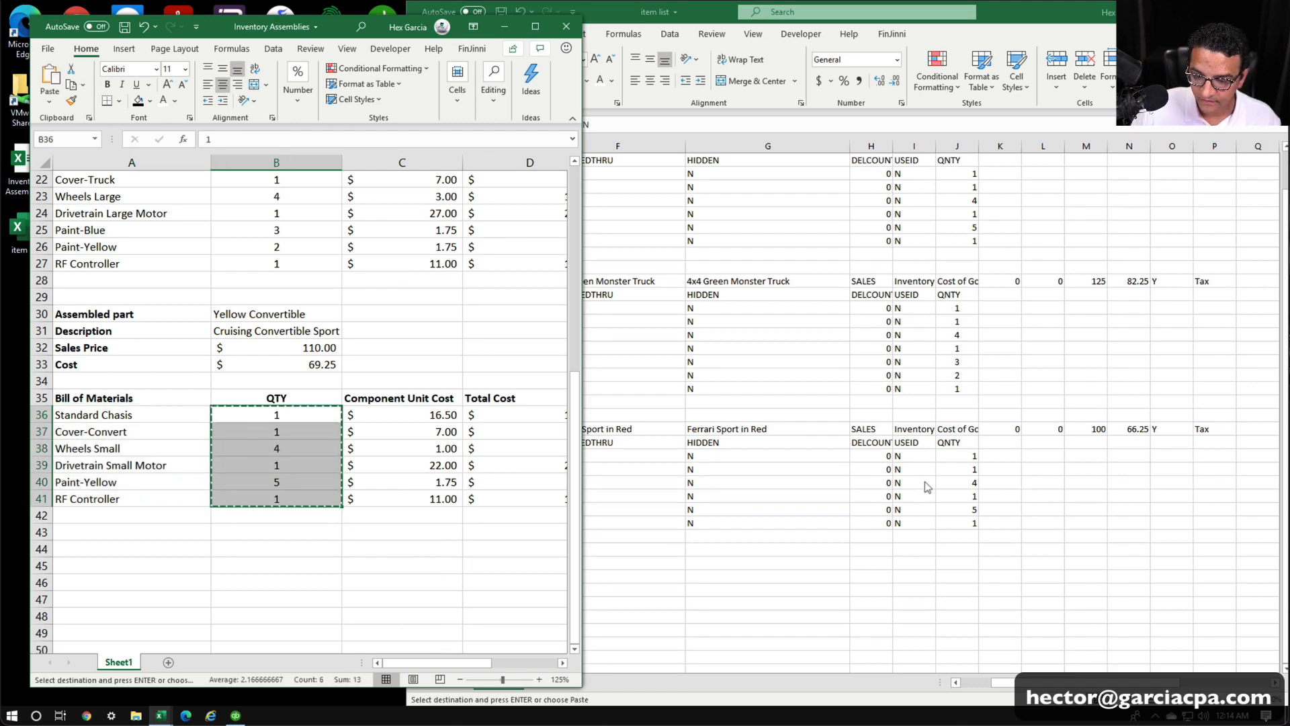
left_click(970, 458)
right_click(953, 453)
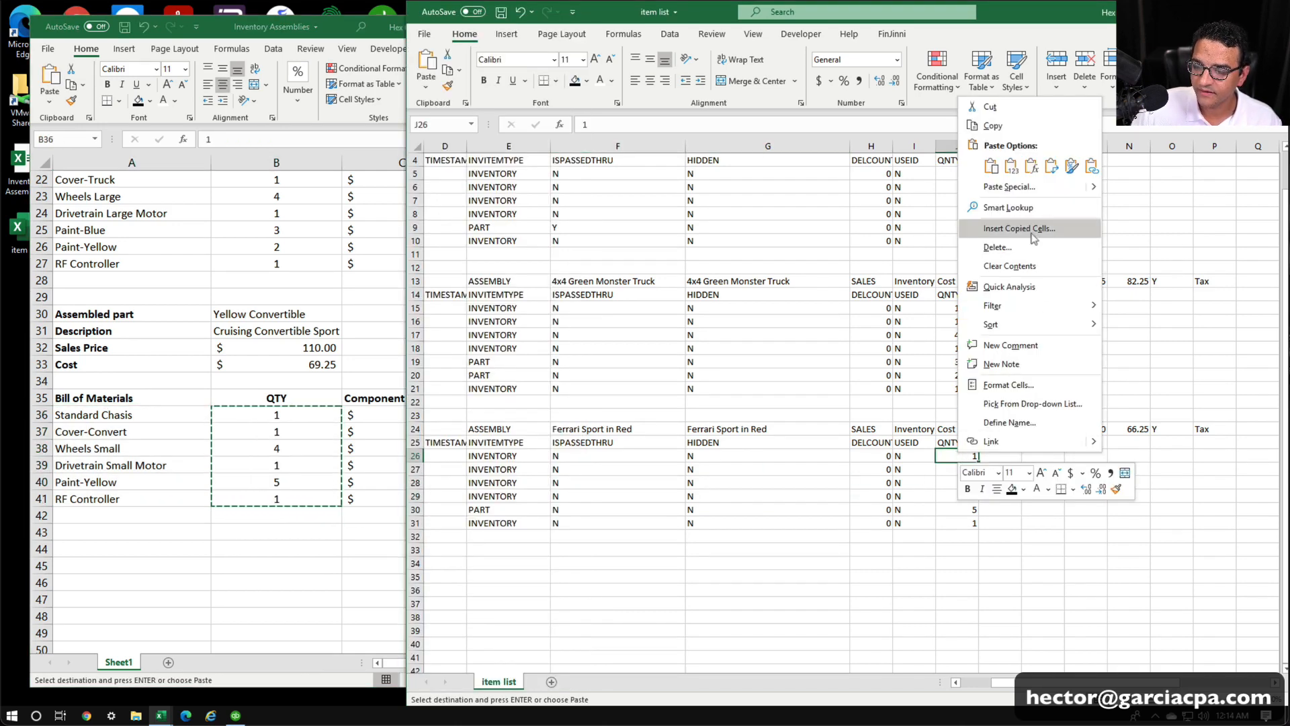
left_click(1016, 177)
left_click(843, 561)
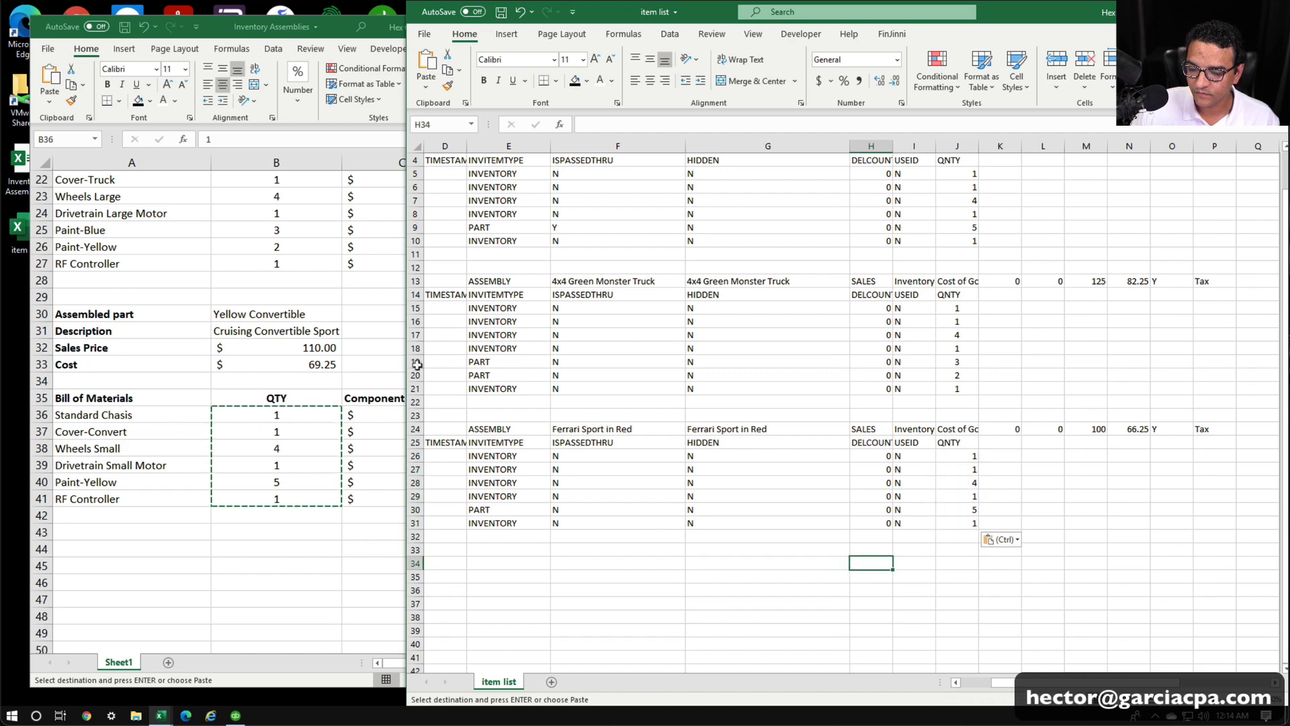
left_click(734, 572)
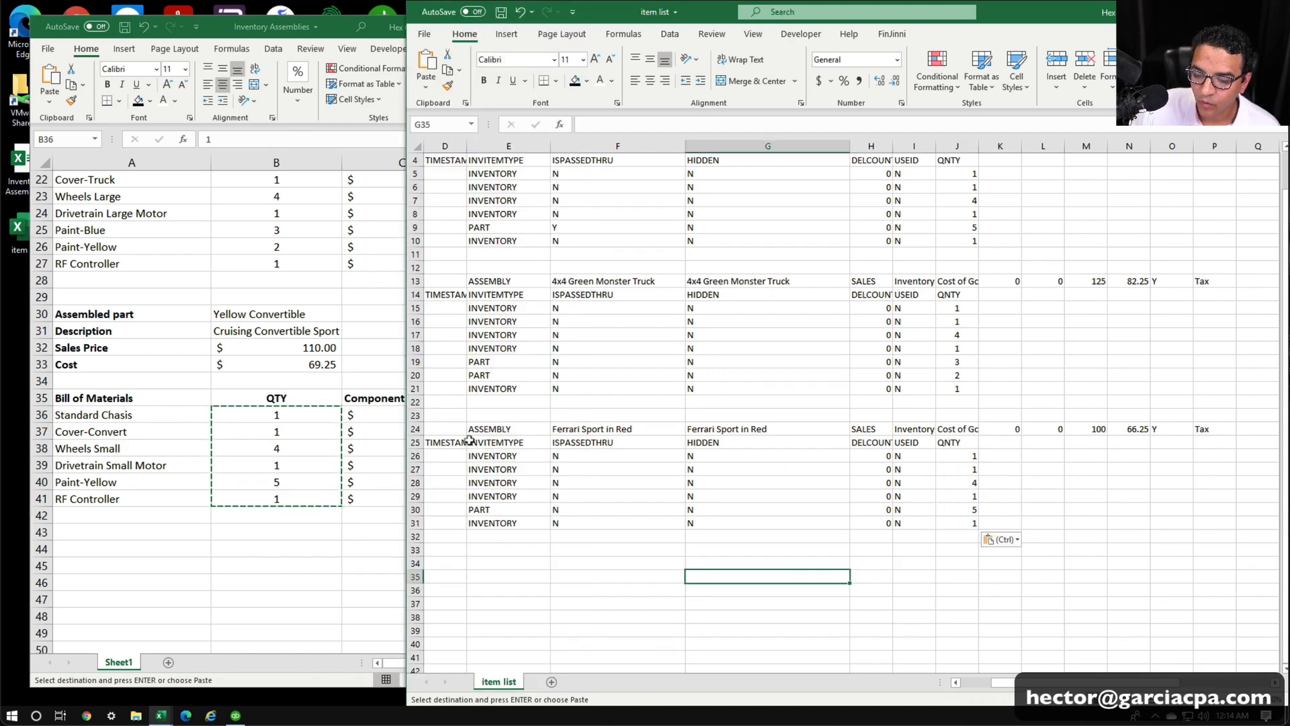
Delete blank rows 32 and 33 above the third assembly block's ENDASSEMBLY row.
left_click_drag(1050, 682, 1001, 681)
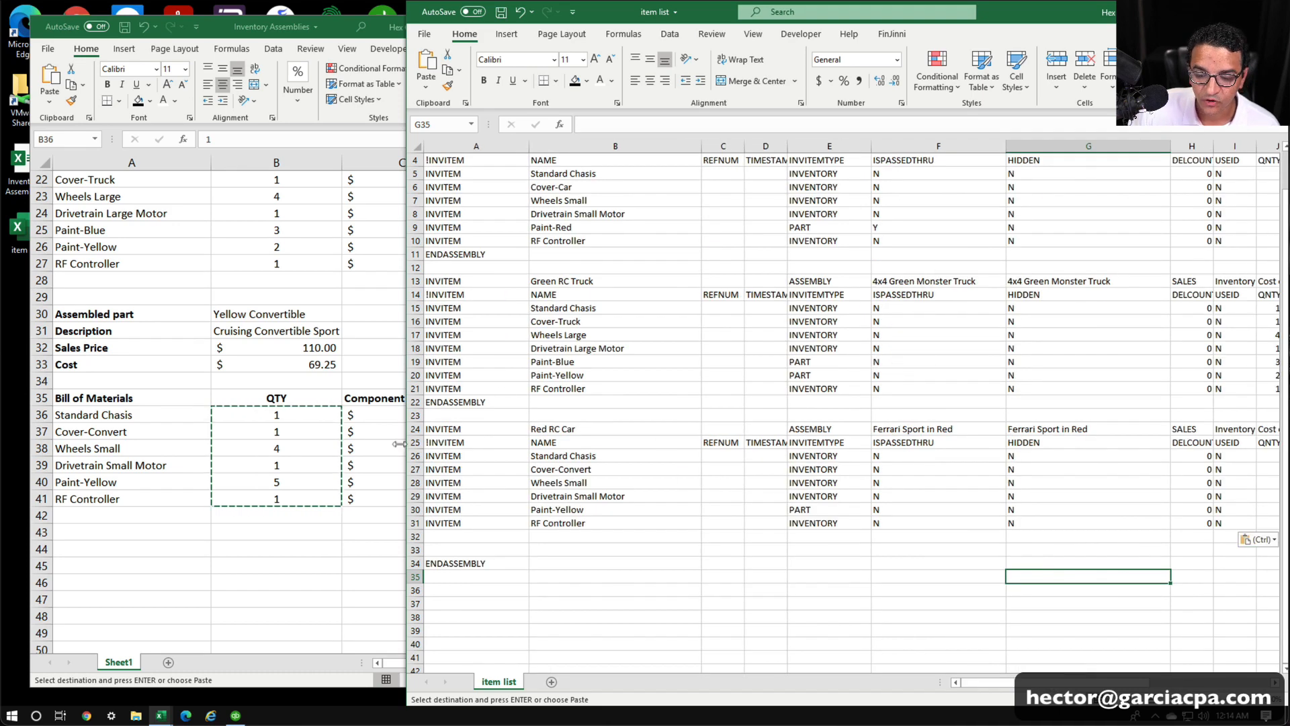
left_click_drag(411, 446, 402, 498)
left_click(378, 457)
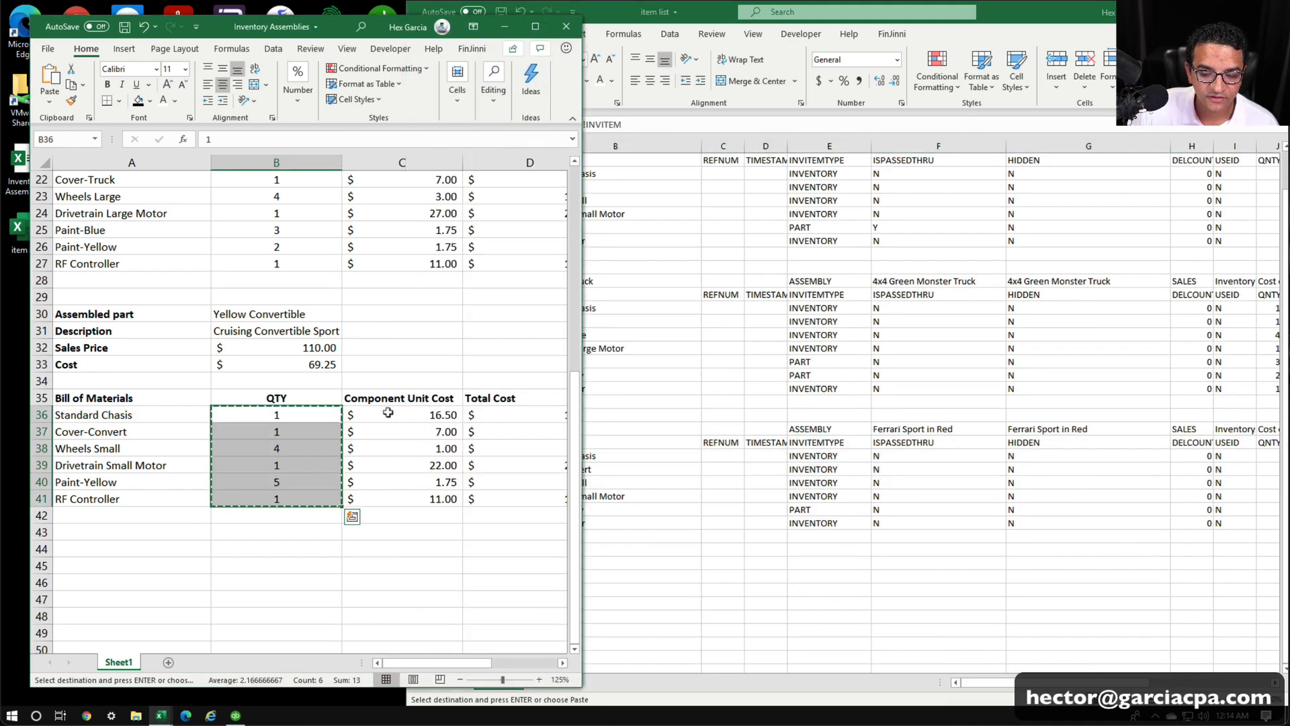
left_click_drag(387, 413, 383, 498)
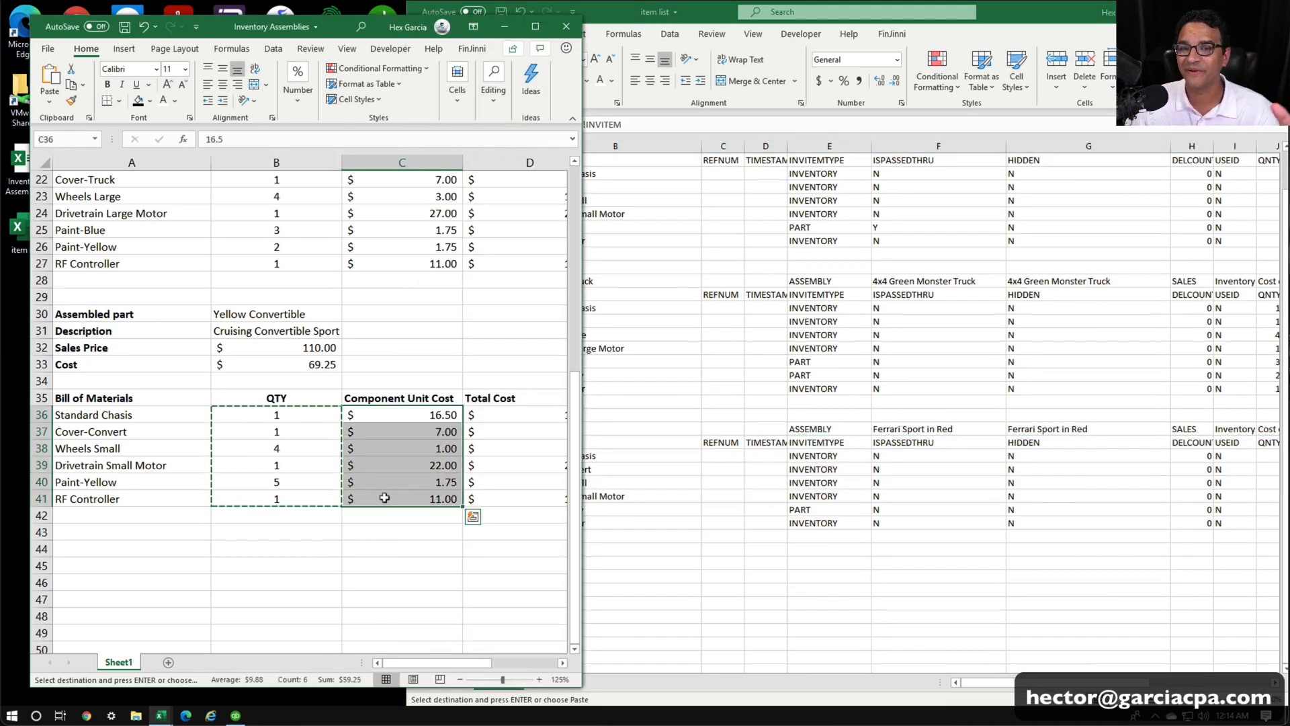
left_click(817, 500)
left_click(813, 534)
scroll(860, 531, "up", 1)
scroll(848, 507, "up", 1)
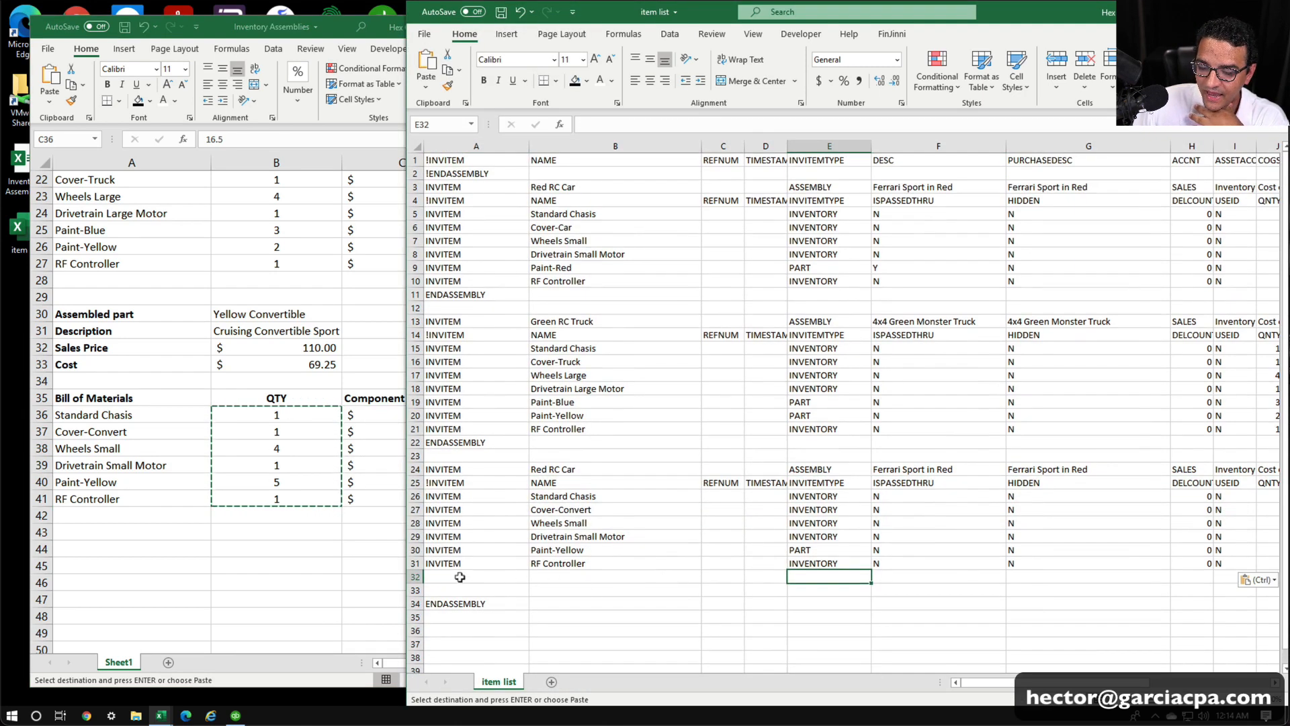
left_click_drag(414, 577, 414, 590)
right_click(500, 586)
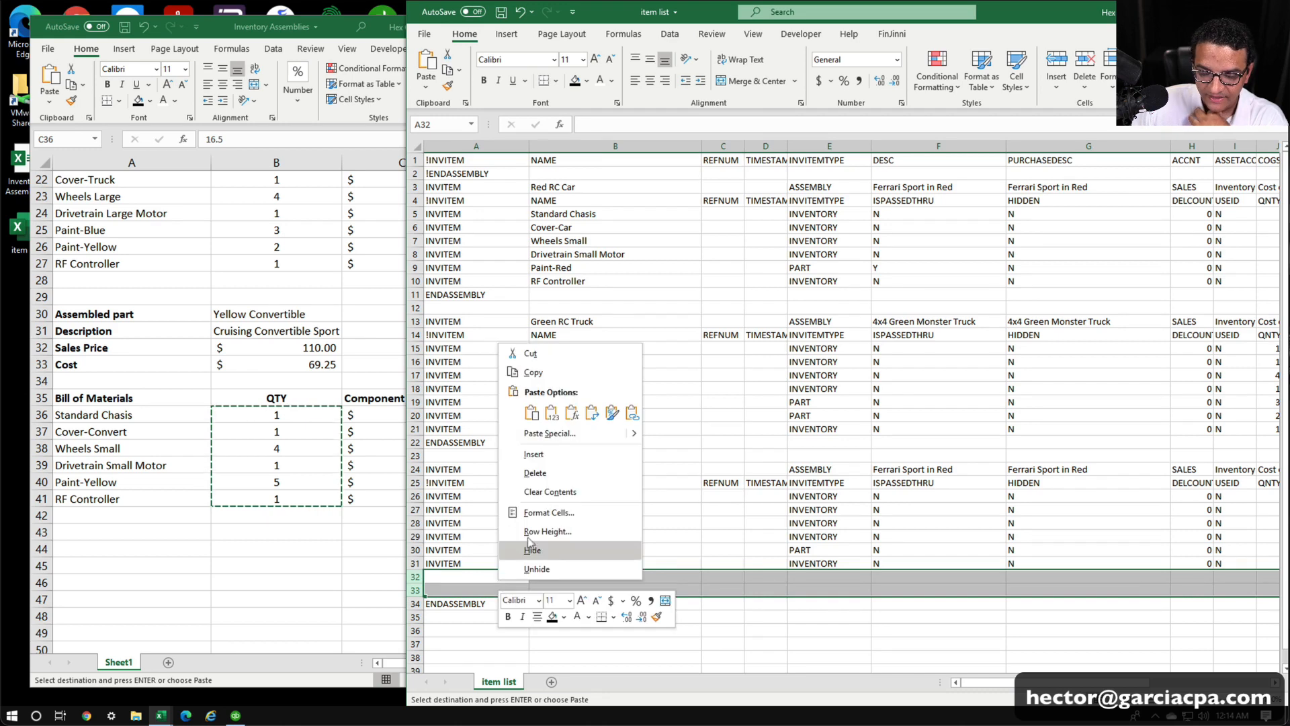
left_click(540, 479)
left_click(725, 480)
Copy the assembled part name Yellow Convertible into cell B24, replacing the third assembly's name in the item list.
left_click(300, 322)
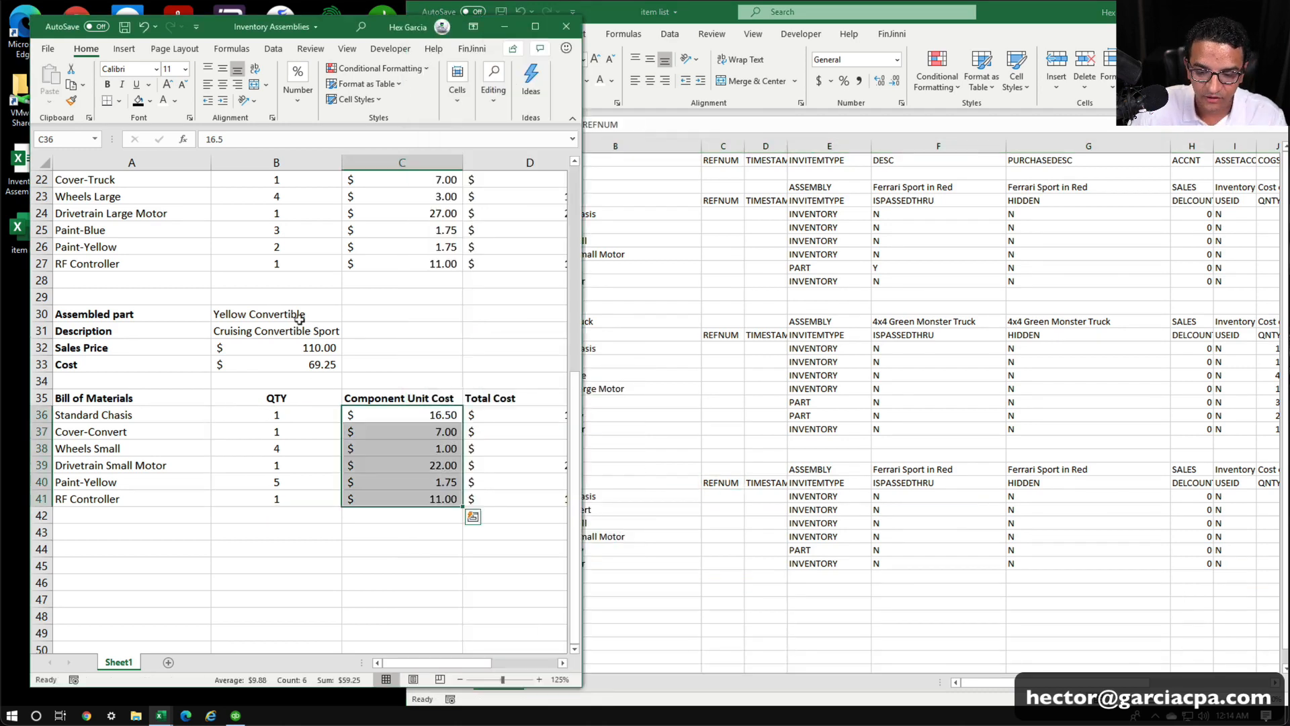
left_click(300, 323)
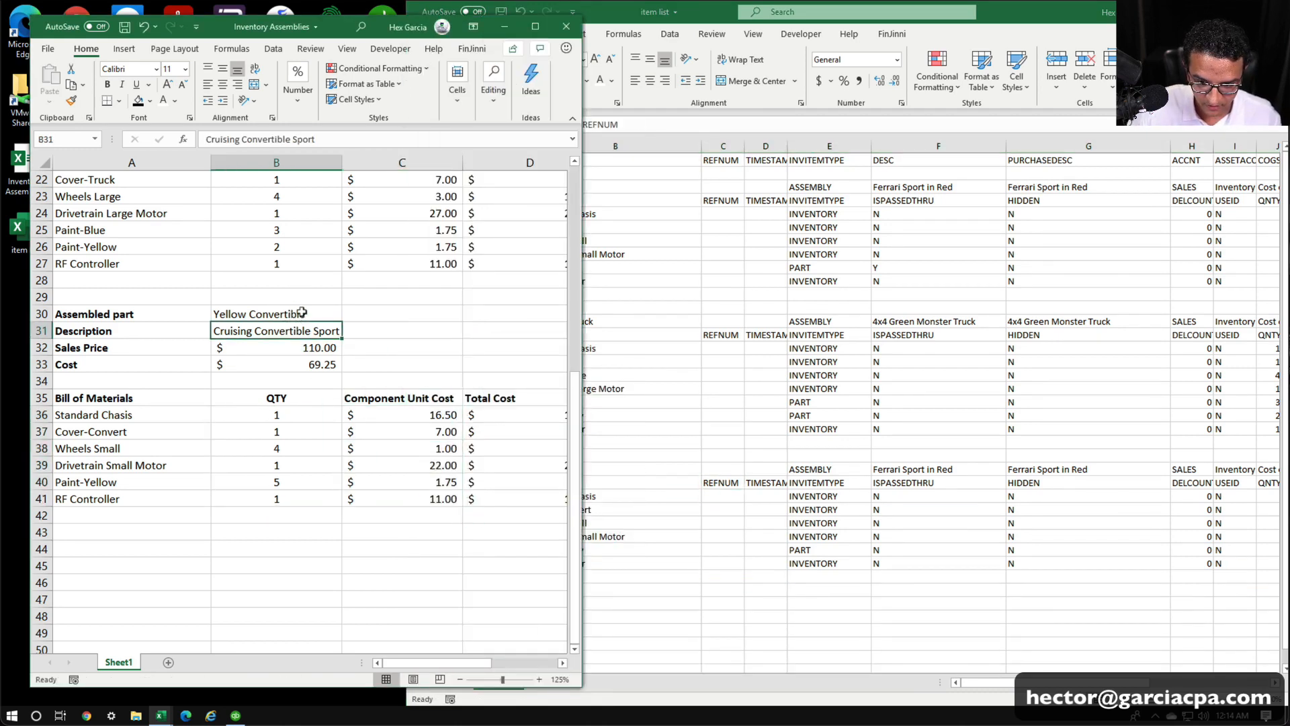
left_click(302, 312)
key("ctrl+c")
left_click(792, 502)
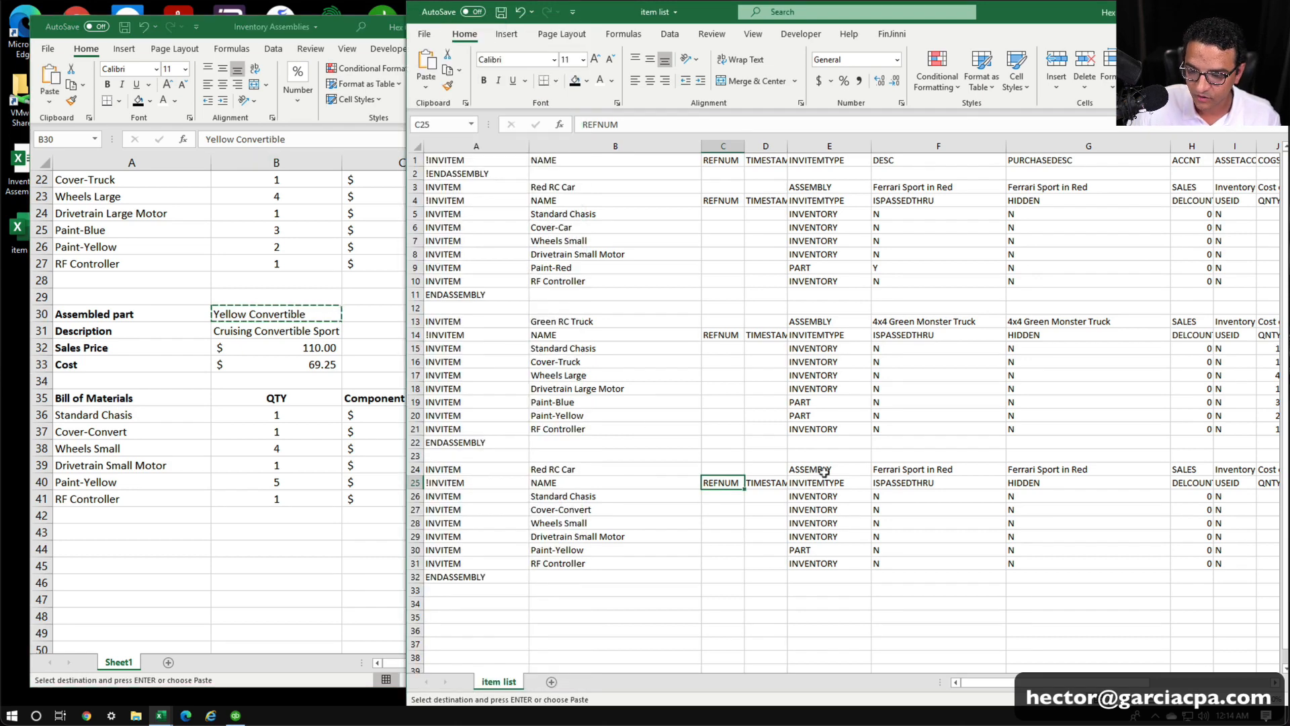
left_click(581, 467)
key("ctrl+v")
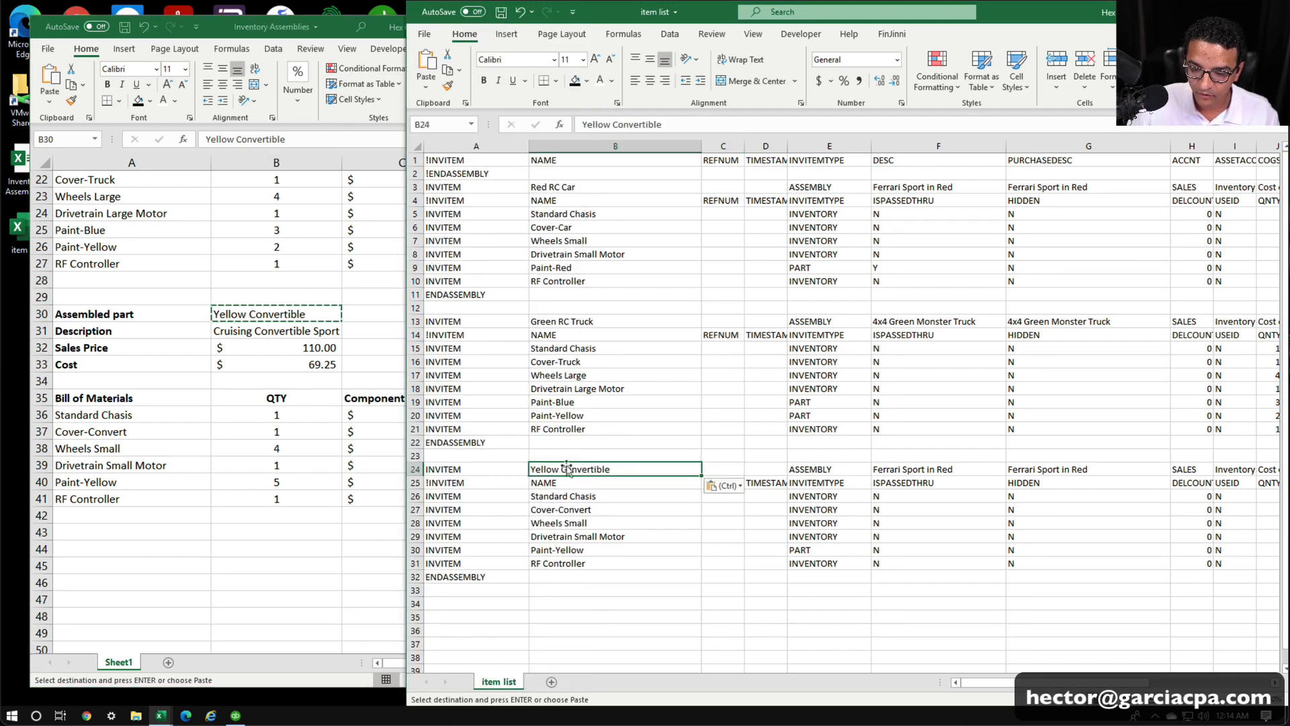
Copy the description Cruising Convertible Sport into the Yellow Convertible's DESC and PURCHASEDESC cells, F24 and G24.
left_click(242, 328)
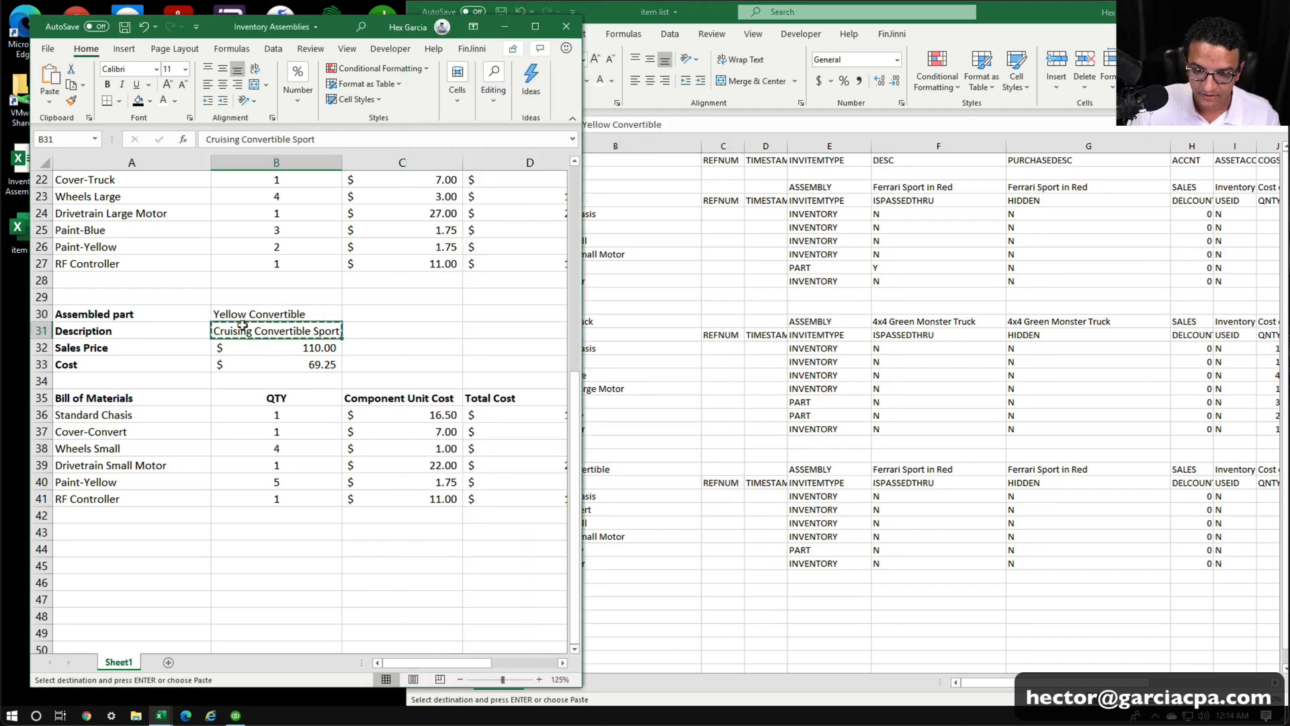
left_click(939, 471)
left_click(937, 469)
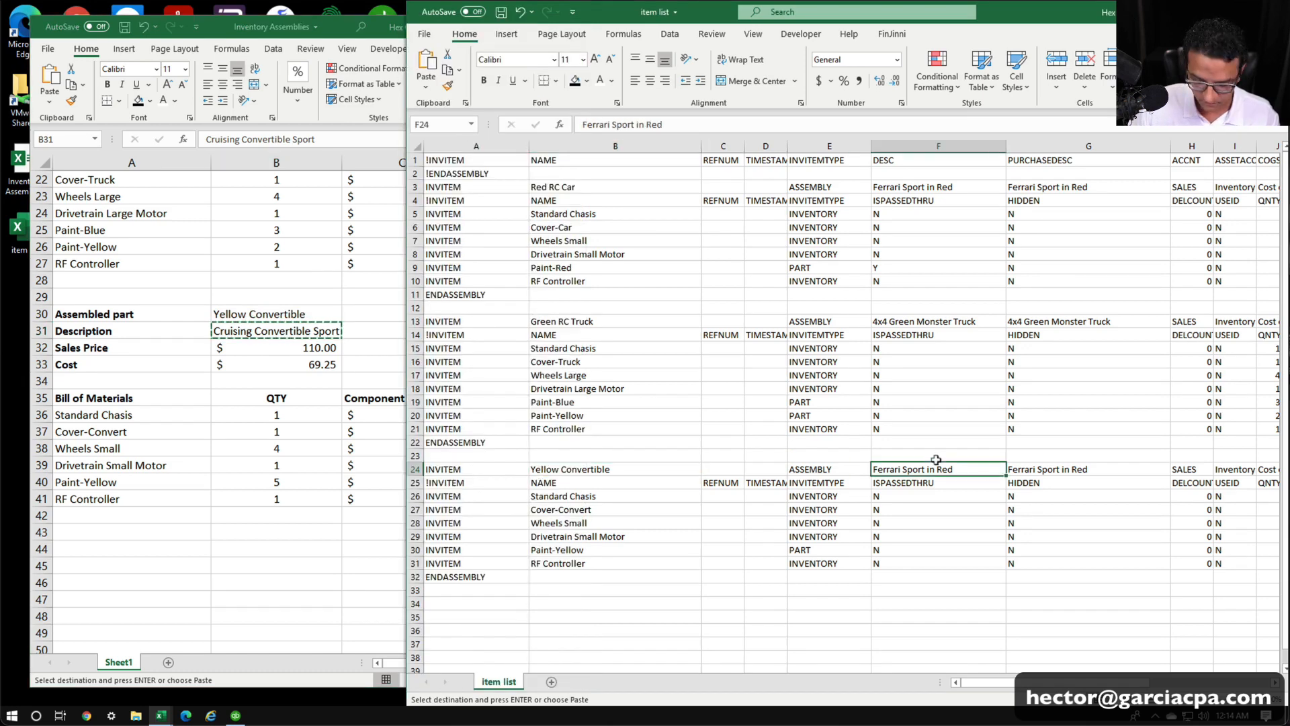
key("ctrl+v")
left_click(1073, 467)
key("ctrl+v")
left_click(1006, 562)
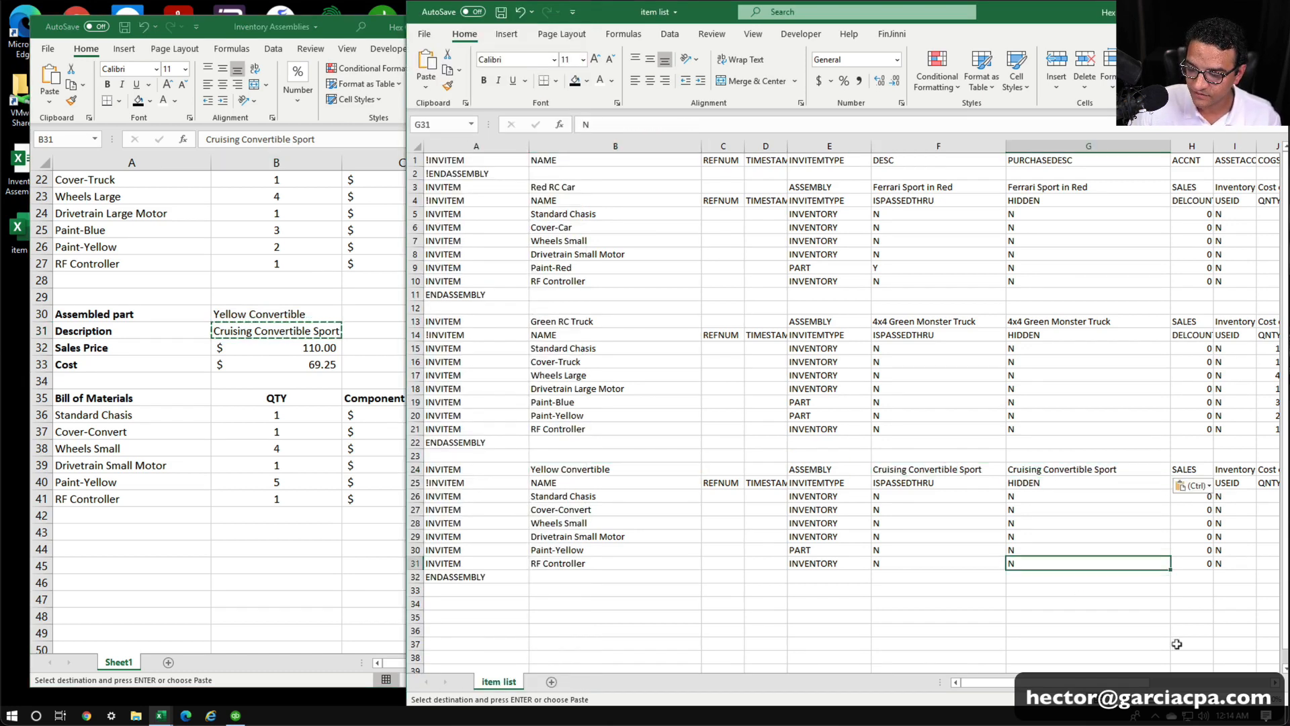
Set the Yellow Convertible's PRICE to 110 and COST to 69.25 in row 24, and close the Inventory Assemblies workbook.
left_click_drag(1119, 682, 1193, 684)
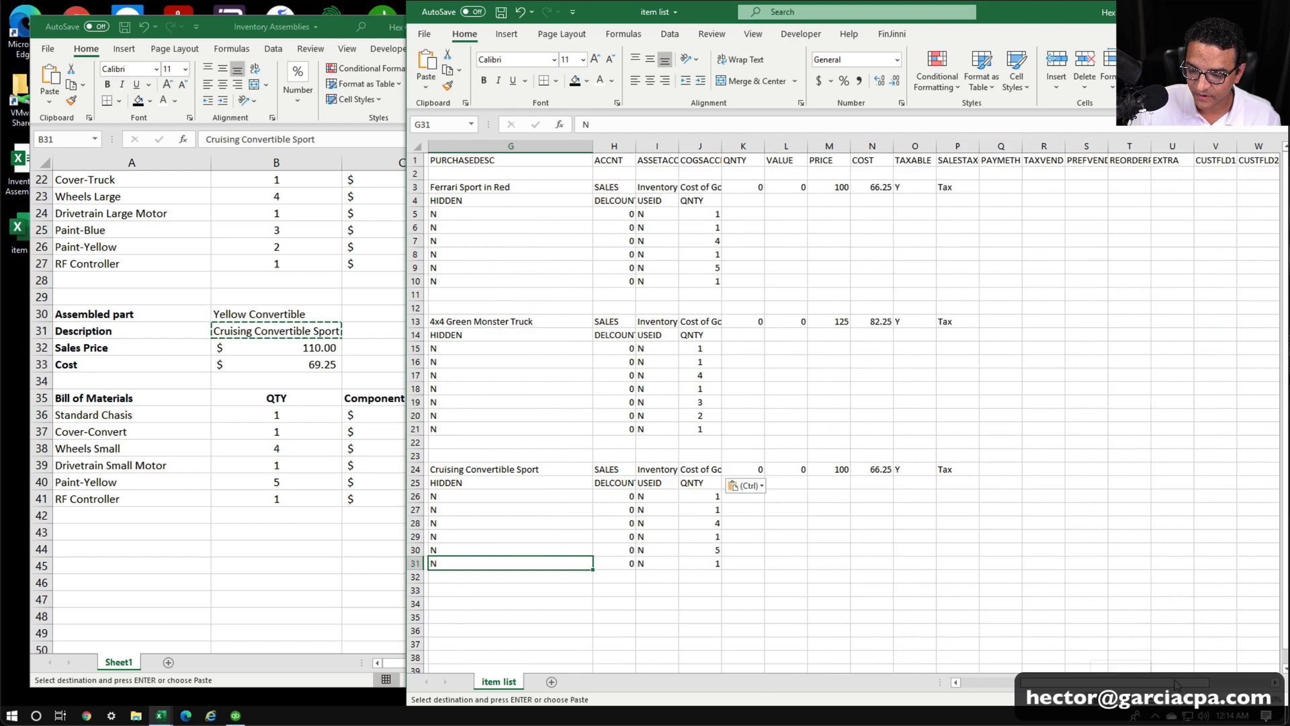
left_click(283, 495)
left_click(871, 585)
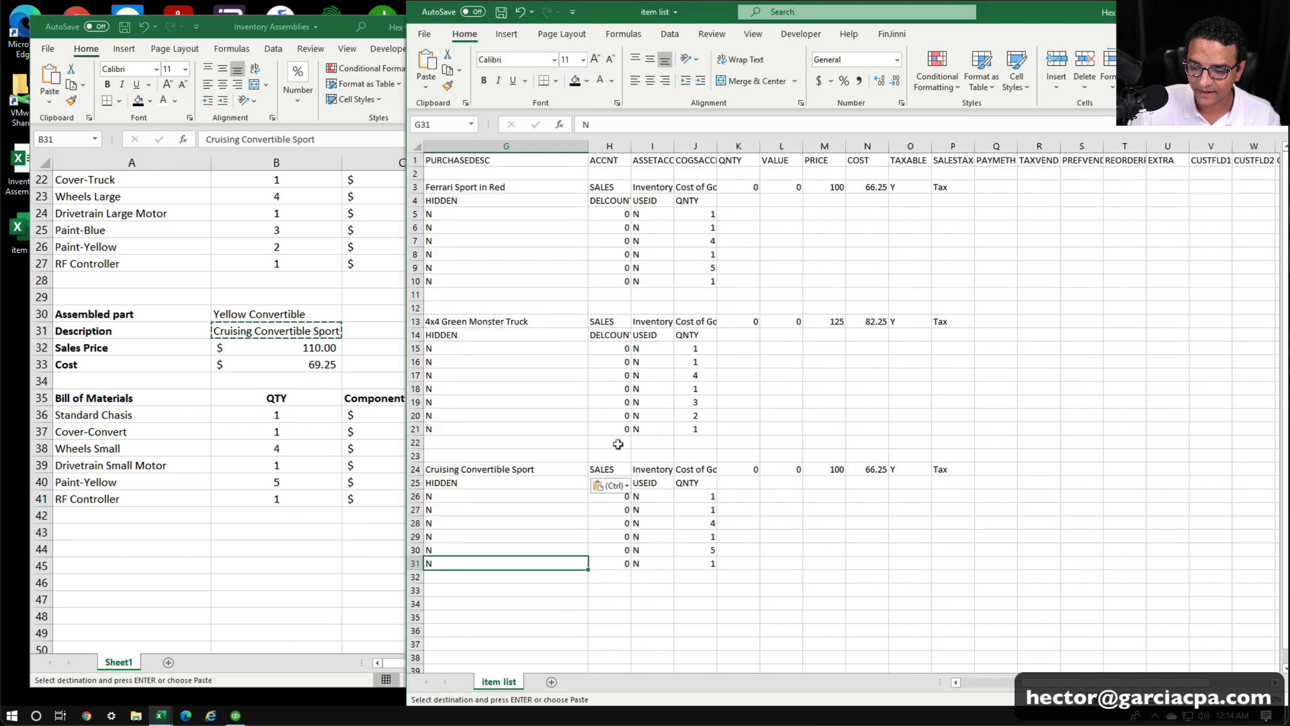
left_click(816, 467)
type("11")
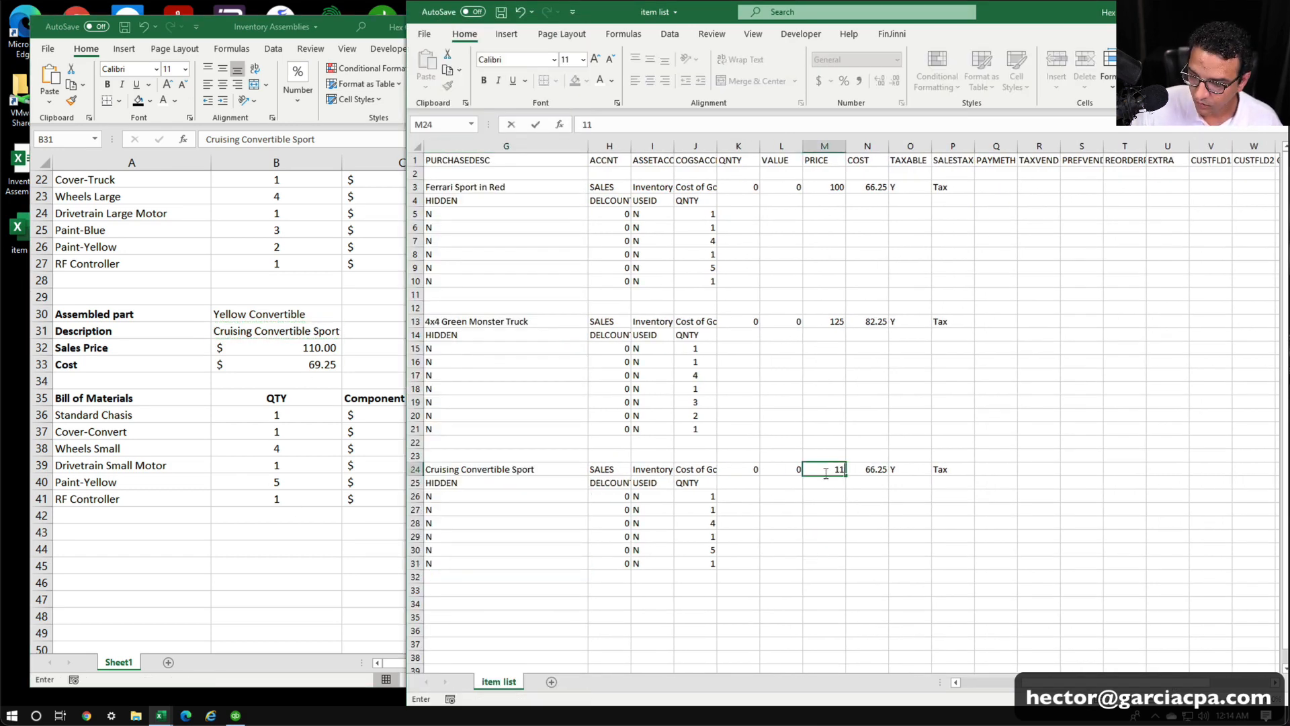
type("0")
left_click(872, 468)
type("6")
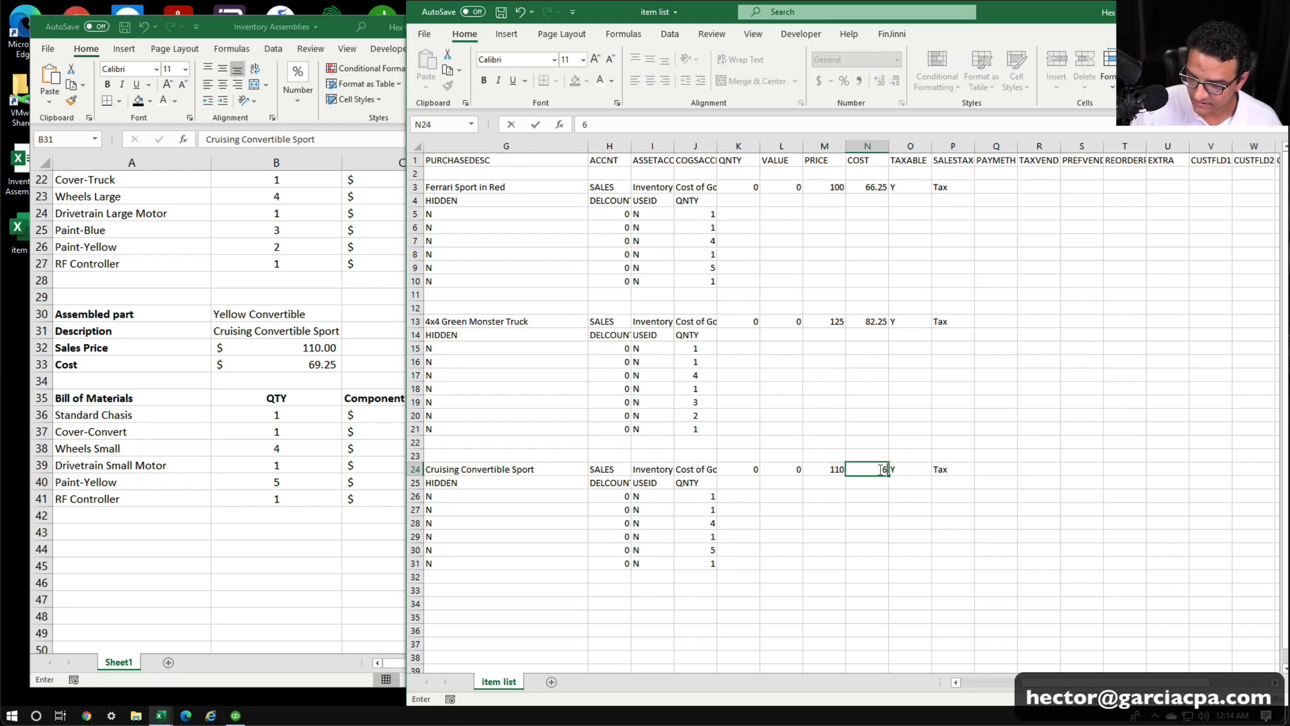
left_click(227, 483)
left_click(568, 26)
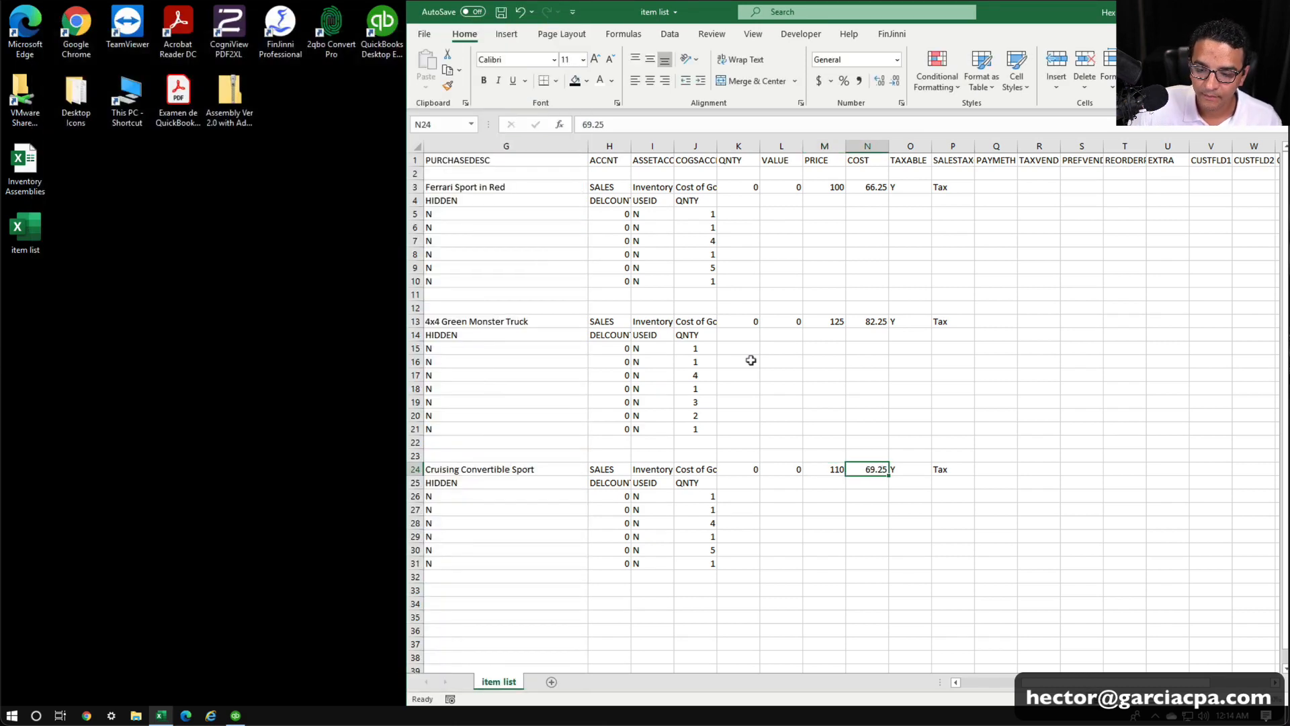
Delete the blank separator rows above the Green RC Truck and Yellow Convertible assembly blocks in the item list.
left_click(994, 375)
scroll(1053, 668, "left", 4)
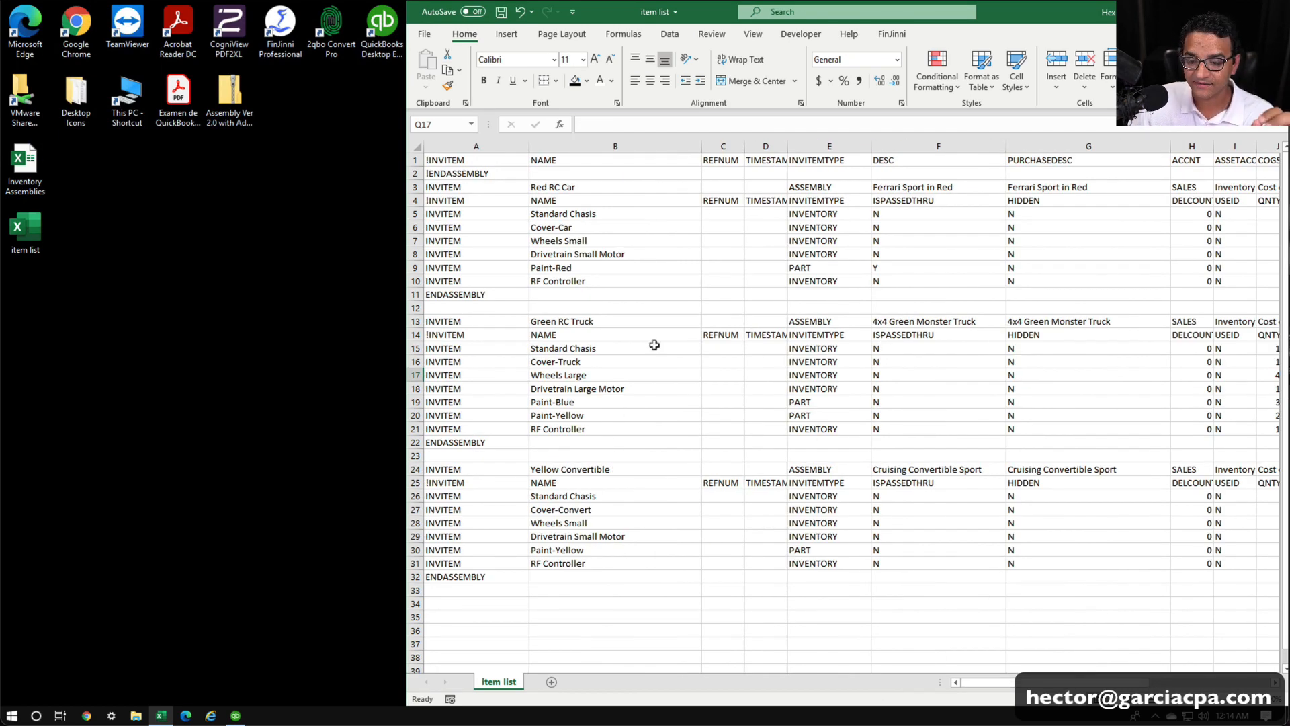
left_click(416, 306)
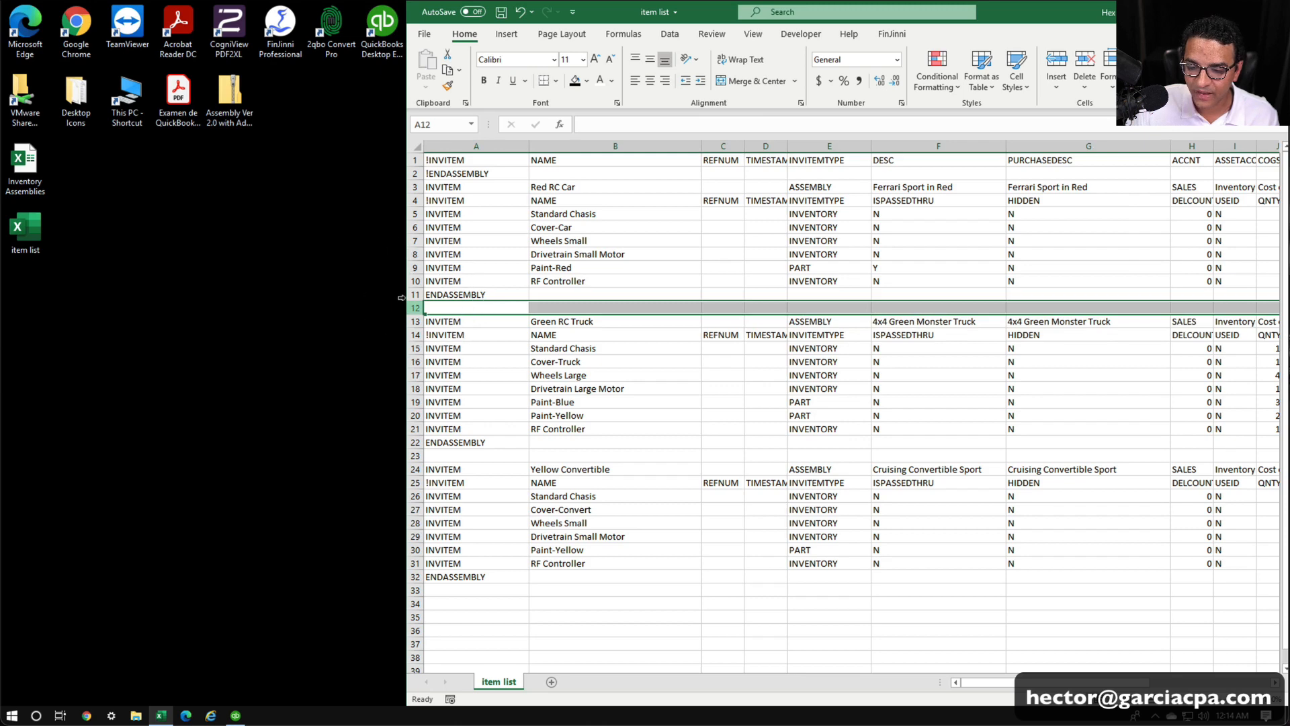
right_click(416, 307)
left_click(458, 438)
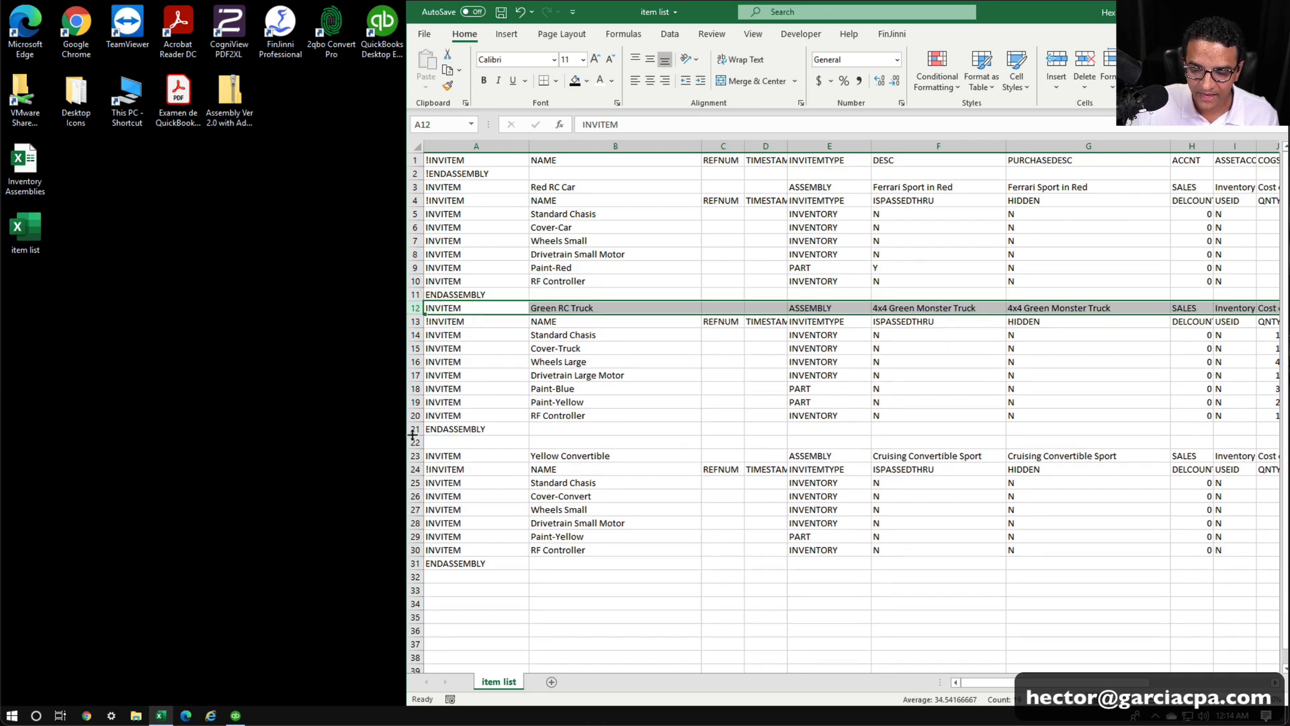
left_click(417, 442)
right_click(418, 443)
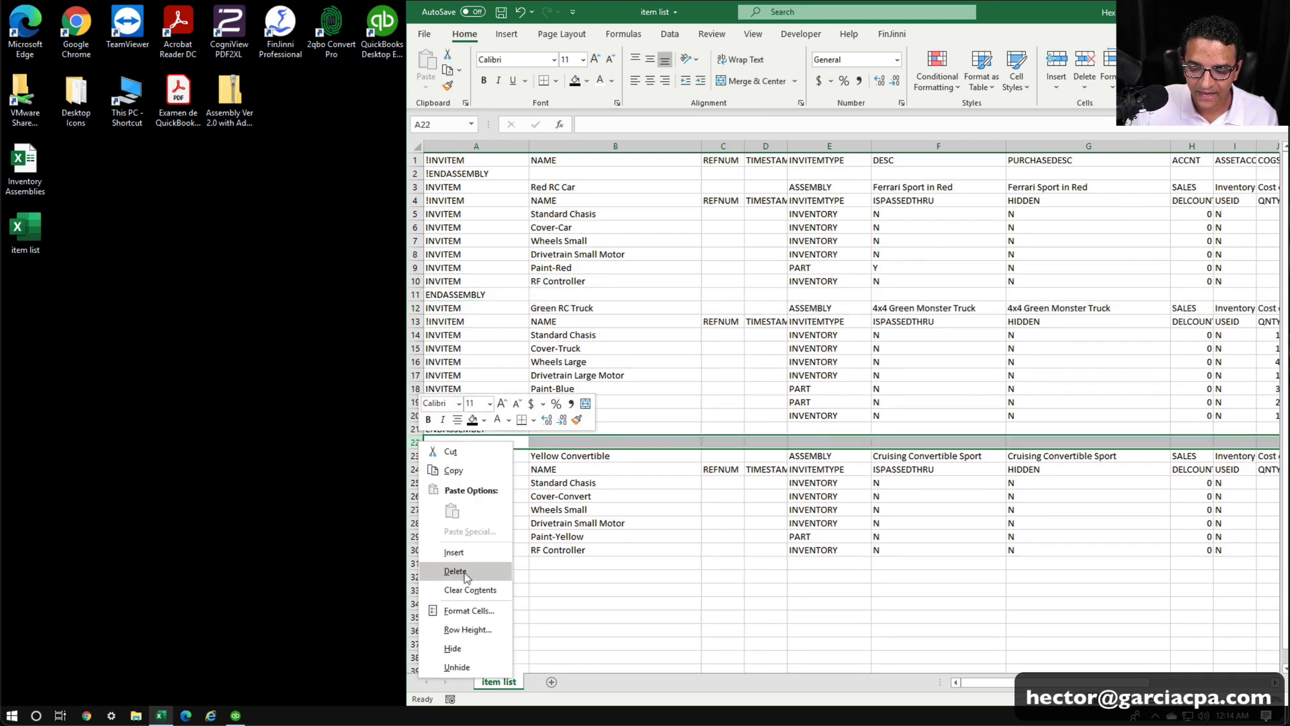
left_click(458, 572)
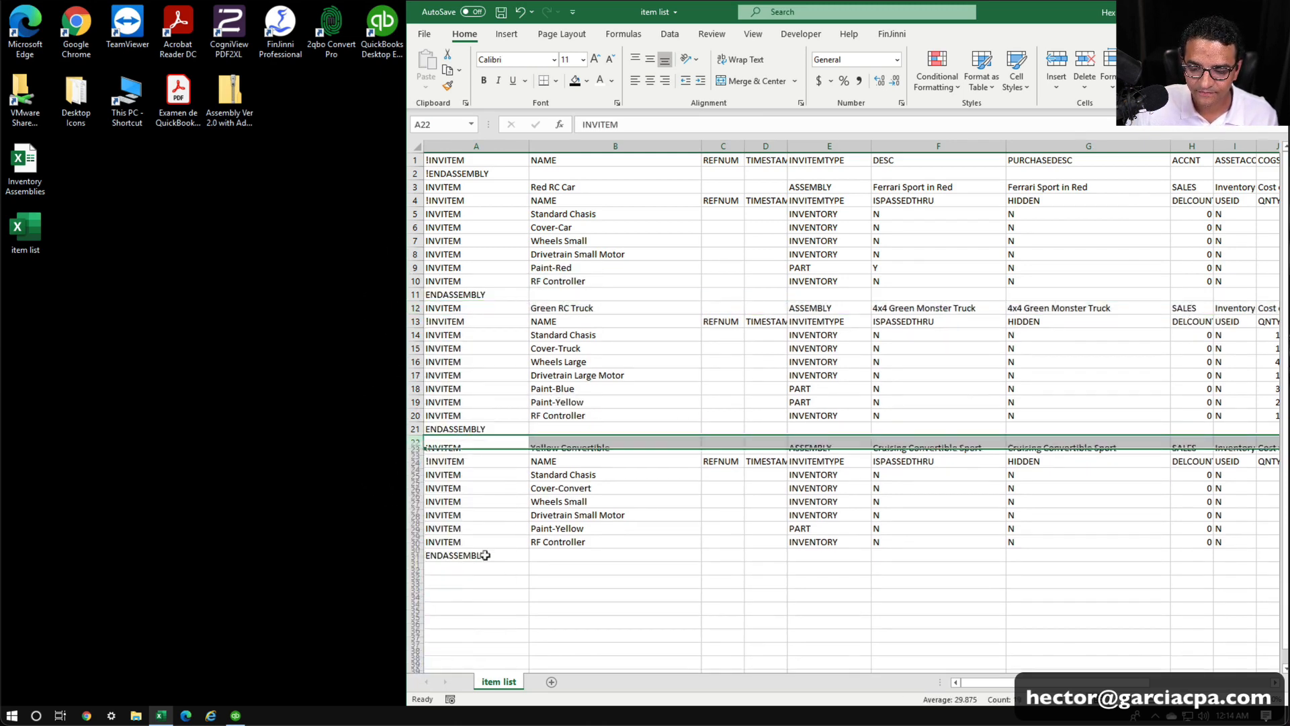
Save the item list file, check the three assembly blocks across all columns, and close the file.
left_click(500, 14)
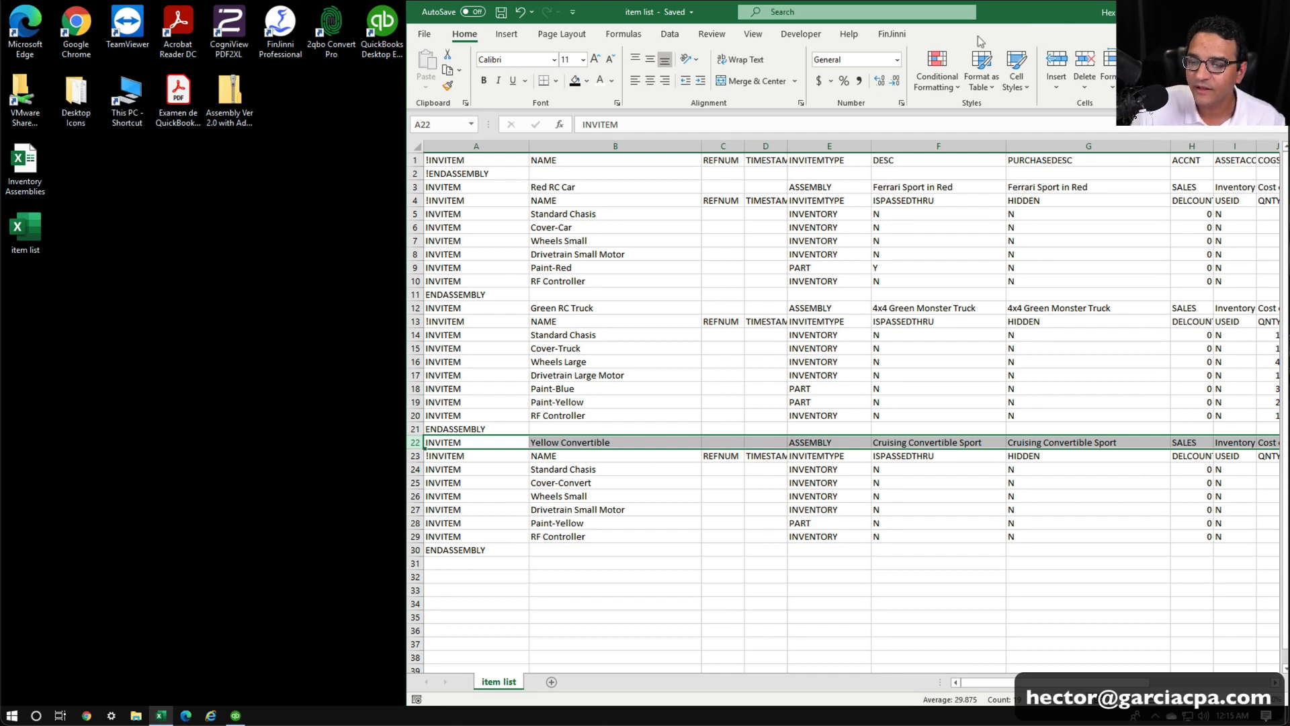
left_click_drag(998, 18, 812, 26)
left_click(863, 367)
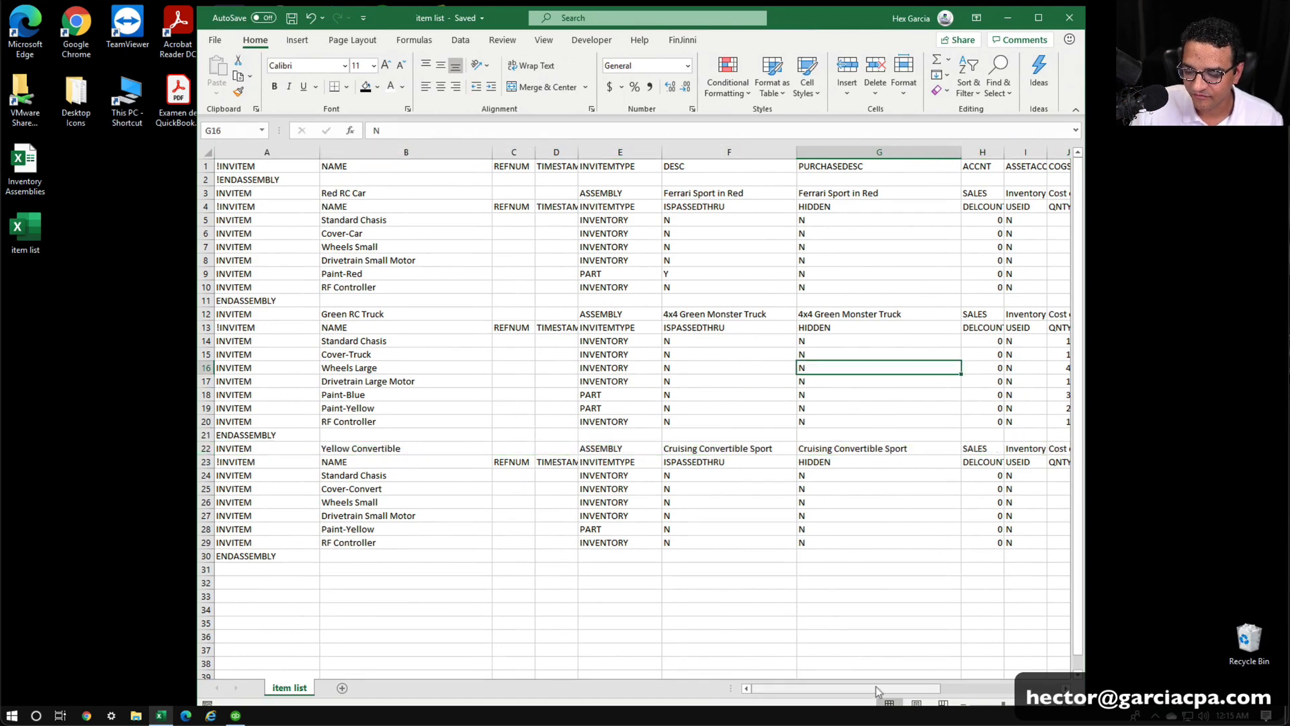
left_click_drag(876, 690, 908, 692)
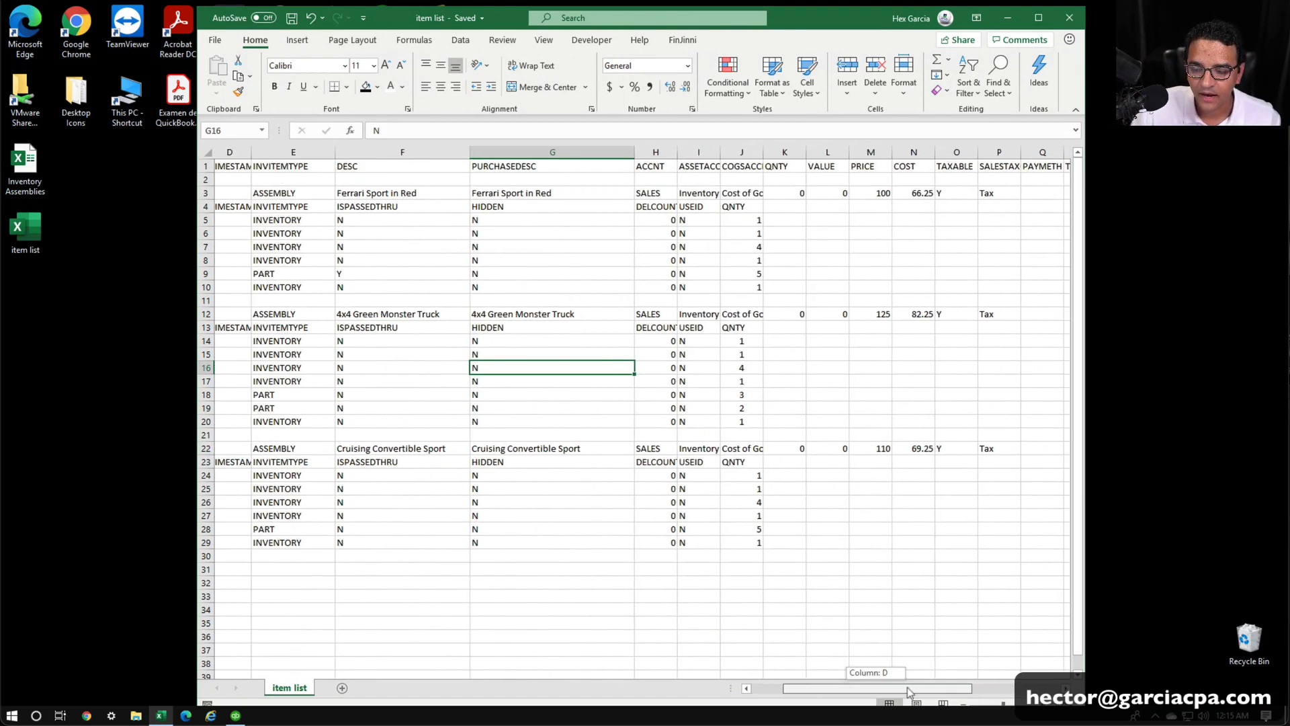
left_click_drag(907, 687, 876, 687)
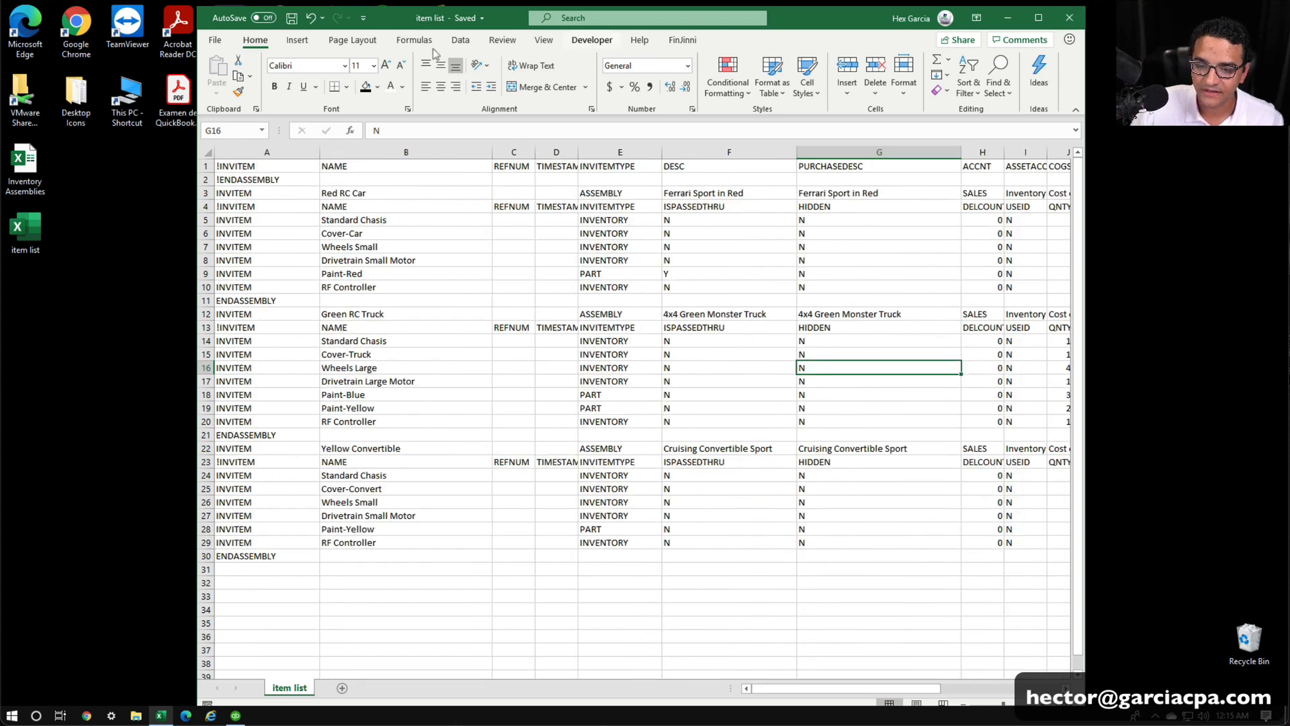
left_click(1069, 18)
Rename the item list file on the desktop as Assembly with BOM Template.
left_click(33, 250)
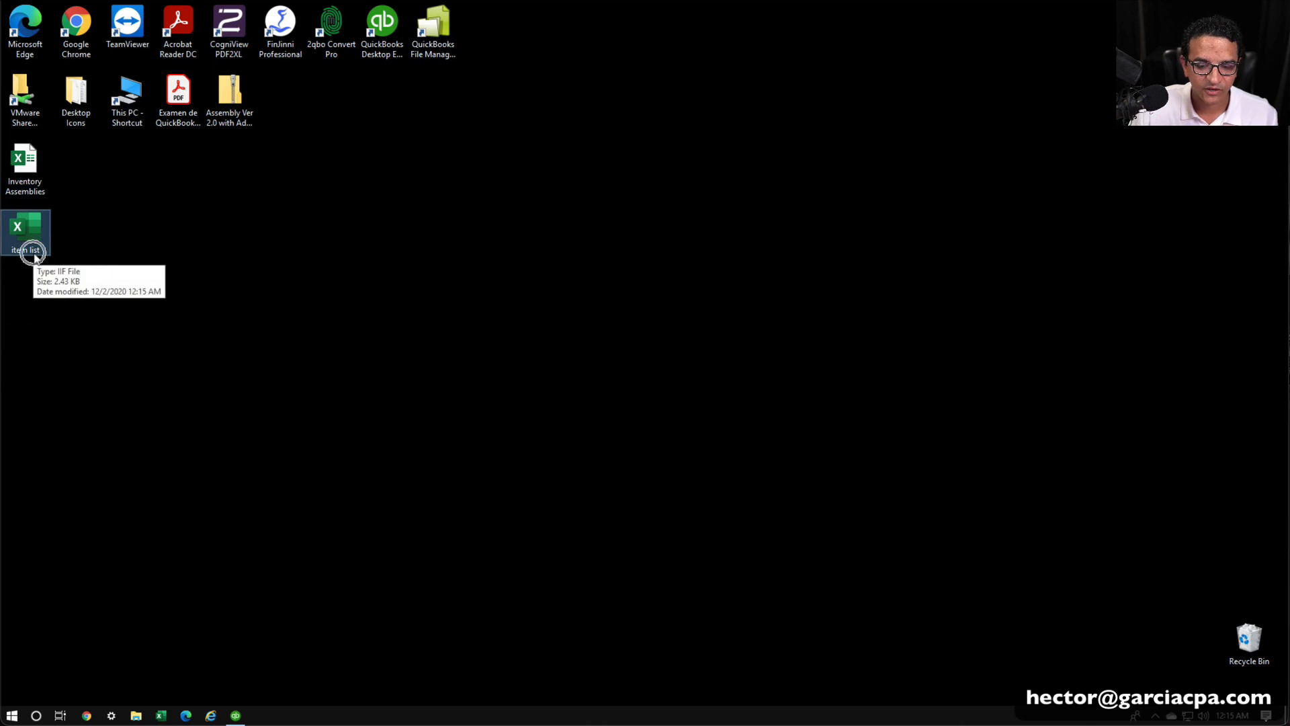
left_click(34, 250)
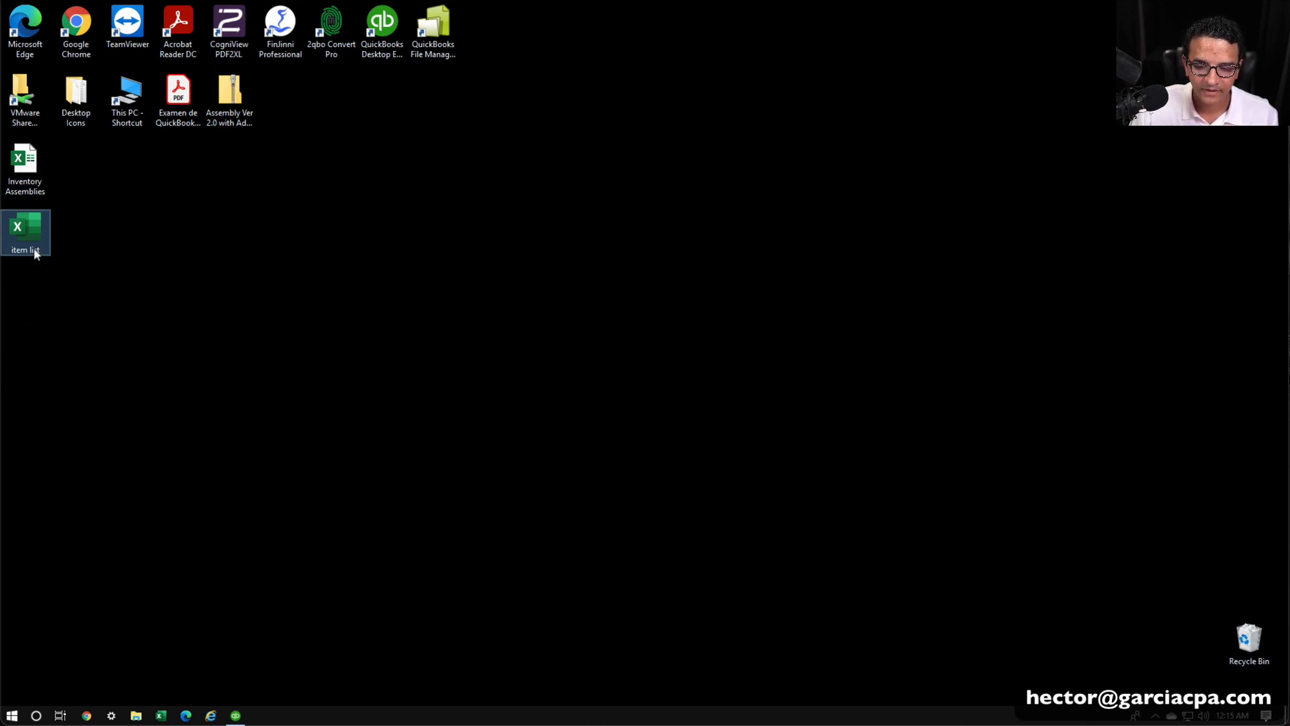
type("As")
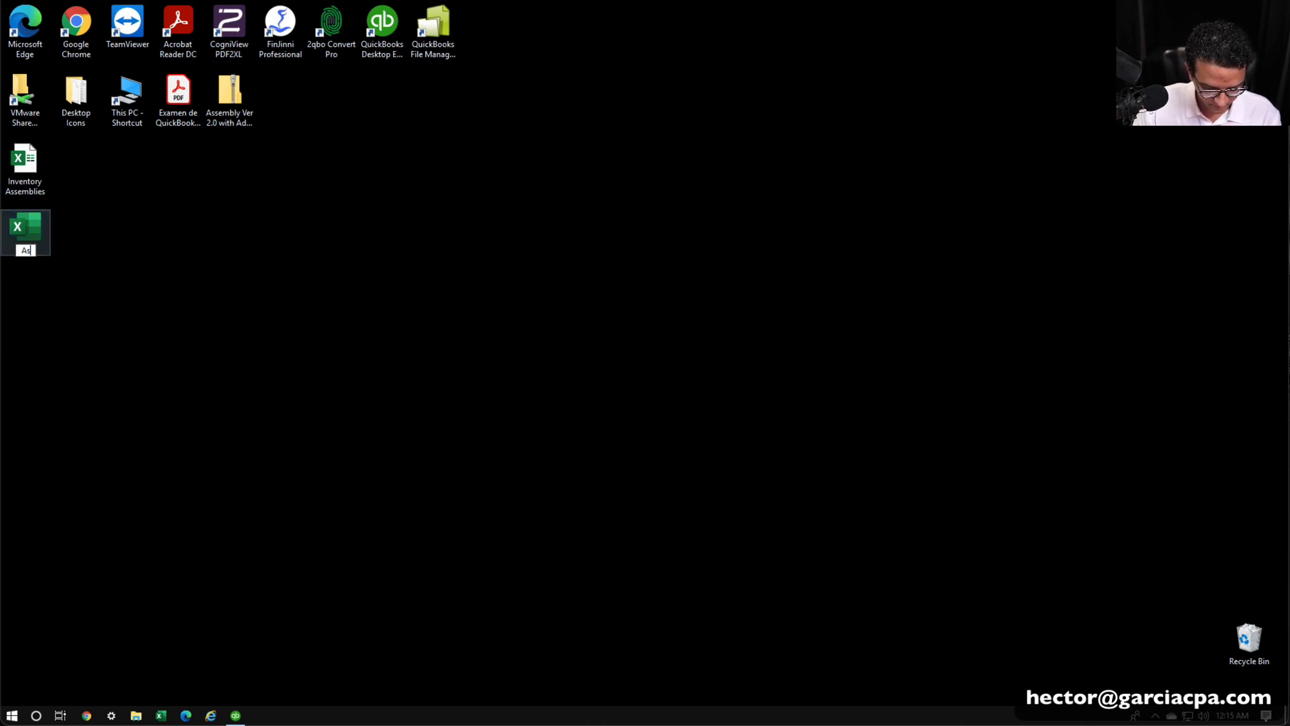
type("sembly with B")
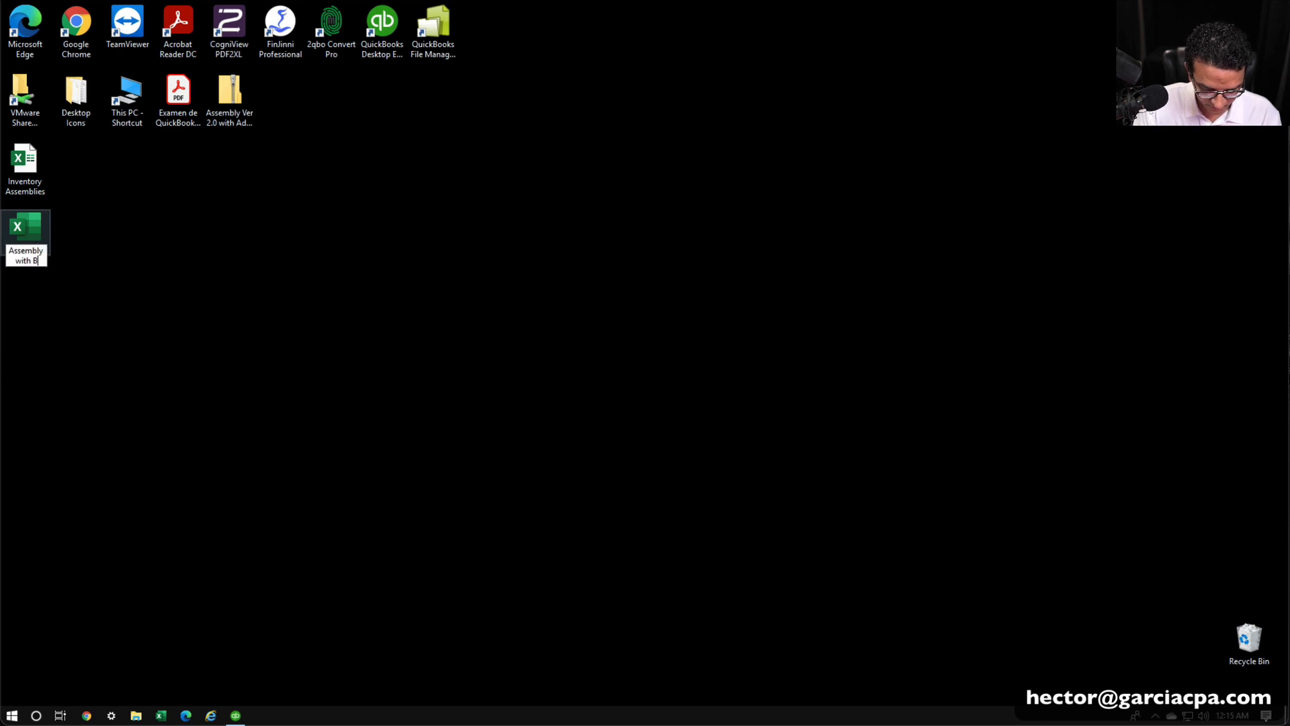
type("OM TYp")
key("BackSpace")
key("BackSpace")
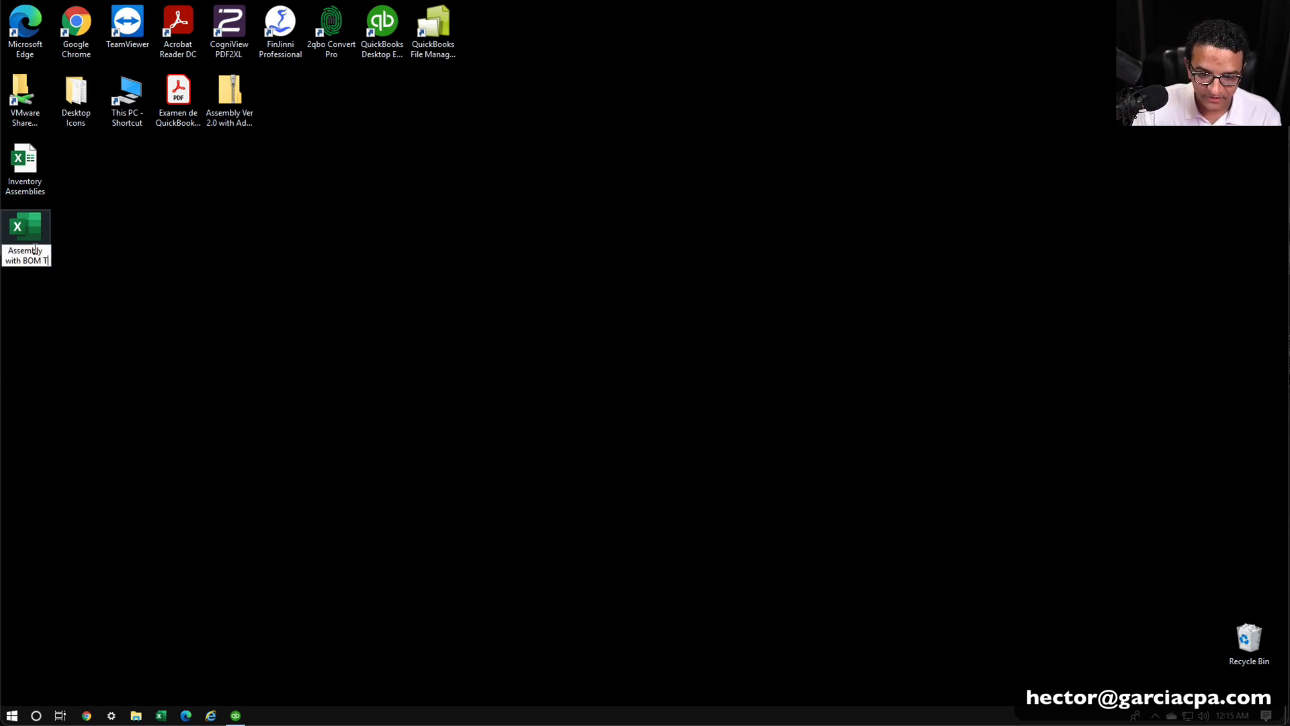
type("emplate")
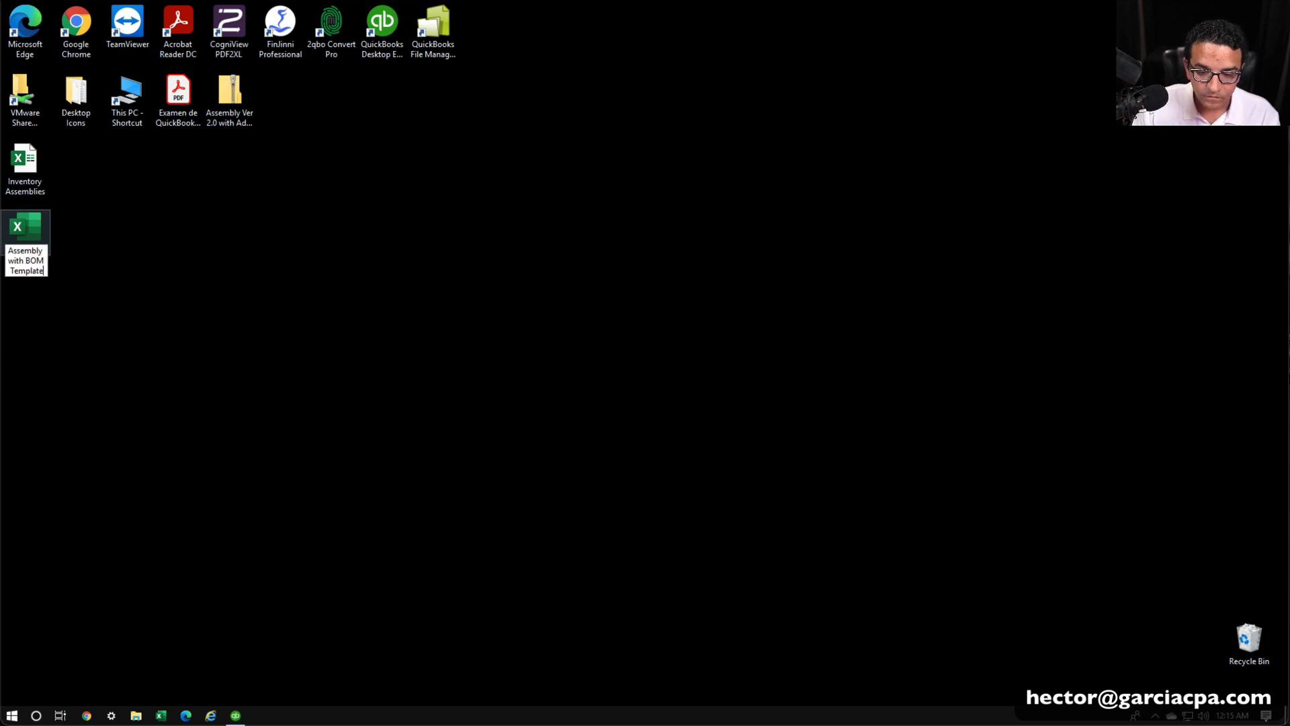
key("Return")
Switch to QuickBooks, maximize it, and open the Item List at full size.
left_click(235, 715)
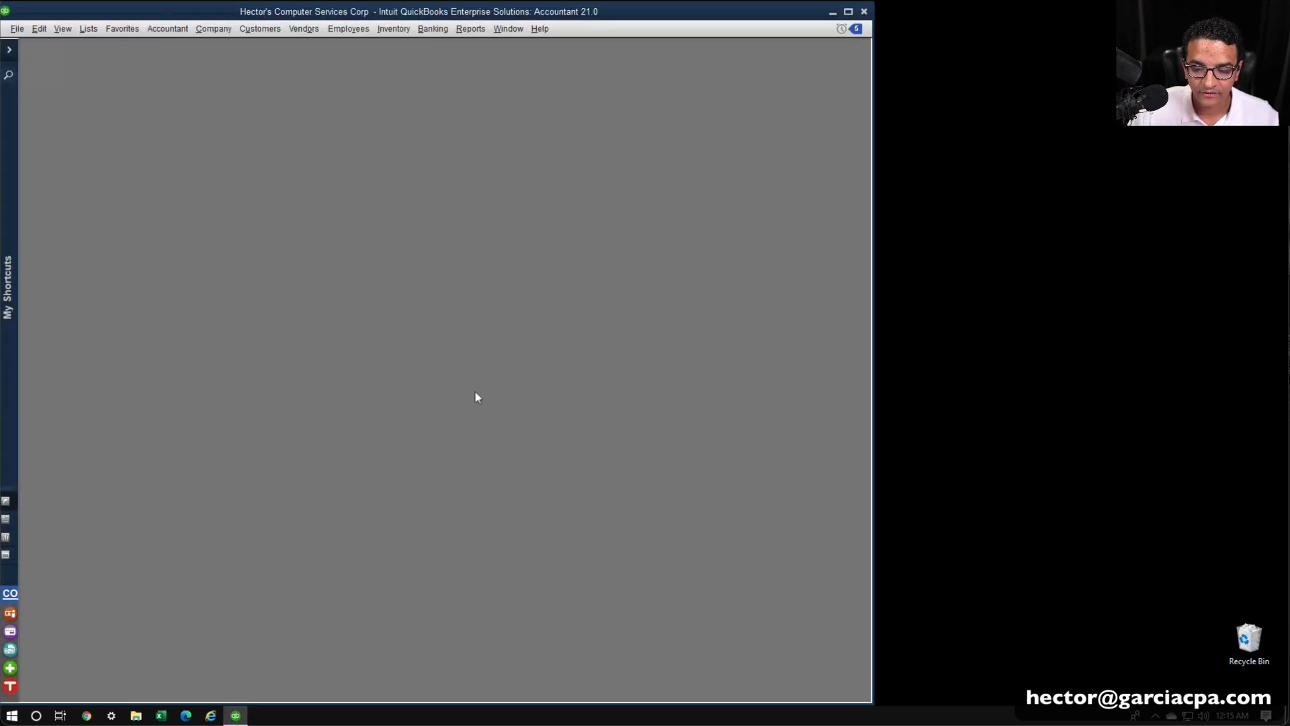
left_click(848, 11)
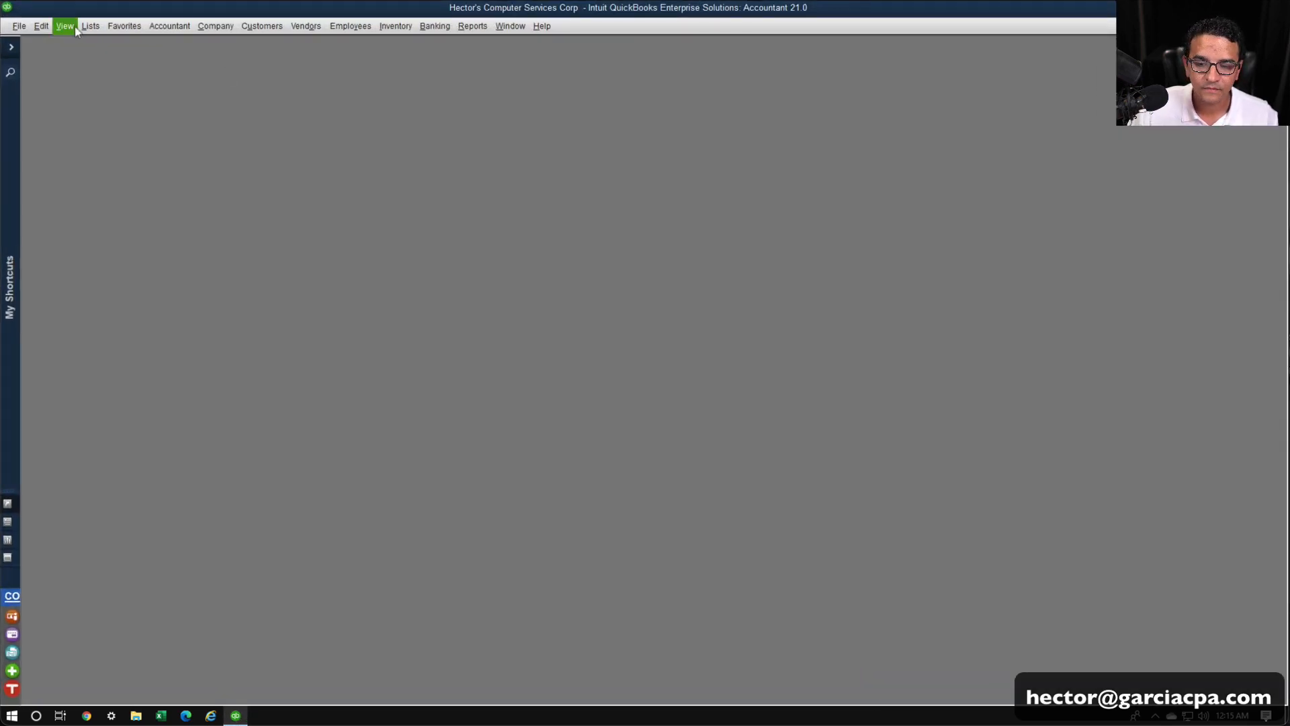
left_click(92, 28)
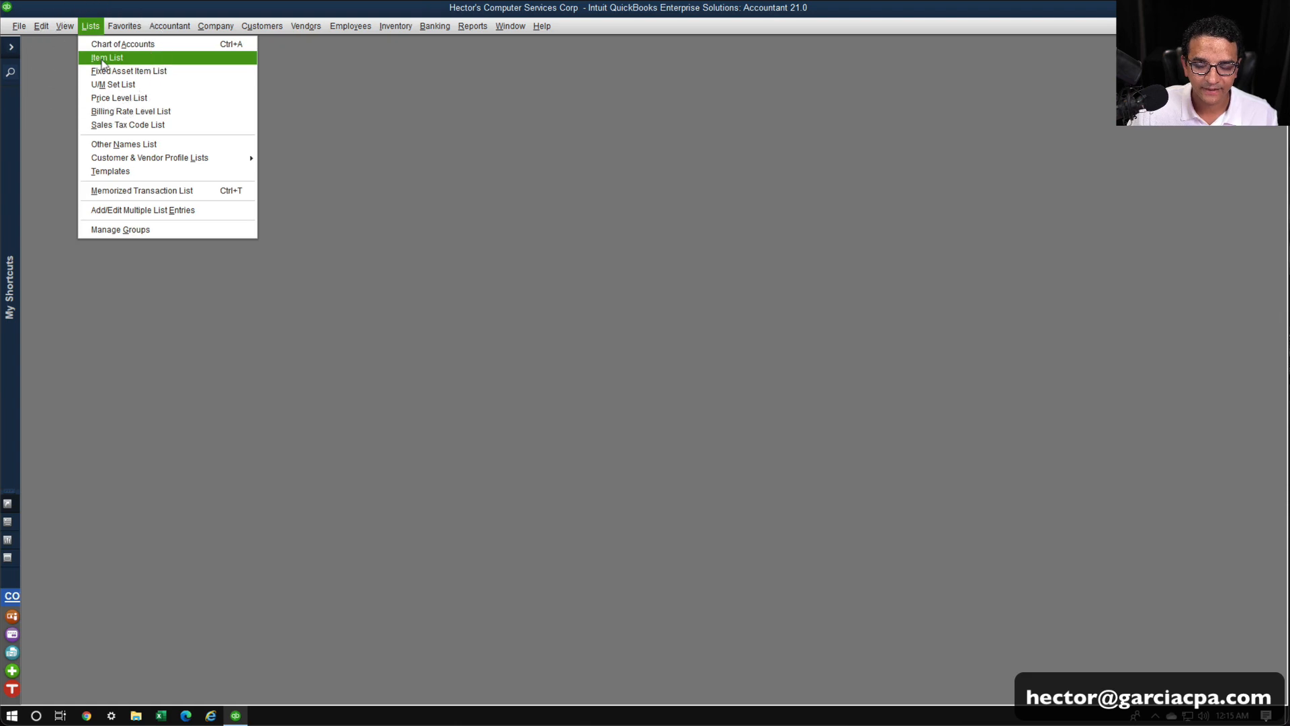
left_click(101, 58)
double_click(796, 49)
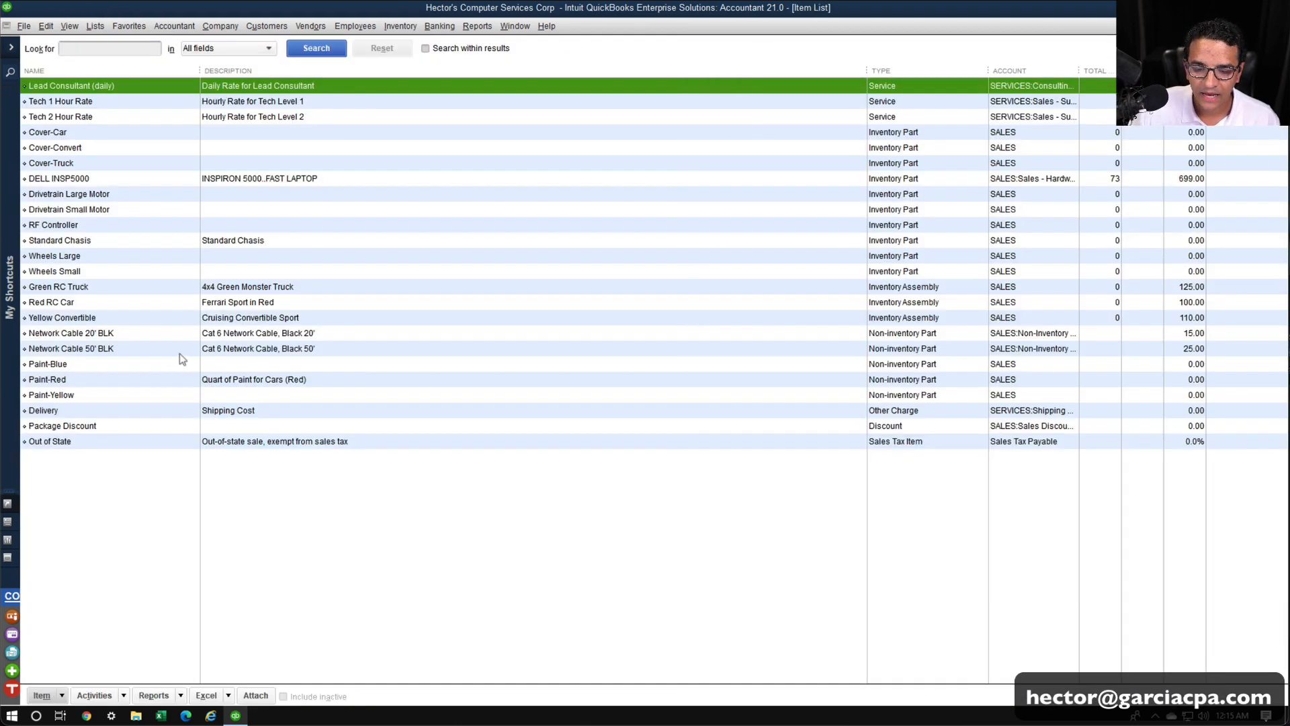
Delete the existing Green RC Truck assembly item from the Item List.
left_click(92, 301)
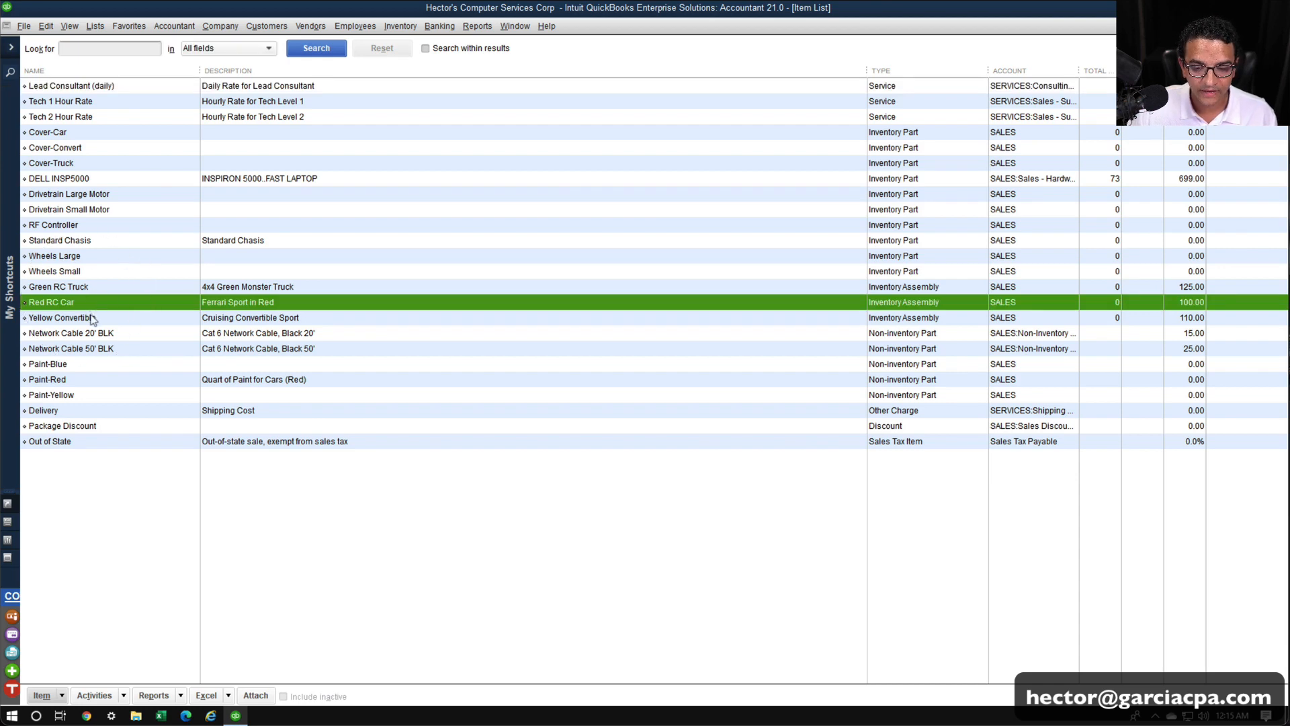
left_click(93, 318)
left_click(96, 303)
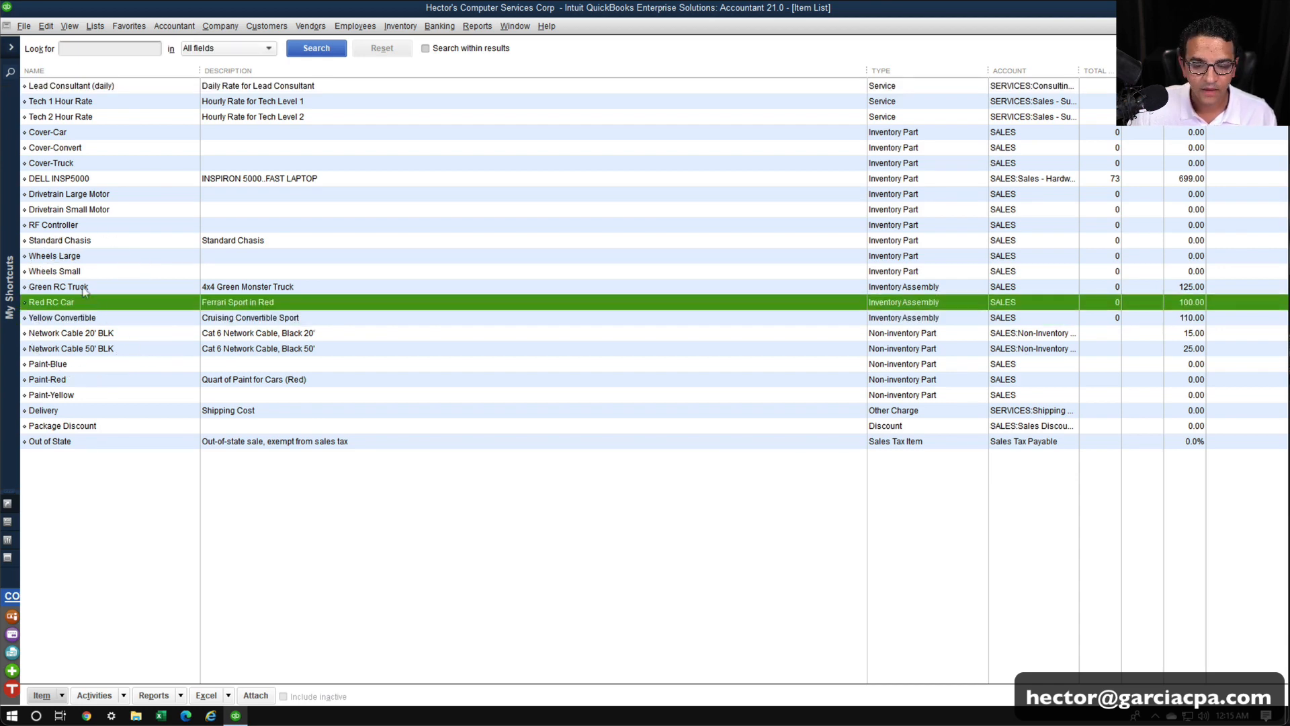
left_click(84, 289)
right_click(83, 289)
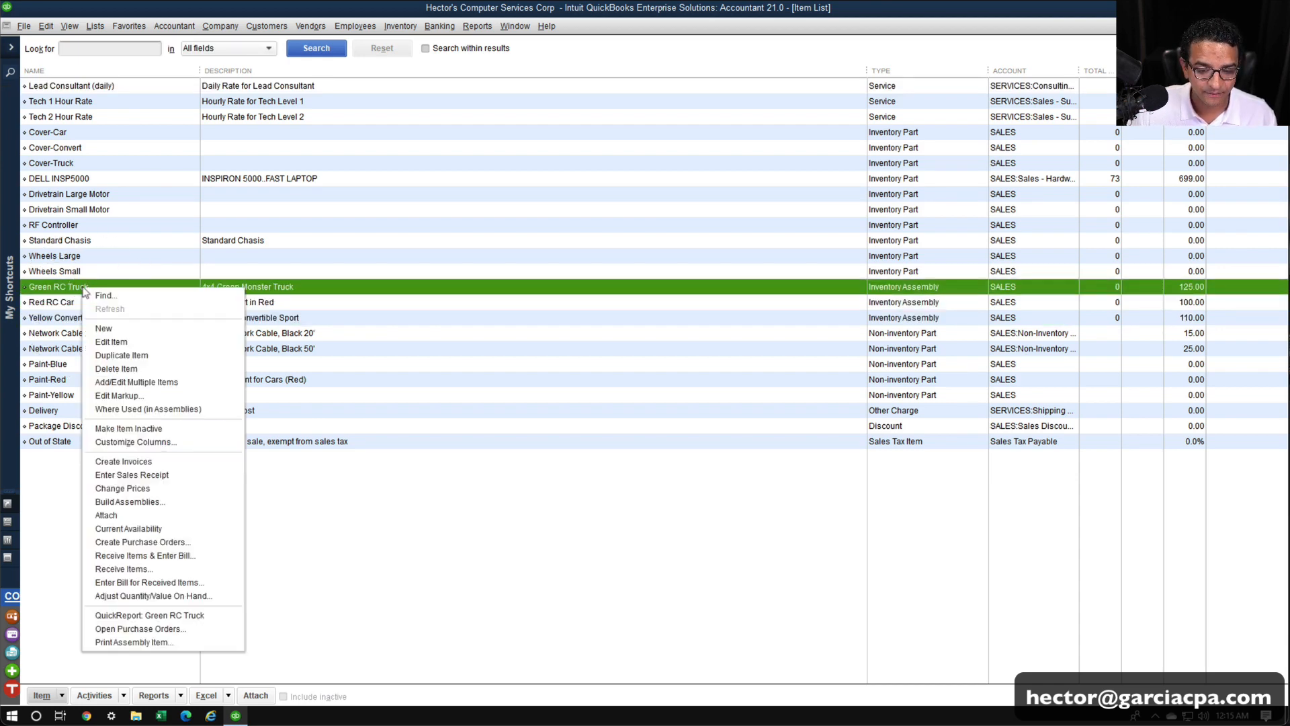
left_click(137, 369)
key("Return")
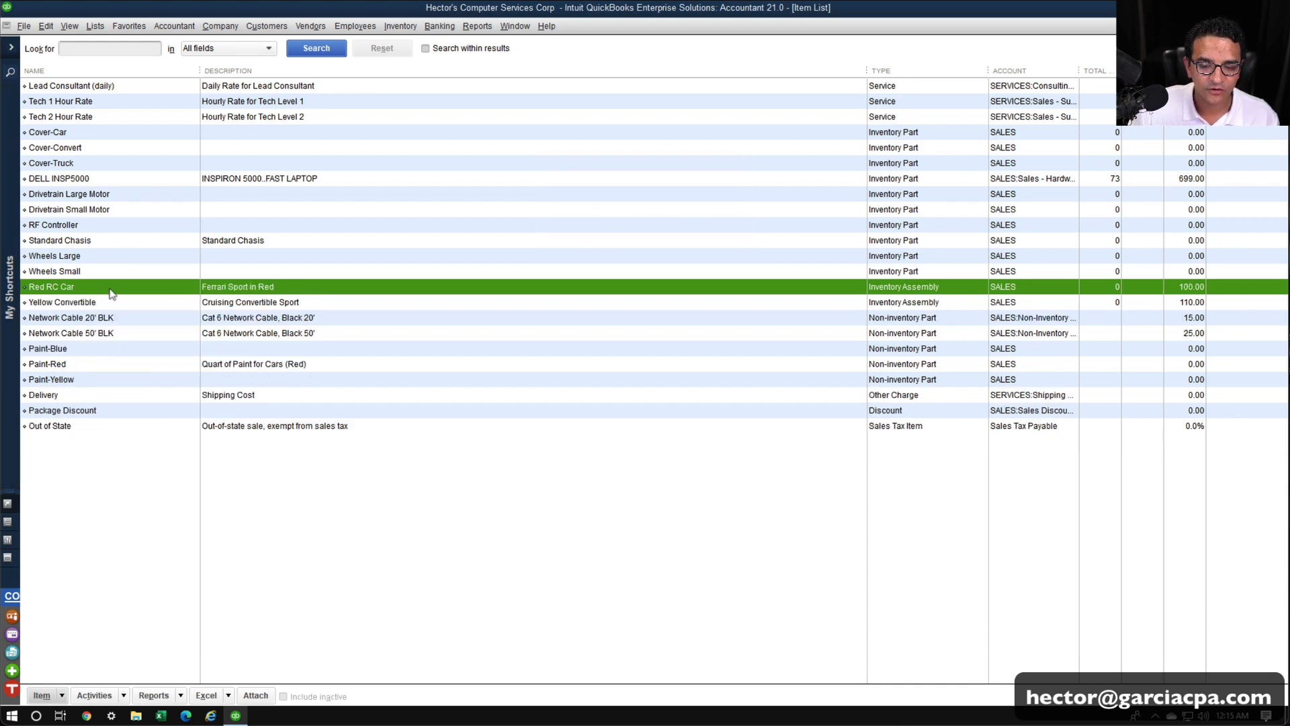
Delete the Red RC Car and Yellow Convertible assembly items, and close the Item List.
right_click(109, 287)
left_click(162, 368)
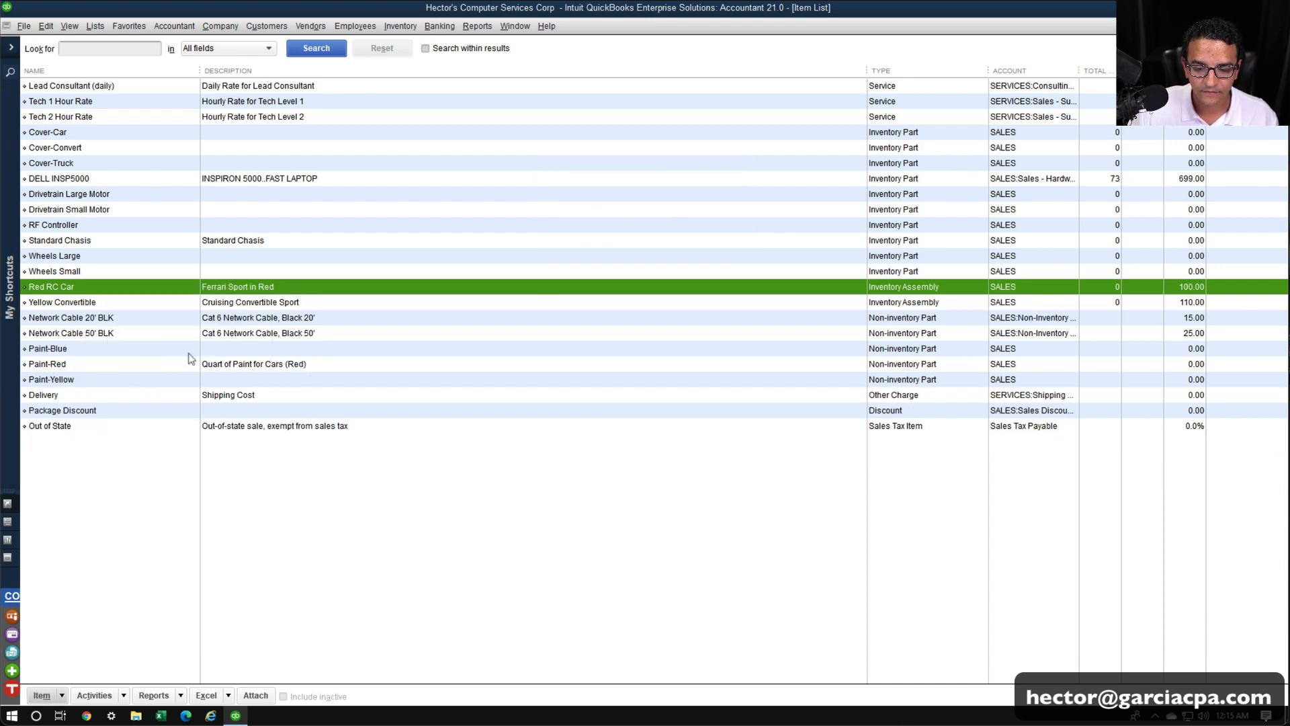
left_click(613, 220)
right_click(82, 286)
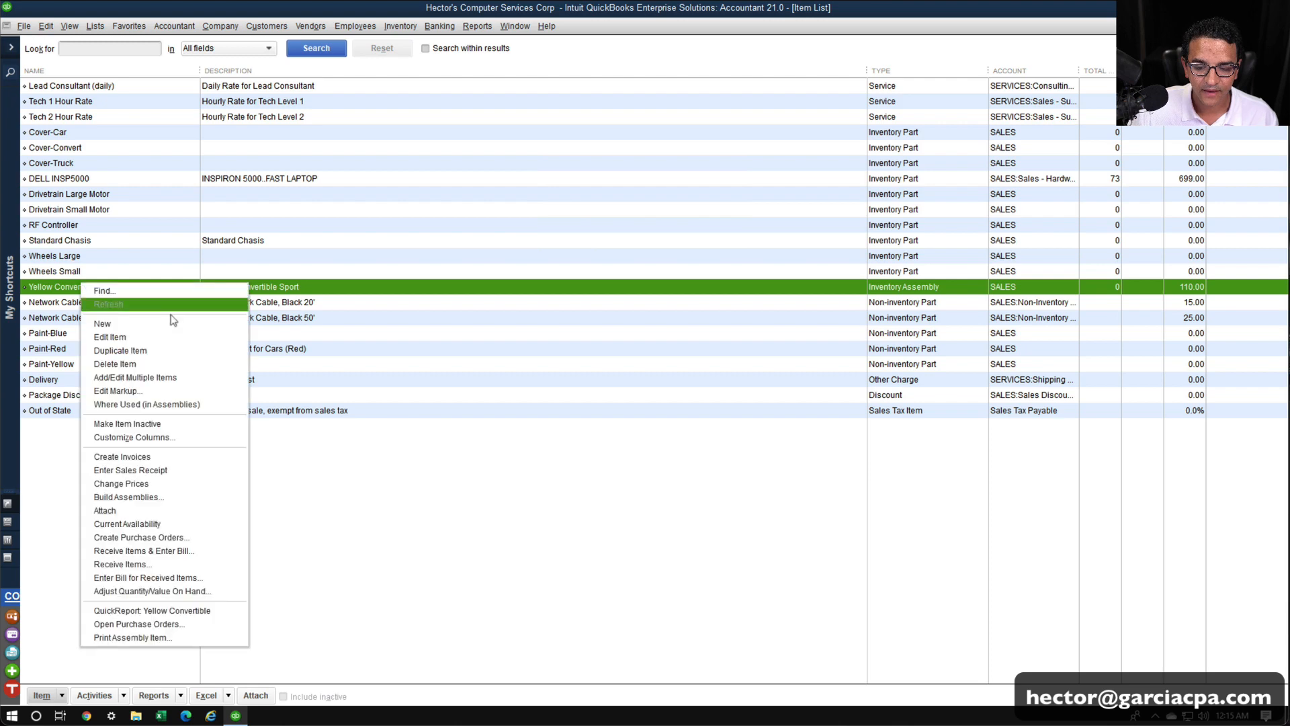
left_click(164, 364)
key("Return")
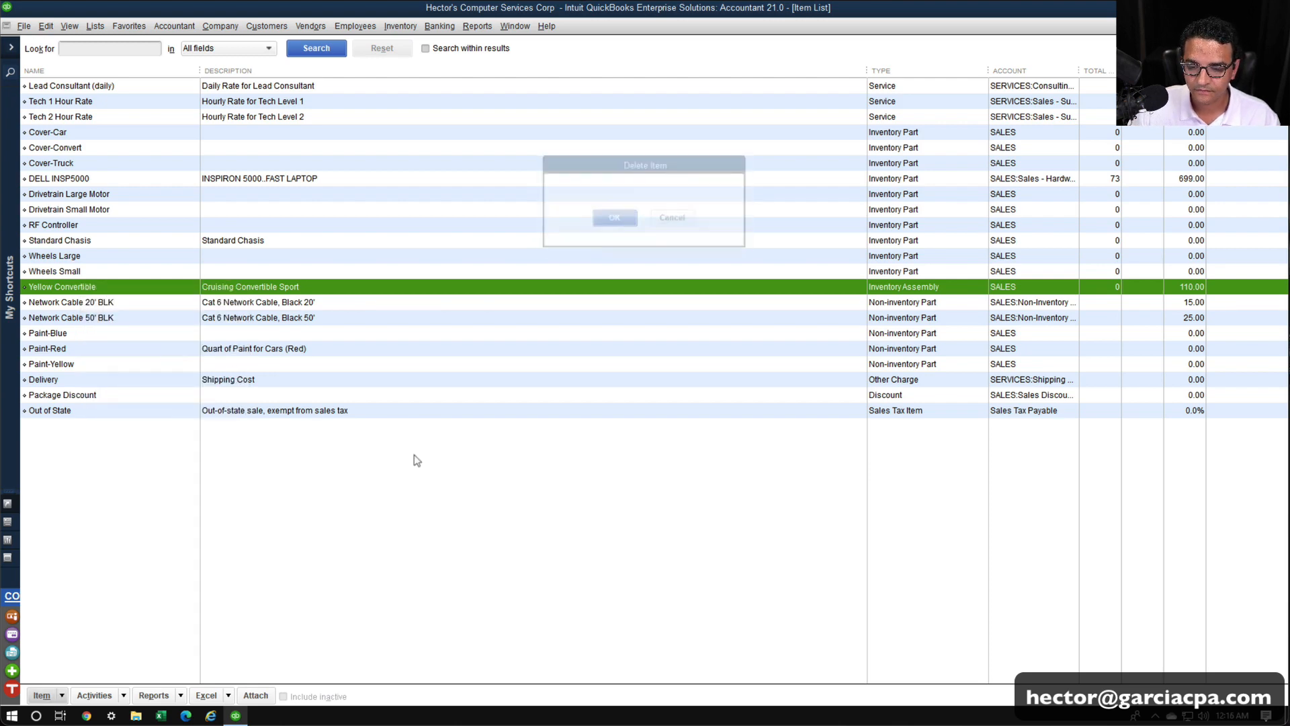
key("Escape")
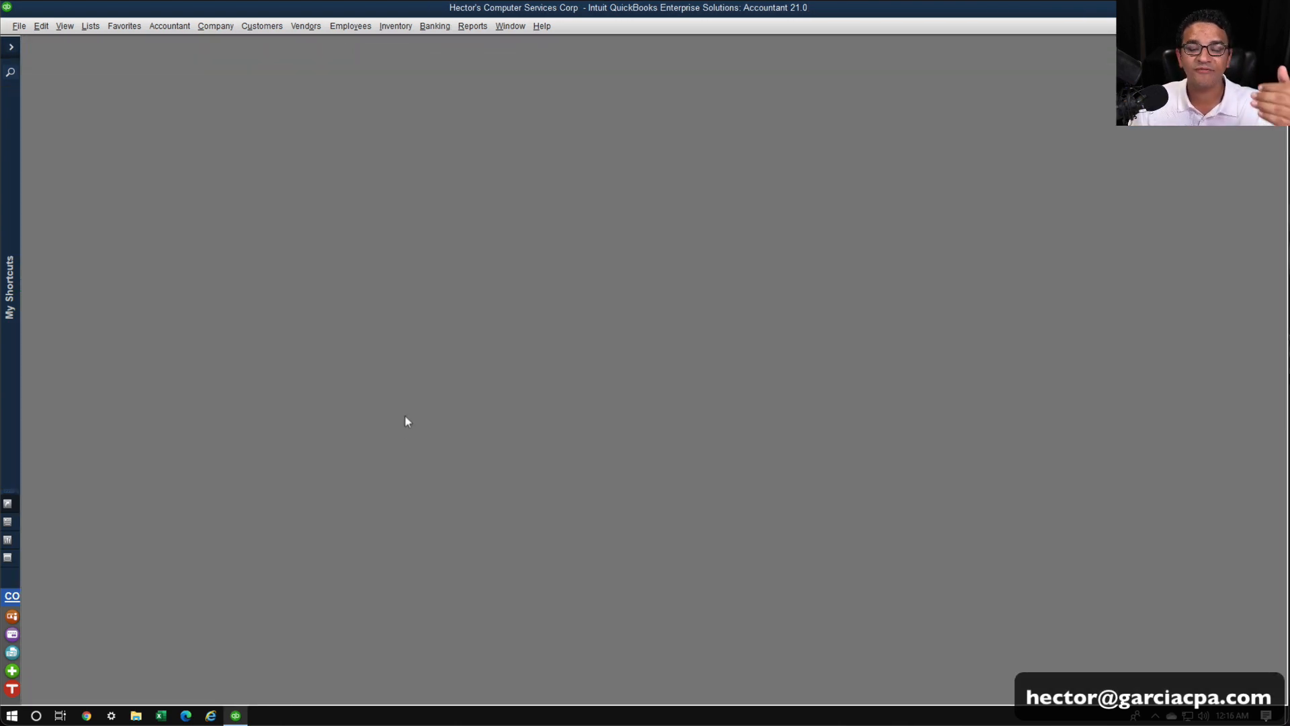
Import the IIF file Assembly with BOM Template from the desktop into QuickBooks and close the import summary.
left_click(19, 27)
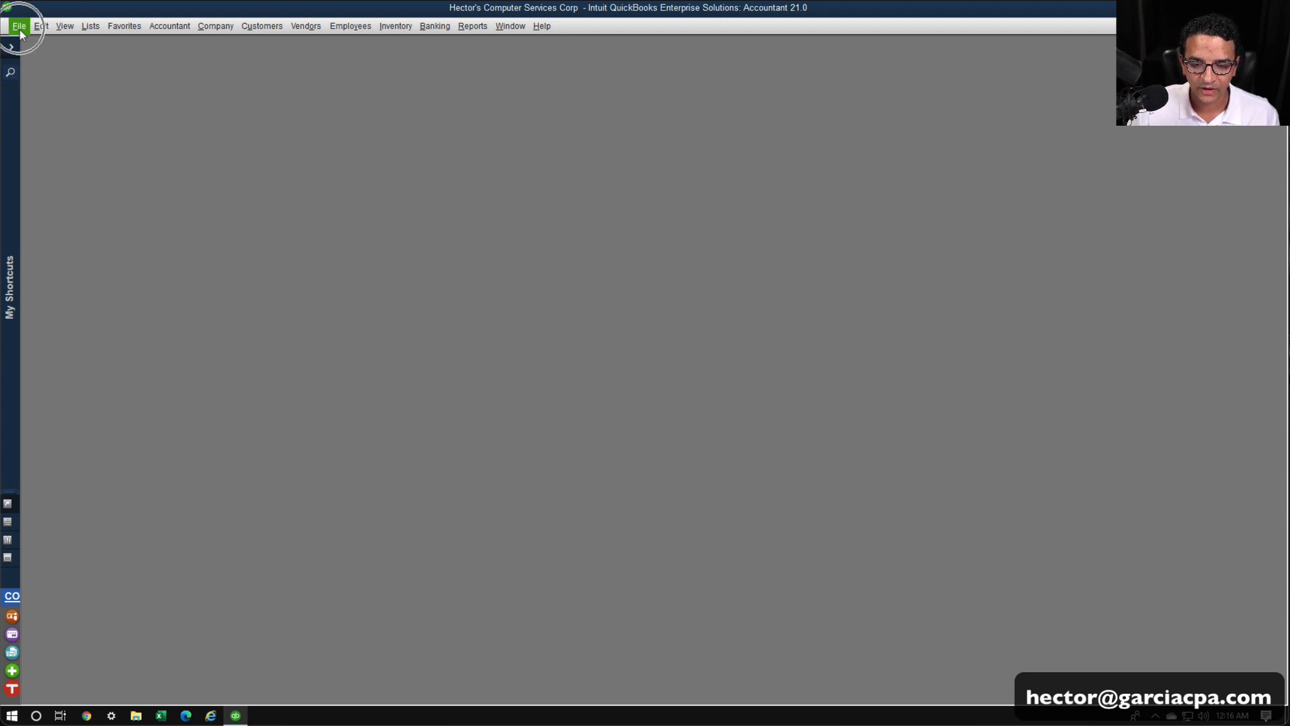
left_click(115, 172)
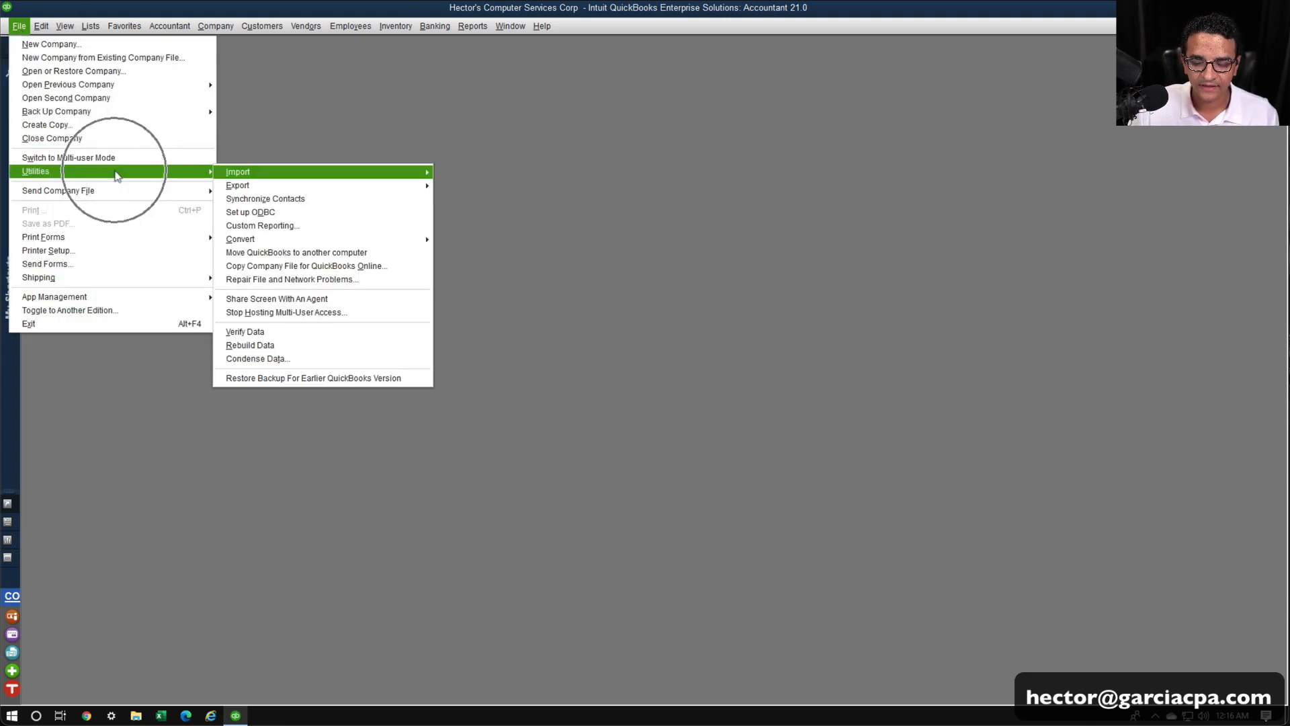
left_click(247, 170)
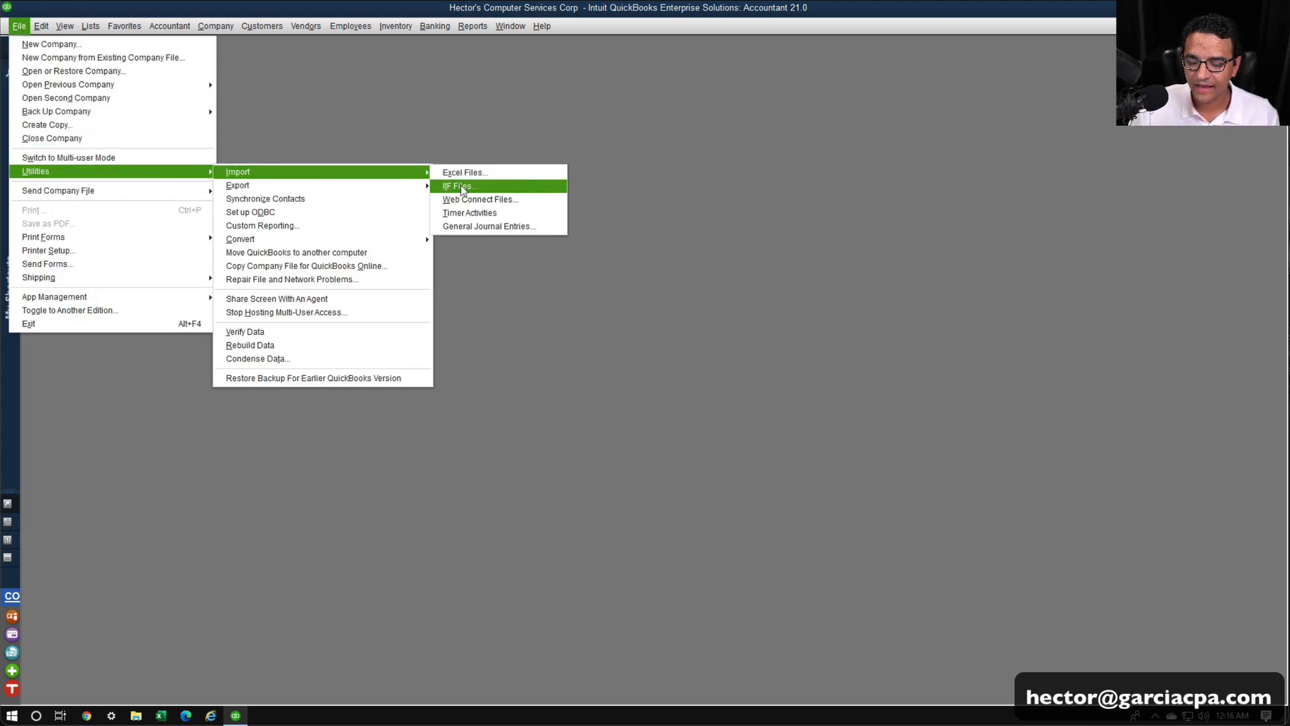
left_click(462, 187)
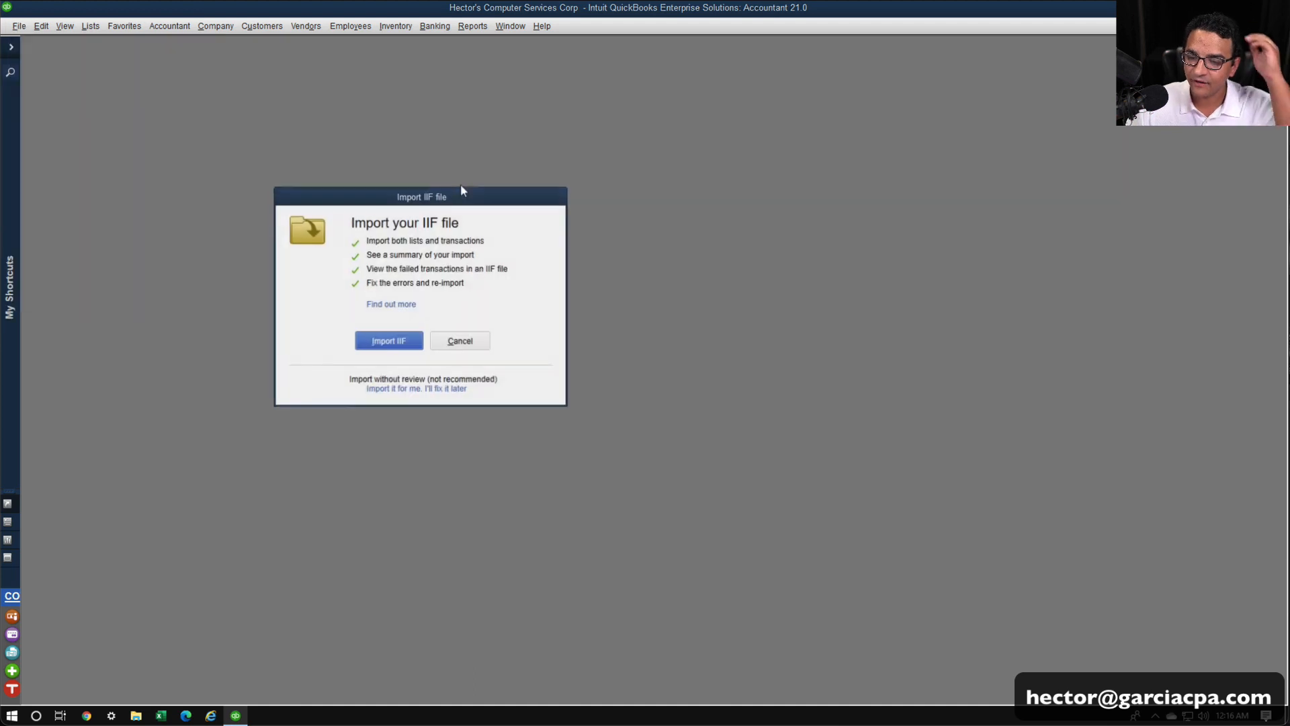
left_click(392, 340)
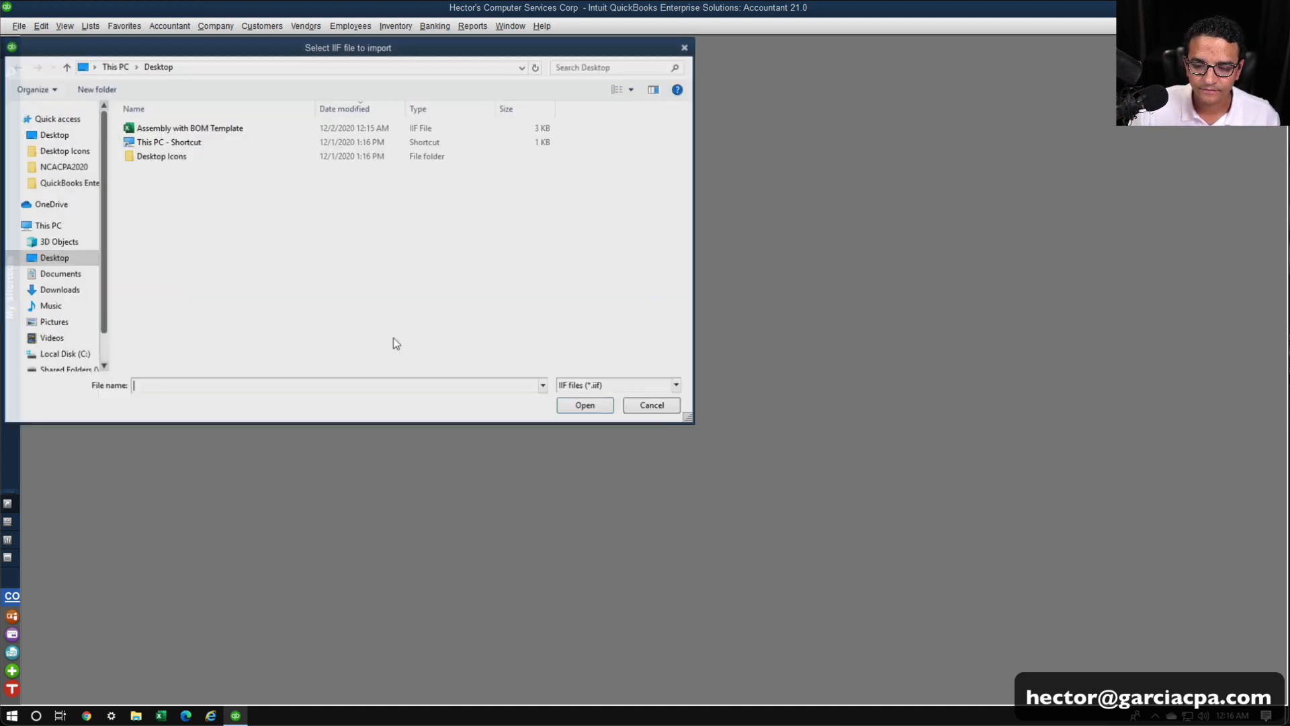
left_click(195, 132)
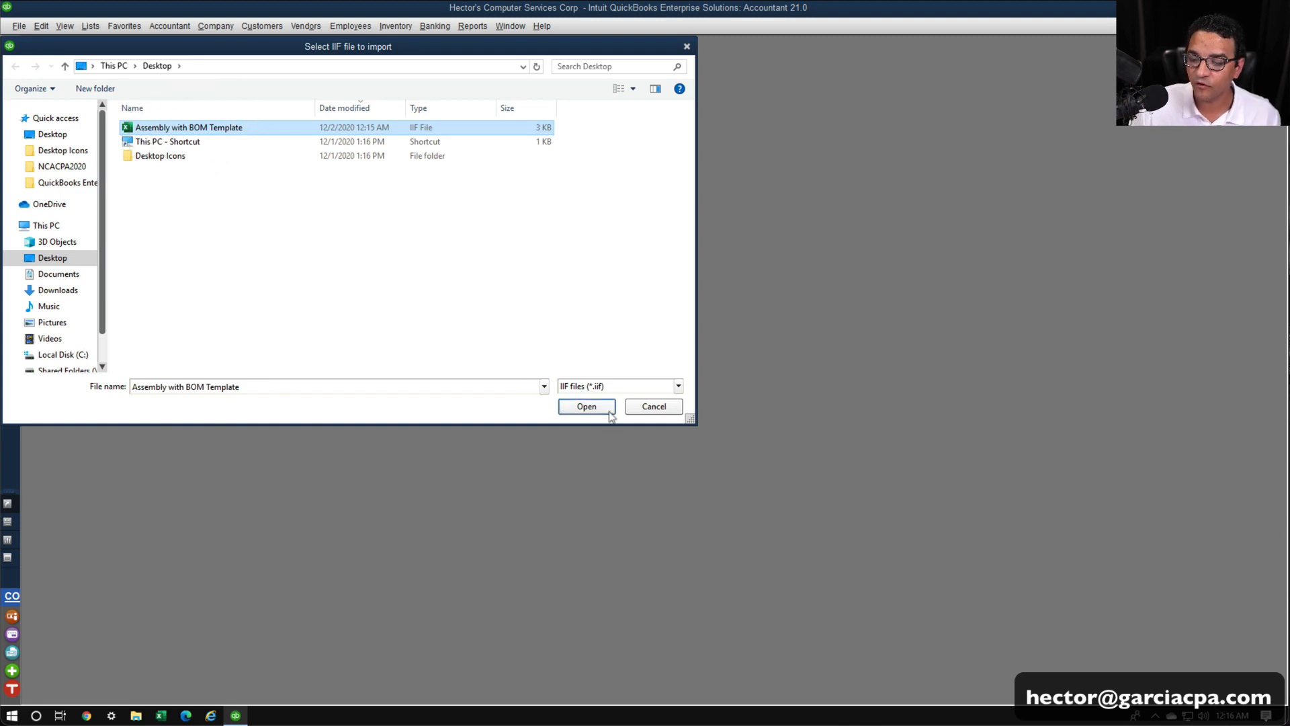
left_click(587, 406)
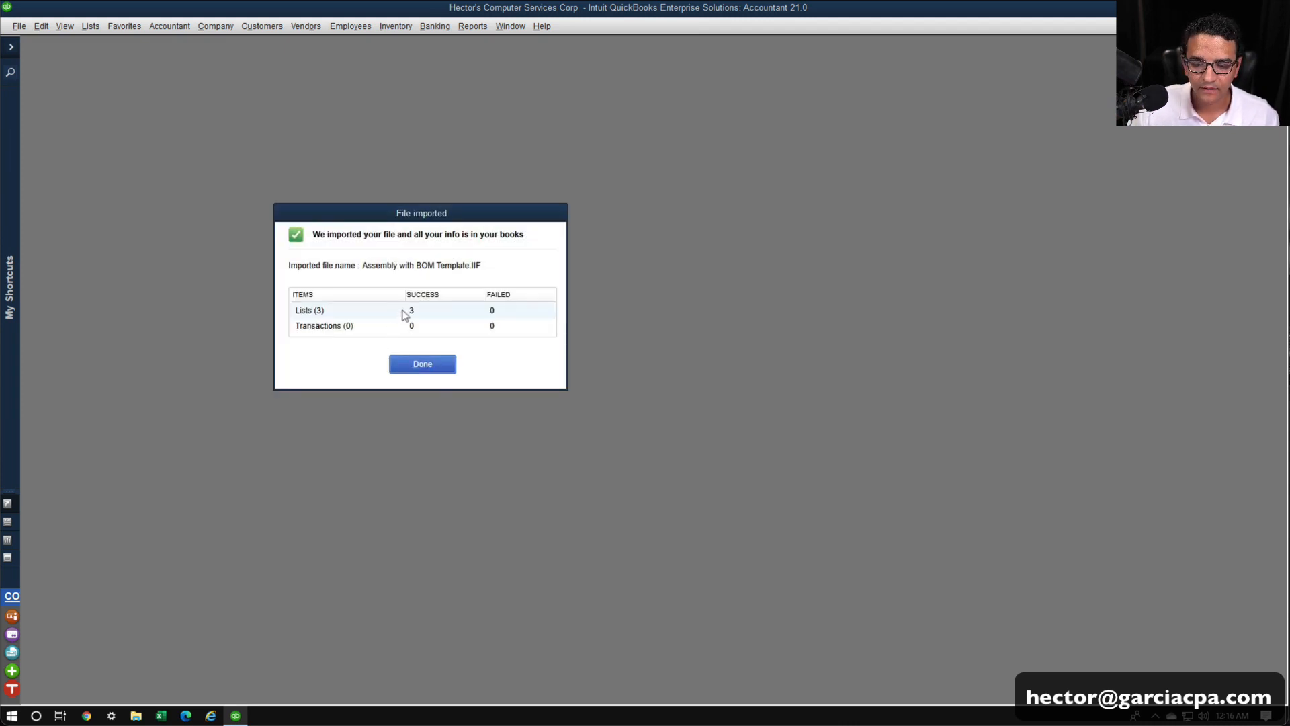
left_click(421, 366)
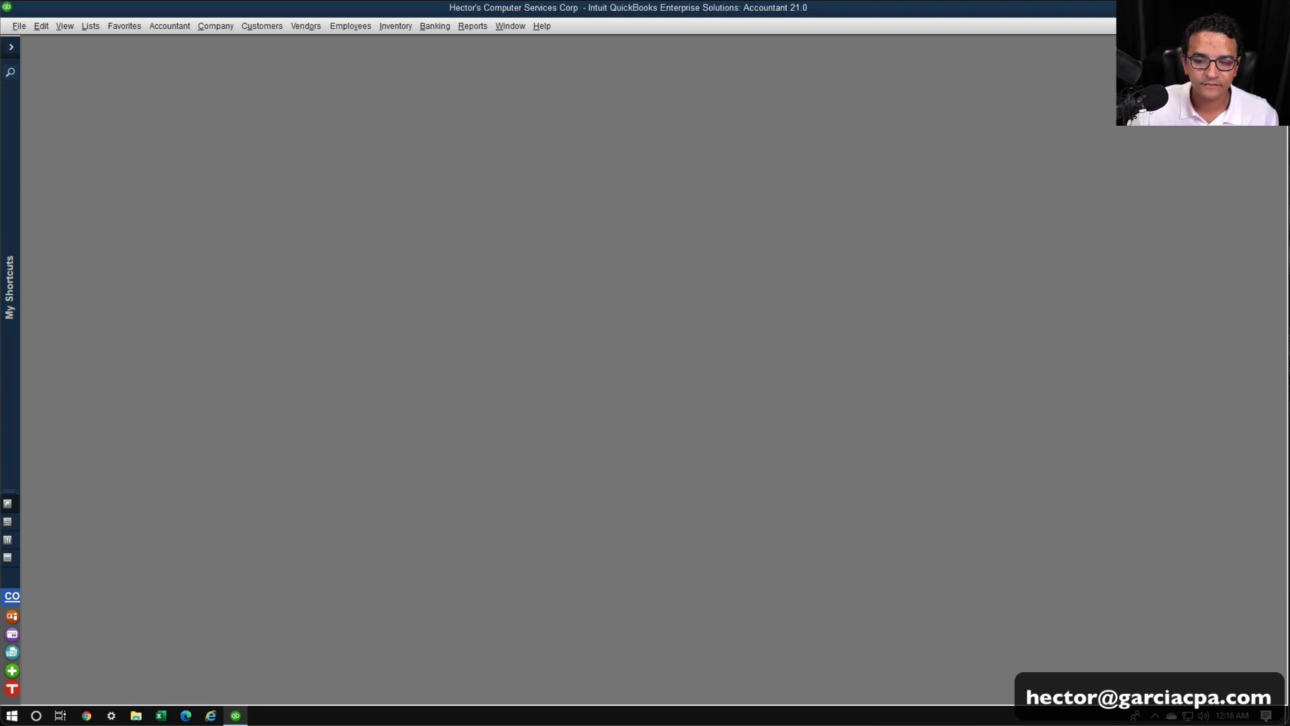
Open the Item List and maximize its window.
left_click(98, 26)
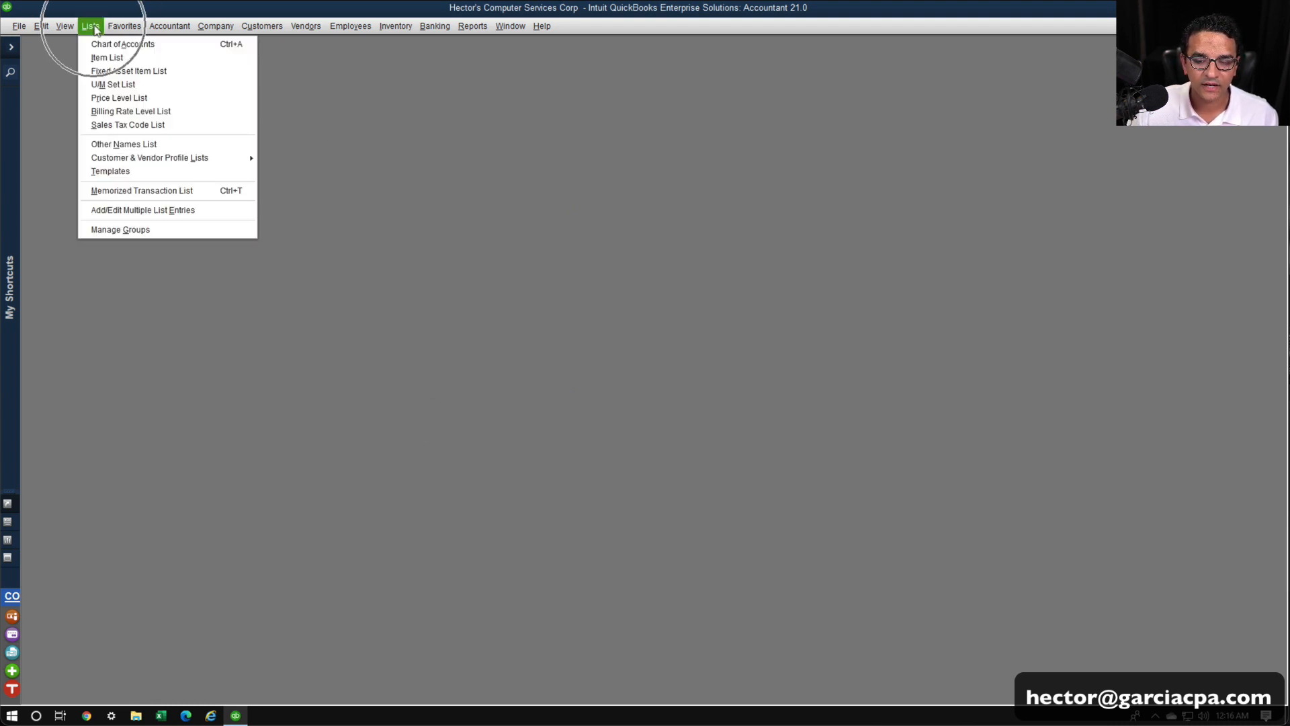
left_click(106, 60)
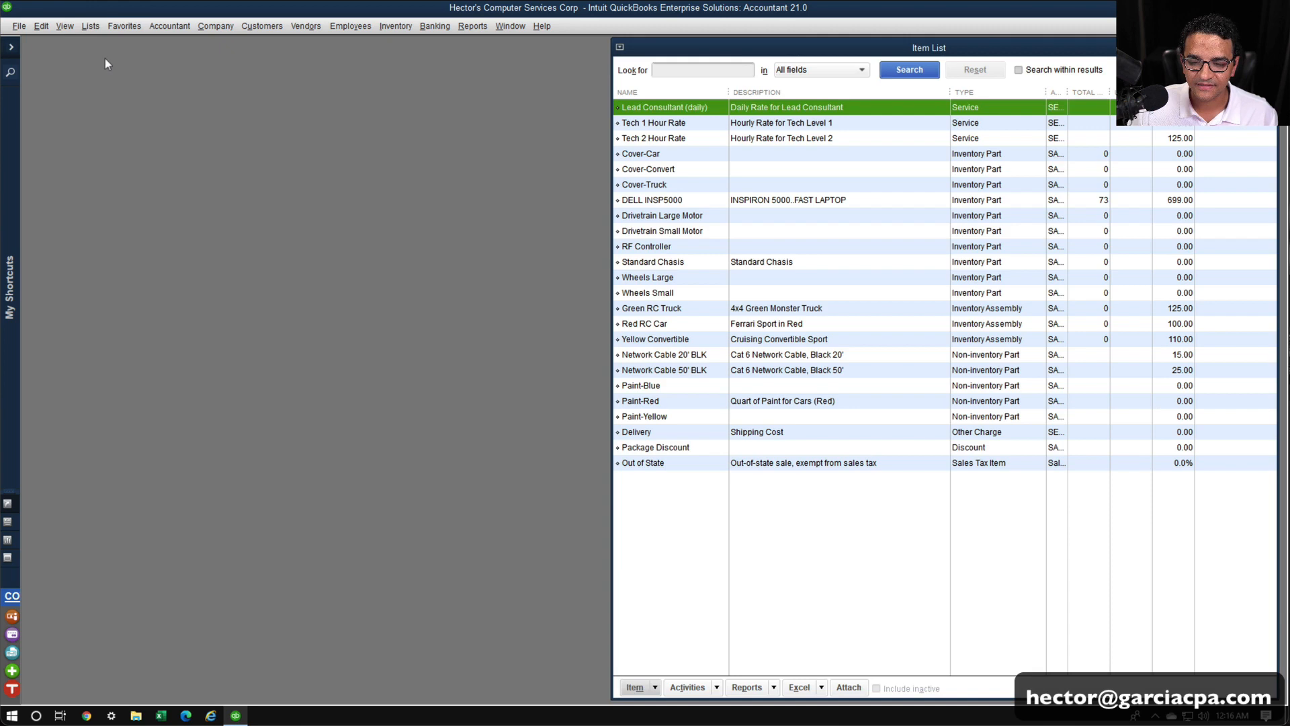
double_click(802, 47)
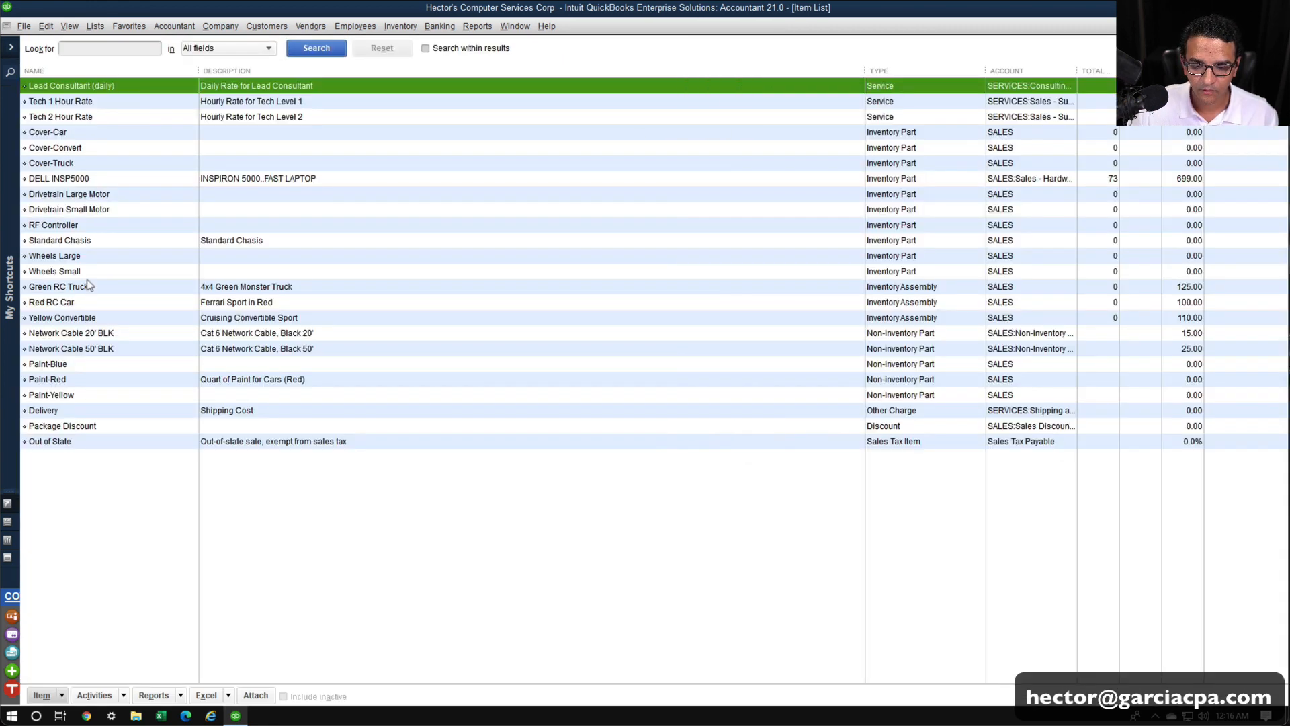
Check the imported Green RC Truck and Red RC Car assembly records, closing each without changes.
double_click(88, 287)
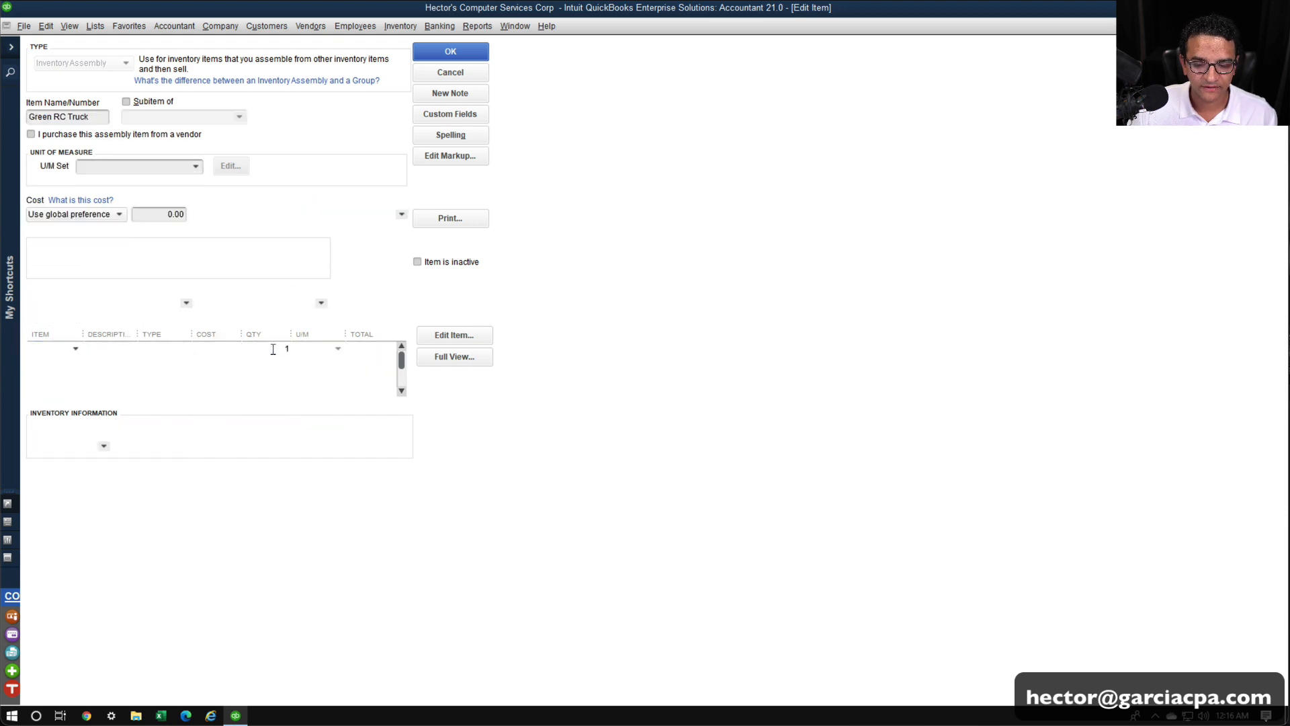
key("Escape")
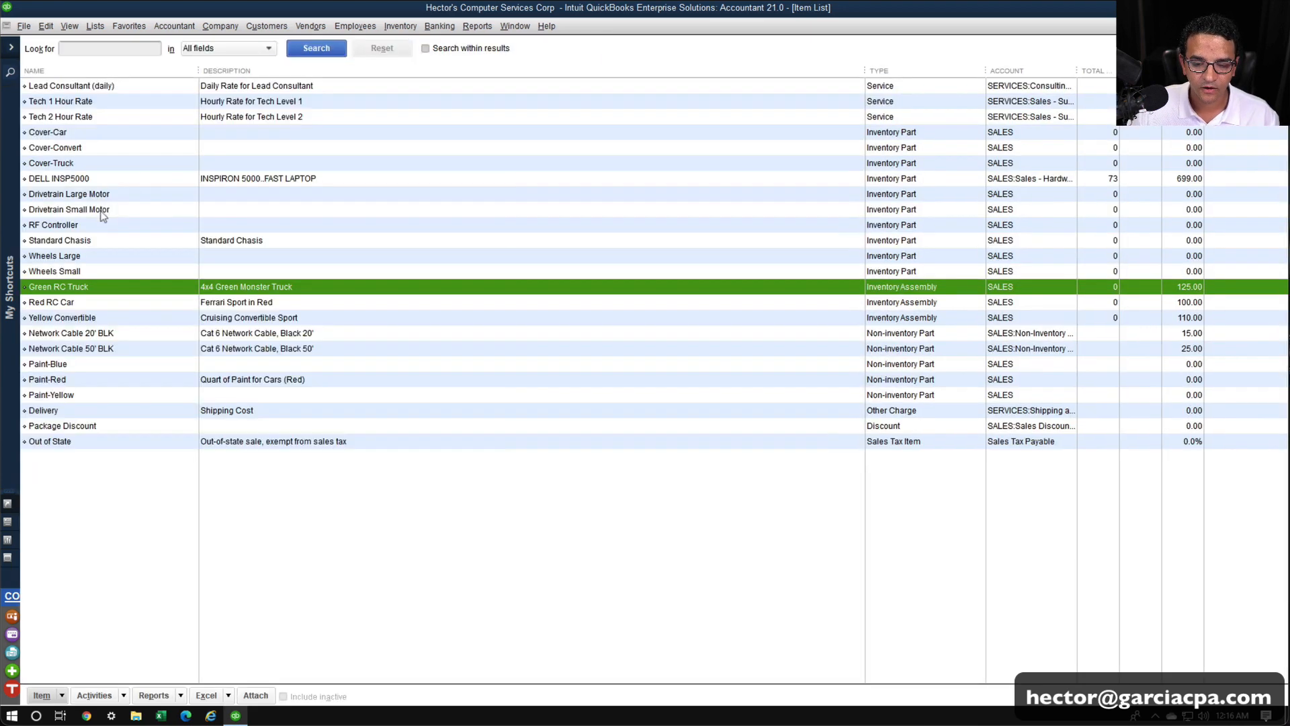
double_click(75, 301)
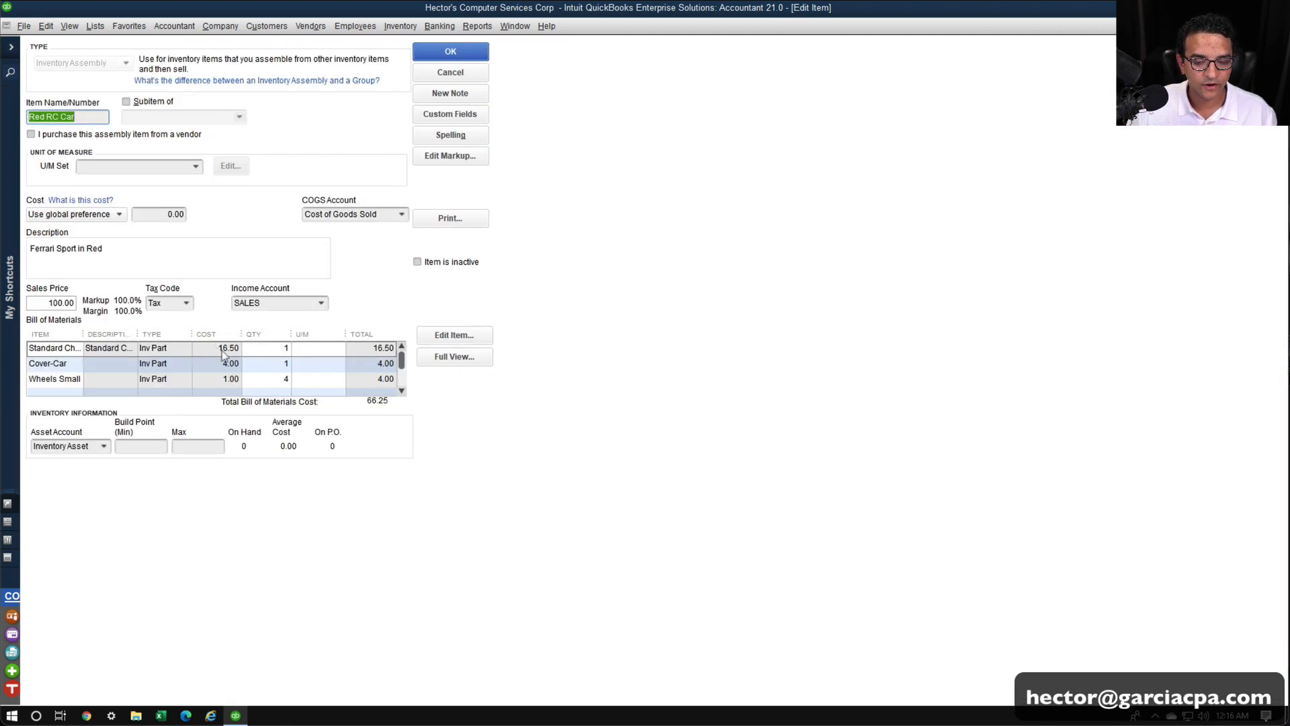
key("Escape")
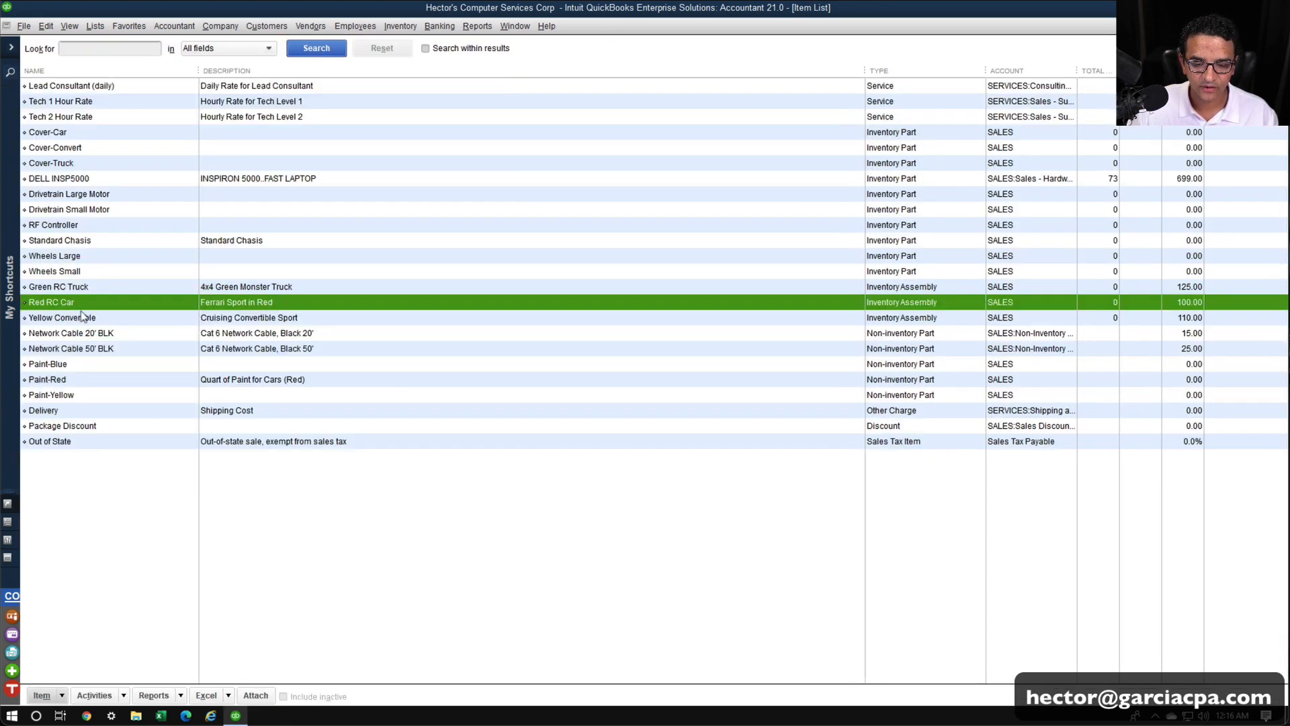
Examine the bill of materials lines of the Yellow Convertible assembly and close the record without changes.
double_click(82, 316)
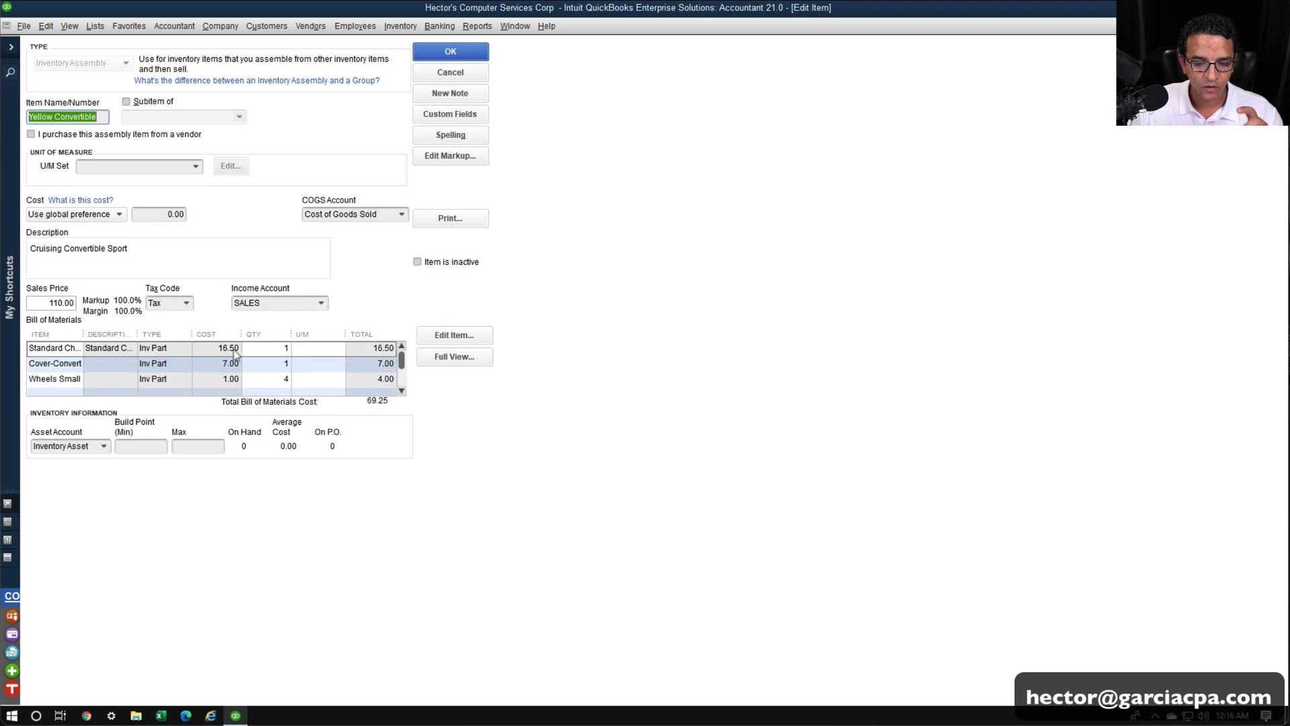
left_click(235, 354)
left_click(236, 354)
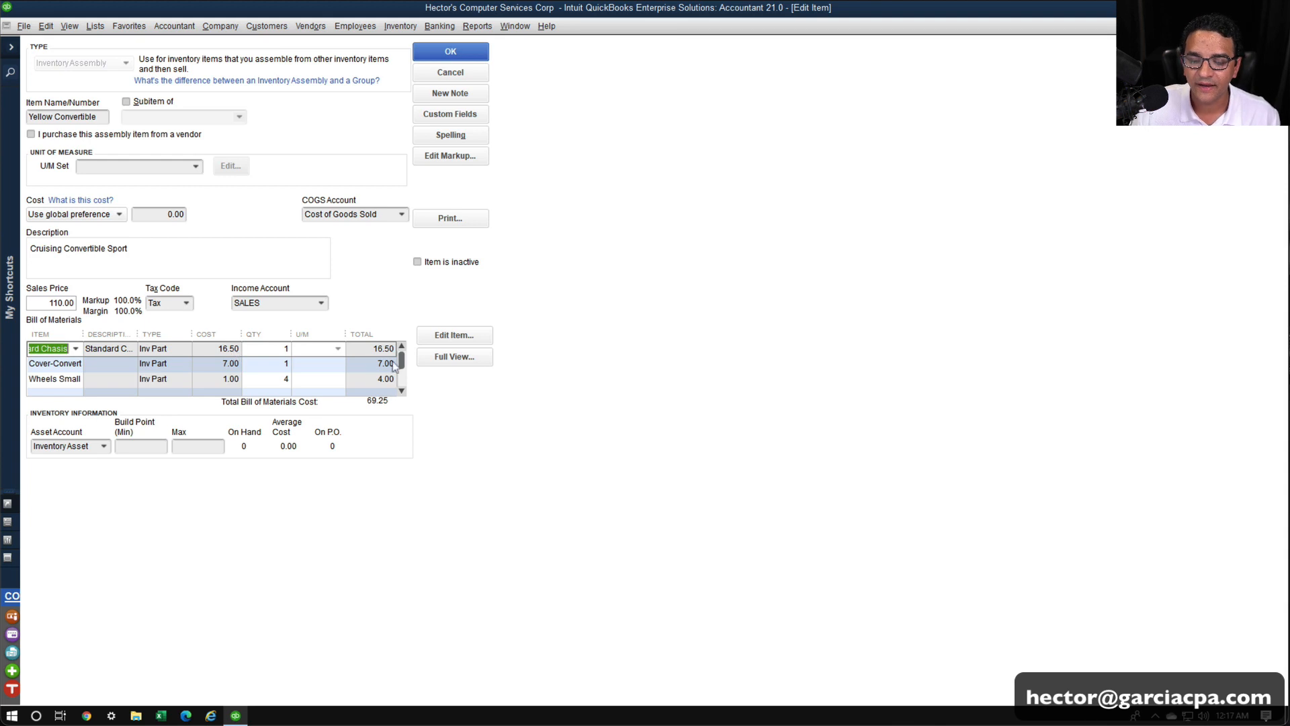
key("ctrl")
key("ctrl")
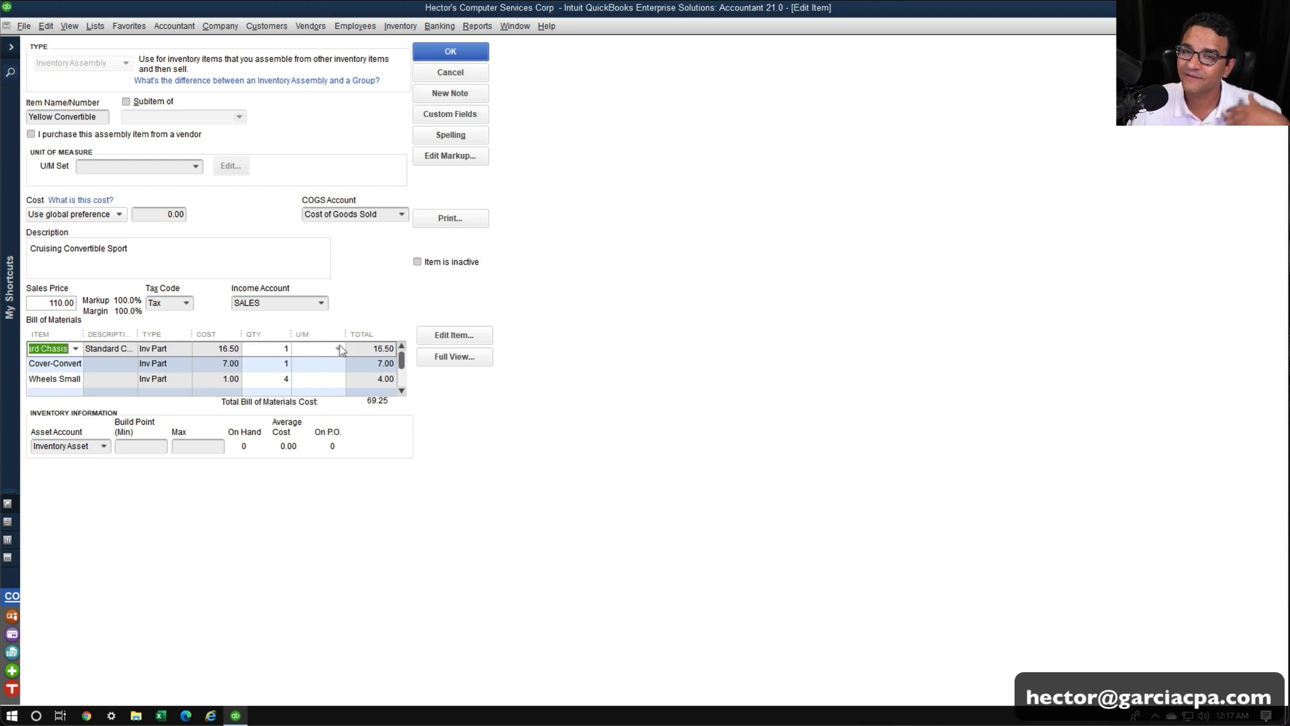
key("Down")
key("Down")
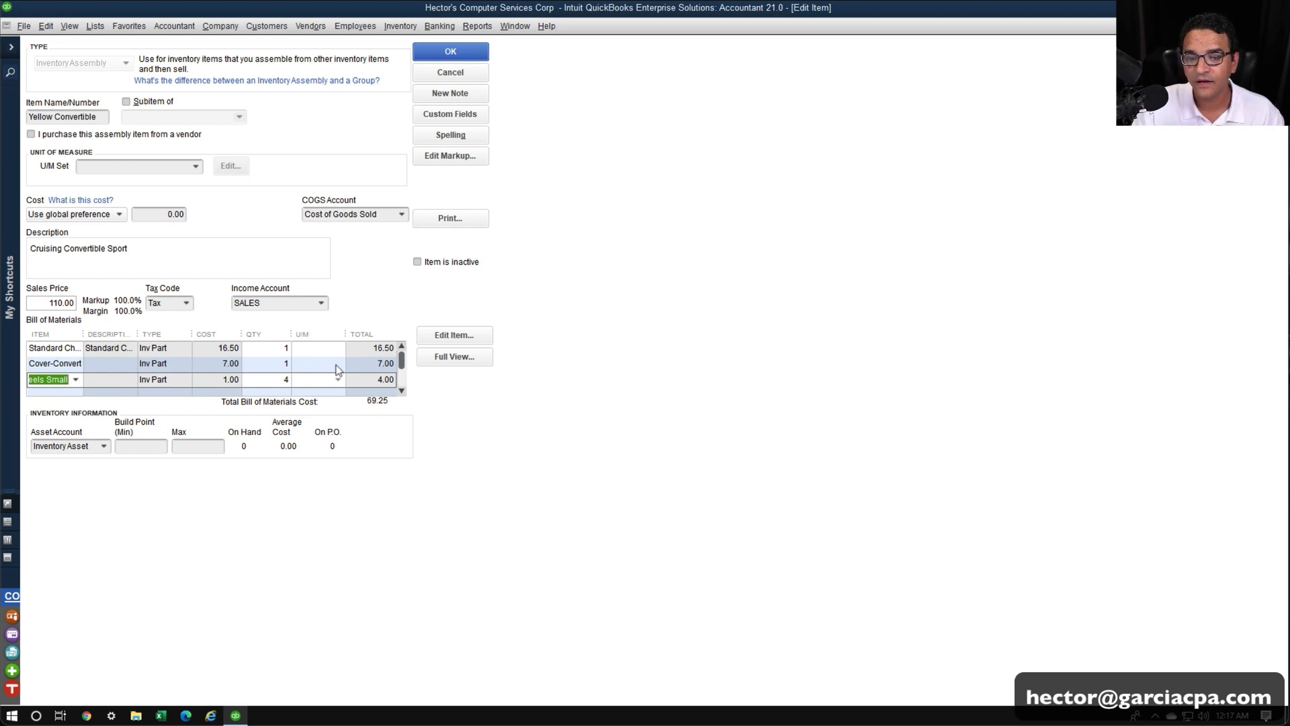
key("Escape")
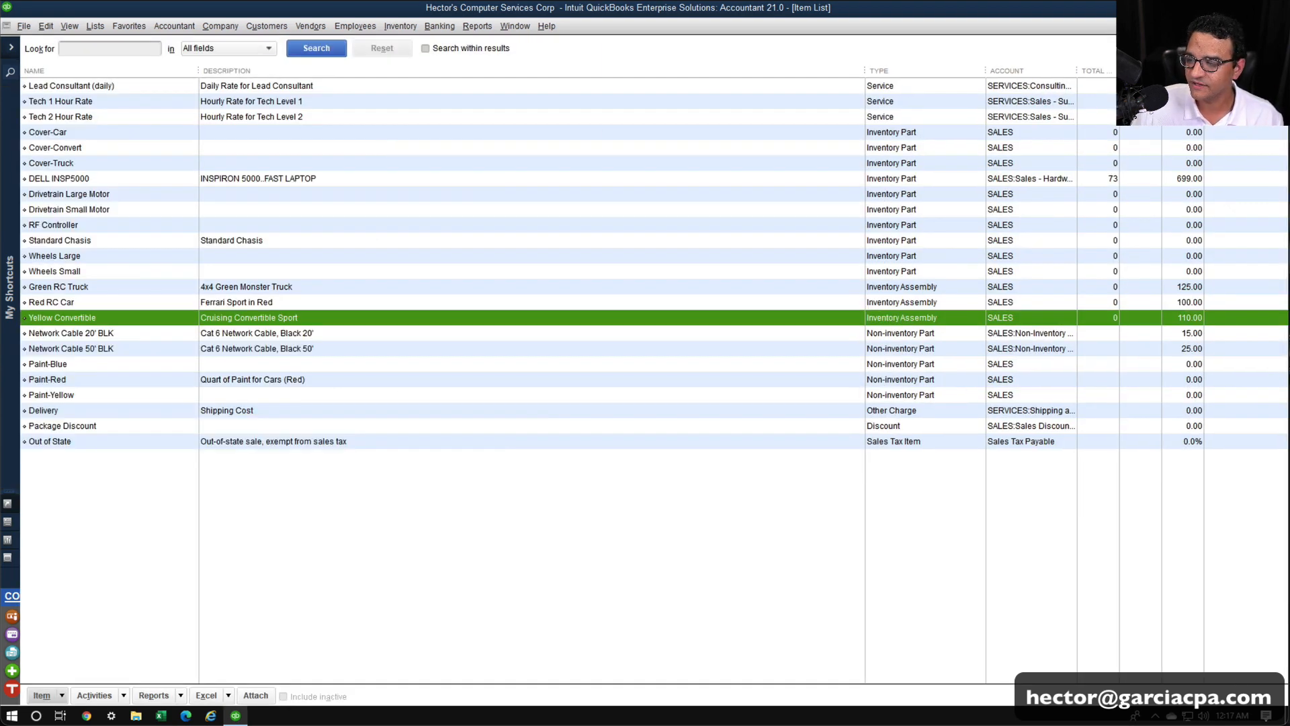
Open the workbook in the desktop archive Assembly Ver 2.0 with Additional Fields in Excel, close the archive window, and enable the workbook's content.
key("super+d")
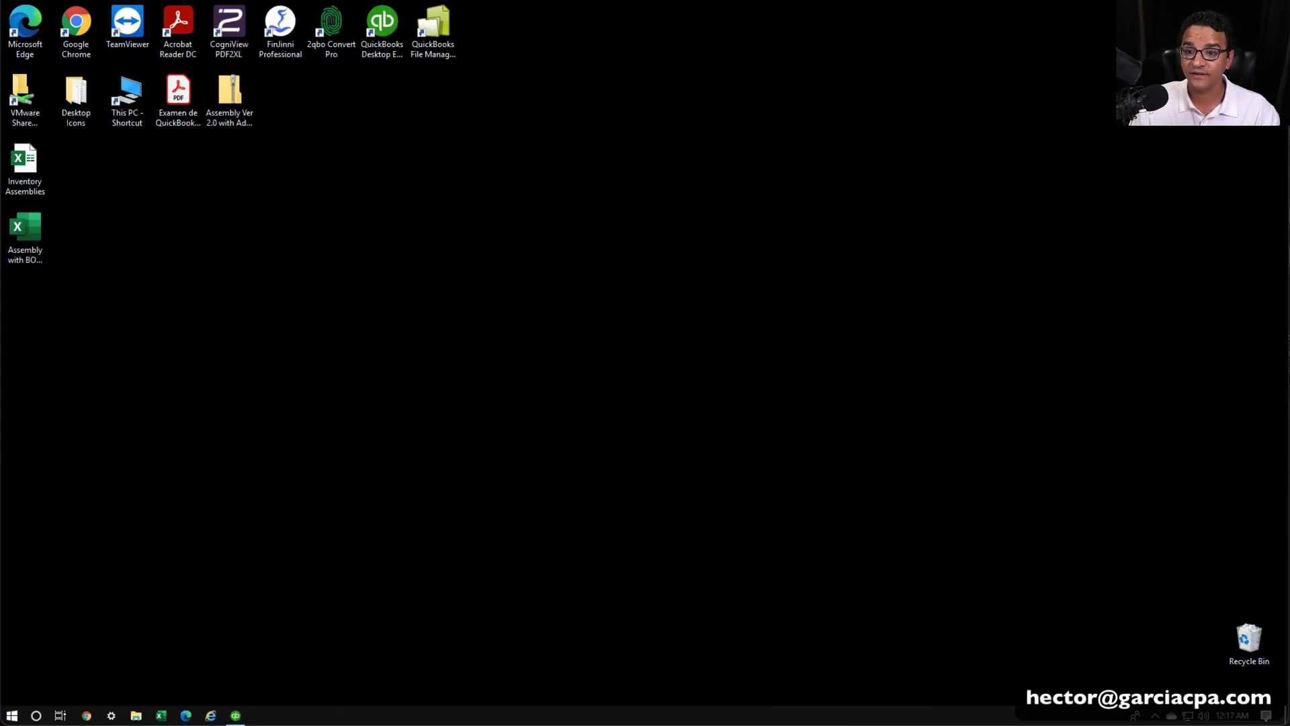
left_click(232, 107)
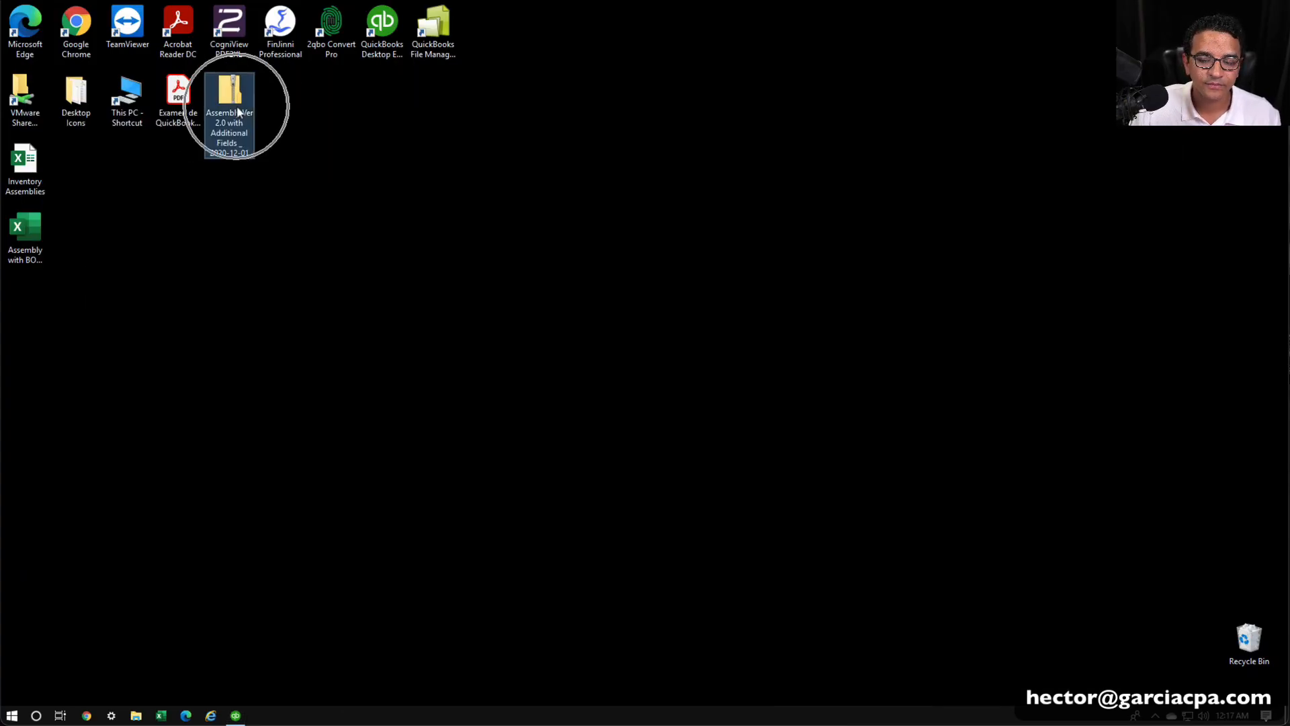
double_click(239, 112)
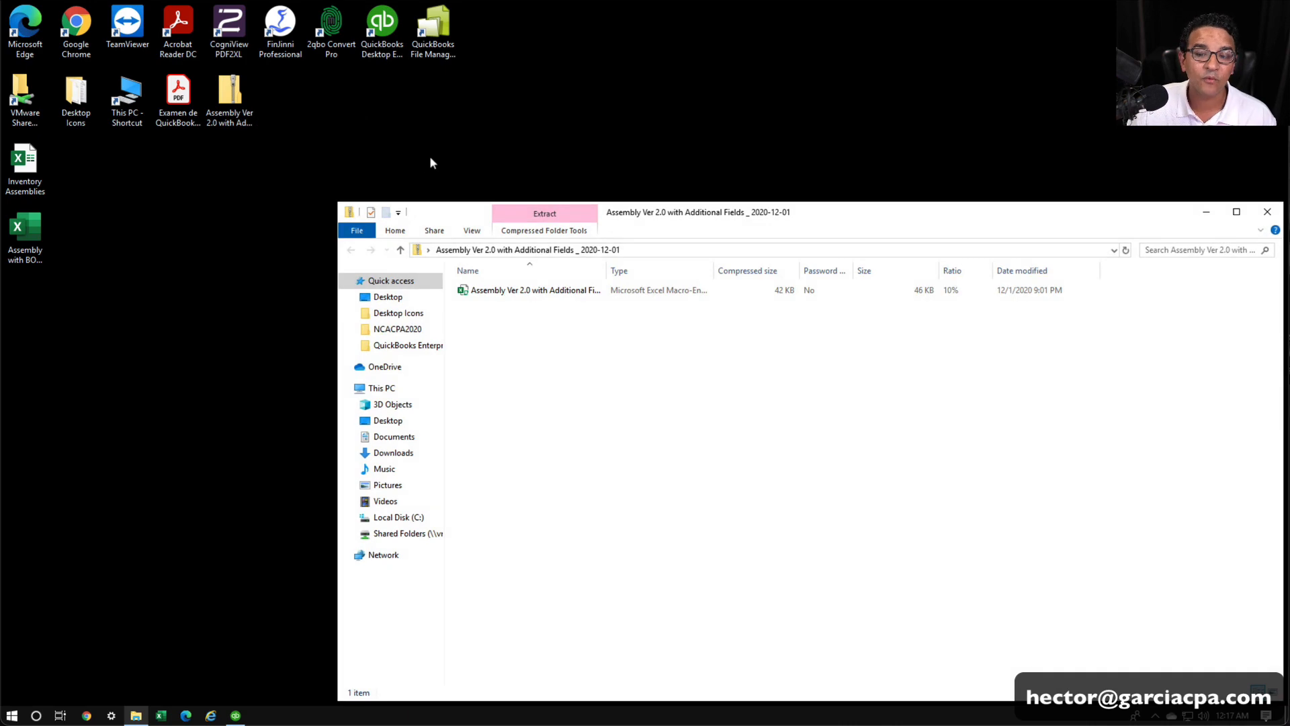
left_click(556, 290)
double_click(556, 290)
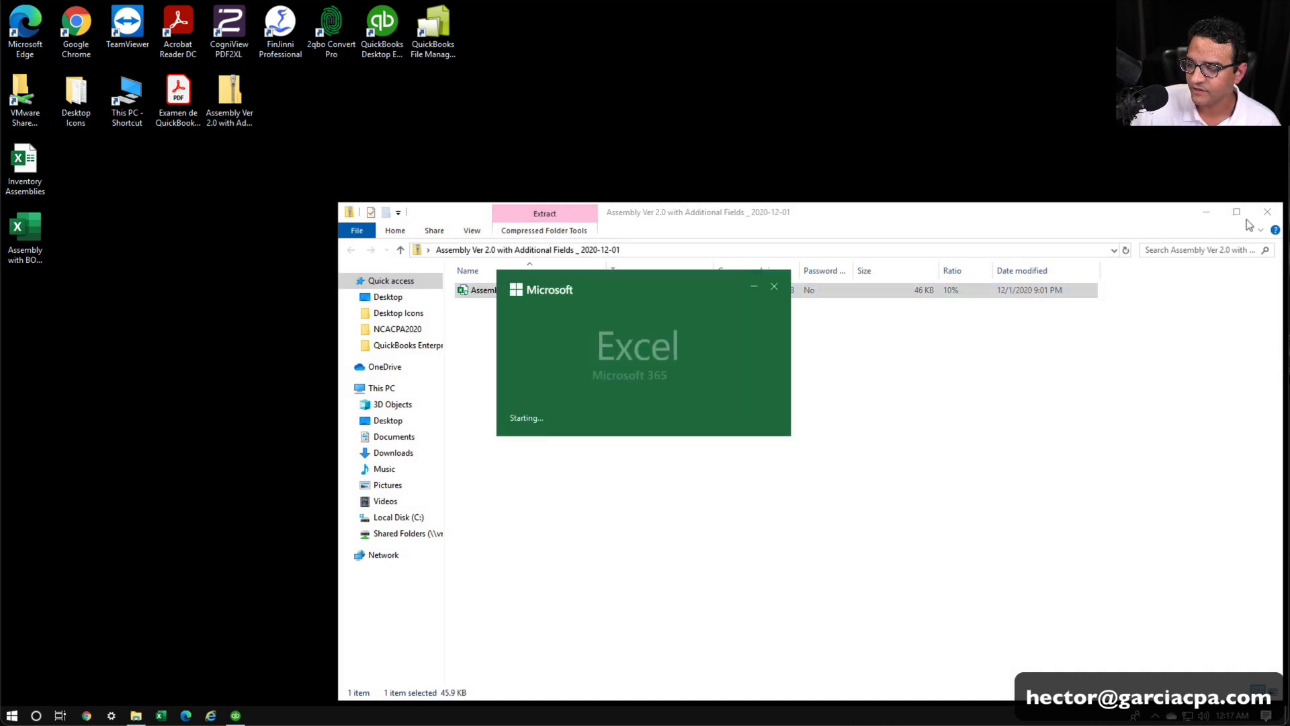
left_click(1267, 213)
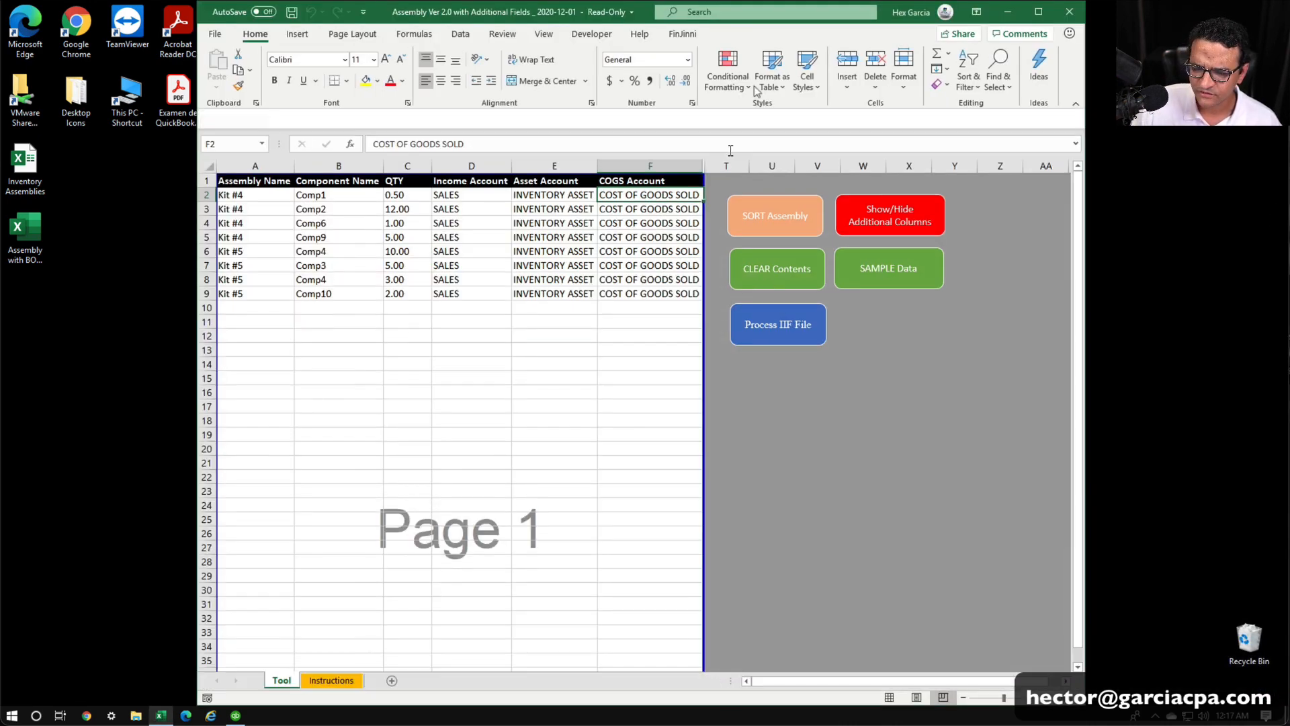
left_click(455, 119)
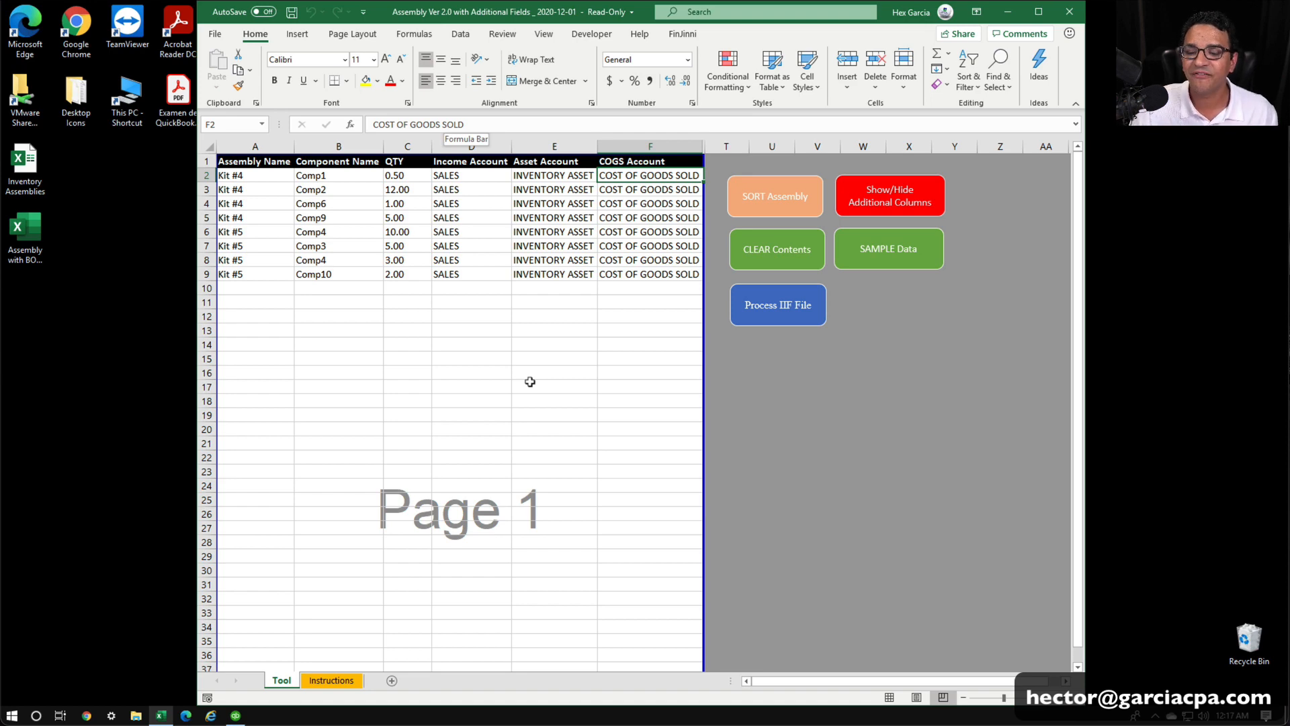
Clear all sample kit rows from the Tool sheet with its CLEAR Contents function, confirming the warning.
left_click(239, 174)
left_click_drag(238, 173, 699, 274)
right_click(626, 240)
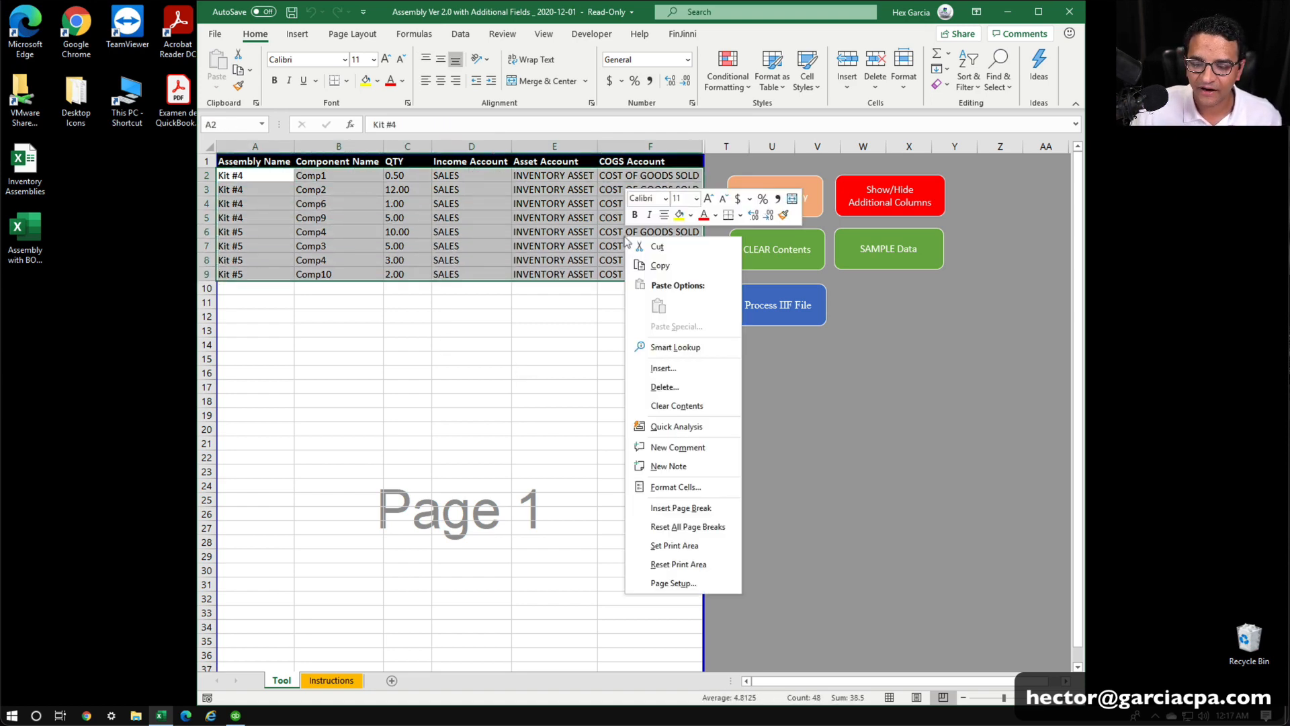
left_click(777, 261)
left_click(777, 261)
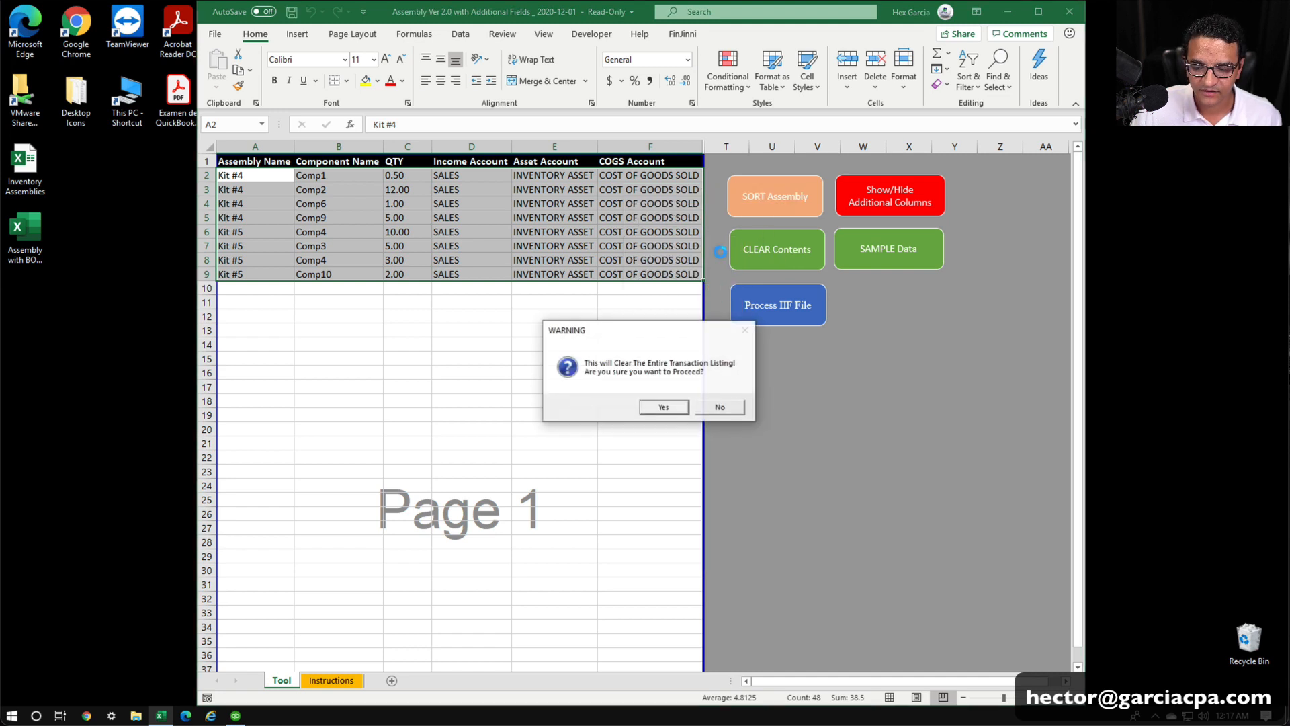
left_click(662, 406)
left_click(407, 287)
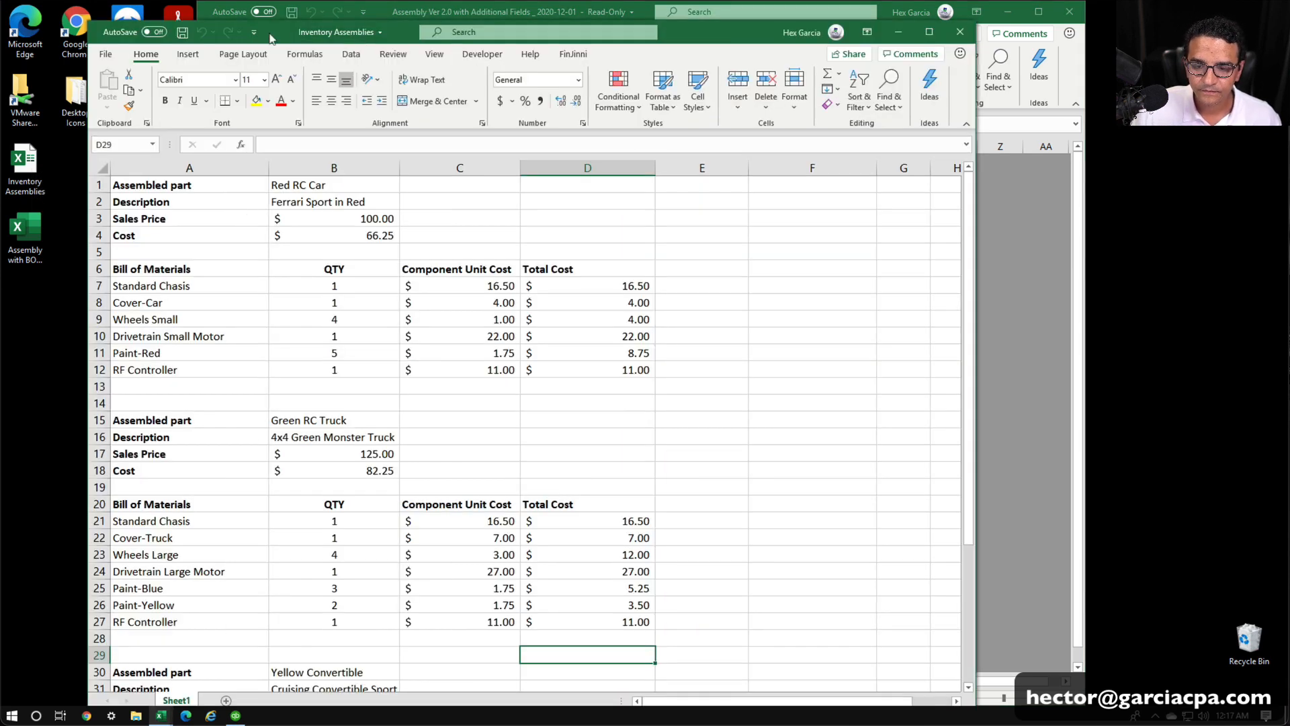
Arrange the Inventory Assemblies workbook beside the Tool sheet so its assembly data and the empty template columns are both visible.
left_click_drag(422, 39, 1174, 100)
left_click(957, 360)
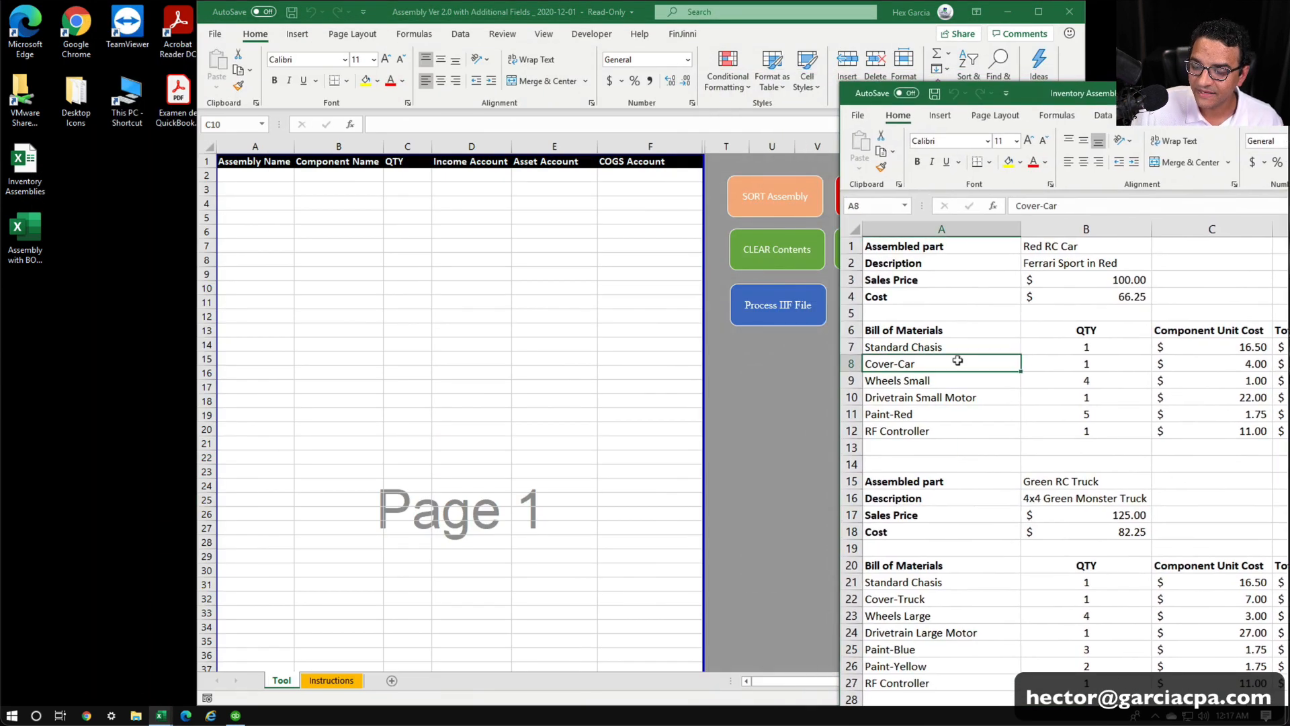
left_click(217, 217)
left_click(251, 174)
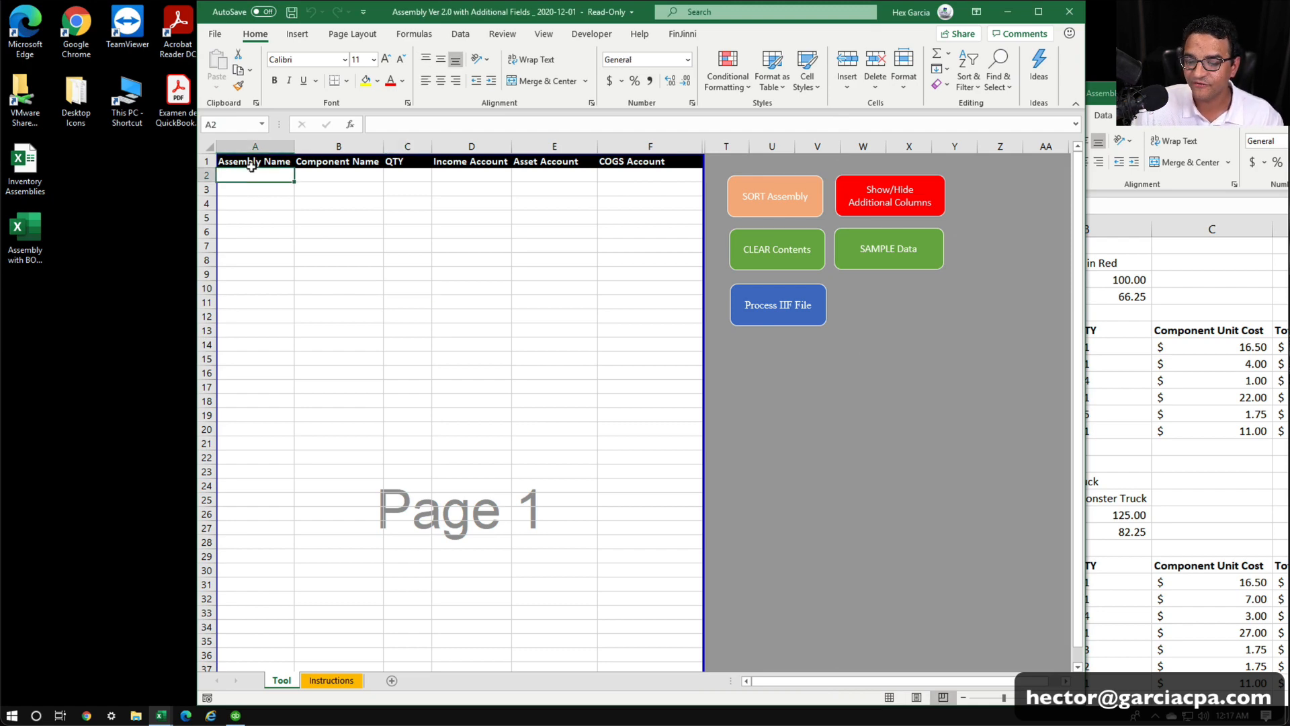
left_click(1099, 383)
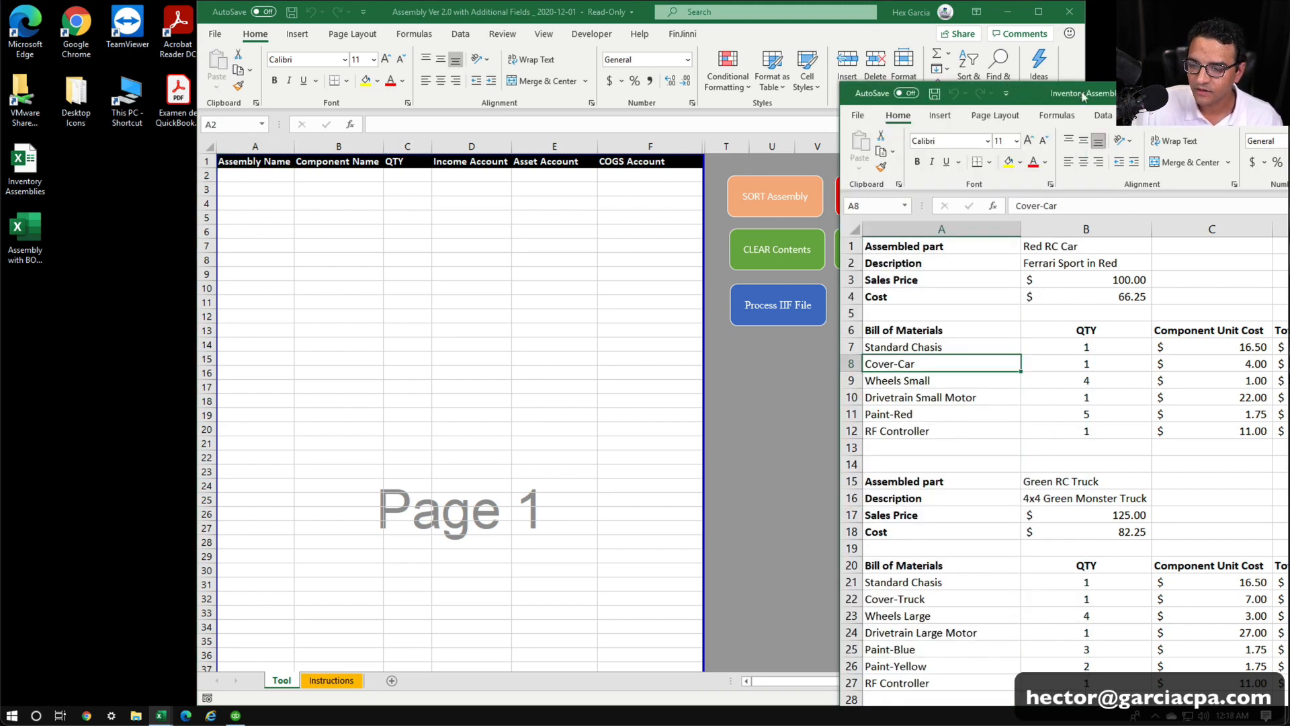
left_click_drag(1083, 94, 1067, 14)
Copy the assembled part name Red RC Car from the Inventory Assemblies workbook into the first Assembly Name cell of the Tool sheet.
left_click(1072, 216)
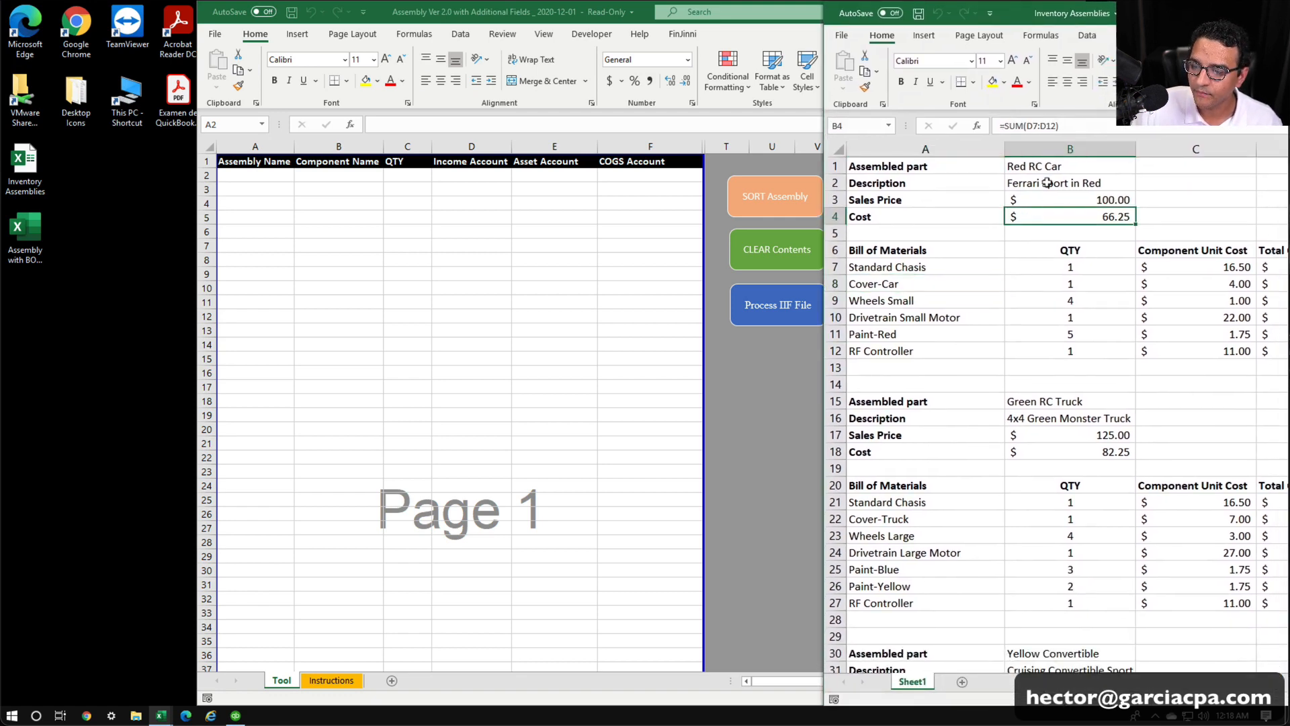
left_click(1045, 166)
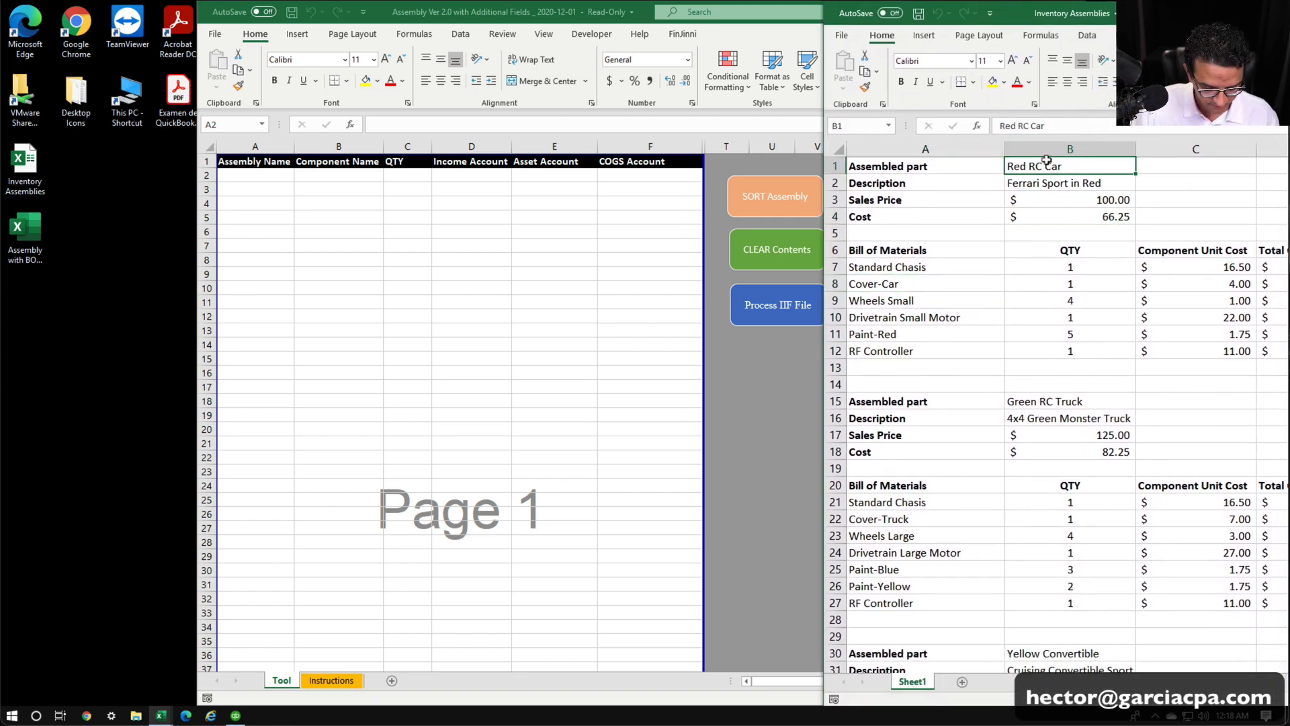
key("ctrl+c")
left_click(272, 174)
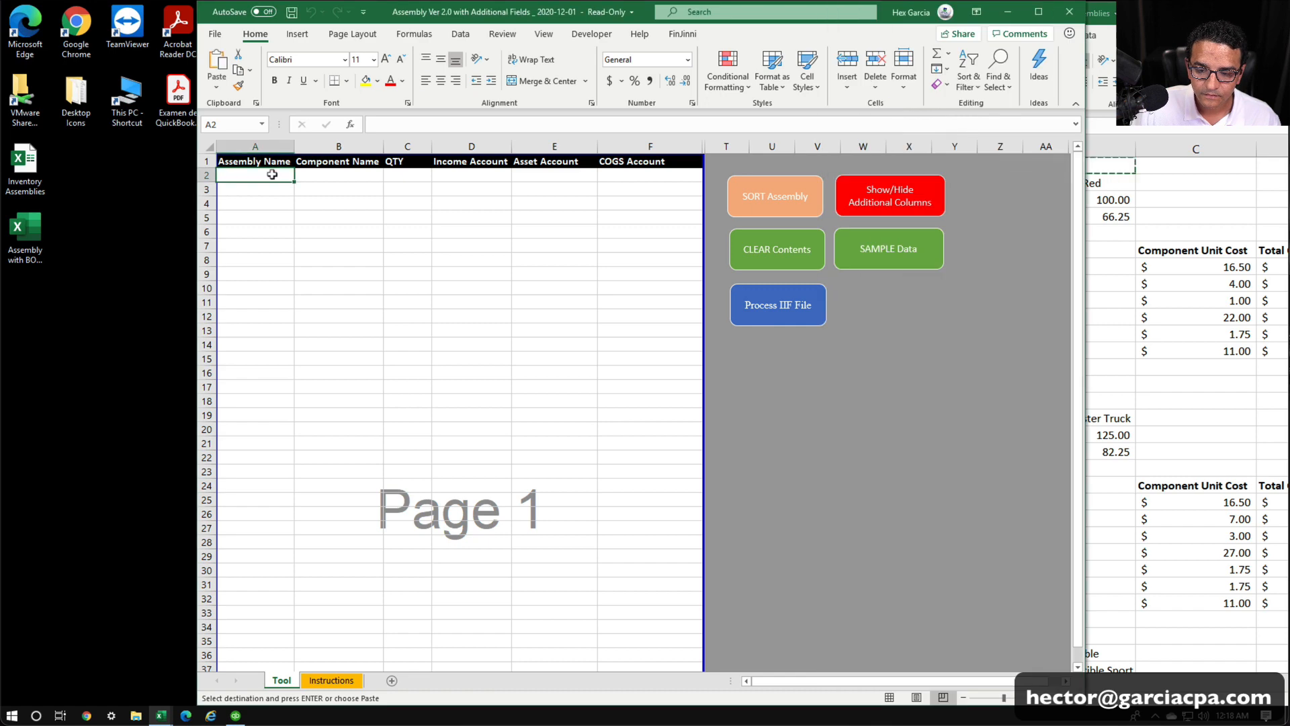
key("ctrl+v")
left_click(359, 218)
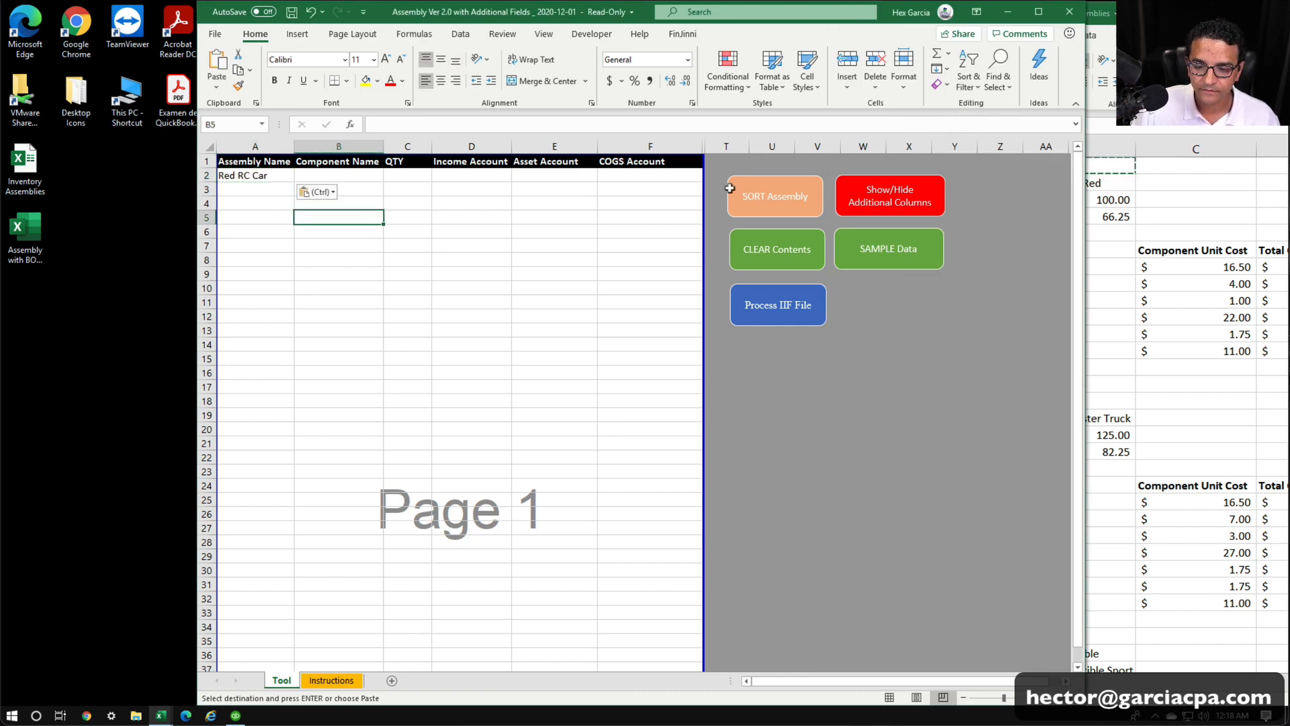
left_click(390, 218)
Copy the six Red RC Car component names, Standard Chasis through RF Controller, into the Tool sheet's Component Name column starting at row 2.
left_click(1246, 182)
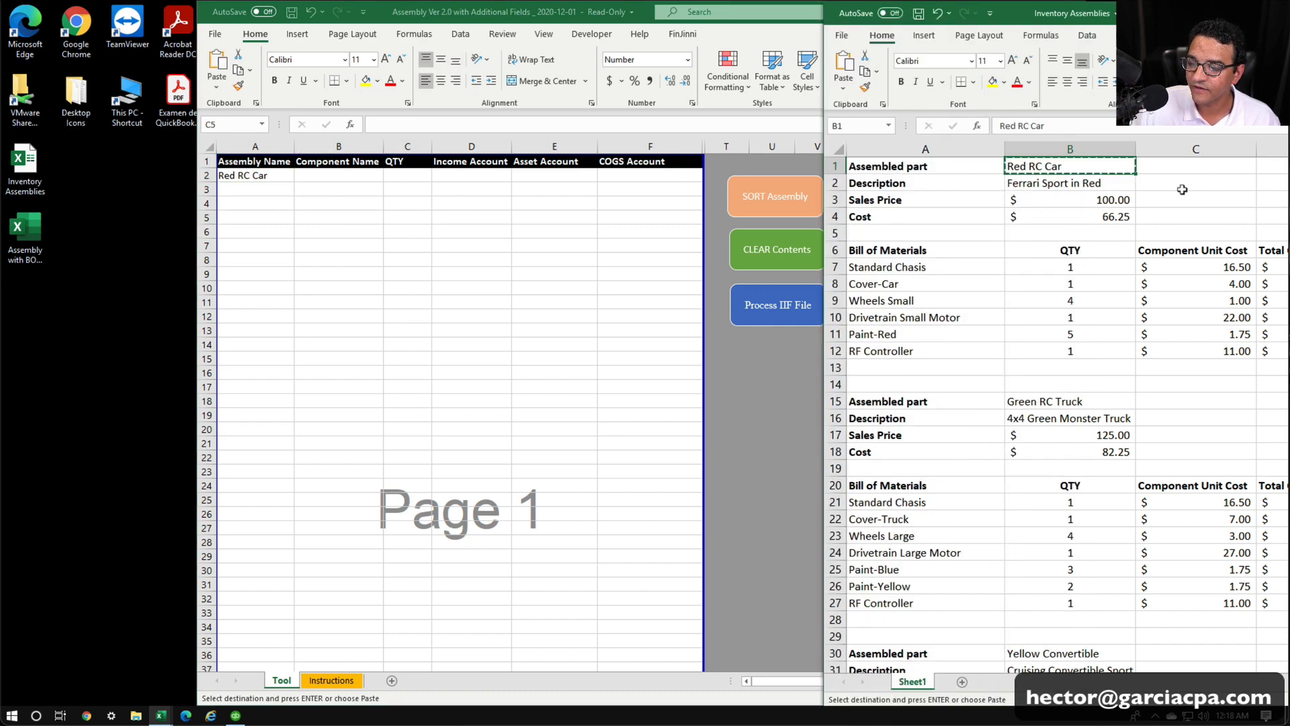
left_click_drag(907, 265, 909, 348)
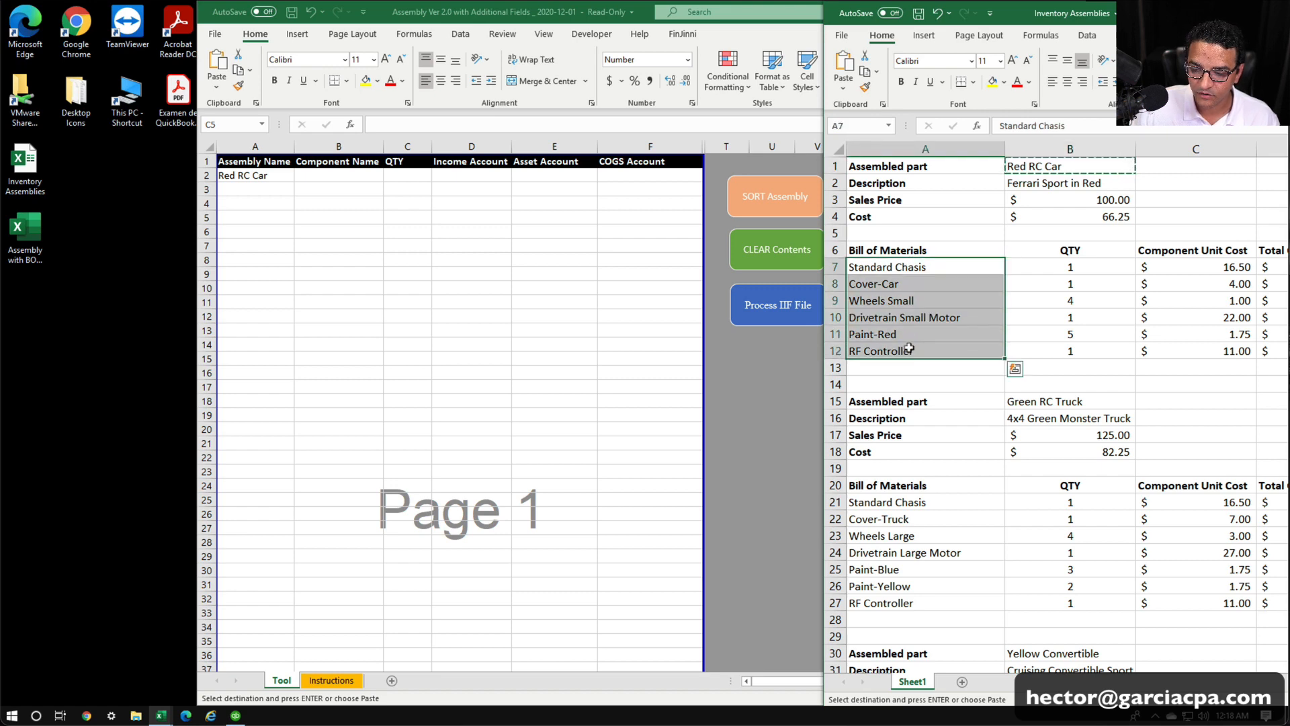
key("ctrl+q")
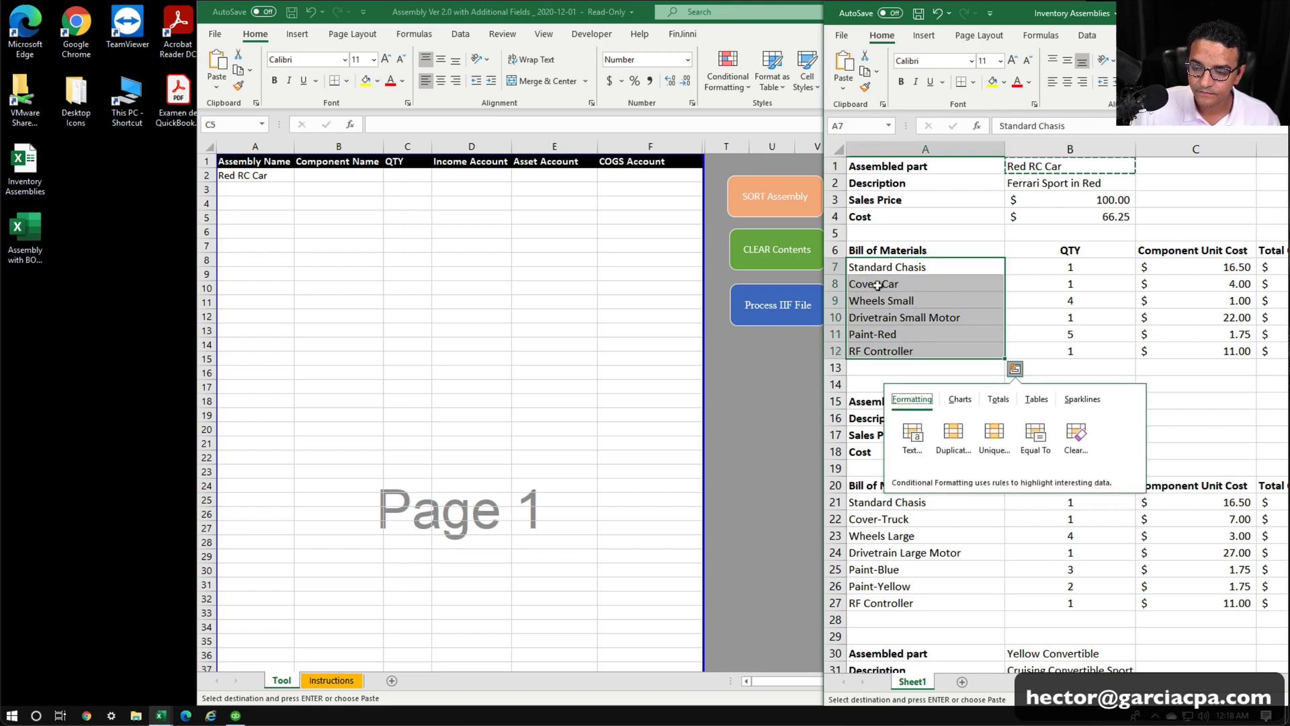
right_click(911, 288)
left_click(917, 320)
left_click(320, 173)
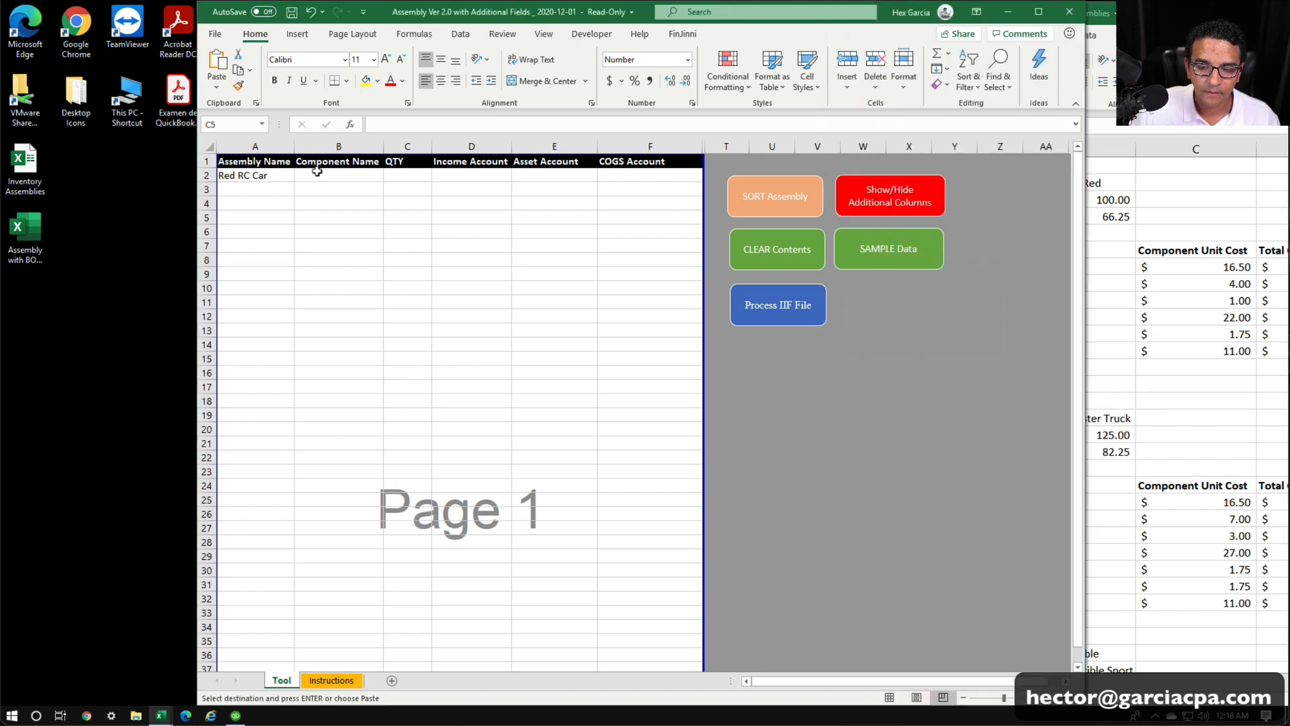
key("ctrl+v")
left_click_drag(516, 214, 498, 214)
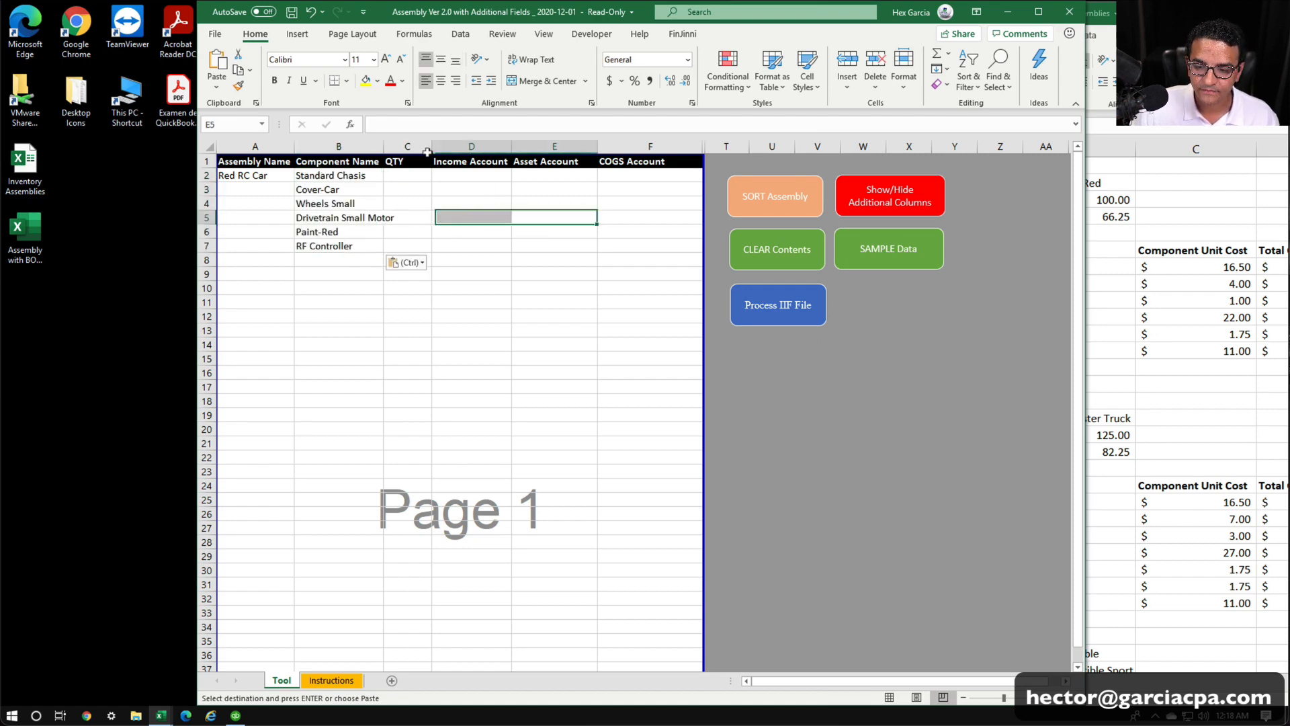
Copy the Red RC Car bill of materials quantities into the Tool sheet's QTY column beside their components.
left_click(414, 173)
left_click(1100, 287)
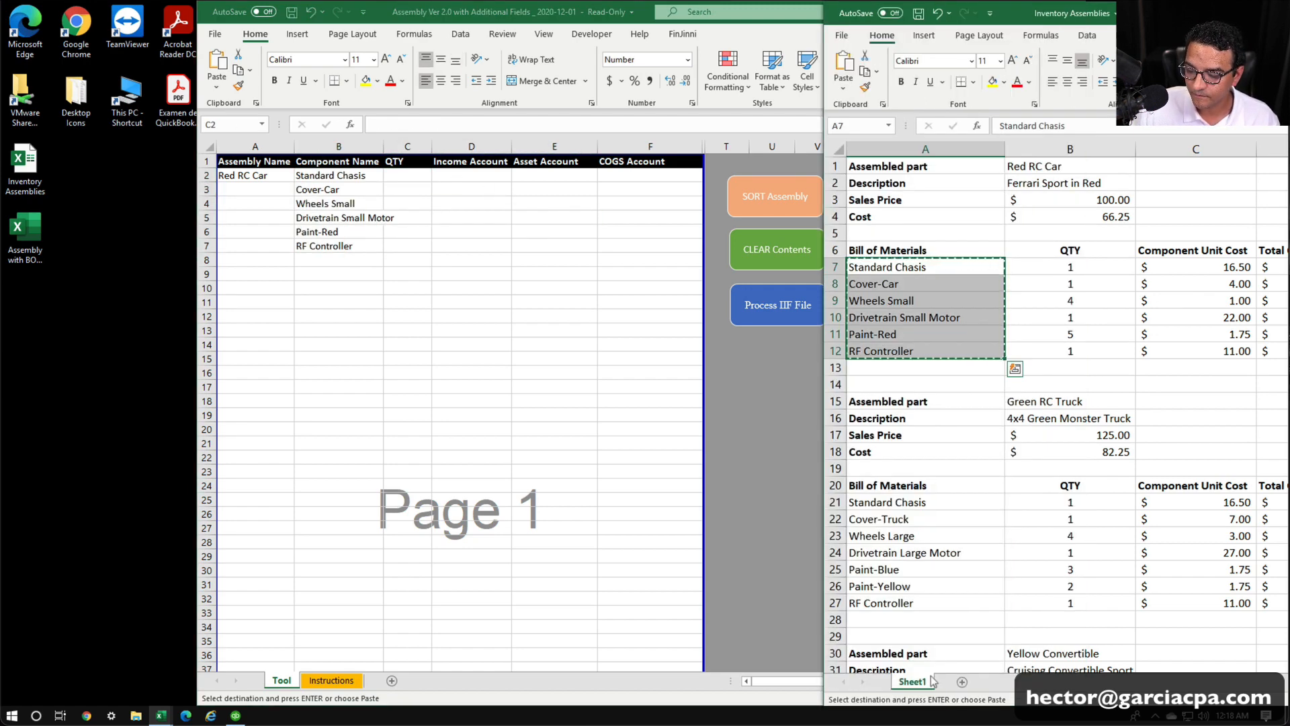
left_click_drag(1068, 267, 1070, 348)
key("ctrl+c")
left_click(398, 169)
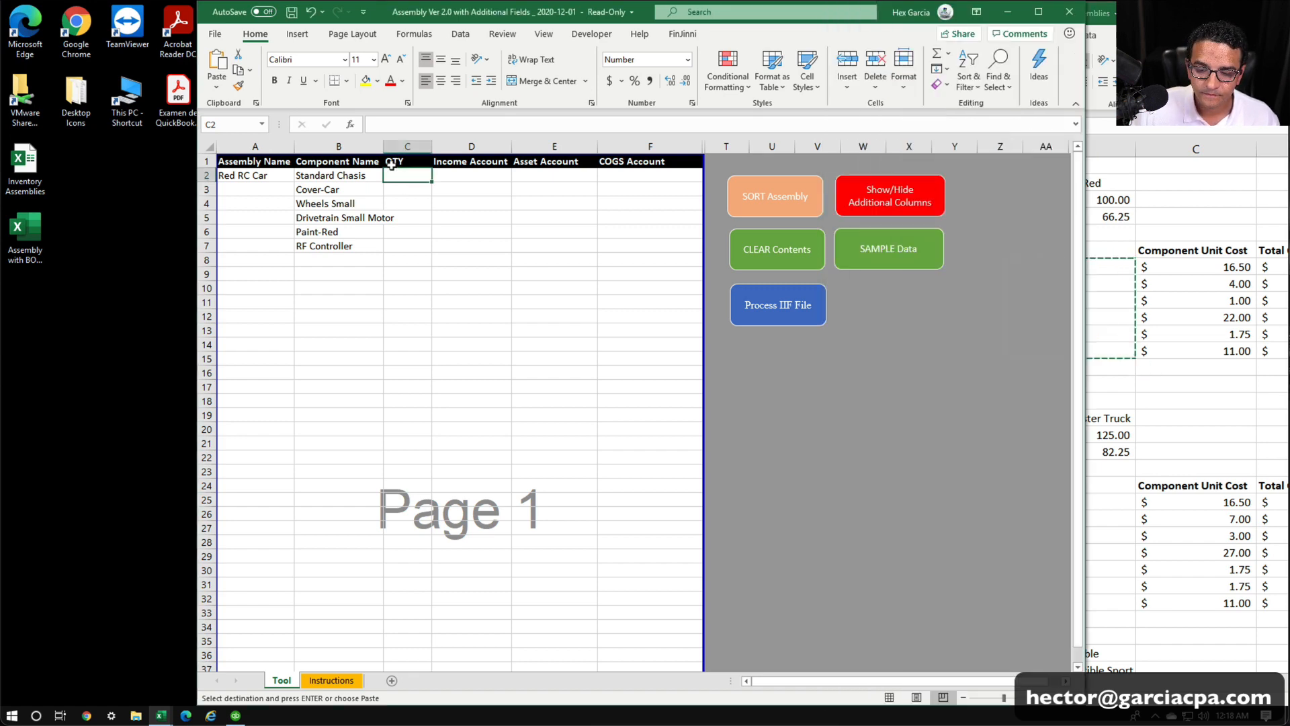
key("ctrl+v")
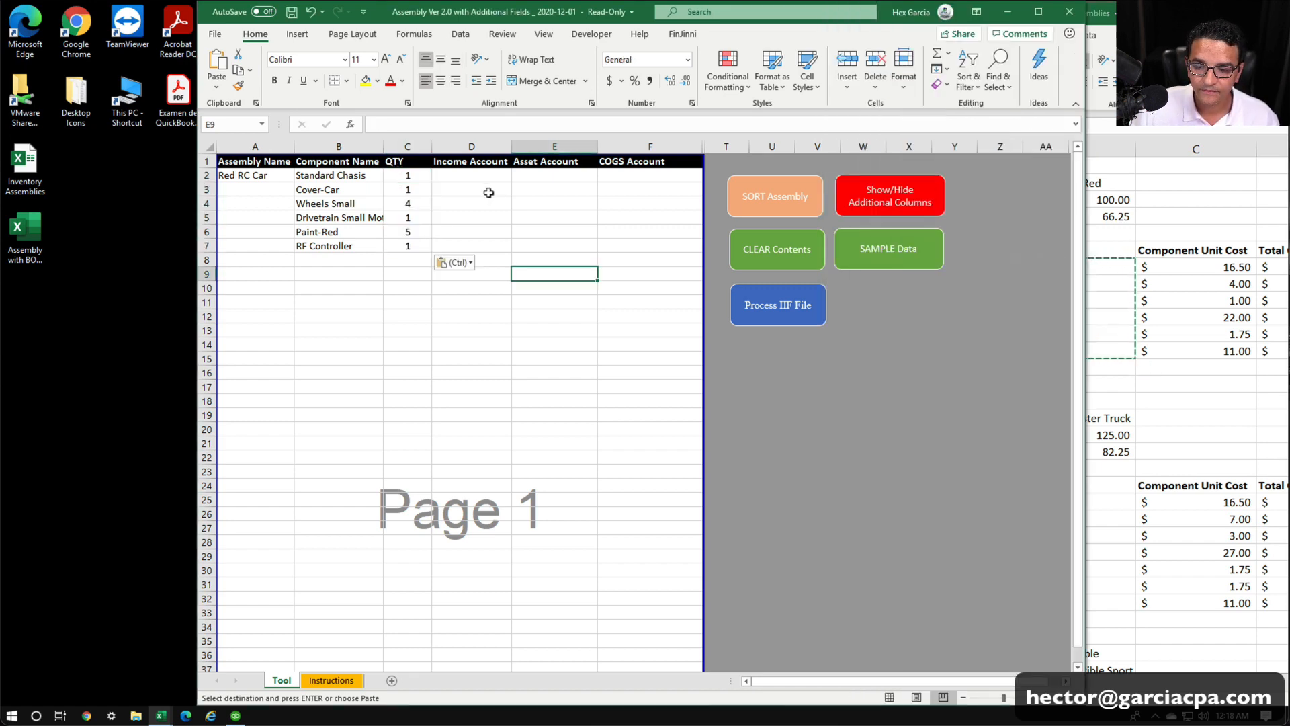
Switch to QuickBooks and look up the SALES income account name in the Chart of Accounts for the template's account columns.
left_click(475, 173)
left_click(542, 173)
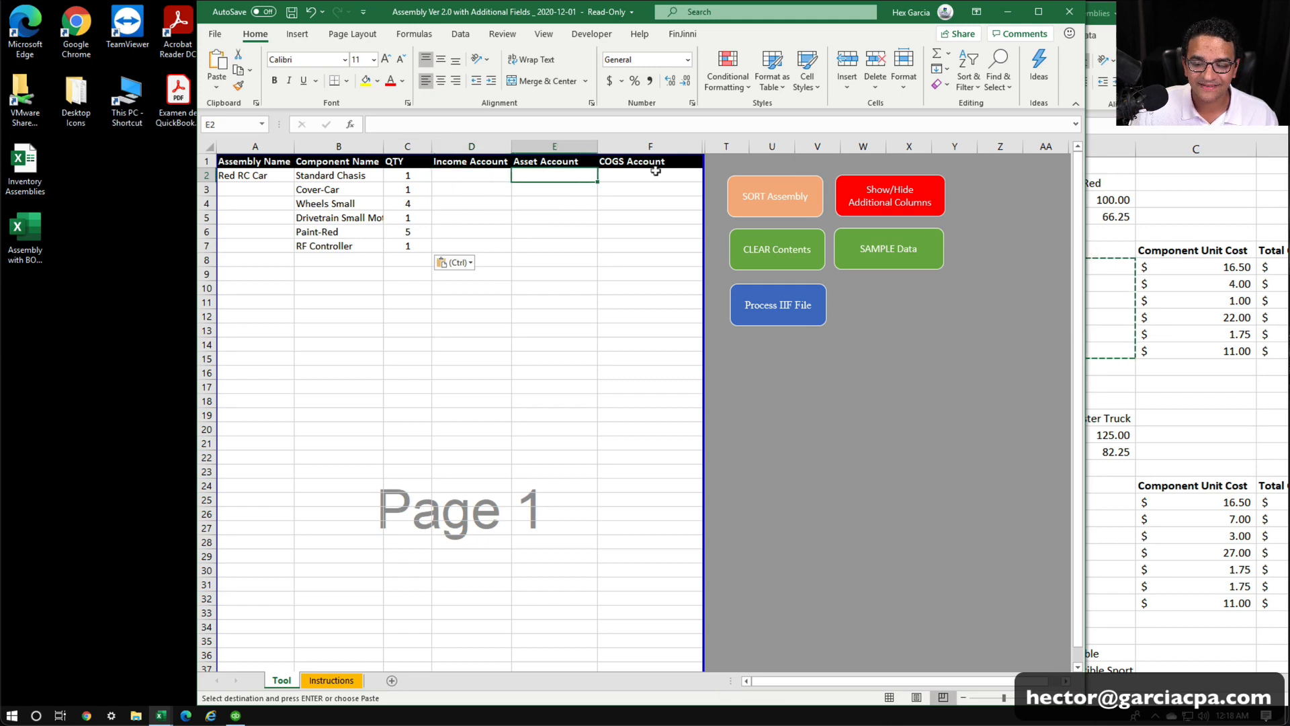
left_click(656, 172)
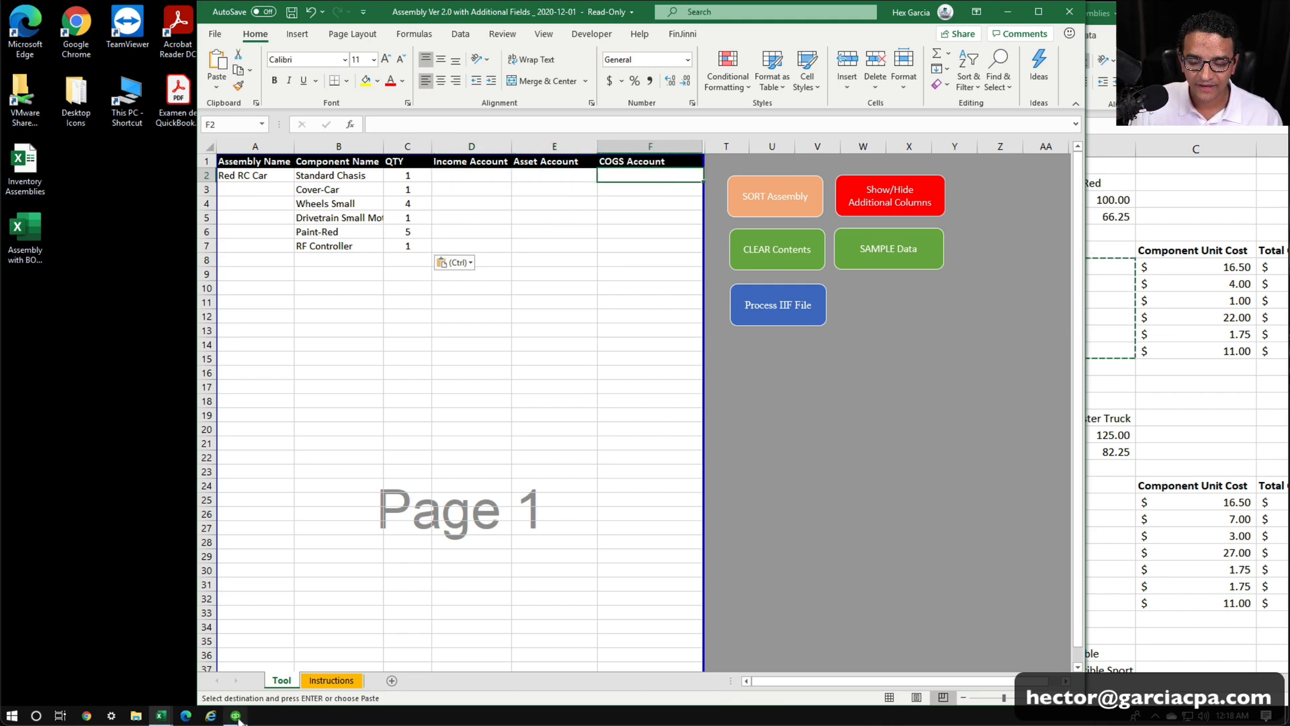
mouse_move(235, 715)
left_click(268, 616)
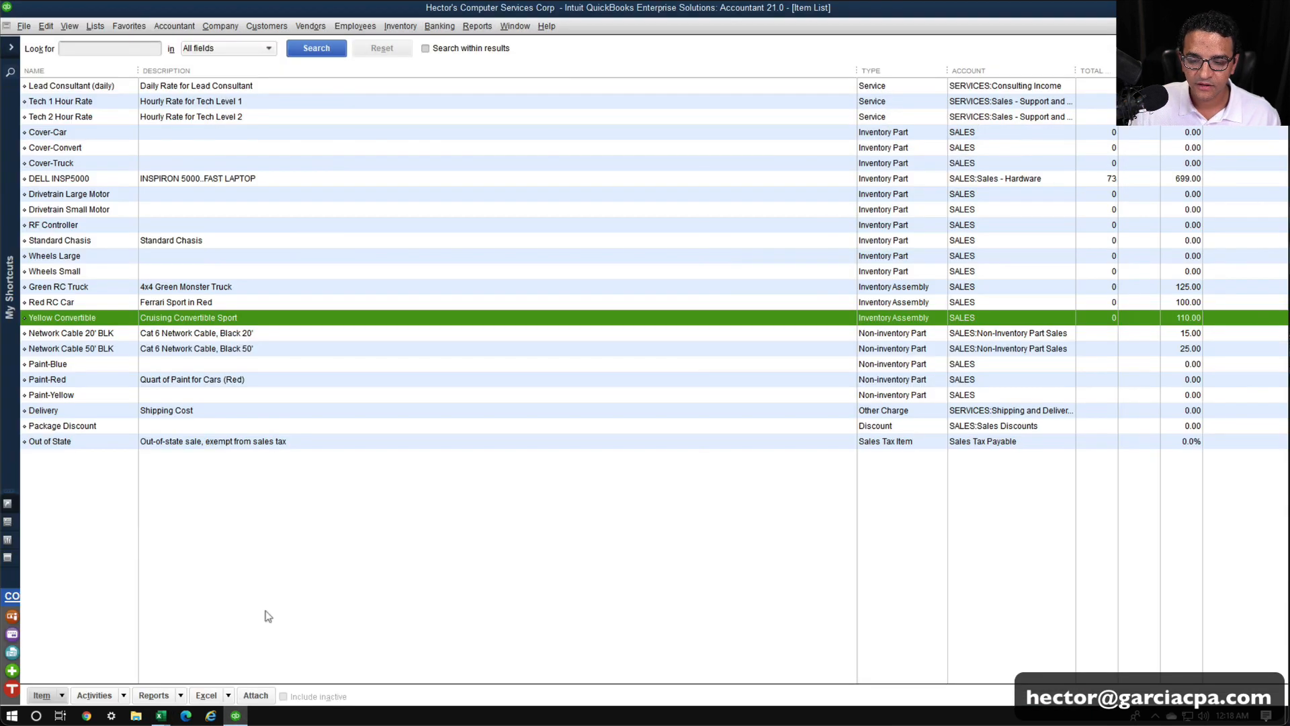
left_click(94, 27)
left_click(104, 45)
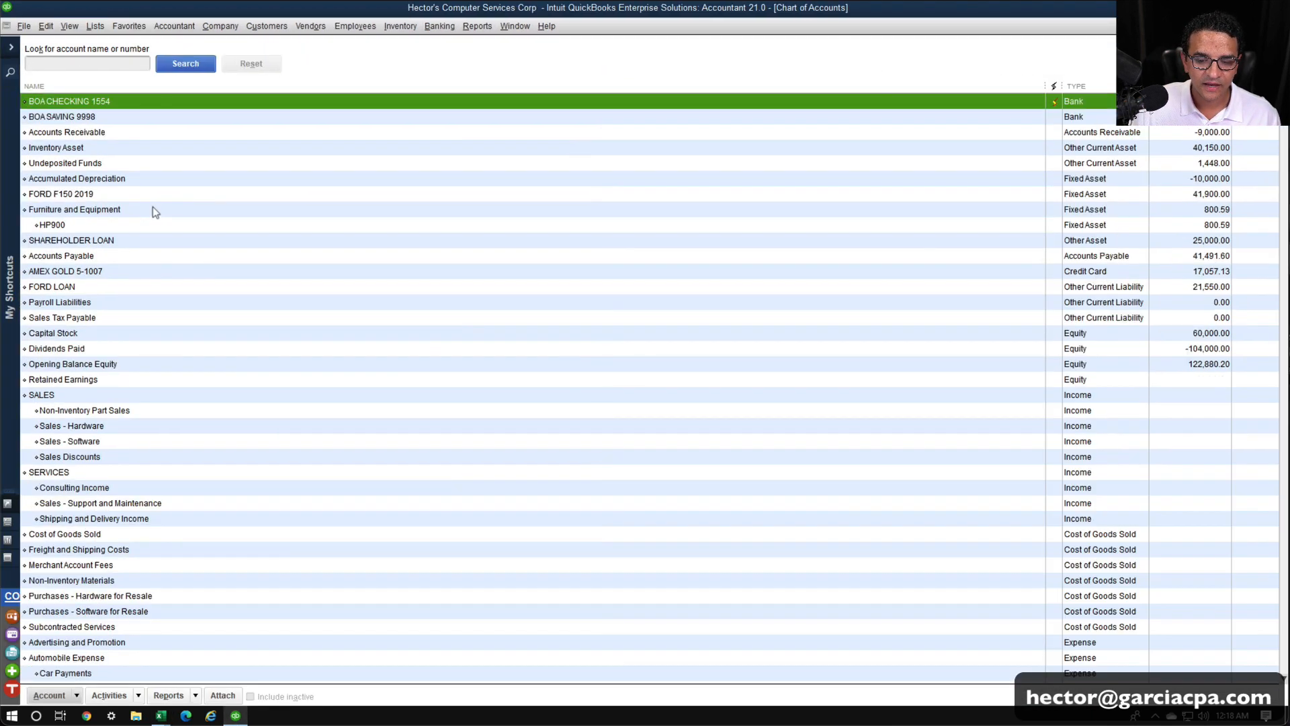
left_click(59, 384)
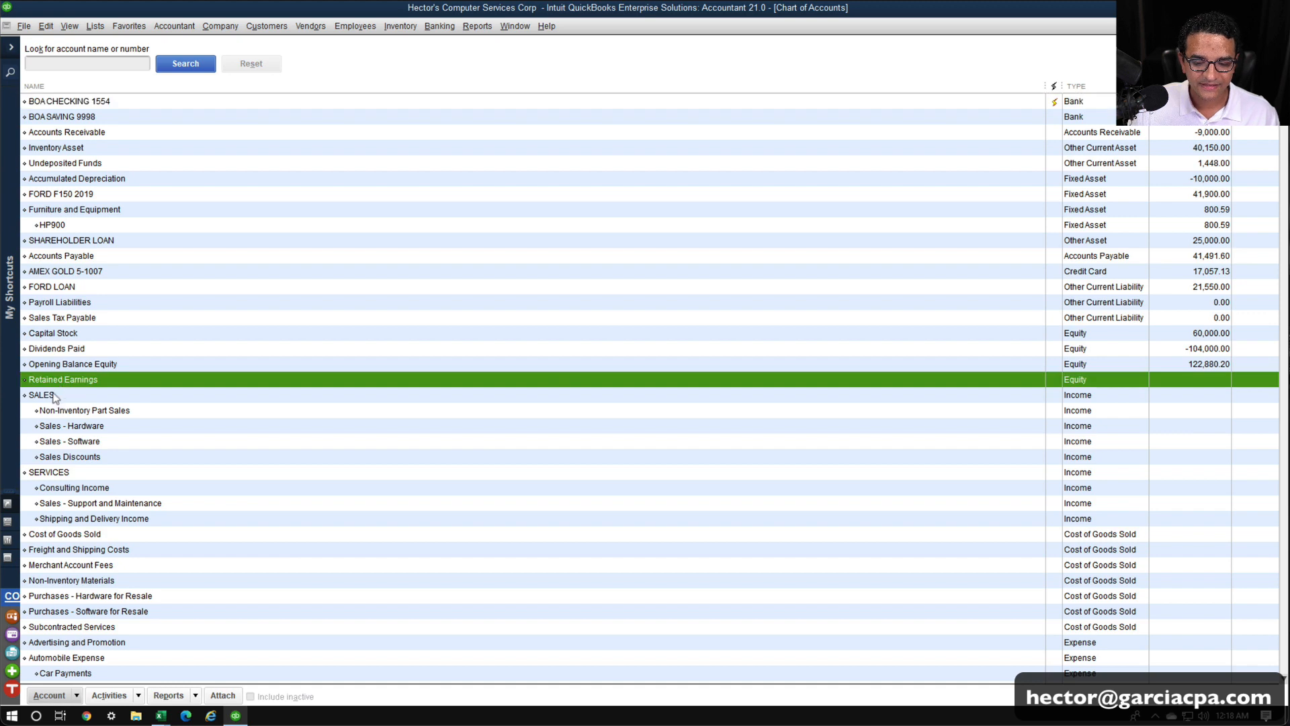
left_click(59, 395)
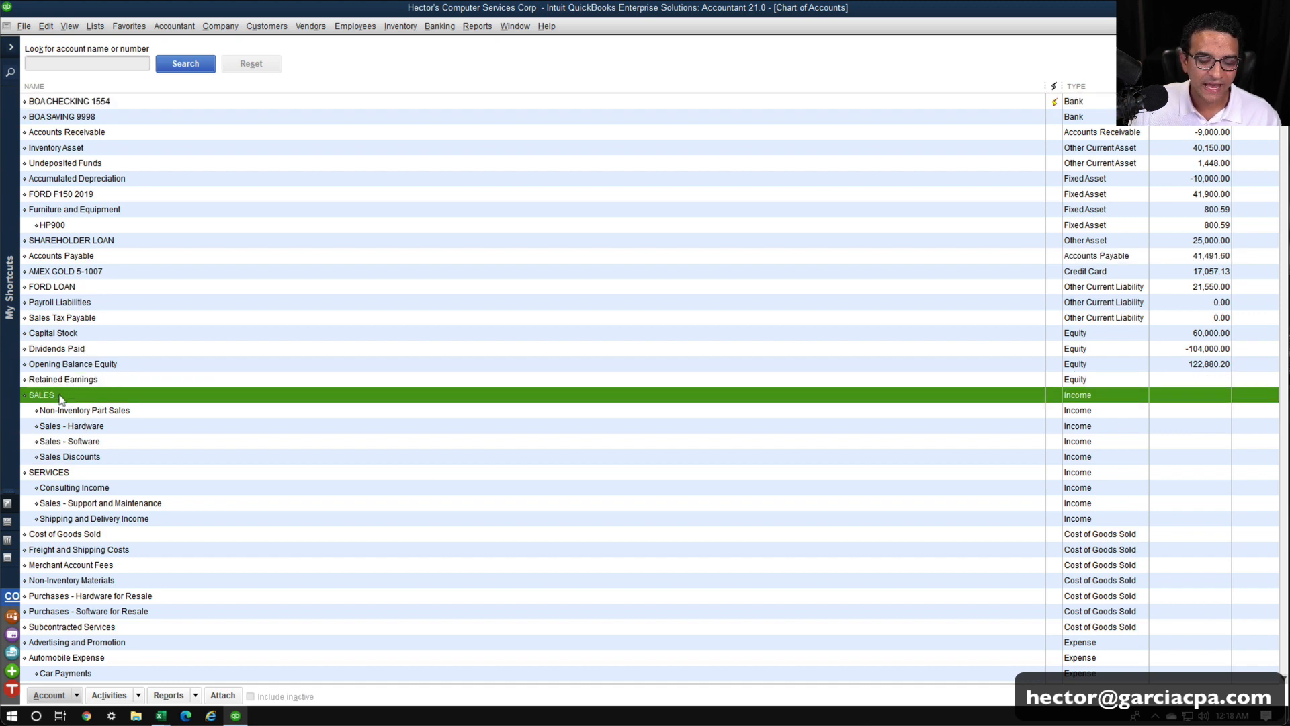
In Excel's Tool sheet, enter SALES under Income Account, COST OF GOODS SOLD under Asset Account and INVENTORY ASSET under COGS Account in row 2.
left_click(160, 715)
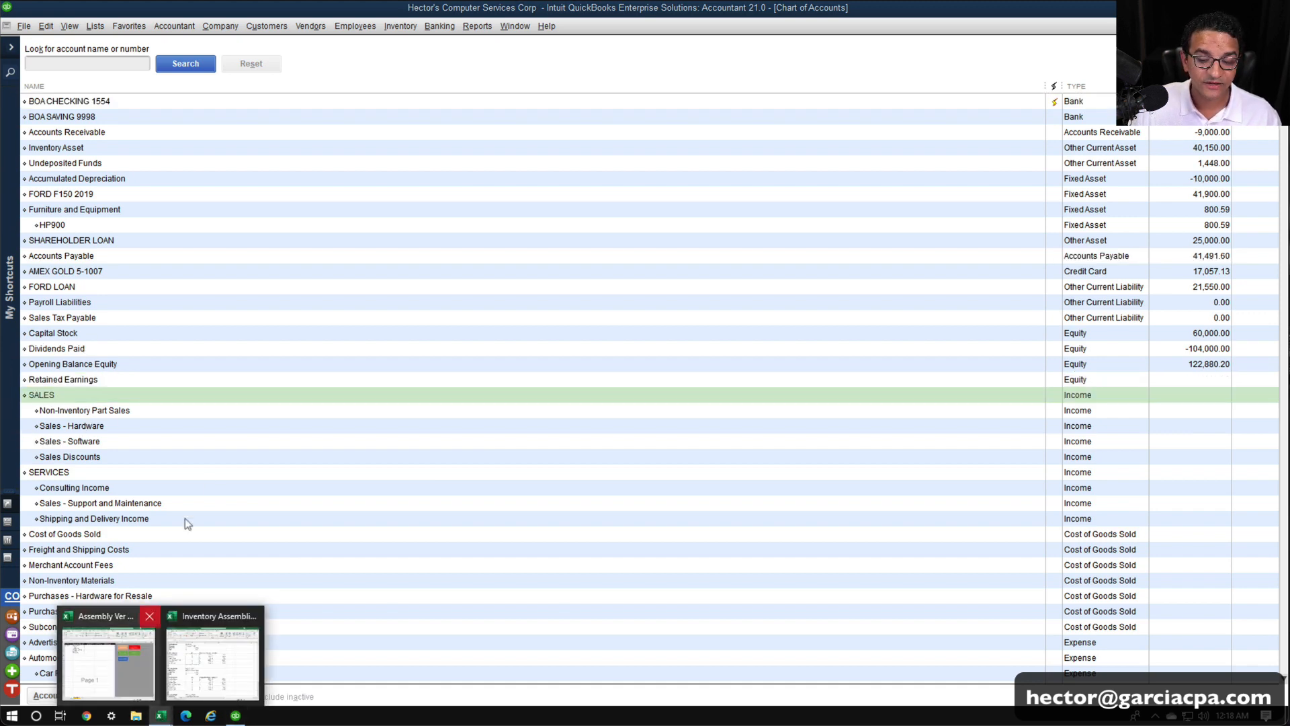
left_click(124, 655)
left_click(476, 176)
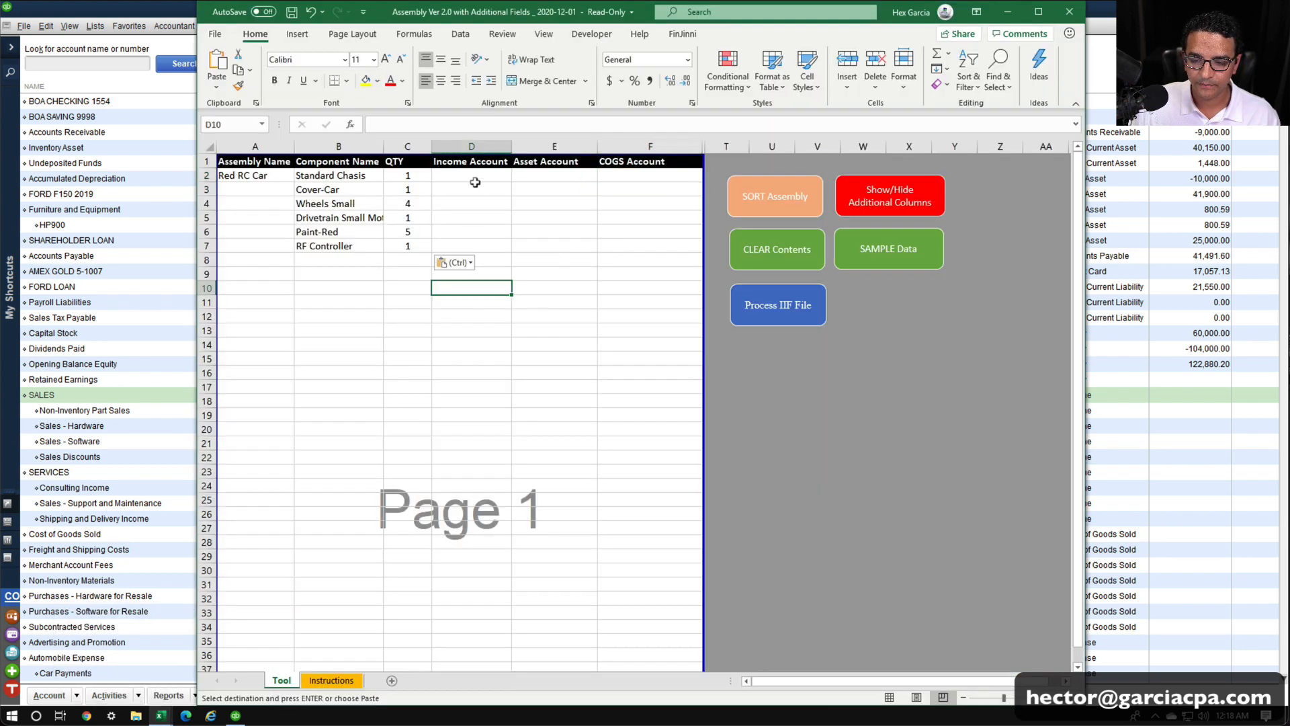
type("SALES")
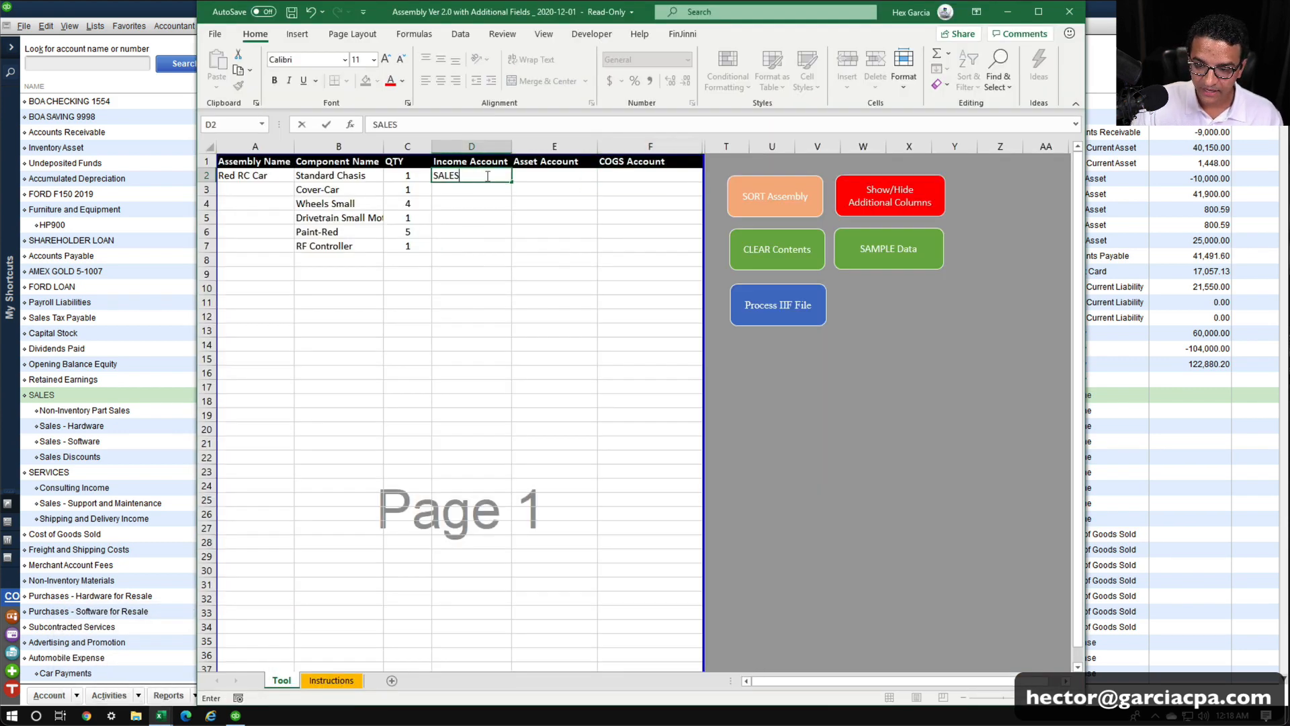
key("Tab")
type("C")
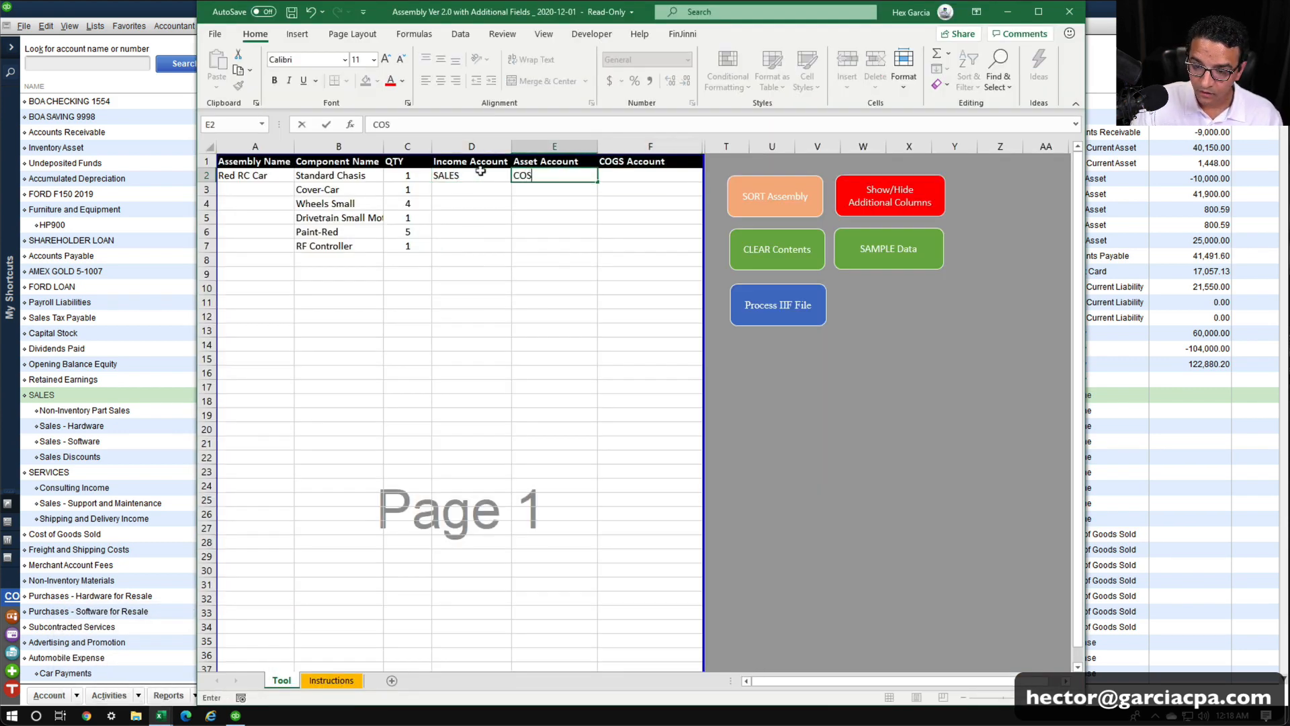
type("OST OF GOOD")
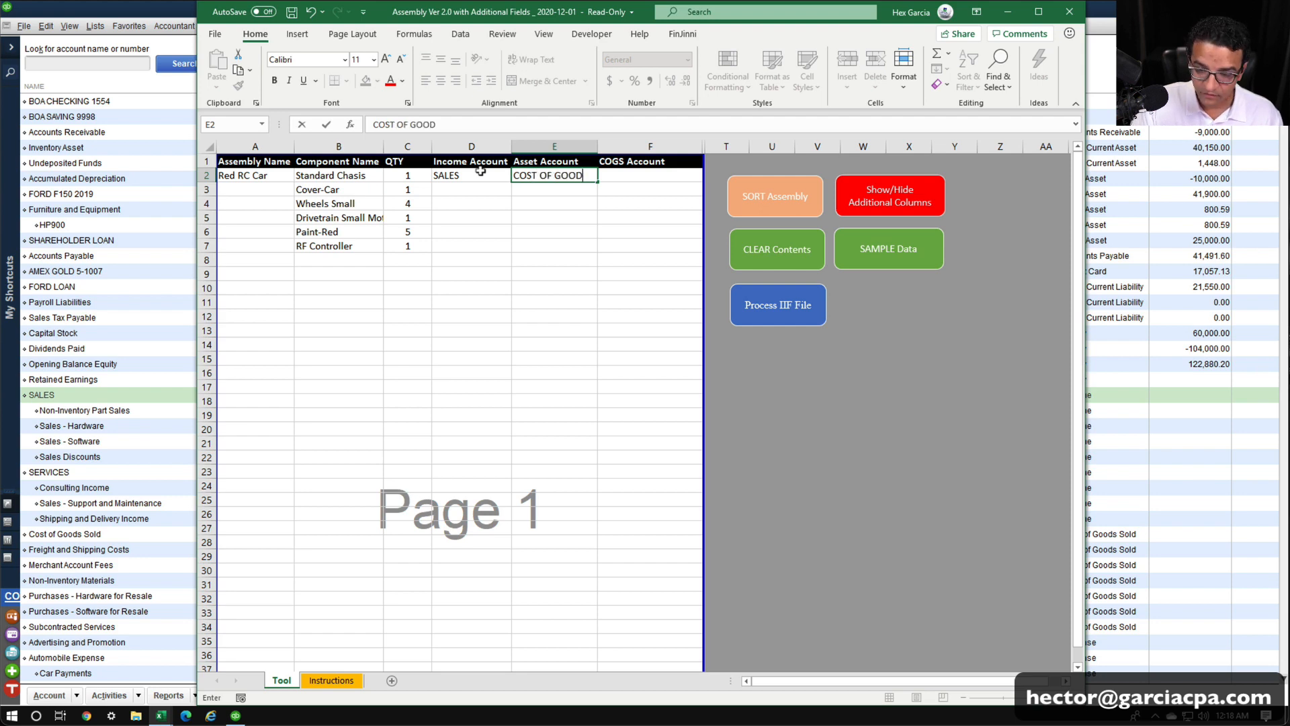
type("S SOLD")
key("Tab")
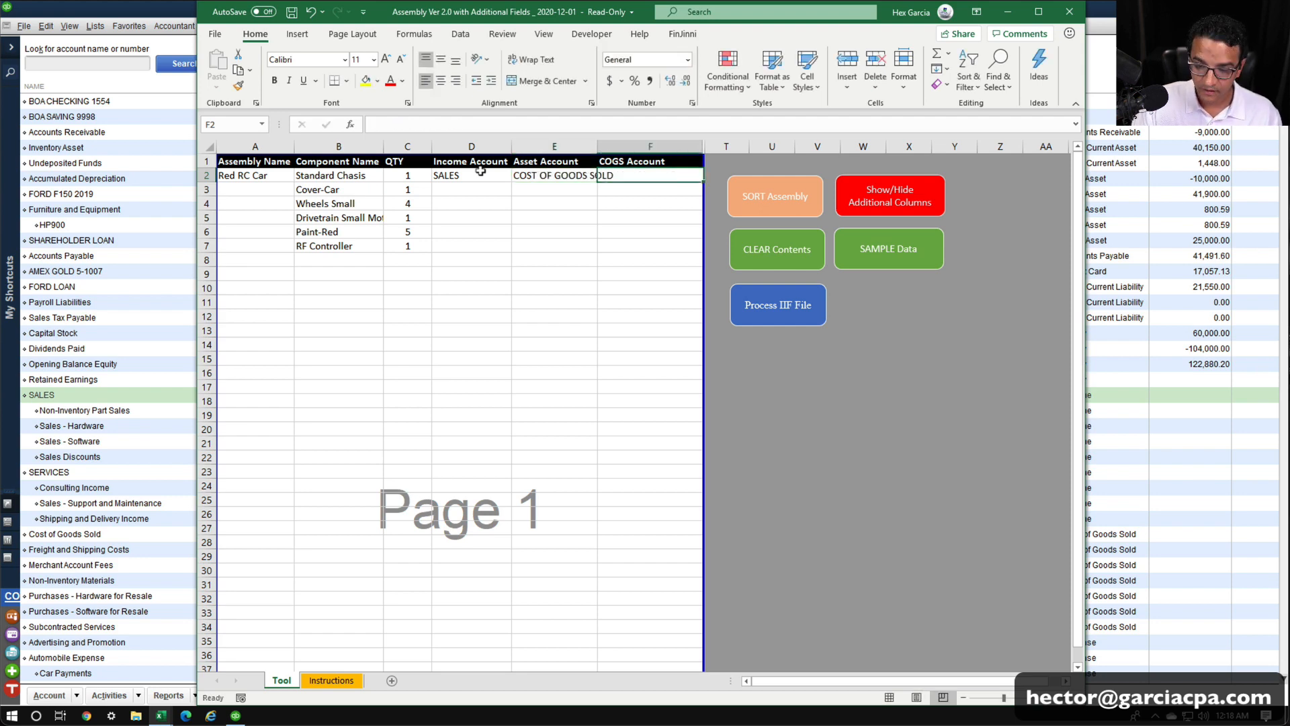
type("INVENTORY")
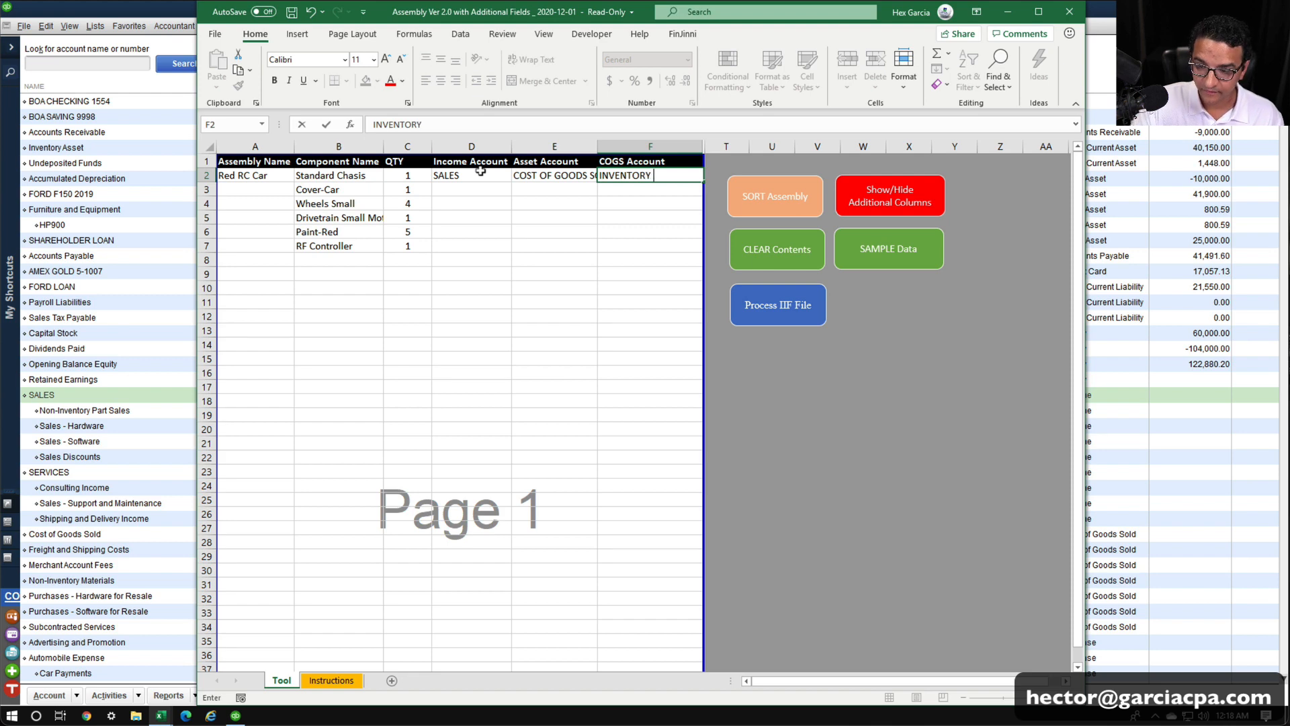
type(" ASSET")
key("Return")
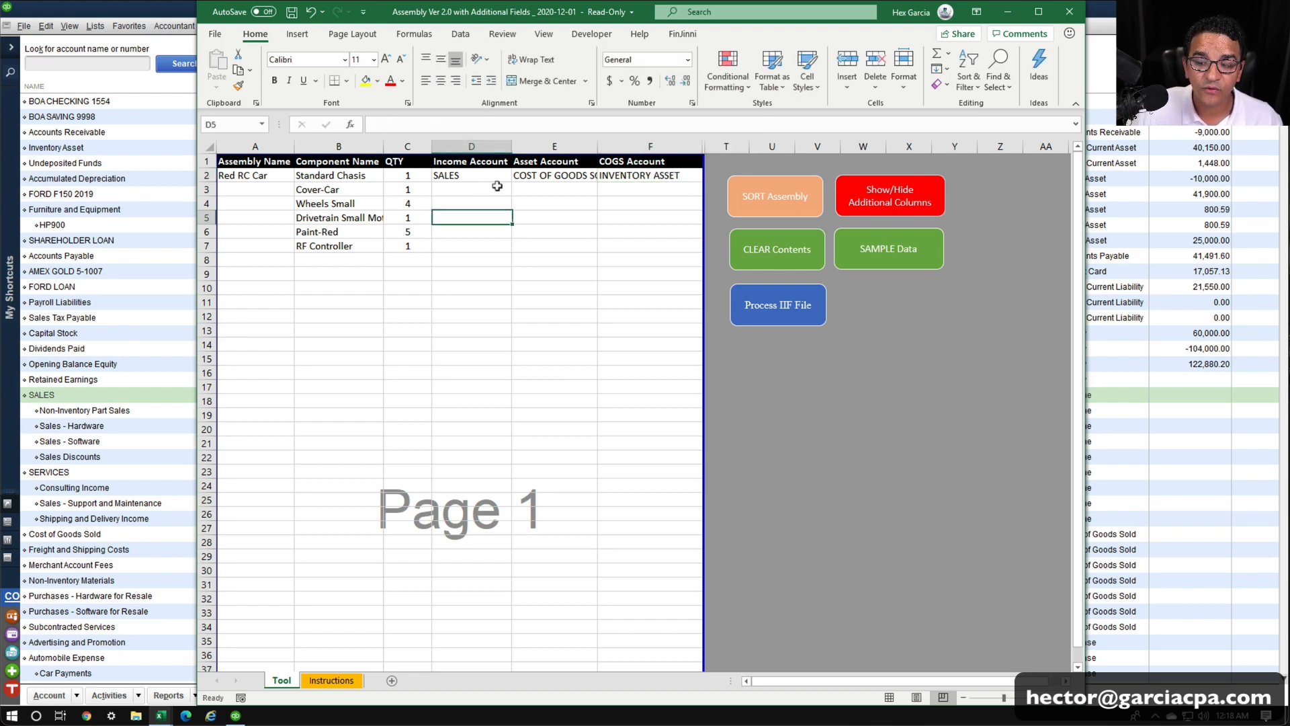
Autofit the Income Account, Asset Account and COGS Account columns to their contents.
left_click_drag(478, 146, 590, 137)
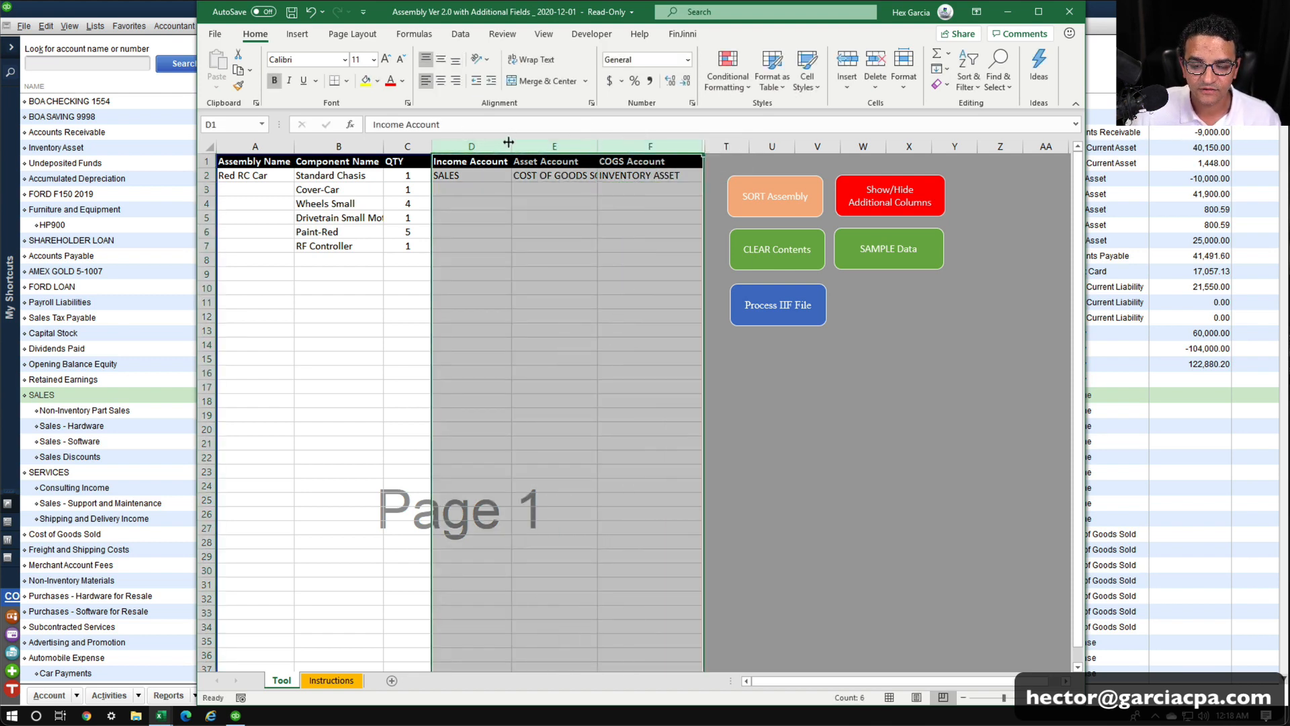
double_click(512, 145)
left_click(542, 264)
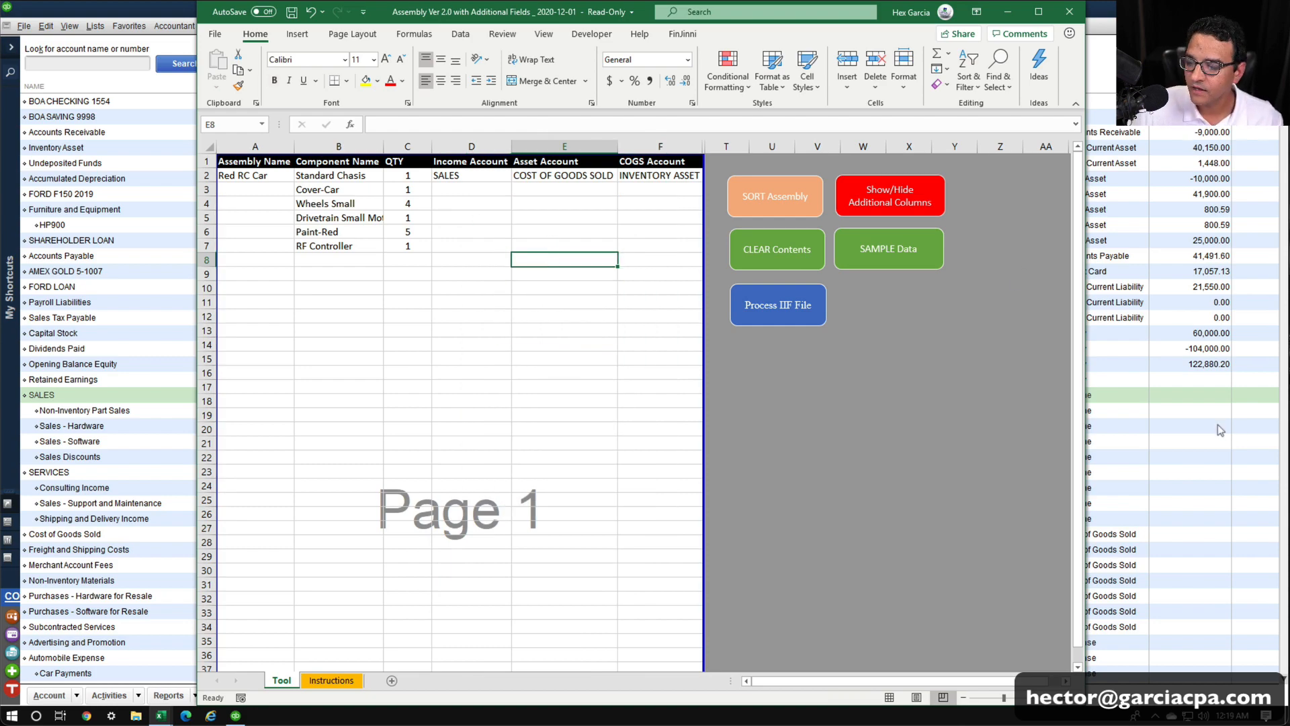
Rearrange the two workbooks so the Inventory Assemblies data sits to the left of the Tool sheet, and make the Inventory Assemblies workbook active.
left_click(163, 716)
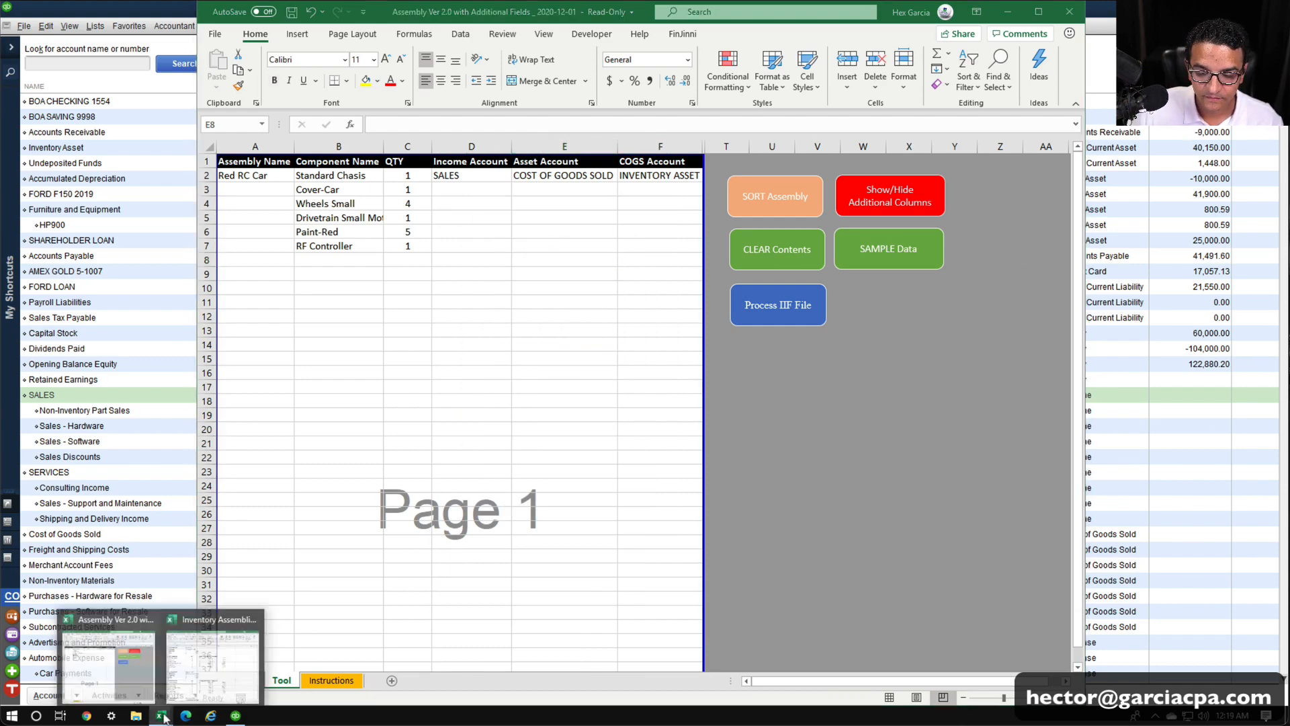
left_click(108, 658)
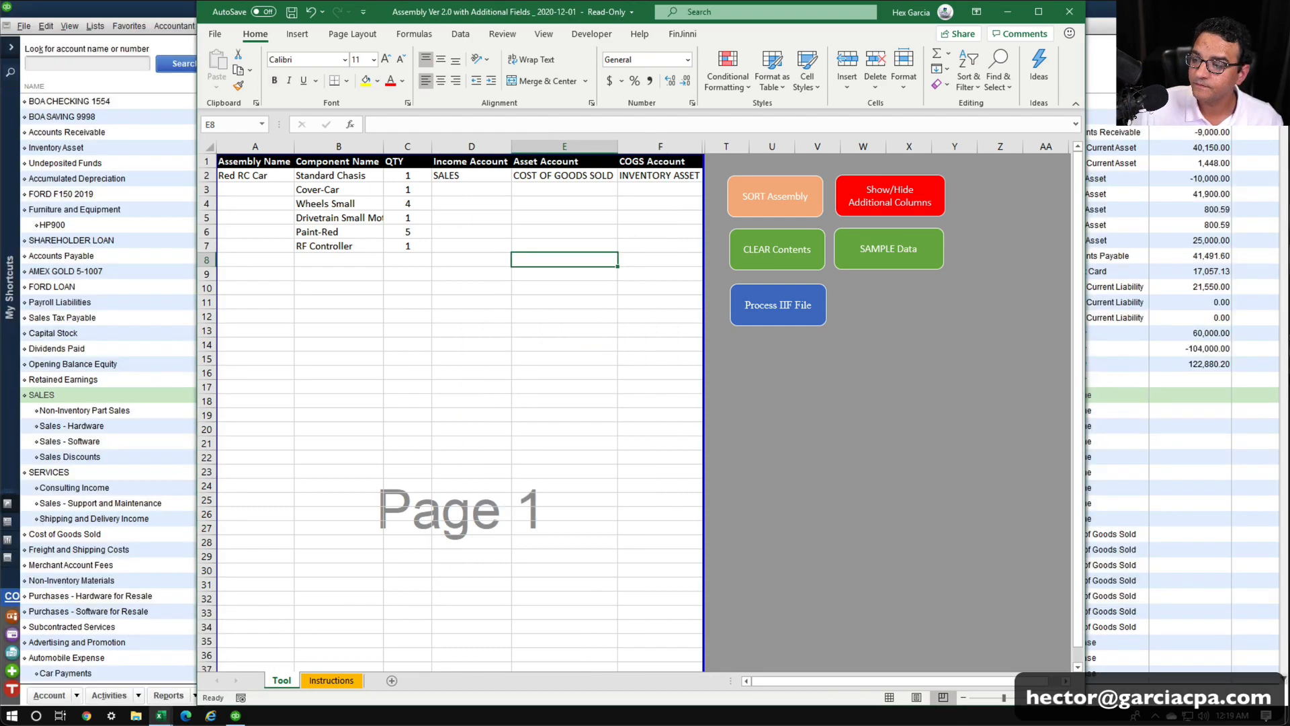
left_click(1213, 8)
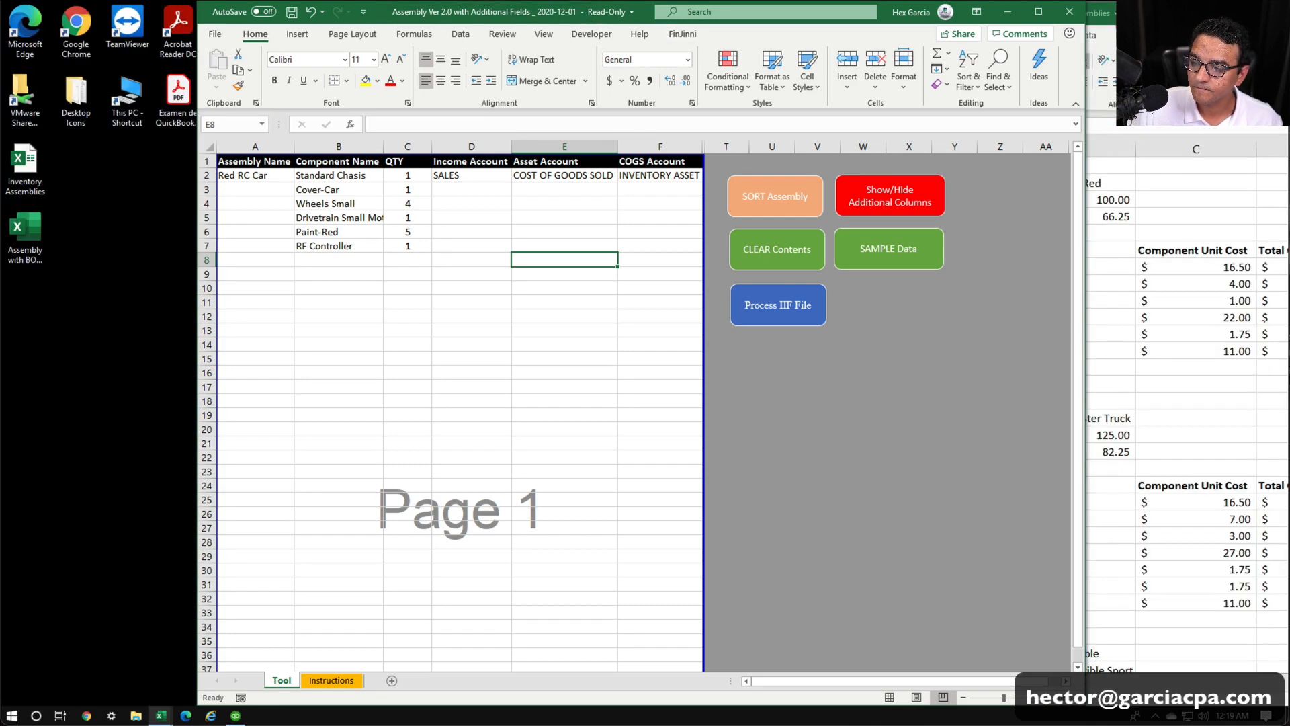
left_click_drag(1133, 19, 454, 23)
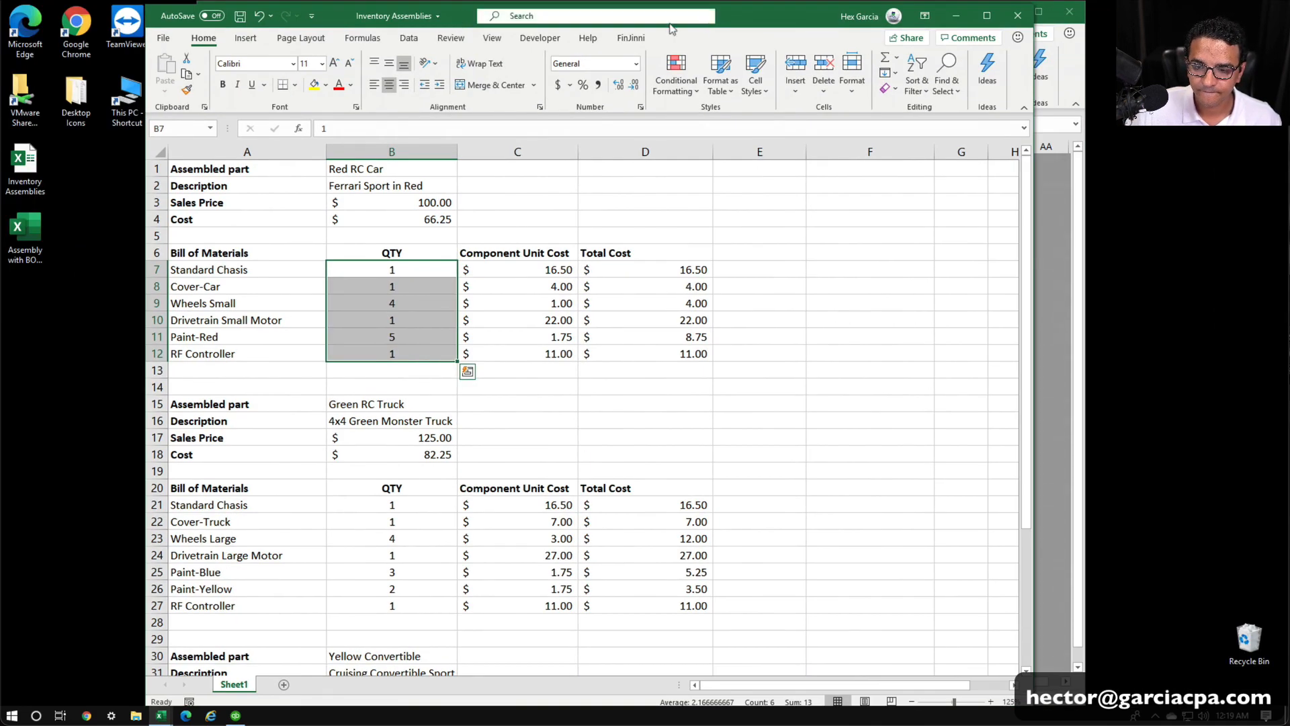
left_click_drag(774, 30, 636, 27)
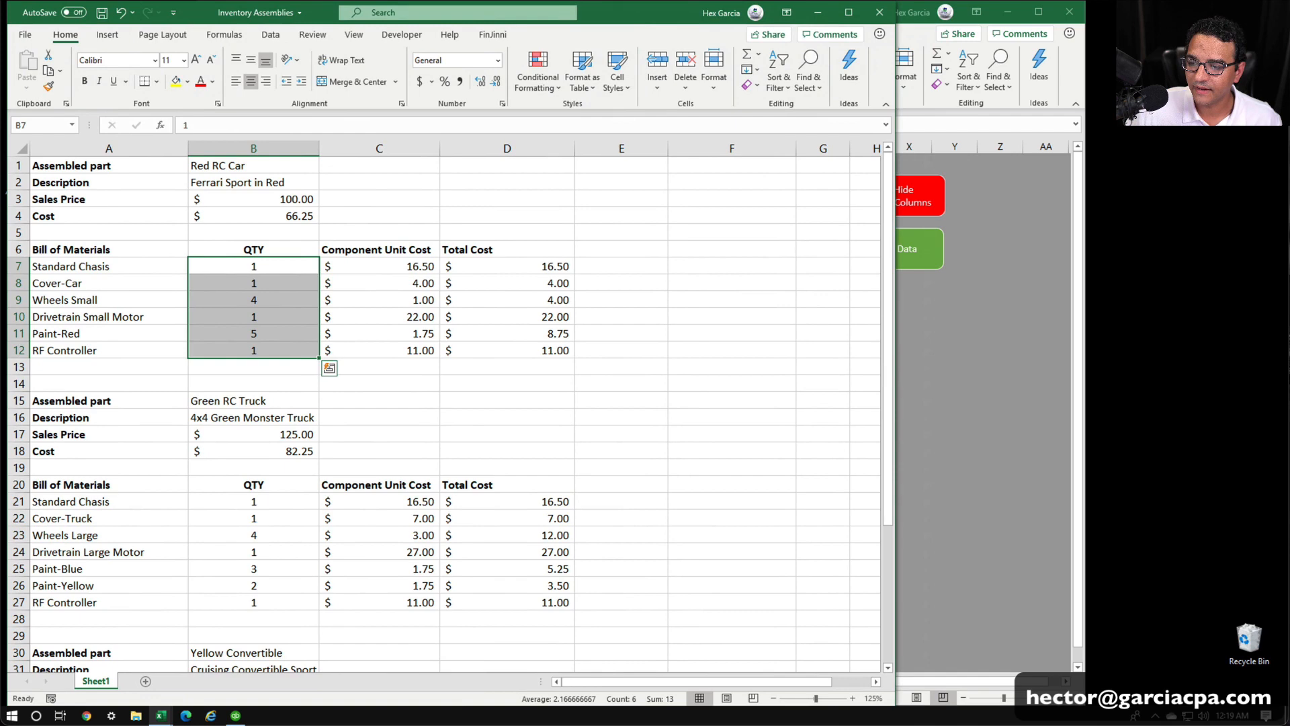
left_click(1016, 256)
left_click_drag(436, 6, 726, 17)
left_click(698, 299)
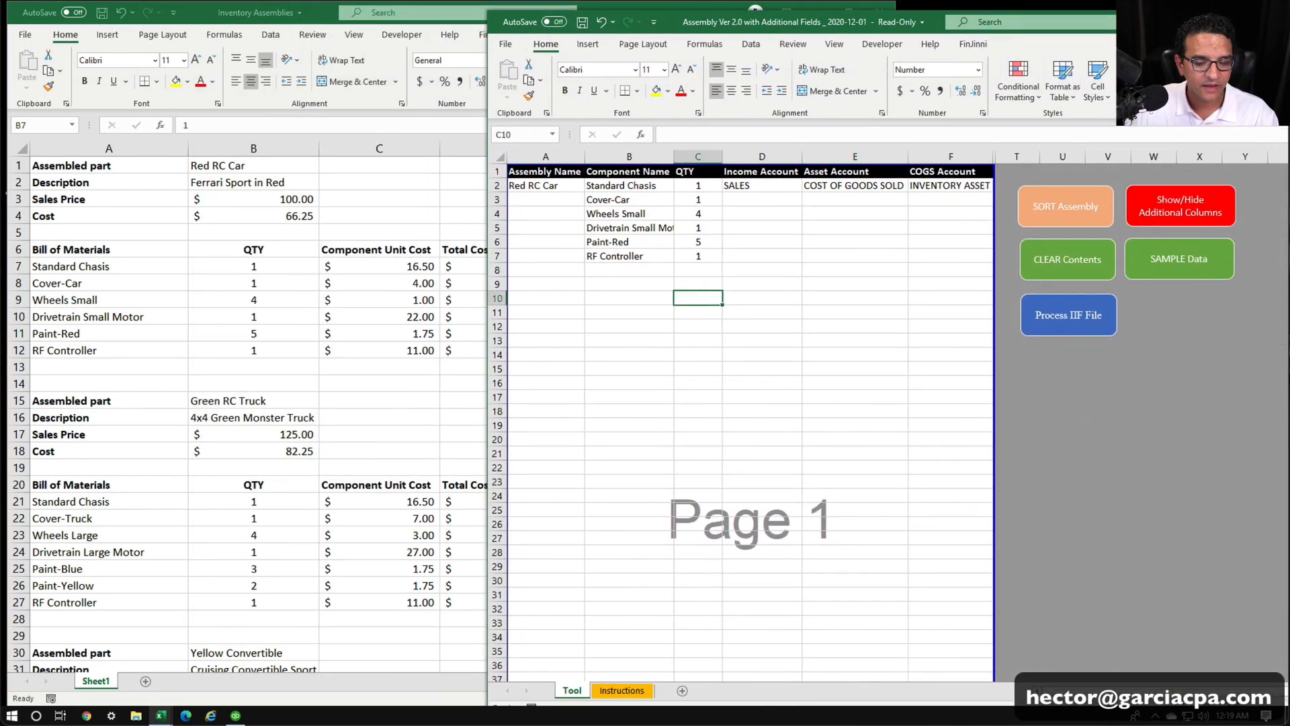
left_click(342, 428)
scroll(329, 367, "down", 1)
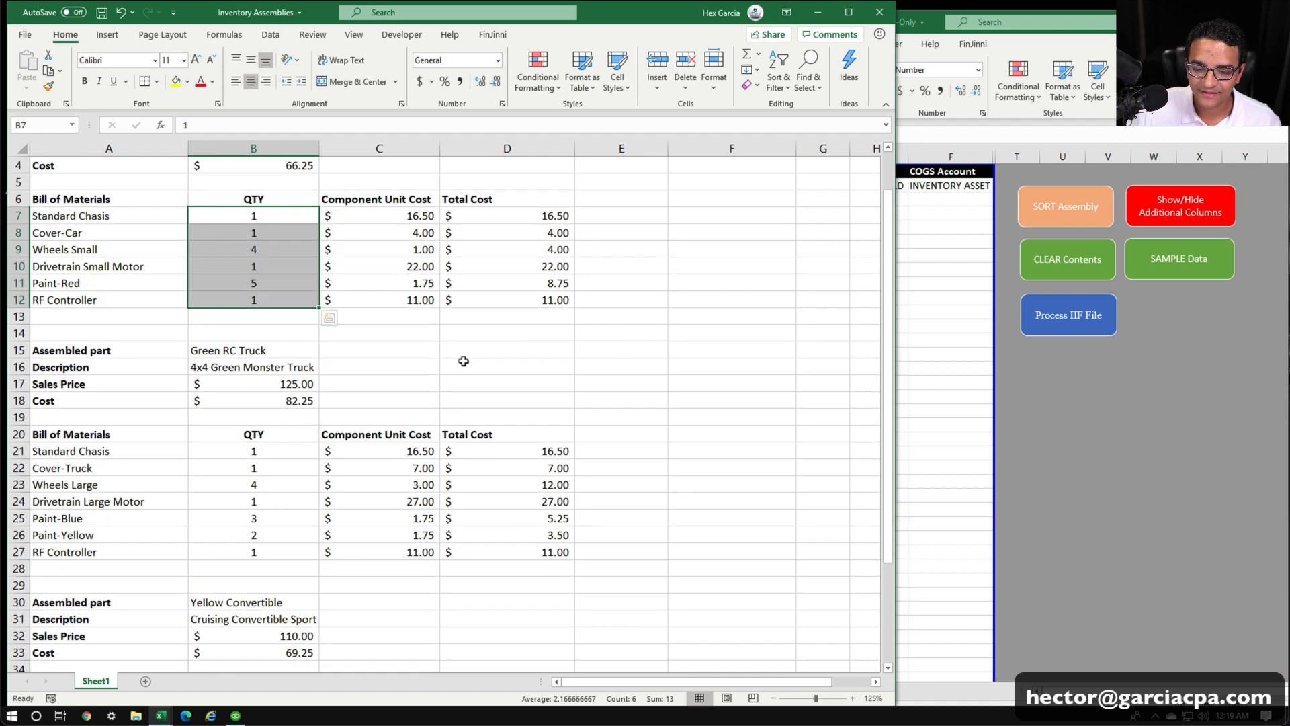
Copy the assembly name Green RC Truck from the Inventory Assemblies workbook into Assembly Name cell A8 of the Tool sheet.
left_click(462, 363)
left_click(261, 344)
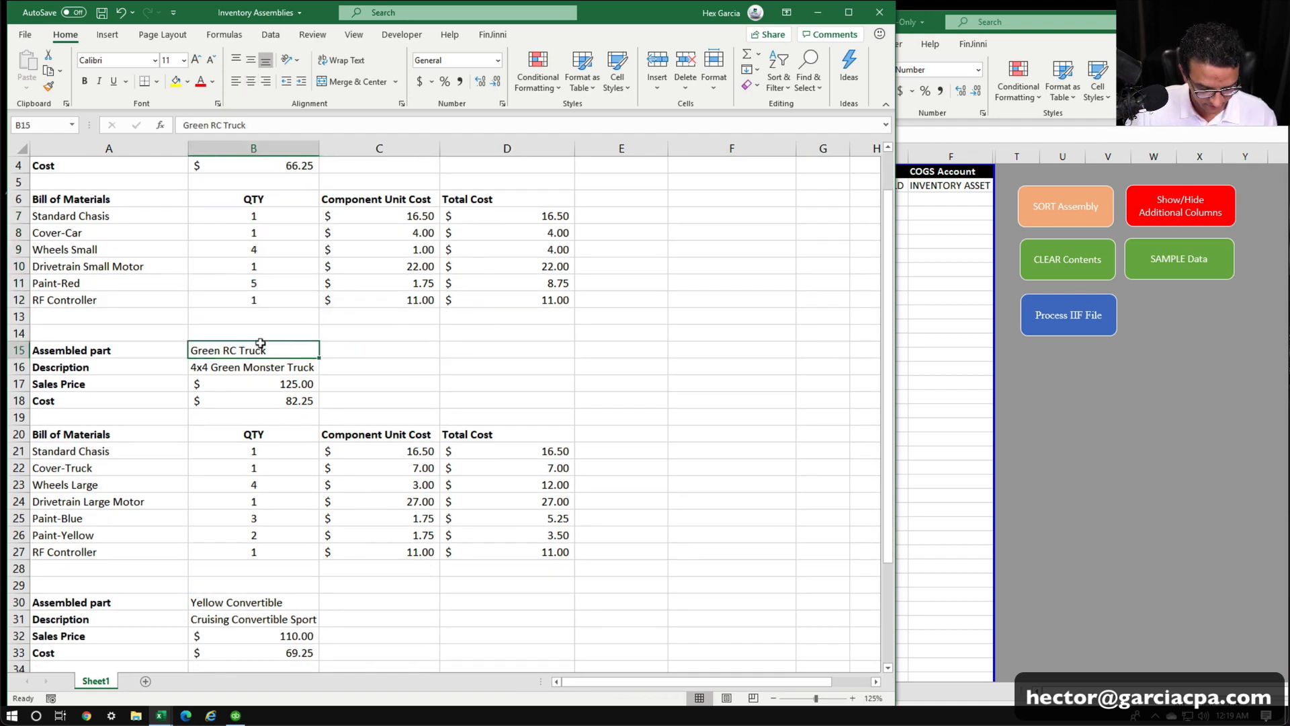
key("ctrl+c")
key("alt+Tab")
left_click(629, 326)
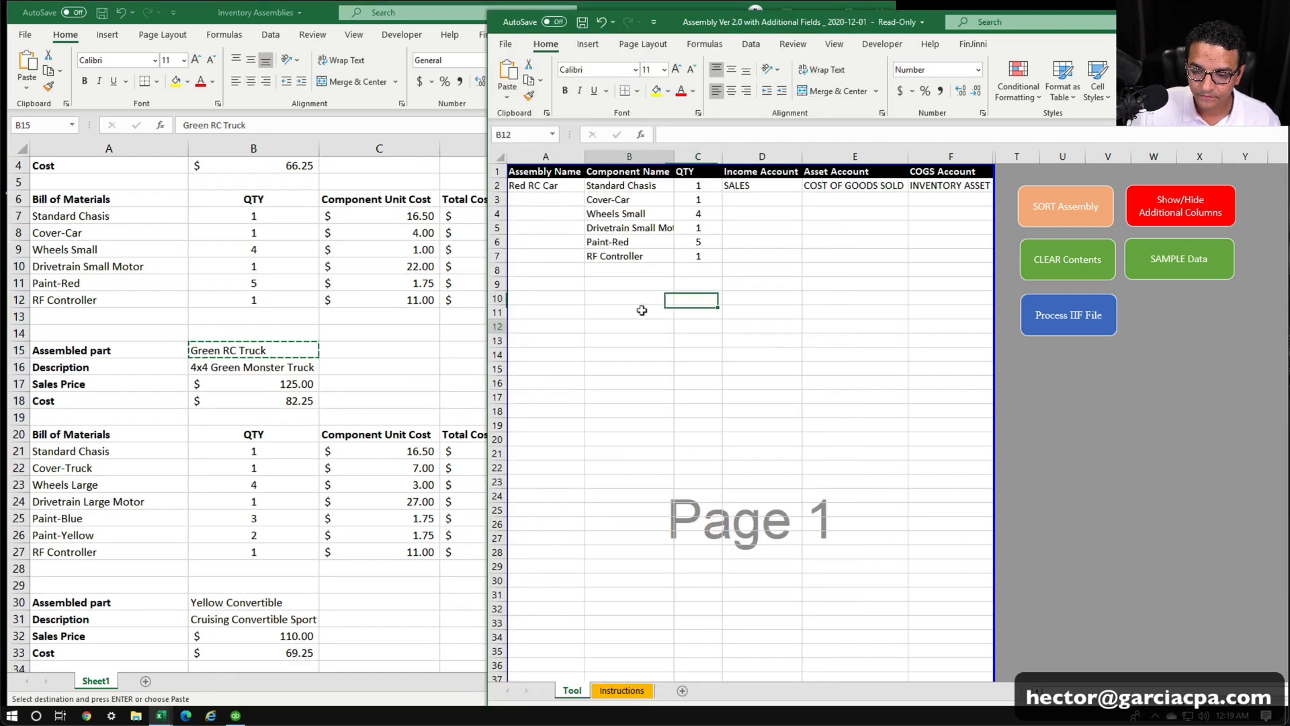
left_click(563, 266)
key("ctrl+v")
Copy the Green RC Truck's seven bill of materials components into the Tool sheet's Component Name column from row 8.
key("alt+Tab")
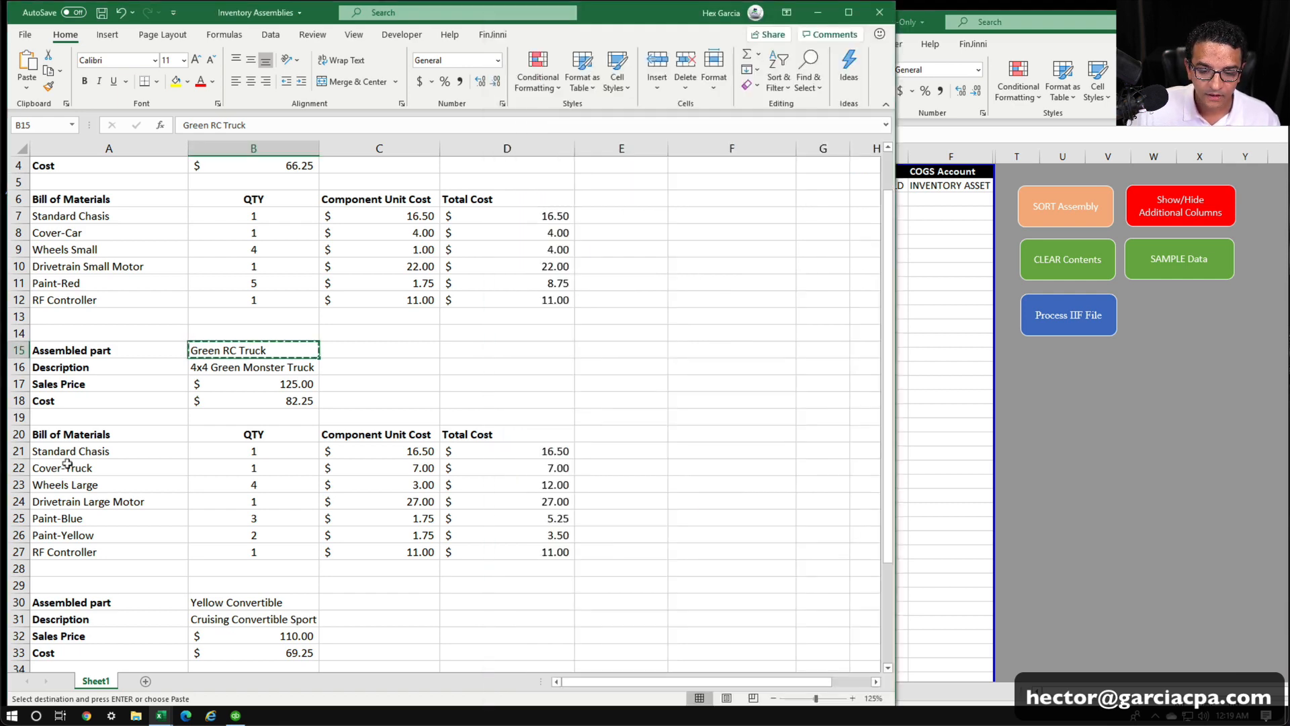
left_click_drag(79, 449, 77, 547)
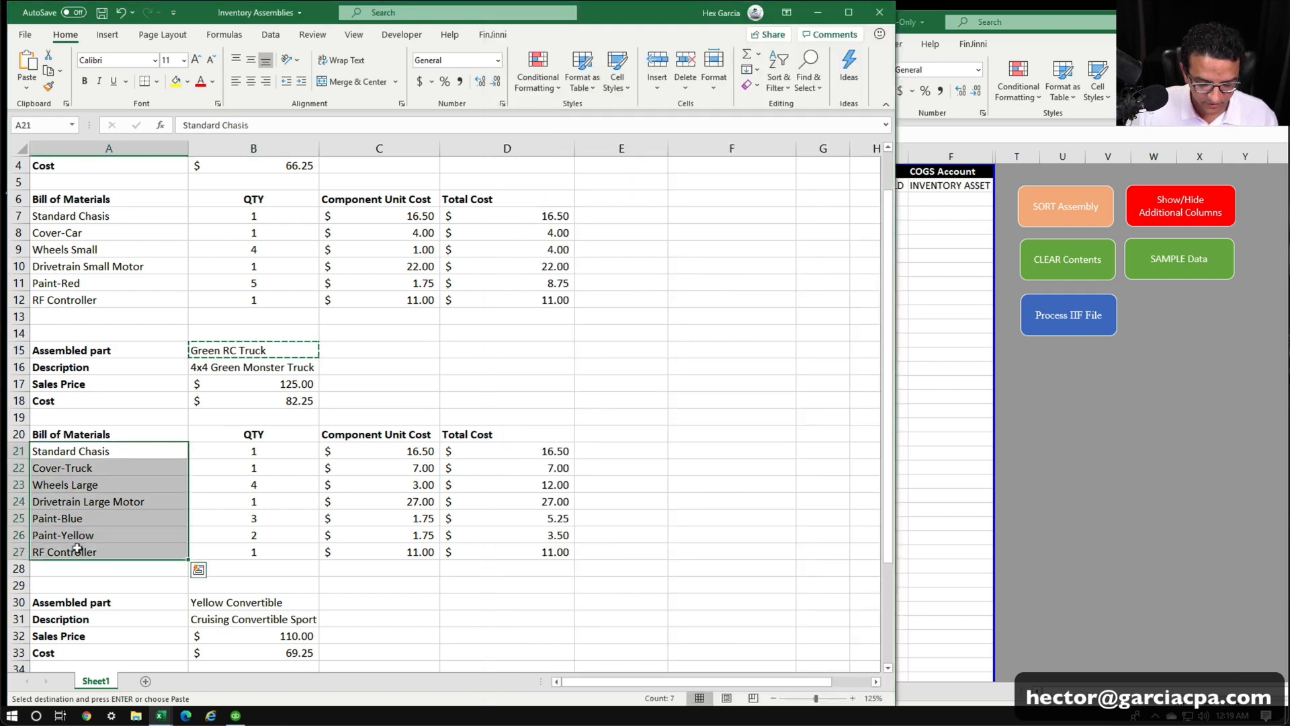
key("ctrl+c")
left_click(928, 304)
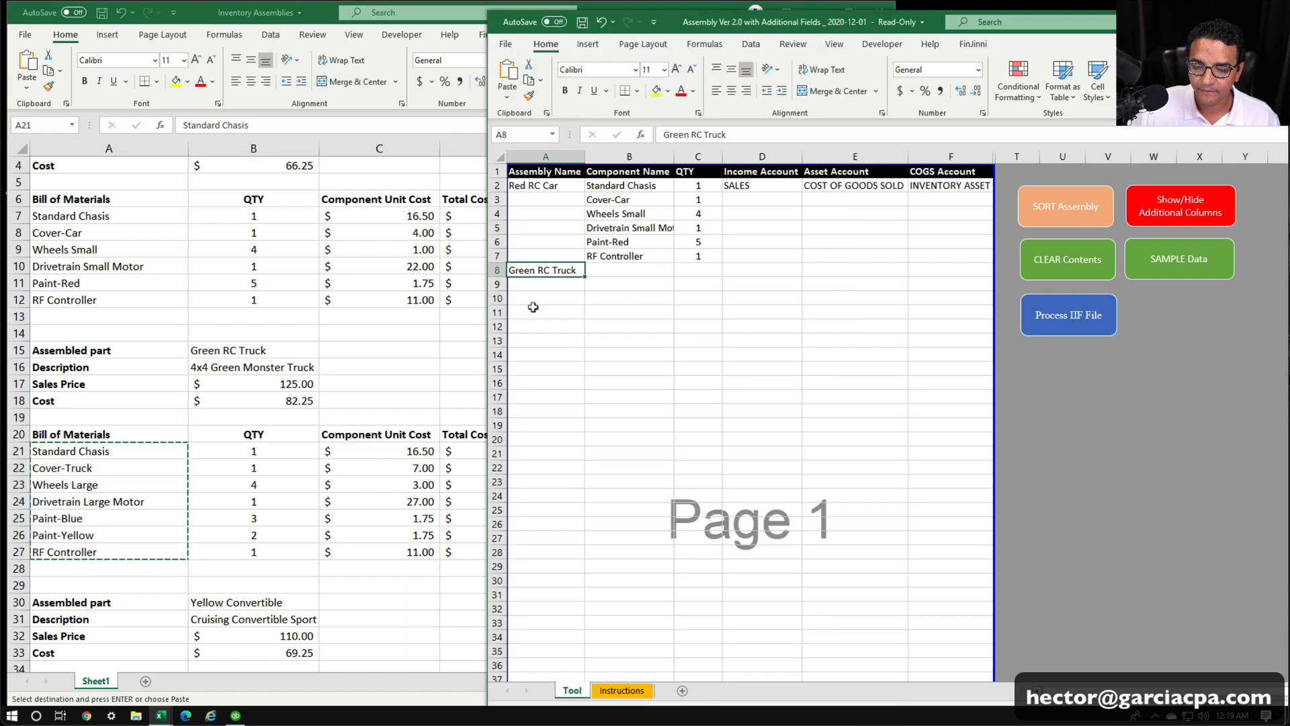
left_click(621, 262)
key("ctrl+v")
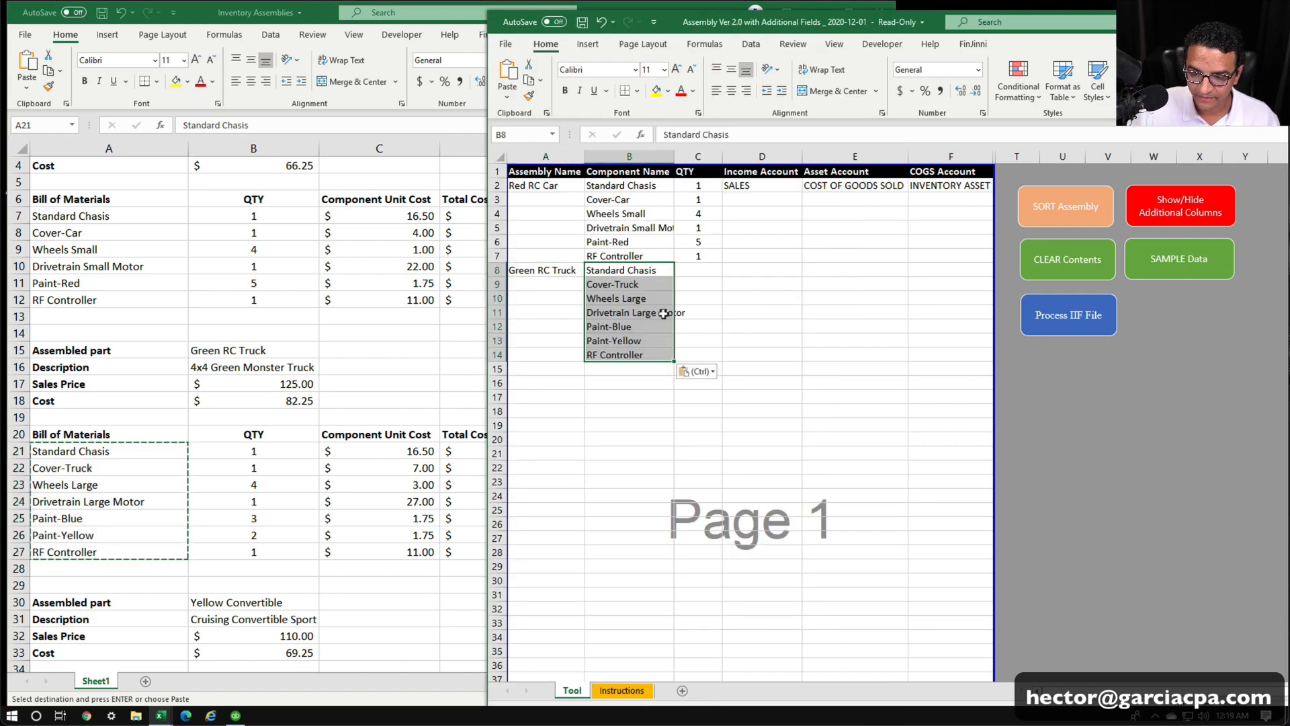
Copy the Green RC Truck's component quantities into the Tool sheet's QTY column from row 8.
left_click(134, 501)
left_click_drag(235, 450, 236, 543)
key("ctrl+c")
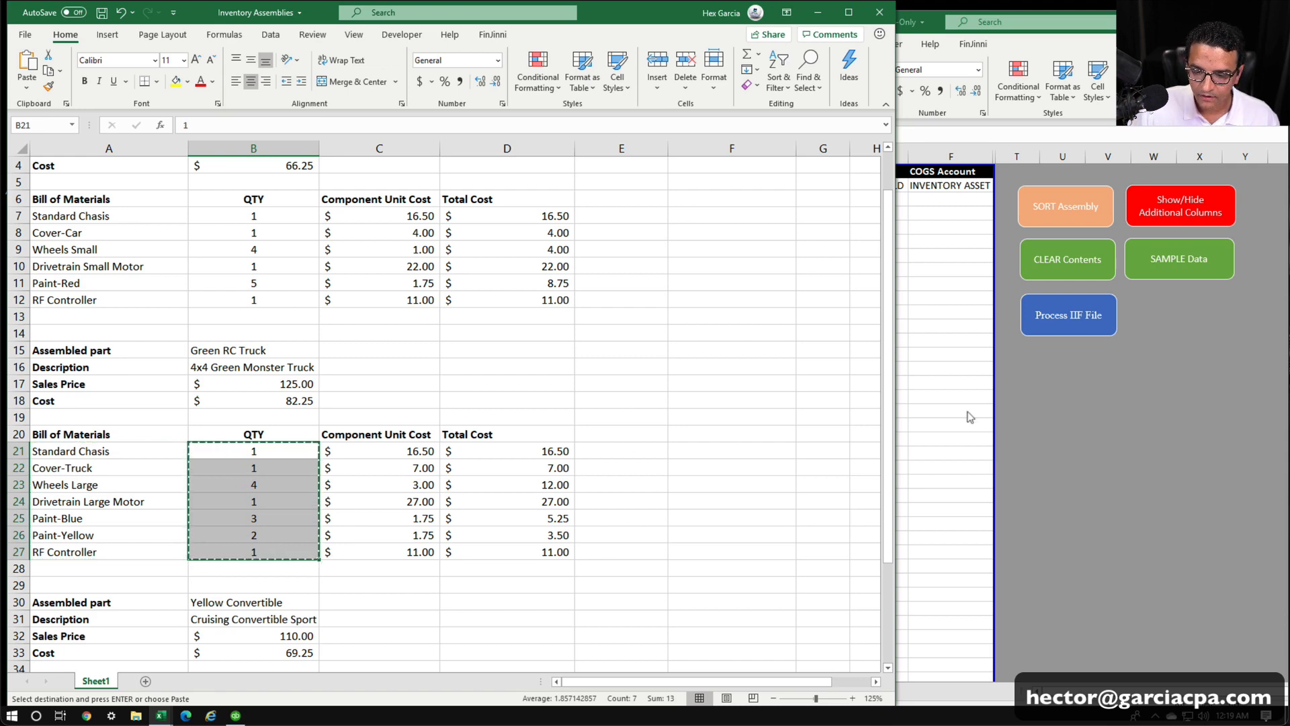
left_click(970, 416)
left_click(699, 265)
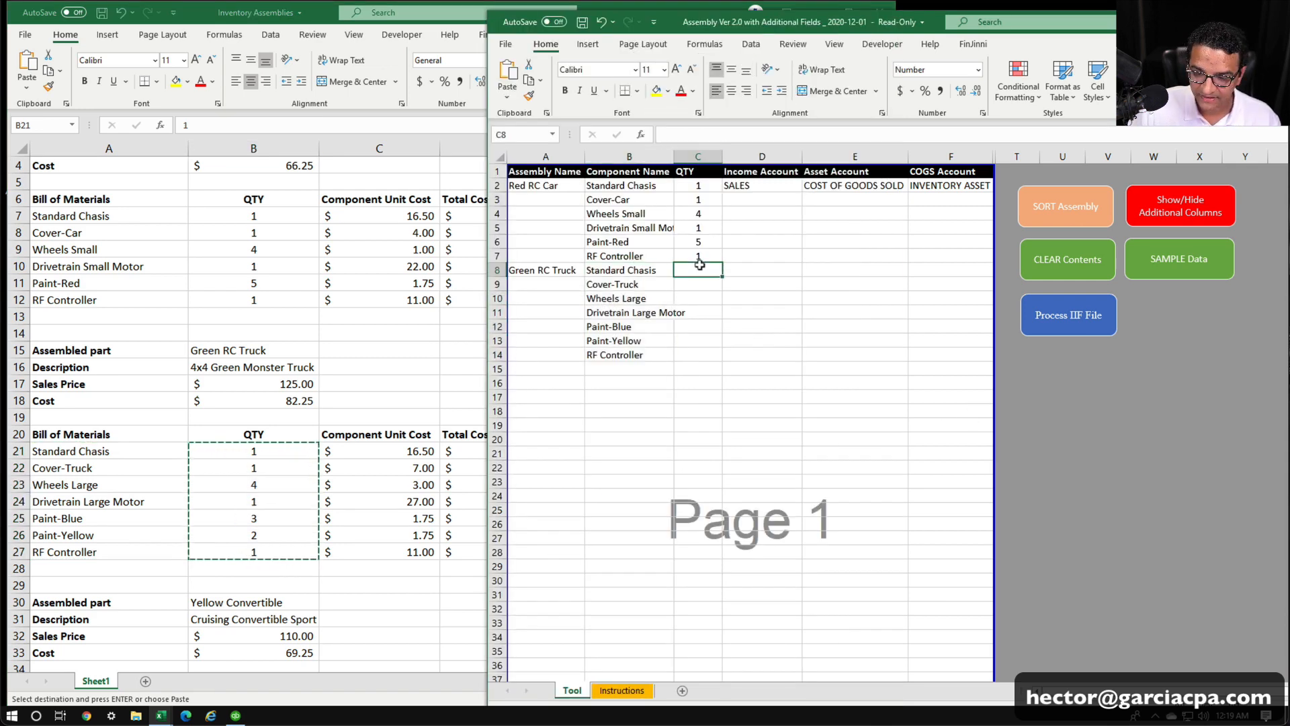
key("ctrl+v")
left_click(631, 368)
Copy the assembly name Yellow Convertible from the Inventory Assemblies workbook into Assembly Name cell A15 of the Tool sheet.
left_click(142, 559)
scroll(203, 535, "down", 1)
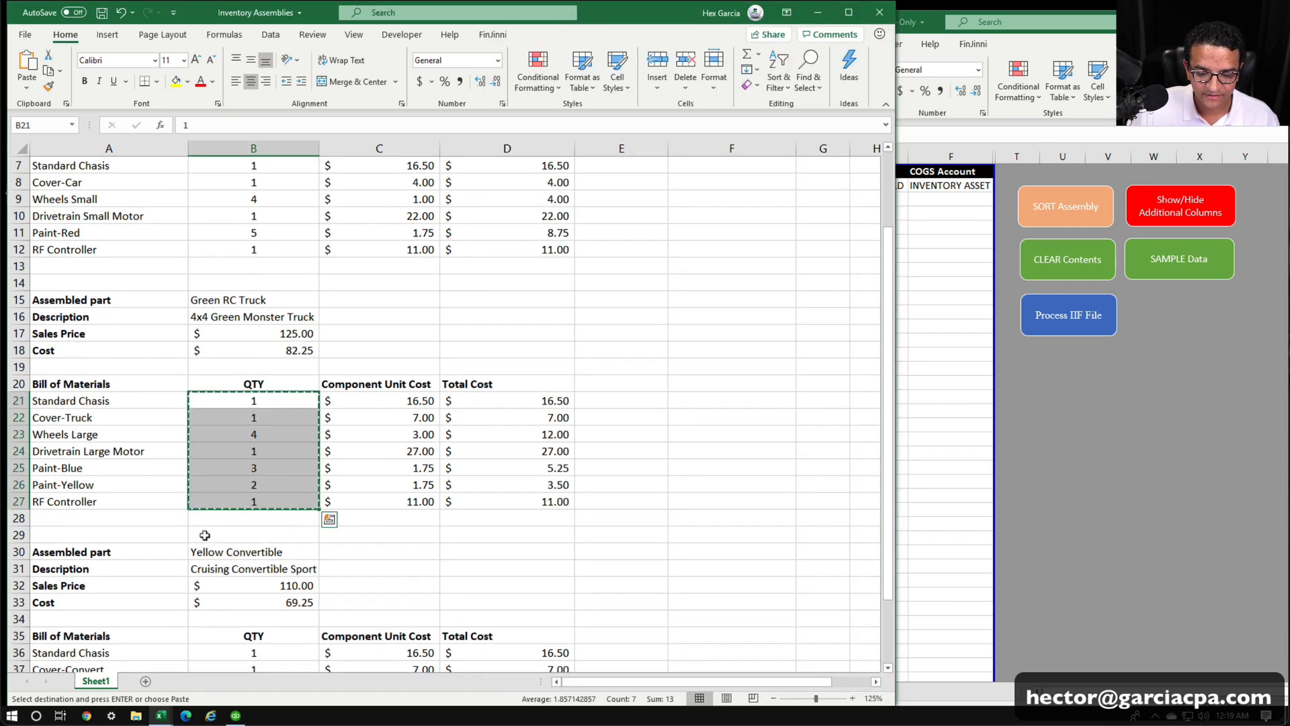
scroll(205, 536, "down", 2)
left_click(227, 447)
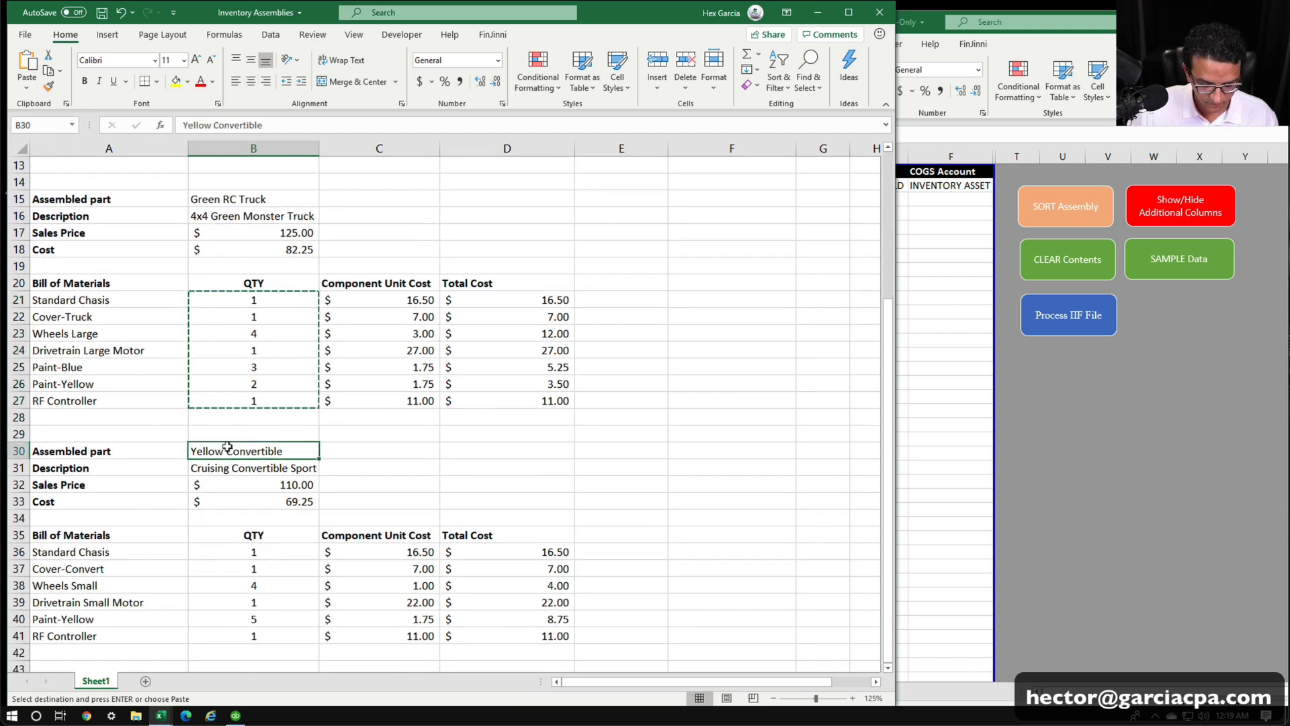
key("ctrl+c")
key("alt+Tab")
left_click(539, 366)
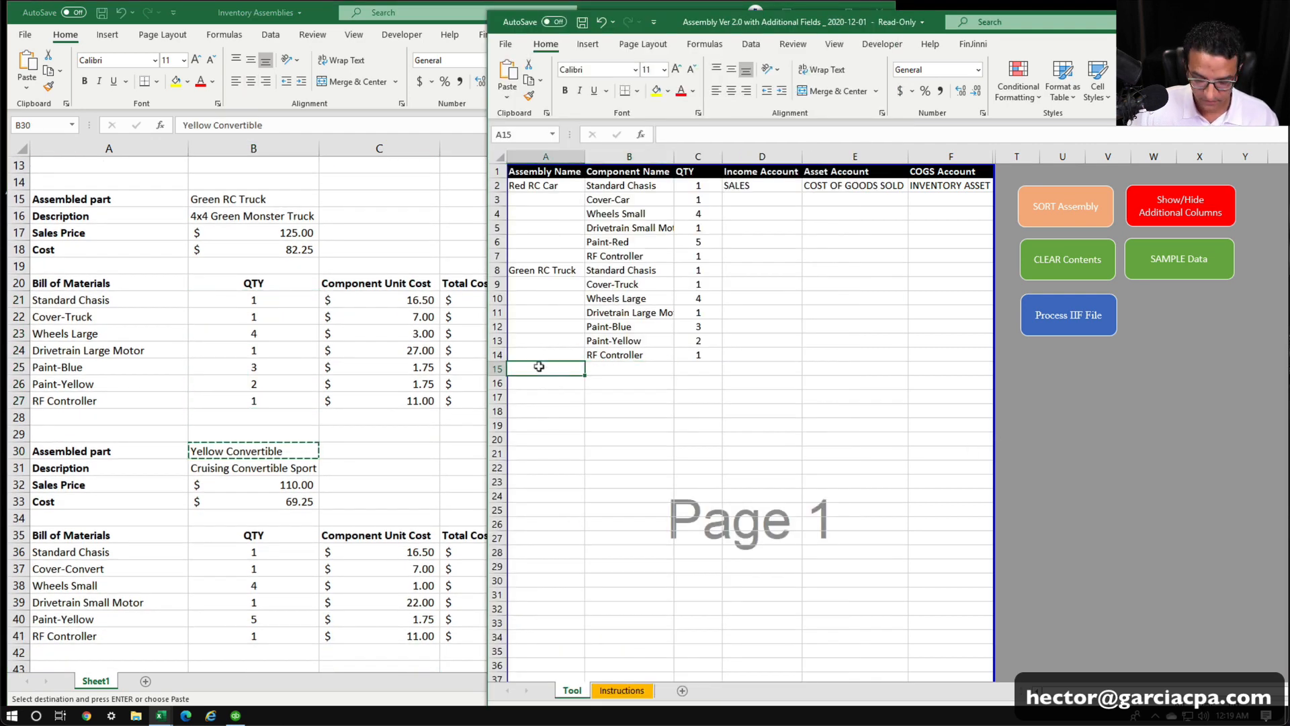
key("ctrl+v")
Copy the Yellow Convertible's six components into the Component Name column from row 15, and widen the Assembly Name column to fit.
key("alt+Tab")
left_click_drag(85, 554, 79, 630)
key("ctrl+c")
key("alt+Tab")
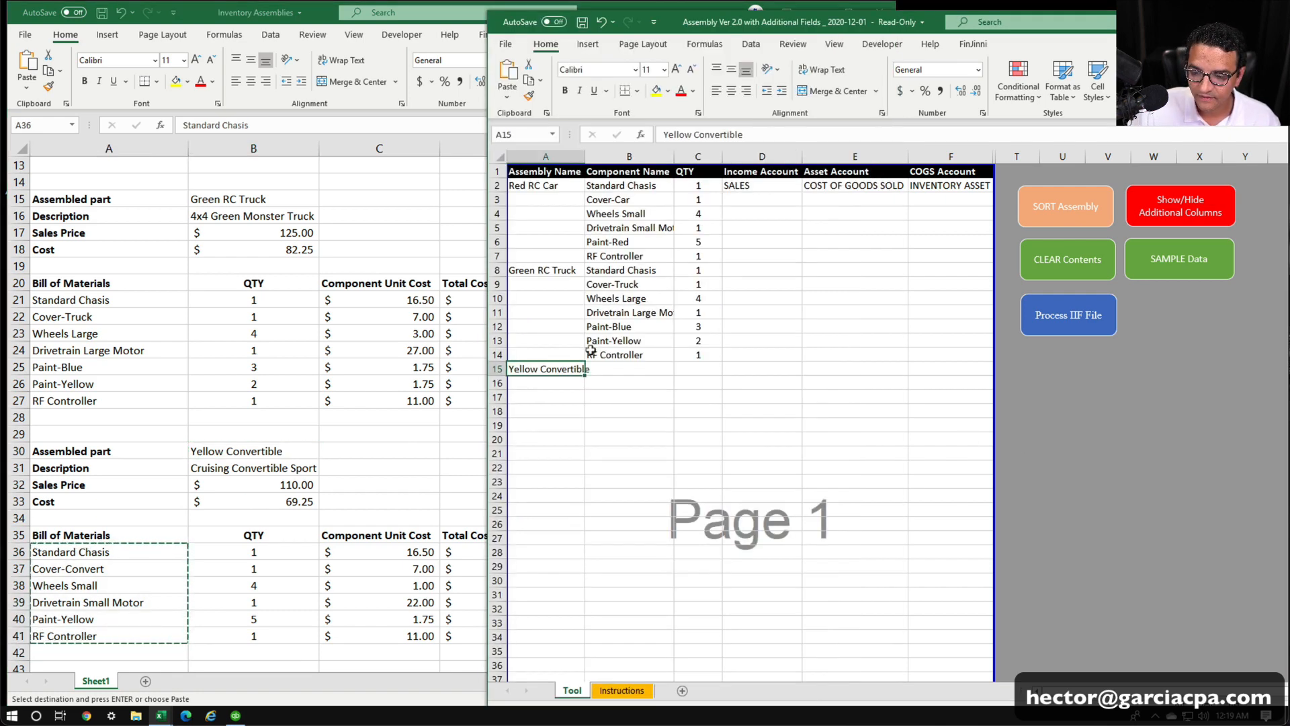
left_click(604, 369)
key("ctrl+v")
left_click(744, 408)
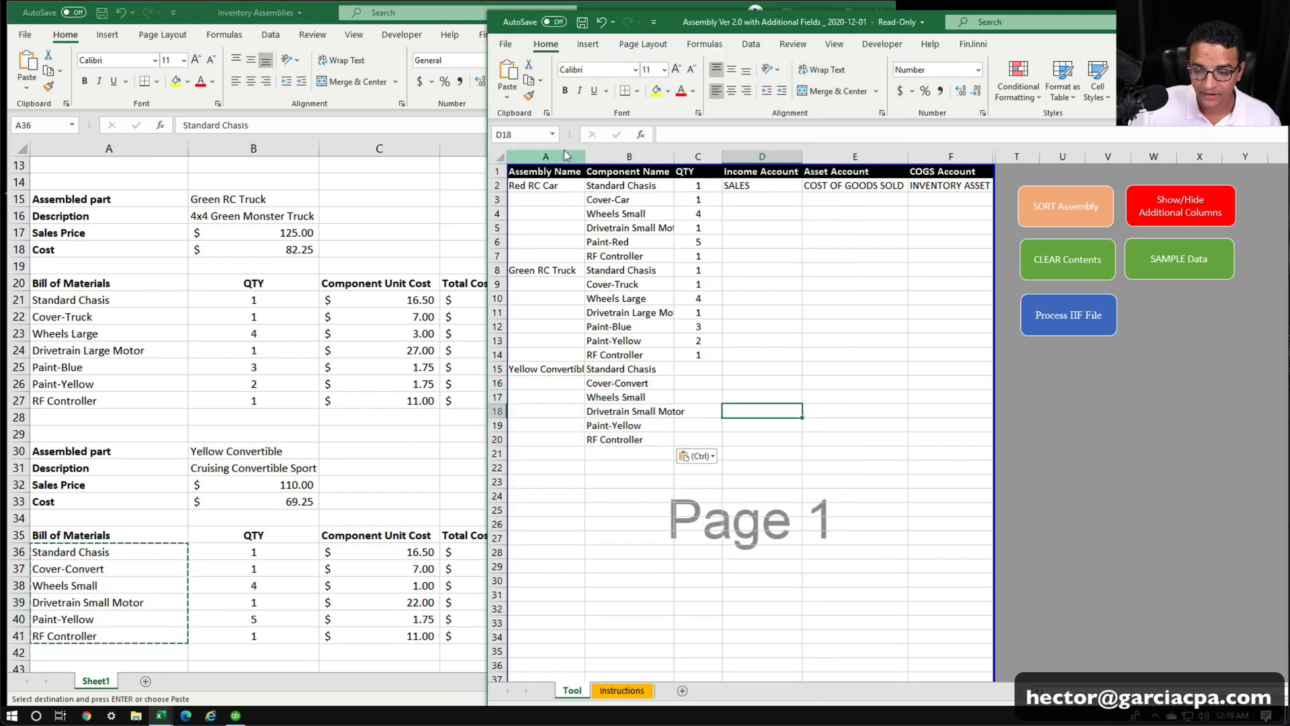
left_click_drag(585, 156, 596, 152)
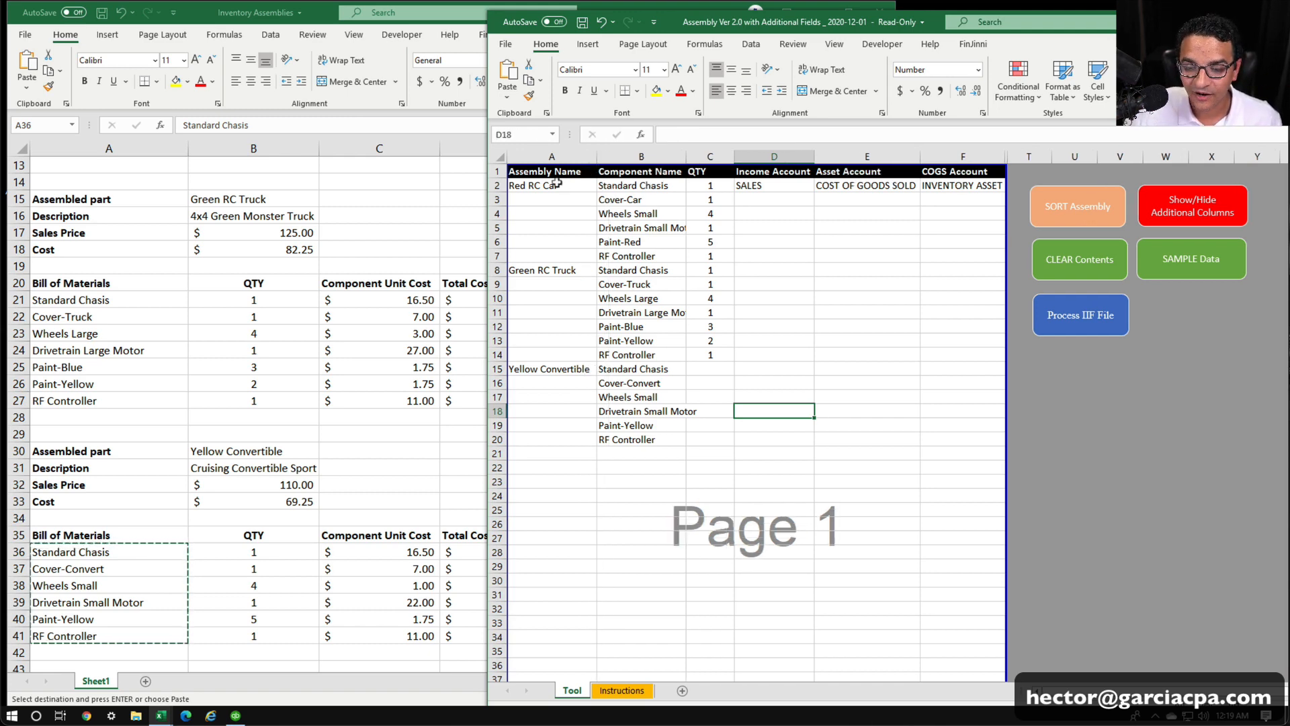
Copy the Yellow Convertible's component quantities into the Tool sheet's QTY column from row 15.
left_click_drag(558, 185, 913, 411)
key("alt+Tab")
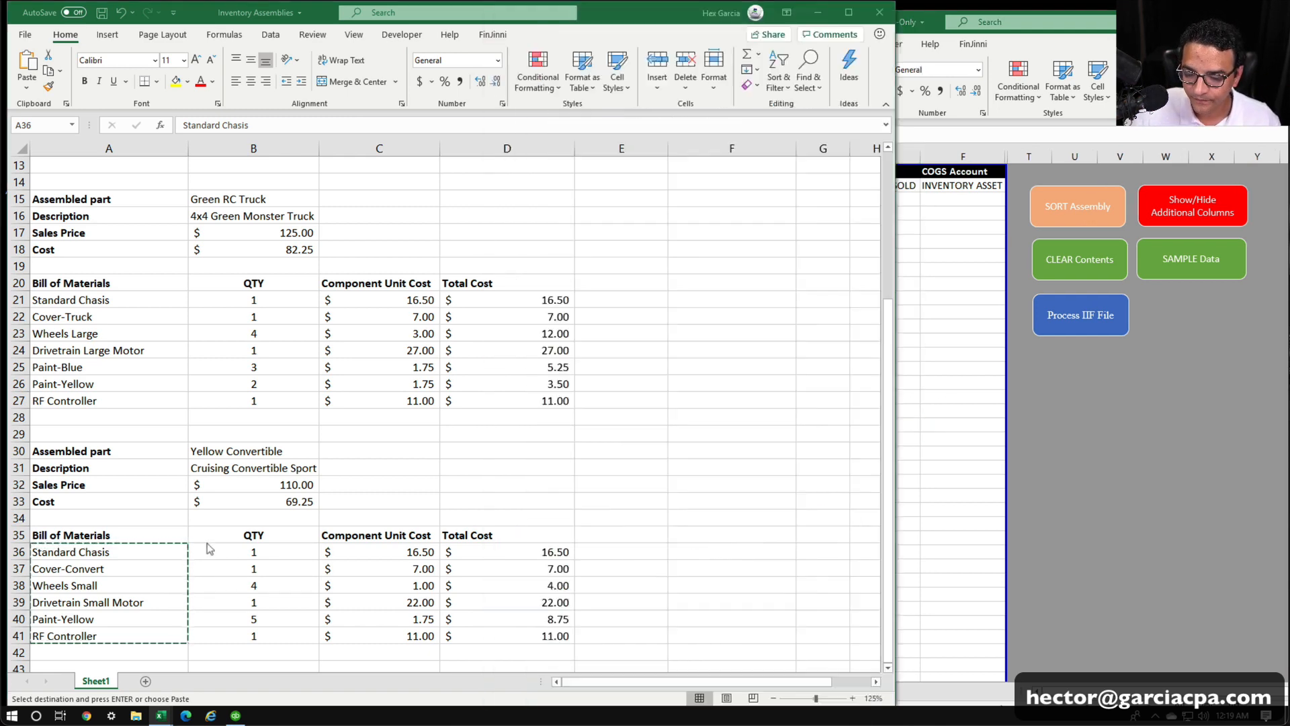
left_click_drag(254, 551, 251, 636)
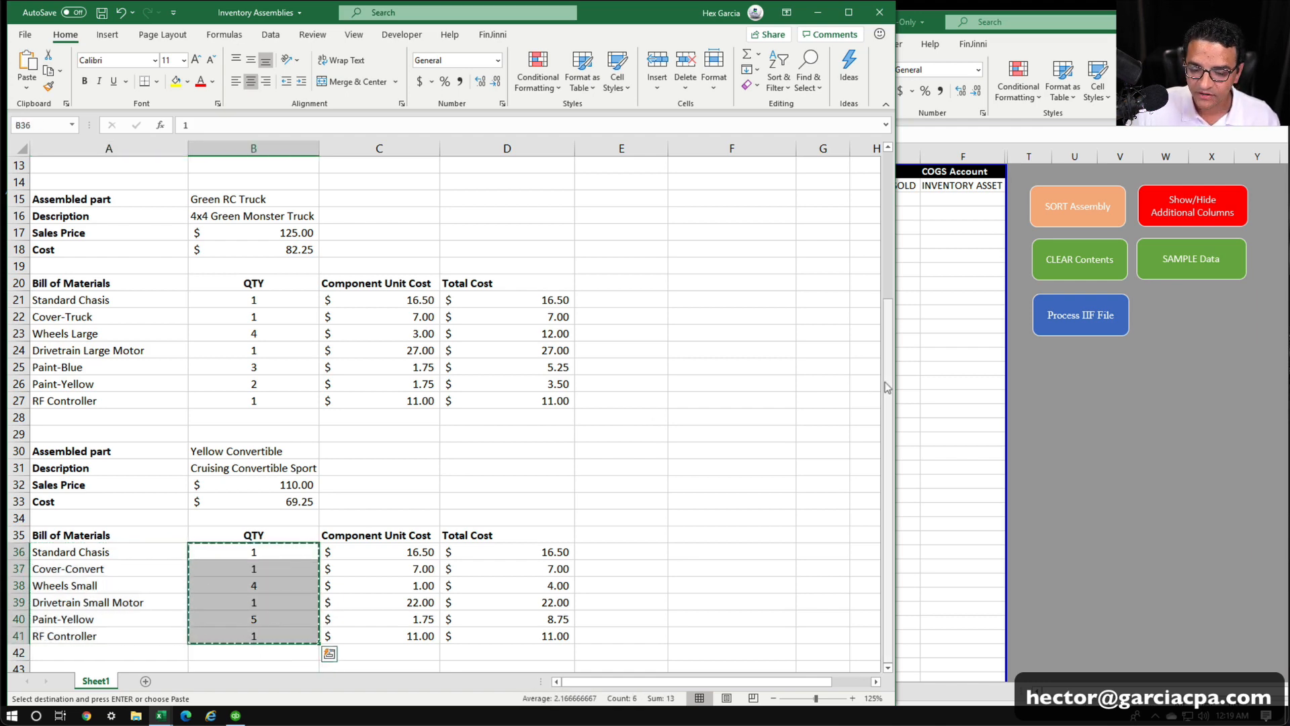
key("alt+Tab")
left_click(705, 366)
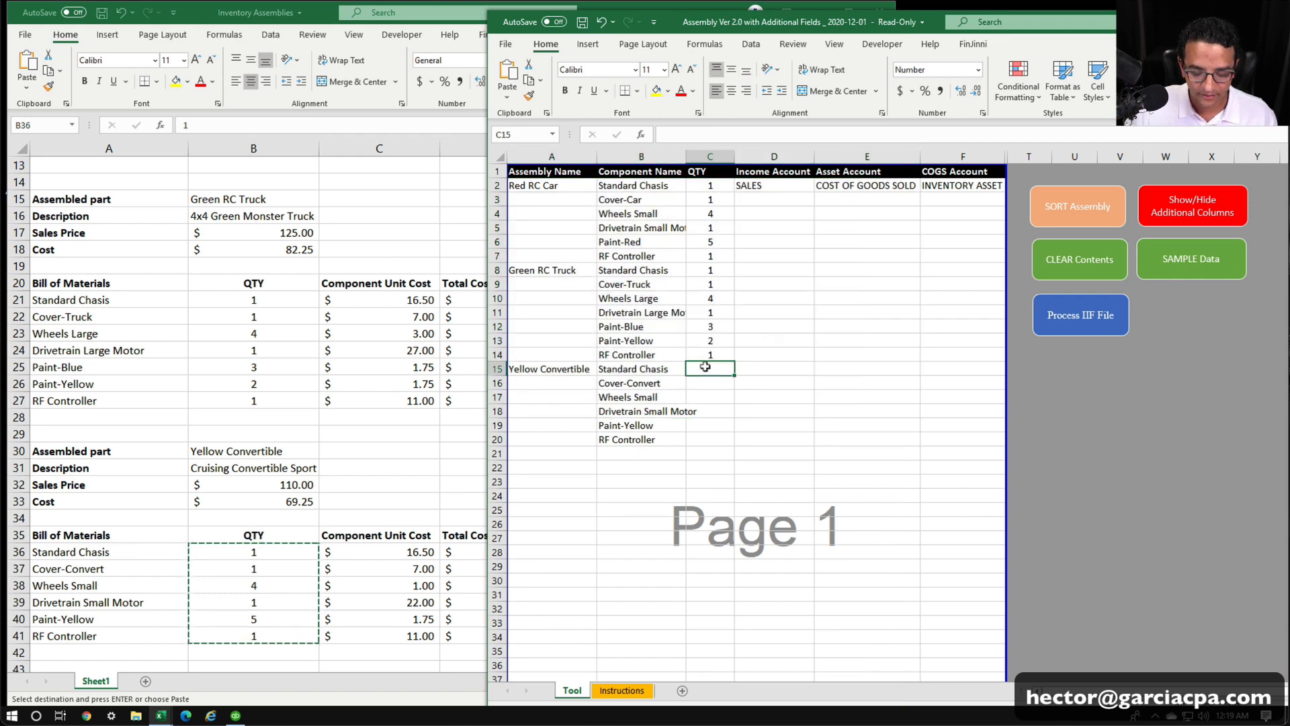
key("ctrl+v")
left_click(817, 396)
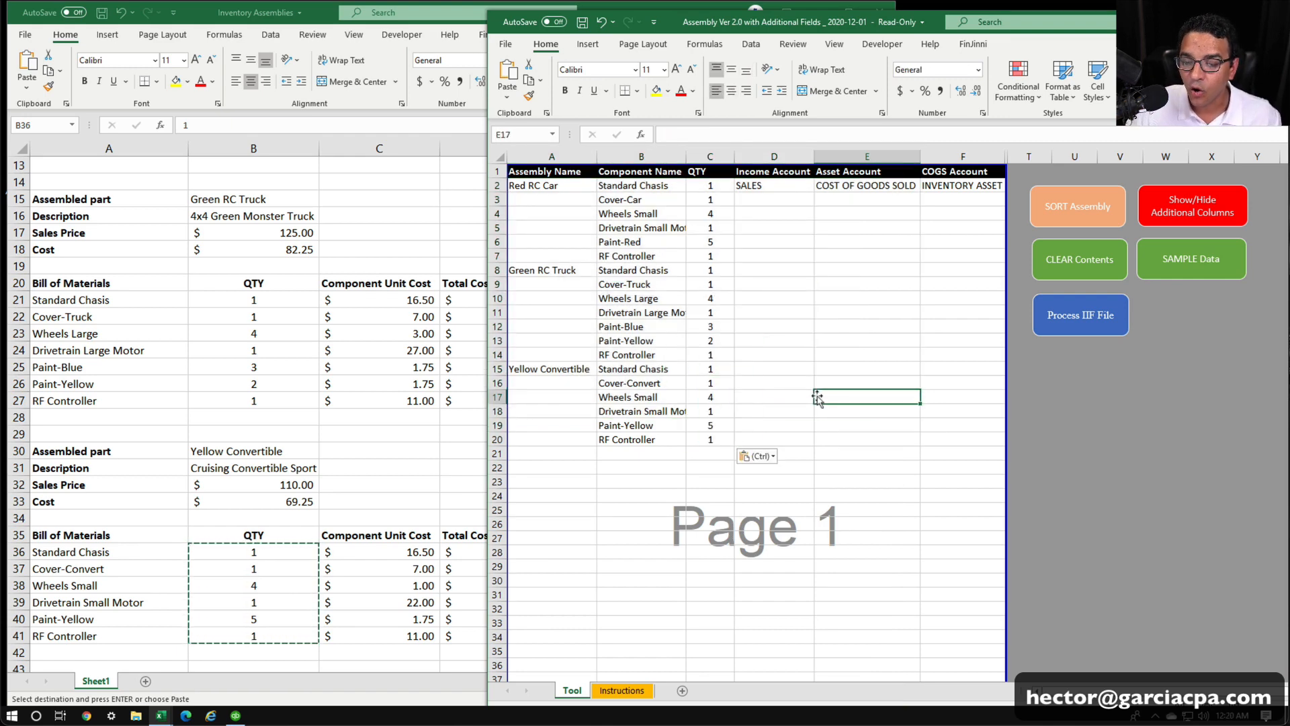
left_click_drag(607, 186, 613, 442)
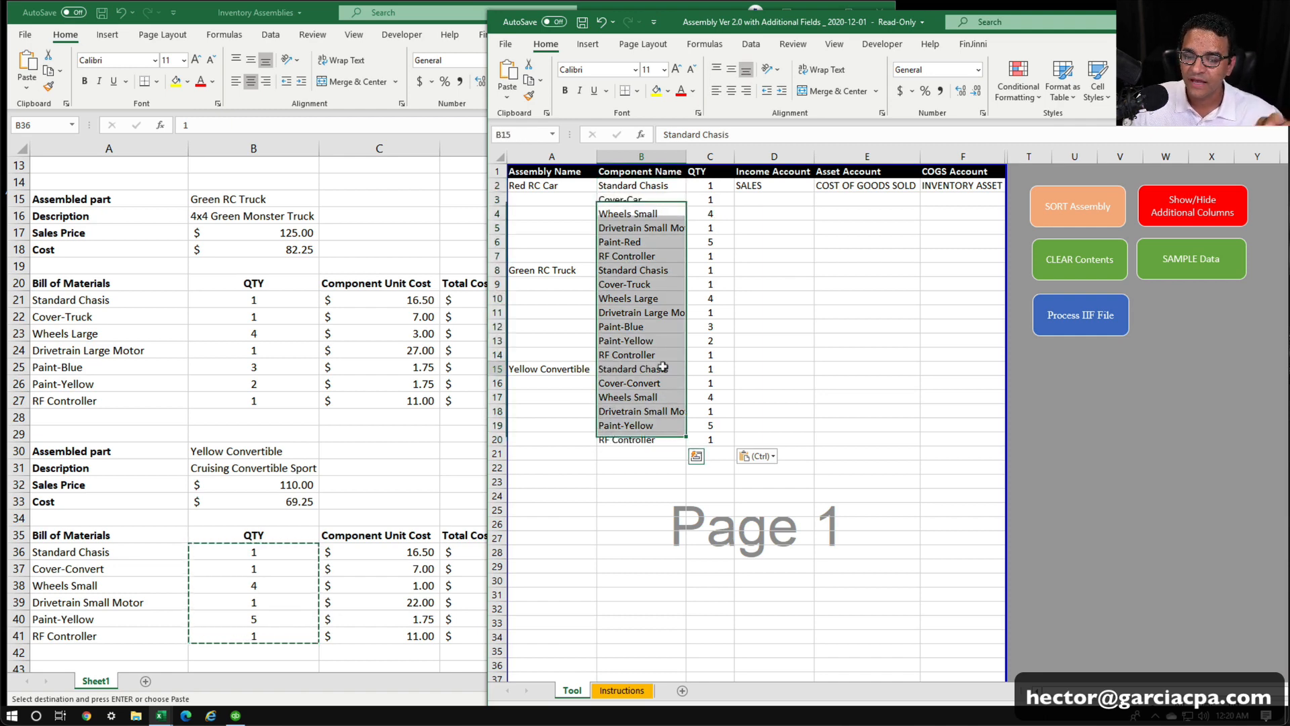
left_click(651, 237)
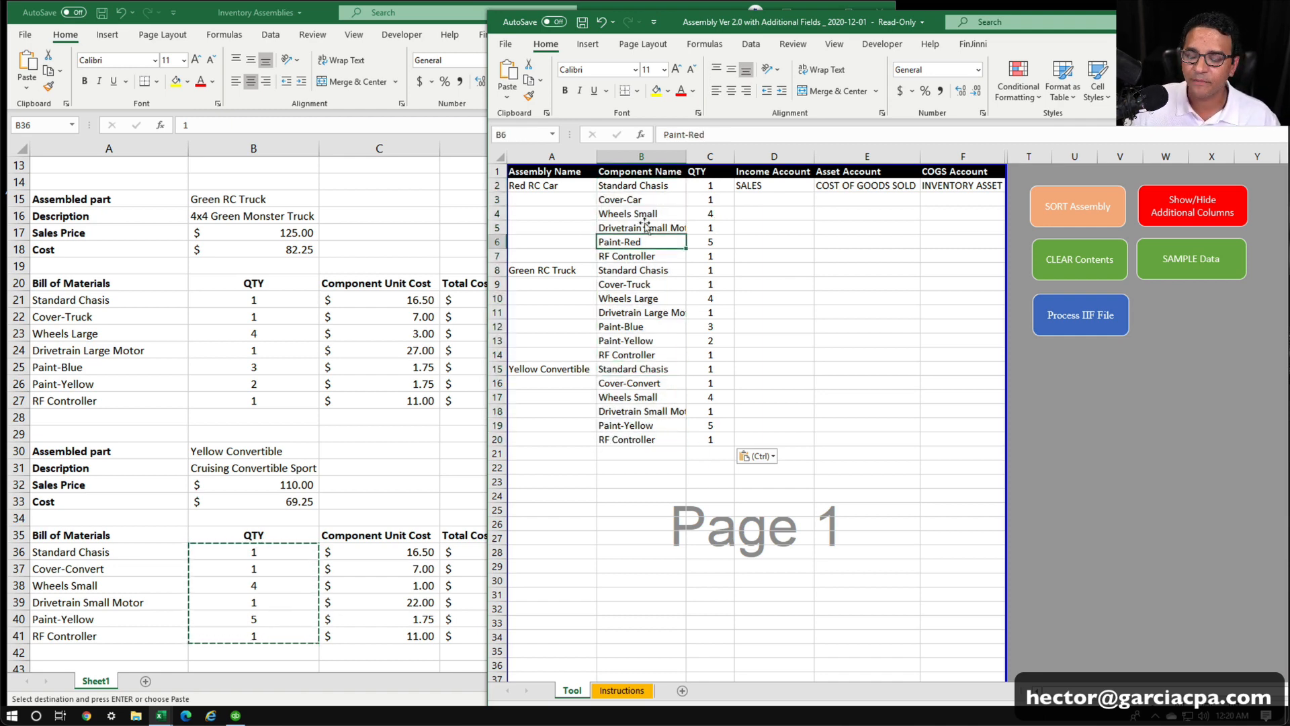
left_click(647, 214)
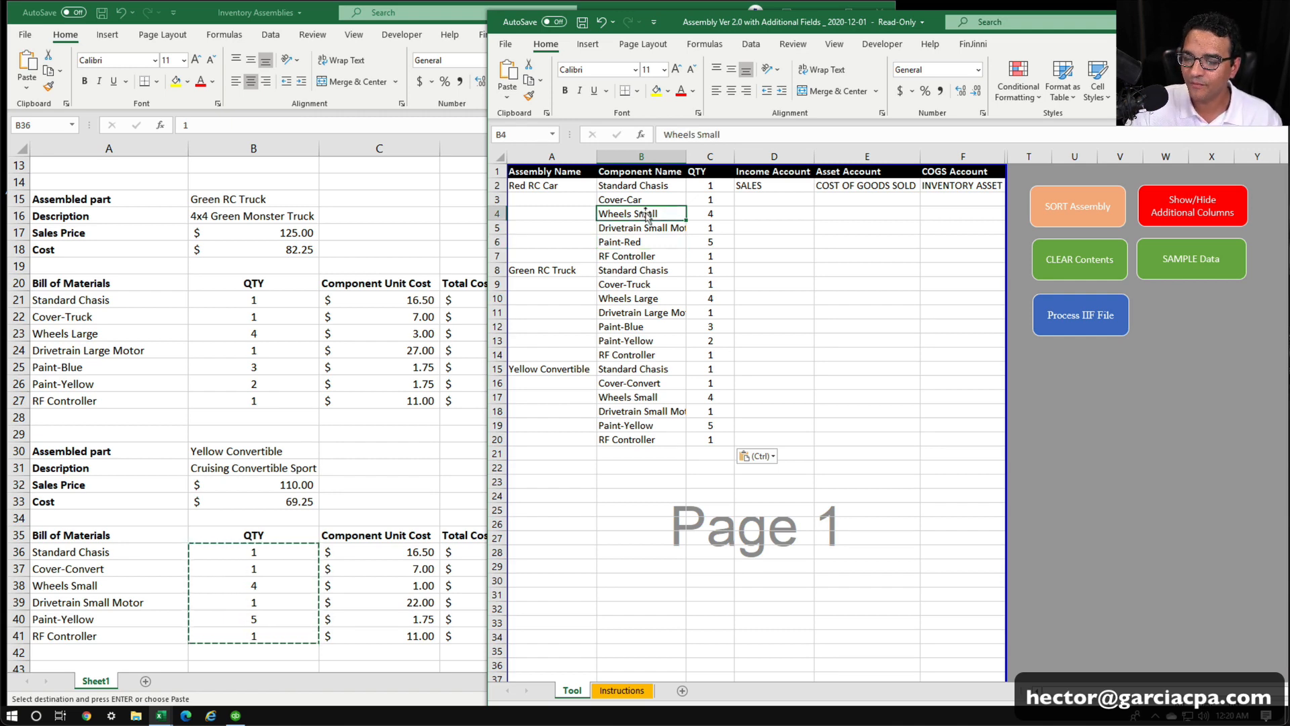
left_click_drag(639, 187, 621, 426)
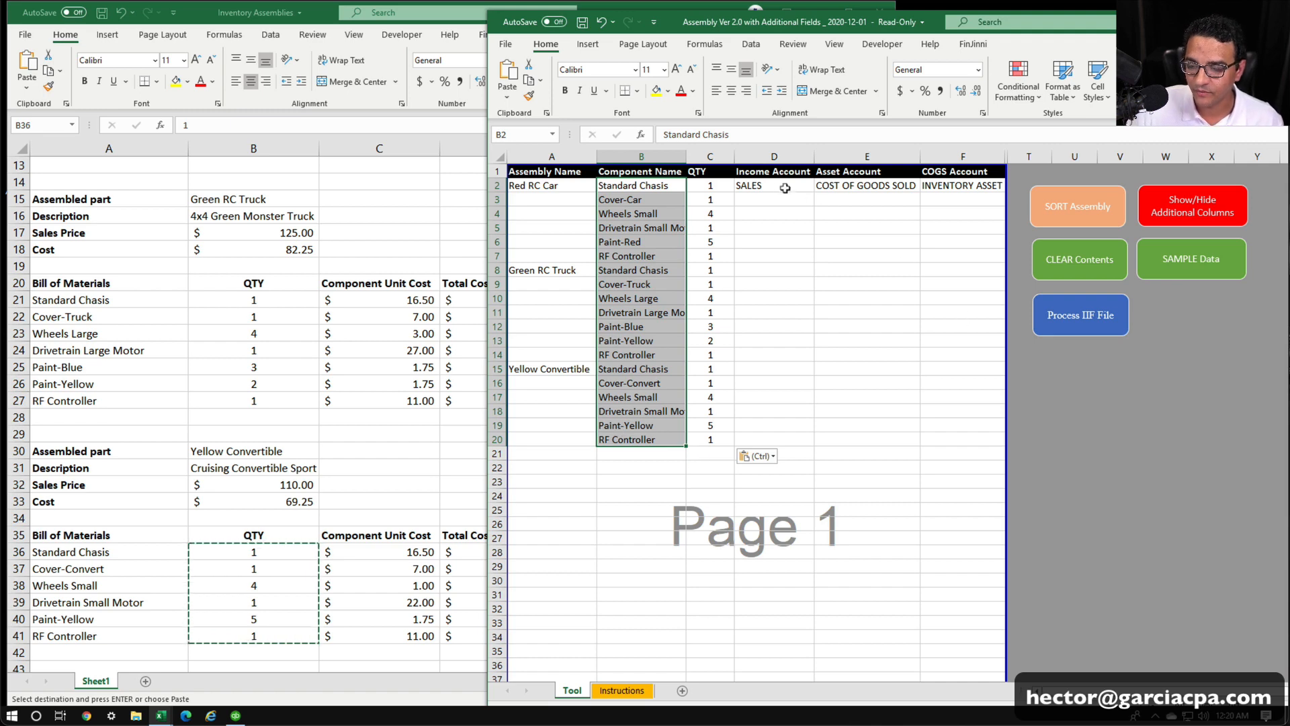
Fill the Income Account, Asset Account and COGS Account values from row 2 down through row 20.
left_click_drag(784, 189, 976, 443)
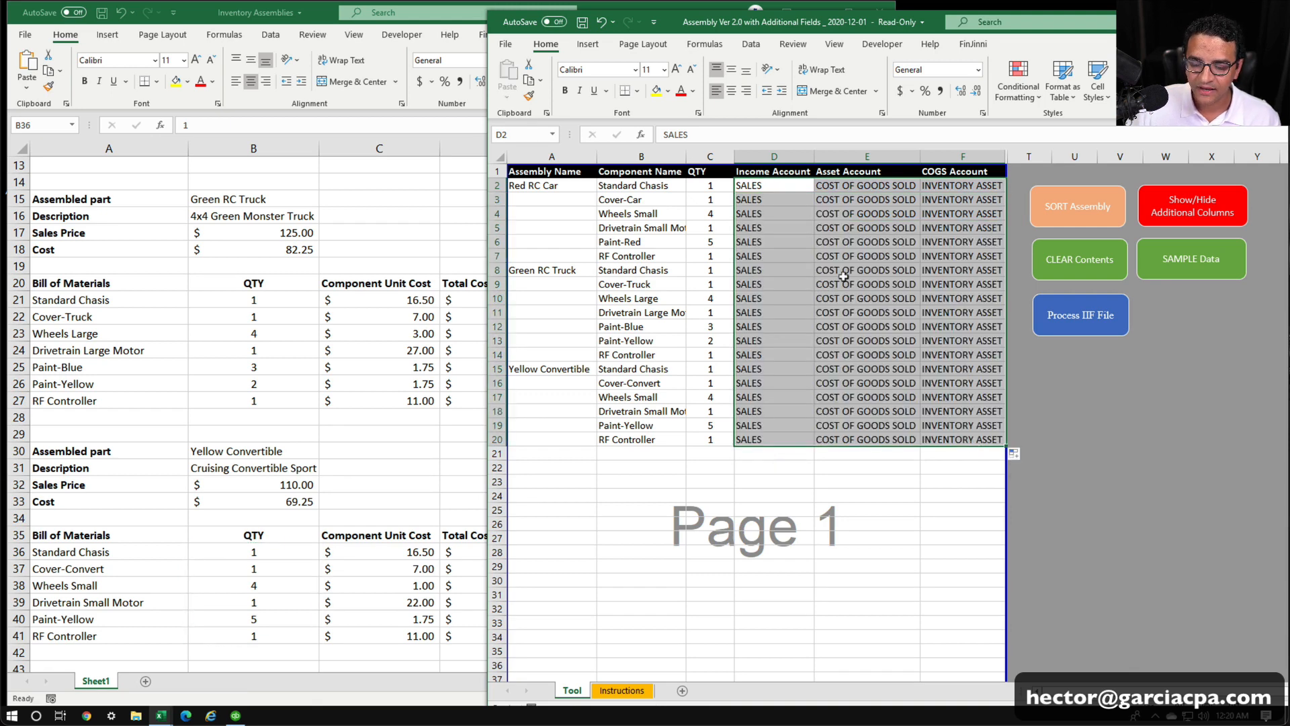
left_click(831, 281)
Fill the assembly names down their component rows: Red RC Car to row 7, Green RC Truck to row 14, Yellow Convertible to row 20.
left_click(539, 182)
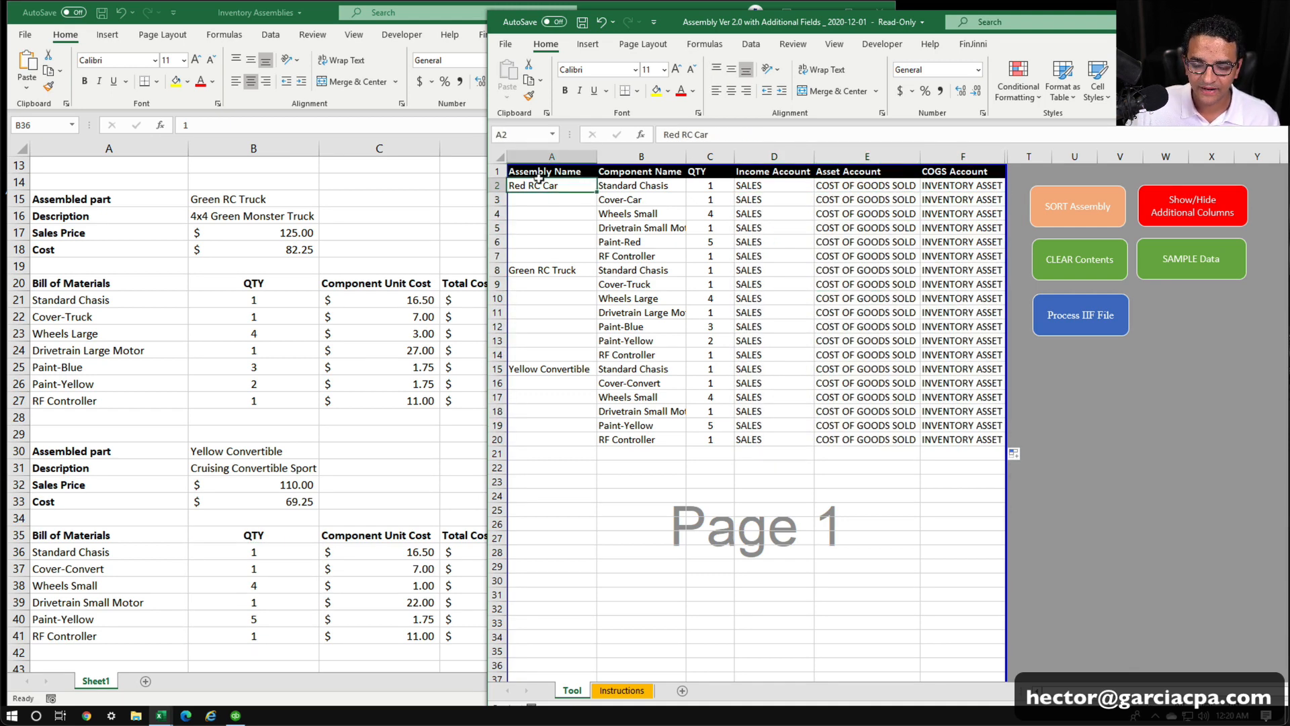
double_click(593, 189)
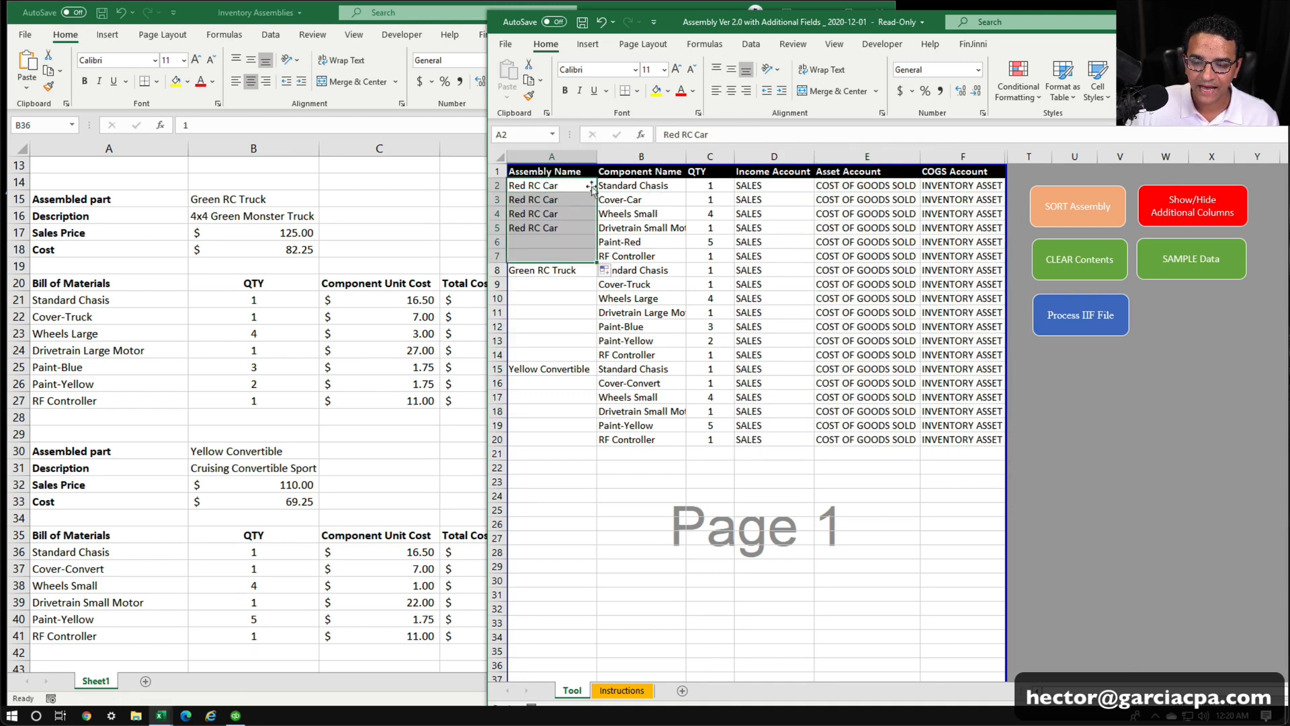
left_click(584, 274)
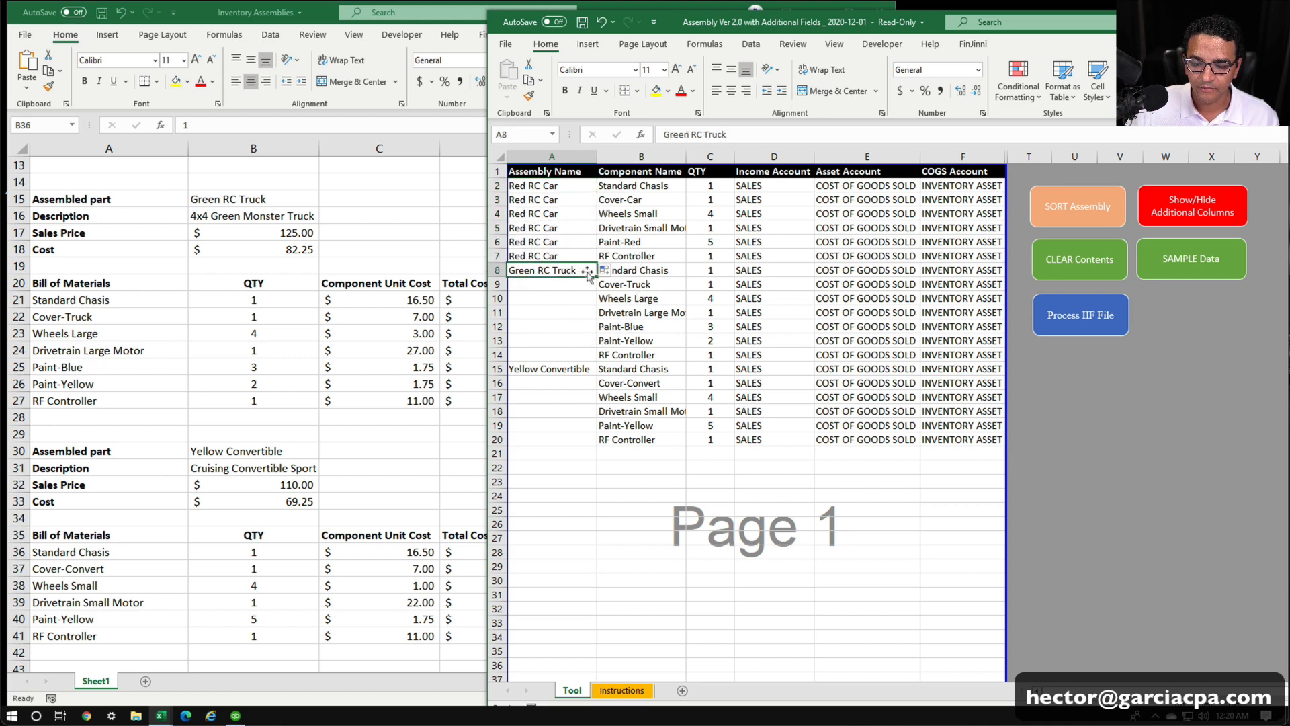
double_click(591, 270)
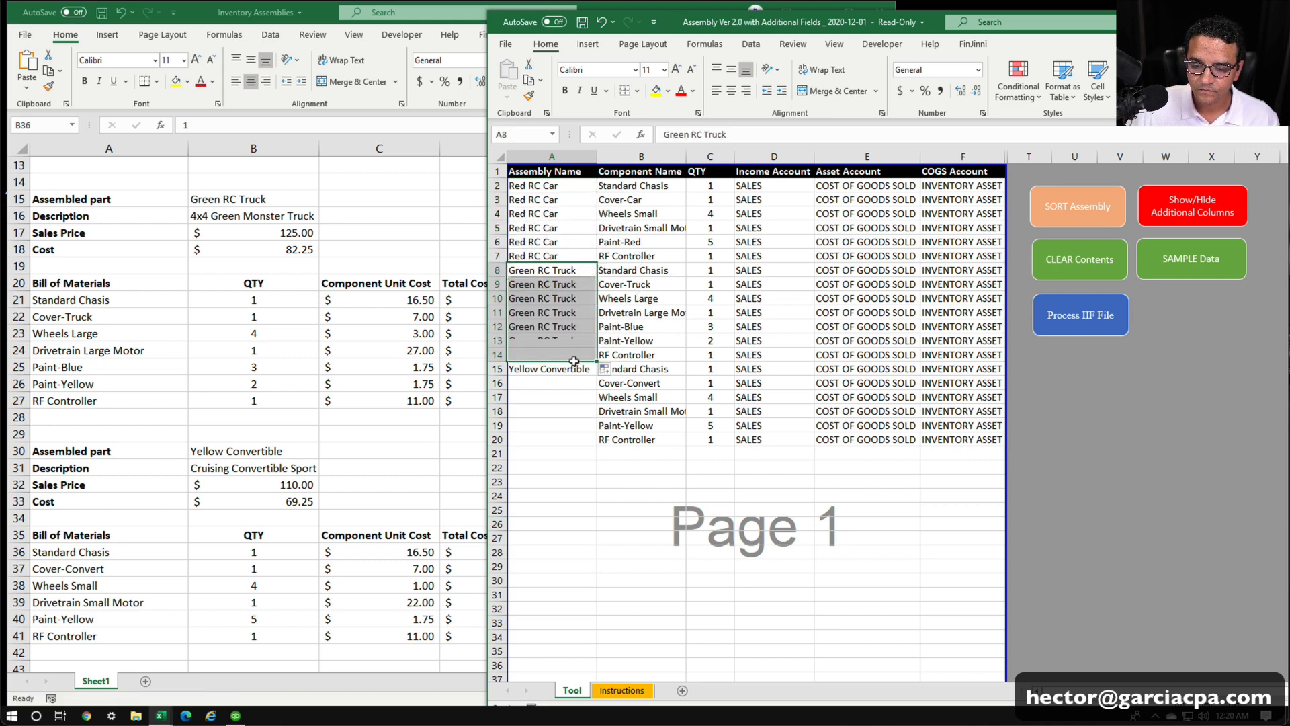
left_click(585, 372)
double_click(590, 372)
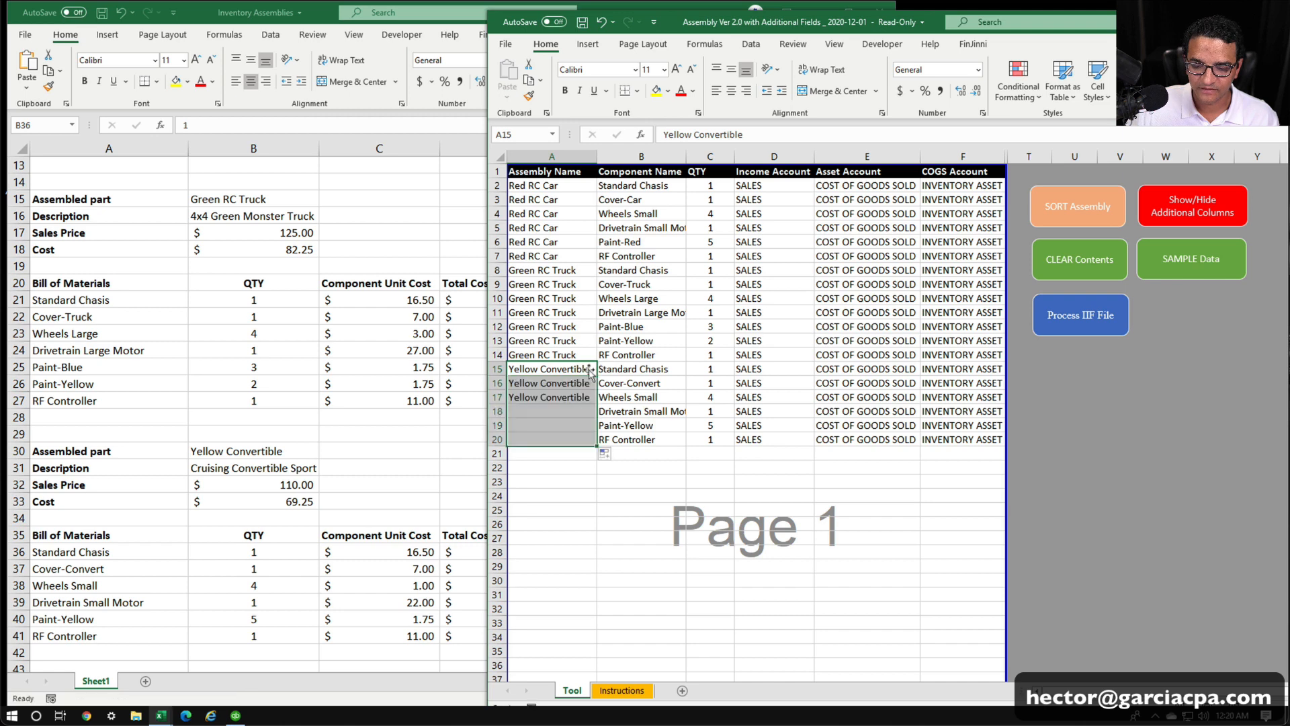
left_click(584, 352)
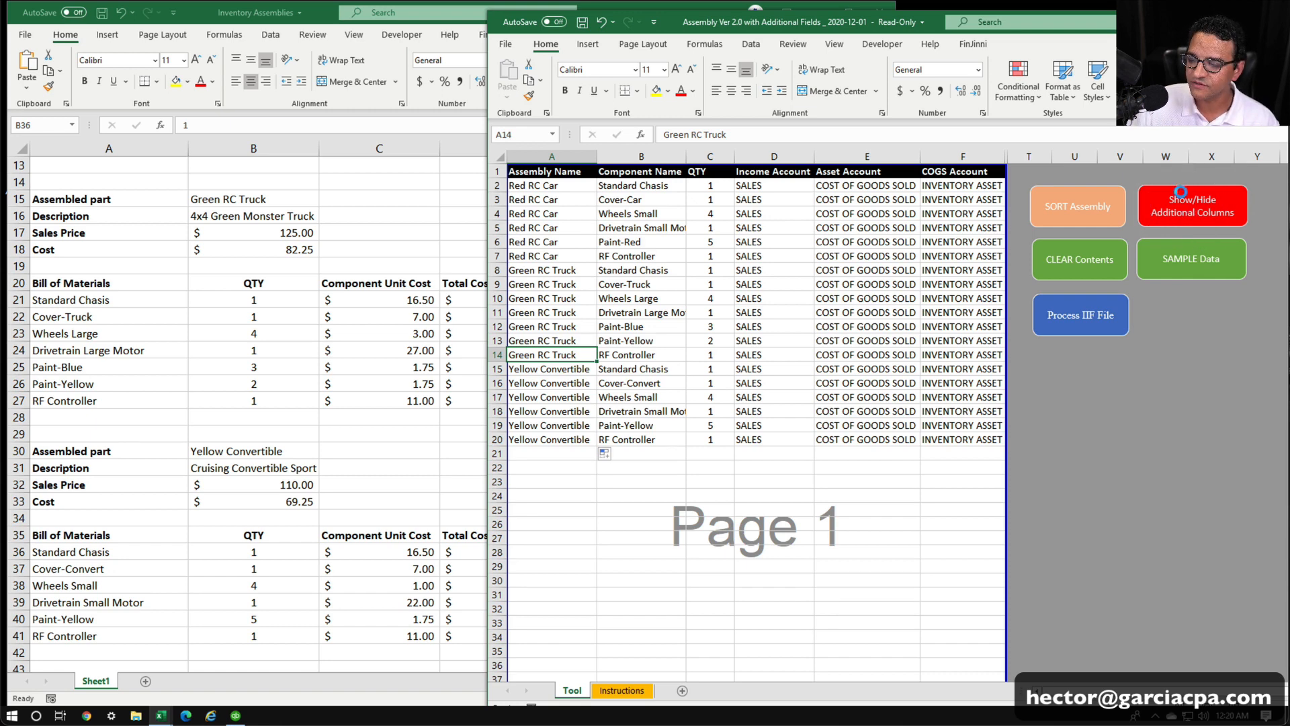
Show the Tool sheet's additional columns and copy the Red RC Car's 100.00 sales price into Sales Price cell I2.
left_click(1180, 192)
left_click_drag(1196, 691, 1126, 690)
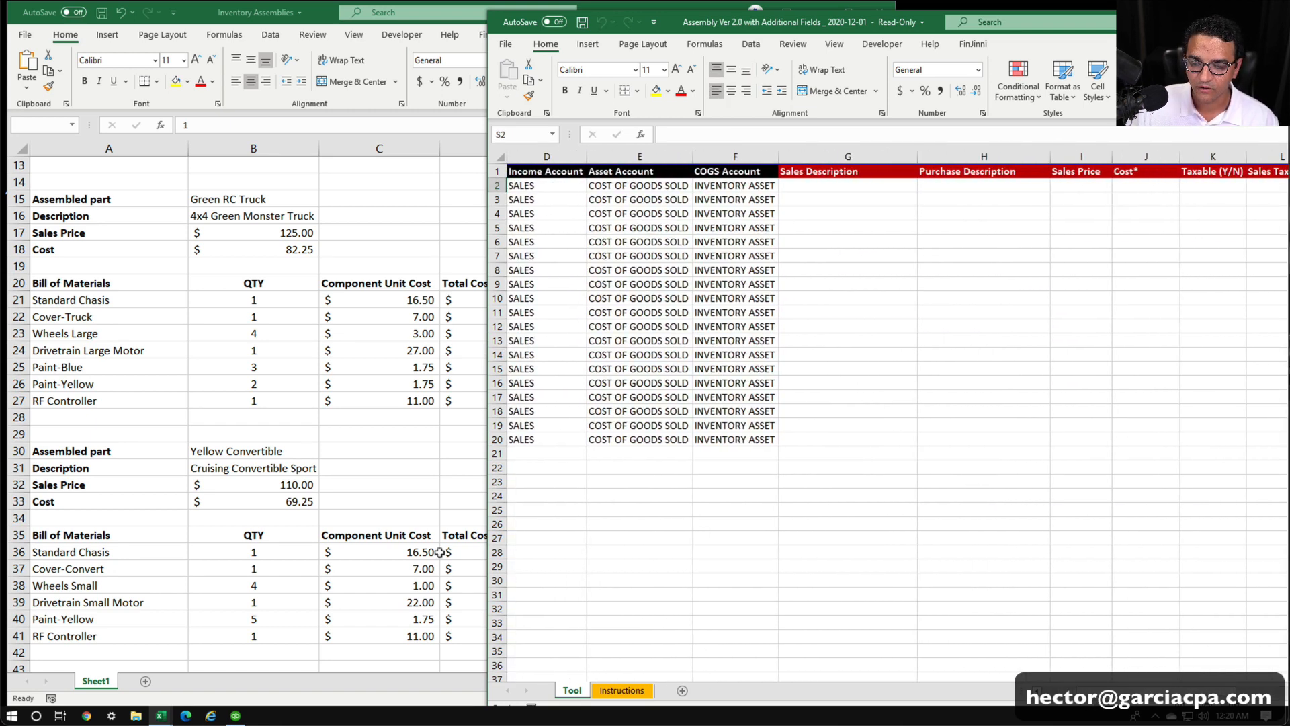
left_click(296, 350)
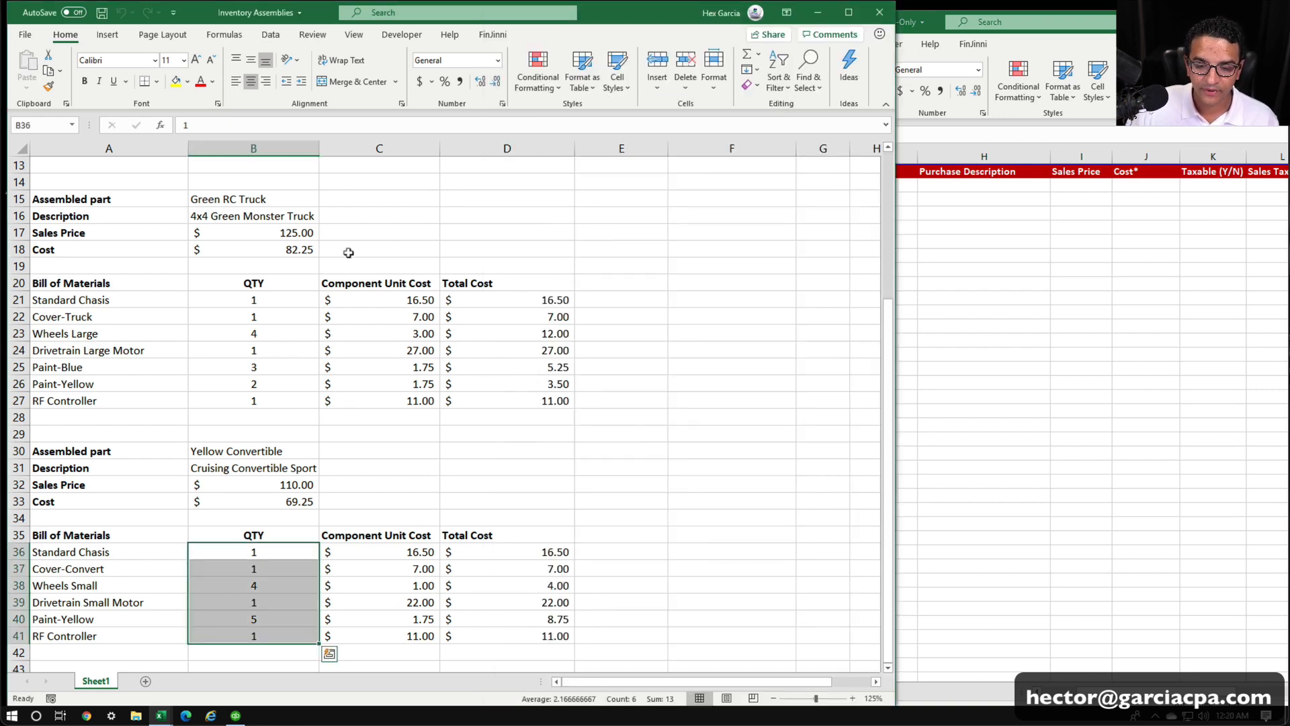
scroll(348, 253, "up", 4)
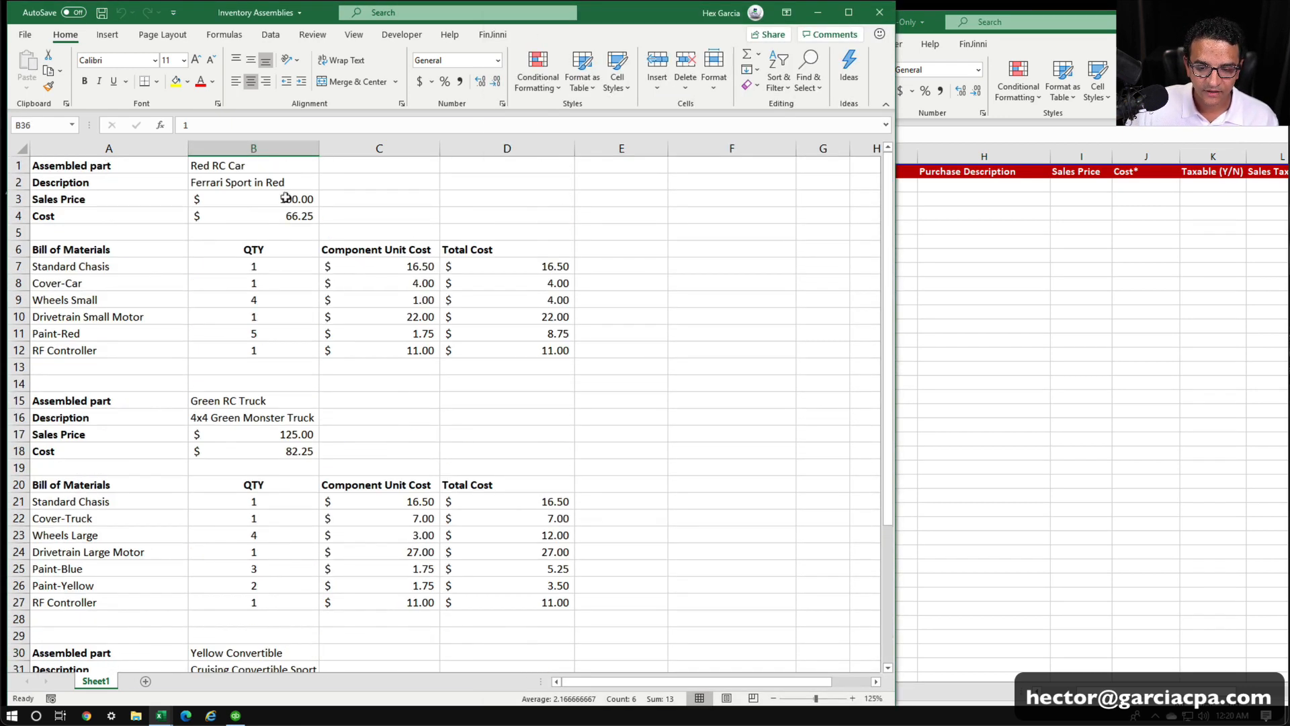
left_click(285, 197)
key("ctrl+c")
left_click(1054, 325)
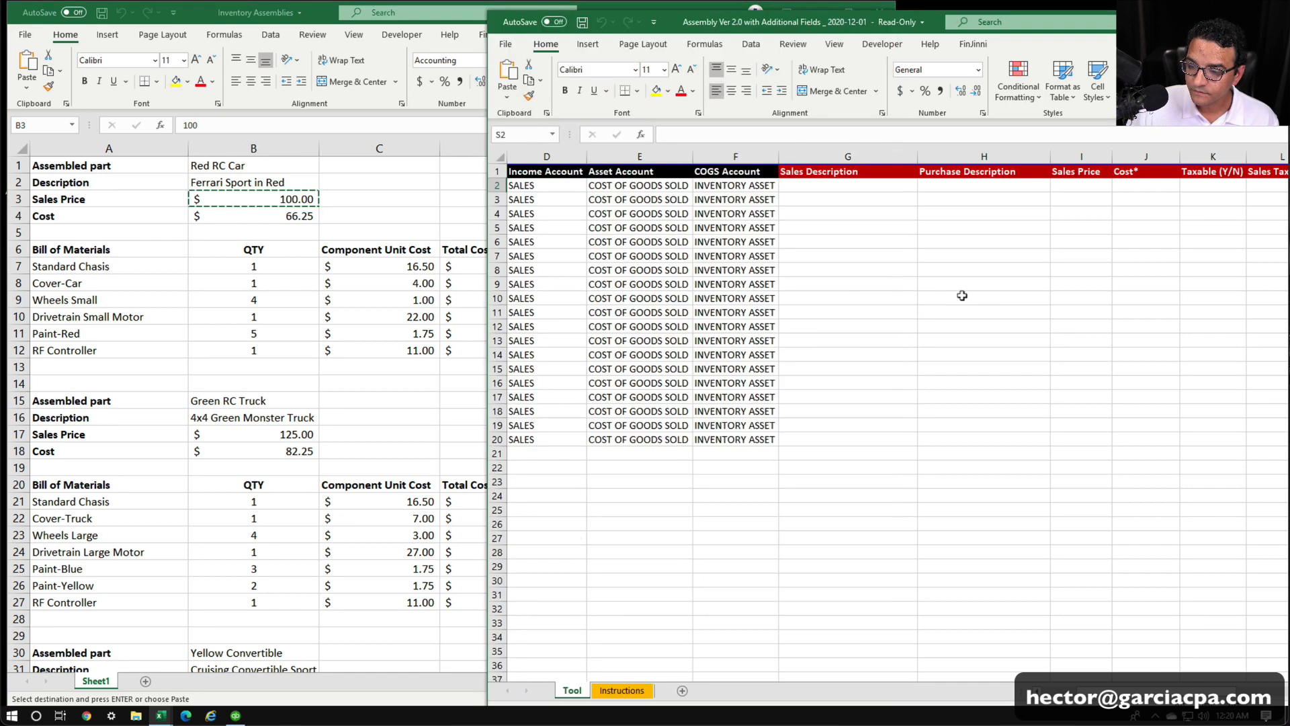
left_click(1073, 180)
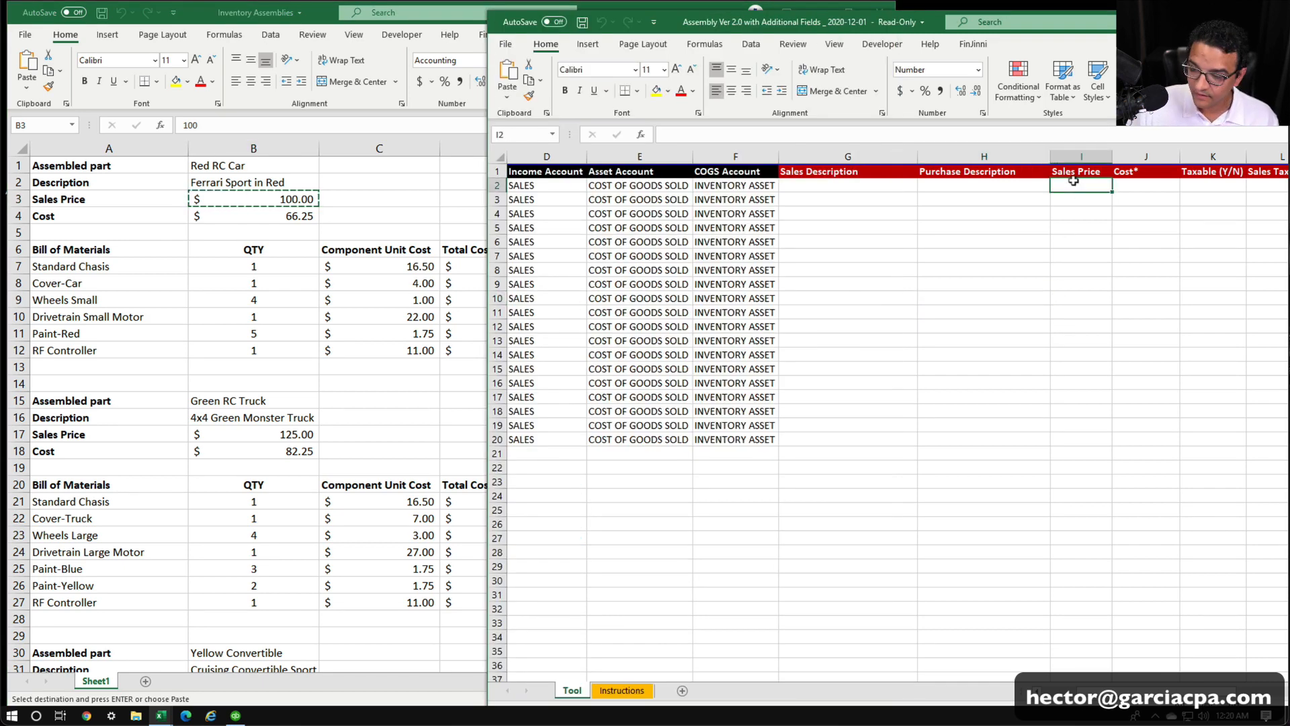
key("ctrl+v")
left_click(1035, 283)
scroll(552, 321, "left", 3)
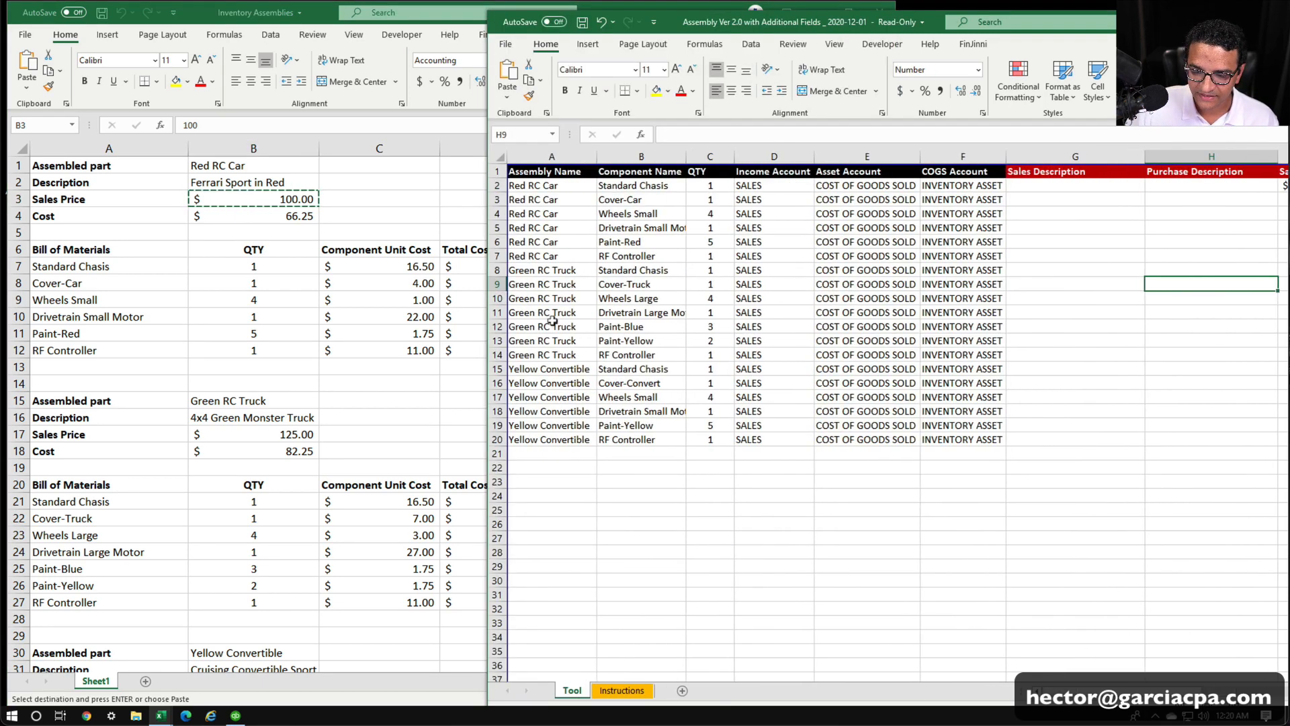
Highlight the first Green RC Truck row (row 8) and the first Yellow Convertible row (row 15) in yellow on the Tool sheet.
left_click(497, 270)
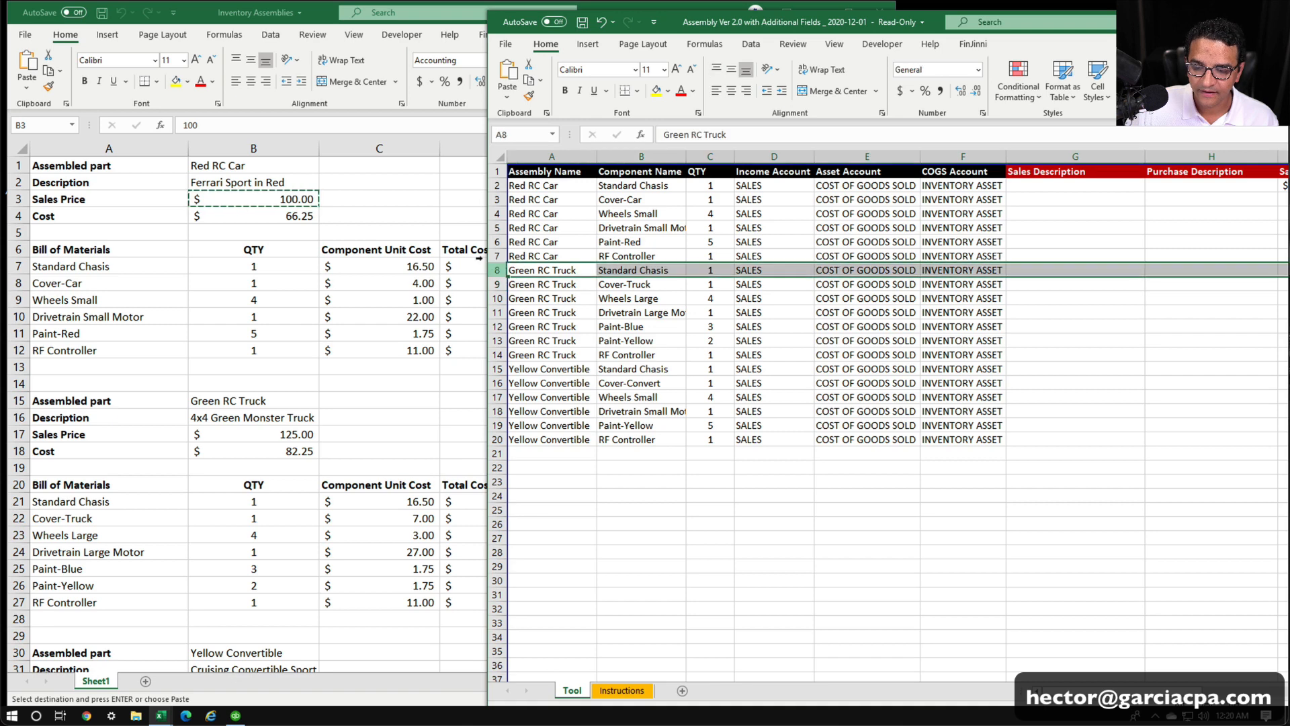
left_click(656, 90)
left_click(494, 369)
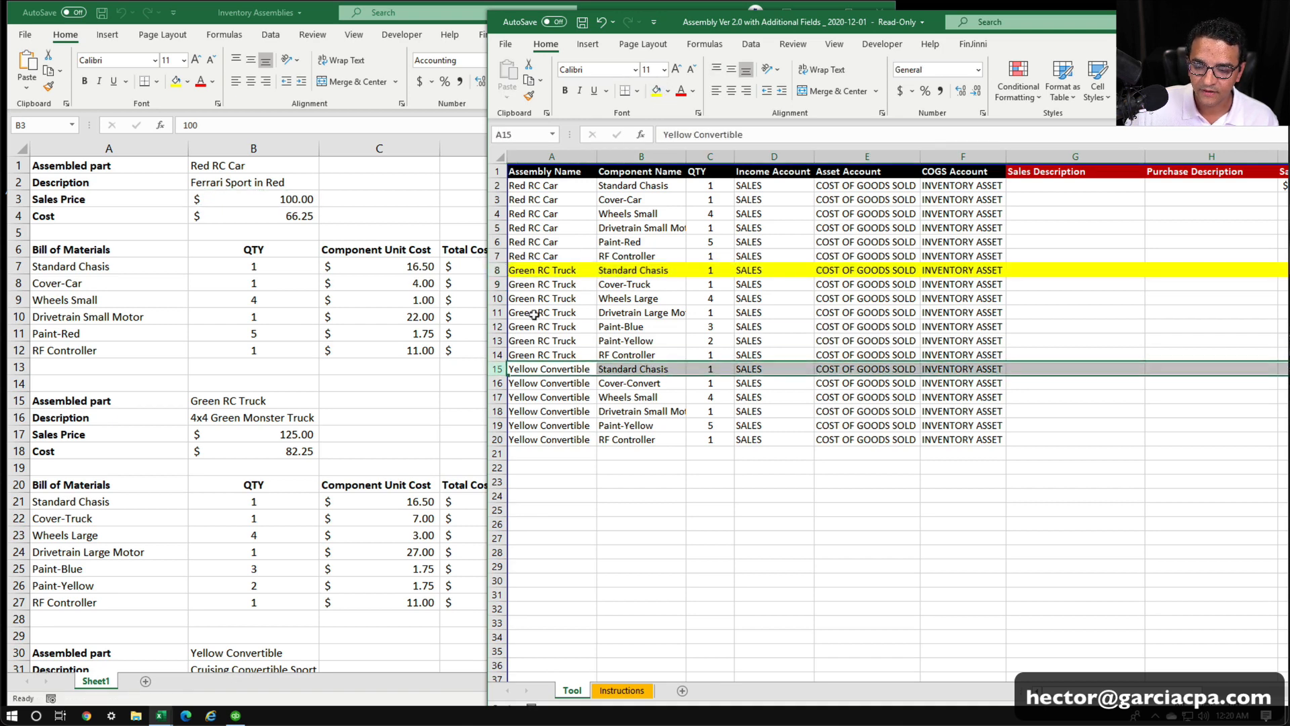
left_click(658, 91)
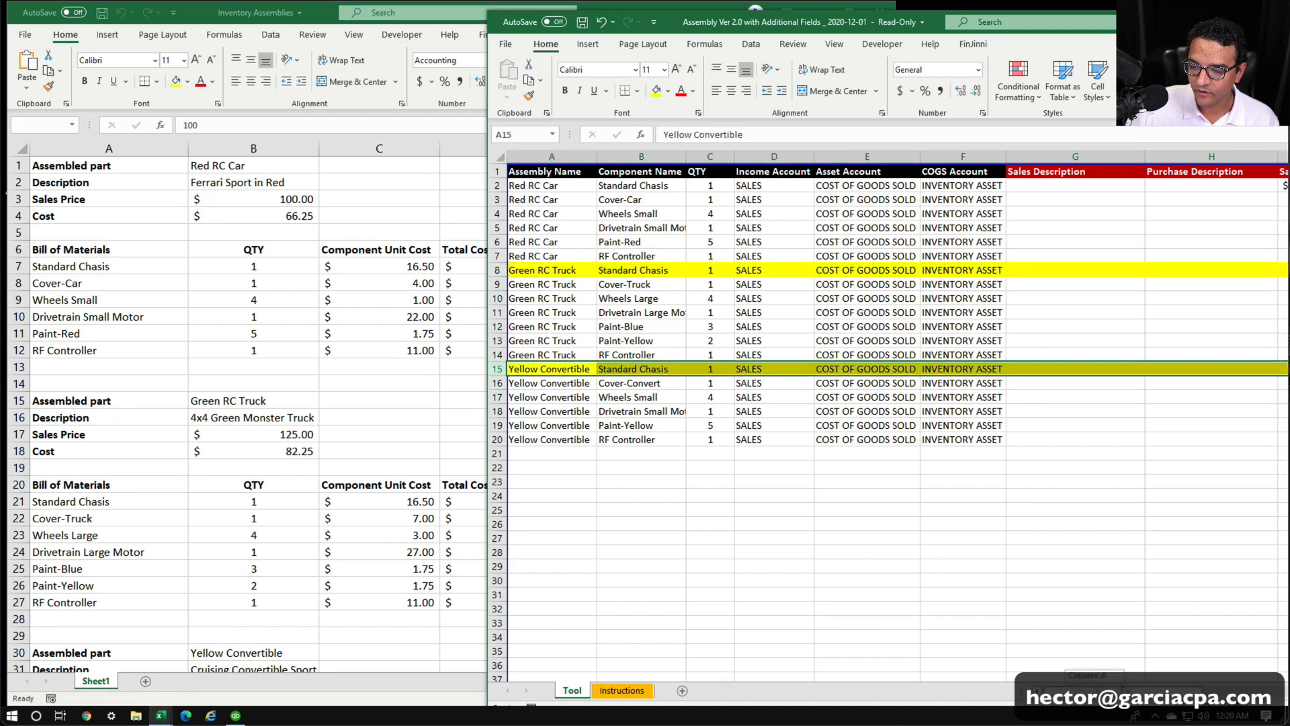
Copy the Green RC Truck's 125.00 sales price into Sales Price cell I8 of the Tool sheet.
left_click_drag(1123, 688, 1162, 689)
left_click(320, 428)
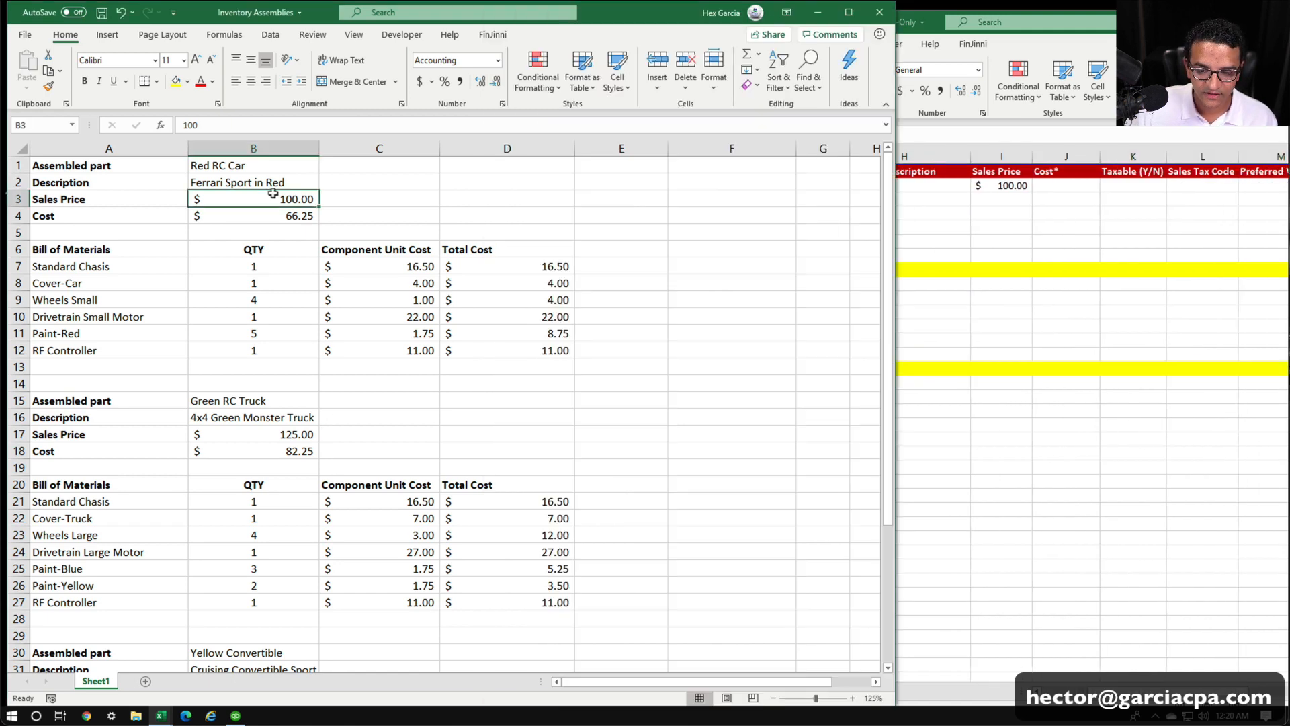
left_click(282, 434)
key("ctrl+c")
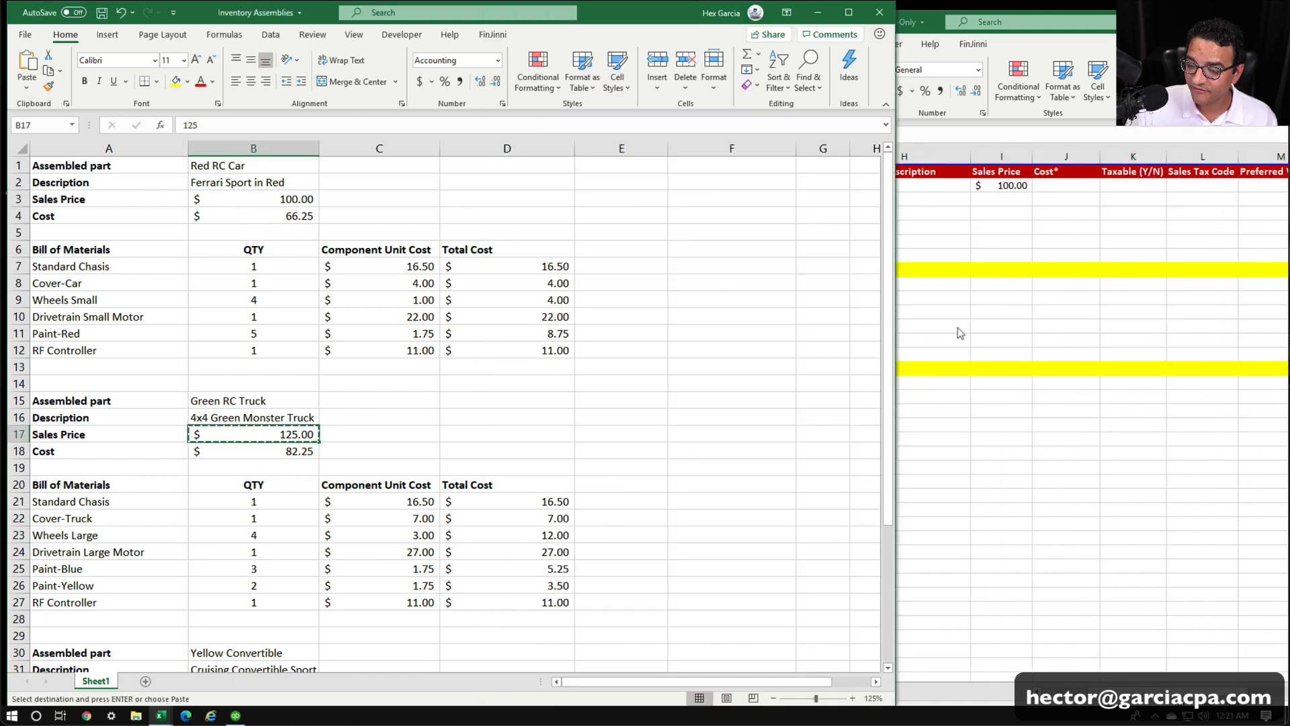
left_click(999, 269)
key("ctrl+v")
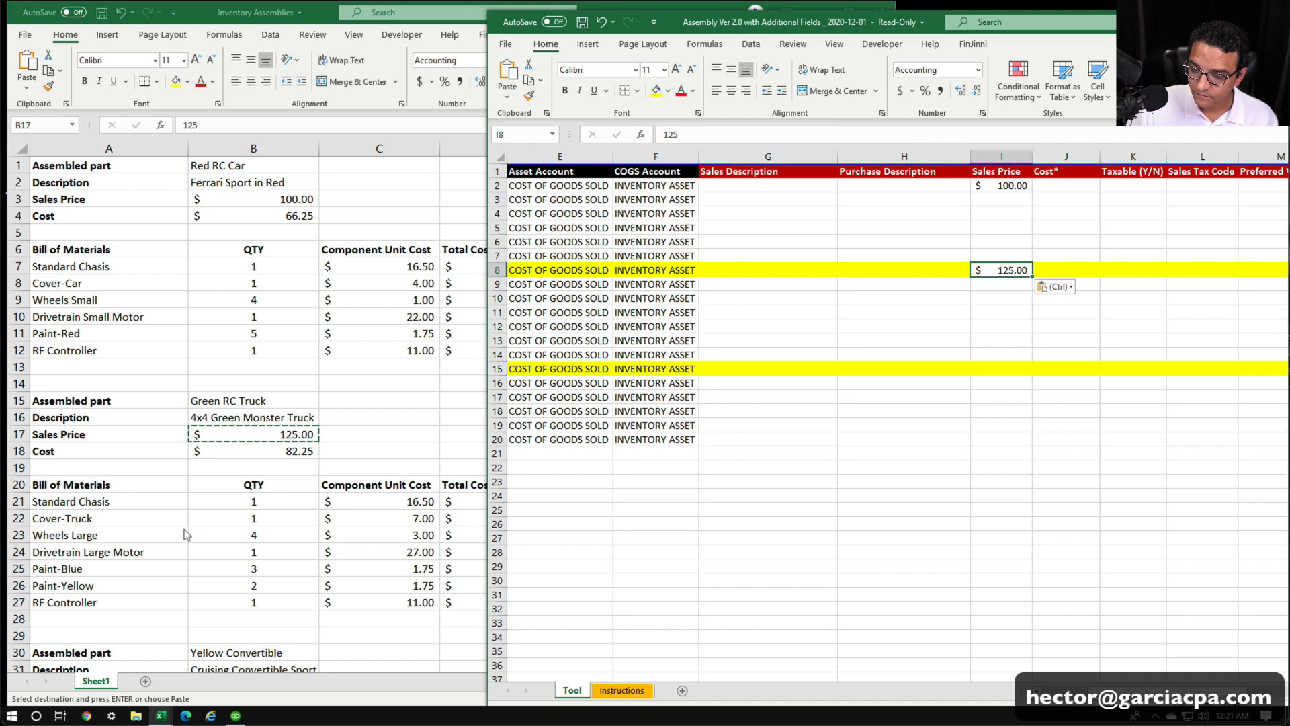
Copy the Yellow Convertible's 110.00 sales price into Sales Price cell I15 of the Tool sheet.
left_click(288, 481)
scroll(280, 501, "down", 4)
left_click(283, 485)
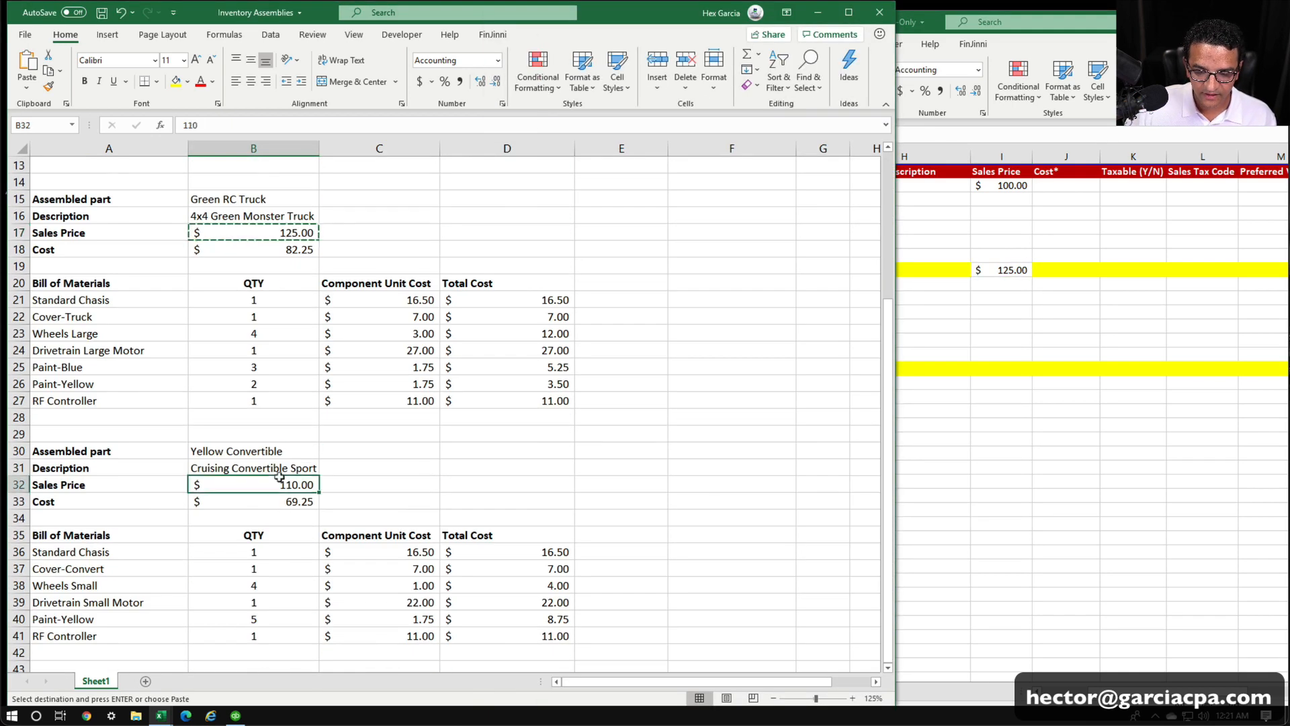
key("ctrl+c")
left_click(1000, 269)
left_click(992, 343)
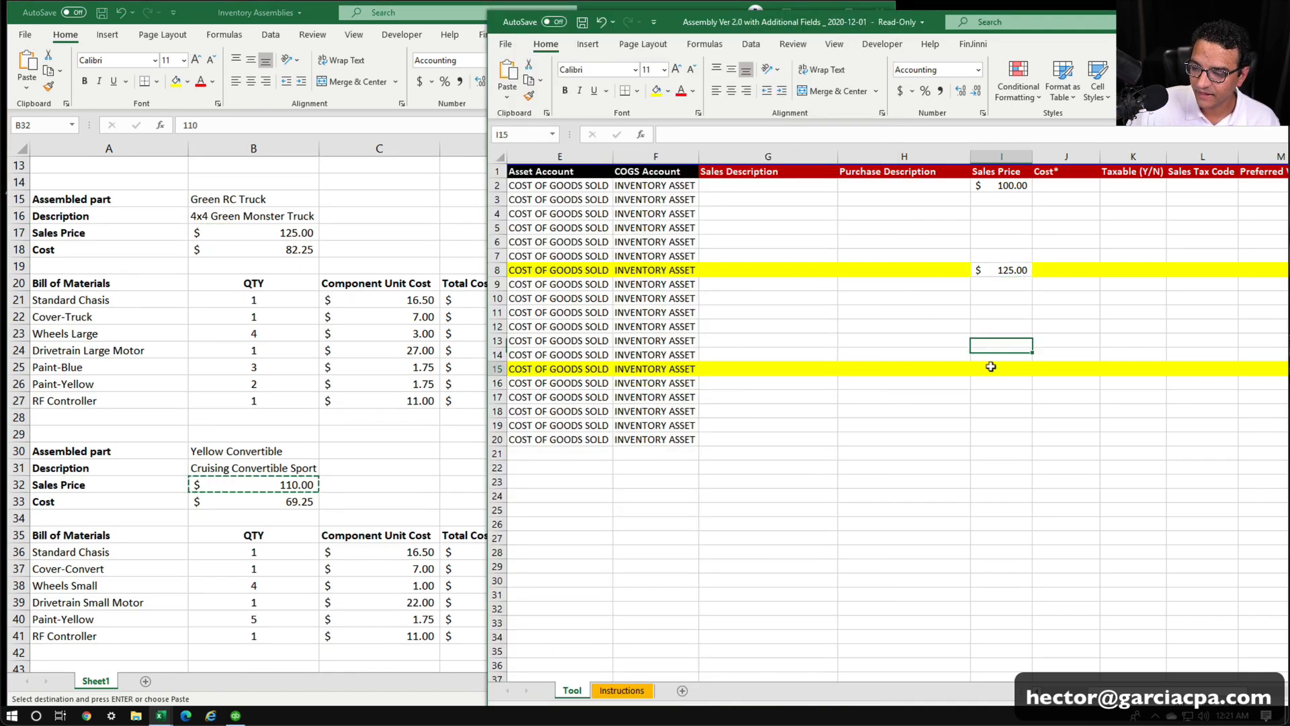
left_click(990, 366)
key("ctrl+c")
key("Escape")
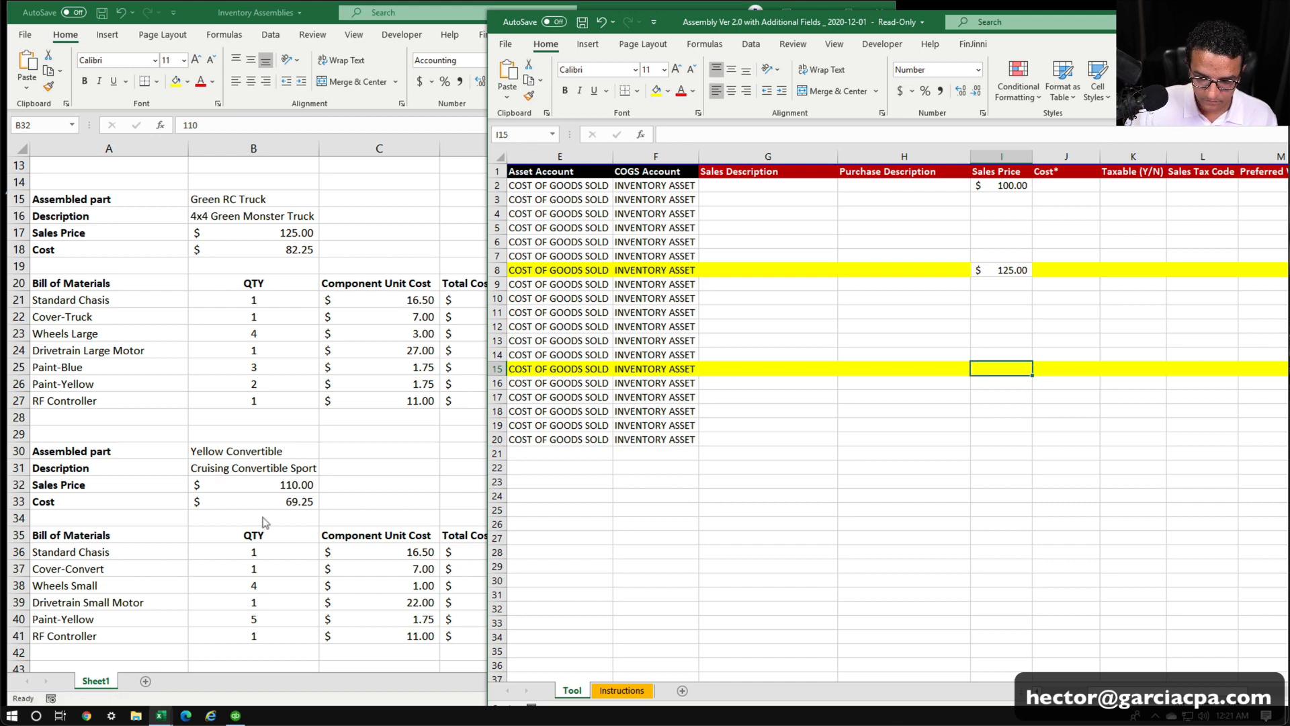
left_click(285, 481)
key("ctrl+c")
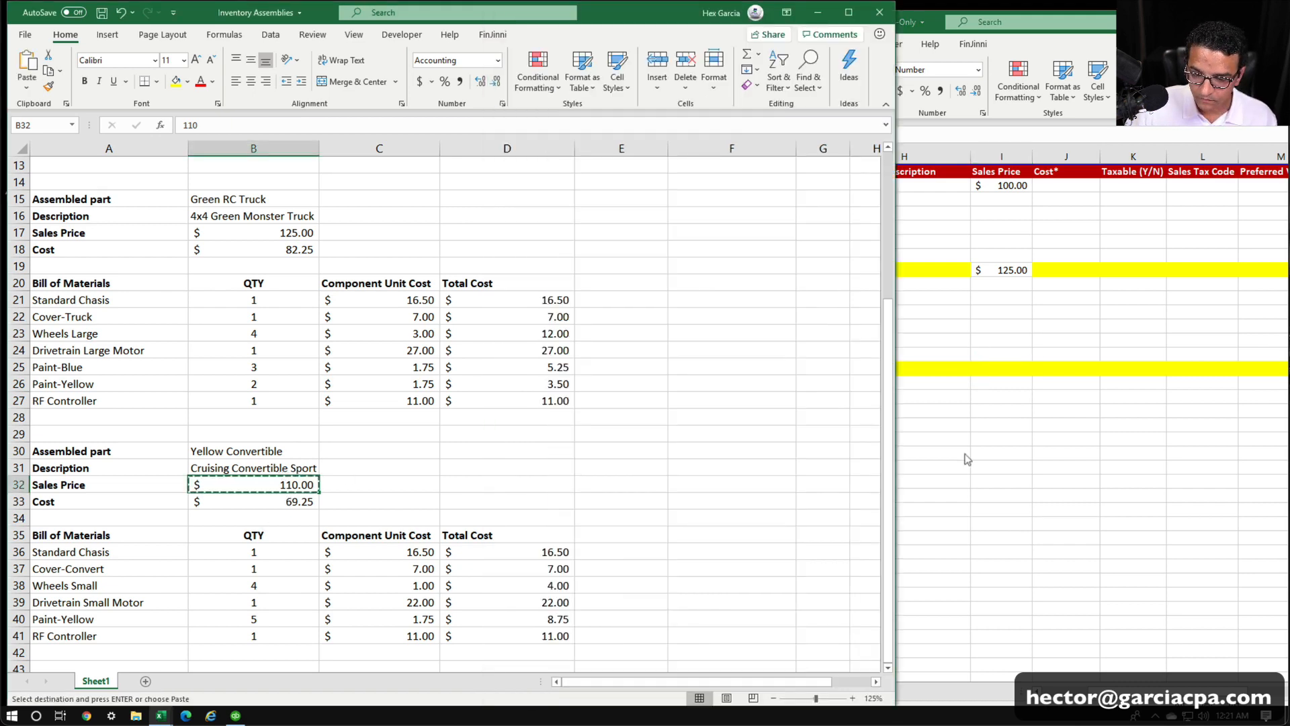
left_click(992, 367)
key("ctrl+v")
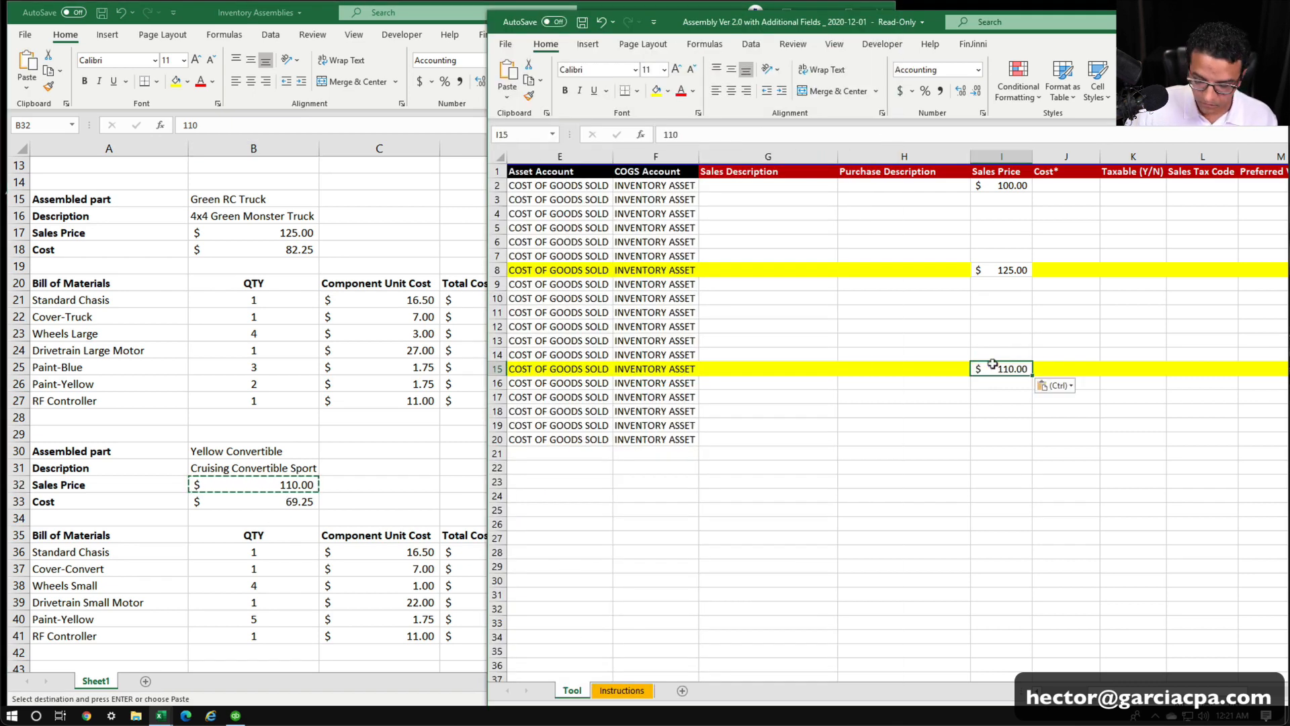
Copy the Red RC Car's 66.25 cost into Cost cell J2 as a value instead of a formula.
left_click(240, 413)
scroll(309, 272, "up", 4)
left_click(289, 217)
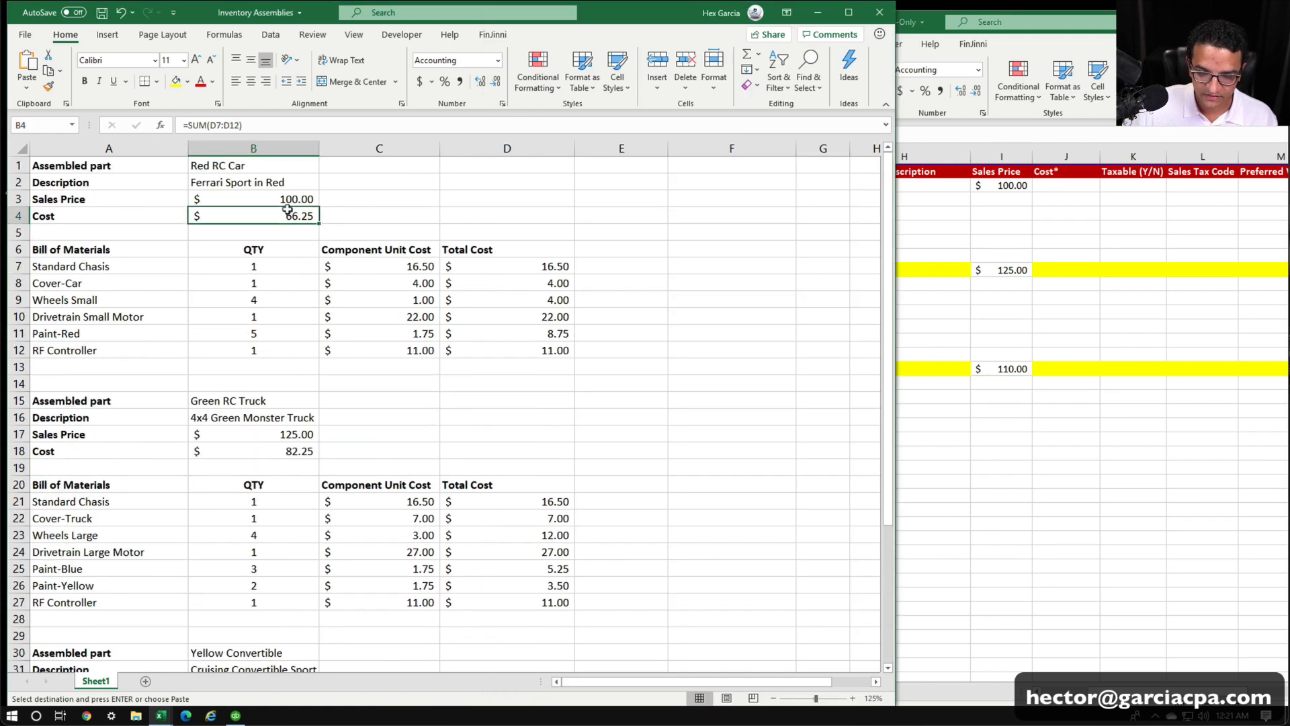
key("ctrl+c")
left_click(1058, 182)
left_click(1058, 182)
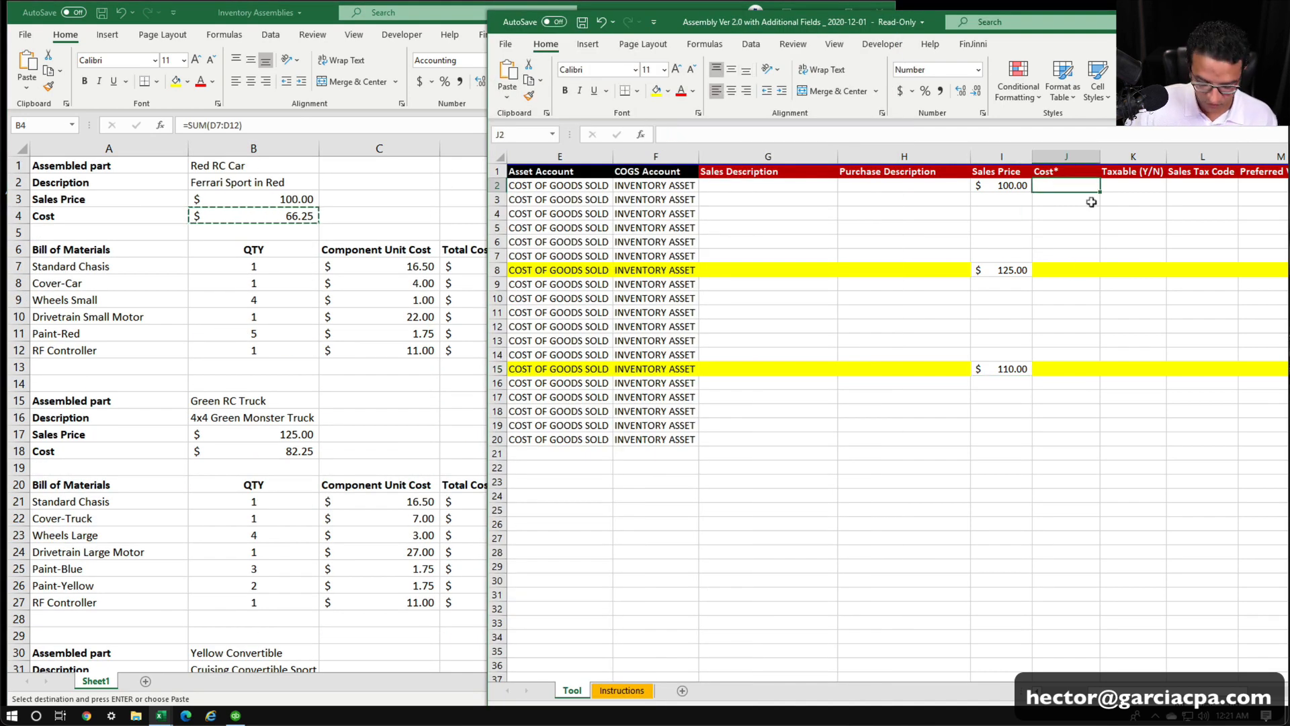
key("ctrl+v")
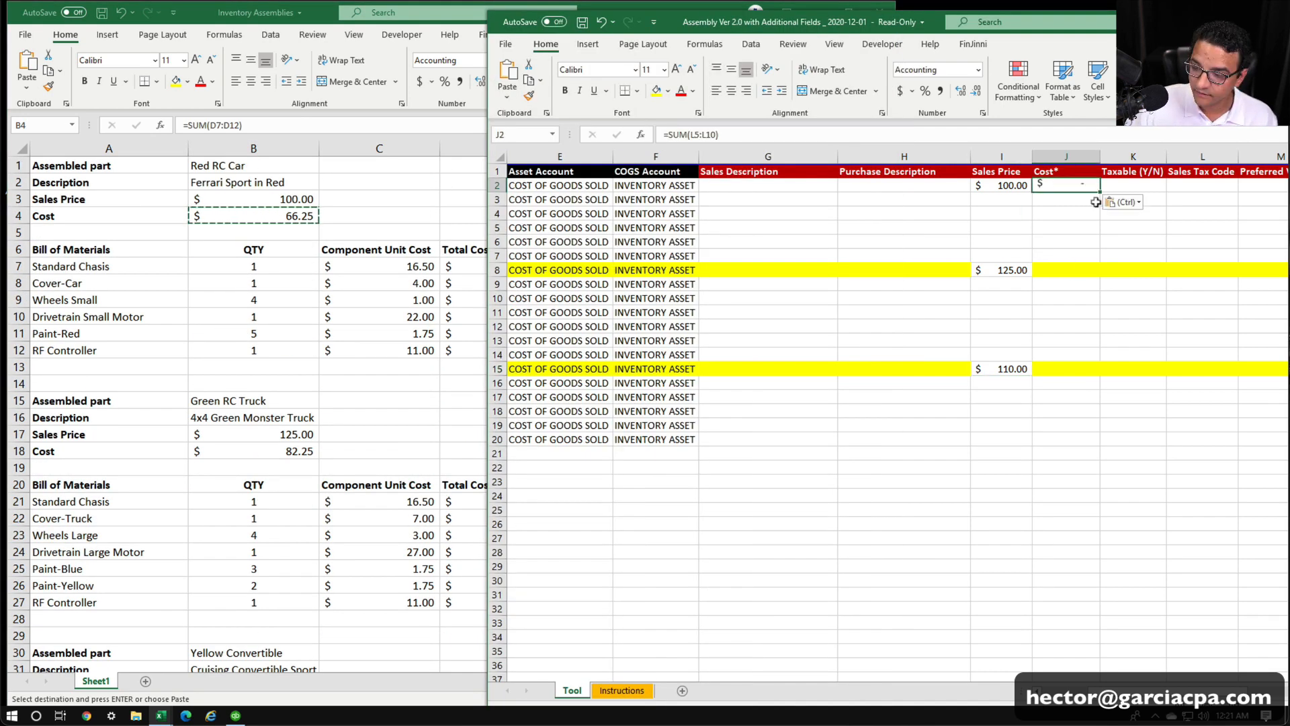
right_click(1060, 180)
left_click(1107, 259)
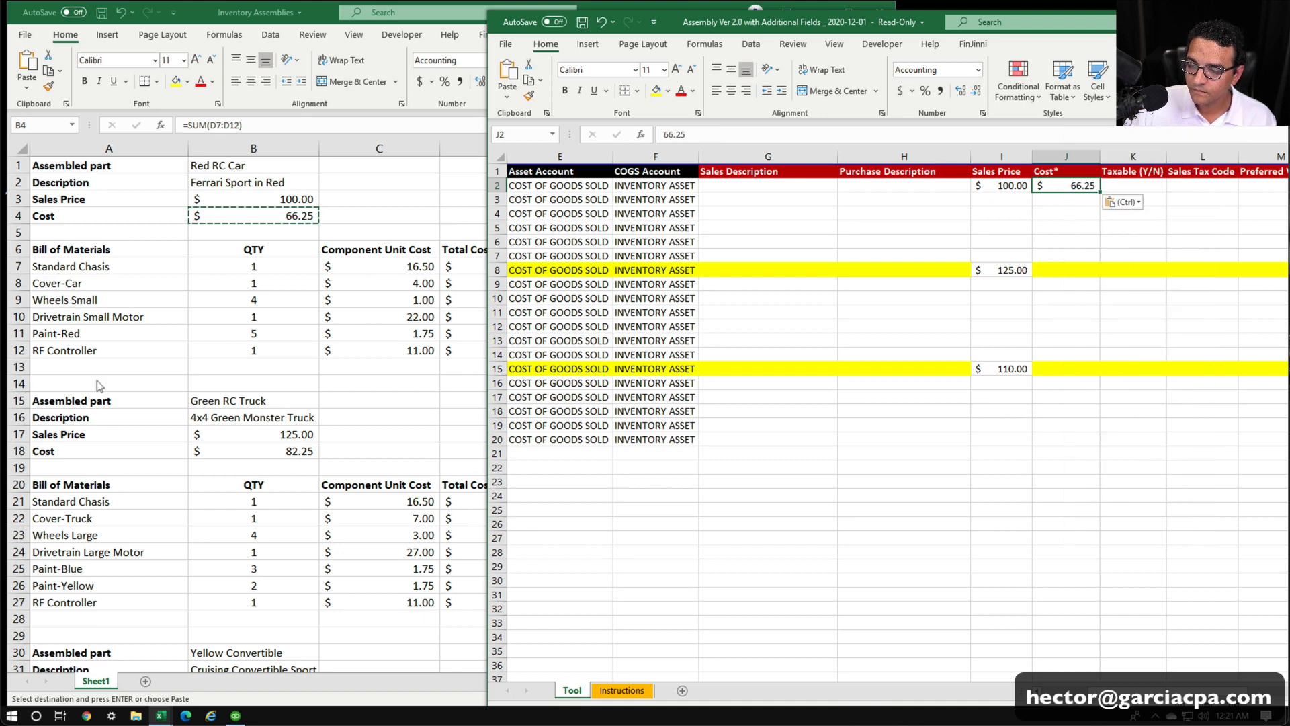
Copy the Green RC Truck's 82.25 cost and paste only its value into Cost cell J8.
left_click(139, 394)
left_click(254, 451)
right_click(269, 452)
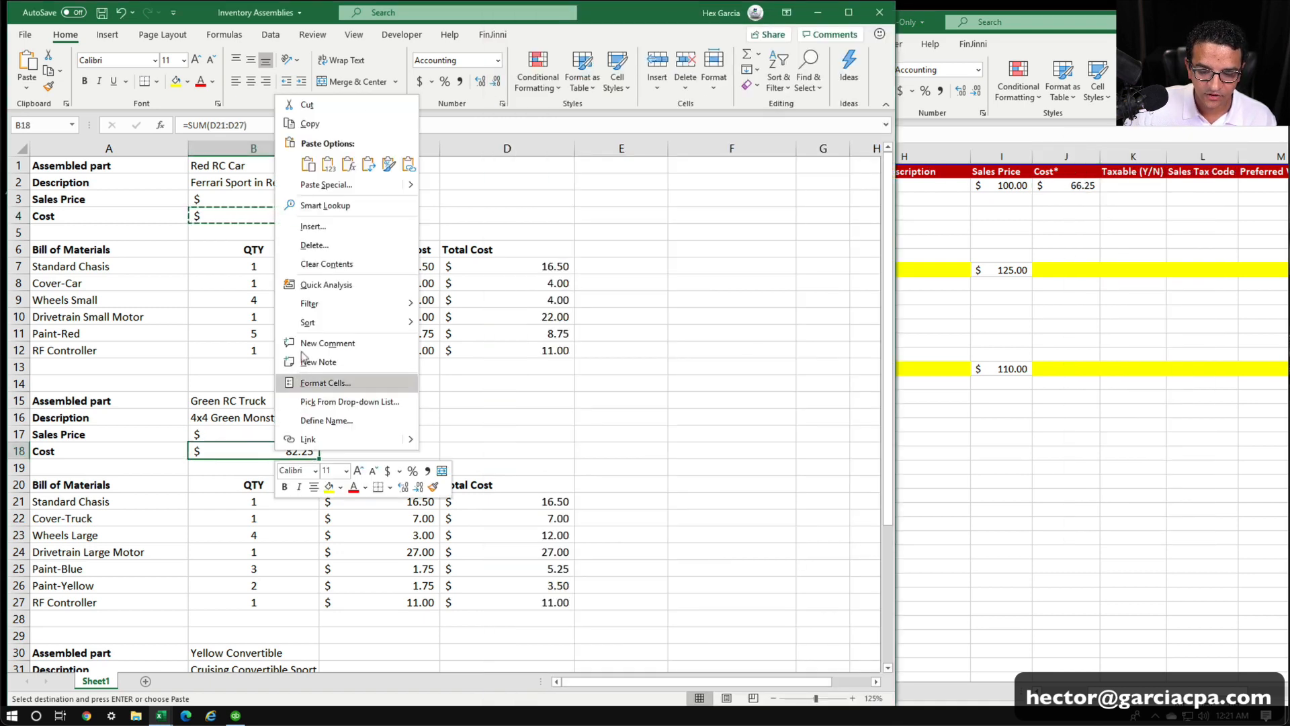
left_click(340, 125)
left_click(1068, 270)
right_click(1073, 272)
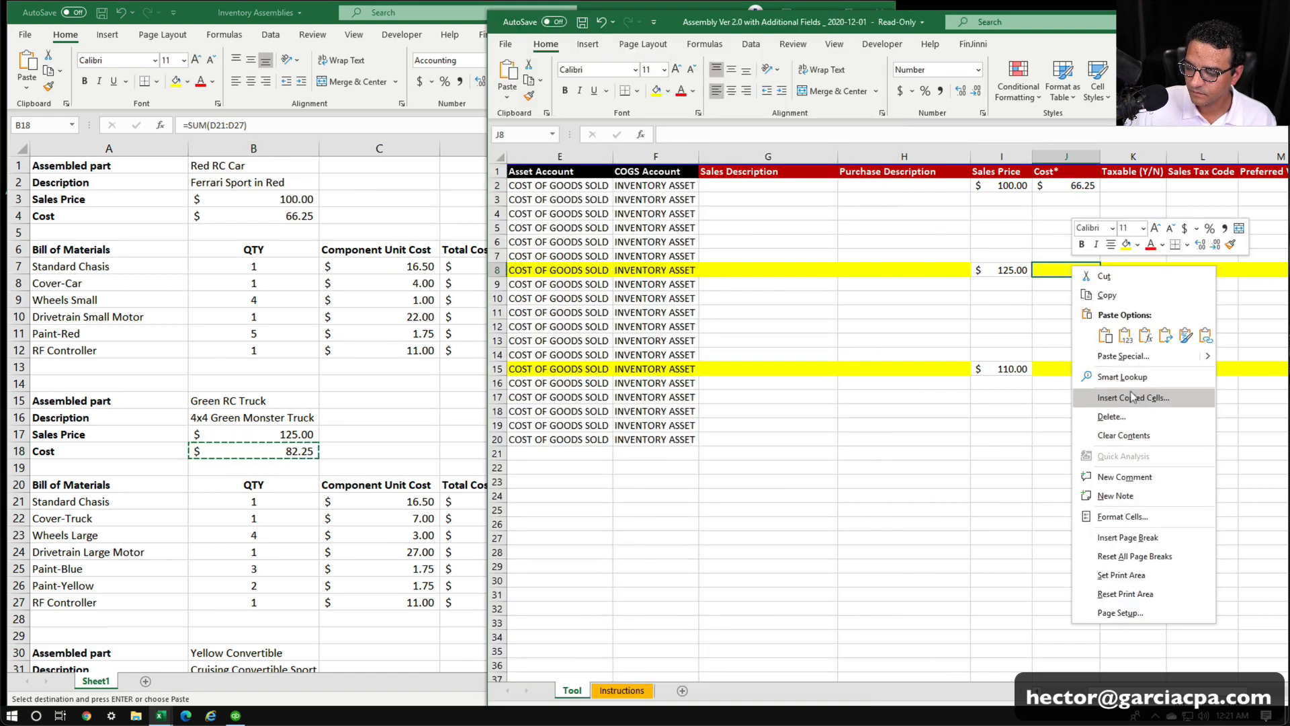
left_click(1125, 336)
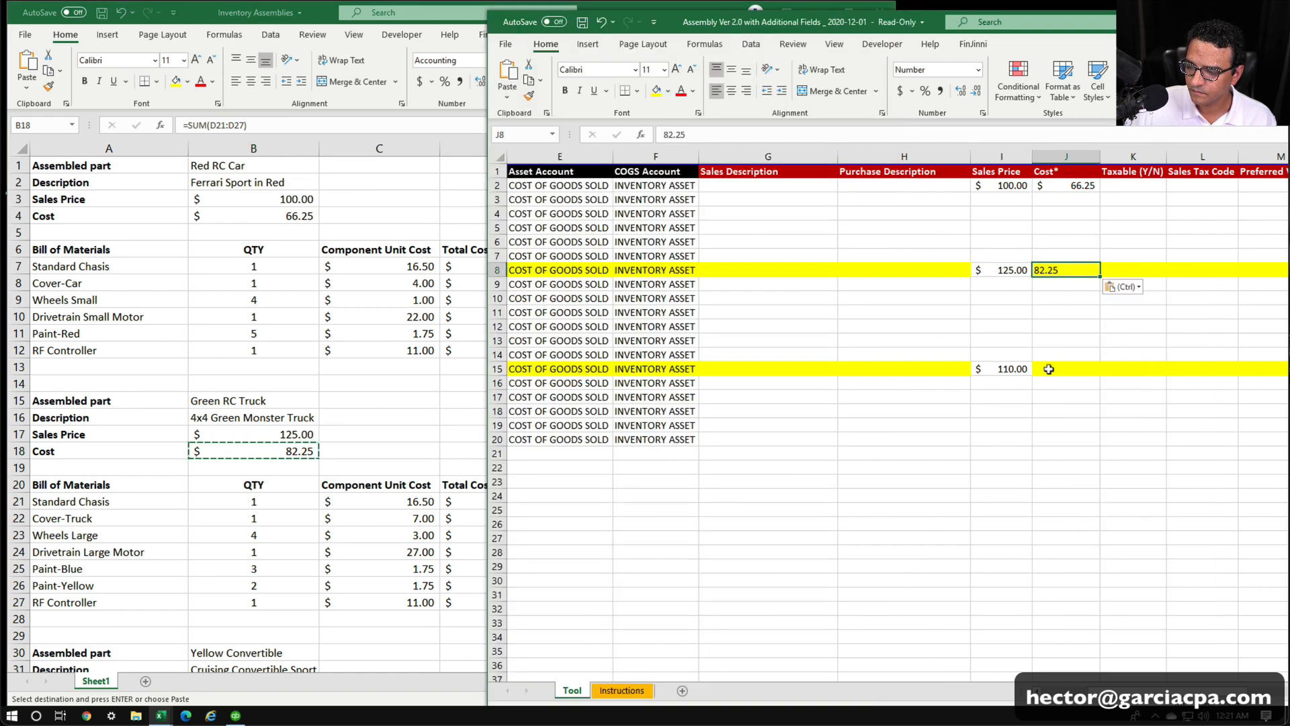
Copy the Yellow Convertible's 69.25 cost and paste only its value into Cost cell J15.
left_click(344, 575)
scroll(322, 564, "down", 4)
left_click(281, 496)
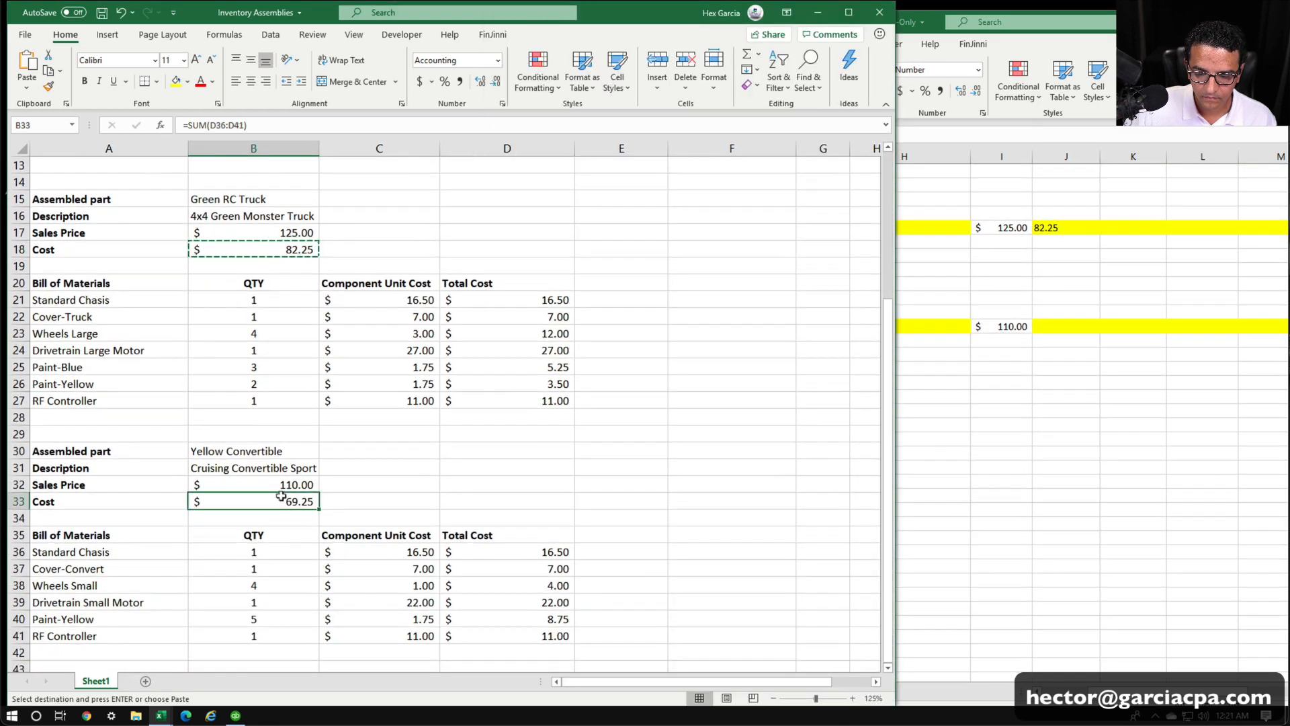
right_click(280, 496)
left_click(316, 176)
left_click(1094, 329)
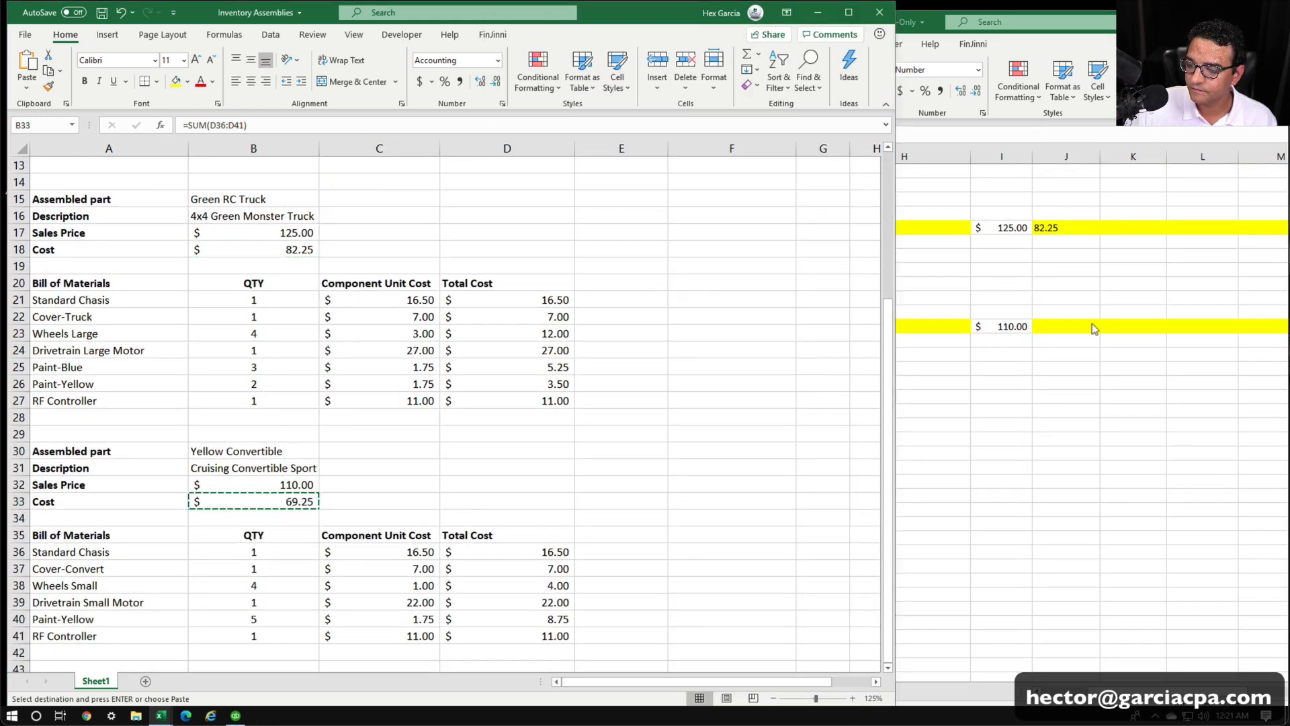
right_click(1062, 324)
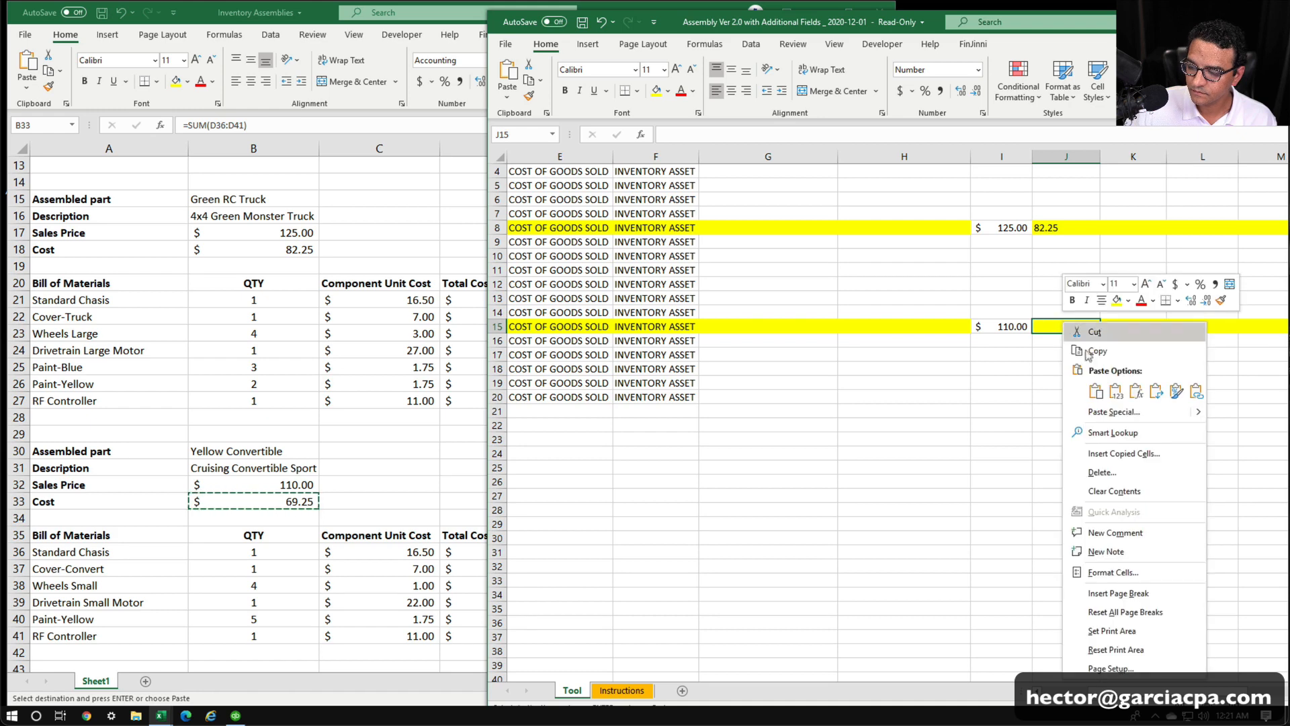
left_click(1116, 391)
left_click(1001, 397)
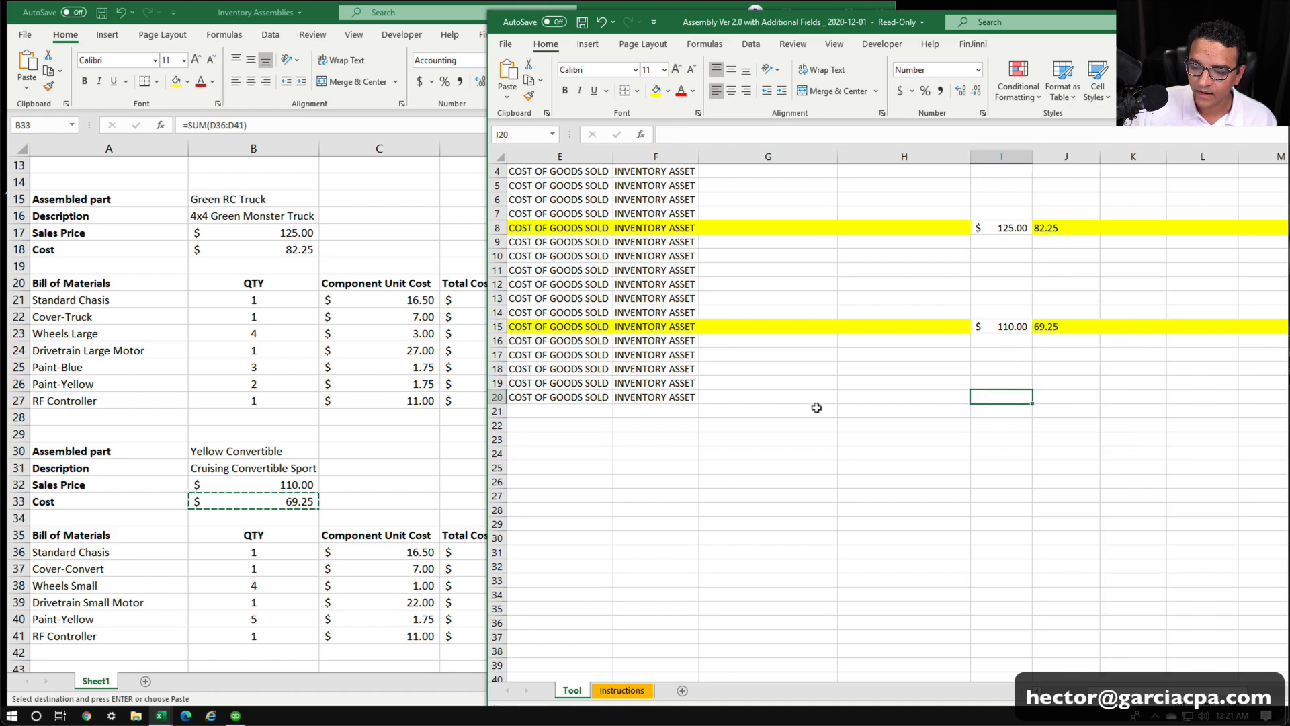
Copy the description "Ferrari Sport in Red" into the Red RC Car's Sales Description G2 and Purchase Description H2.
scroll(817, 407, "up", 1)
left_click(439, 464)
scroll(256, 447, "up", 4)
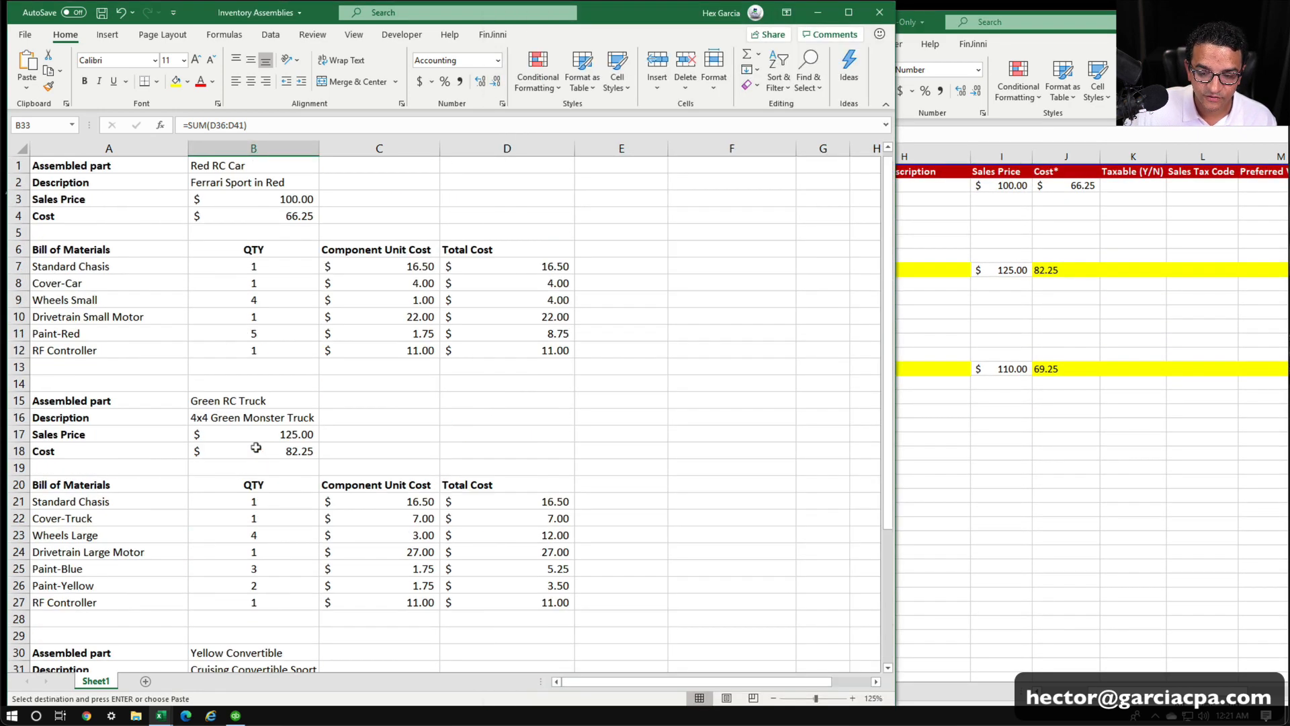
left_click(248, 178)
key("ctrl+c")
key("alt+Tab")
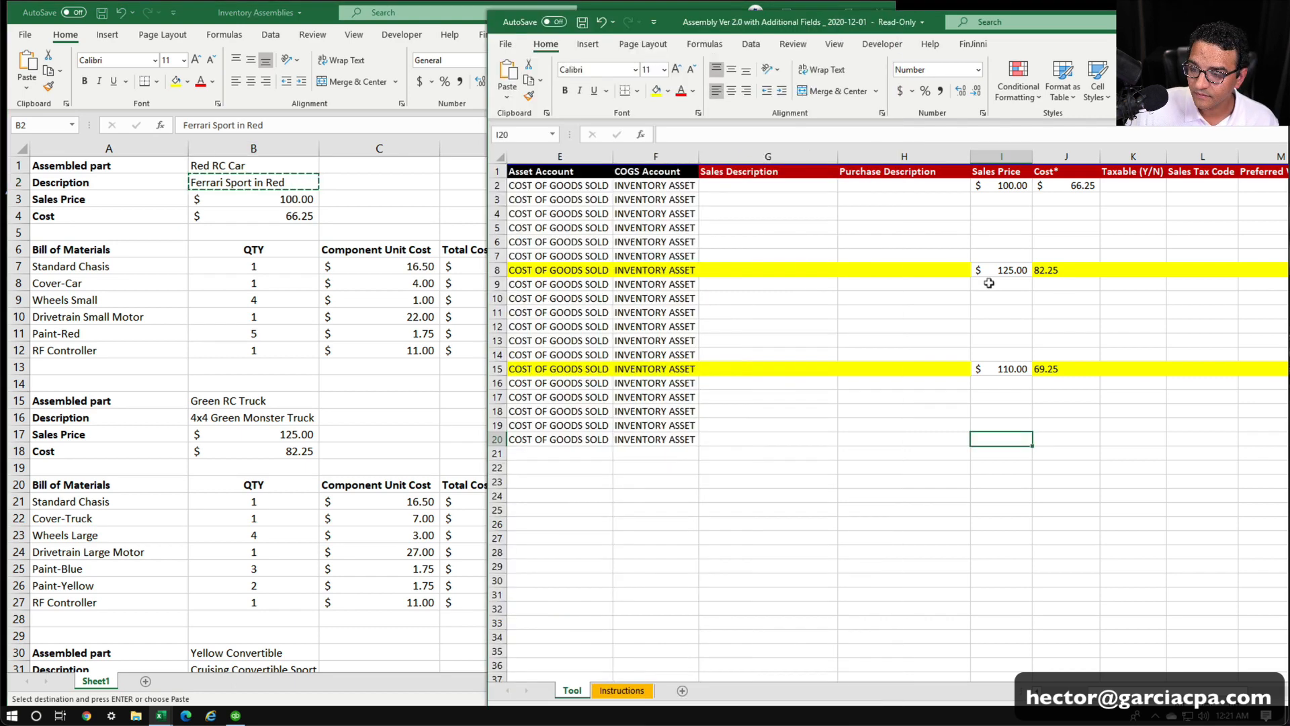
left_click(737, 183)
key("ctrl+v")
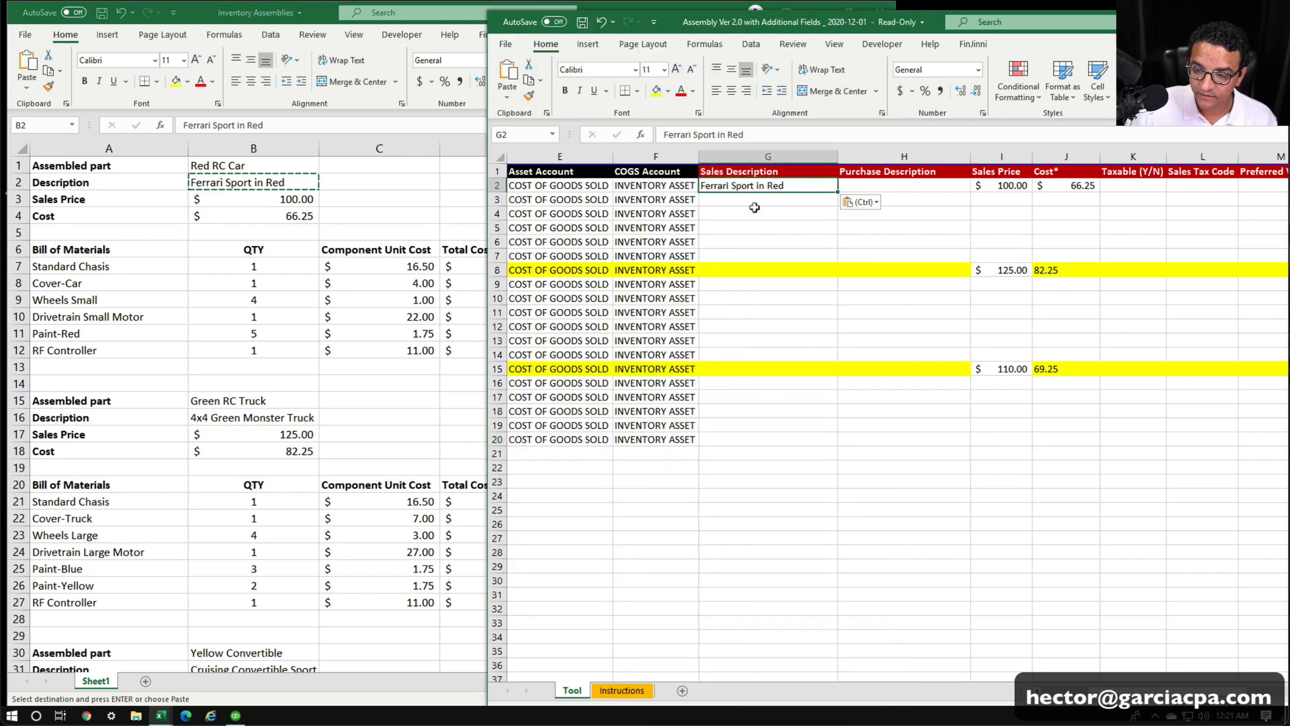
left_click(931, 182)
key("ctrl+v")
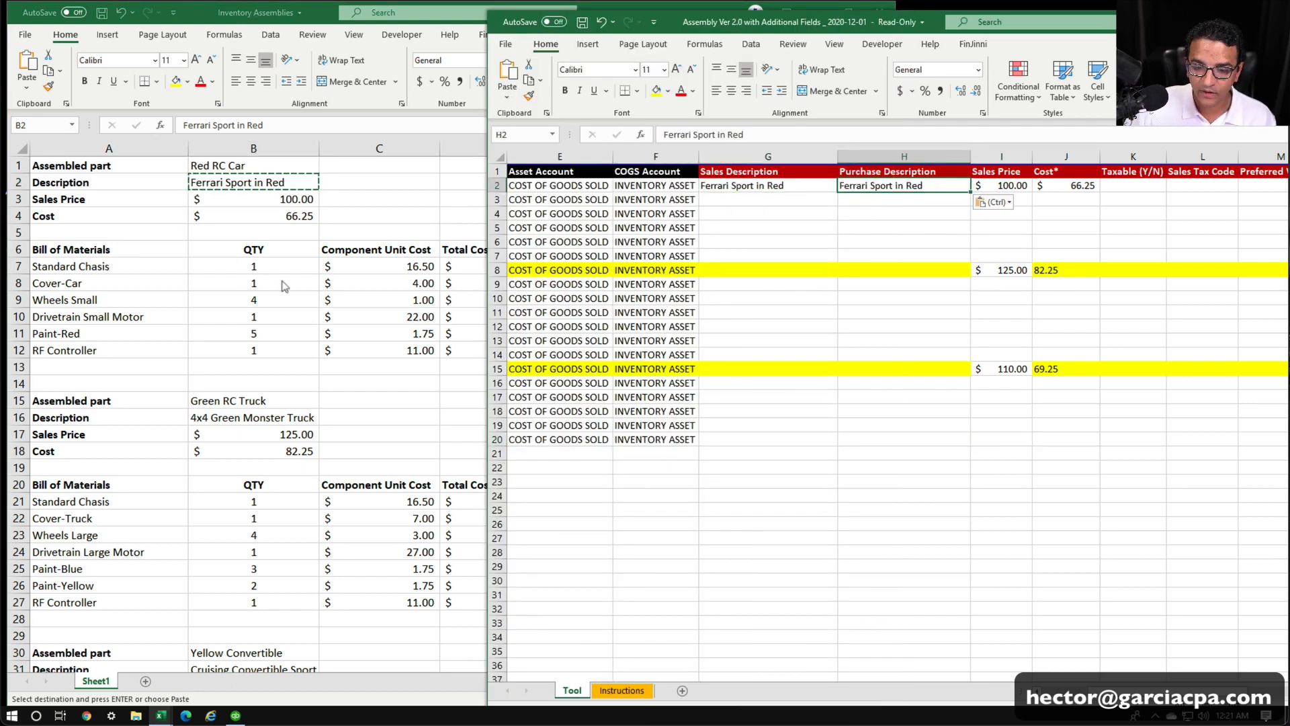
Copy the description "4x4 Green Monster Truck" into Sales Description G8 and Purchase Description H8.
key("alt+Tab")
left_click(247, 416)
key("ctrl+c")
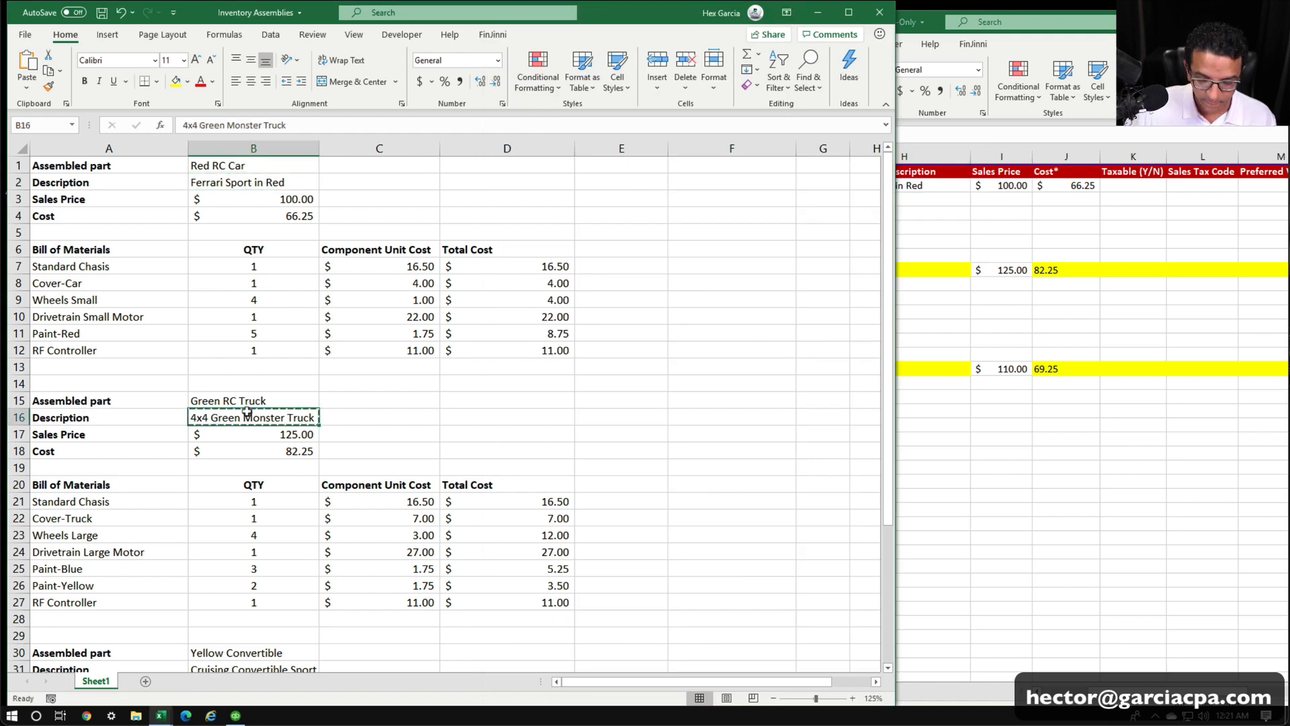
key("alt+Tab")
left_click(728, 263)
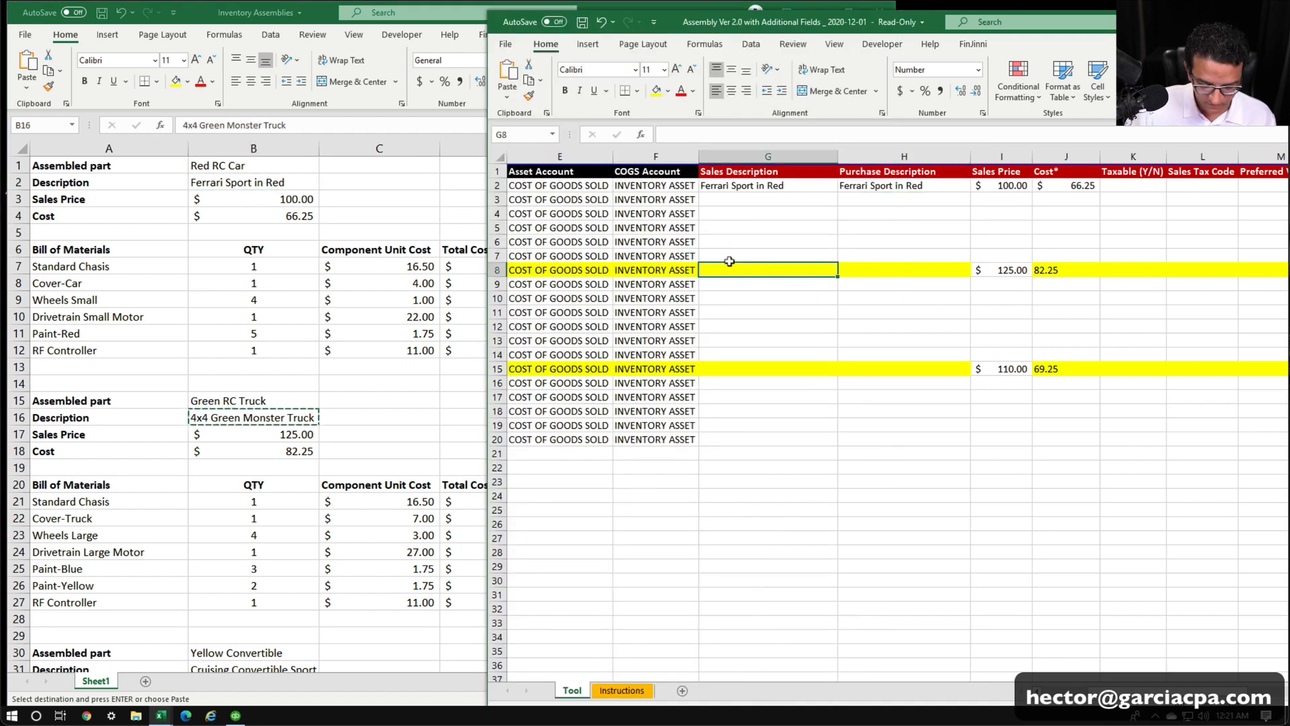
key("ctrl+v")
left_click(907, 269)
key("ctrl+v")
Copy the description "Cruising Convertible Sport" into Sales Description G15 and Purchase Description H15.
key("alt+Tab")
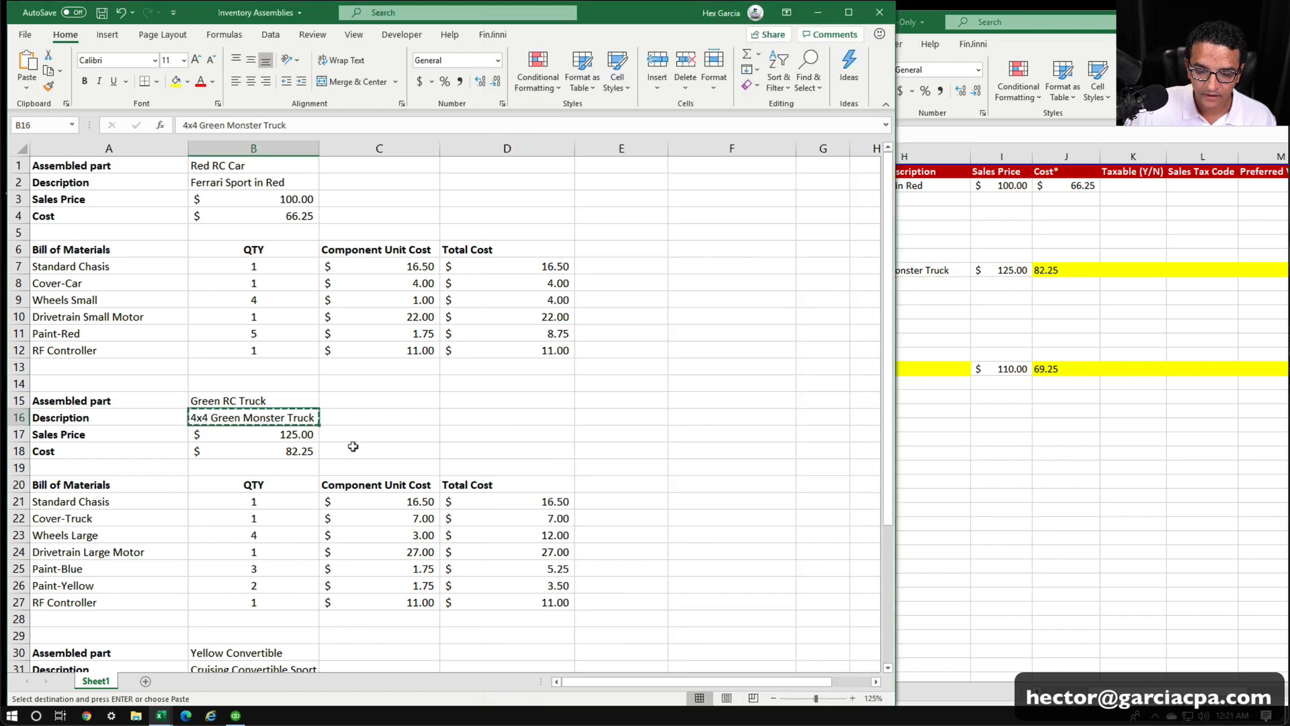
scroll(353, 446, "down", 6)
left_click(260, 364)
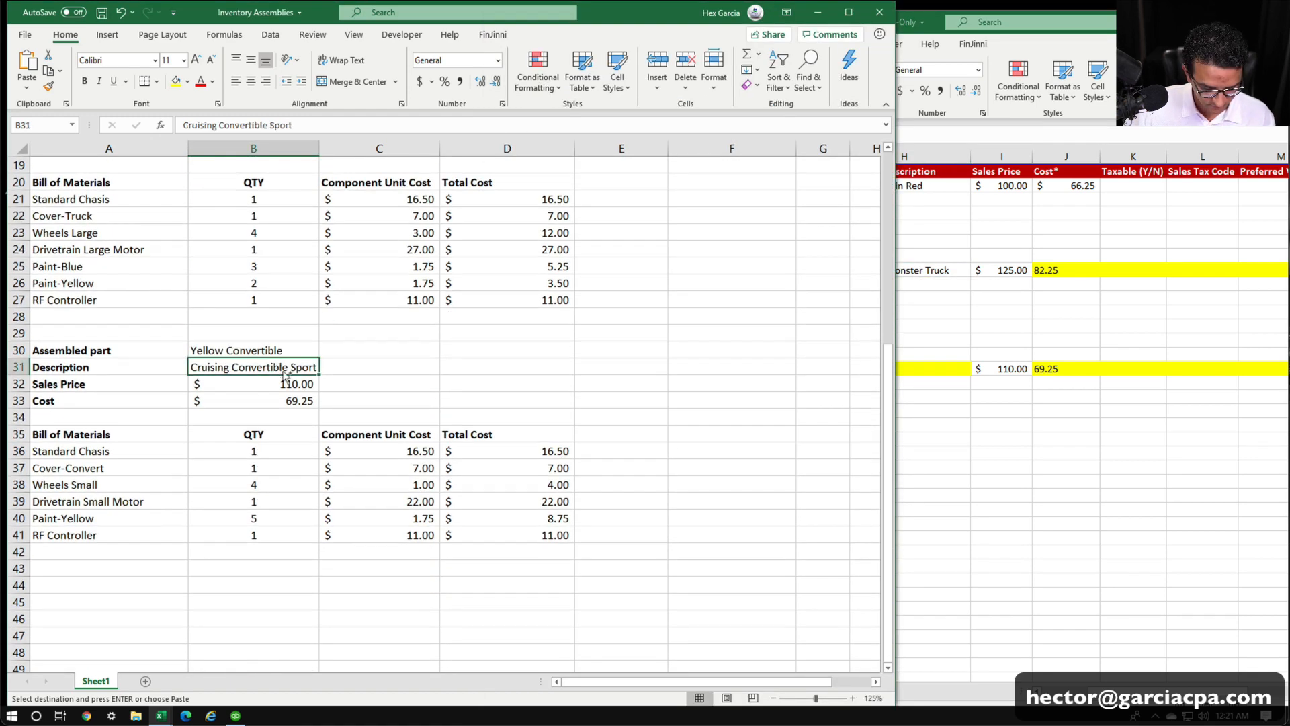
key("alt+Tab")
left_click(727, 365)
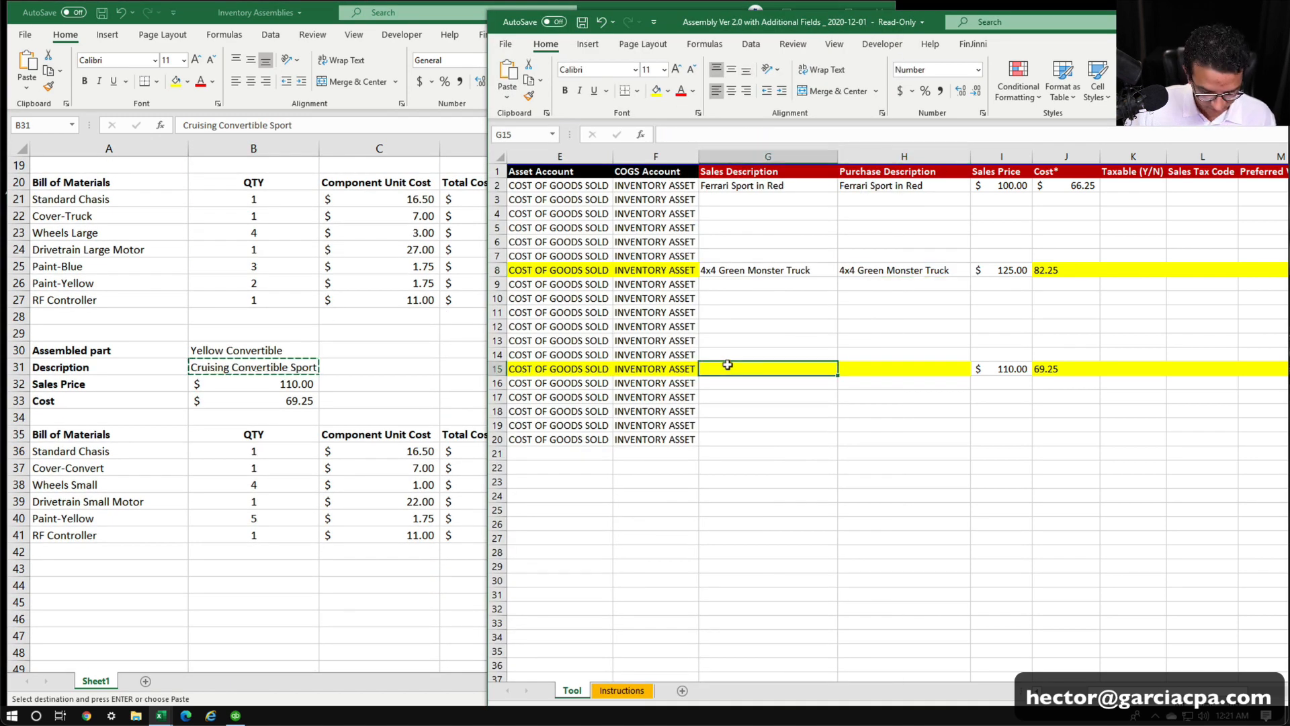
key("ctrl+v")
left_click(884, 369)
key("ctrl+v")
left_click(904, 462)
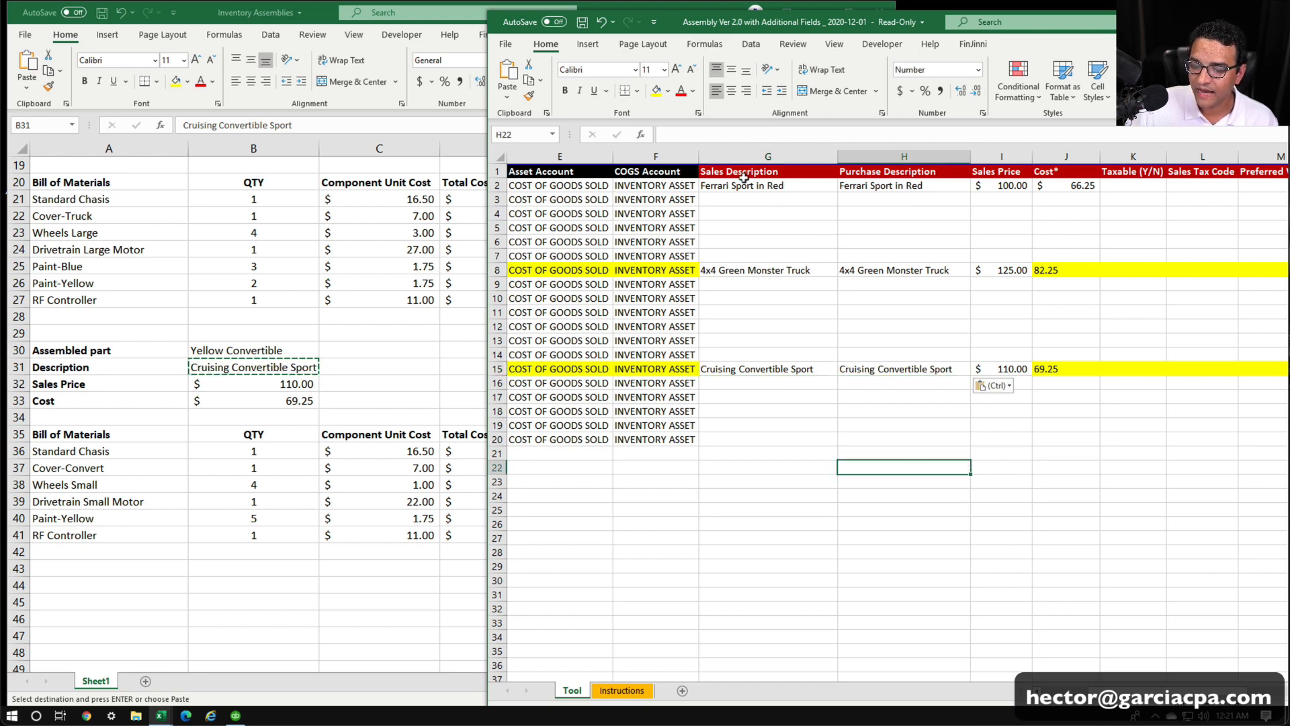
Fill the Sales Descriptions down their assembly rows: Ferrari Sport in Red to row 7, 4x4 Green Monster Truck to row 14, Cruising Convertible Sport to row 20.
left_click(821, 191)
left_click_drag(831, 190, 833, 445)
left_click(825, 270)
left_click(814, 371)
Fill the Purchase Descriptions down their assembly rows: Ferrari Sport in Red to row 7, 4x4 Green Monster Truck to row 14, Cruising Convertible Sport to row 20.
left_click(961, 189)
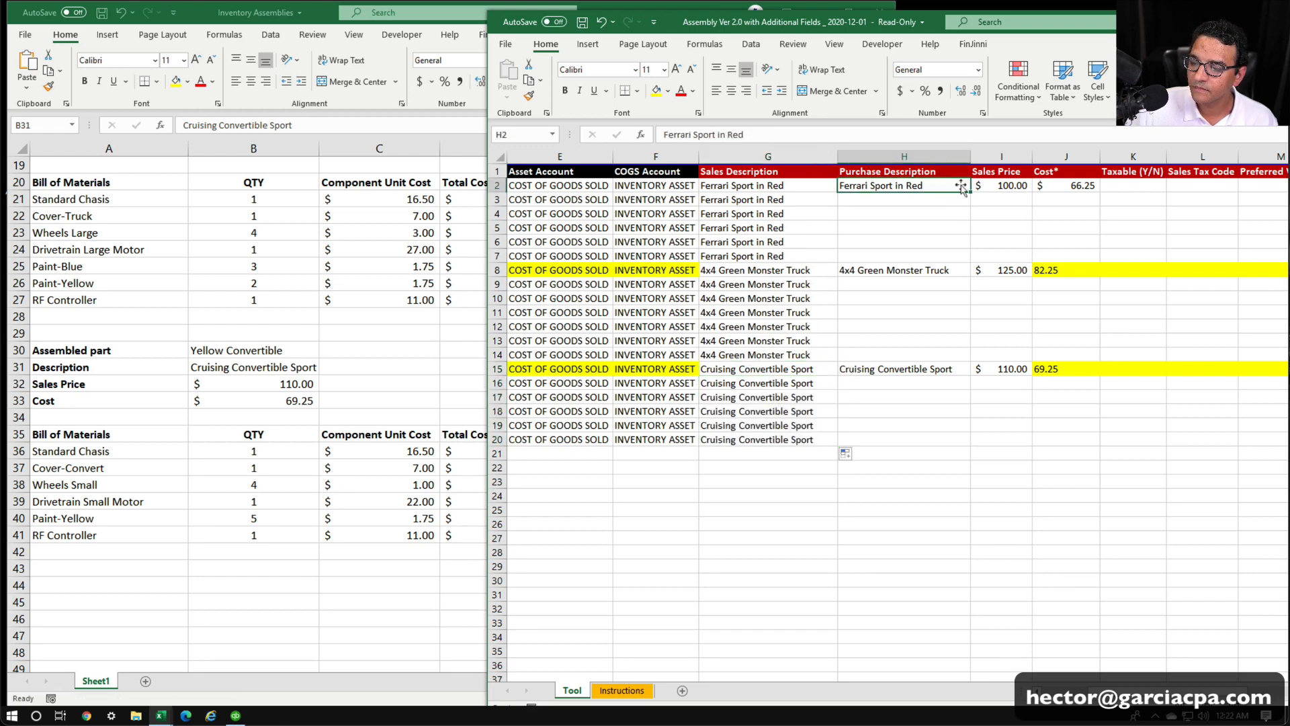
left_click_drag(963, 189, 962, 356)
left_click(960, 272)
left_click(955, 372)
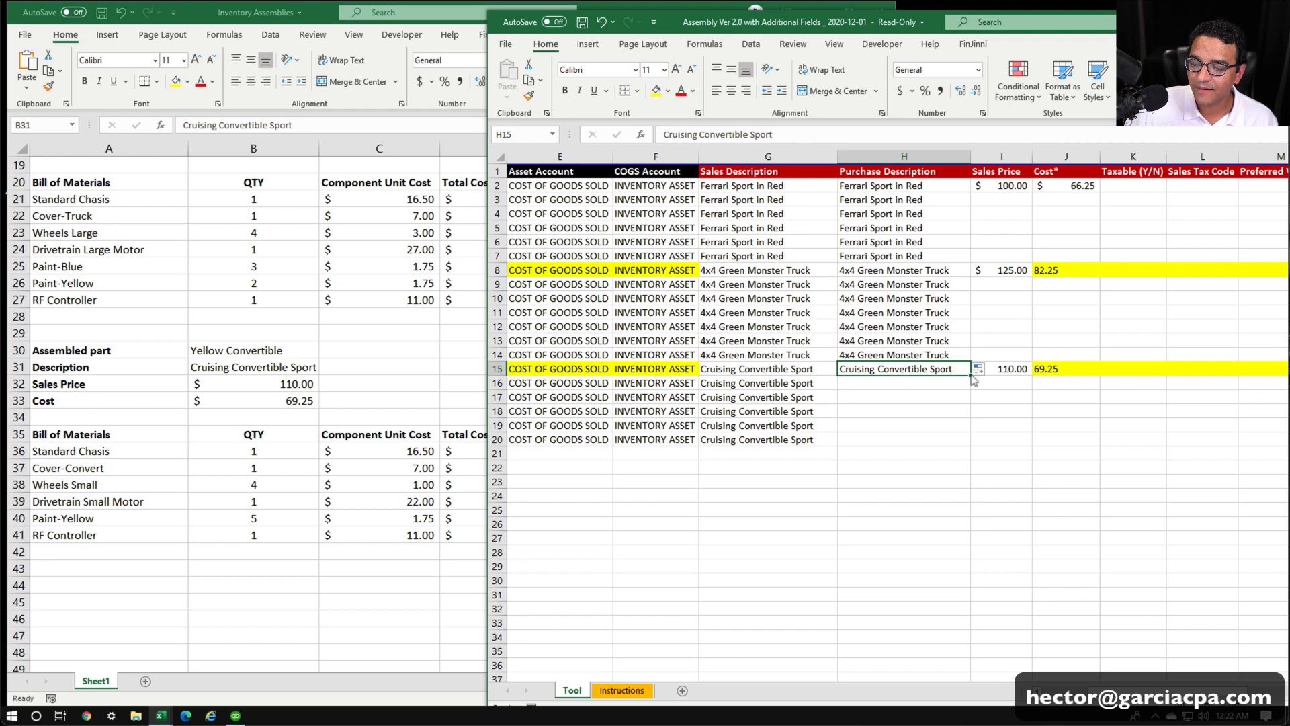
left_click(973, 375)
left_click(956, 371)
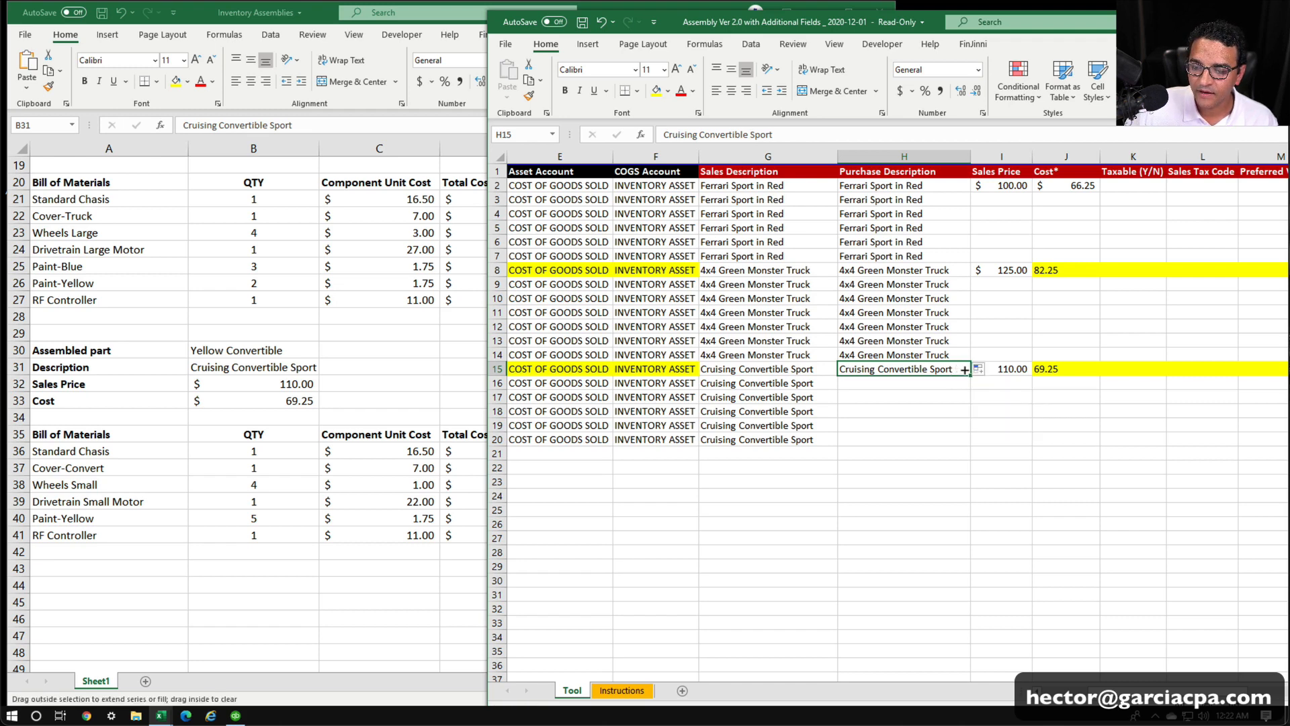
left_click_drag(964, 370, 963, 443)
Fill Sales Price and Cost down each assembly: 100.00 and 66.25 to row 7, 125.00 and 82.25 to row 14, 110.00 and 69.25 to row 20.
left_click(1025, 187)
left_click_drag(1029, 187, 1030, 260)
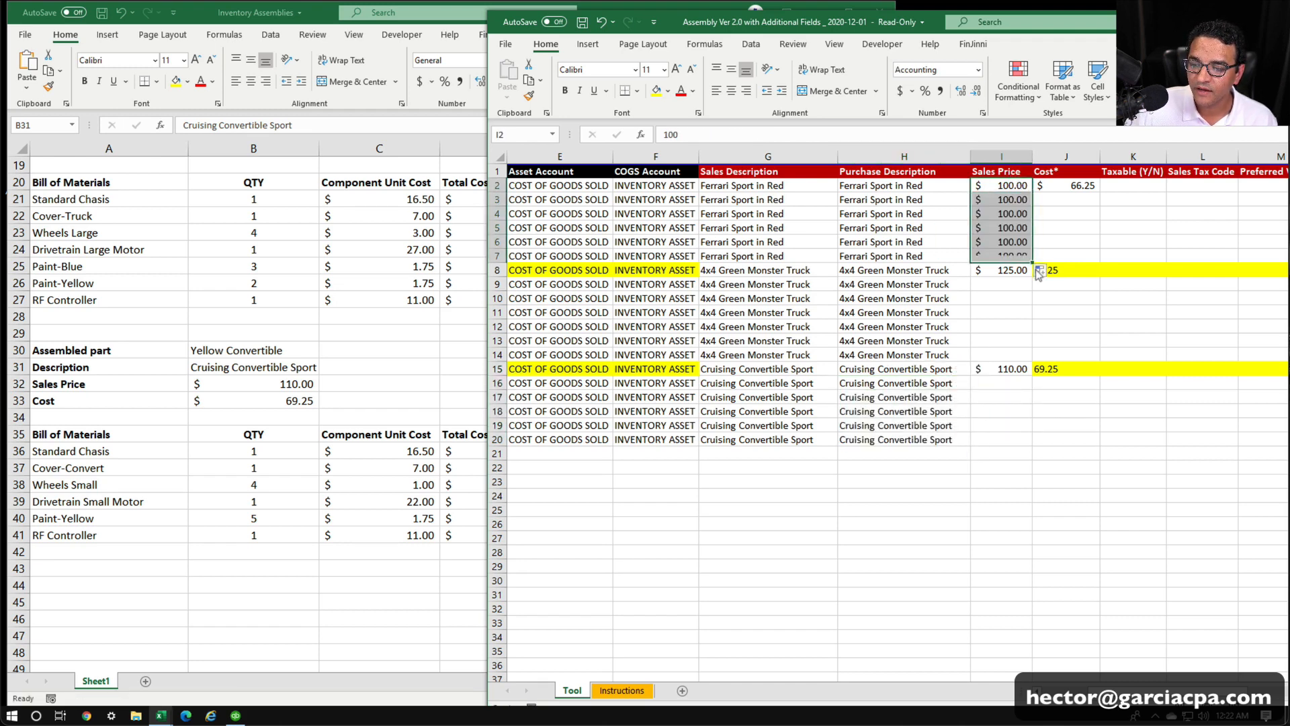
left_click(1043, 188)
left_click_drag(1095, 189, 1029, 359)
left_click(997, 269)
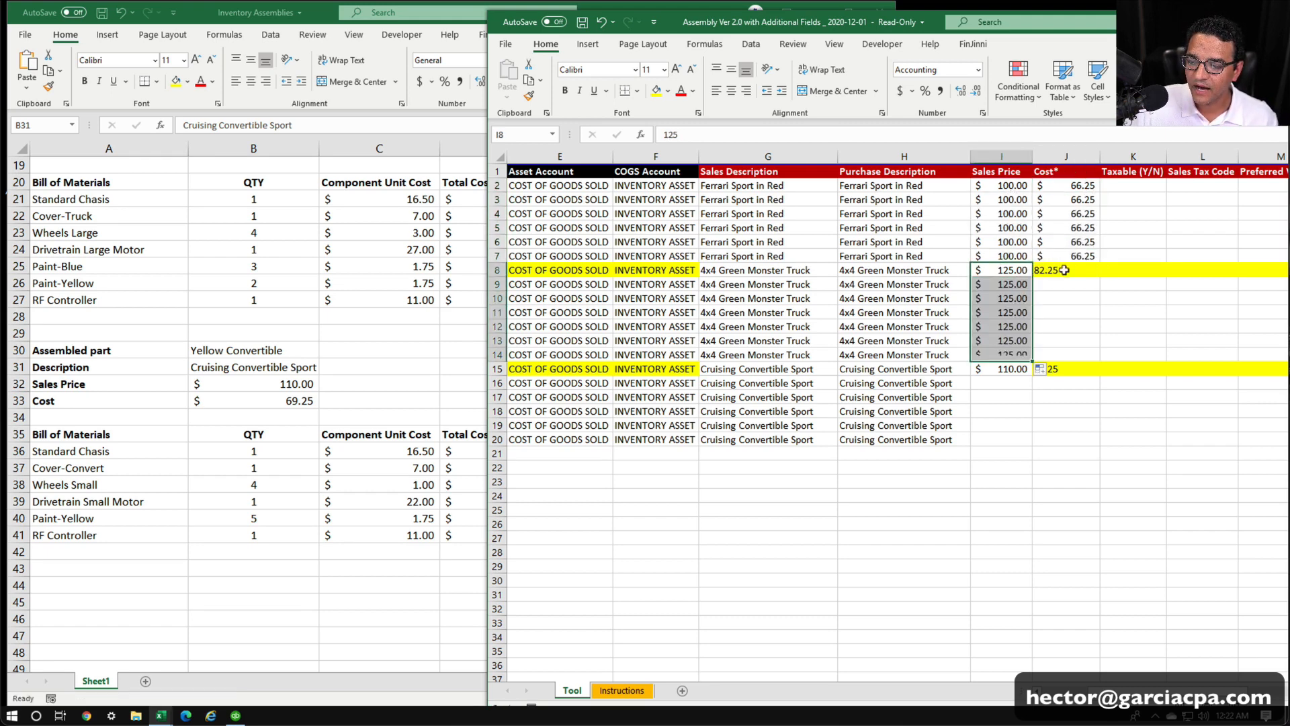
left_click(1068, 270)
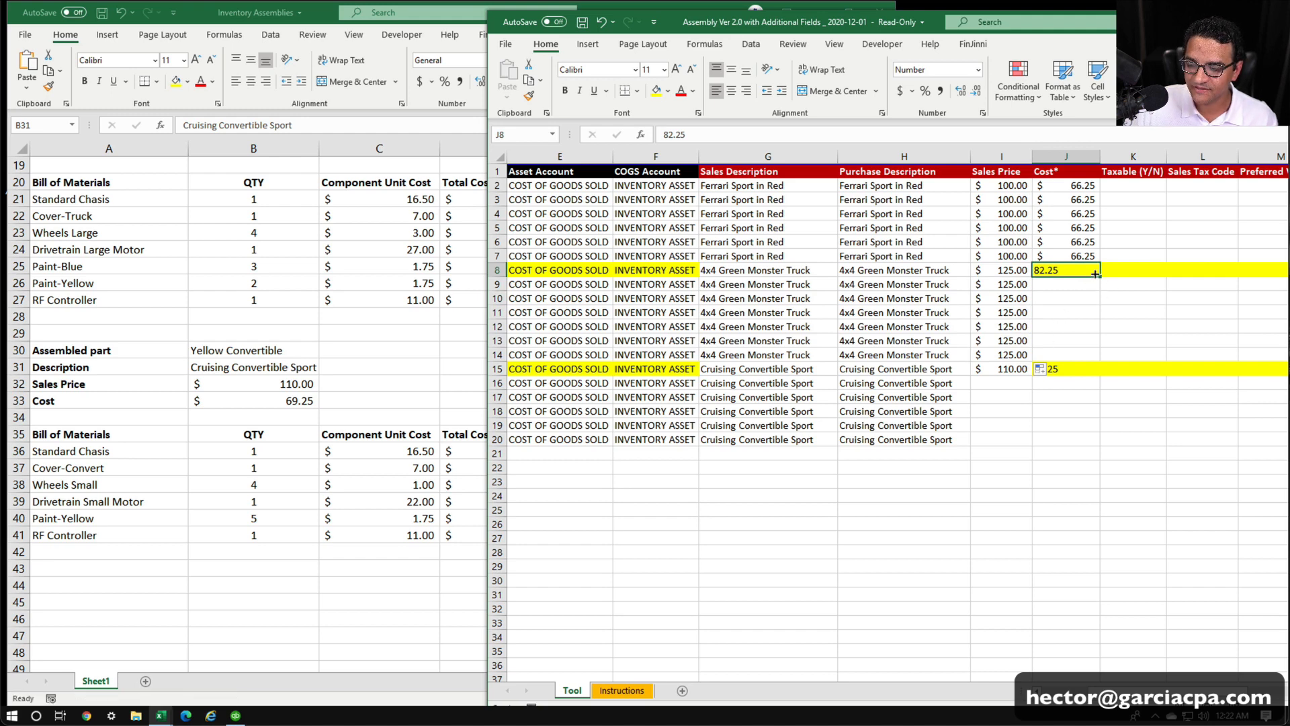
left_click_drag(1095, 274, 1028, 441)
left_click(1017, 370)
left_click(1065, 368)
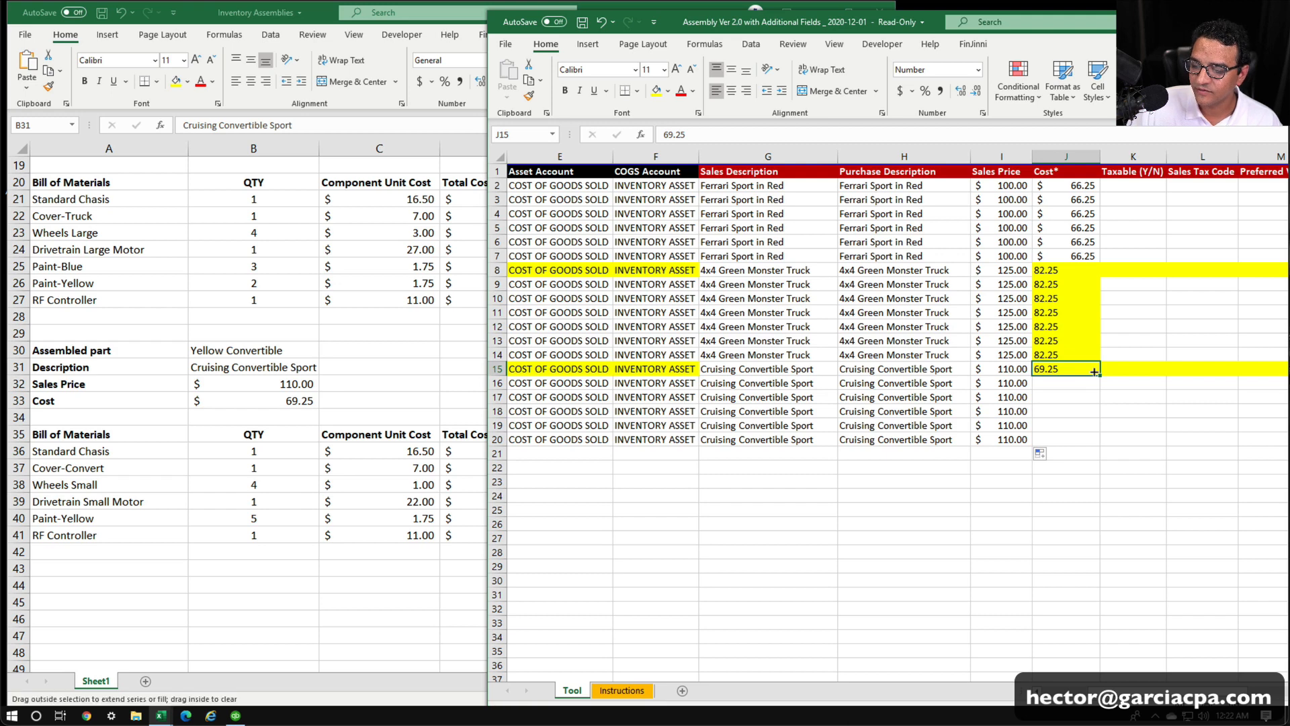
left_click_drag(1094, 372, 1095, 442)
left_click(1064, 411)
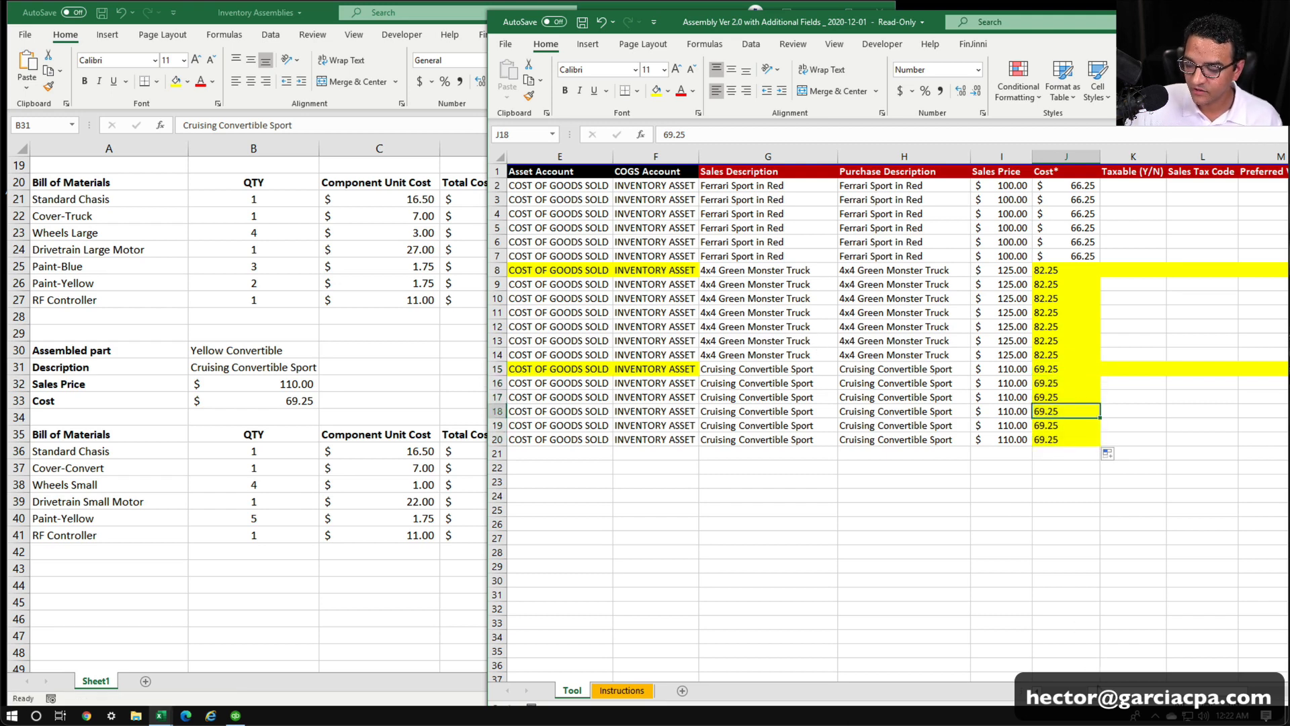
Hide the additional description, price and cost columns in the assembly tool.
left_click_drag(1075, 690, 1014, 688)
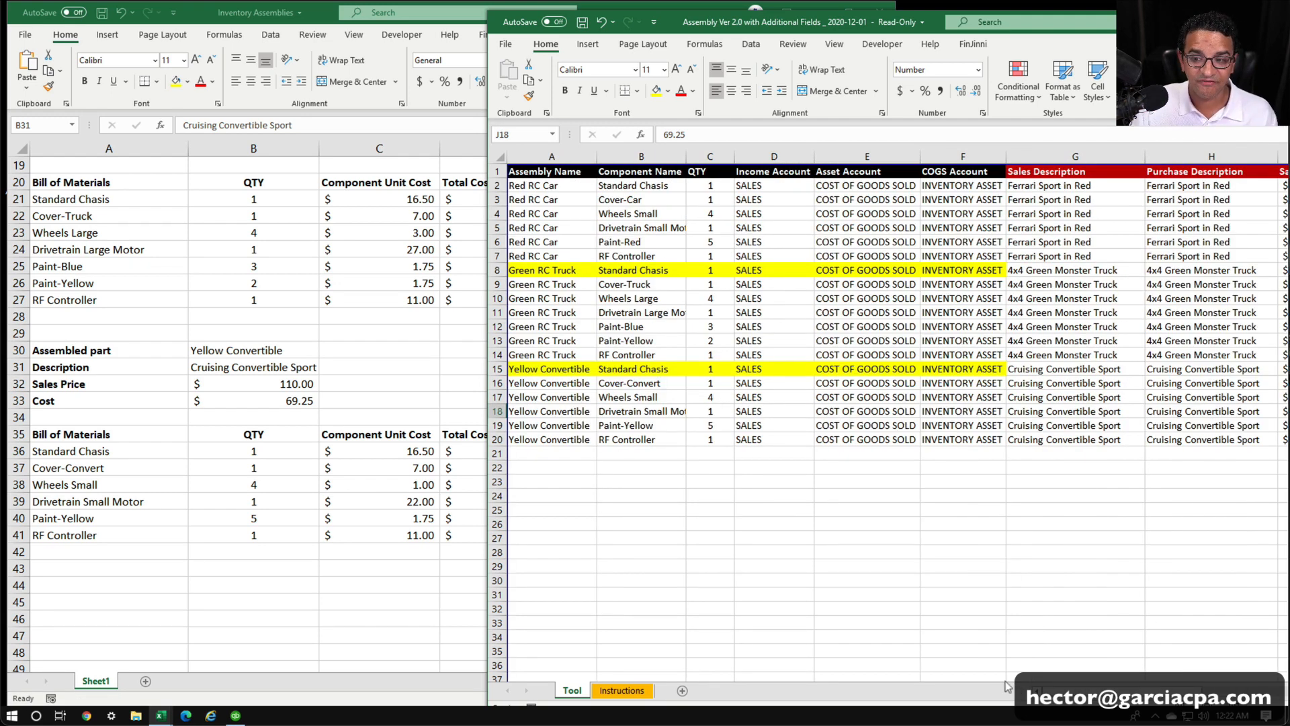
scroll(1199, 256, "right", 5)
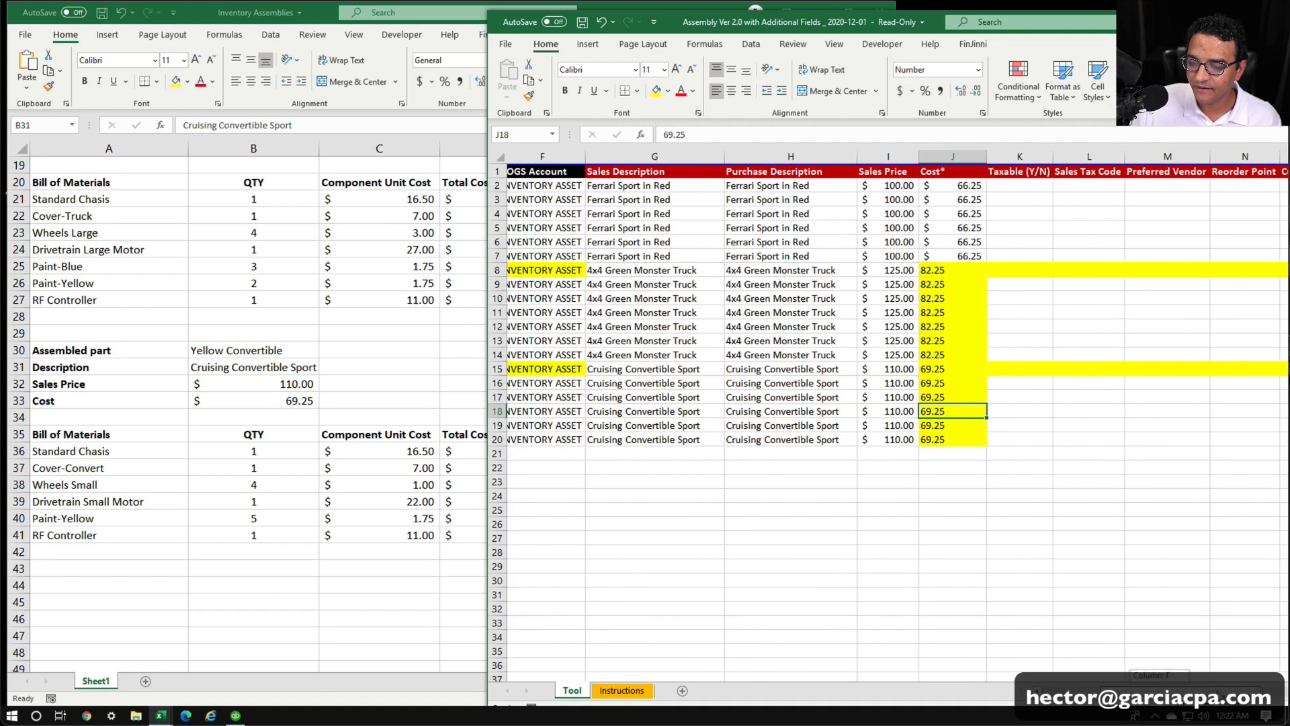
left_click(1256, 204)
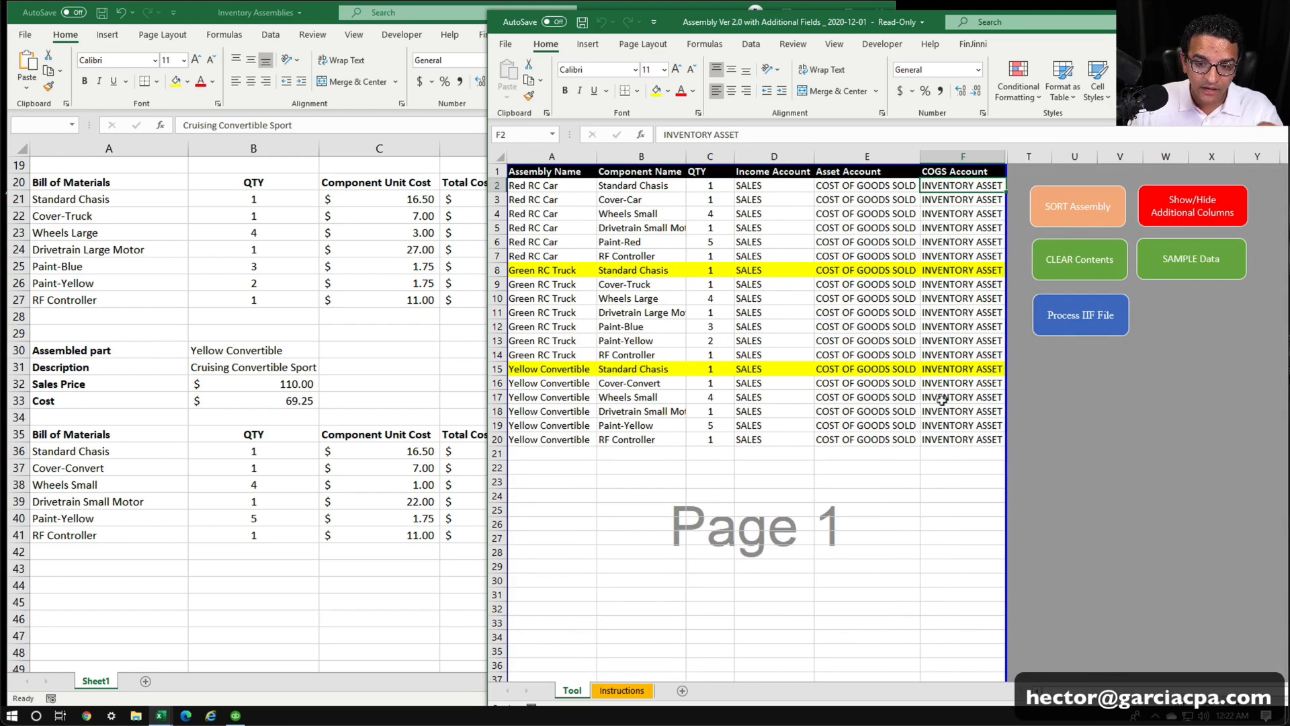
Process the assembly data into an IIF file and save it on the Desktop as "Assembly import".
left_click(1089, 322)
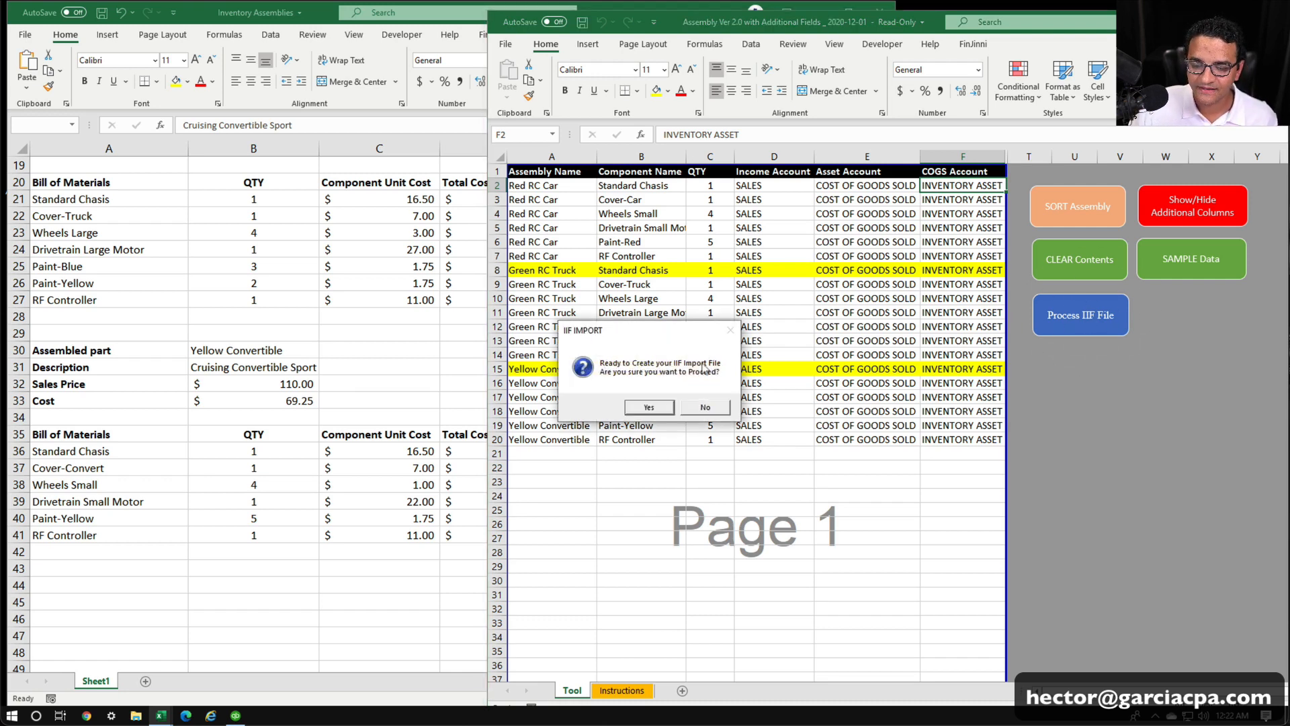
left_click(649, 407)
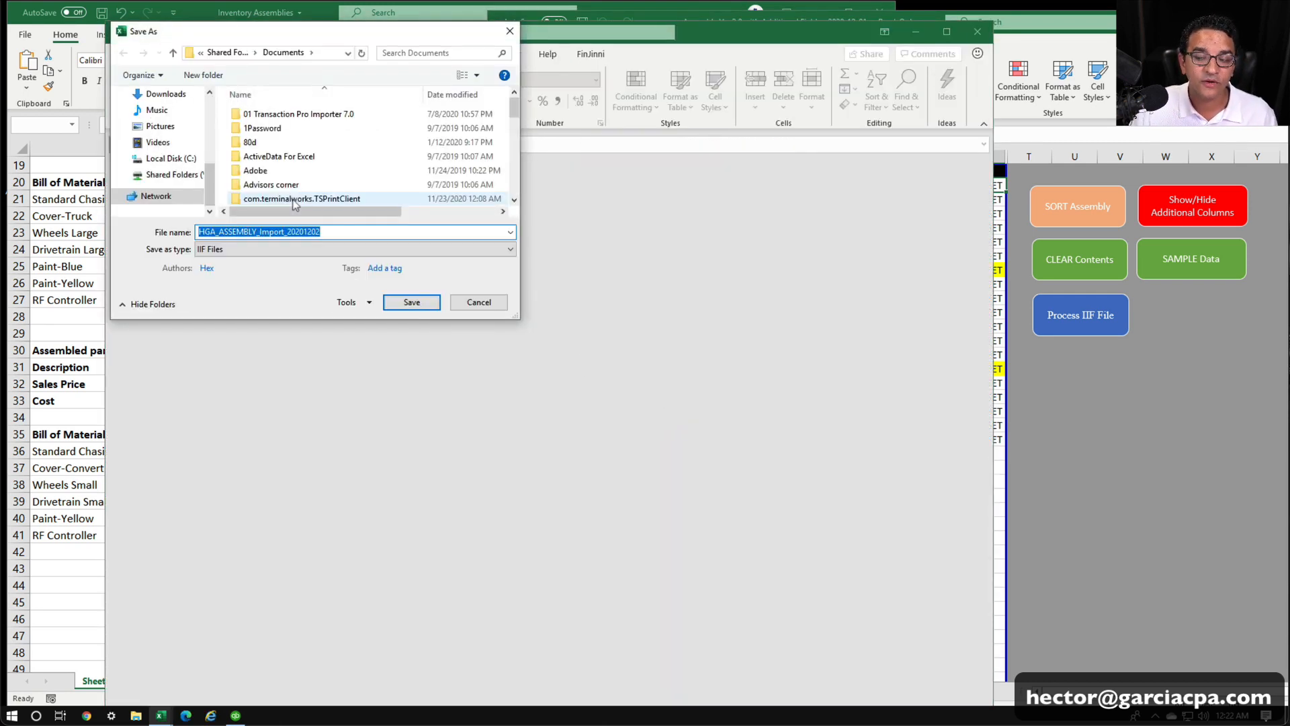
scroll(161, 141, "up", 4)
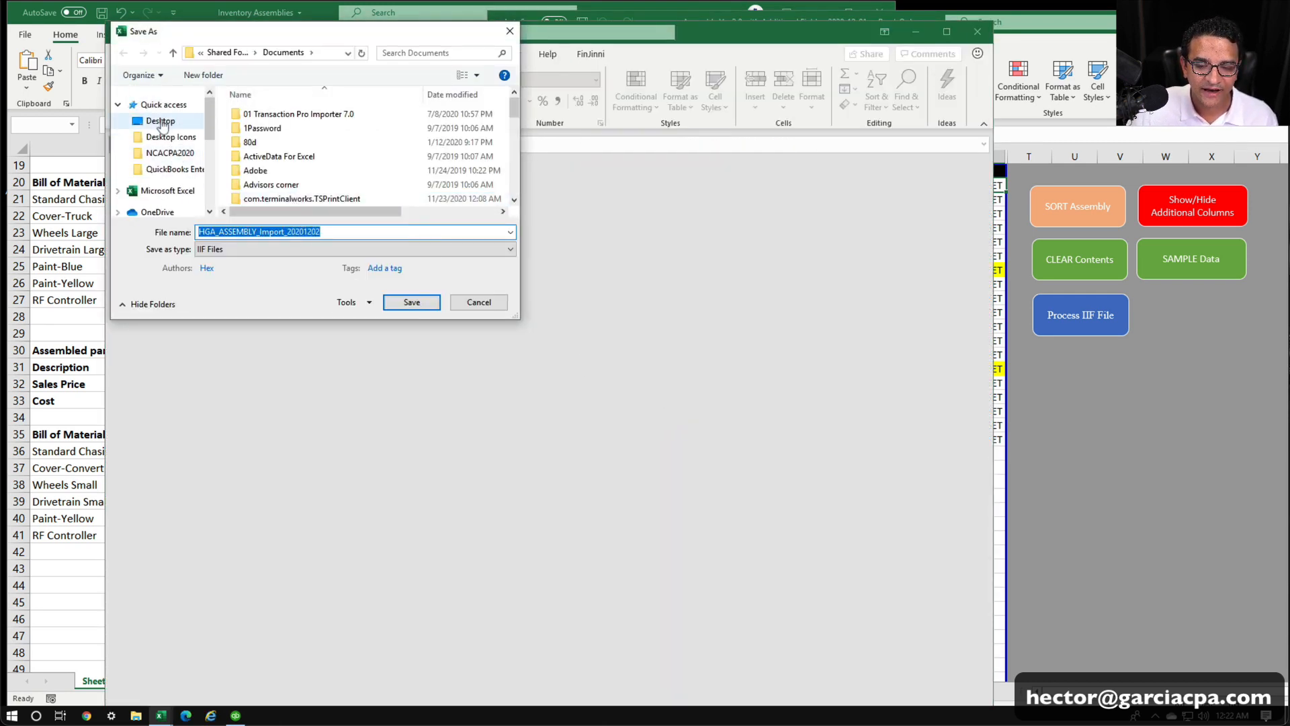
left_click(161, 123)
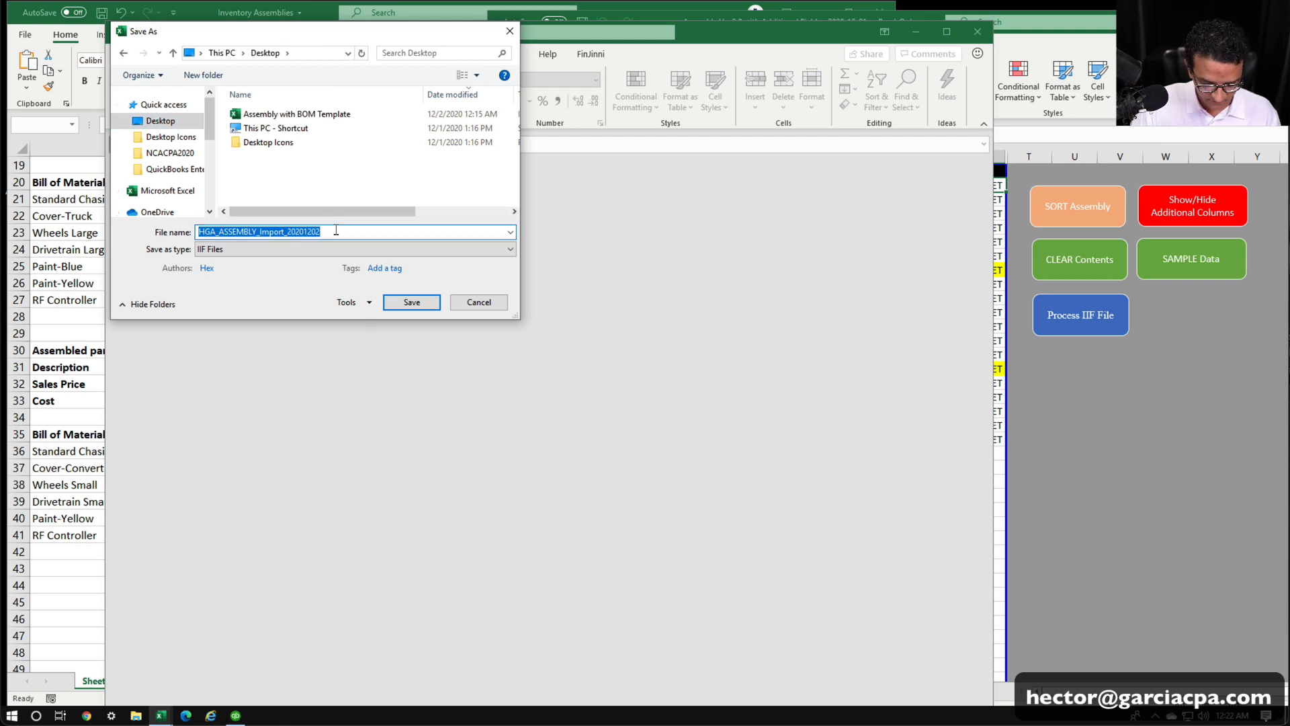
type("Assembly")
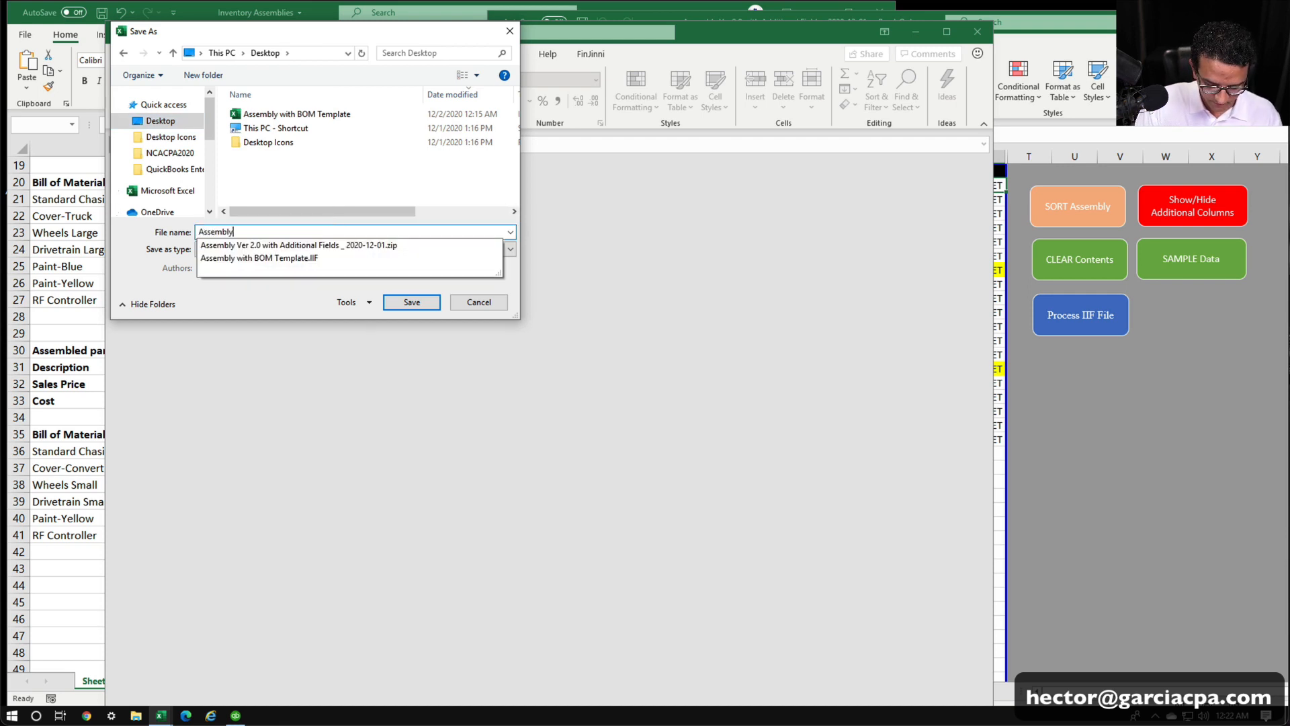
type("import")
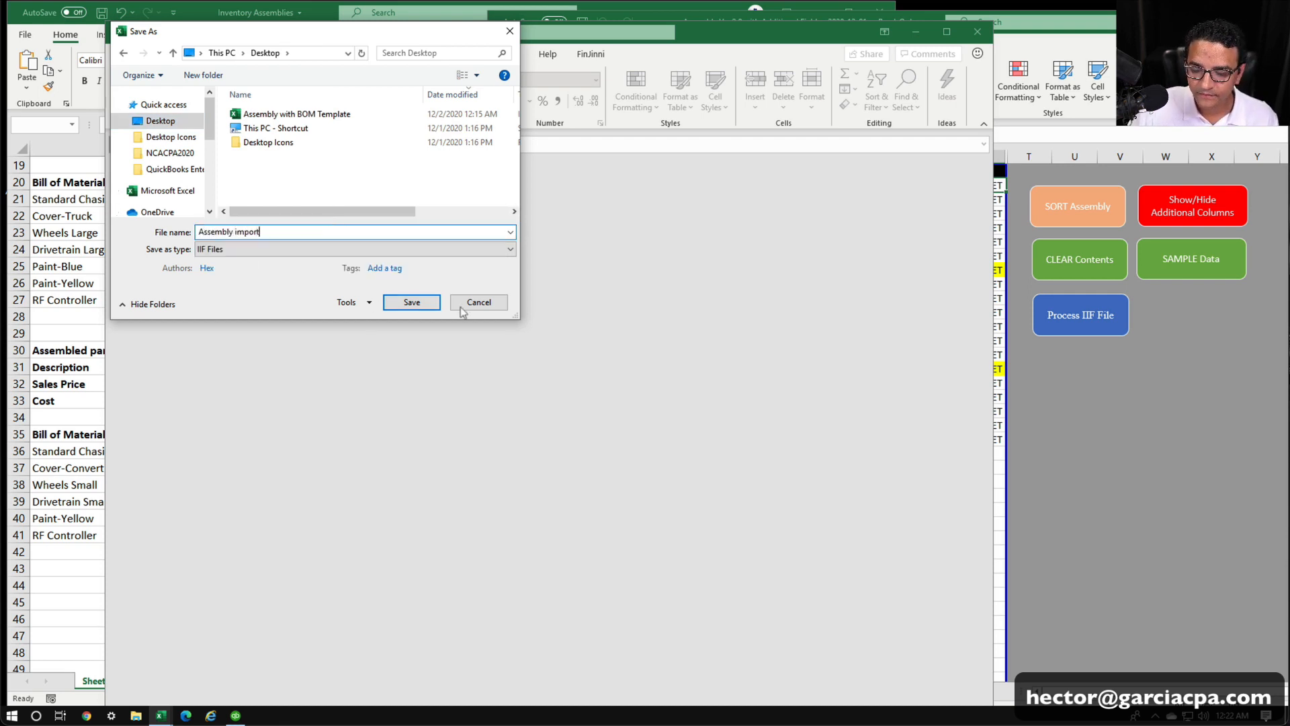
left_click(411, 302)
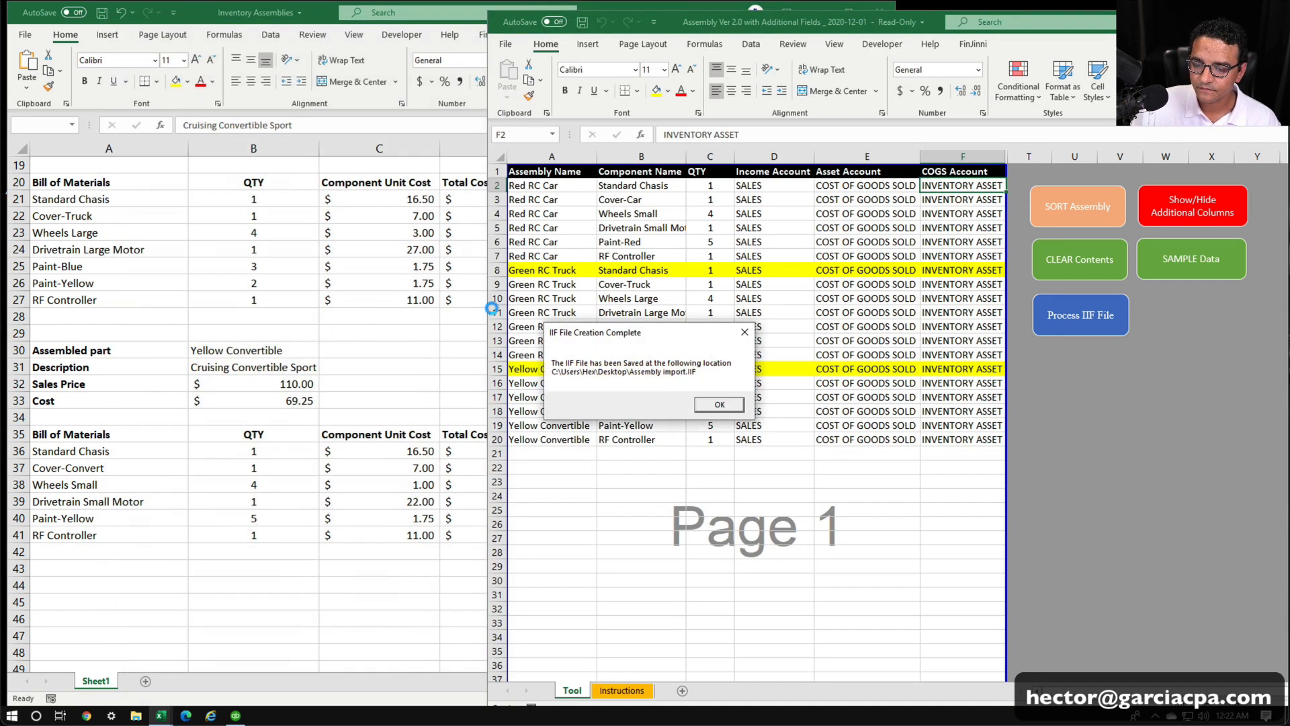
left_click(713, 399)
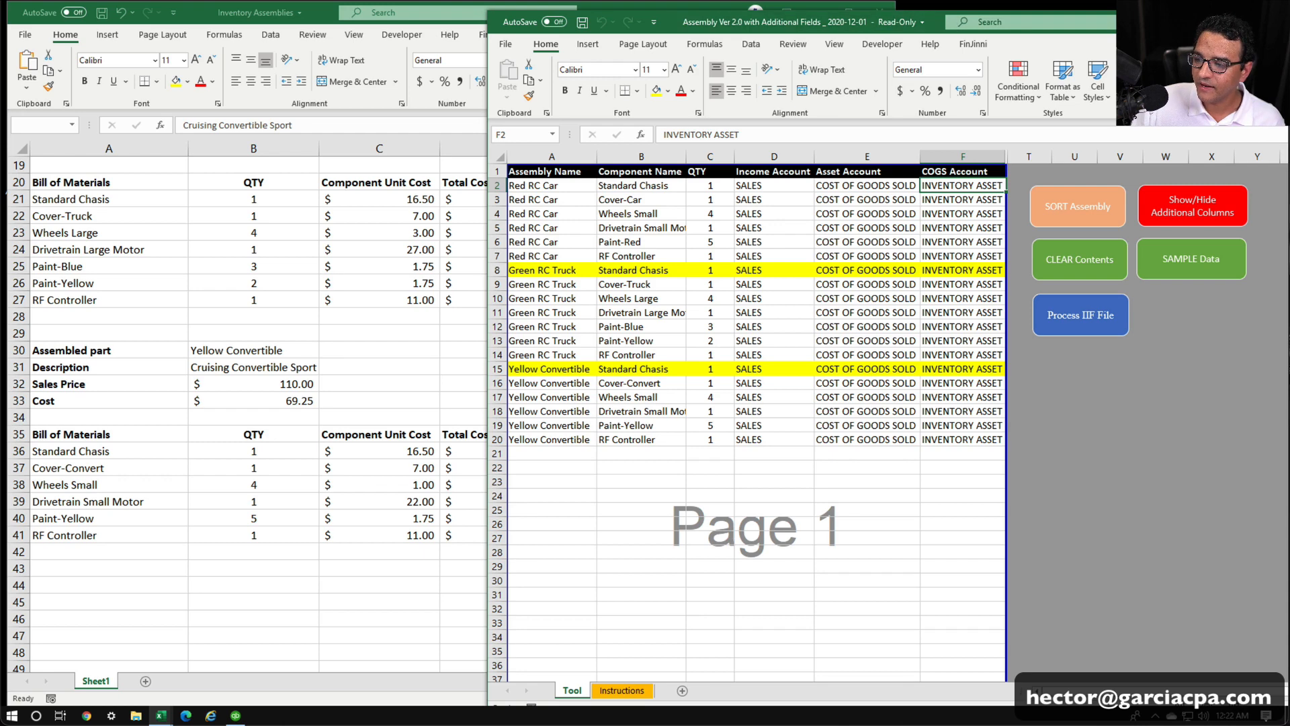
Close the Assembly Ver 2.0 tool workbook.
left_click_drag(761, 25, 551, 111)
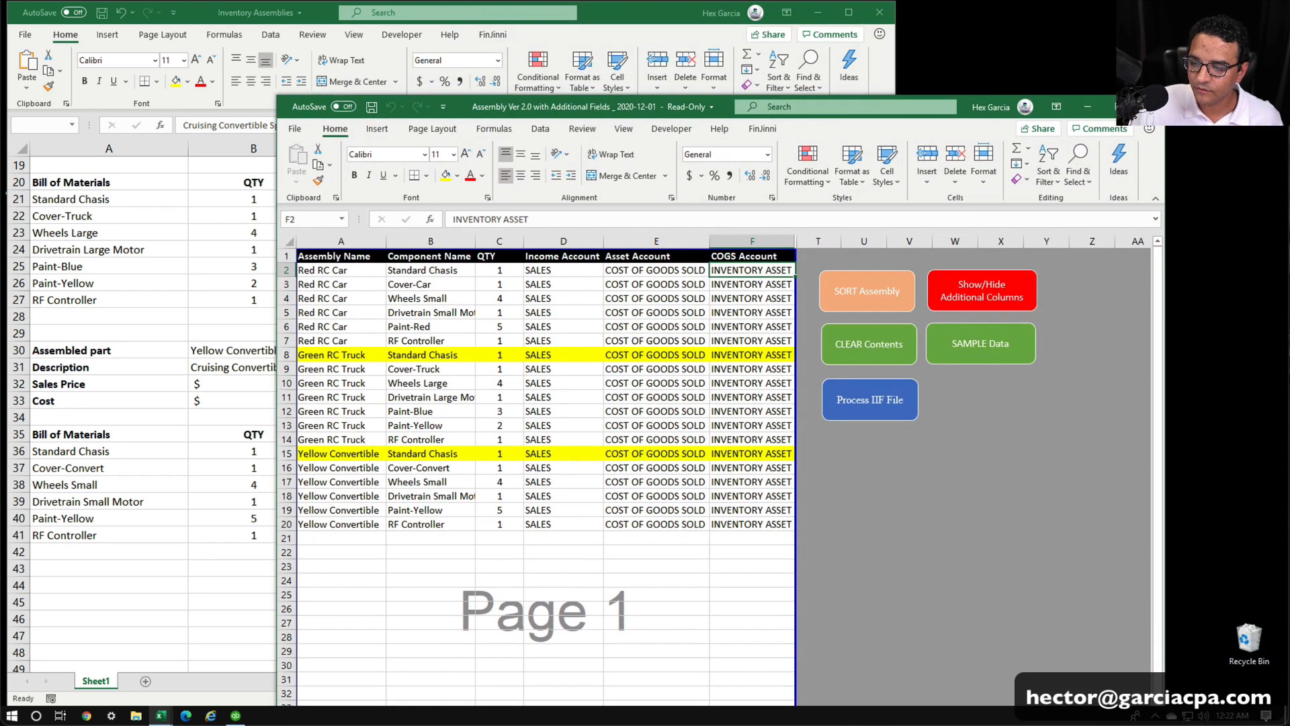
left_click(1149, 106)
left_click(638, 377)
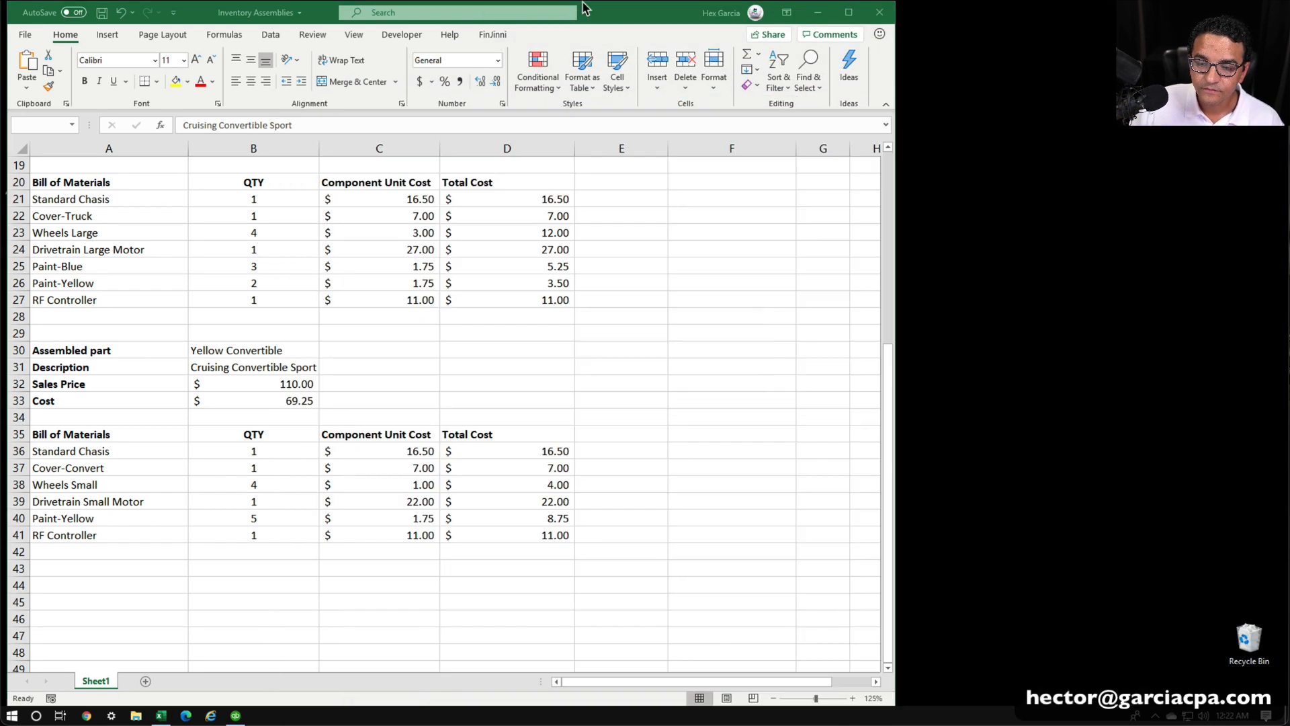
Open the Assembly import file from the desktop in Excel and widen column B to show the full item names.
left_click_drag(608, 12, 964, 46)
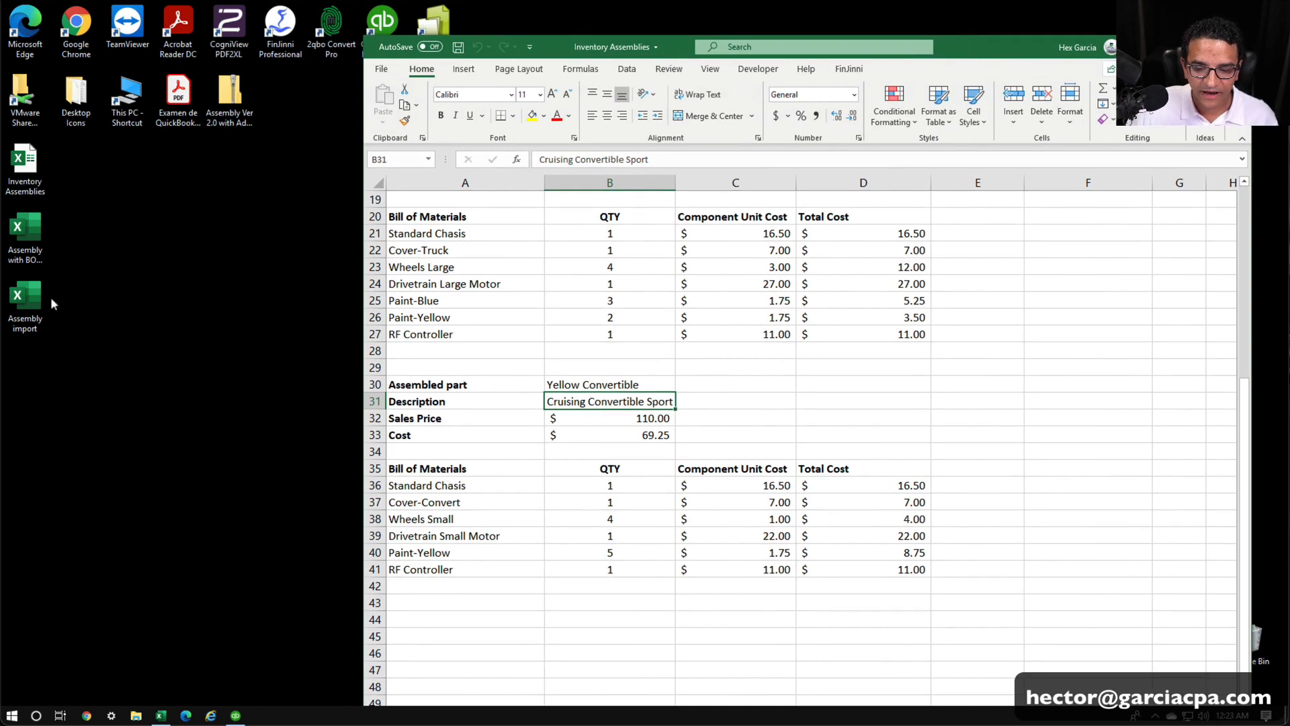
left_click_drag(33, 303, 927, 300)
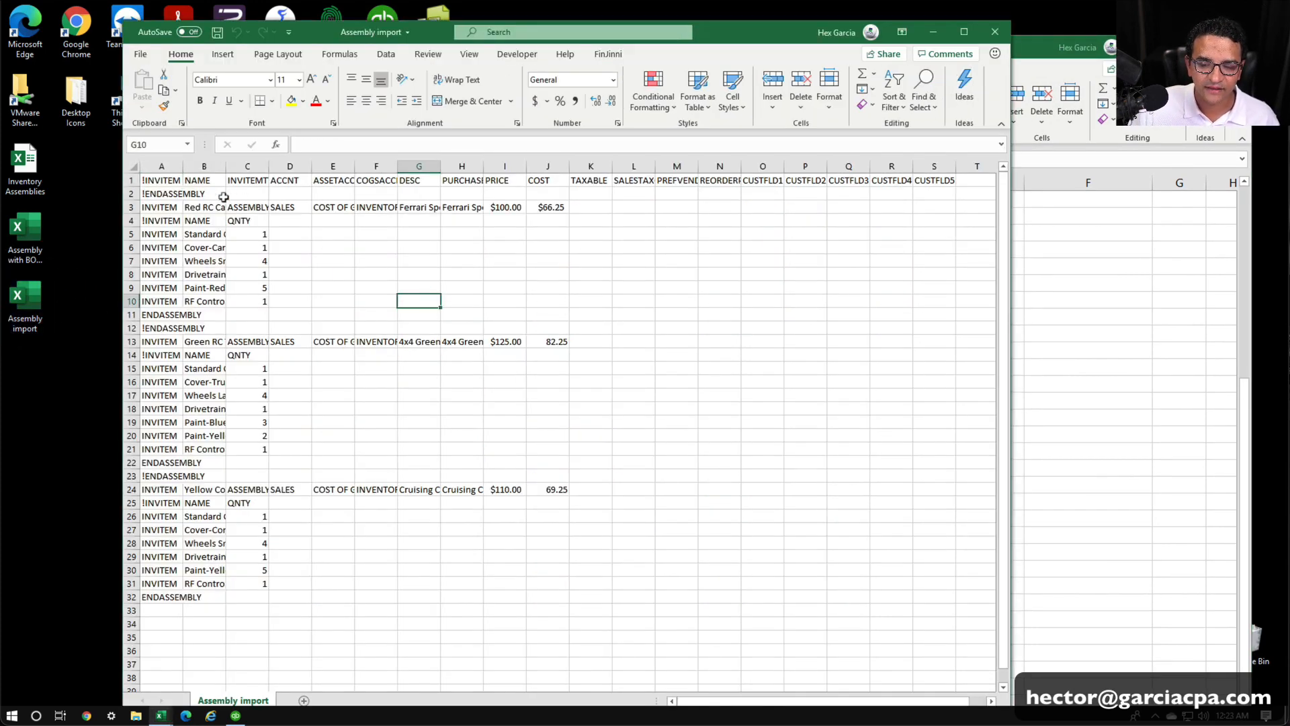
left_click_drag(161, 166, 804, 167)
left_click(667, 288)
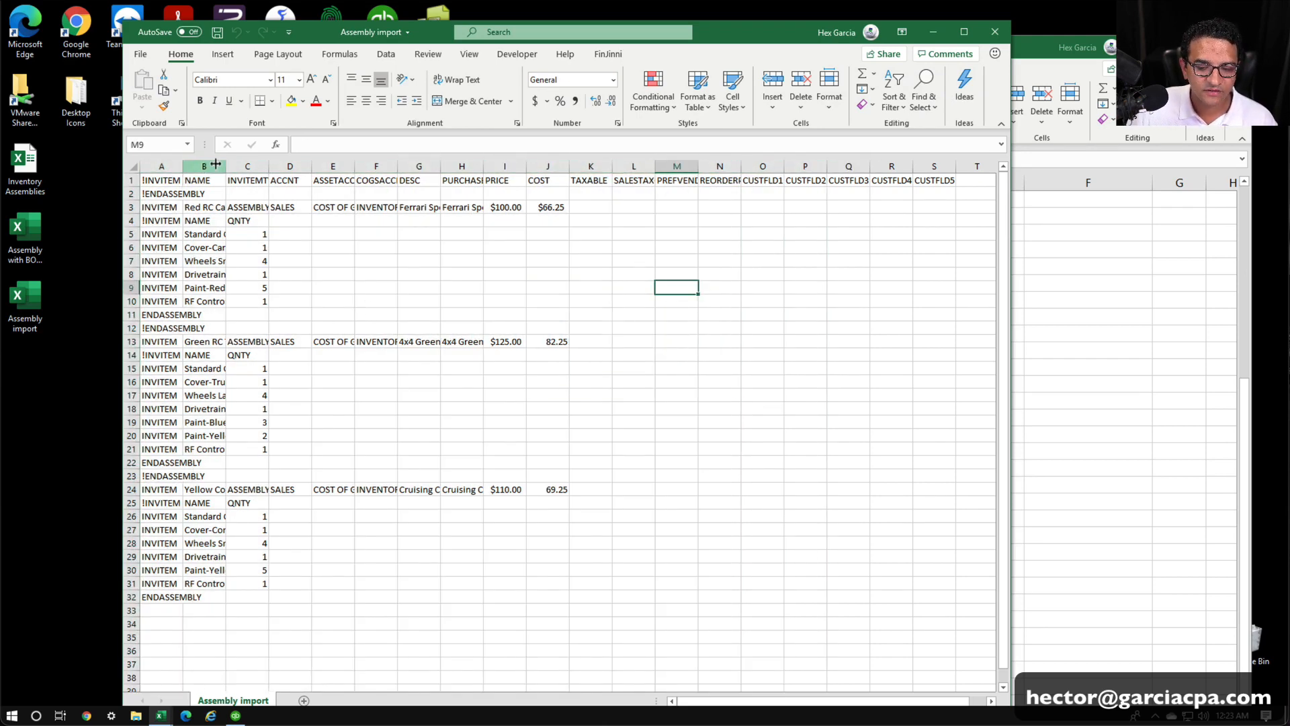
left_click_drag(215, 163, 280, 165)
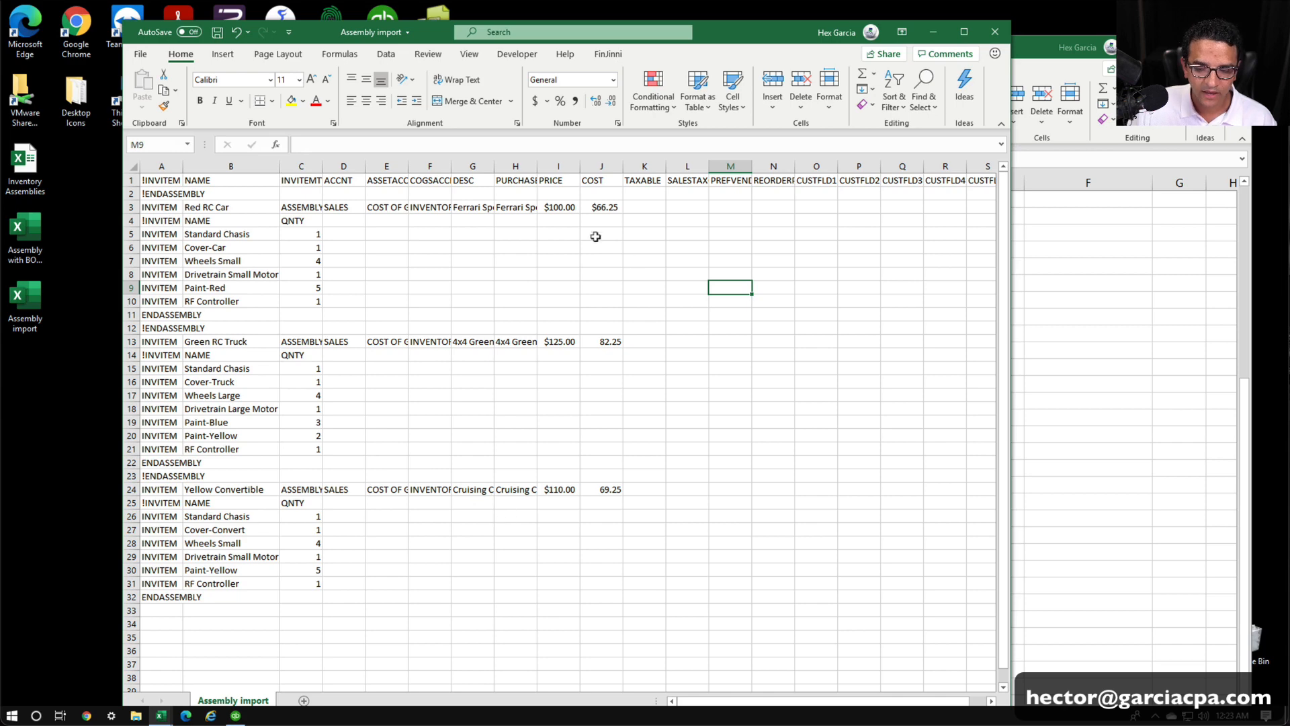
Check the Red RC Car's price and cost in the import file and close it without saving changes.
left_click(557, 208)
left_click(597, 208)
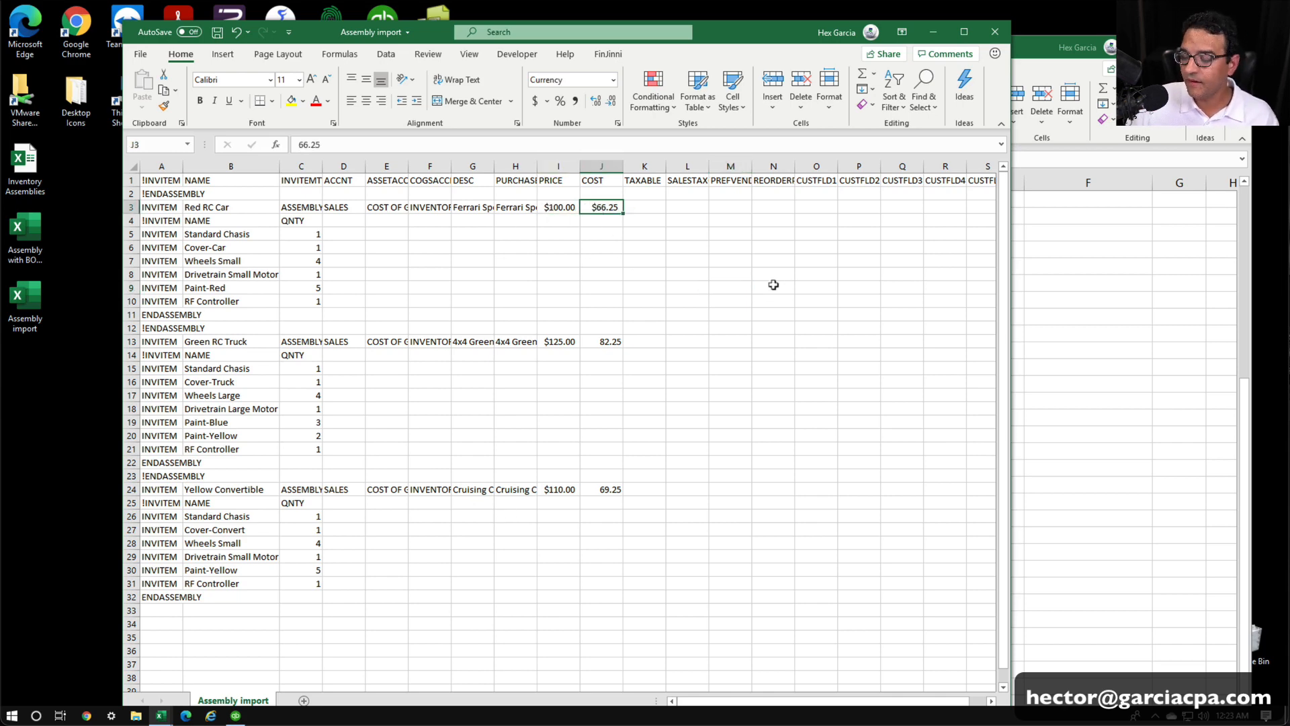
left_click(549, 243)
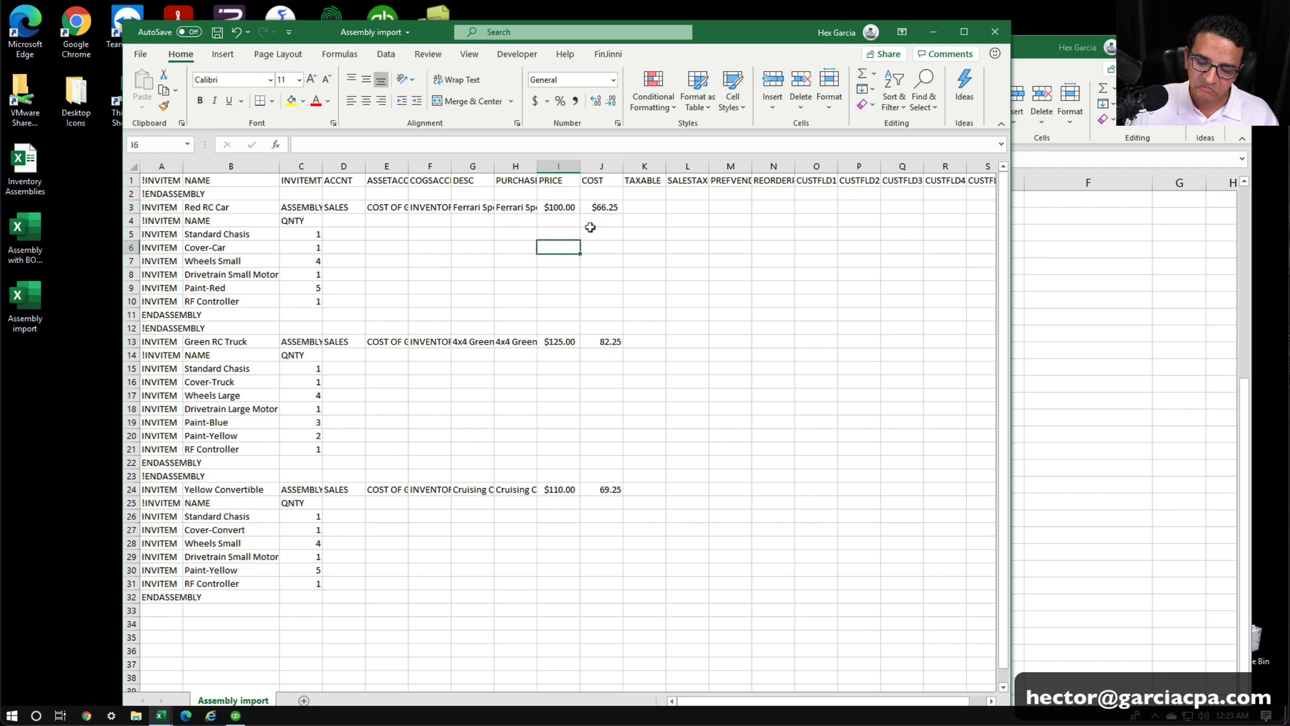
left_click(994, 34)
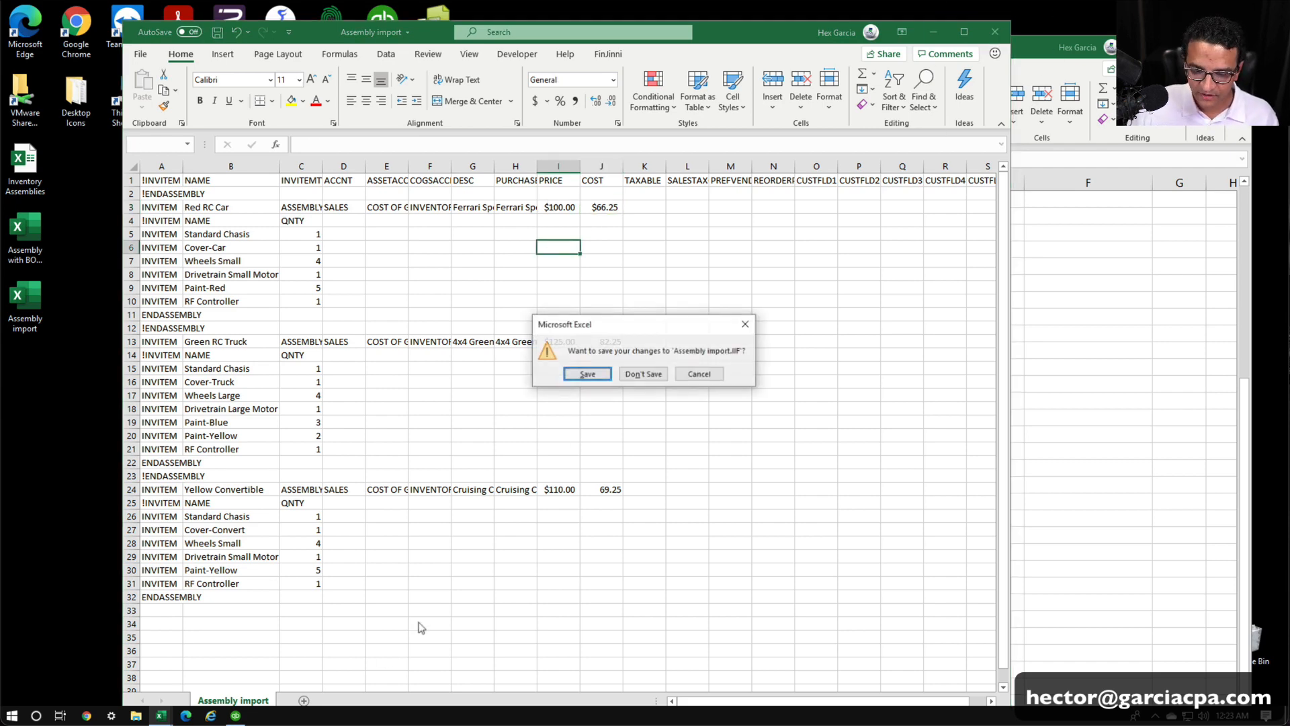
left_click(643, 375)
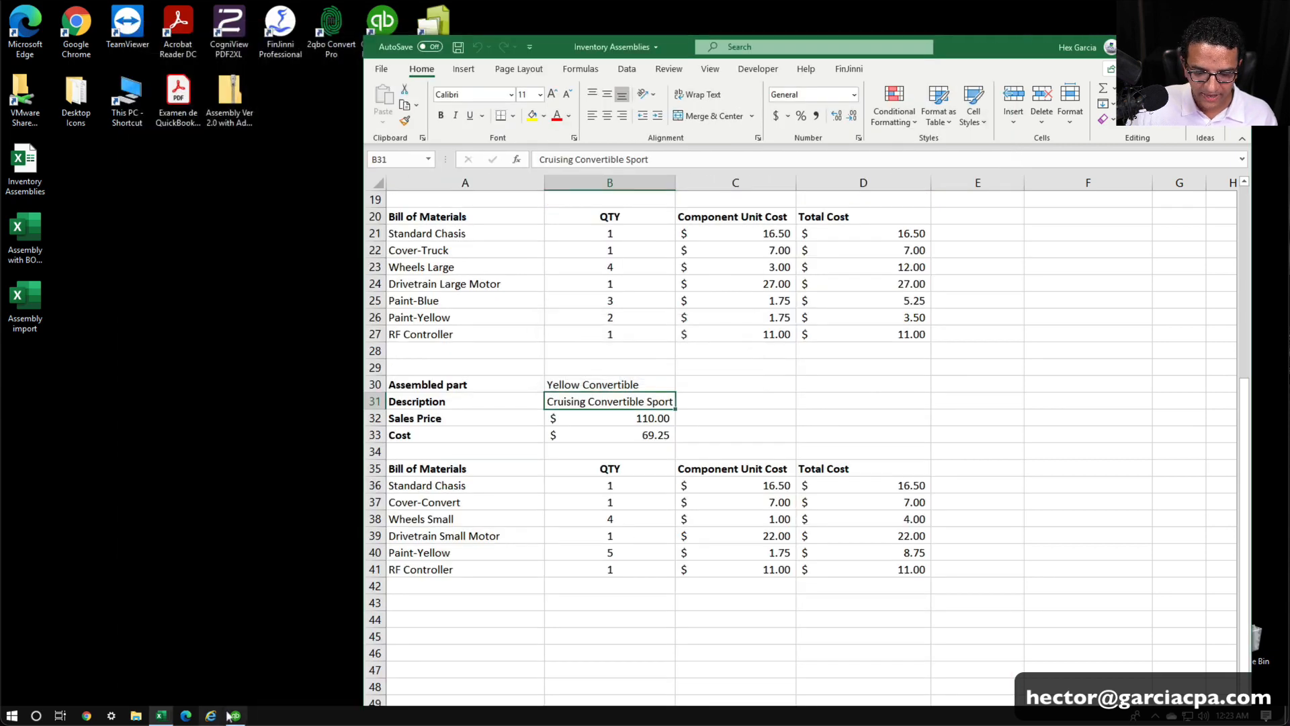
Switch to QuickBooks and open the Item List.
left_click(233, 716)
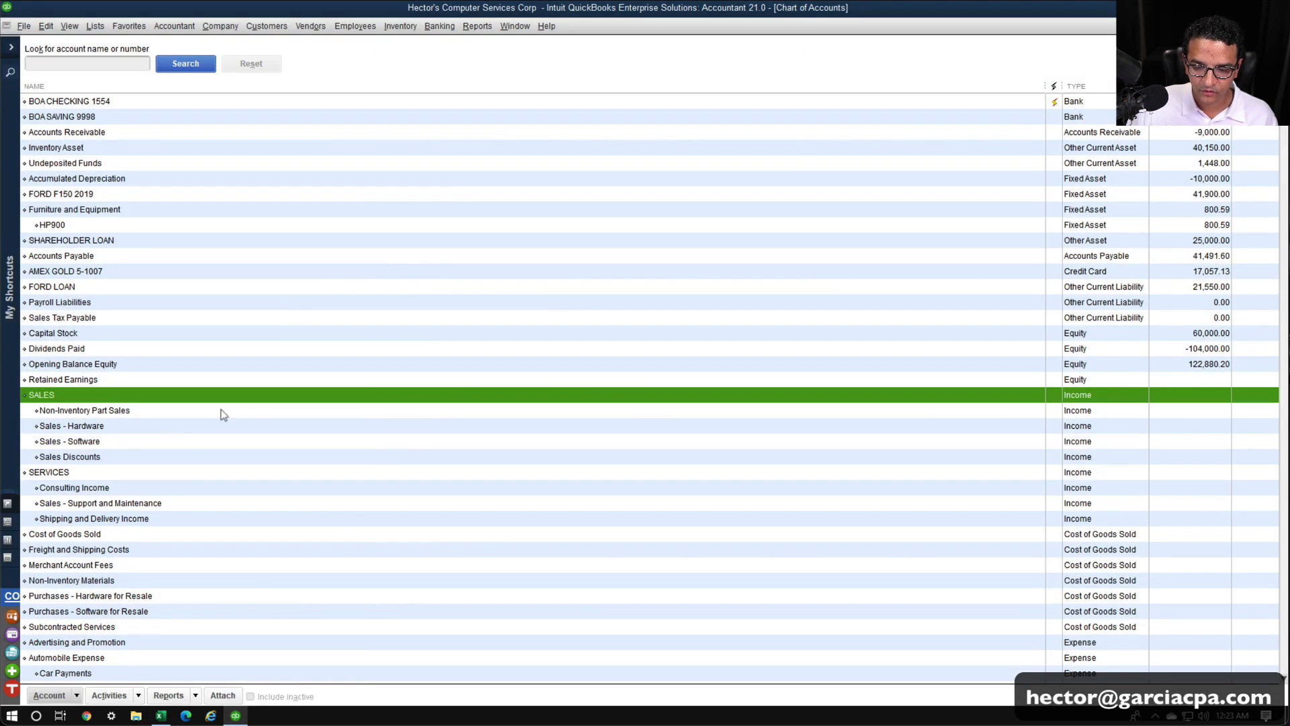
left_click(94, 26)
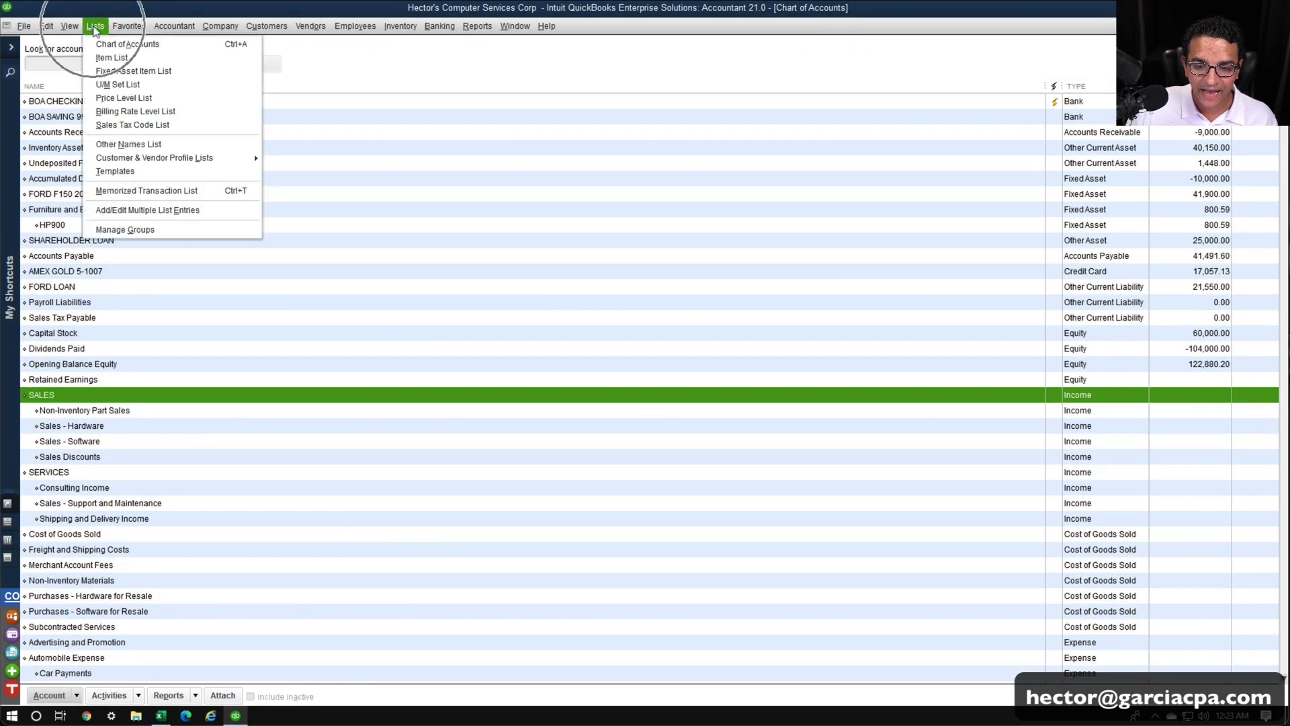
left_click(102, 58)
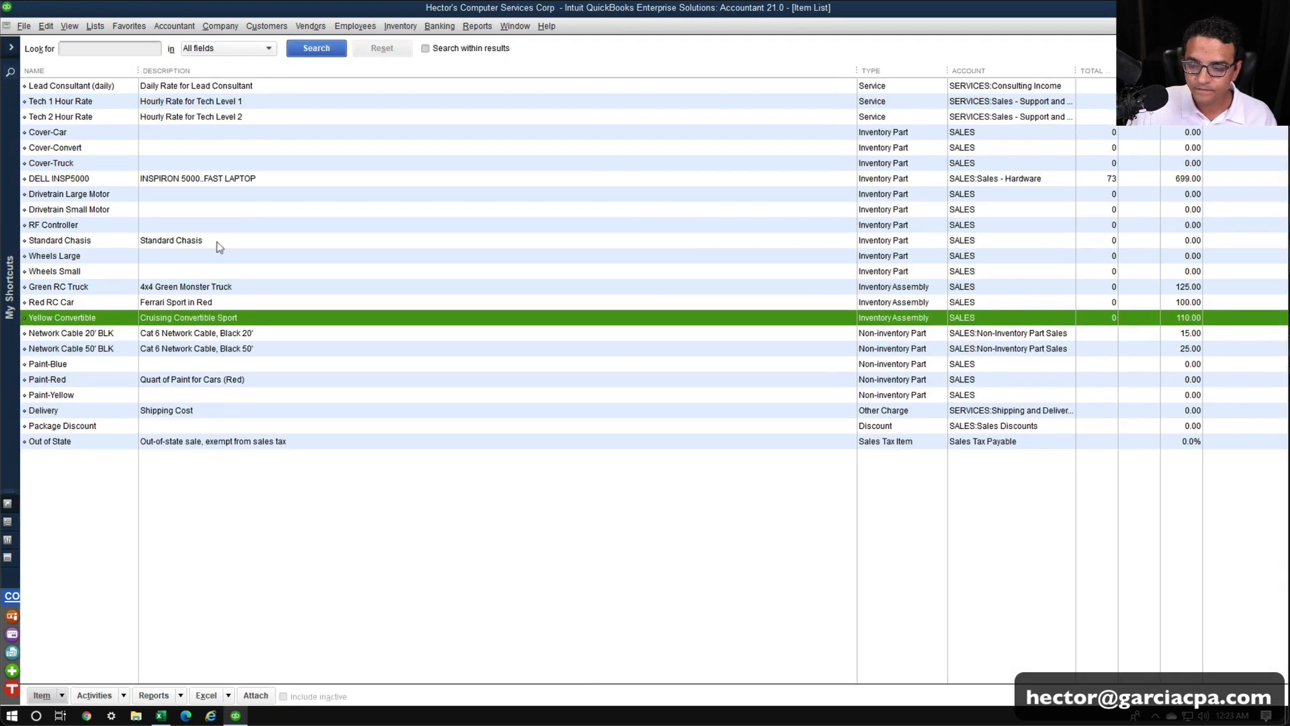
Delete the inventory assembly item Green RC Truck from the Item List.
left_click(895, 286)
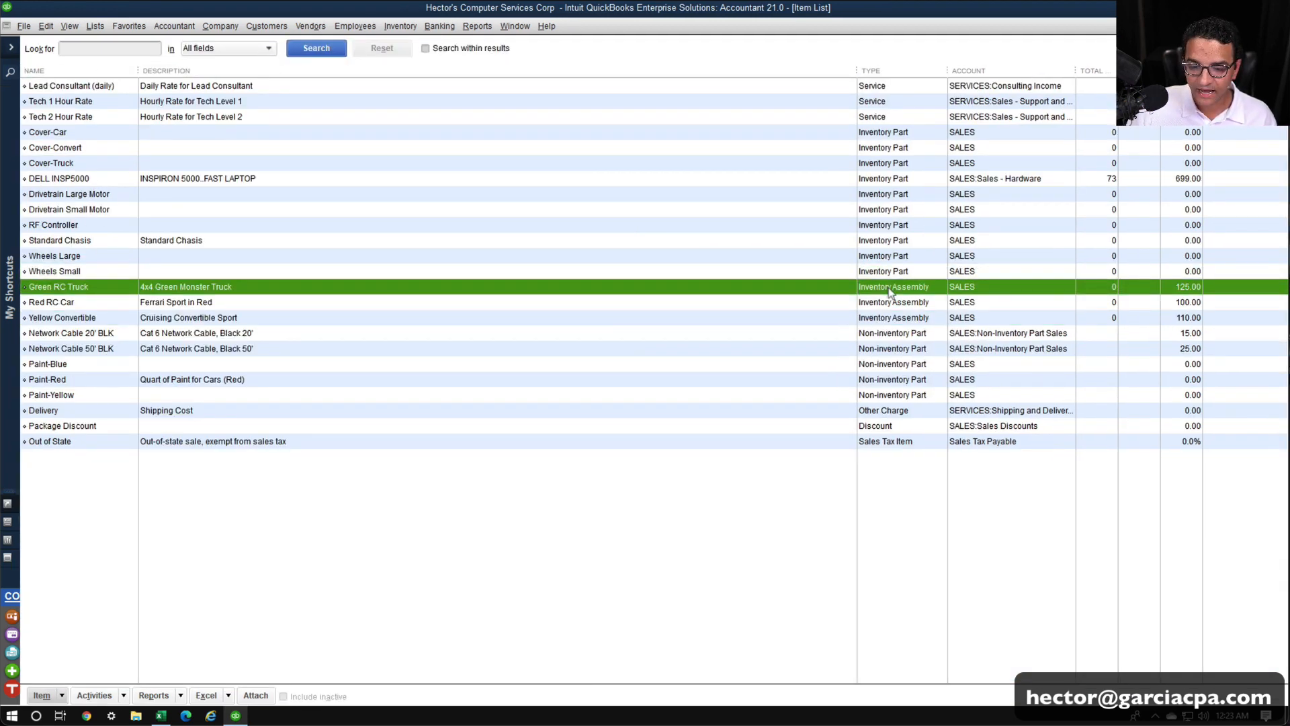
right_click(894, 289)
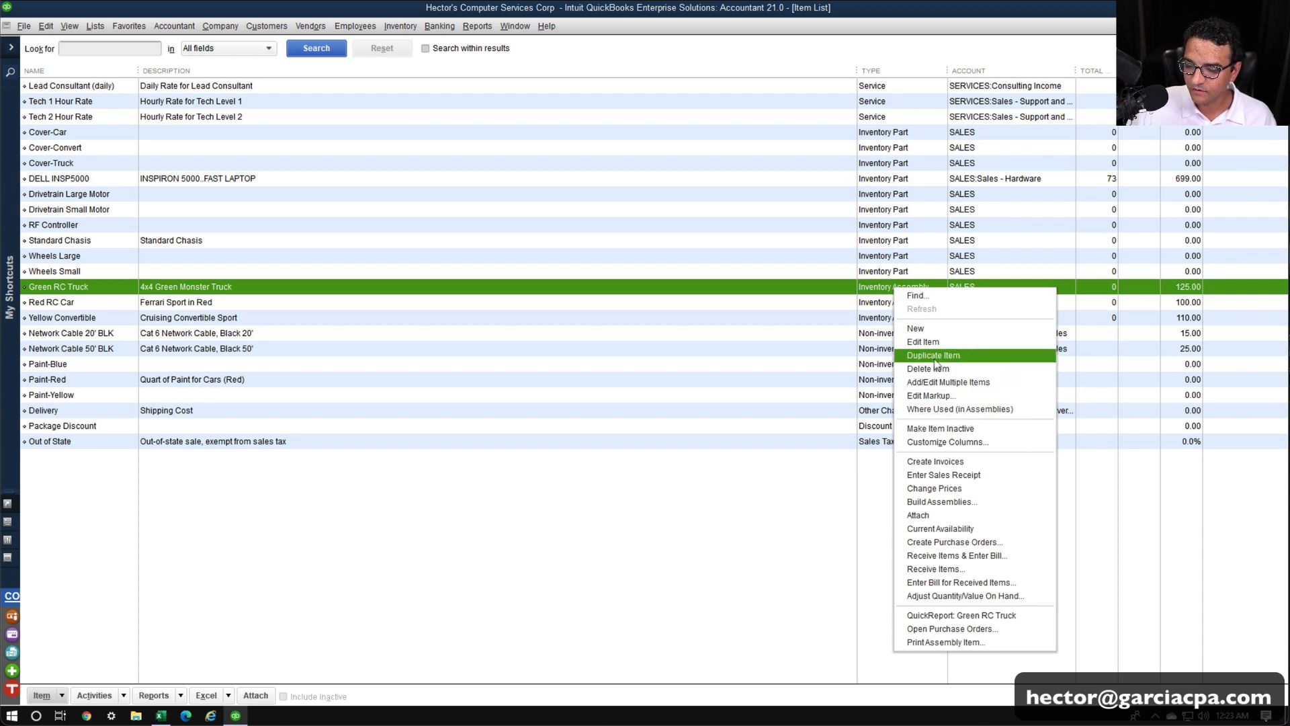
left_click(919, 348)
left_click(616, 215)
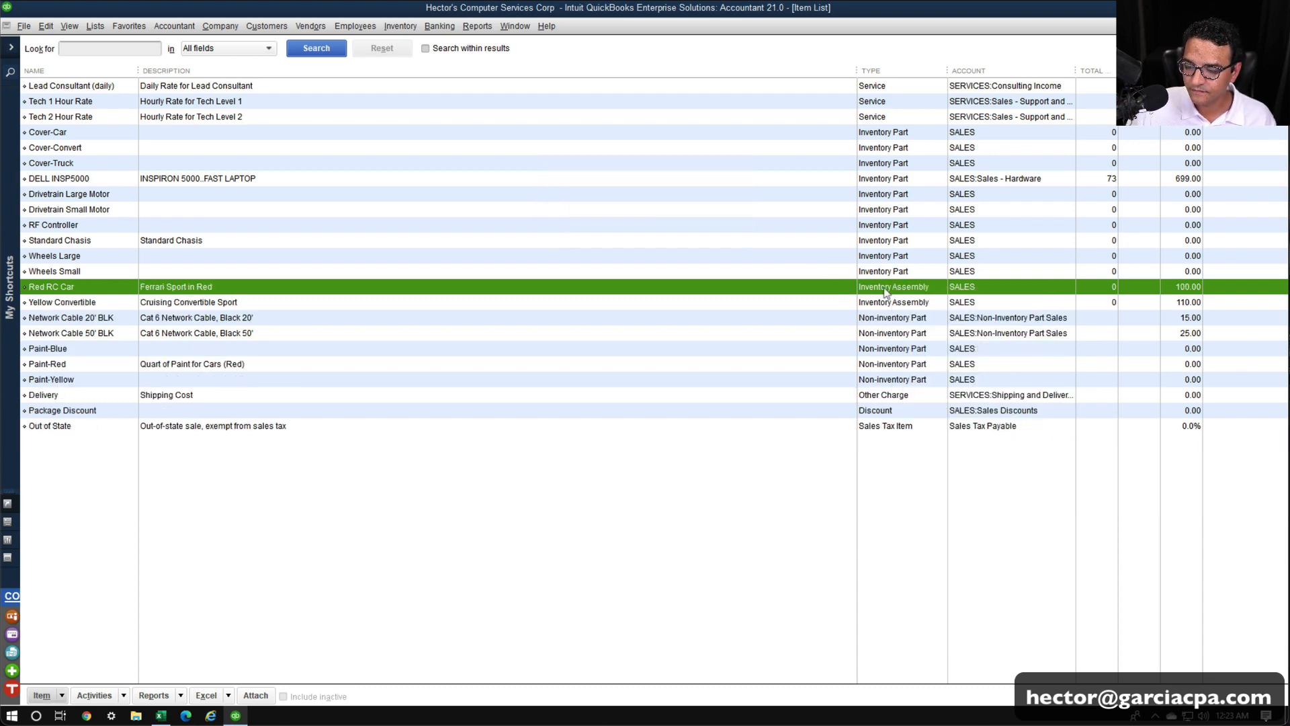
Delete the inventory assembly items Red RC Car and Yellow Convertible from the Item List.
right_click(886, 290)
left_click(918, 368)
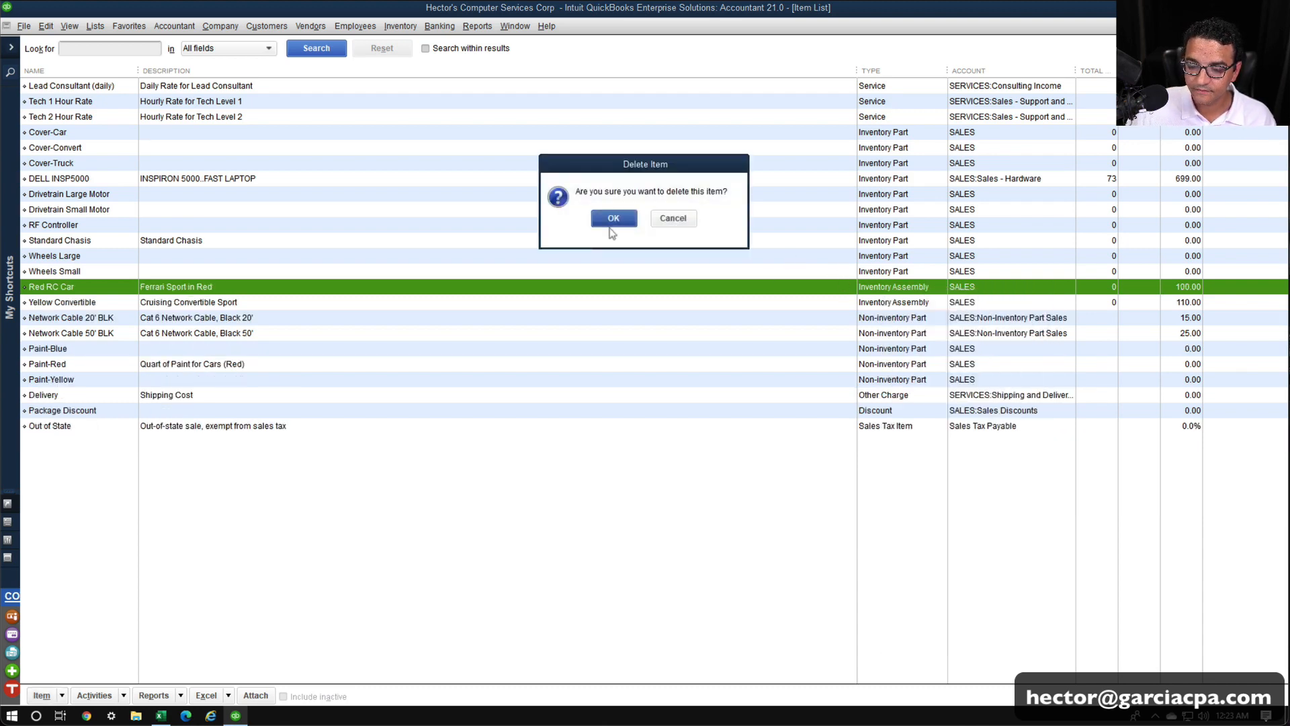
key("Return")
right_click(890, 286)
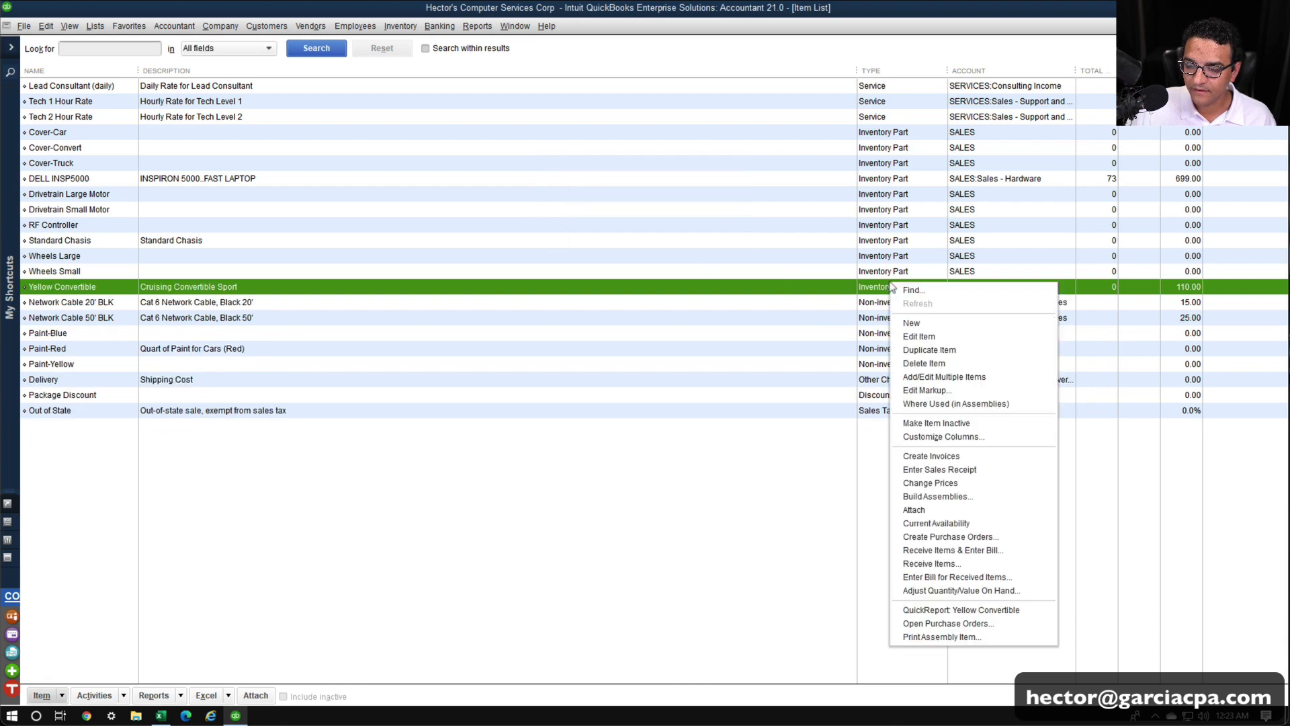
left_click(917, 363)
key("Return")
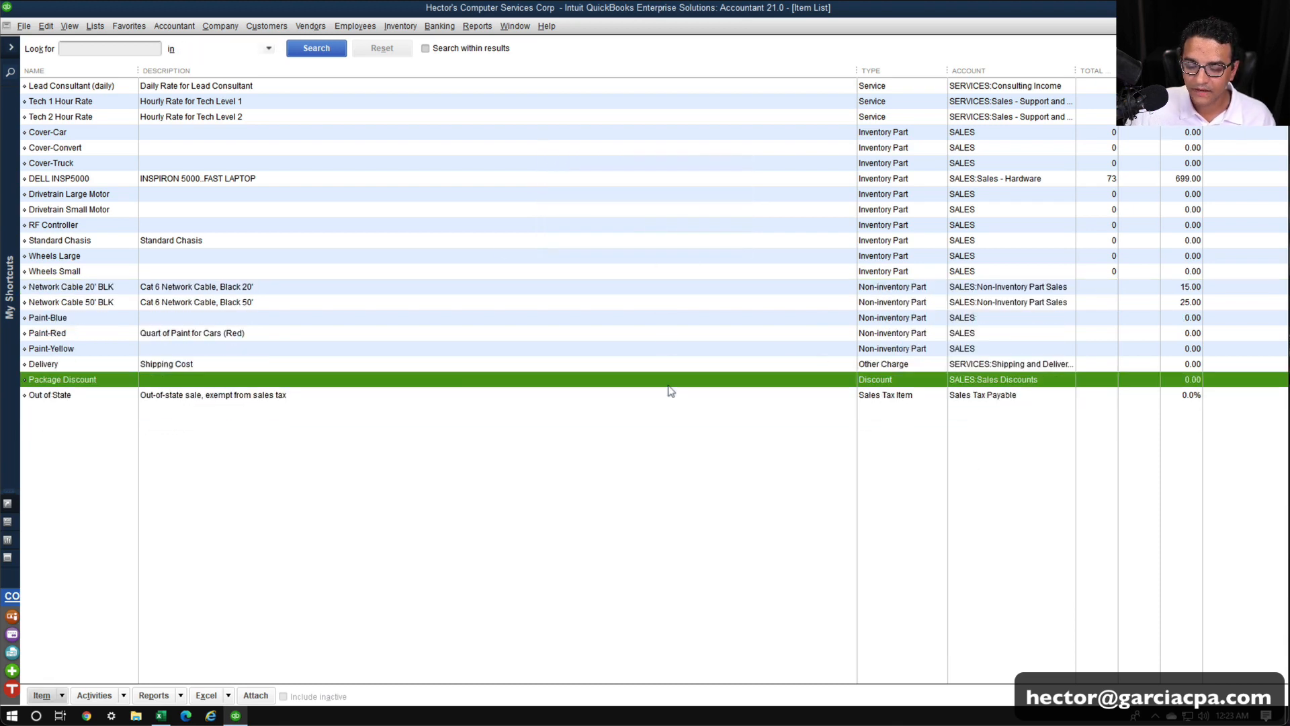
Try to import the Assembly import IIF file from the desktop with the reviewed import option.
left_click(27, 27)
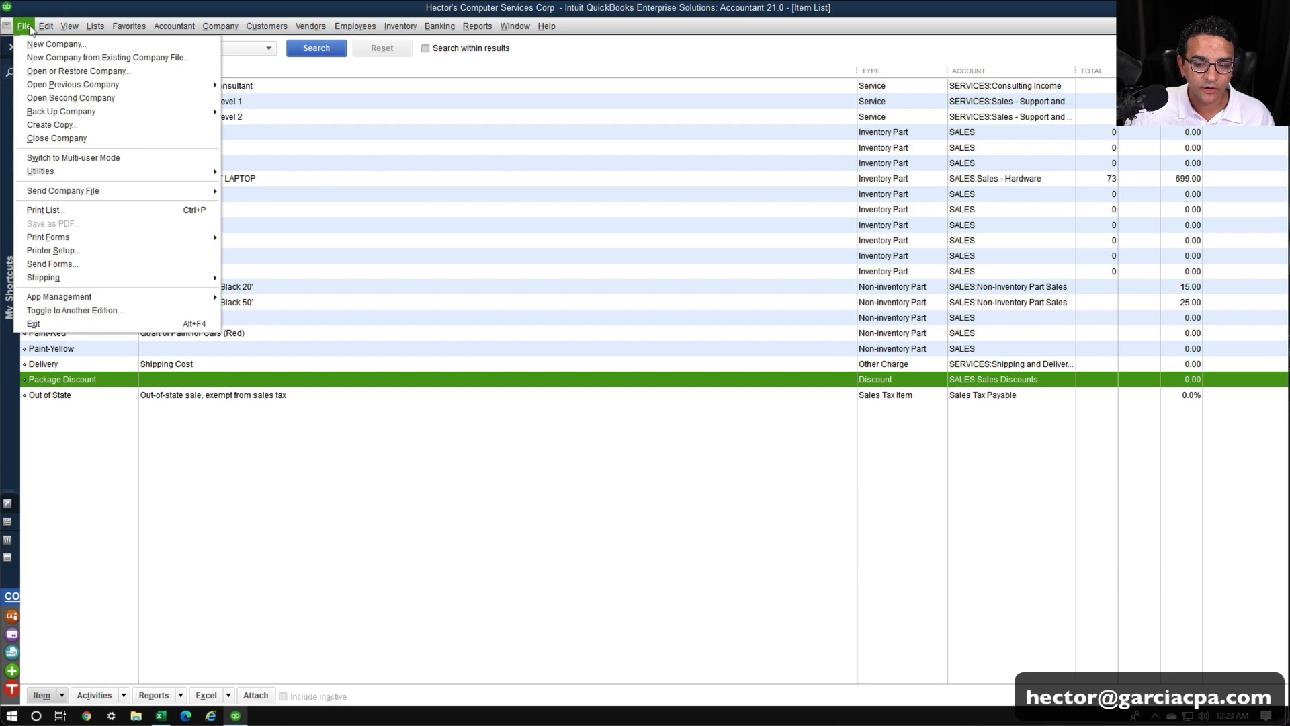
mouse_move(81, 172)
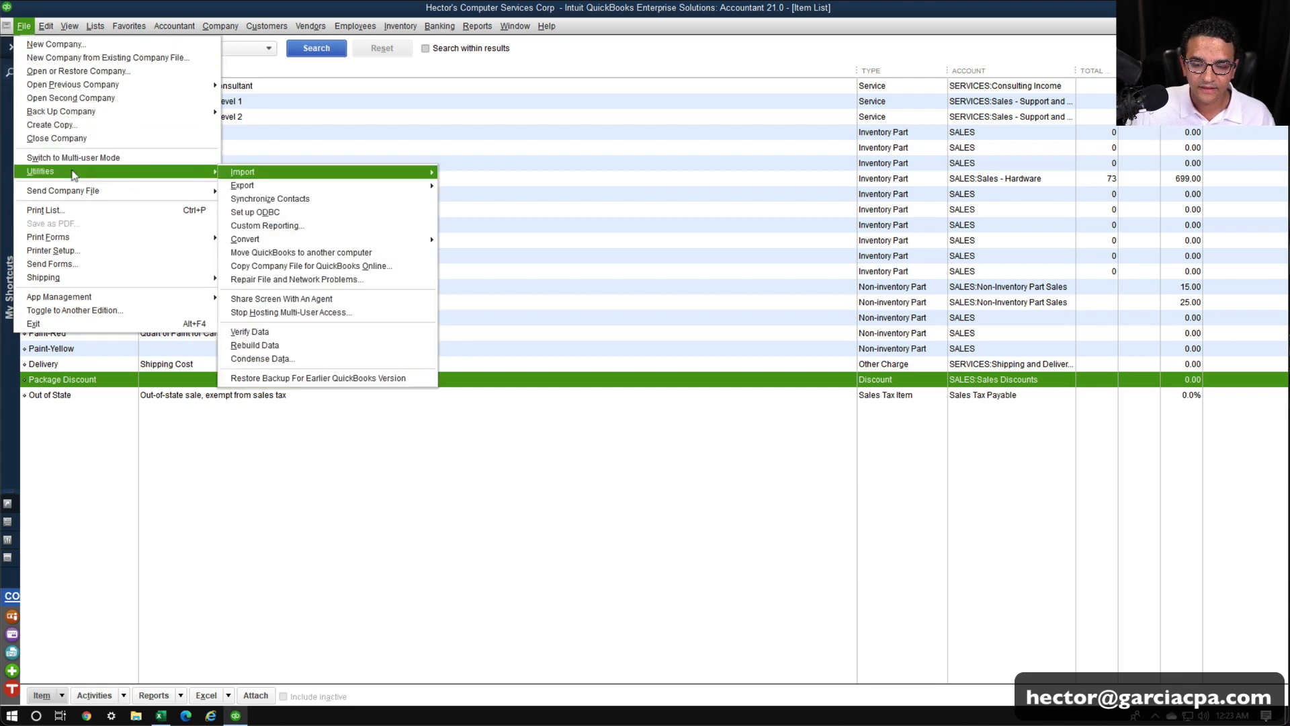
left_click(319, 173)
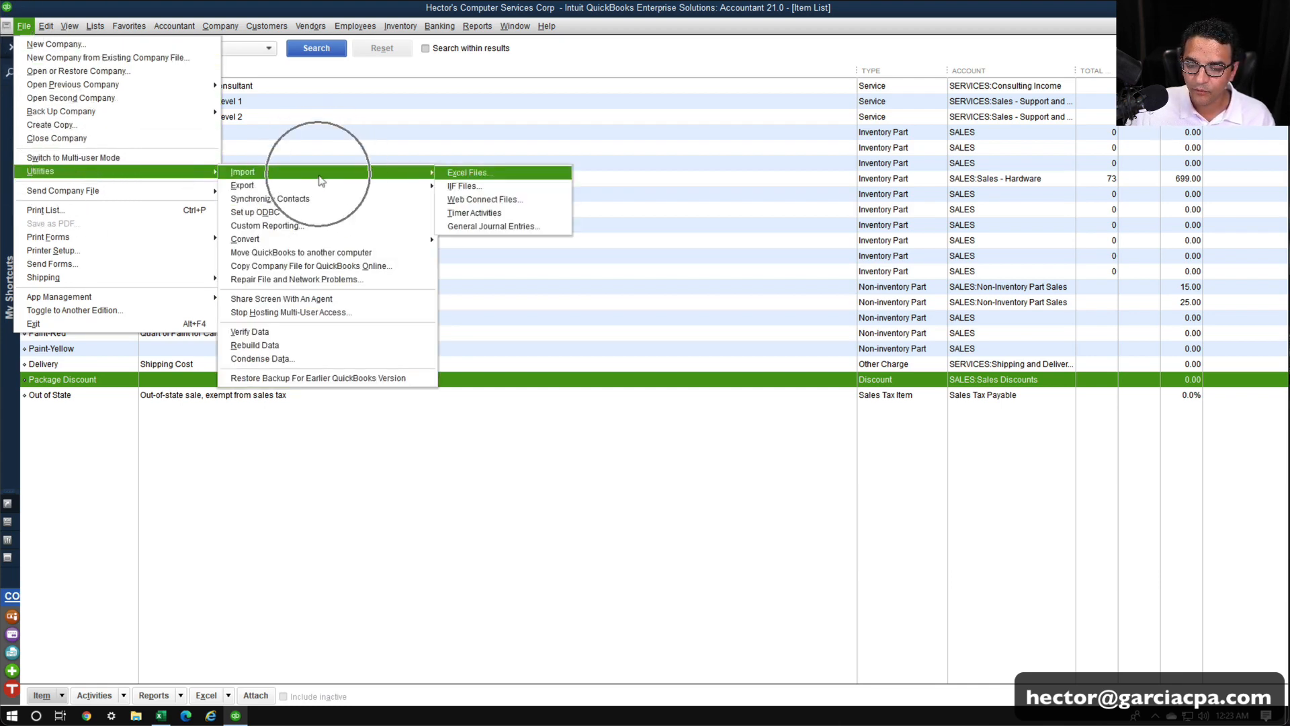
left_click(492, 186)
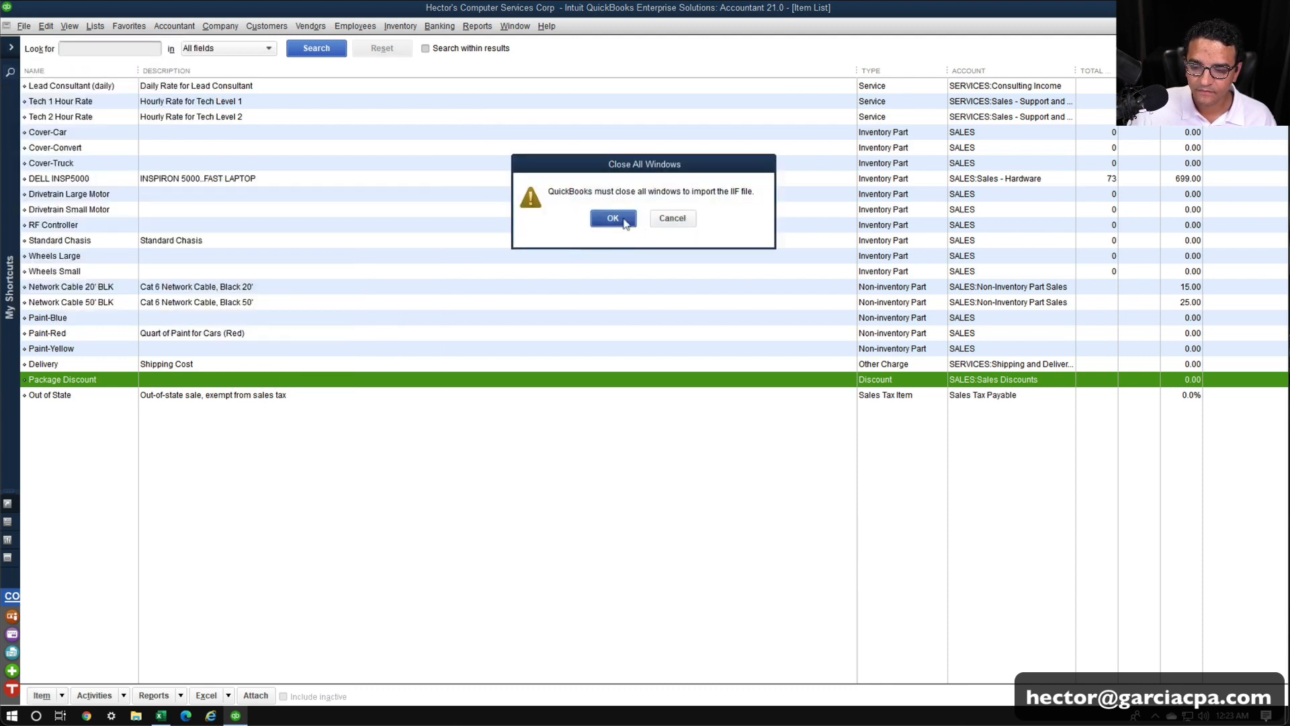
left_click(624, 220)
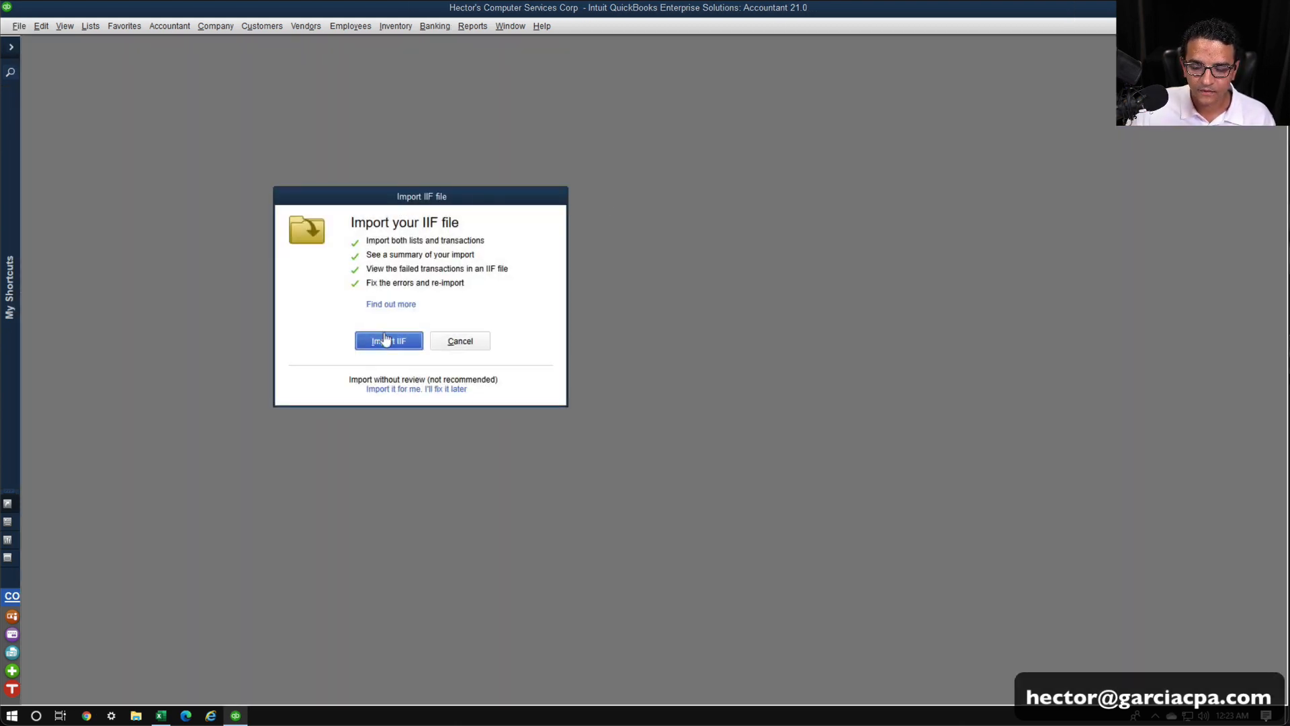
left_click(385, 340)
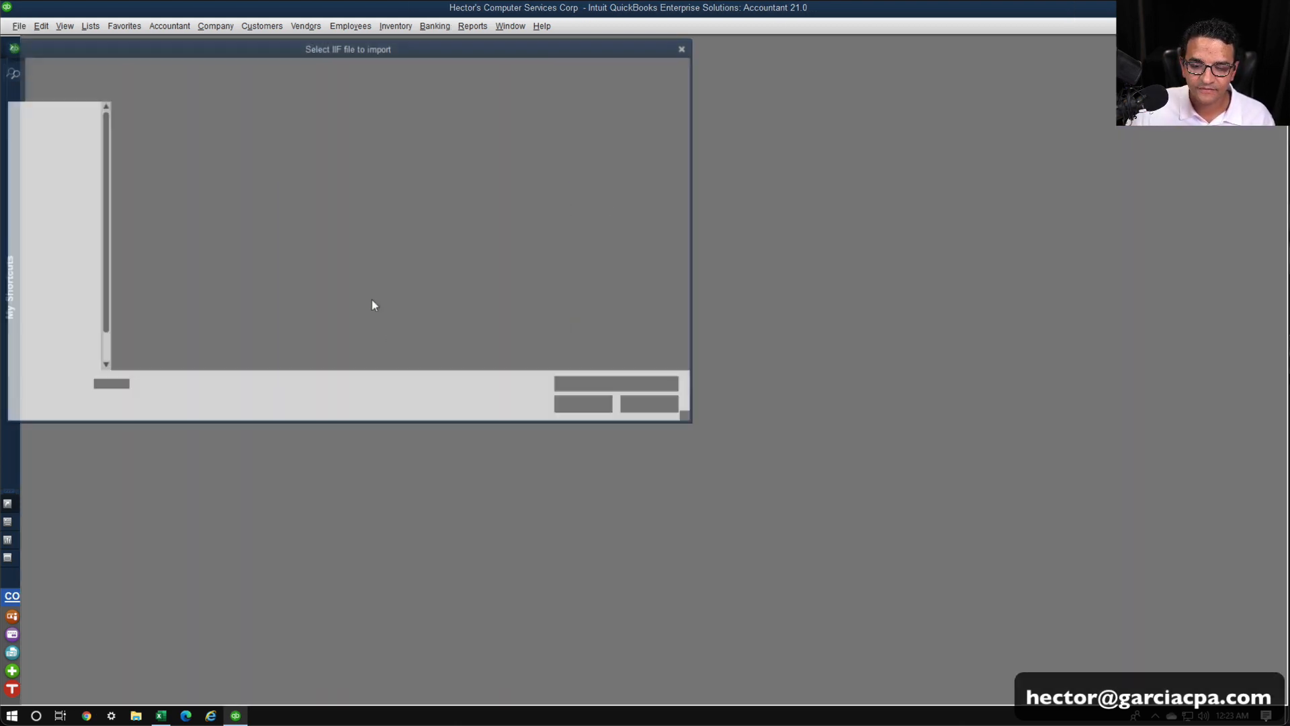
left_click(192, 128)
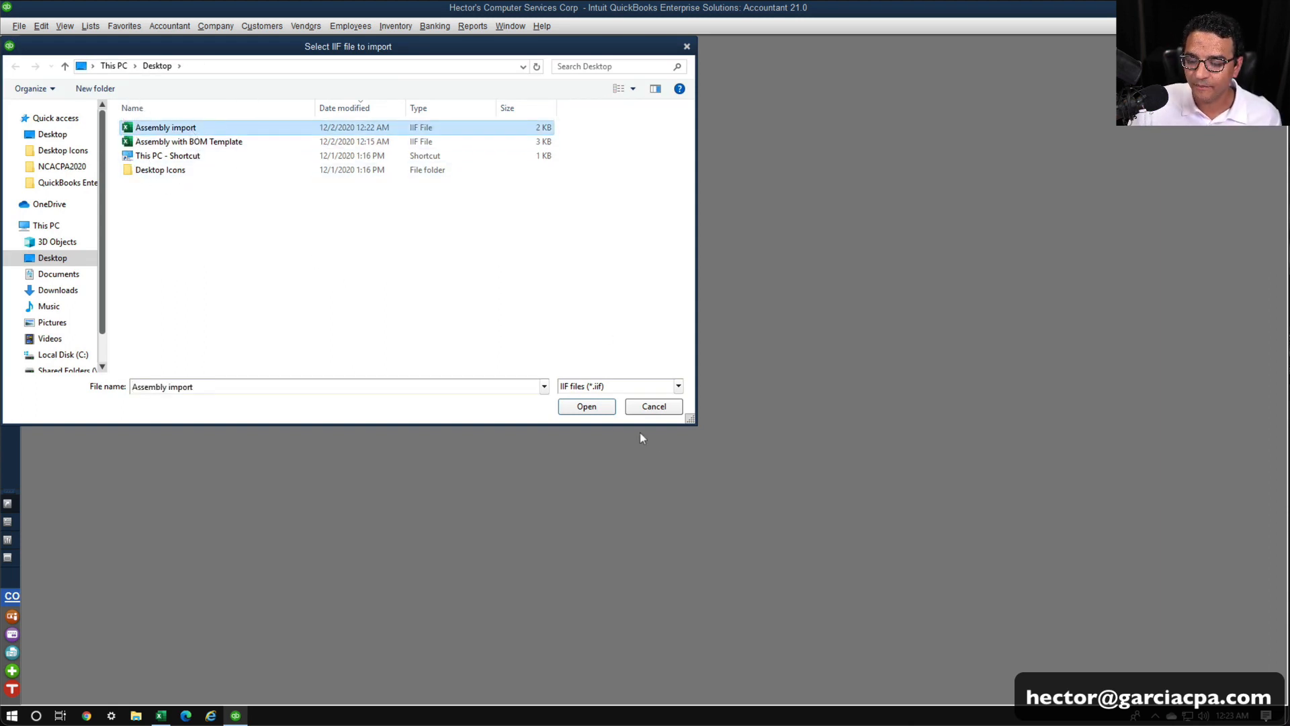
left_click(589, 407)
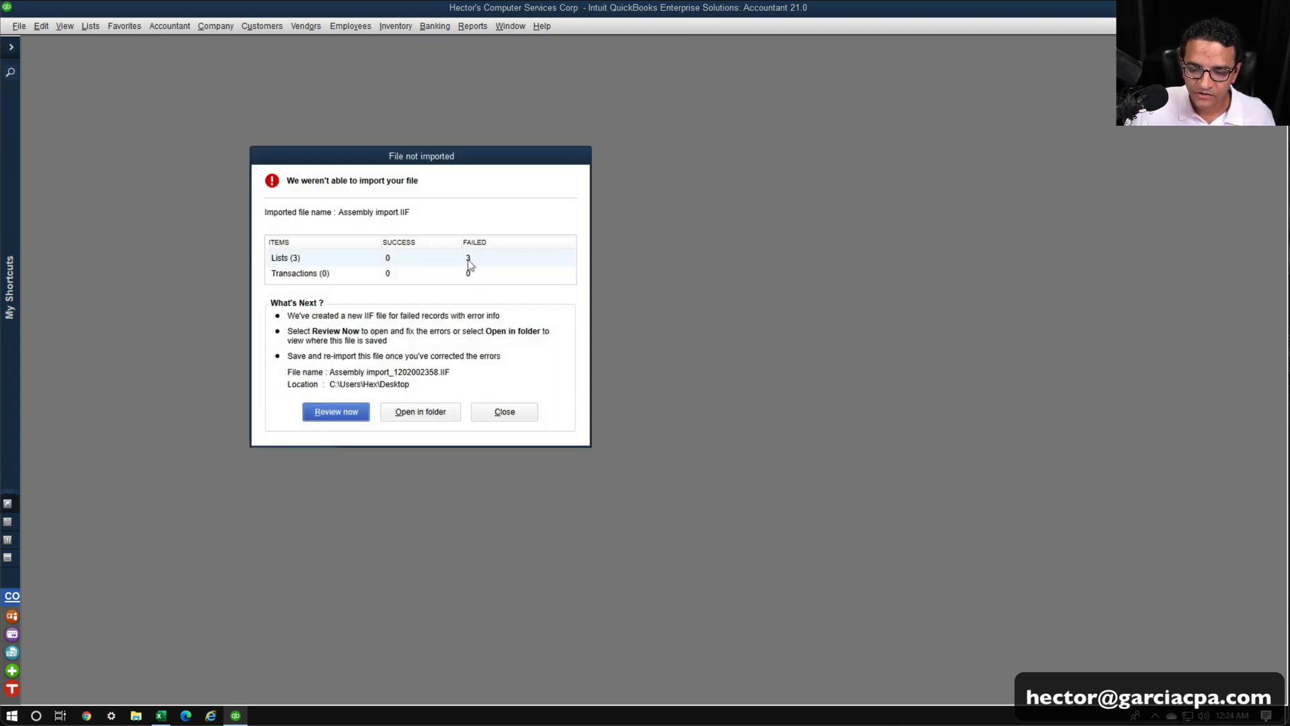
Review the error file for the failed records in Excel, then close it and dismiss the import summary.
left_click(468, 262)
left_click(345, 416)
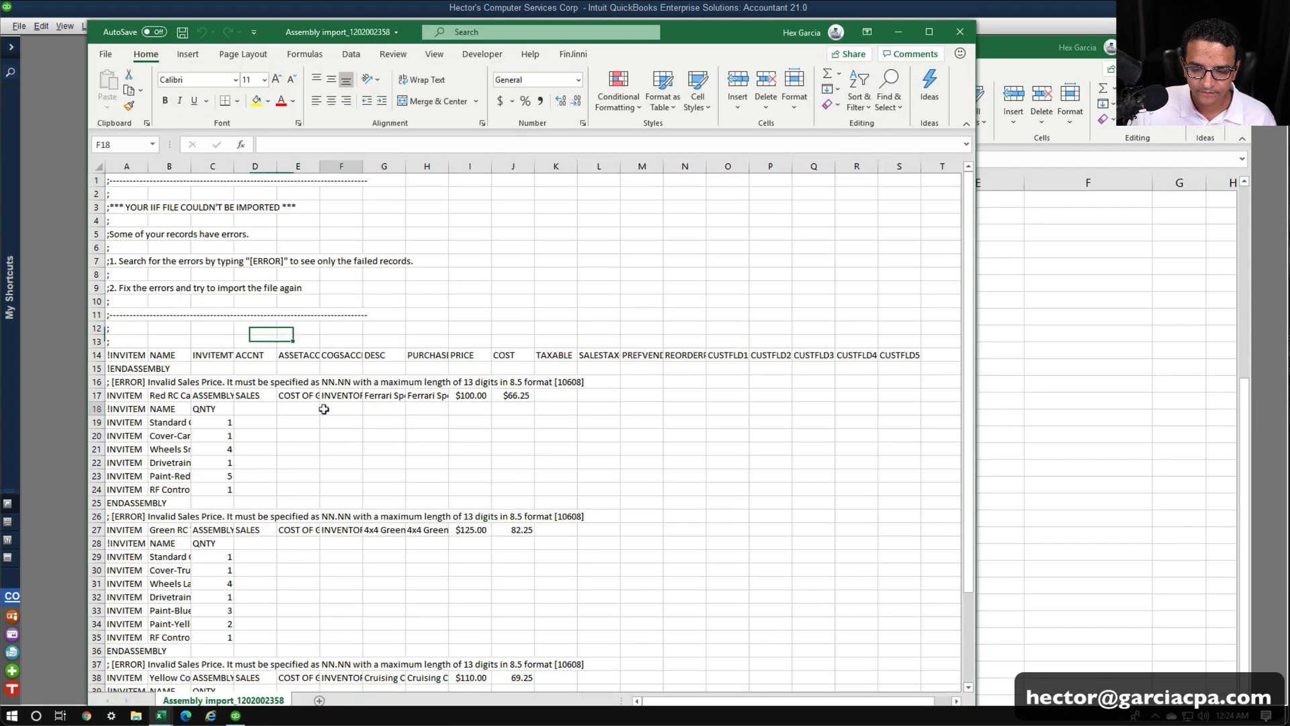
left_click(194, 383)
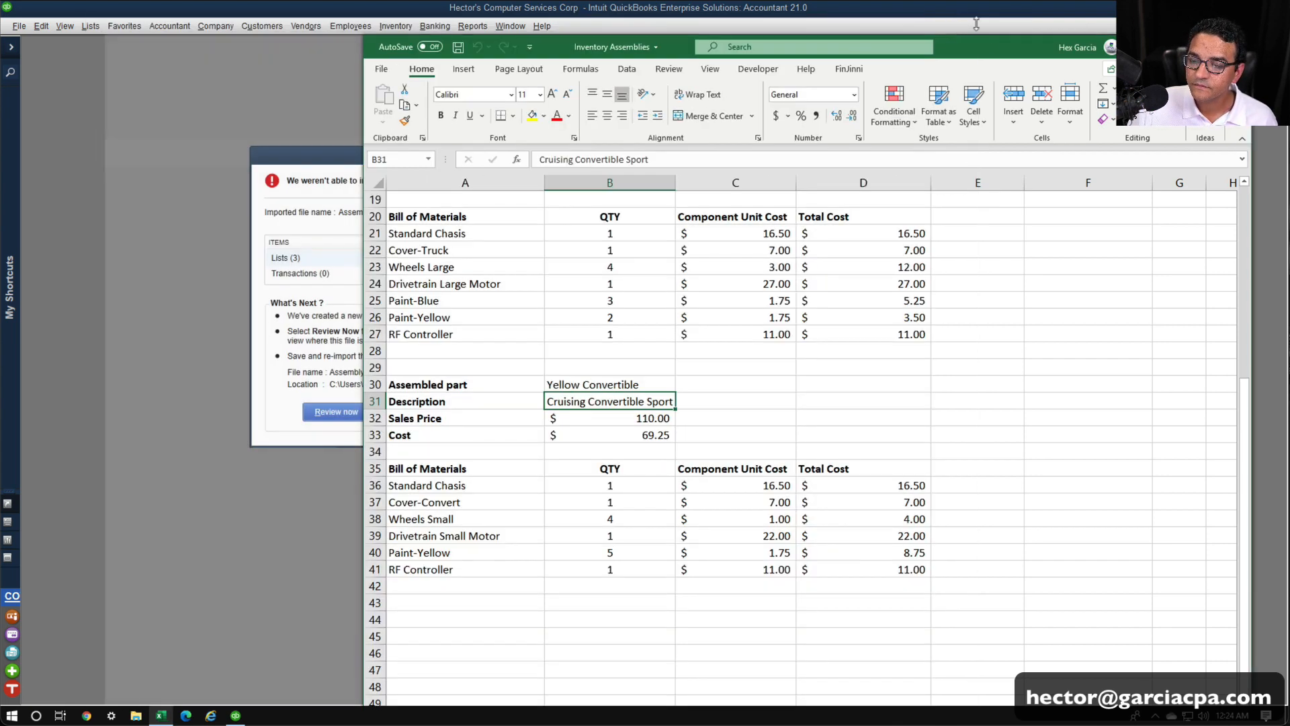
left_click(960, 31)
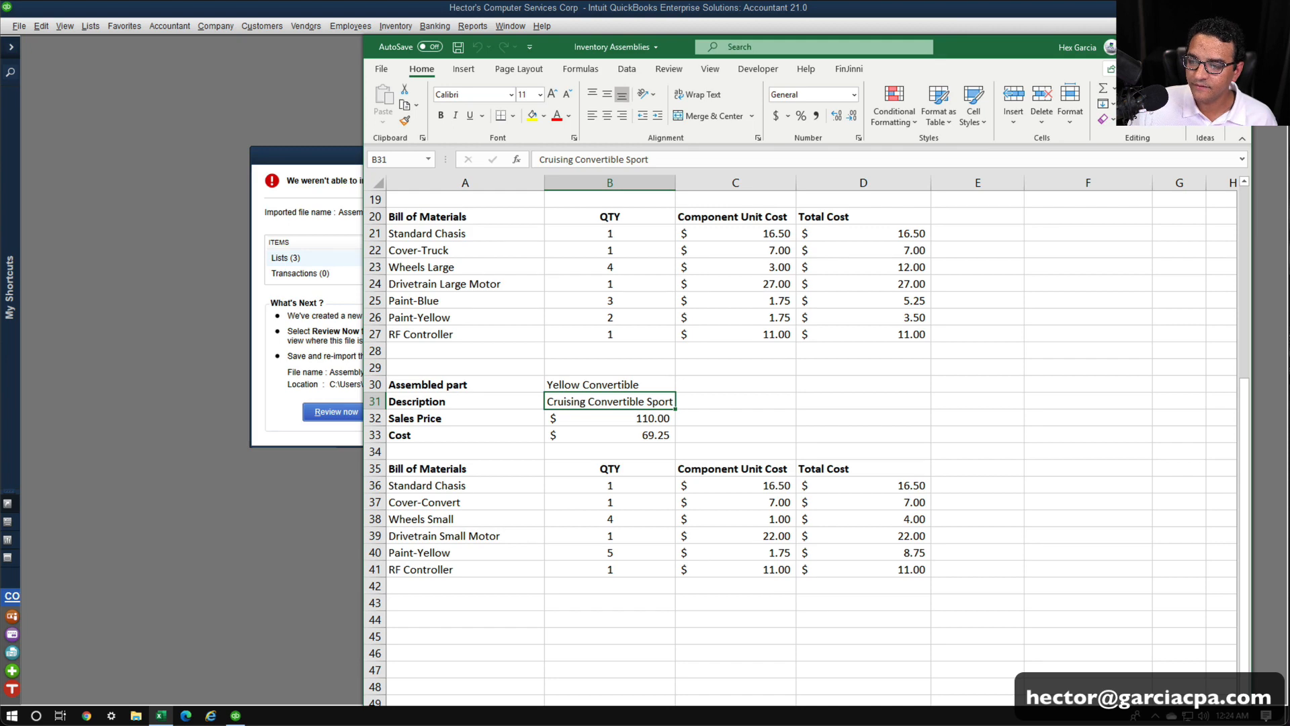
left_click(1173, 47)
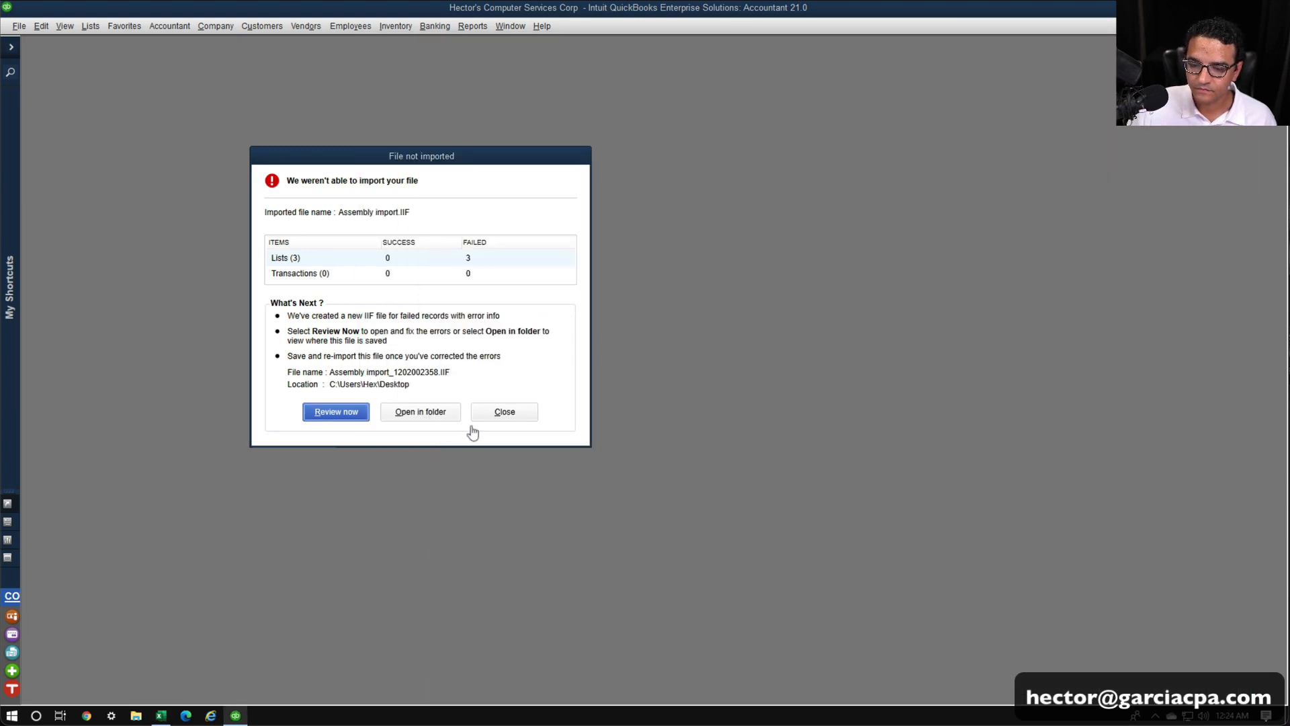
left_click(502, 411)
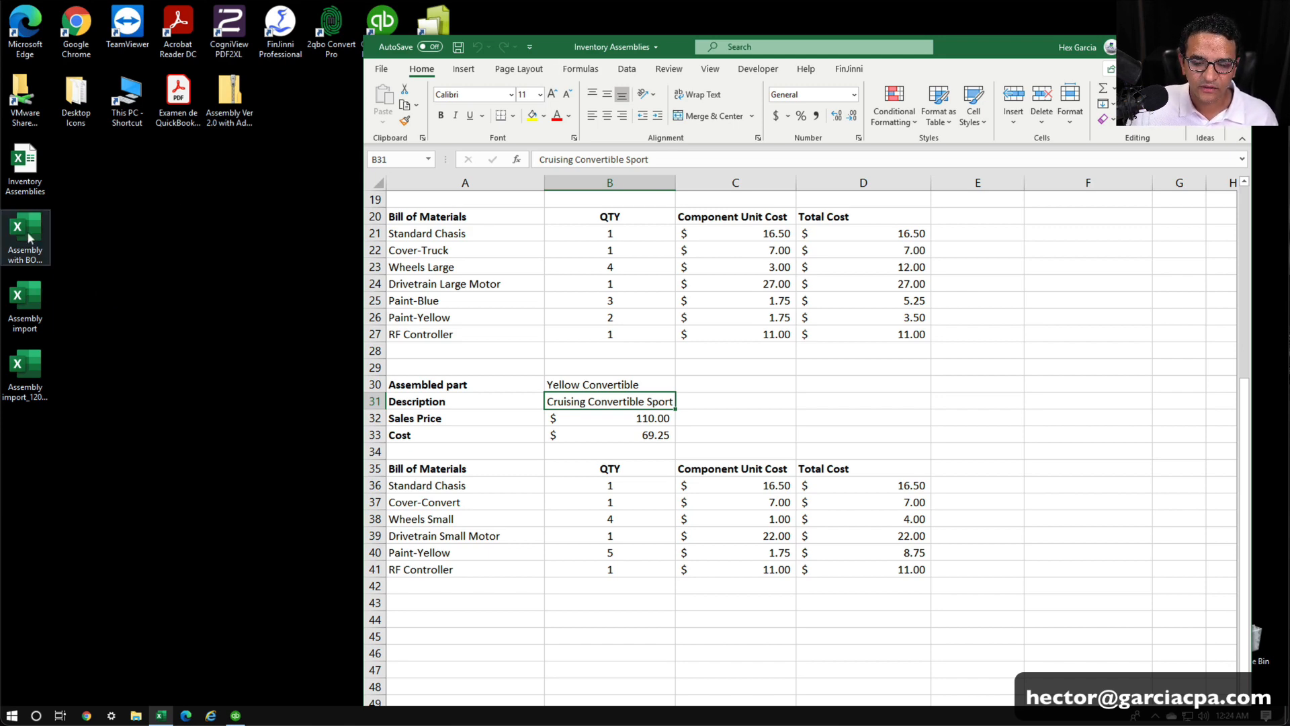
Open the desktop's Assembly import file in Excel and format the PRICE and COST columns as Number.
left_click_drag(24, 298, 796, 277)
double_click(539, 208)
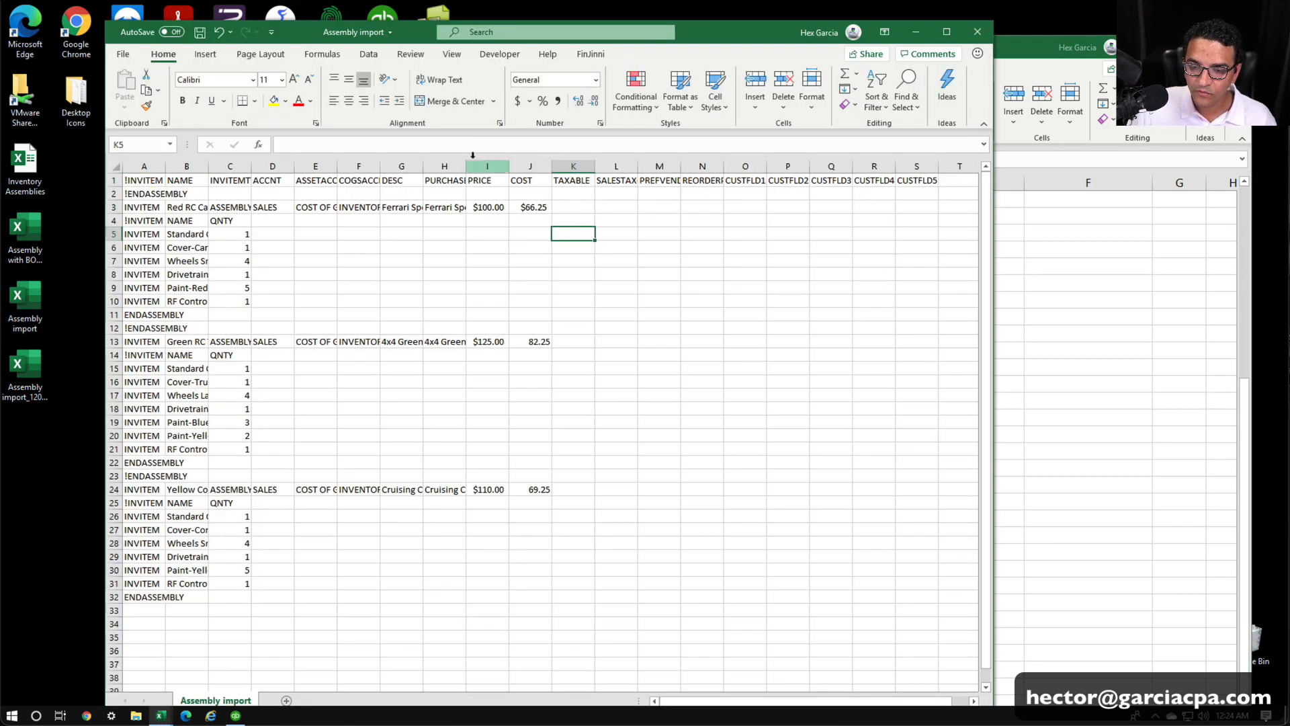
left_click_drag(487, 166, 530, 166)
left_click(597, 79)
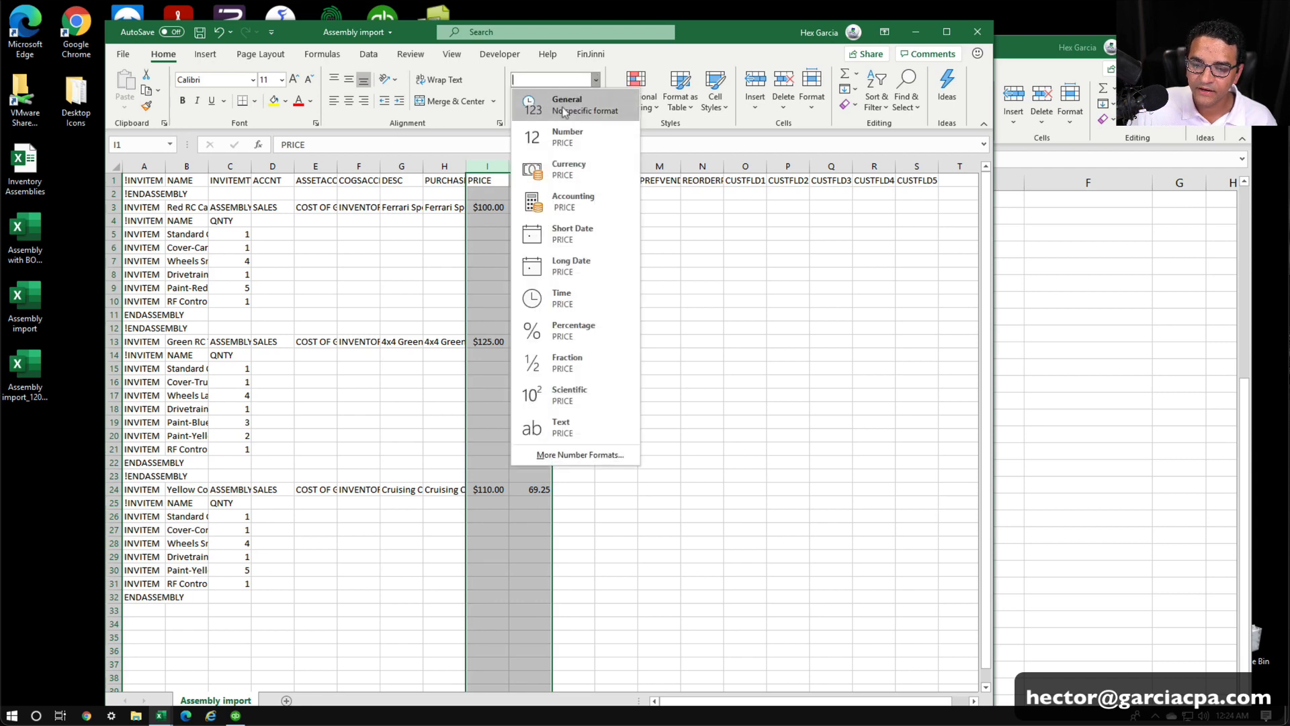
left_click(566, 133)
left_click(518, 232)
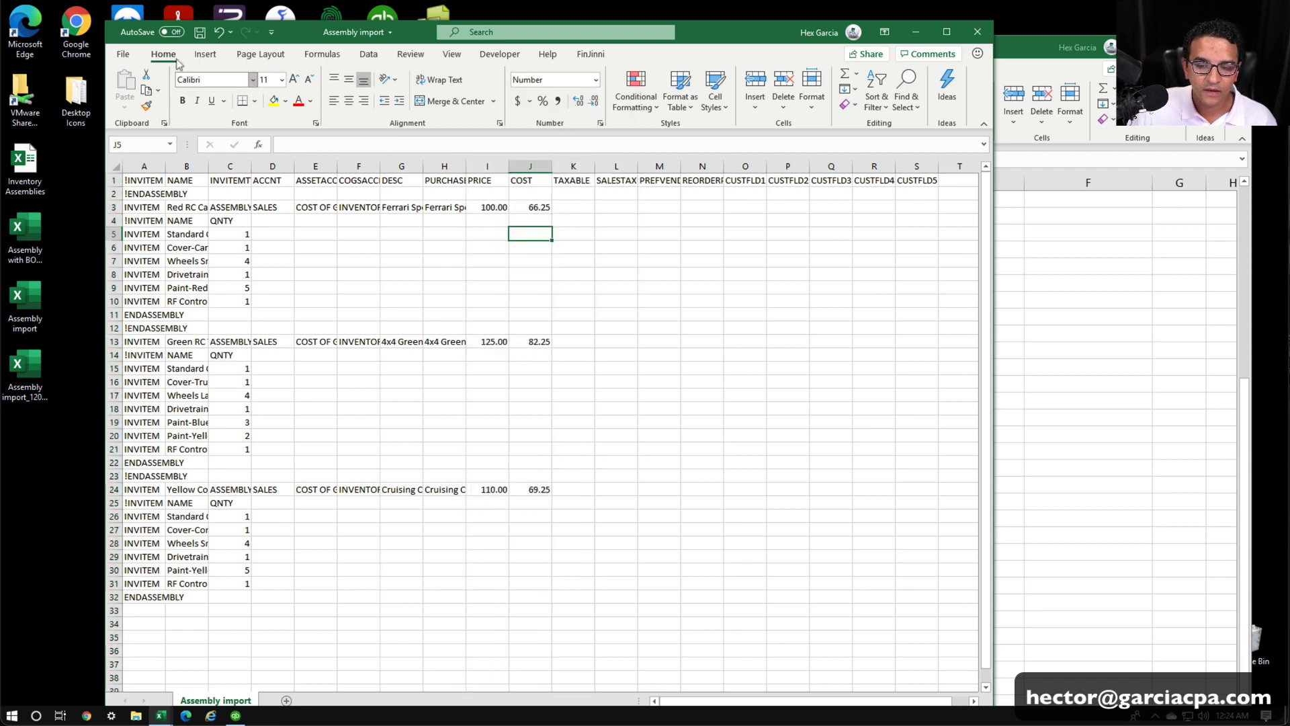
Save the Assembly import file, check the Red RC Car's price and cost, and close it.
left_click(200, 34)
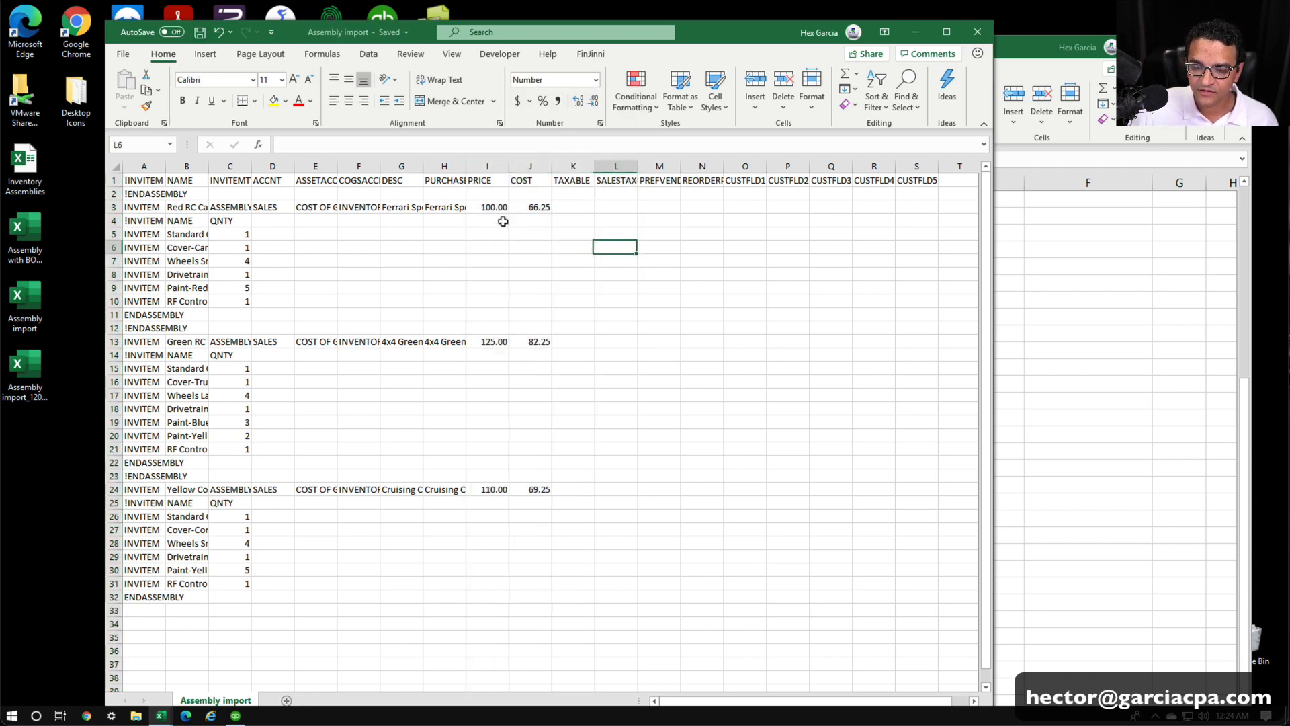
left_click_drag(487, 207, 536, 207)
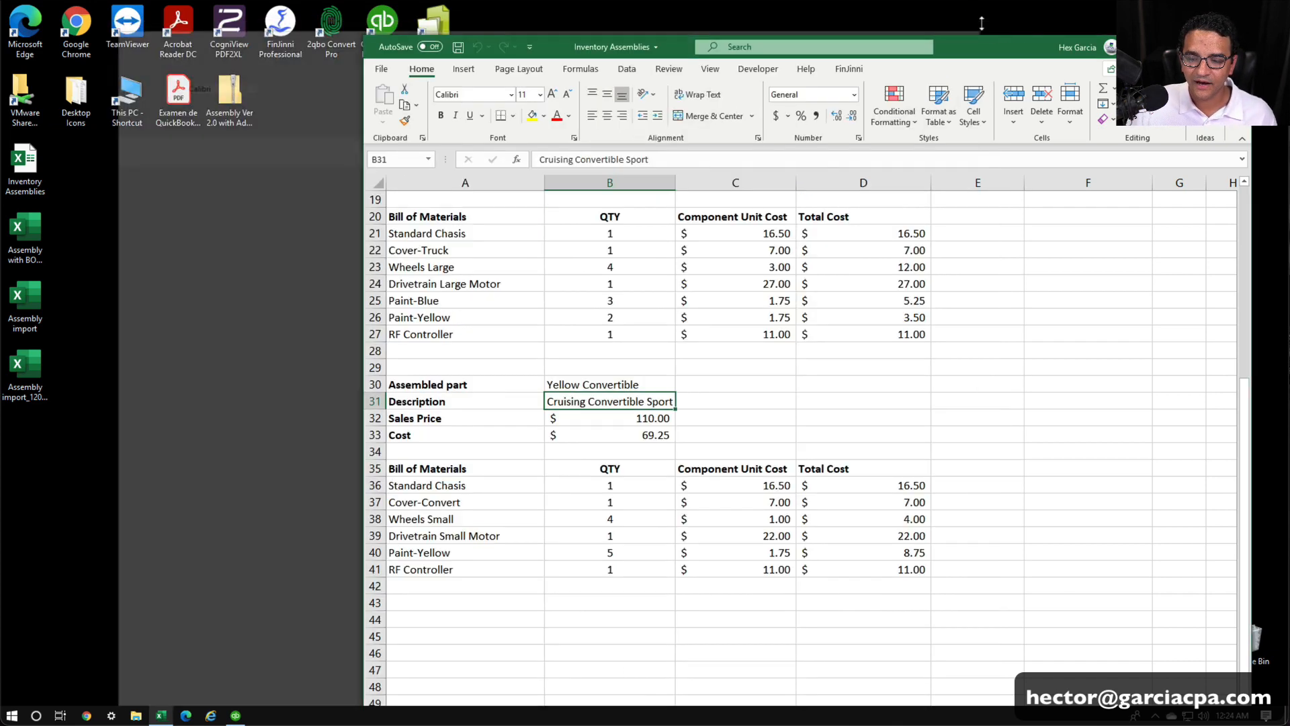
left_click(978, 32)
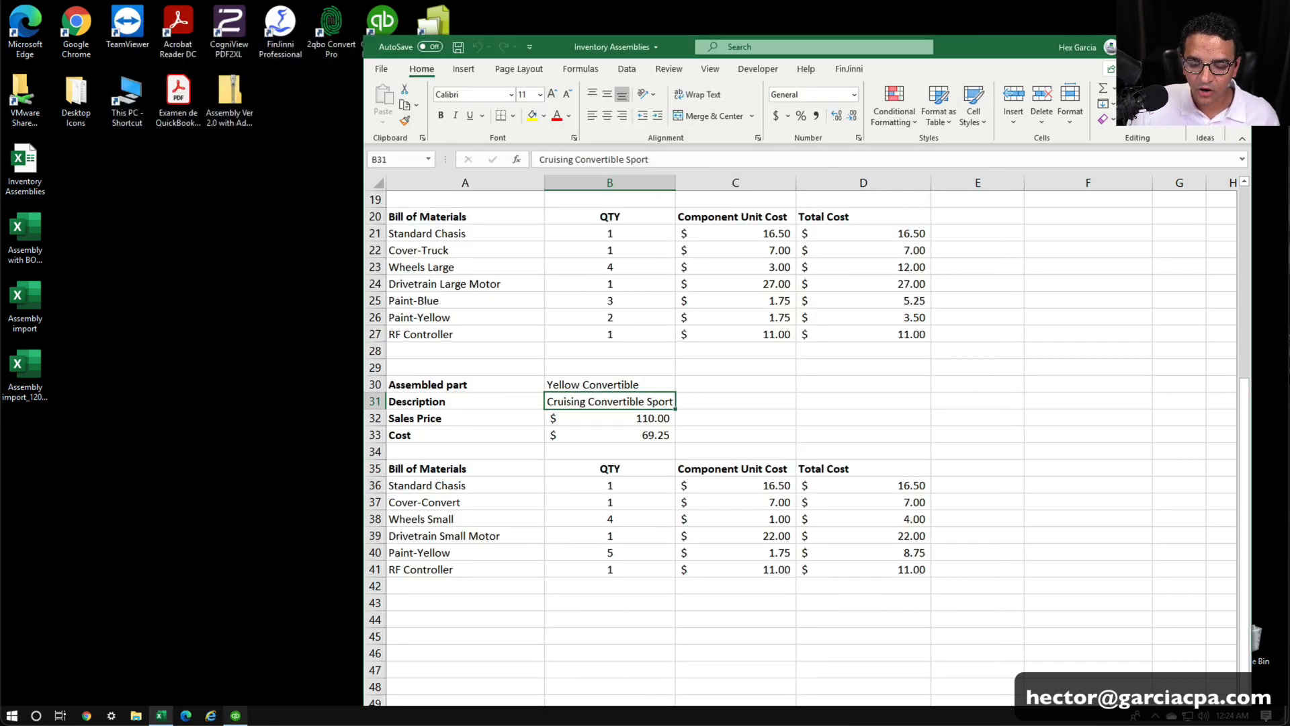
Switch to QuickBooks and import the corrected Assembly import IIF file from the desktop.
left_click(235, 715)
left_click(25, 33)
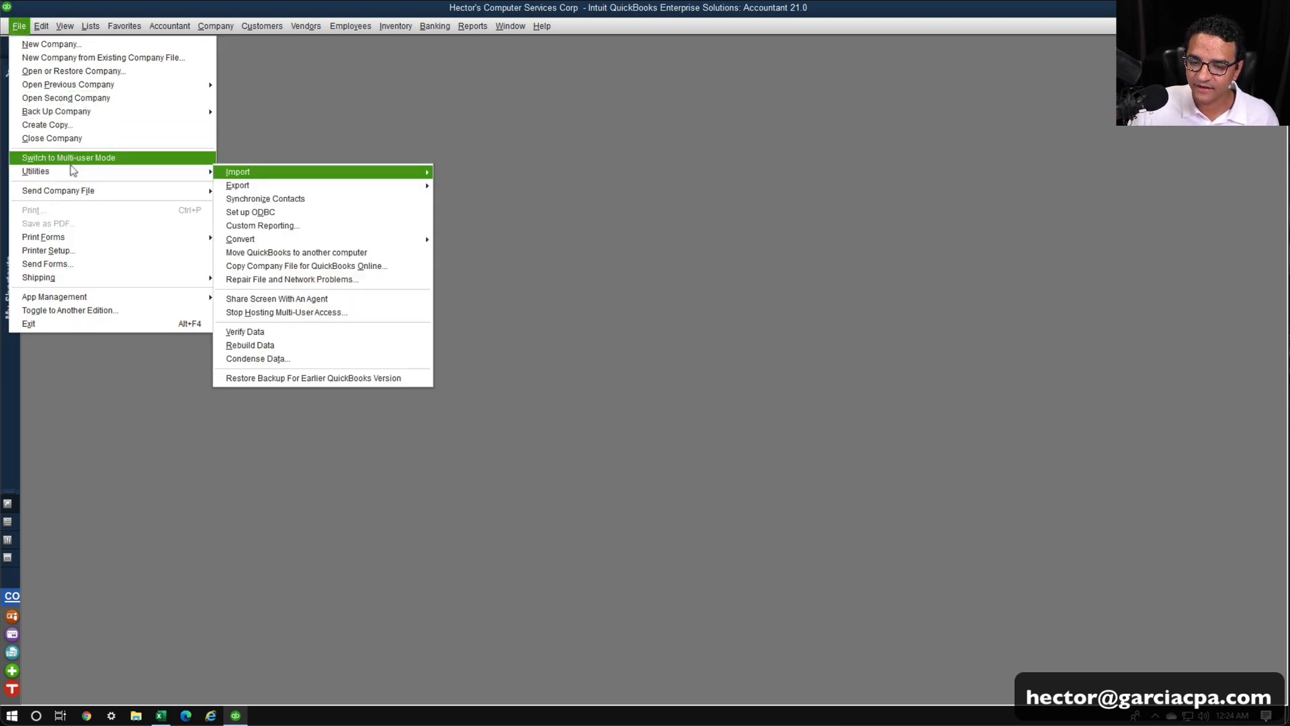
left_click(203, 177)
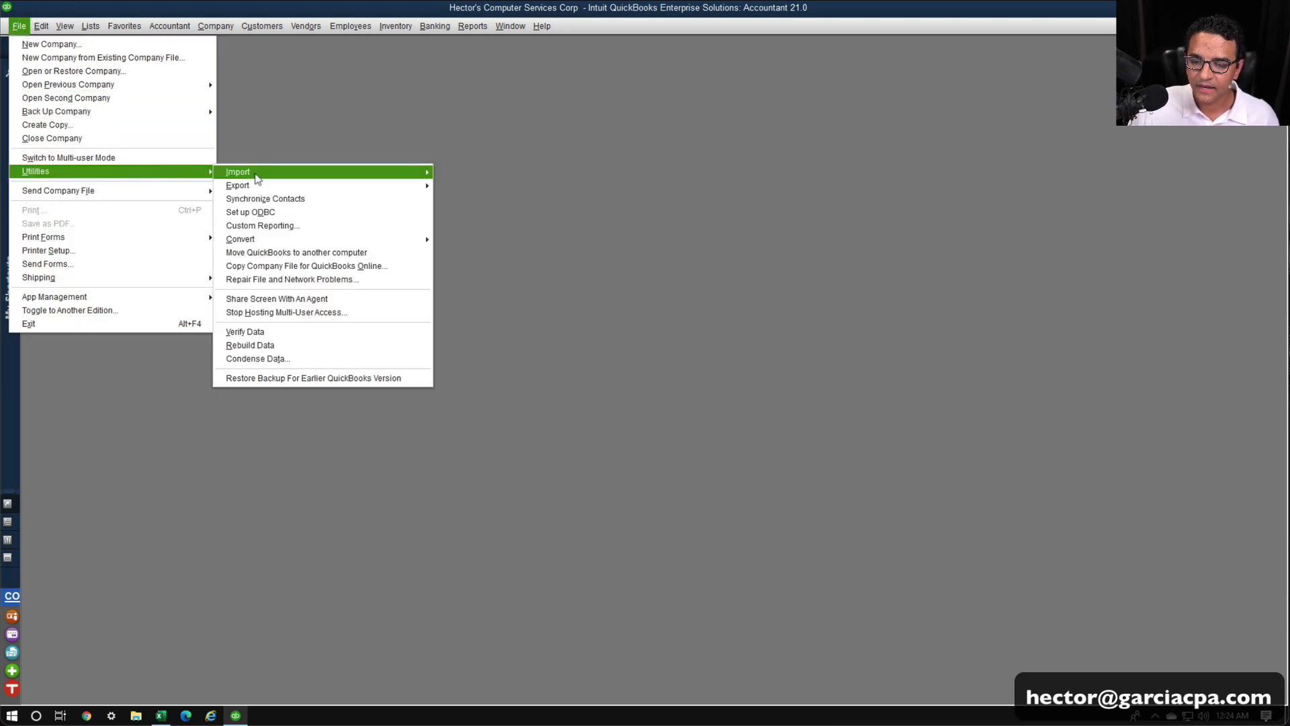
mouse_move(255, 178)
left_click(473, 188)
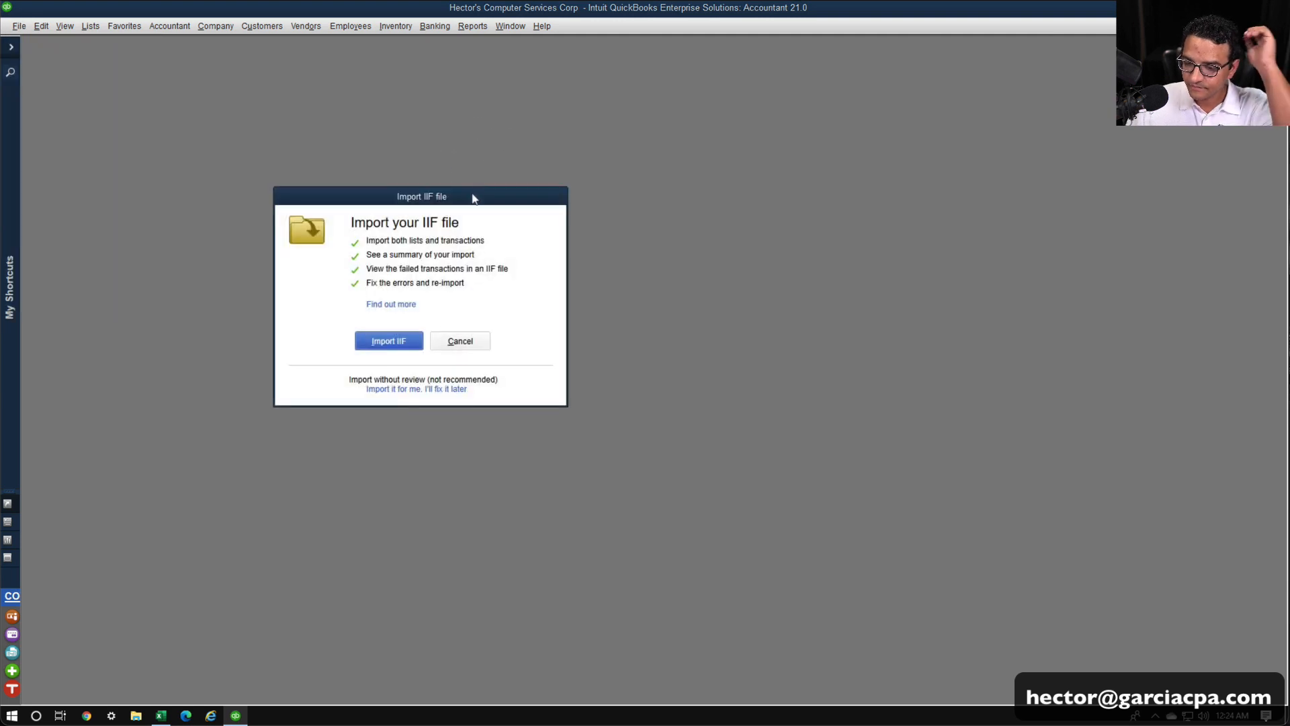
left_click(401, 344)
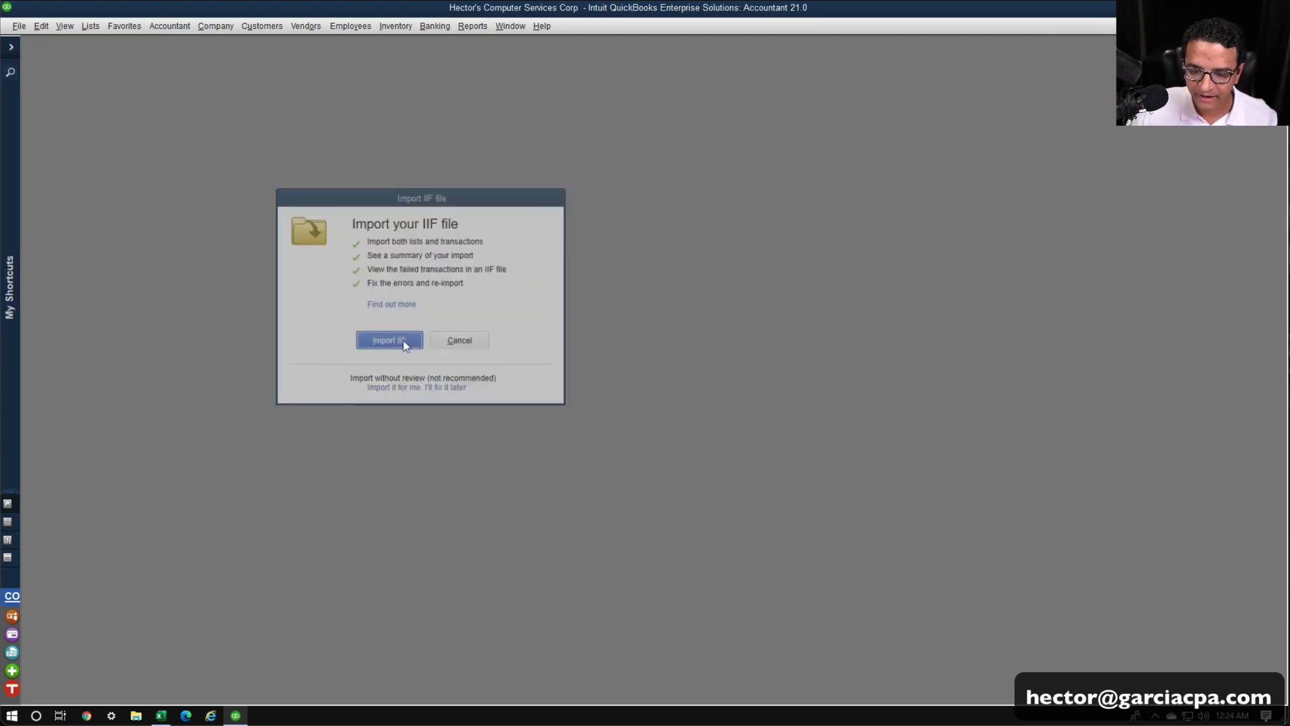
left_click(180, 129)
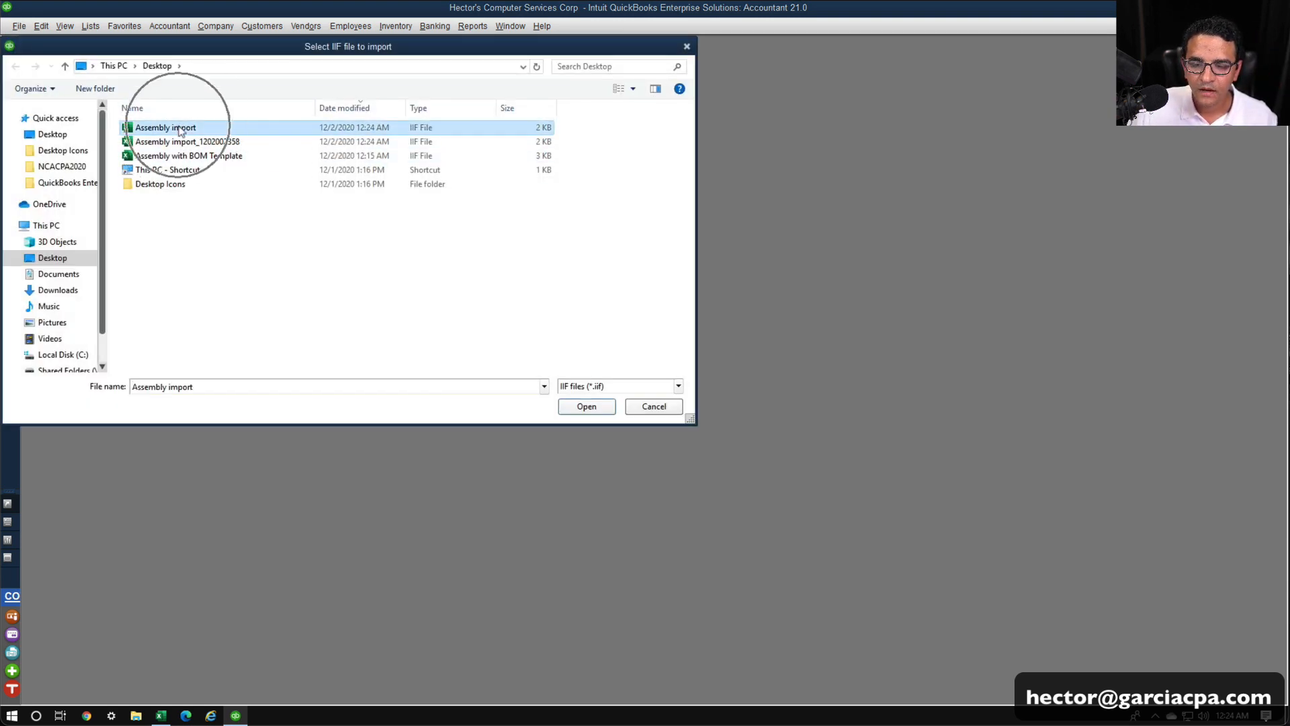
left_click(597, 411)
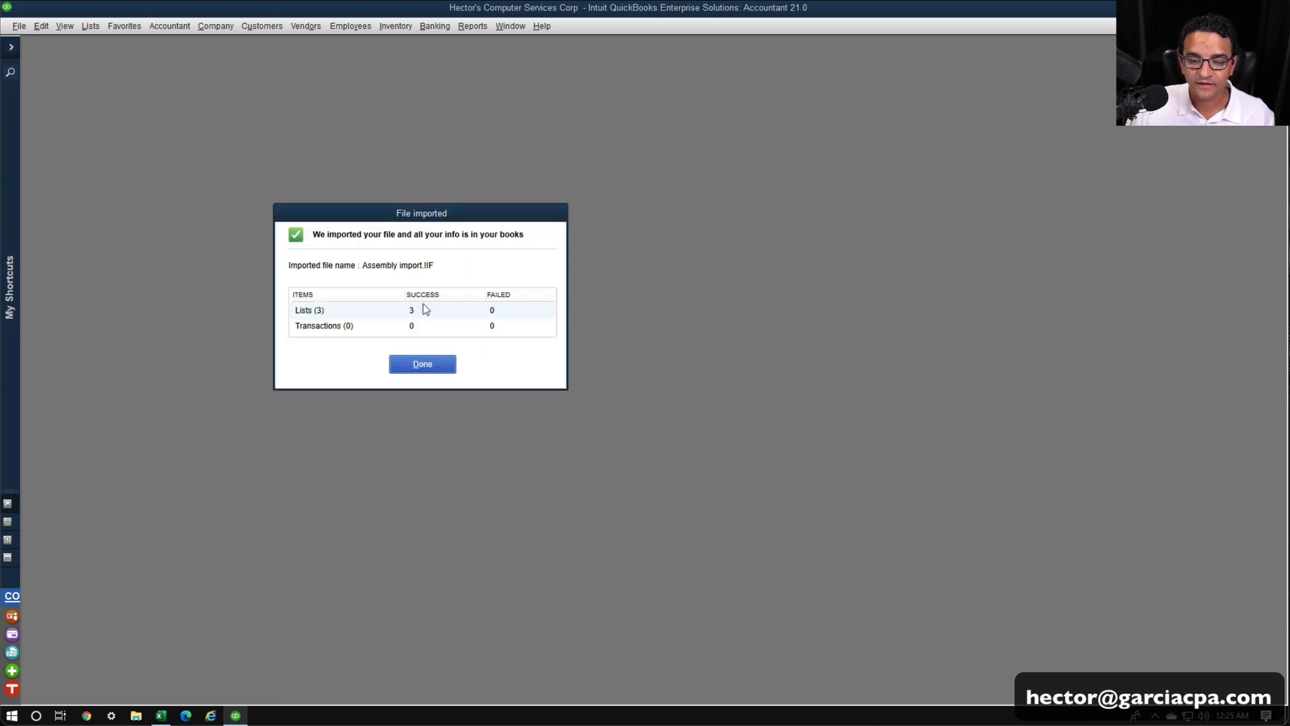
left_click(422, 364)
Open the Item List and maximize its window to view the imported assemblies.
left_click(91, 27)
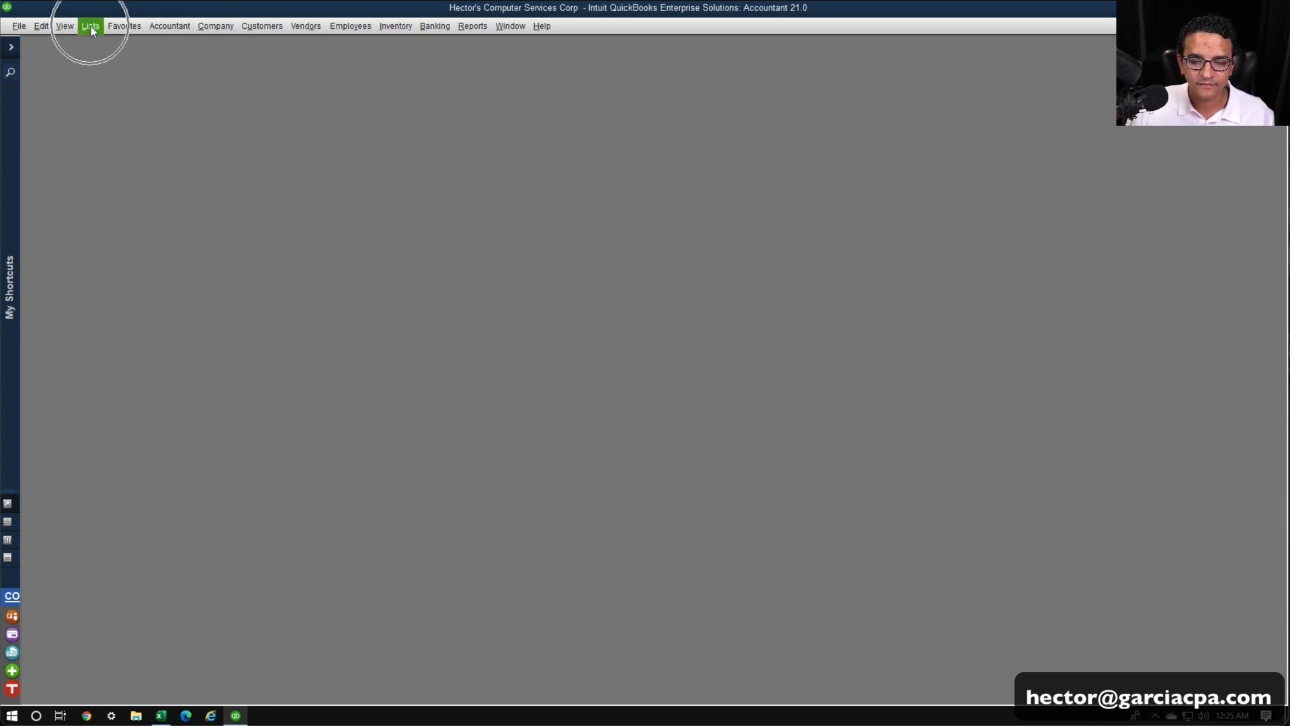
left_click(106, 56)
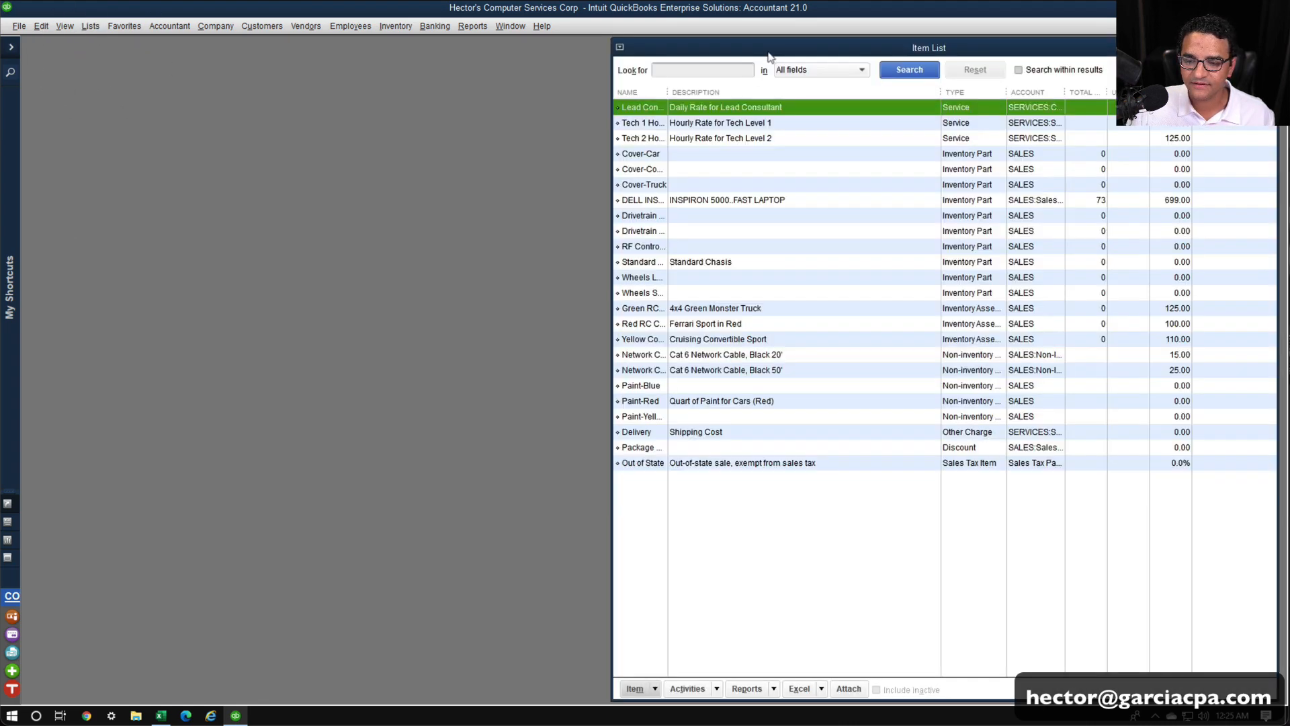
double_click(766, 50)
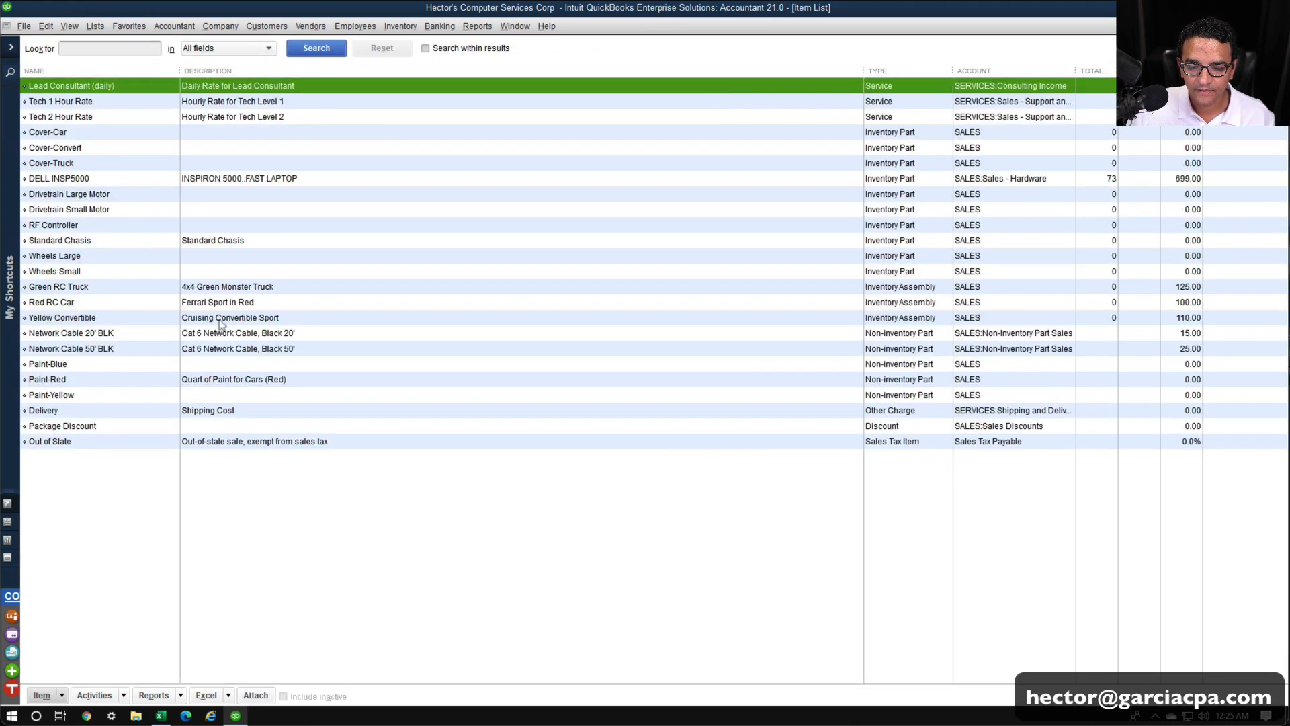
Check the imported Green RC Truck and Red RC Car items without changing them, and minimize QuickBooks.
double_click(248, 288)
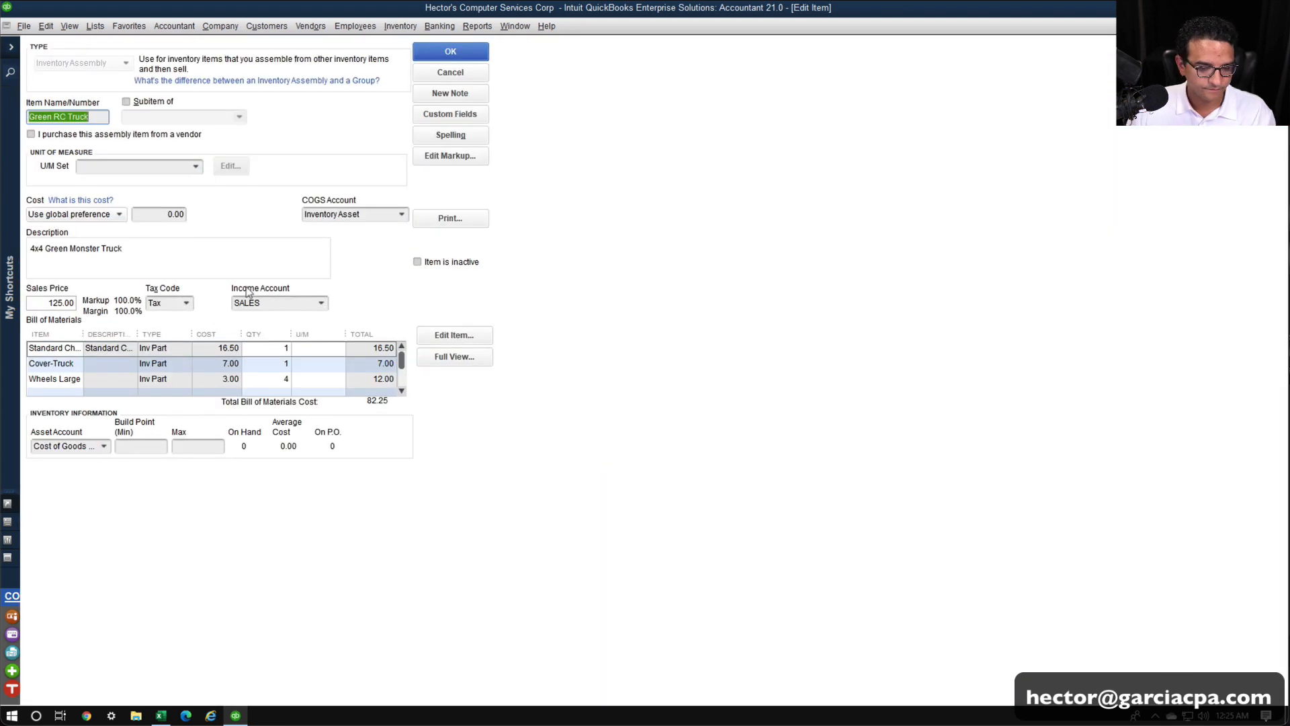
key("Escape")
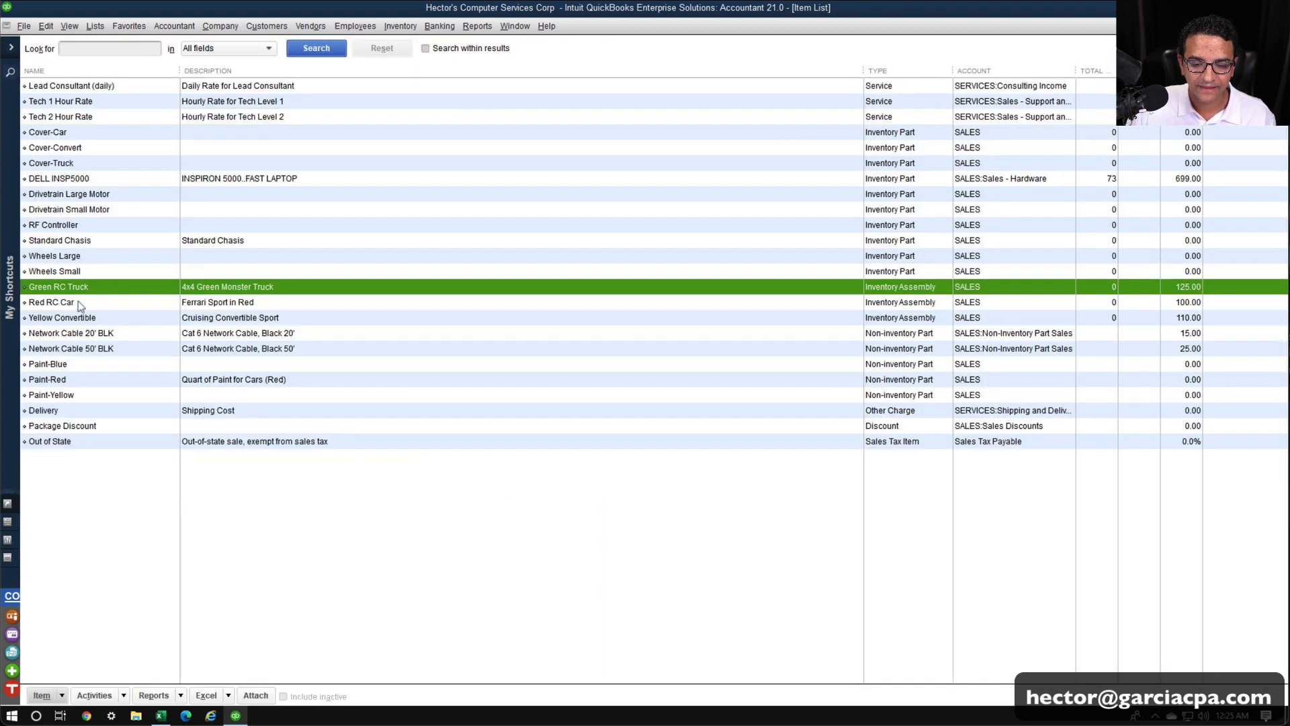
double_click(78, 301)
key("Escape")
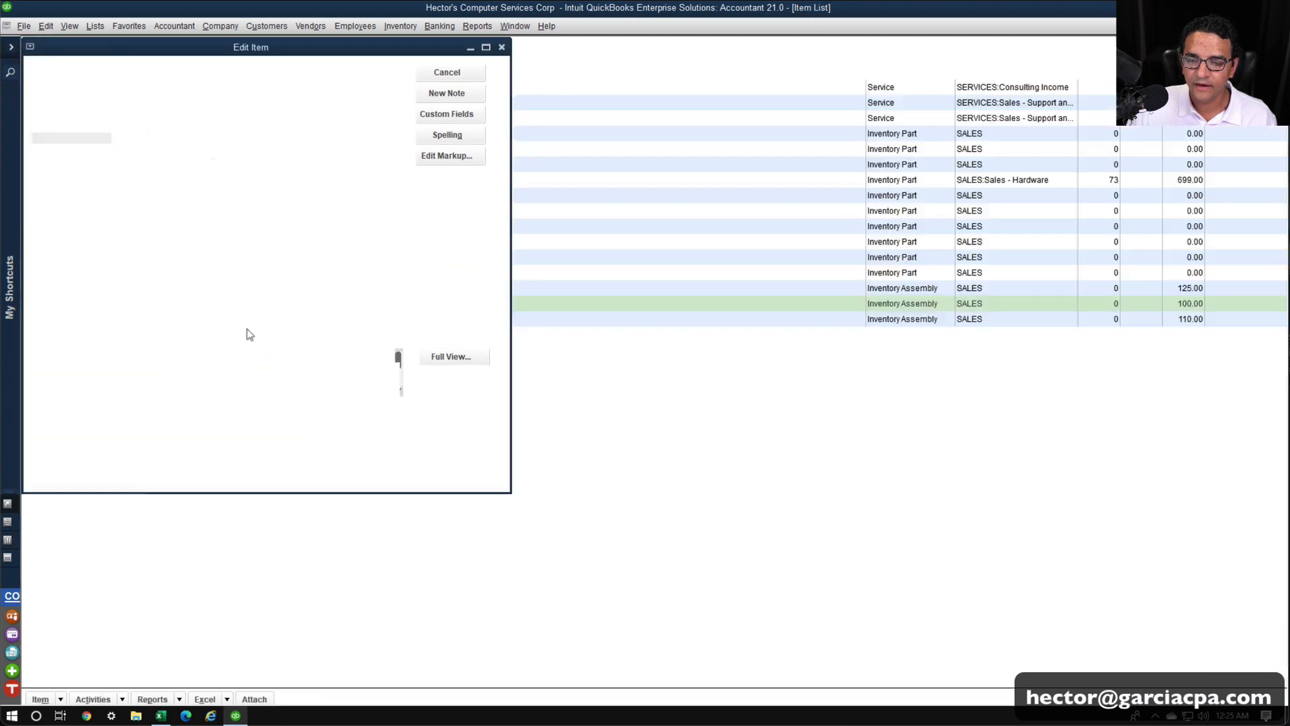
left_click(1232, 7)
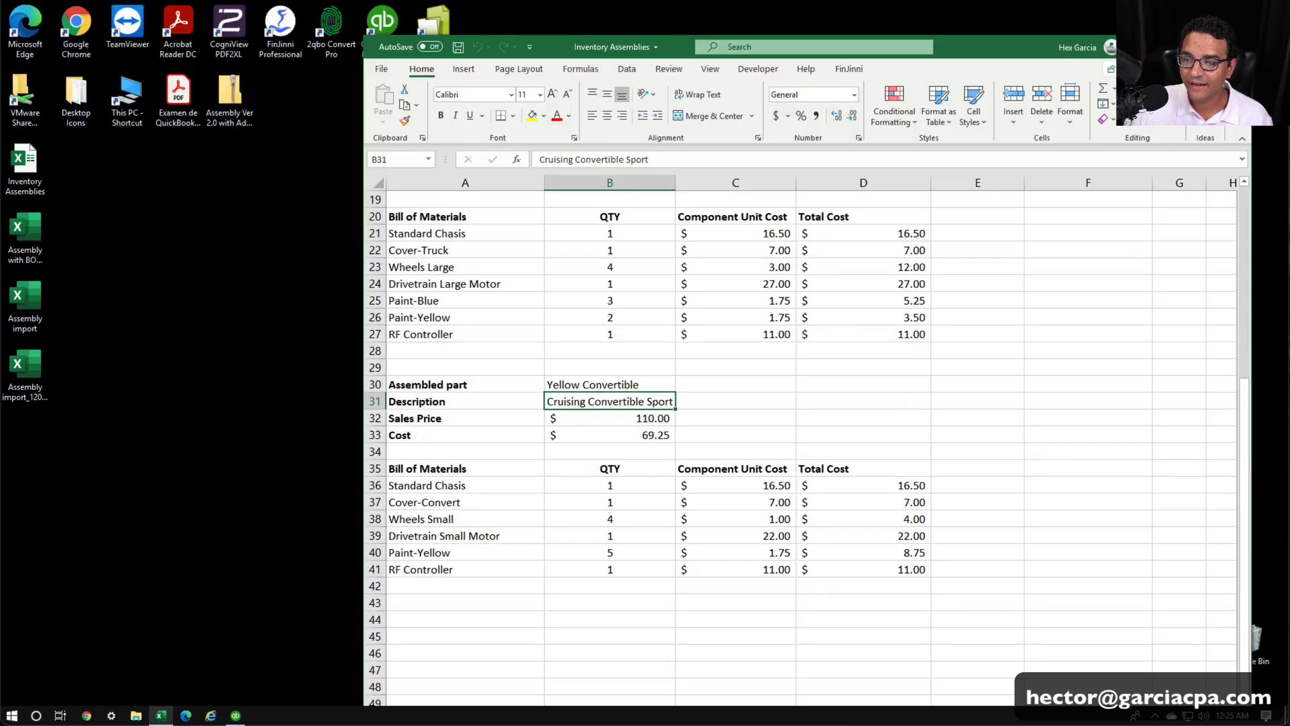
Open the Assembly Ver 2.0 with Additional Fields workbook from the compressed folder on the desktop and enable its macros.
left_click(1177, 47)
double_click(243, 90)
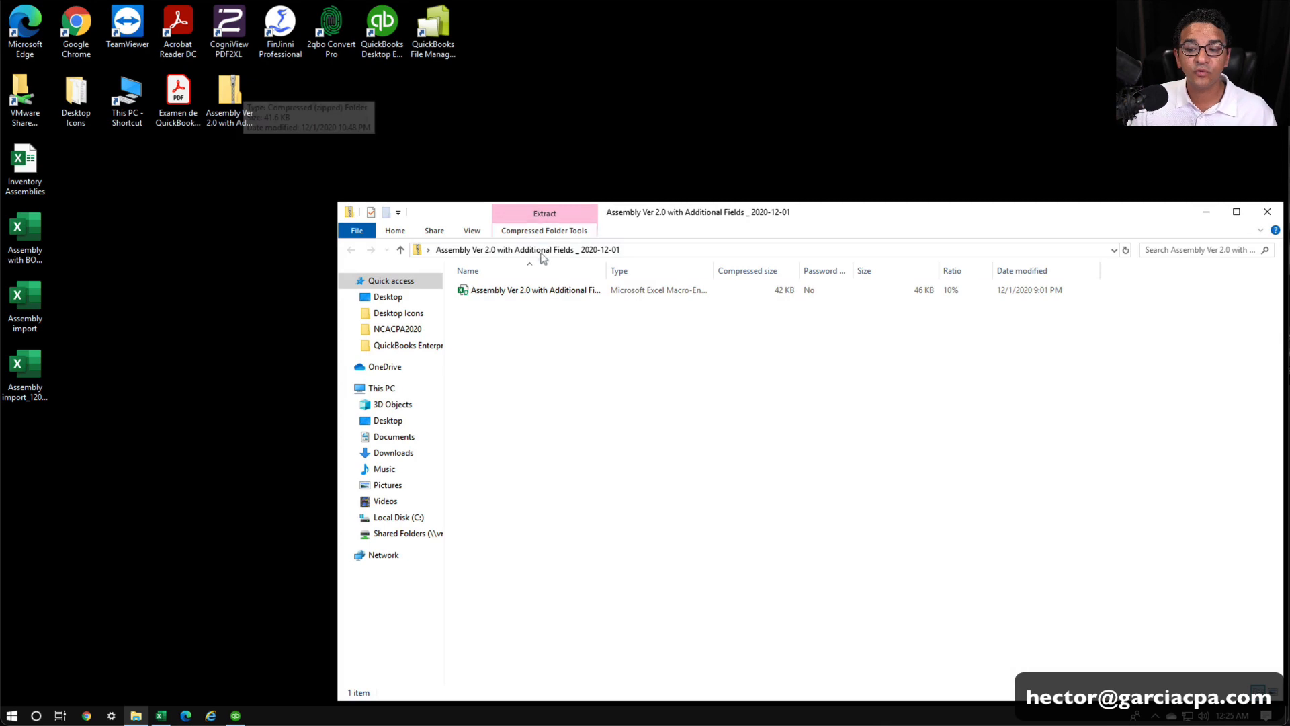
left_click(561, 293)
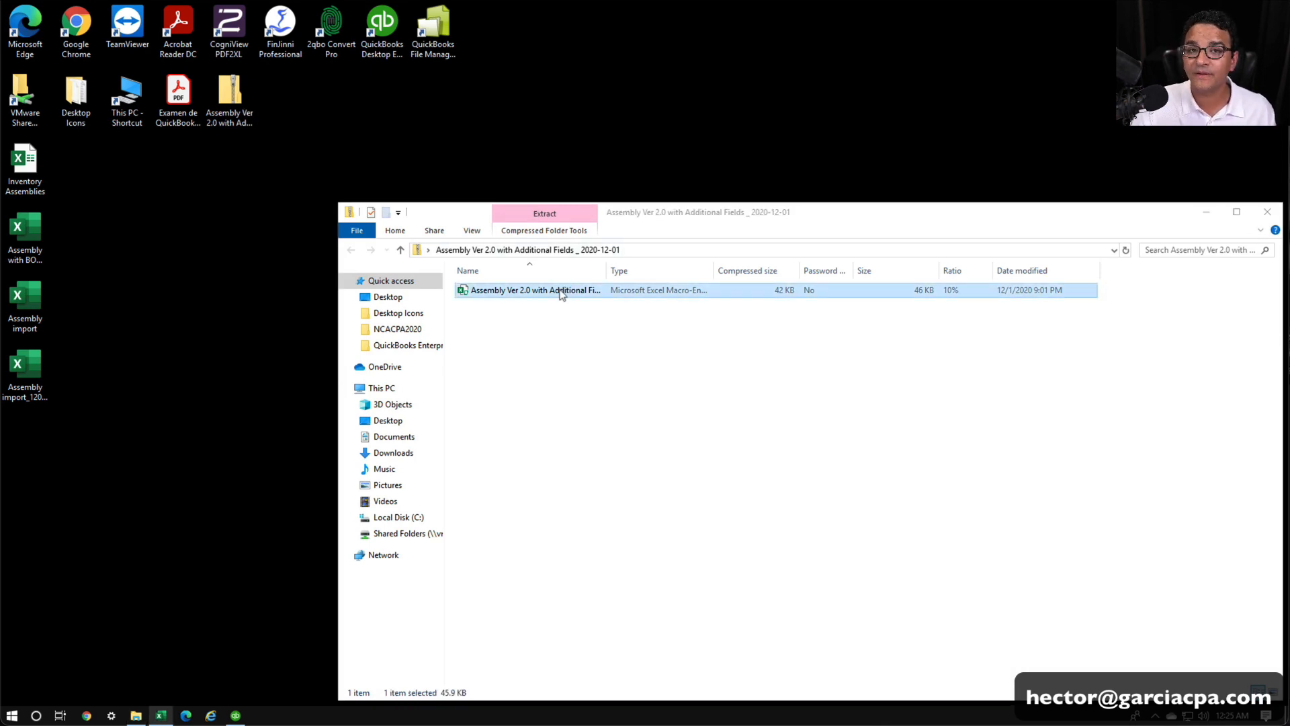
double_click(561, 293)
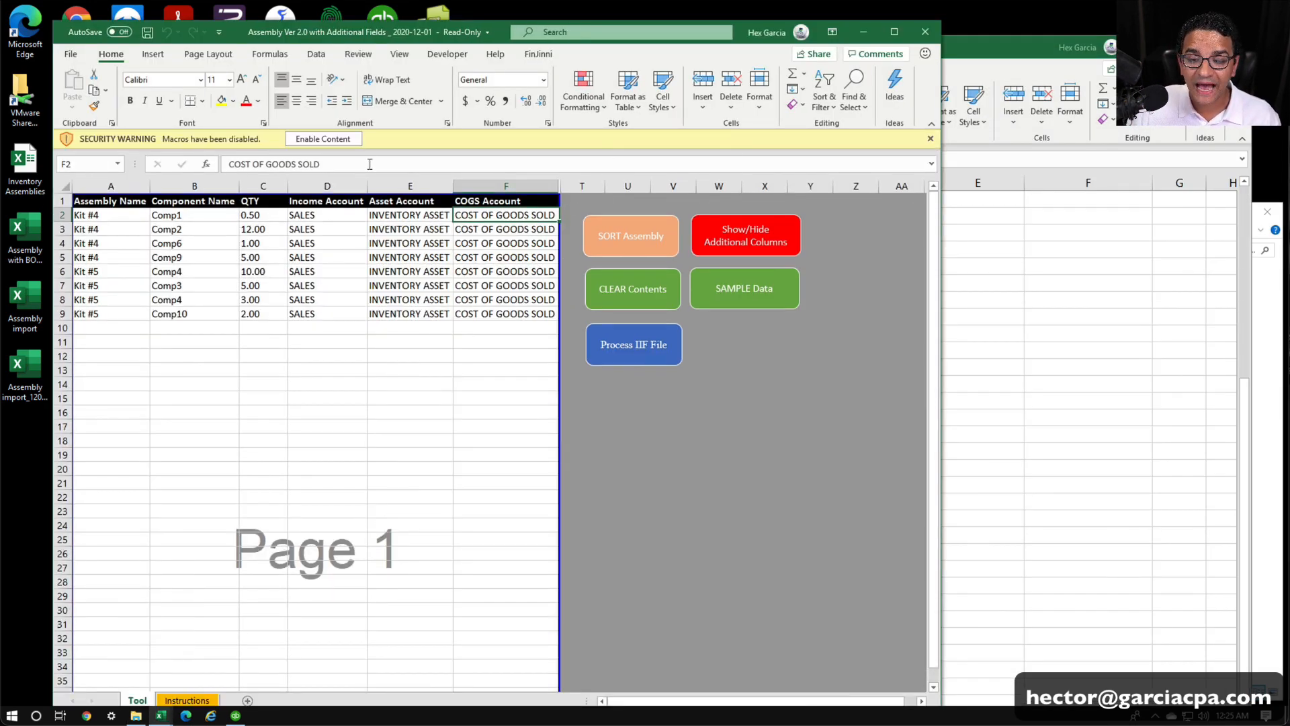
left_click(343, 142)
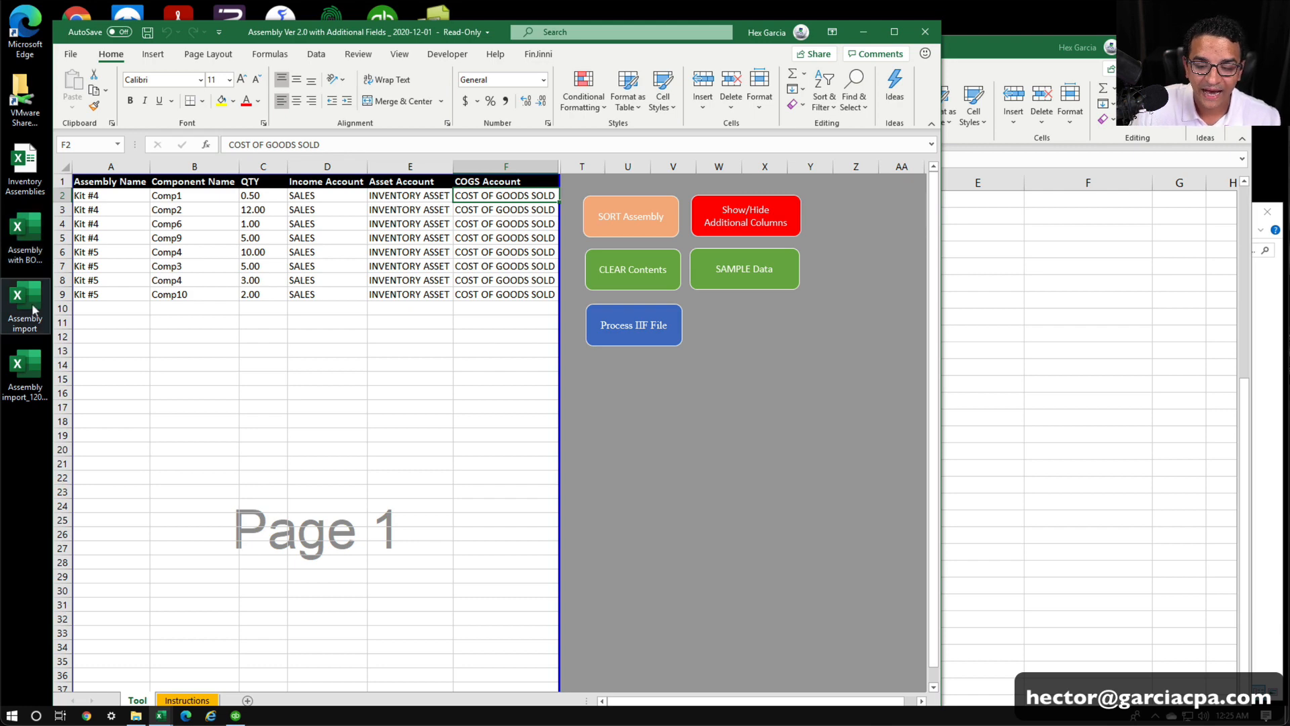
Open the Assembly with BOM Template file, examine how its assembly and component rows are laid out, and close it.
left_click_drag(364, 362, 366, 364)
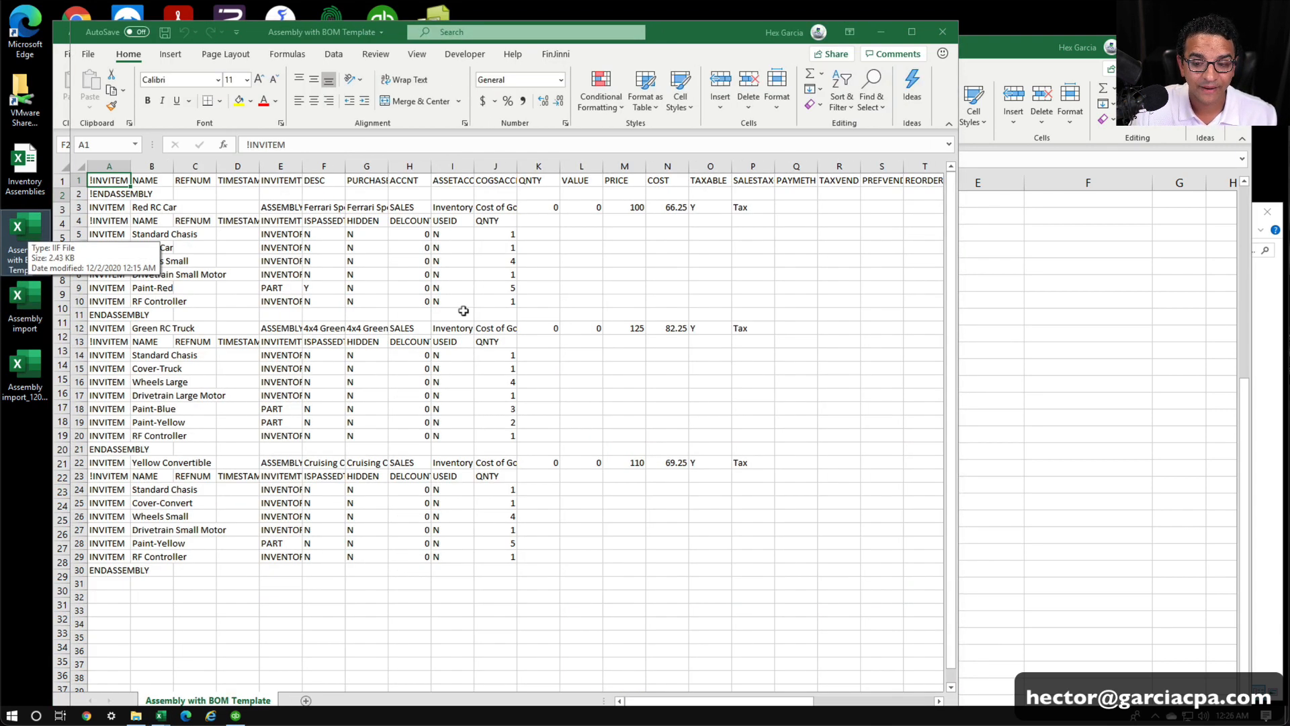
left_click(324, 354)
left_click_drag(690, 46, 806, 38)
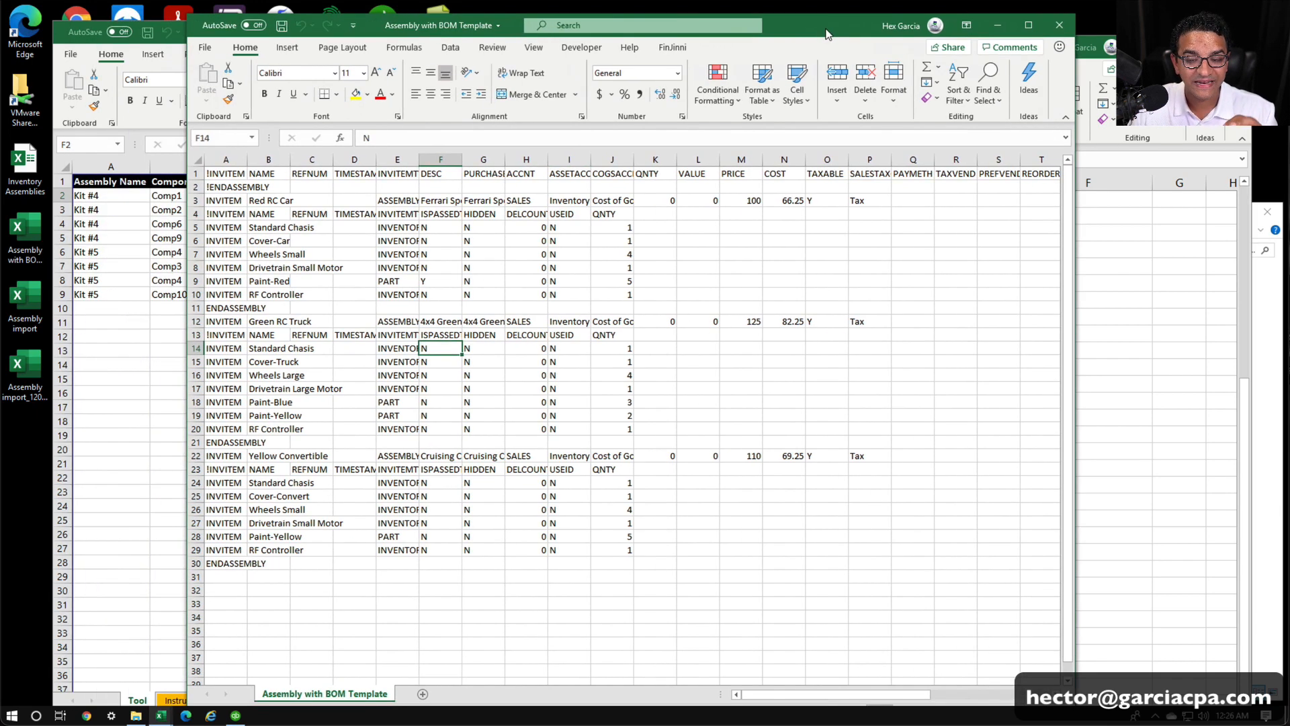
left_click(316, 254)
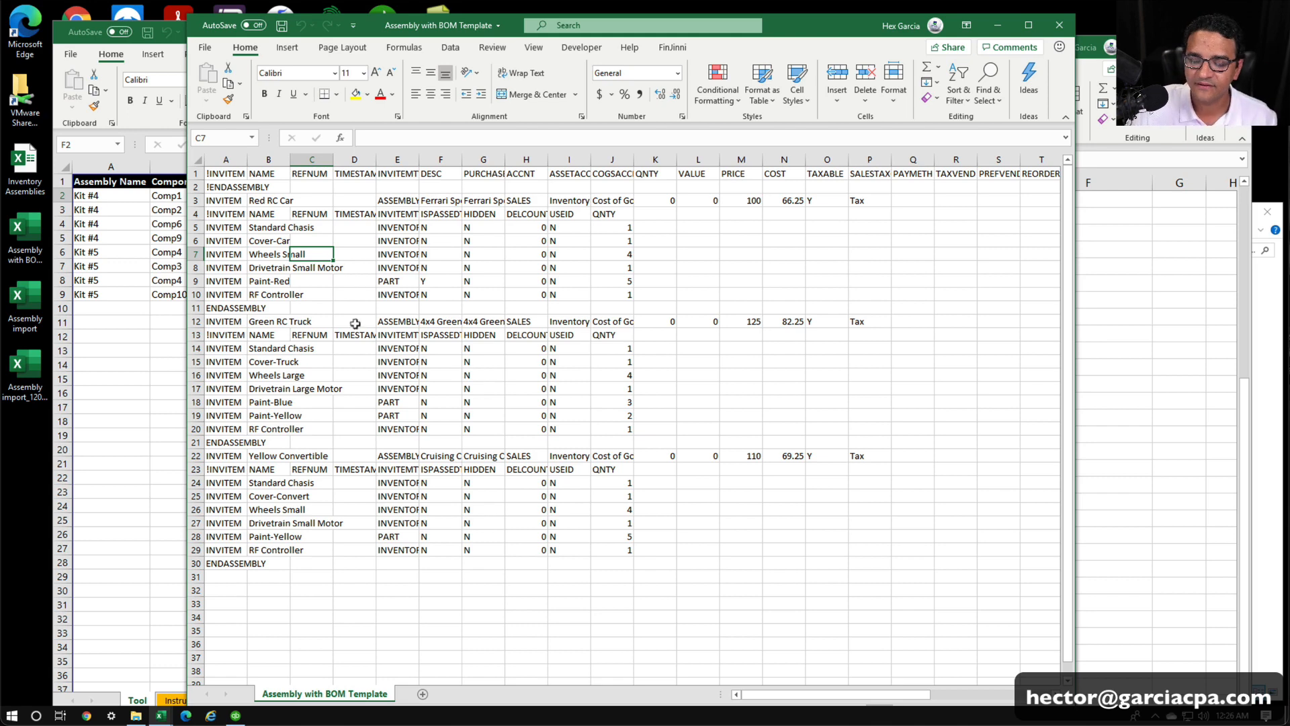
left_click(395, 330)
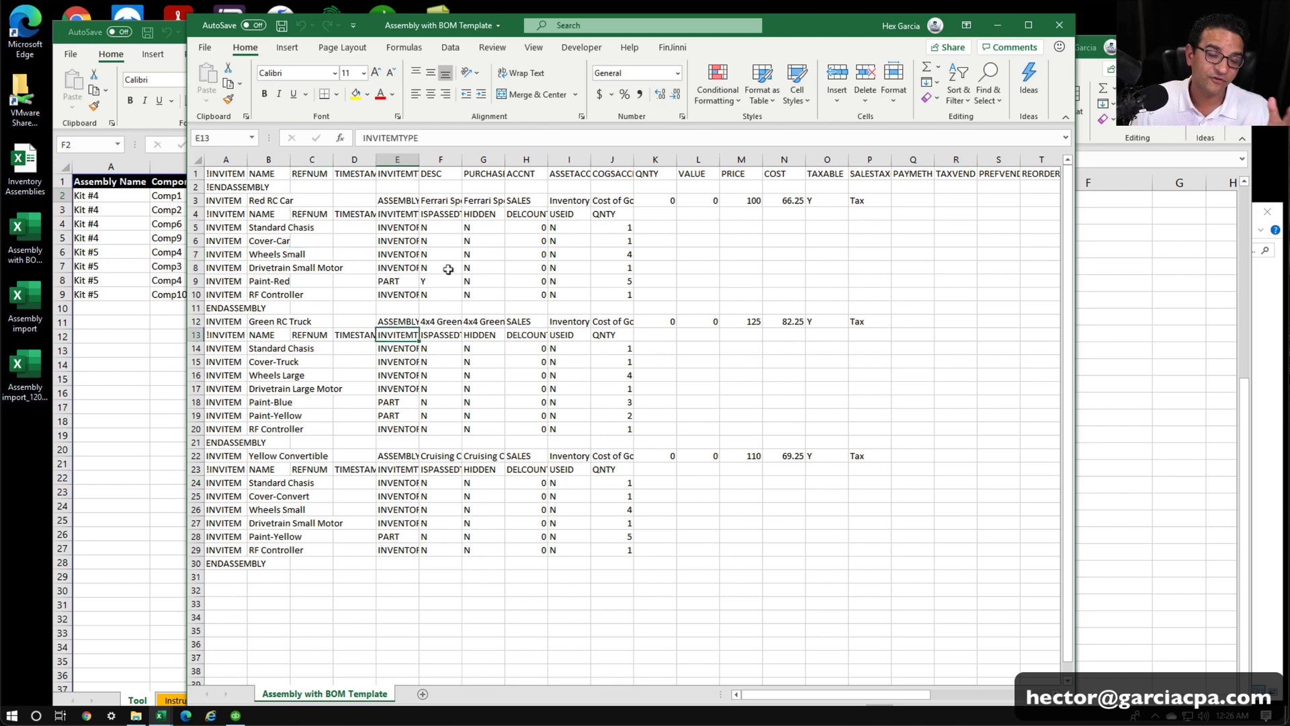
left_click(1060, 25)
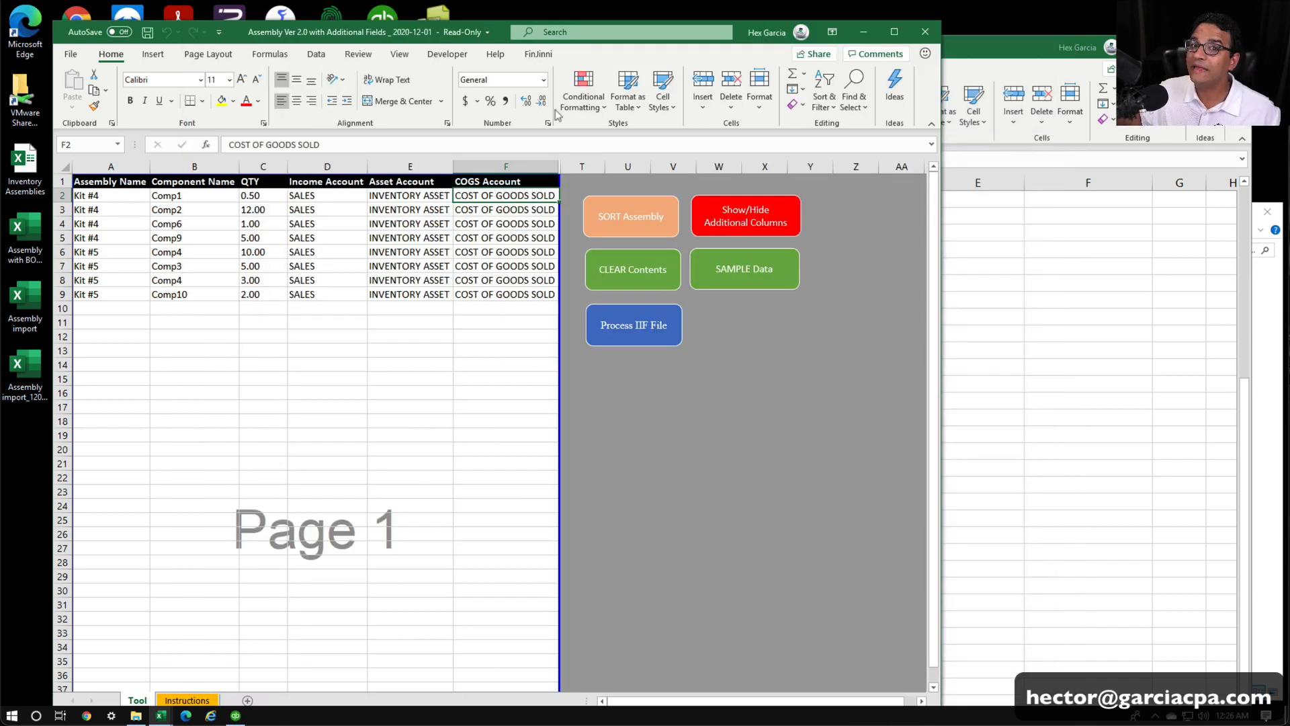
Review the sample kit rows, close the Assembly Ver 2.0 workbook and its folder, and switch to QuickBooks, closing its open list.
left_click_drag(104, 196, 342, 253)
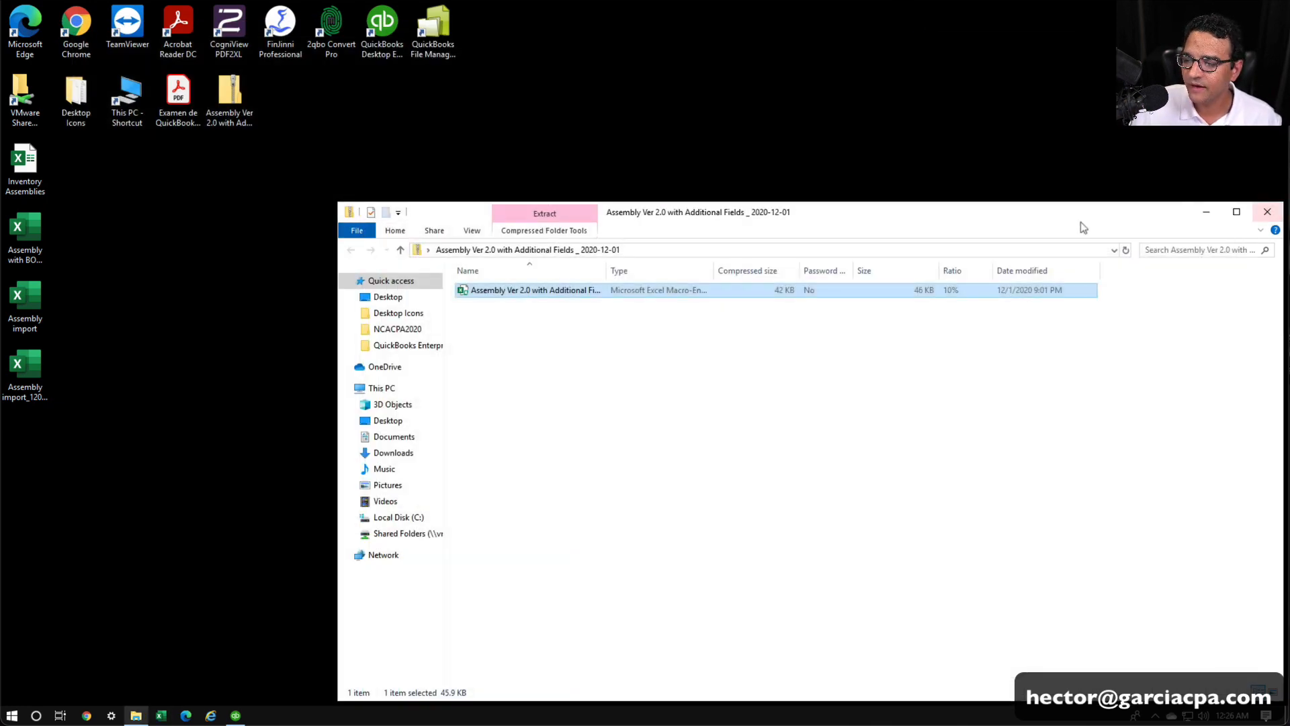
left_click_drag(1082, 213, 987, 202)
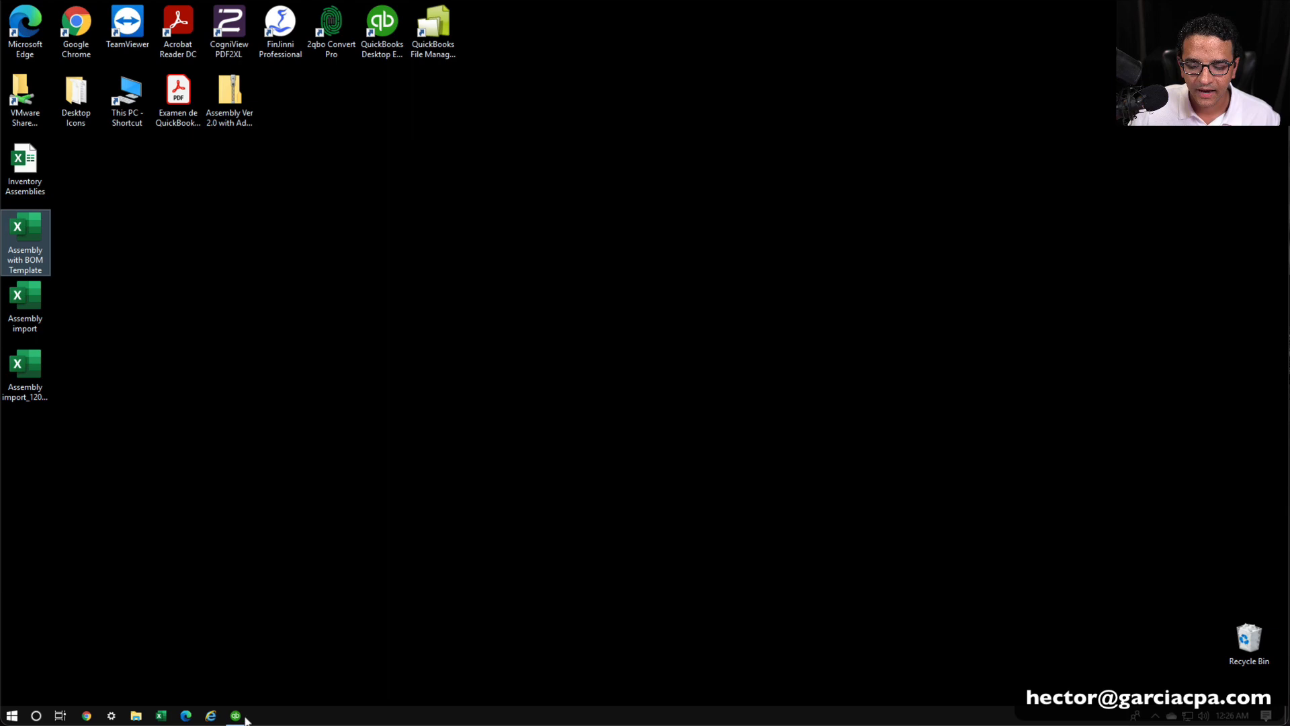
left_click(235, 715)
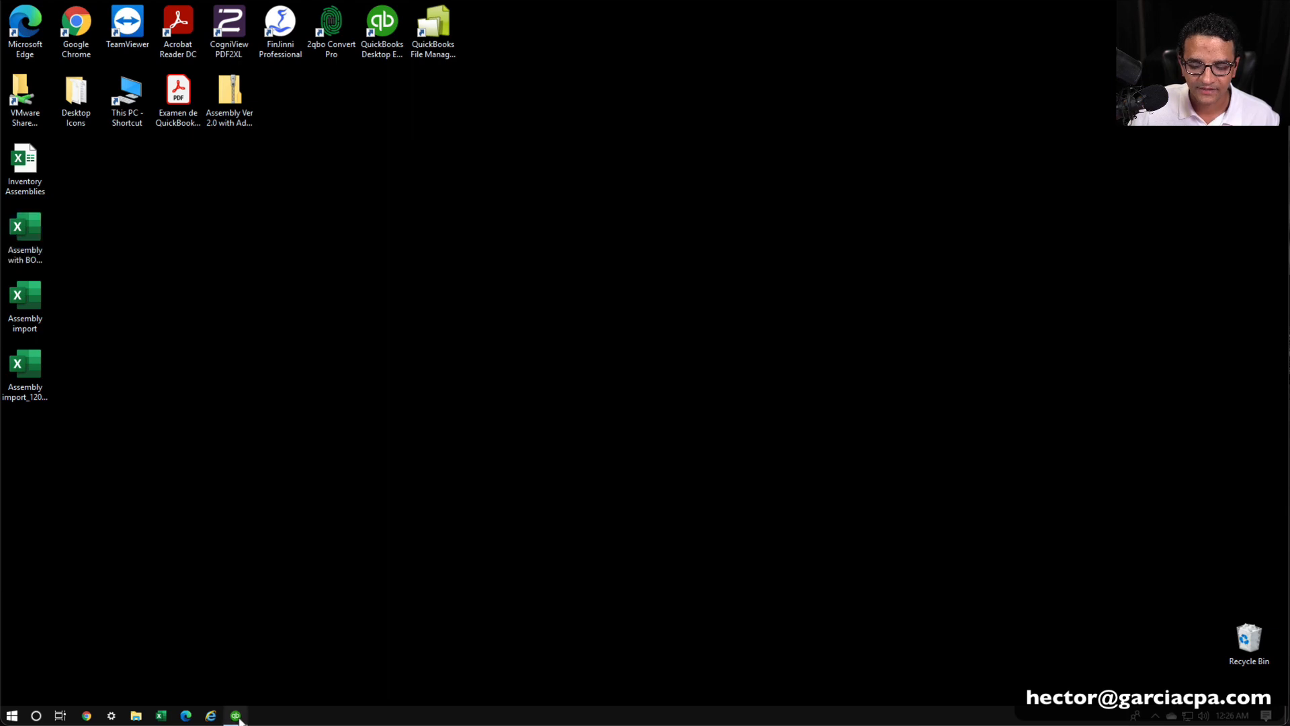
key("Escape")
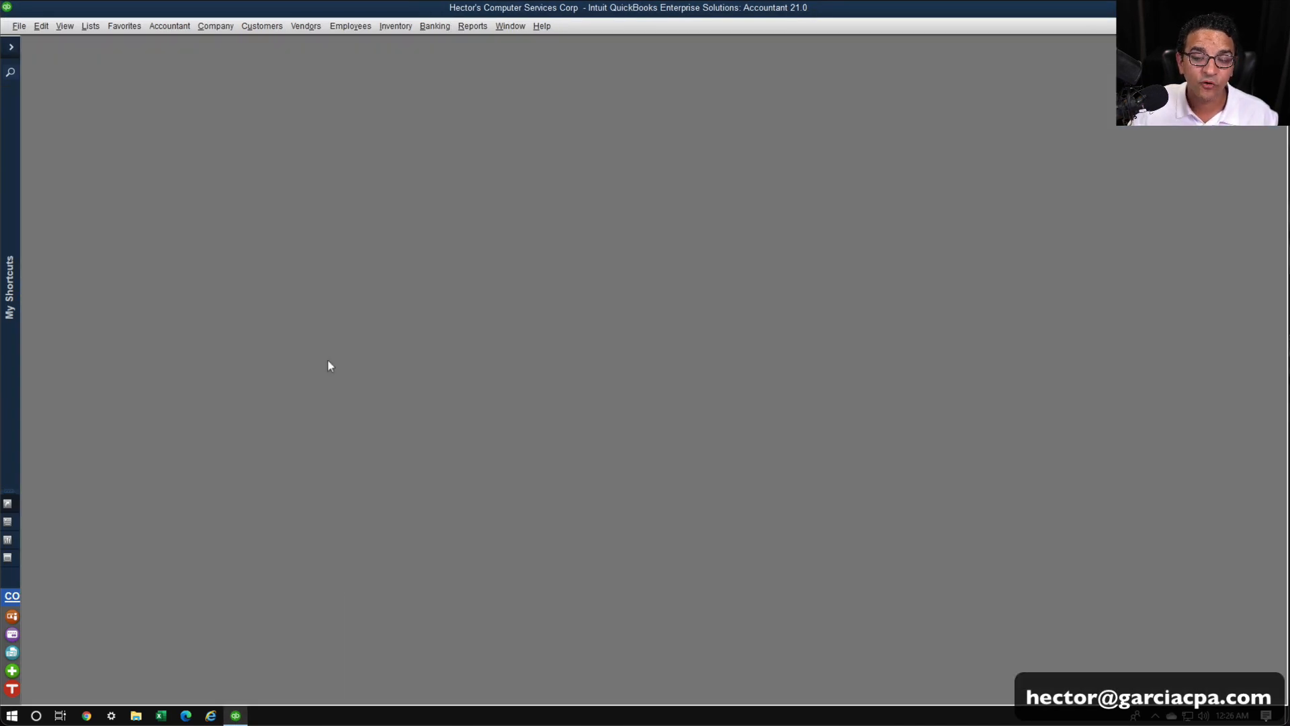